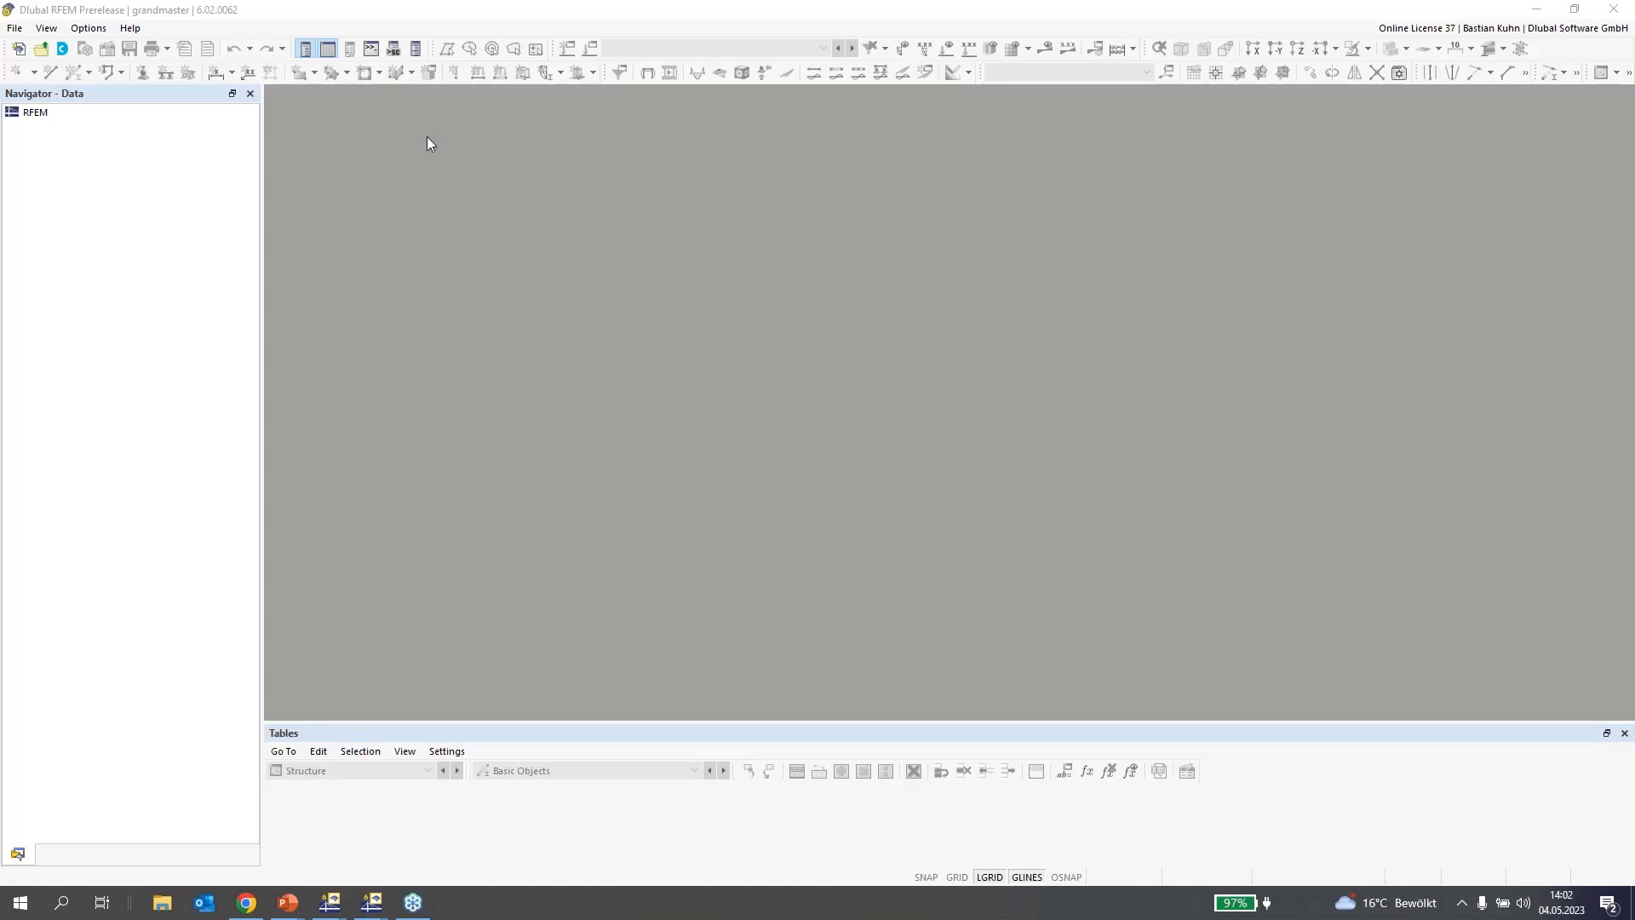
Switch to the running PowerPoint slide show and reveal the remaining agenda items on the Content slide up to Design
{"action": "mouse_move", "coordinate": [287, 902]}
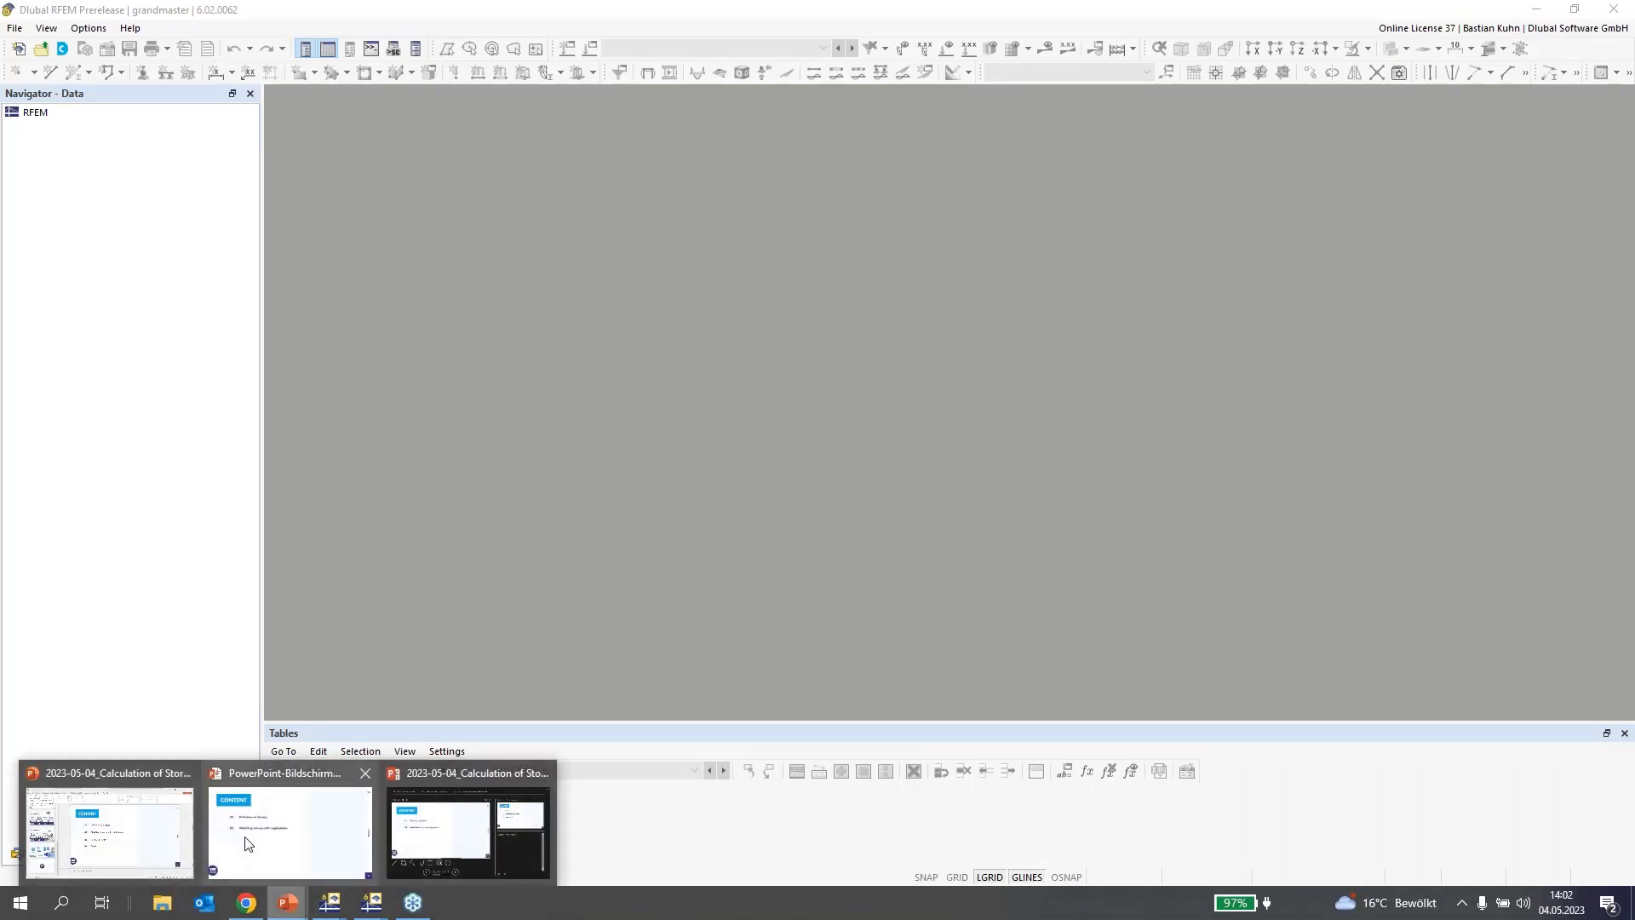
{"action": "left_click", "coordinate": [247, 843]}
{"action": "left_click", "coordinate": [777, 533]}
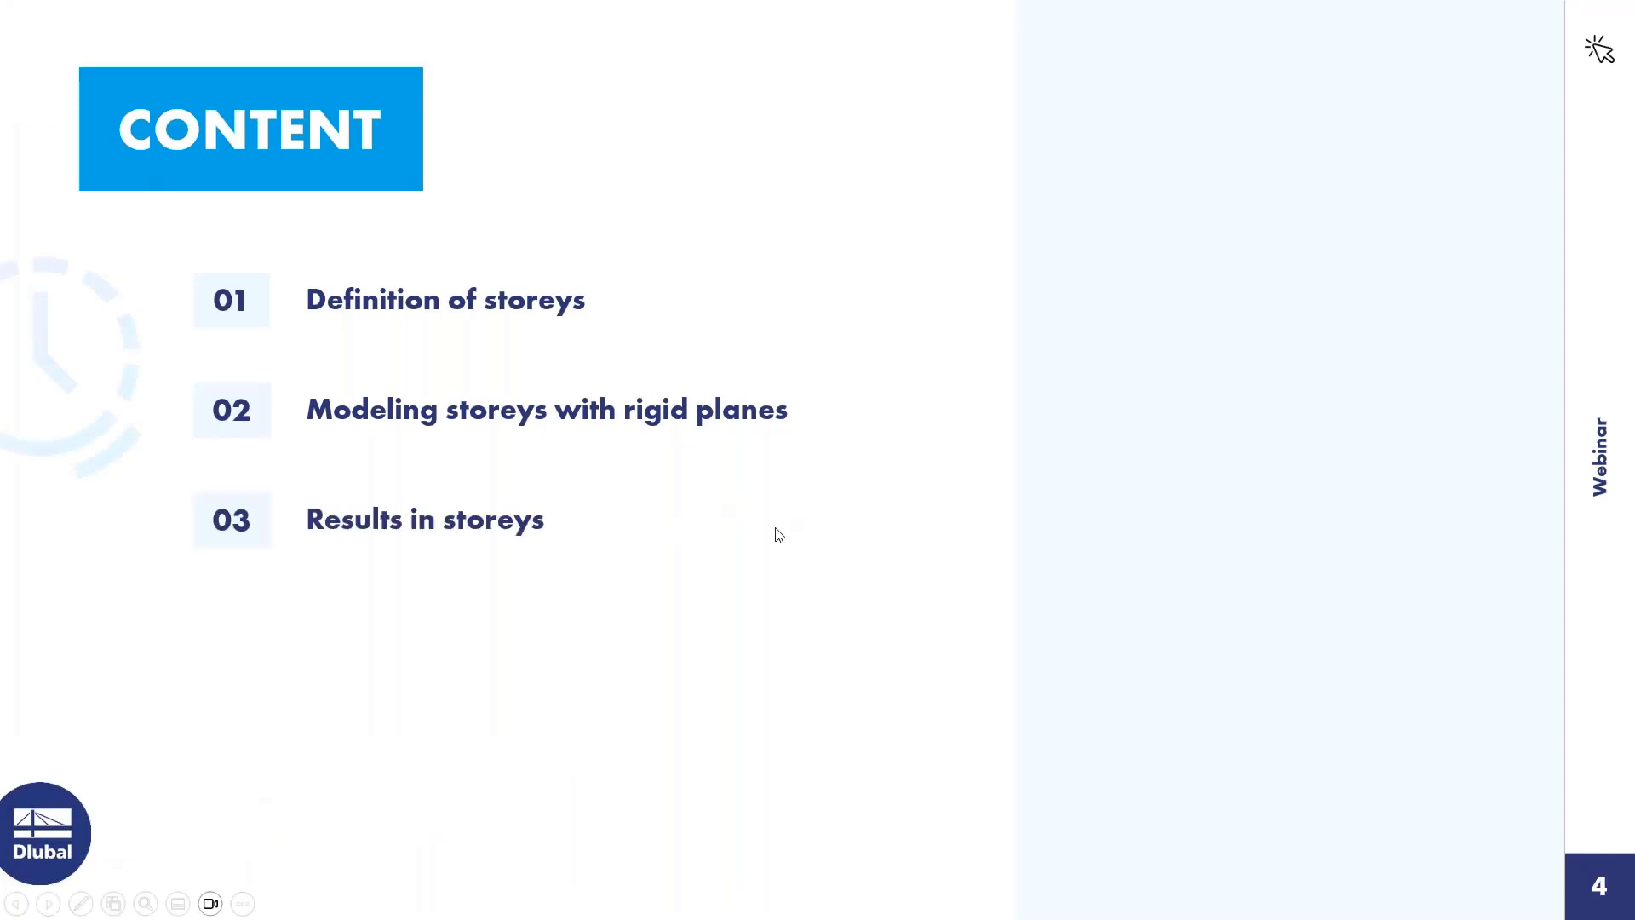
{"action": "left_click", "coordinate": [777, 534]}
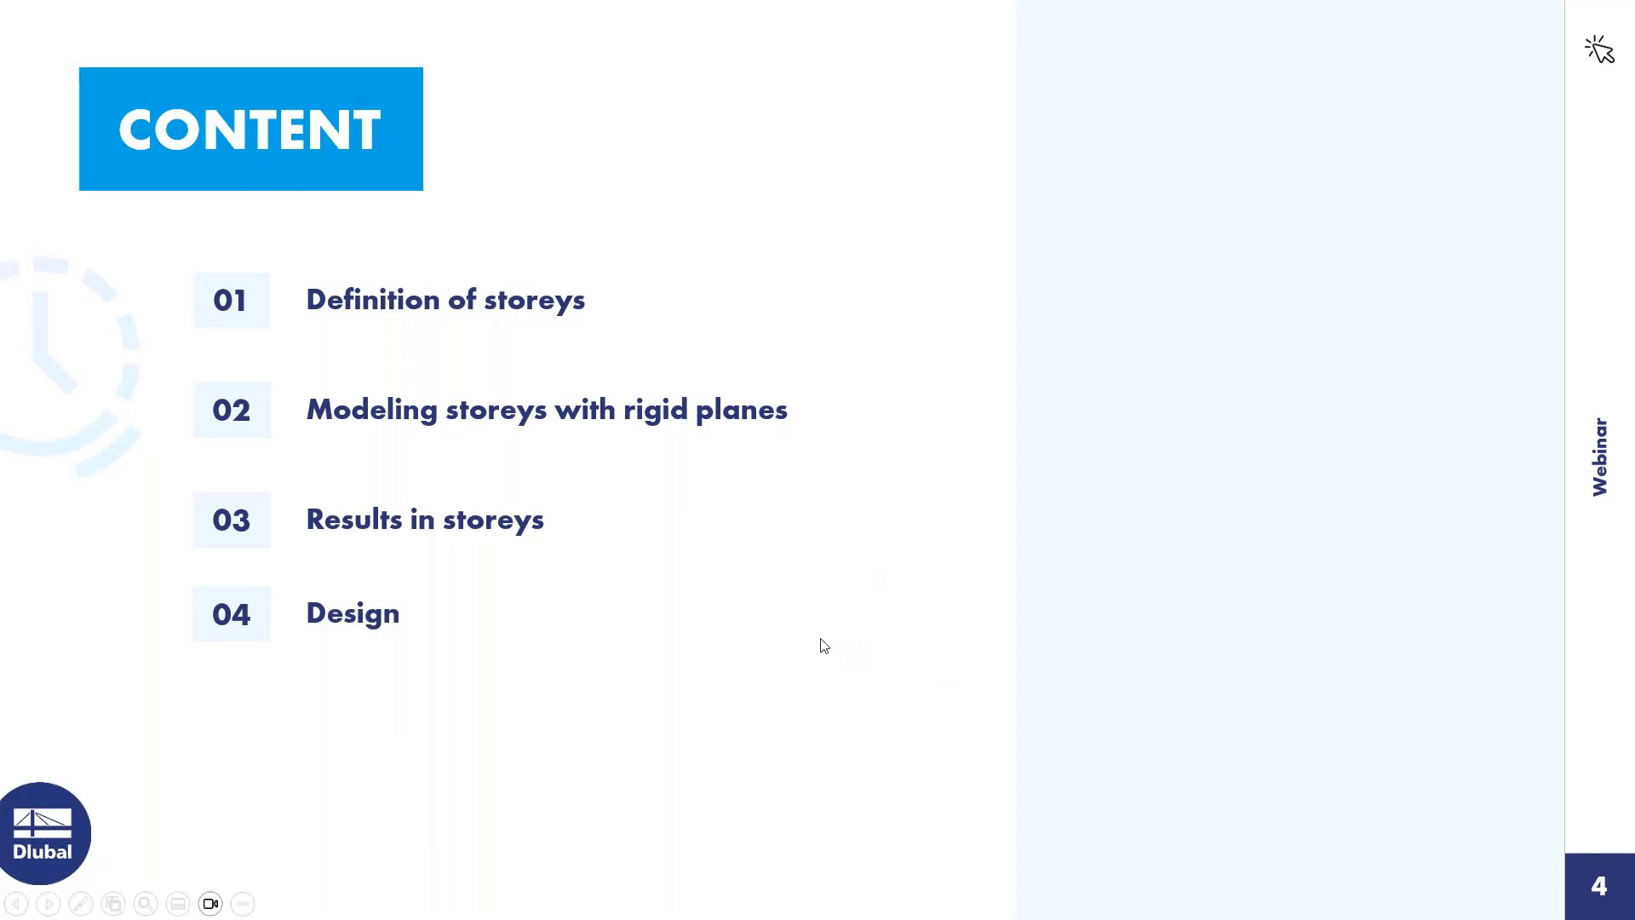
{"action": "left_click", "coordinate": [778, 654]}
{"action": "key", "text": "Left"}
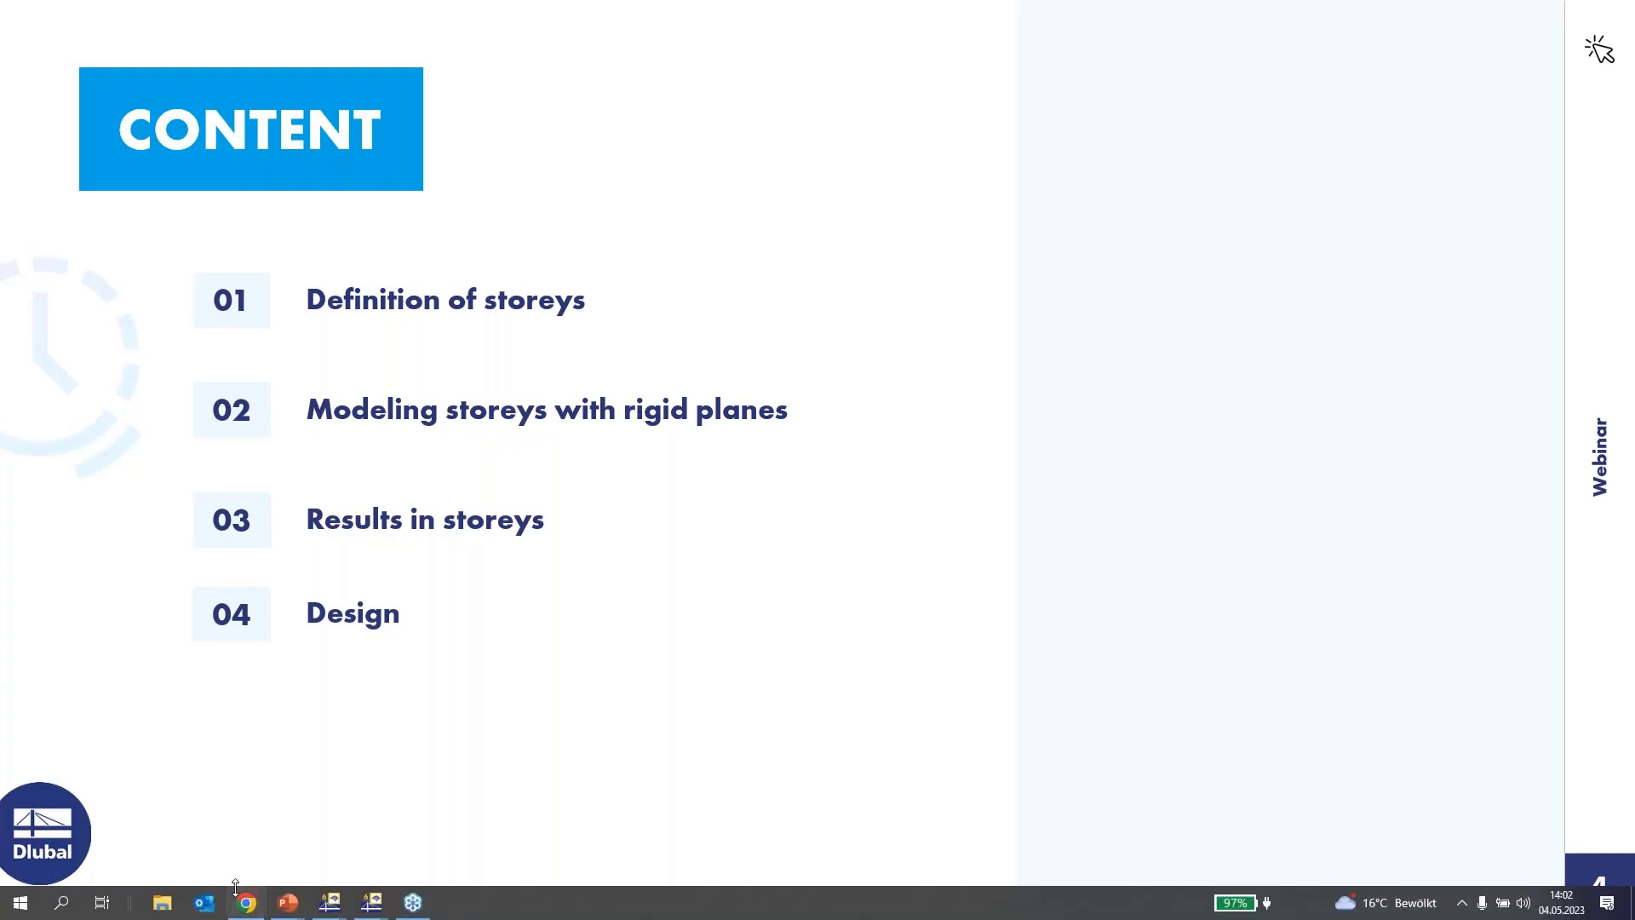
Switch to Chrome and review the customer project page on the 18-story Brock Commons mass timber hybrid student residence
{"action": "left_click", "coordinate": [247, 904]}
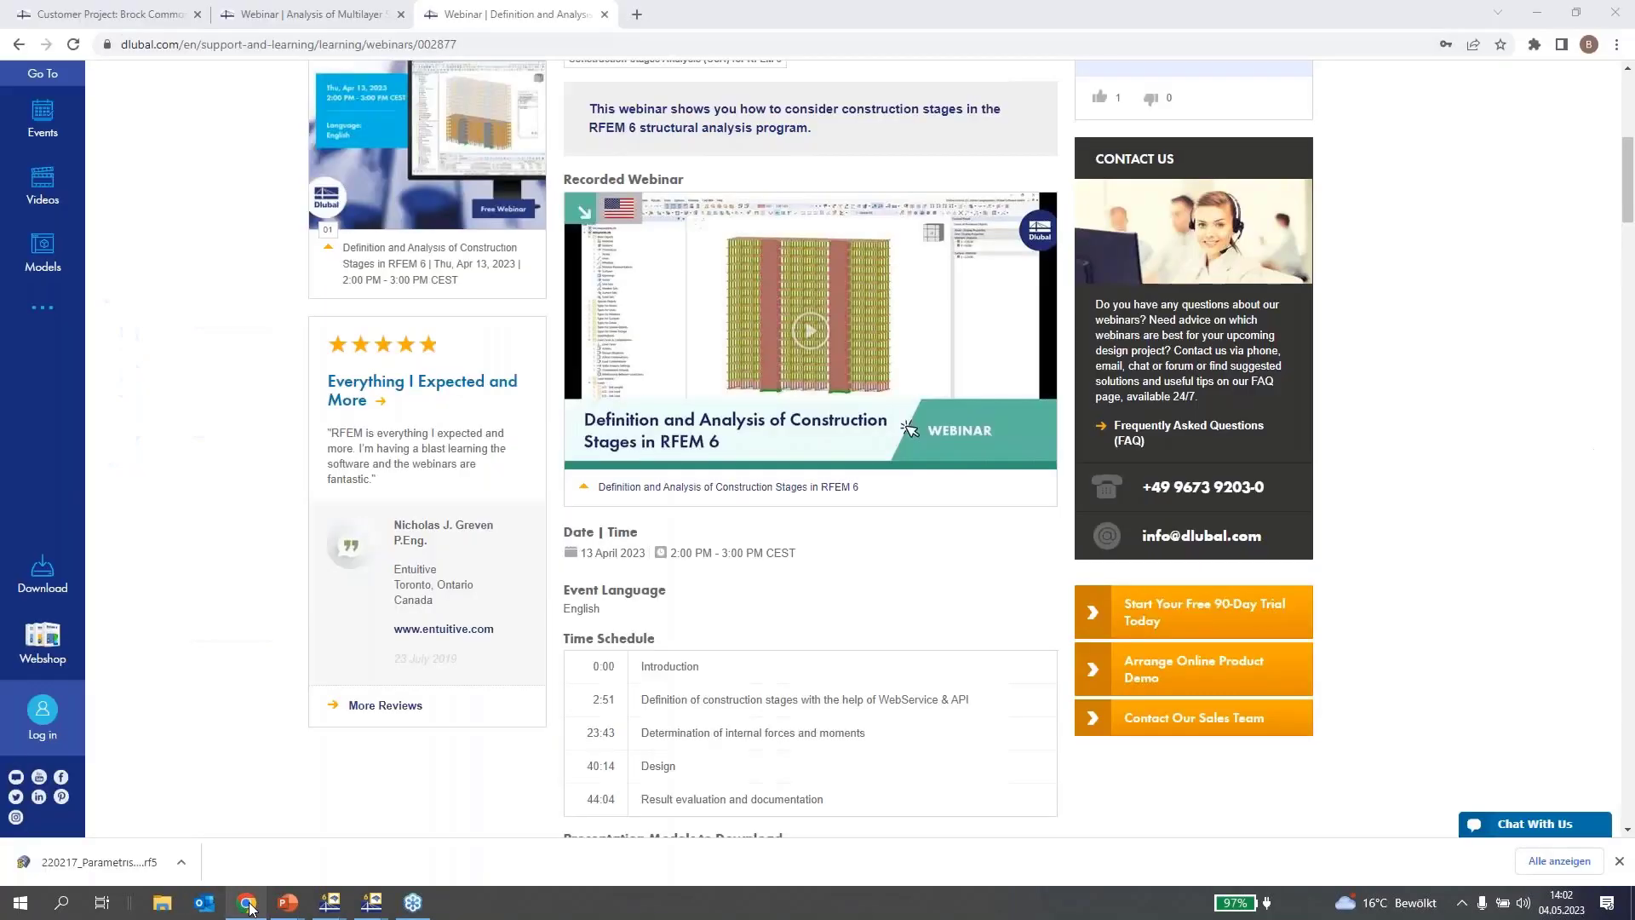
{"action": "left_click", "coordinate": [120, 12]}
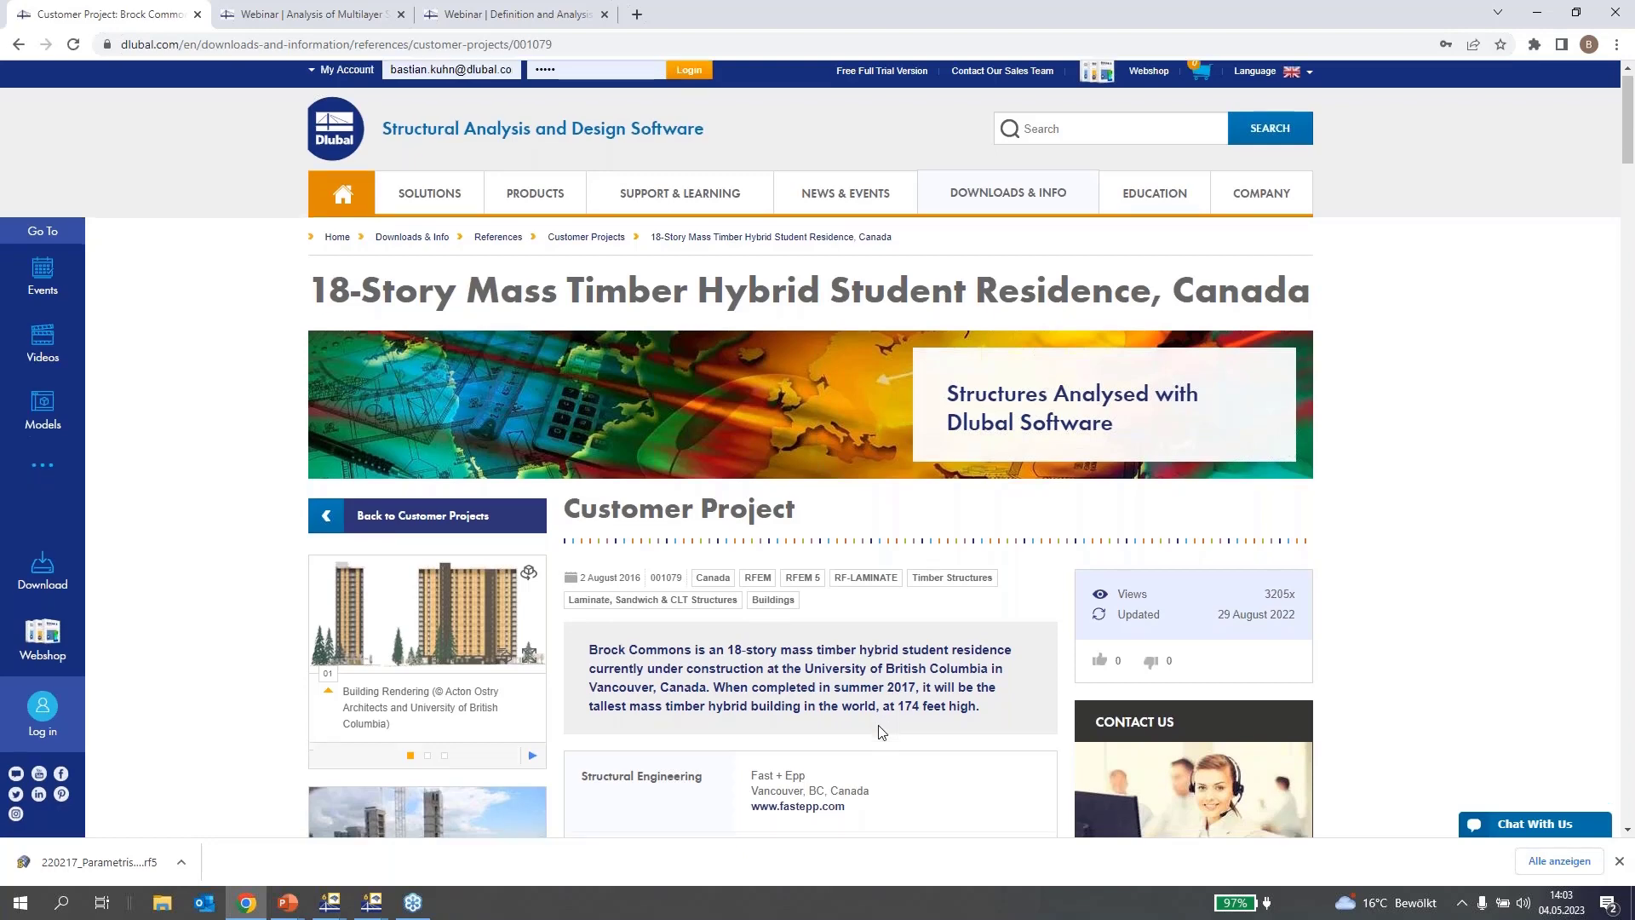
{"action": "scroll", "coordinate": [881, 730], "scroll_direction": "down", "scroll_amount": 3}
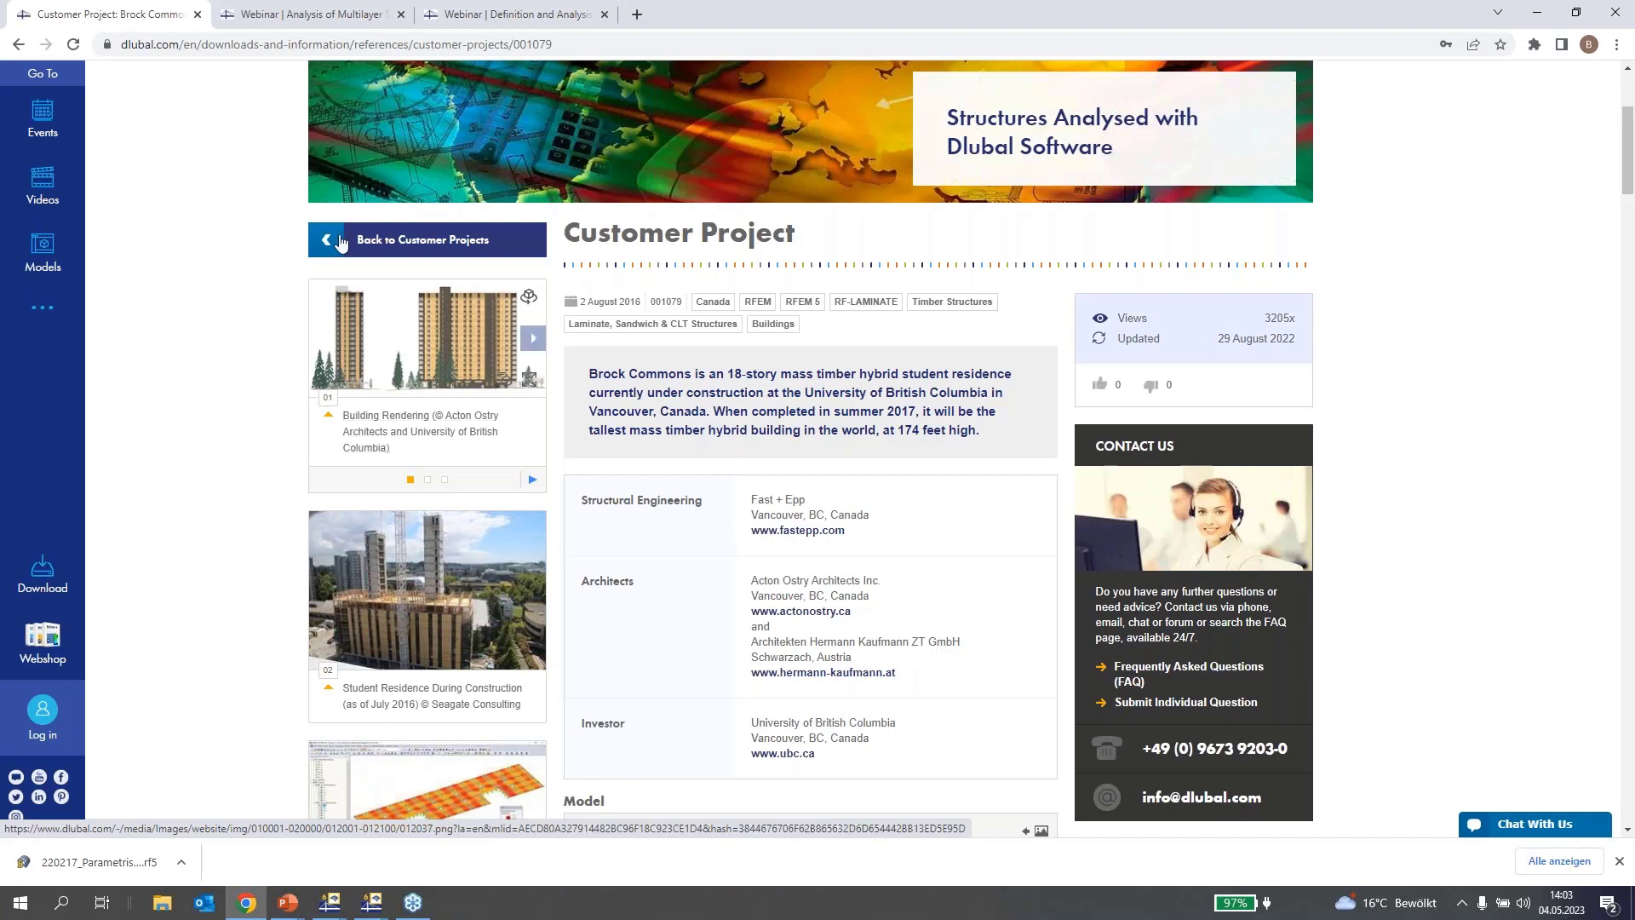
Review the webinar pages on multilayer surfaces with building models and on construction stages in RFEM 6
{"action": "left_click", "coordinate": [331, 17]}
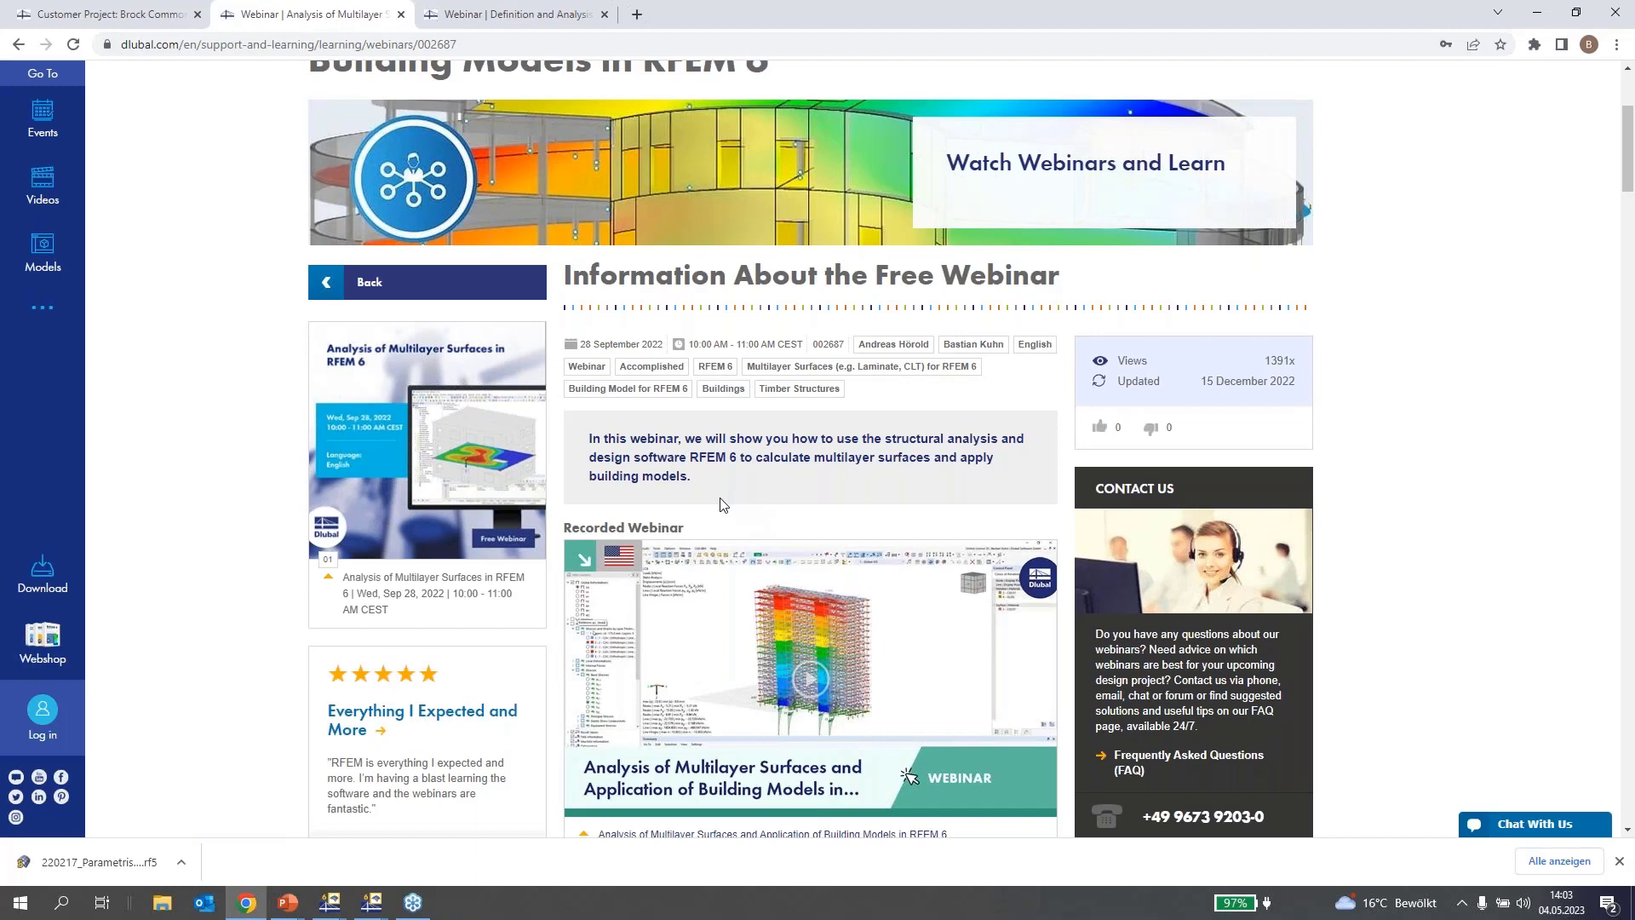
{"action": "scroll", "coordinate": [723, 506], "scroll_direction": "down", "scroll_amount": 1}
{"action": "scroll", "coordinate": [723, 506], "scroll_direction": "down", "scroll_amount": 3}
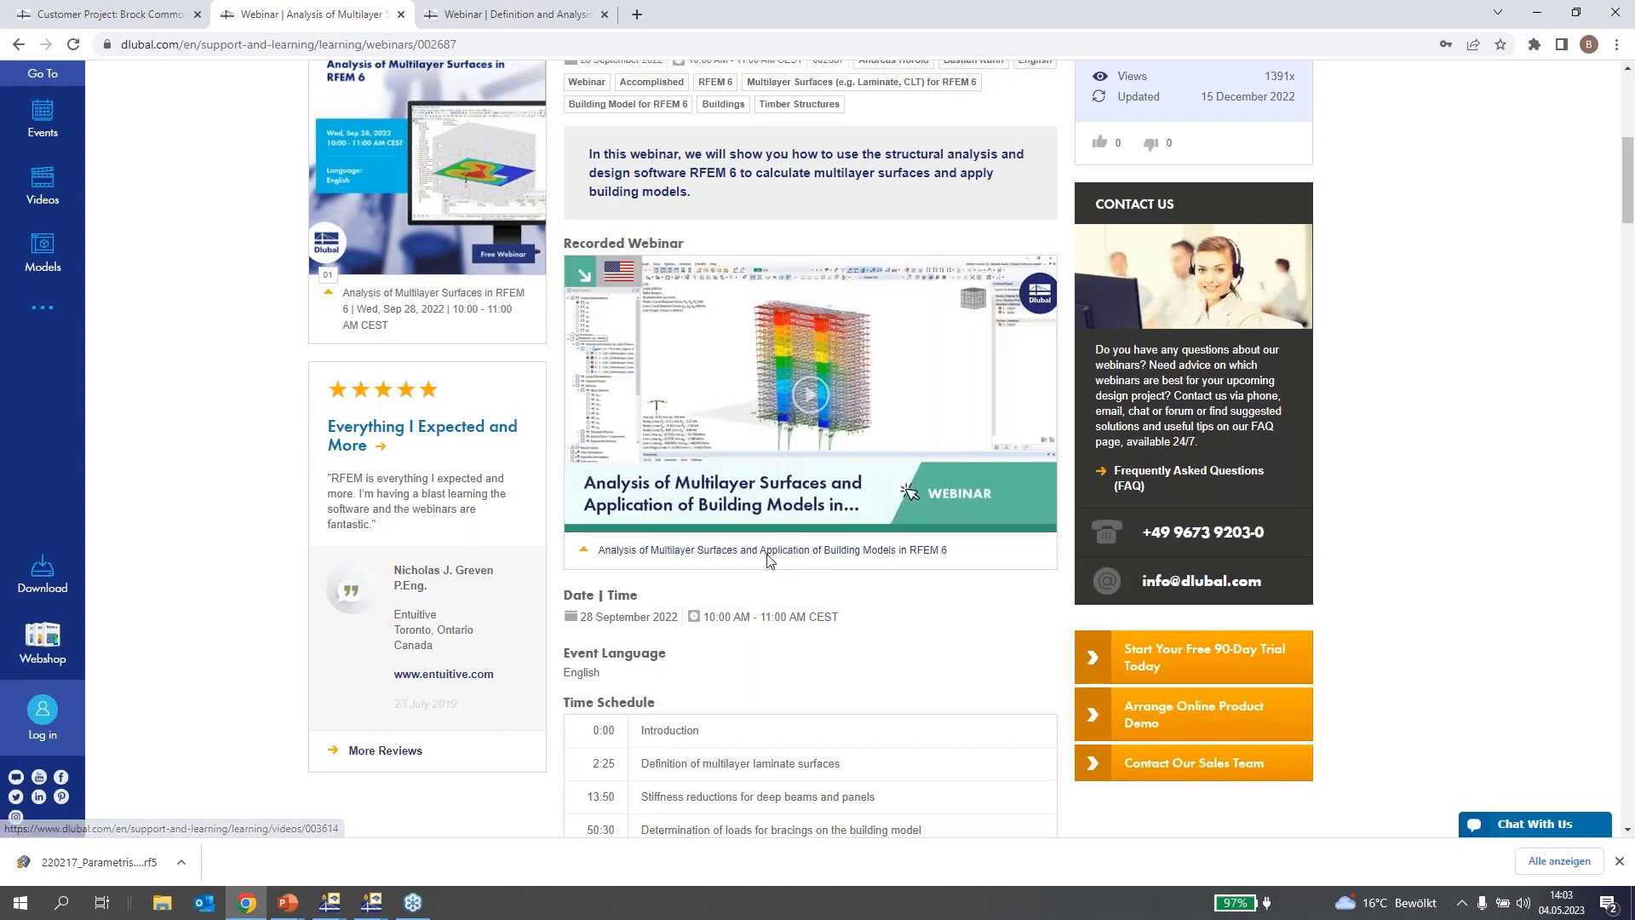
{"action": "left_click", "coordinate": [466, 24]}
{"action": "scroll", "coordinate": [722, 358], "scroll_direction": "up", "scroll_amount": 3}
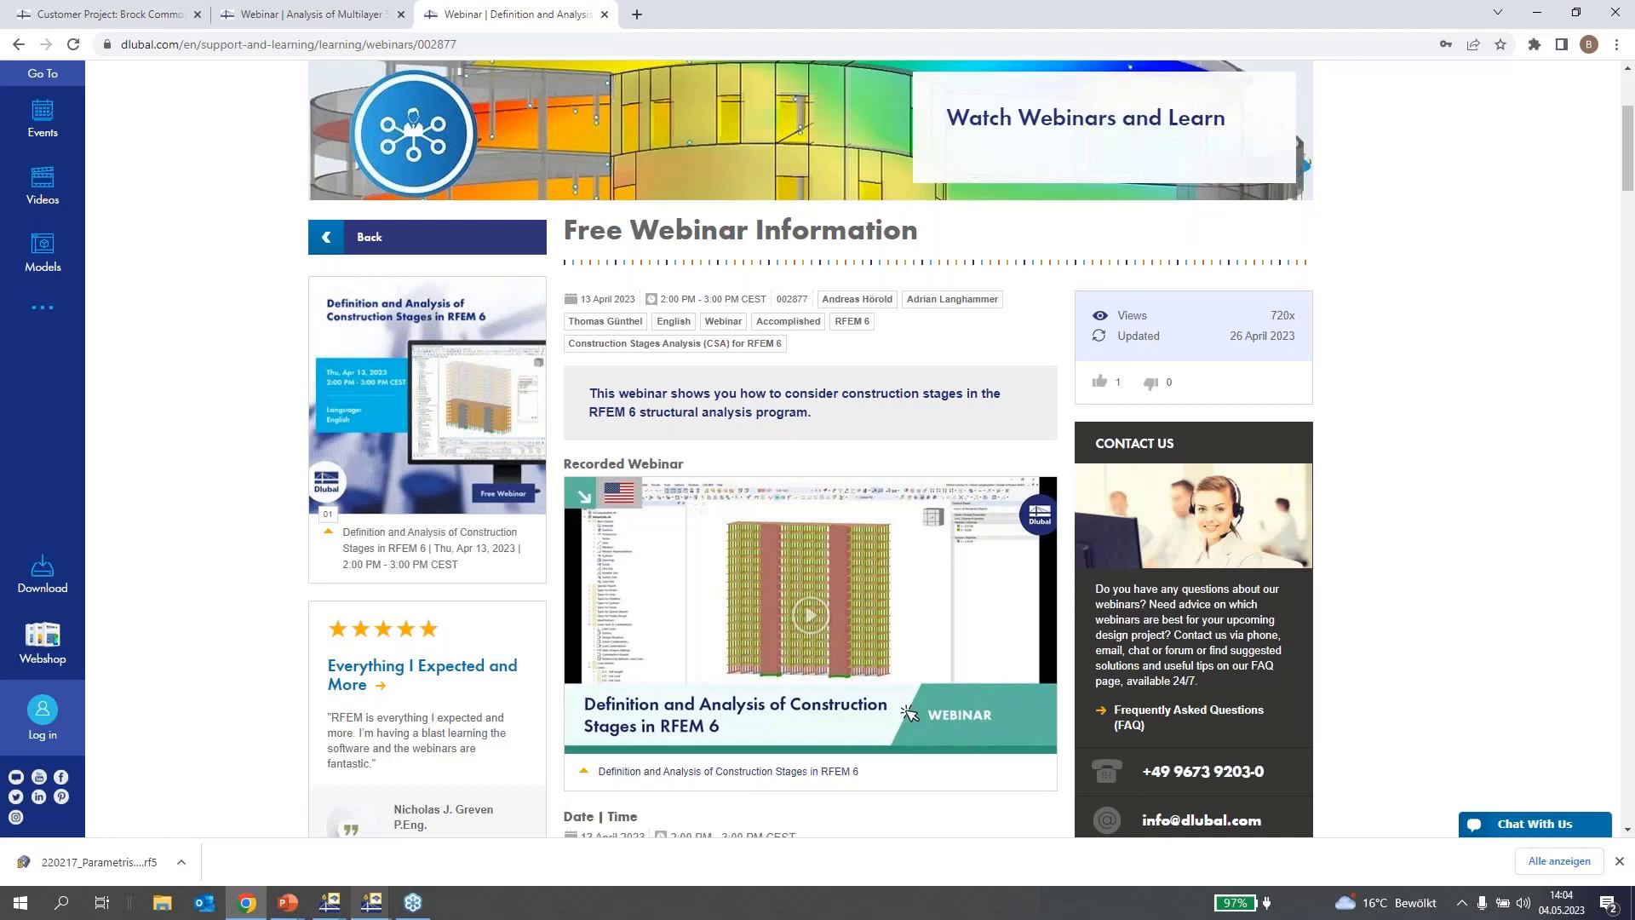
Switch to the RFEM window with the 3D-2.rf6 building model and render its surfaces and members as solids instead of wireframe
{"action": "left_click", "coordinate": [332, 908]}
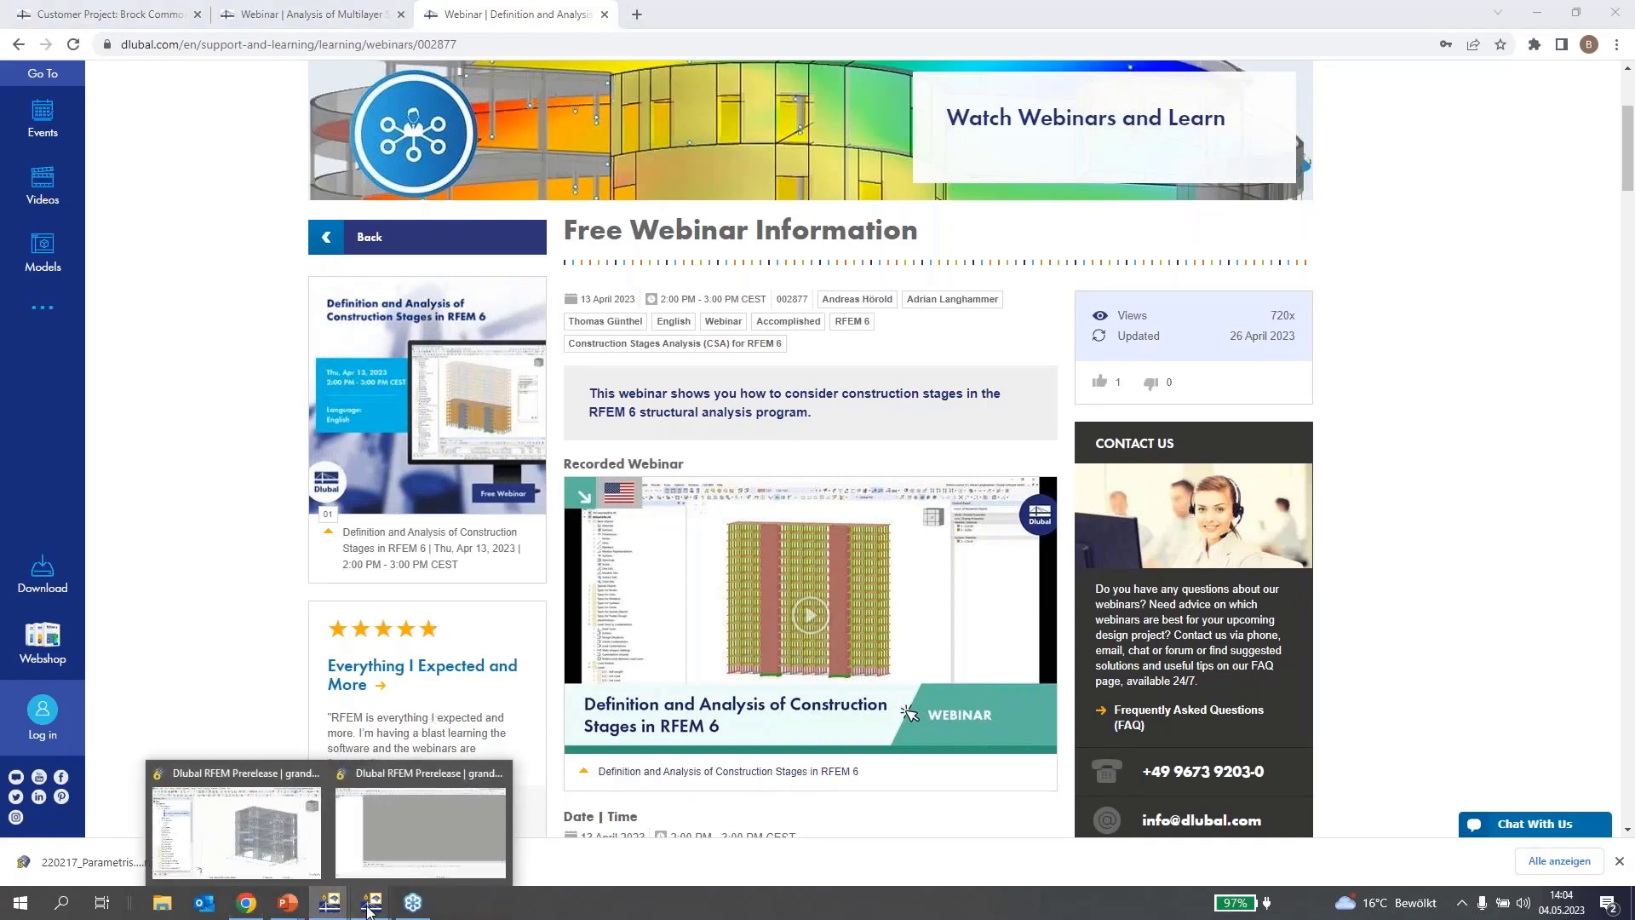
{"action": "mouse_move", "coordinate": [369, 910]}
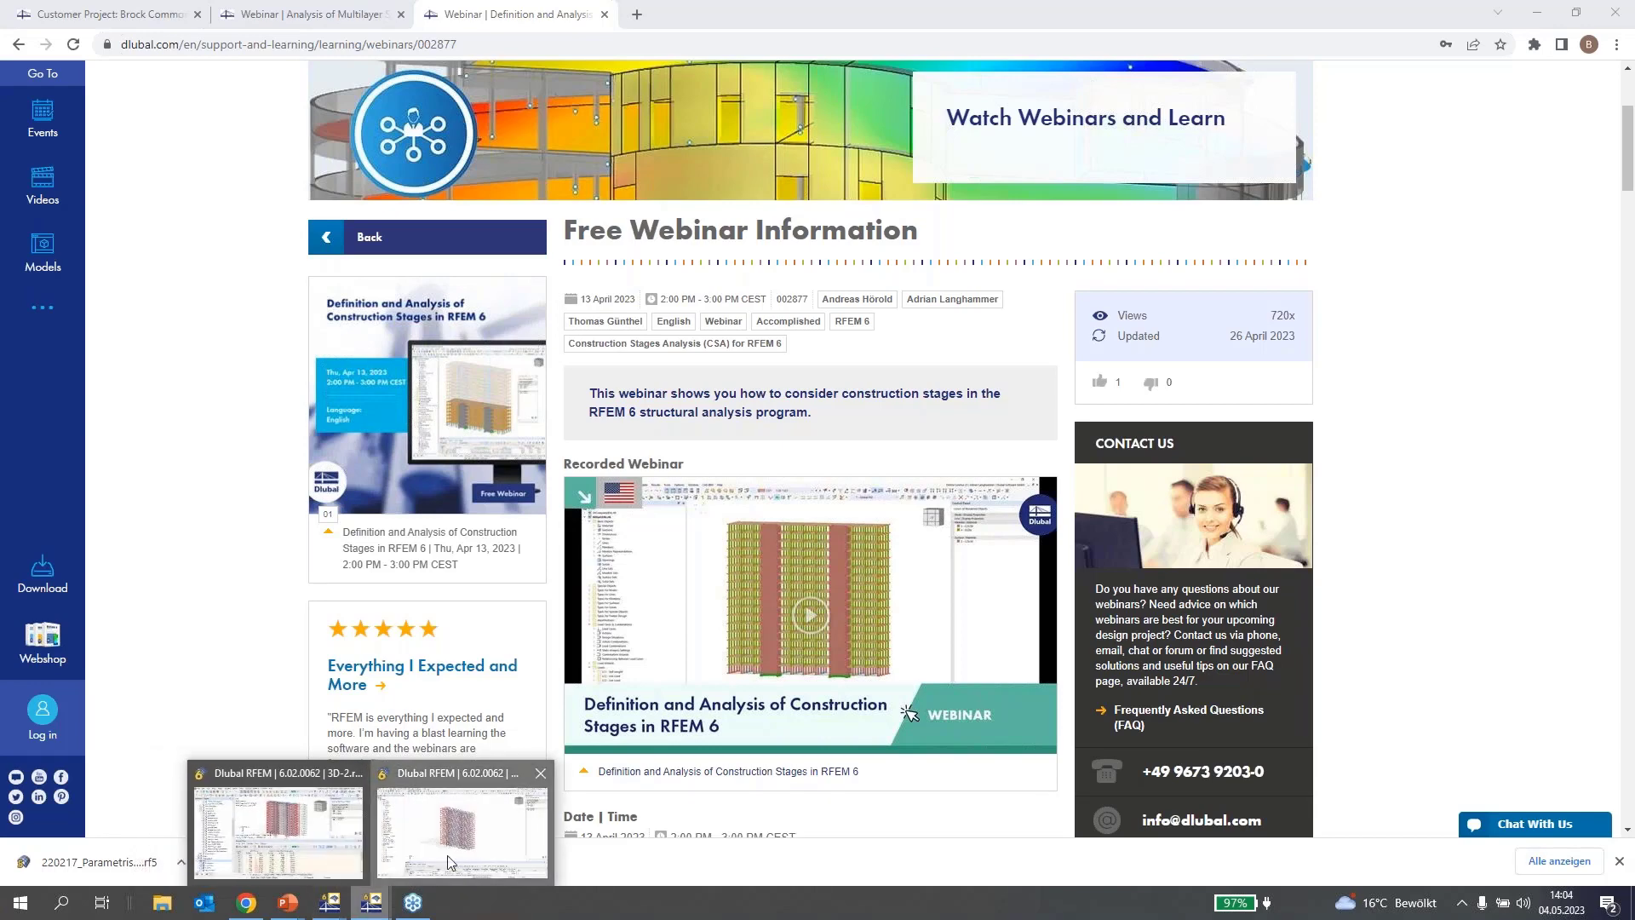
{"action": "left_click", "coordinate": [447, 855]}
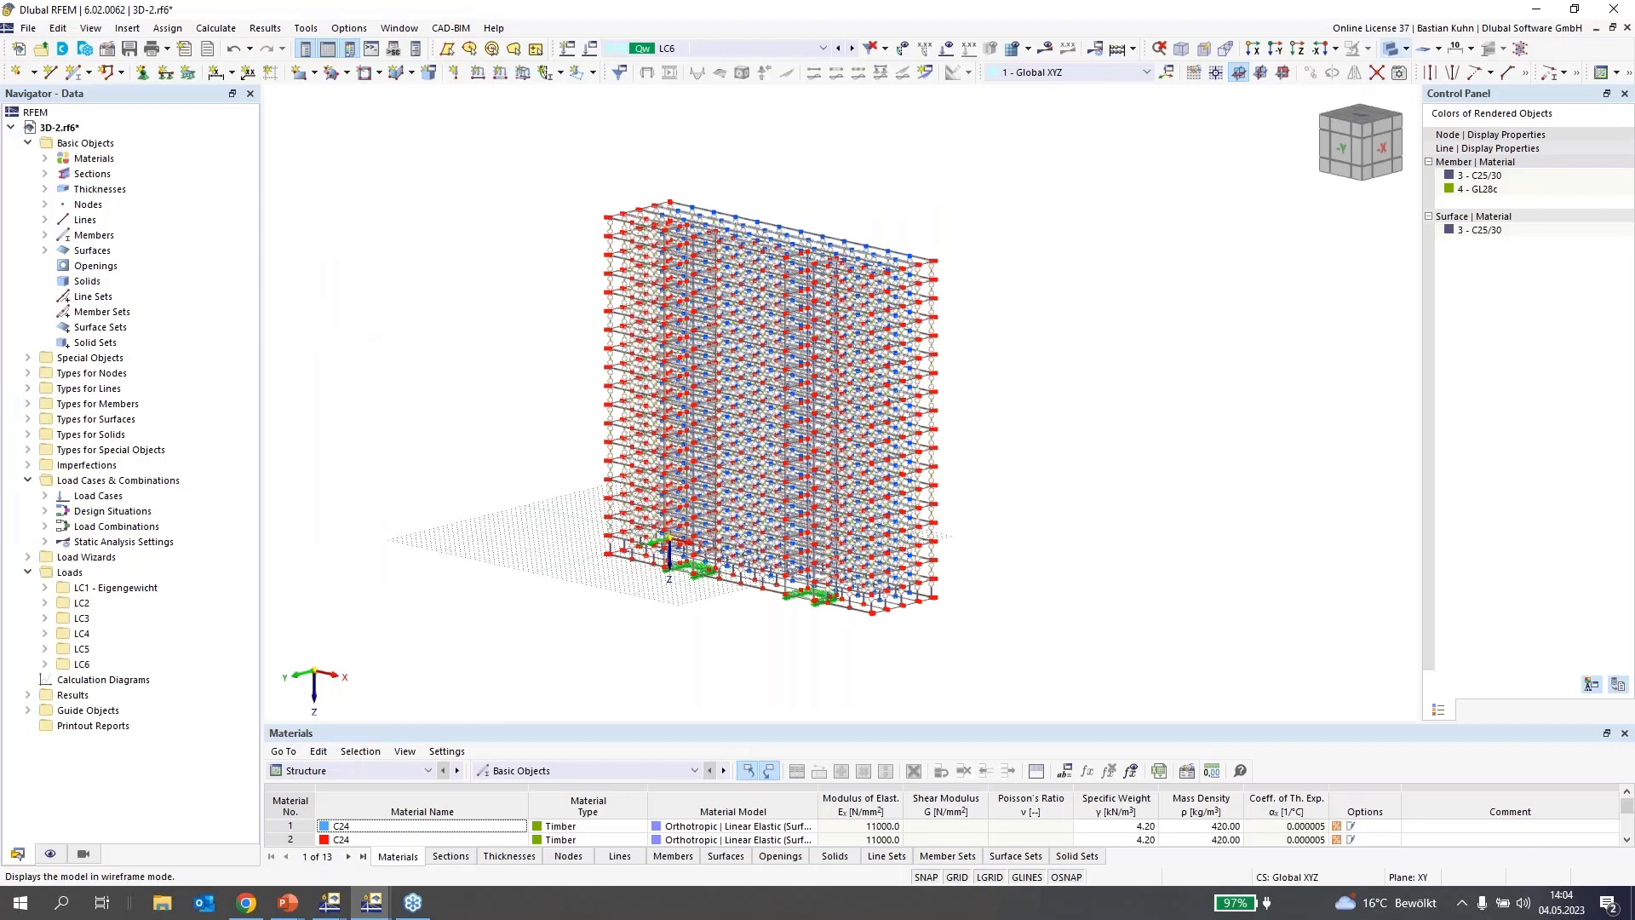
{"action": "left_click", "coordinate": [1390, 48]}
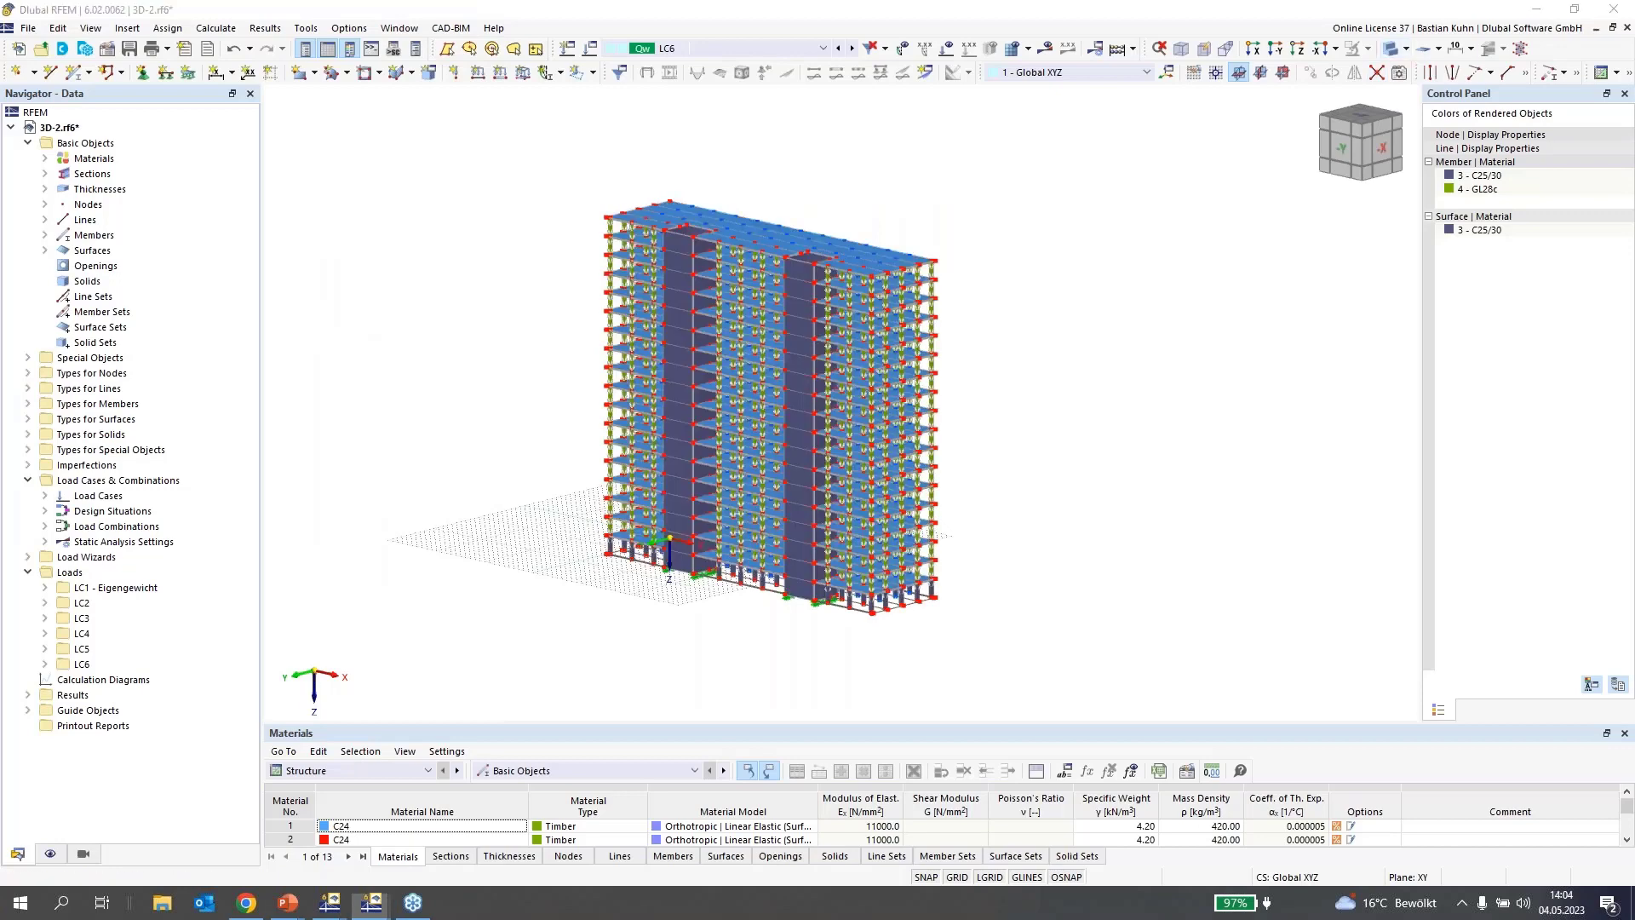
Inspect the member properties of a timber column in the storey directly above the concrete ground-floor columns
{"action": "middle_click_drag", "start_coordinate": [525, 323], "coordinate": [573, 474]}
{"action": "scroll", "coordinate": [573, 474], "scroll_direction": "up", "scroll_amount": 1}
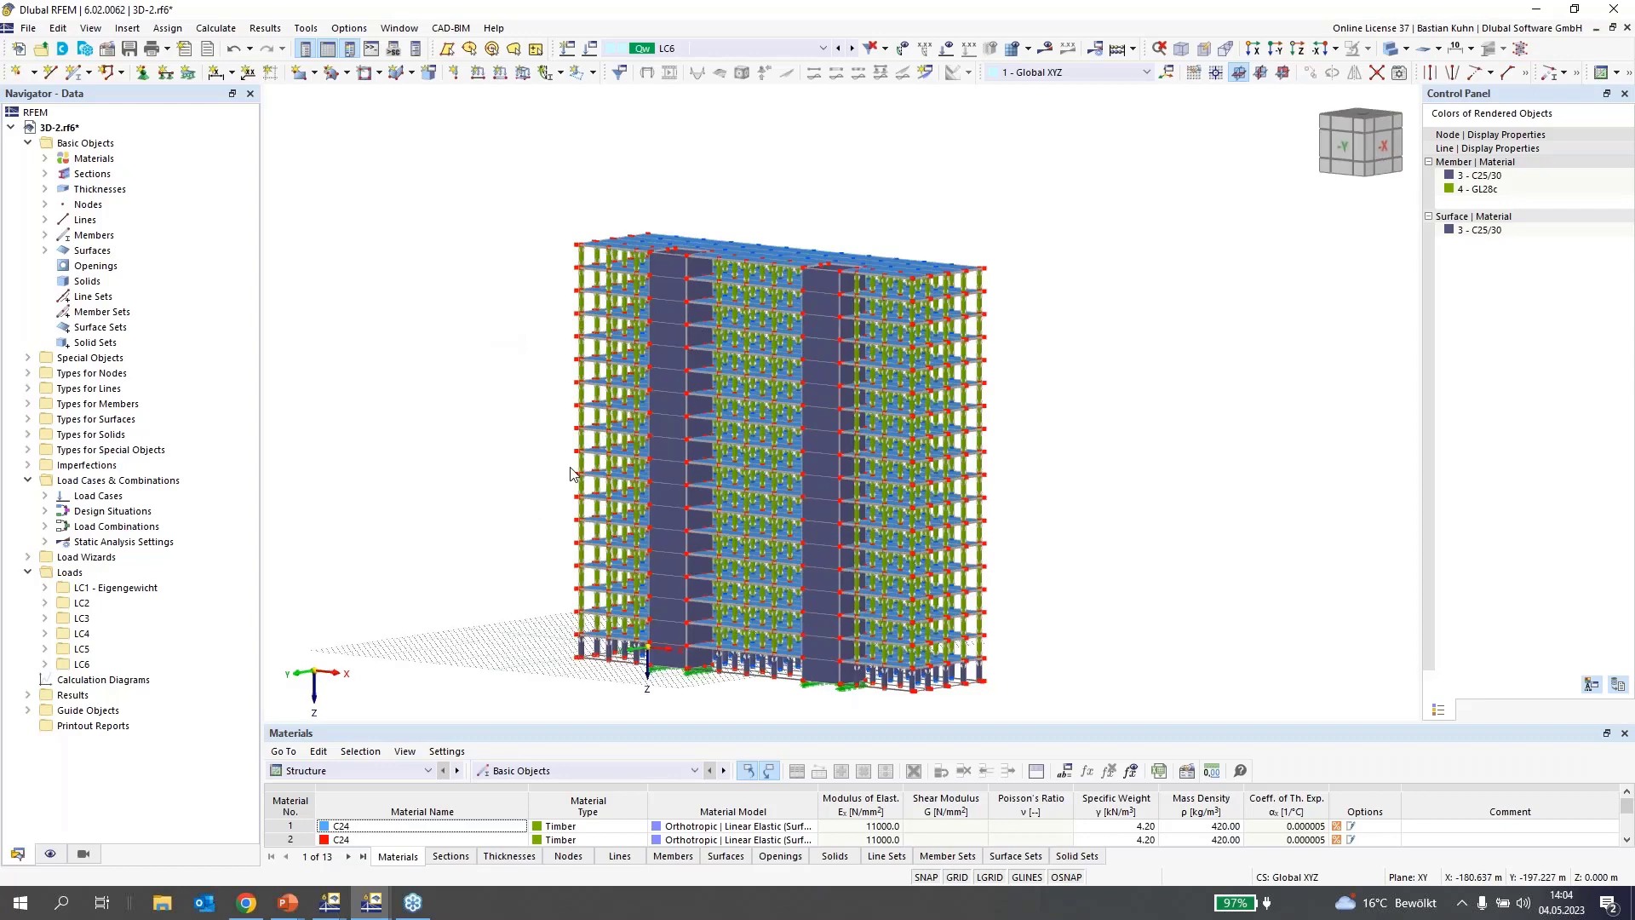
{"action": "scroll", "coordinate": [609, 650], "scroll_direction": "up", "scroll_amount": 2}
{"action": "middle_click_drag", "start_coordinate": [609, 650], "coordinate": [610, 624], "text": "ctrl"}
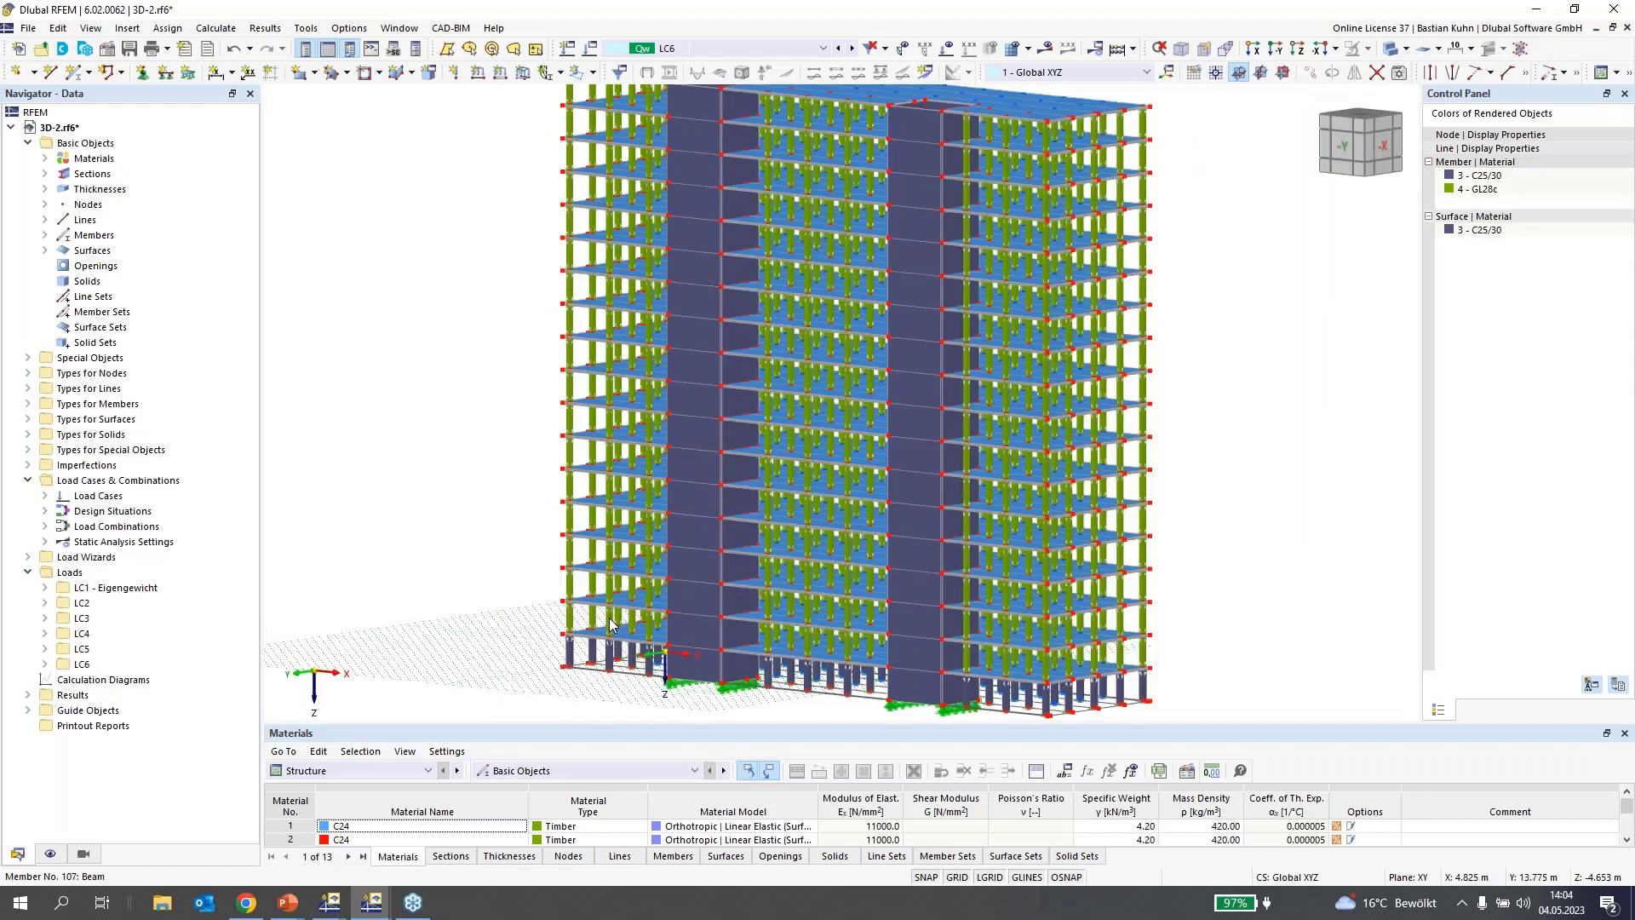
{"action": "left_click", "coordinate": [610, 624]}
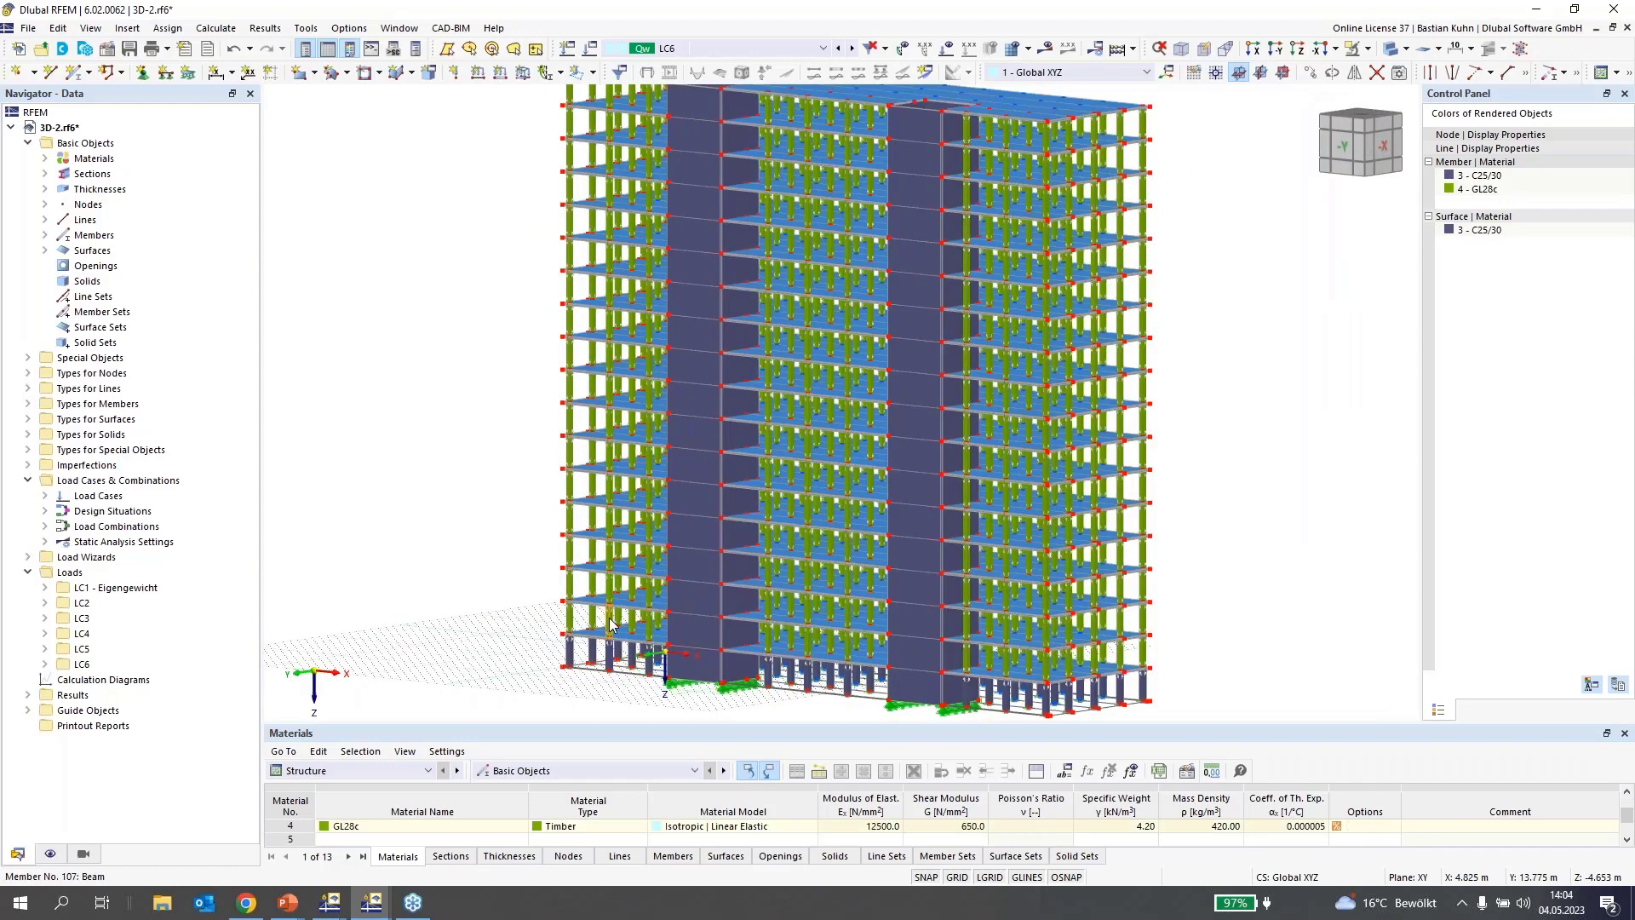
{"action": "double_click", "coordinate": [609, 624]}
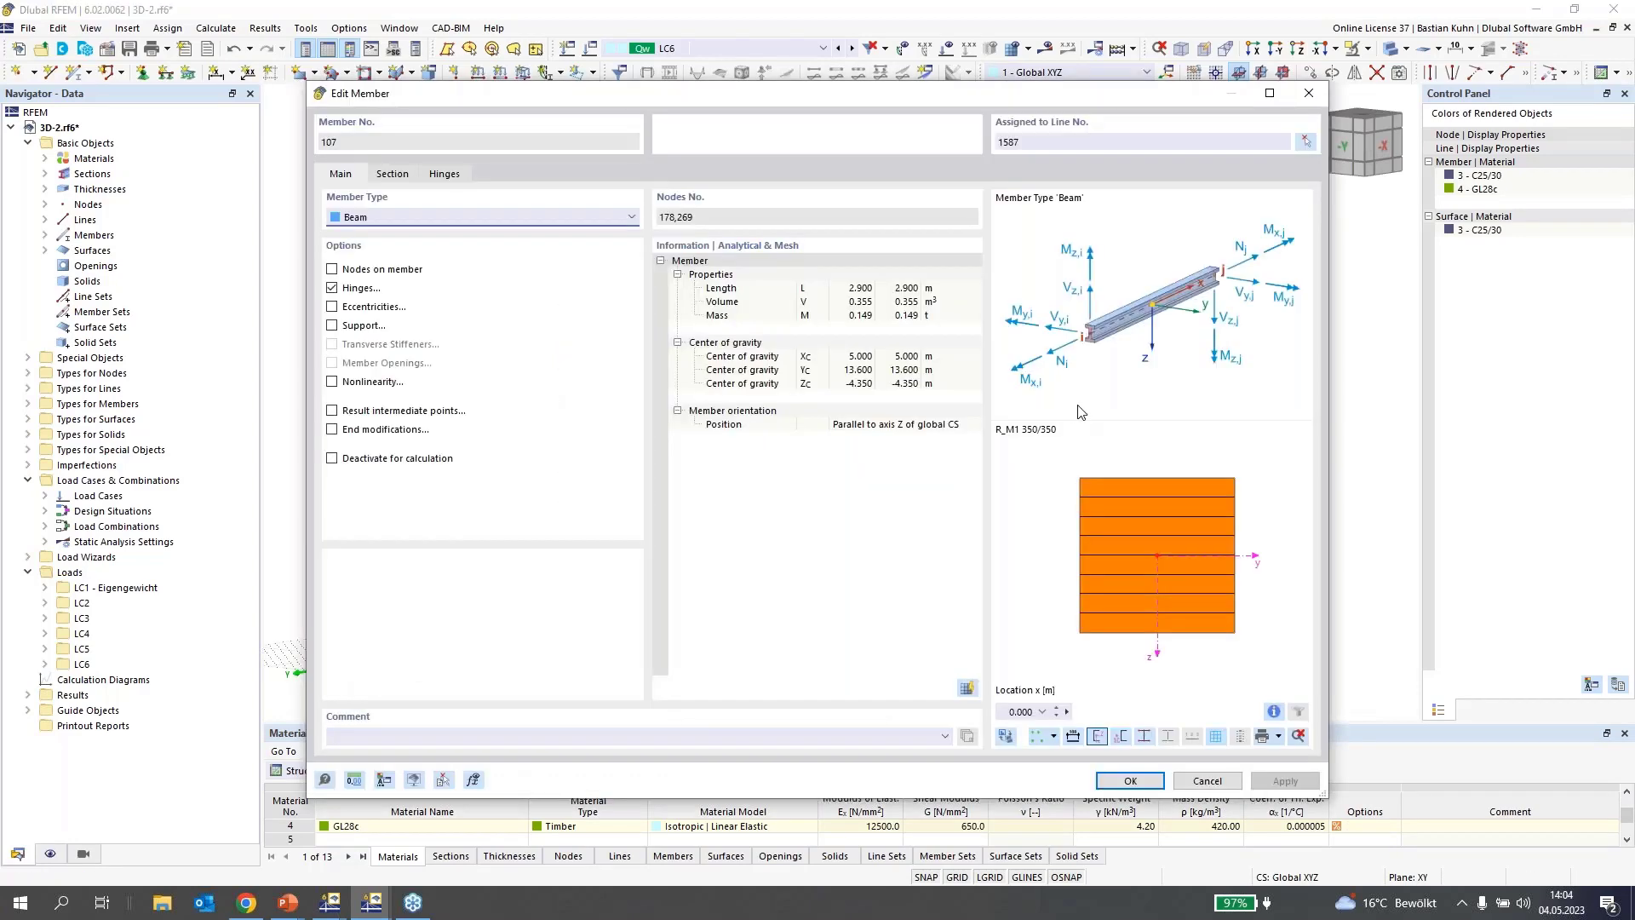
{"action": "left_click", "coordinate": [1317, 97]}
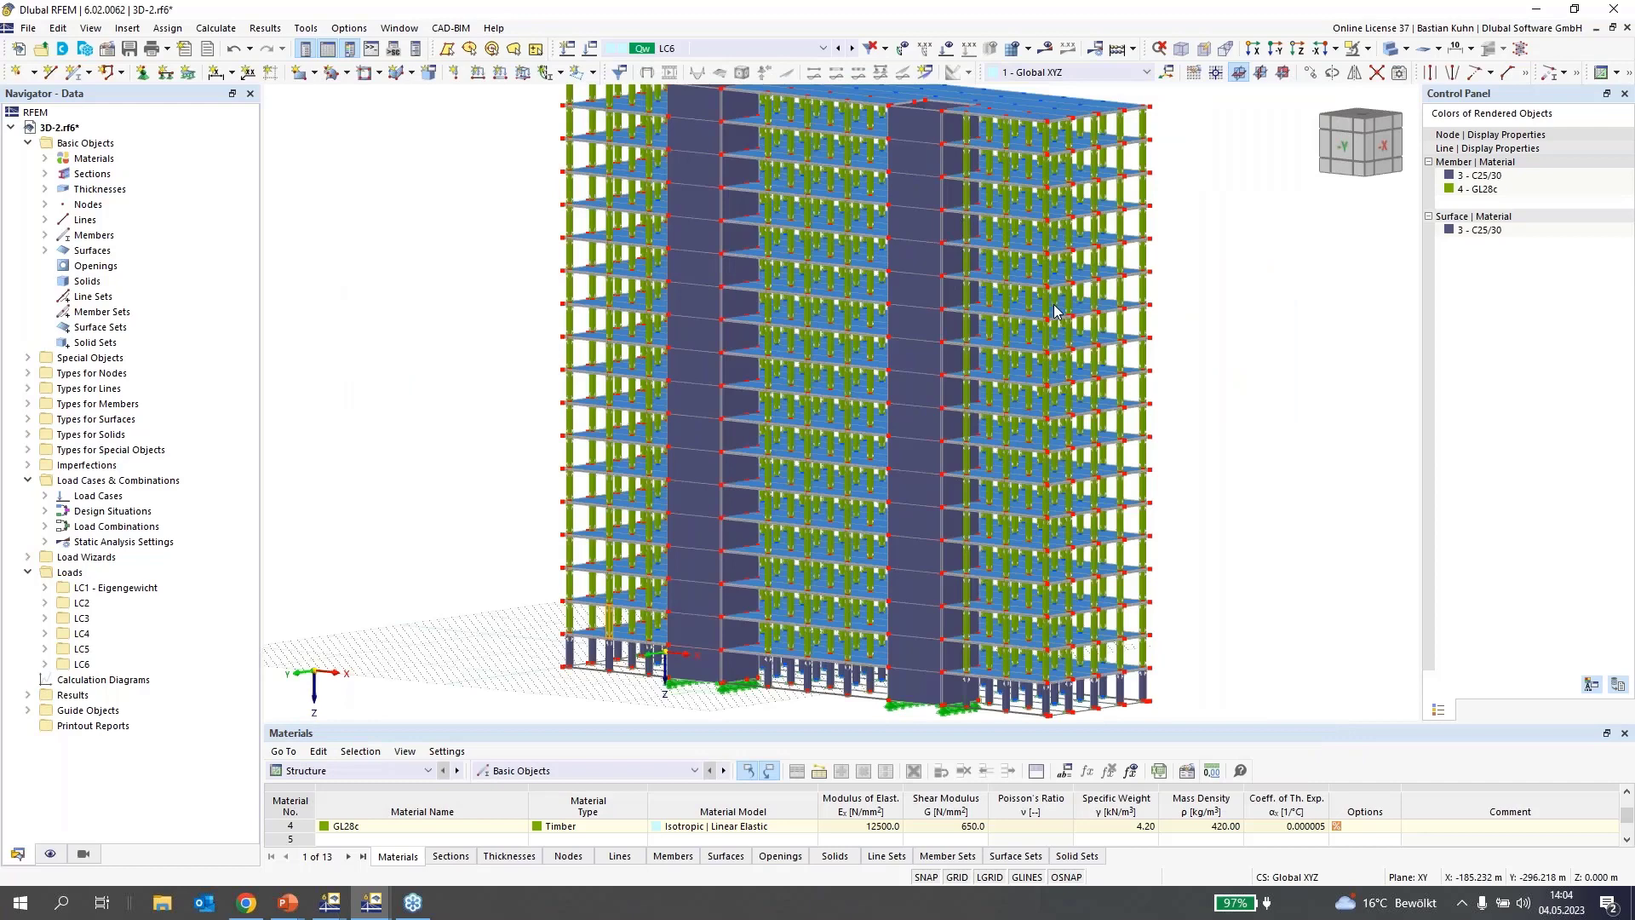
Add a linear dimension for the building's long side at ground level, with the dimension line about 20 m outside the model
{"action": "scroll", "coordinate": [721, 425], "scroll_direction": "down", "scroll_amount": 3}
{"action": "middle_click_drag", "start_coordinate": [826, 701], "coordinate": [599, 582]}
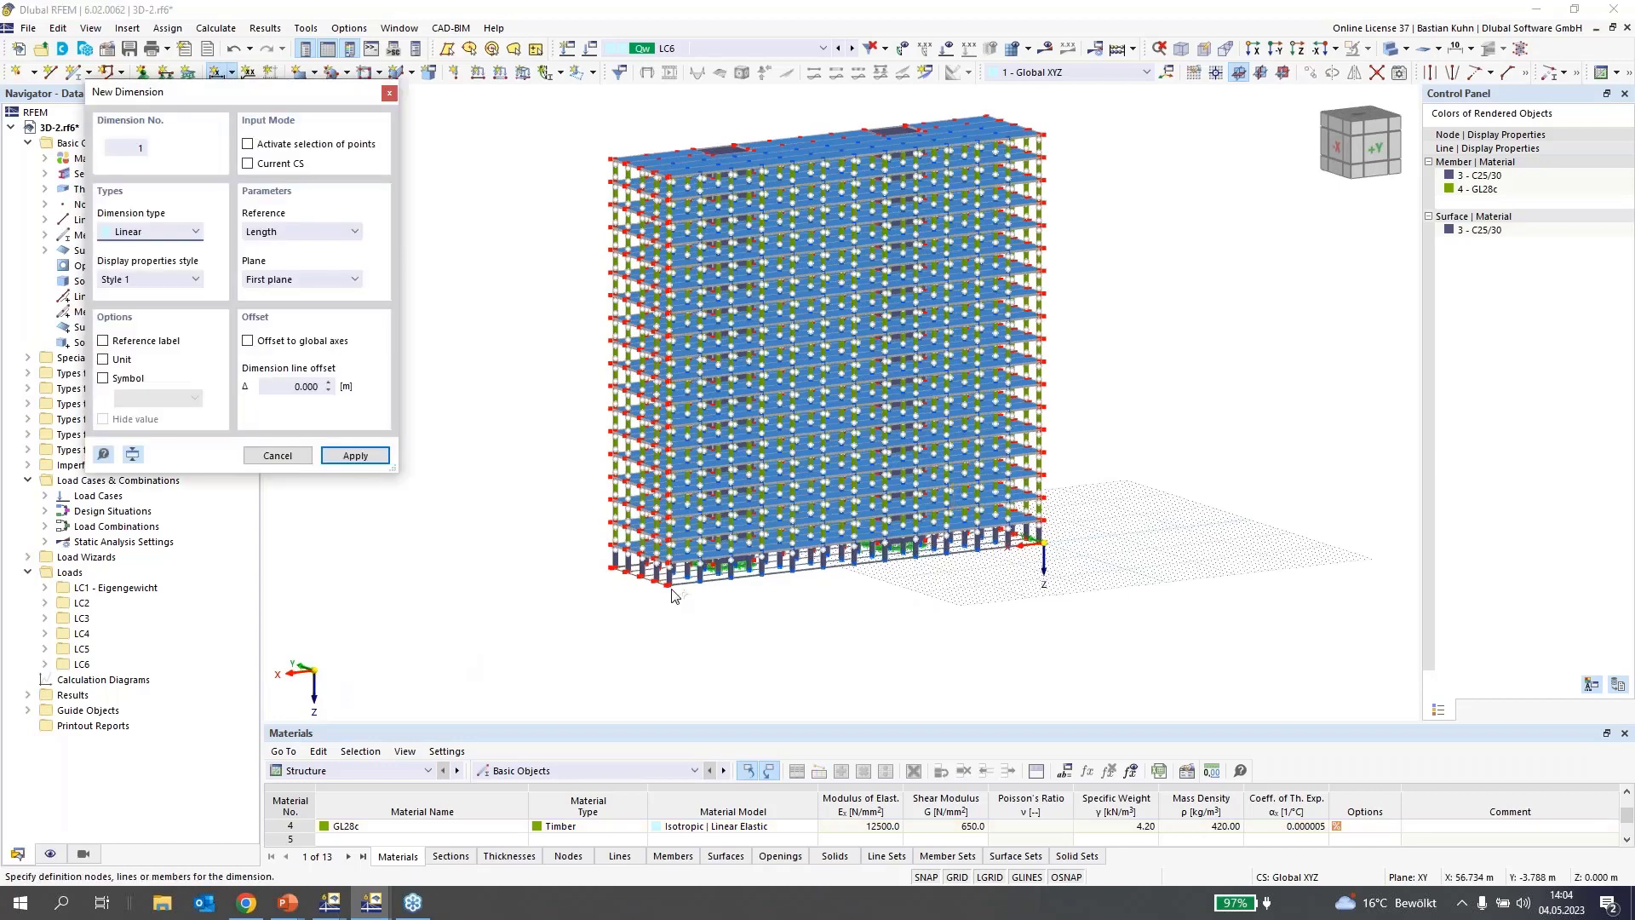
{"action": "left_click", "coordinate": [1044, 543]}
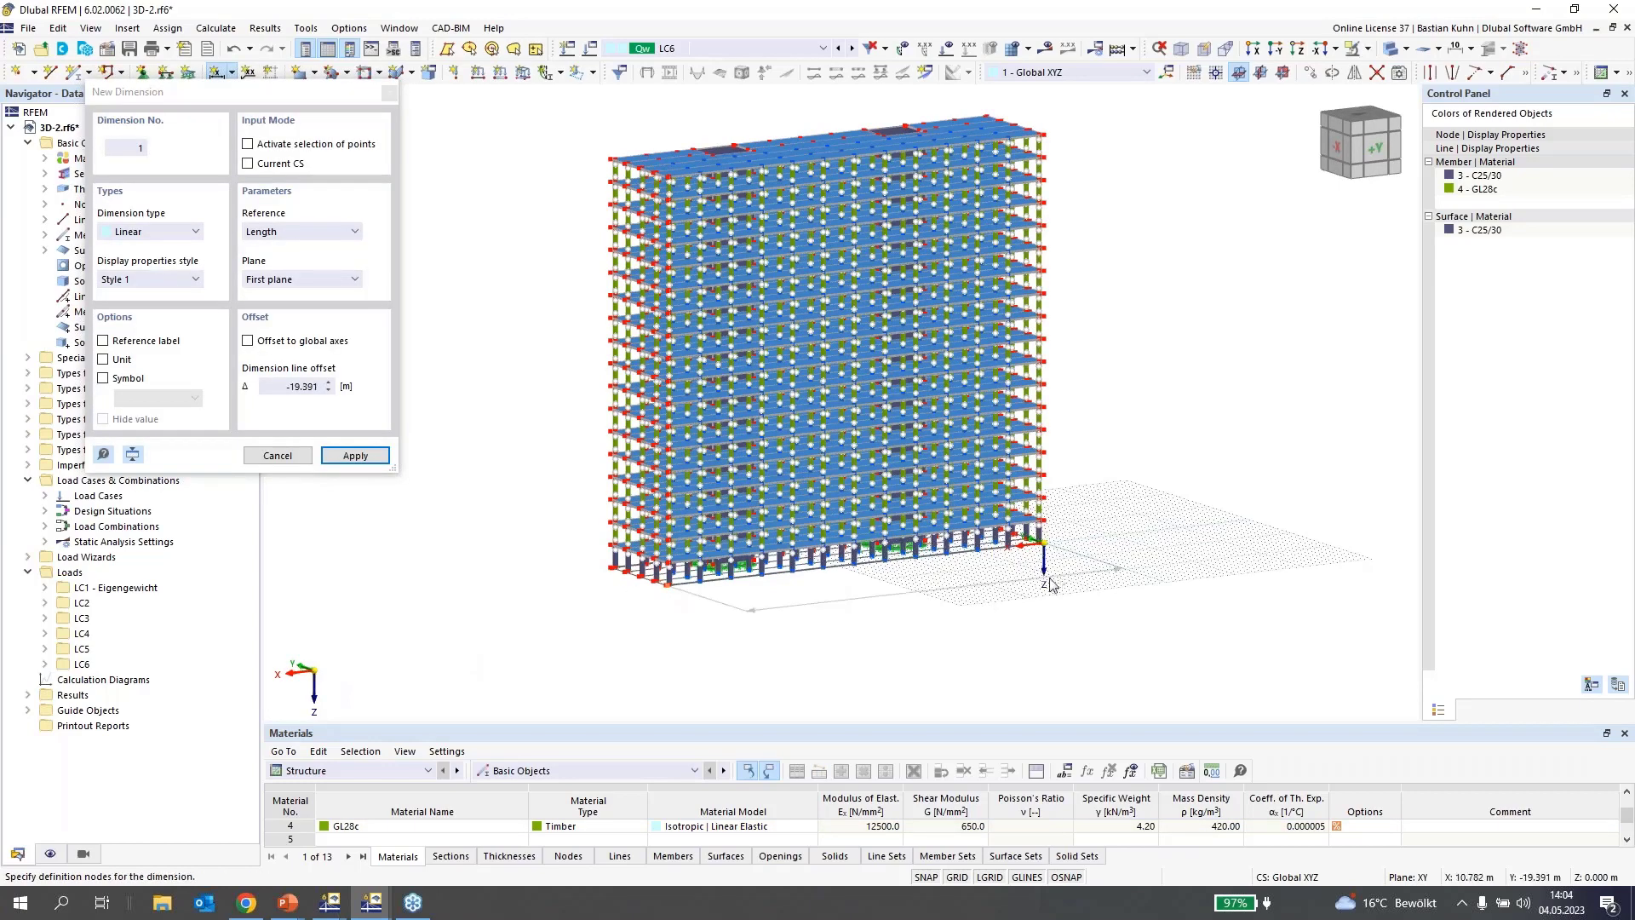
{"action": "left_click", "coordinate": [1013, 623]}
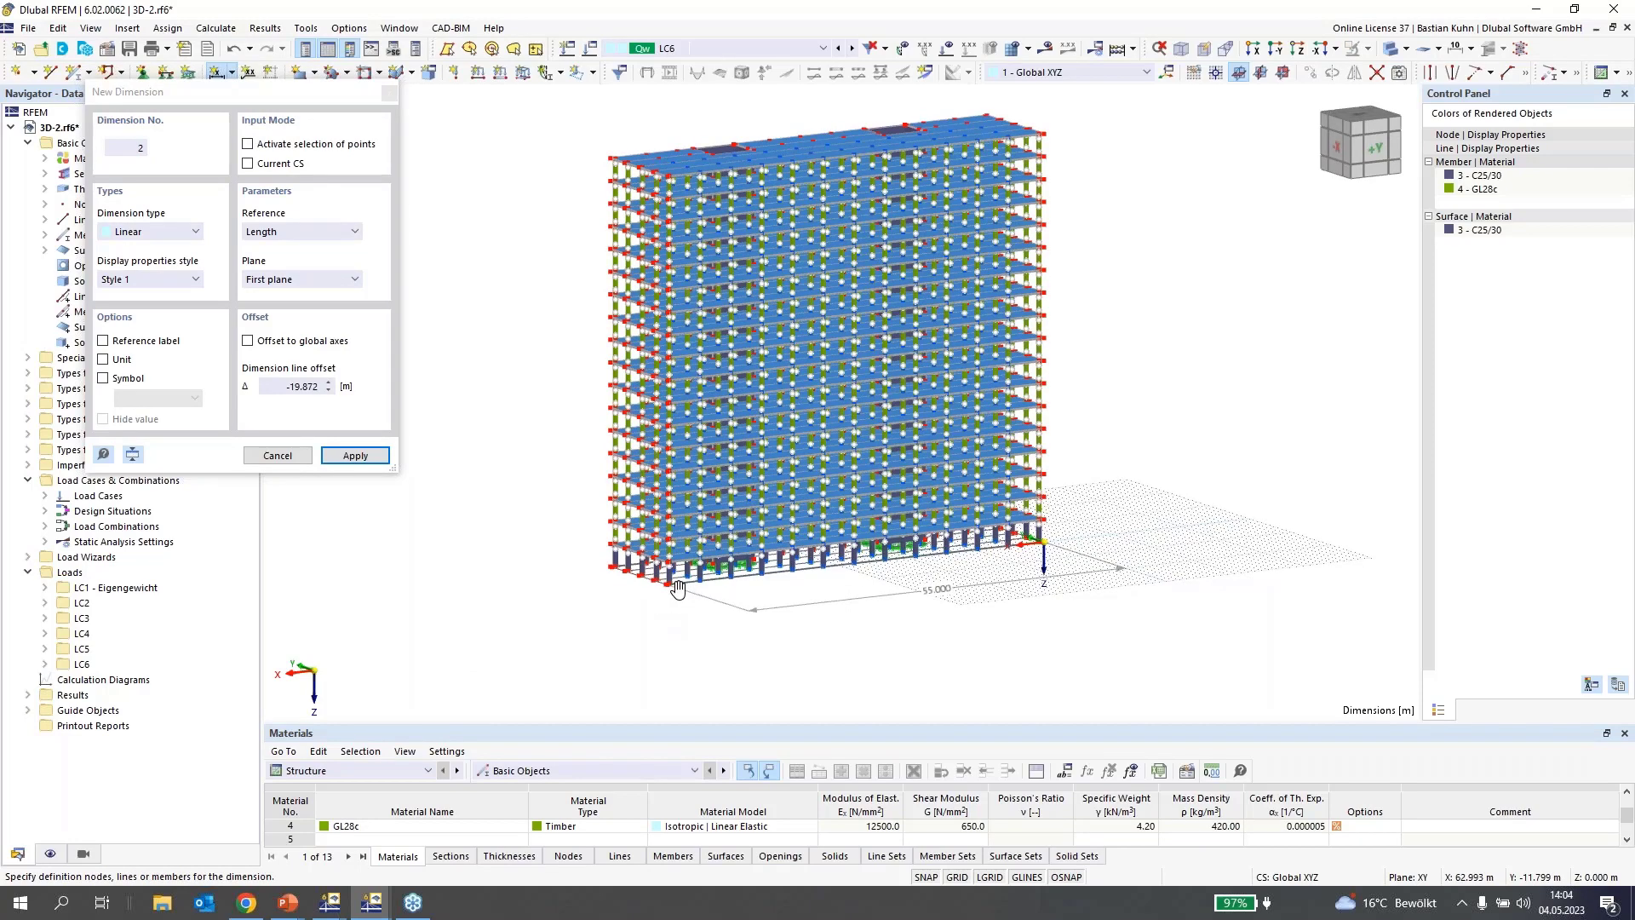
Add a linear dimension for the building's short side between the corner column bases
{"action": "middle_click_drag", "start_coordinate": [678, 587], "coordinate": [698, 572]}
{"action": "scroll", "coordinate": [521, 519], "scroll_direction": "up", "scroll_amount": 3}
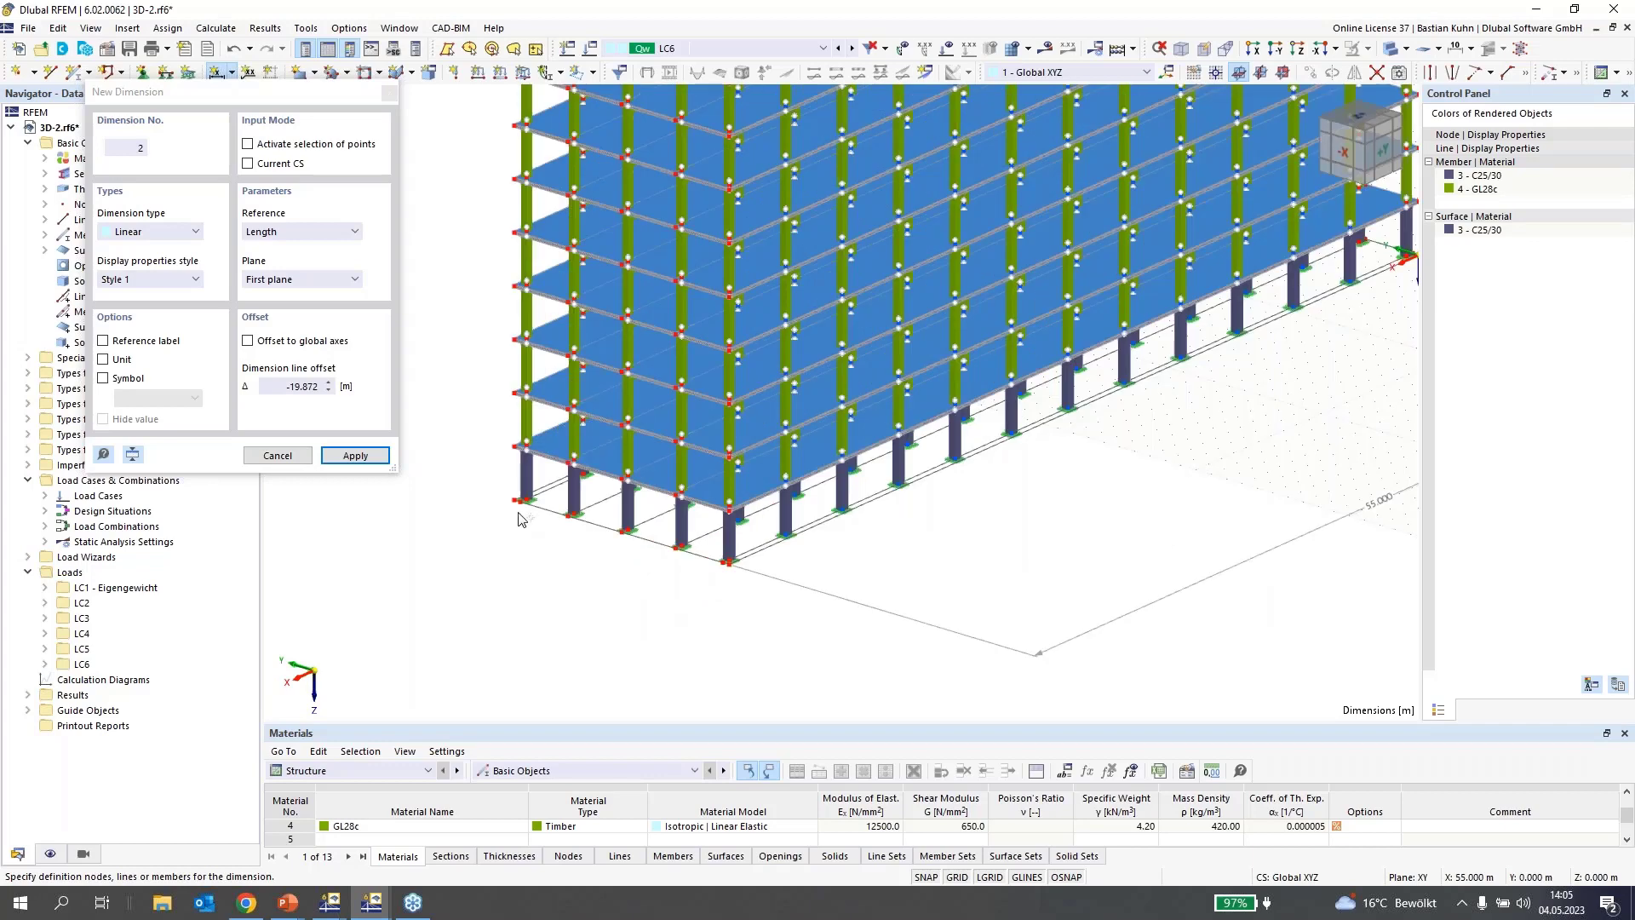
{"action": "left_click", "coordinate": [520, 514]}
{"action": "left_click", "coordinate": [468, 543]}
{"action": "key", "text": "Escape"}
Activate the Building Model add-on in the model's base data
{"action": "scroll", "coordinate": [517, 637], "scroll_direction": "down", "scroll_amount": 4}
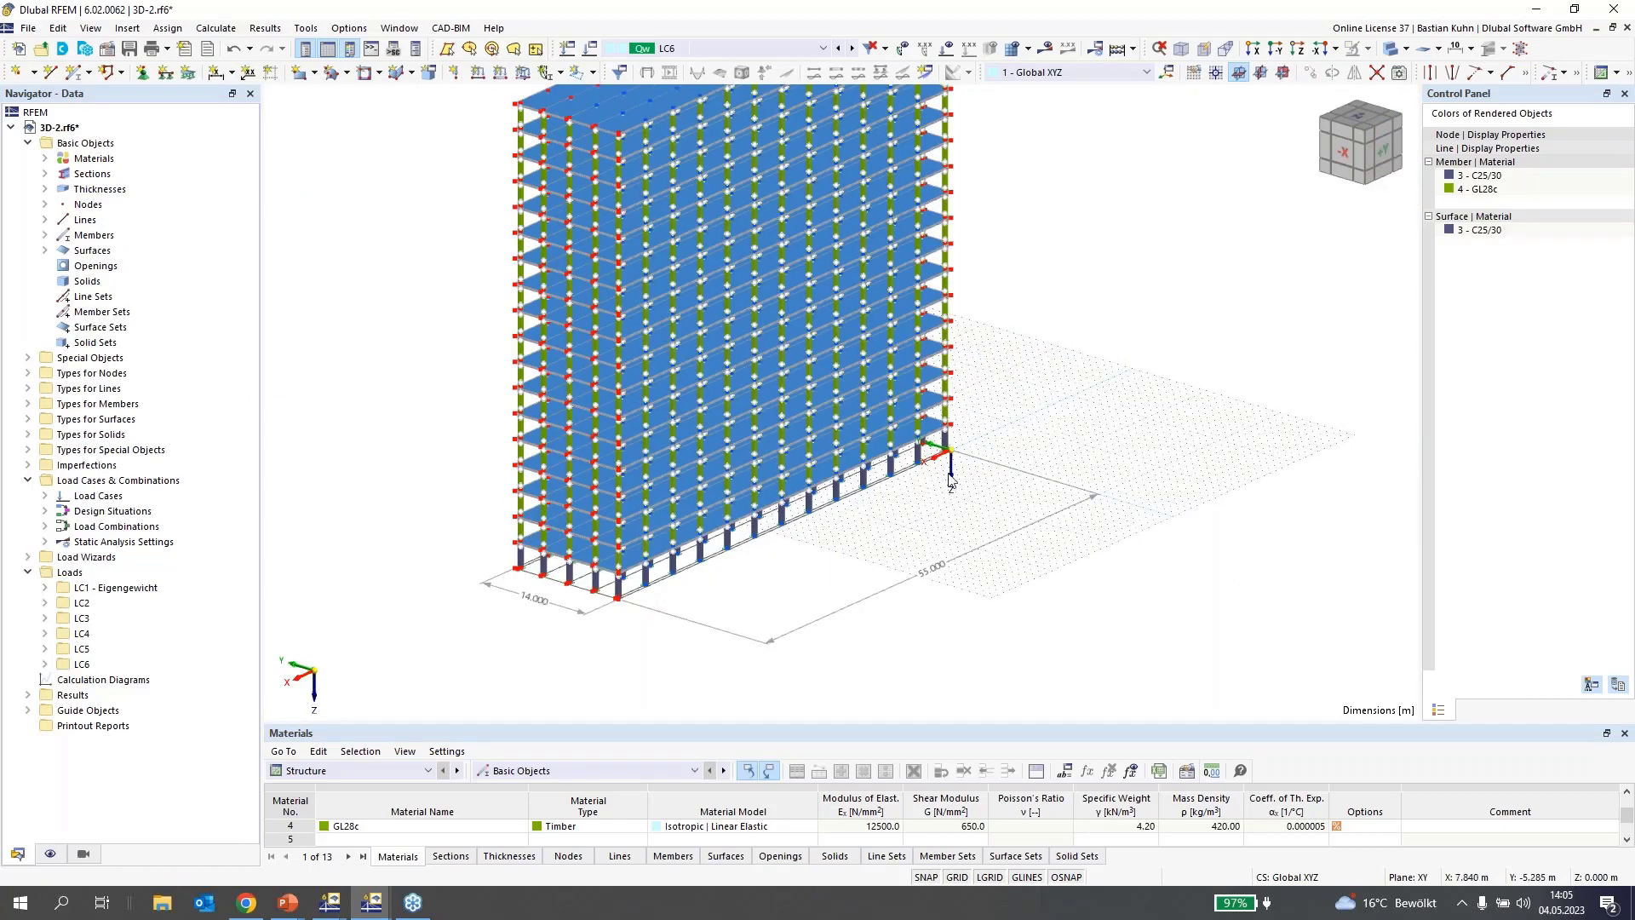
{"action": "middle_click_drag", "start_coordinate": [949, 495], "coordinate": [665, 516]}
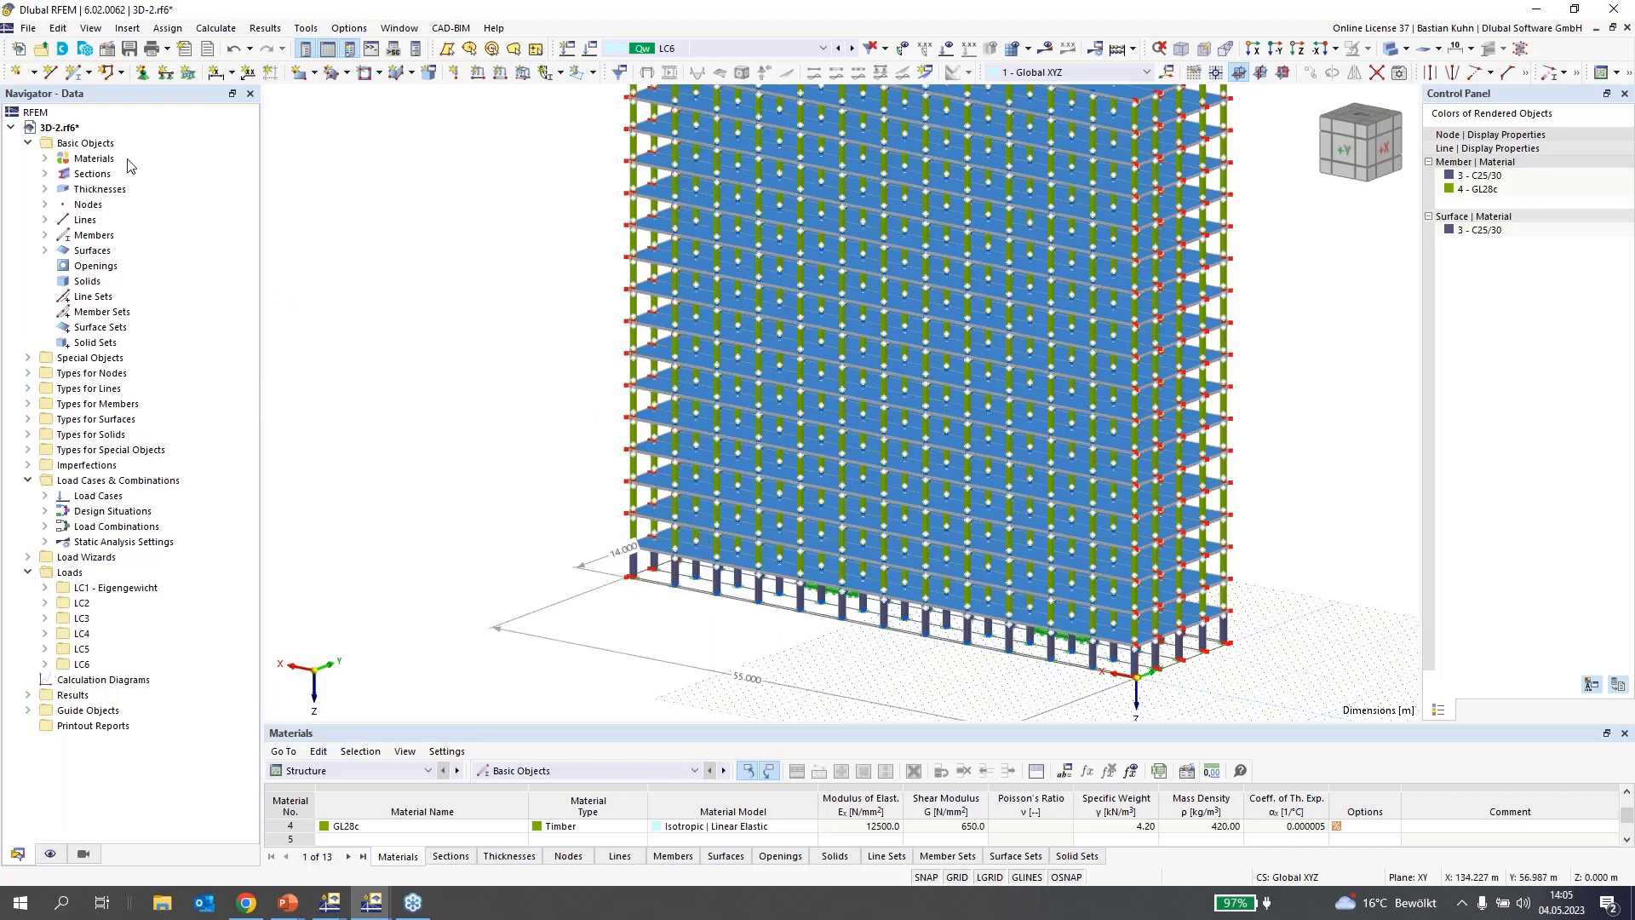
{"action": "left_click", "coordinate": [109, 55]}
{"action": "left_click", "coordinate": [541, 120]}
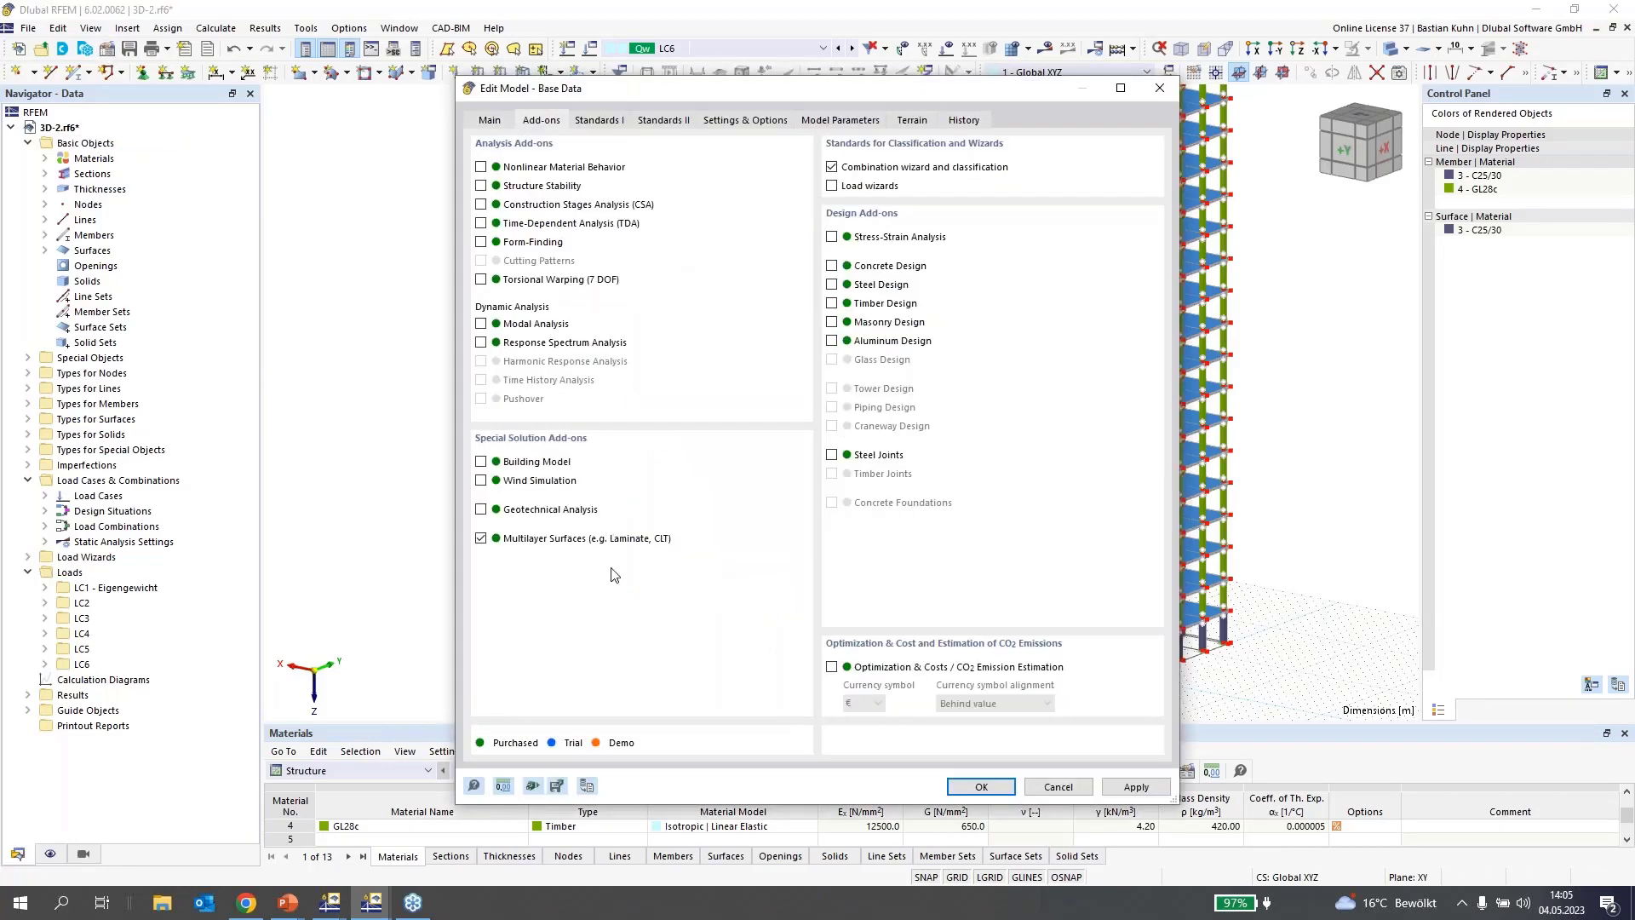
{"action": "left_click", "coordinate": [481, 464]}
{"action": "left_click", "coordinate": [982, 786]}
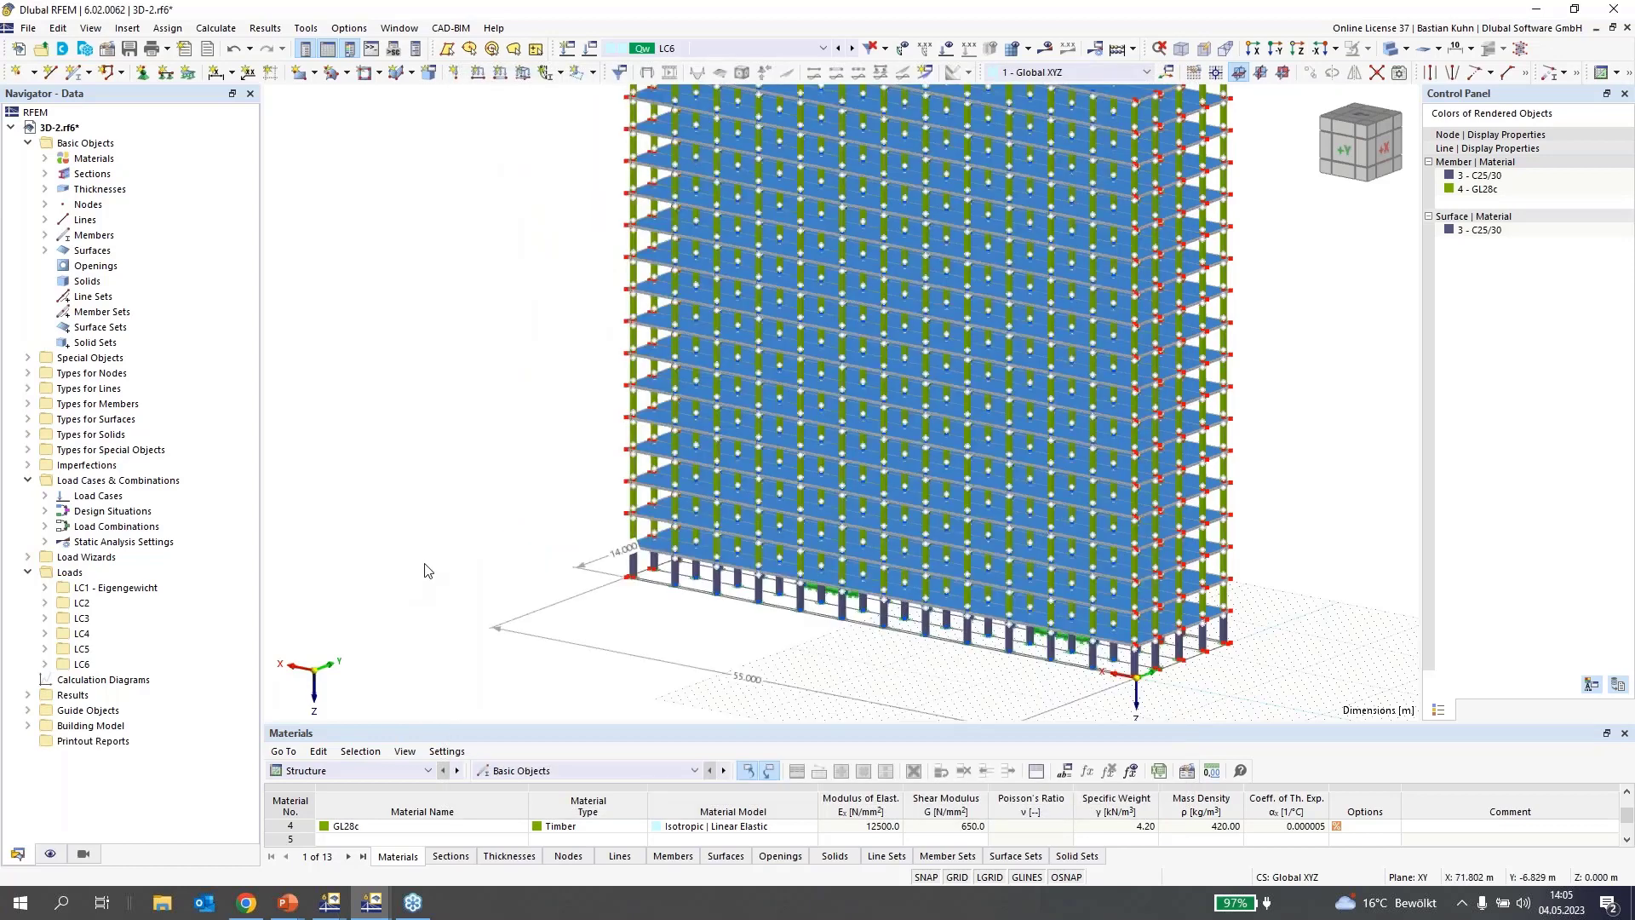
Enlarge the table area and display the Building Model table for the building stories
{"action": "scroll", "coordinate": [427, 570], "scroll_direction": "down", "scroll_amount": 2}
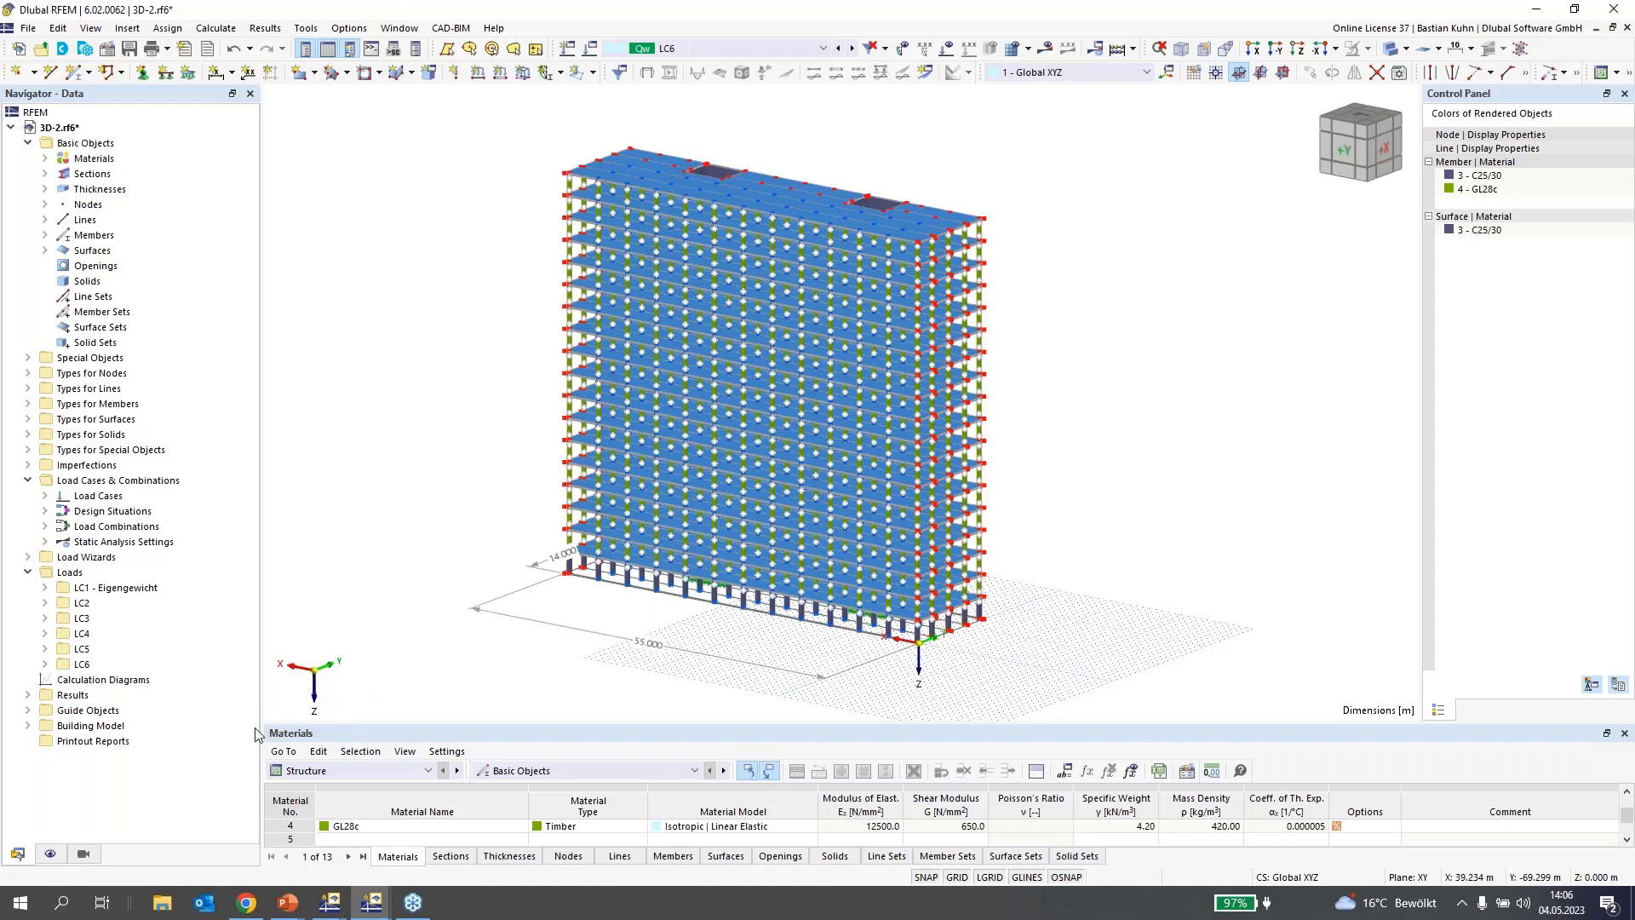
{"action": "left_click", "coordinate": [26, 726]}
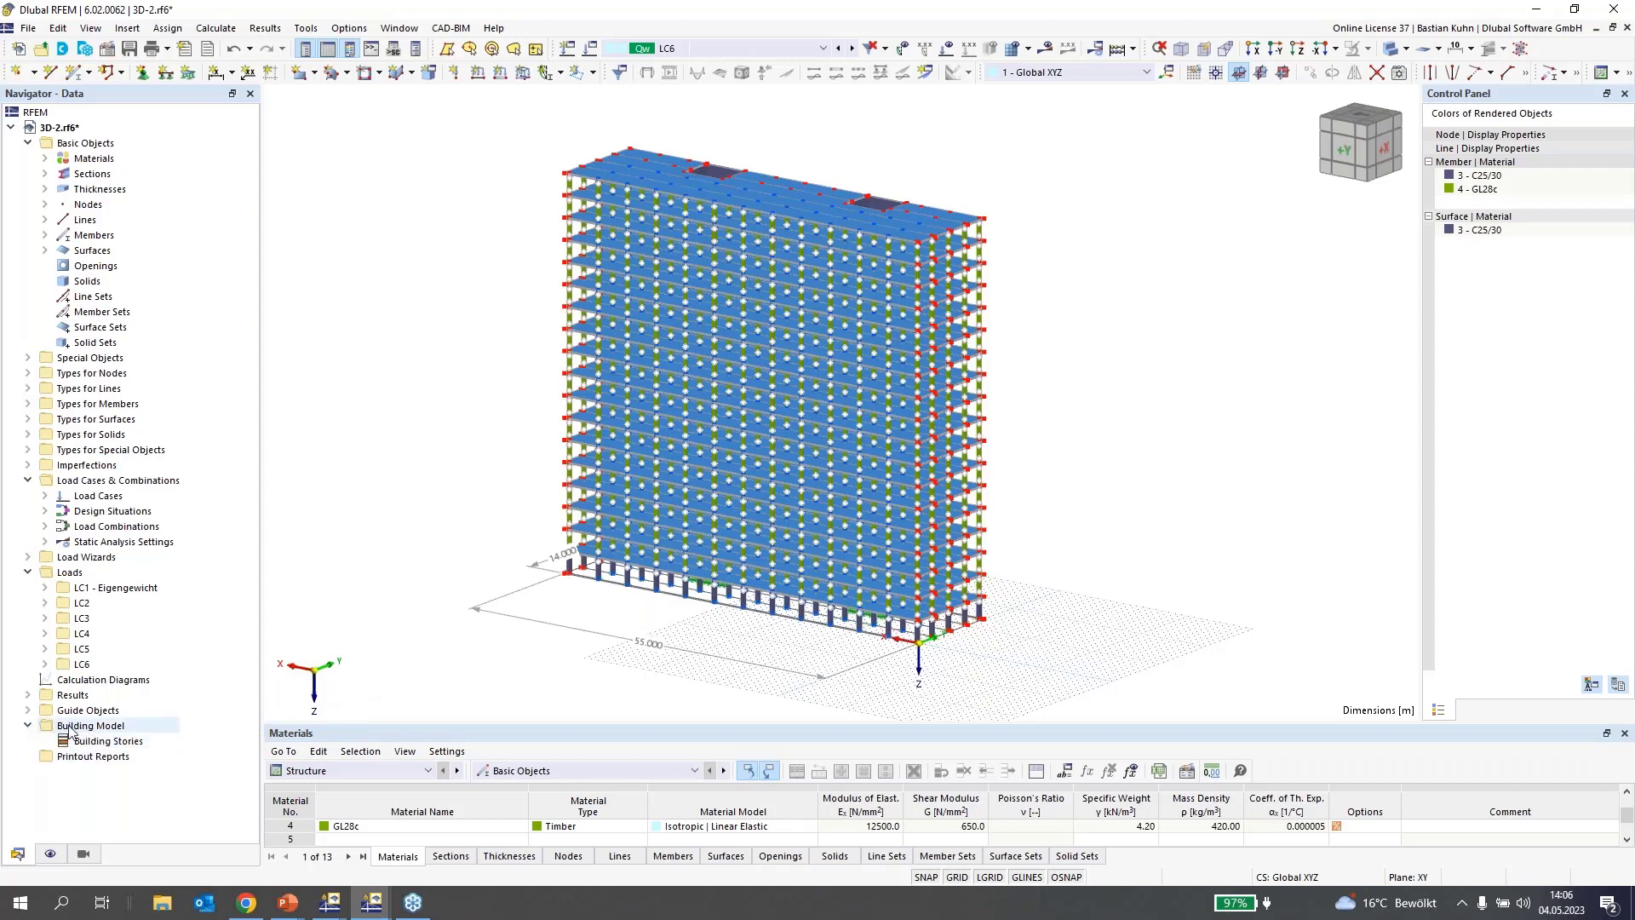
{"action": "left_click", "coordinate": [71, 729]}
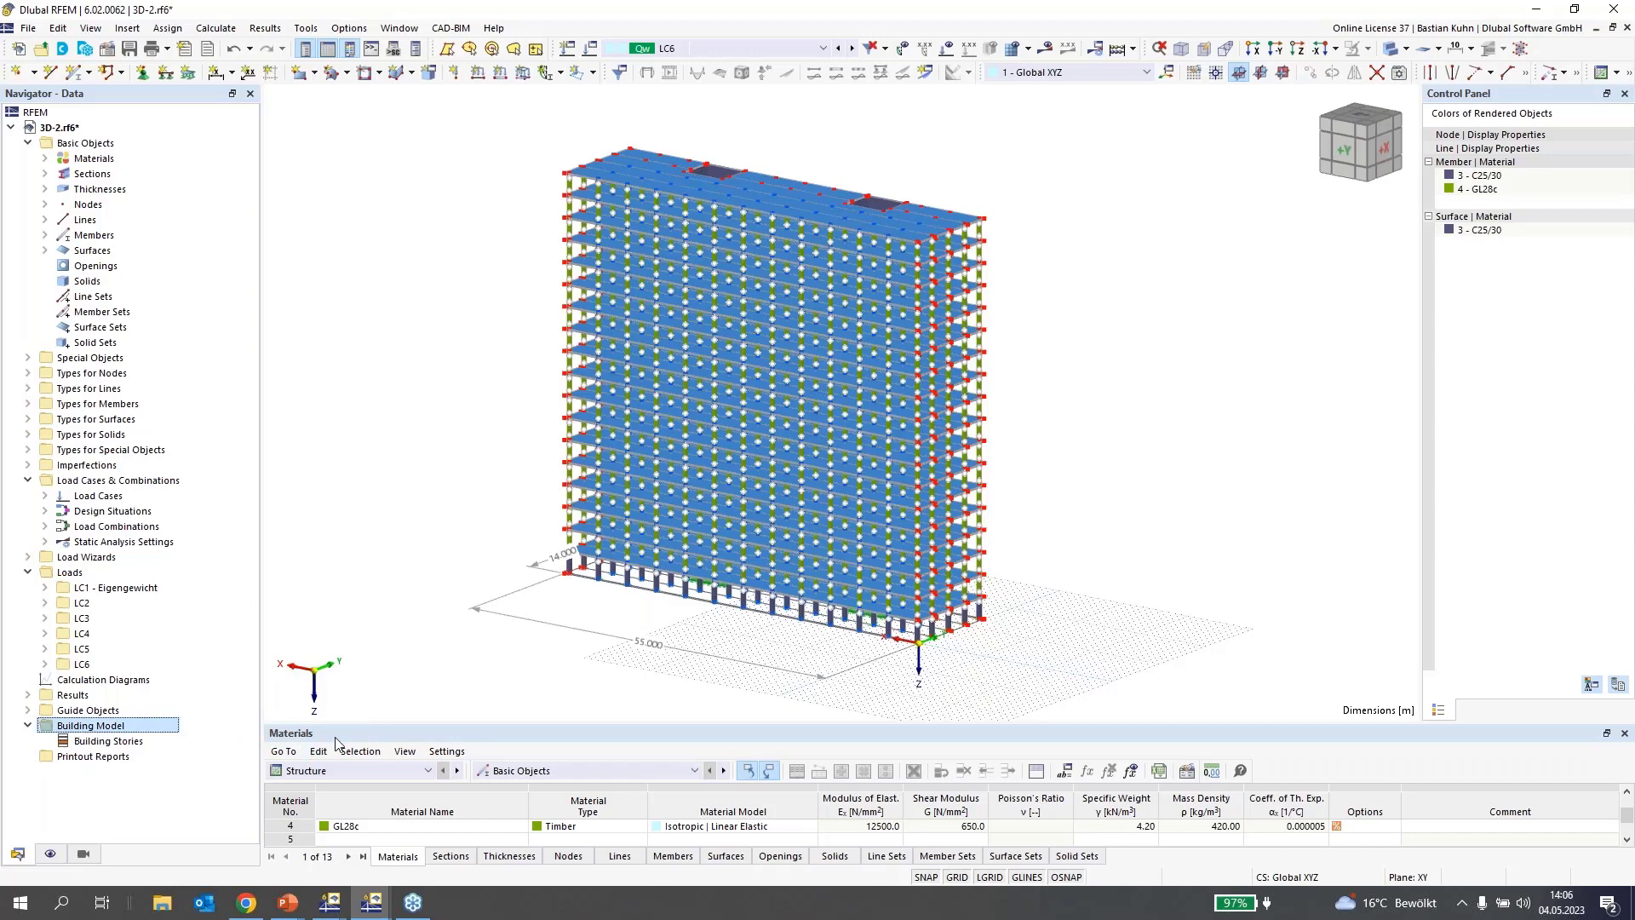
{"action": "left_click_drag", "start_coordinate": [341, 725], "coordinate": [344, 572]}
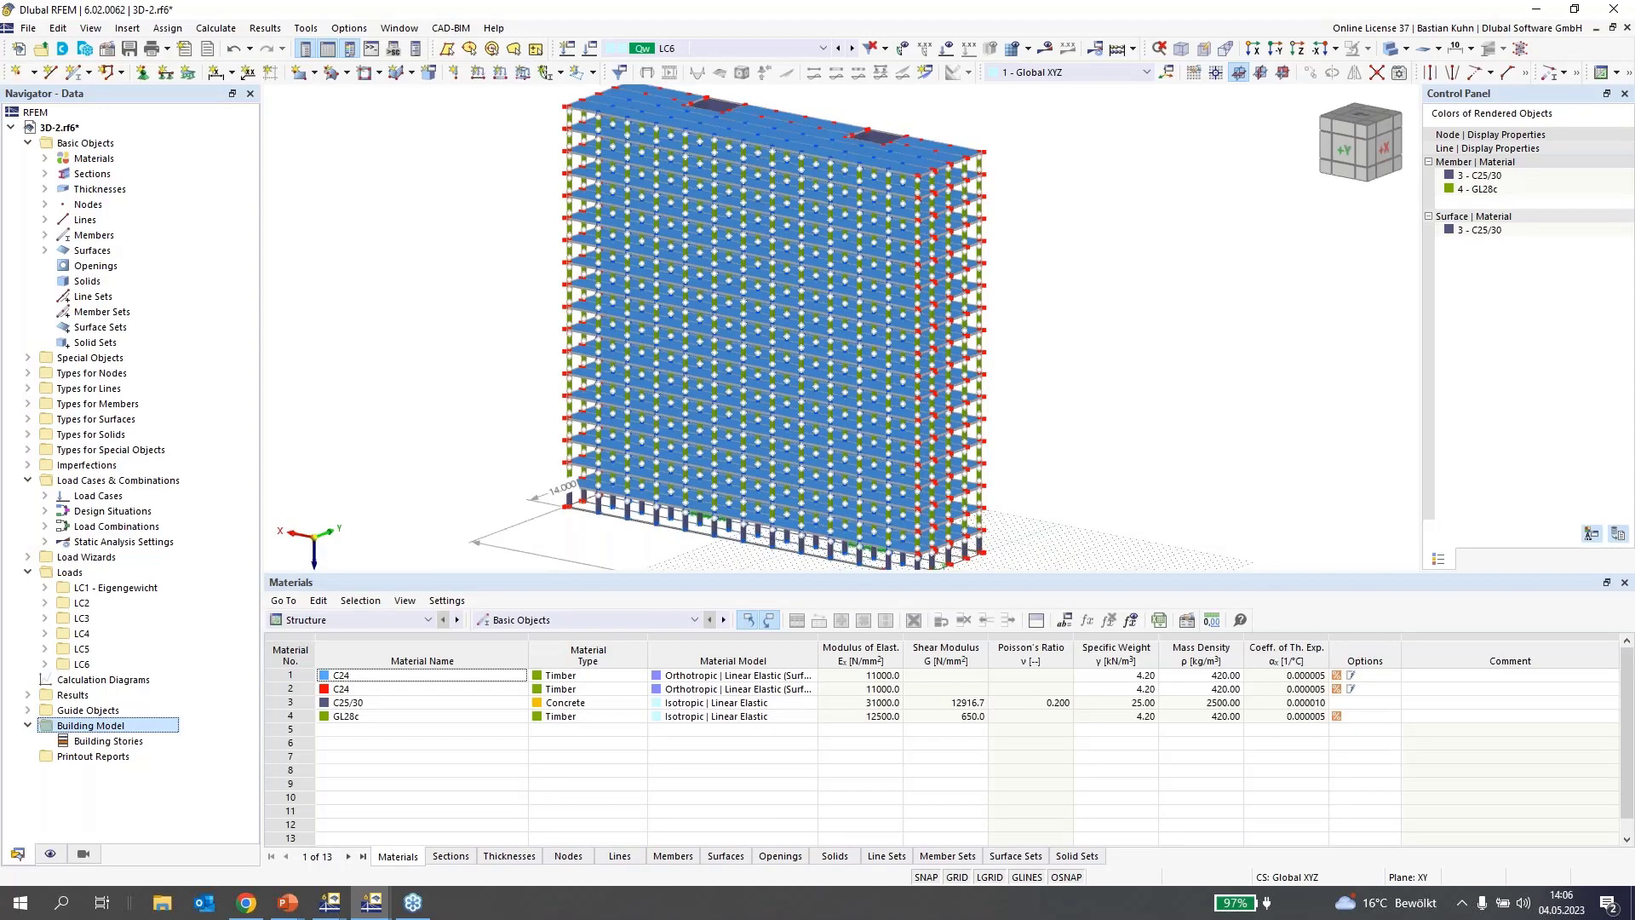
{"action": "left_click", "coordinate": [357, 619]}
{"action": "left_click", "coordinate": [588, 619]}
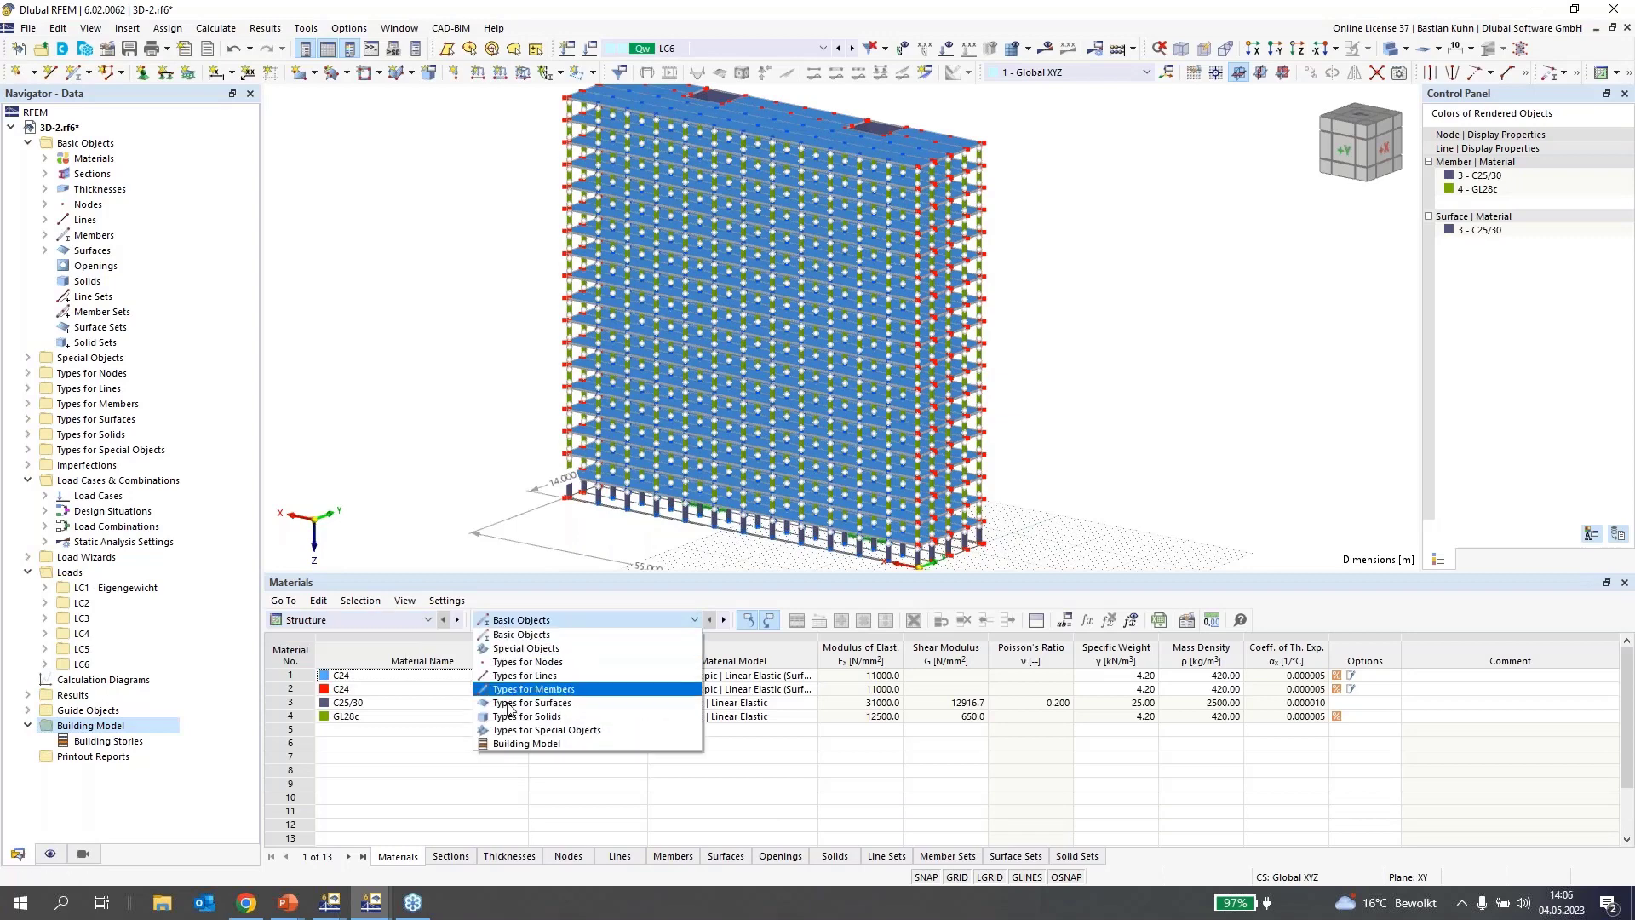
{"action": "left_click", "coordinate": [523, 743]}
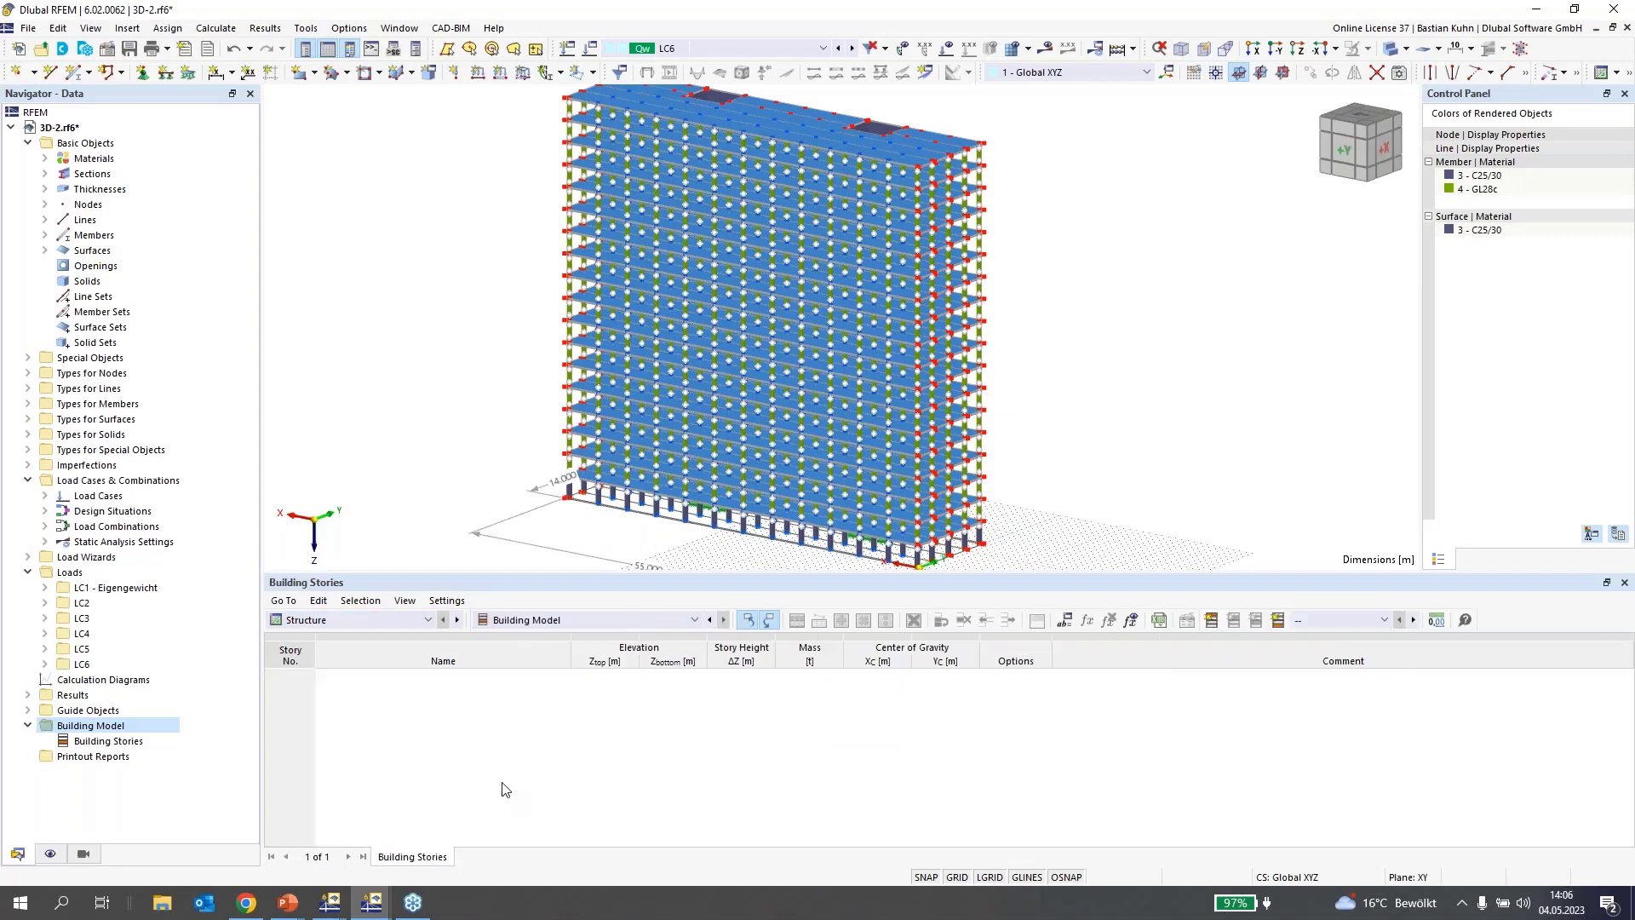
Create a building story and set its top elevation to -2.900 m by picking a point at the first floor slab
{"action": "right_click", "coordinate": [116, 747]}
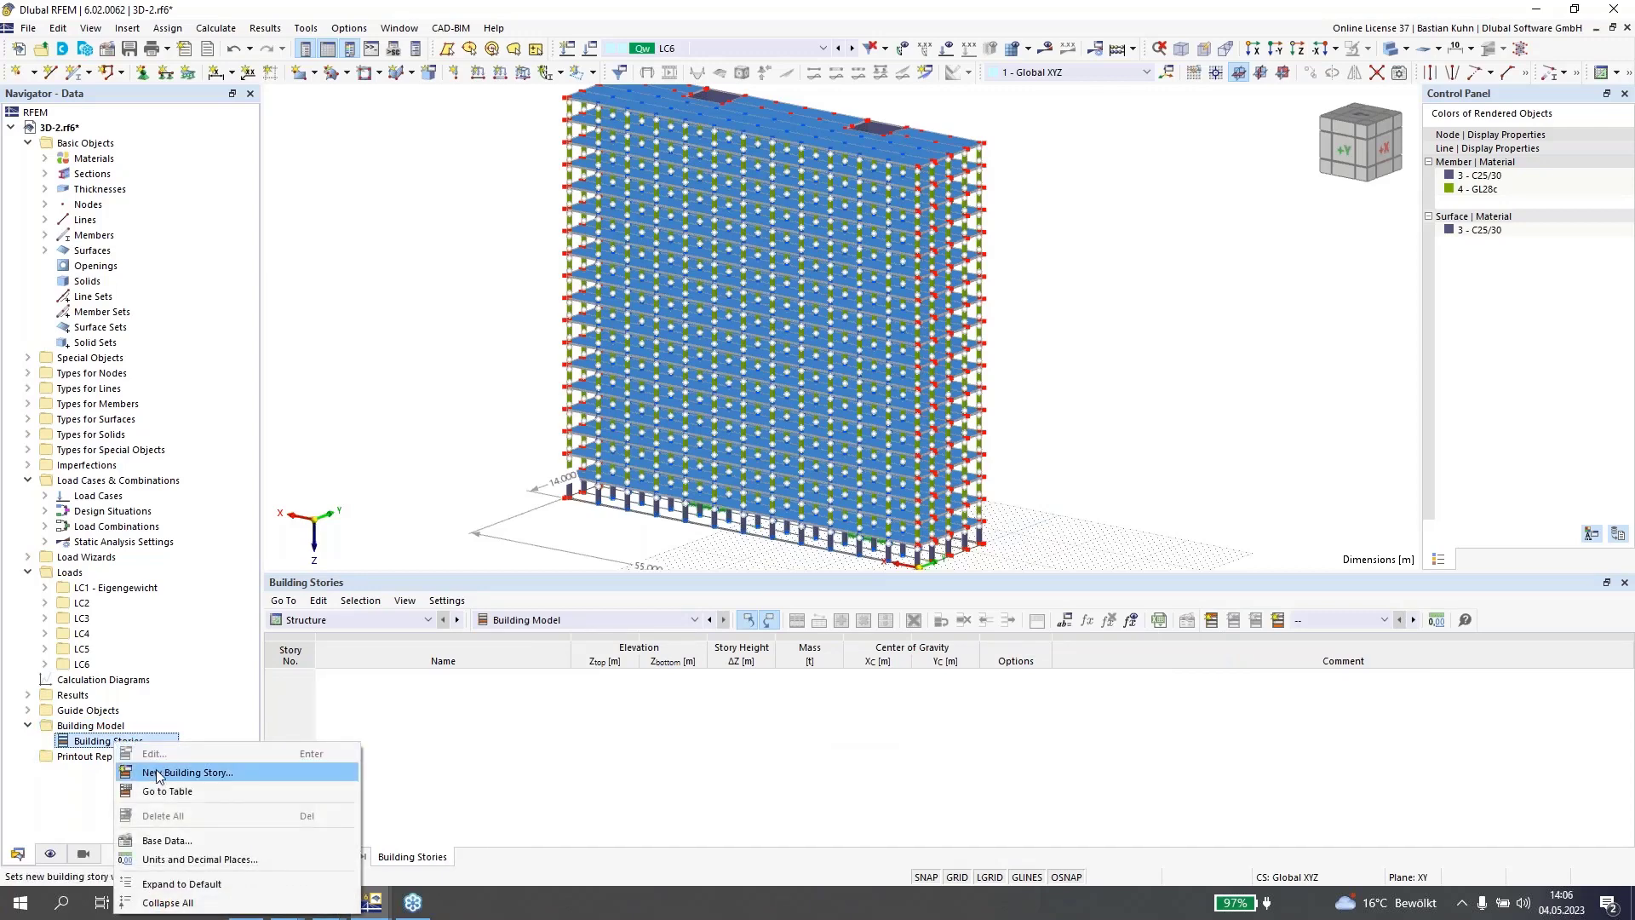
{"action": "left_click", "coordinate": [156, 773]}
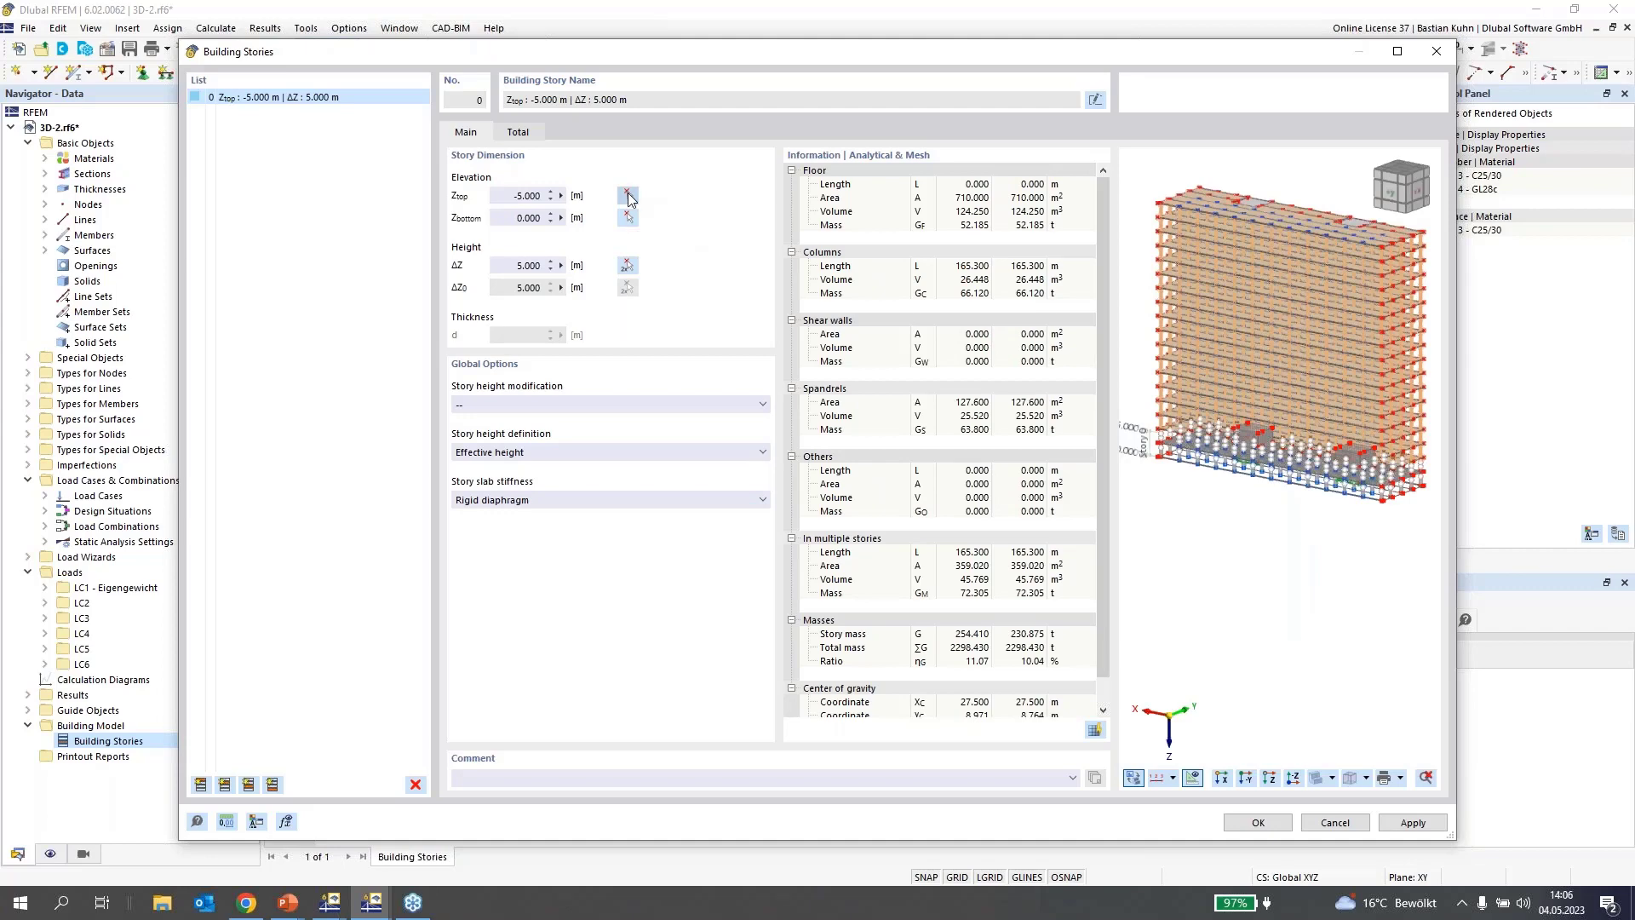
{"action": "left_click", "coordinate": [629, 196]}
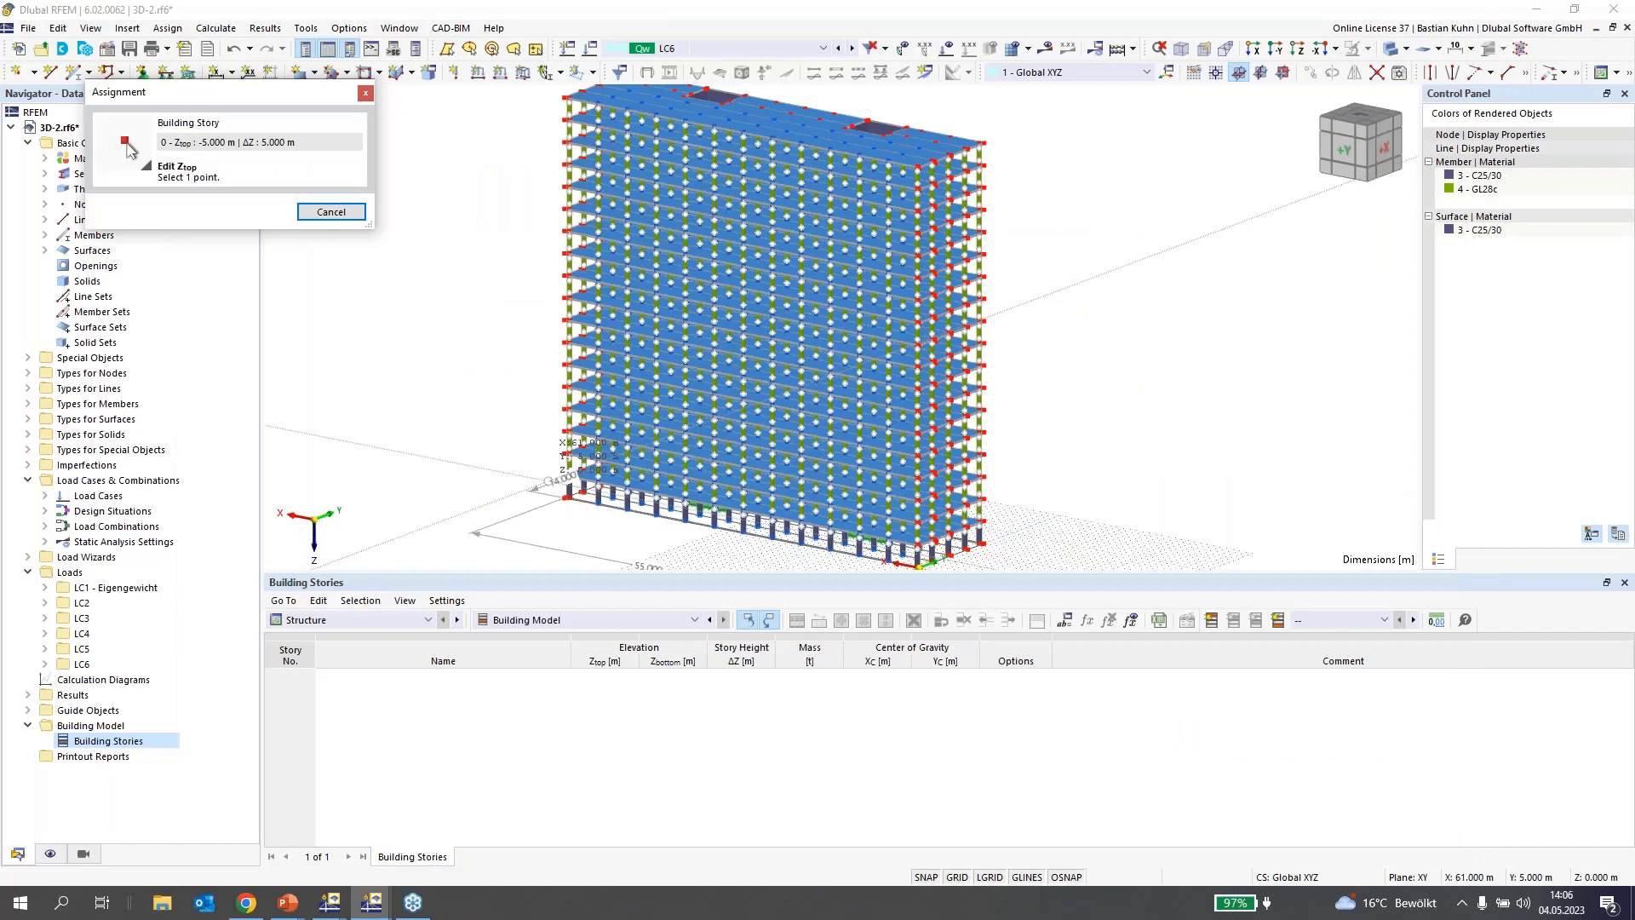
{"action": "middle_click_drag", "start_coordinate": [549, 481], "coordinate": [598, 446]}
{"action": "scroll", "coordinate": [599, 389], "scroll_direction": "up", "scroll_amount": 3}
{"action": "left_click", "coordinate": [717, 487]}
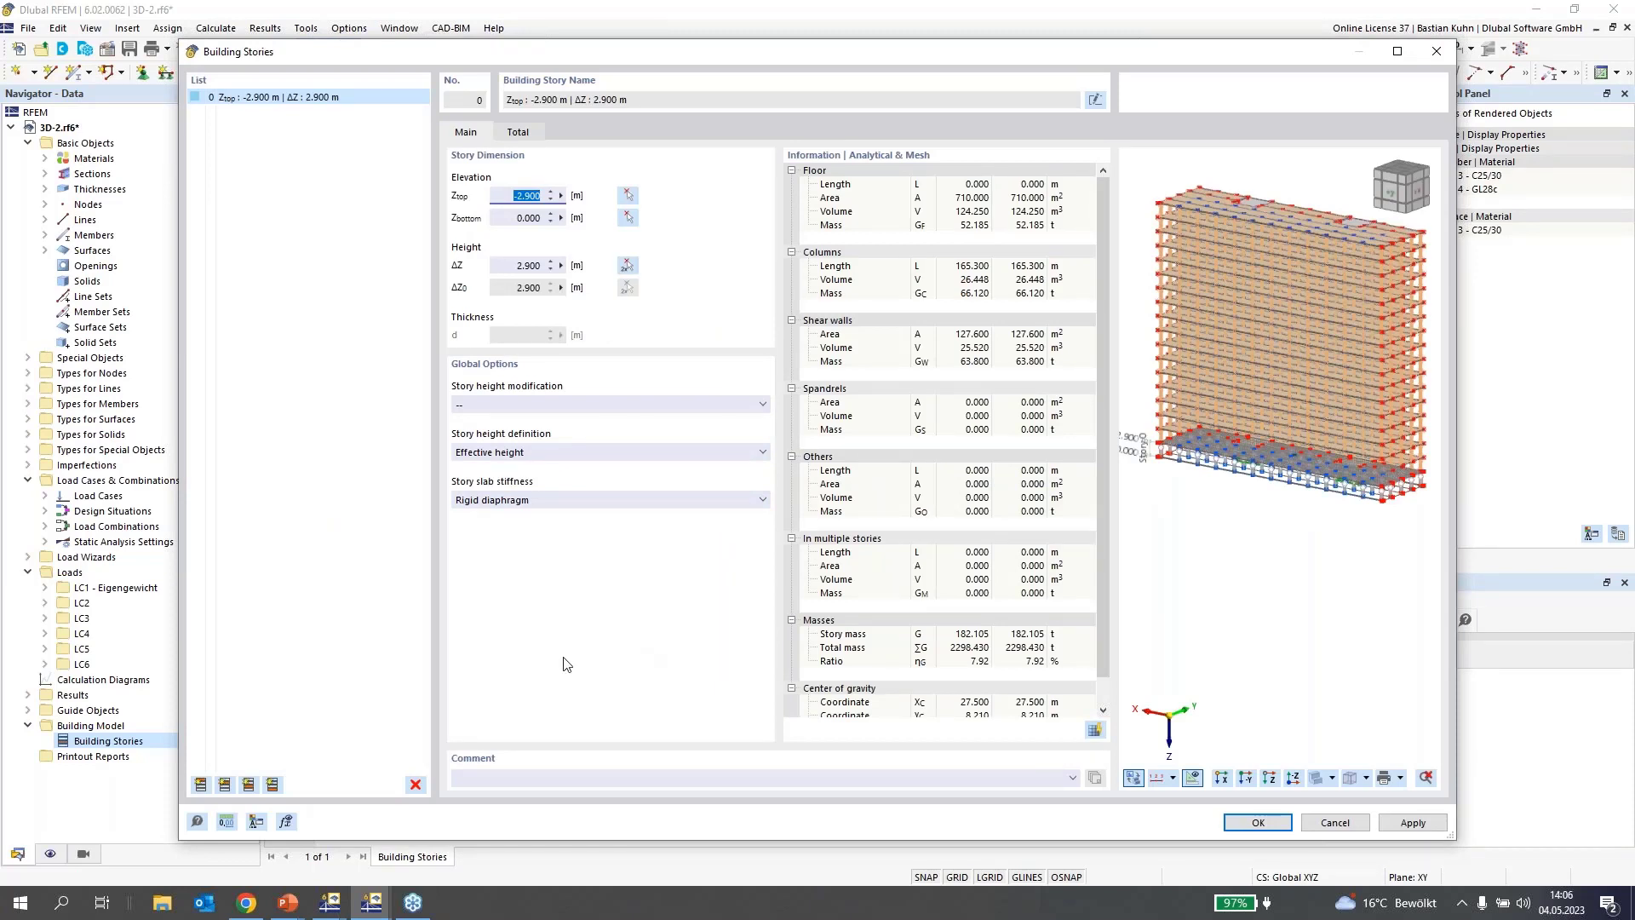
Add three more 2.900 m high stories above the ground story, up to a top elevation of -11.600 m
{"action": "left_click", "coordinate": [225, 784]}
{"action": "left_click", "coordinate": [225, 784]}
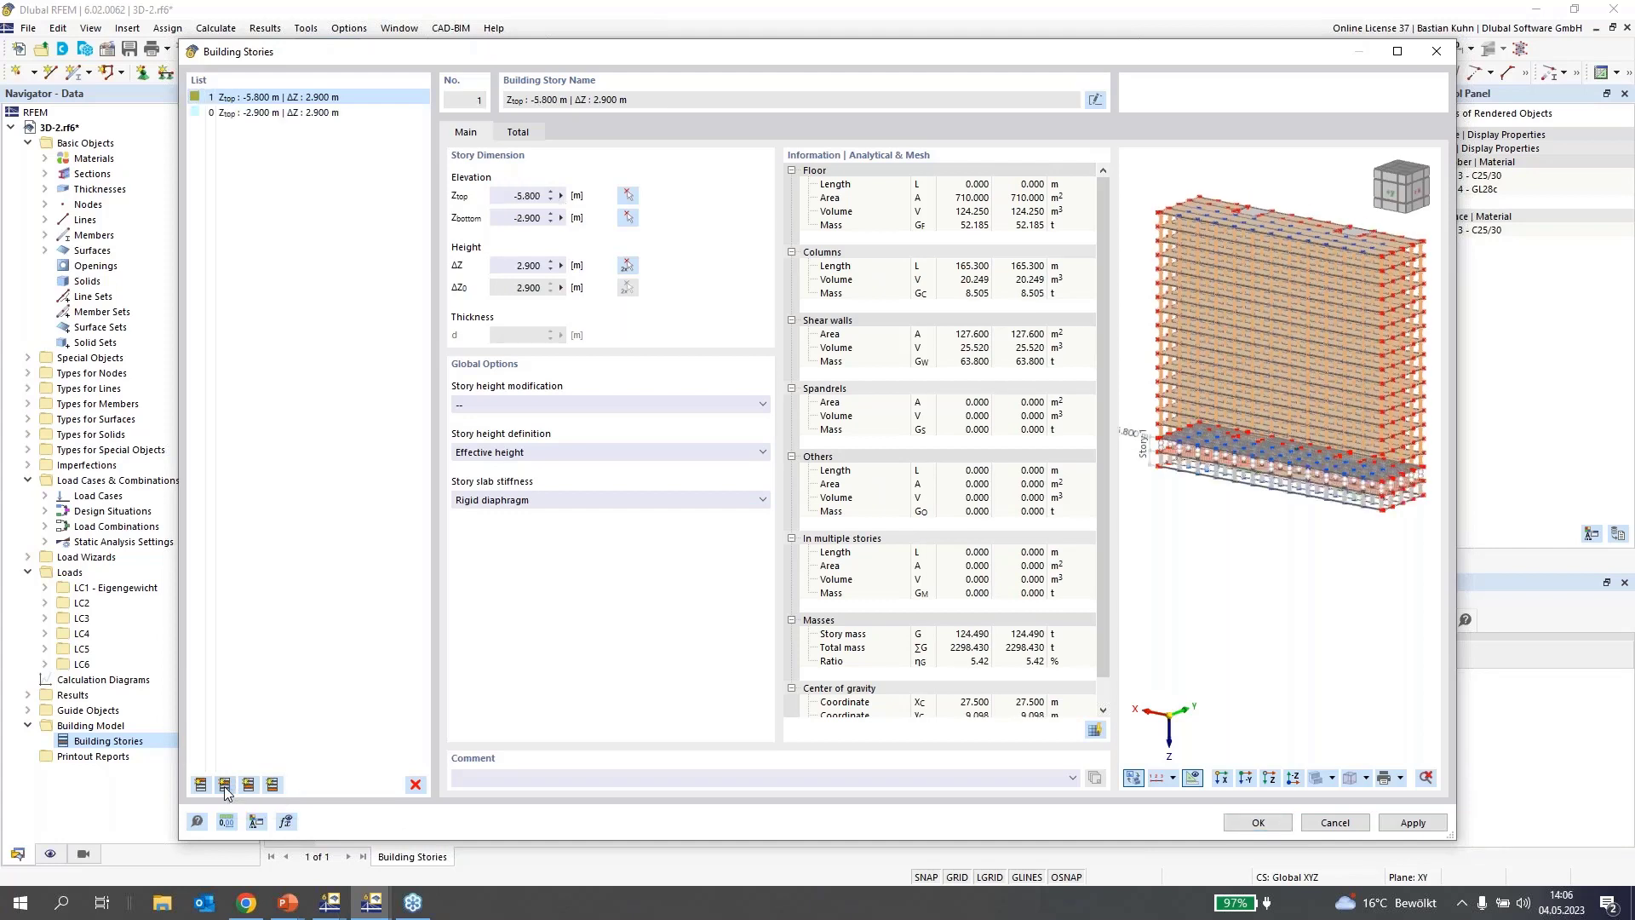
{"action": "left_click", "coordinate": [223, 785]}
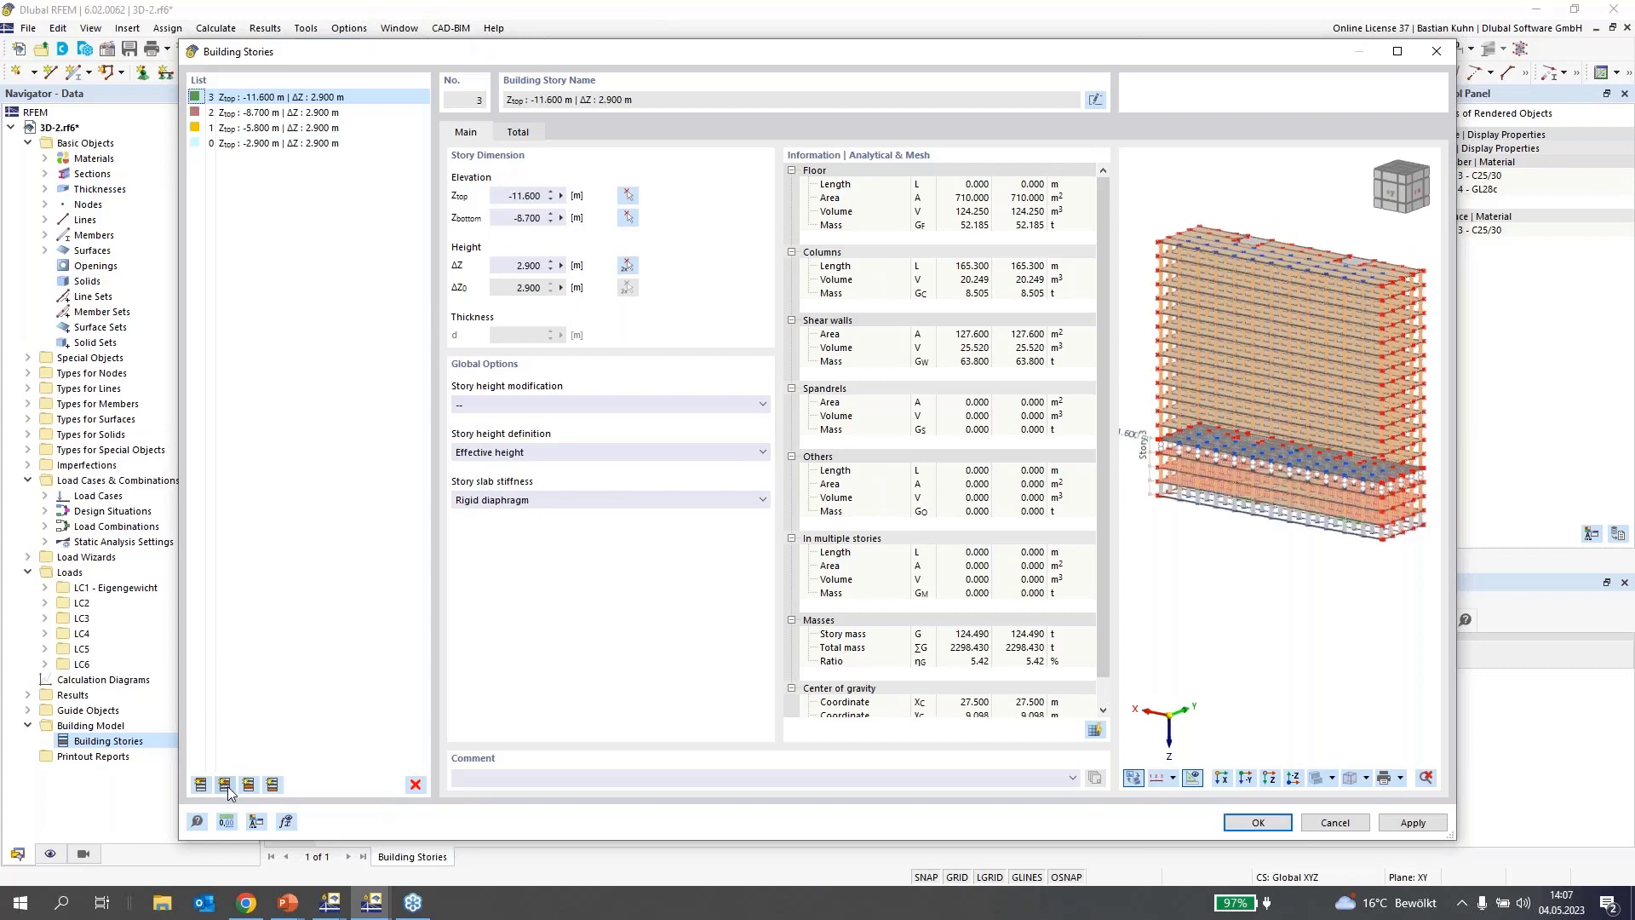
Examine the available options for story height modification, story height definition and story slab stiffness
{"action": "left_click", "coordinate": [666, 403]}
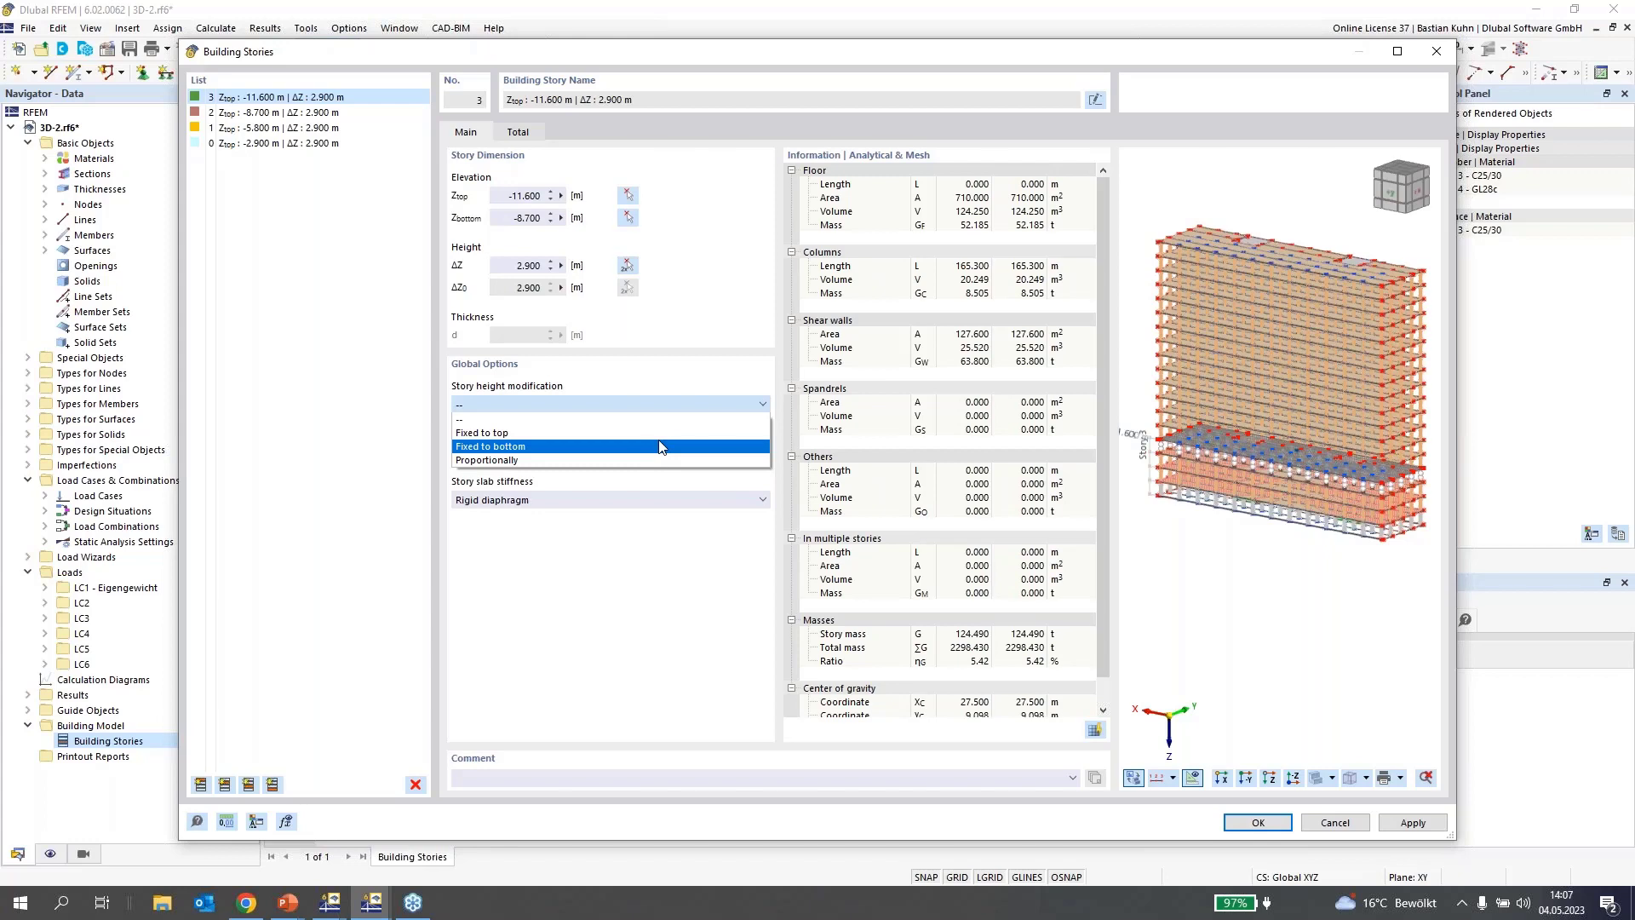
{"action": "left_click", "coordinate": [620, 558]}
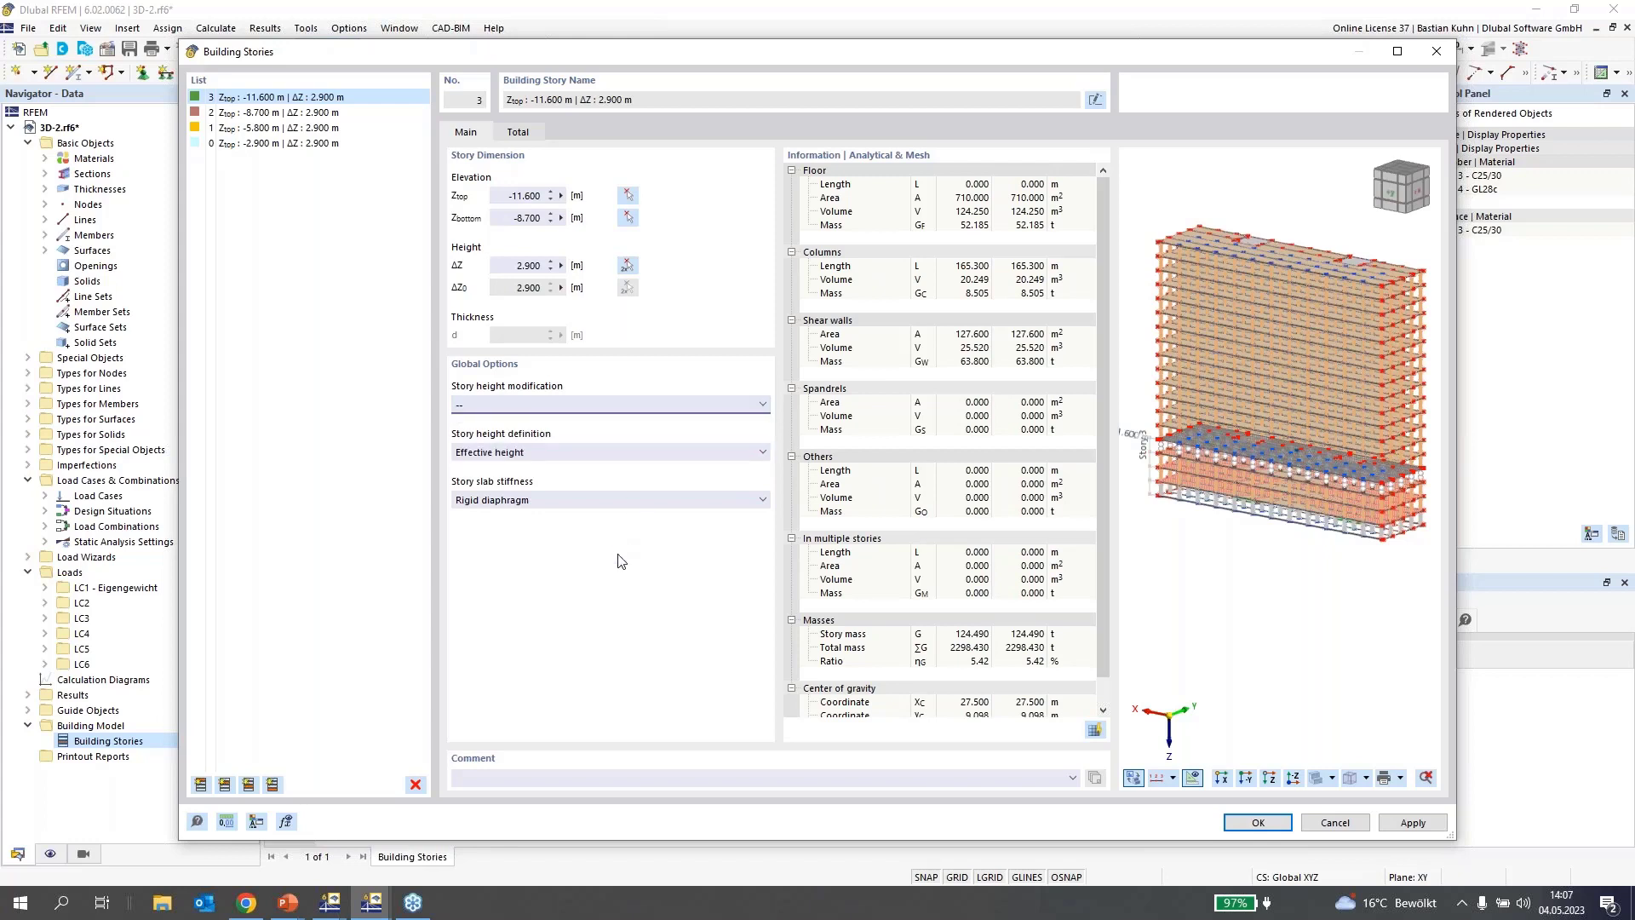
{"action": "left_click", "coordinate": [605, 455]}
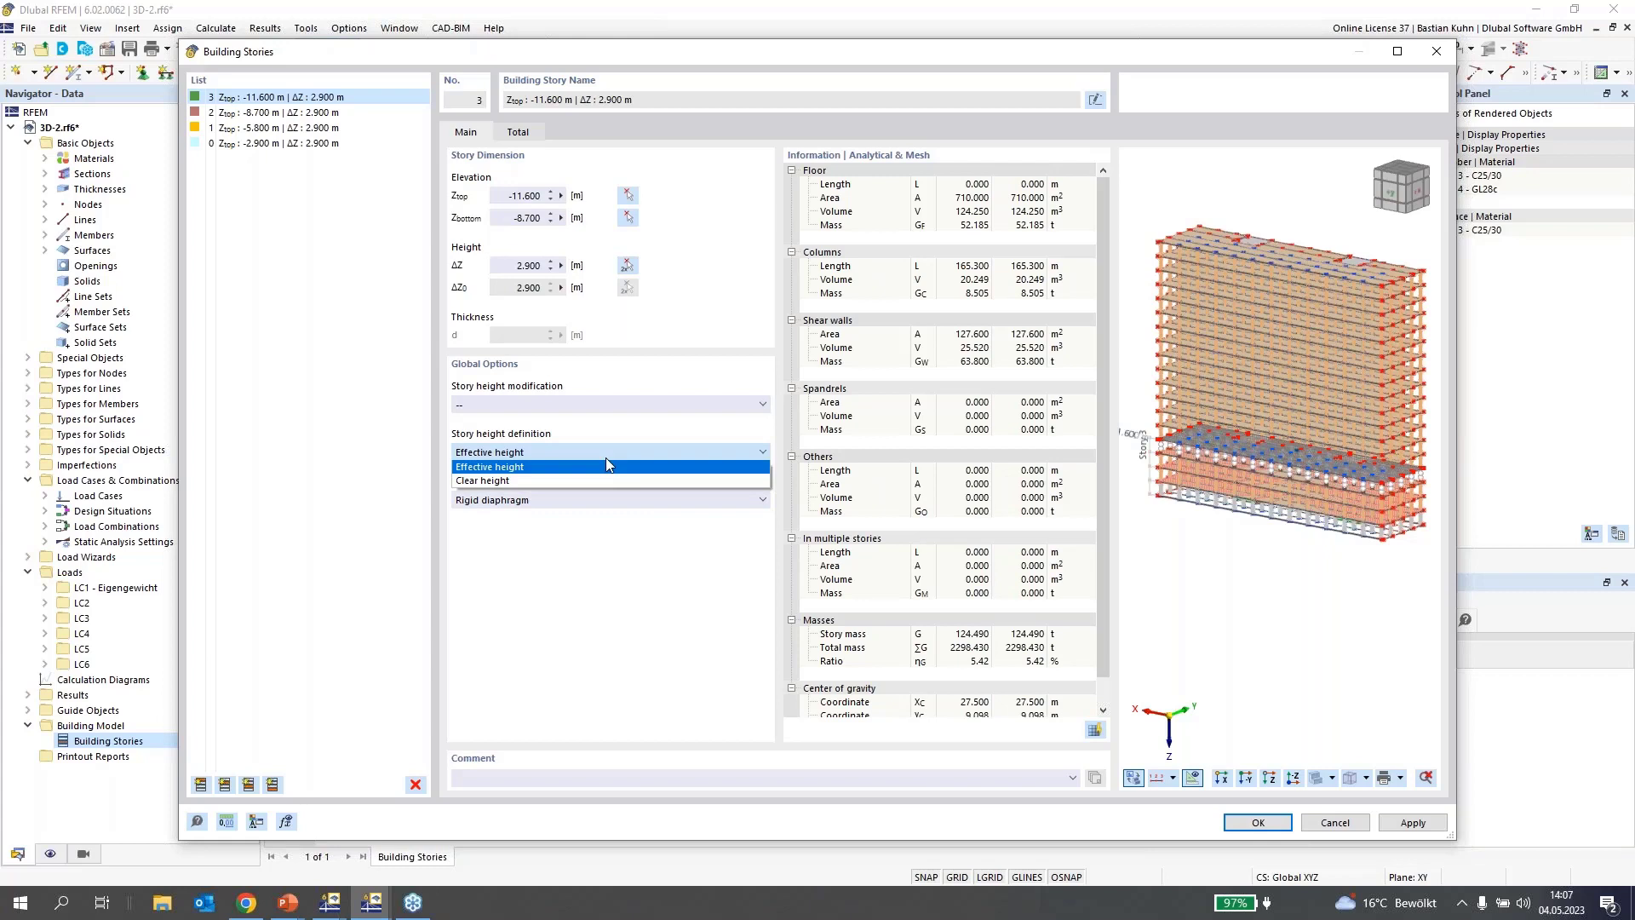
{"action": "left_click", "coordinate": [586, 511]}
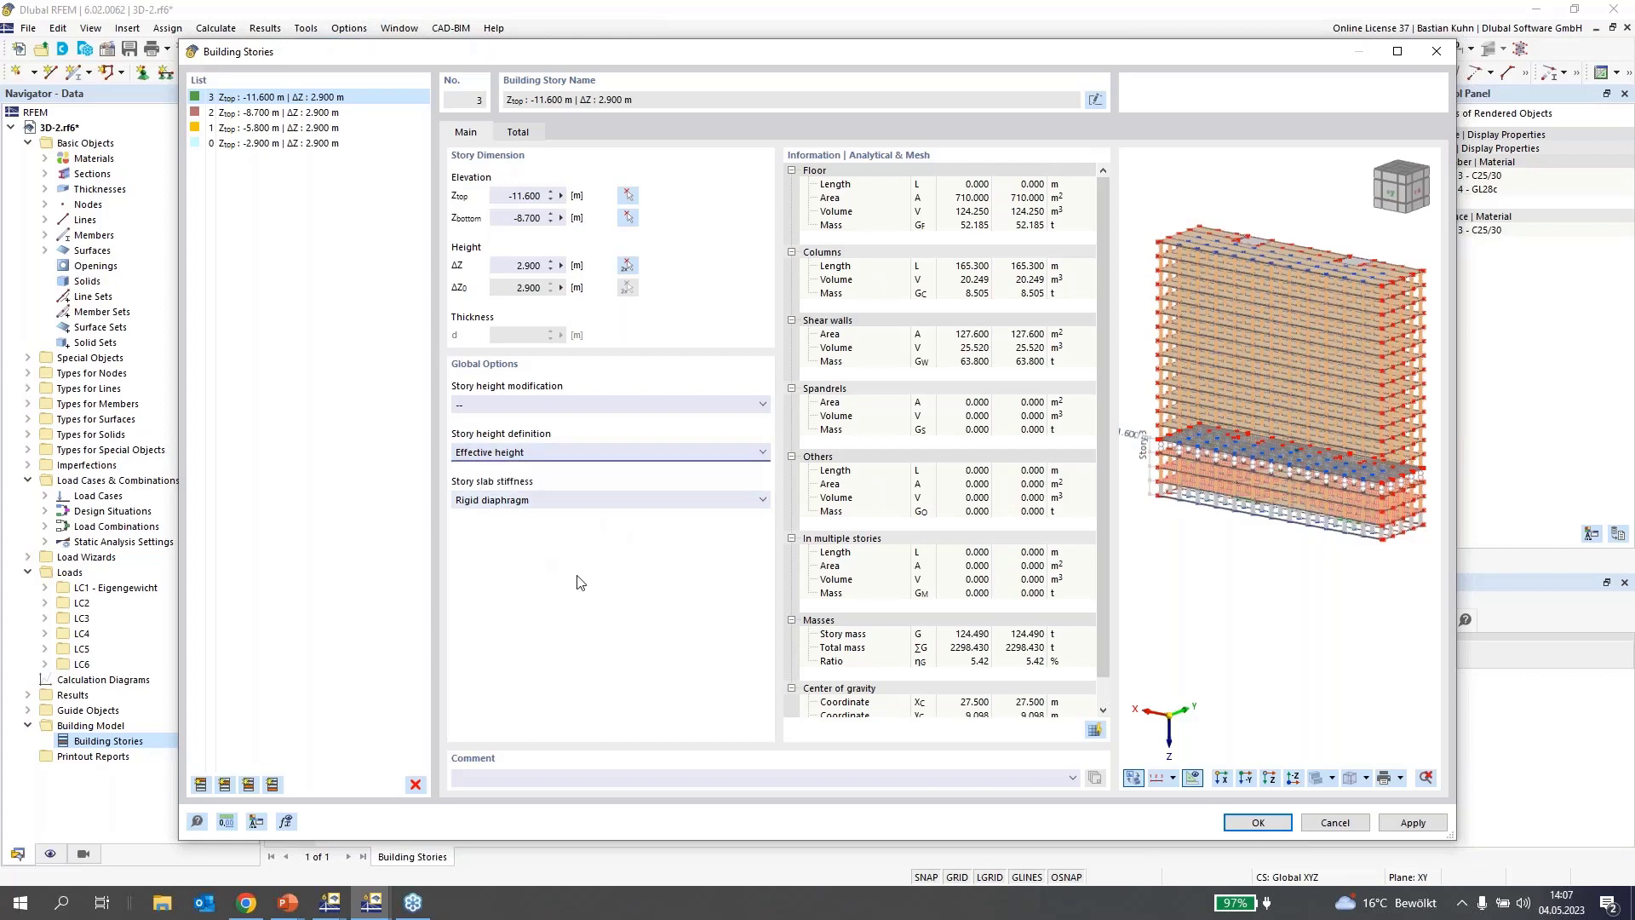
{"action": "left_click", "coordinate": [589, 452]}
{"action": "left_click", "coordinate": [552, 488]}
{"action": "left_click", "coordinate": [688, 505]}
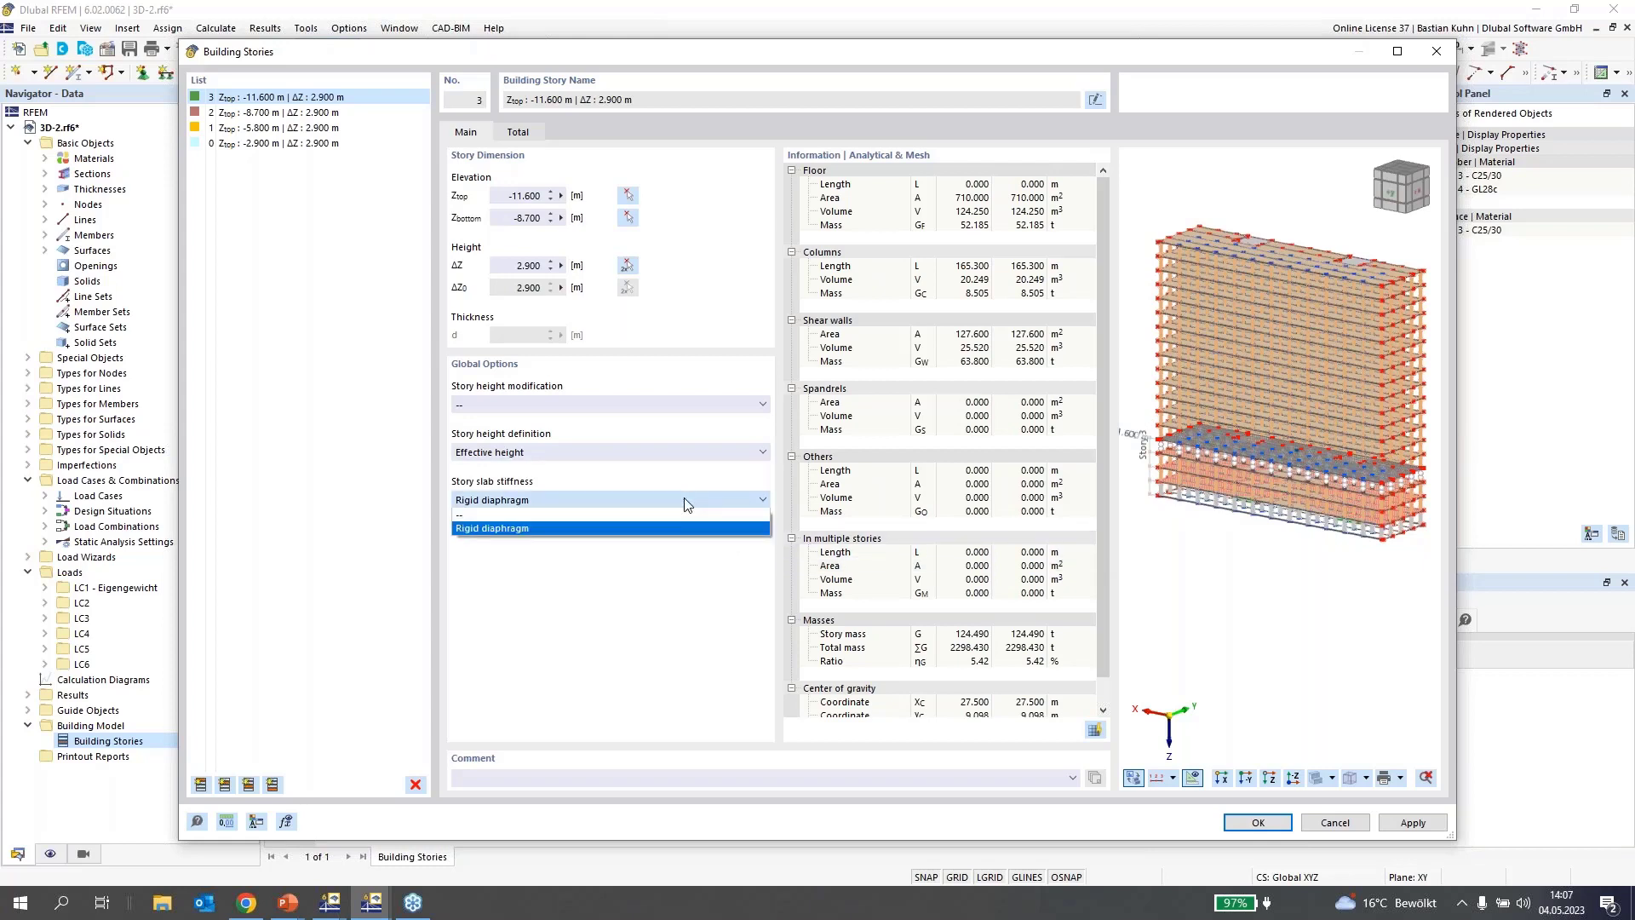
{"action": "left_click", "coordinate": [683, 482]}
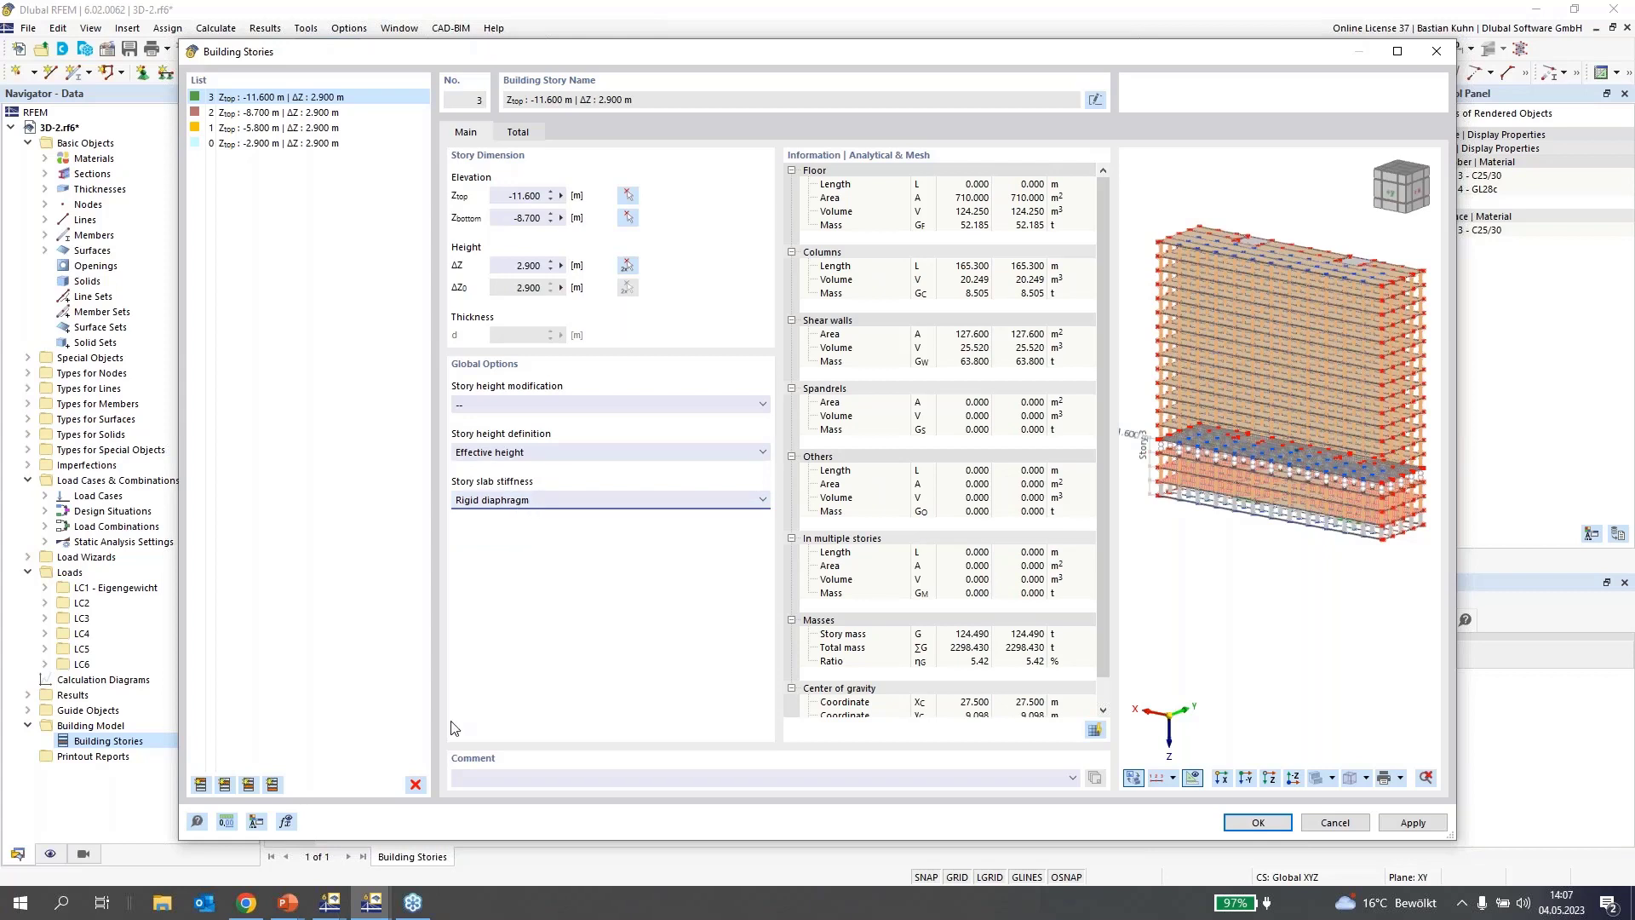
Add stories 4 to 17 above the existing ones, each 2.900 m high, up to a top elevation of -52.200 m
{"action": "left_click", "coordinate": [226, 785]}
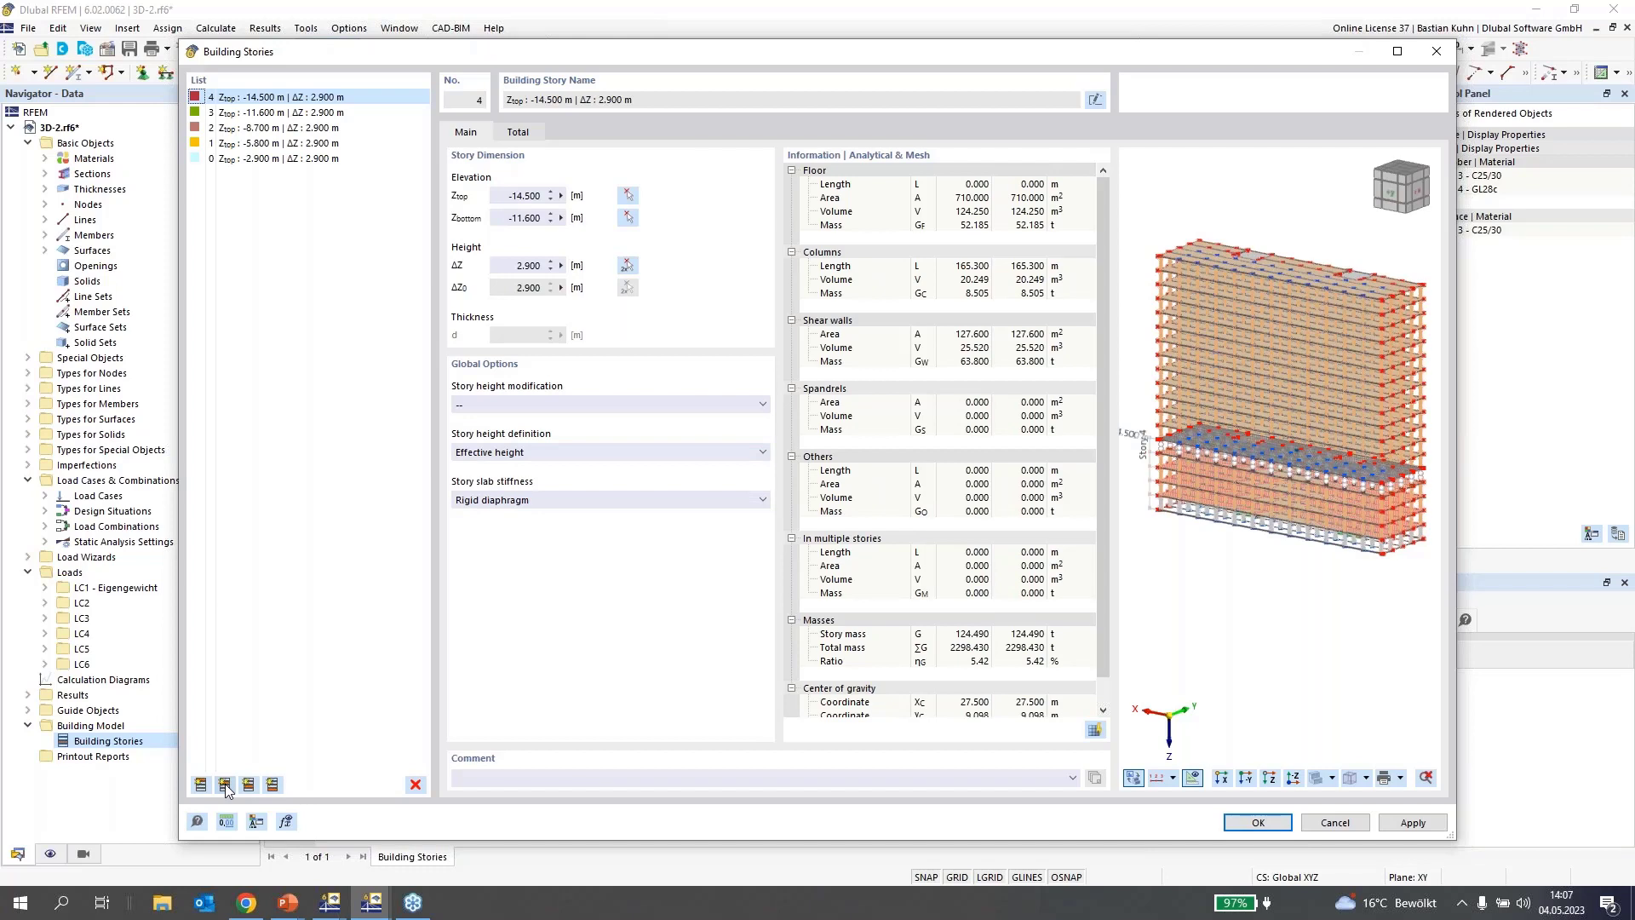
{"action": "left_click", "coordinate": [226, 785]}
{"action": "left_click", "coordinate": [226, 785]}
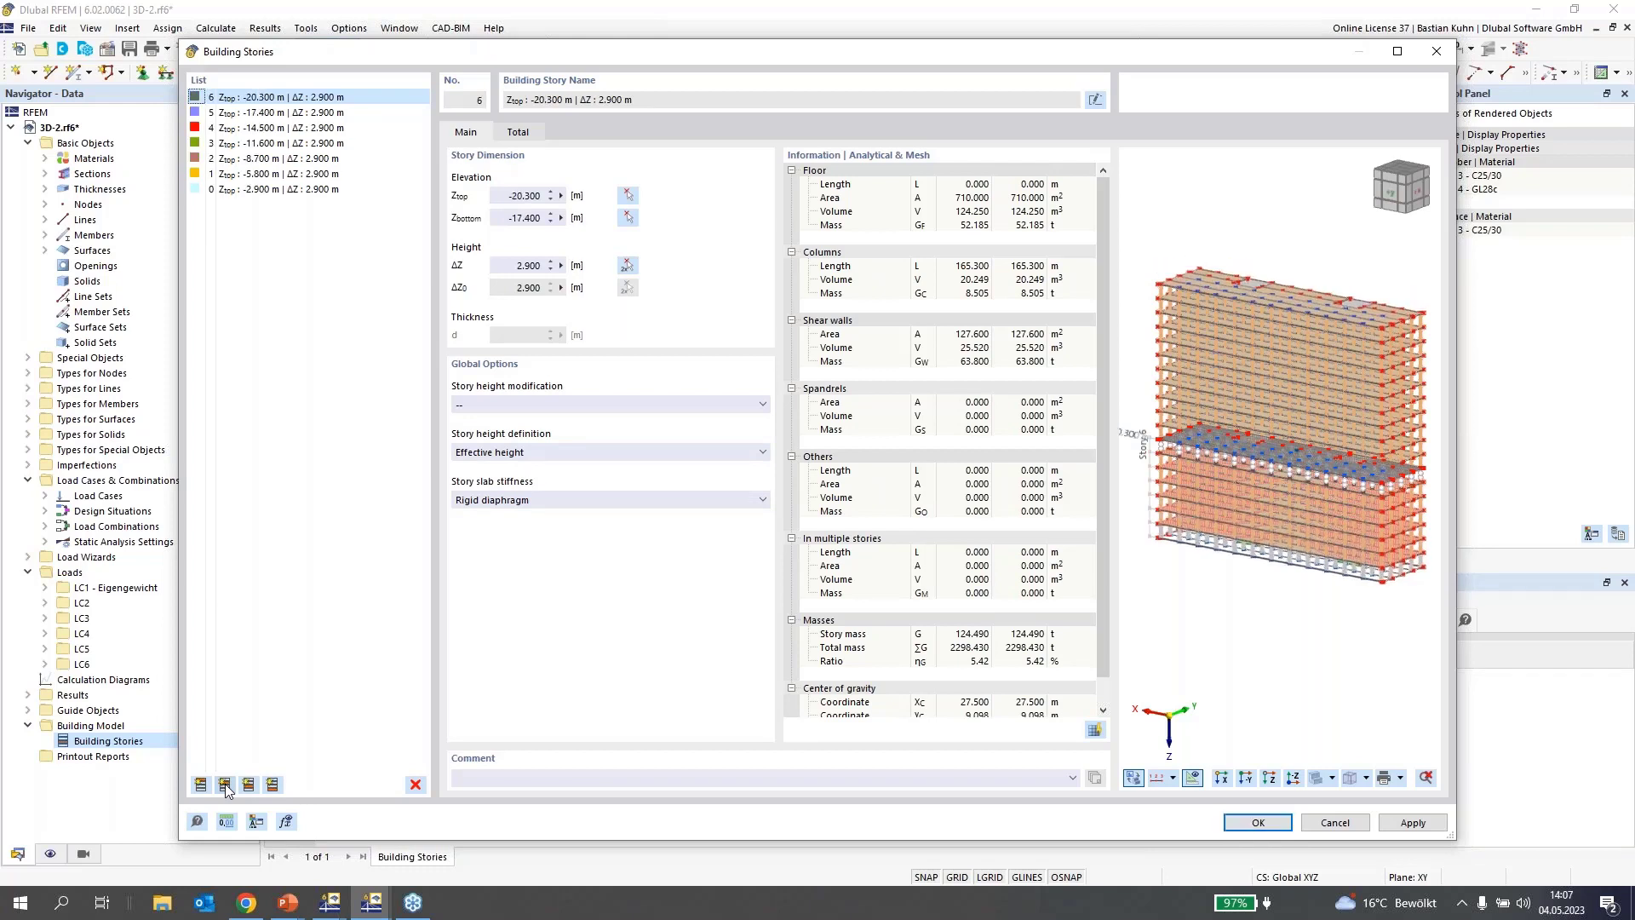
{"action": "left_click", "coordinate": [225, 786]}
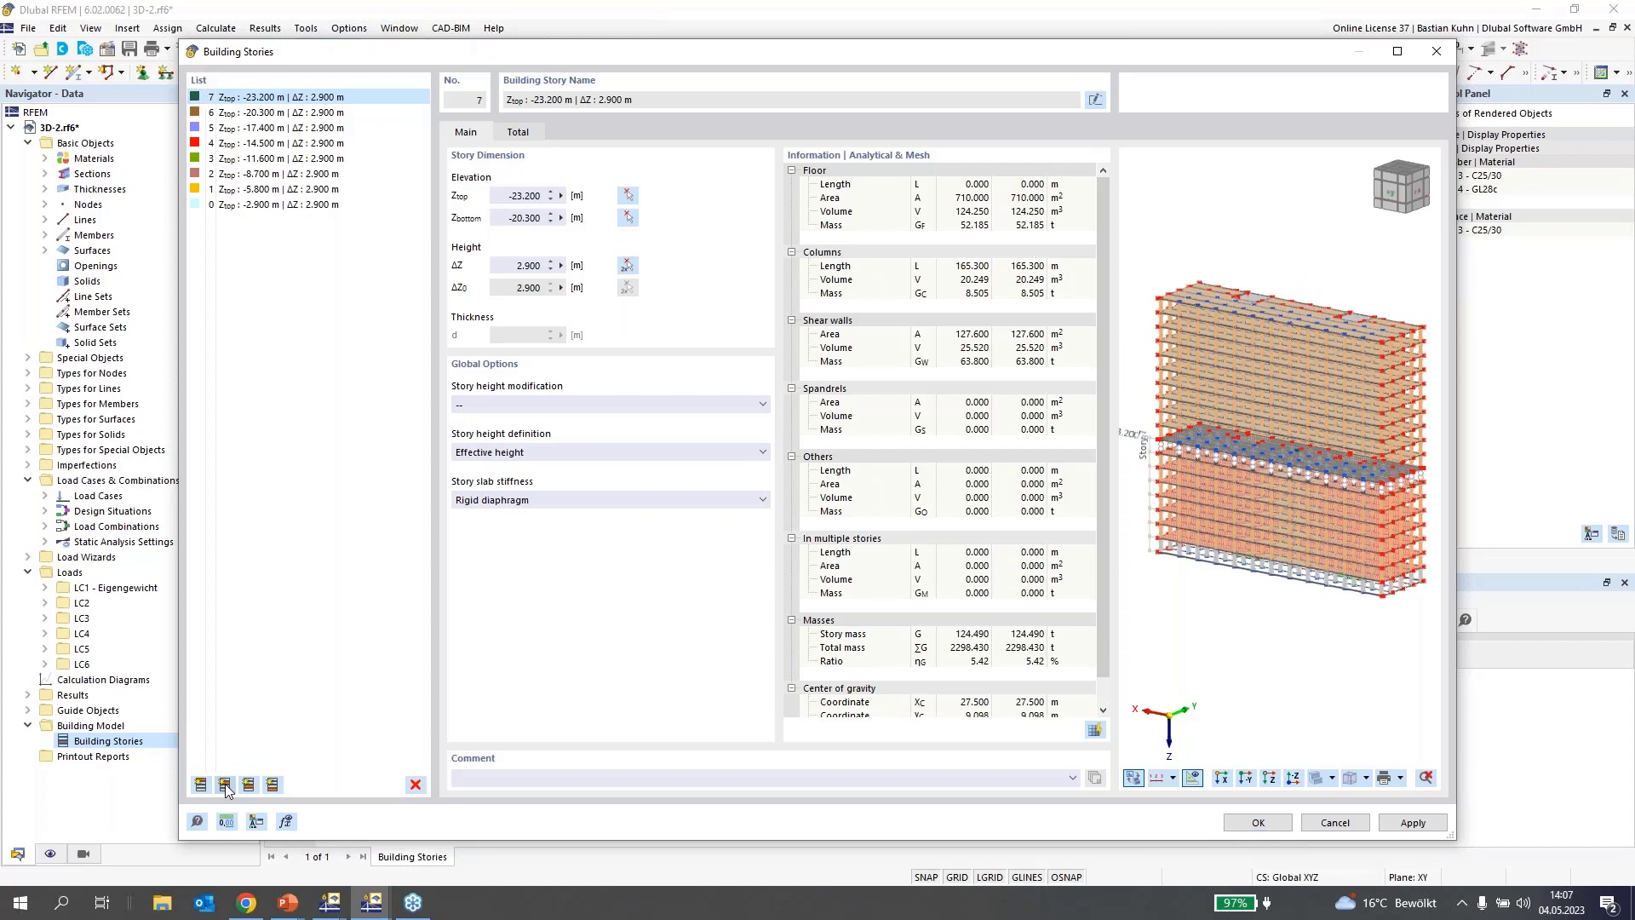
{"action": "left_click", "coordinate": [226, 785]}
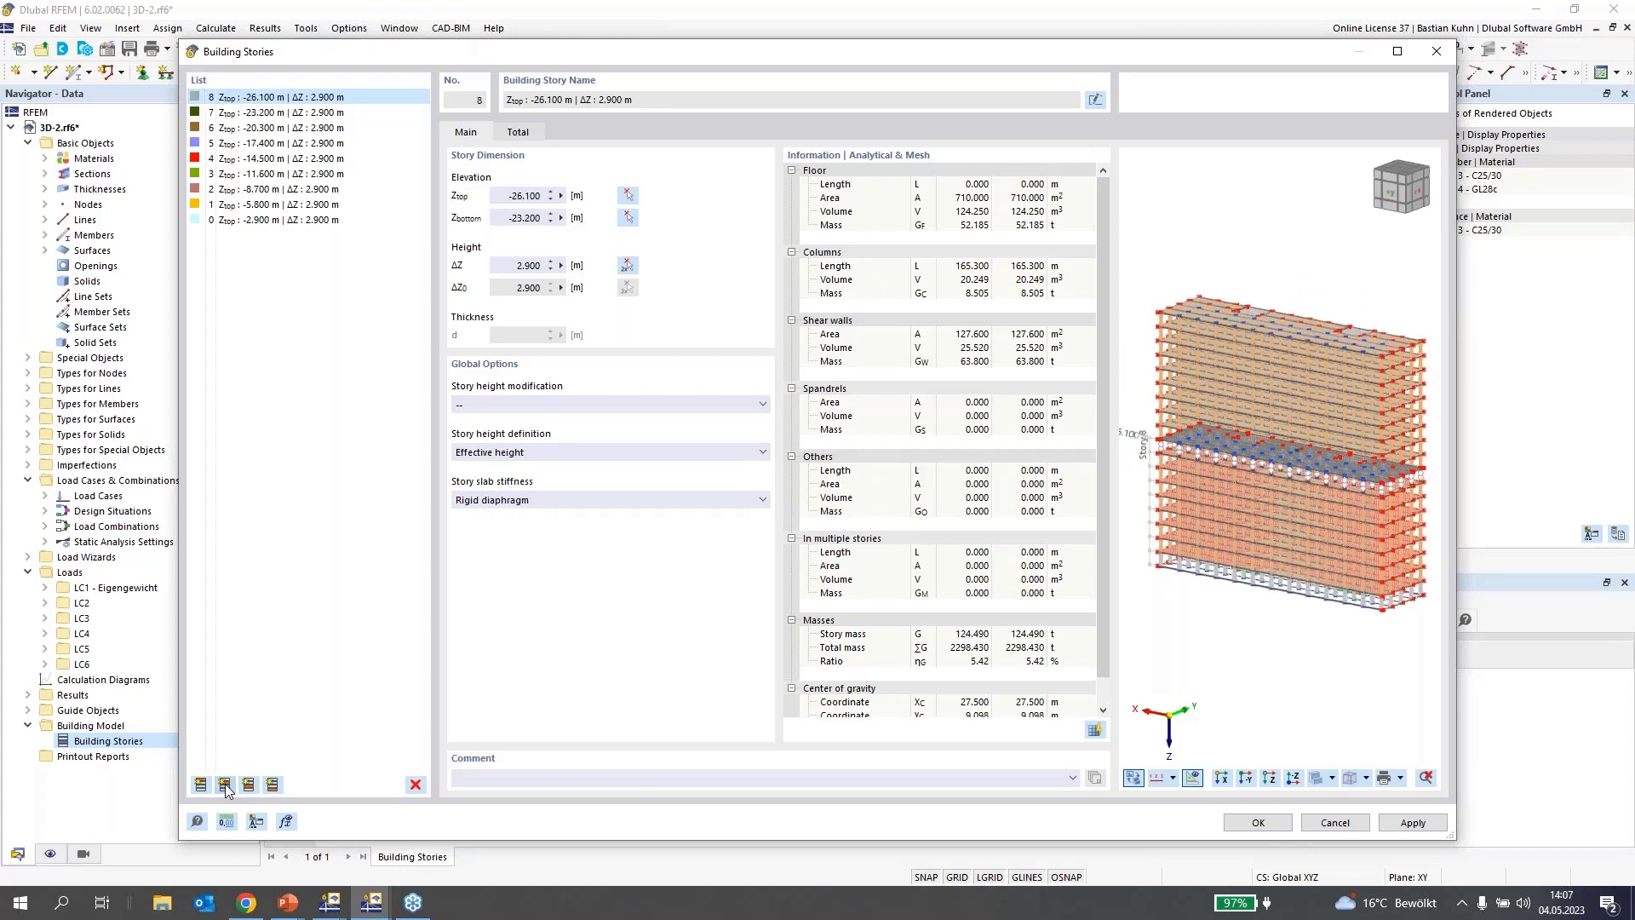
{"action": "left_click", "coordinate": [225, 785]}
{"action": "left_click", "coordinate": [226, 785]}
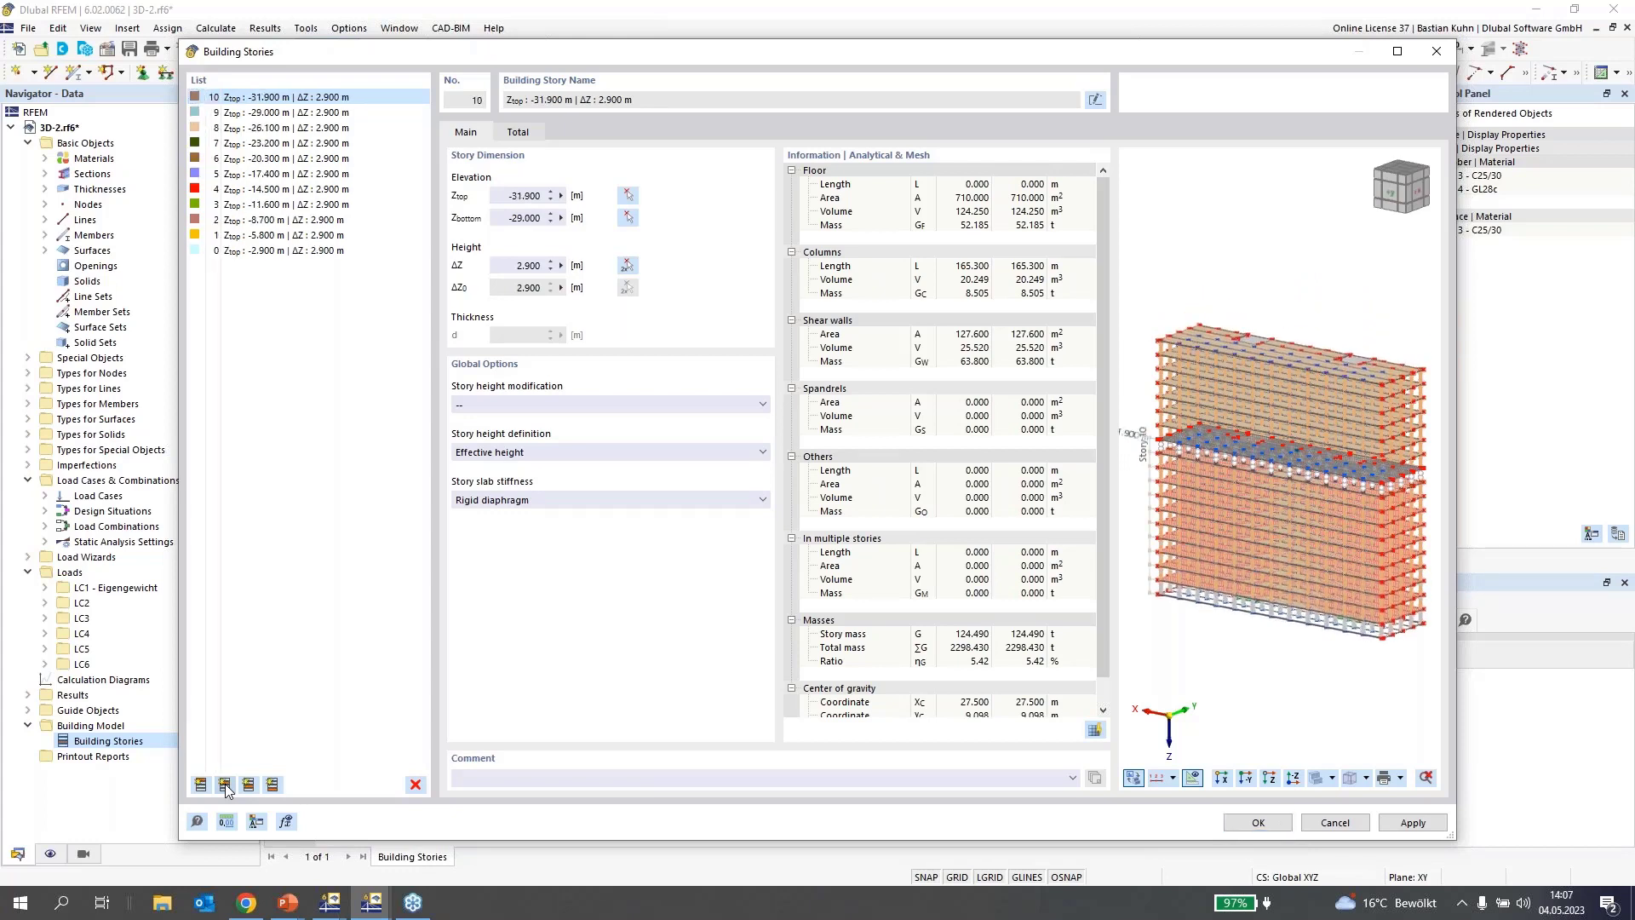
{"action": "left_click", "coordinate": [225, 785]}
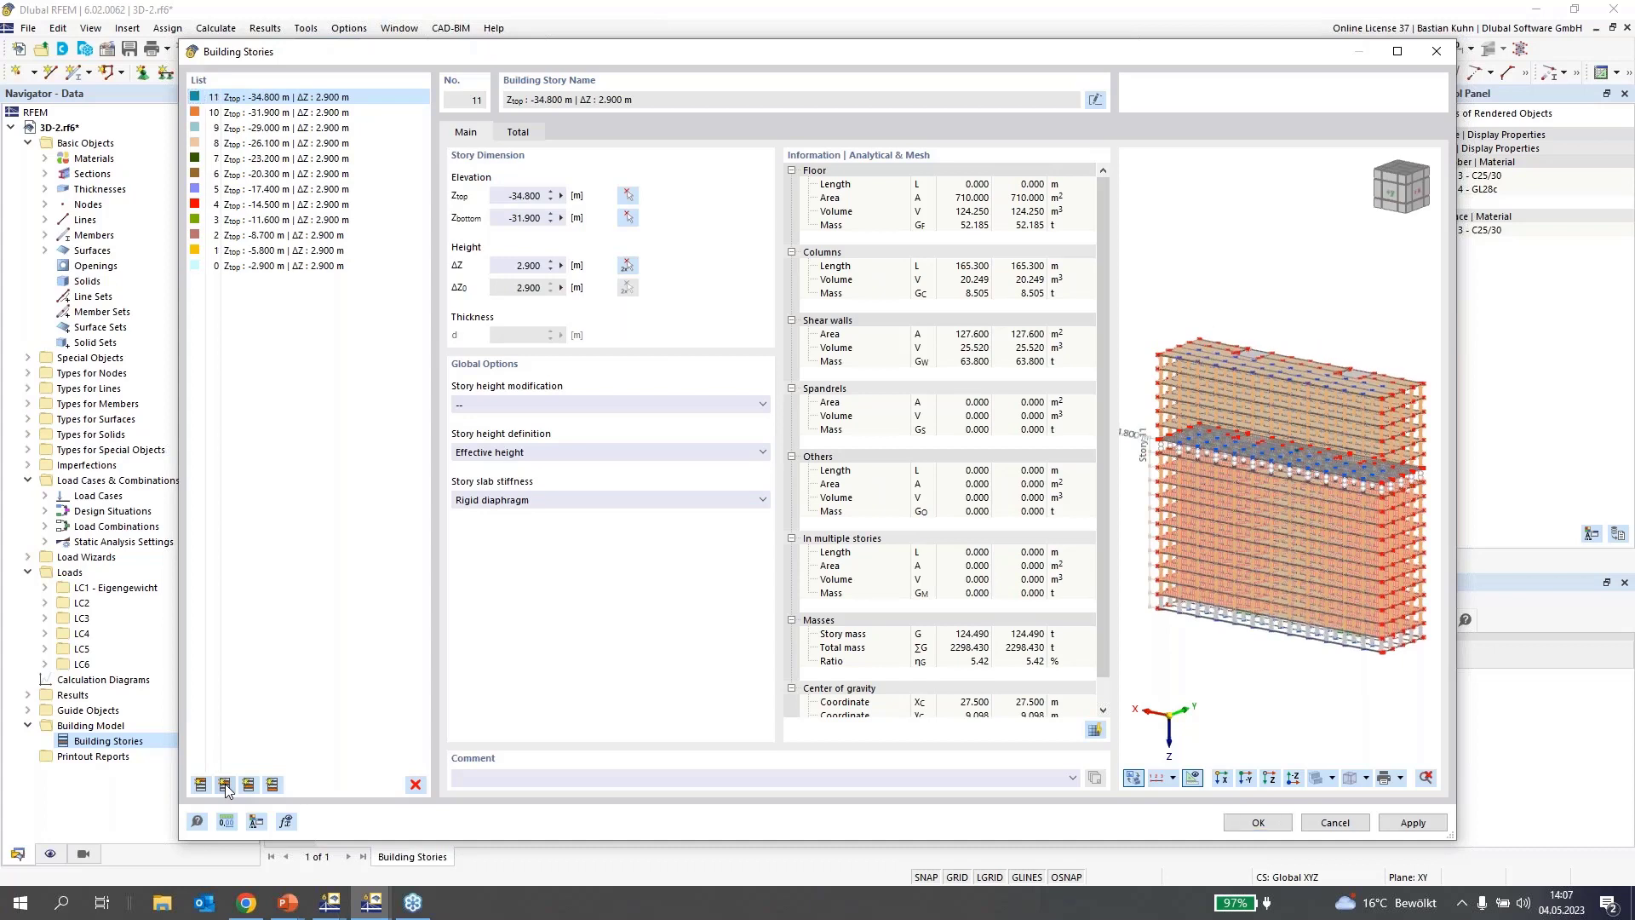
{"action": "left_click", "coordinate": [226, 785]}
{"action": "left_click", "coordinate": [226, 785]}
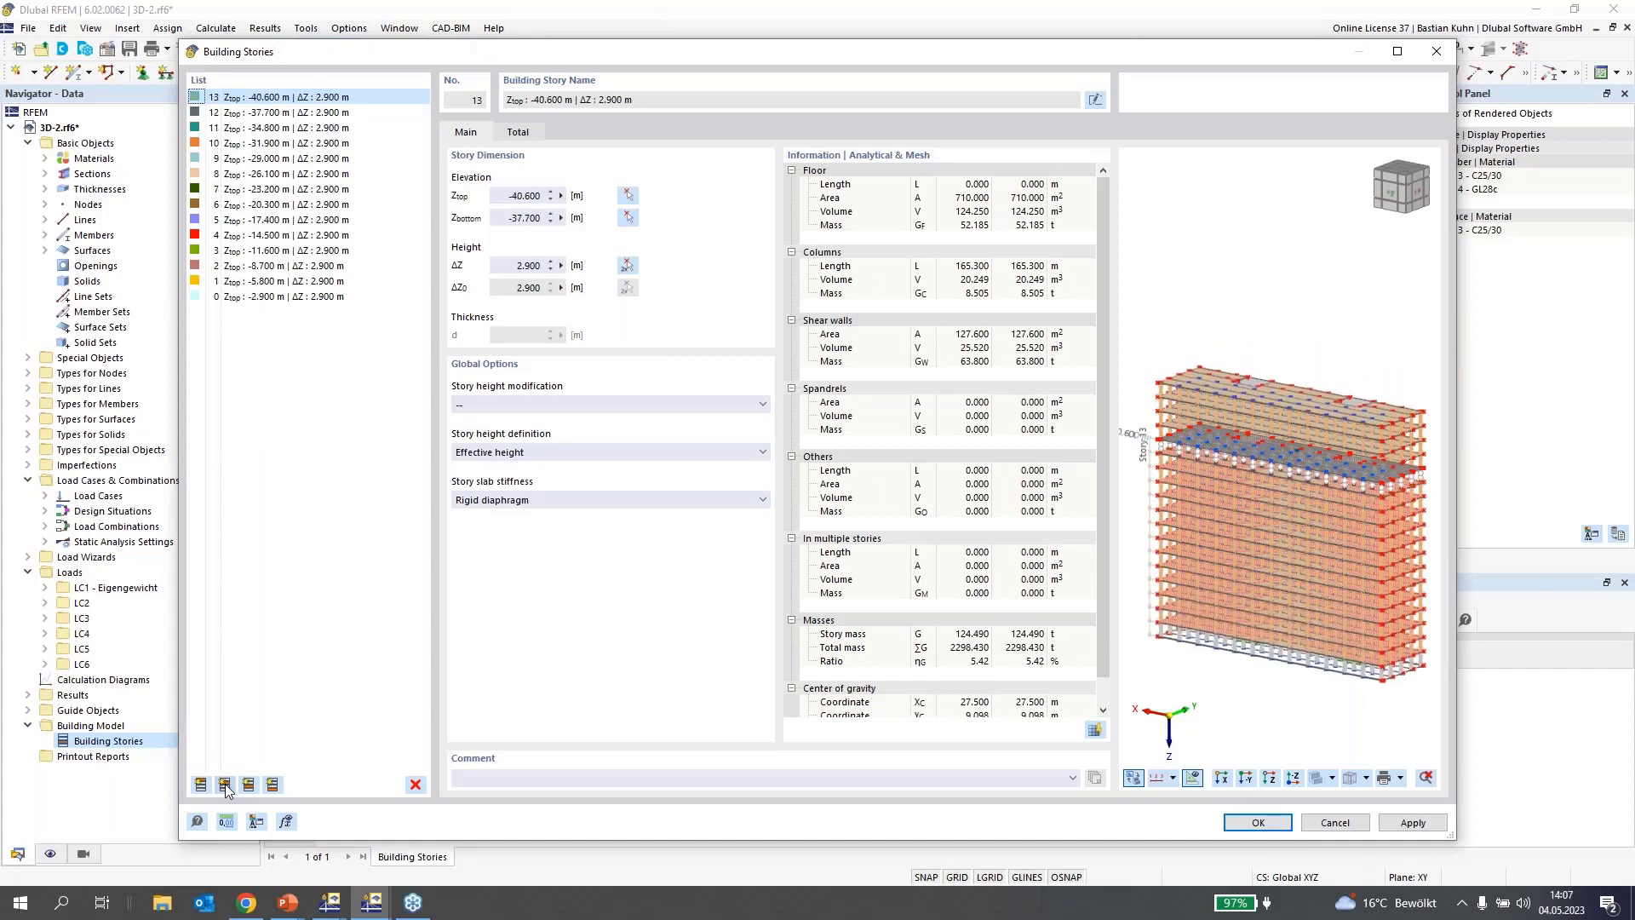
{"action": "left_click", "coordinate": [225, 785]}
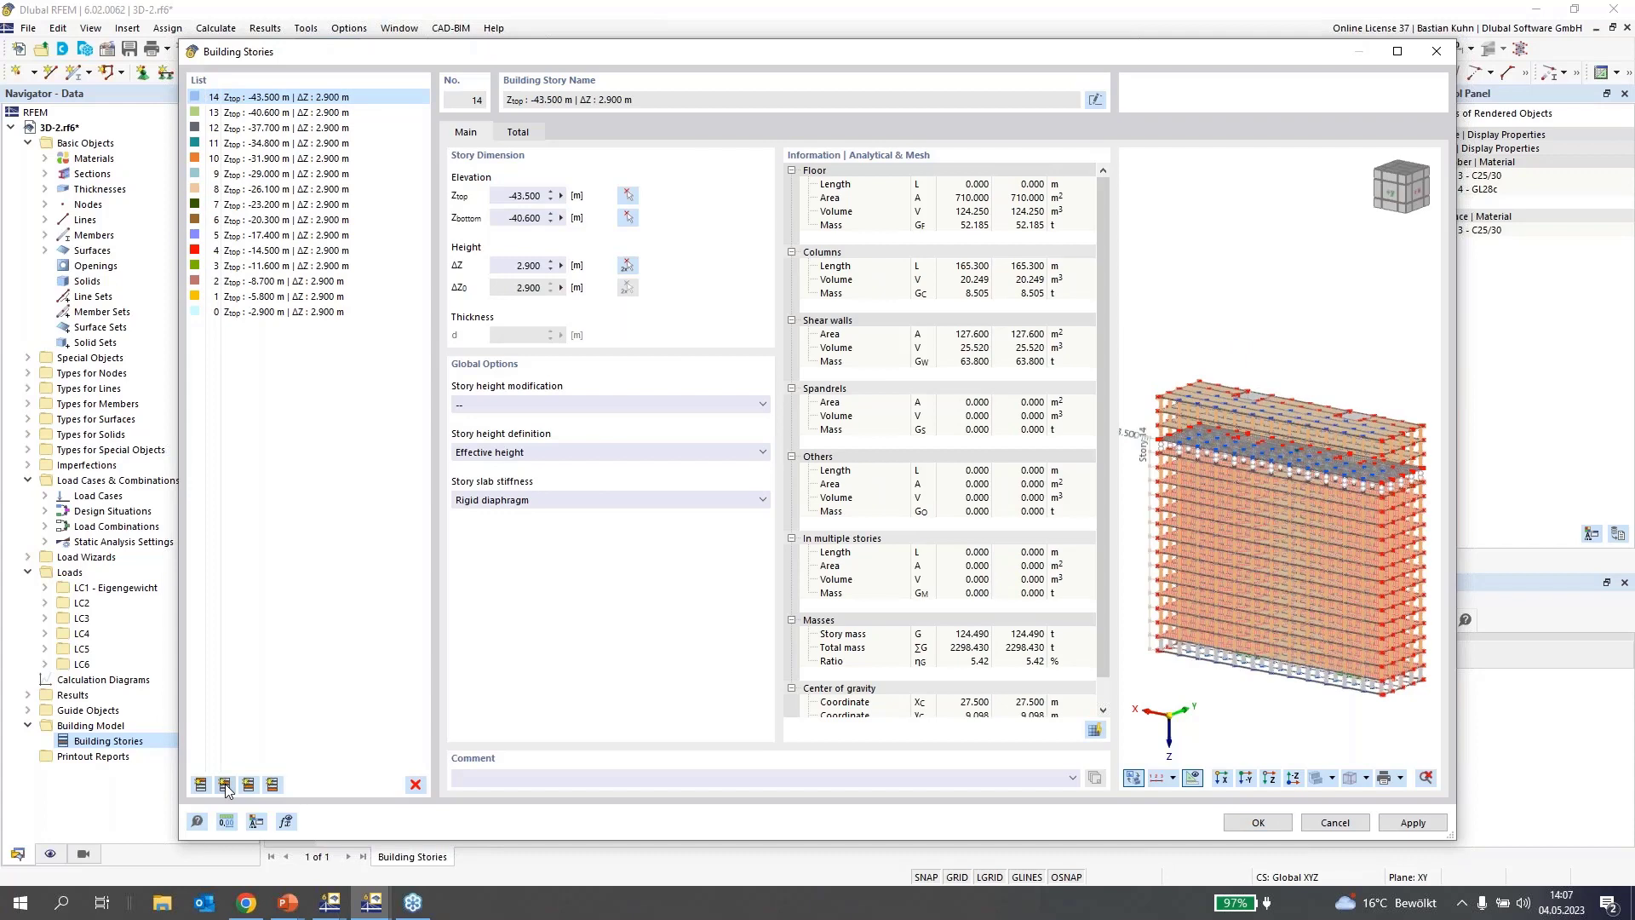
{"action": "left_click", "coordinate": [226, 786]}
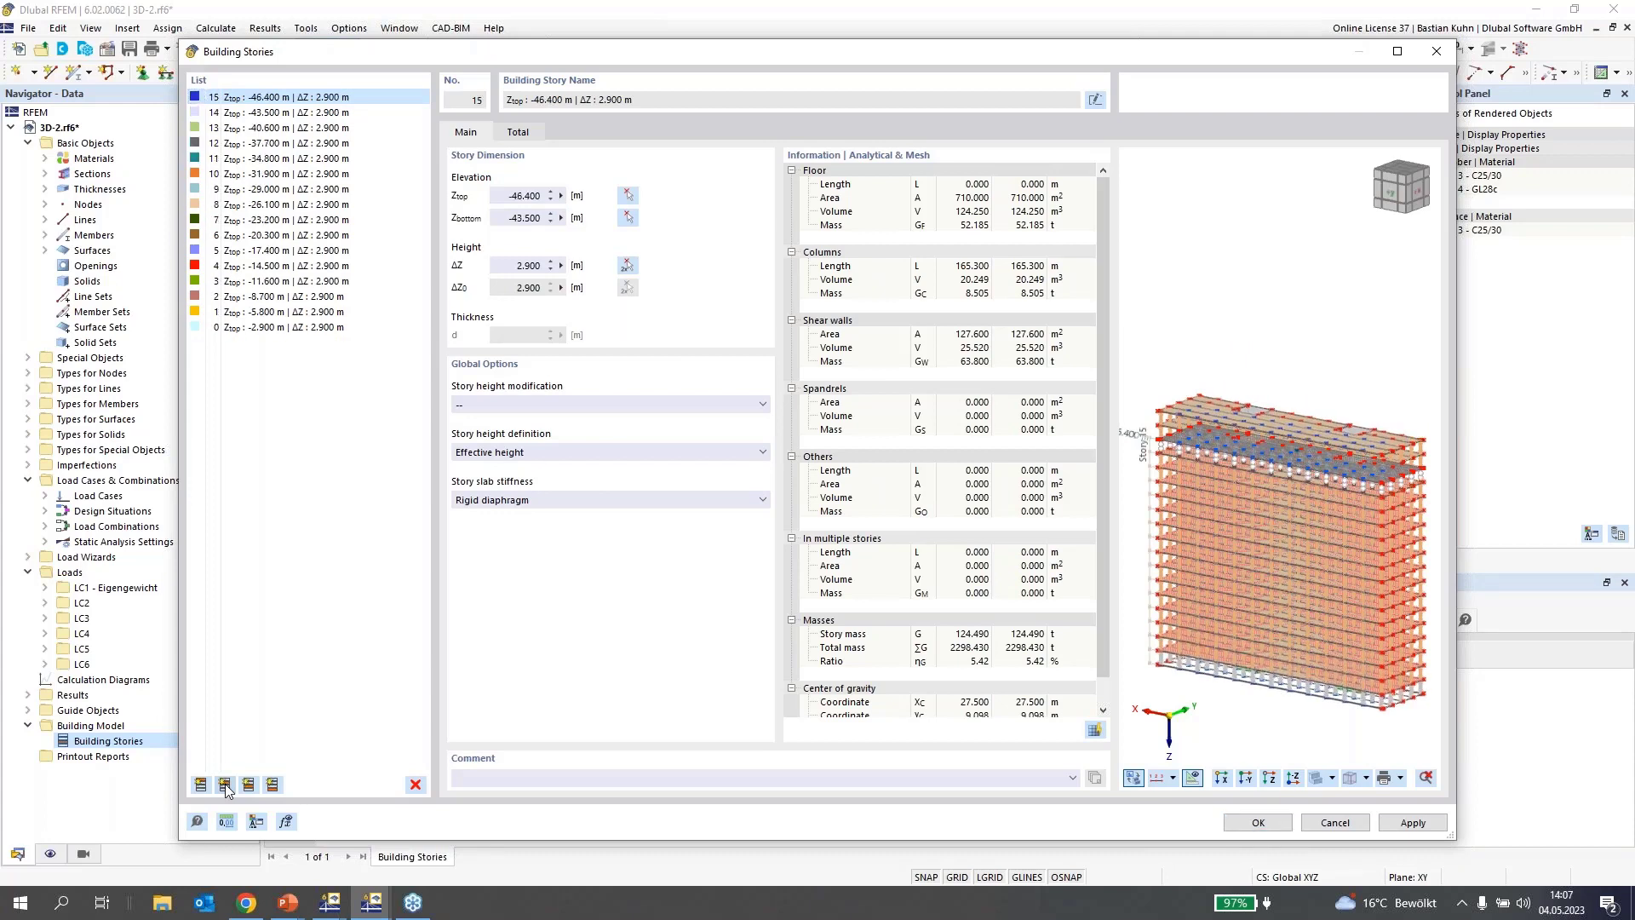
{"action": "left_click", "coordinate": [226, 785]}
{"action": "left_click", "coordinate": [225, 785]}
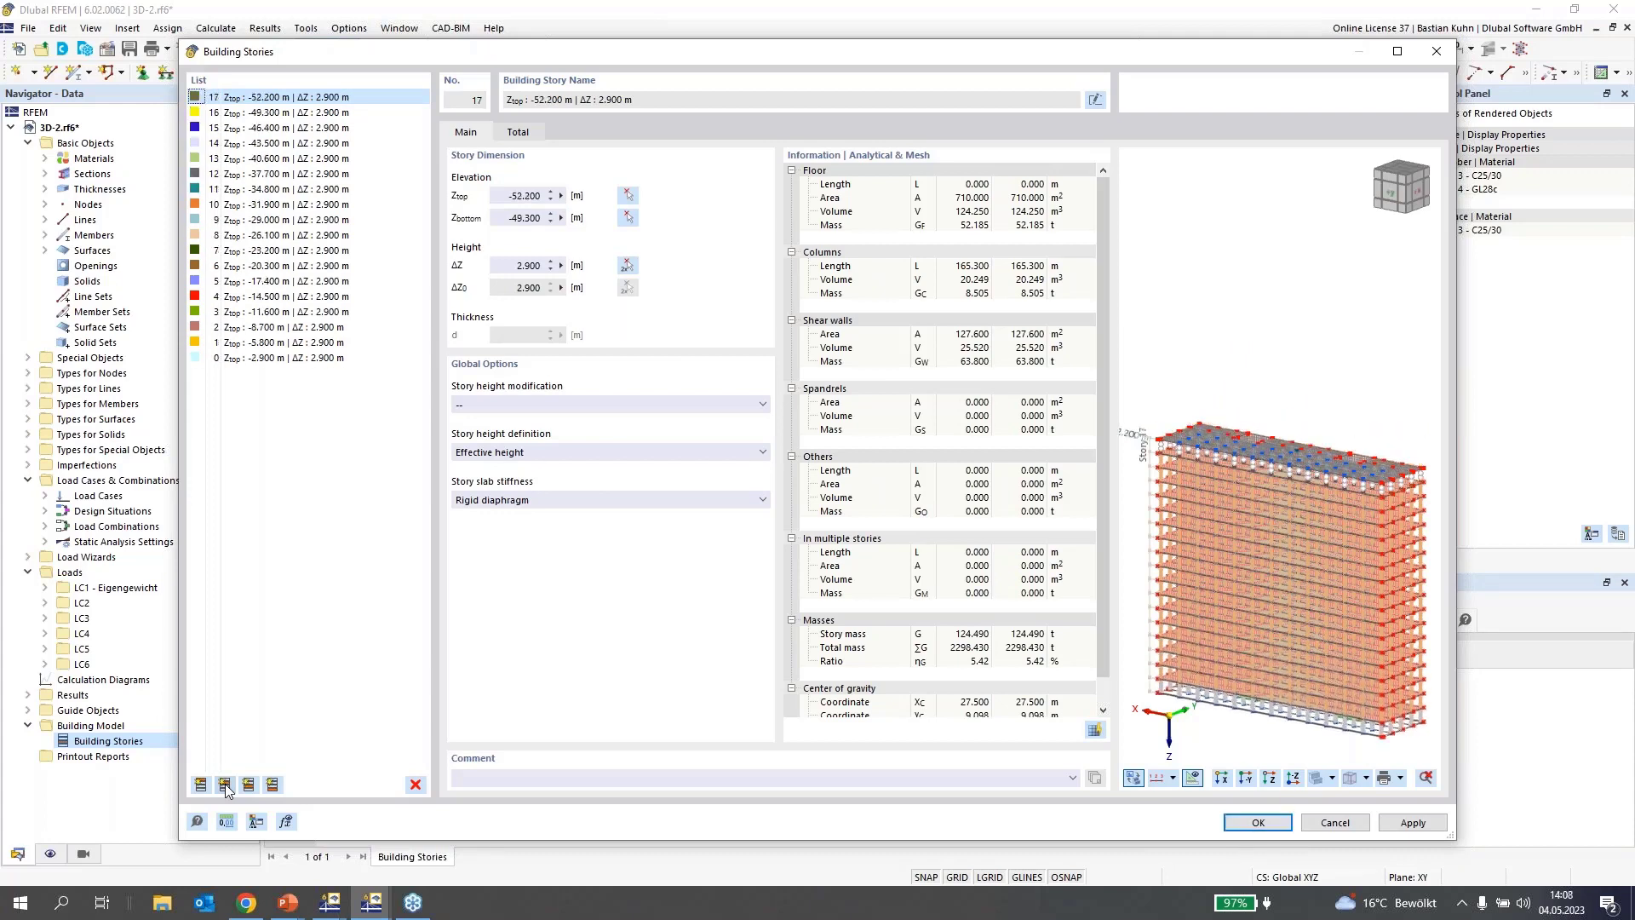
{"action": "left_click", "coordinate": [226, 785]}
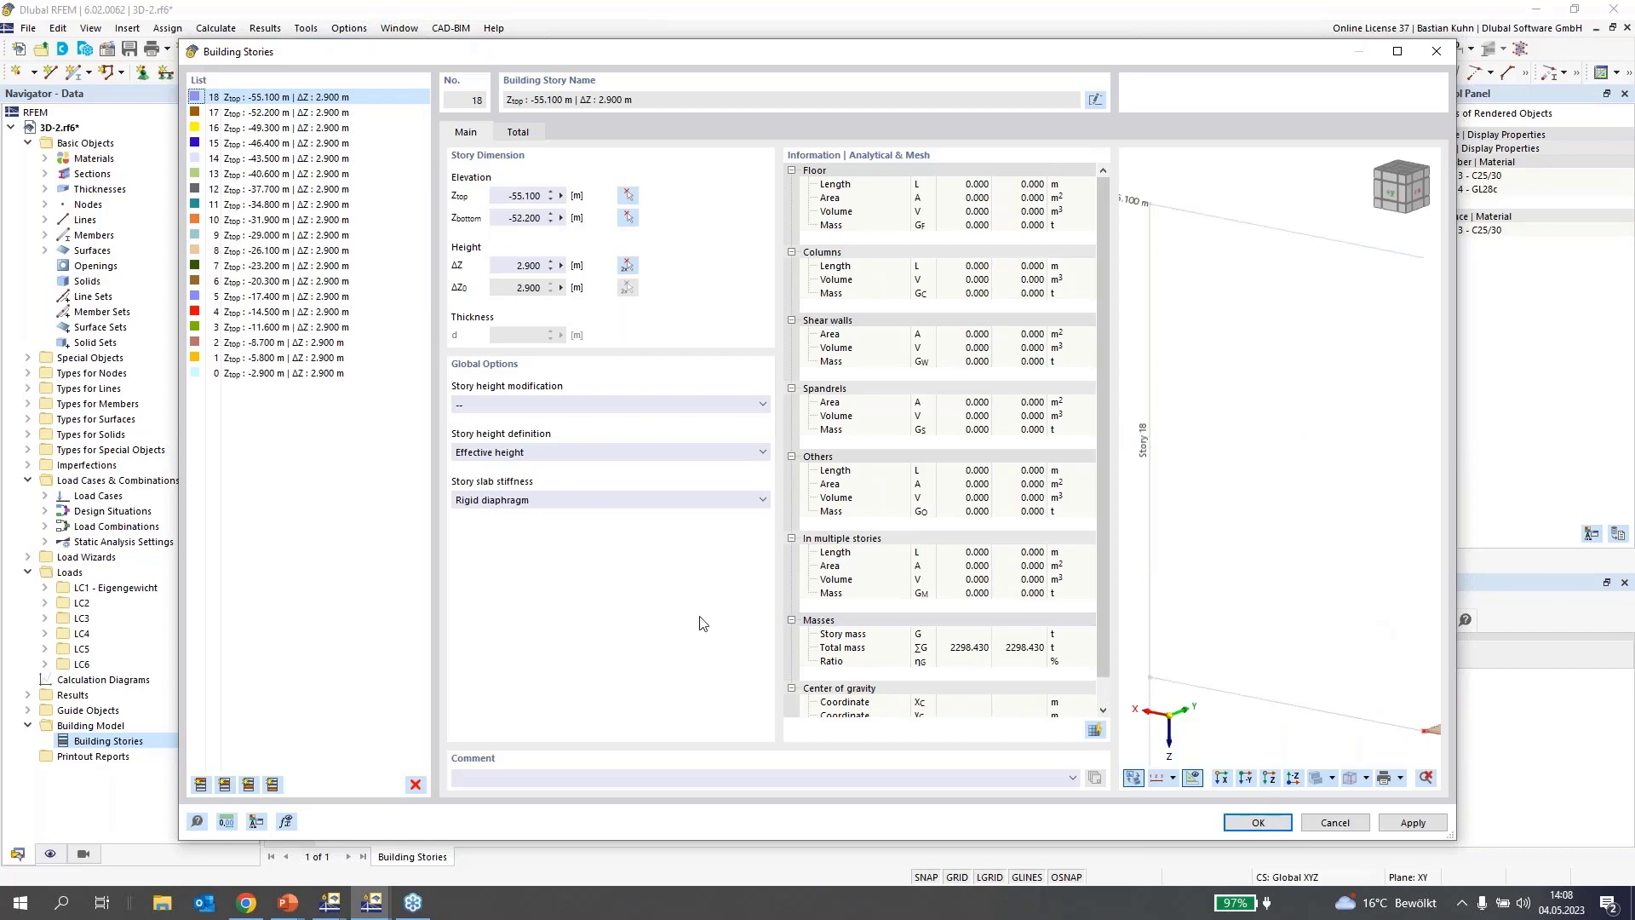
{"action": "left_click", "coordinate": [414, 786]}
{"action": "left_click", "coordinate": [811, 514]}
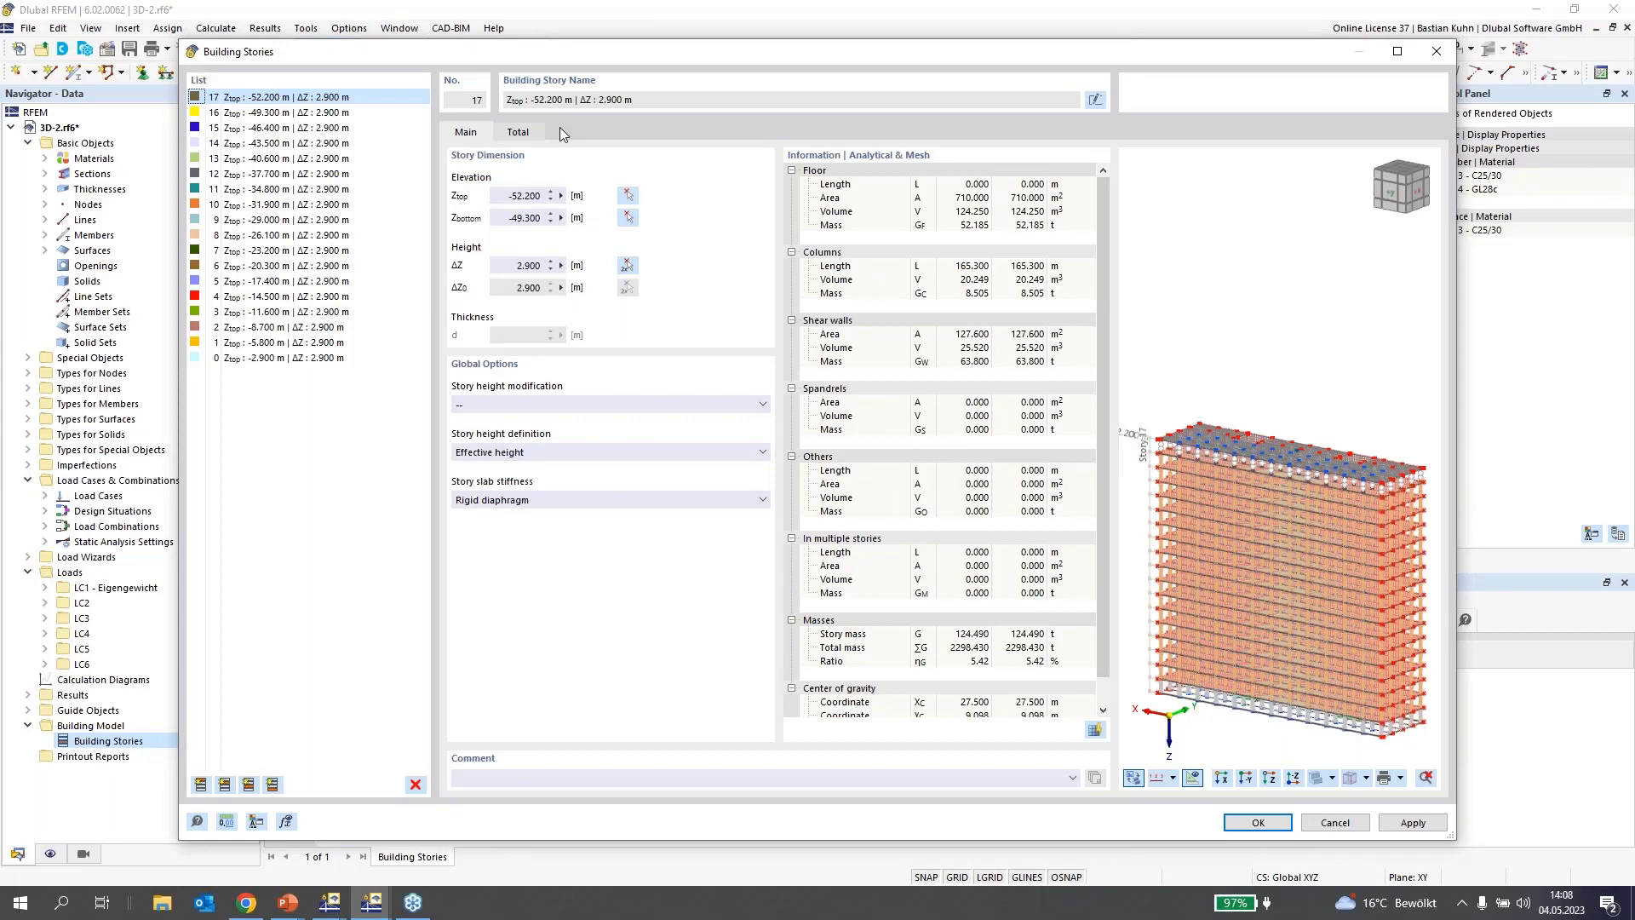
Check the total quantities of all stories, select story 0, and accept the building stories, allowing the mesh to be deleted
{"action": "left_click", "coordinate": [520, 132]}
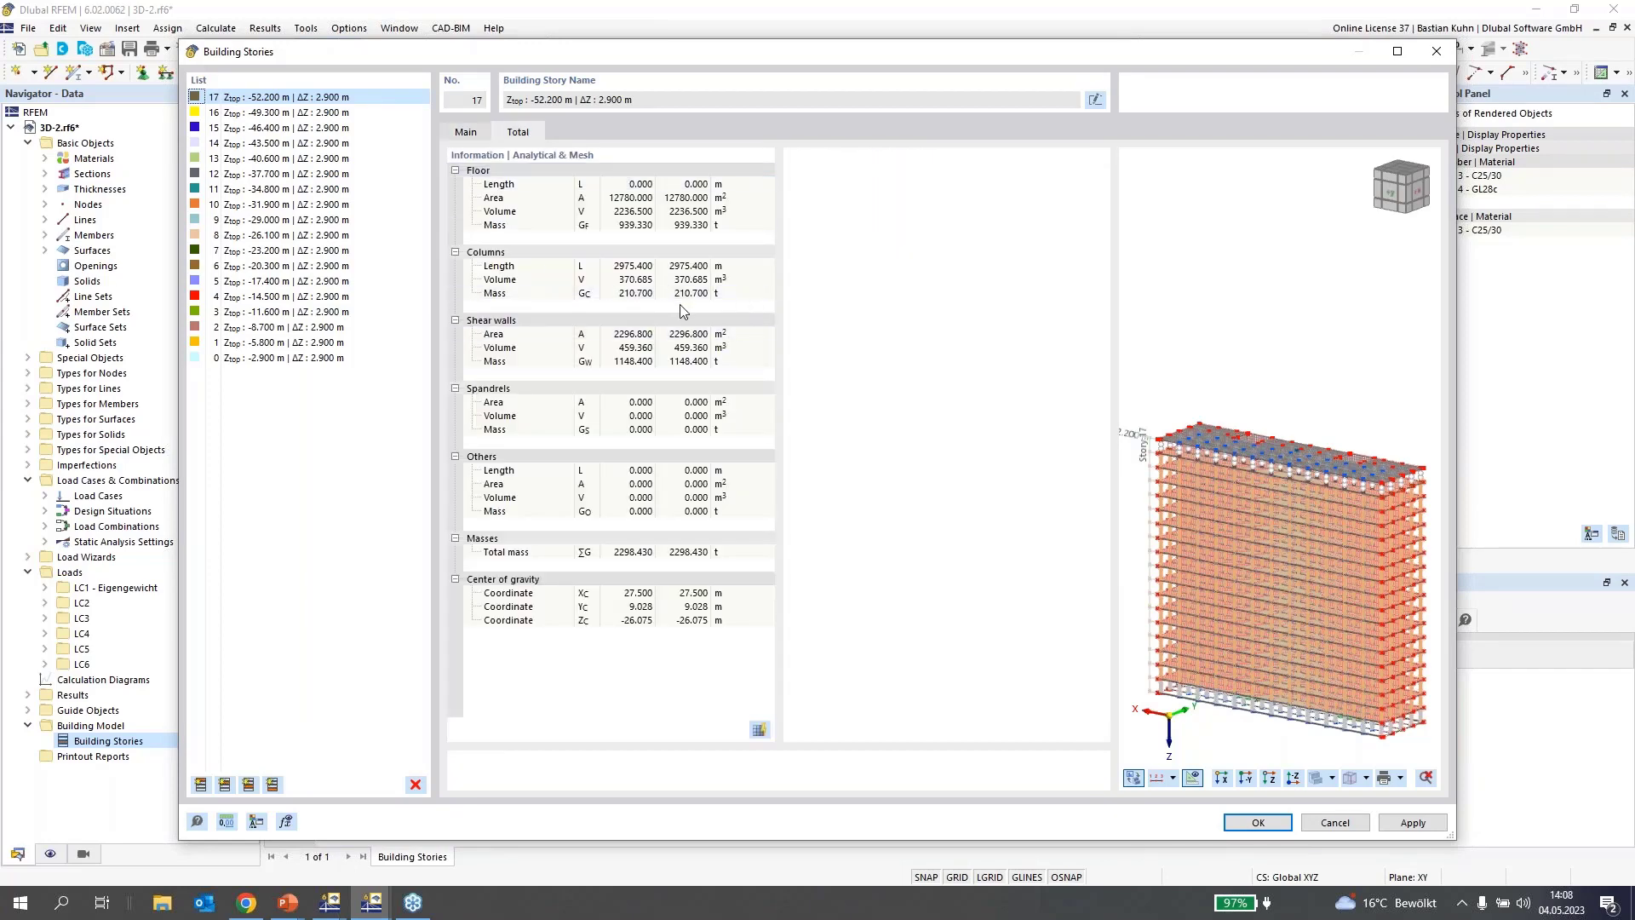
{"action": "left_click", "coordinate": [297, 358]}
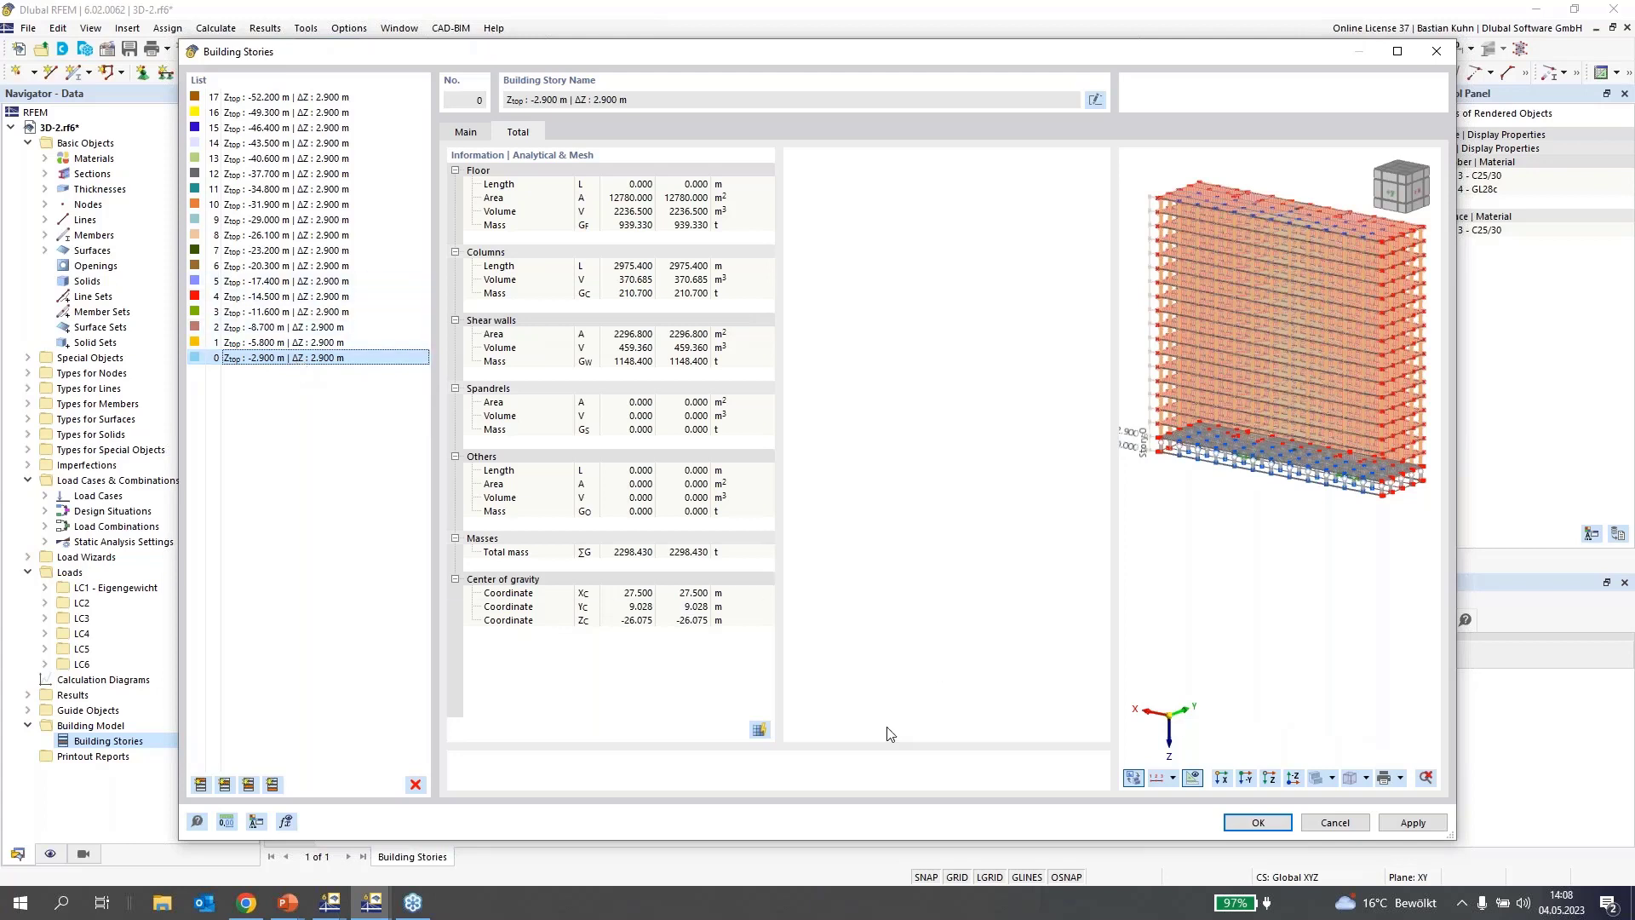
{"action": "left_click", "coordinate": [1269, 819]}
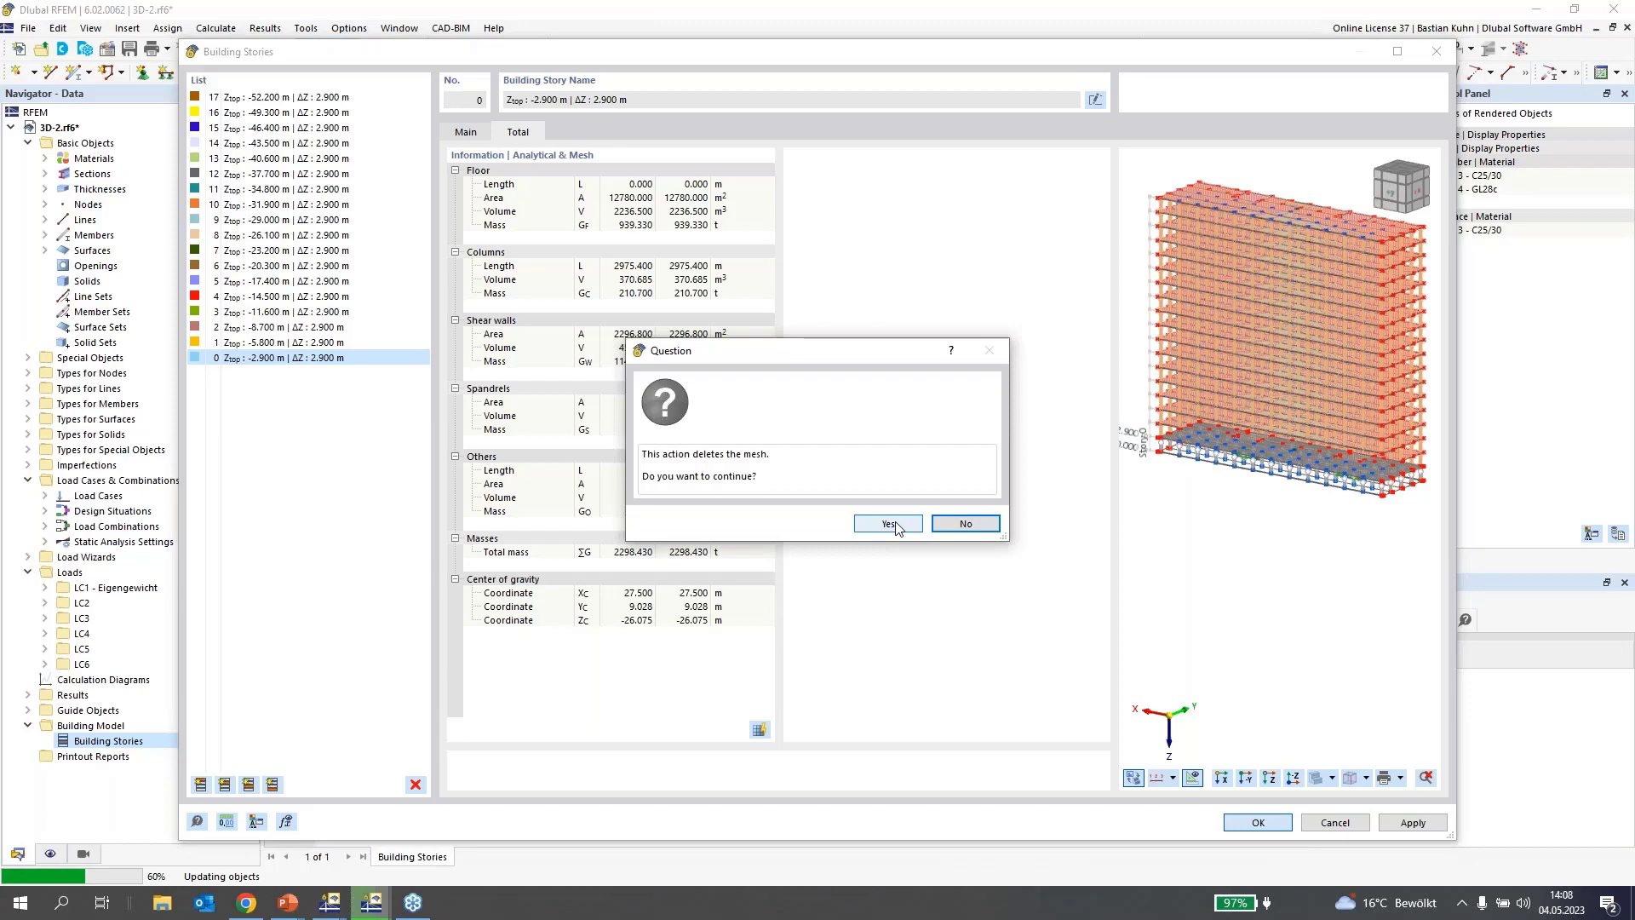
{"action": "left_click", "coordinate": [888, 524]}
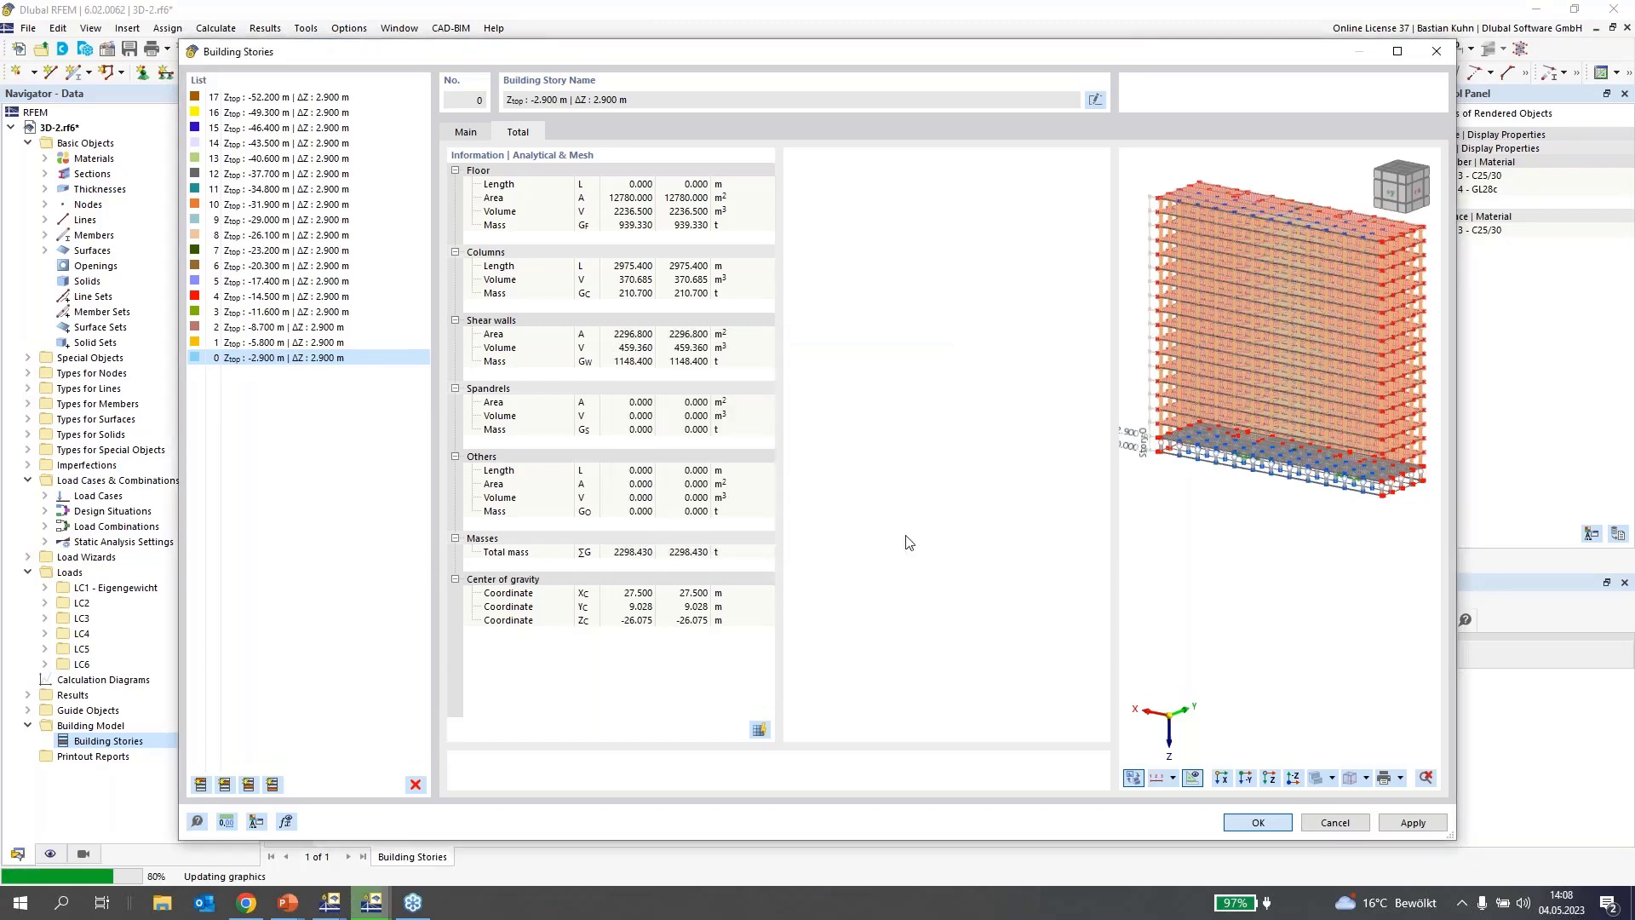
{"action": "key", "text": "Return"}
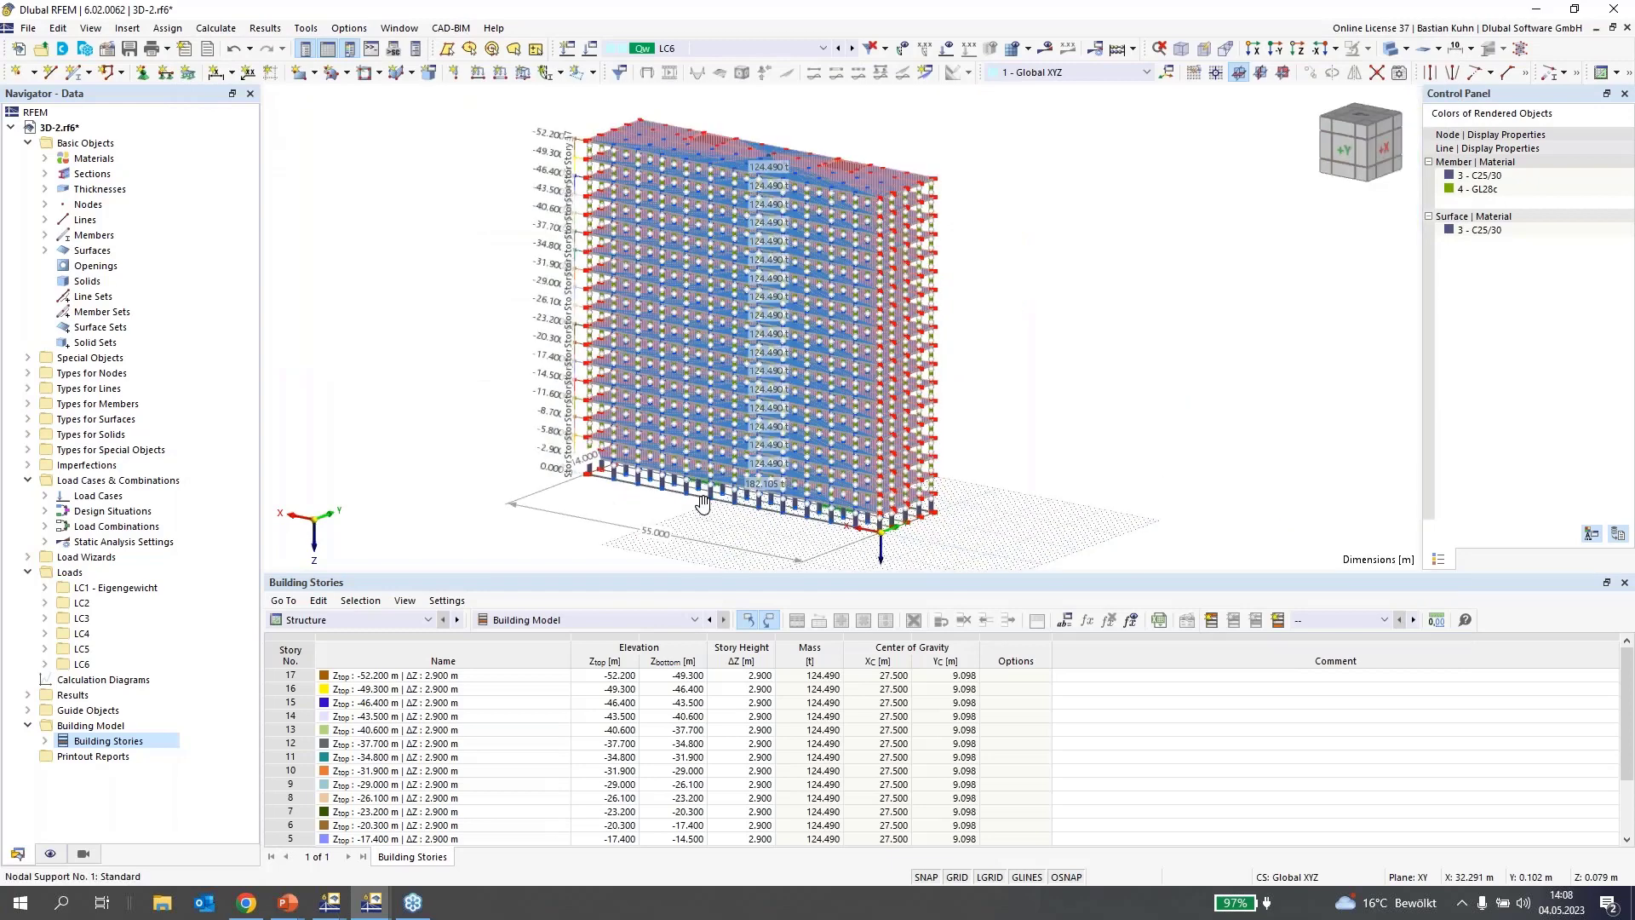
Examine the generated stories in the model, including their elevation levels, story labels and mass labels
{"action": "scroll", "coordinate": [703, 502], "scroll_direction": "up", "scroll_amount": 2}
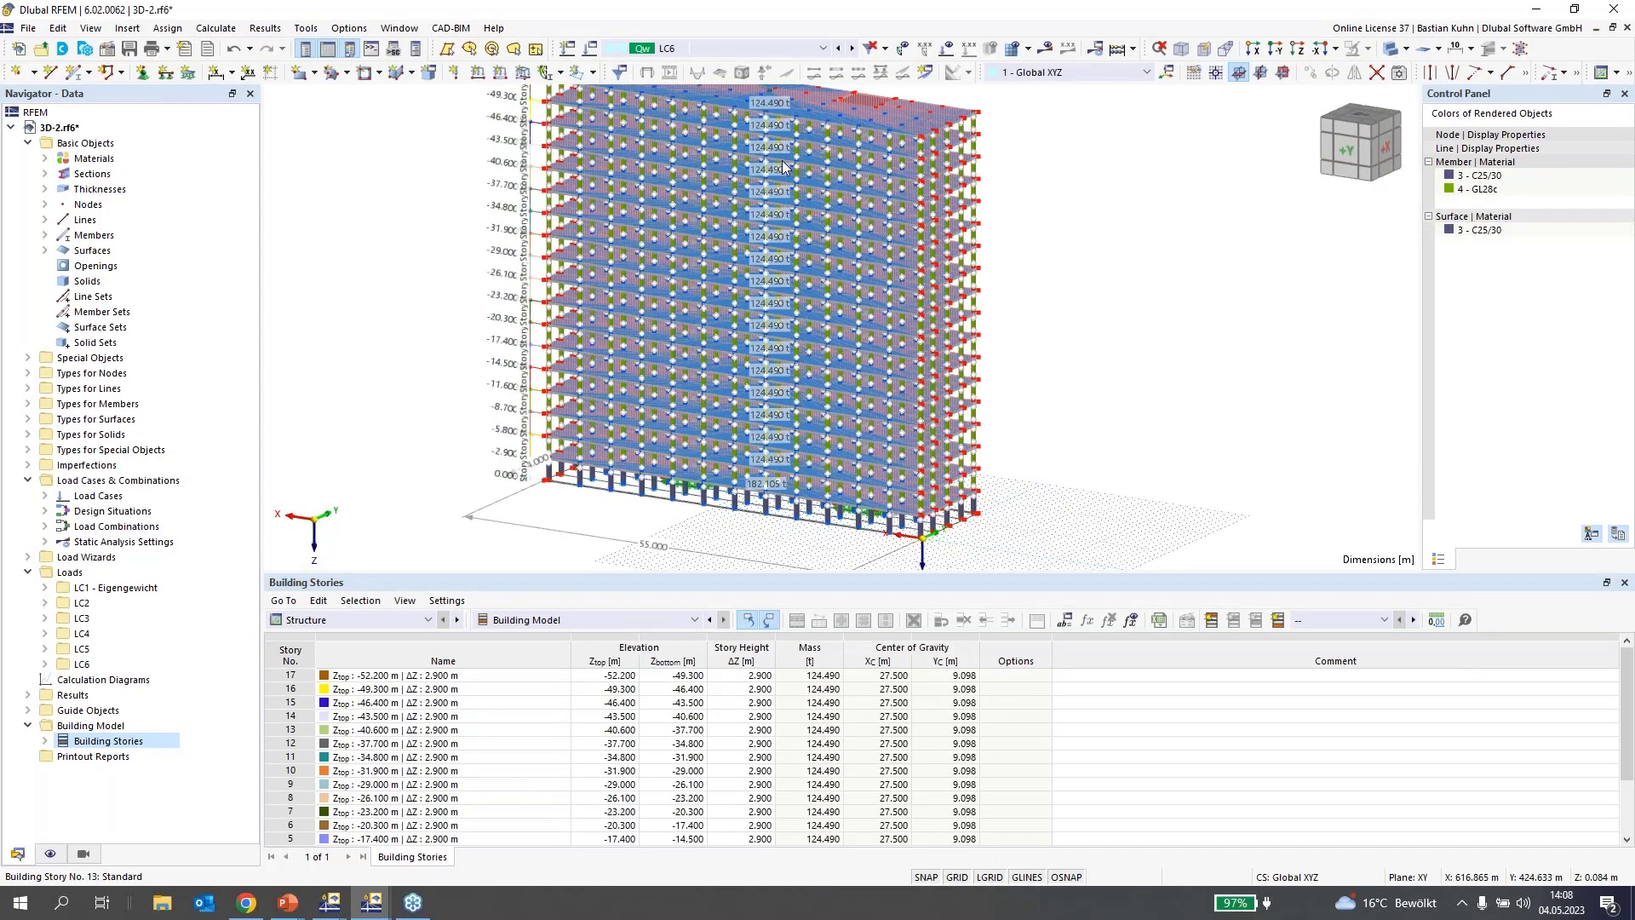
{"action": "middle_click_drag", "start_coordinate": [782, 162], "coordinate": [844, 272]}
{"action": "scroll", "coordinate": [830, 212], "scroll_direction": "up", "scroll_amount": 3}
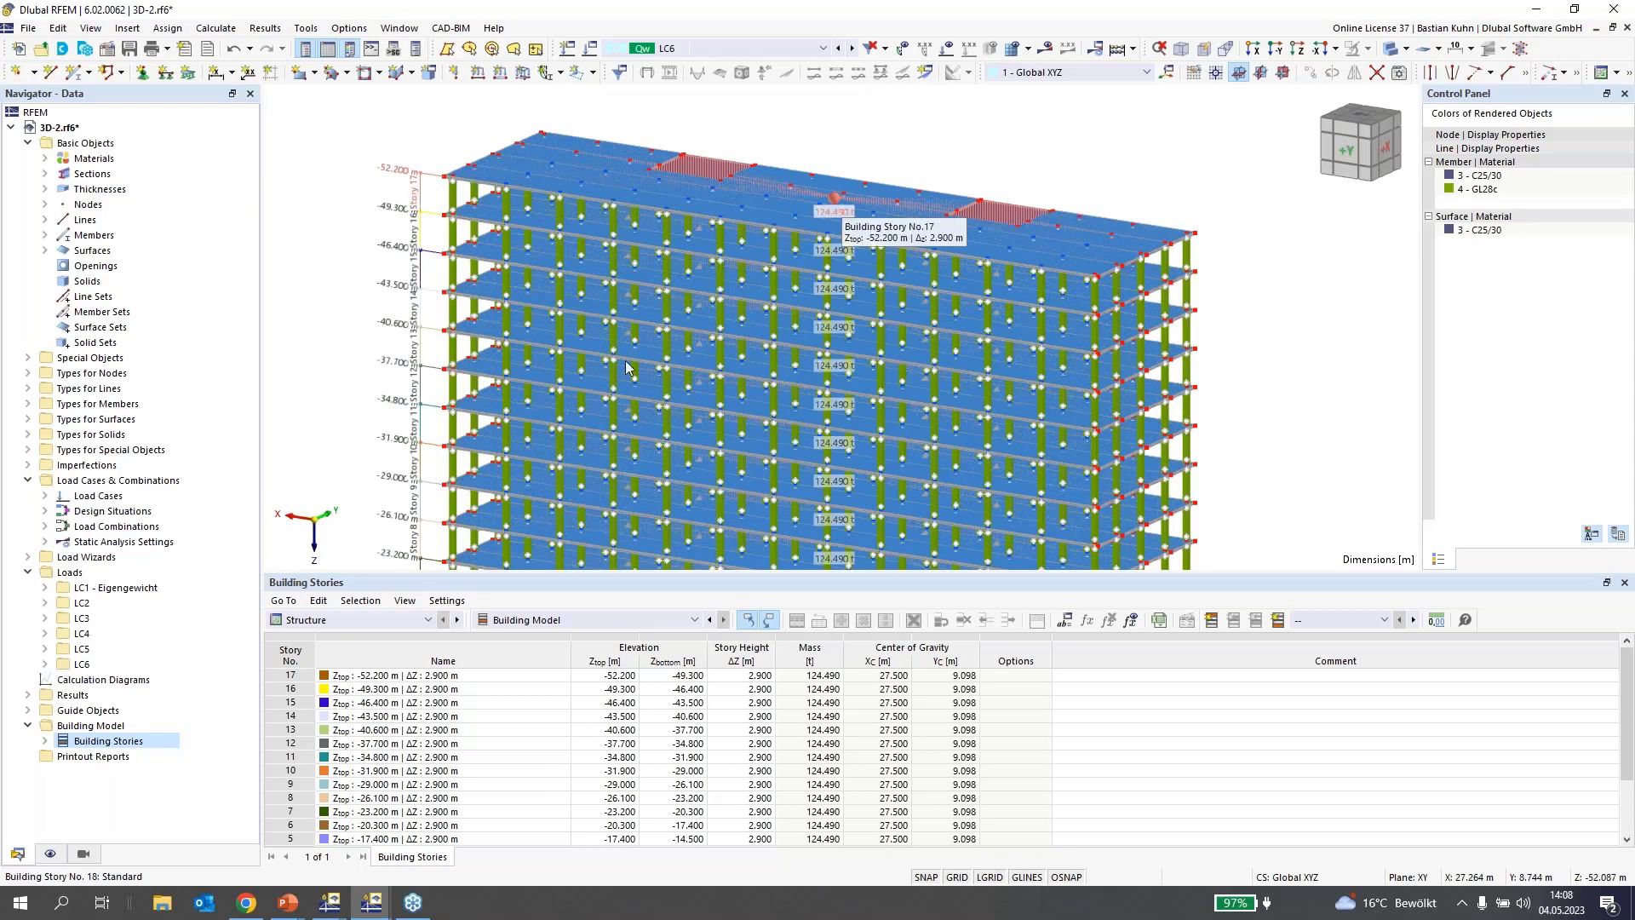
{"action": "scroll", "coordinate": [598, 383], "scroll_direction": "down", "scroll_amount": 5}
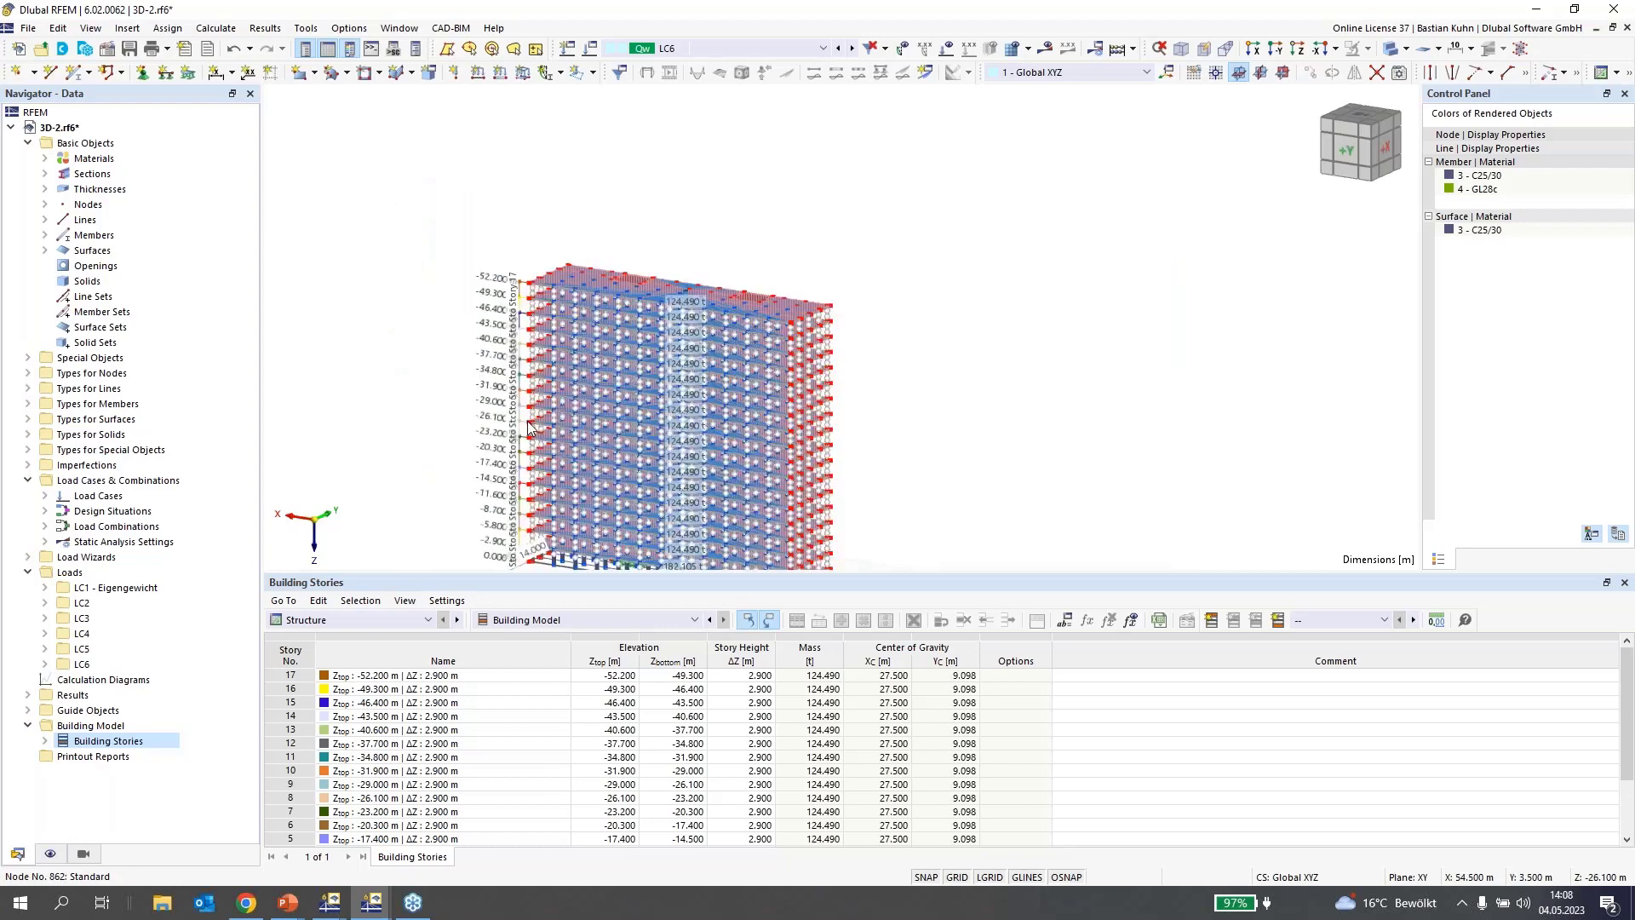
{"action": "middle_click_drag", "start_coordinate": [598, 384], "coordinate": [722, 265]}
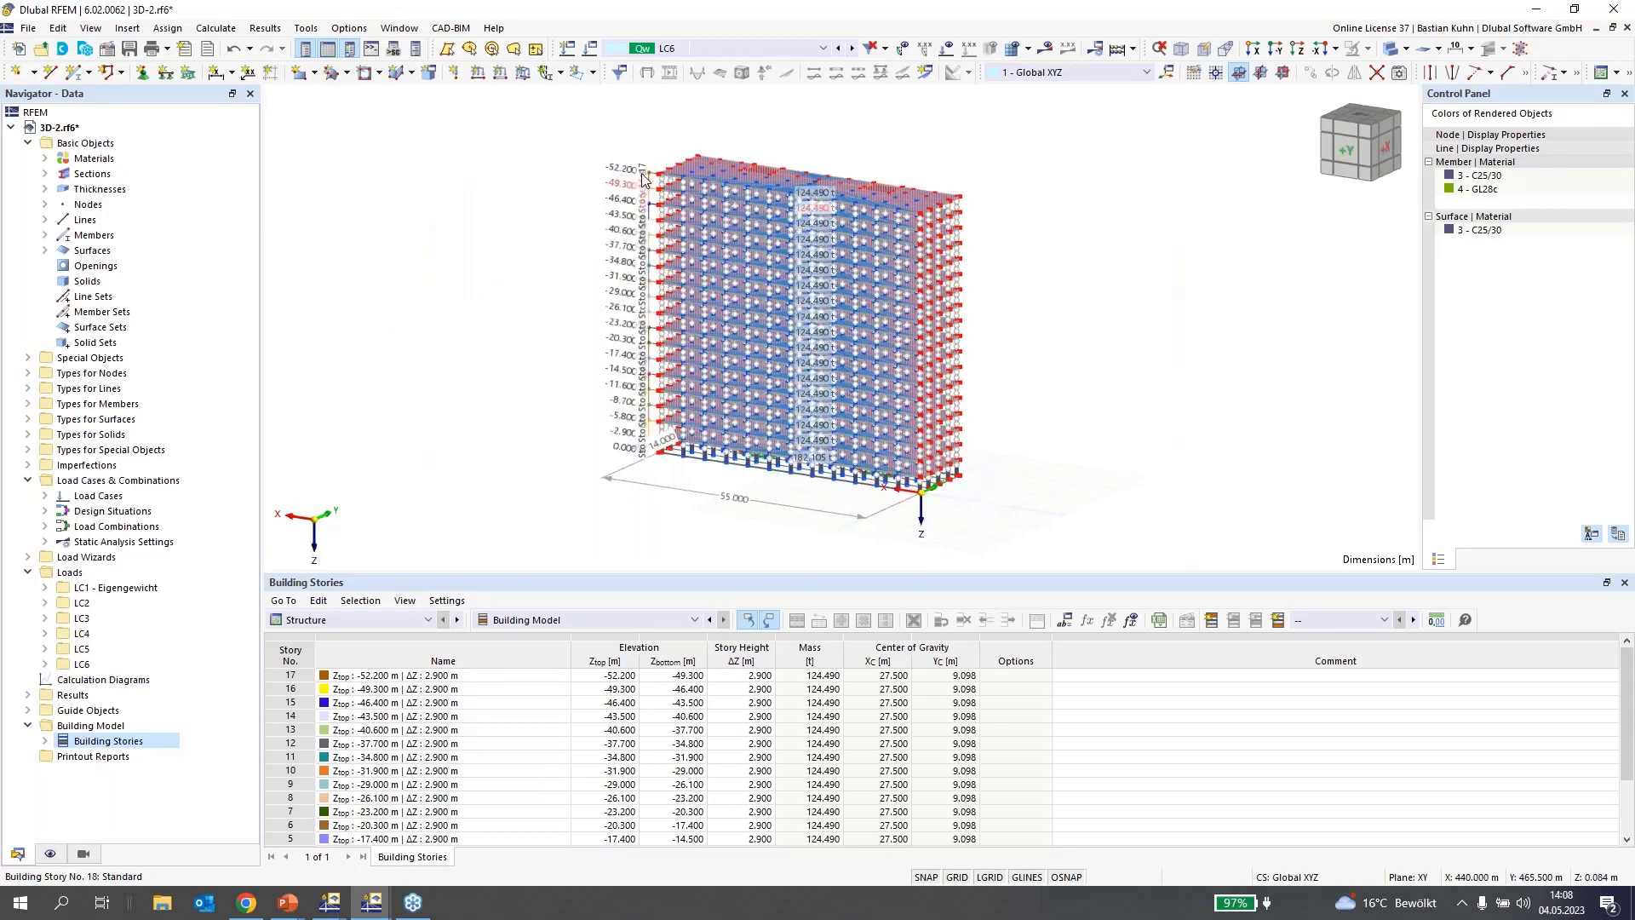
{"action": "scroll", "coordinate": [643, 179], "scroll_direction": "up", "scroll_amount": 3}
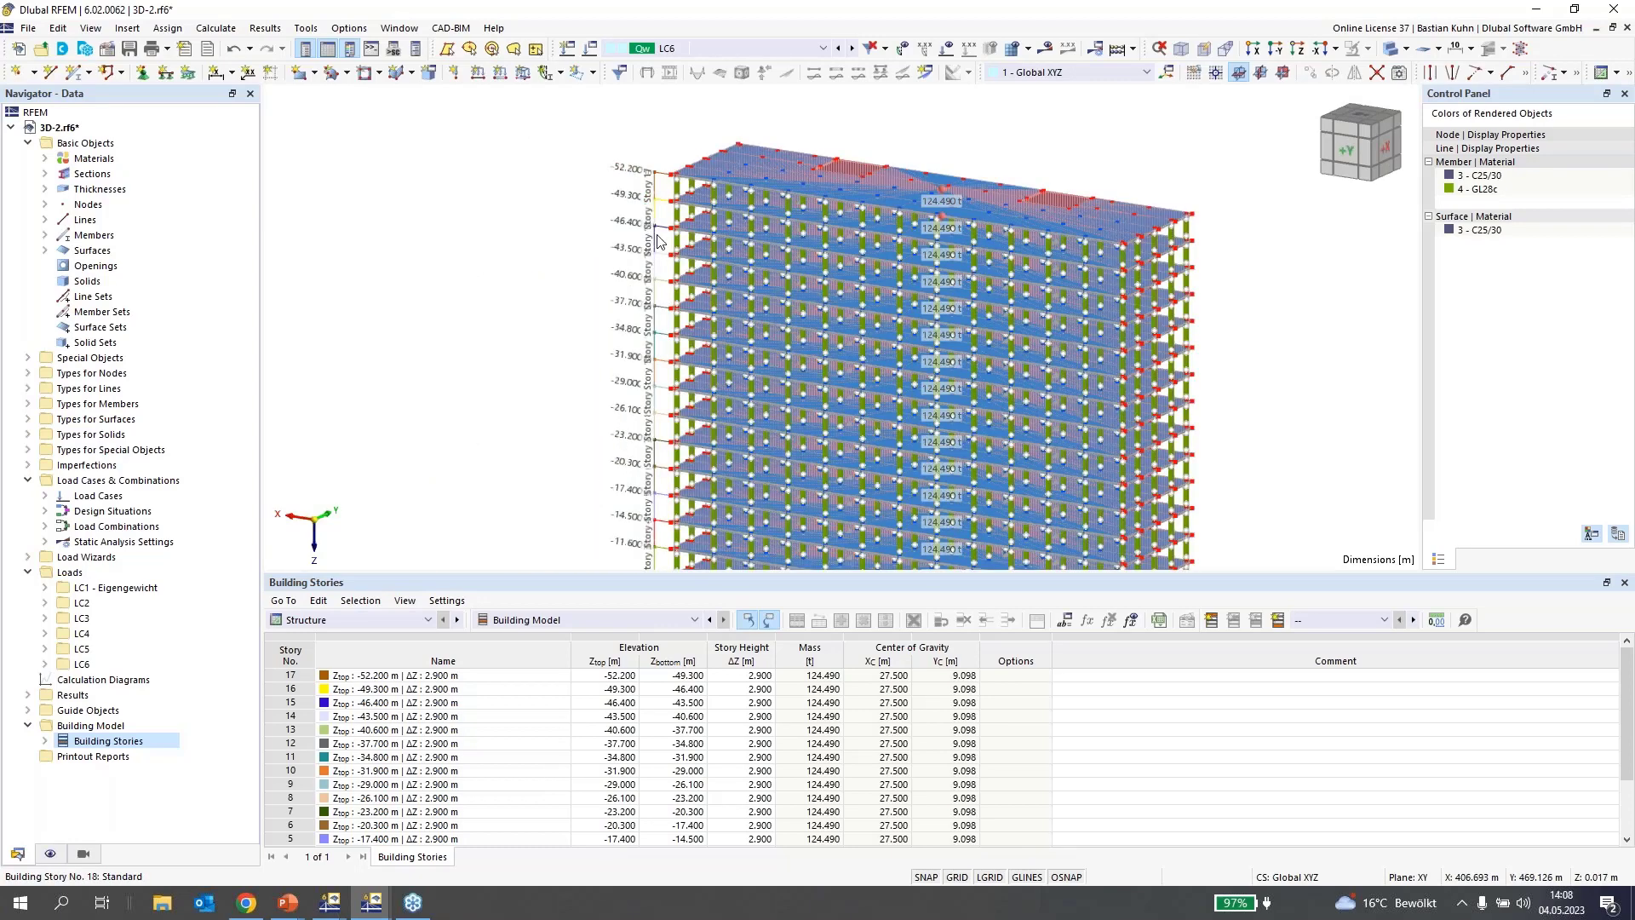
{"action": "scroll", "coordinate": [657, 241], "scroll_direction": "down", "scroll_amount": 2}
{"action": "scroll", "coordinate": [657, 241], "scroll_direction": "down", "scroll_amount": 1}
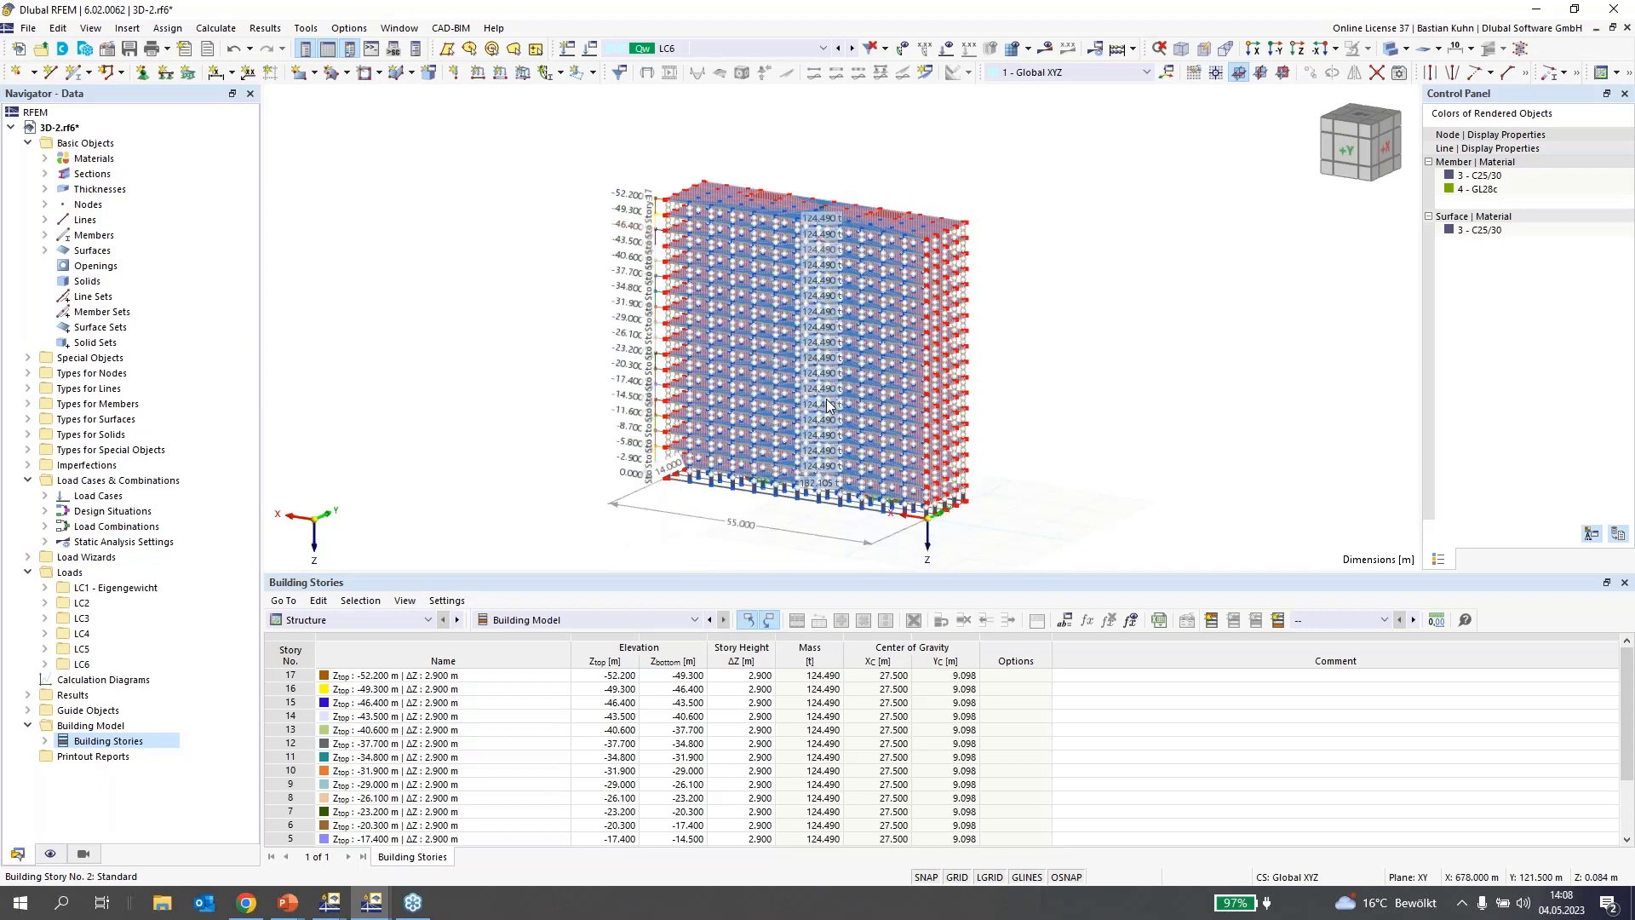
Isolate building stories 2 and 3 by activating the story-based visibility
{"action": "scroll", "coordinate": [827, 406], "scroll_direction": "up", "scroll_amount": 1}
{"action": "left_click", "coordinate": [83, 853]}
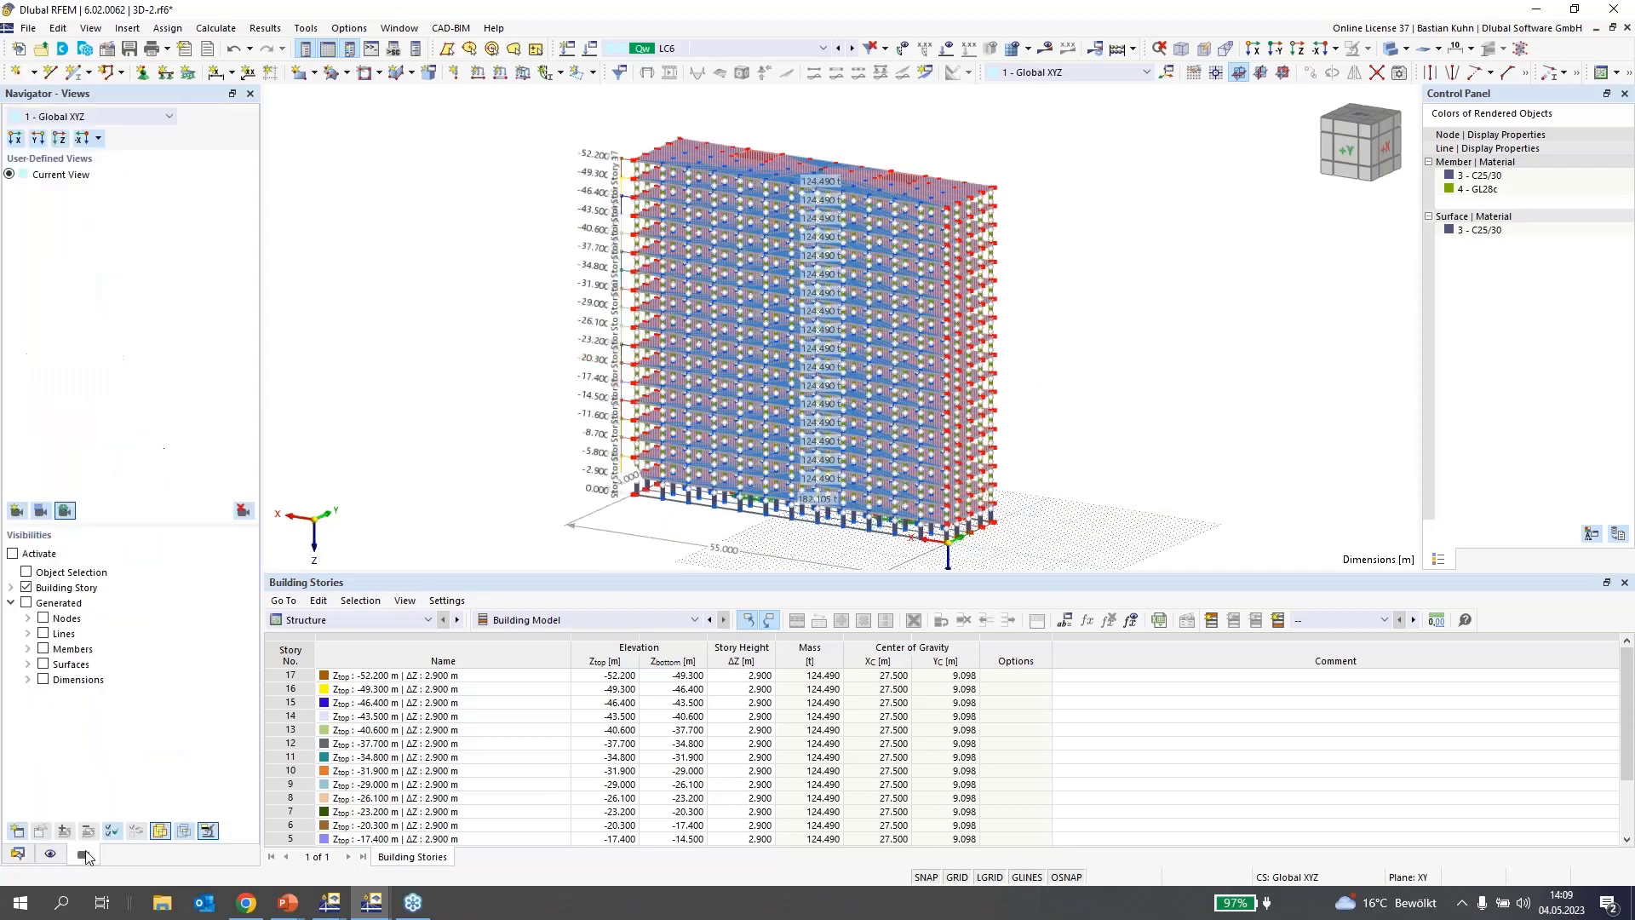
{"action": "left_click", "coordinate": [10, 588]}
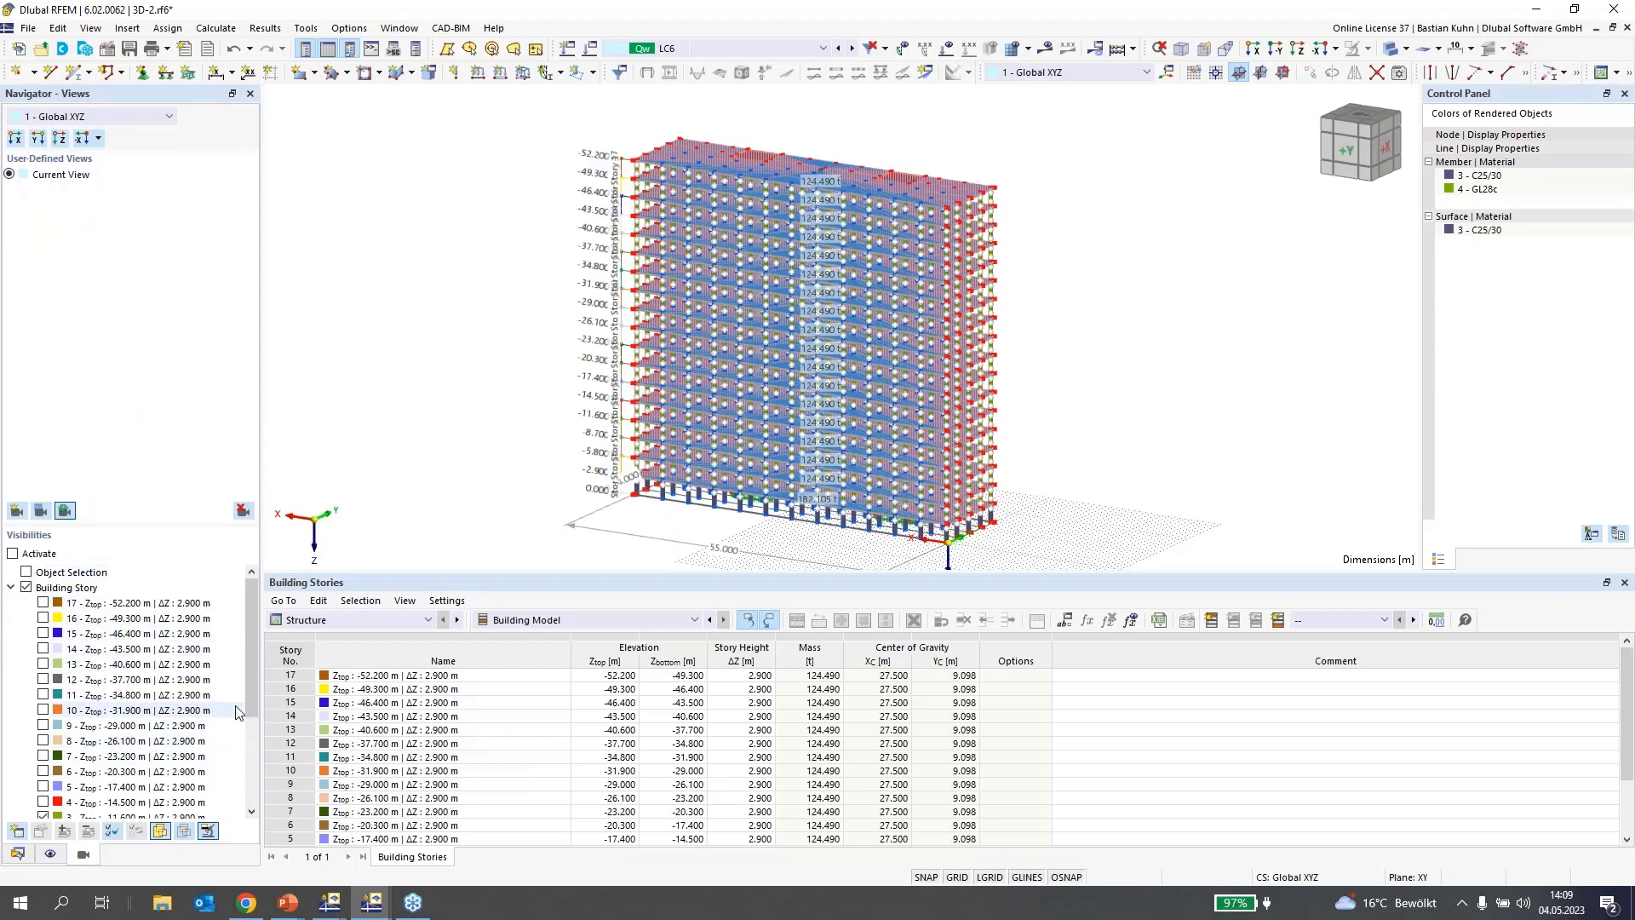
{"action": "scroll", "coordinate": [253, 745], "scroll_direction": "down", "scroll_amount": 3}
{"action": "scroll", "coordinate": [253, 746], "scroll_direction": "down", "scroll_amount": 1}
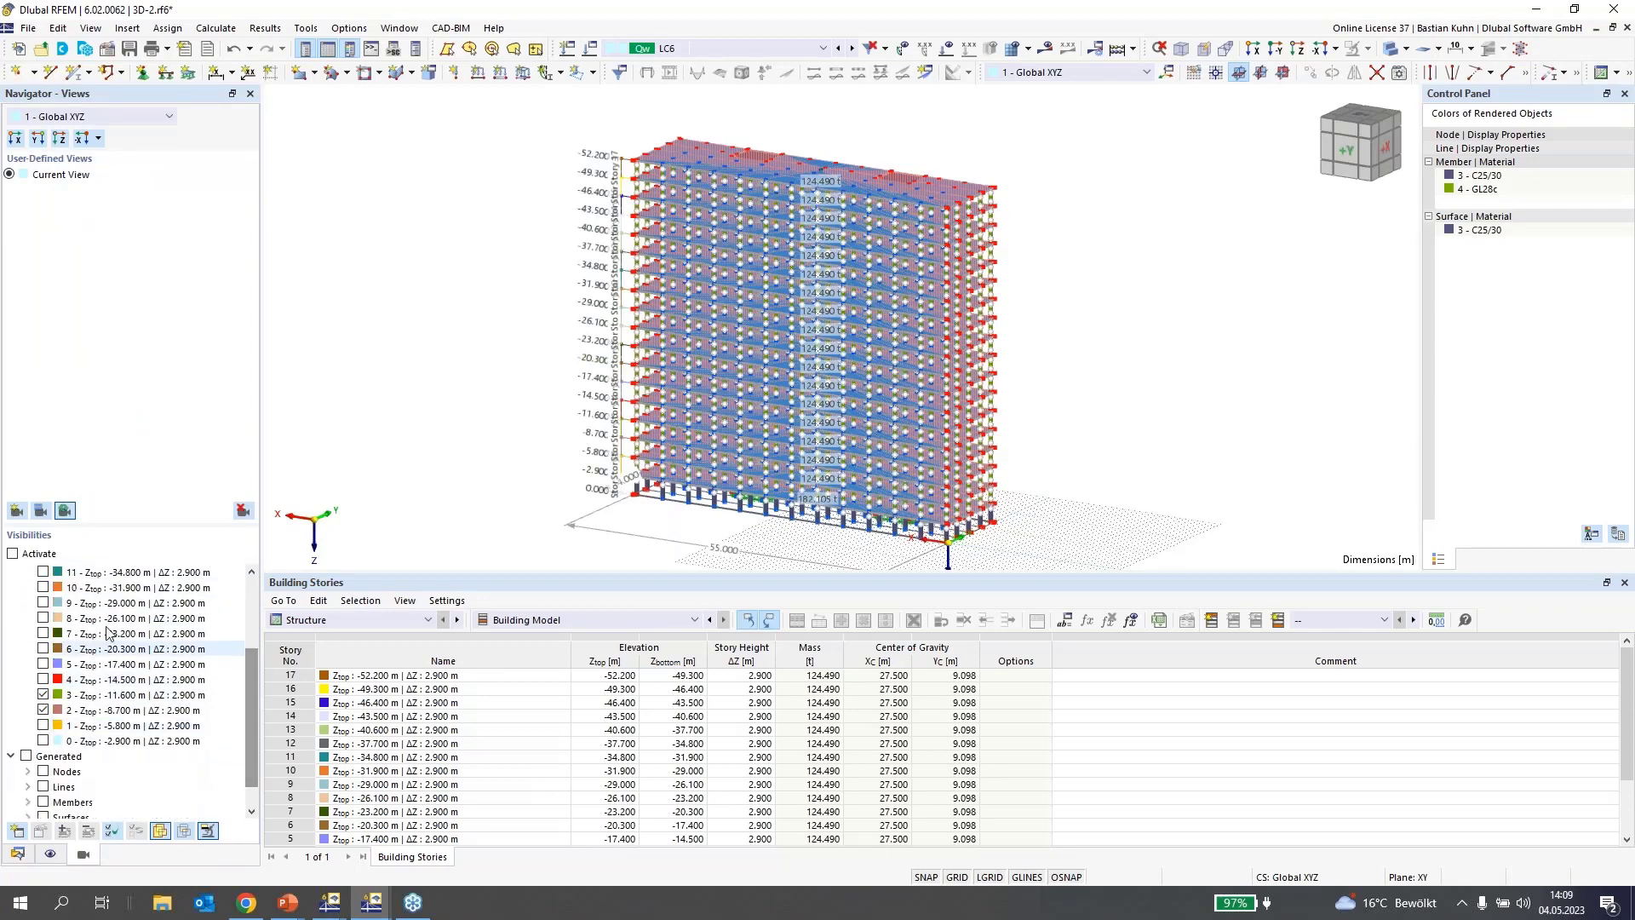
{"action": "left_click", "coordinate": [13, 553]}
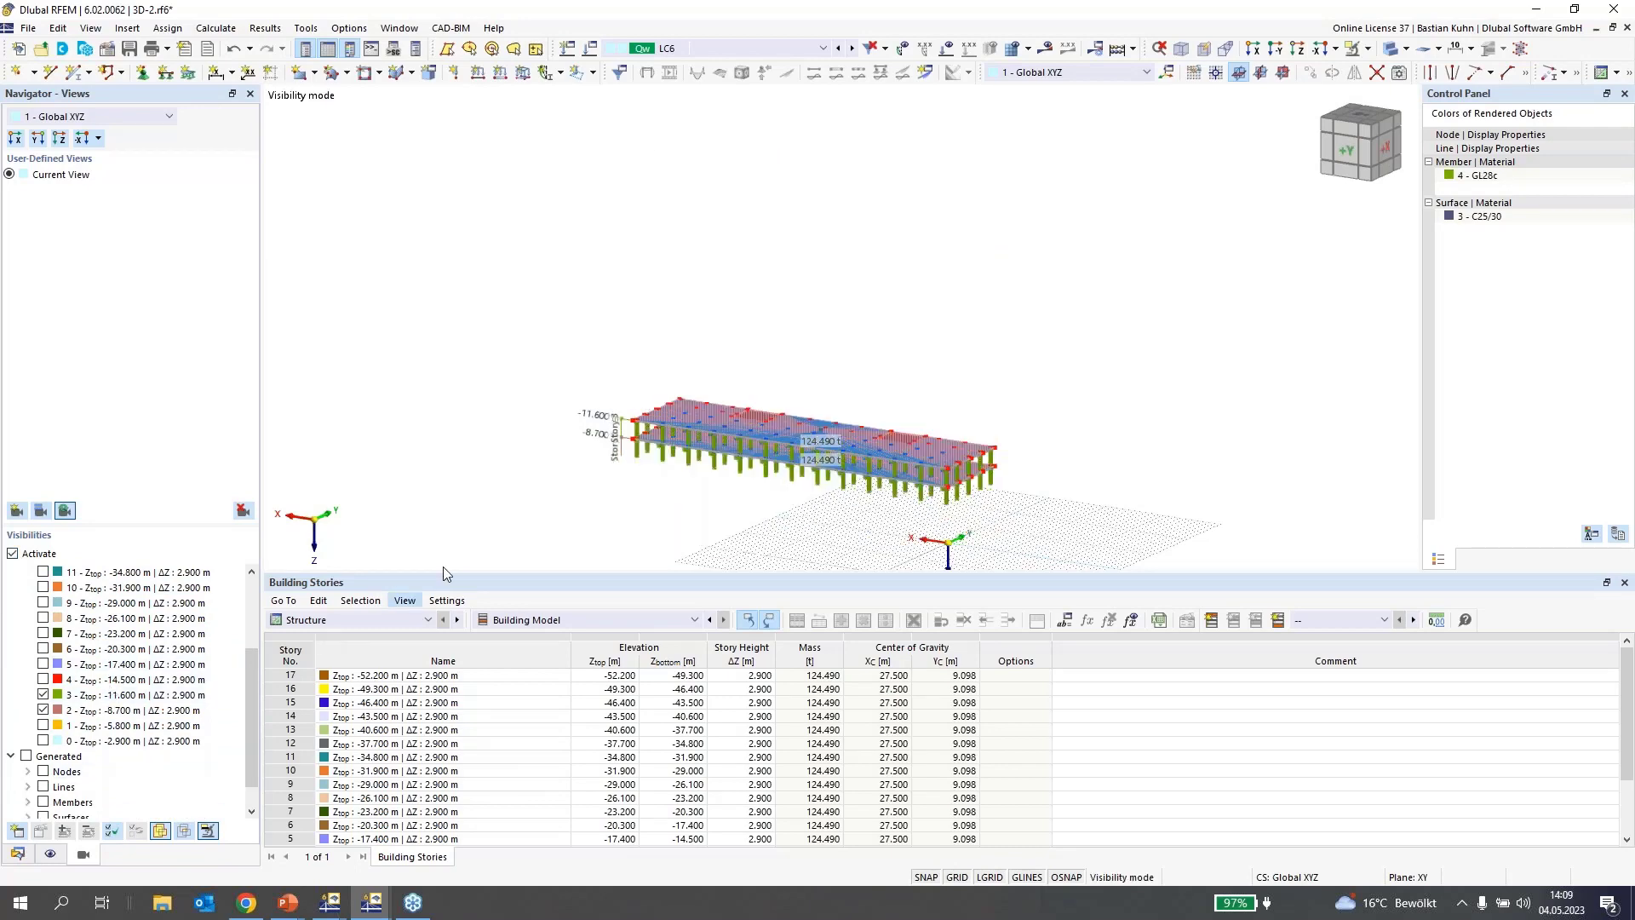
Switch the isolated stories to a wireframe display that exposes the diaphragm links
{"action": "scroll", "coordinate": [792, 426], "scroll_direction": "up", "scroll_amount": 5}
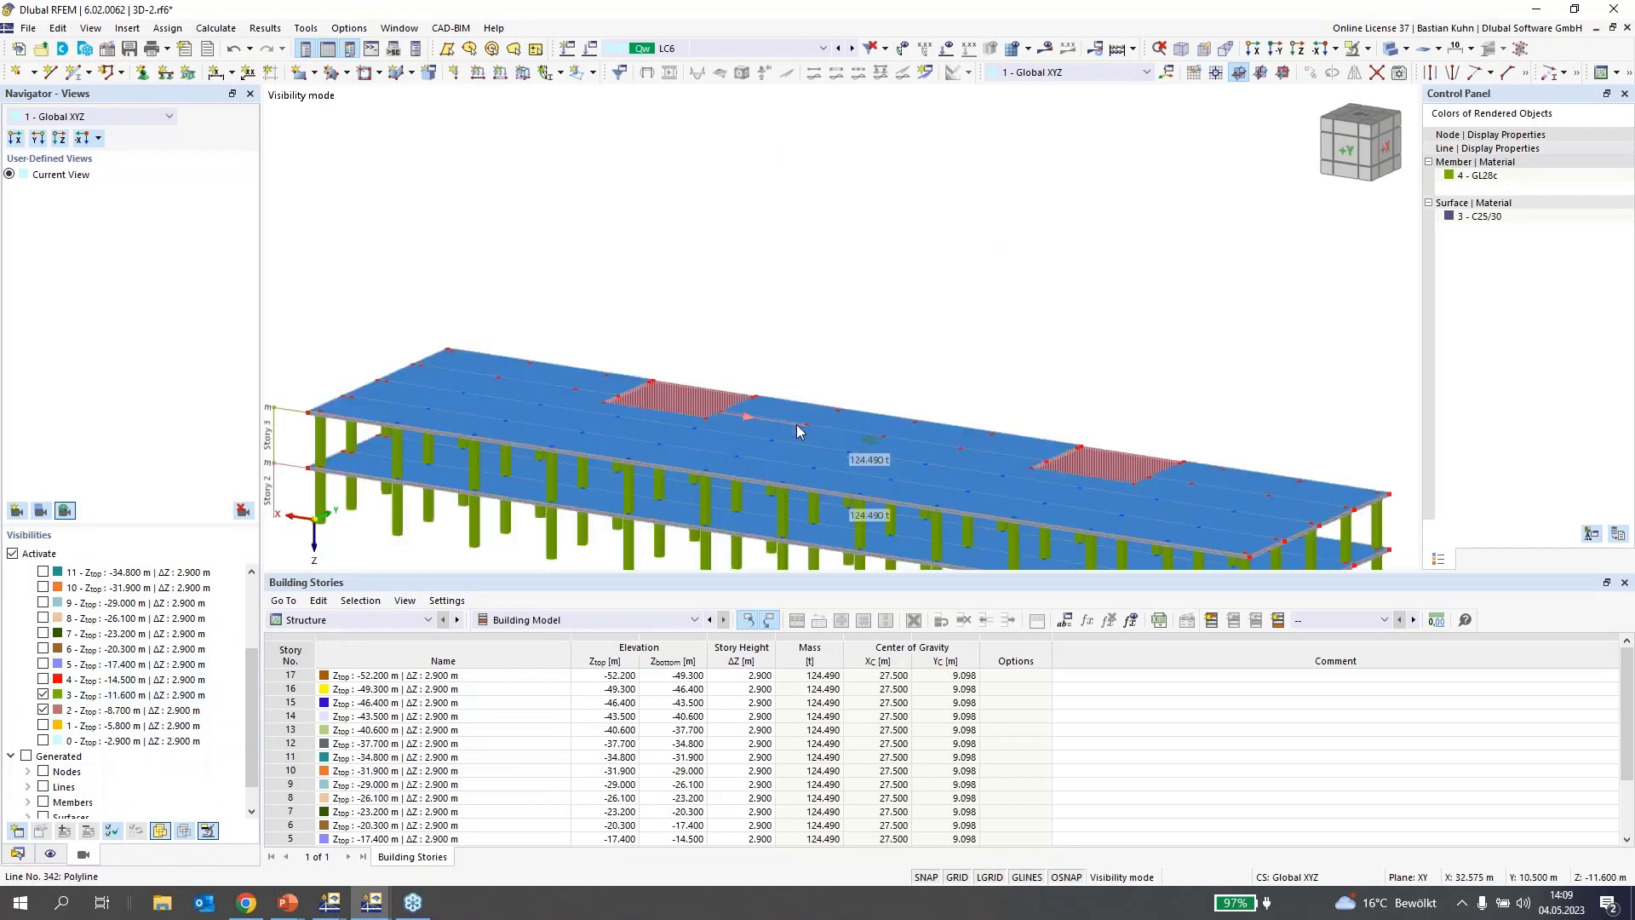
{"action": "left_click", "coordinate": [1390, 49]}
{"action": "left_click", "coordinate": [1392, 49]}
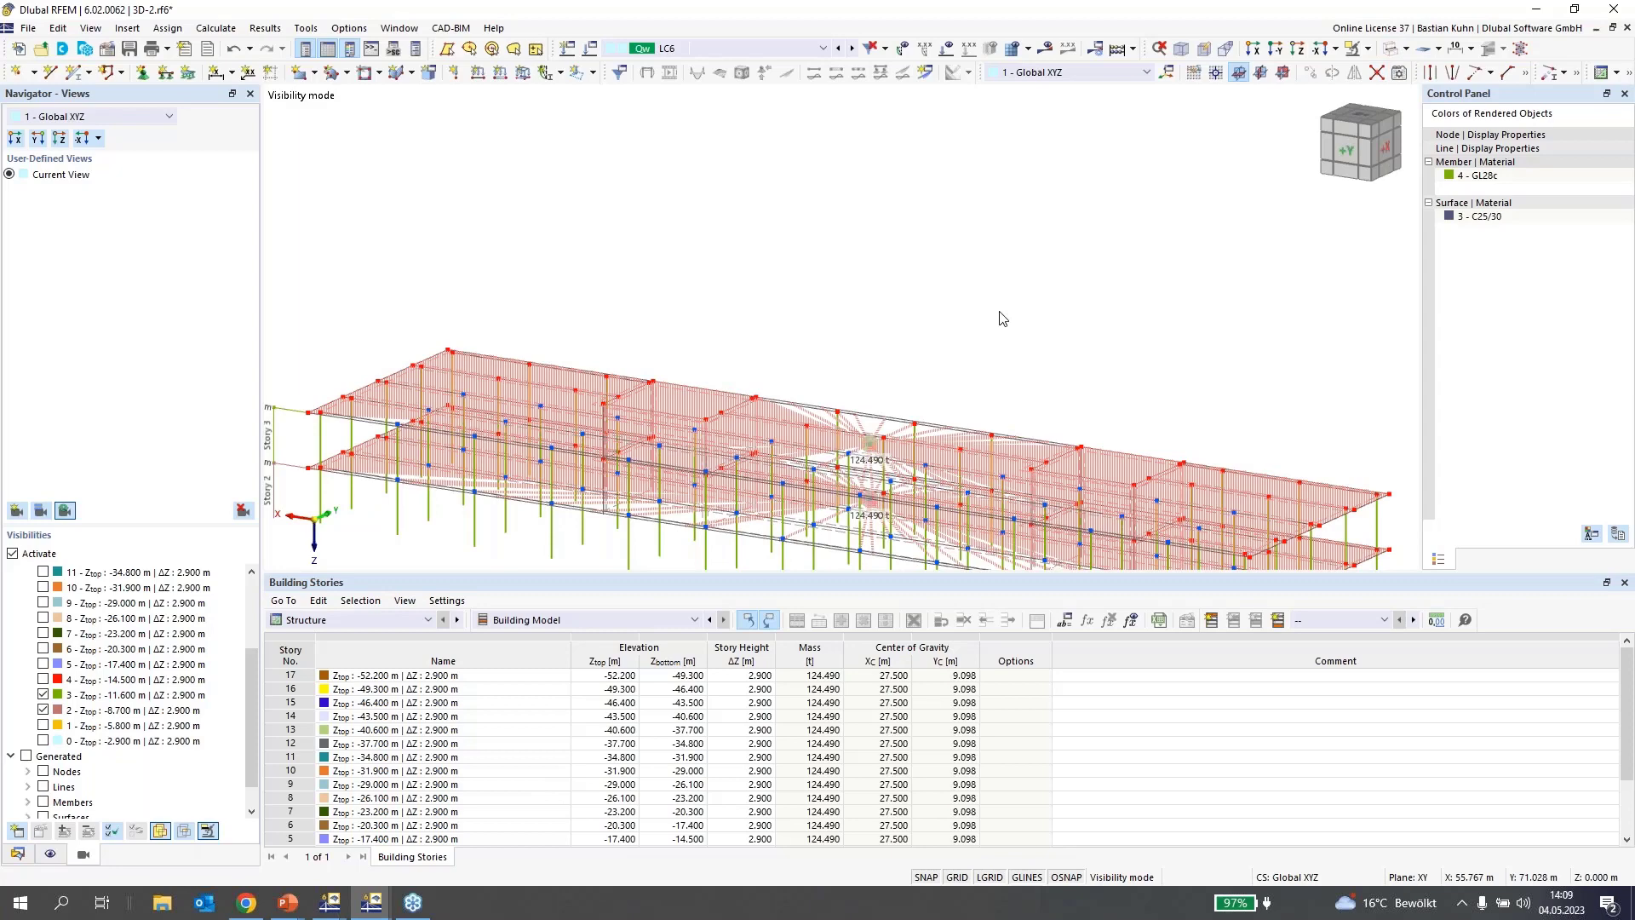
{"action": "middle_click_drag", "start_coordinate": [1000, 312], "coordinate": [1008, 166]}
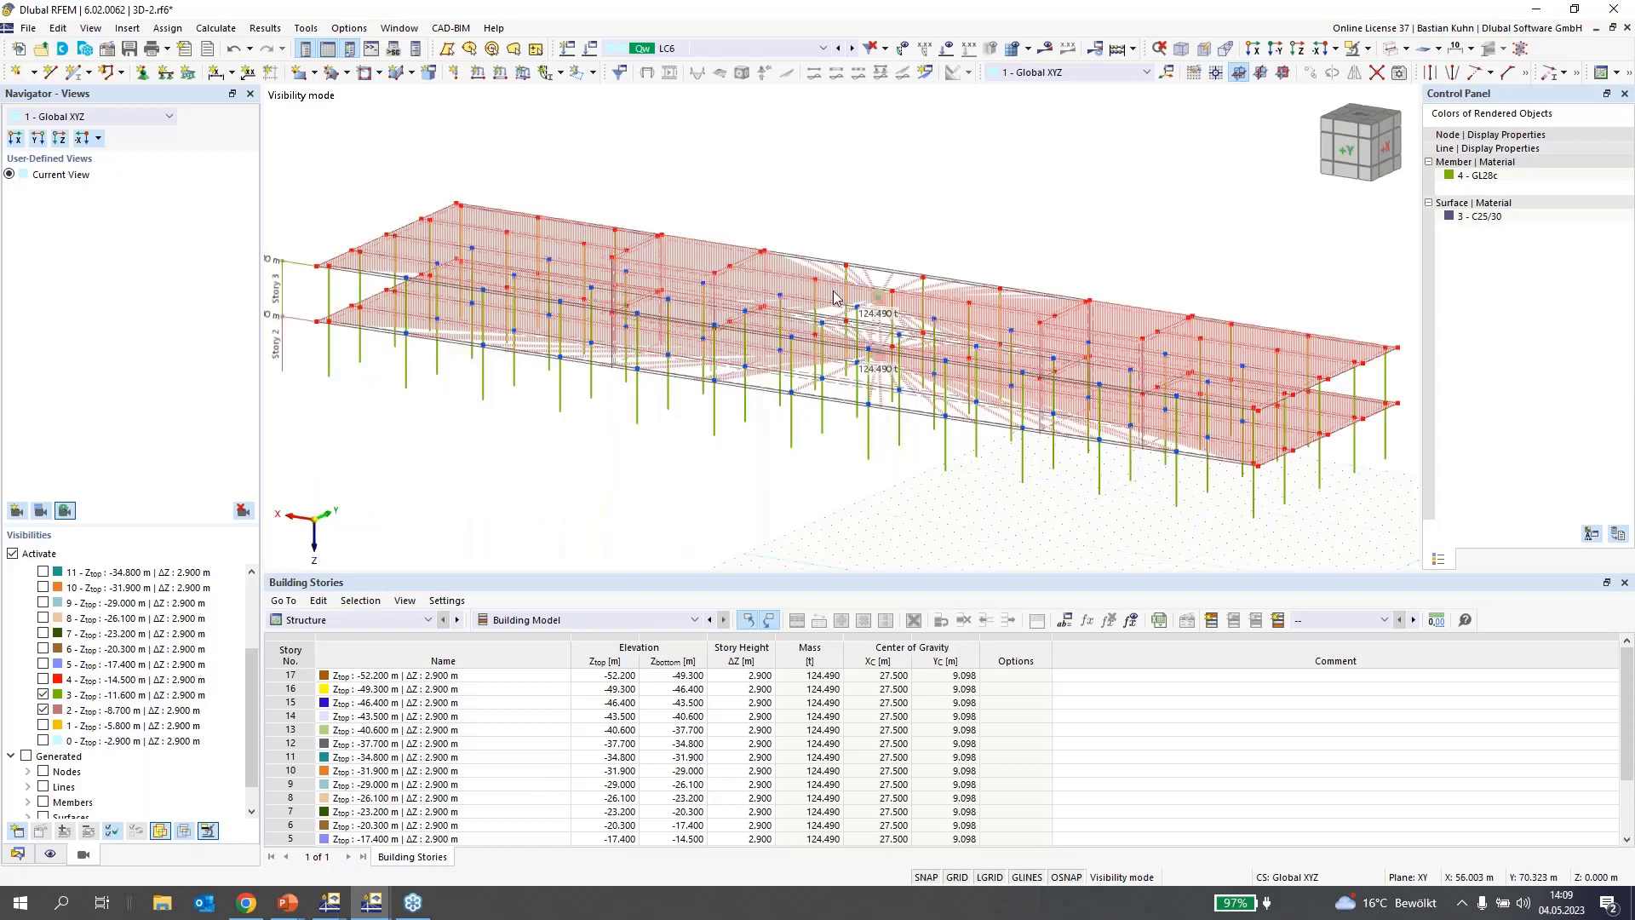
Open and close the settings of building story 3, and examine its center of gravity and rigid diaphragm links in the model
{"action": "double_click", "coordinate": [881, 298]}
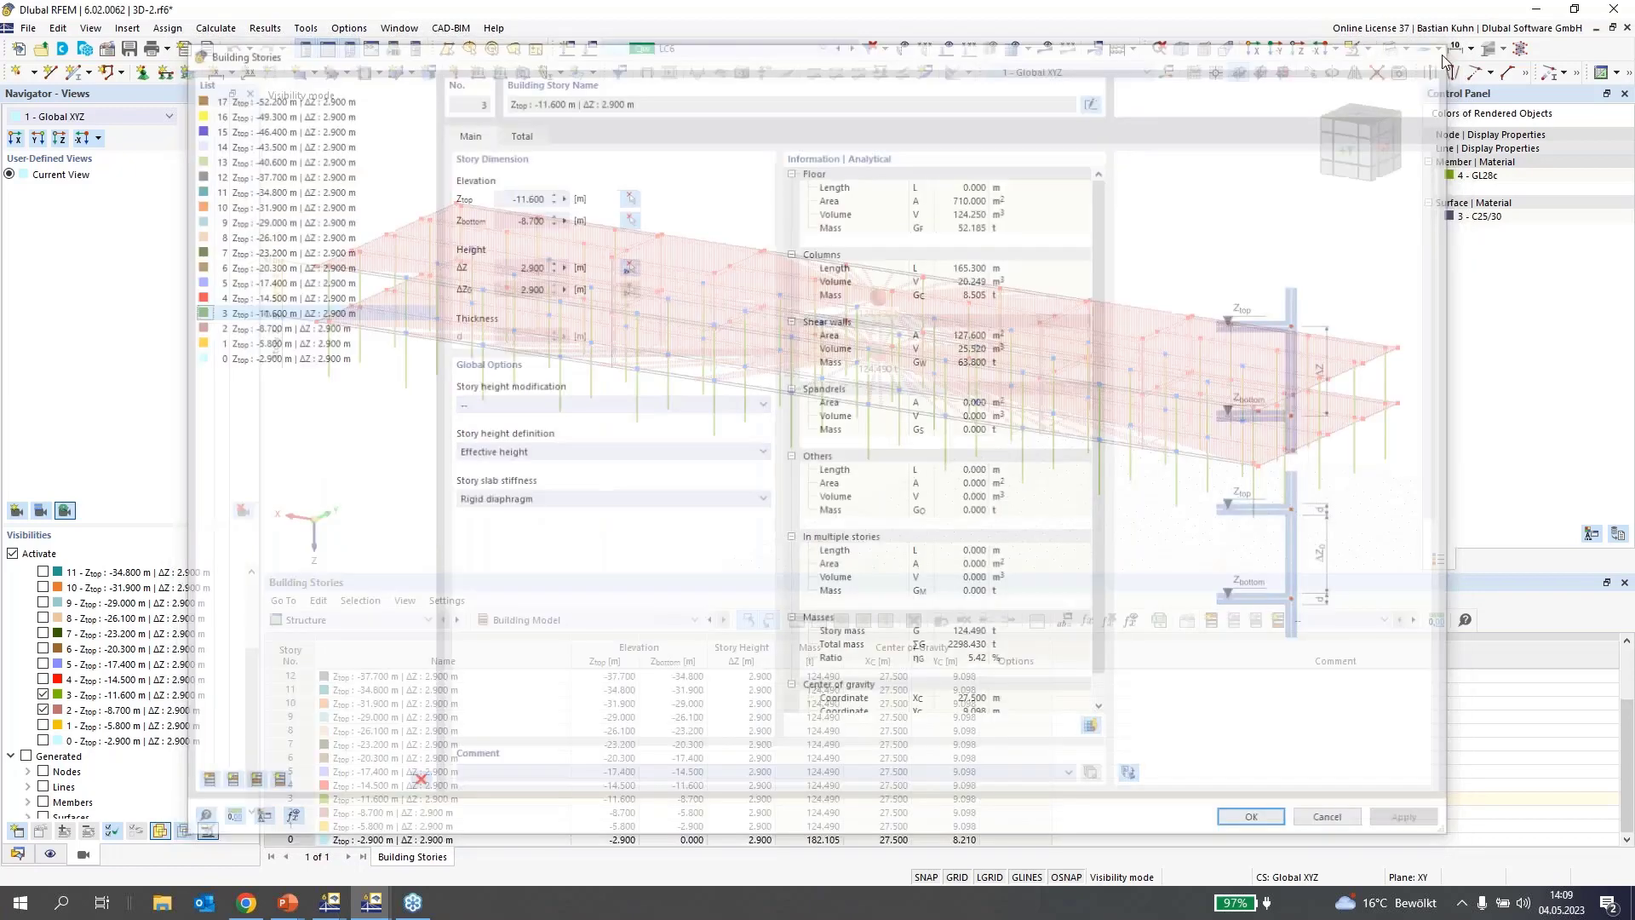
{"action": "left_click", "coordinate": [1443, 54]}
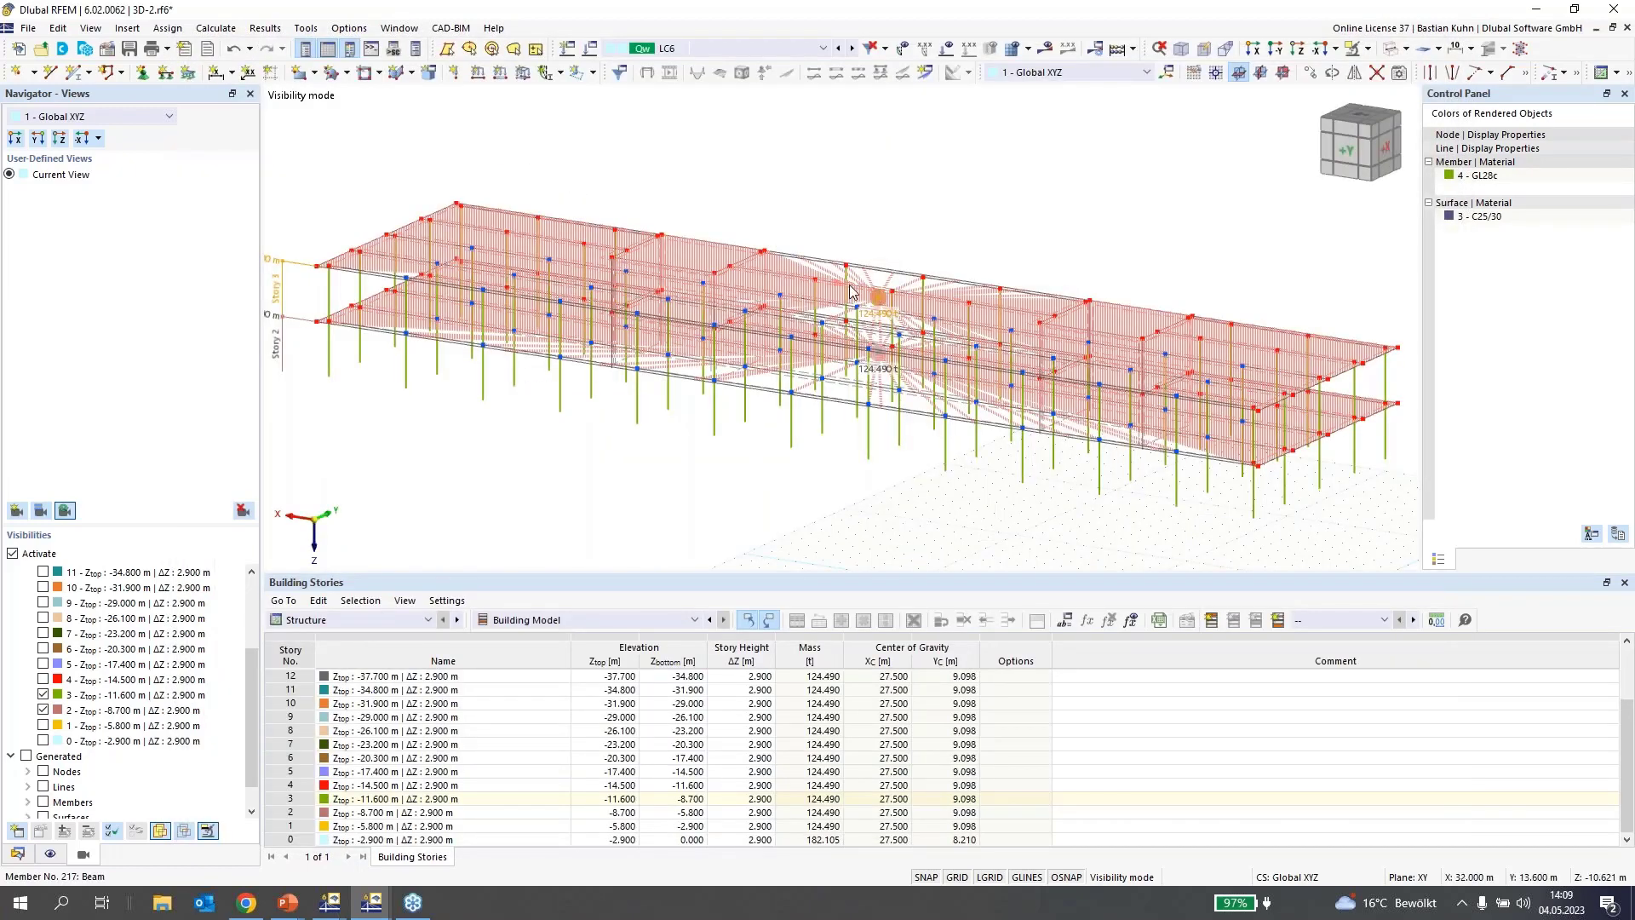
{"action": "scroll", "coordinate": [851, 292], "scroll_direction": "up", "scroll_amount": 3}
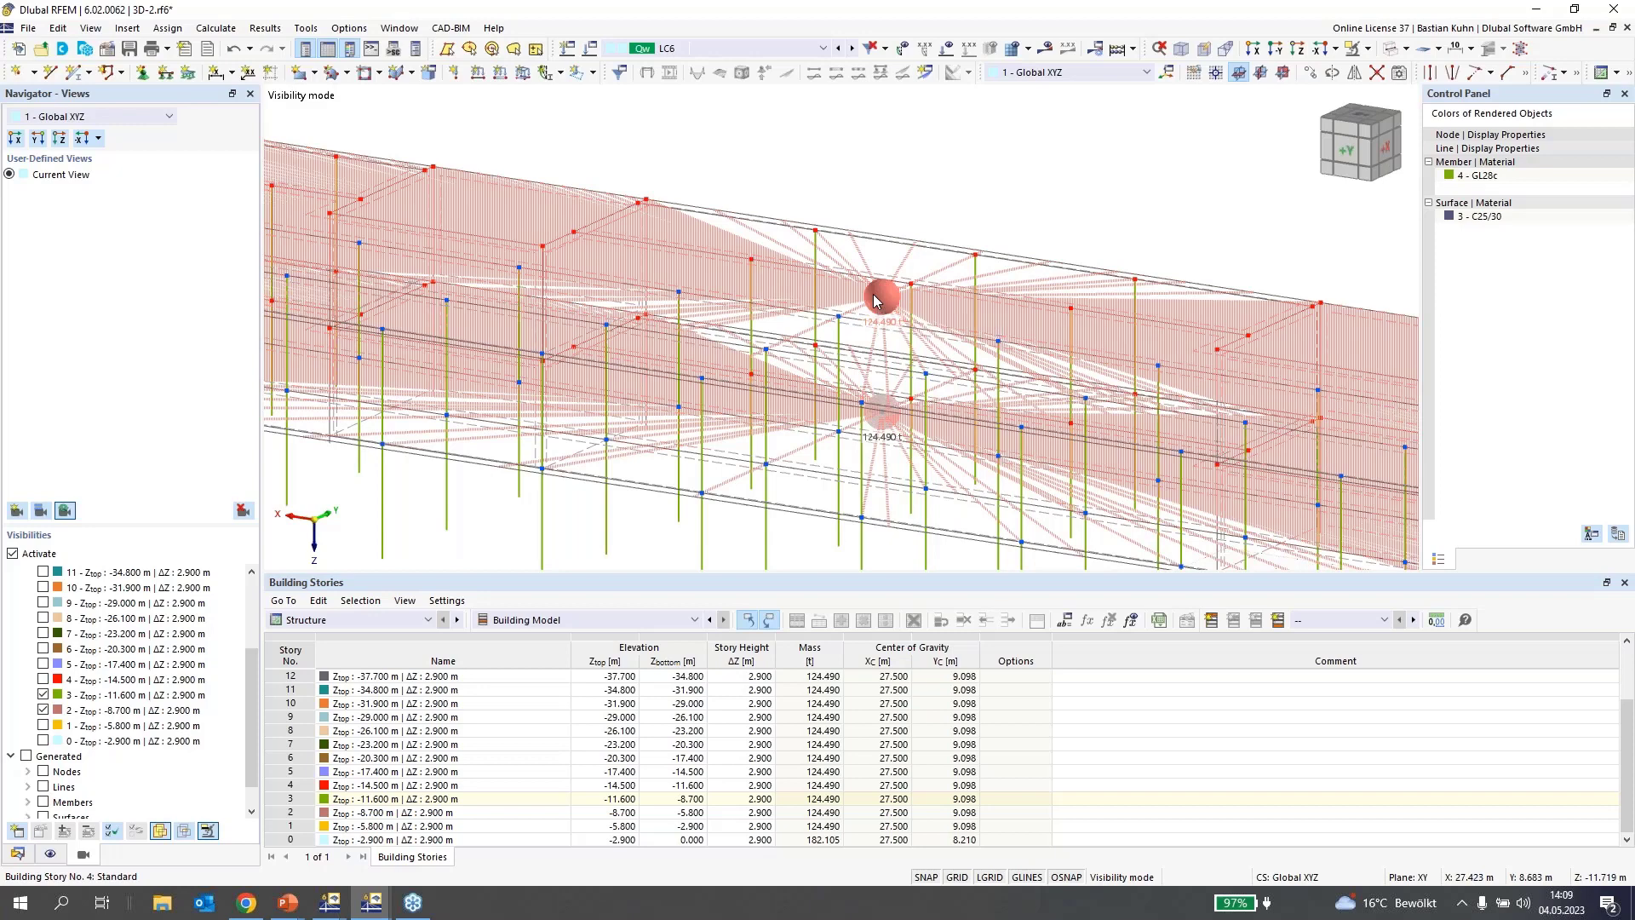
{"action": "scroll", "coordinate": [875, 298], "scroll_direction": "down", "scroll_amount": 5}
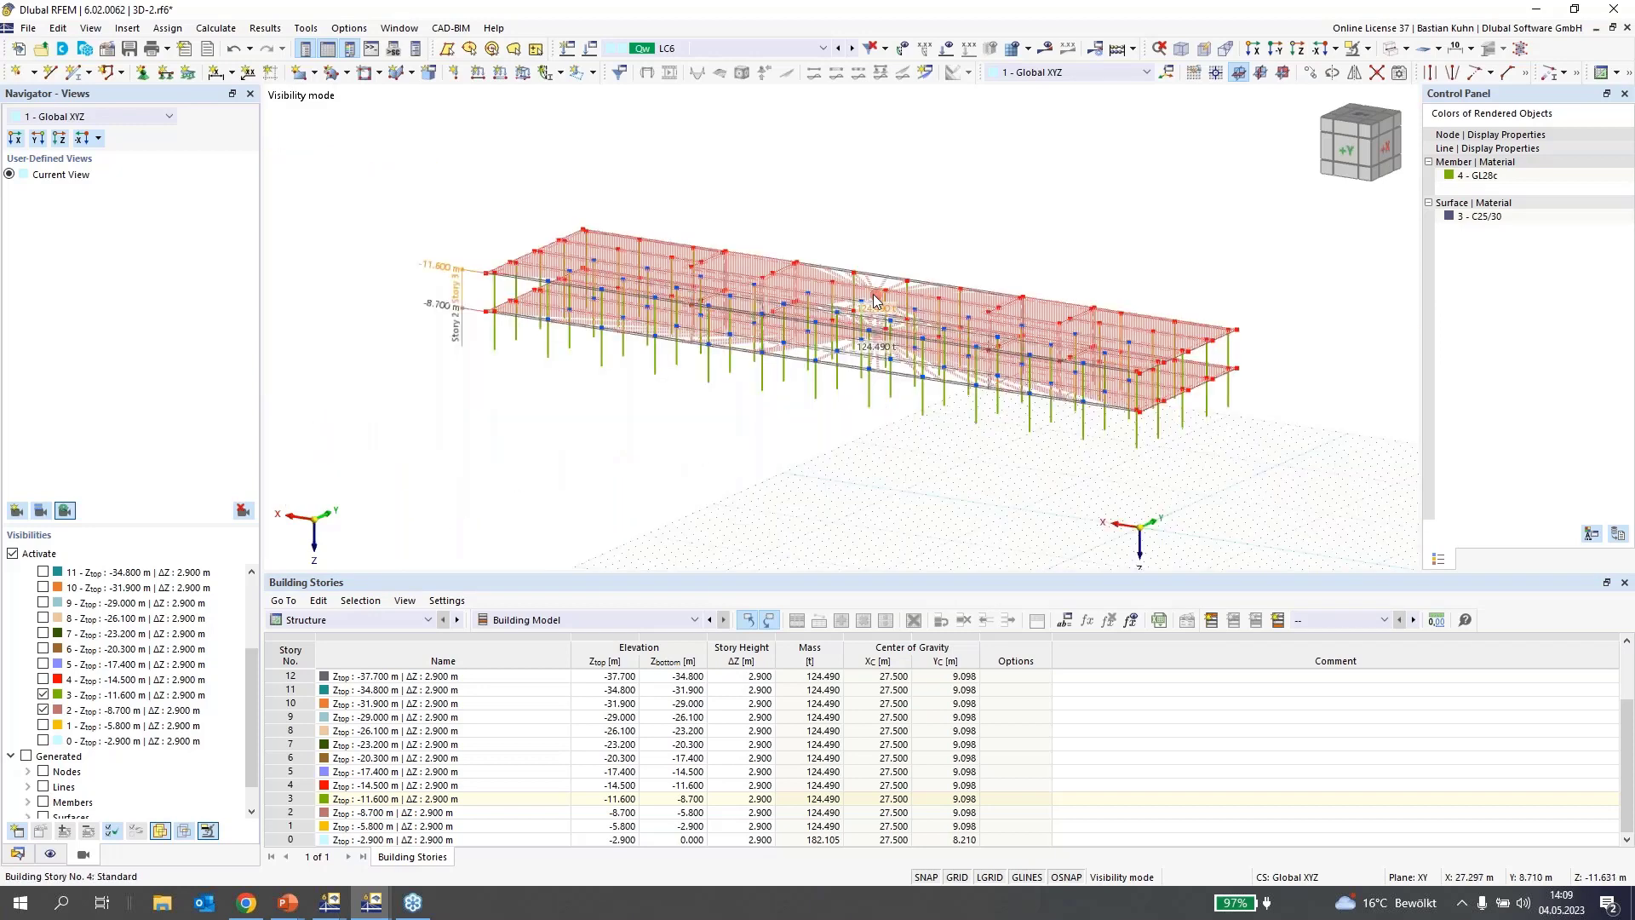
{"action": "scroll", "coordinate": [875, 298], "scroll_direction": "up", "scroll_amount": 5}
{"action": "left_click", "coordinate": [875, 298]}
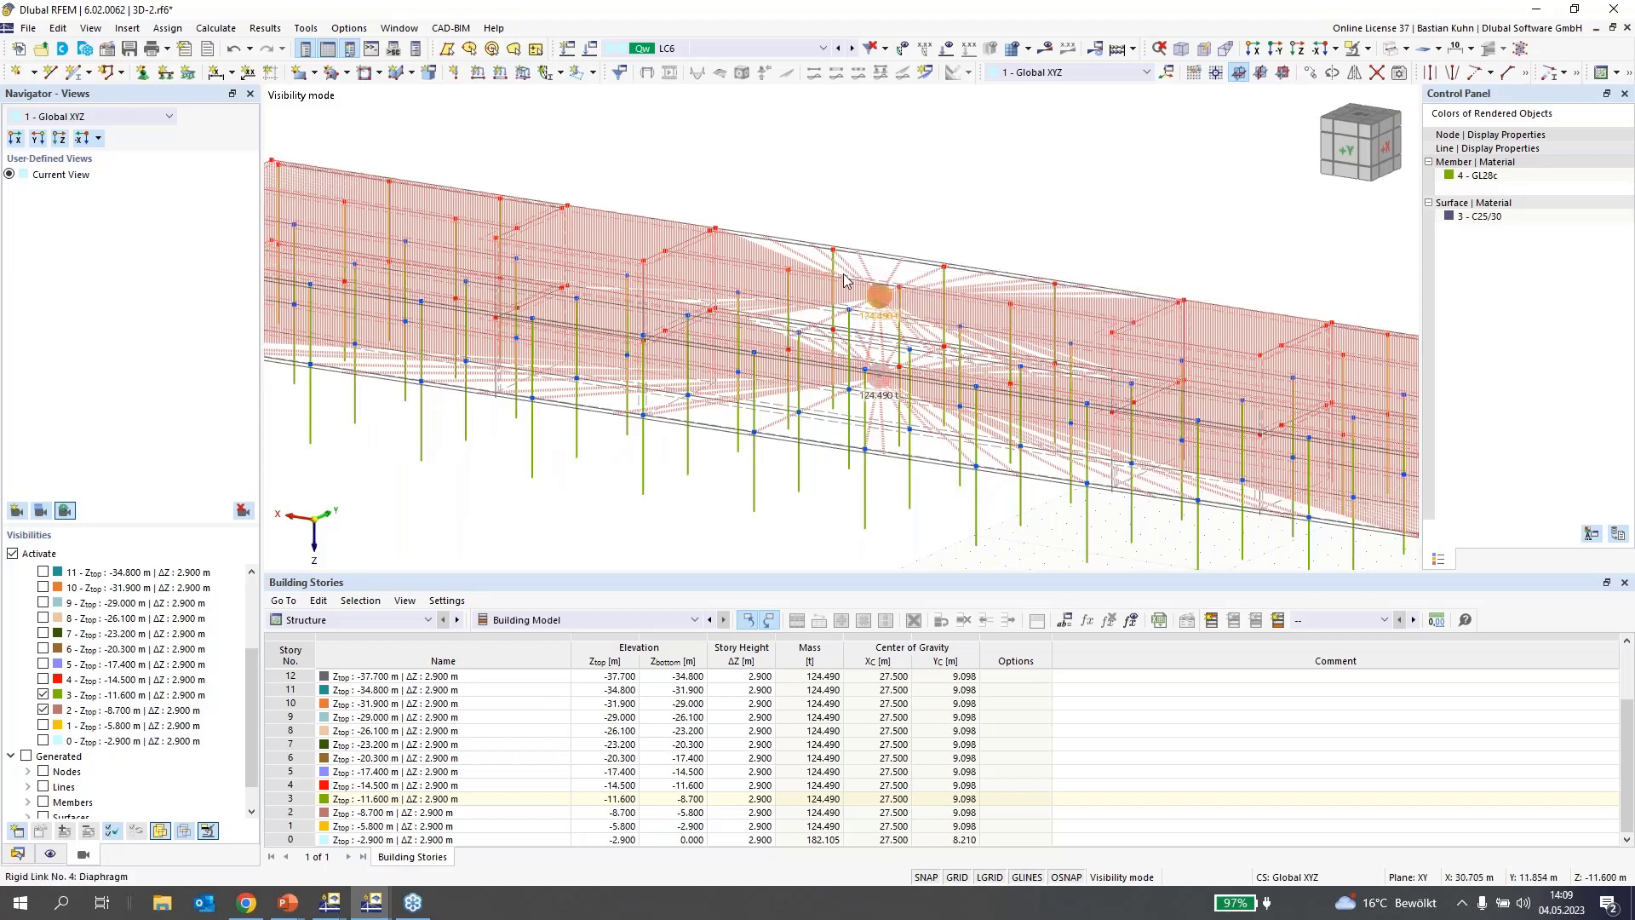
{"action": "scroll", "coordinate": [886, 296], "scroll_direction": "down", "scroll_amount": 3}
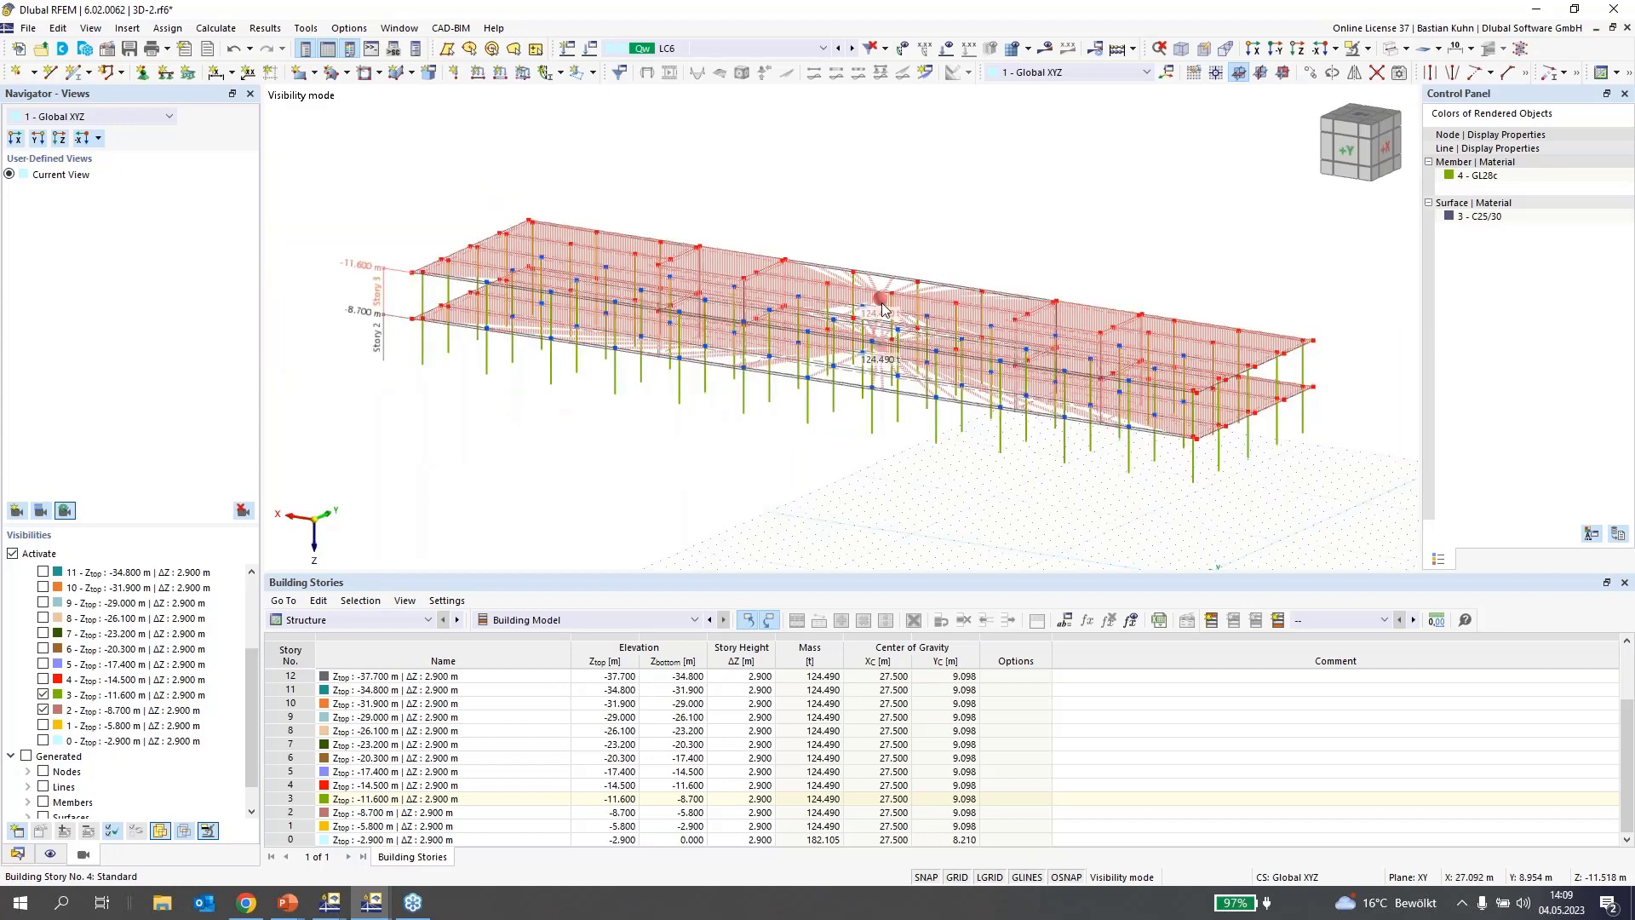
Reopen the building stories, choose Rigid diaphragm as the story slab stiffness and accept the settings
{"action": "left_click", "coordinate": [17, 853]}
{"action": "left_click", "coordinate": [108, 741]}
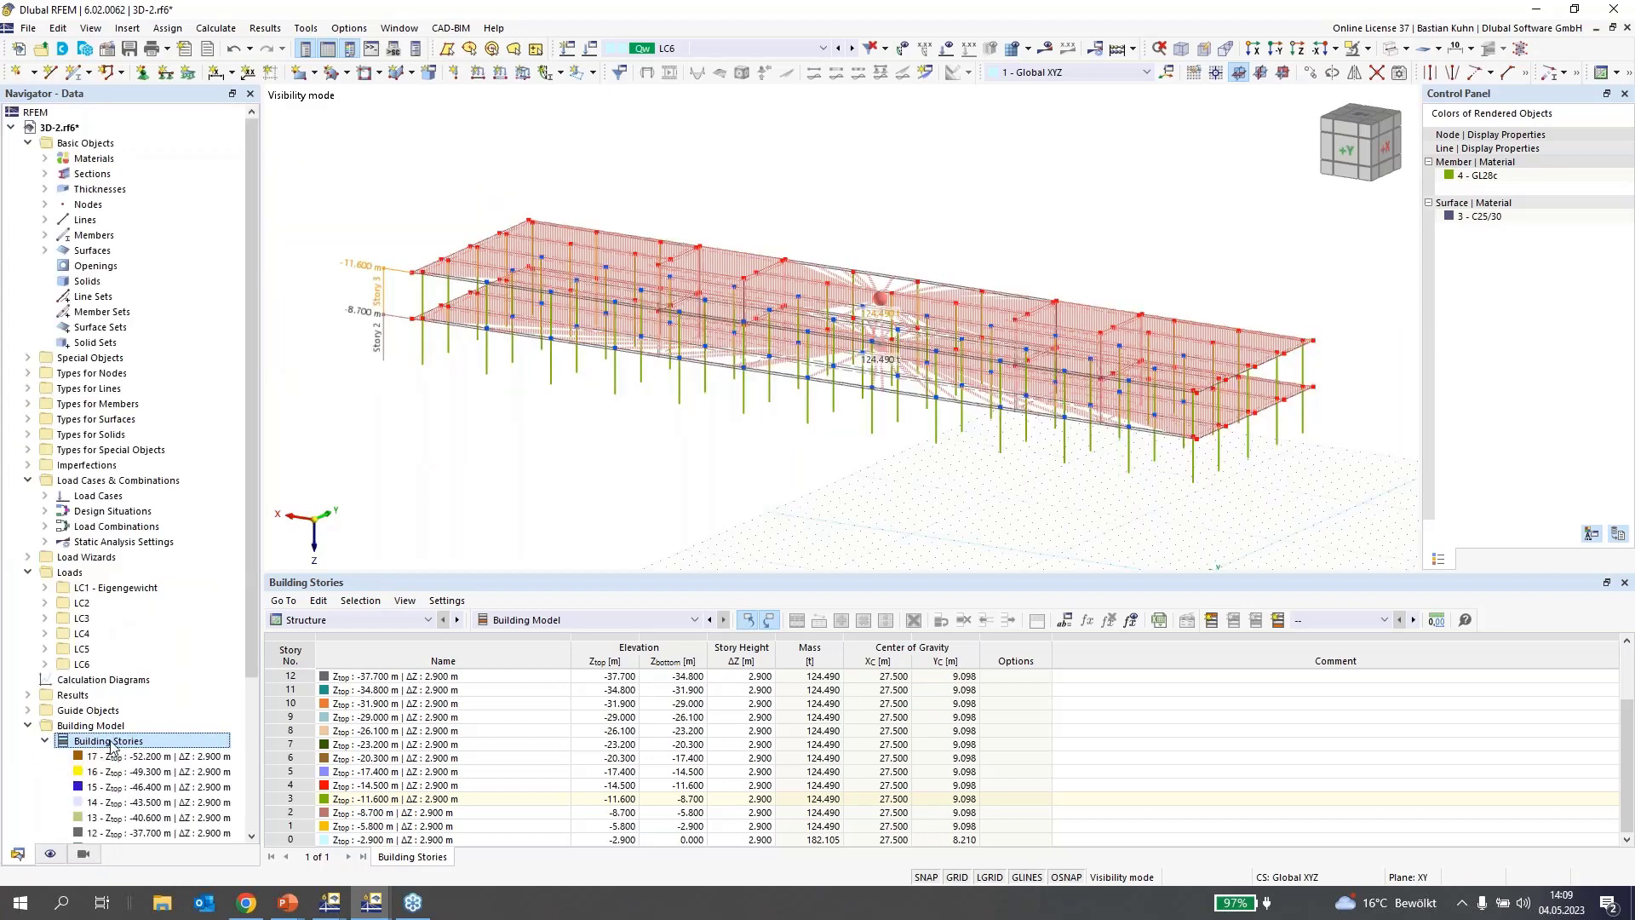
{"action": "right_click", "coordinate": [108, 741]}
{"action": "left_click", "coordinate": [174, 572]}
{"action": "left_click", "coordinate": [504, 500]}
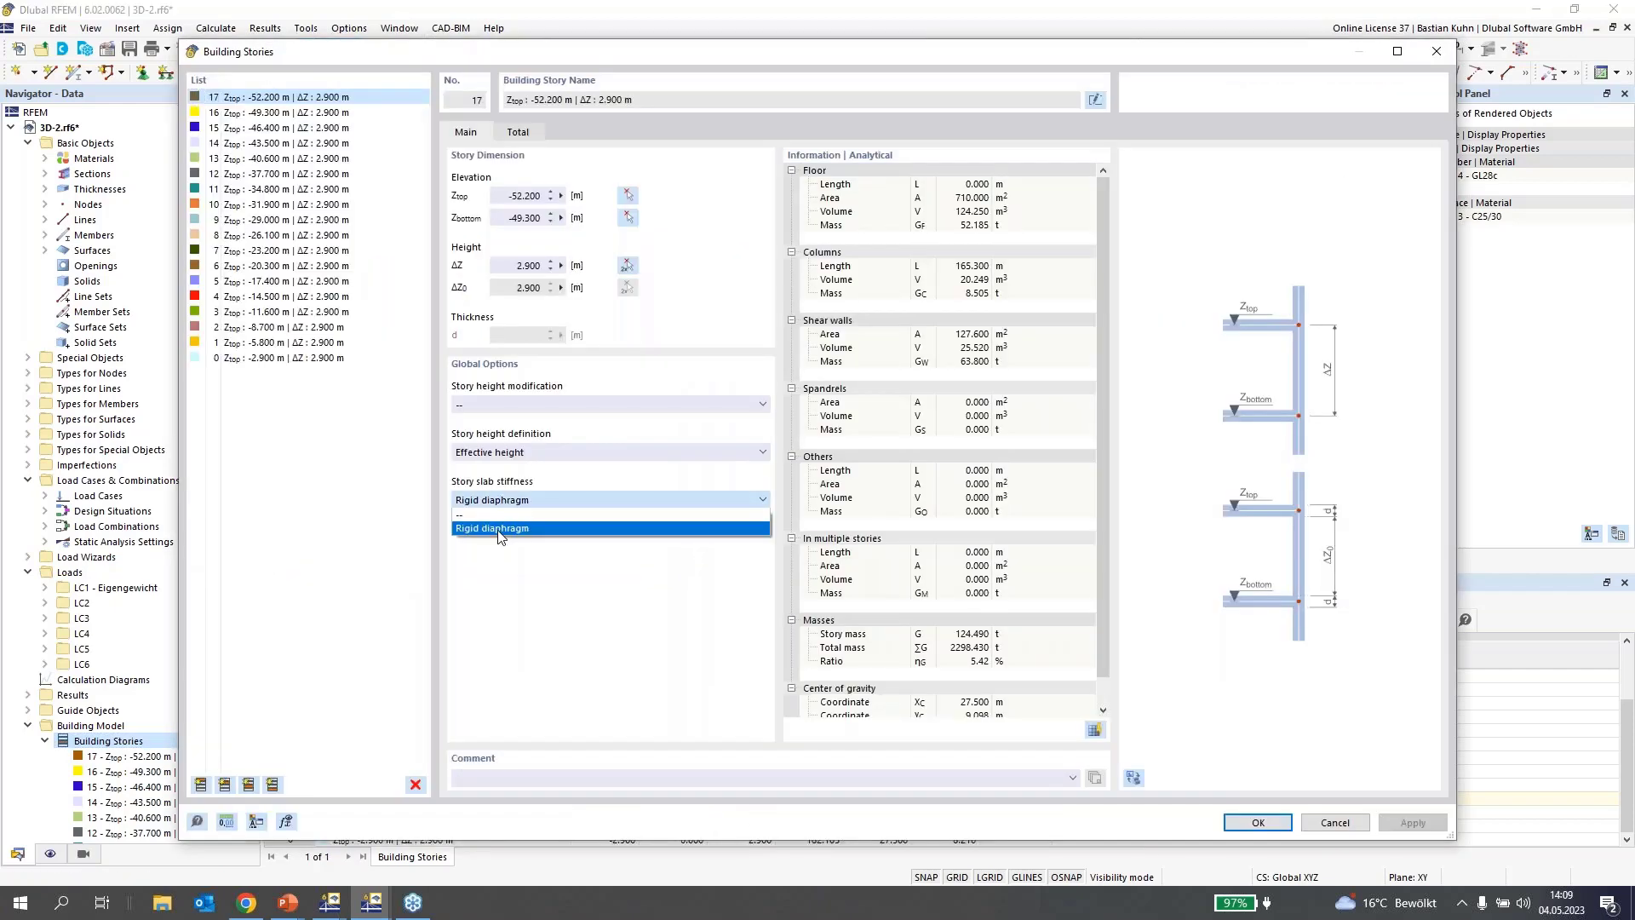
{"action": "left_click", "coordinate": [501, 530]}
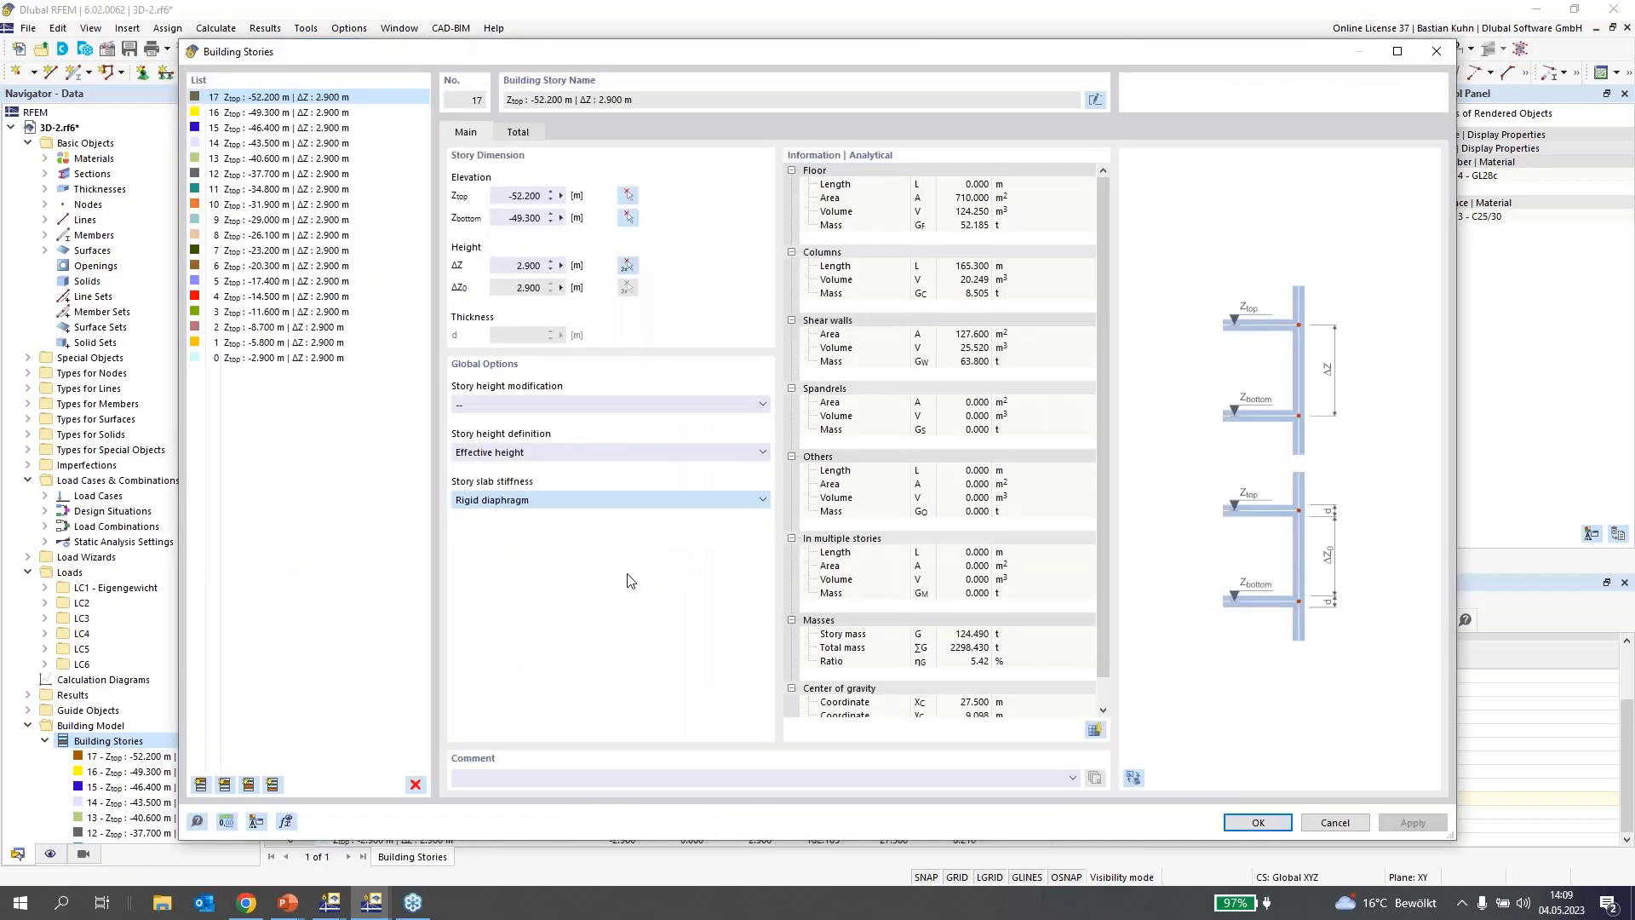
{"action": "left_click", "coordinate": [1259, 819]}
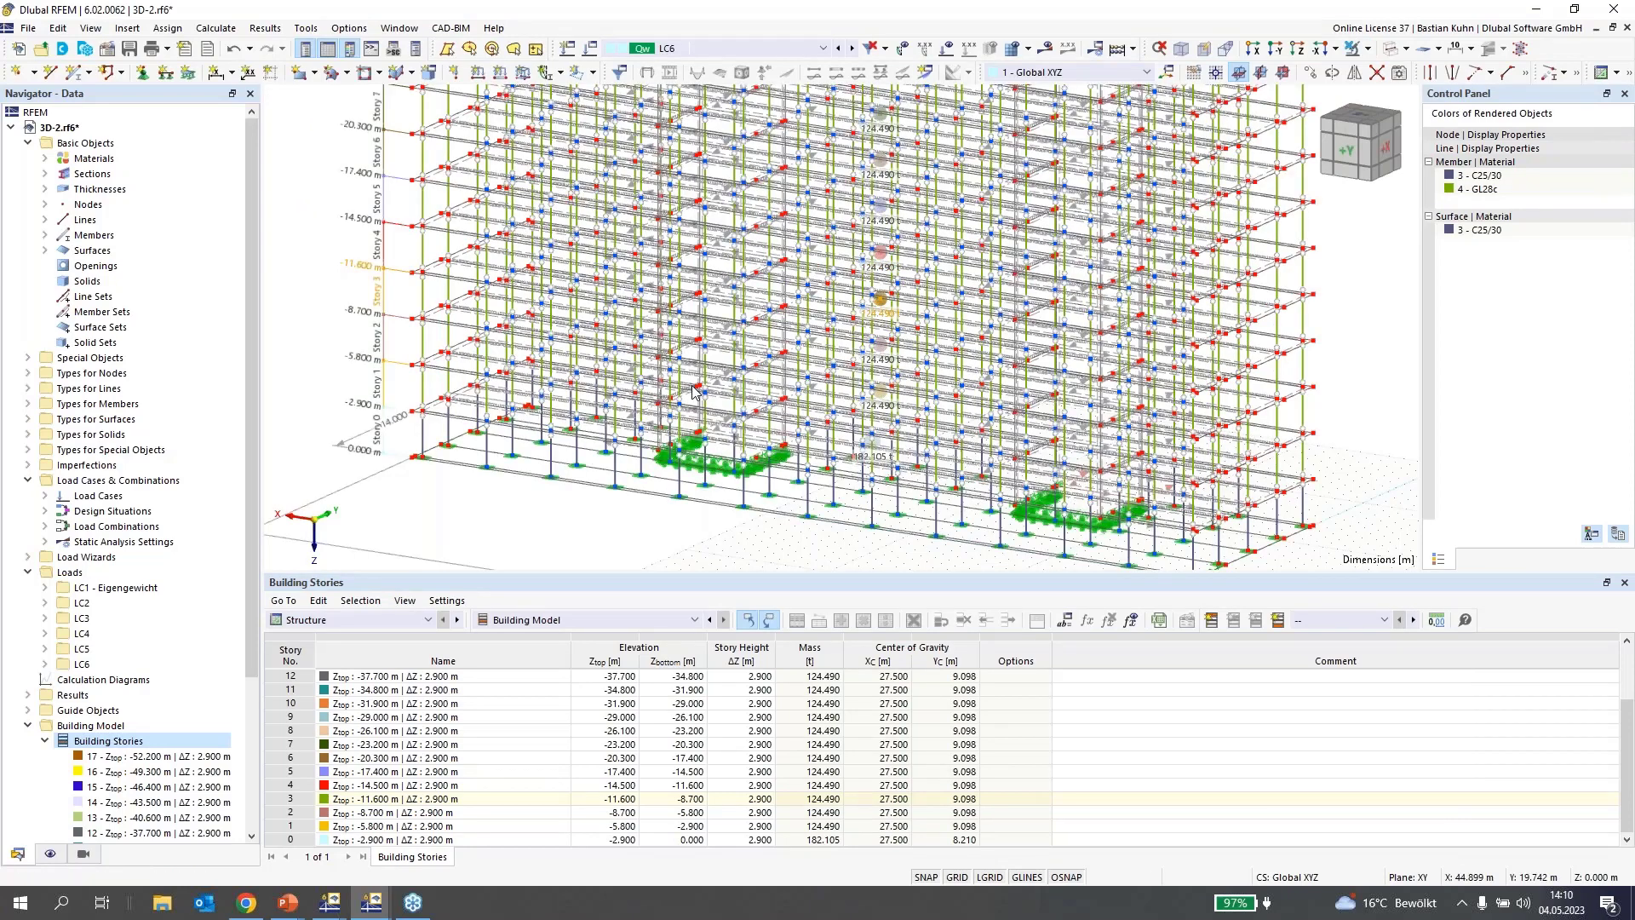
Examine the full wireframe model from the base to the top story, including the centers of gravity and mass labels
{"action": "scroll", "coordinate": [694, 392], "scroll_direction": "down", "scroll_amount": 3}
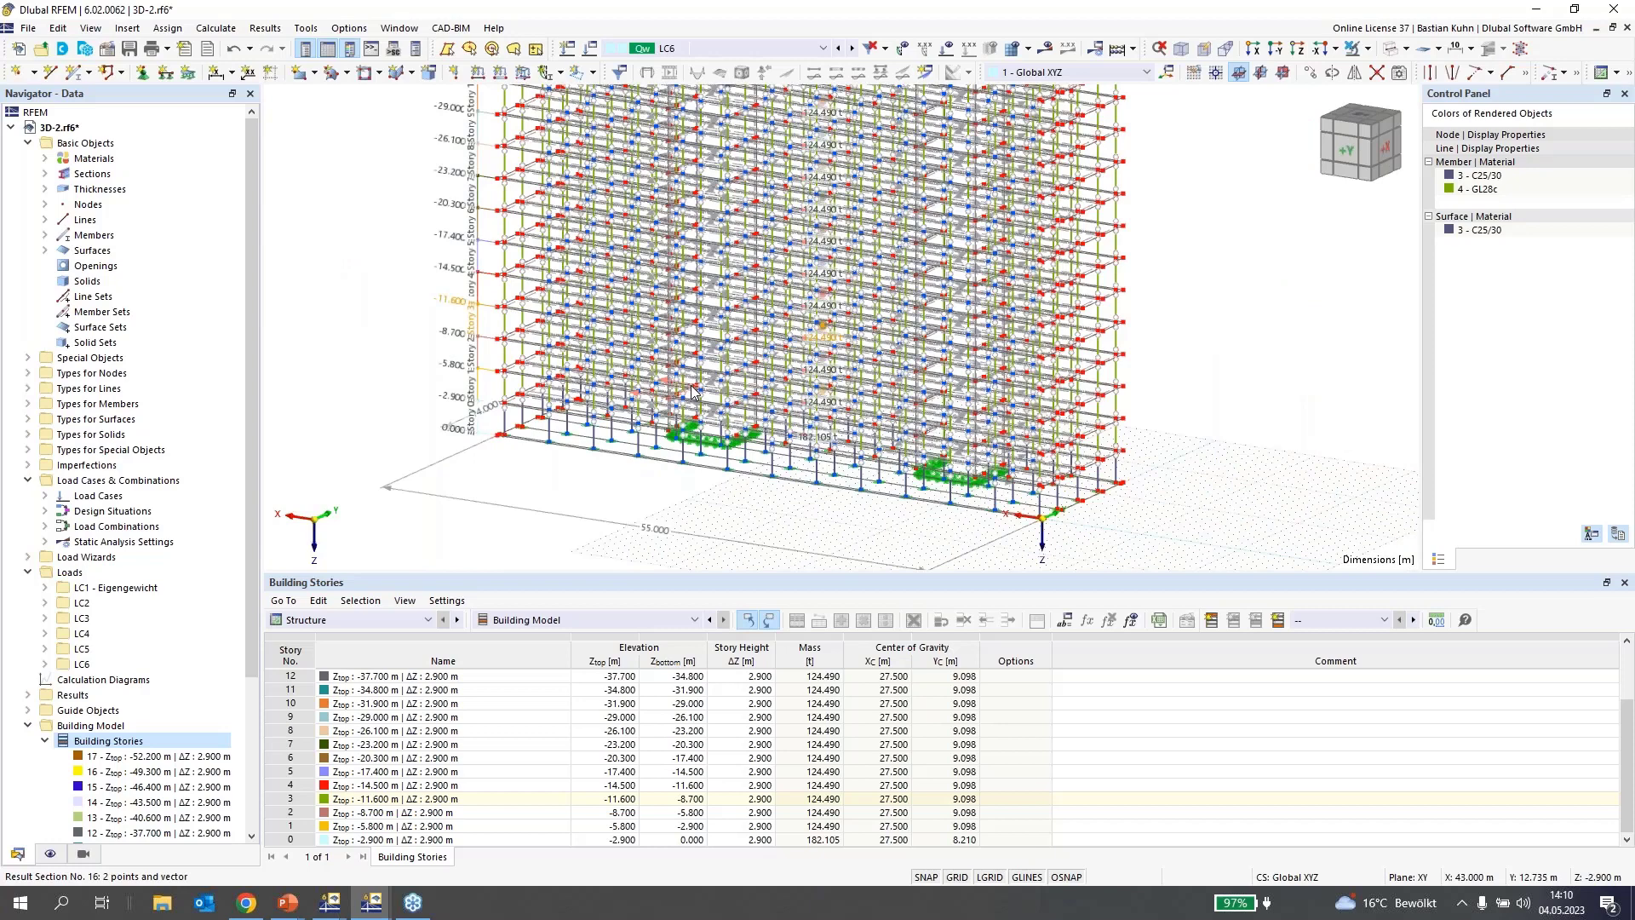
{"action": "scroll", "coordinate": [864, 498], "scroll_direction": "down", "scroll_amount": 1}
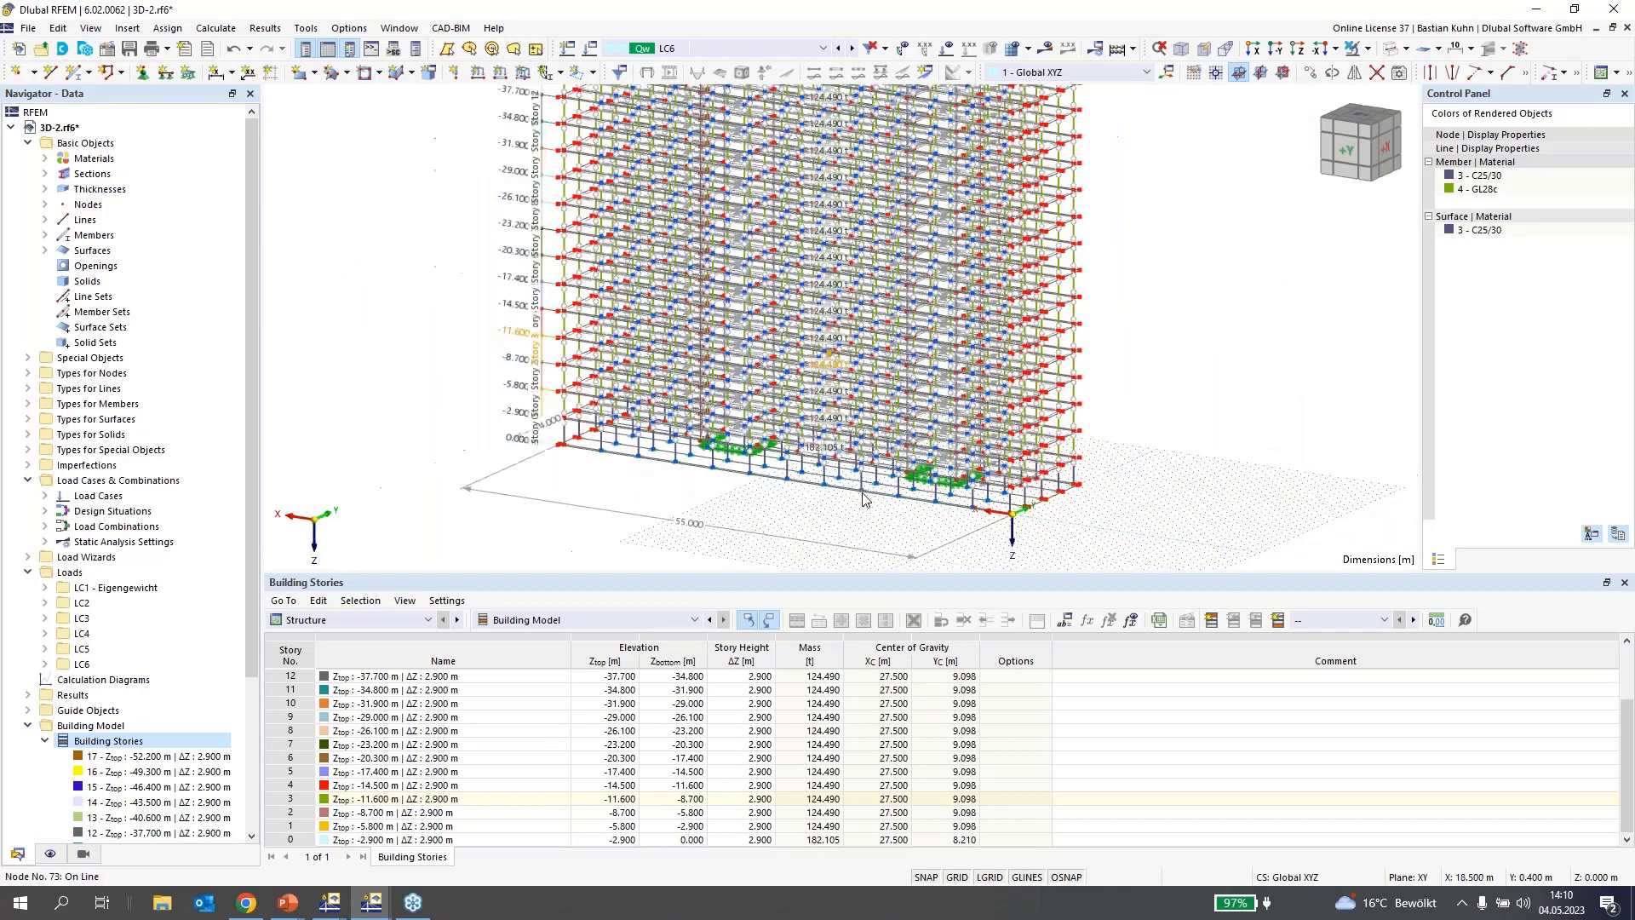
{"action": "scroll", "coordinate": [861, 232], "scroll_direction": "up", "scroll_amount": 3}
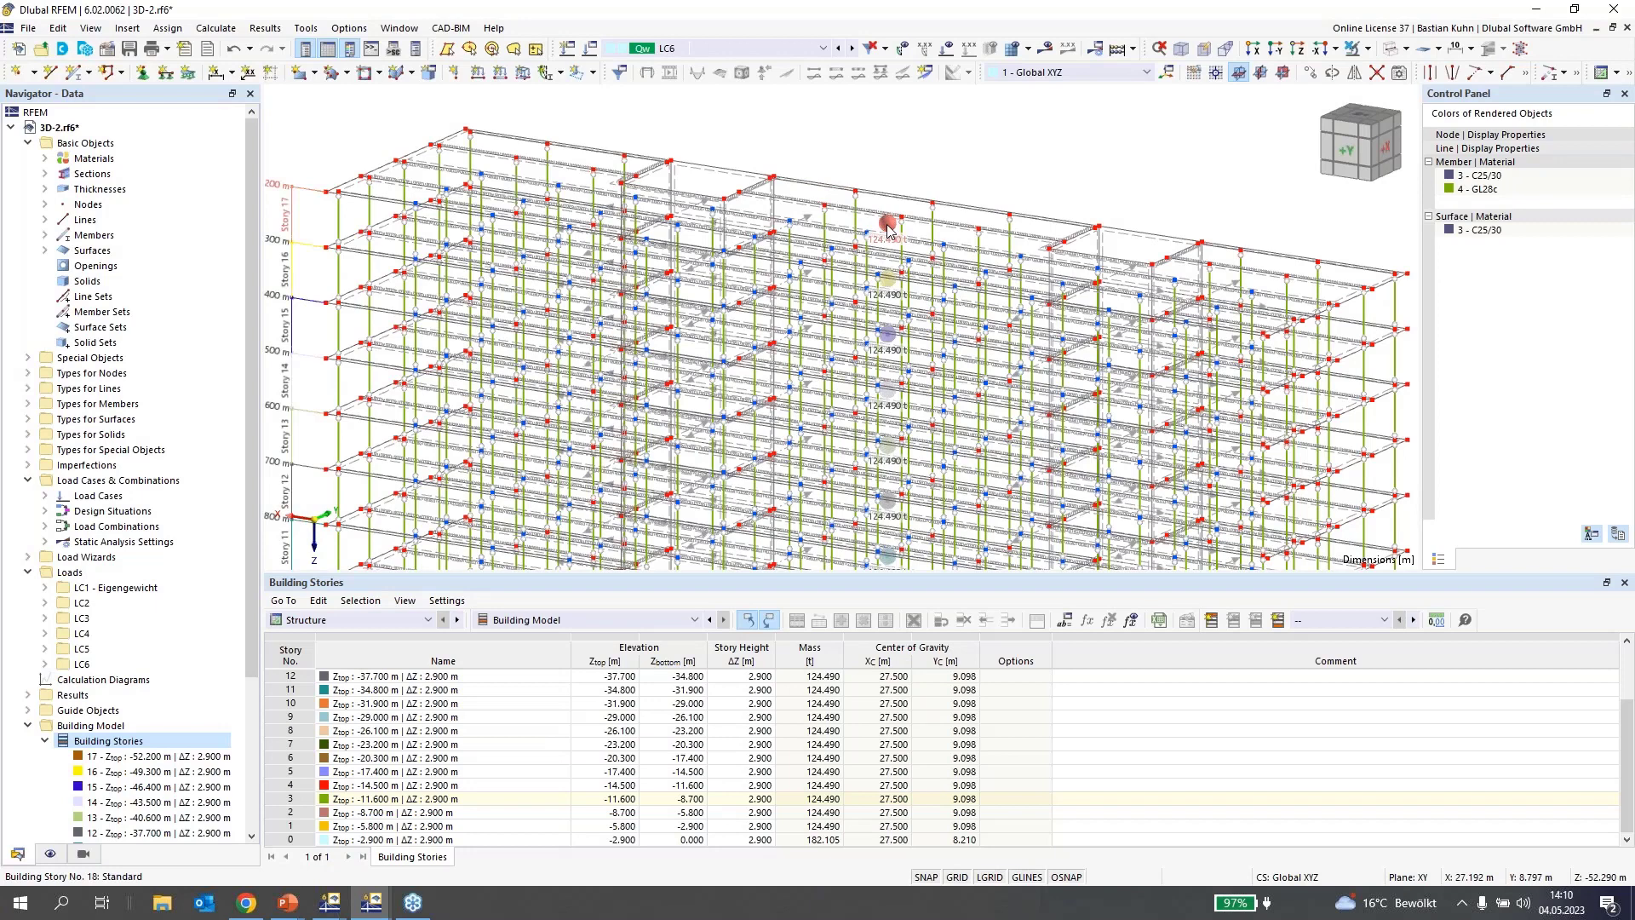
{"action": "scroll", "coordinate": [894, 247], "scroll_direction": "down", "scroll_amount": 1}
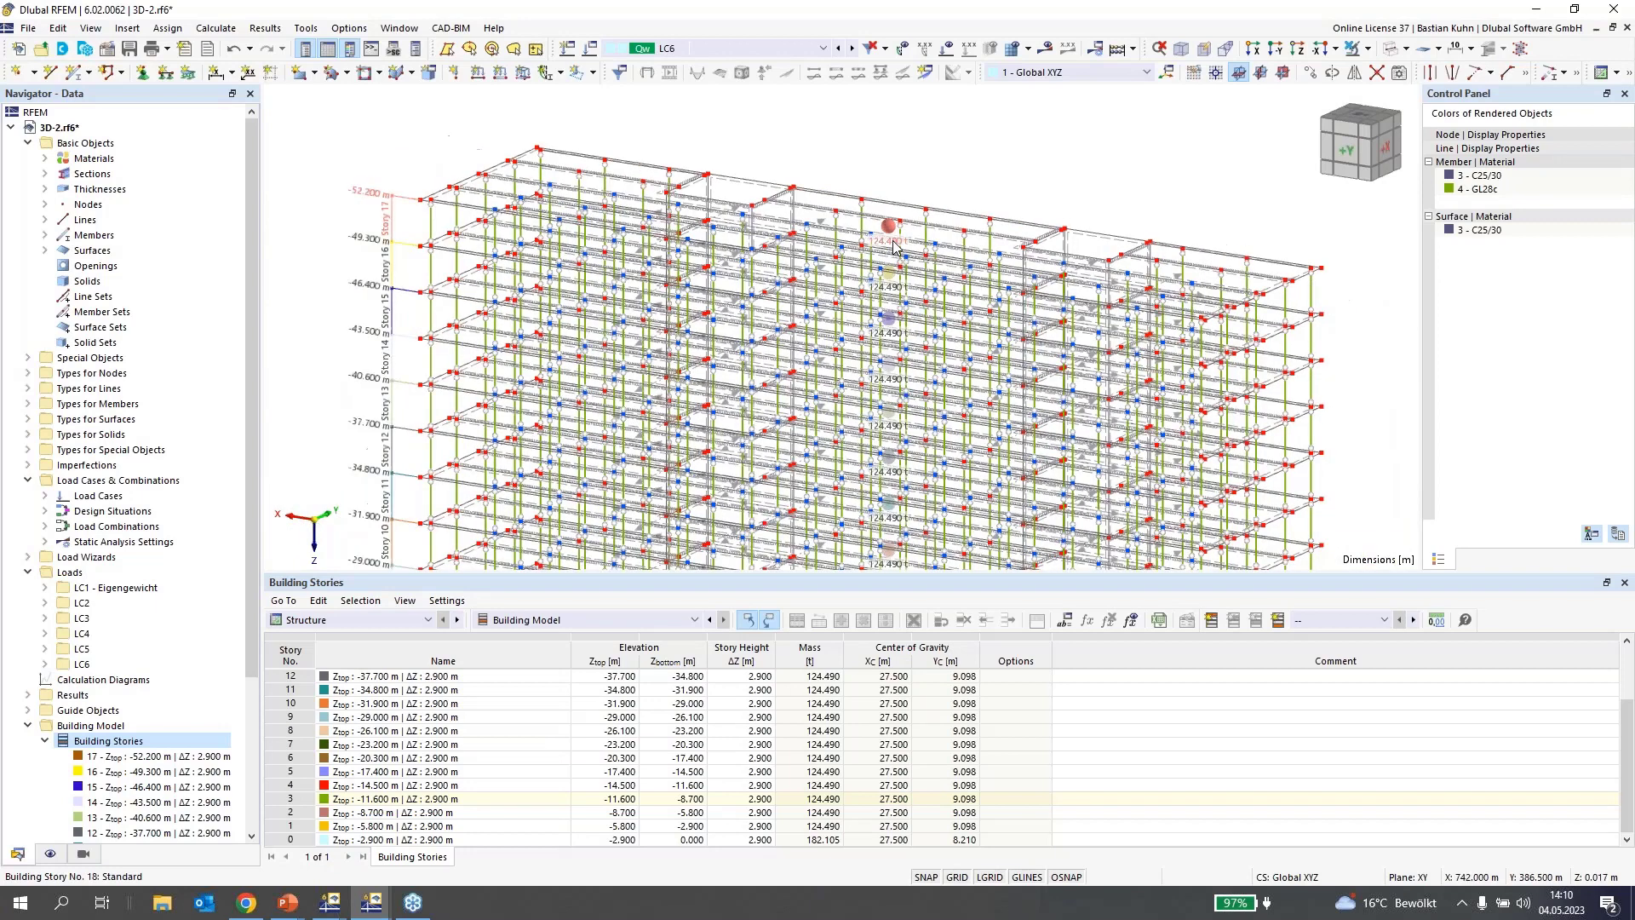
{"action": "scroll", "coordinate": [894, 247], "scroll_direction": "down", "scroll_amount": 1}
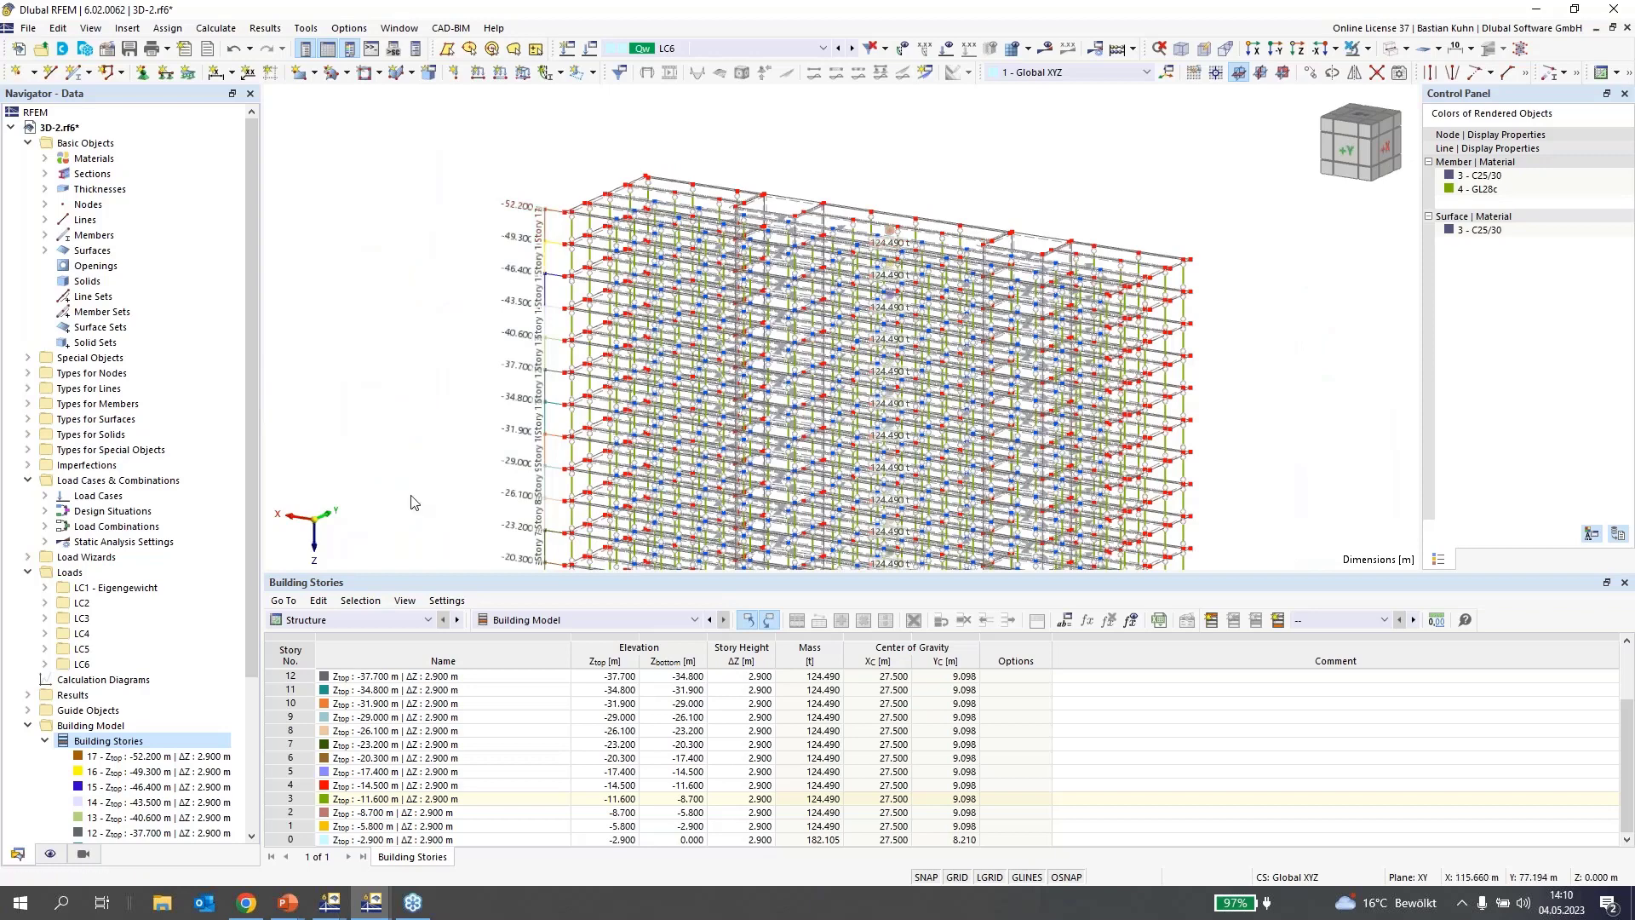
{"action": "middle_click_drag", "start_coordinate": [411, 502], "coordinate": [411, 429]}
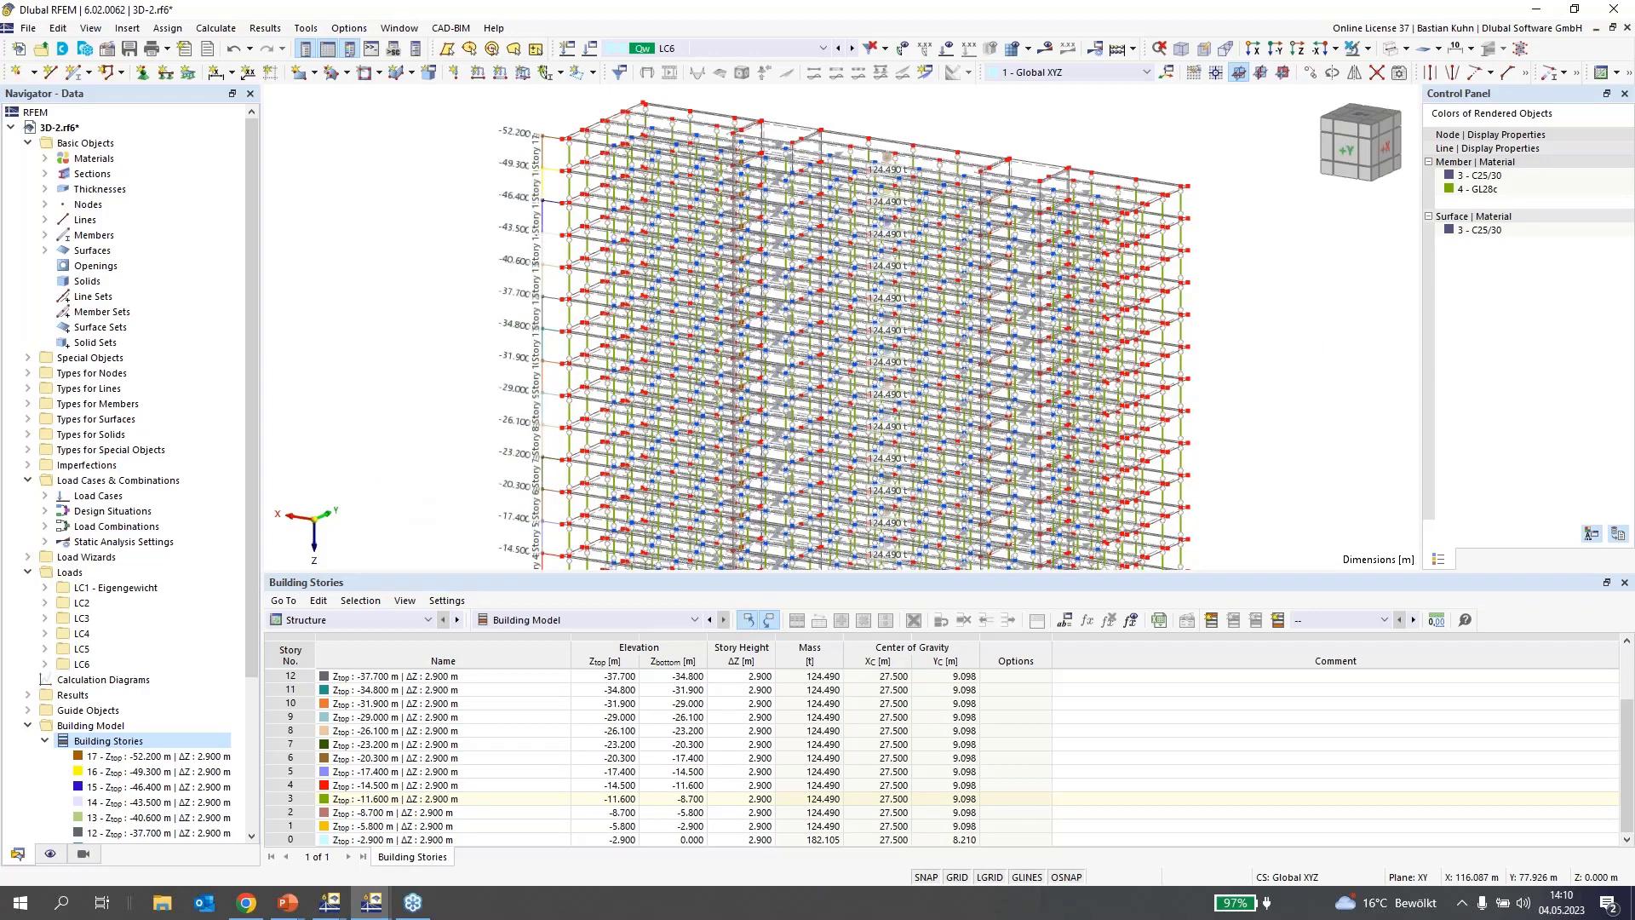
{"action": "scroll", "coordinate": [410, 426], "scroll_direction": "down", "scroll_amount": 2}
Hide the elevation values in the dimension display of the building stories, keeping the story numbering shown
{"action": "left_click", "coordinate": [50, 853]}
{"action": "scroll", "coordinate": [99, 576], "scroll_direction": "down", "scroll_amount": 13}
{"action": "left_click", "coordinate": [11, 404]}
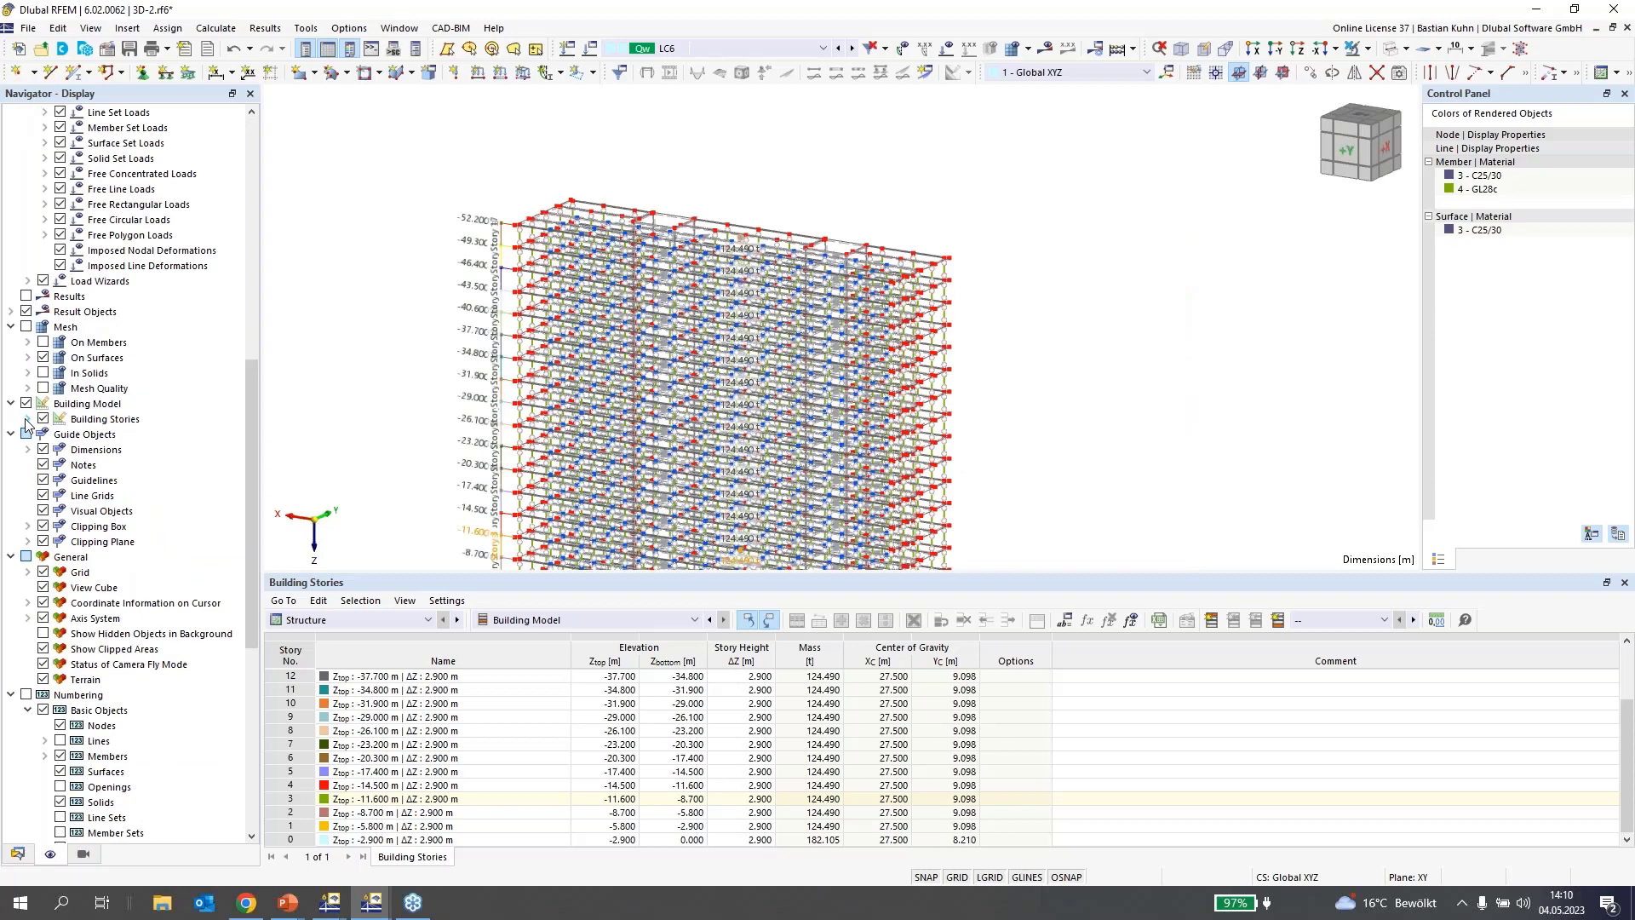
{"action": "left_click", "coordinate": [27, 419]}
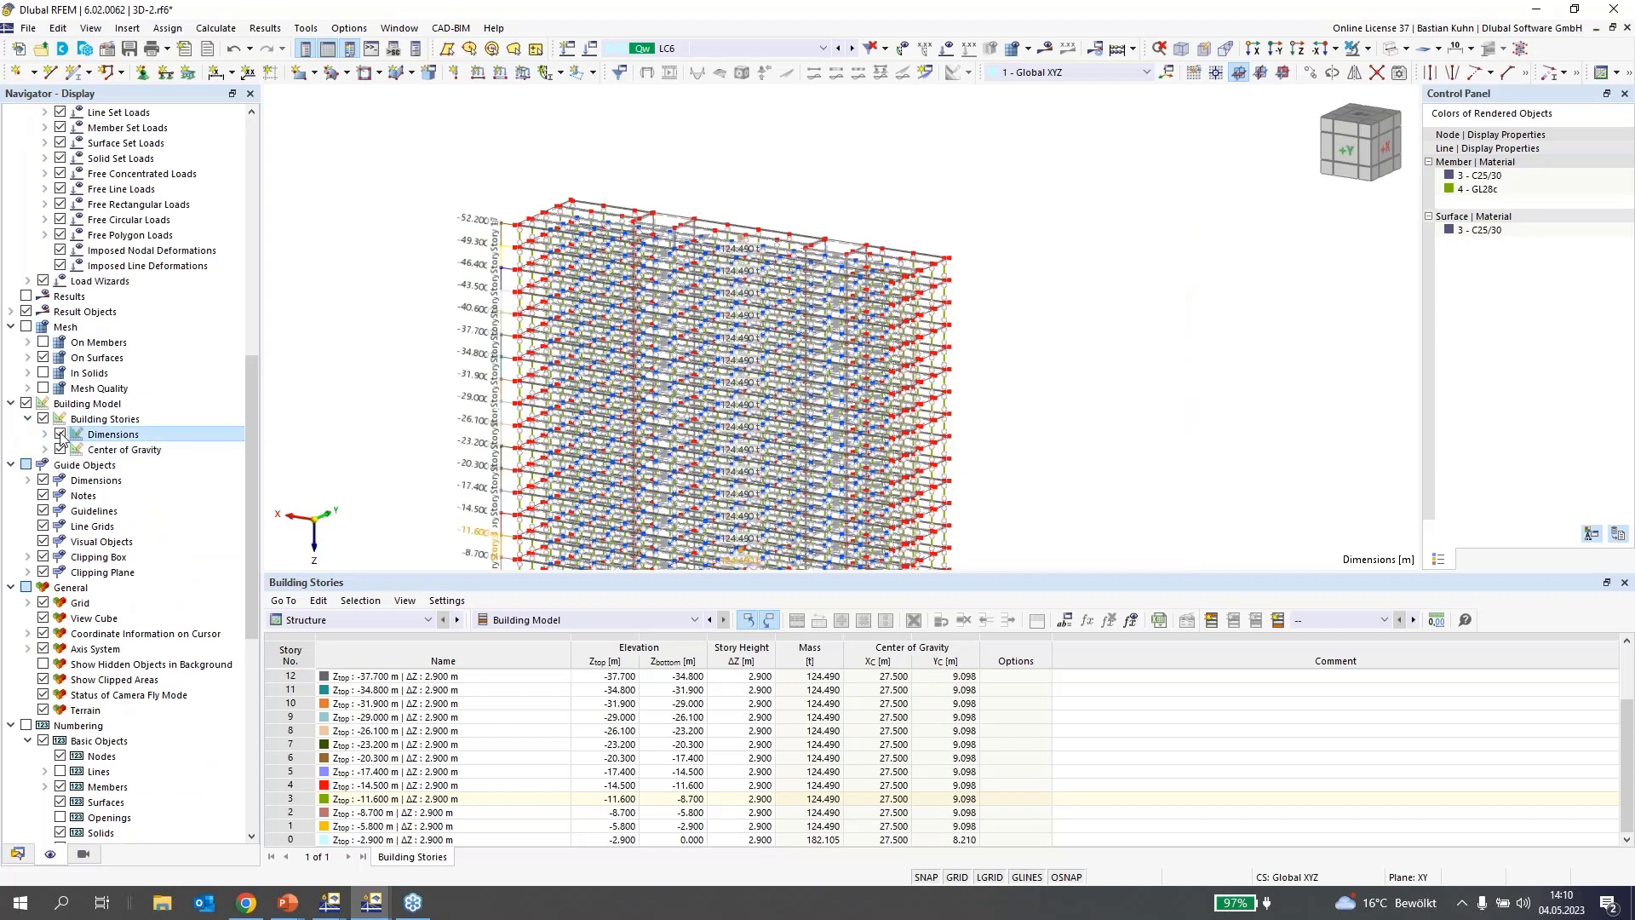
{"action": "left_click", "coordinate": [61, 435]}
{"action": "left_click", "coordinate": [60, 435]}
{"action": "left_click", "coordinate": [44, 435]}
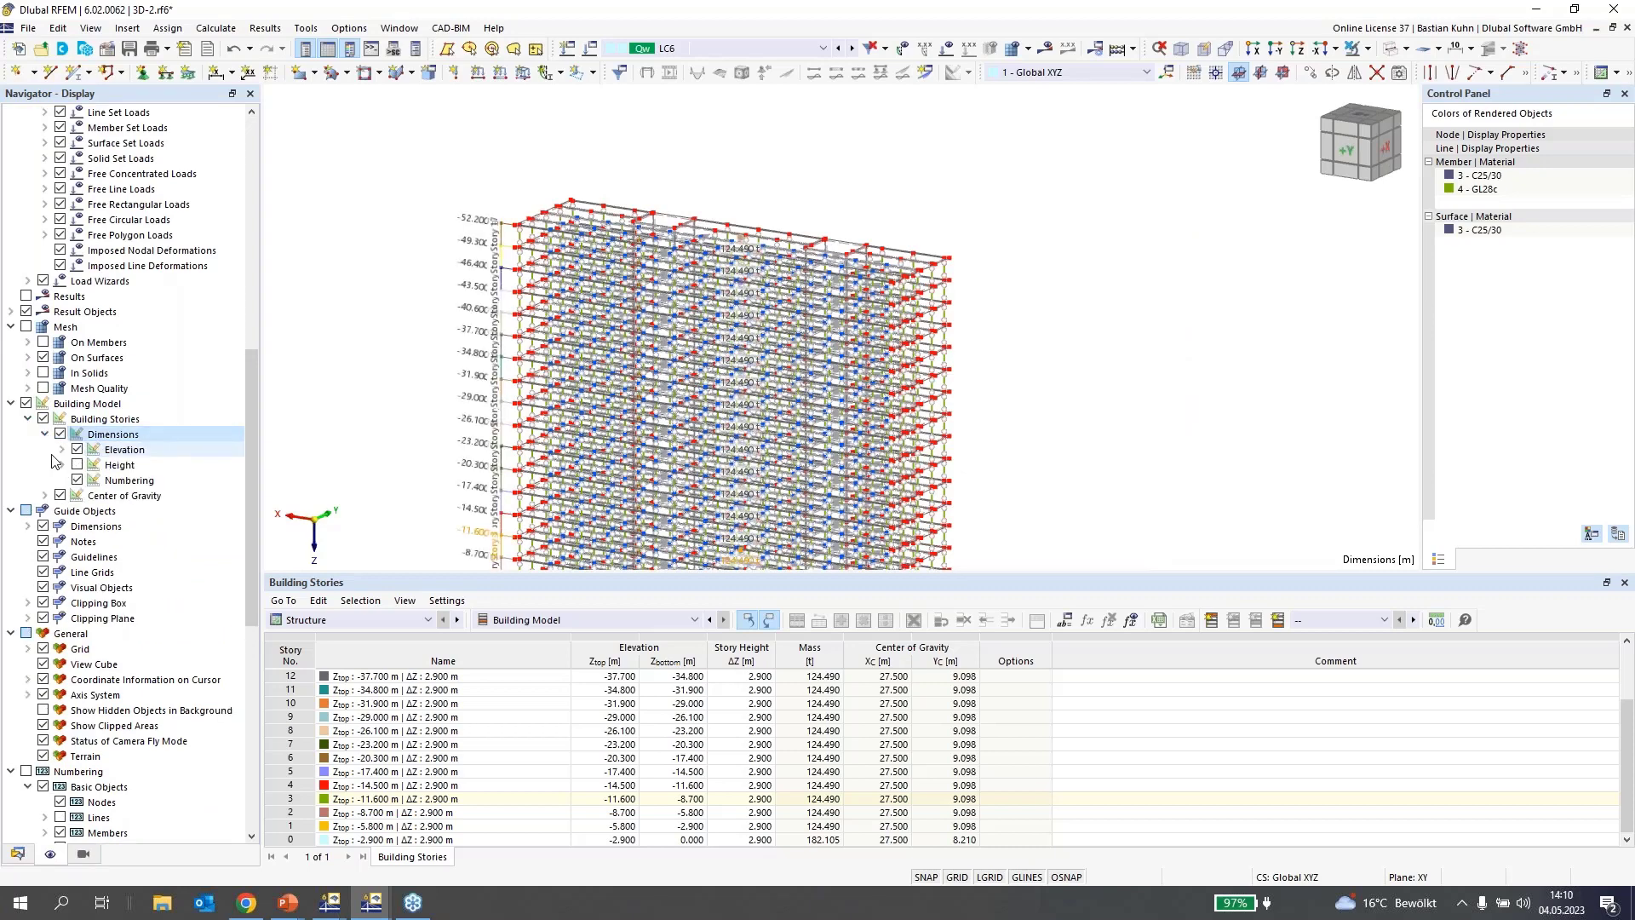
{"action": "left_click", "coordinate": [77, 450]}
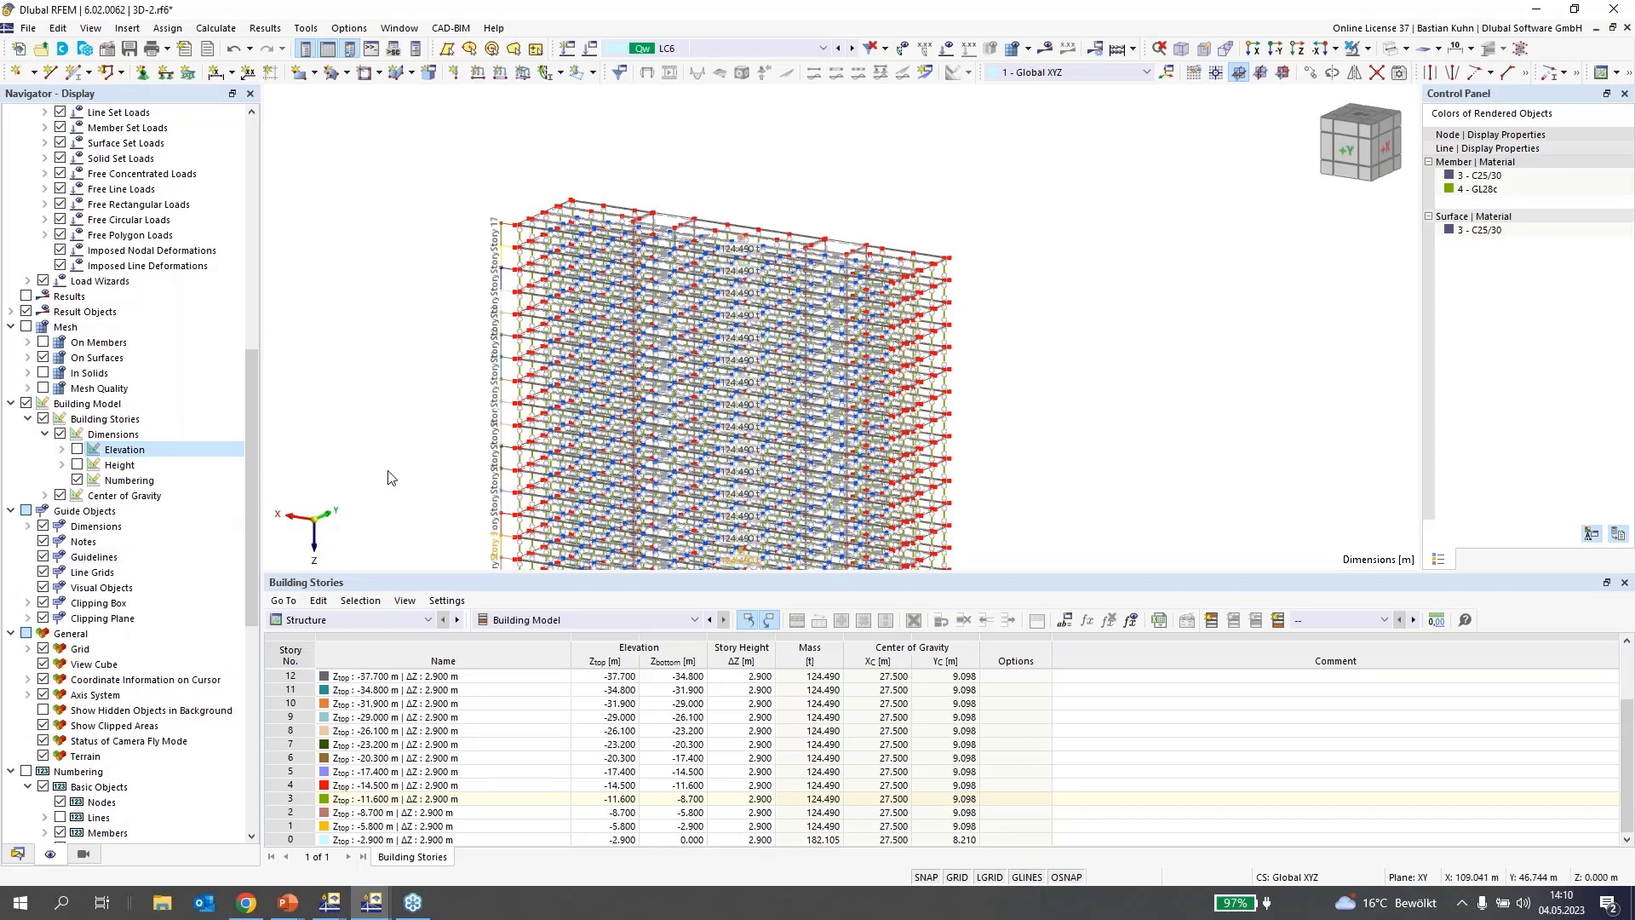
Select load case LC1 - Eigengewicht and display its loads on the building model
{"action": "middle_click_drag", "start_coordinate": [416, 453], "coordinate": [523, 311]}
{"action": "left_click", "coordinate": [288, 799]}
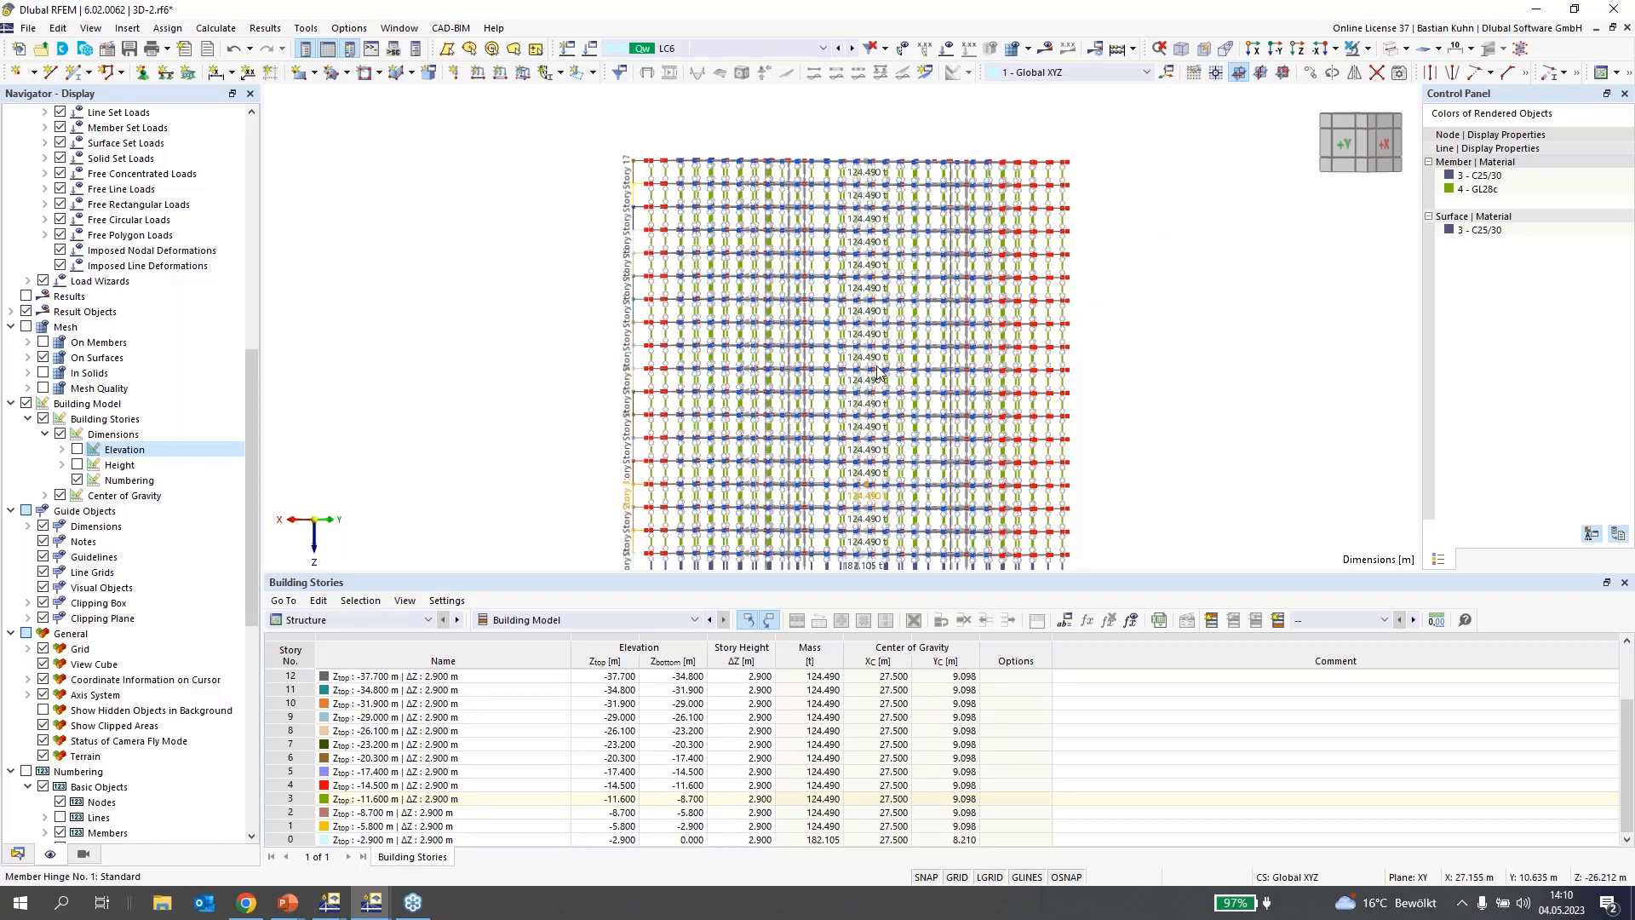
{"action": "scroll", "coordinate": [877, 368], "scroll_direction": "down", "scroll_amount": 1}
{"action": "scroll", "coordinate": [877, 371], "scroll_direction": "down", "scroll_amount": 1}
{"action": "mouse_move", "coordinate": [1082, 441]}
{"action": "middle_mouse_down"}
{"action": "mouse_move", "coordinate": [1078, 397]}
{"action": "mouse_move", "coordinate": [1005, 473]}
{"action": "mouse_move", "coordinate": [1069, 487]}
{"action": "mouse_move", "coordinate": [1030, 460]}
{"action": "middle_mouse_up"}
{"action": "left_click", "coordinate": [673, 53]}
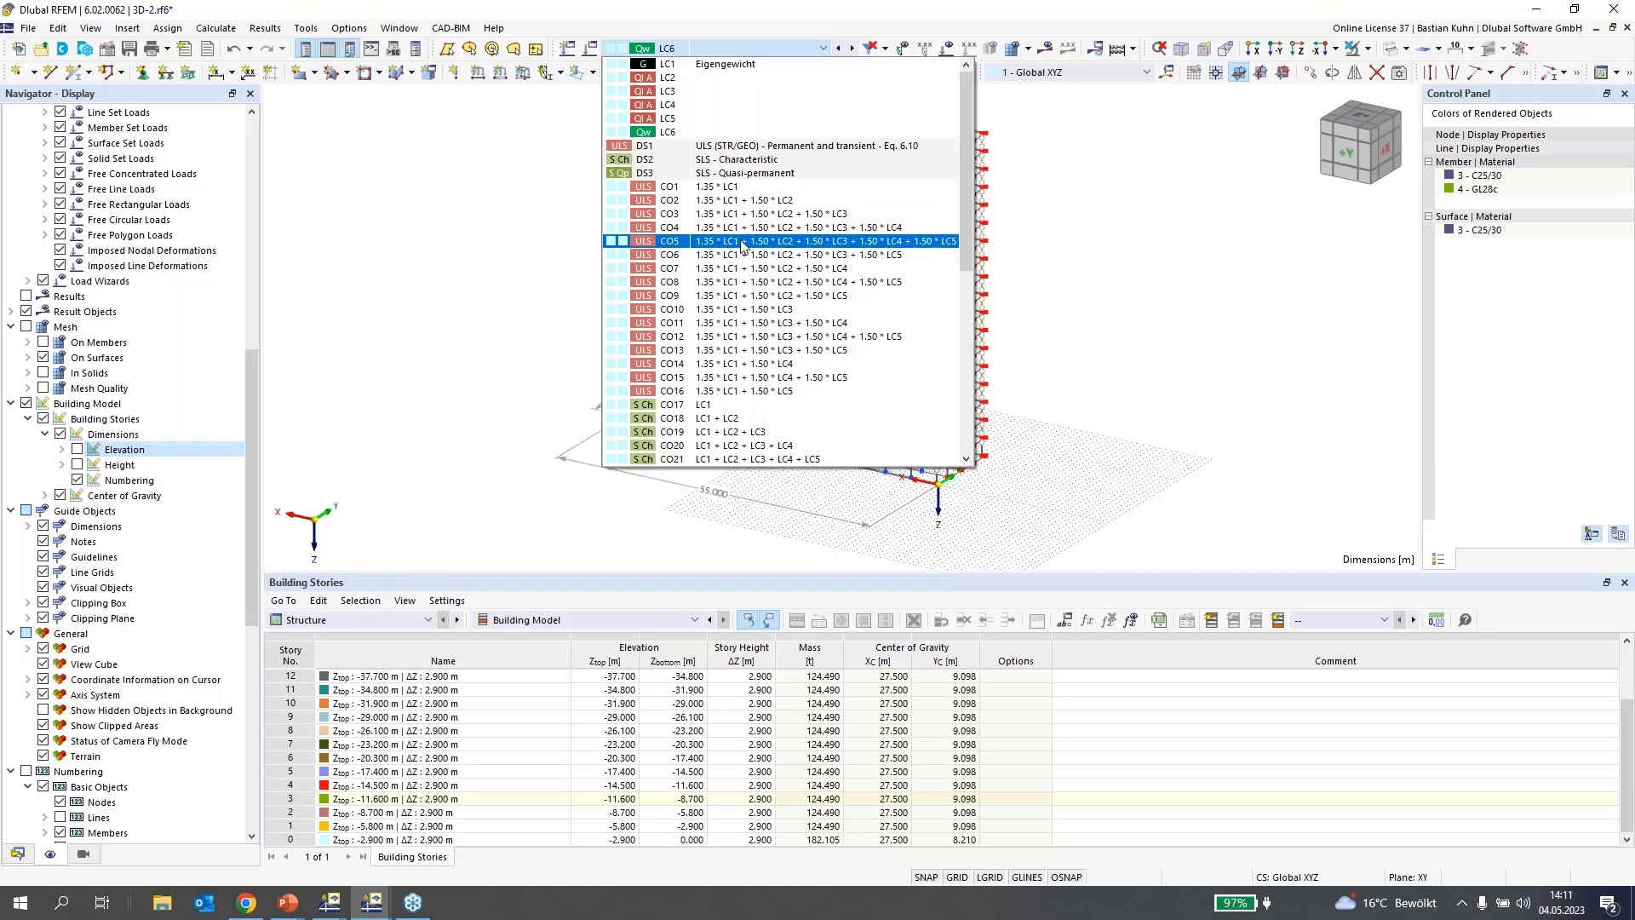
{"action": "left_click", "coordinate": [782, 67]}
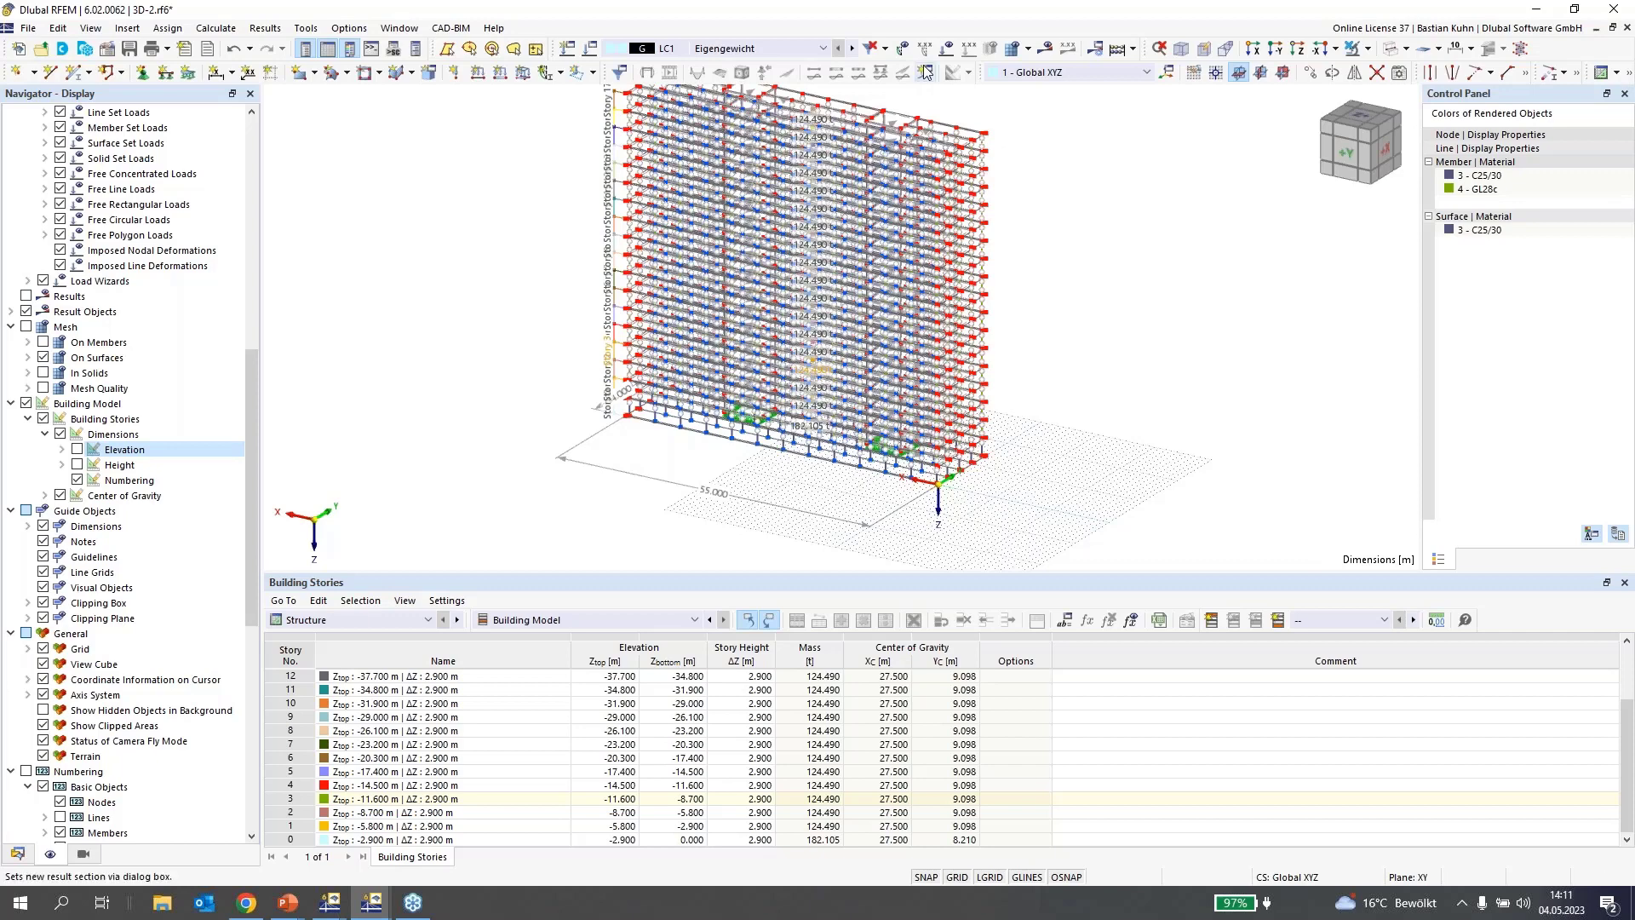
{"action": "left_click", "coordinate": [946, 50]}
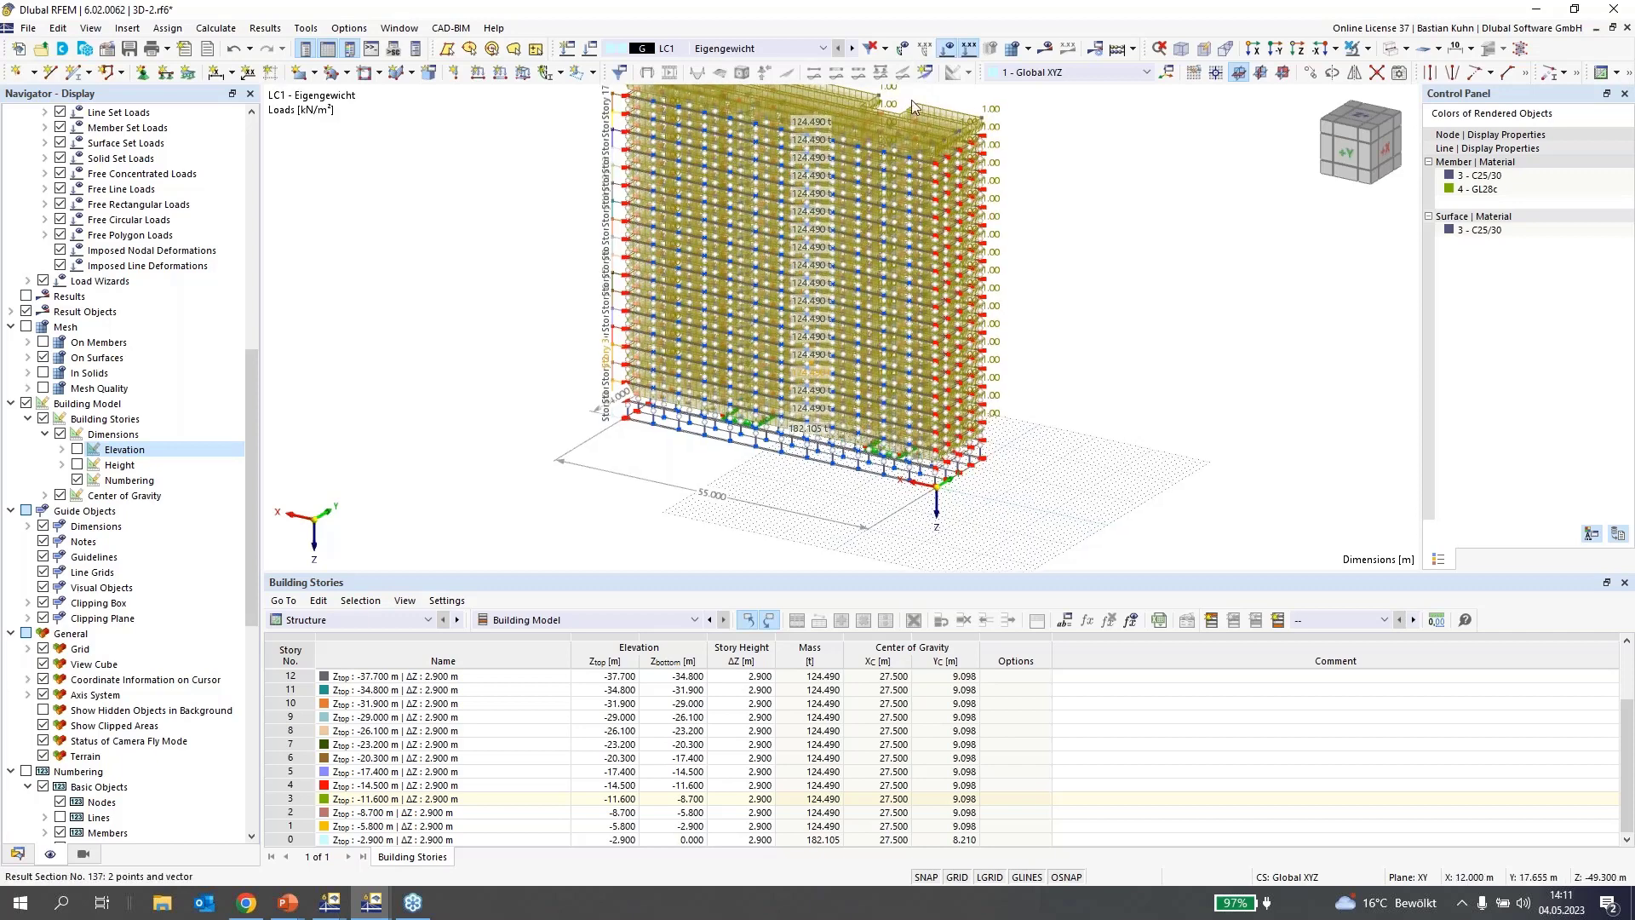
{"action": "scroll", "coordinate": [911, 99], "scroll_direction": "up", "scroll_amount": 2}
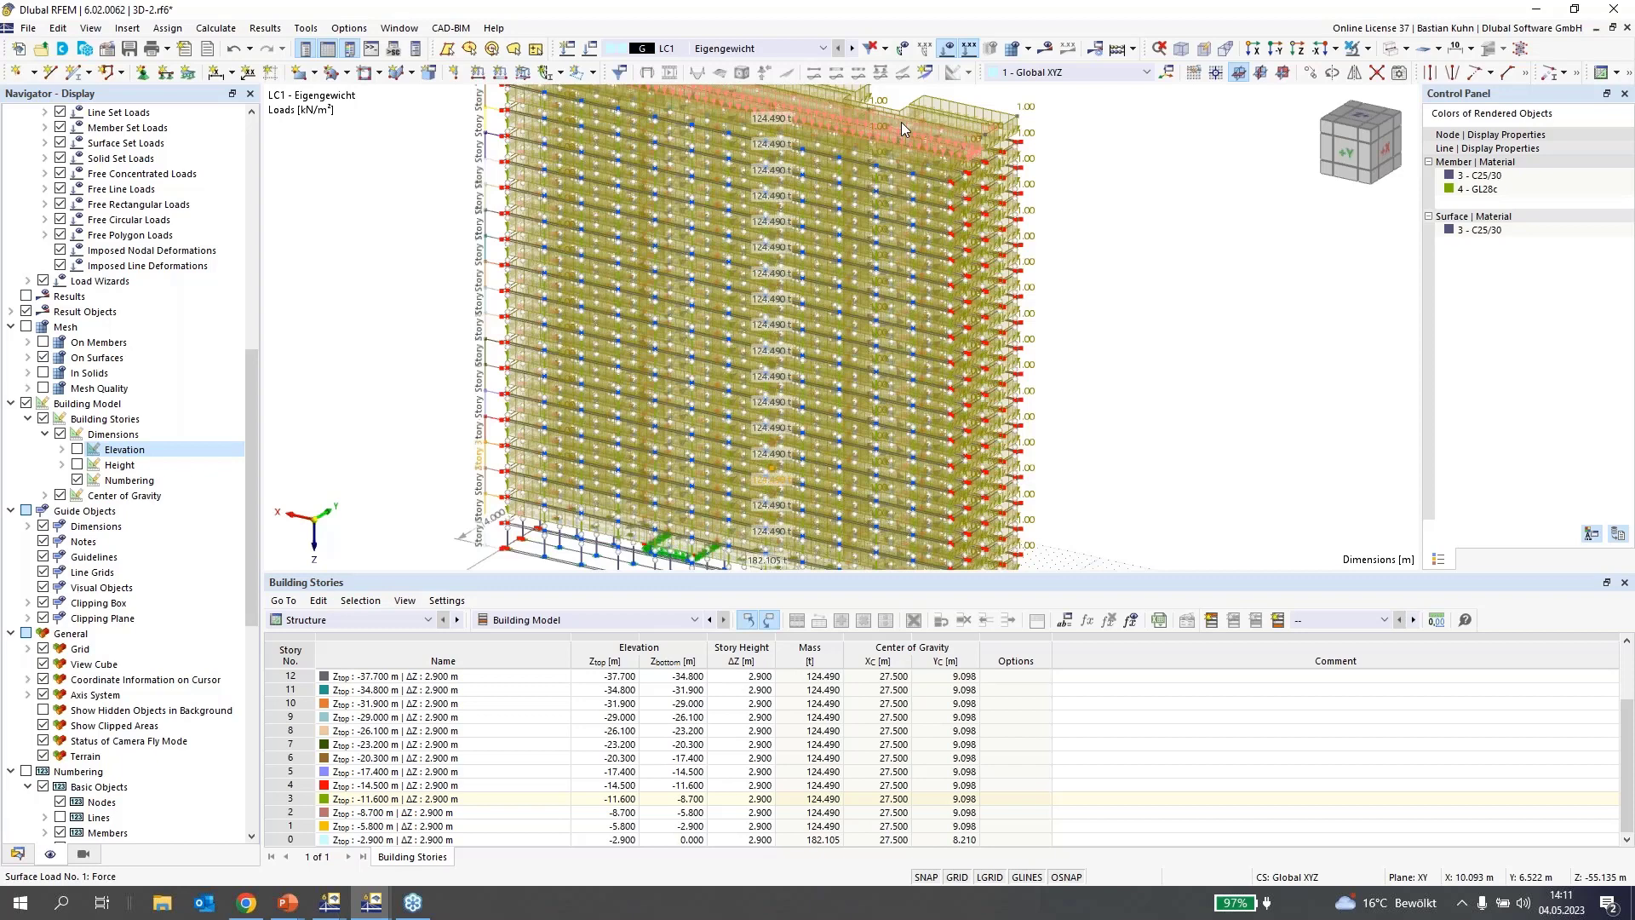
{"action": "scroll", "coordinate": [901, 121], "scroll_direction": "up", "scroll_amount": 1}
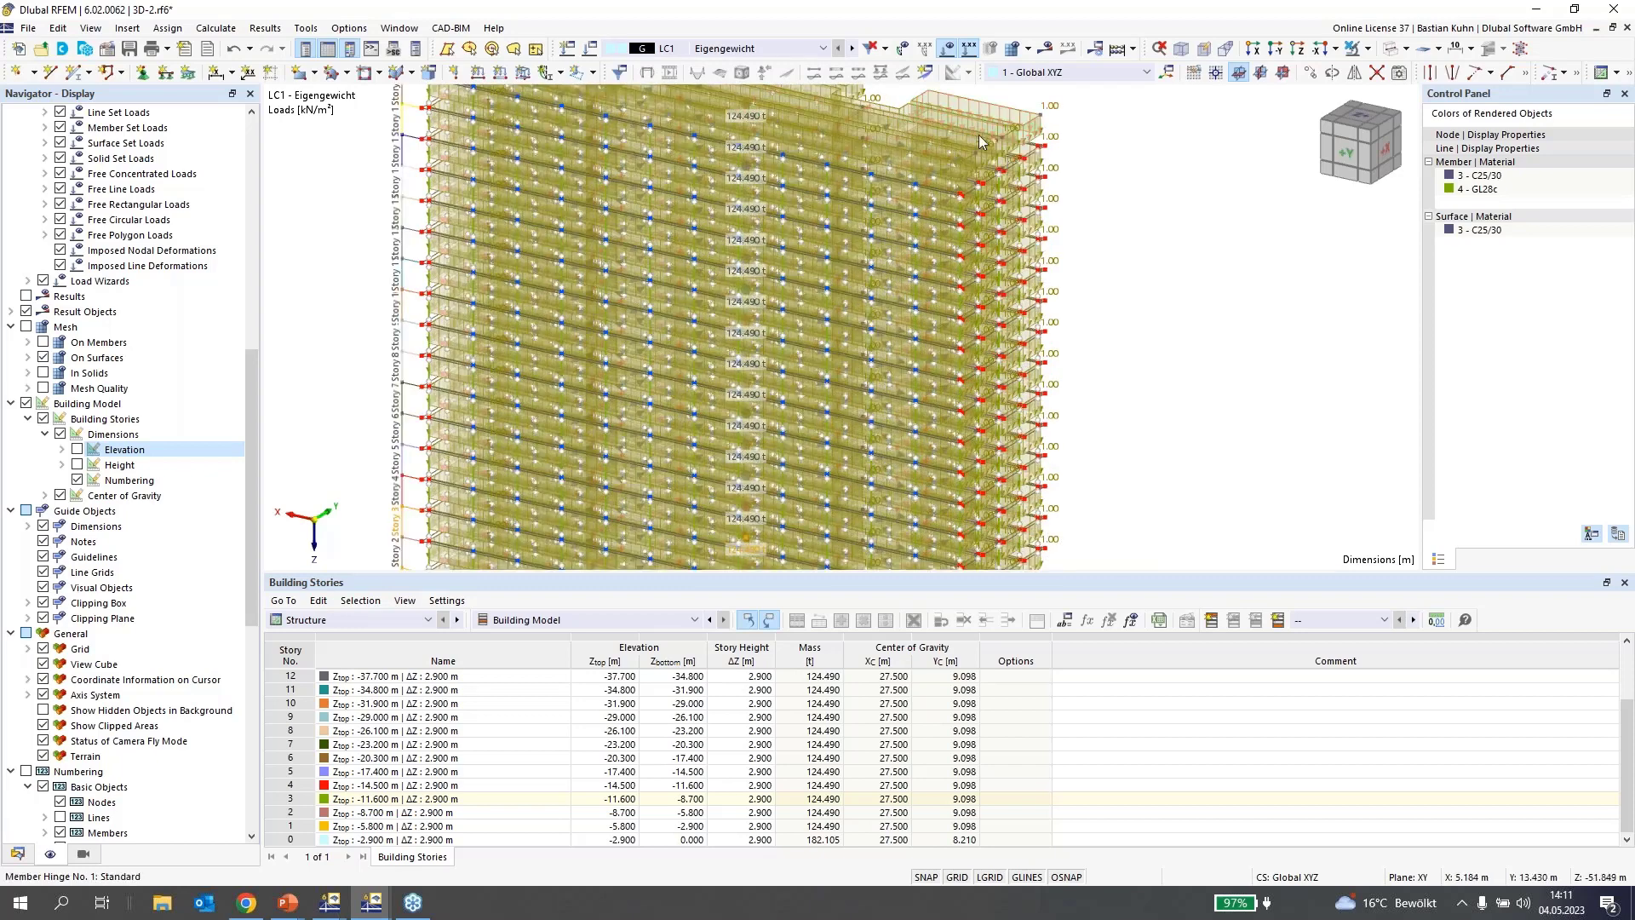
Switch to load case LC2 and inspect its surface loads on the upper stories
{"action": "left_click", "coordinate": [853, 49]}
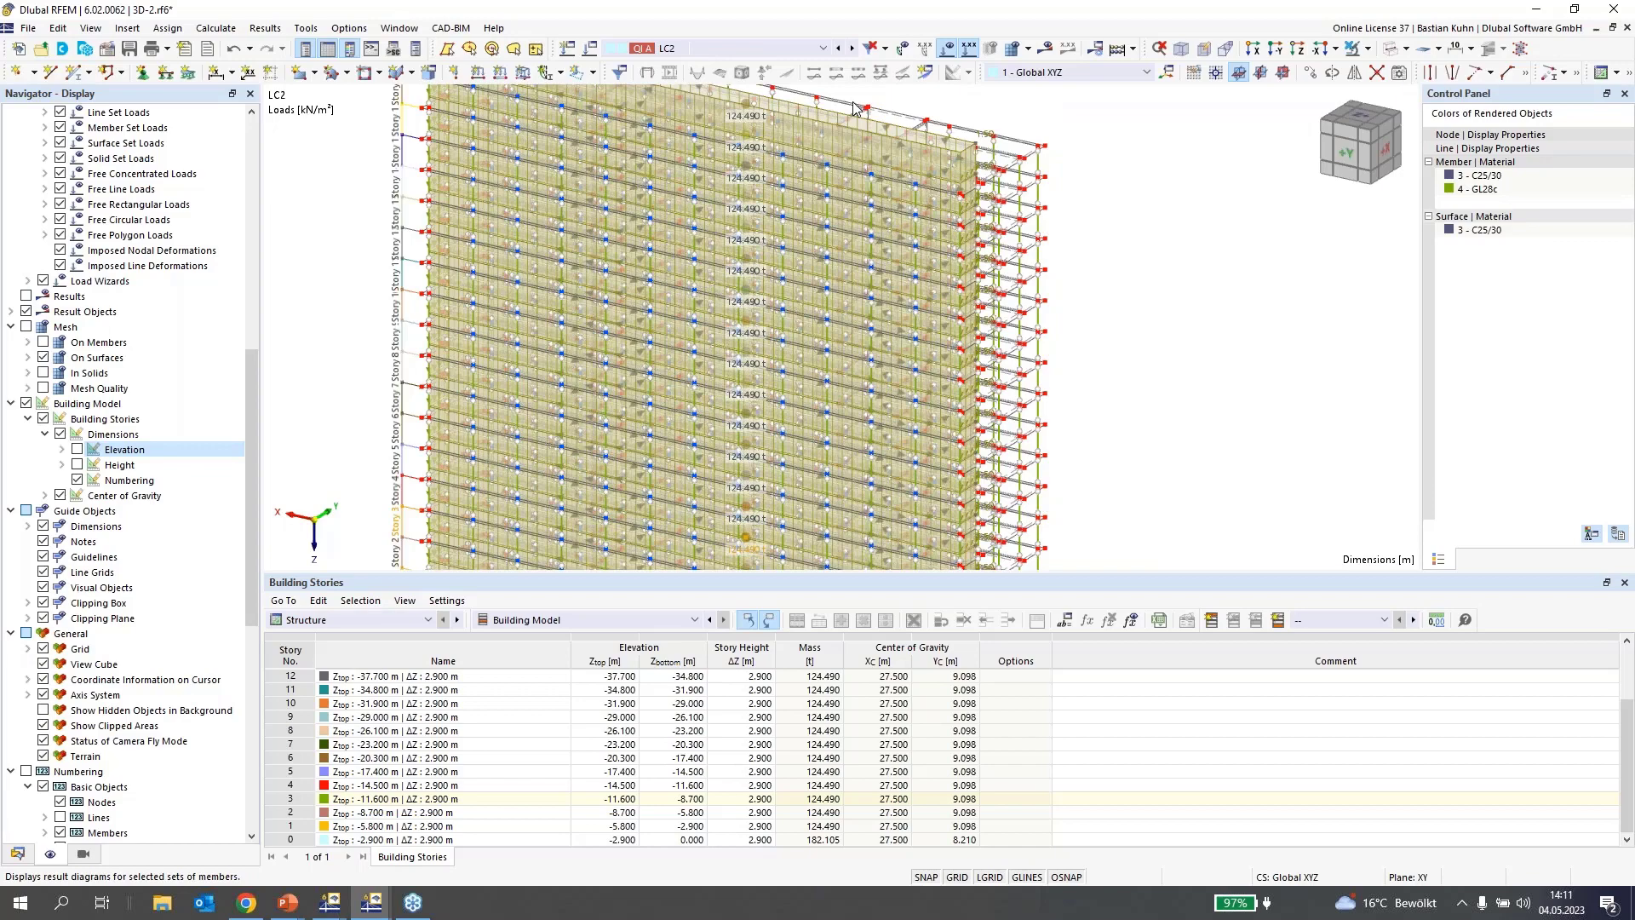
{"action": "scroll", "coordinate": [951, 143], "scroll_direction": "up", "scroll_amount": 2}
{"action": "scroll", "coordinate": [951, 143], "scroll_direction": "up", "scroll_amount": 1}
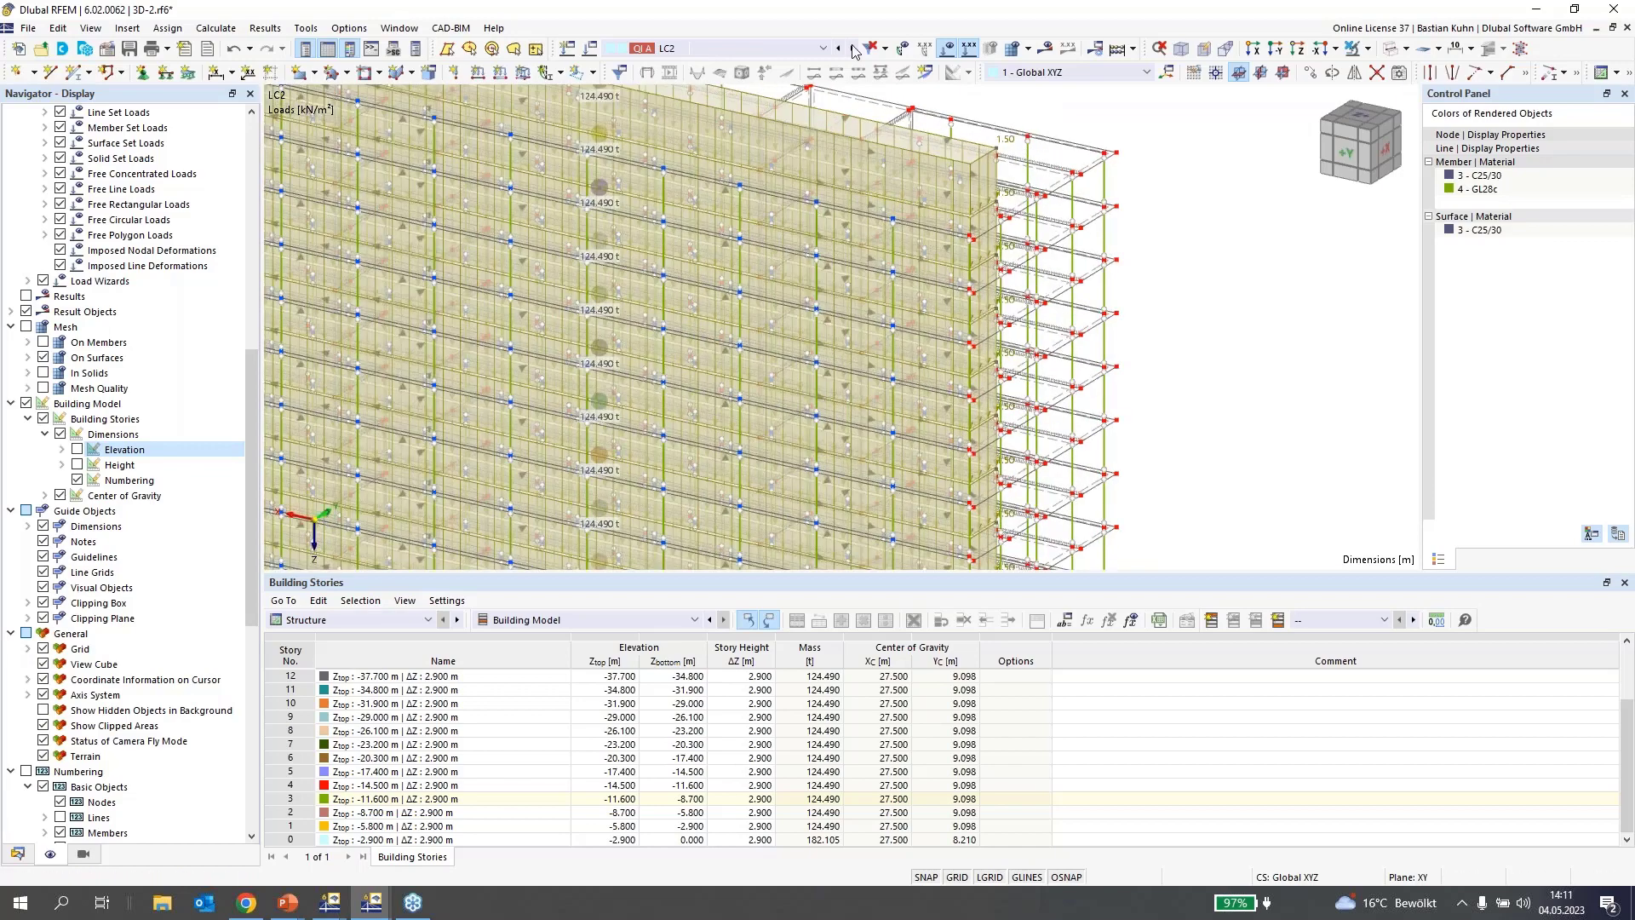
Step through the load cases from LC3 onward until the loads of LC6 are displayed
{"action": "left_click", "coordinate": [853, 49]}
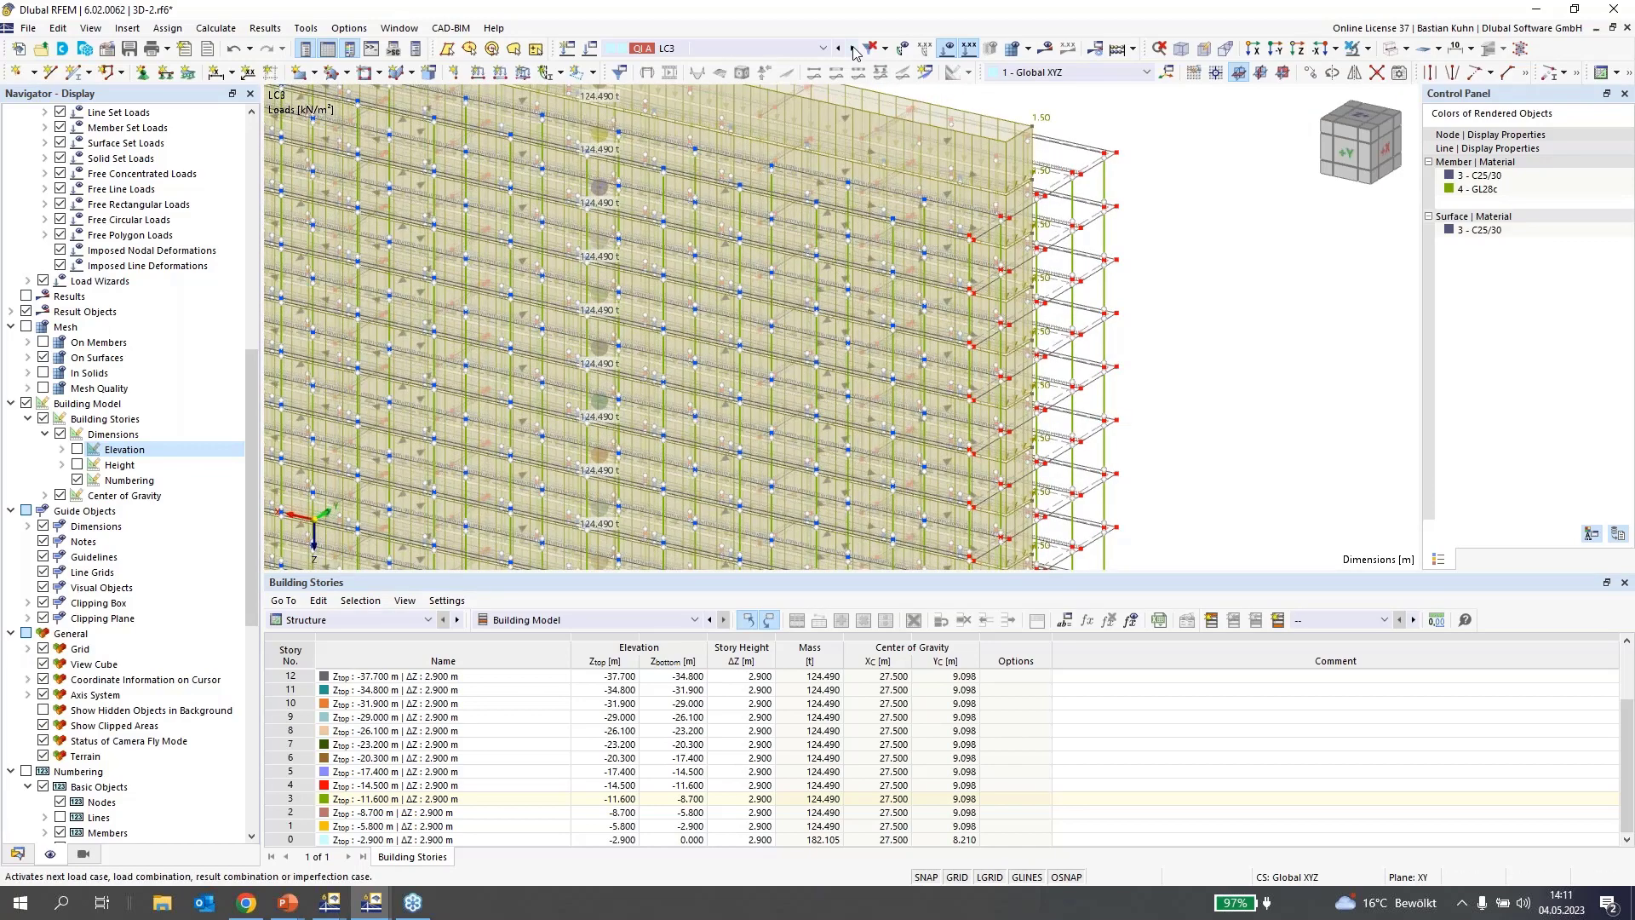
{"action": "left_click", "coordinate": [854, 49]}
{"action": "left_click", "coordinate": [854, 49]}
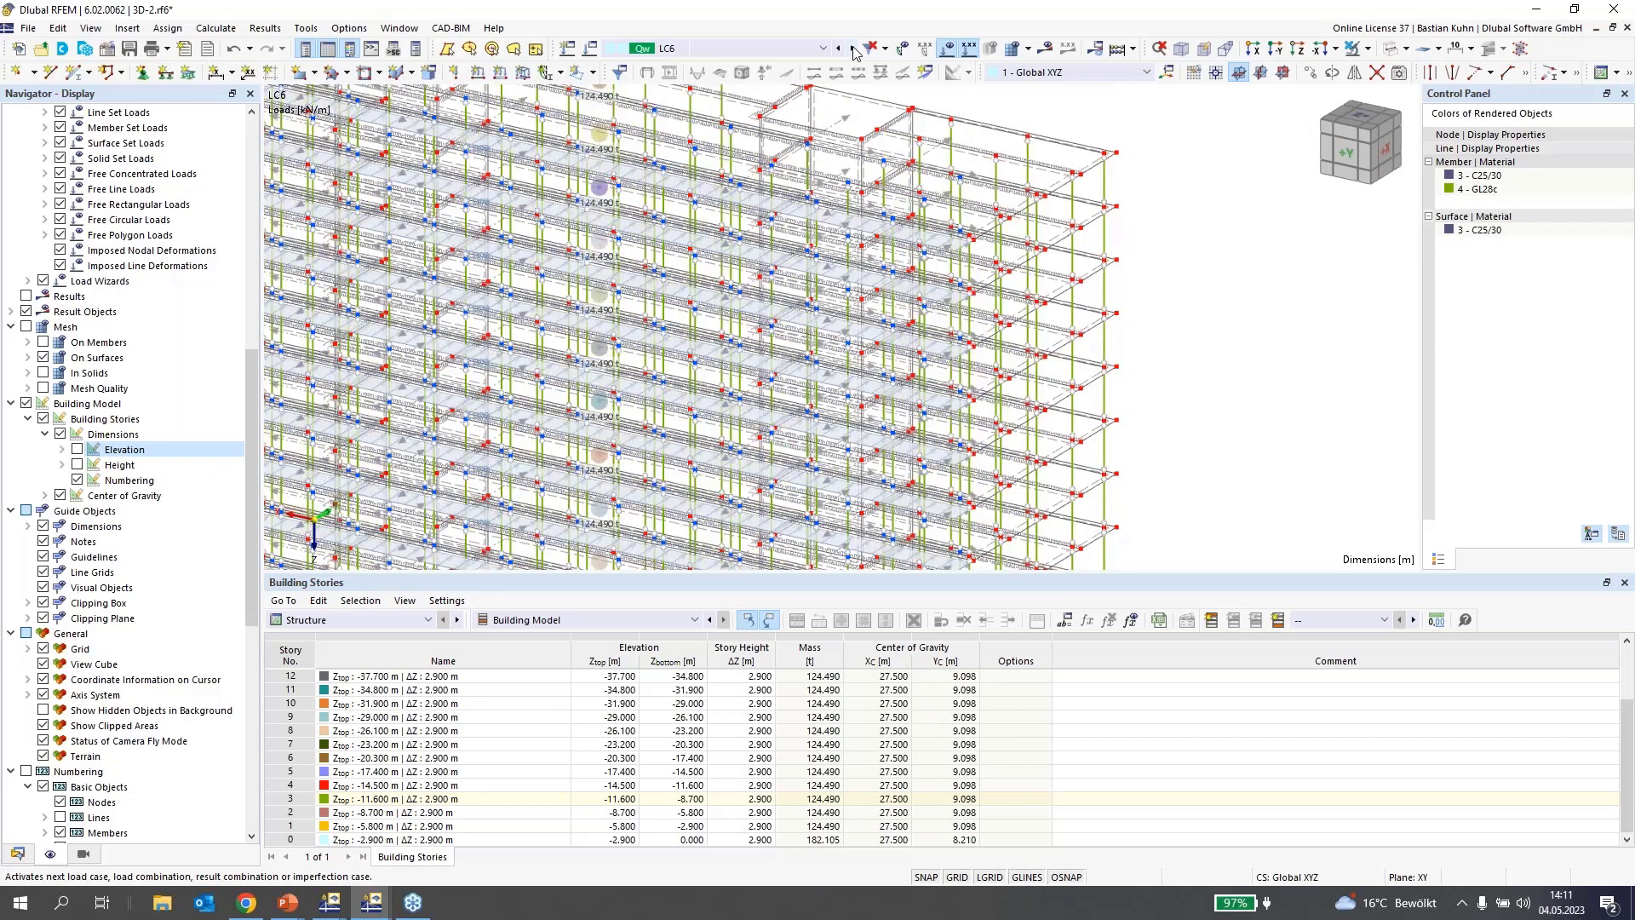
Inspect the LC6 line loads along the story edges from the X-direction and check the list of load cases and combinations
{"action": "middle_click_drag", "start_coordinate": [1142, 317], "coordinate": [766, 281], "text": "ctrl"}
{"action": "left_click", "coordinate": [1252, 50]}
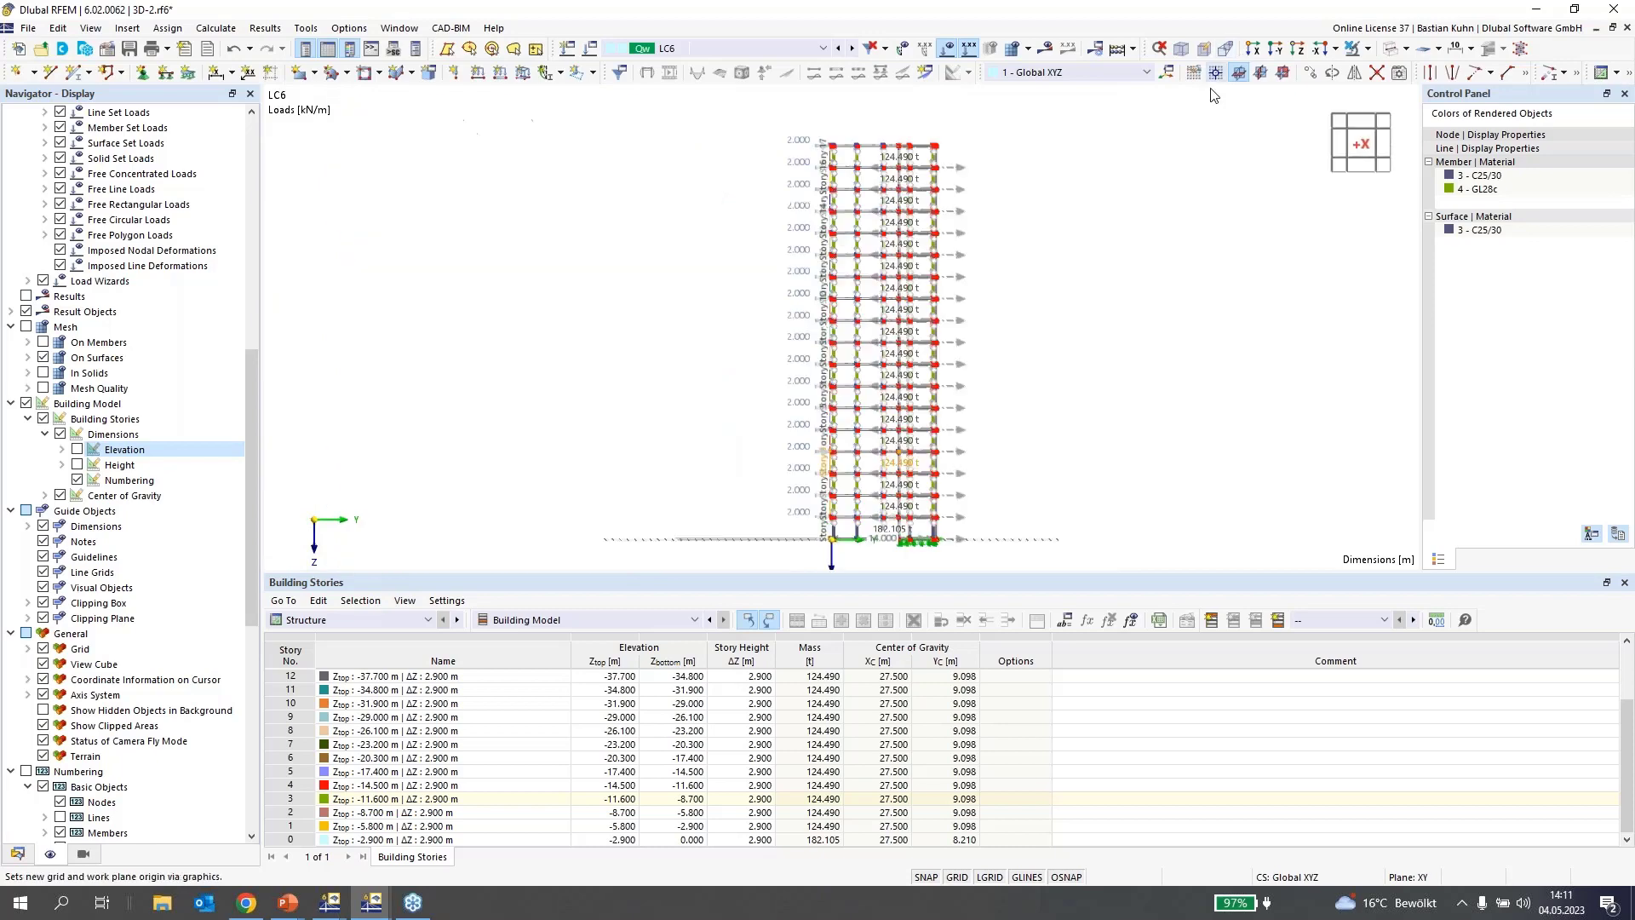
{"action": "scroll", "coordinate": [846, 145], "scroll_direction": "up", "scroll_amount": 5}
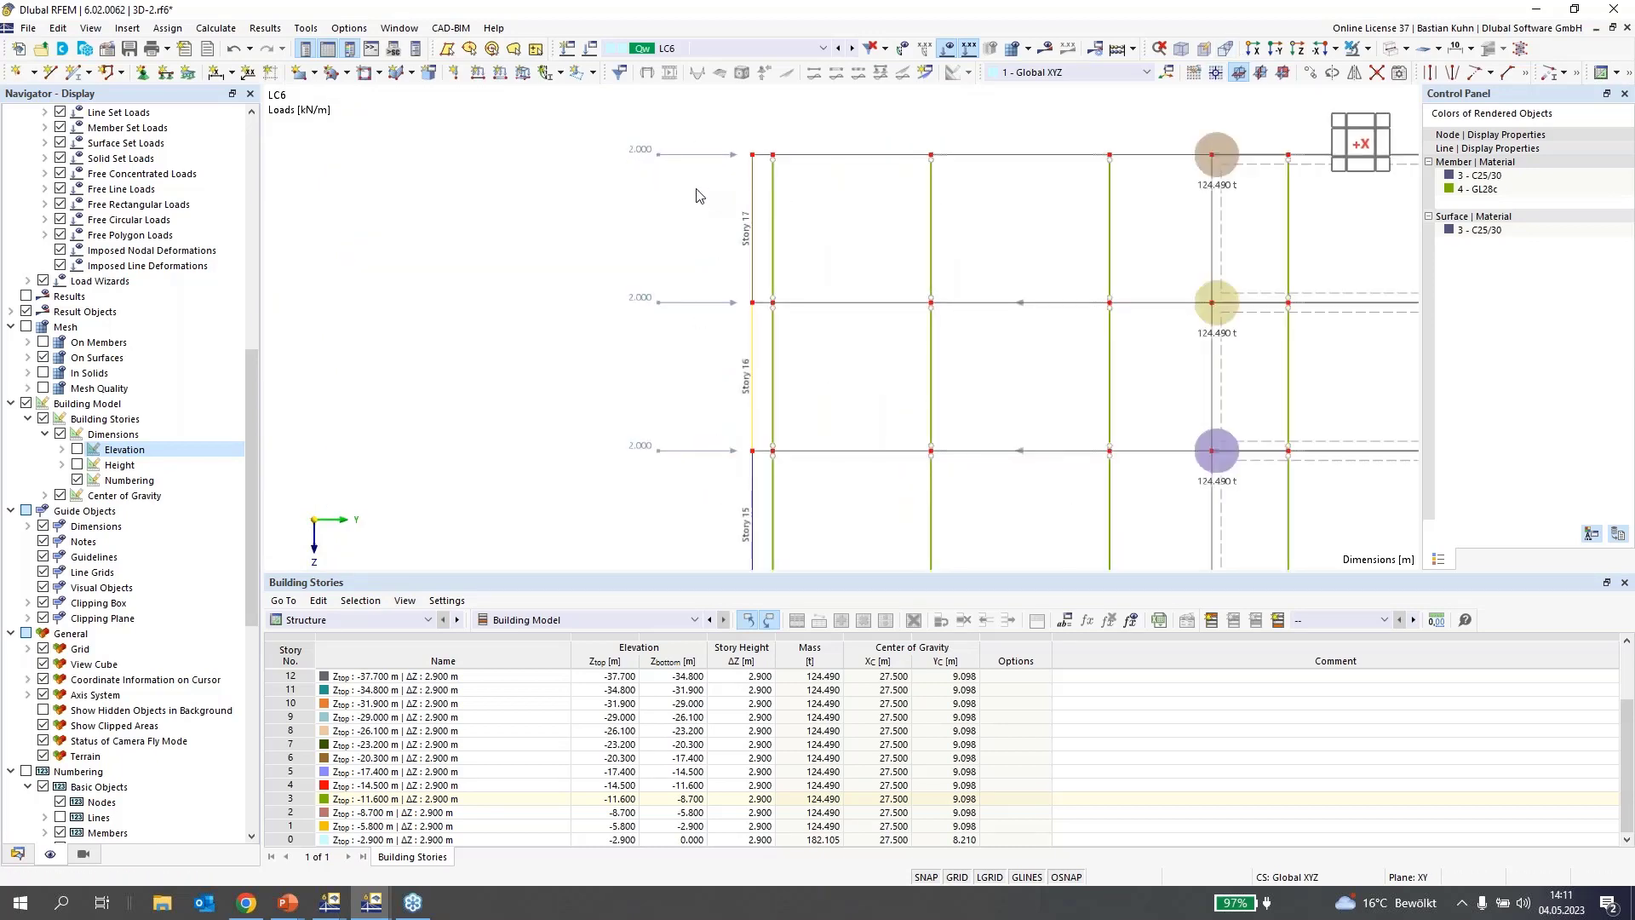
{"action": "scroll", "coordinate": [681, 199], "scroll_direction": "down", "scroll_amount": 2}
{"action": "middle_click_drag", "start_coordinate": [667, 201], "coordinate": [555, 238]}
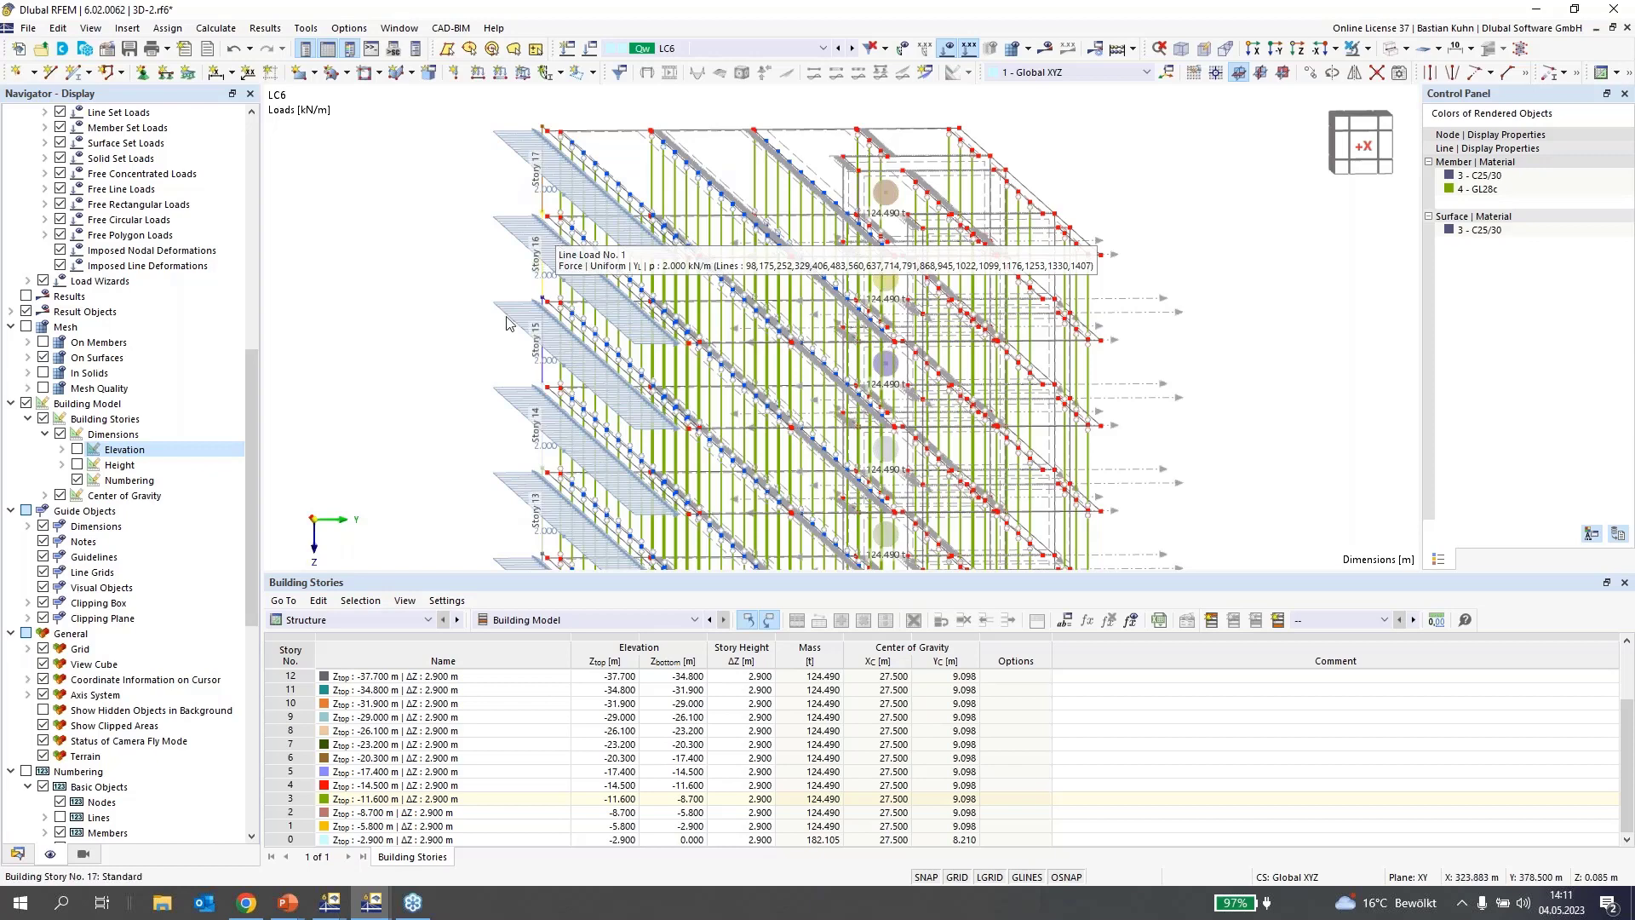
{"action": "scroll", "coordinate": [589, 317], "scroll_direction": "down", "scroll_amount": 3}
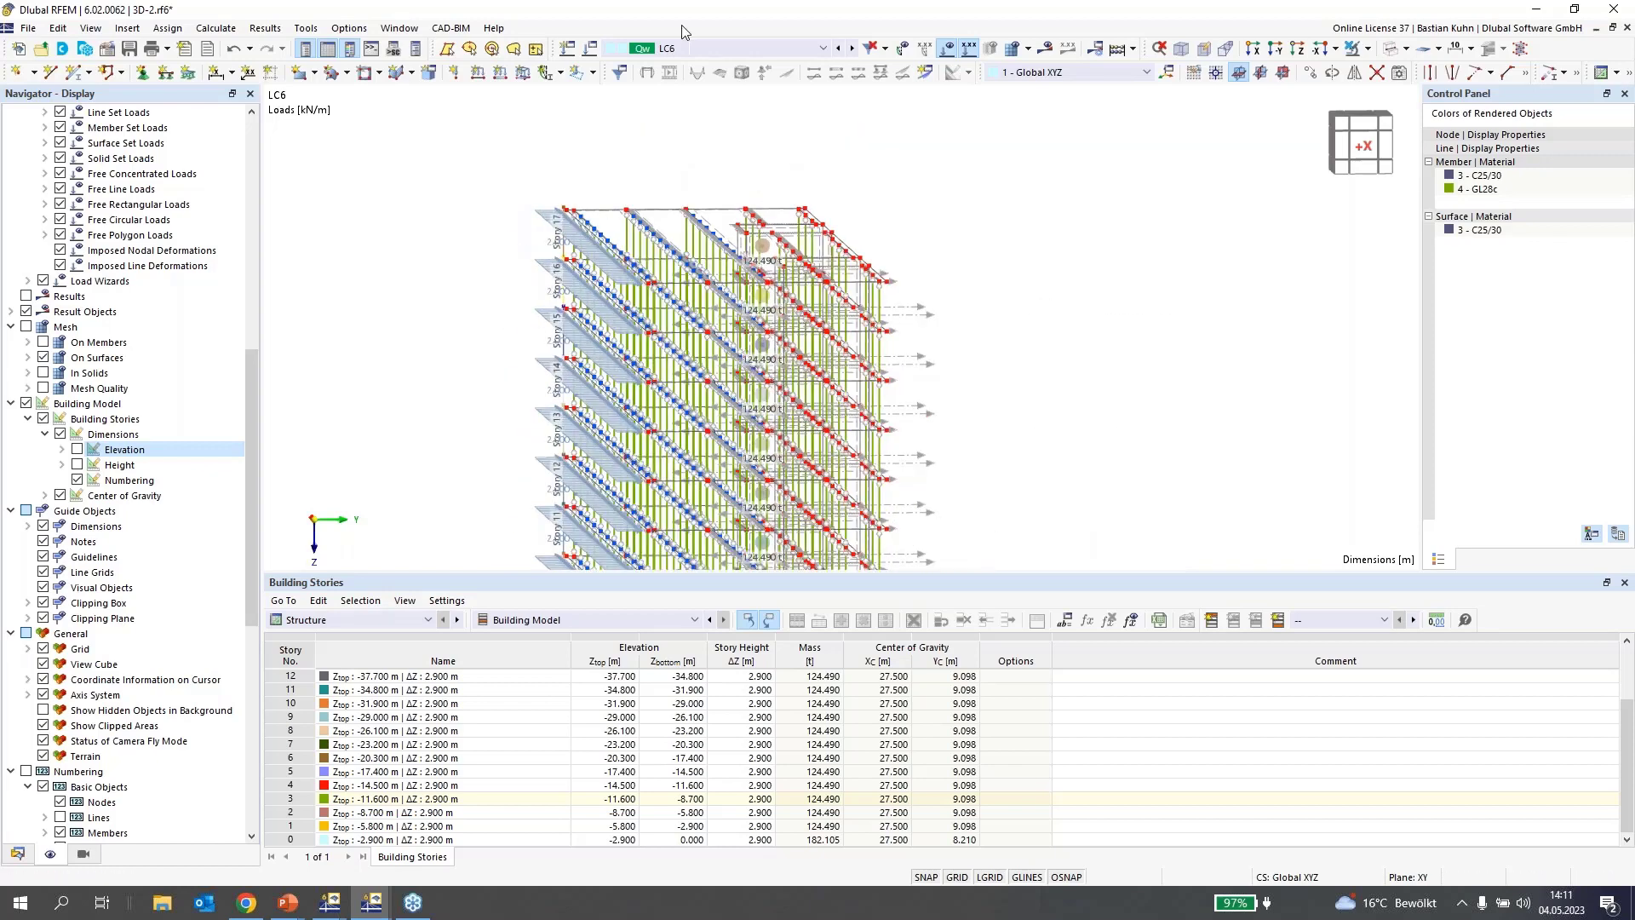
{"action": "left_click", "coordinate": [715, 49]}
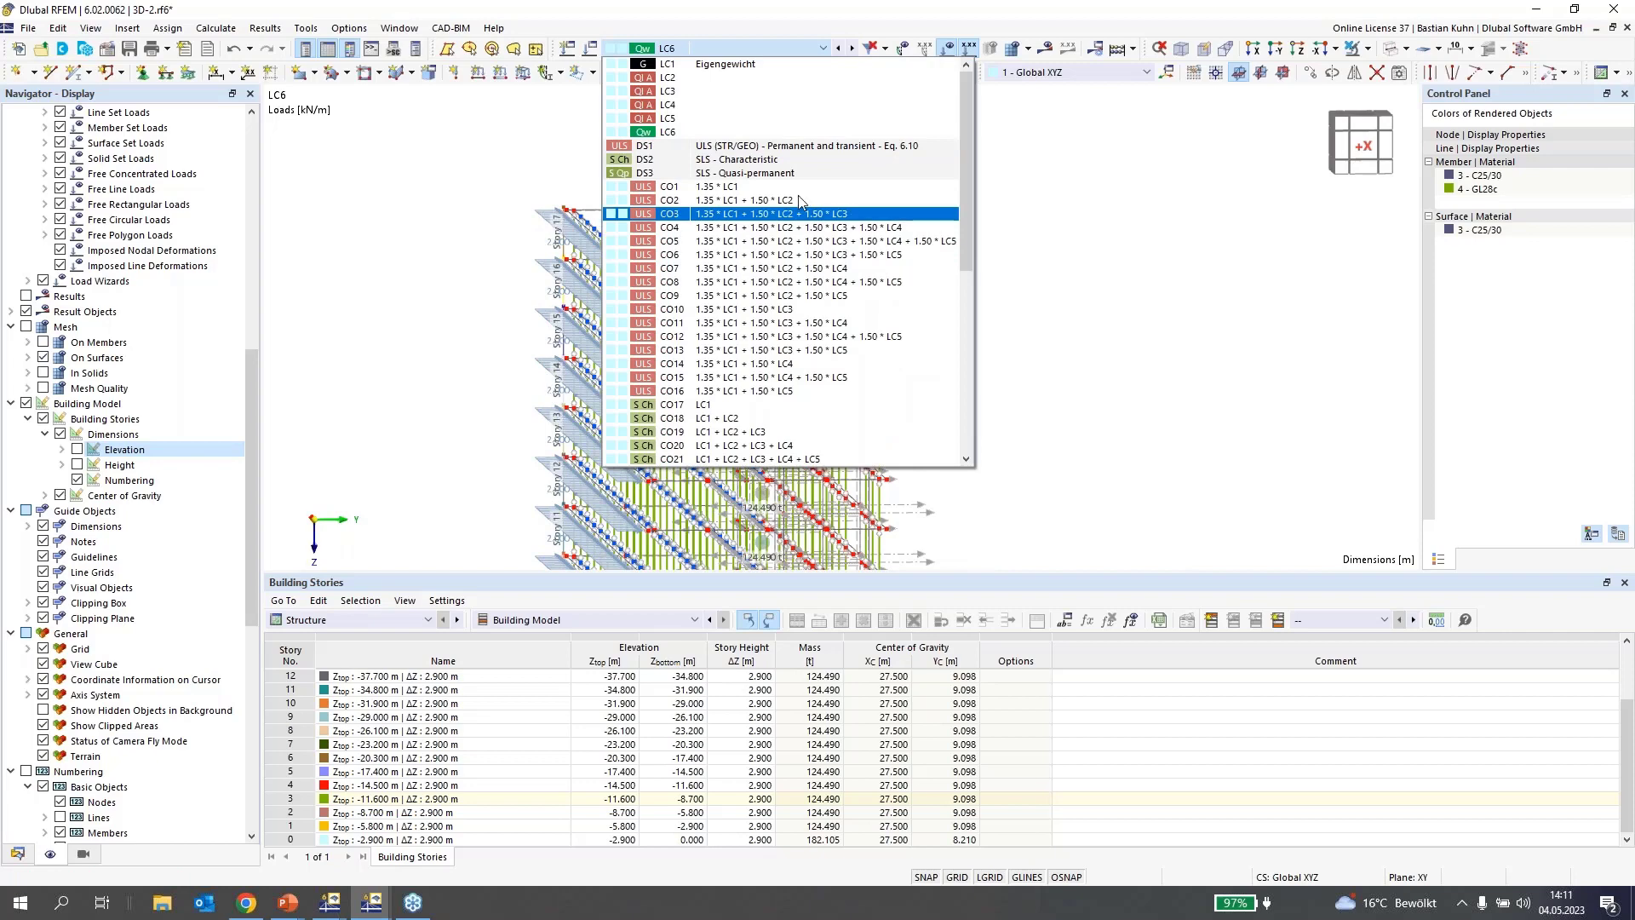
{"action": "left_click", "coordinate": [506, 181]}
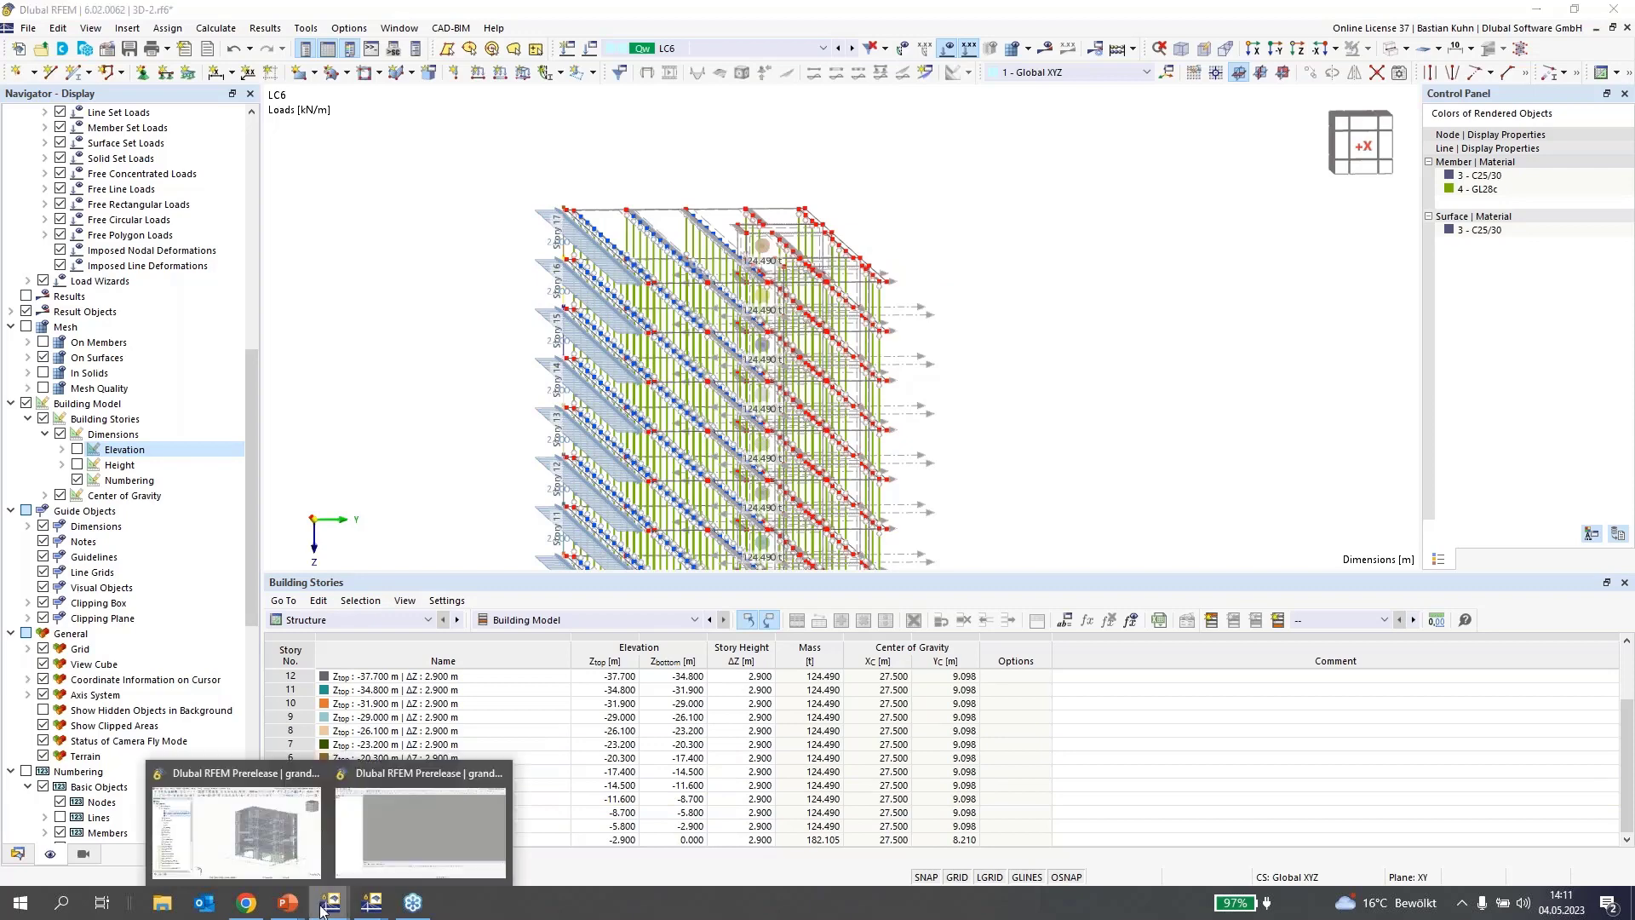
Switch to the other open RFEM window with the calculated building and bring its full LC6 result model into view
{"action": "mouse_move", "coordinate": [372, 902]}
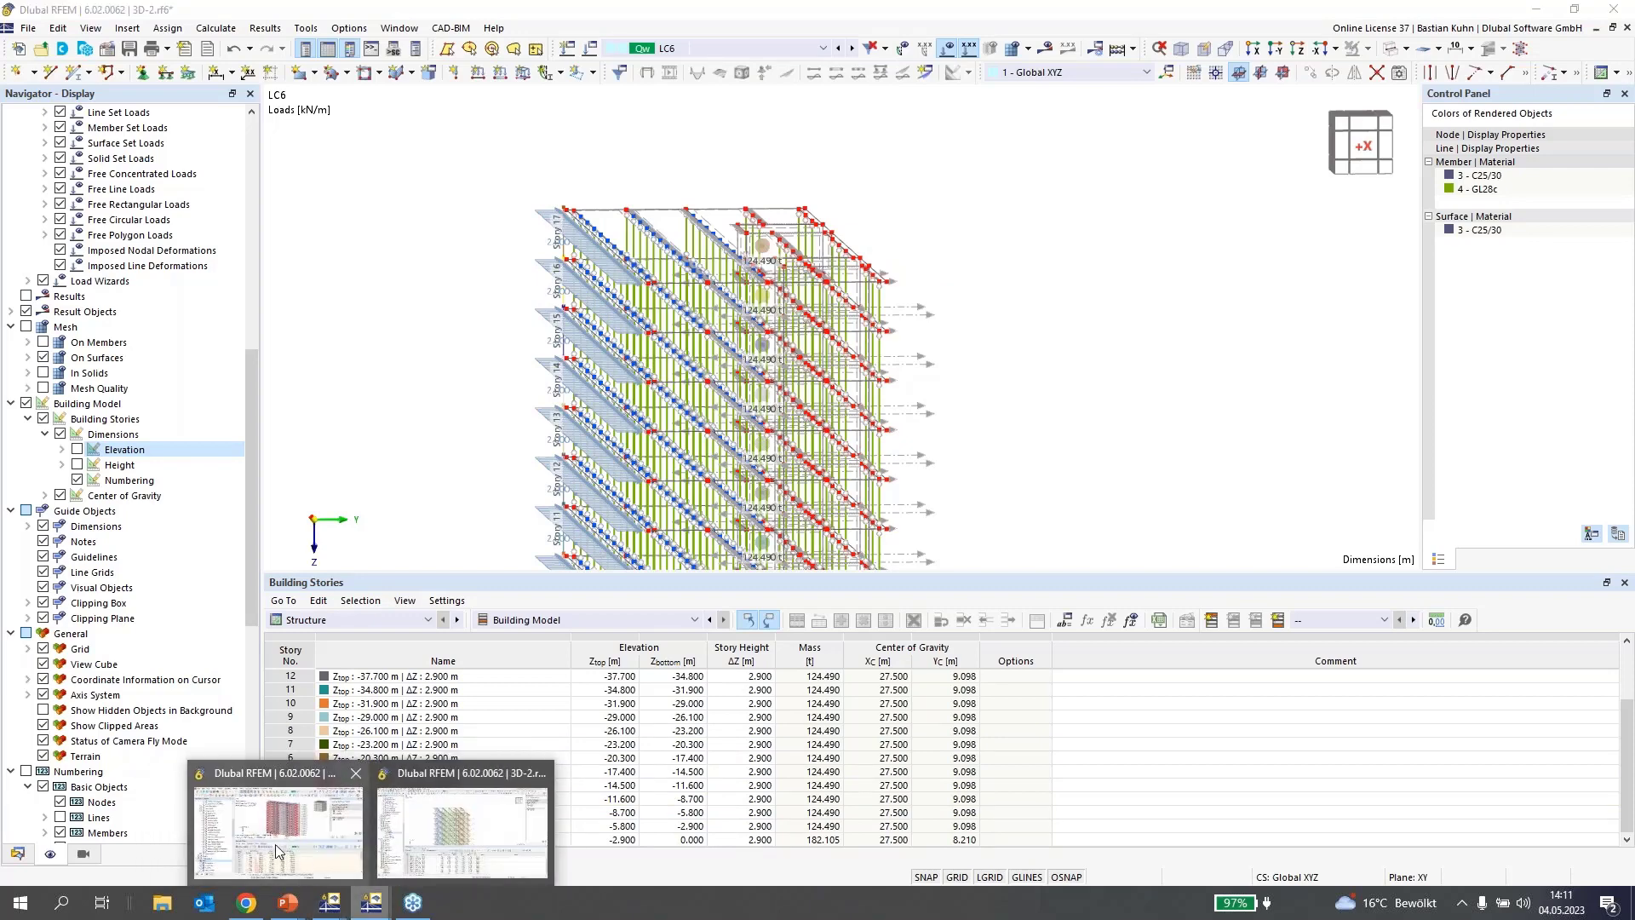
{"action": "left_click", "coordinate": [274, 845]}
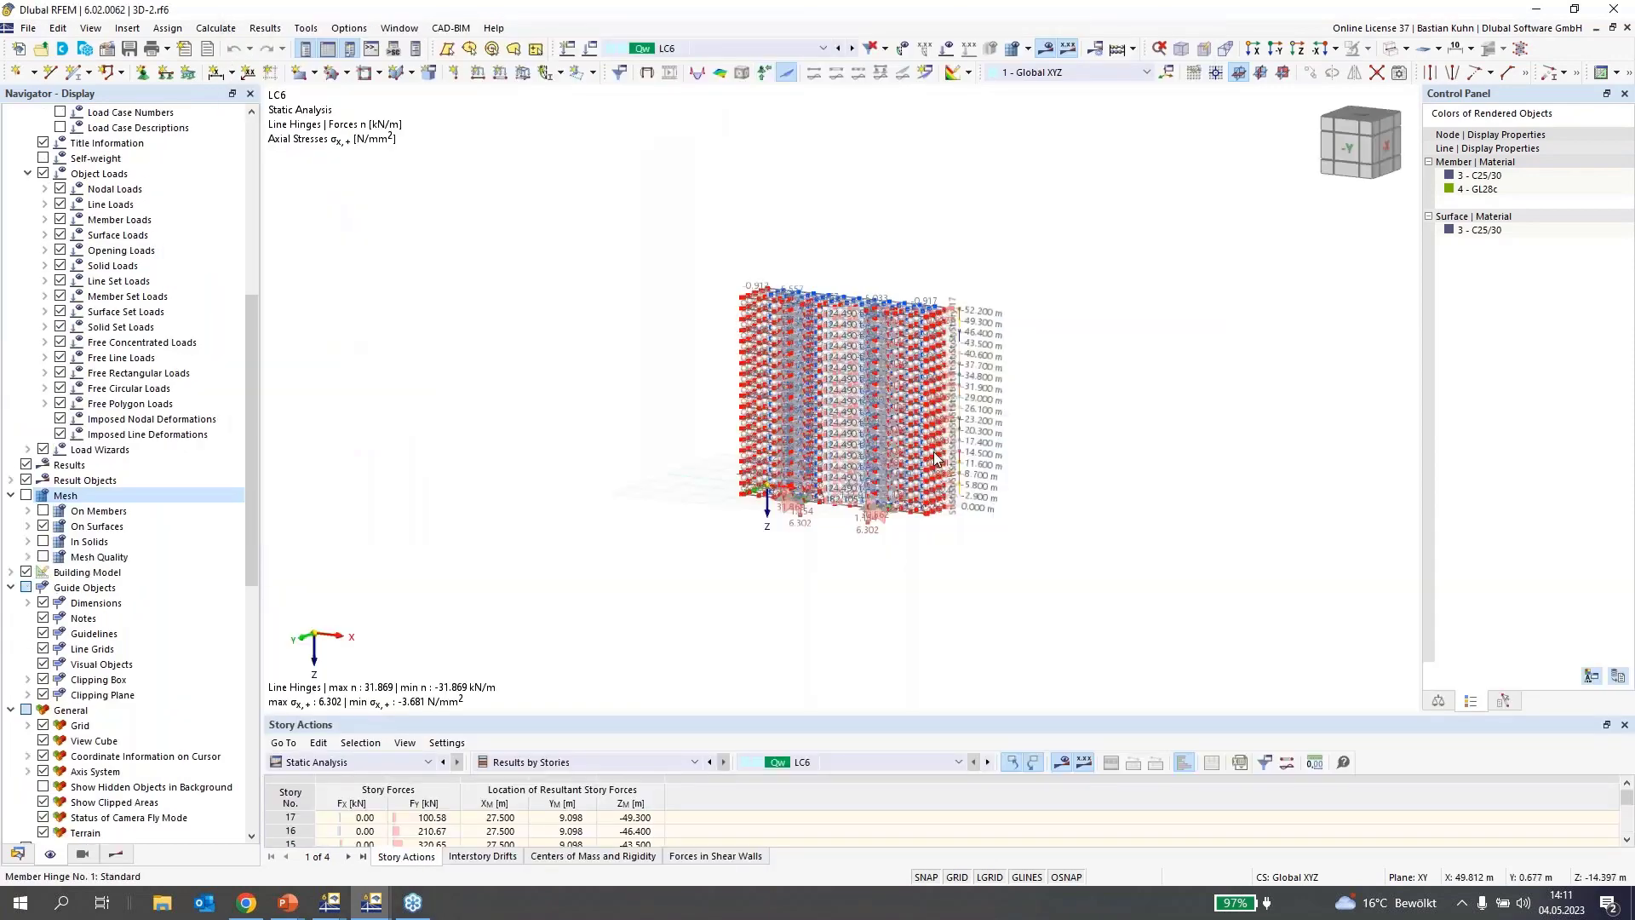
{"action": "scroll", "coordinate": [934, 457], "scroll_direction": "up", "scroll_amount": 3}
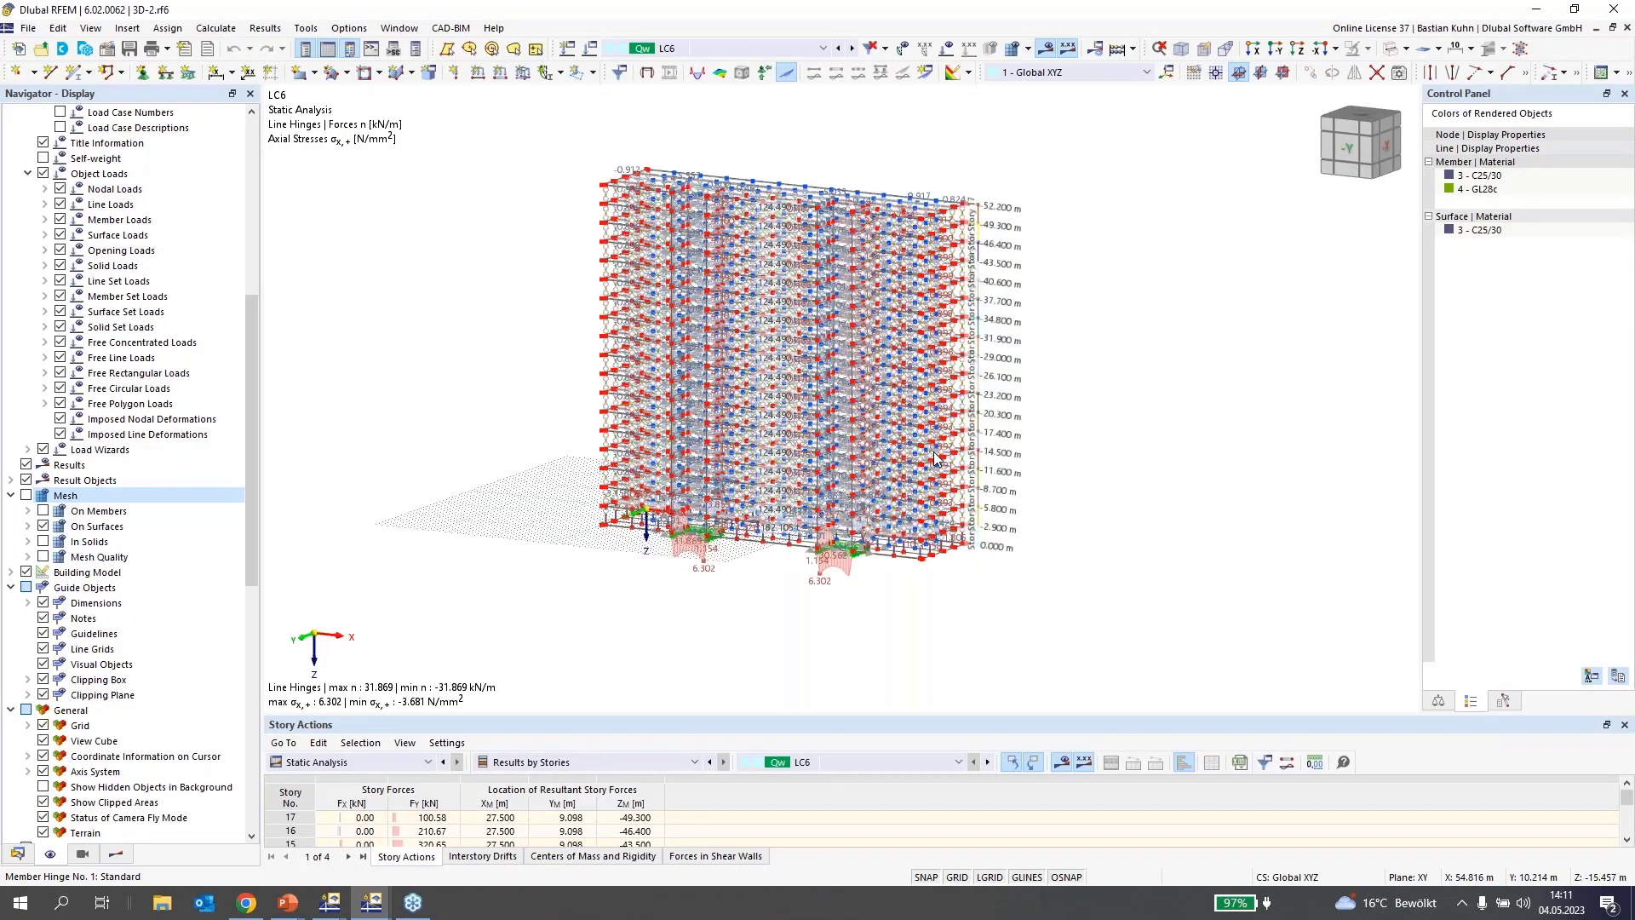
{"action": "scroll", "coordinate": [934, 454], "scroll_direction": "up", "scroll_amount": 2}
{"action": "scroll", "coordinate": [484, 622], "scroll_direction": "down", "scroll_amount": 1}
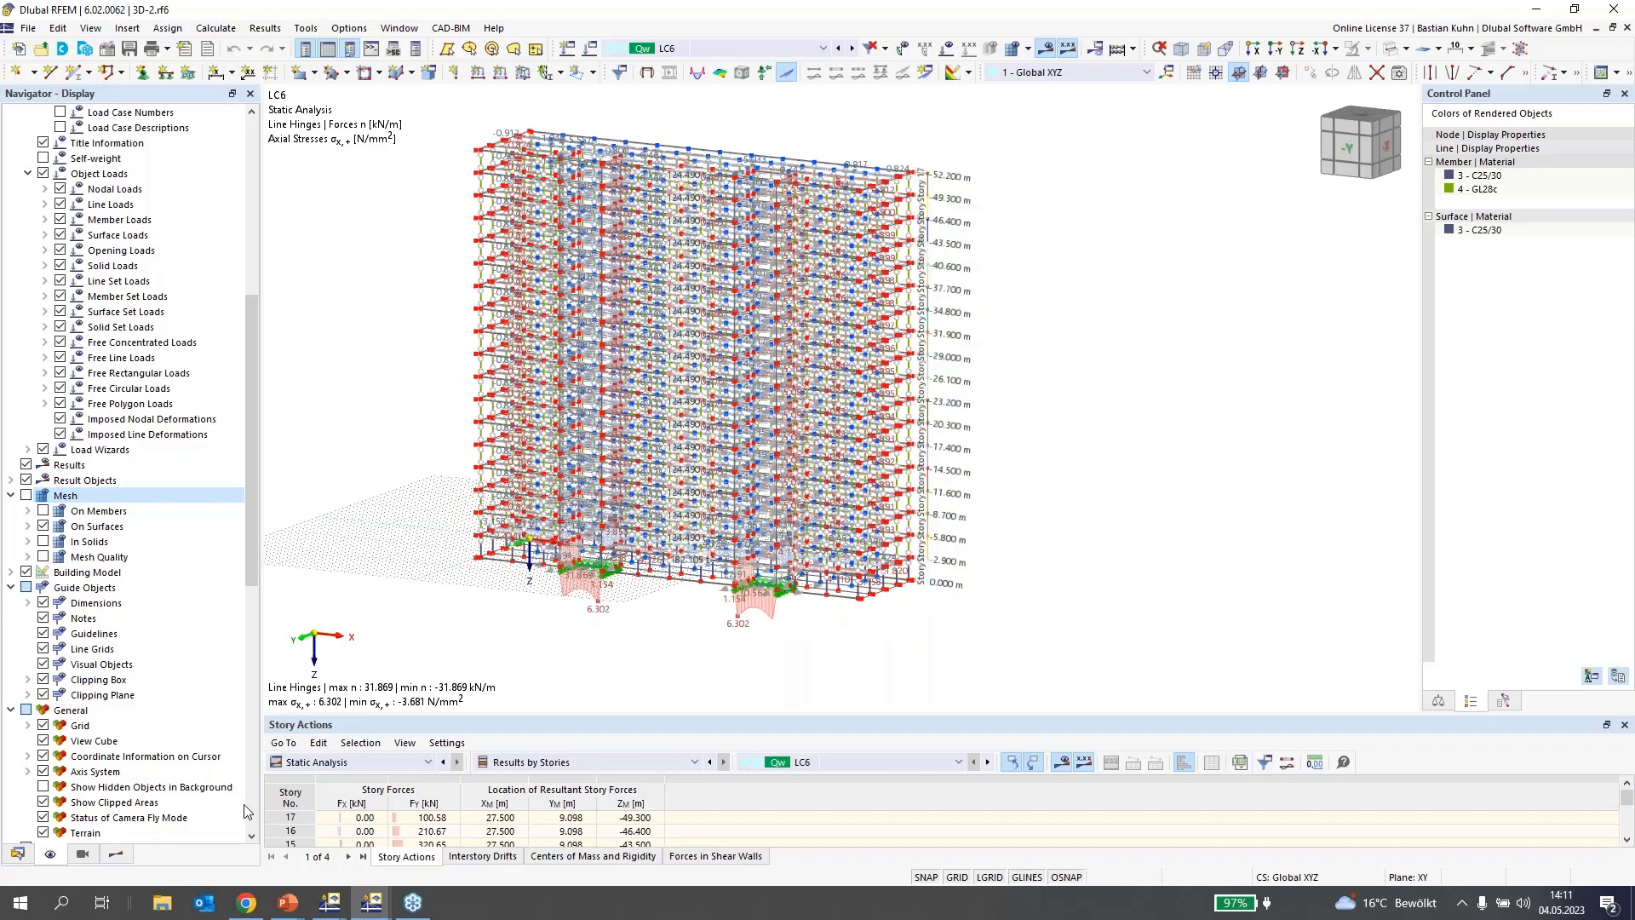
Bring up the results navigator, expand the Releases category and look through the available results and wall result sections
{"action": "left_click", "coordinate": [117, 855]}
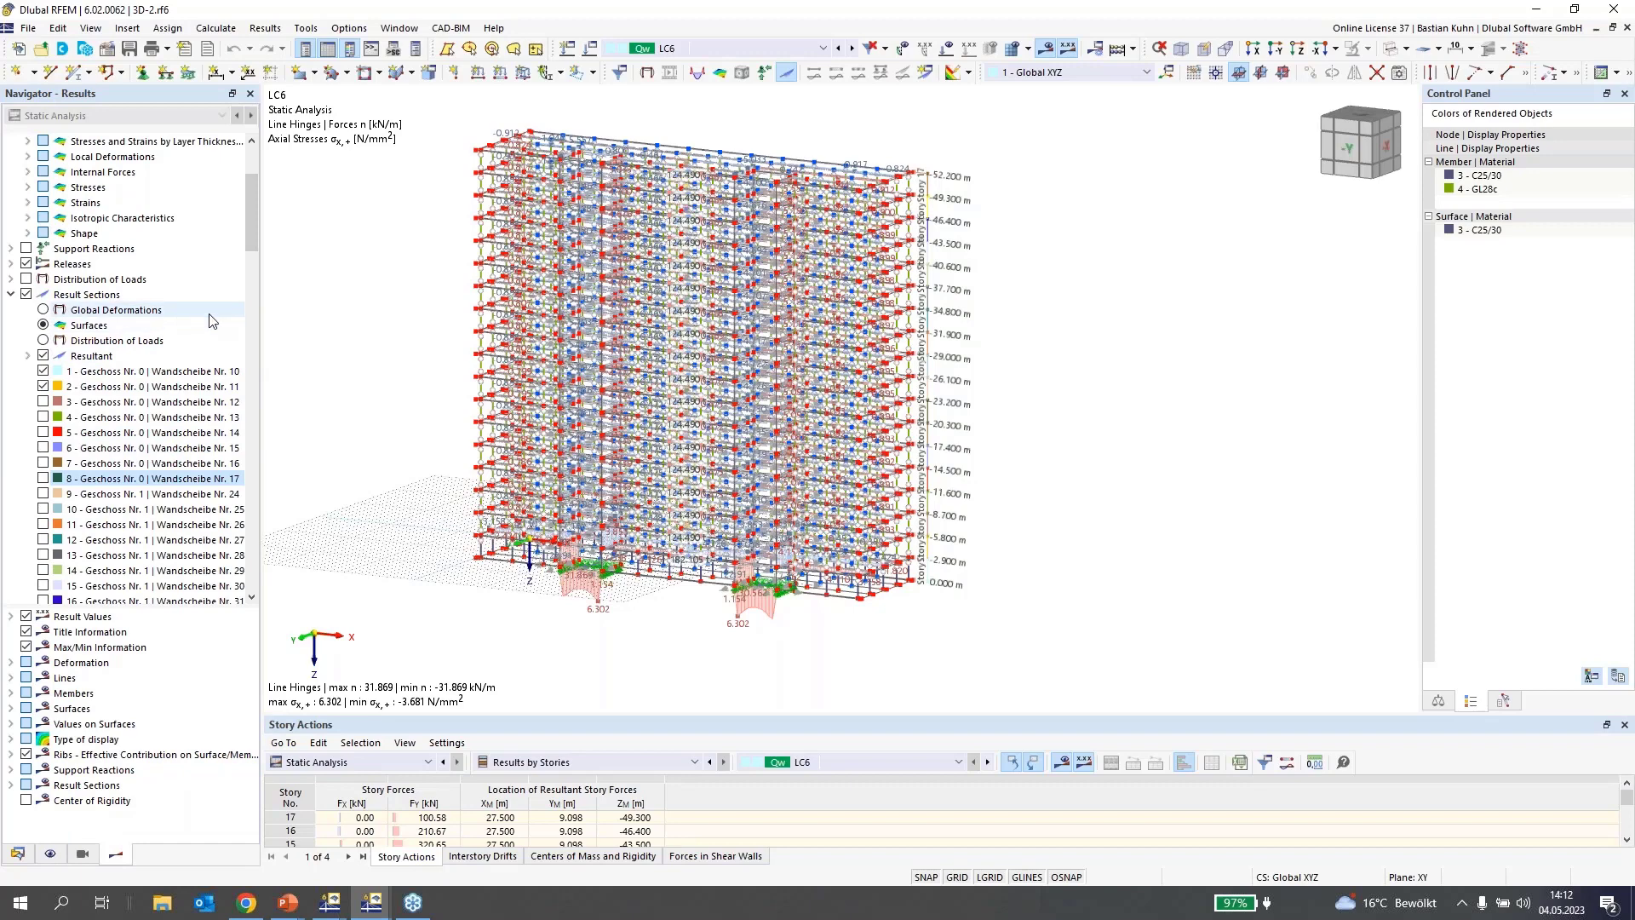
{"action": "left_click", "coordinate": [11, 264]}
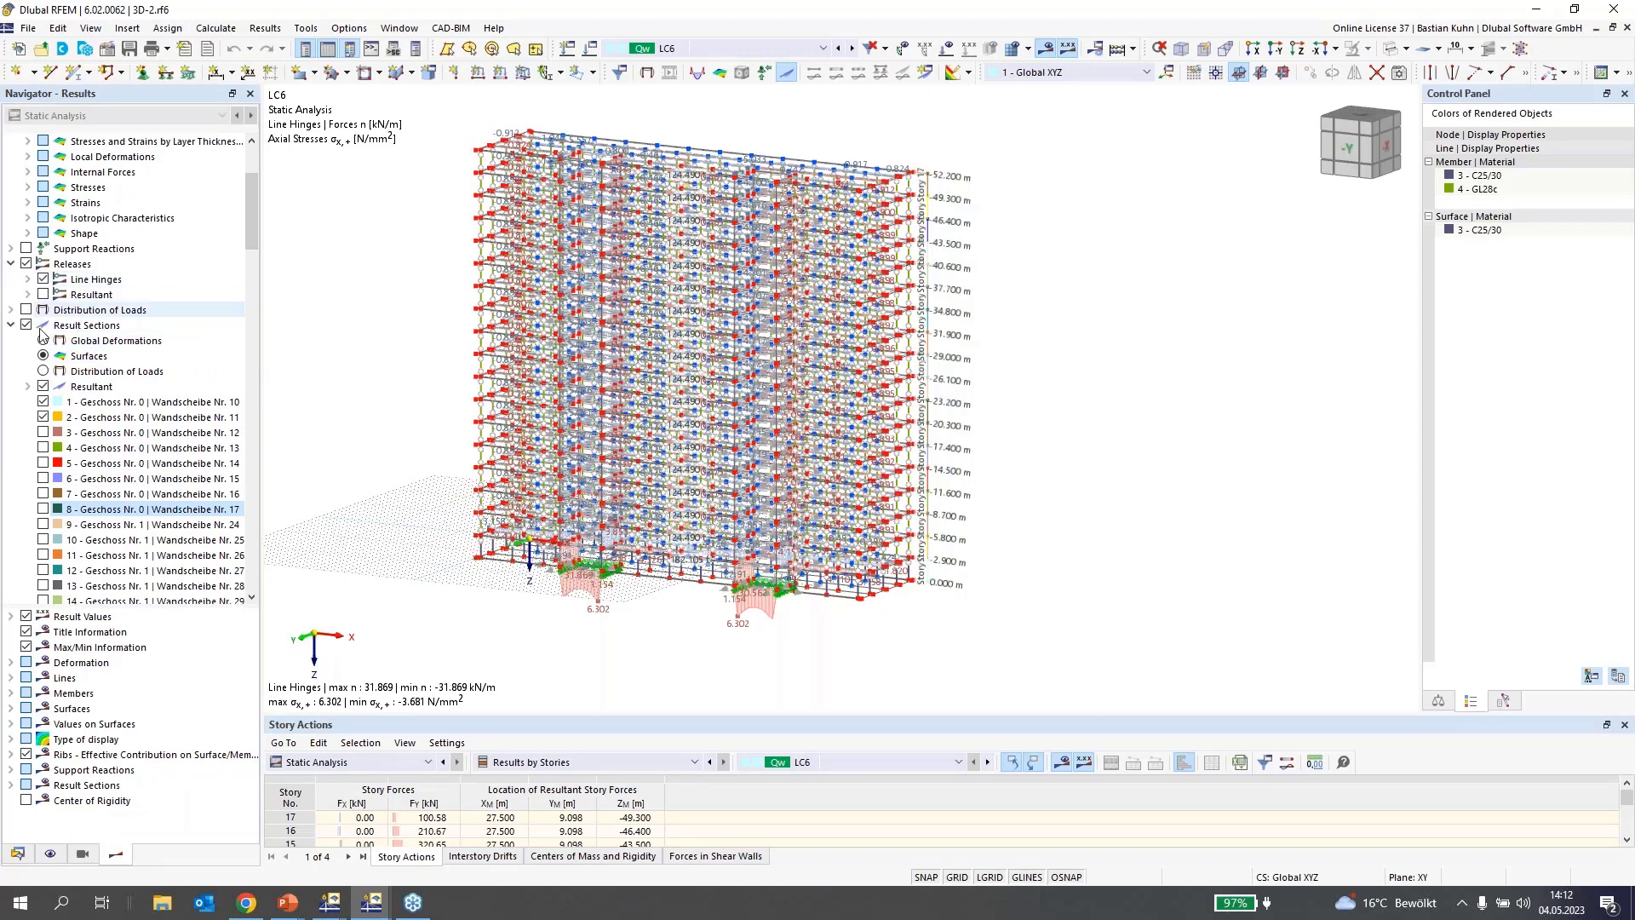
{"action": "scroll", "coordinate": [196, 298], "scroll_direction": "up", "scroll_amount": 3}
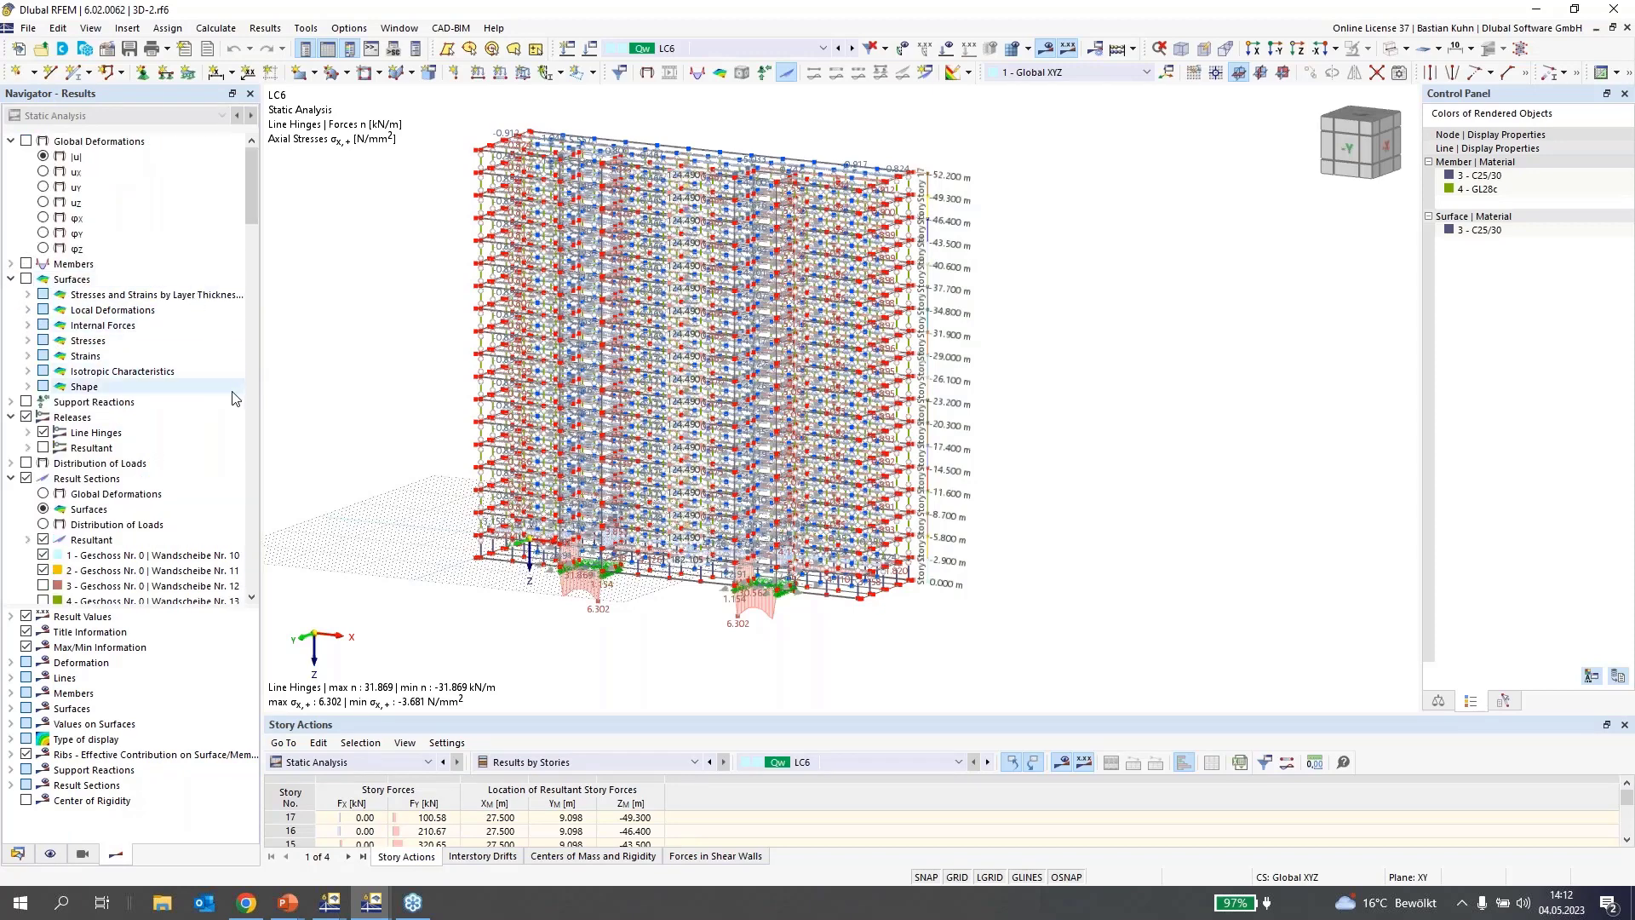
{"action": "scroll", "coordinate": [195, 341], "scroll_direction": "down", "scroll_amount": 9}
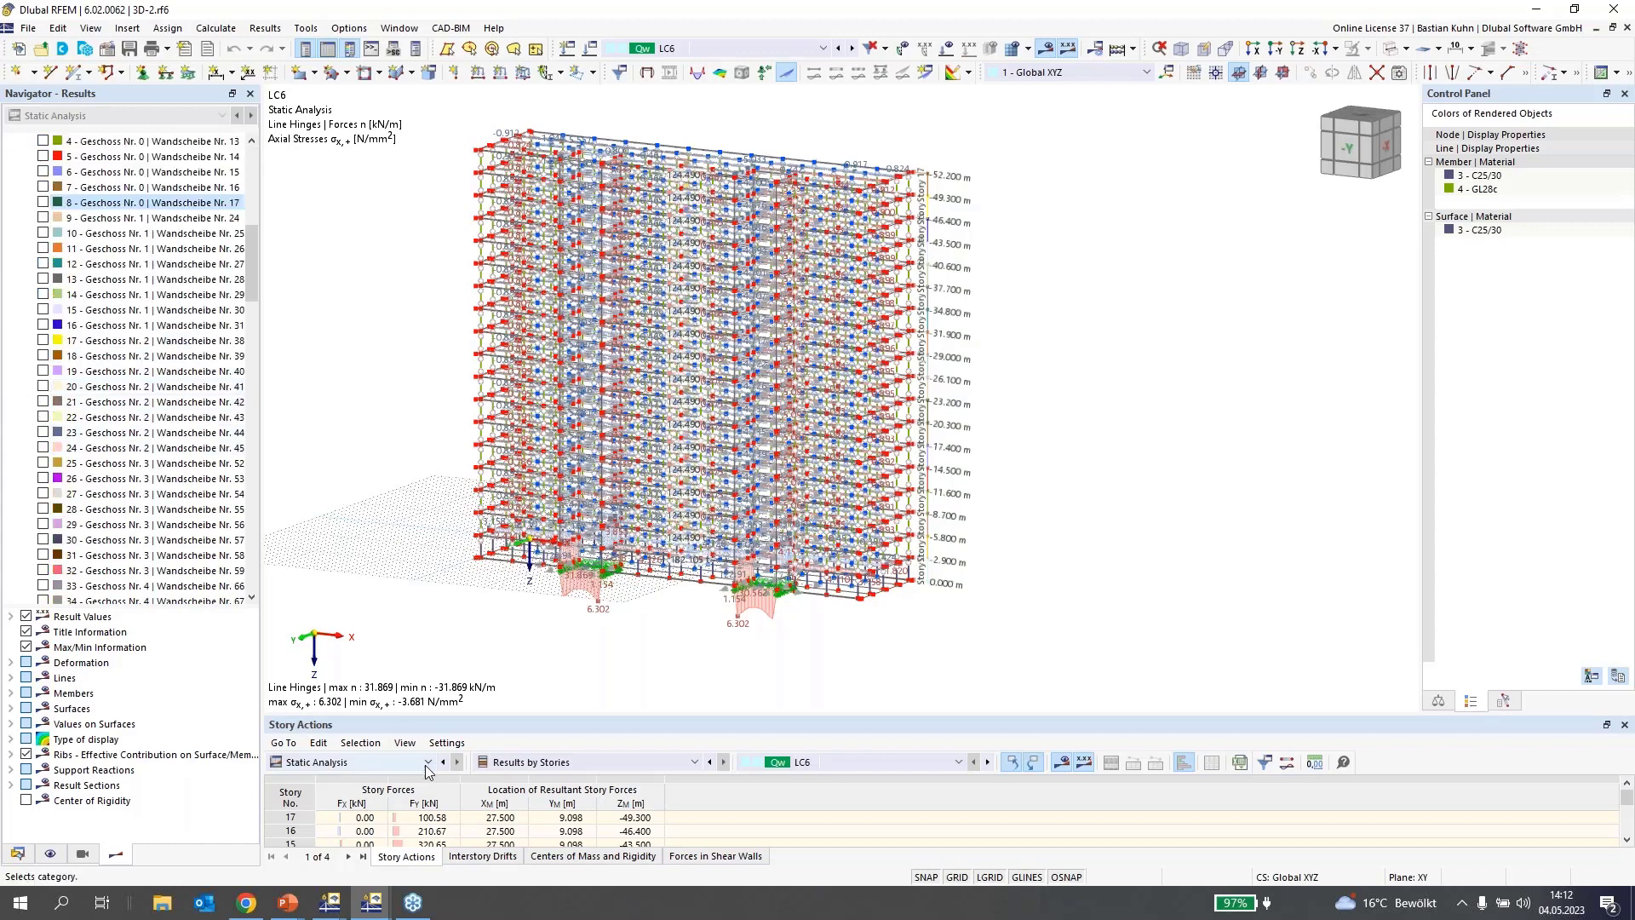
Enlarge the results table and review the LC6 story actions, interstory drifts, and centers of mass and rigidity of all stories
{"action": "left_click_drag", "start_coordinate": [481, 713], "coordinate": [464, 502]}
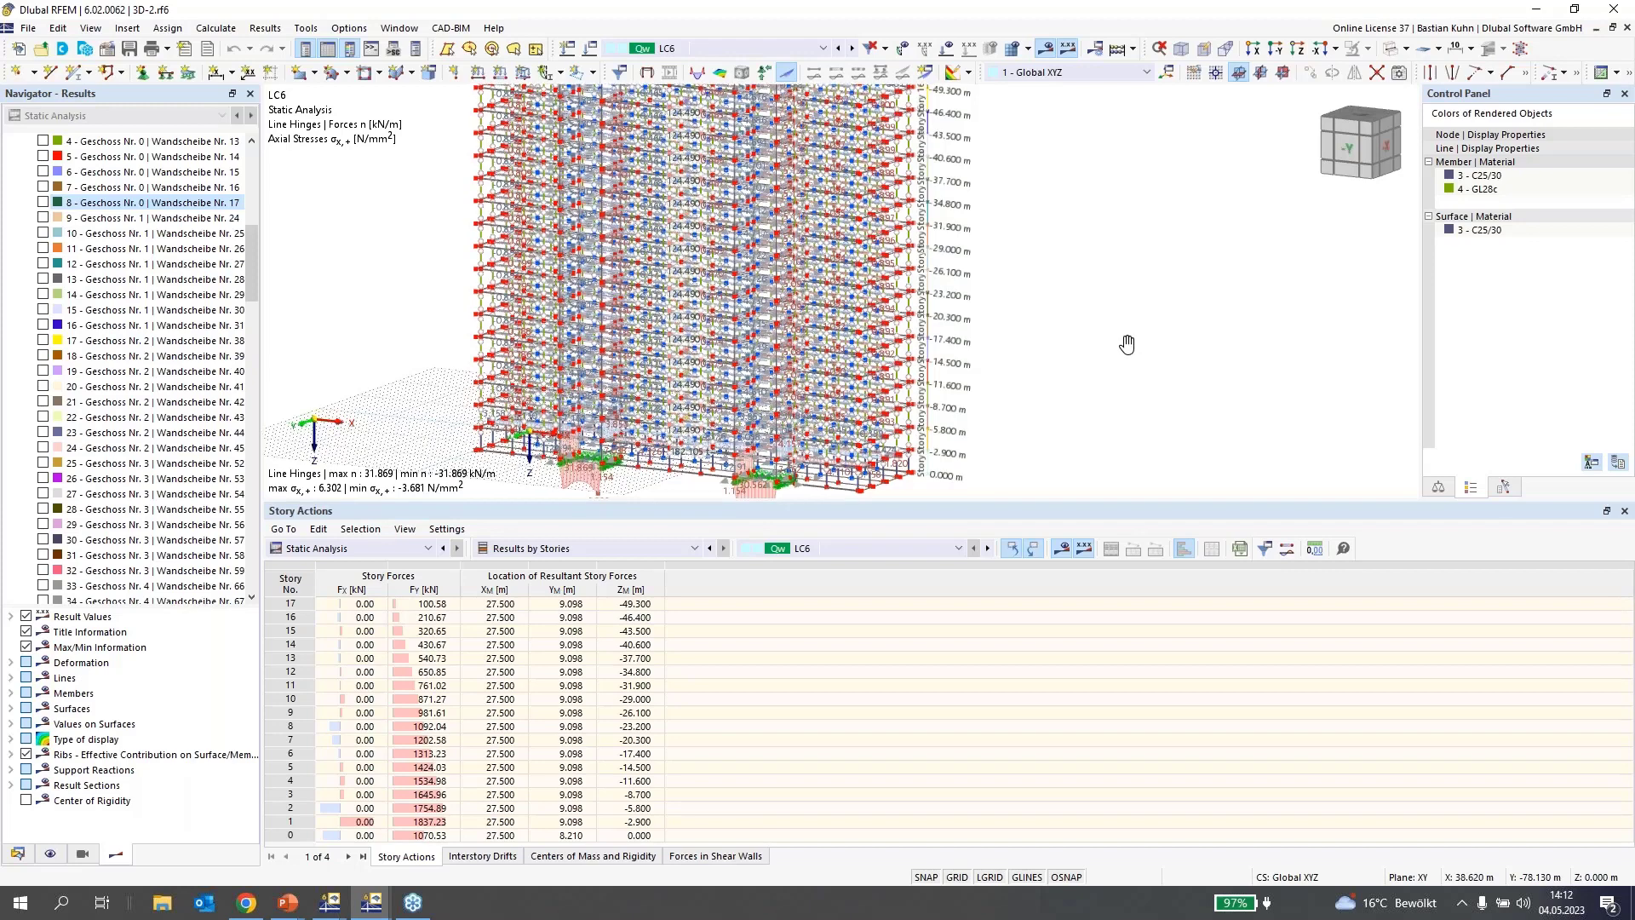
{"action": "middle_click_drag", "start_coordinate": [1127, 344], "coordinate": [982, 350], "text": "ctrl"}
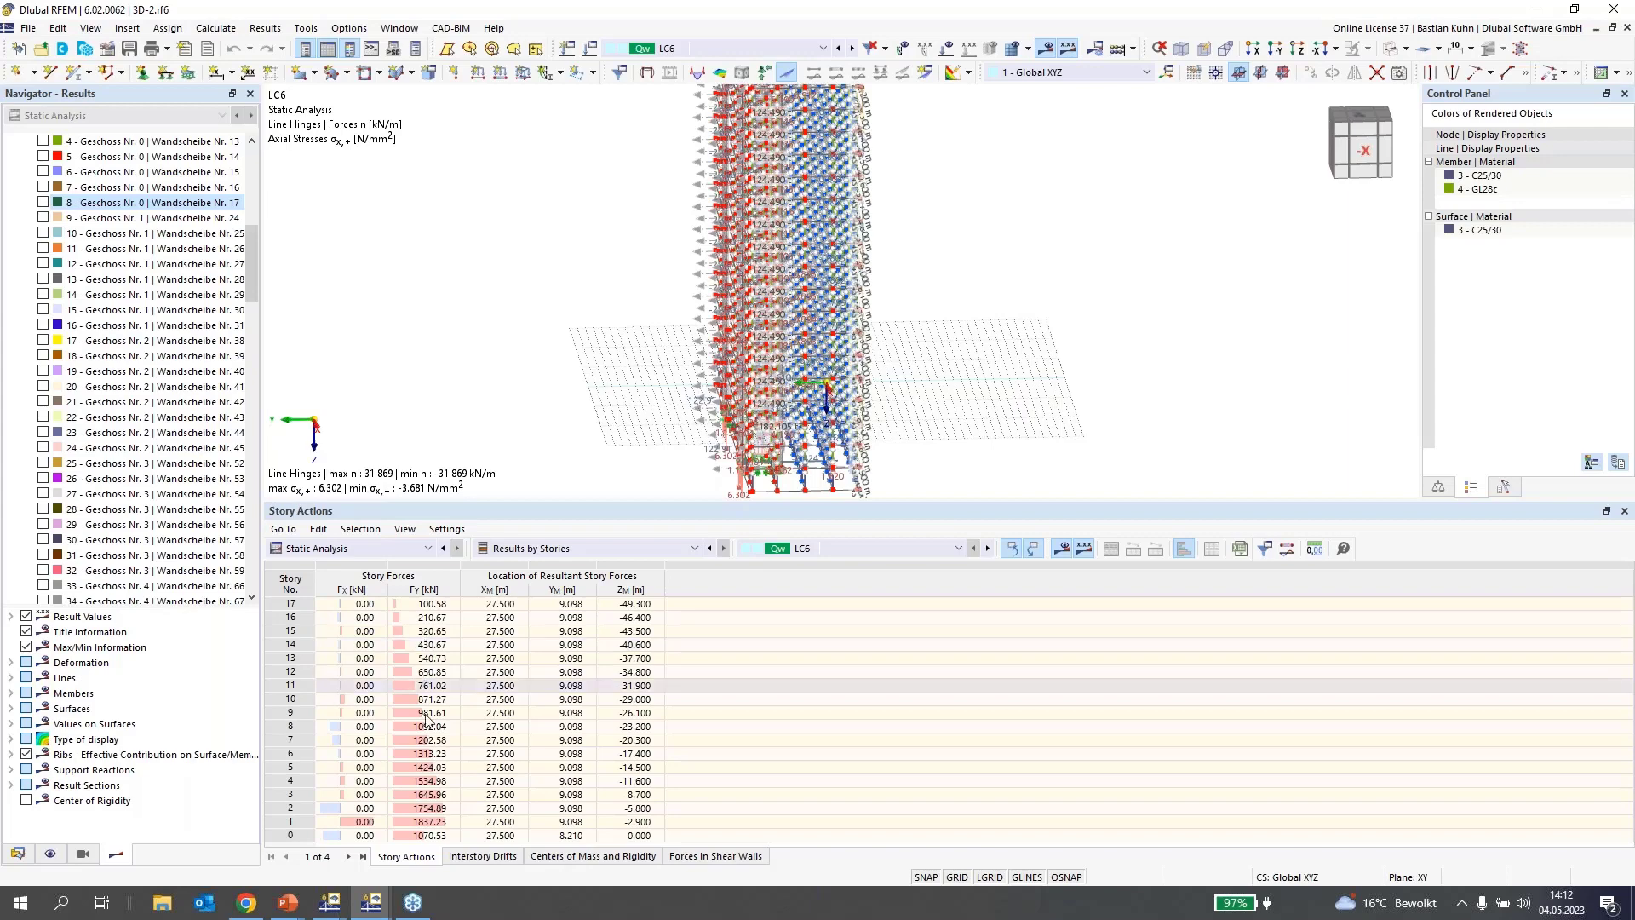
{"action": "left_click", "coordinate": [483, 857]}
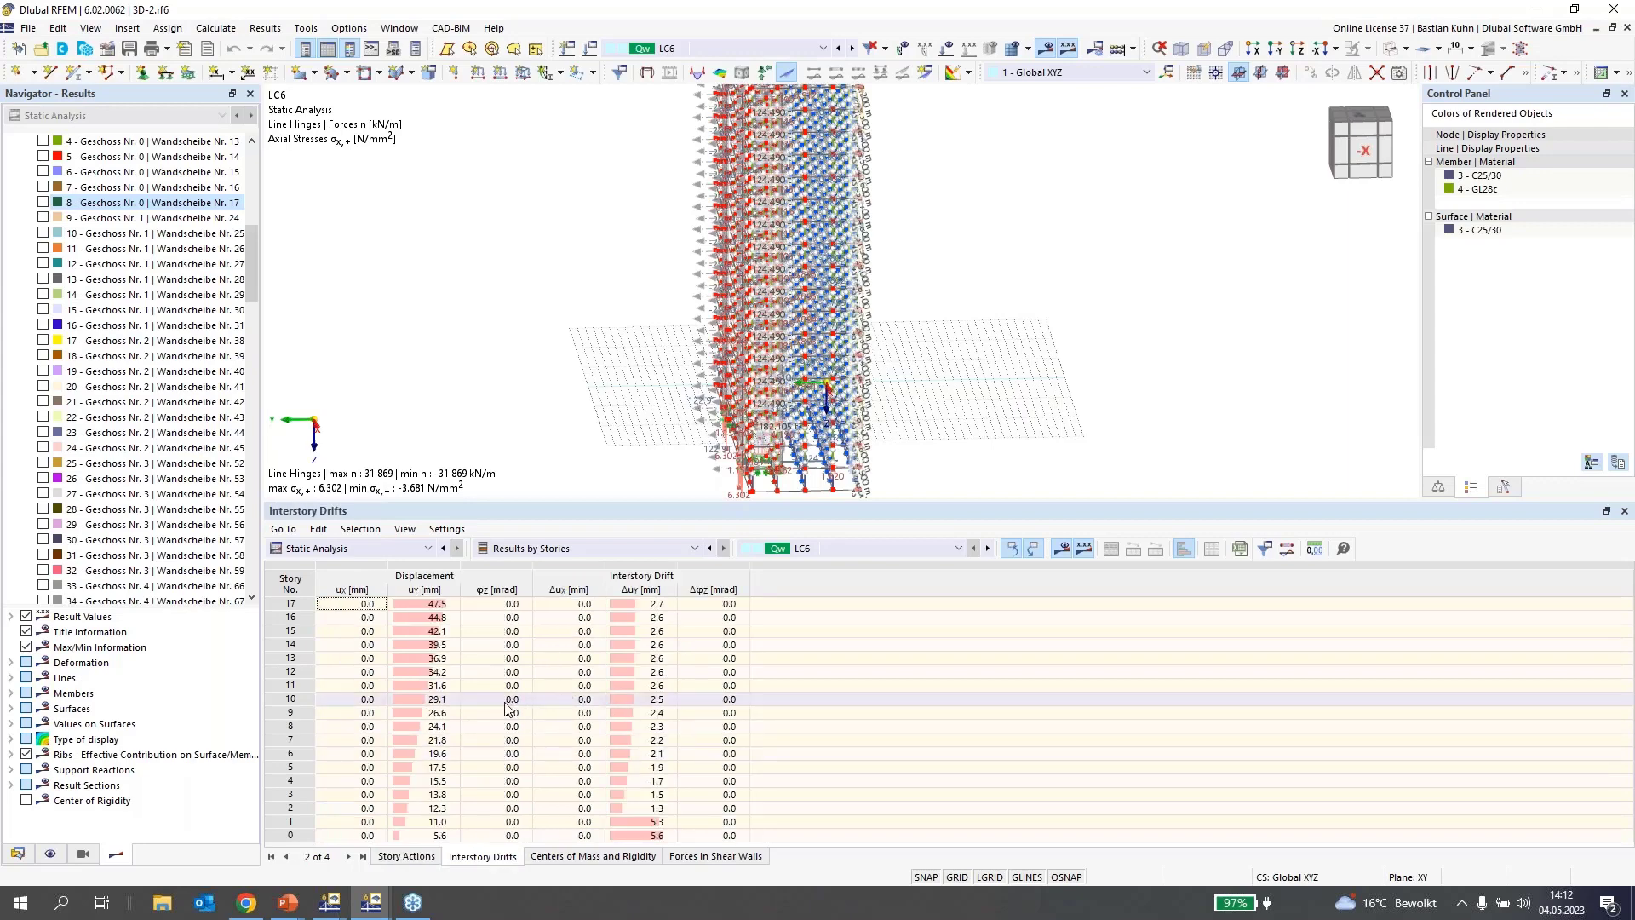
{"action": "left_click", "coordinate": [596, 856]}
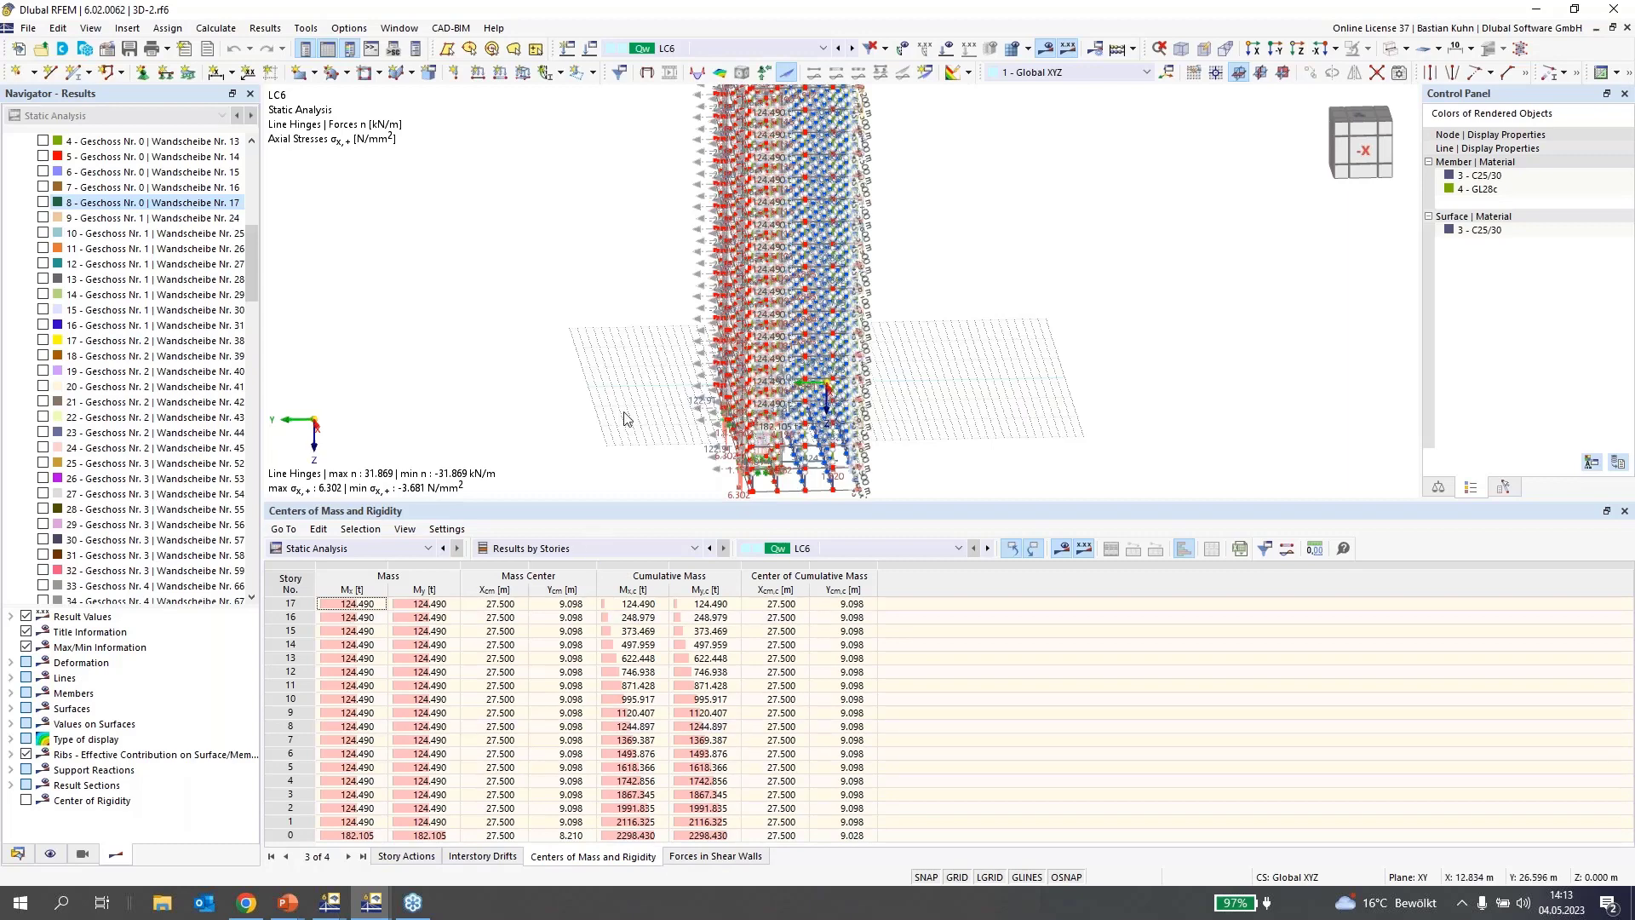
Examine result sections 1 and 2 for Wandscheibe Nr. 10 and Nr. 11 of Geschoss Nr. 0 and their diagrams at the wall bases
{"action": "scroll", "coordinate": [627, 418], "scroll_direction": "down", "scroll_amount": 3}
{"action": "middle_click_drag", "start_coordinate": [631, 393], "coordinate": [769, 379]}
{"action": "scroll", "coordinate": [767, 379], "scroll_direction": "up", "scroll_amount": 2}
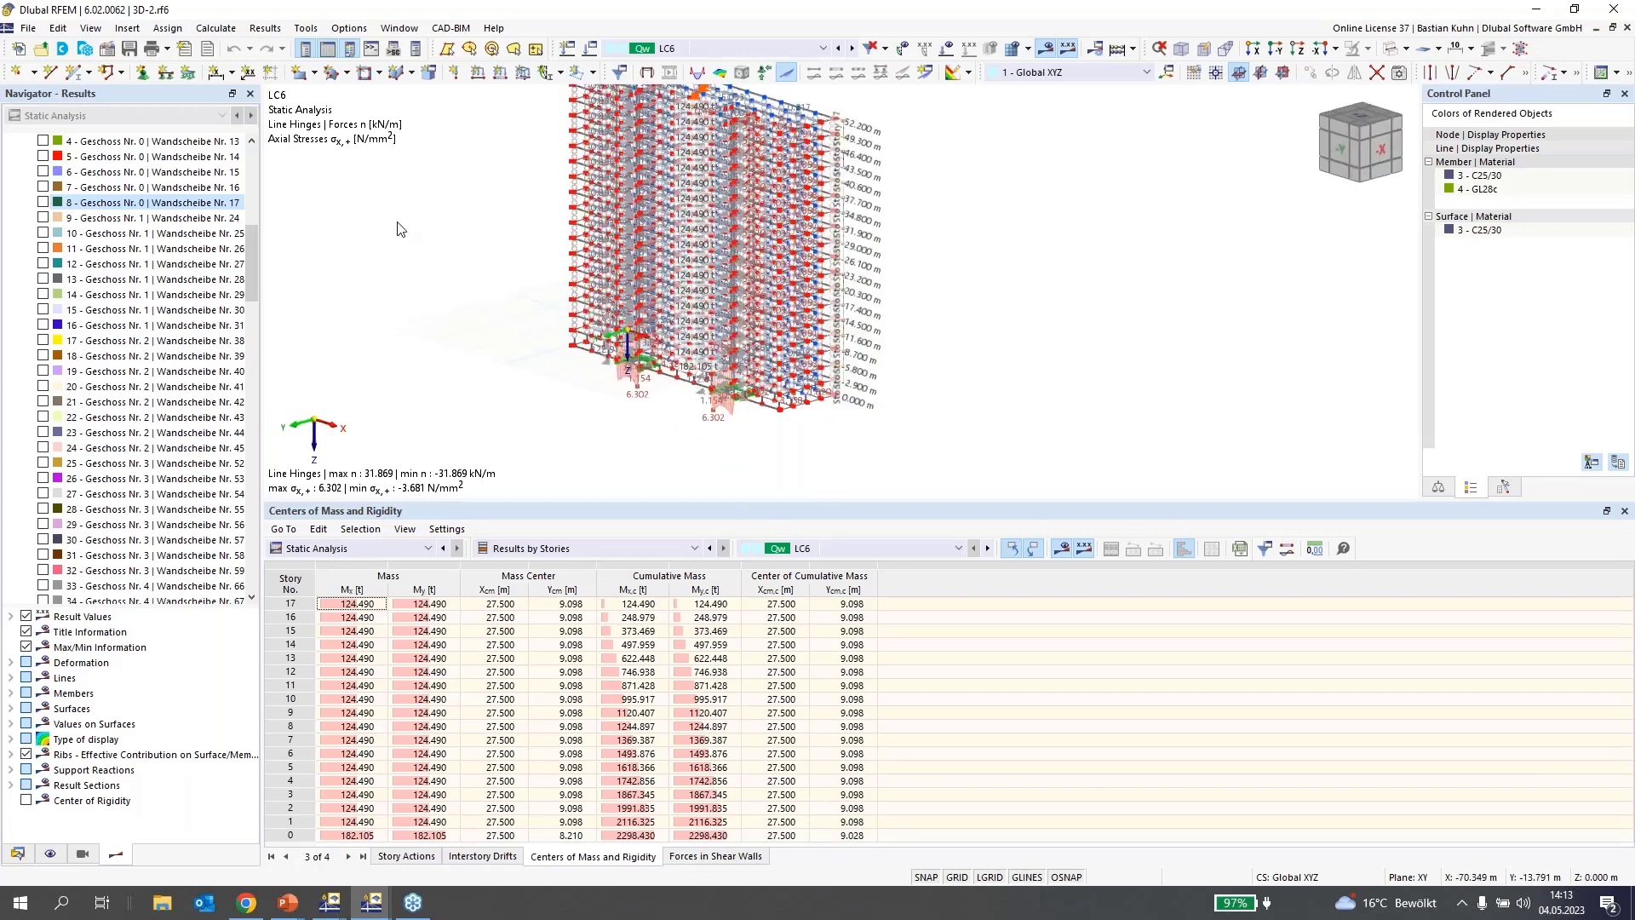
{"action": "scroll", "coordinate": [208, 230], "scroll_direction": "up", "scroll_amount": 8}
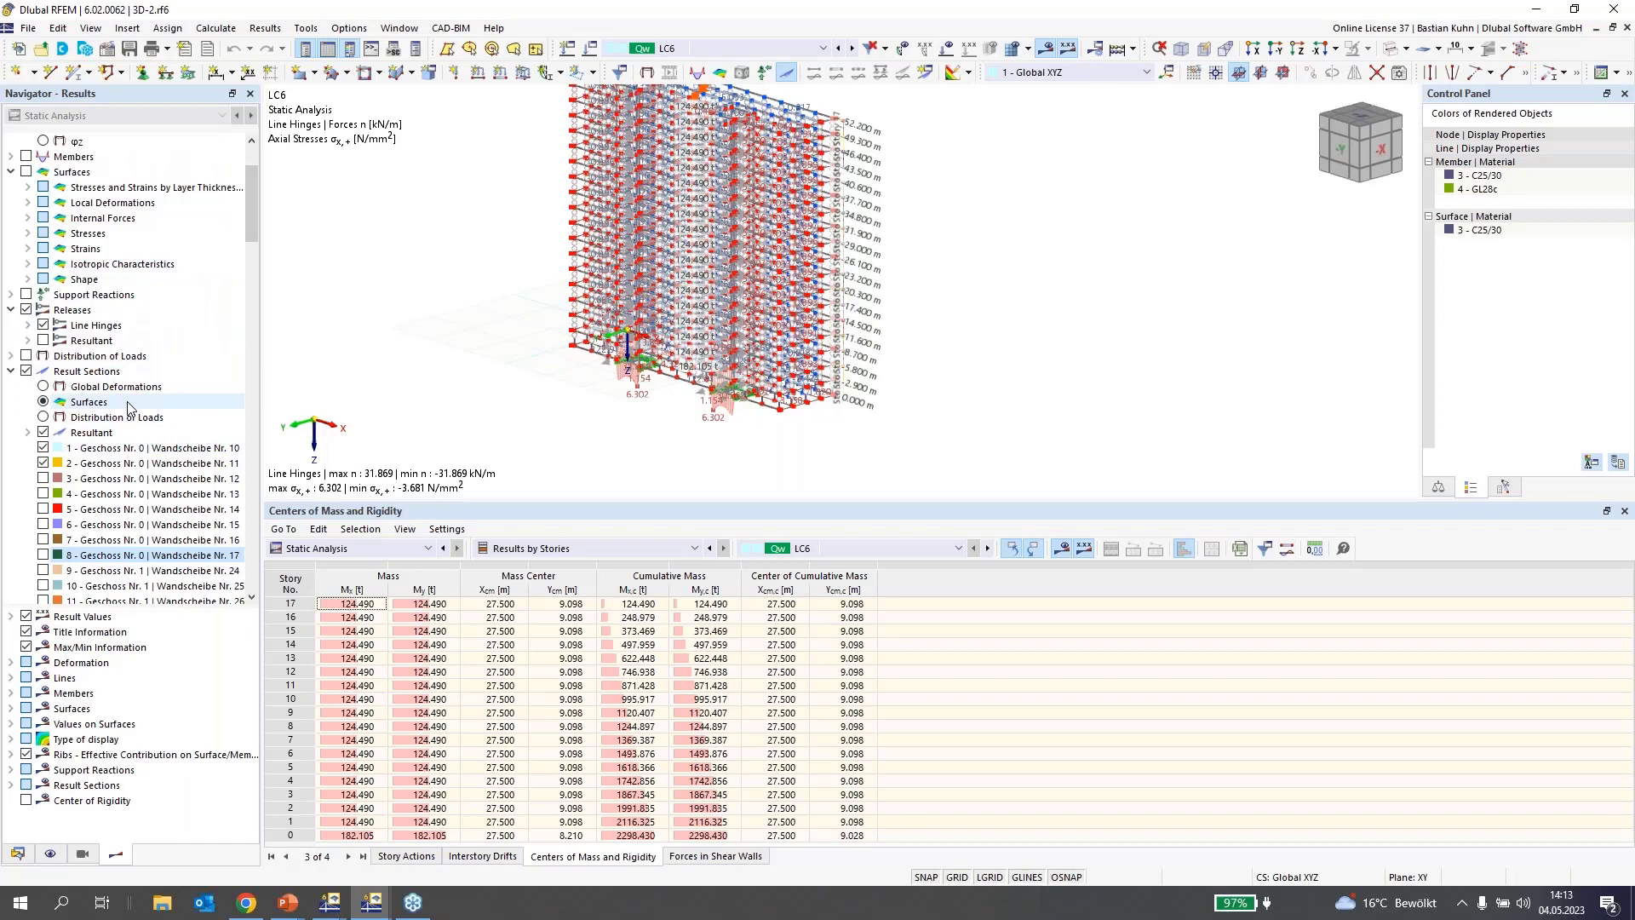
{"action": "scroll", "coordinate": [128, 406], "scroll_direction": "down", "scroll_amount": 3}
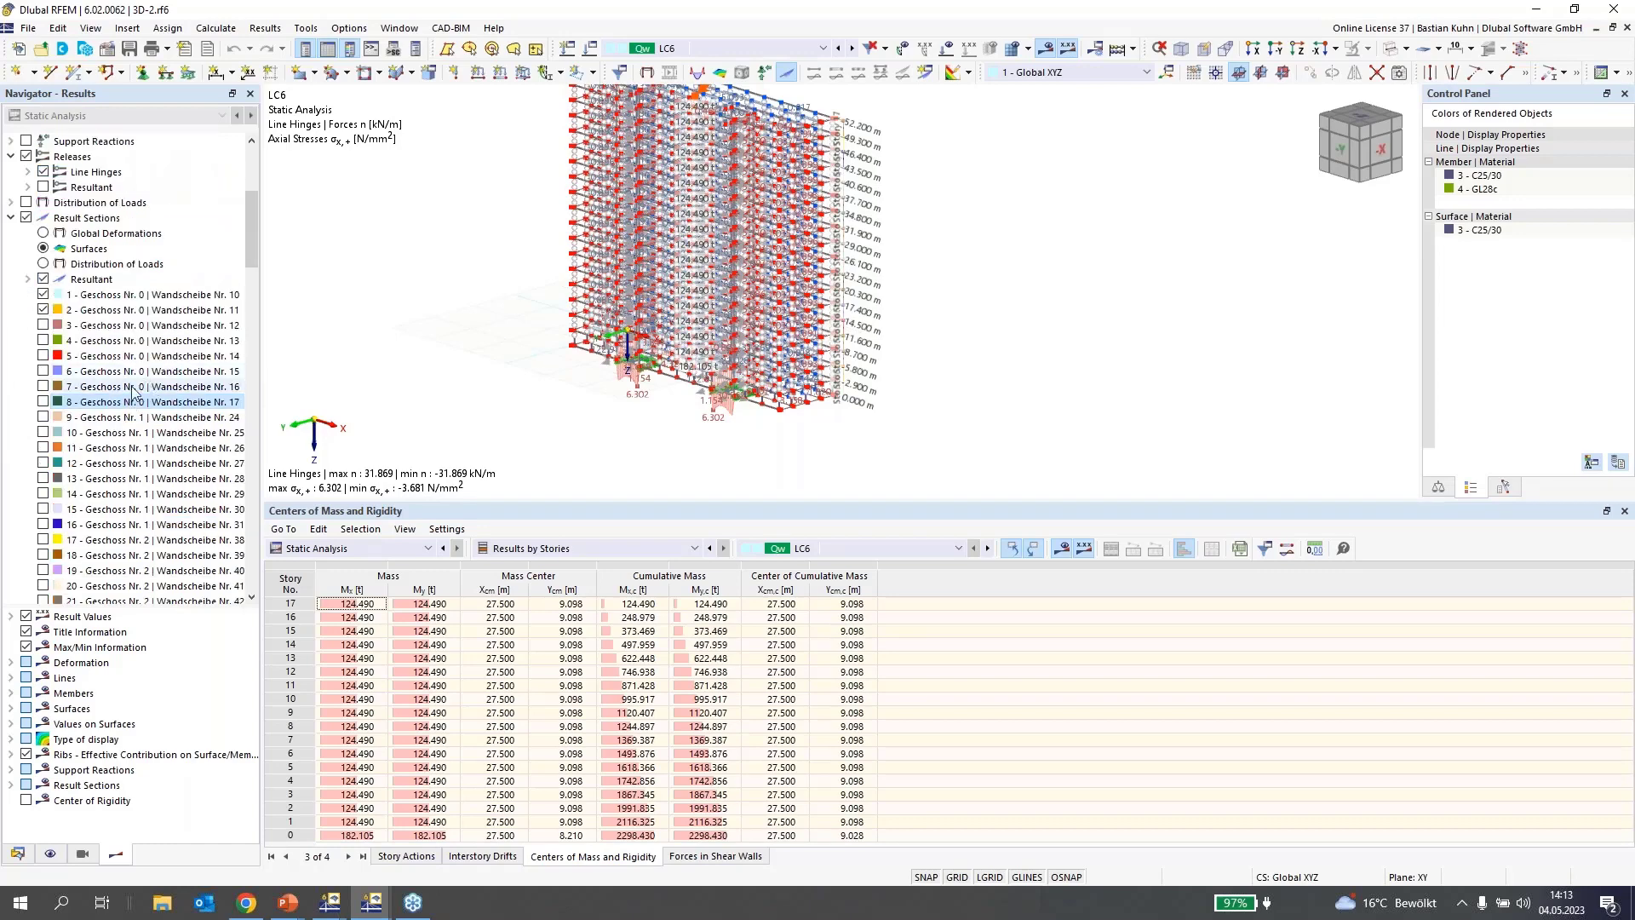
{"action": "scroll", "coordinate": [170, 357], "scroll_direction": "down", "scroll_amount": 3}
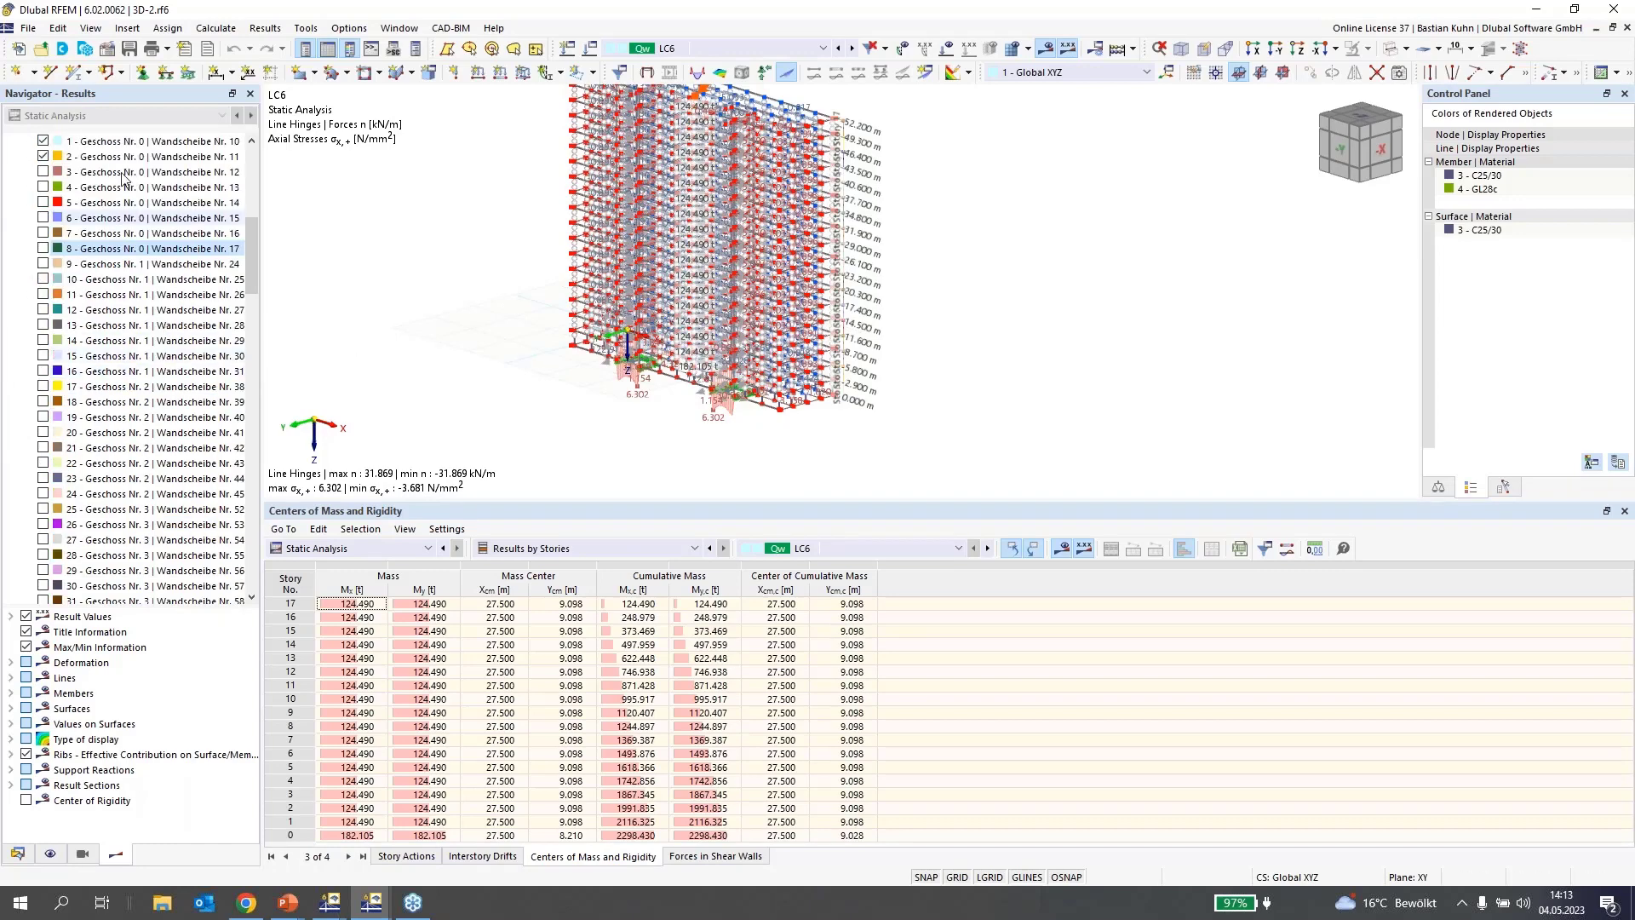
{"action": "left_click", "coordinate": [100, 144]}
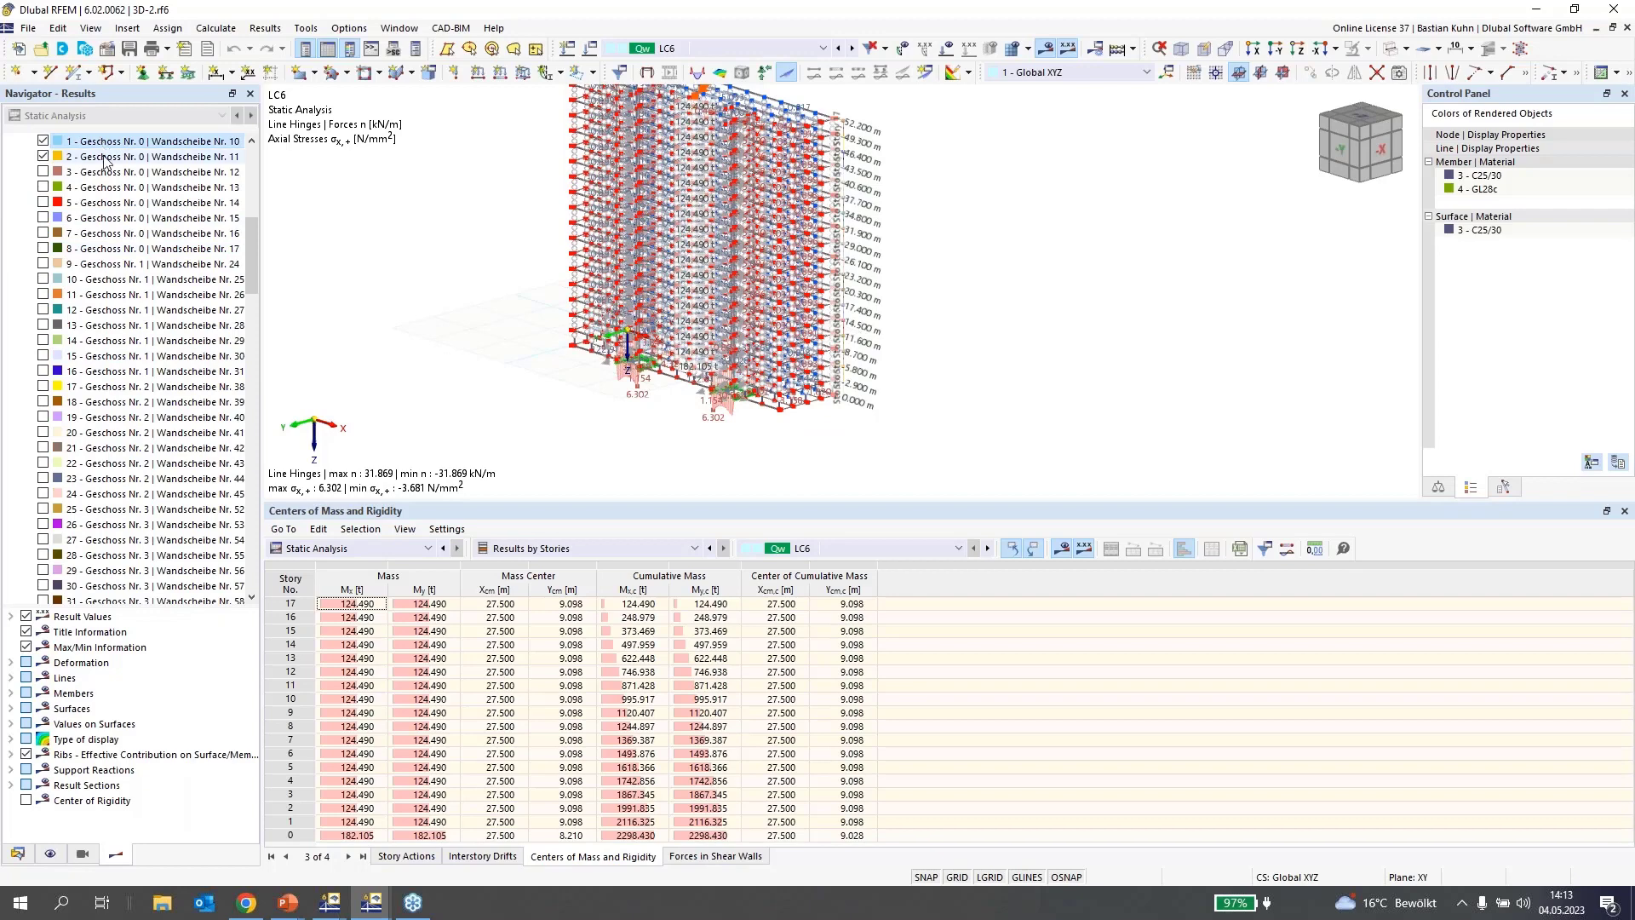
{"action": "left_click", "coordinate": [102, 157]}
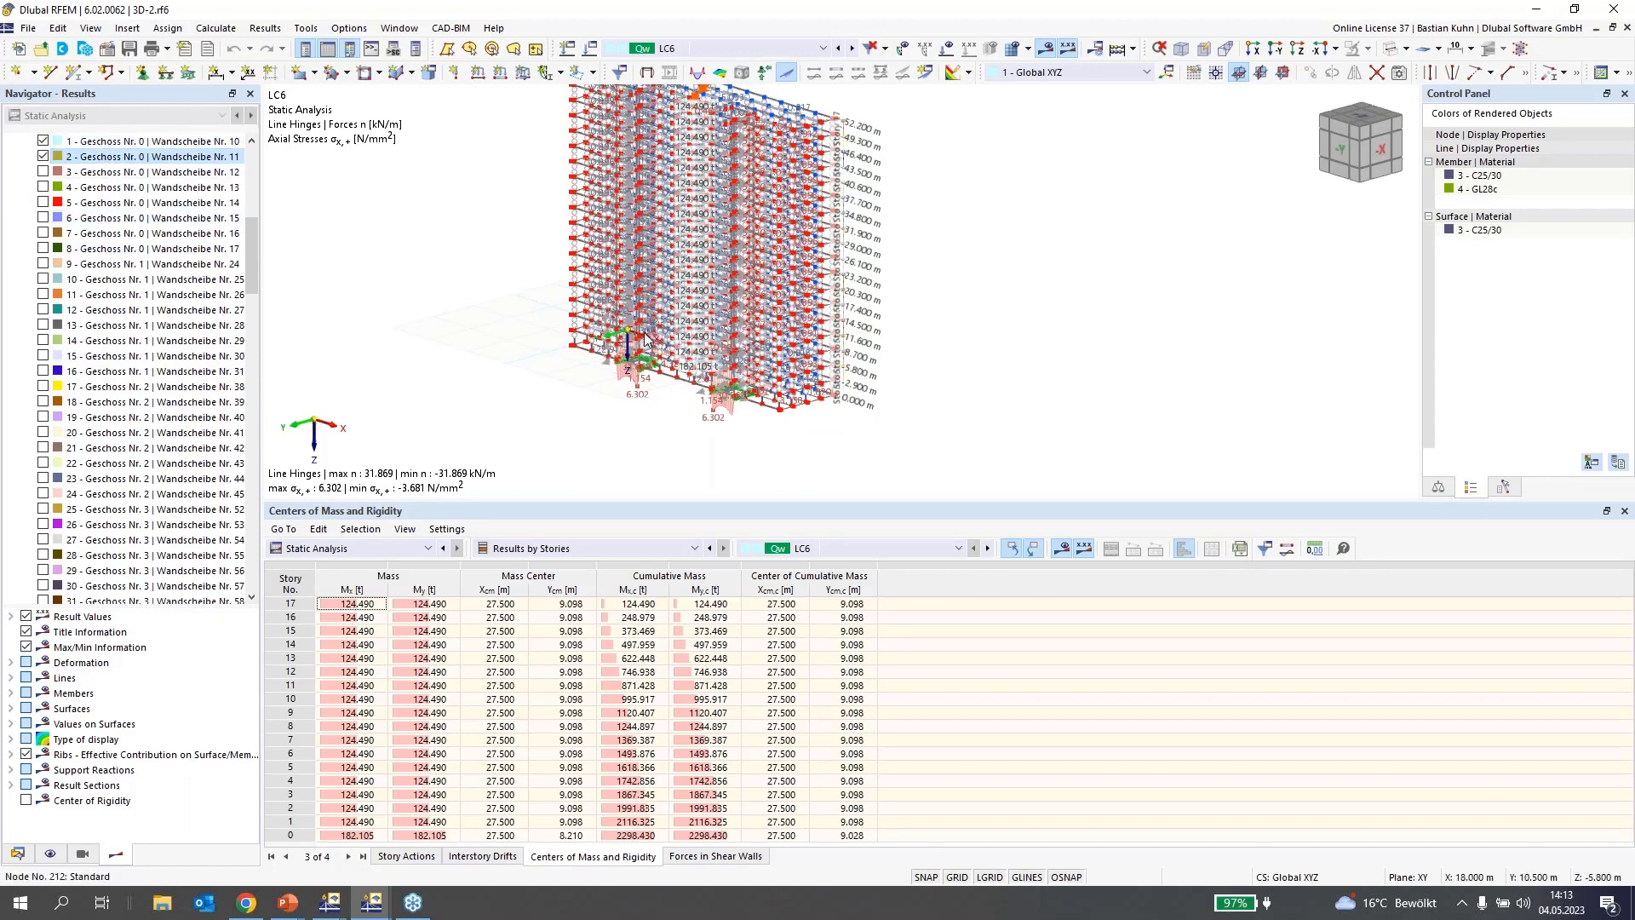
{"action": "scroll", "coordinate": [645, 338], "scroll_direction": "up", "scroll_amount": 1}
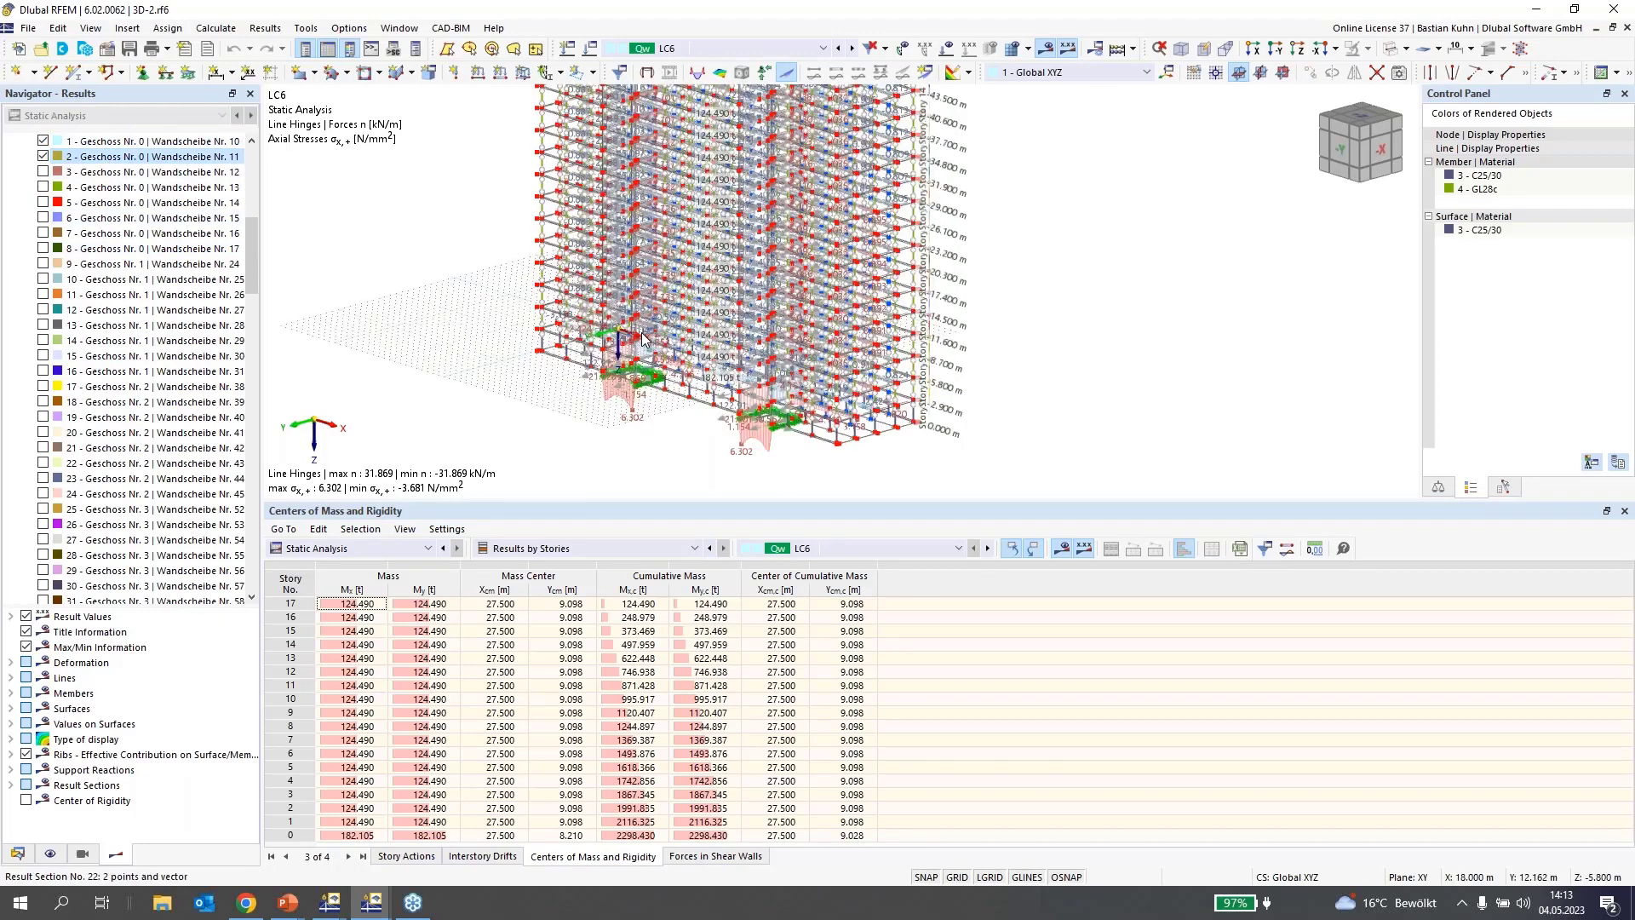
{"action": "scroll", "coordinate": [645, 338], "scroll_direction": "up", "scroll_amount": 3}
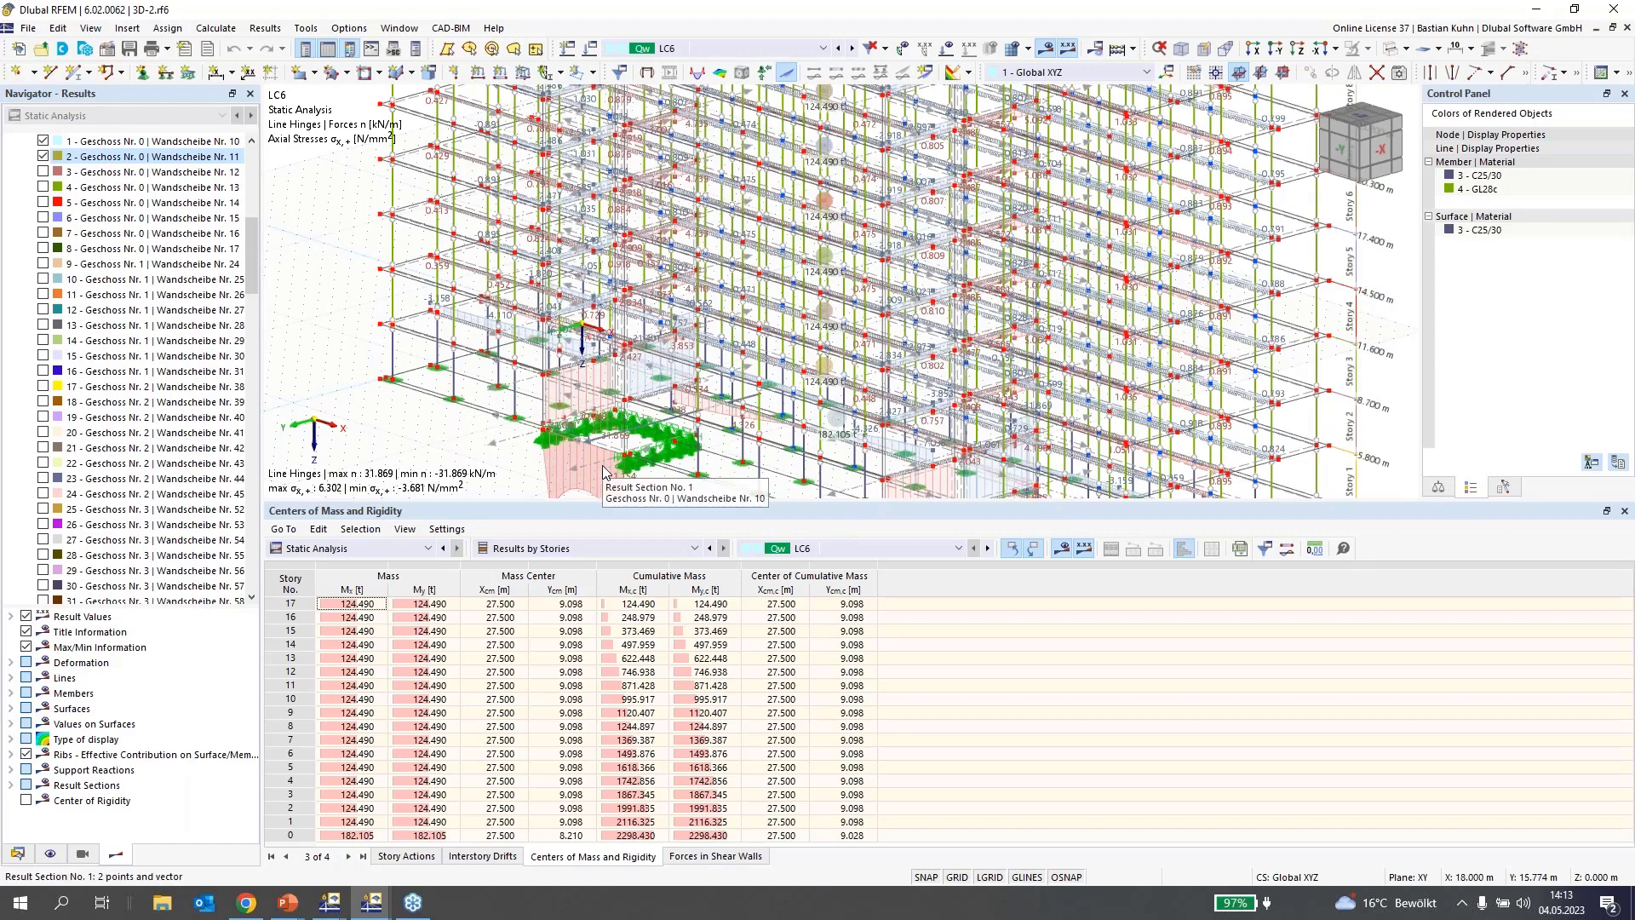
{"action": "scroll", "coordinate": [610, 446], "scroll_direction": "down", "scroll_amount": 1}
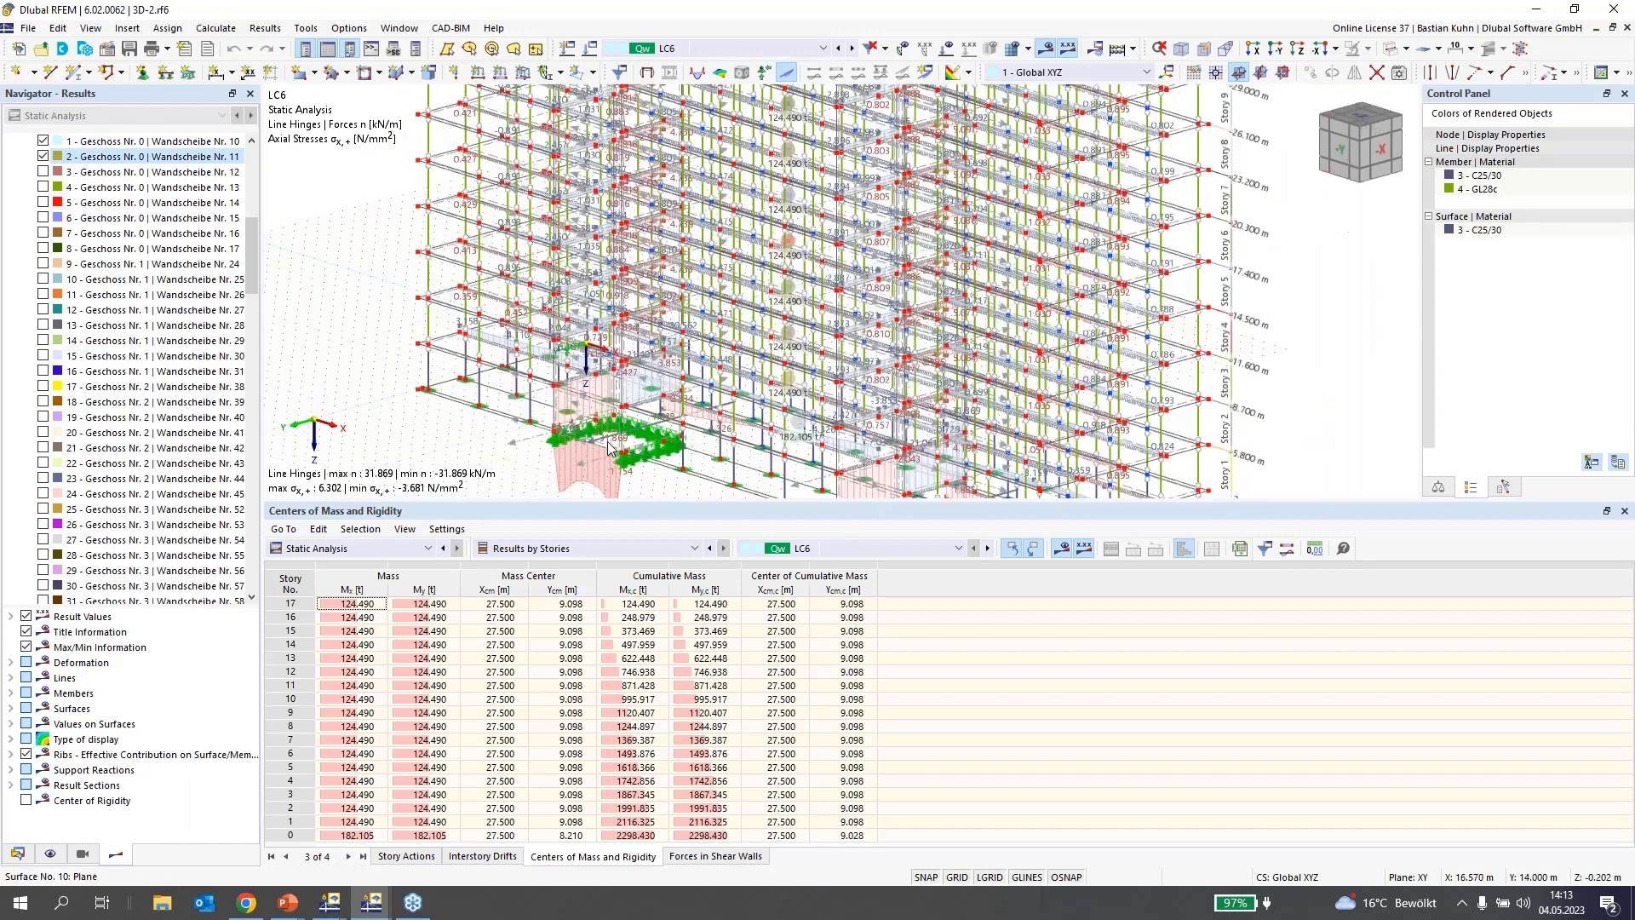
{"action": "scroll", "coordinate": [609, 446], "scroll_direction": "down", "scroll_amount": 1}
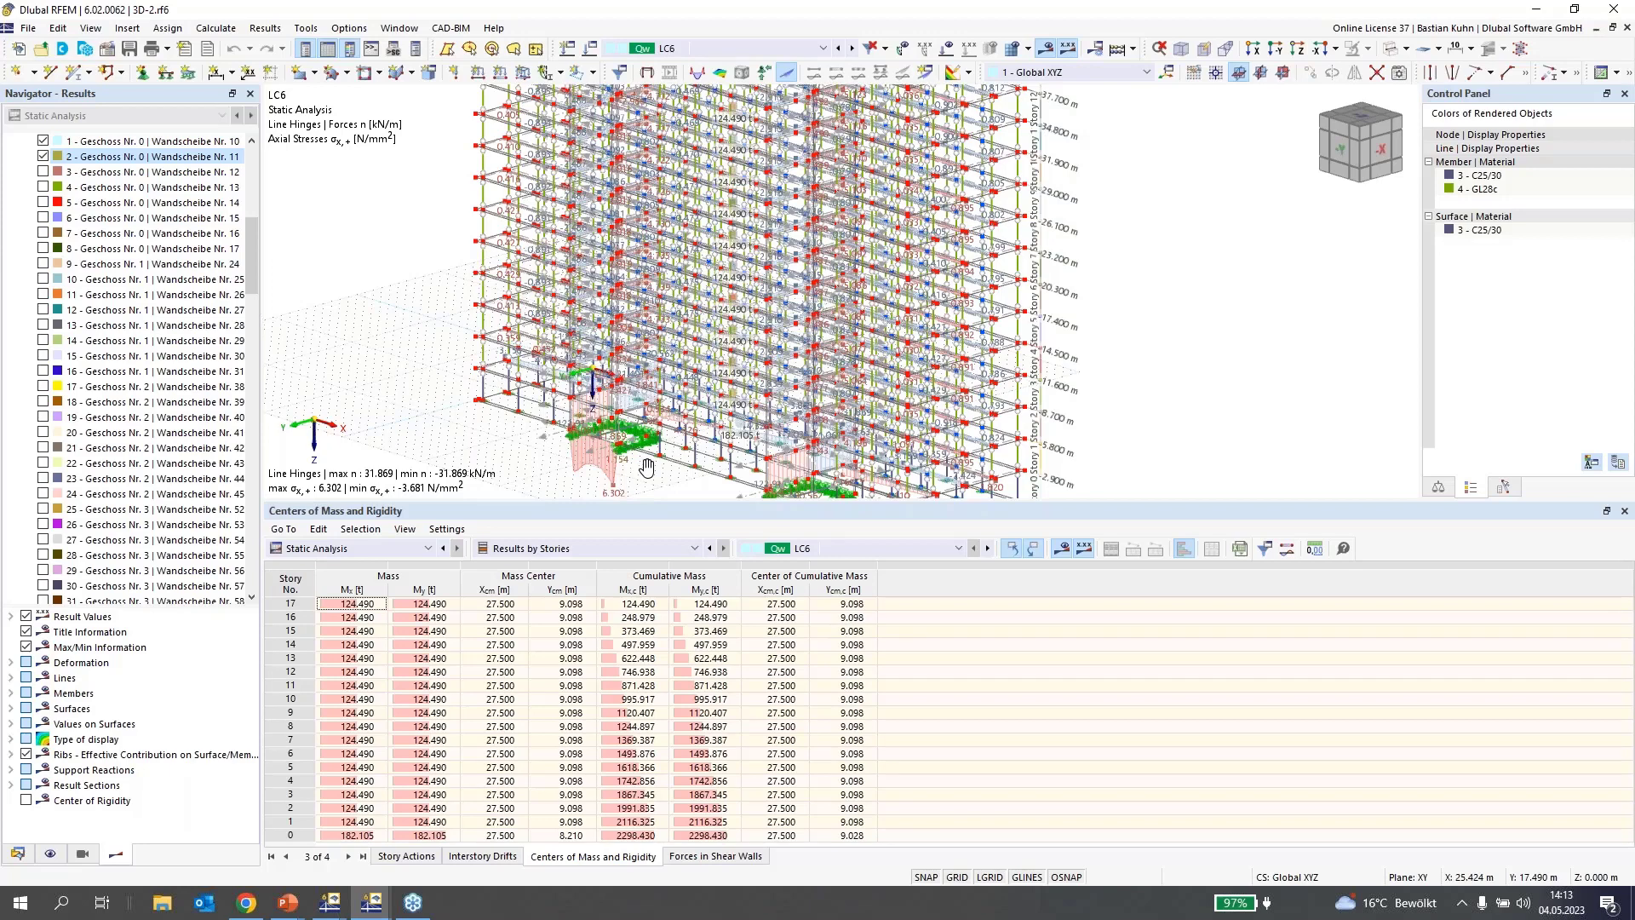
{"action": "middle_click_drag", "start_coordinate": [647, 464], "coordinate": [760, 402]}
Display the surfaces' shear forces v_y, switch to v_x, and inspect them at the base of the core wall
{"action": "left_click_drag", "start_coordinate": [250, 250], "coordinate": [247, 170]}
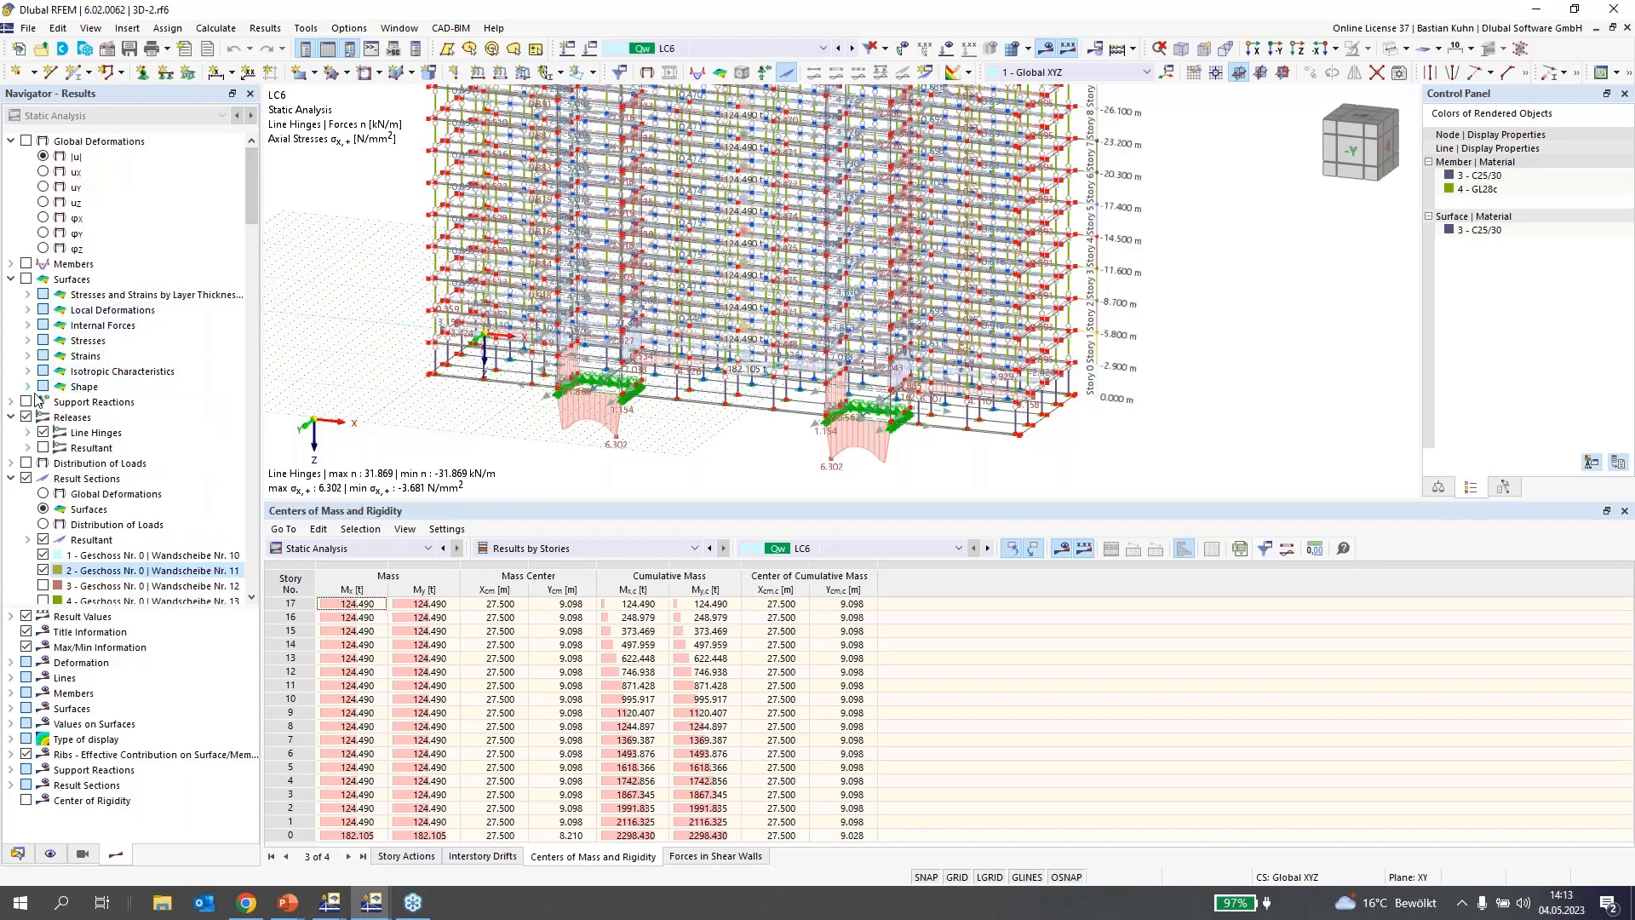
{"action": "left_click", "coordinate": [28, 325]}
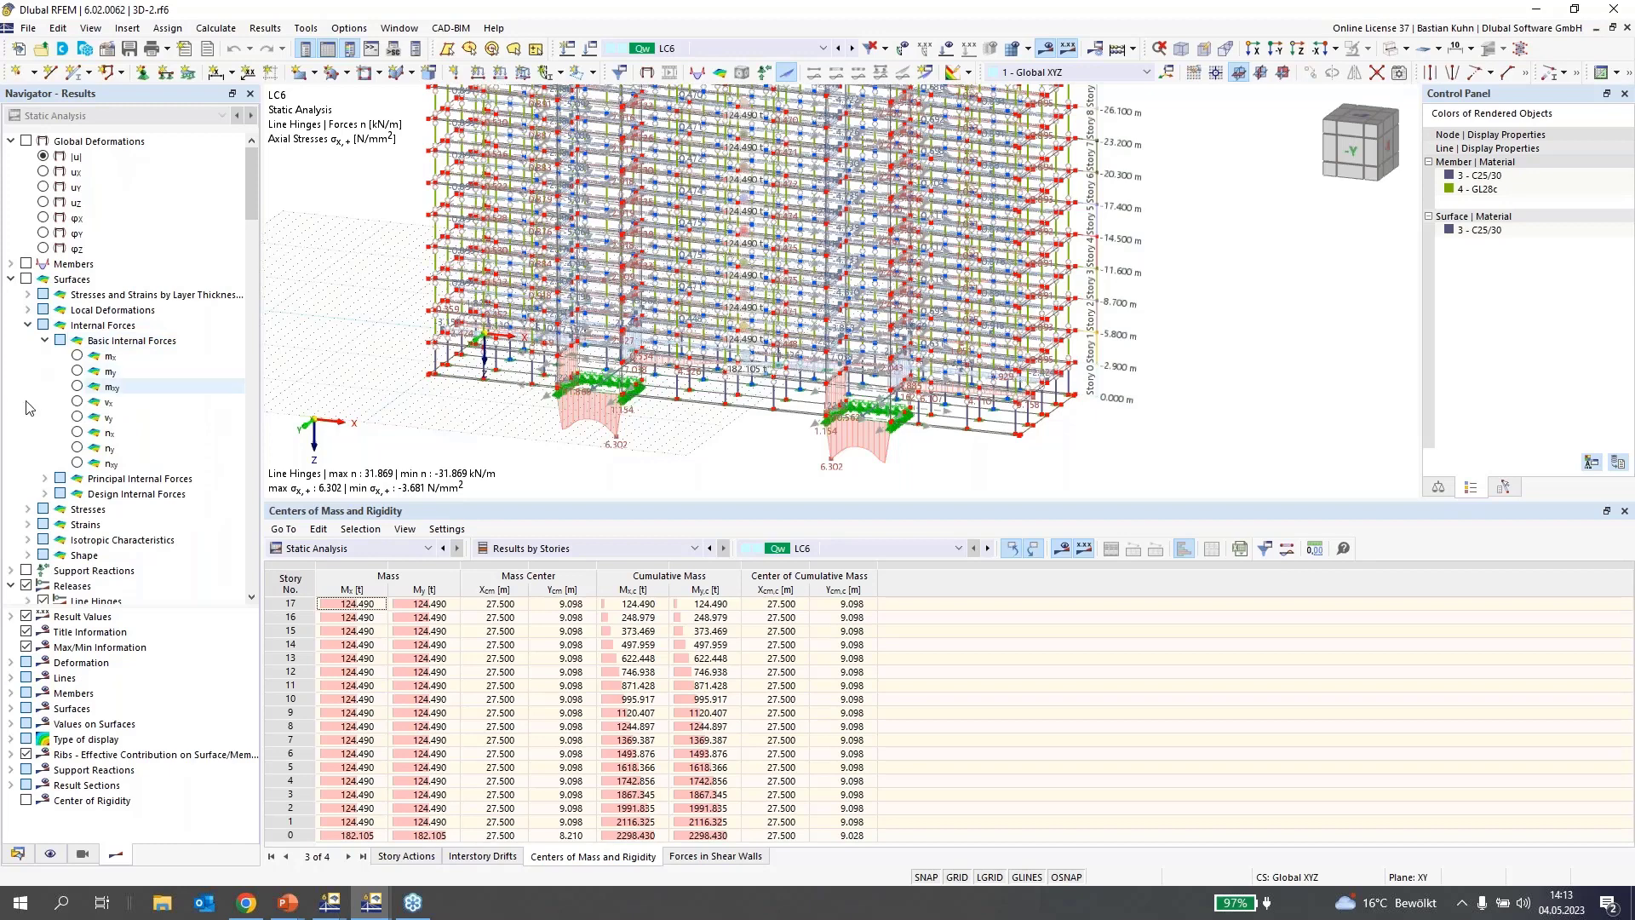
{"action": "left_click", "coordinate": [79, 419]}
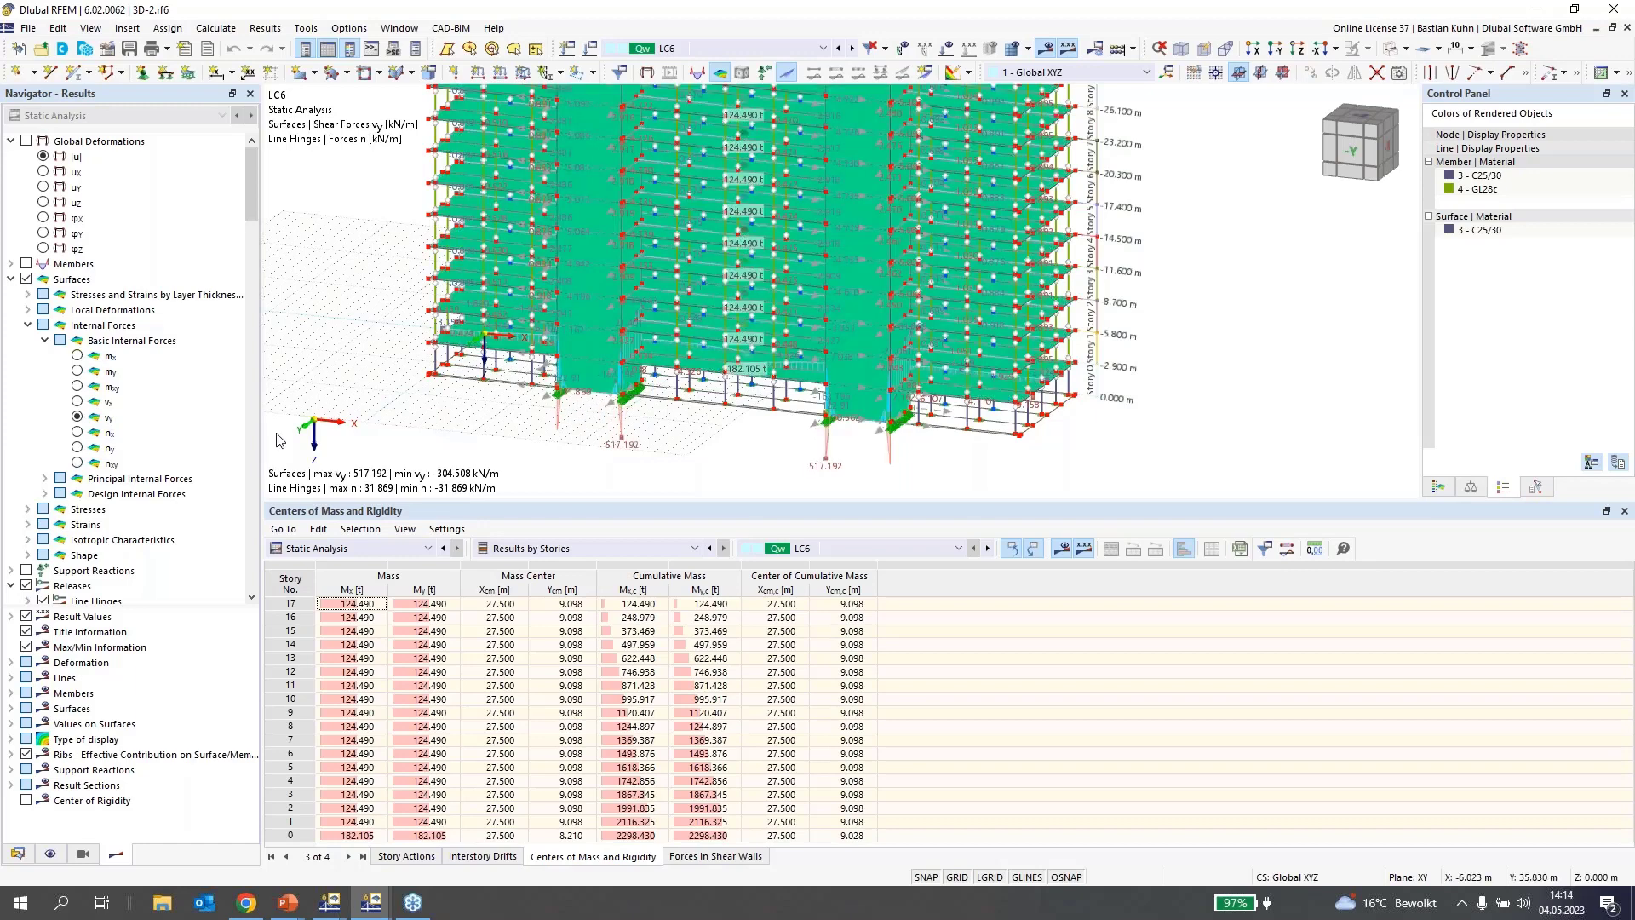
{"action": "left_click", "coordinate": [77, 402]}
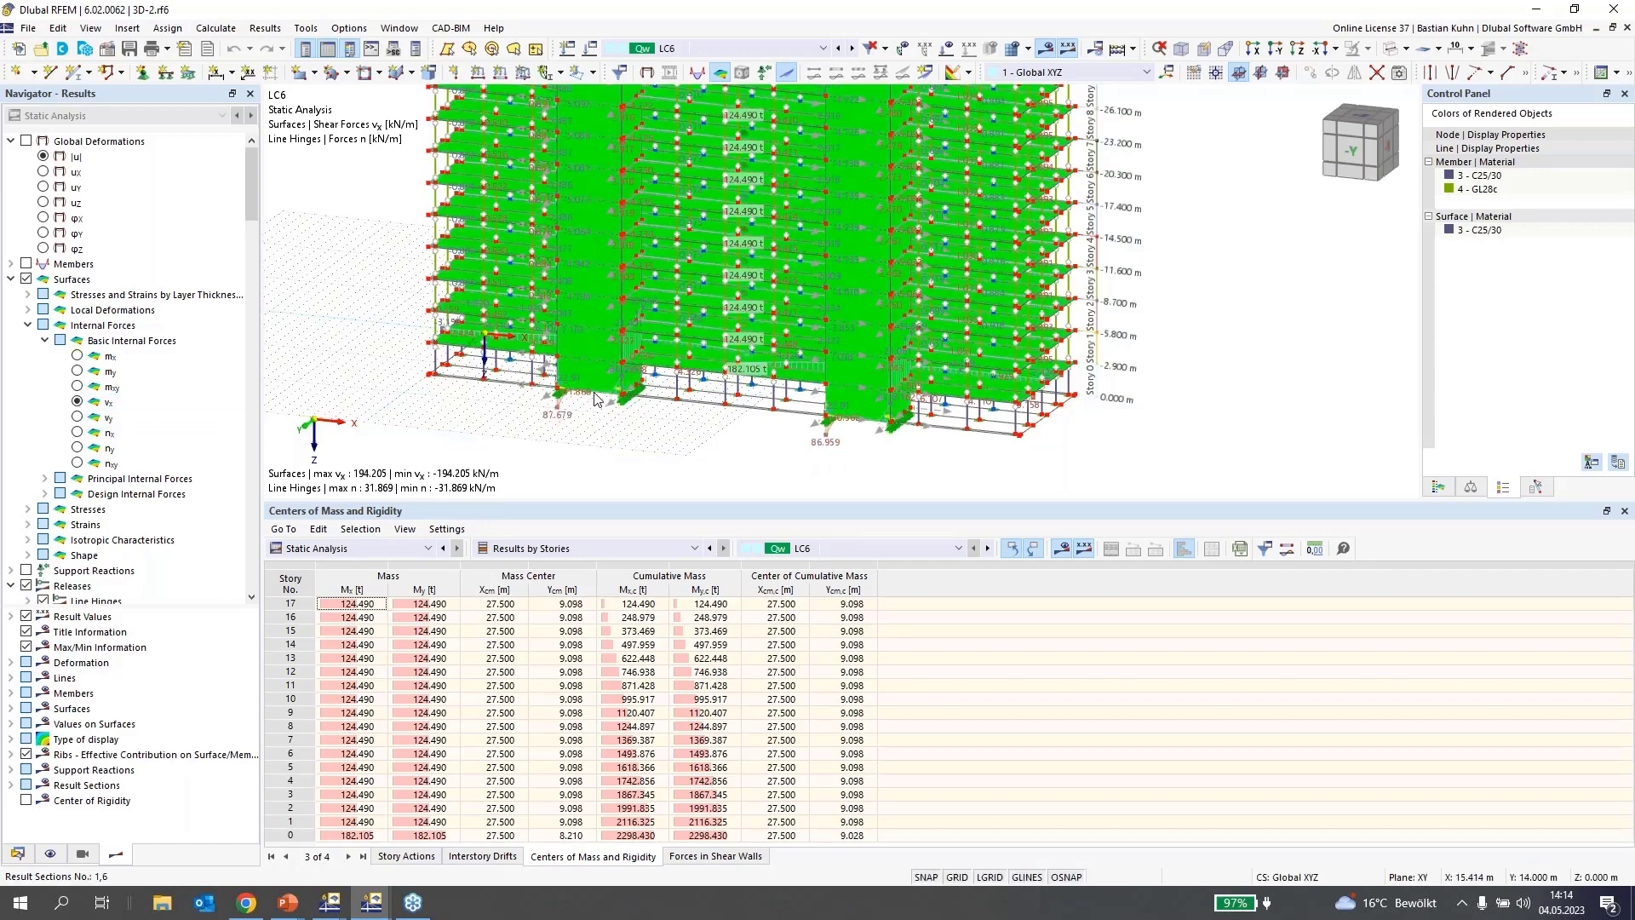
{"action": "scroll", "coordinate": [597, 400], "scroll_direction": "up", "scroll_amount": 2}
{"action": "scroll", "coordinate": [597, 400], "scroll_direction": "up", "scroll_amount": 2}
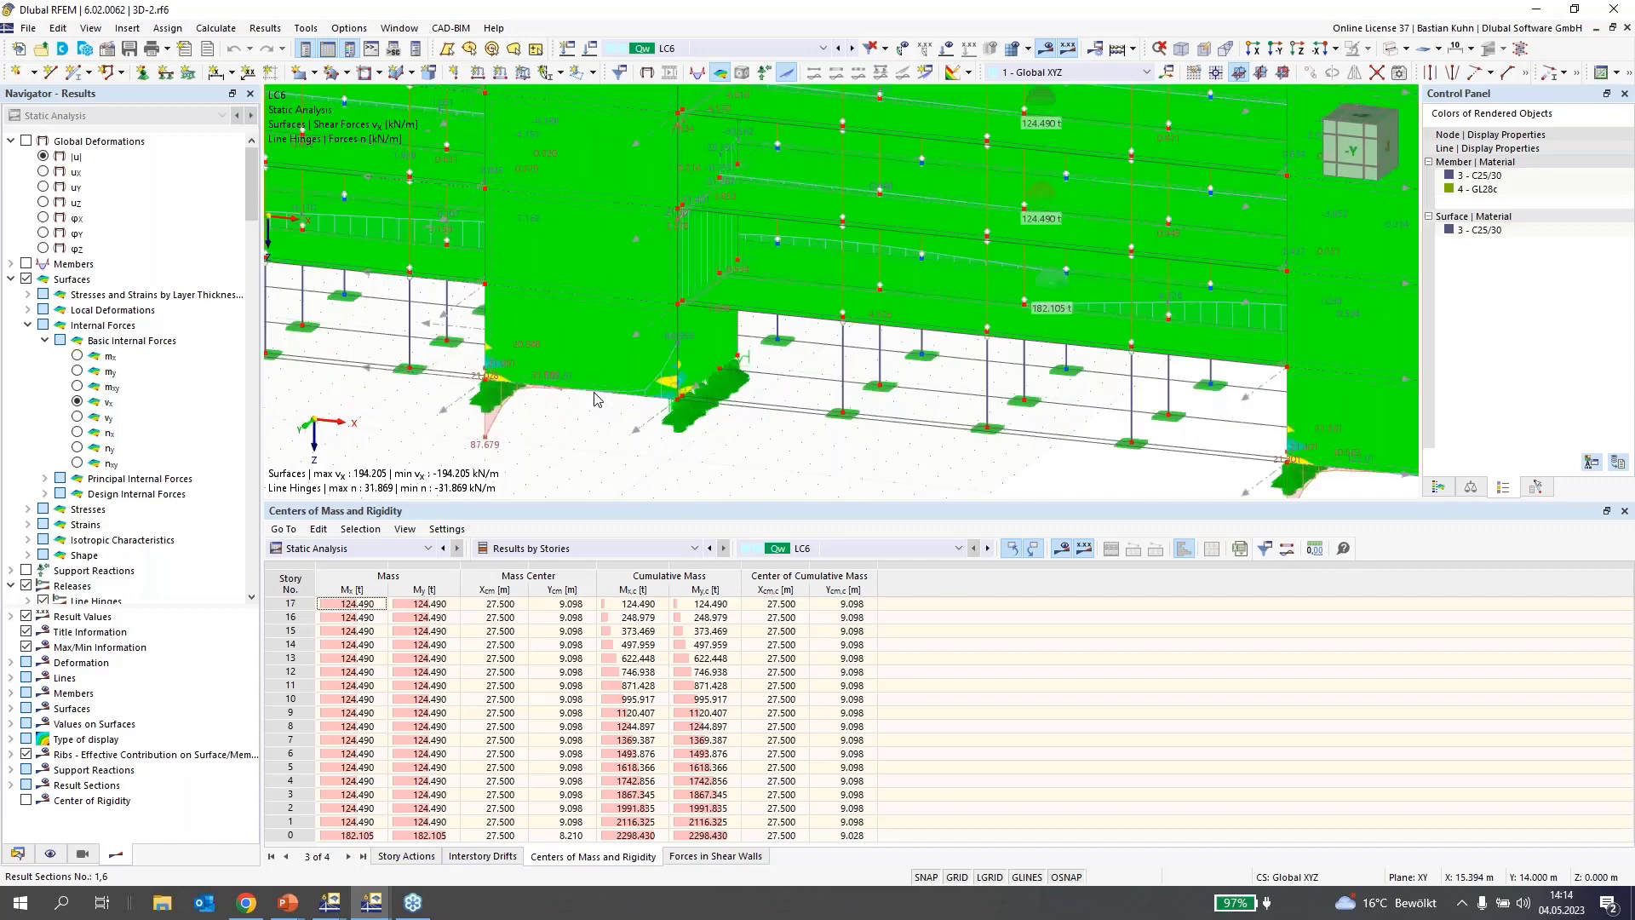
Switch to the other, empty RFEM window, create a blank 3D model named BM with the Stress-Strain Analysis add-on, and save it
{"action": "scroll", "coordinate": [597, 400], "scroll_direction": "down", "scroll_amount": 5}
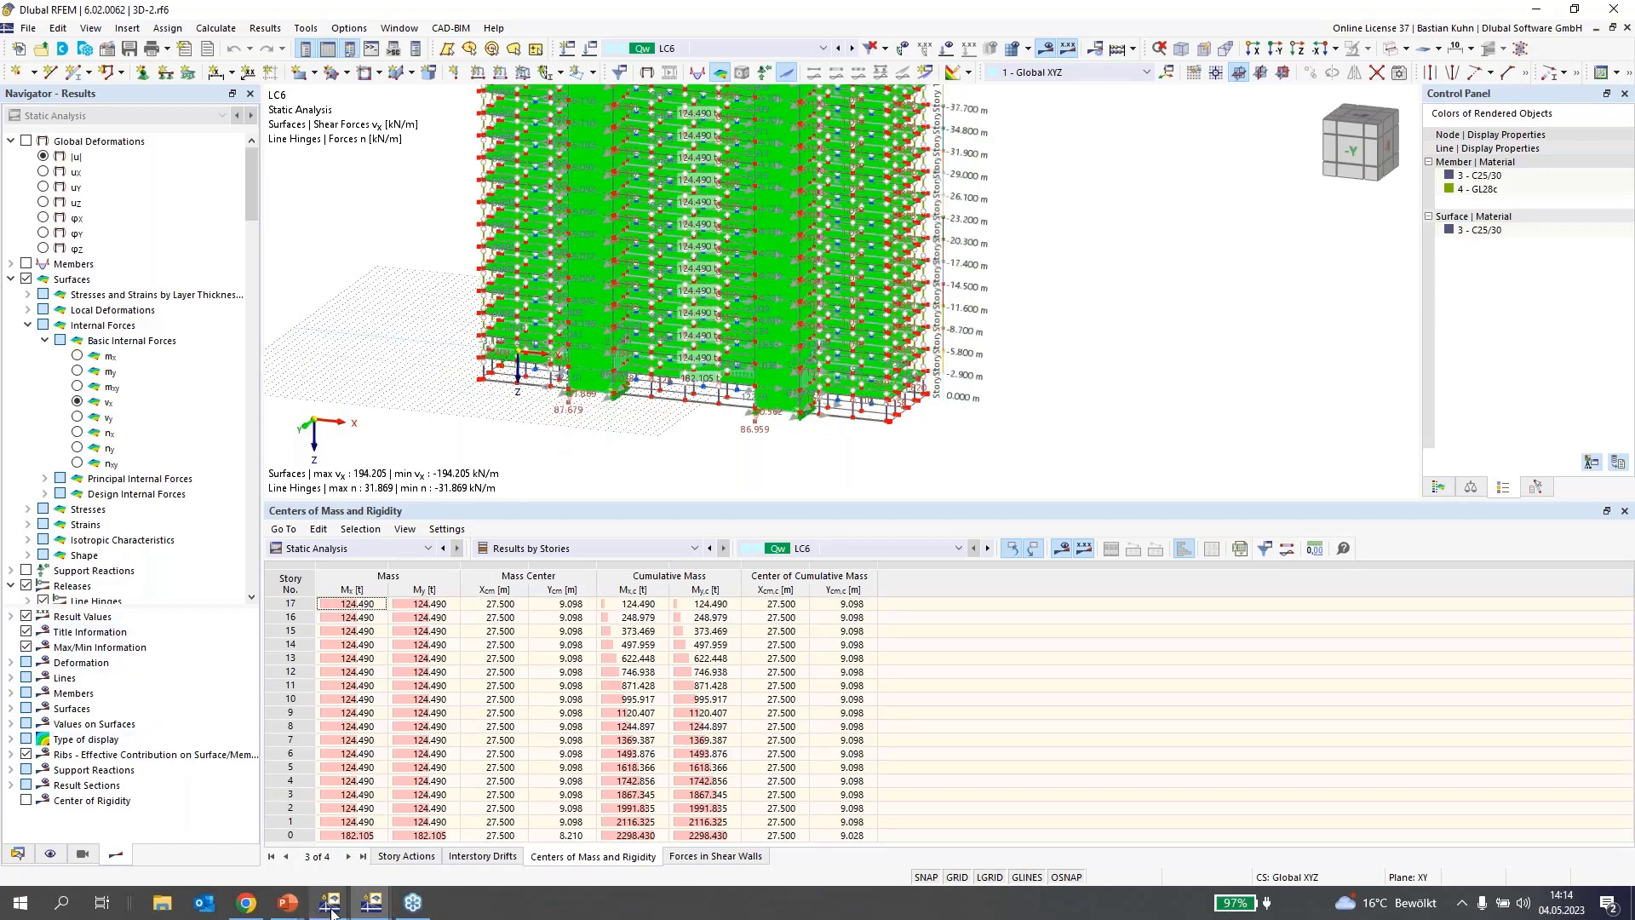
{"action": "mouse_move", "coordinate": [331, 907]}
{"action": "left_click", "coordinate": [417, 826]}
{"action": "mouse_move", "coordinate": [333, 909]}
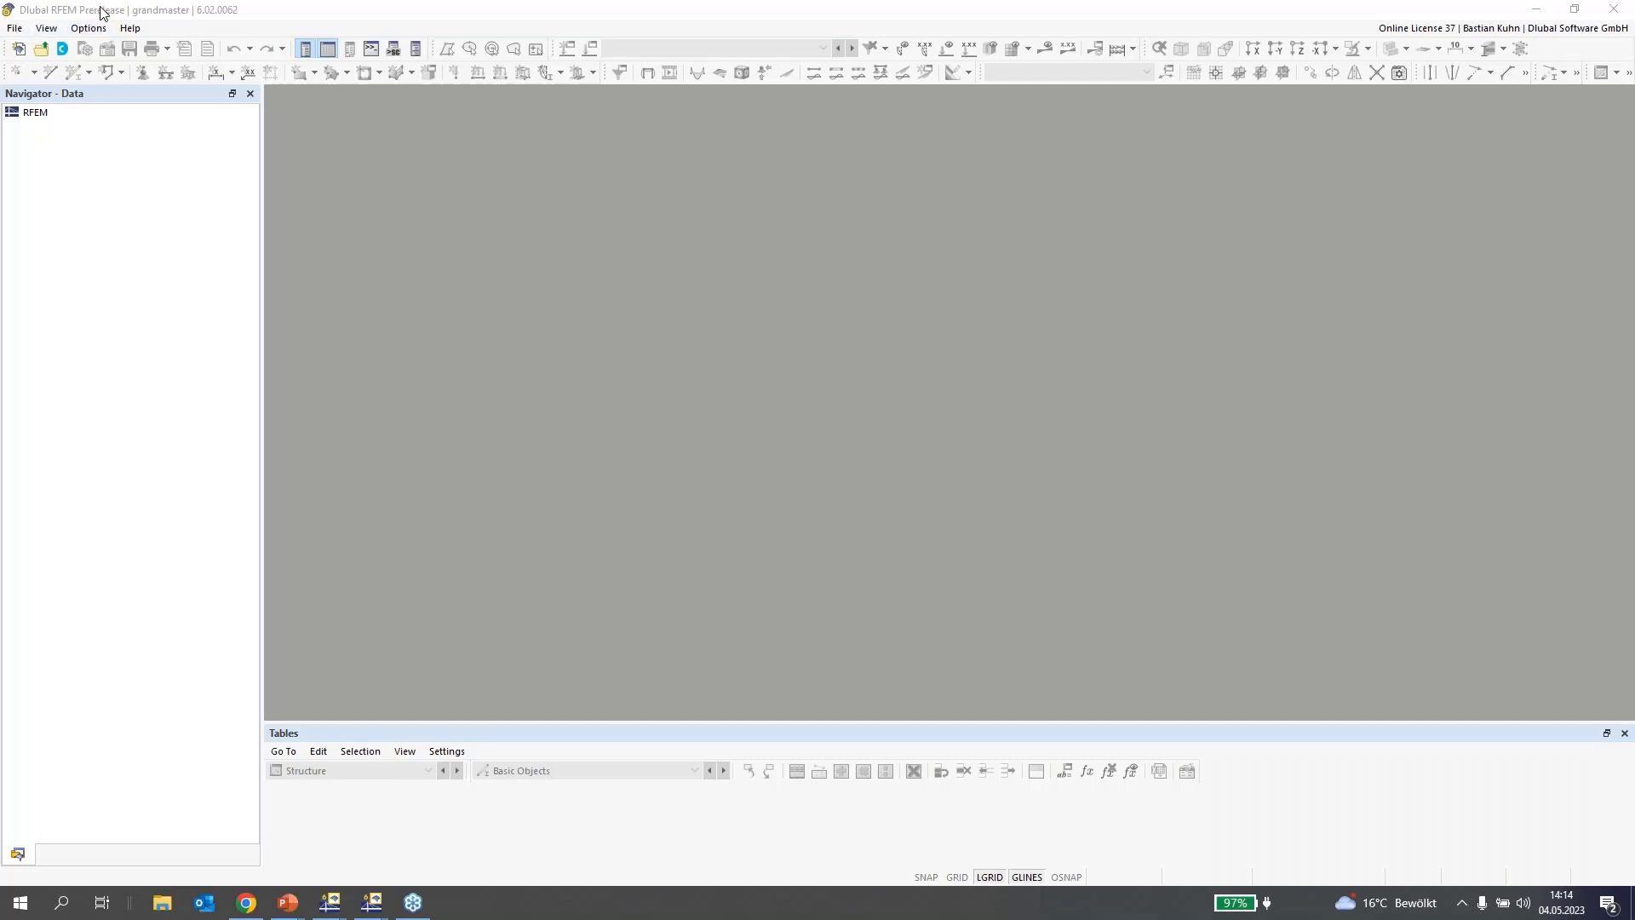
{"action": "left_click", "coordinate": [18, 49]}
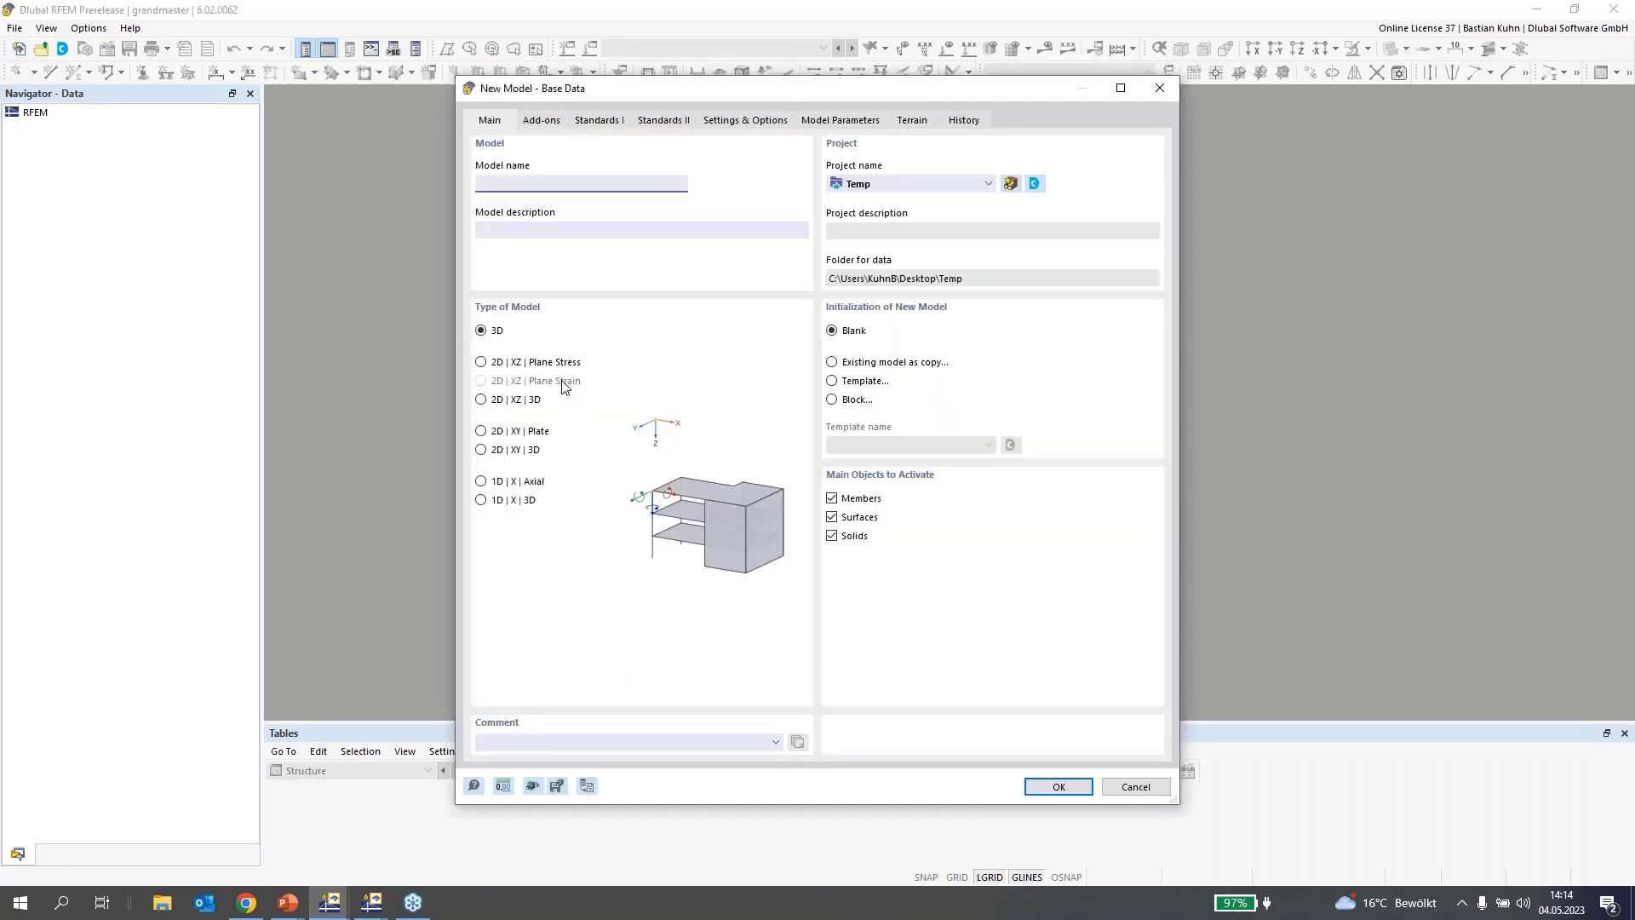
{"action": "type", "text": "BM"}
{"action": "left_click", "coordinate": [547, 123]}
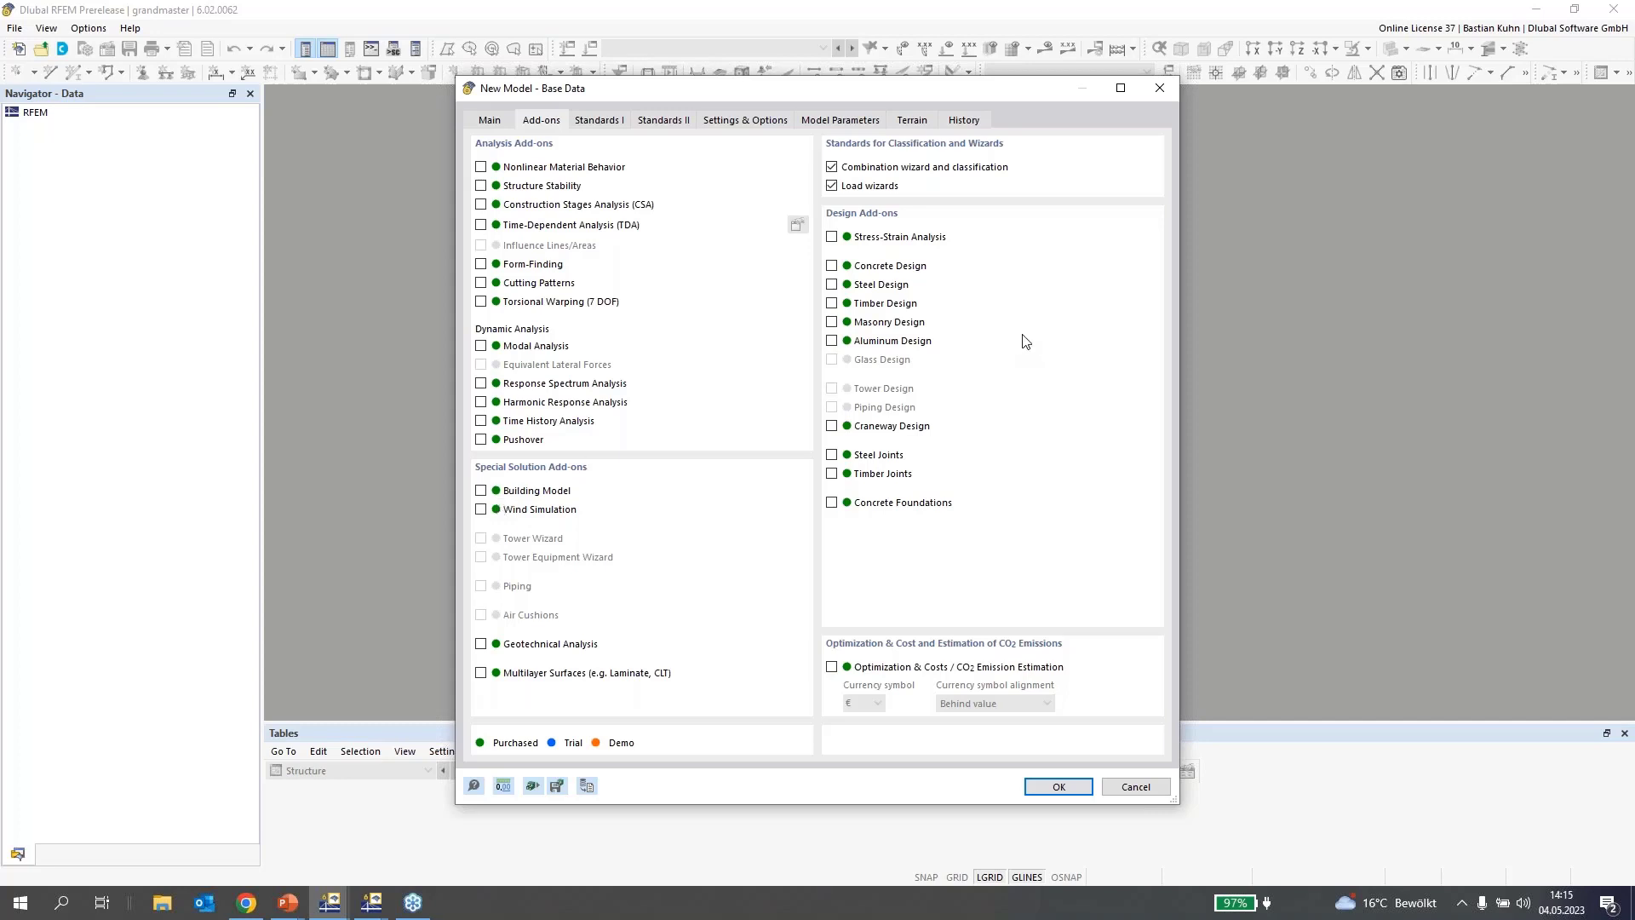
{"action": "left_click", "coordinate": [832, 239]}
{"action": "left_click", "coordinate": [1049, 785]}
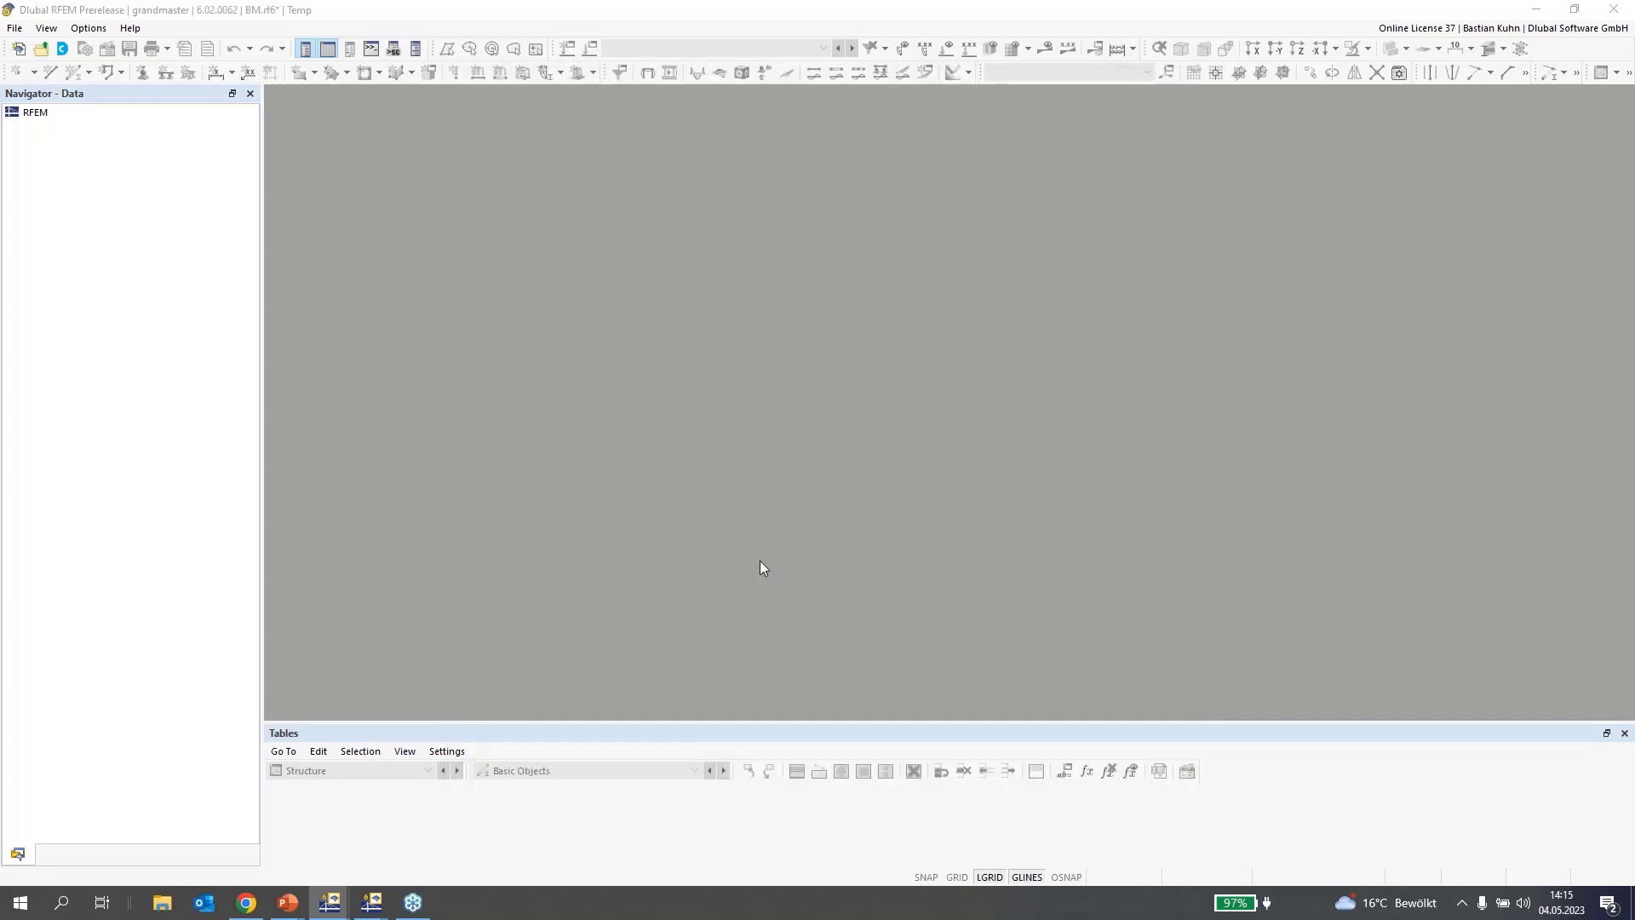
{"action": "key", "text": "ctrl+s"}
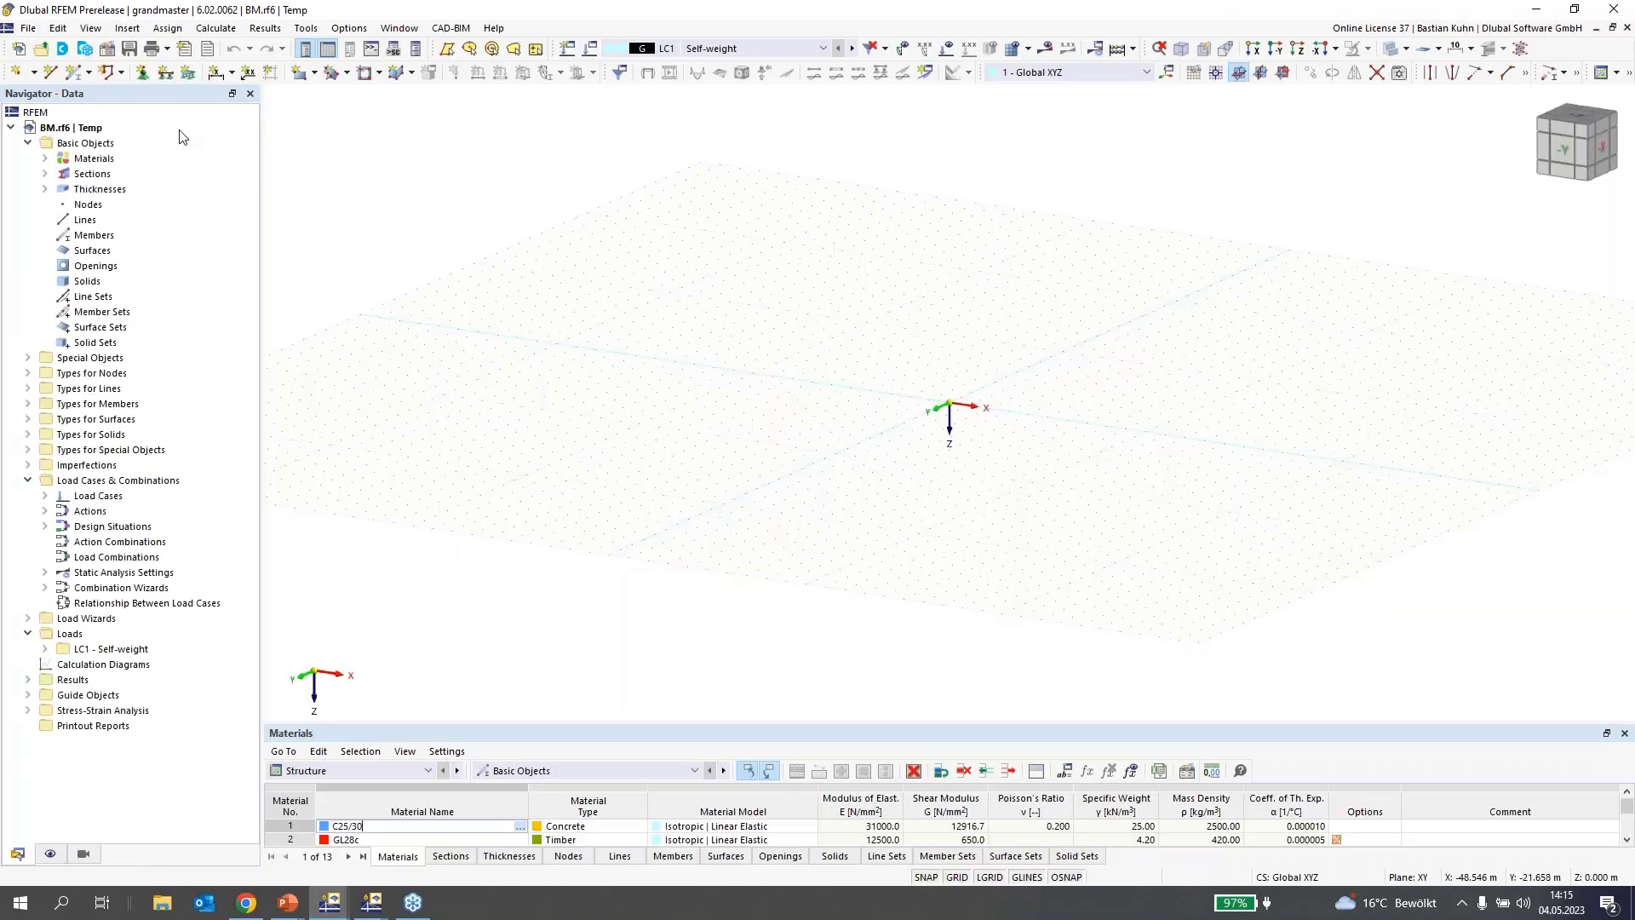
Set the XZ work plane and prepare a rectangular surface with a new uniform 110 mm thickness of C25/30
{"action": "left_click", "coordinate": [1282, 72]}
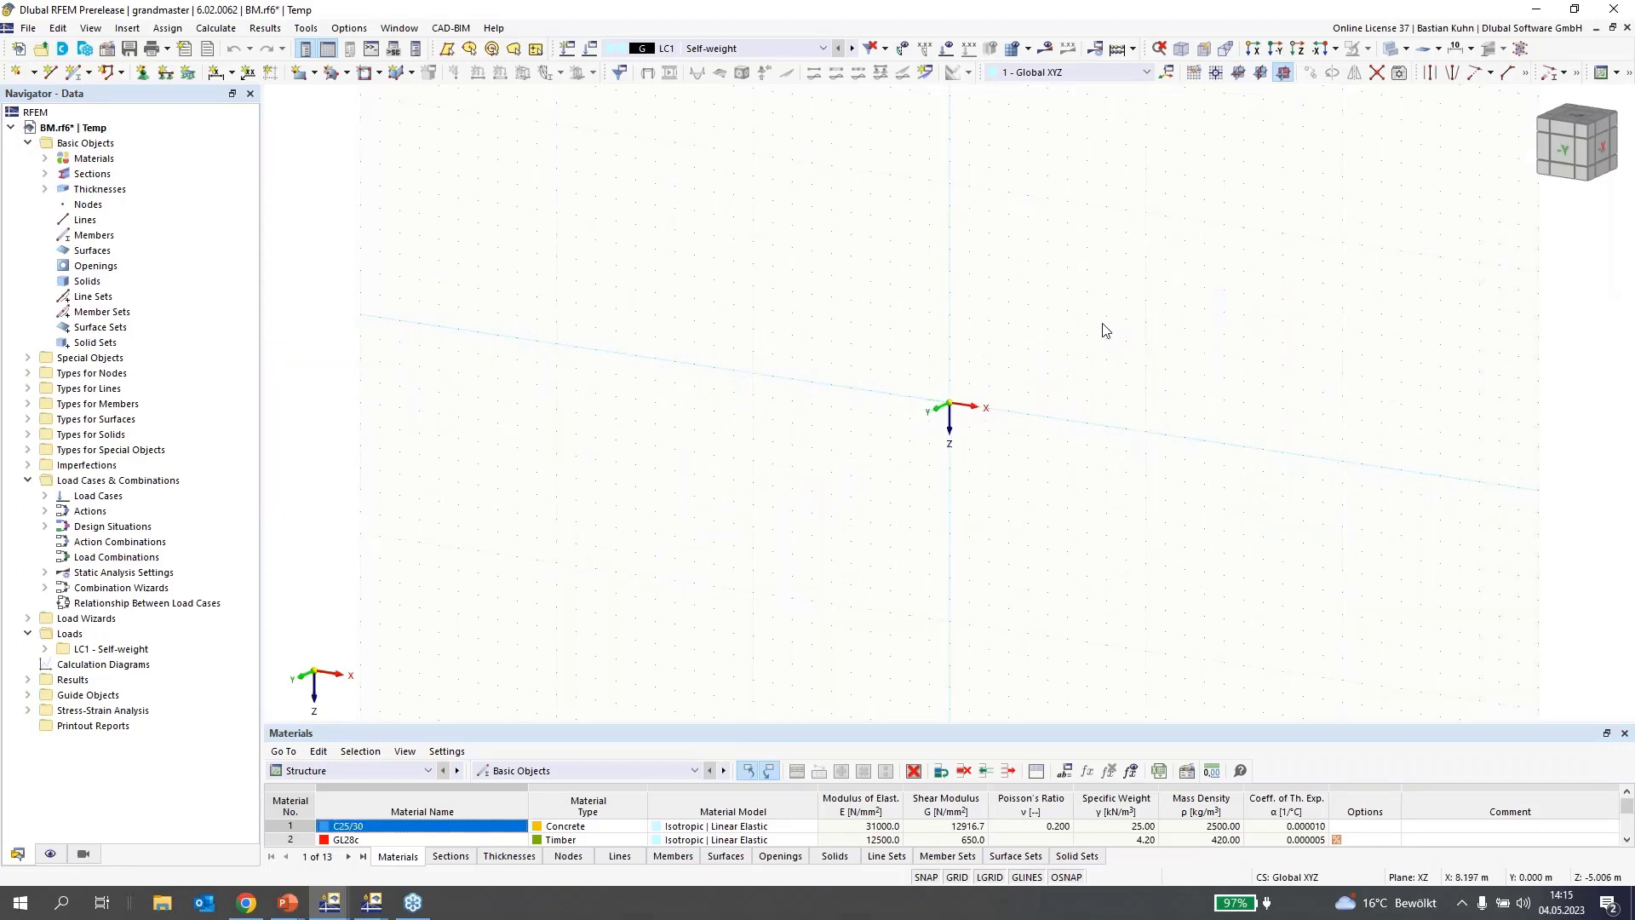
{"action": "left_click", "coordinate": [299, 71]}
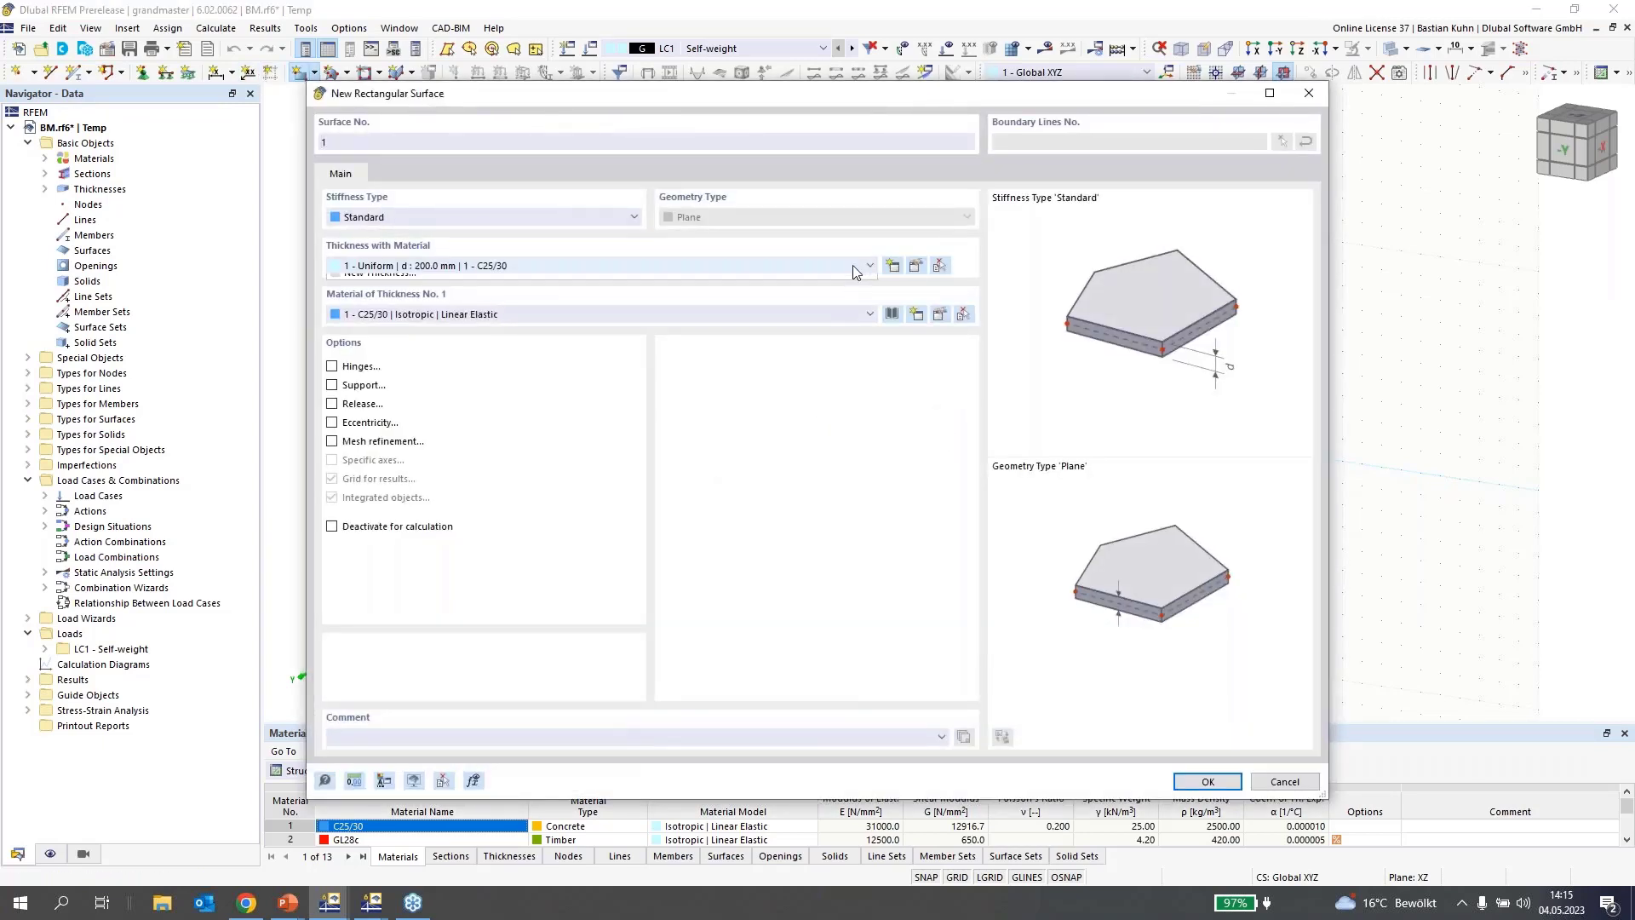
{"action": "left_click", "coordinate": [851, 265]}
{"action": "left_click", "coordinate": [856, 248]}
{"action": "left_click", "coordinate": [894, 267]}
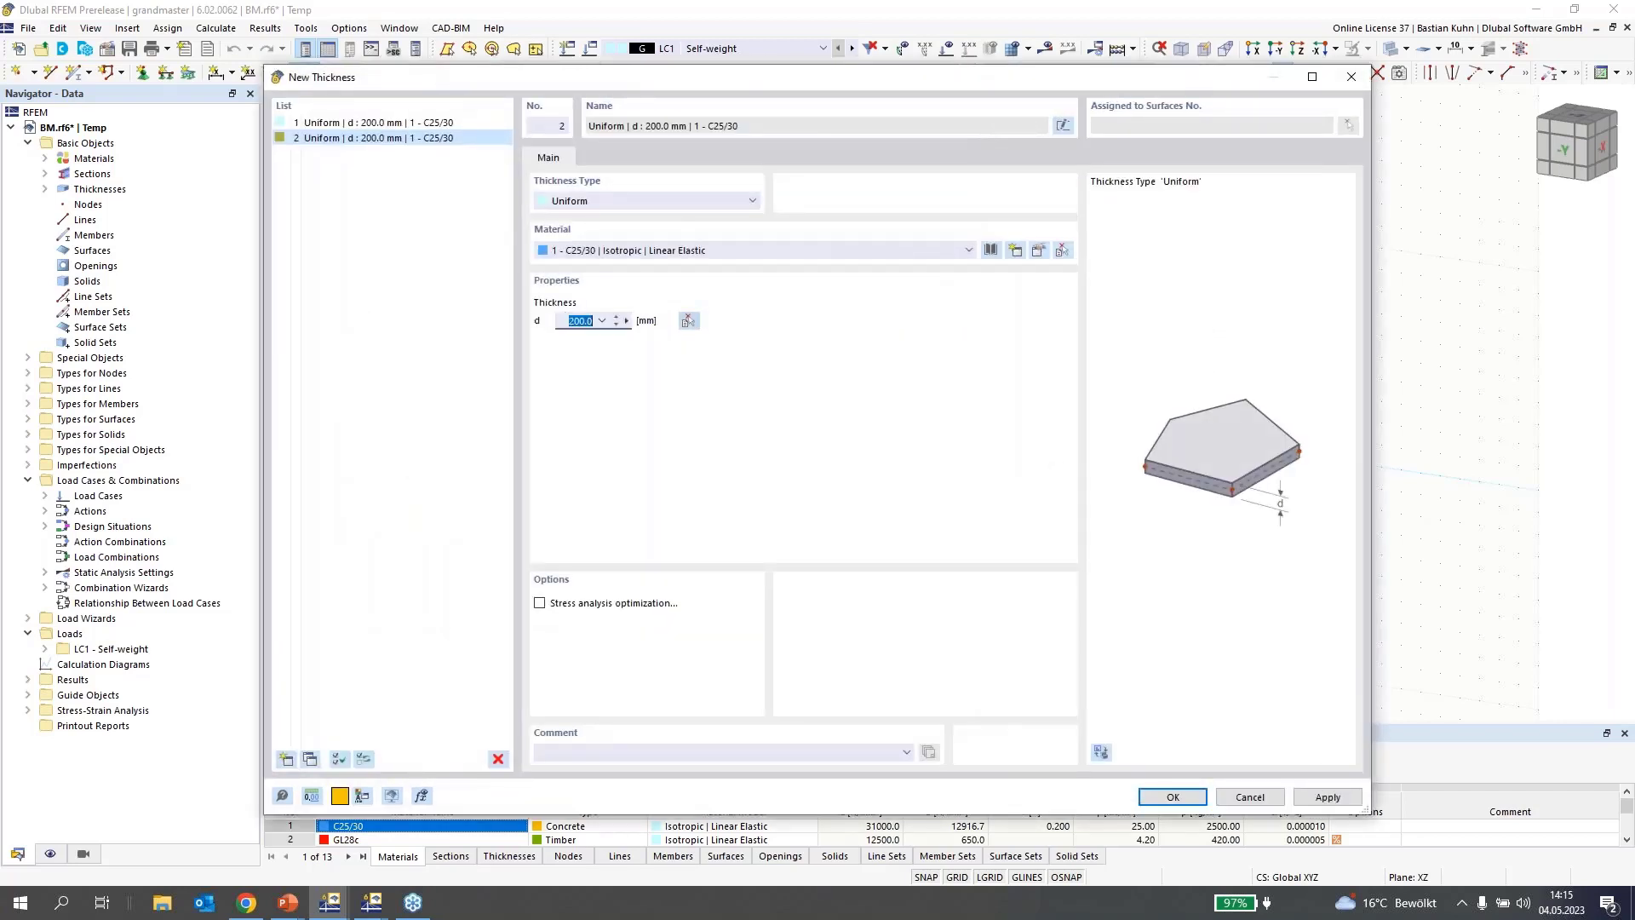
{"action": "type", "text": "110"}
{"action": "left_click", "coordinate": [1142, 799]}
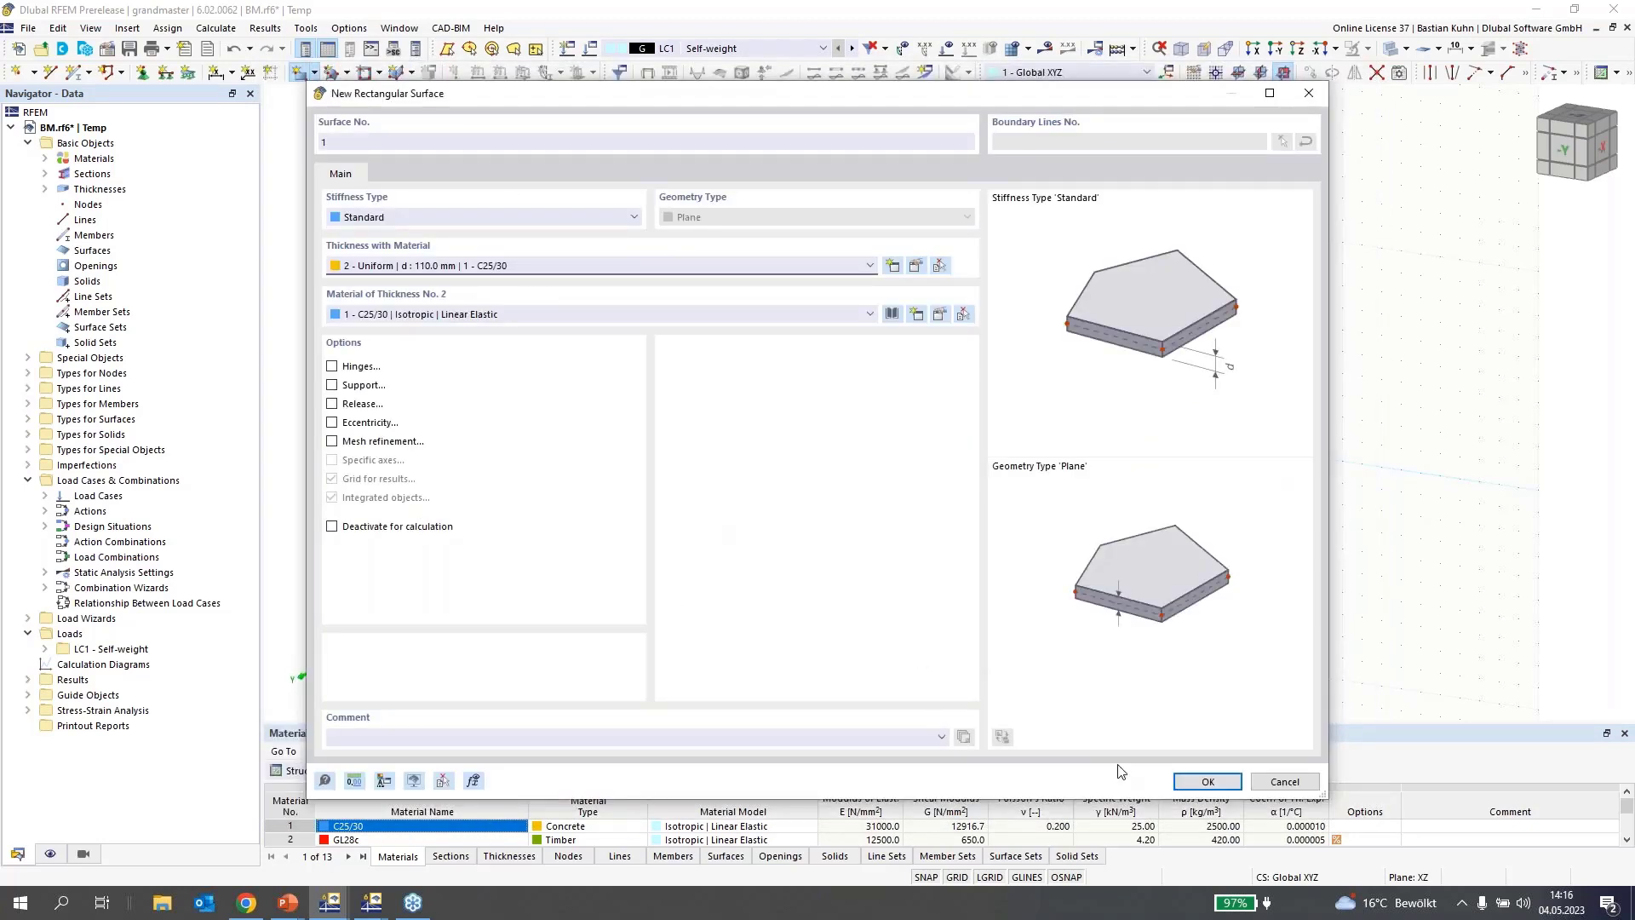
{"action": "left_click", "coordinate": [1196, 783]}
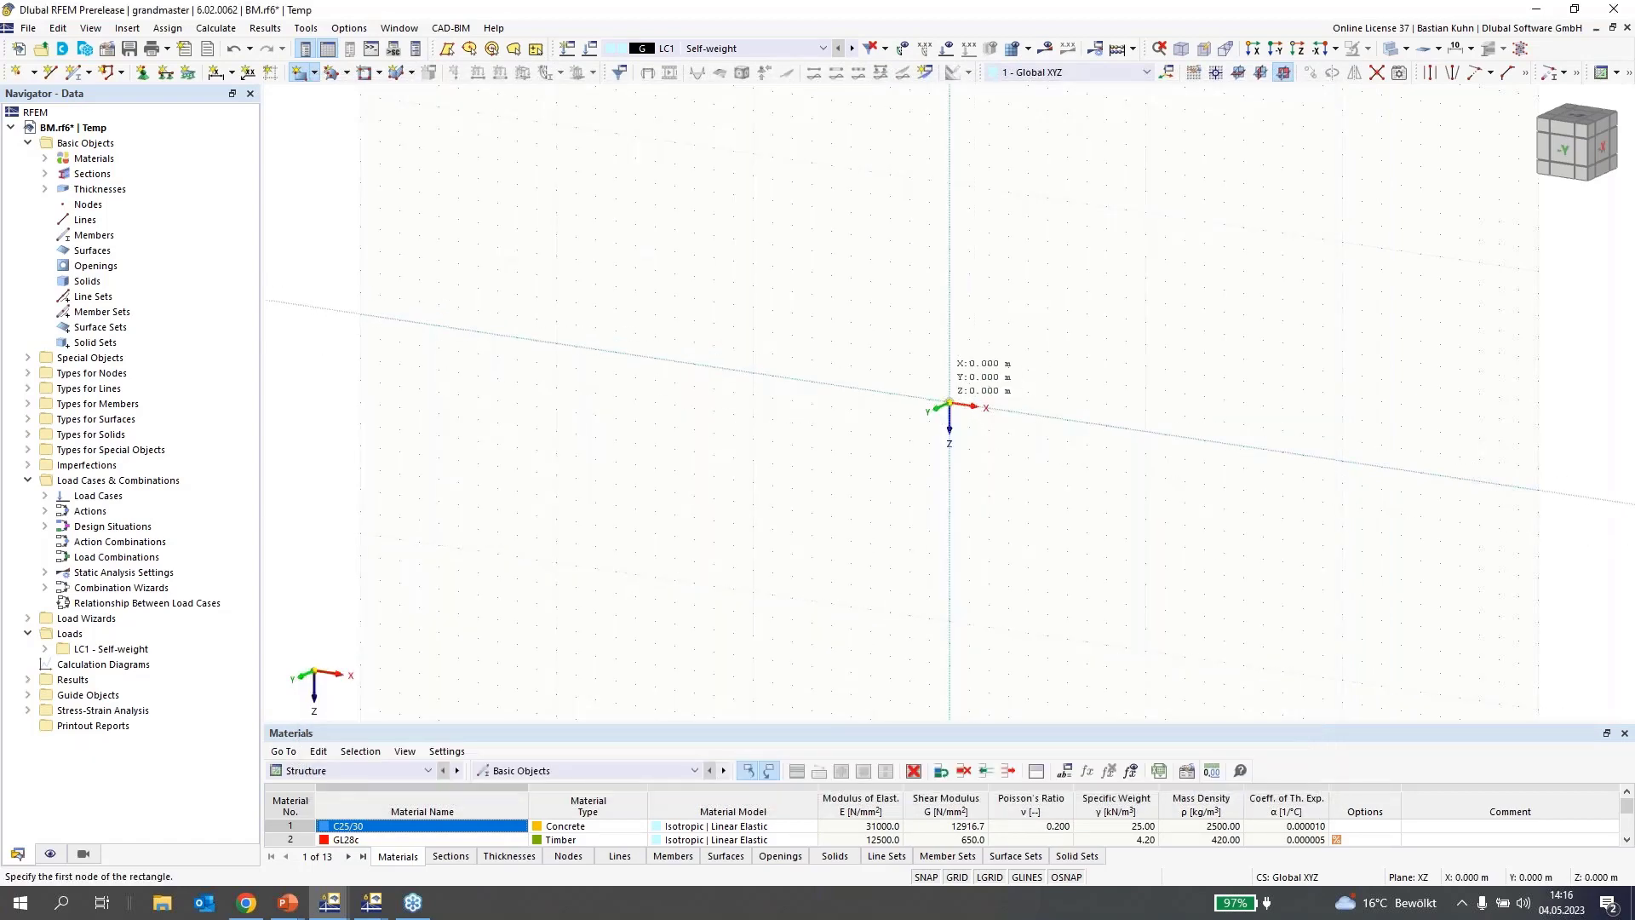
Draw two 3 m high walls from the origin: one 8 m along X, and one 15 m along Y in the YZ plane
{"action": "left_click", "coordinate": [949, 403]}
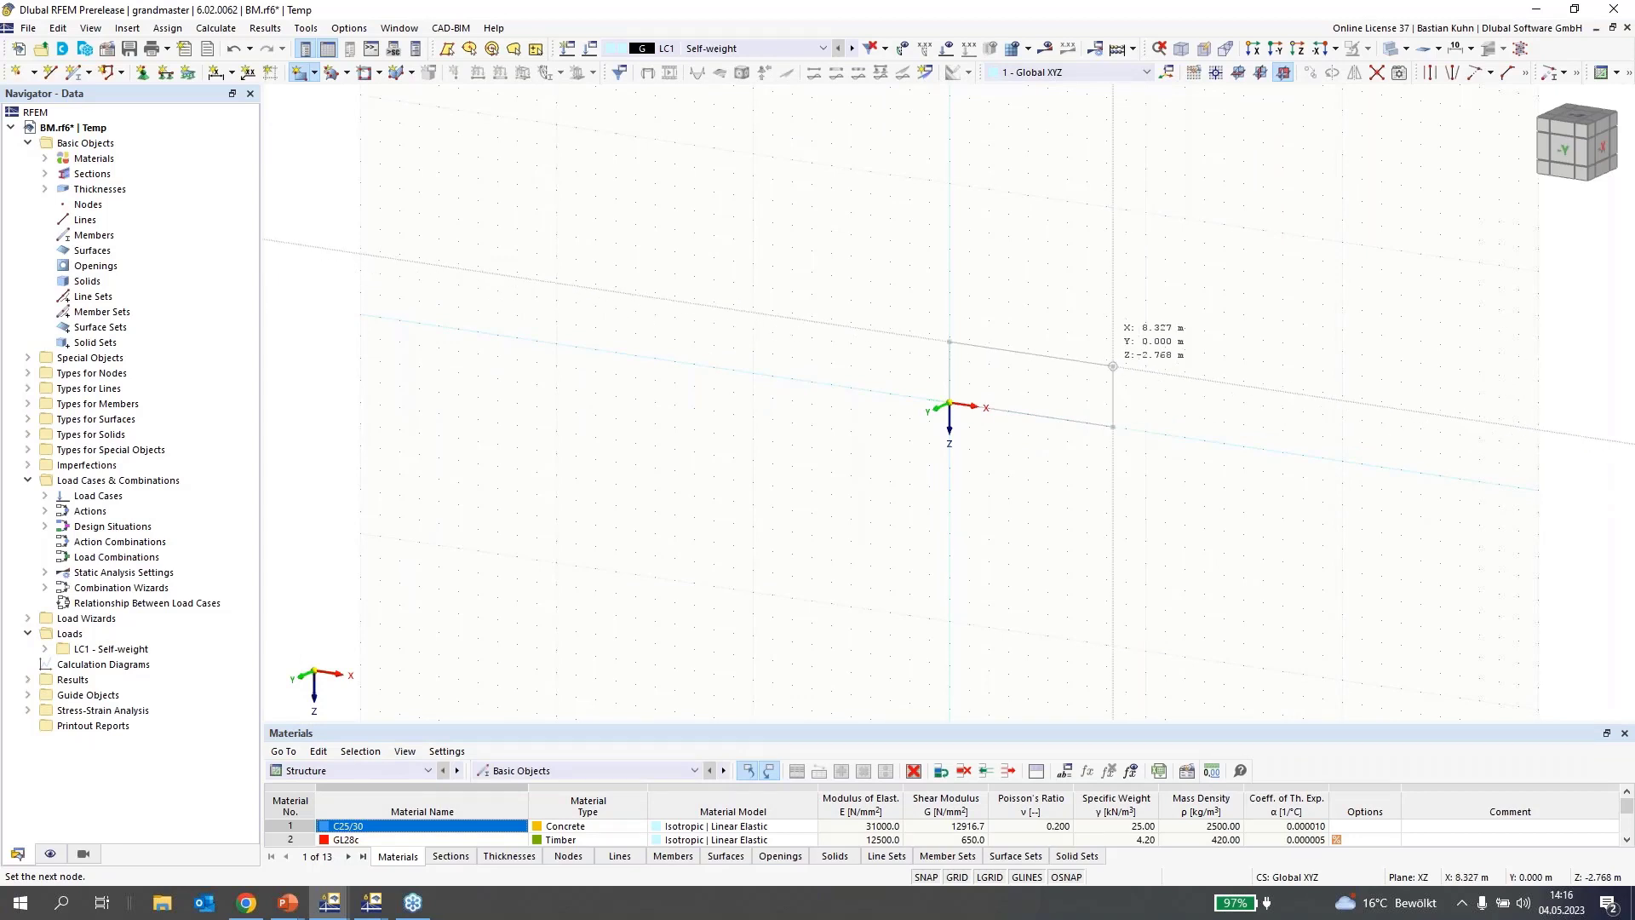
{"action": "left_click", "coordinate": [1107, 360]}
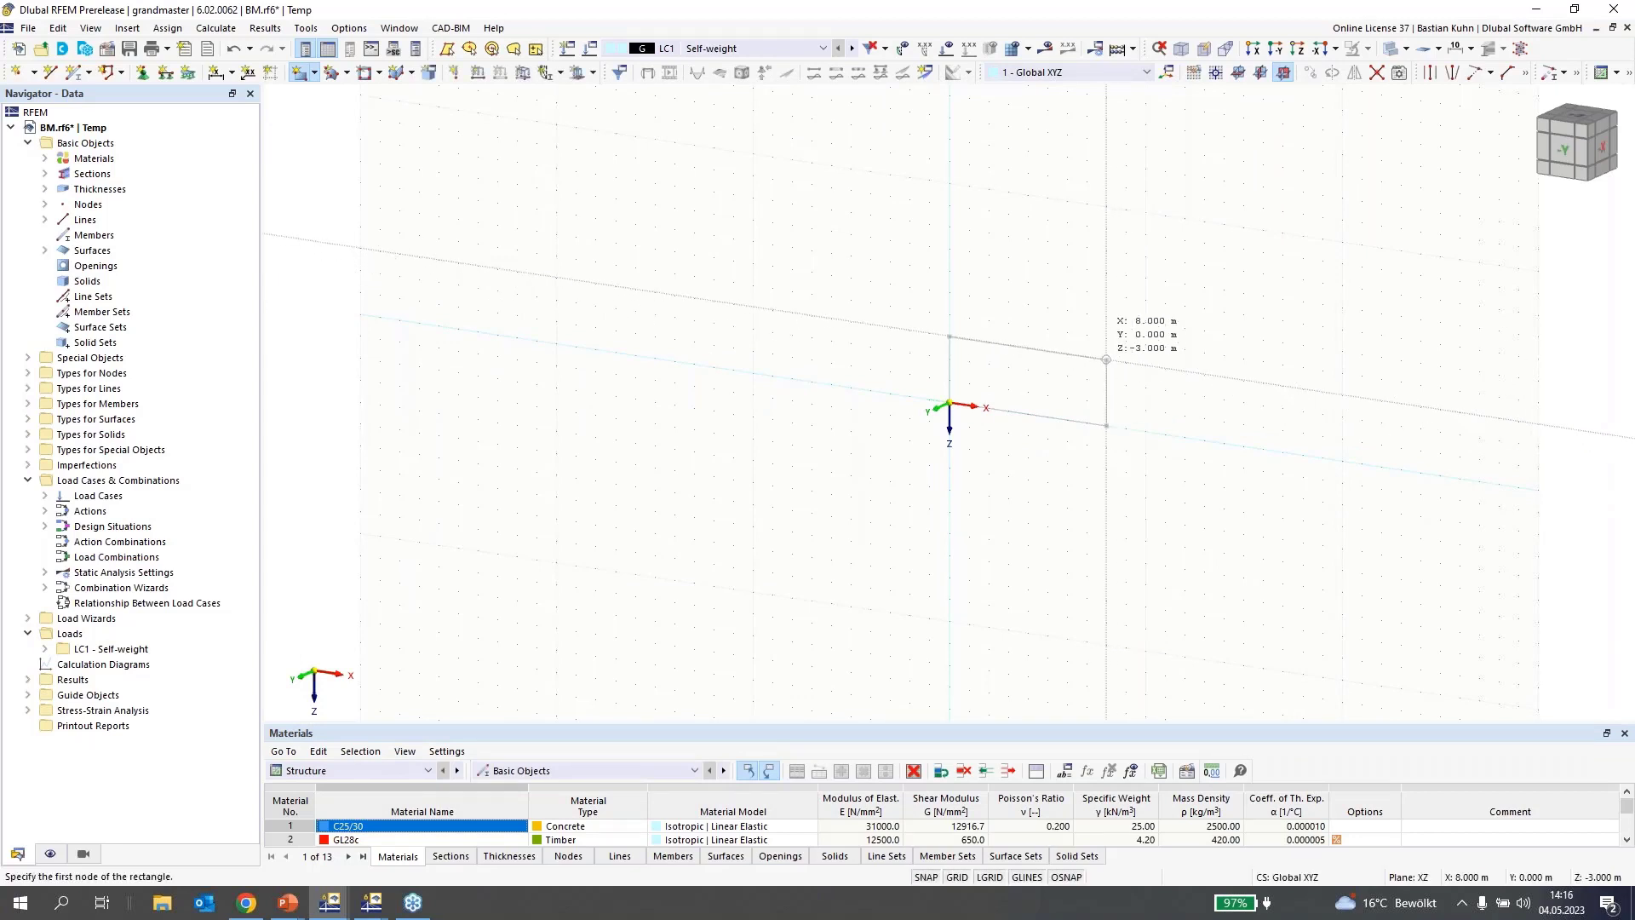
{"action": "left_click", "coordinate": [1263, 72]}
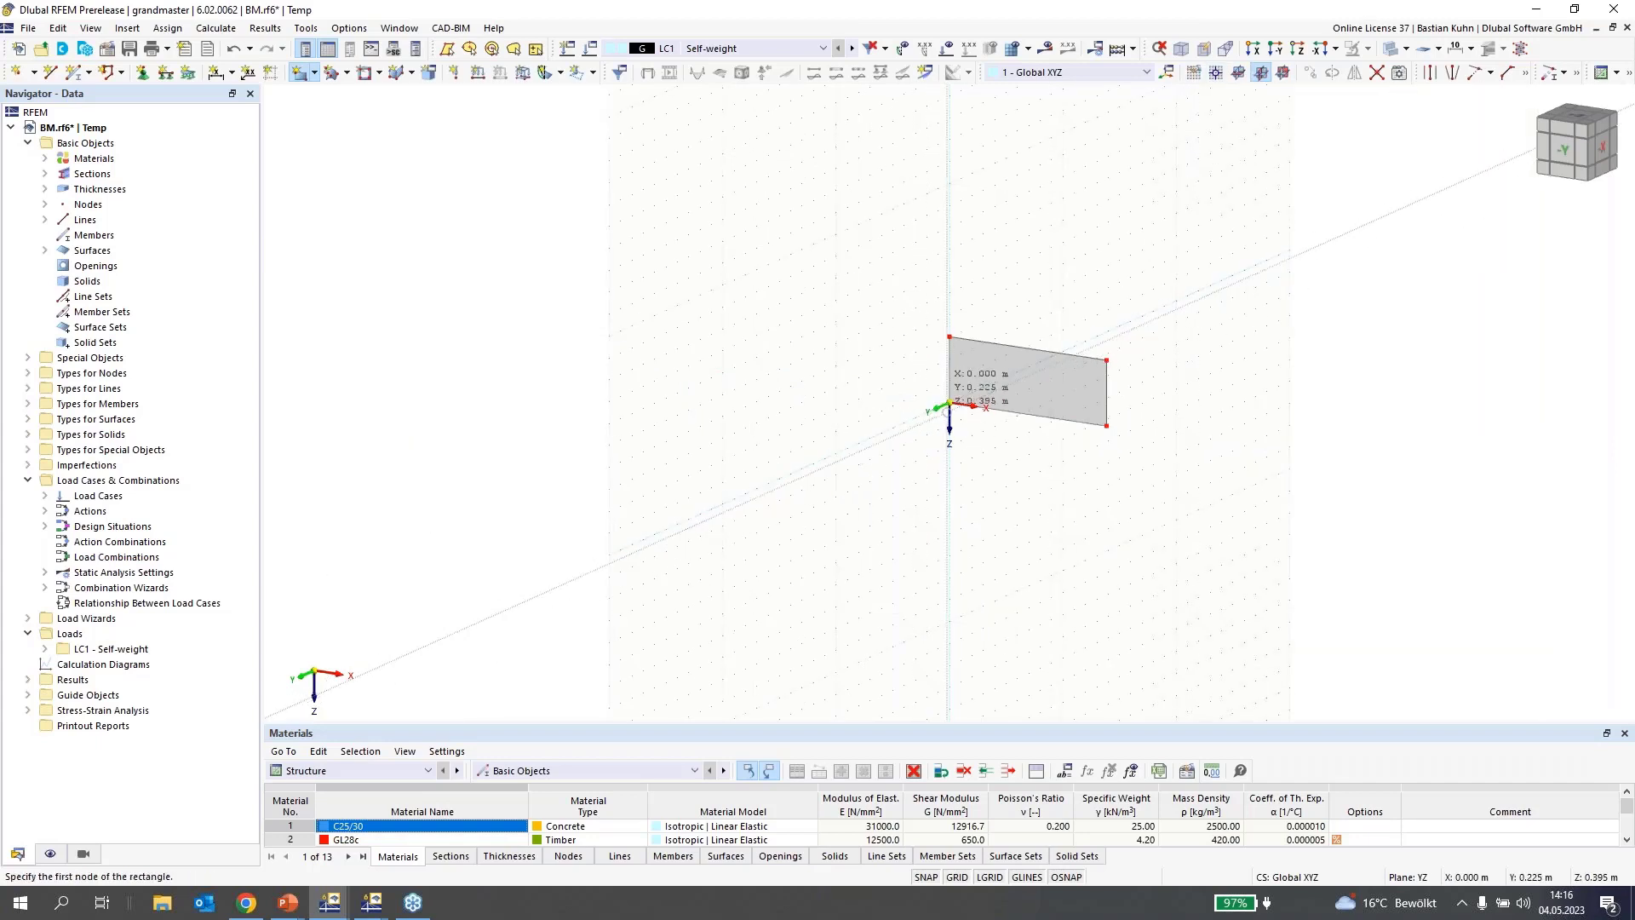
{"action": "left_click", "coordinate": [950, 402]}
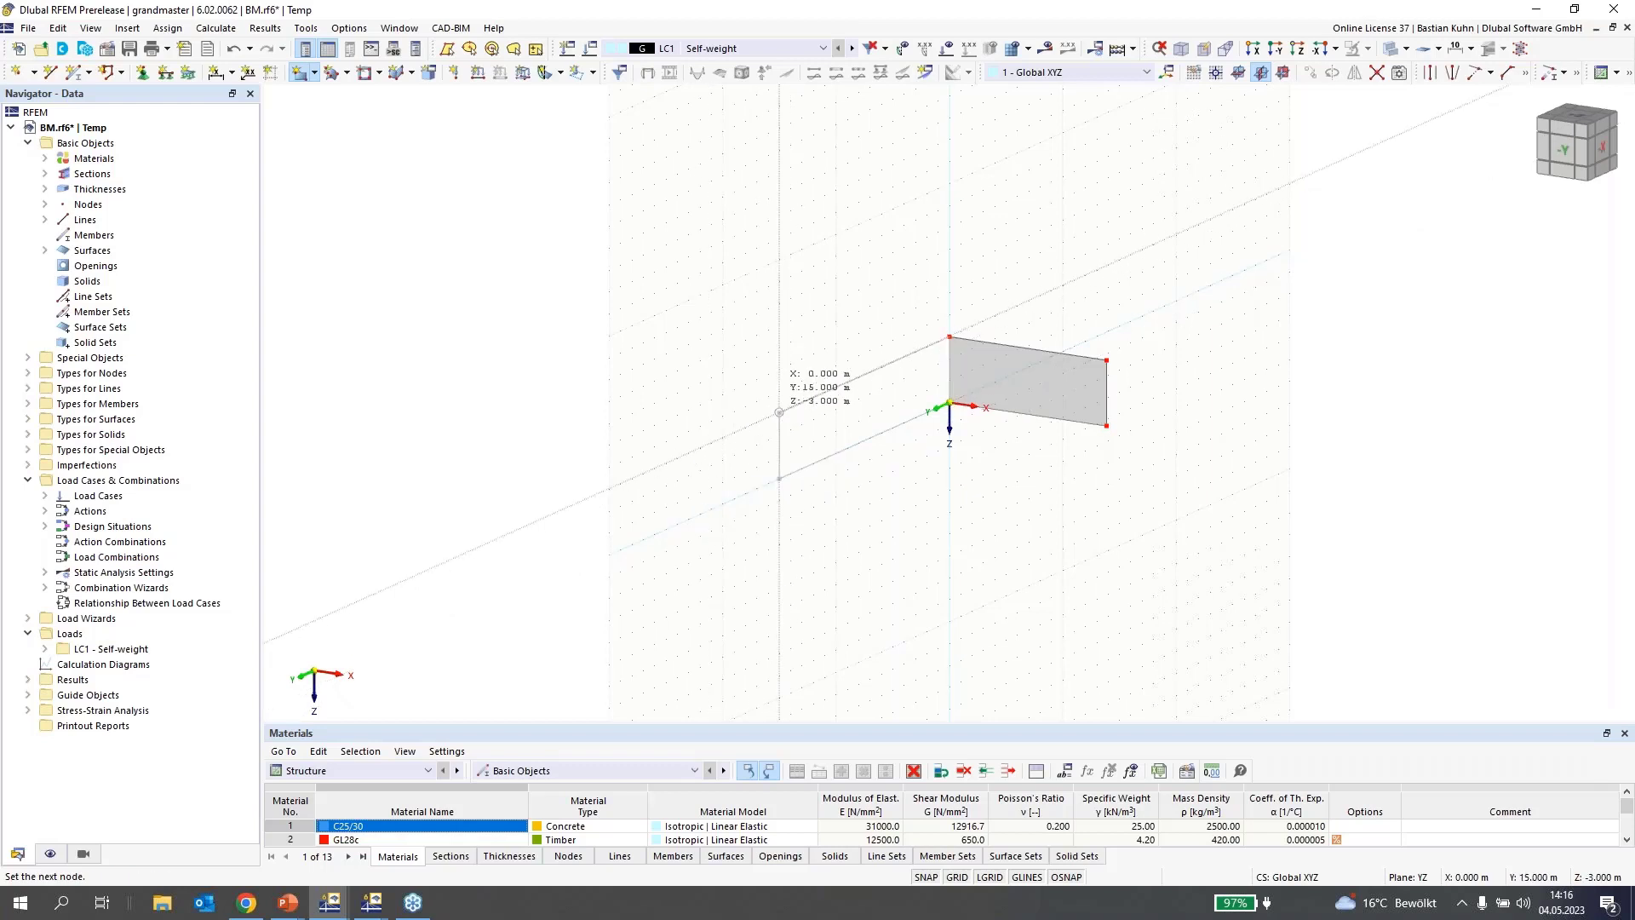
{"action": "left_click", "coordinate": [779, 412]}
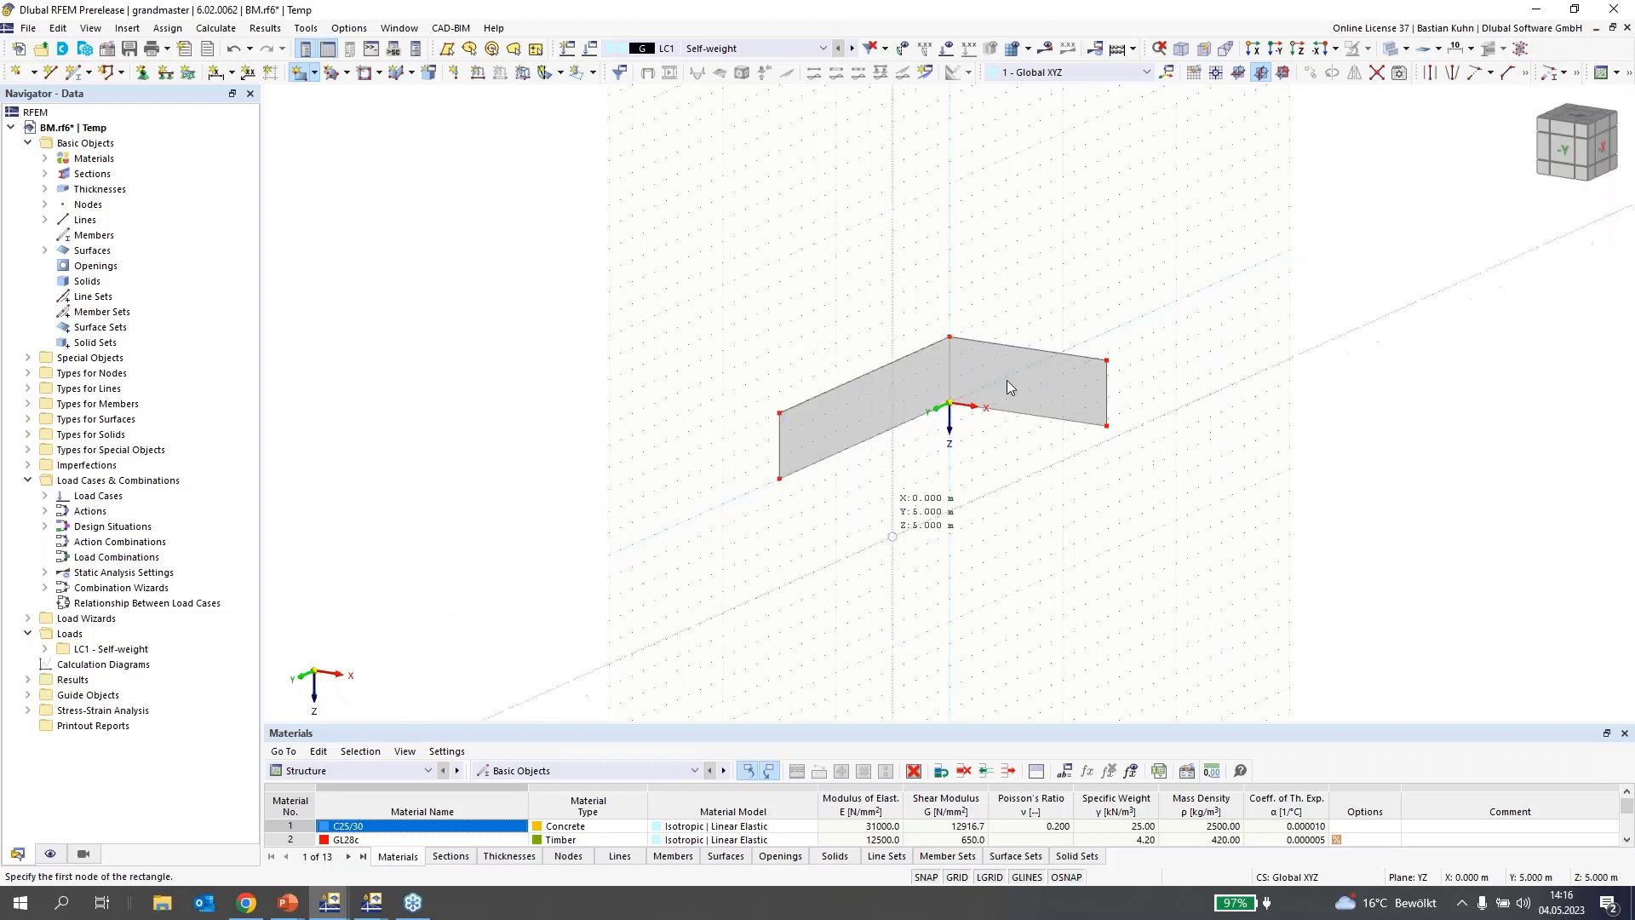
{"action": "key", "text": "Escape"}
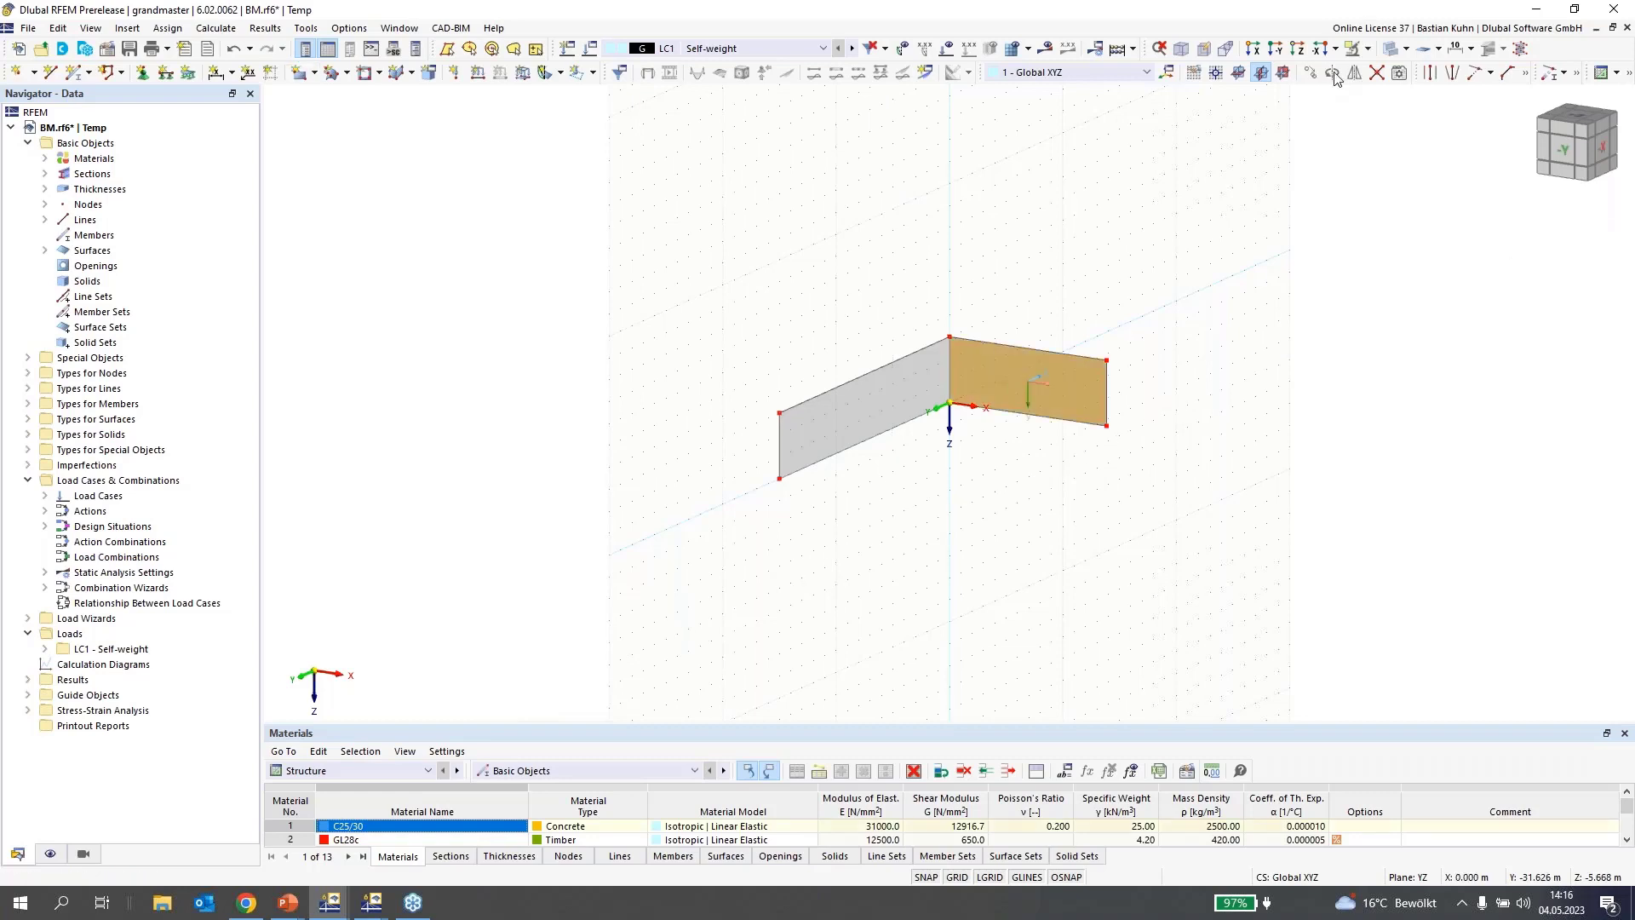
Copy the 8 m wall once by 7.5 m in the Y direction
{"action": "left_click", "coordinate": [567, 300]}
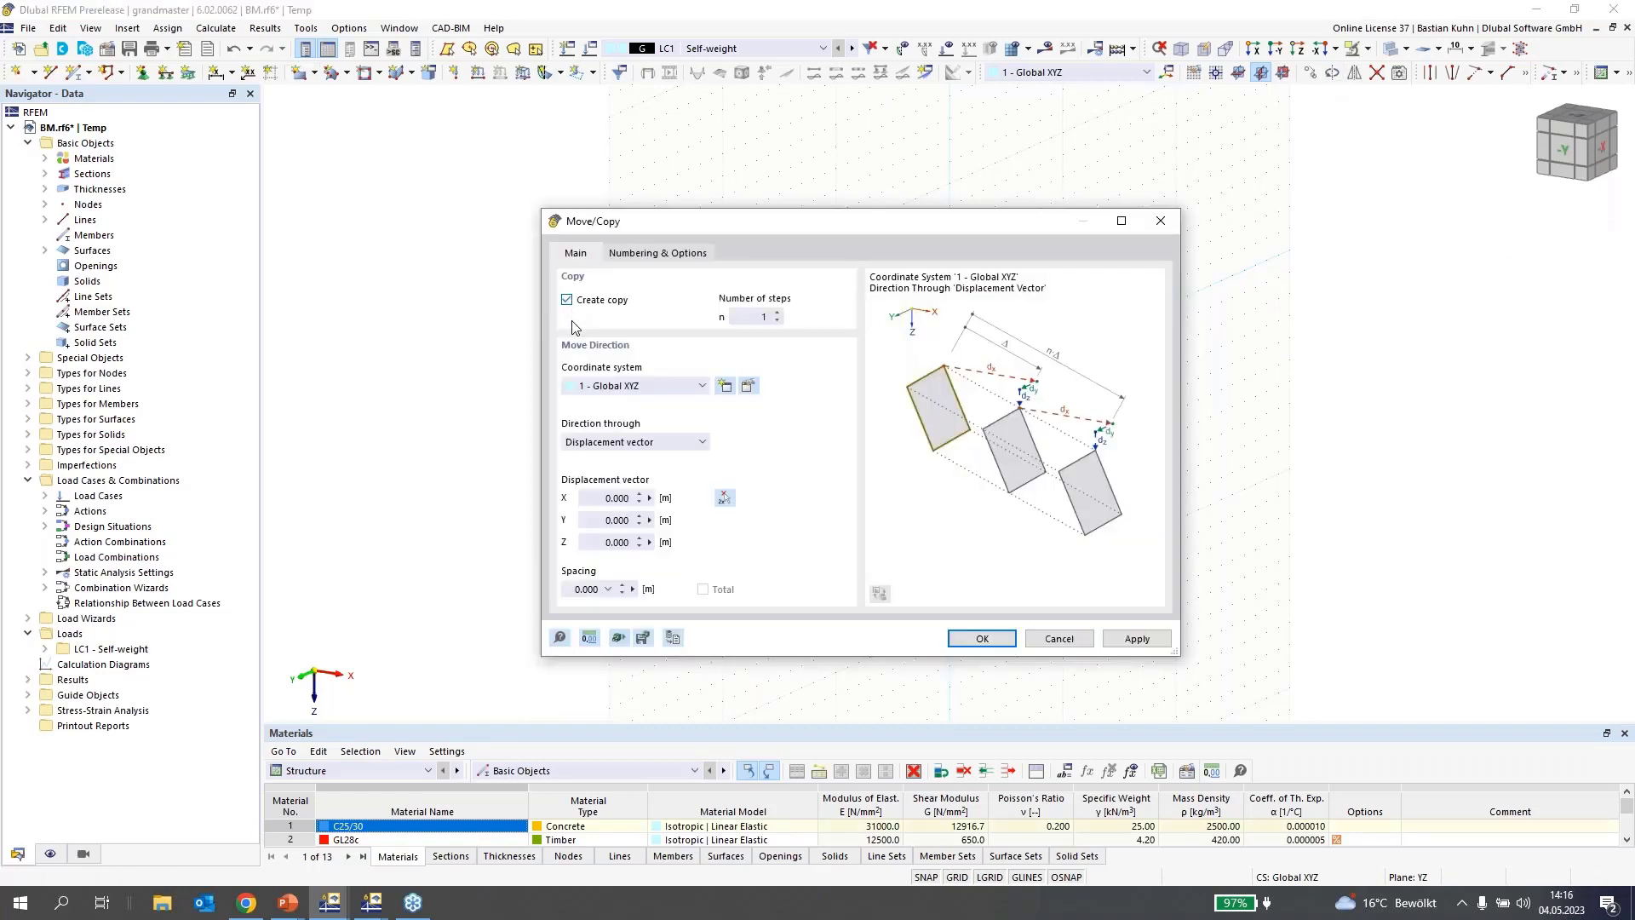
{"action": "left_click_drag", "start_coordinate": [595, 521], "coordinate": [795, 544]}
{"action": "type", "text": "7,5"}
{"action": "left_click", "coordinate": [976, 649]}
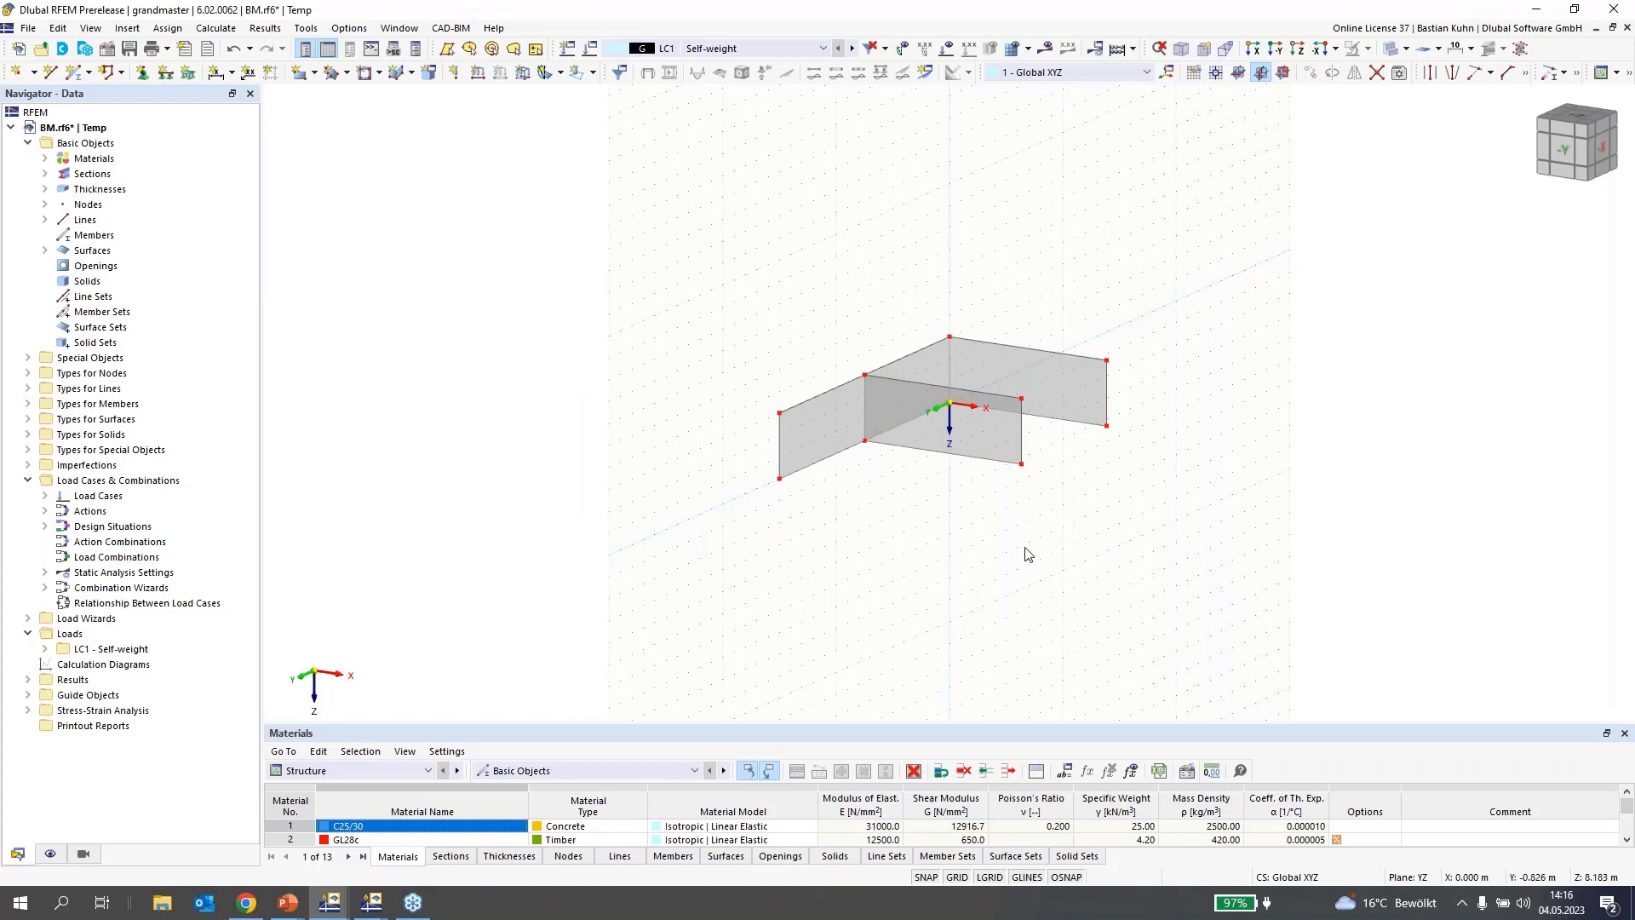
Cut two window openings of about 1 × 1 m, 1 m above the base, near both ends of the 8 m wall at the origin
{"action": "middle_click_drag", "start_coordinate": [1029, 540], "coordinate": [673, 558]}
{"action": "left_click", "coordinate": [1282, 71]}
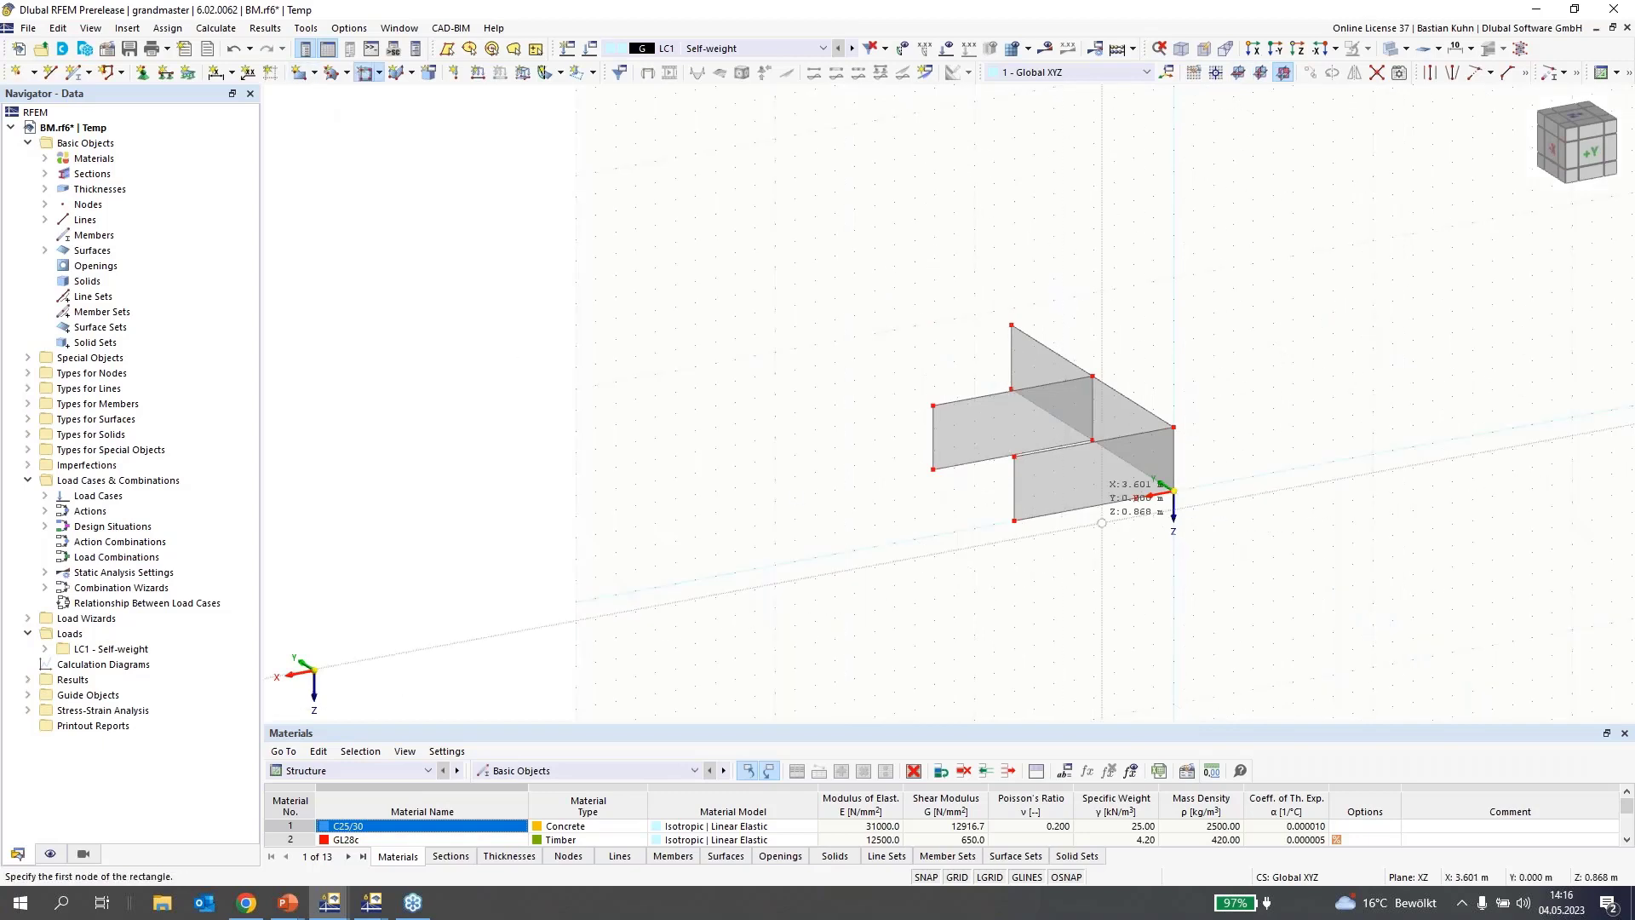
{"action": "left_click", "coordinate": [1141, 456]}
{"action": "left_click", "coordinate": [1134, 477]}
{"action": "left_click", "coordinate": [1033, 473]}
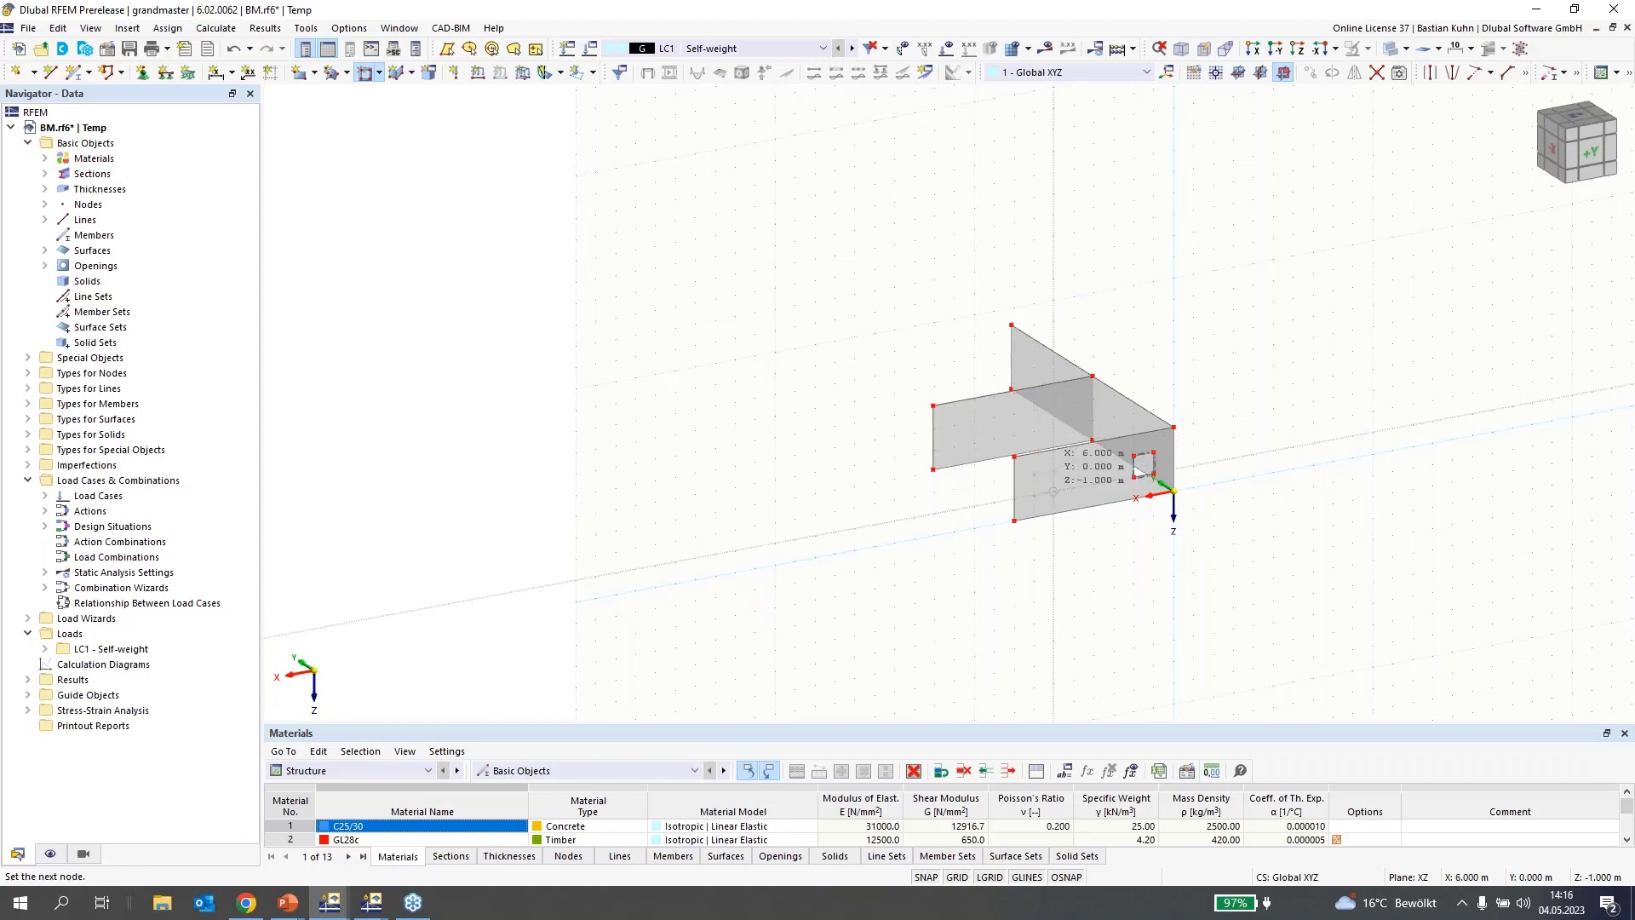
{"action": "left_click", "coordinate": [1054, 493]}
Cut door openings about 1 m wide and 2 m high near both ends of the 15 m wall, working in the YZ plane
{"action": "middle_click_drag", "start_coordinate": [1233, 521], "coordinate": [919, 392], "text": "ctrl"}
{"action": "scroll", "coordinate": [919, 393], "scroll_direction": "up", "scroll_amount": 3}
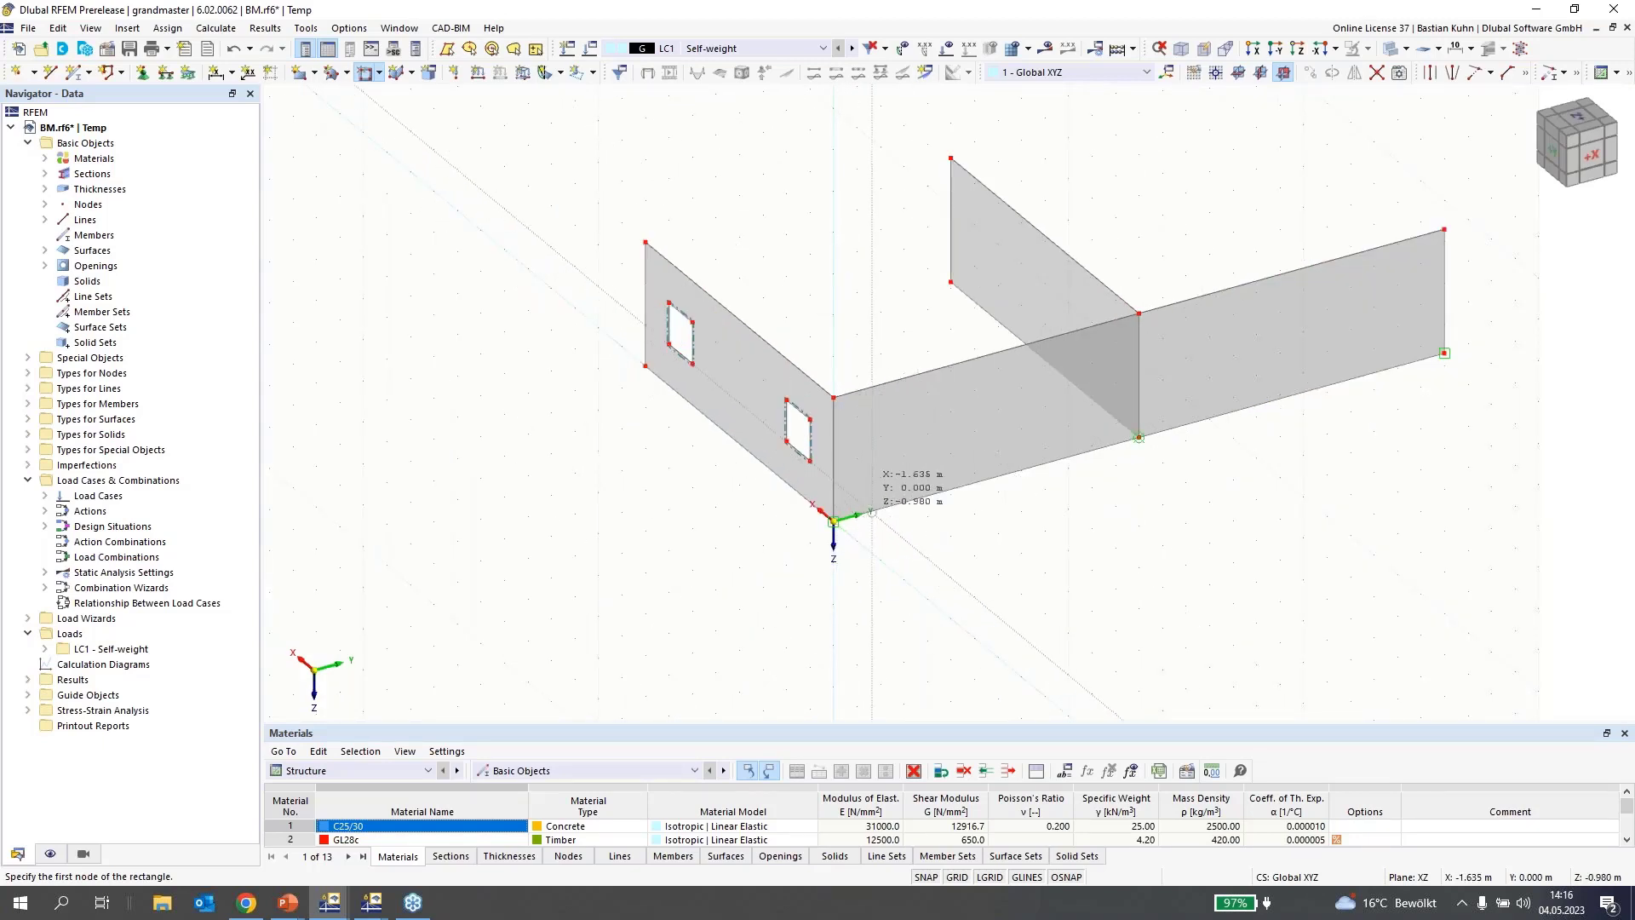
{"action": "left_click", "coordinate": [1260, 73]}
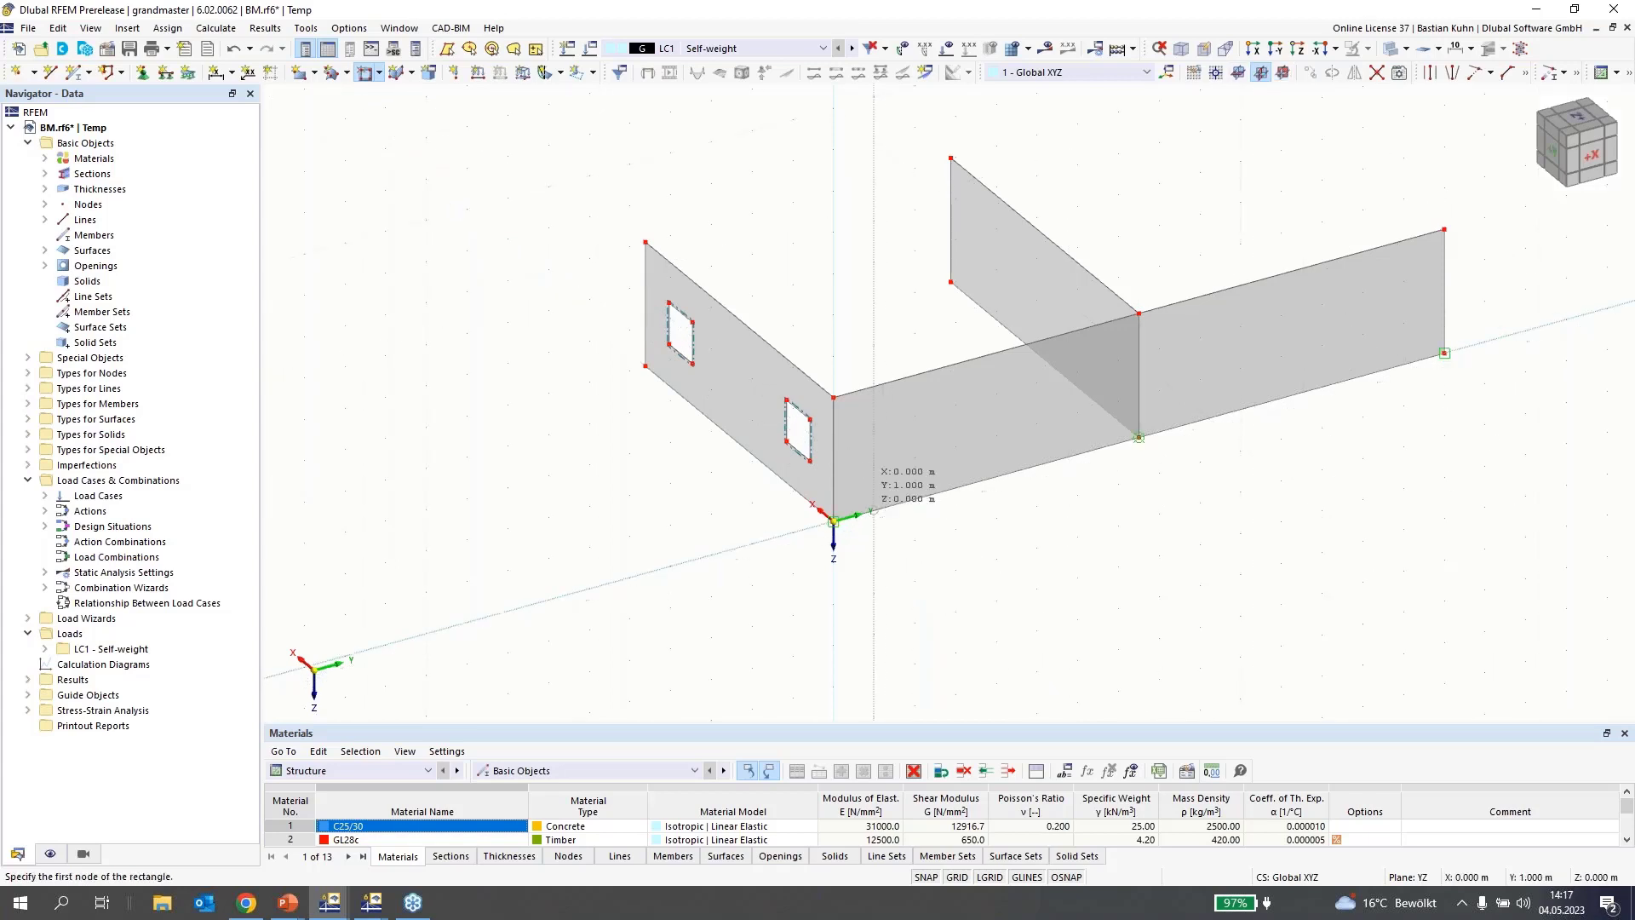
{"action": "left_click", "coordinate": [873, 511]}
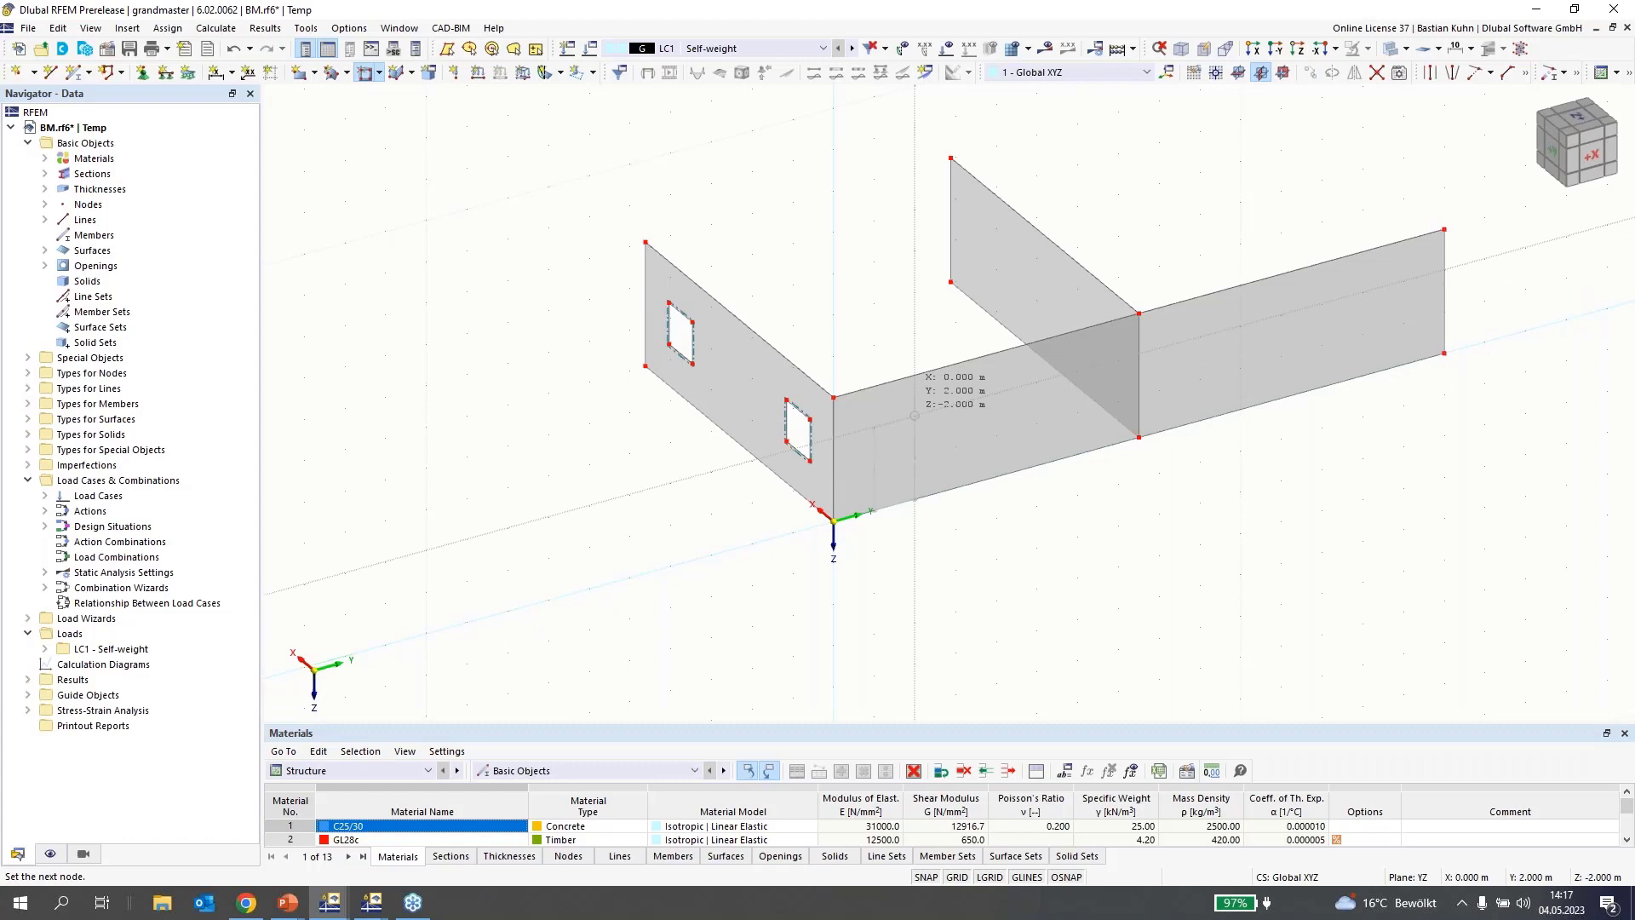
{"action": "left_click", "coordinate": [913, 416]}
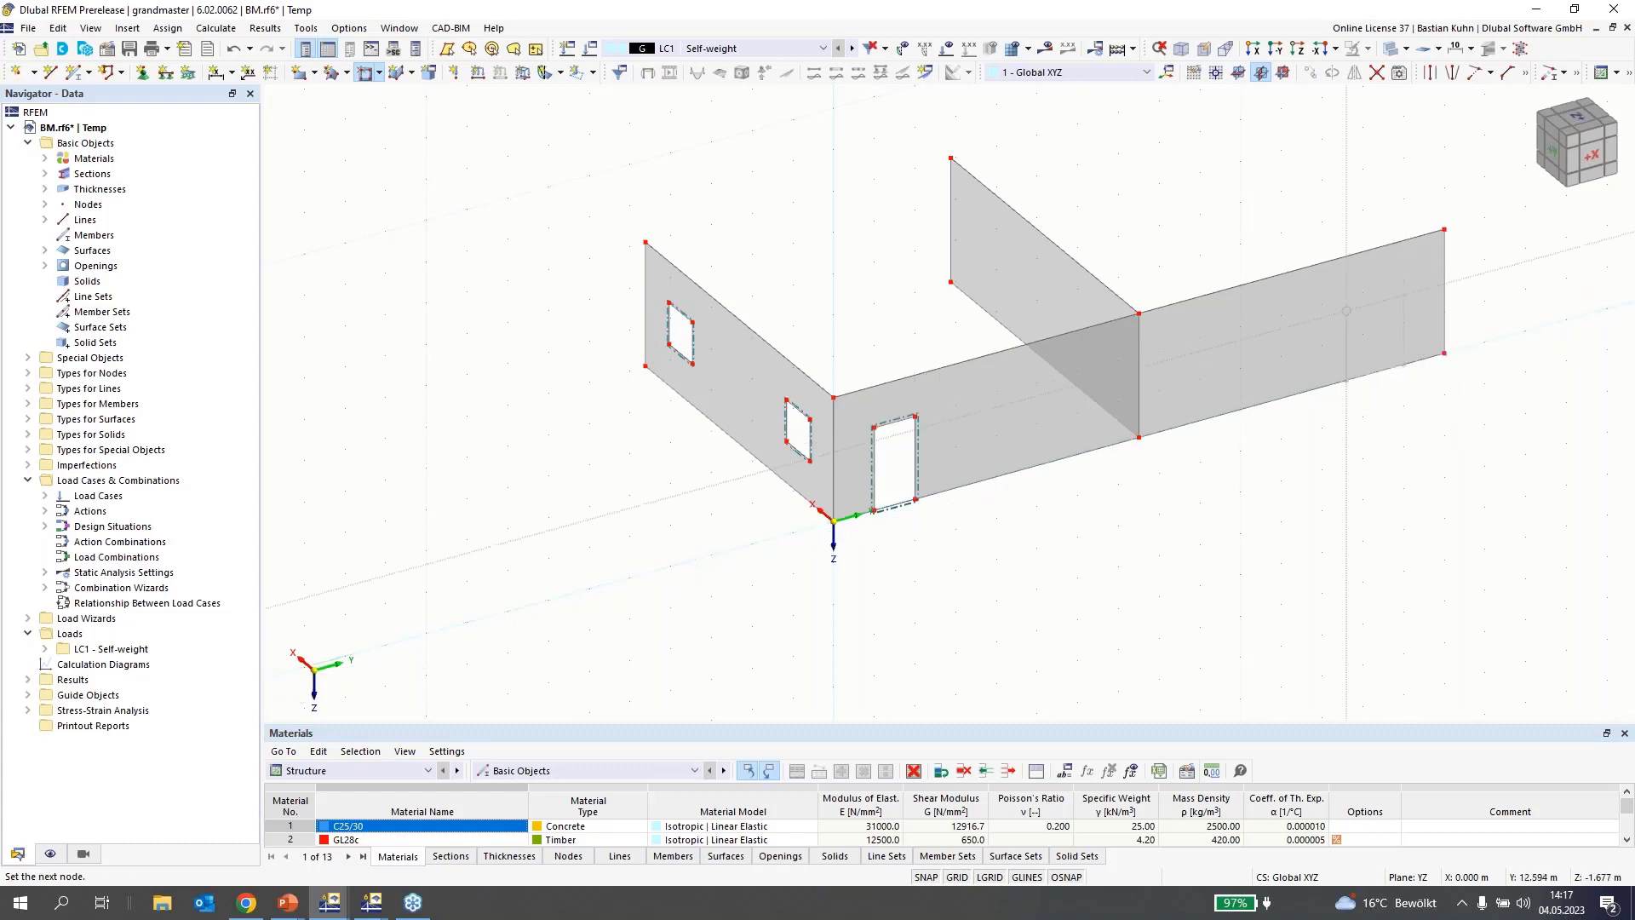
{"action": "left_click", "coordinate": [1363, 292]}
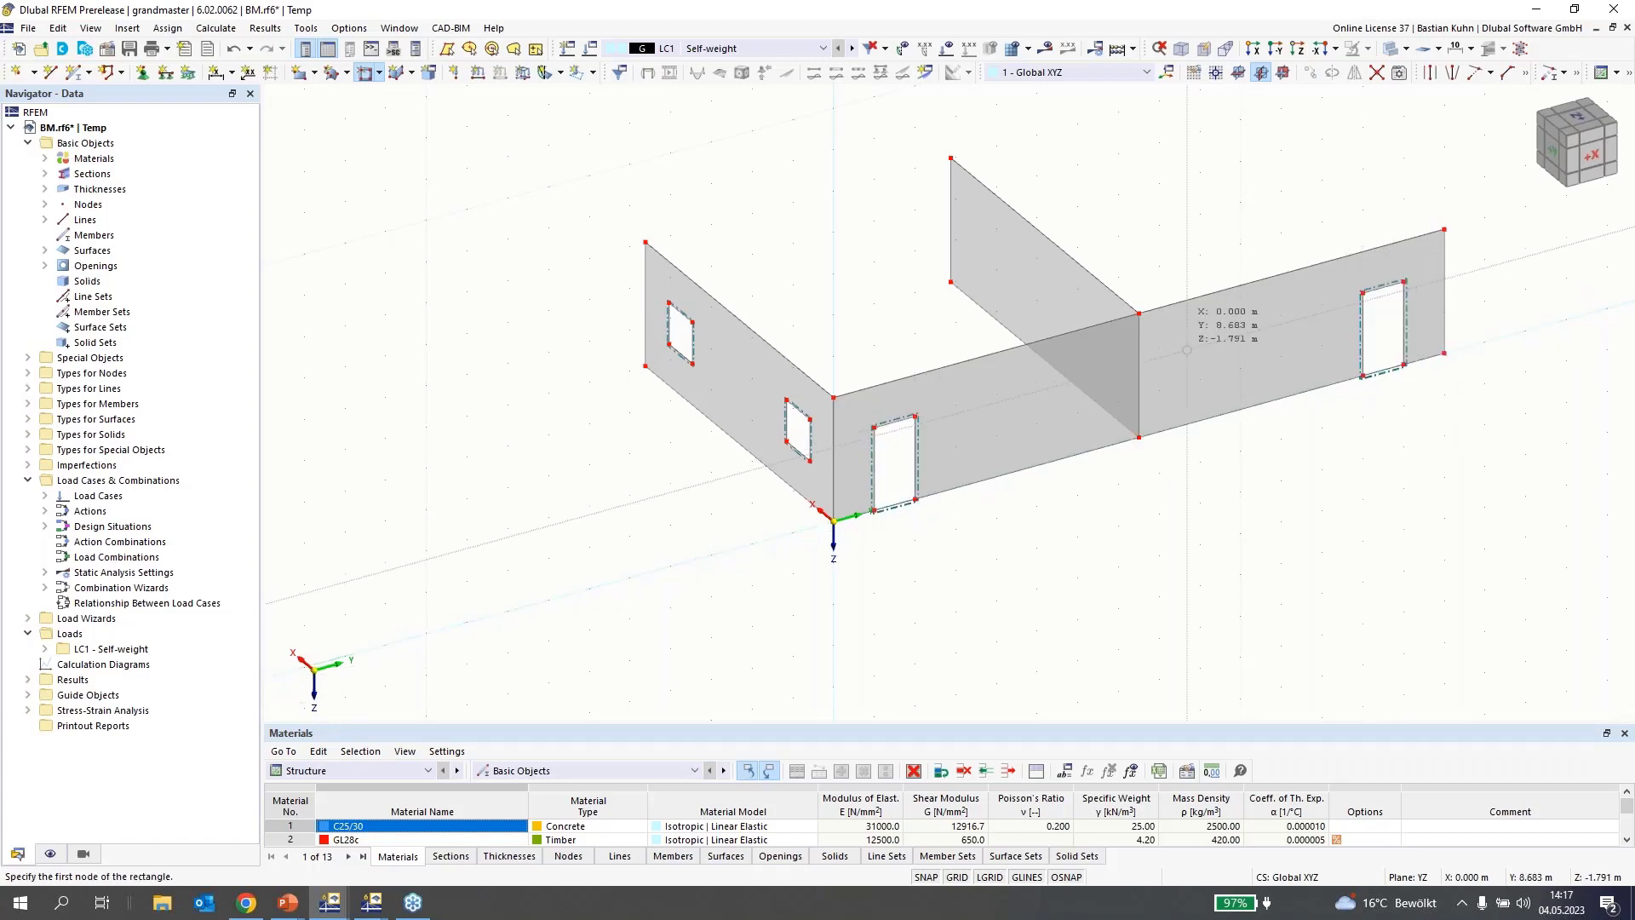
Cut two window openings of about 1 × 1 m in the 15 m wall, one on each side of the middle cross wall
{"action": "left_click", "coordinate": [1200, 379]}
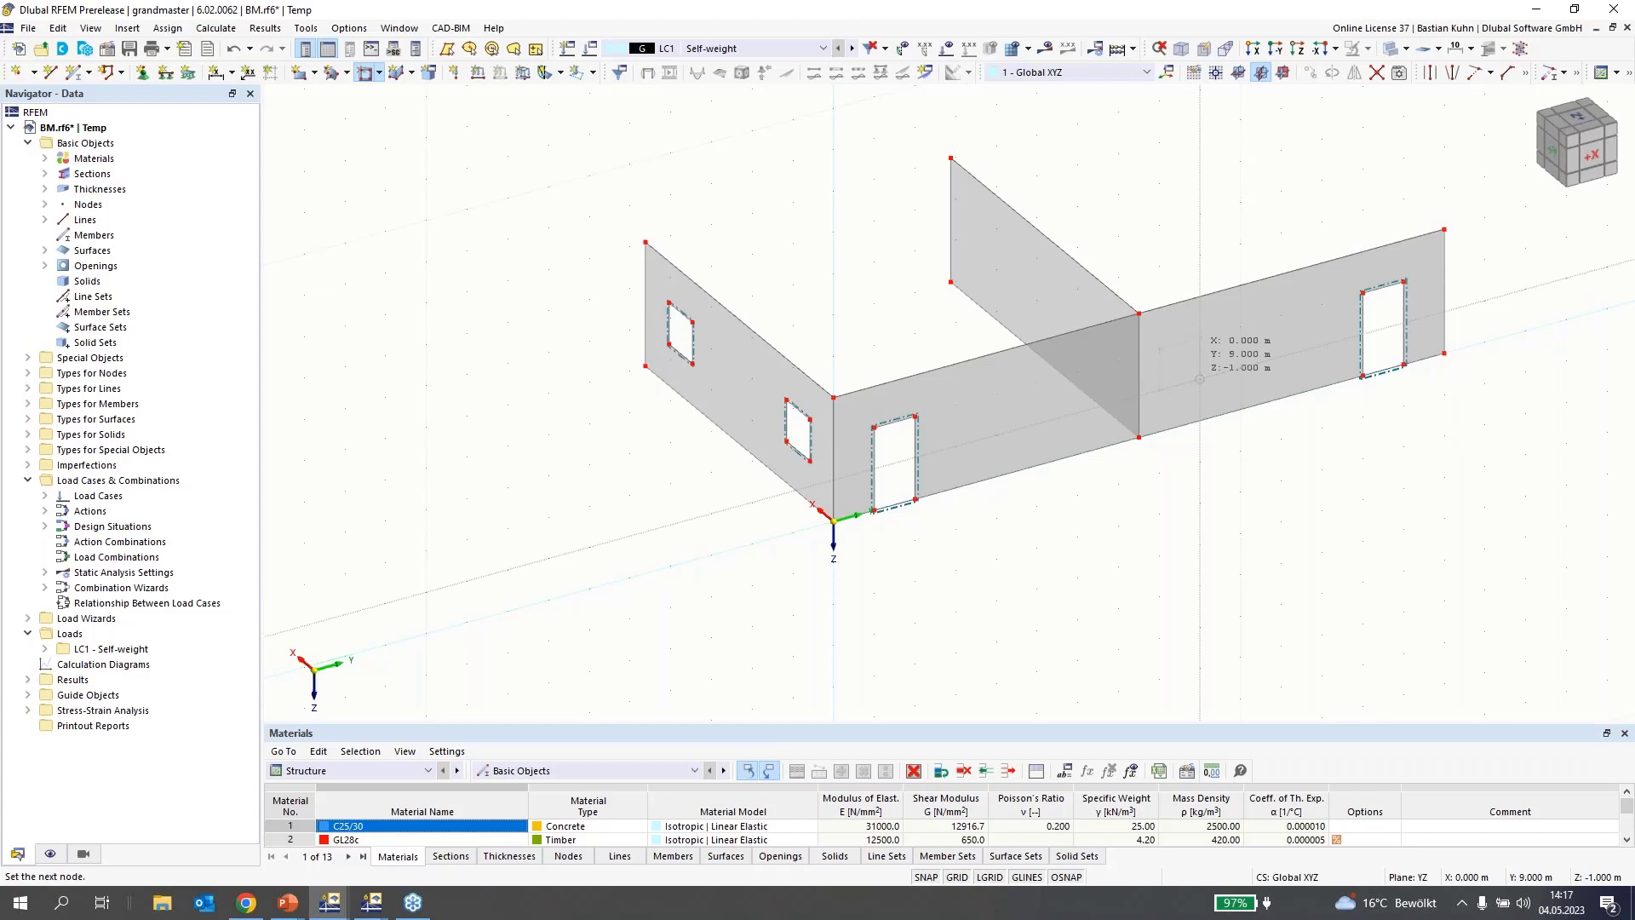
{"action": "left_click", "coordinate": [1158, 349]}
{"action": "left_click", "coordinate": [1118, 361]}
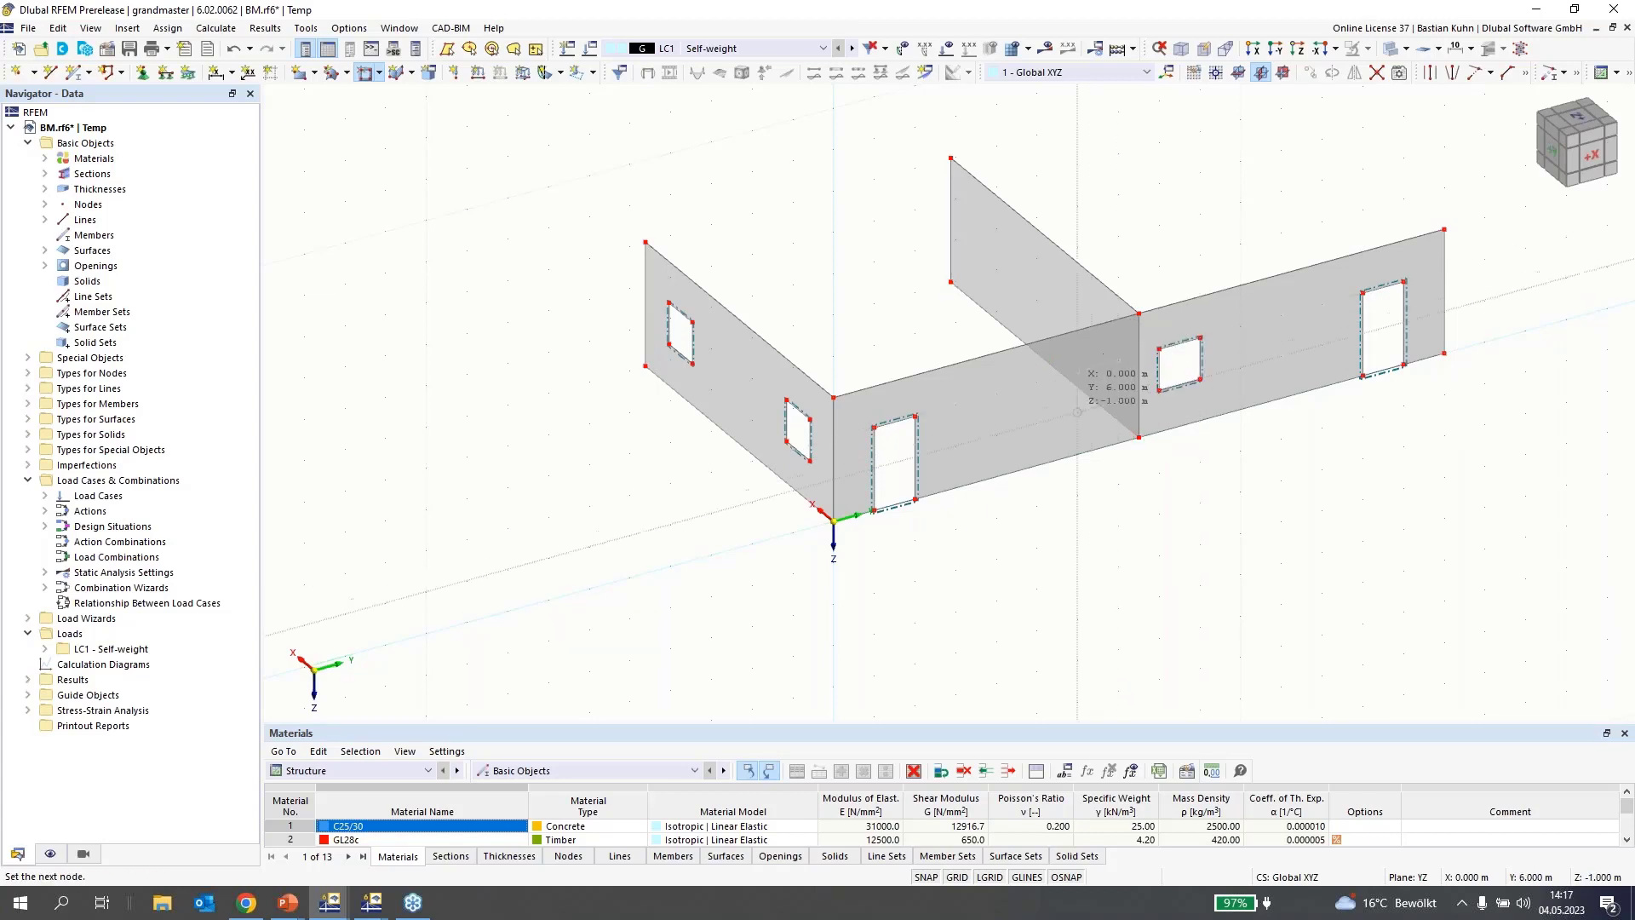
{"action": "left_click", "coordinate": [1077, 412]}
{"action": "key", "text": "Escape"}
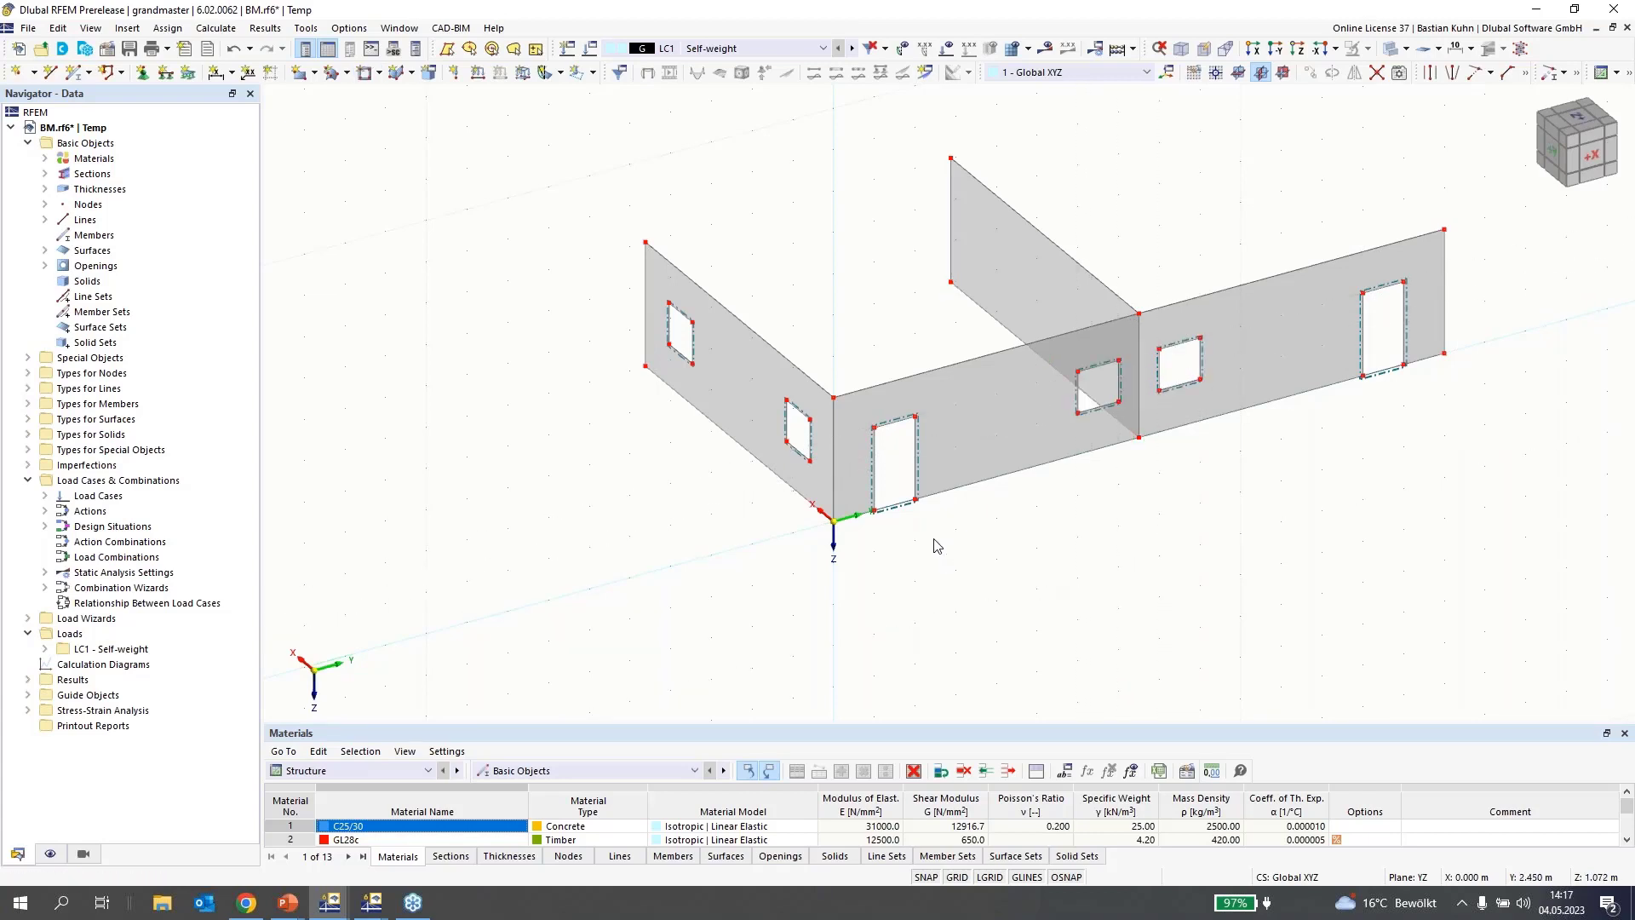
Mirror a copy of the 8 m wall with windows about the XZ-parallel plane through the middle wall's free upper corner at Y 7.5 m
{"action": "scroll", "coordinate": [934, 544], "scroll_direction": "down", "scroll_amount": 3}
{"action": "left_click", "coordinate": [802, 449]}
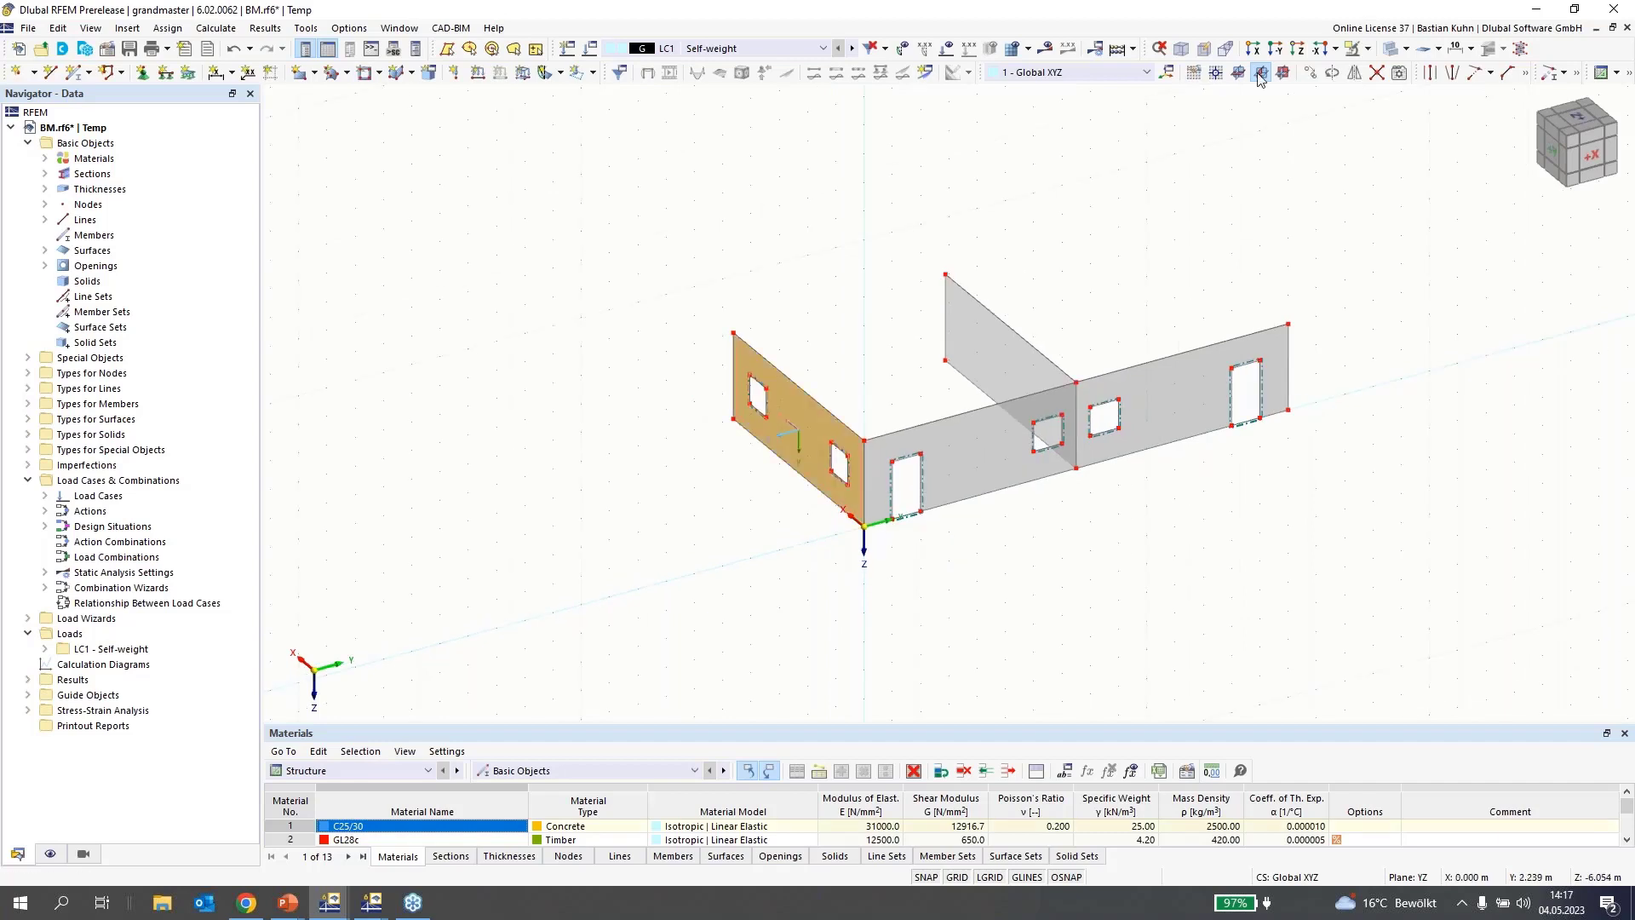
{"action": "left_click", "coordinate": [1261, 74]}
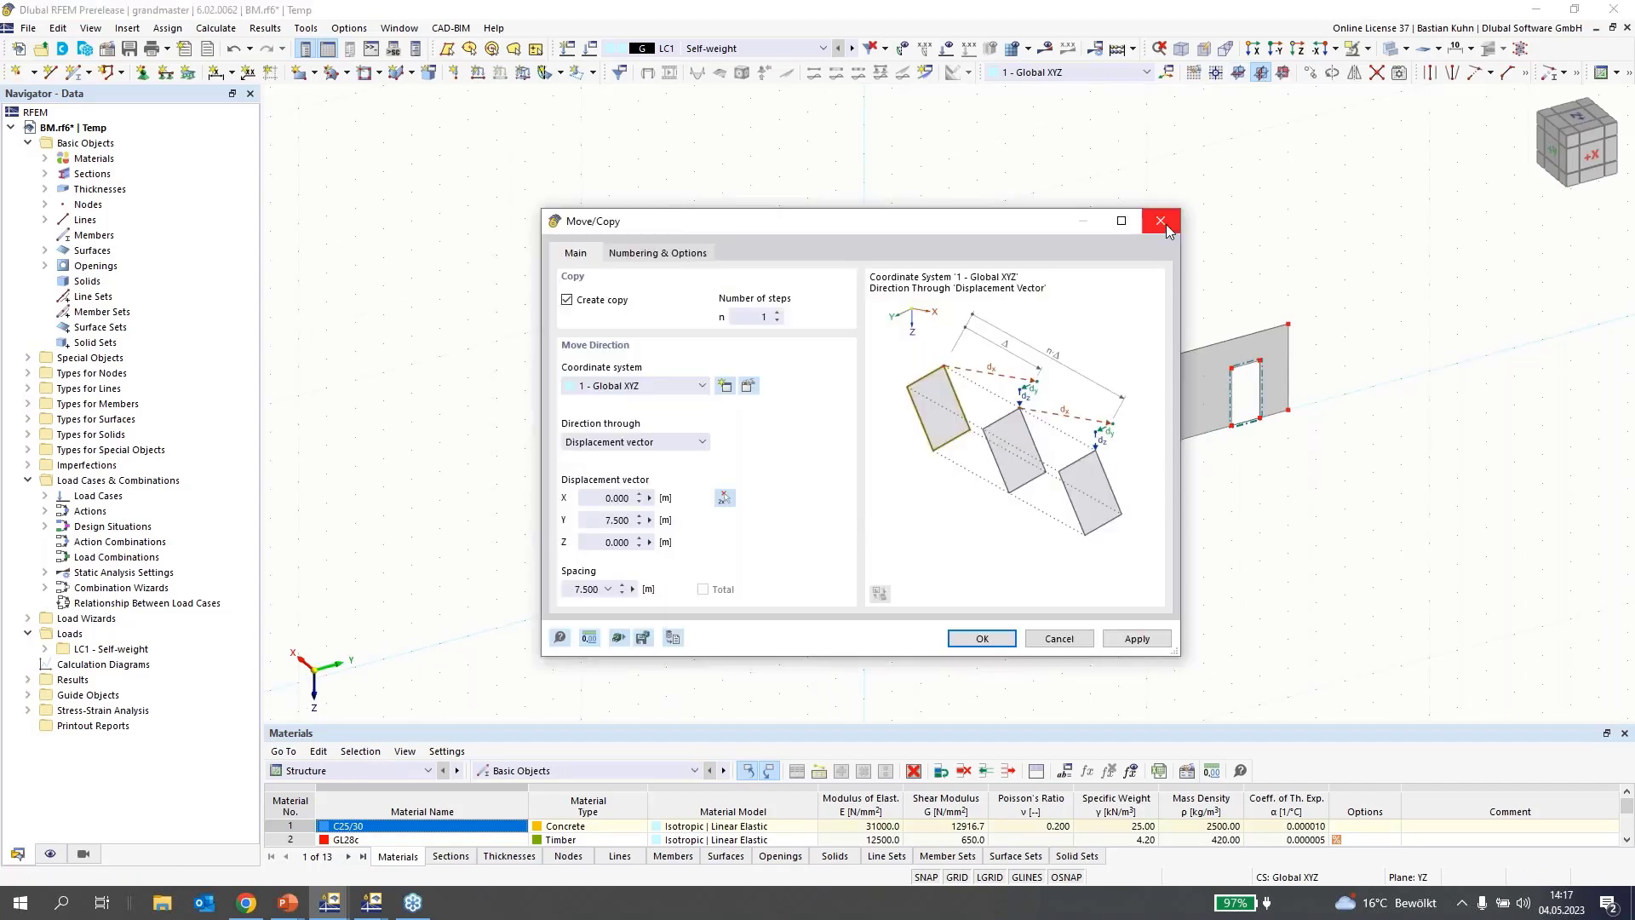
{"action": "left_click", "coordinate": [1162, 223]}
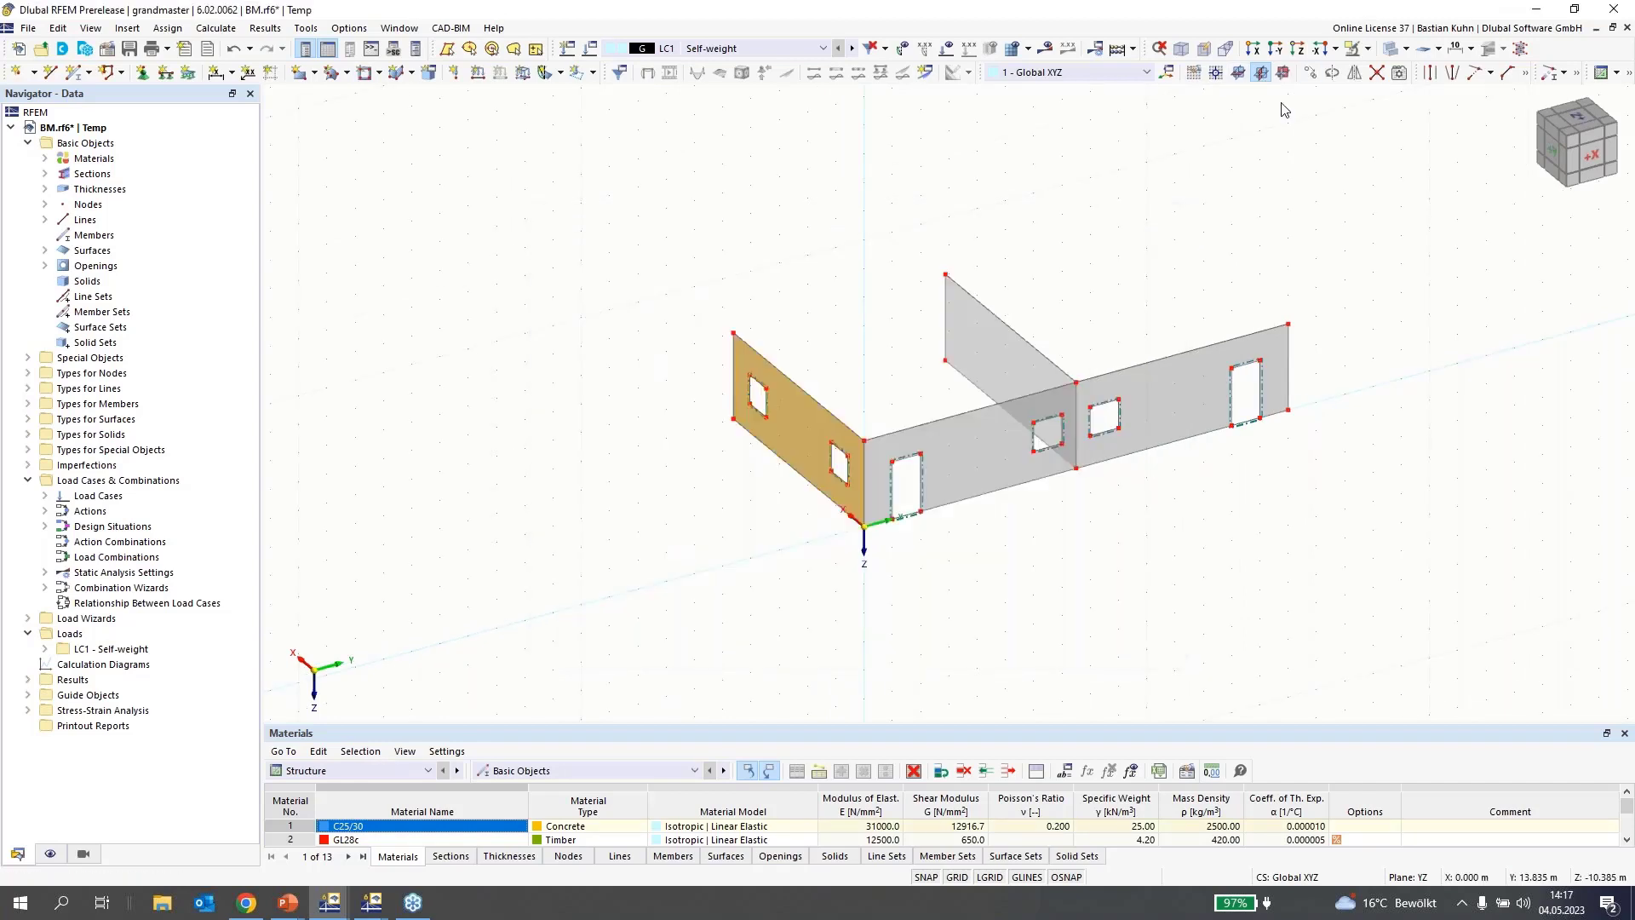
{"action": "left_click", "coordinate": [1354, 72]}
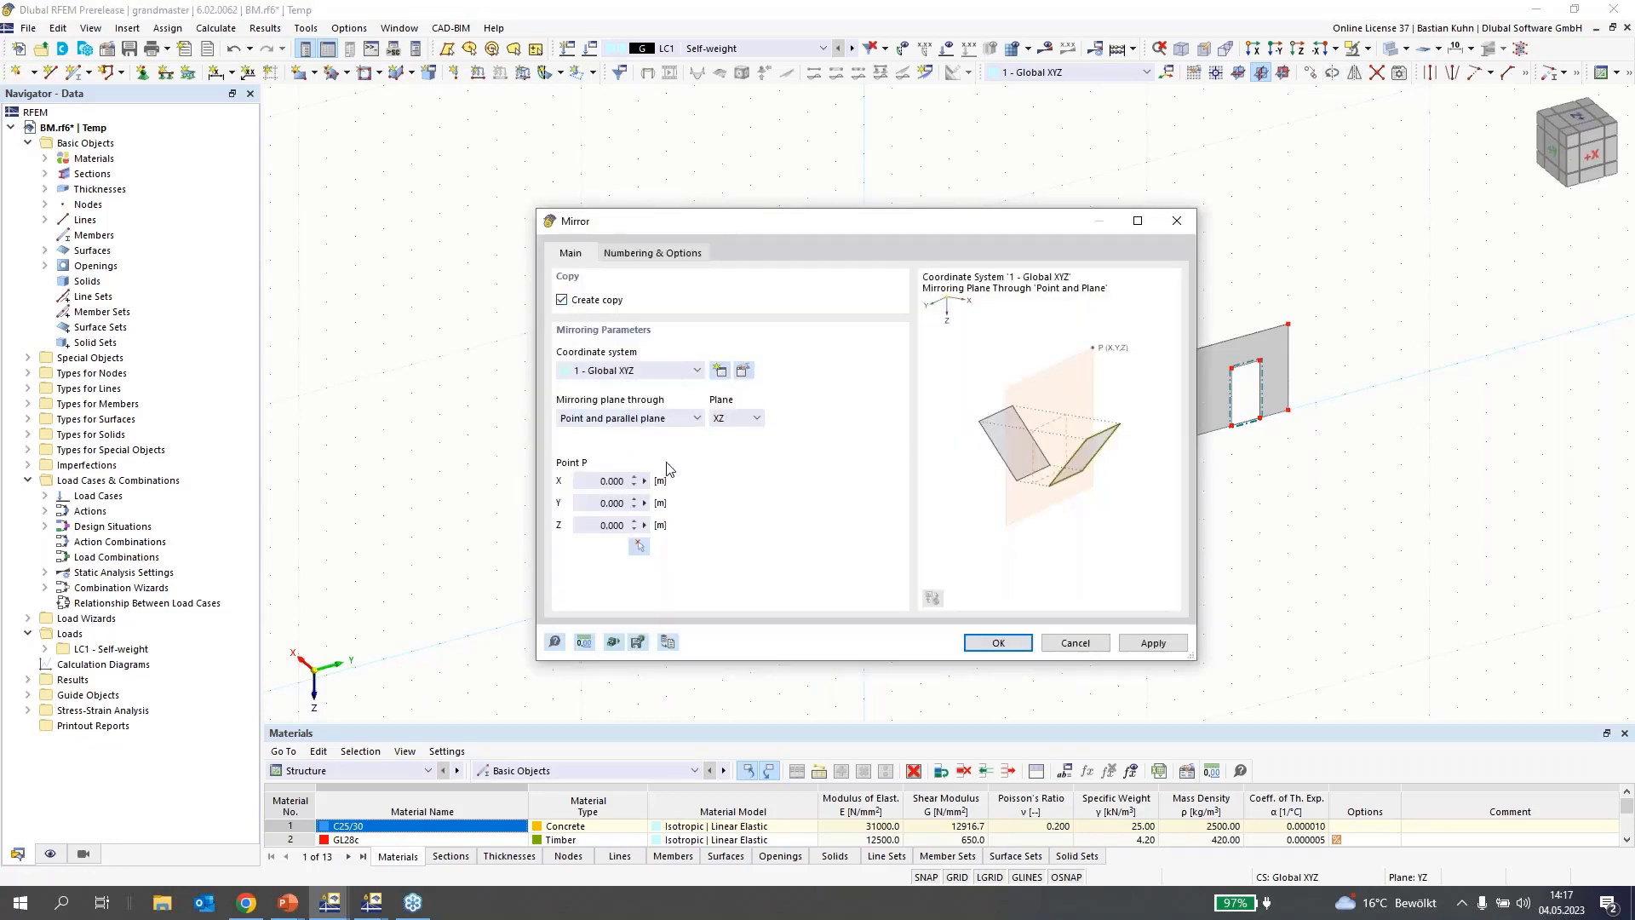
{"action": "left_click", "coordinate": [639, 546]}
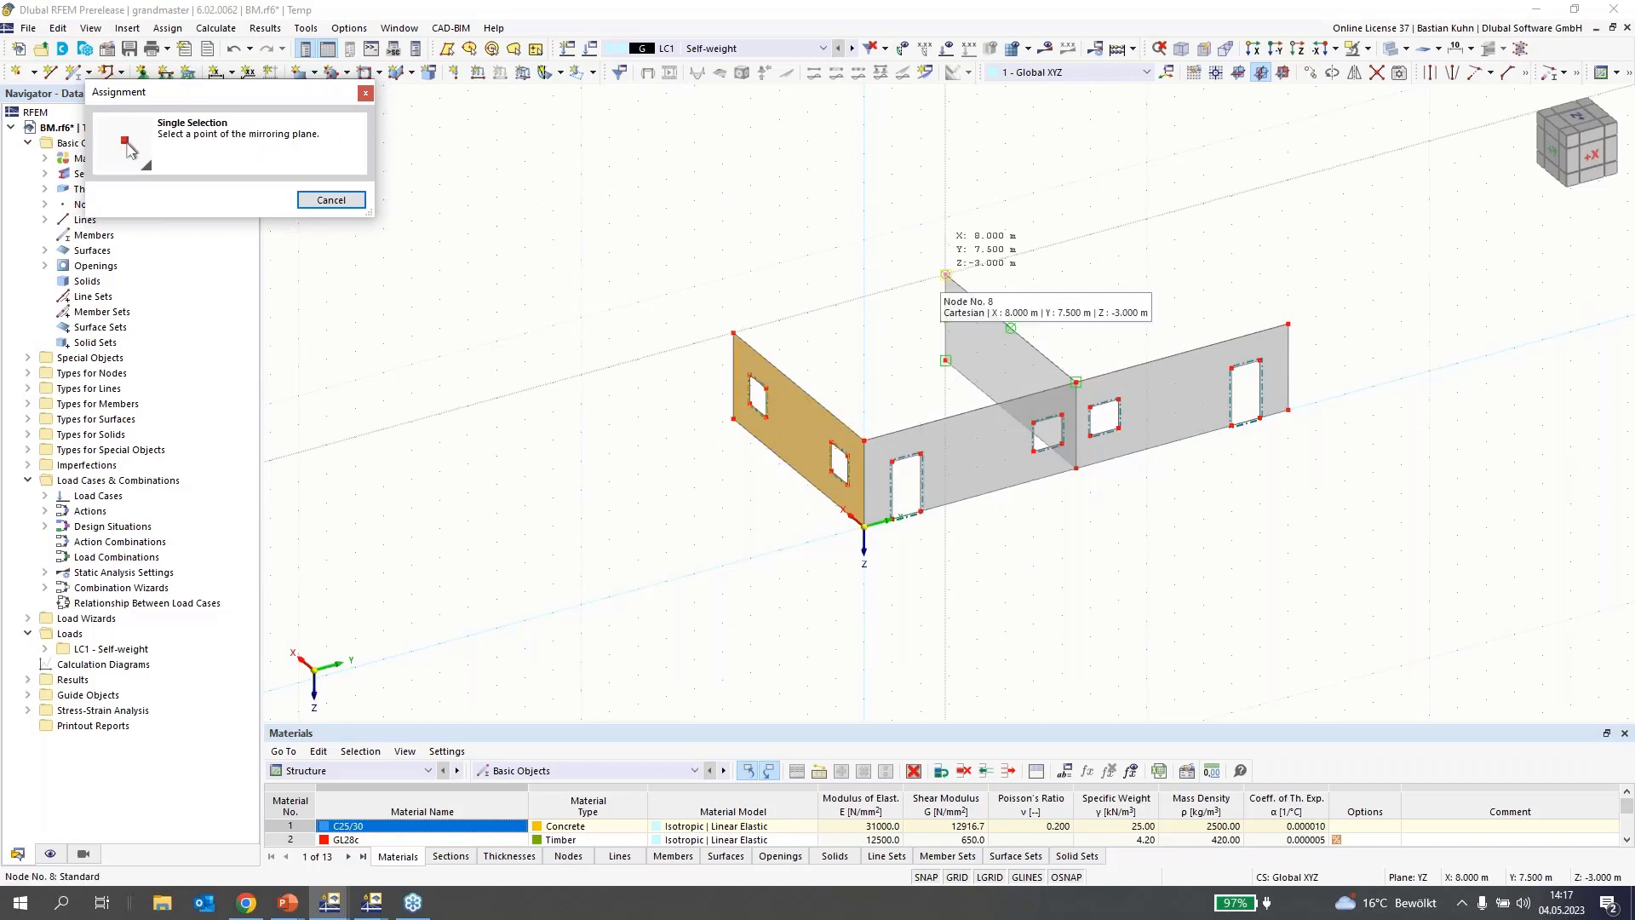
{"action": "left_click", "coordinate": [946, 275]}
{"action": "left_click", "coordinate": [944, 643]}
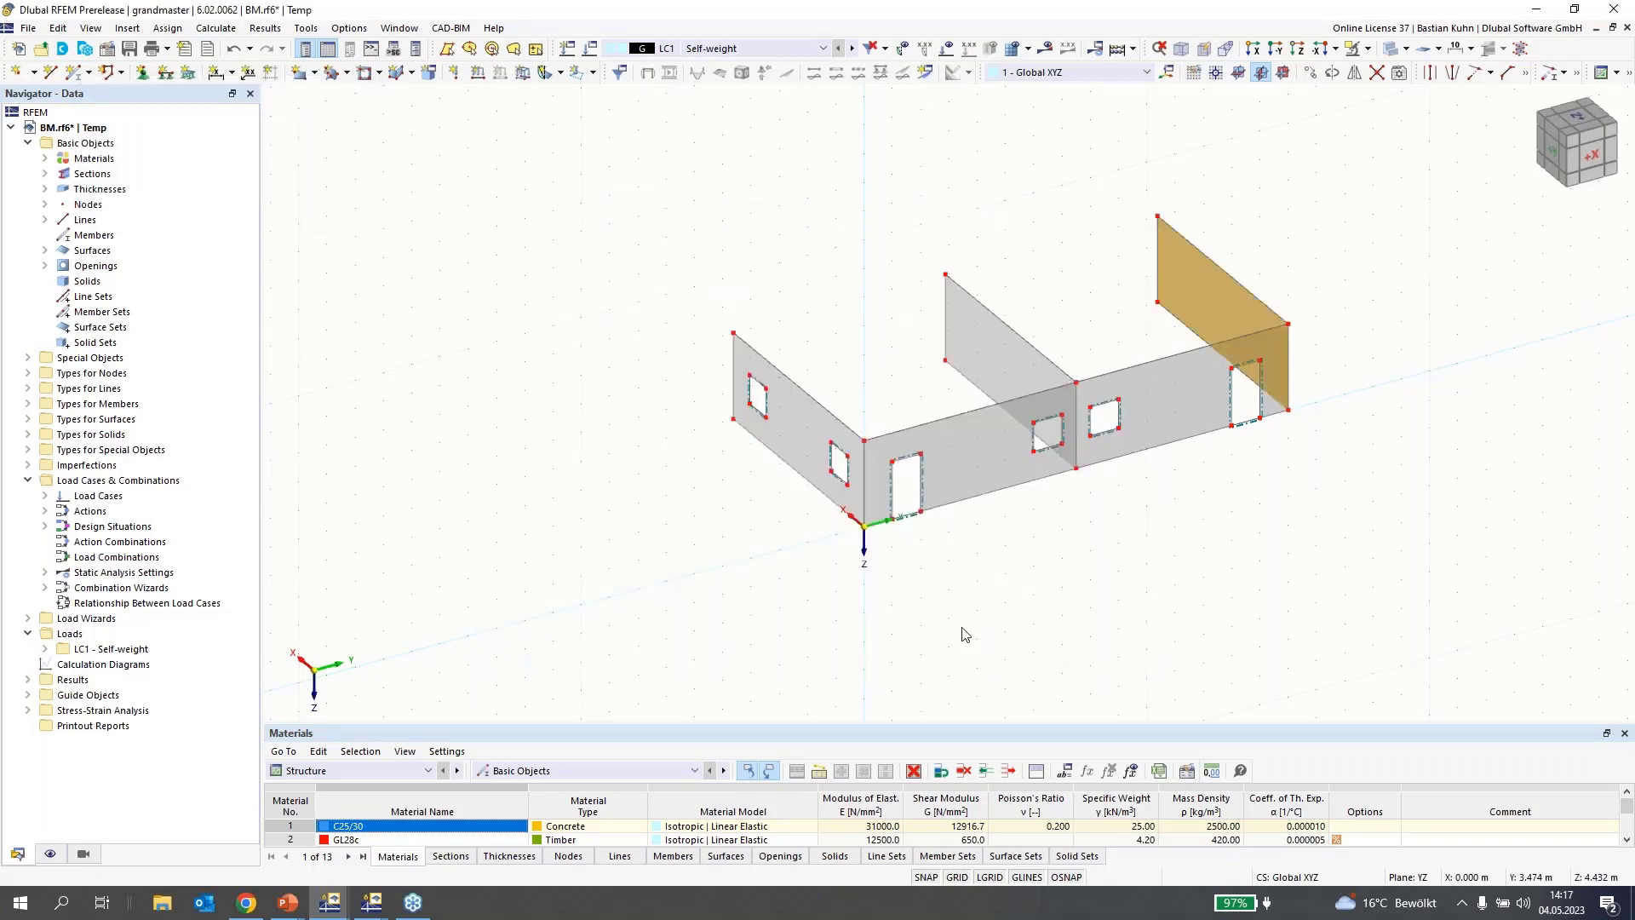
Undo the last mirror and mirror-copy the 8 m wall at the origin with its windows about the XZ-parallel plane through Y 7.5 m
{"action": "left_click", "coordinate": [233, 49]}
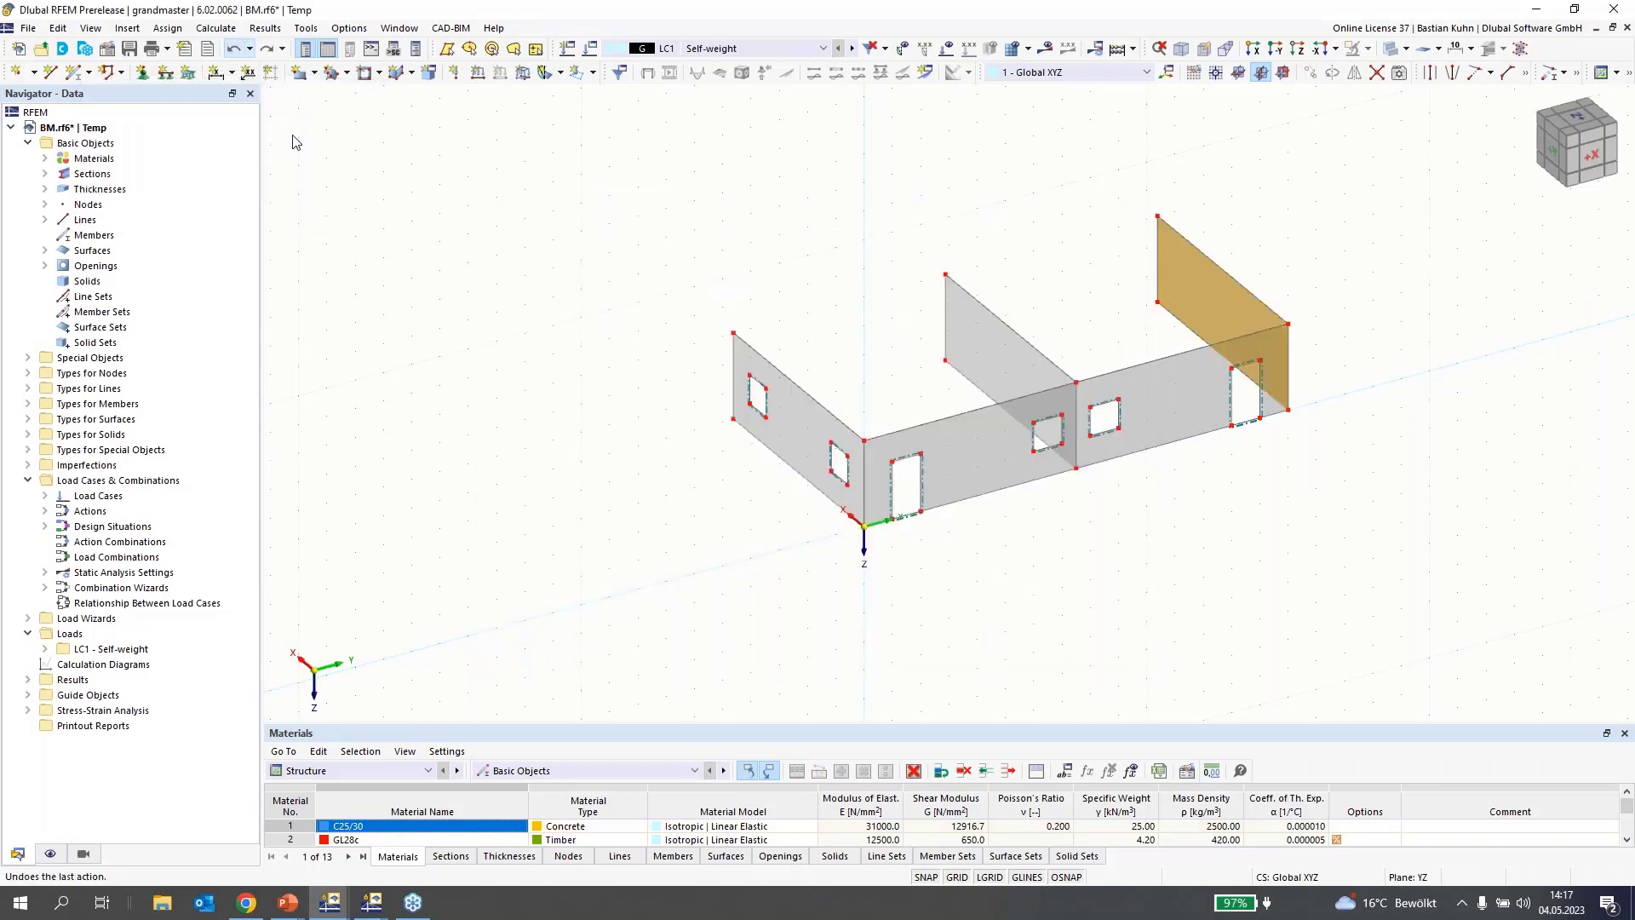
{"action": "middle_click_drag", "start_coordinate": [693, 456], "coordinate": [856, 436], "text": "ctrl"}
{"action": "left_click_drag", "start_coordinate": [1054, 555], "coordinate": [652, 336]}
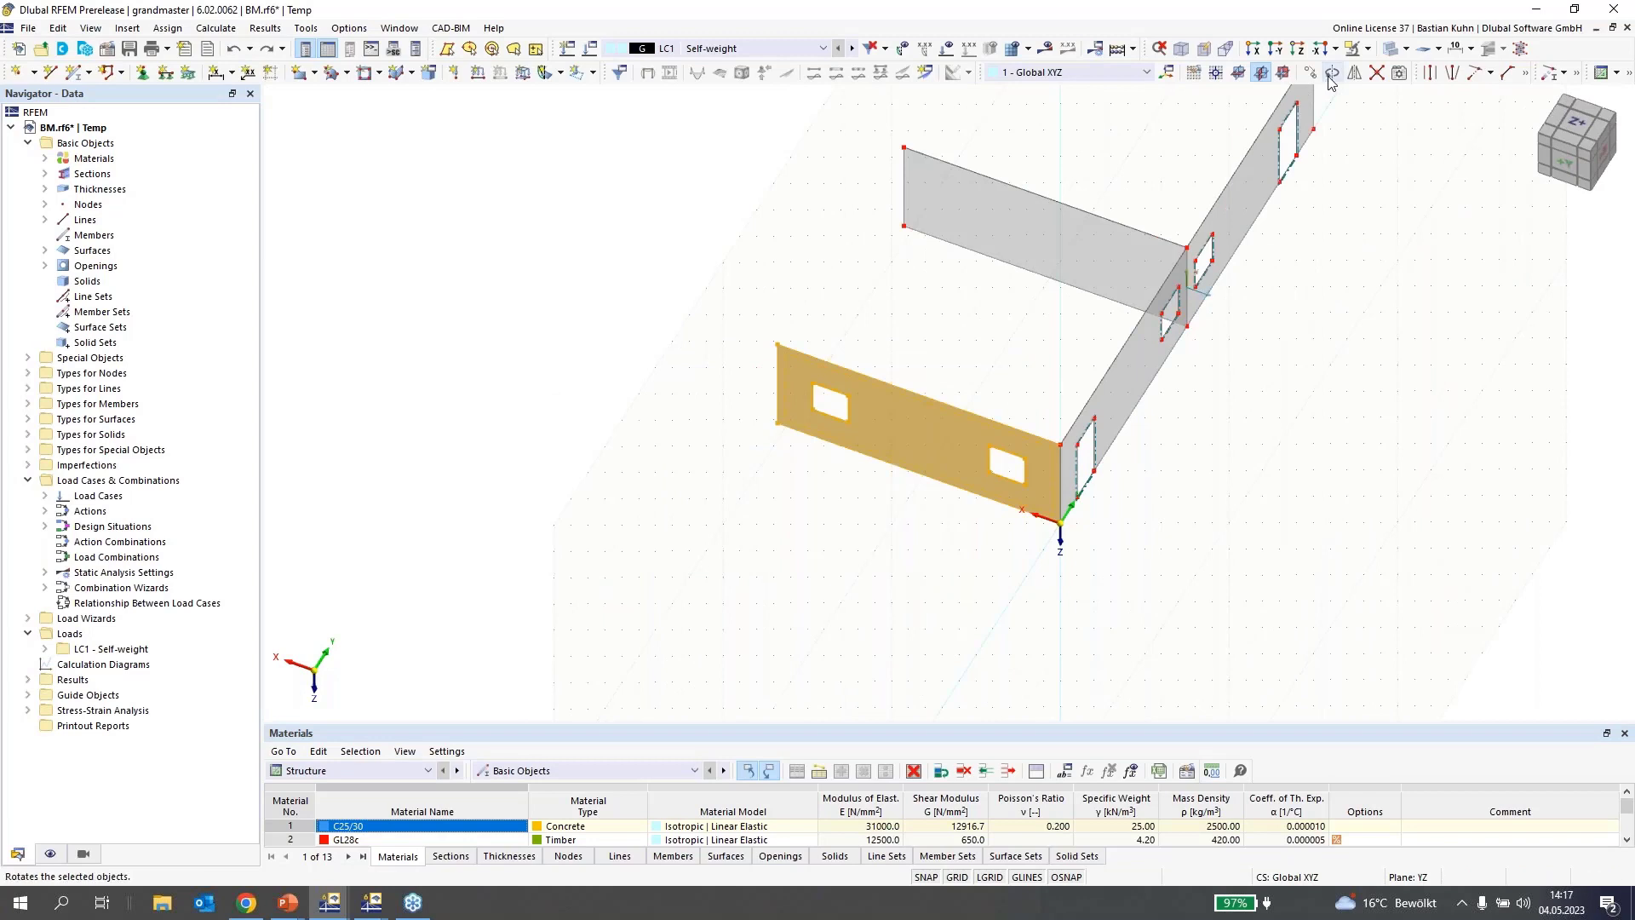
{"action": "left_click", "coordinate": [1353, 72]}
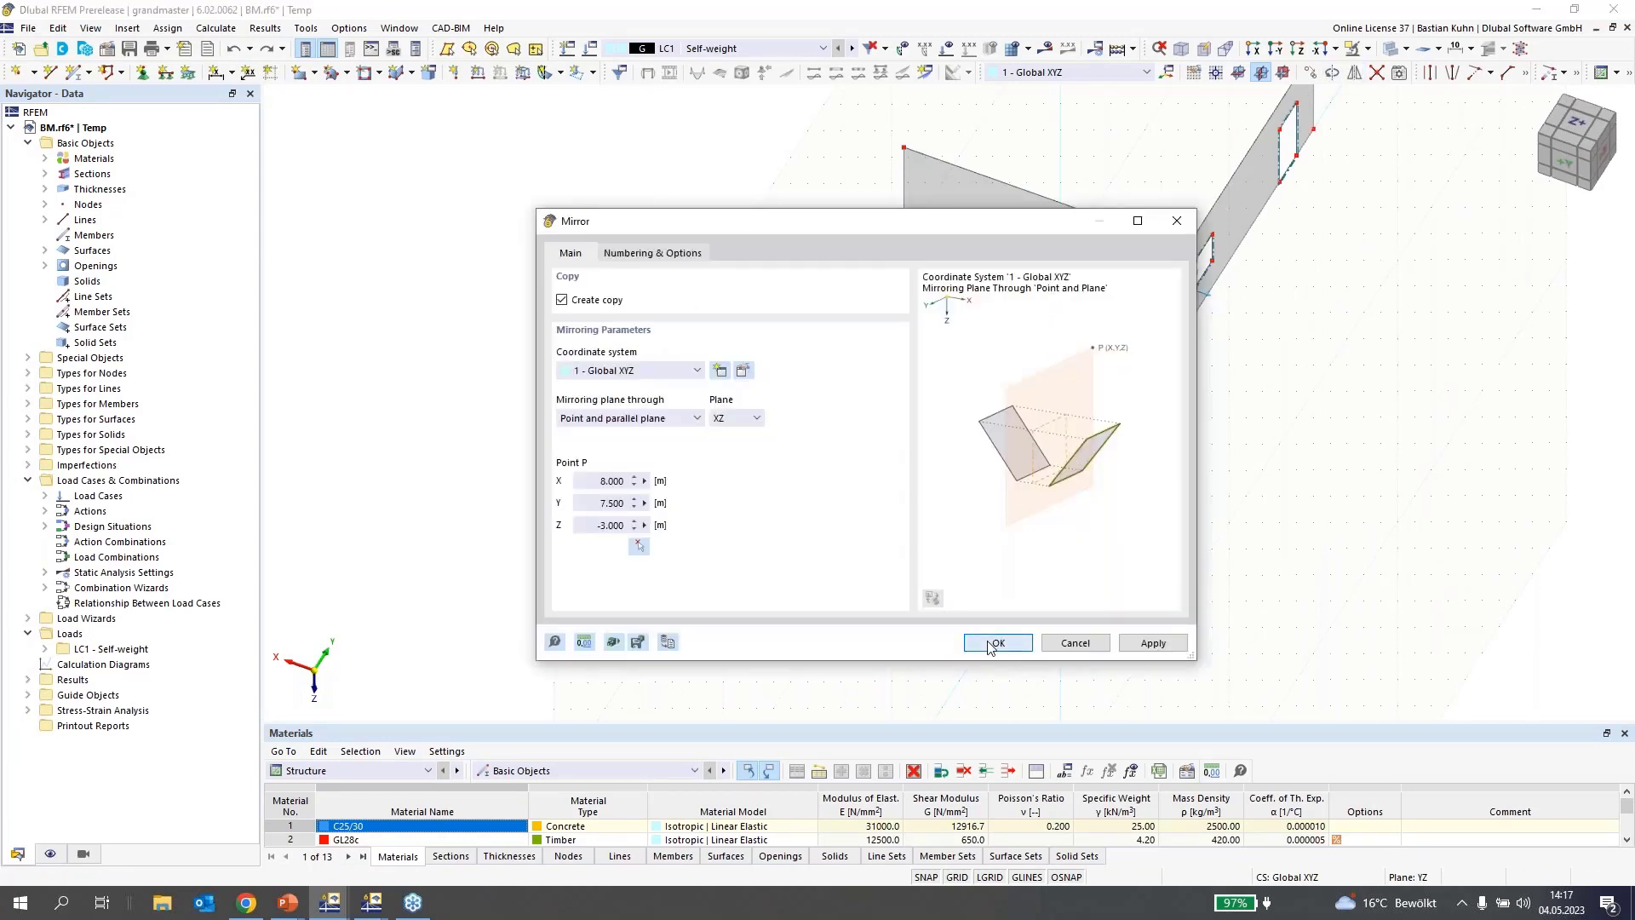
{"action": "left_click", "coordinate": [992, 644]}
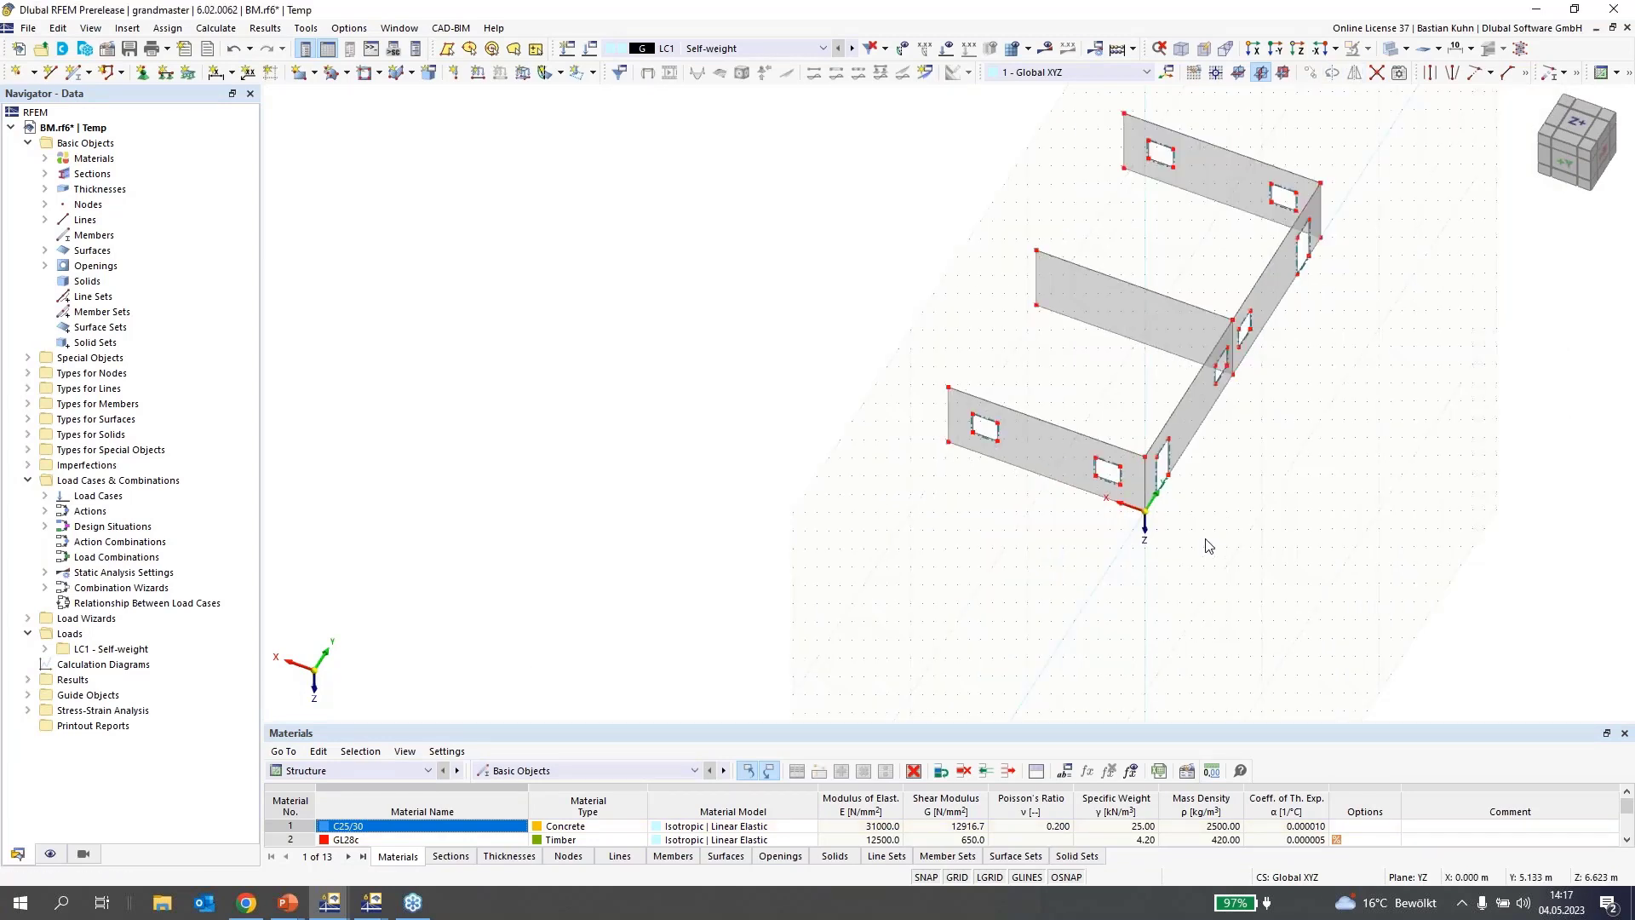
Draw a rectangular 15 m long, 3 m high wall surface along X 8 m, using the uniform 110 mm C25/30 thickness
{"action": "scroll", "coordinate": [1227, 511], "scroll_direction": "up", "scroll_amount": 1}
{"action": "middle_click_drag", "start_coordinate": [1155, 584], "coordinate": [1055, 664]}
{"action": "middle_click_drag", "start_coordinate": [1056, 664], "coordinate": [945, 511], "text": "ctrl"}
{"action": "left_click", "coordinate": [299, 72]}
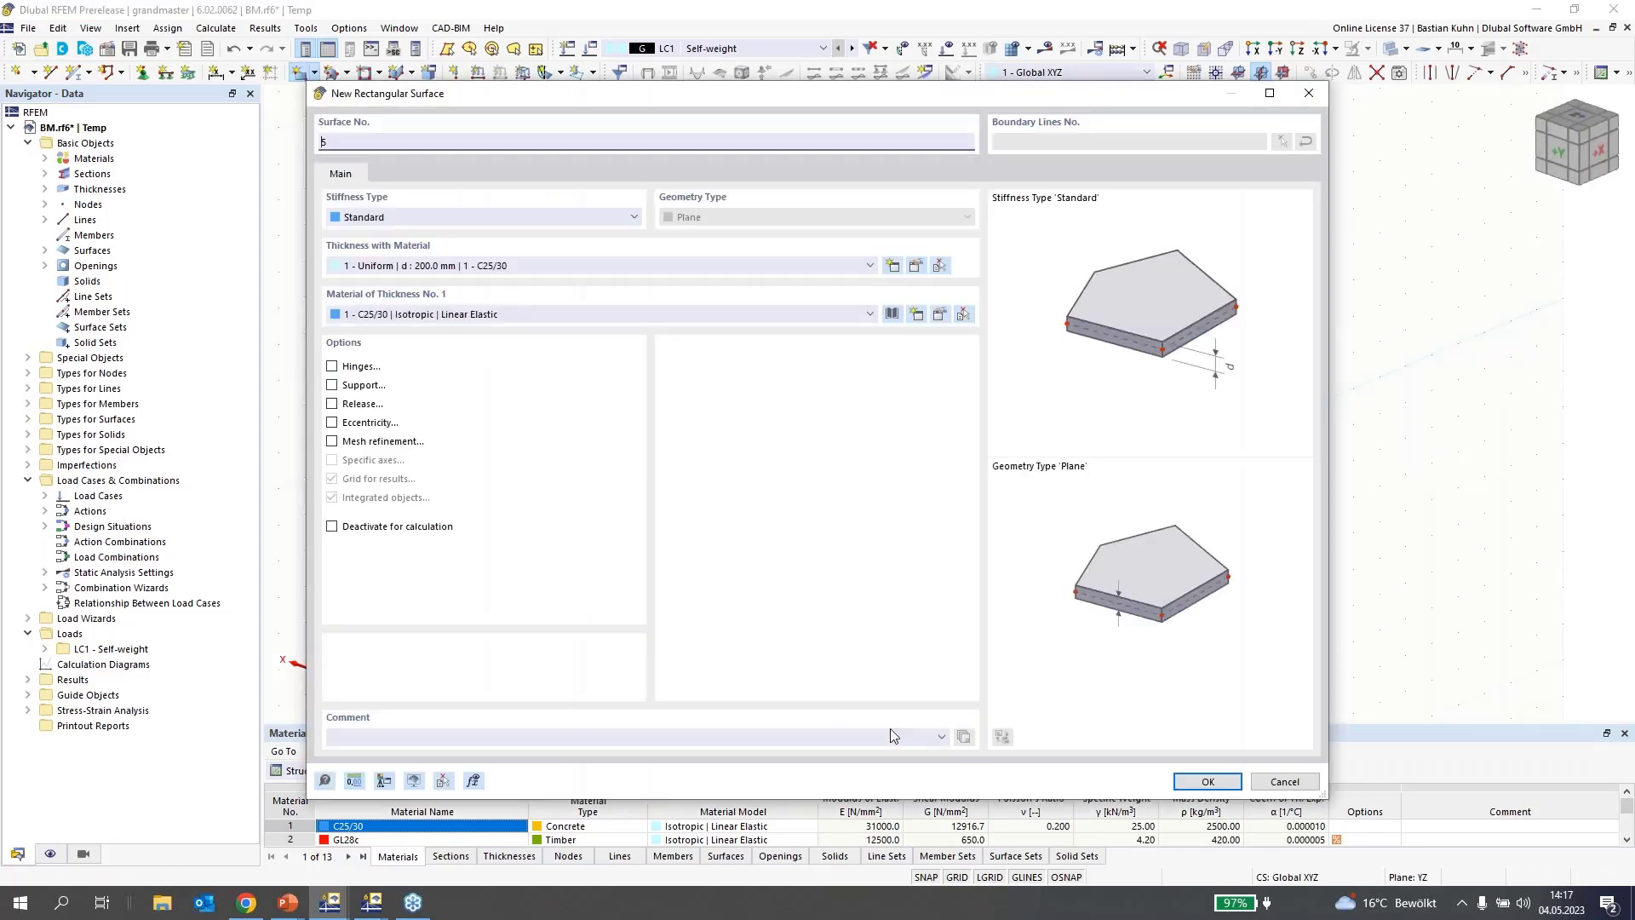
{"action": "left_click", "coordinate": [819, 266]}
{"action": "left_click", "coordinate": [814, 296]}
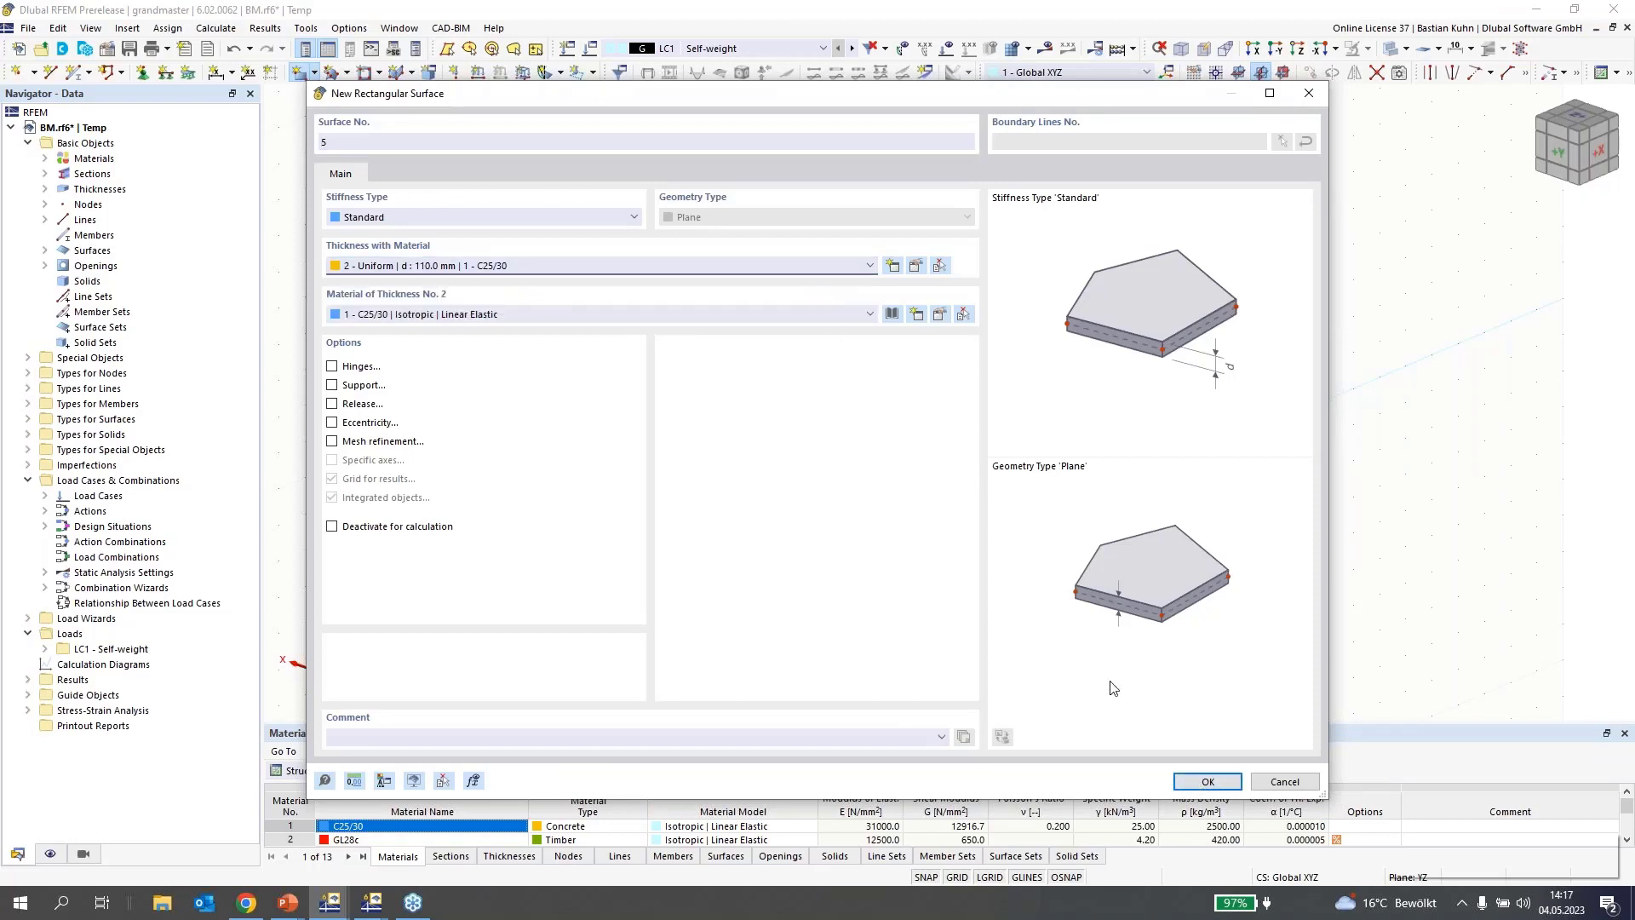
{"action": "left_click", "coordinate": [1190, 784]}
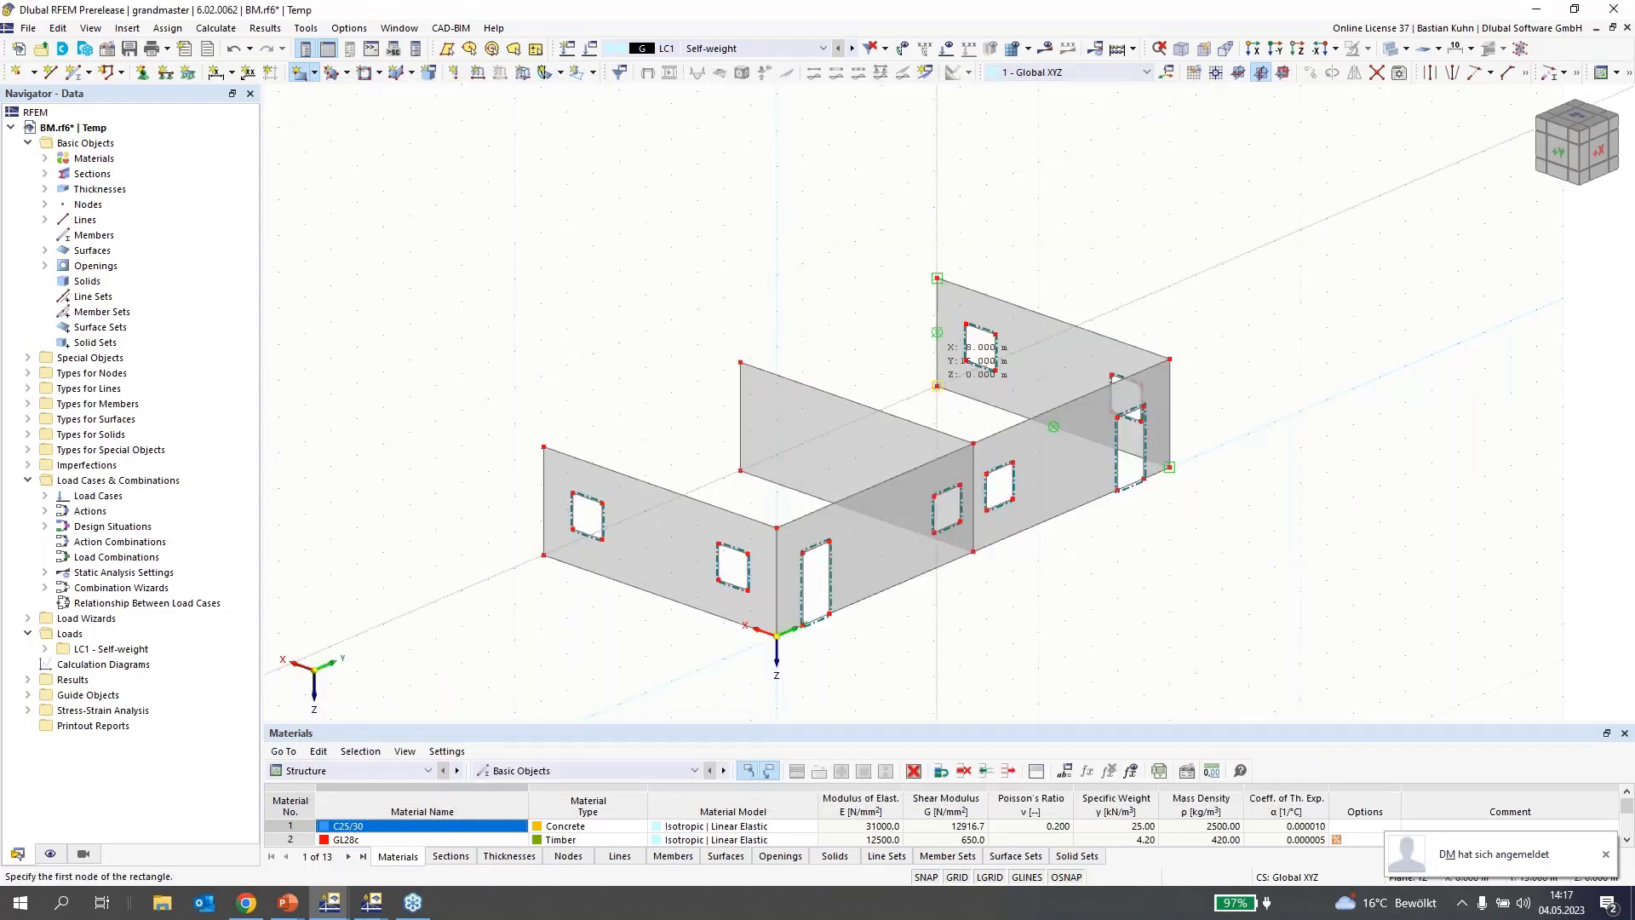
{"action": "left_click", "coordinate": [936, 385]}
{"action": "left_click", "coordinate": [461, 482]}
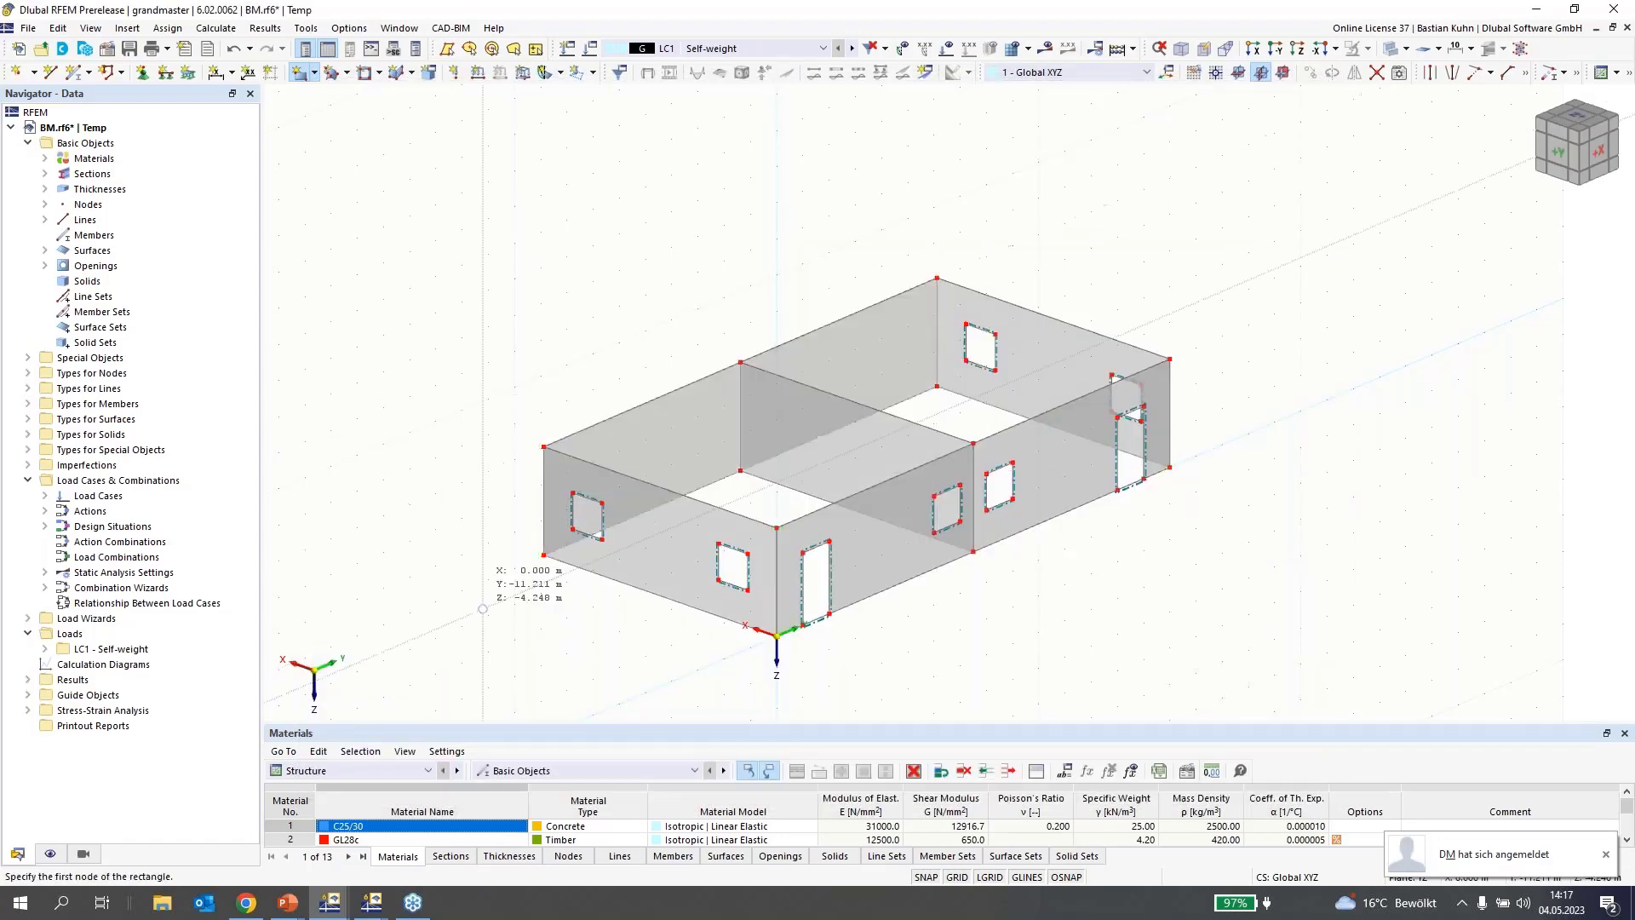
Cover the walls with a rectangular 8 × 15 m slab at Z -3 m, using the uniform 200 mm C25/30 thickness
{"action": "left_click", "coordinate": [299, 74]}
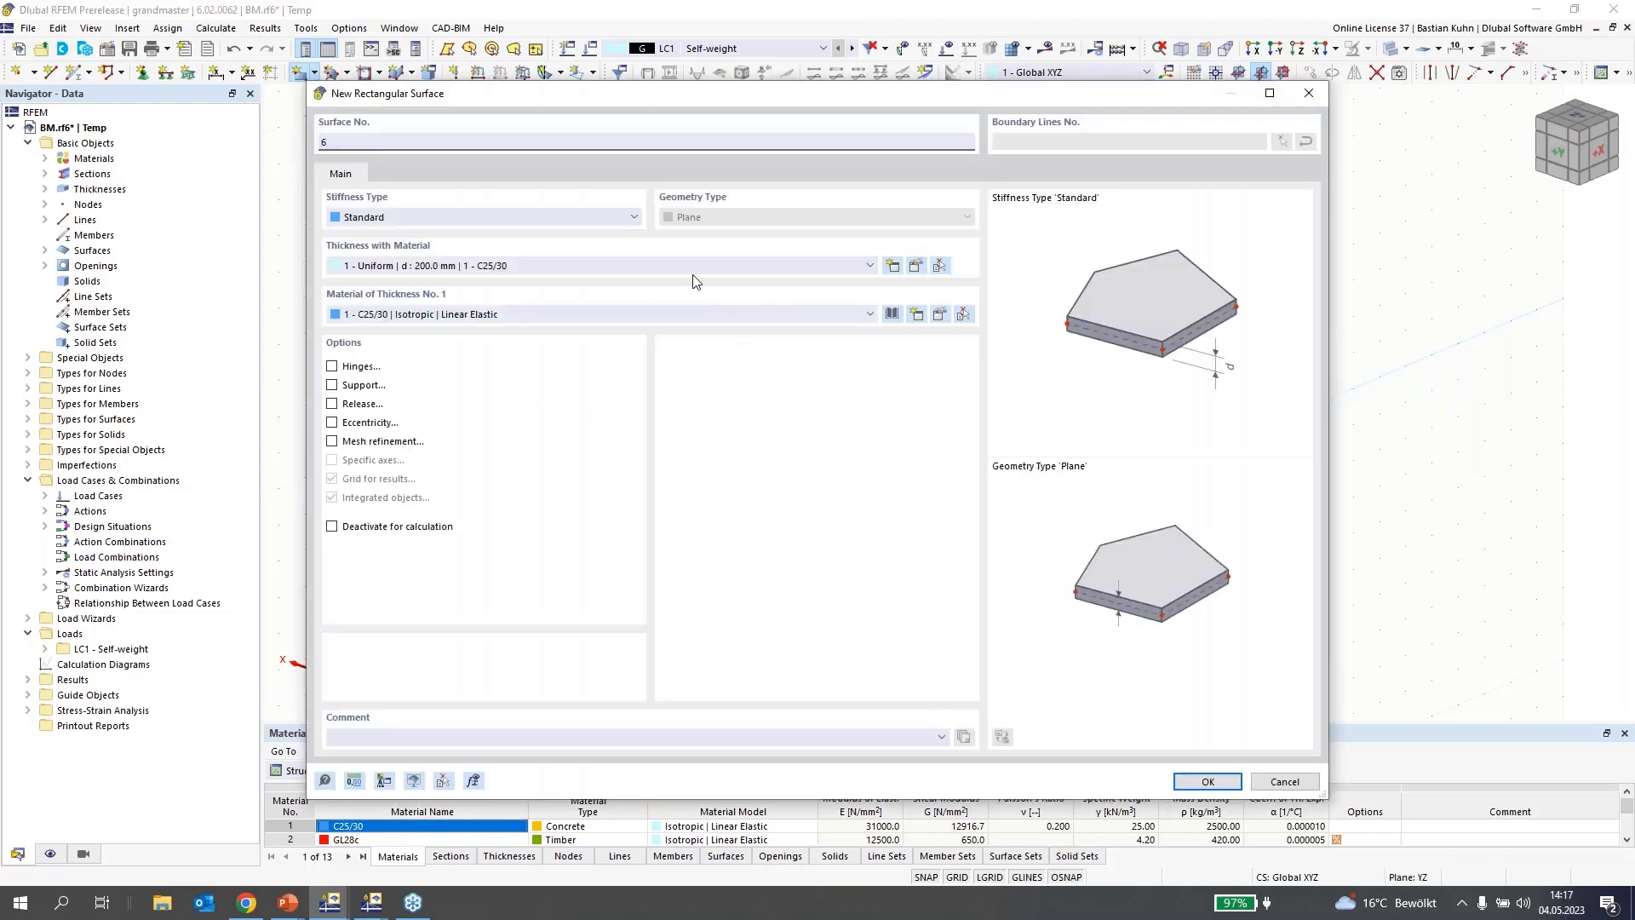
{"action": "left_click", "coordinate": [1206, 781]}
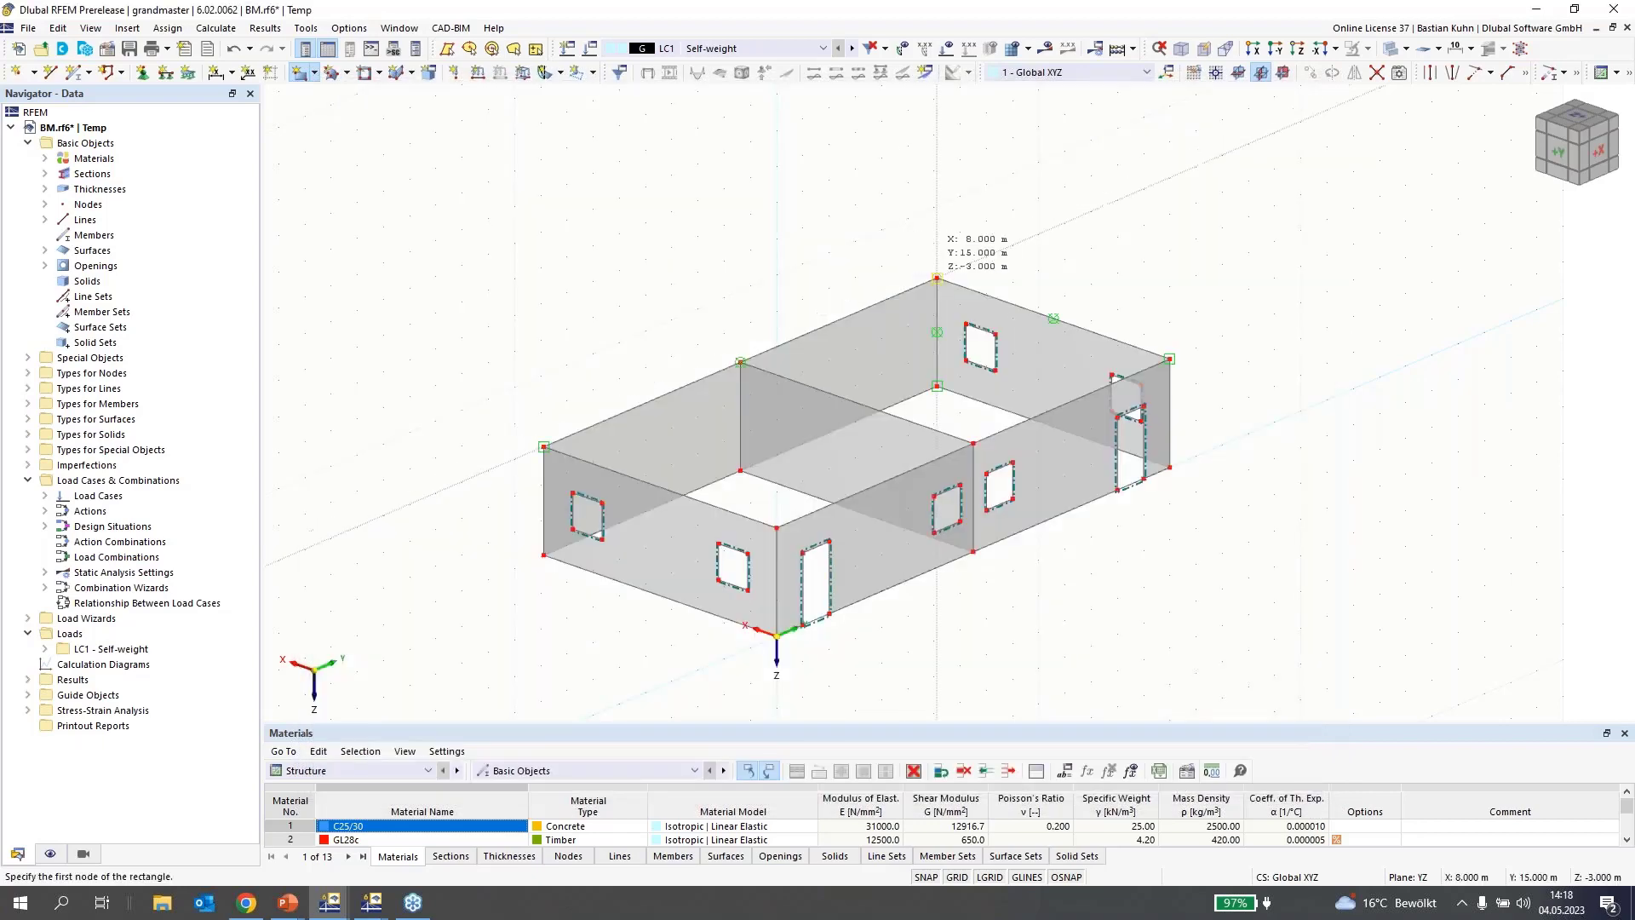
{"action": "left_click", "coordinate": [937, 277]}
{"action": "left_click", "coordinate": [776, 526]}
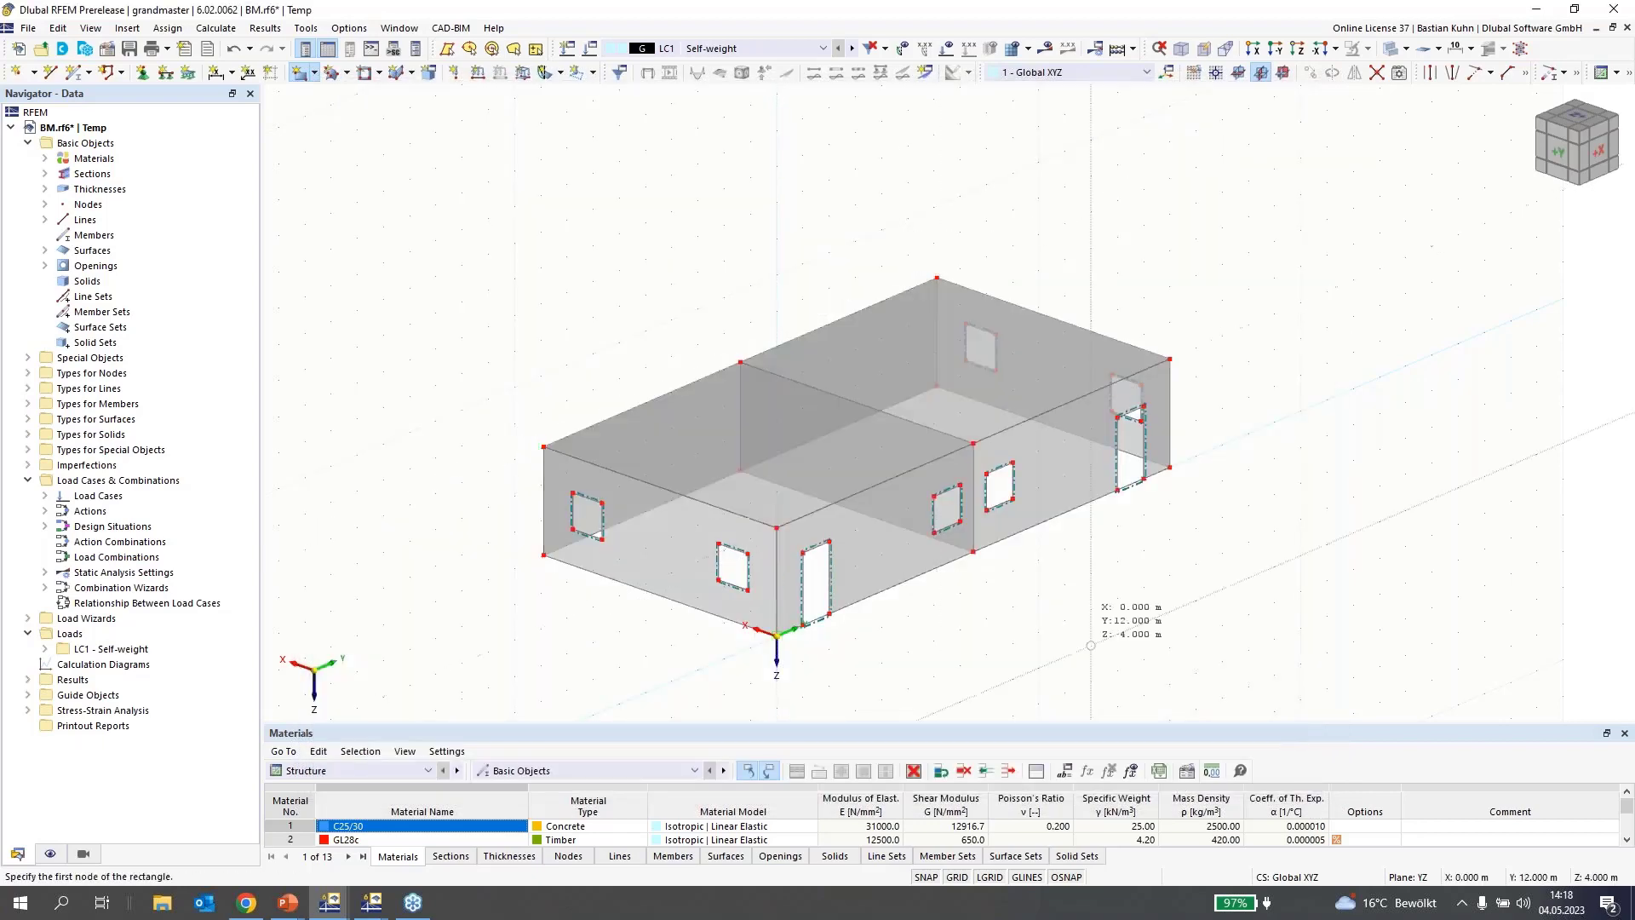
{"action": "key", "text": "Escape"}
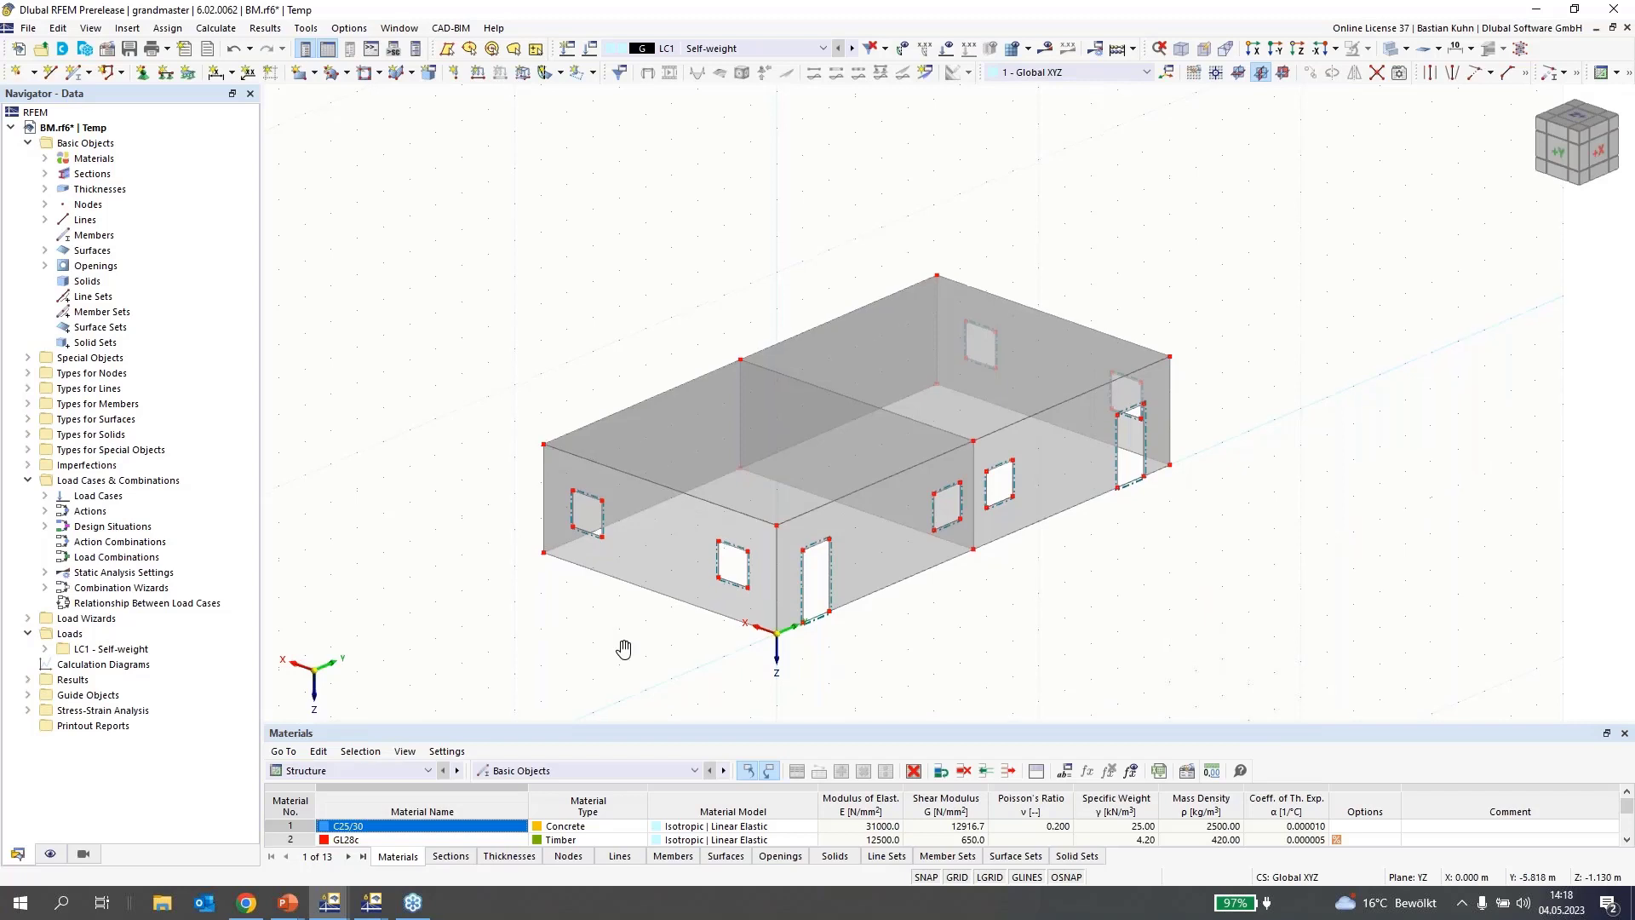
Start a rectangular opening and move the work plane origin to the building's base corner at X 8 m, Y 0
{"action": "middle_click_drag", "start_coordinate": [625, 650], "coordinate": [944, 549], "text": "ctrl"}
{"action": "left_click", "coordinate": [364, 72]}
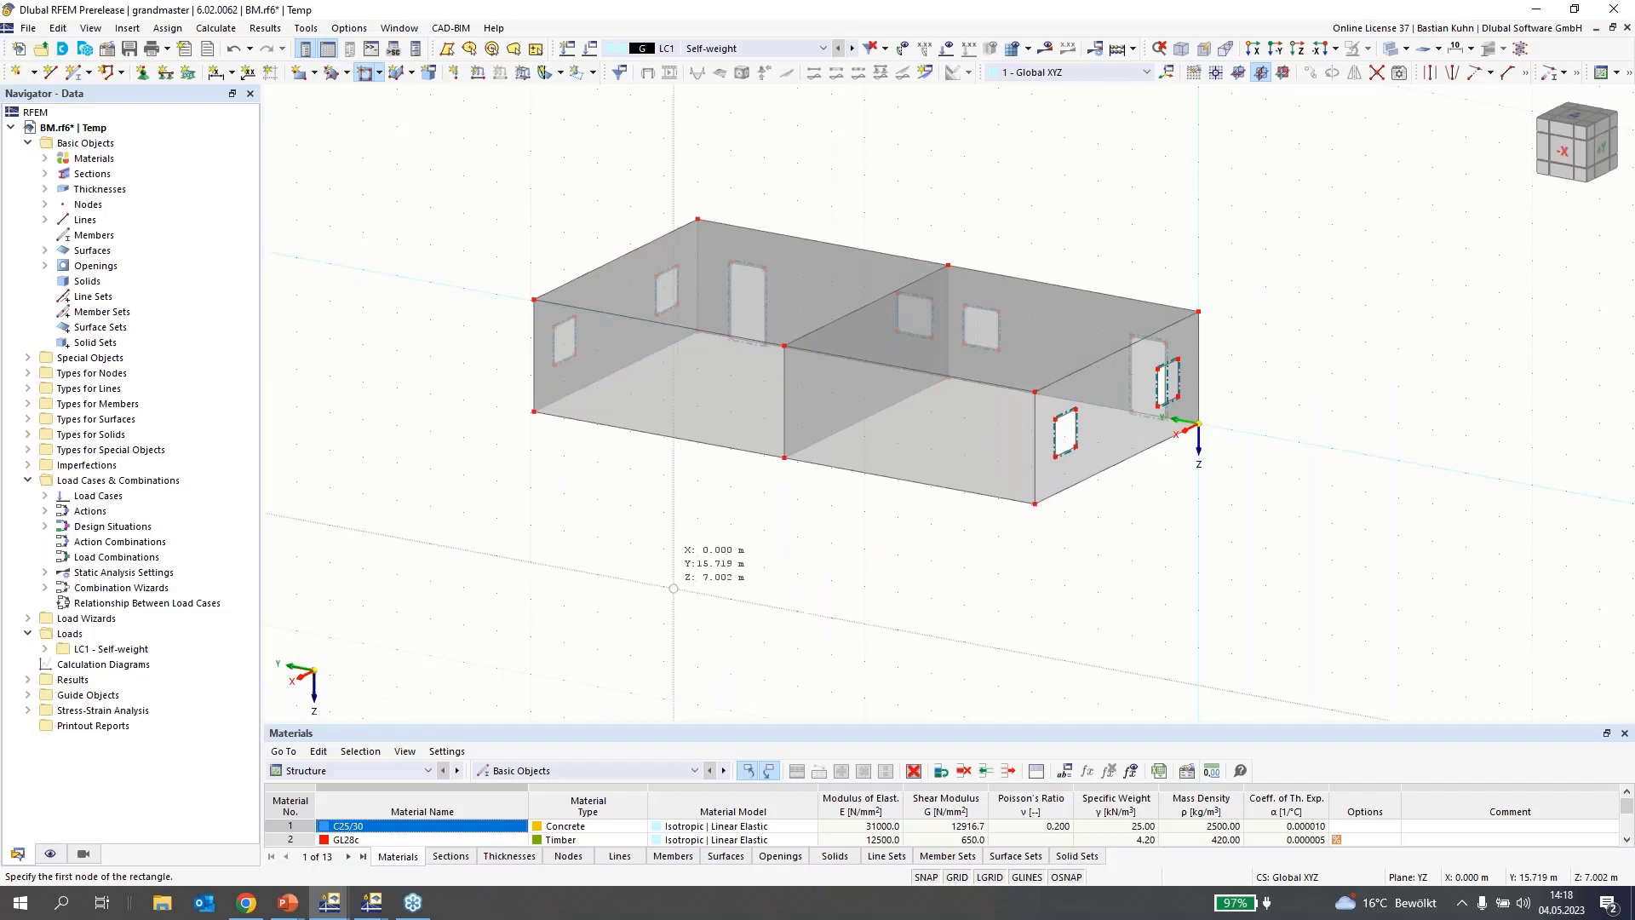
{"action": "middle_click_drag", "start_coordinate": [586, 449], "coordinate": [568, 492]}
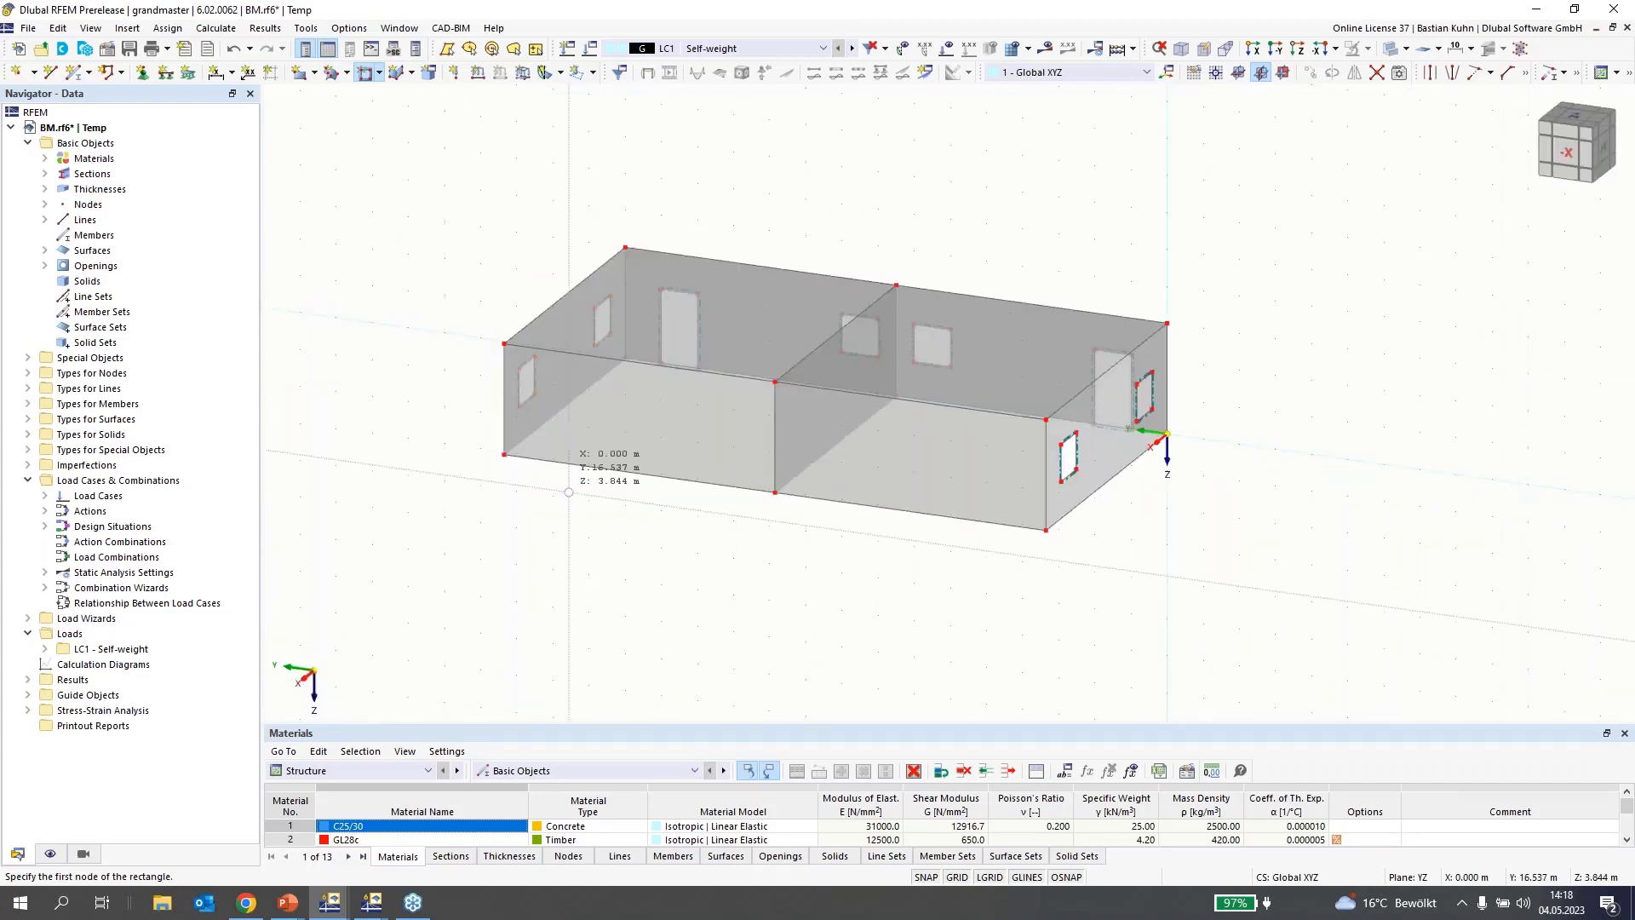
{"action": "scroll", "coordinate": [569, 492], "scroll_direction": "up", "scroll_amount": 1}
{"action": "left_click", "coordinate": [1216, 73]}
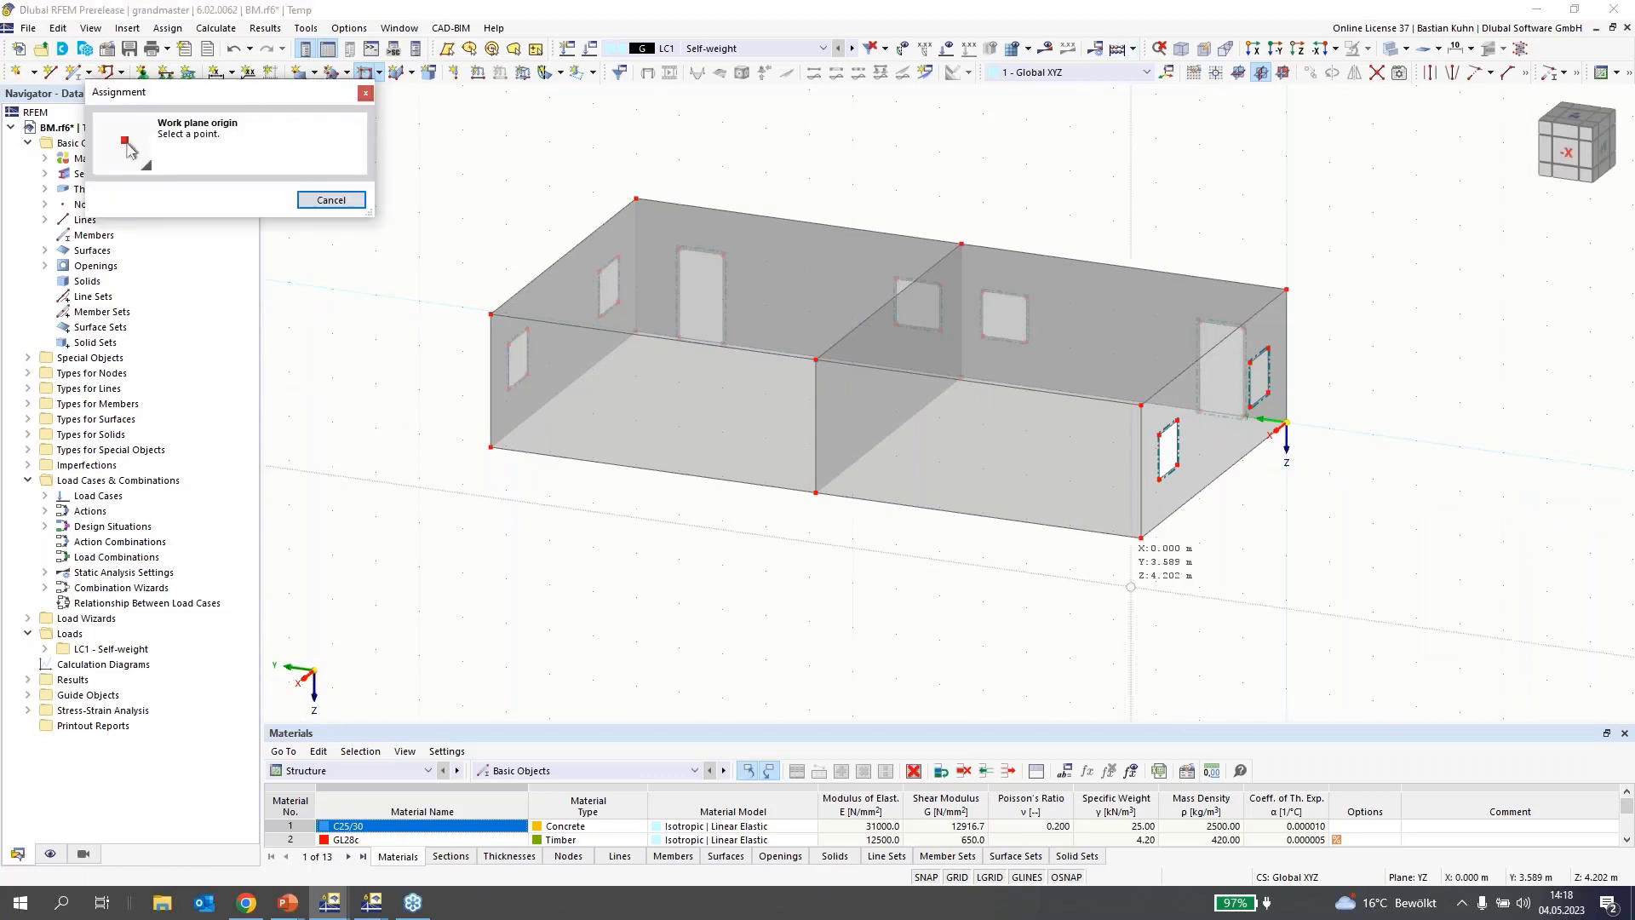
{"action": "left_click", "coordinate": [1141, 537]}
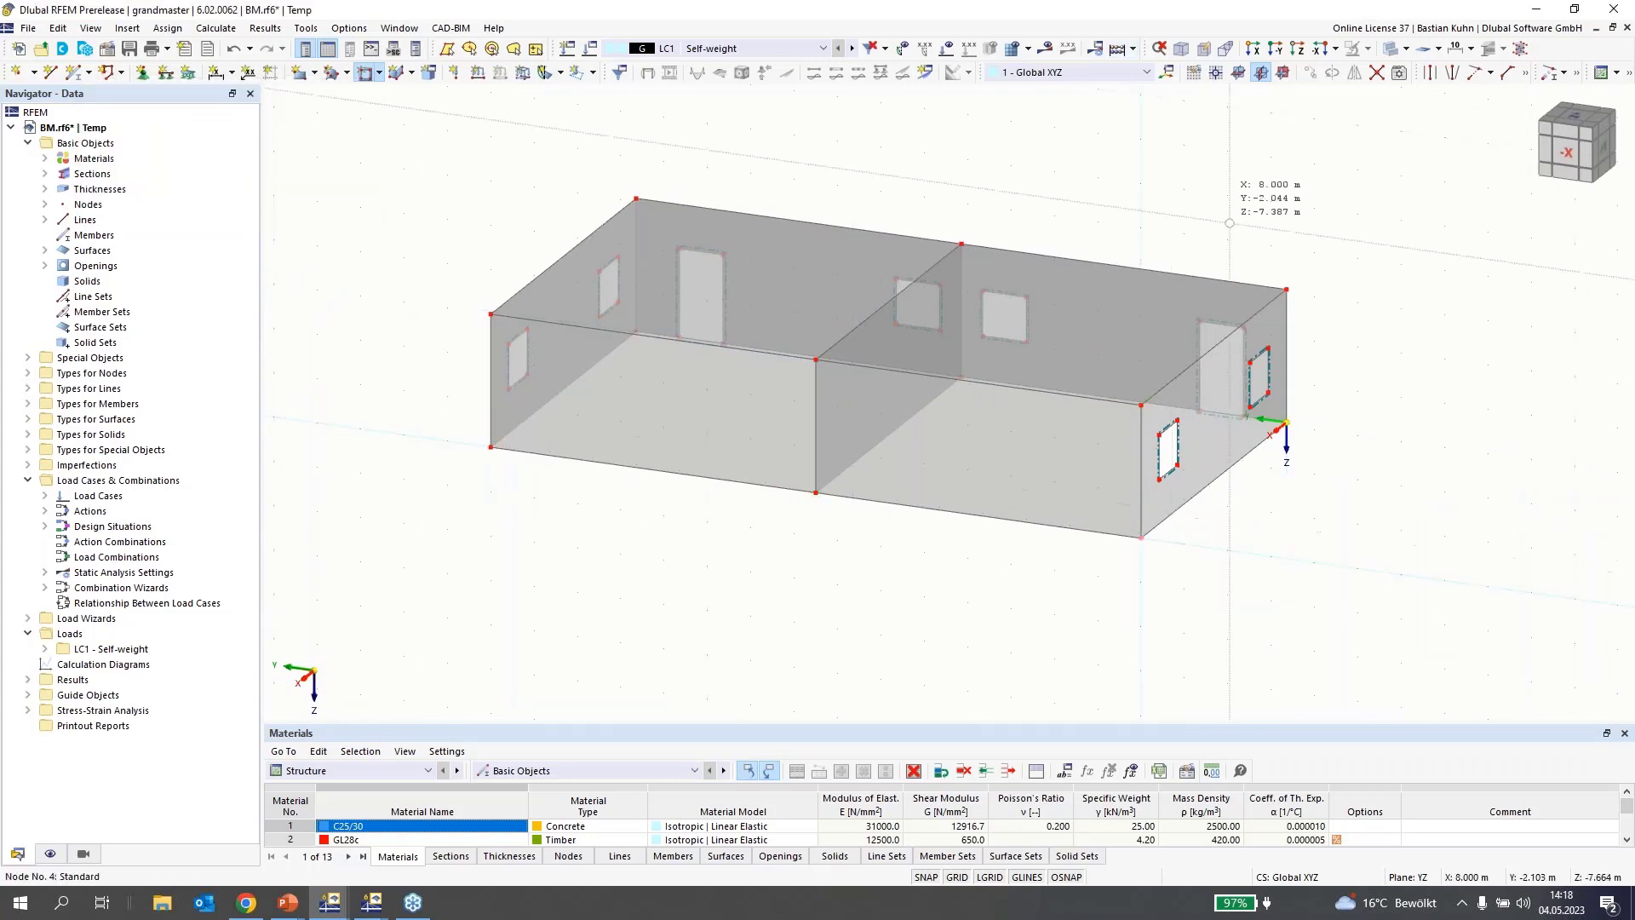
{"action": "left_click", "coordinate": [1284, 73]}
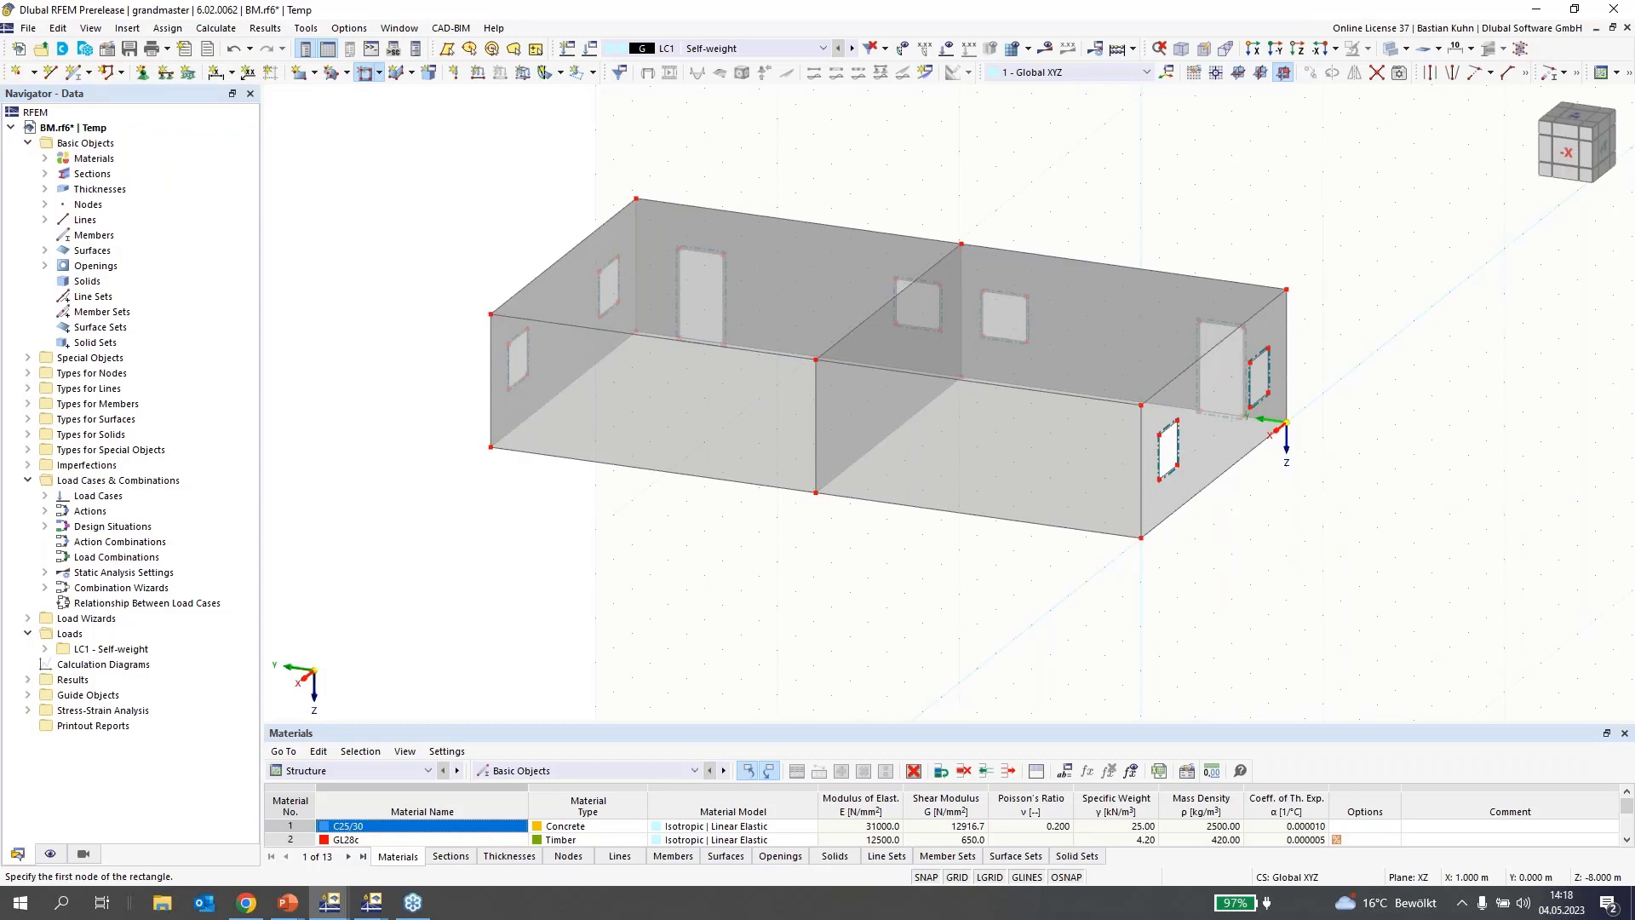
{"action": "middle_click_drag", "start_coordinate": [937, 539], "coordinate": [996, 474]}
{"action": "scroll", "coordinate": [995, 474], "scroll_direction": "up", "scroll_amount": 2}
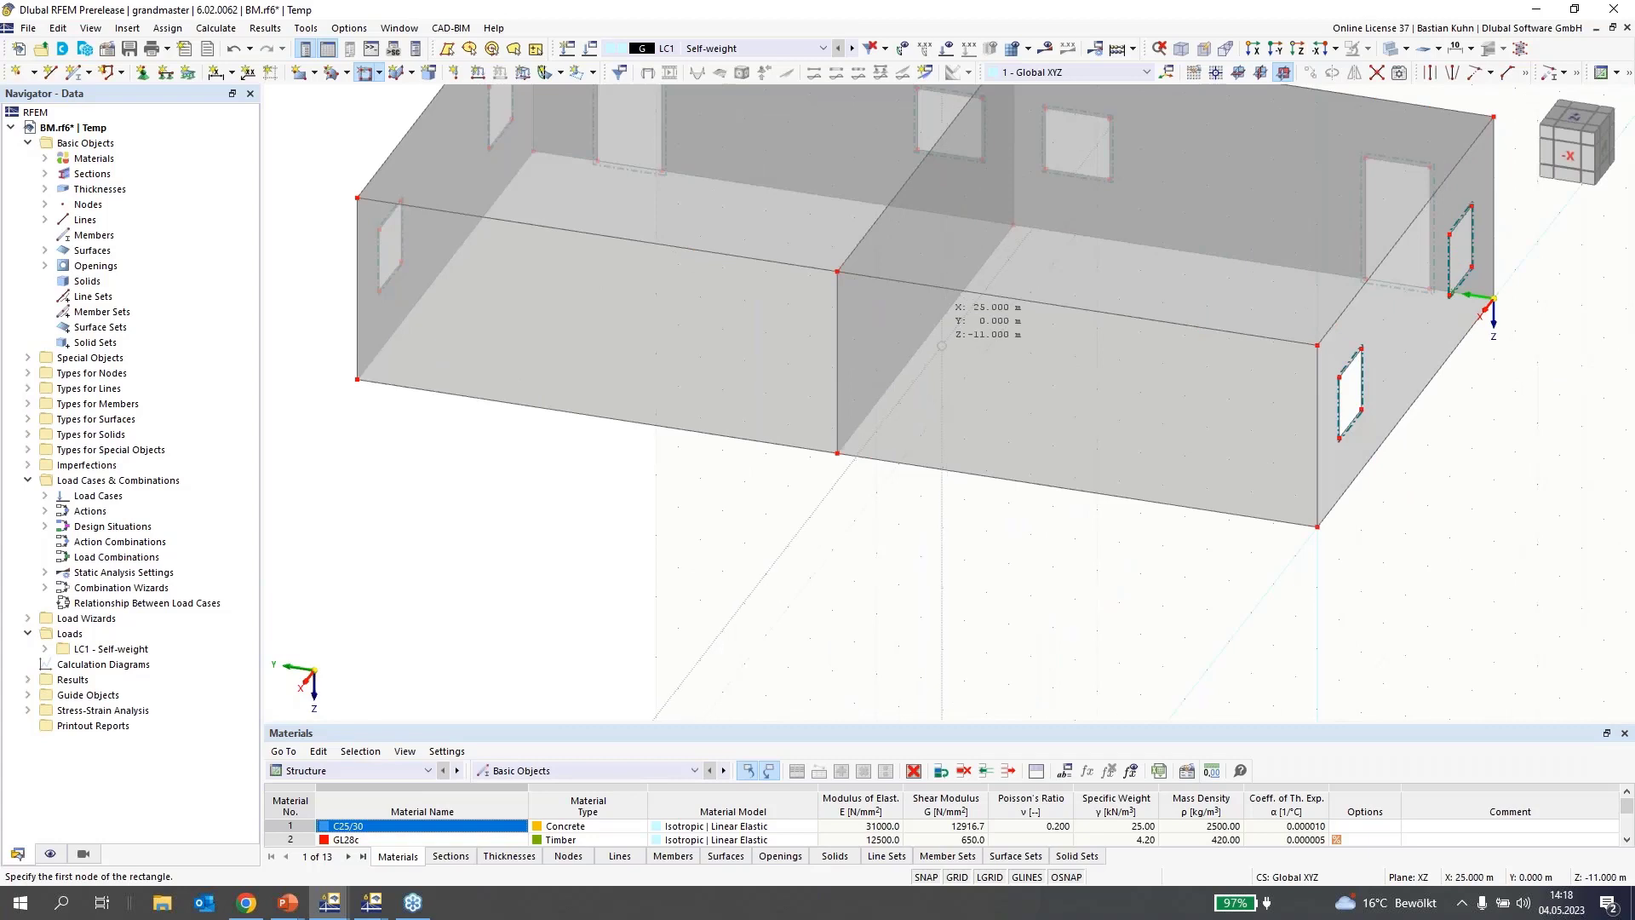
{"action": "left_click", "coordinate": [898, 464]}
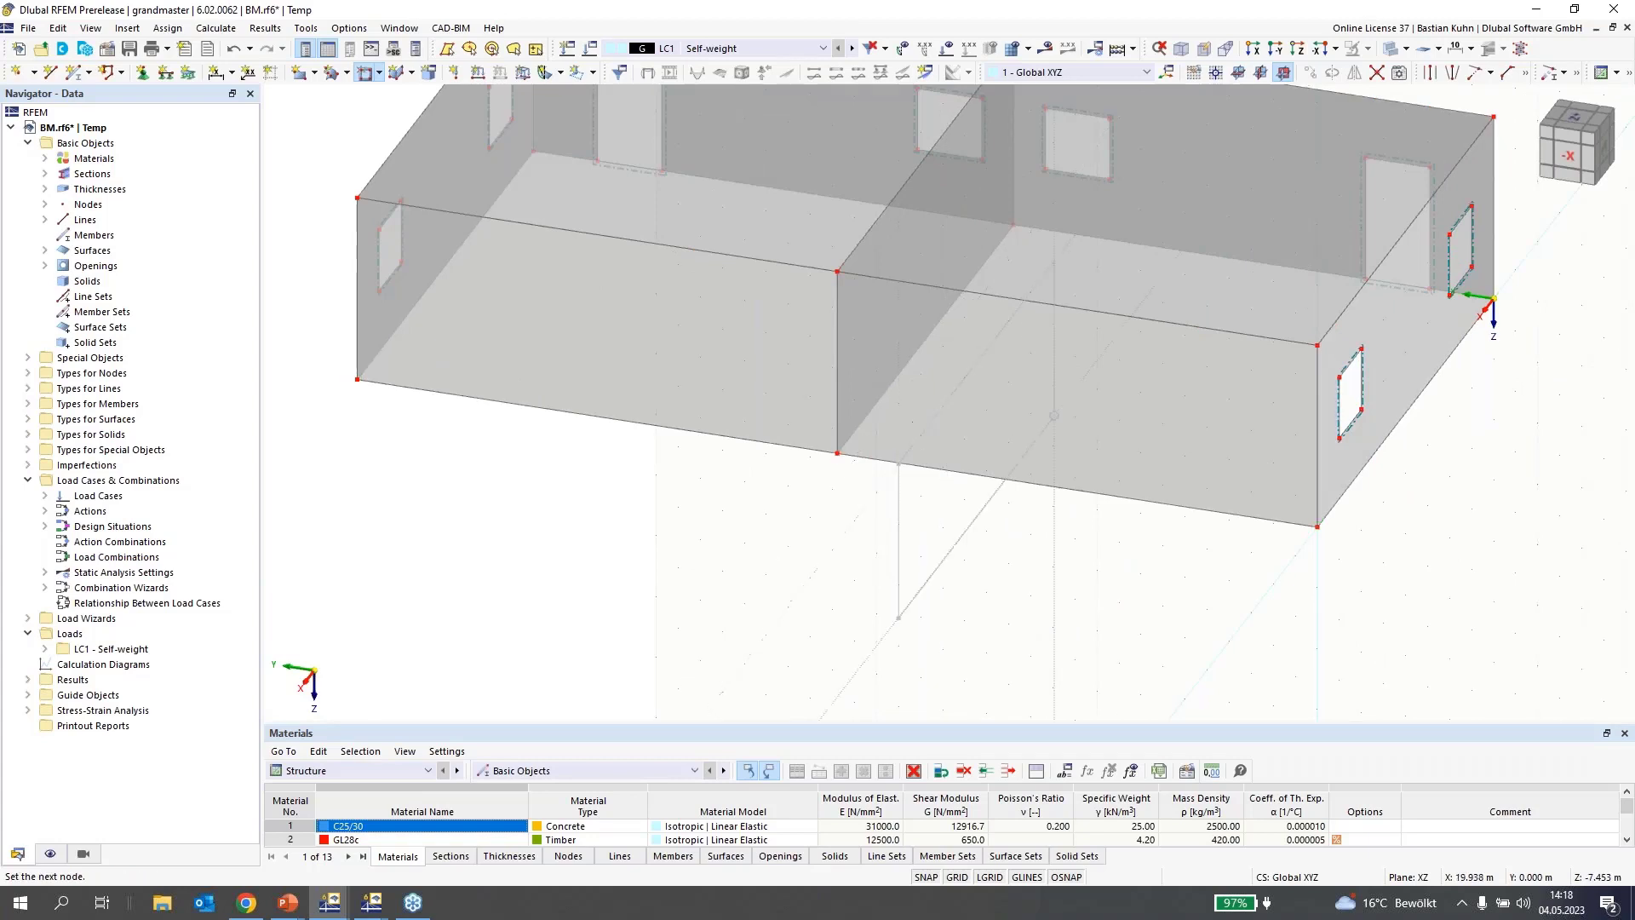
{"action": "left_click", "coordinate": [1261, 73]}
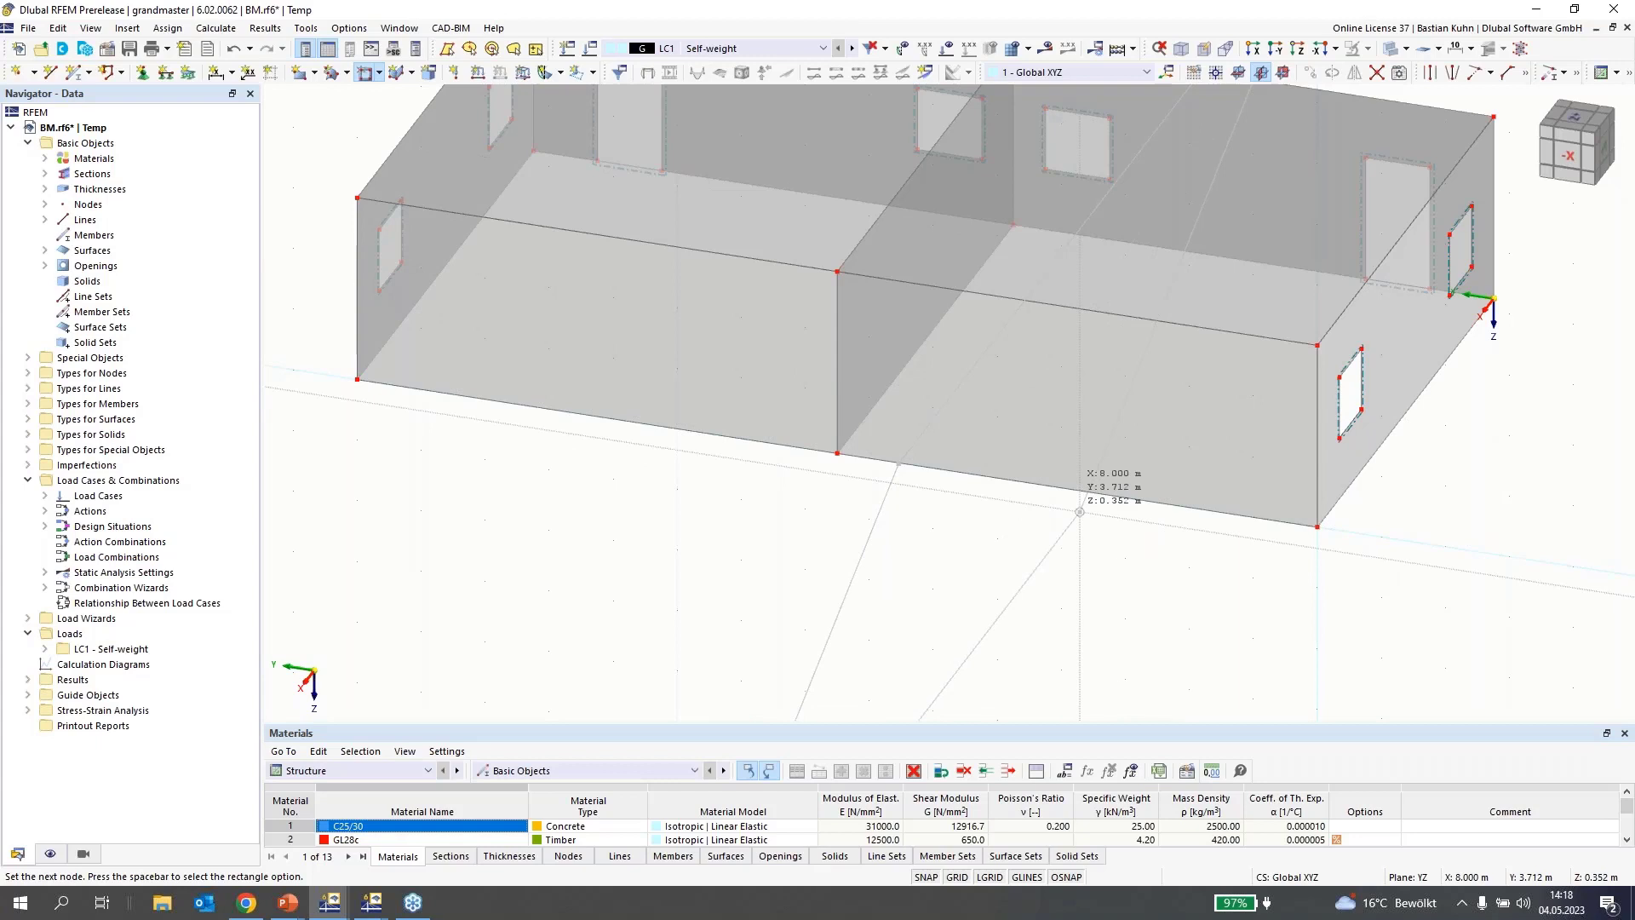
{"action": "key", "text": "space"}
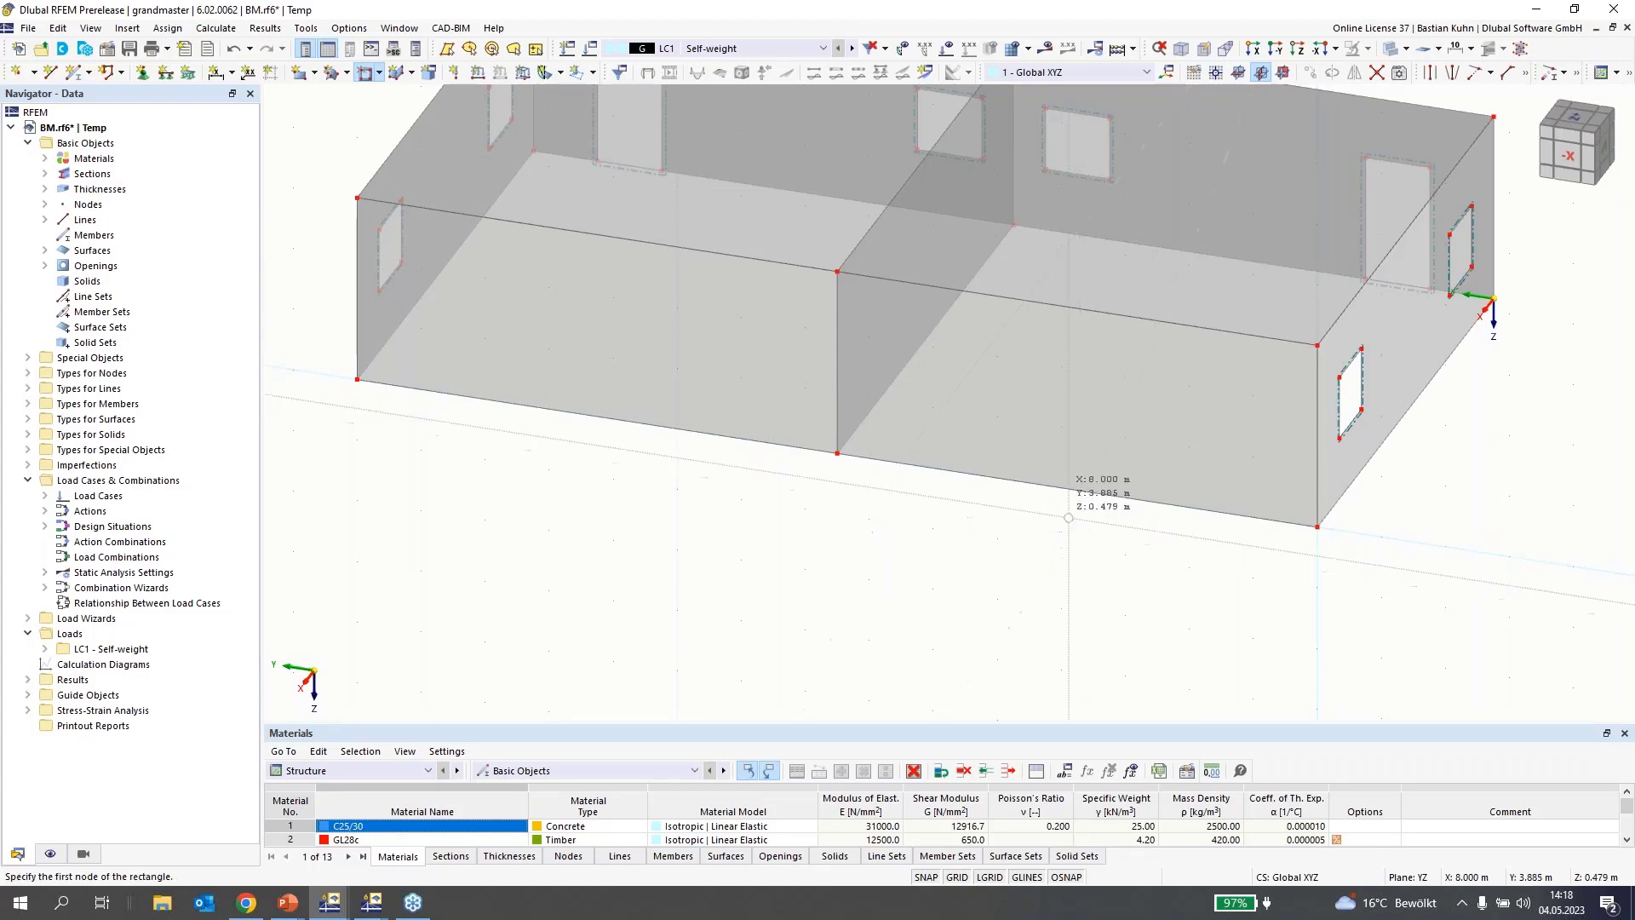
Pick the base corner at X 8 m, Y 0 as the work plane origin again and switch to the XZ plane
{"action": "left_click", "coordinate": [1216, 75]}
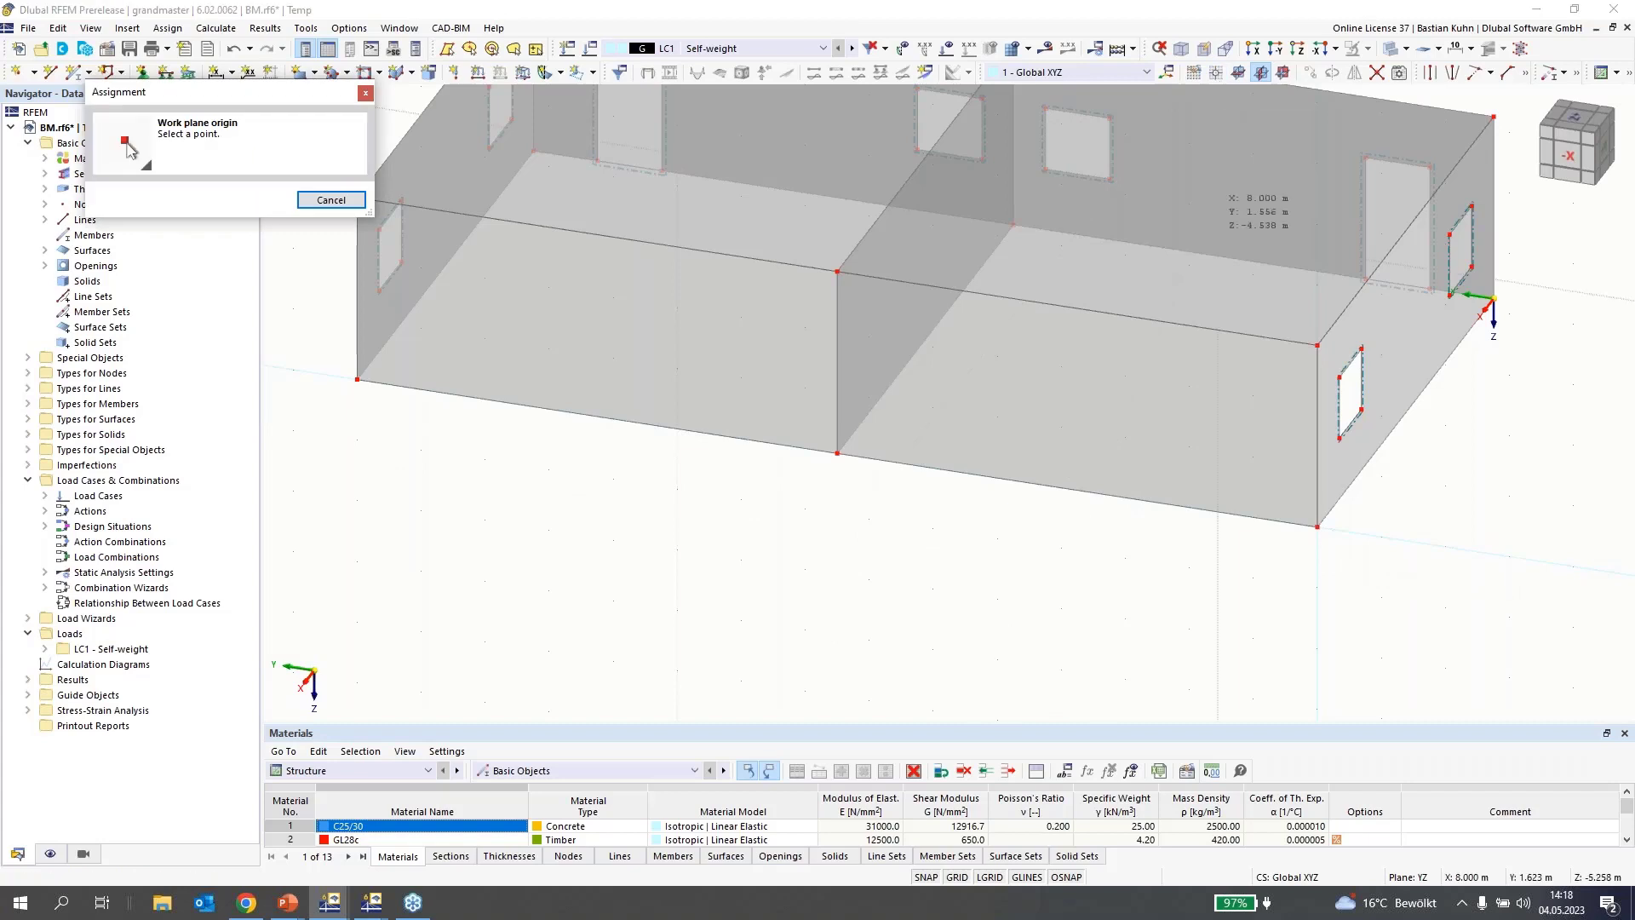
{"action": "left_click", "coordinate": [1315, 545]}
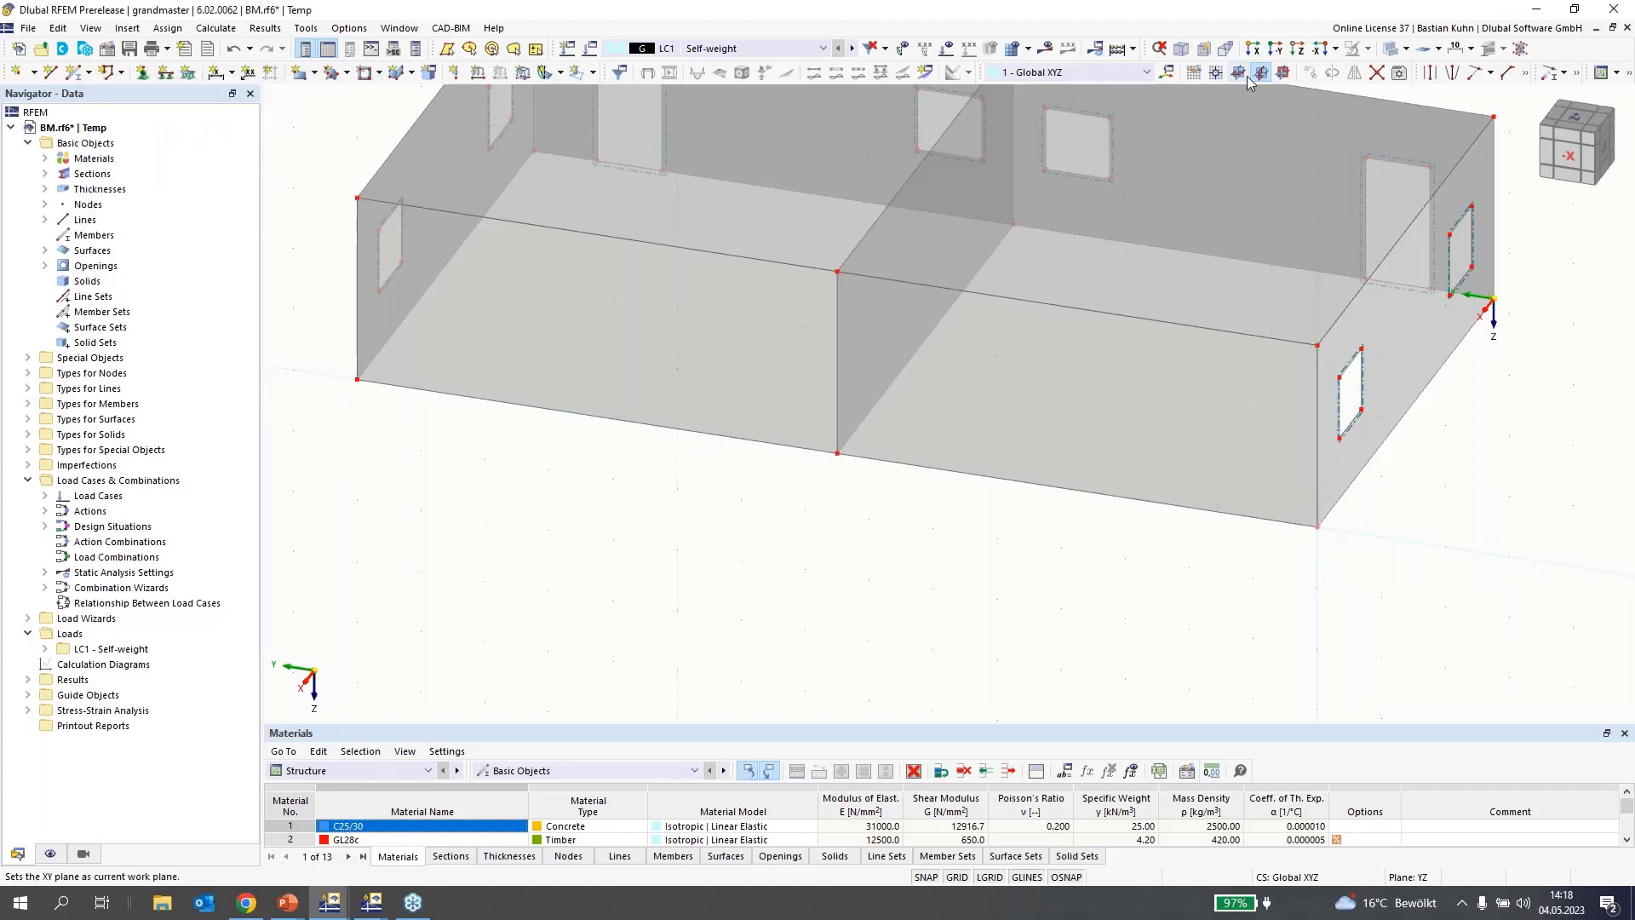
{"action": "left_click", "coordinate": [1279, 73]}
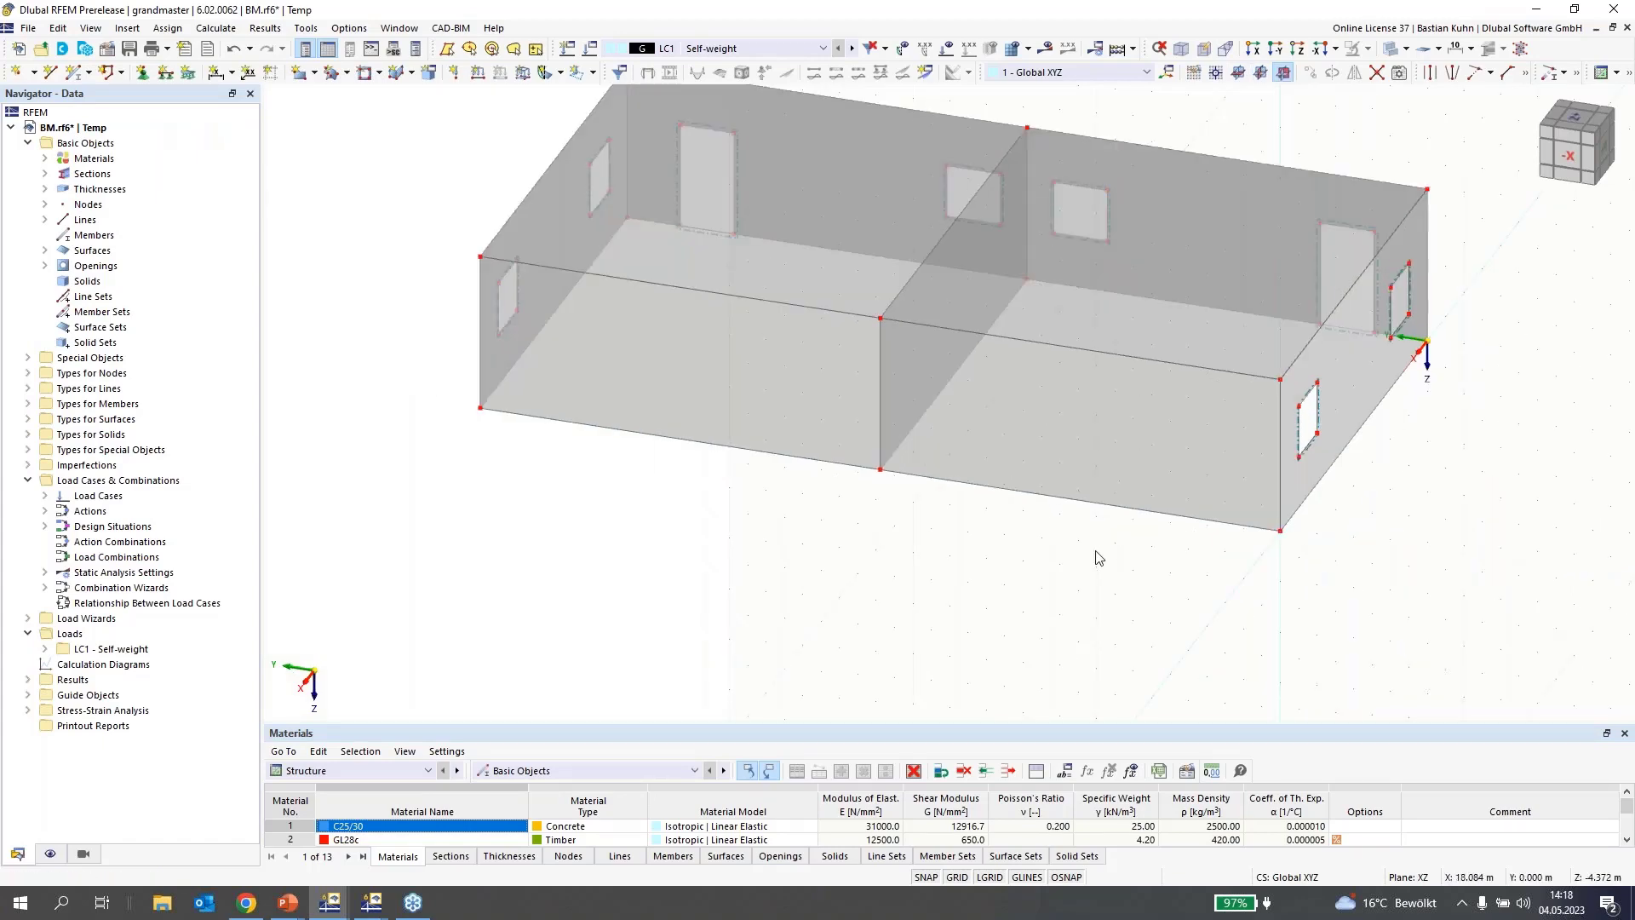
{"action": "middle_click_drag", "start_coordinate": [1074, 549], "coordinate": [1032, 514], "text": "ctrl"}
{"action": "left_click", "coordinate": [364, 73]}
{"action": "scroll", "coordinate": [901, 446], "scroll_direction": "up", "scroll_amount": 5}
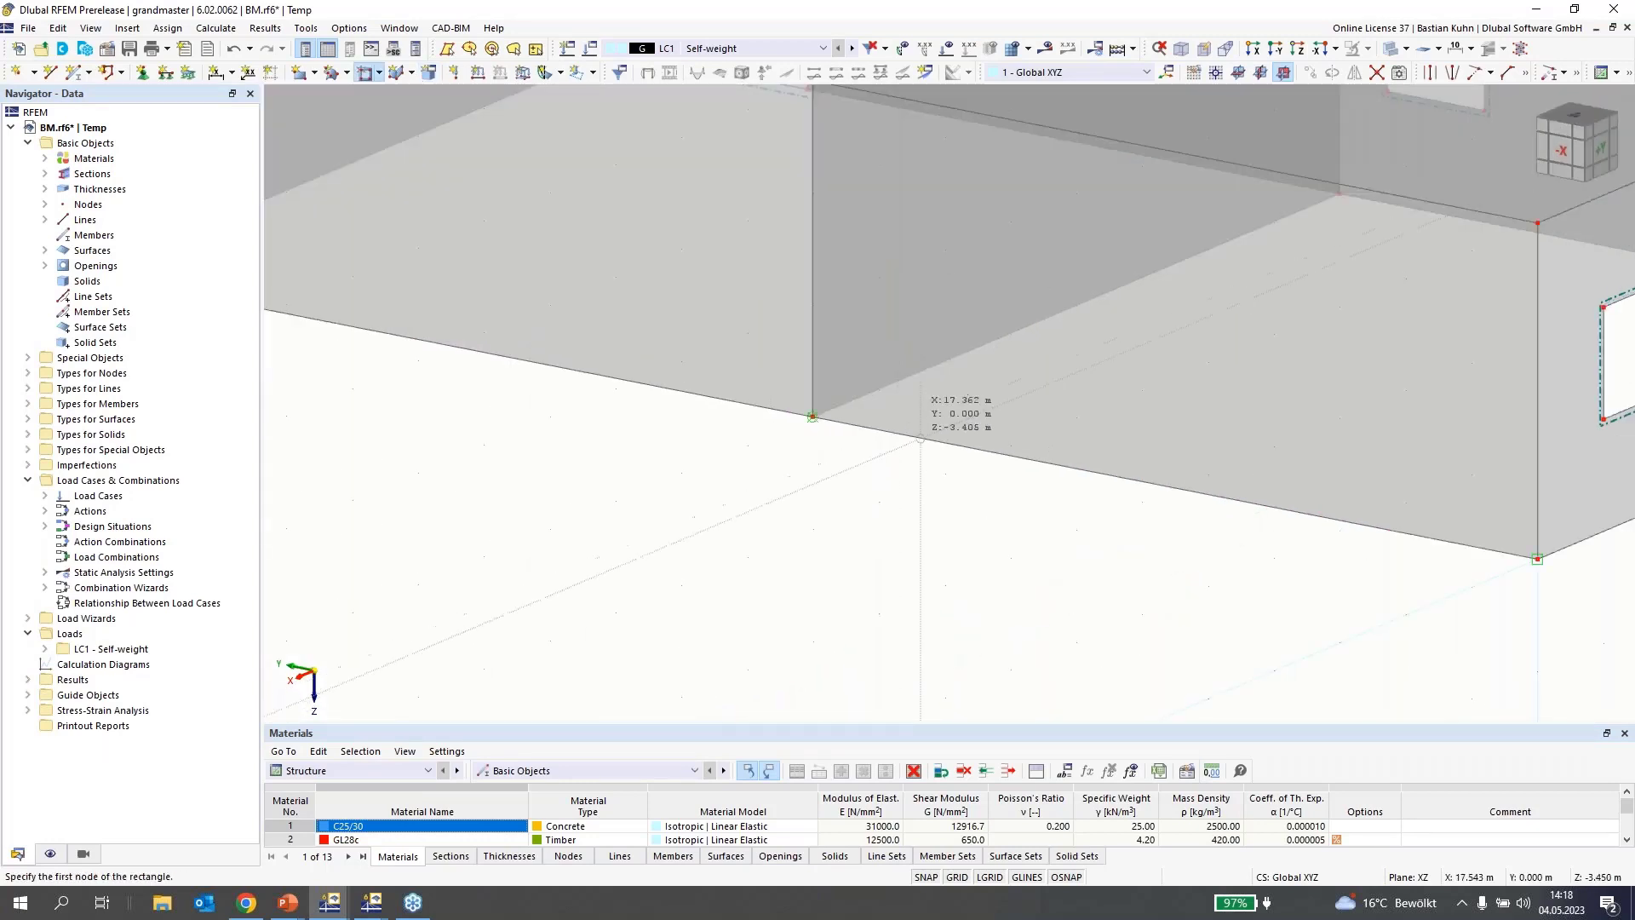
{"action": "scroll", "coordinate": [921, 438], "scroll_direction": "down", "scroll_amount": 5}
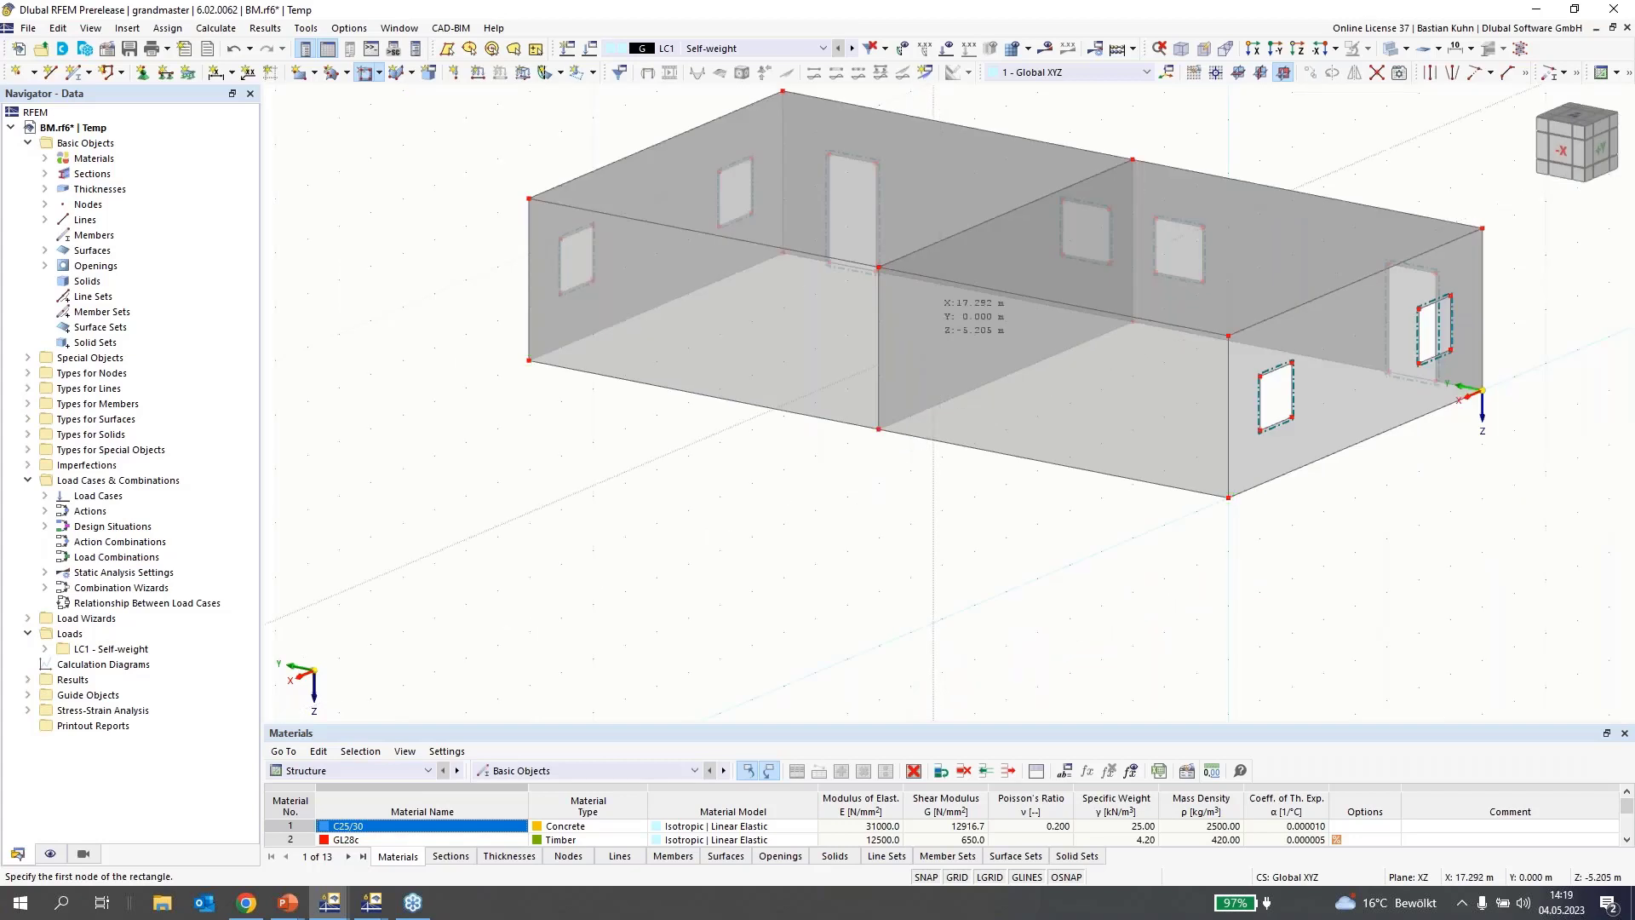
{"action": "left_click", "coordinate": [1131, 375]}
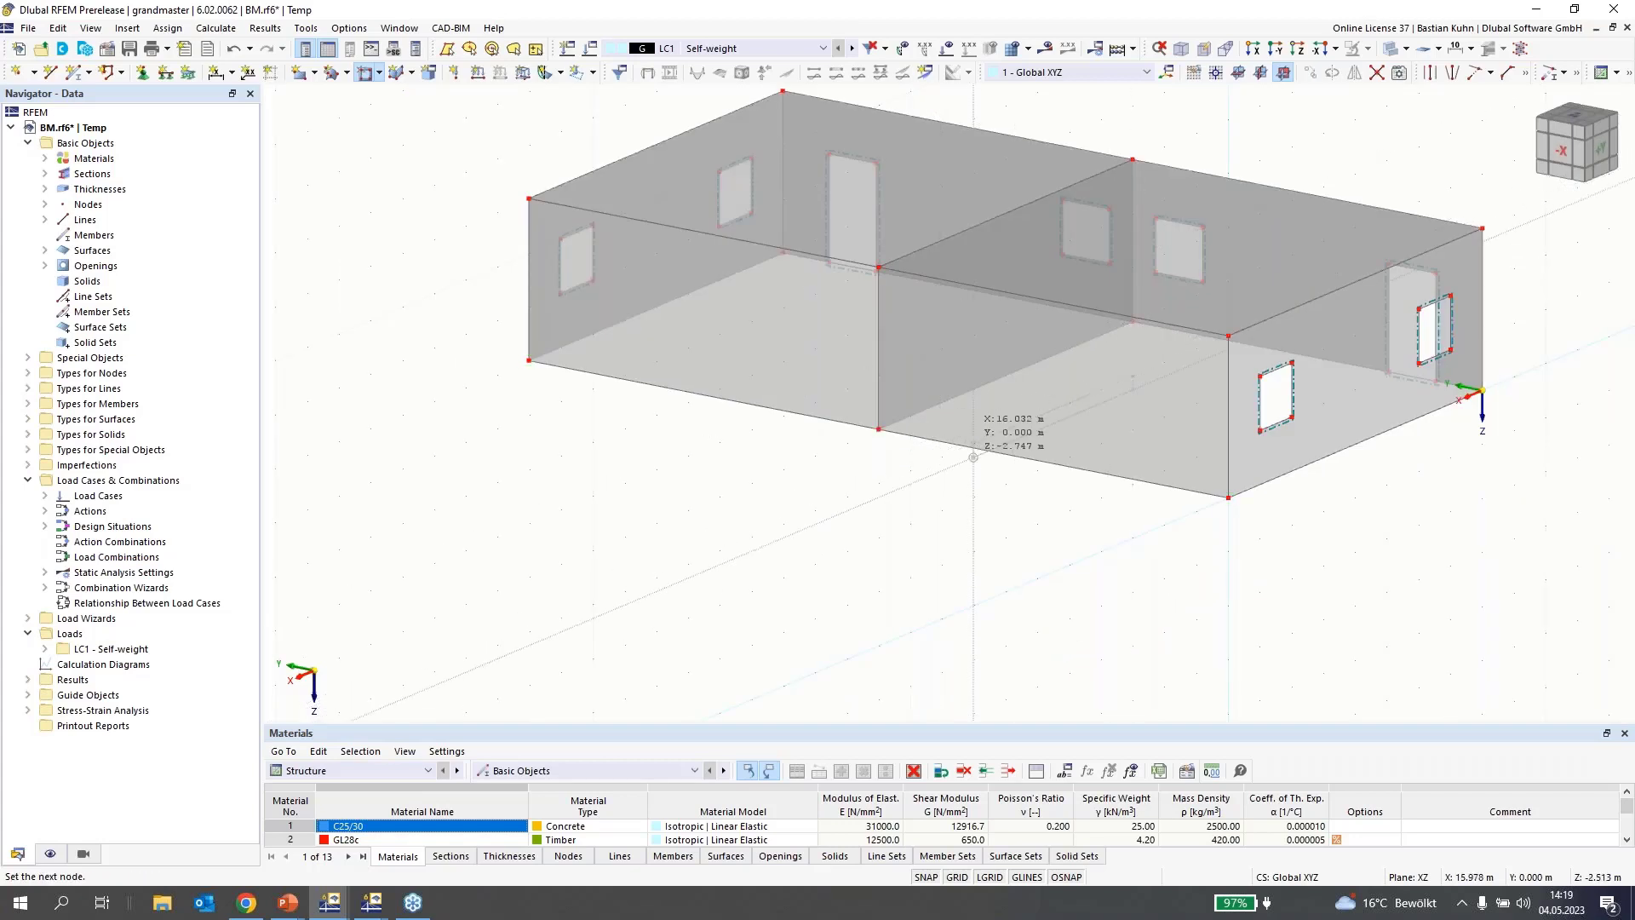
{"action": "scroll", "coordinate": [974, 457], "scroll_direction": "down", "scroll_amount": 2}
{"action": "middle_click_drag", "start_coordinate": [956, 444], "coordinate": [1053, 499], "text": "ctrl"}
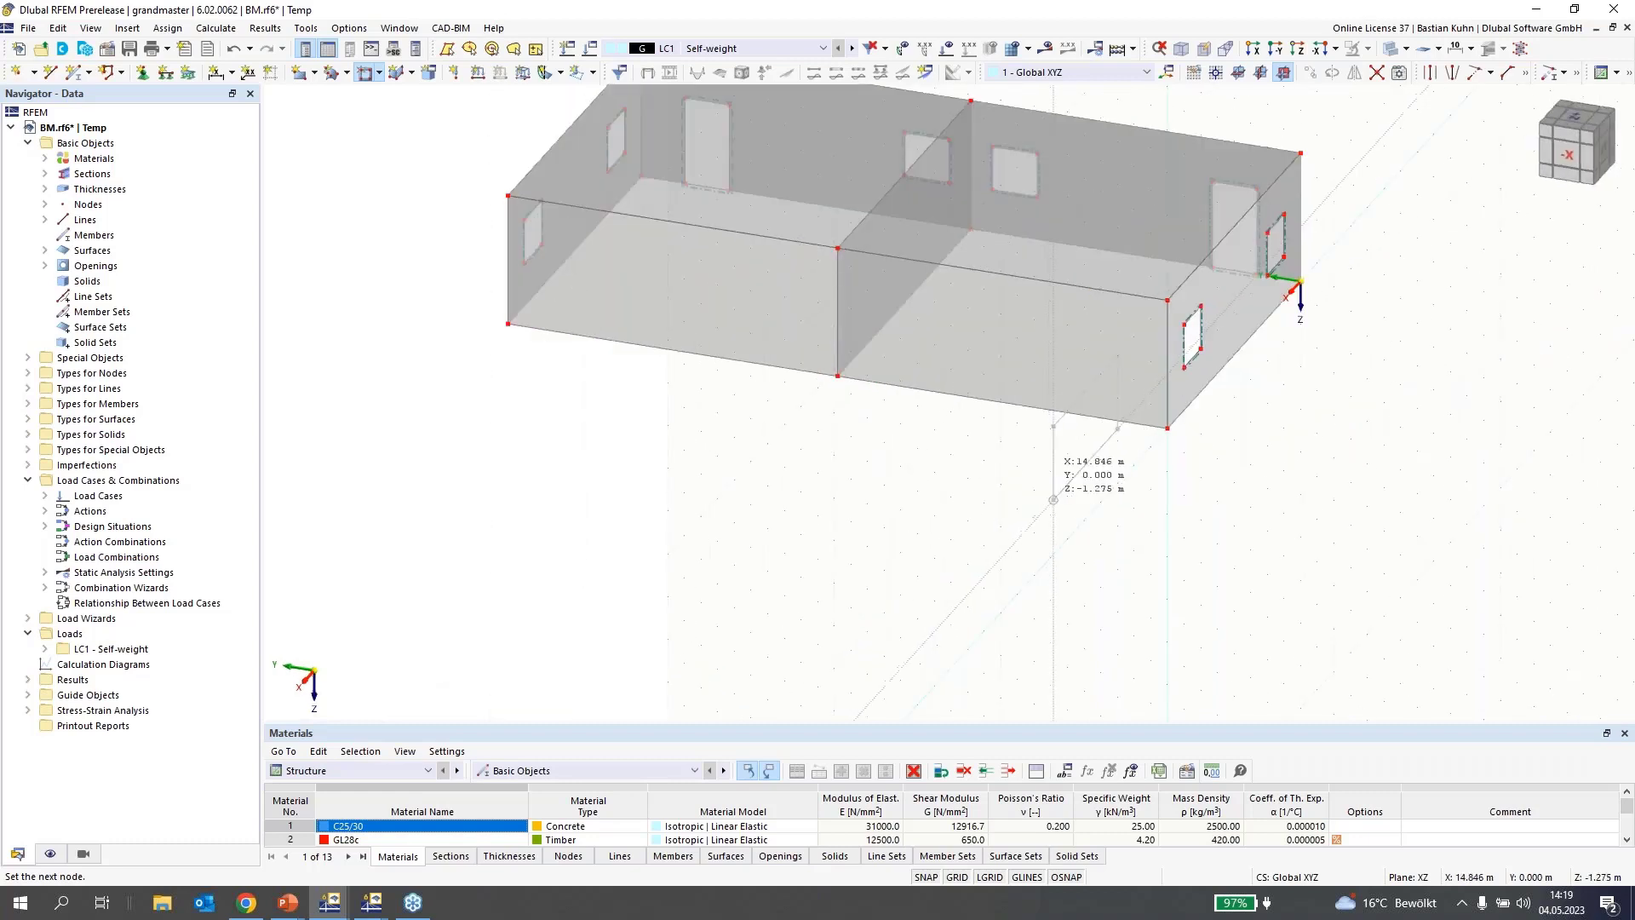
{"action": "key", "text": "Escape"}
{"action": "left_click", "coordinate": [1260, 73]}
{"action": "left_click", "coordinate": [1037, 379]}
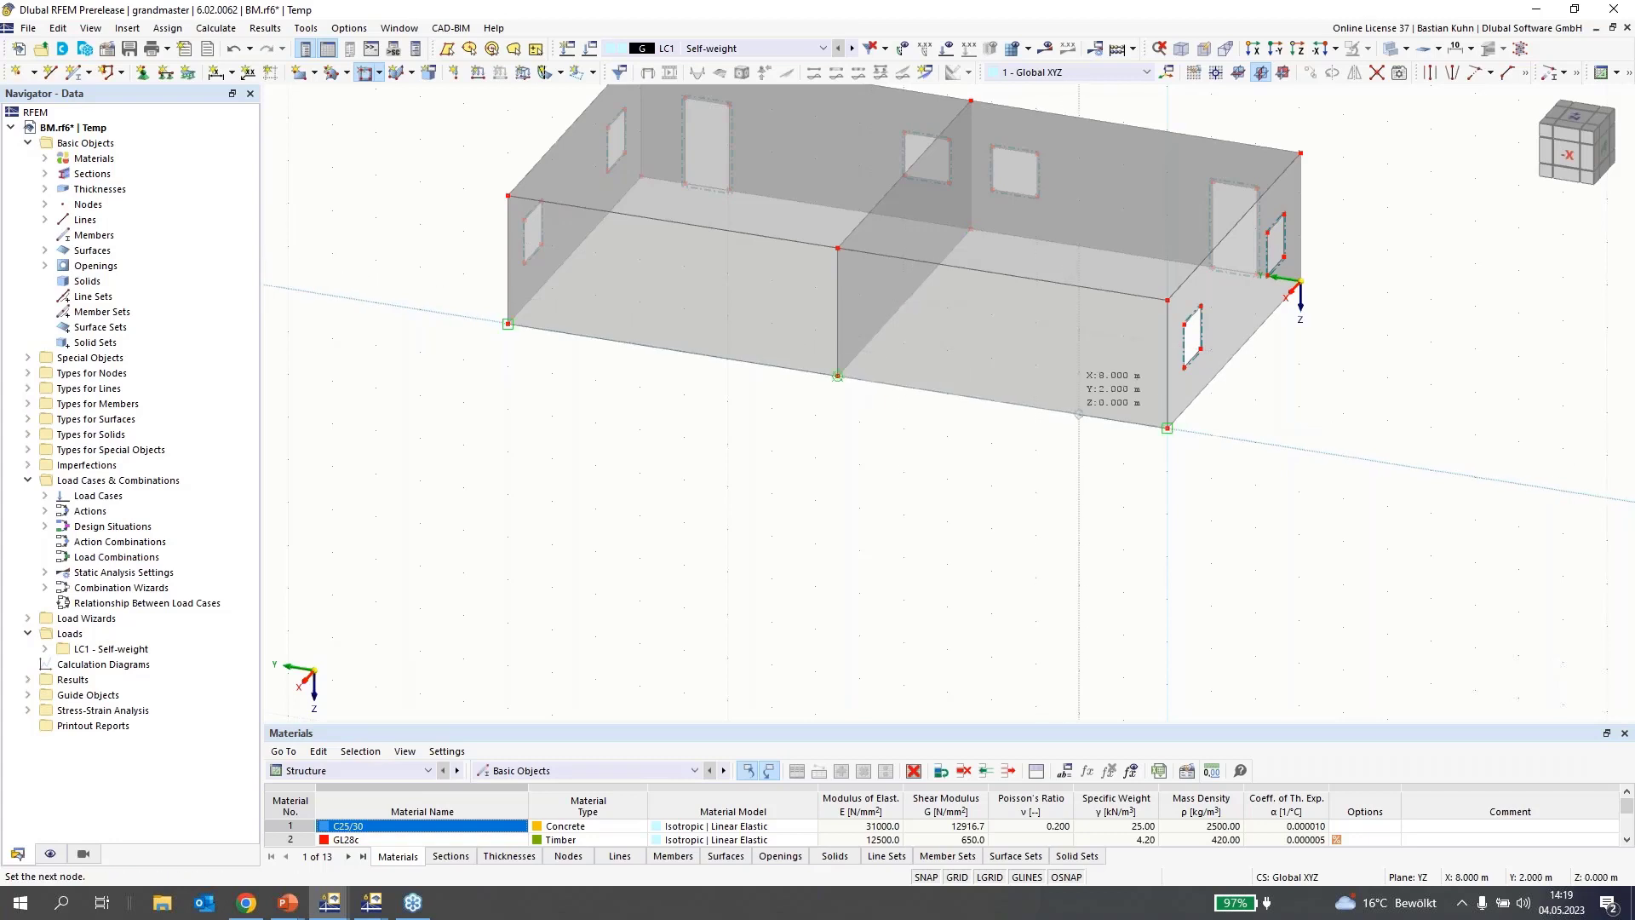
{"action": "key", "text": "Escape"}
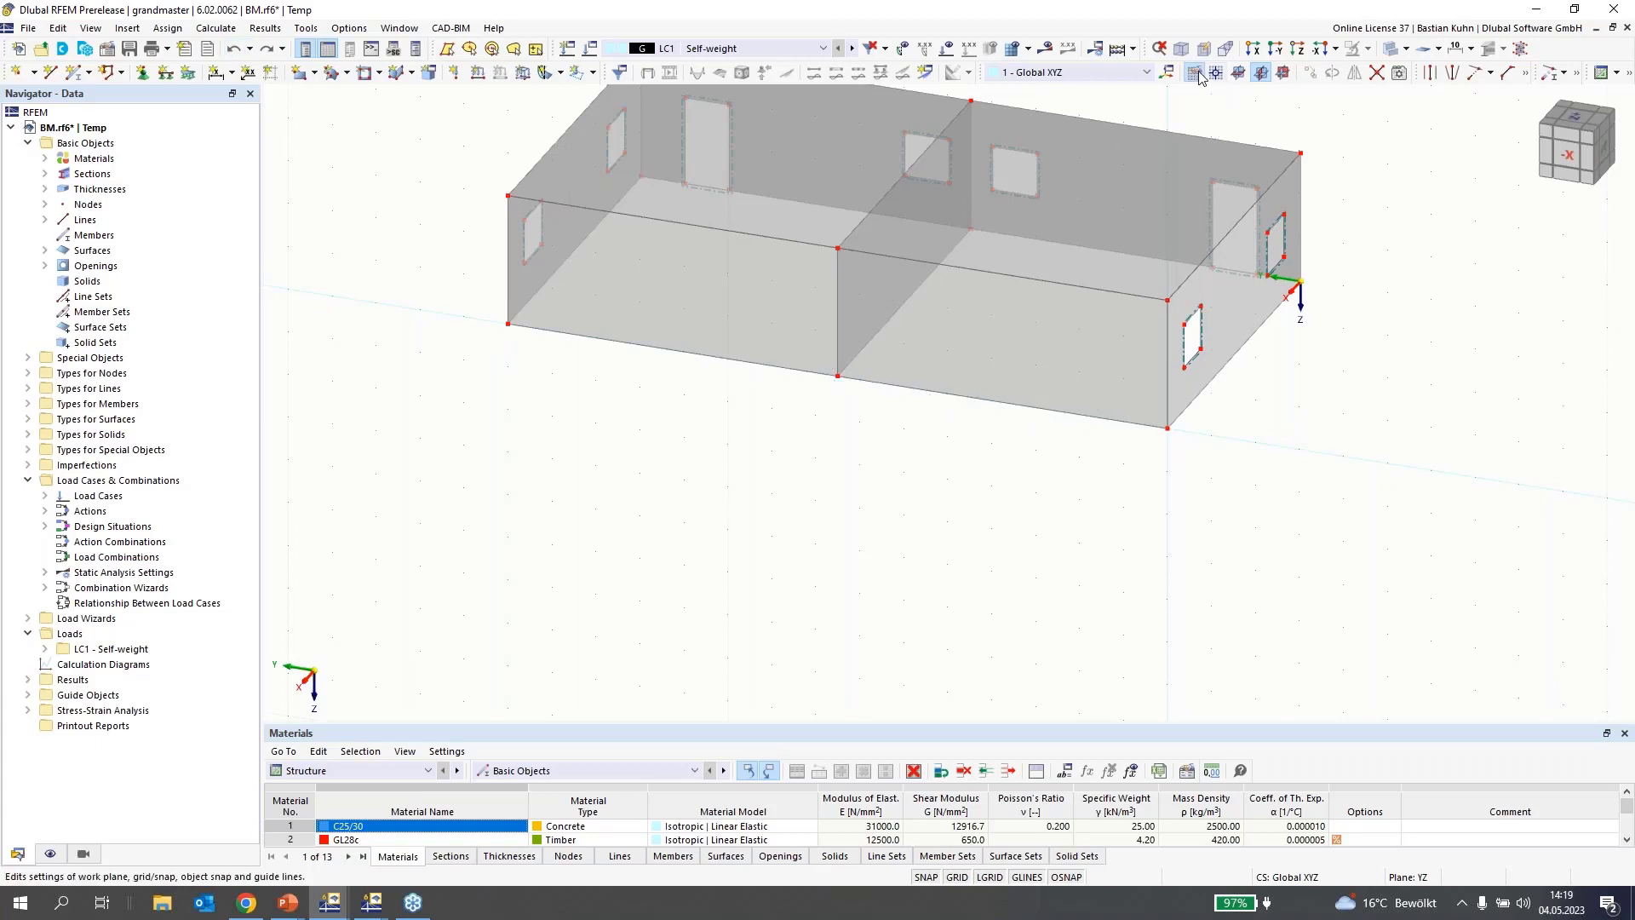
Create and activate a 3 Points coordinate system from (8, 0, 0), (0, 0, 0) and (8, 0, -3) m, then accept the Global XYZ work plane settings
{"action": "left_click", "coordinate": [1196, 73]}
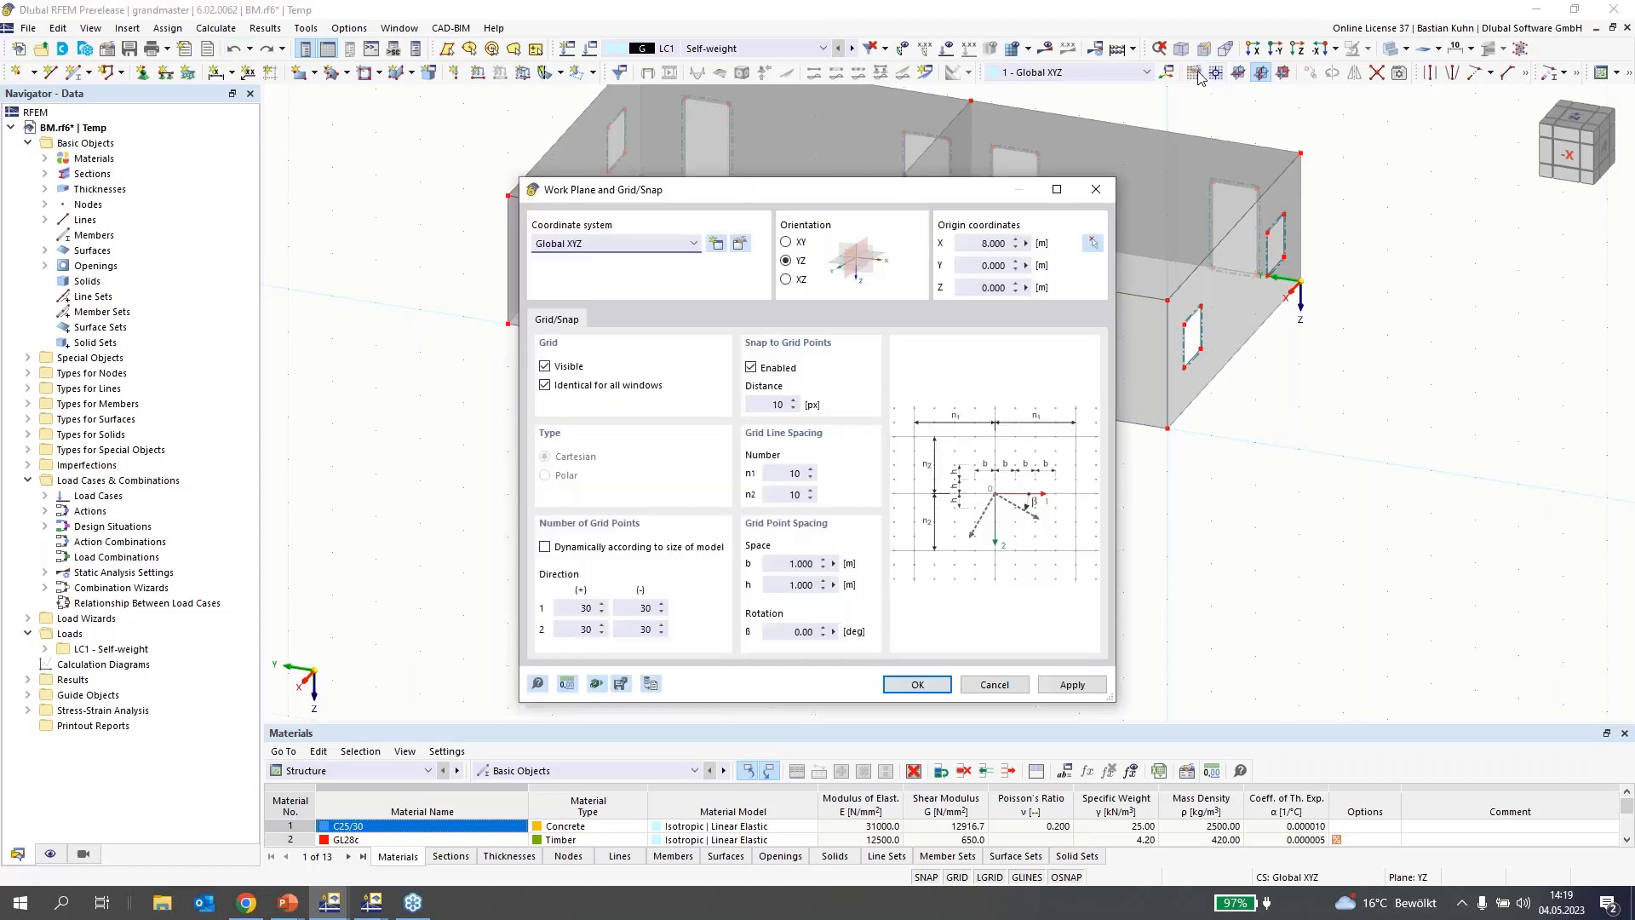
{"action": "left_click", "coordinate": [738, 247]}
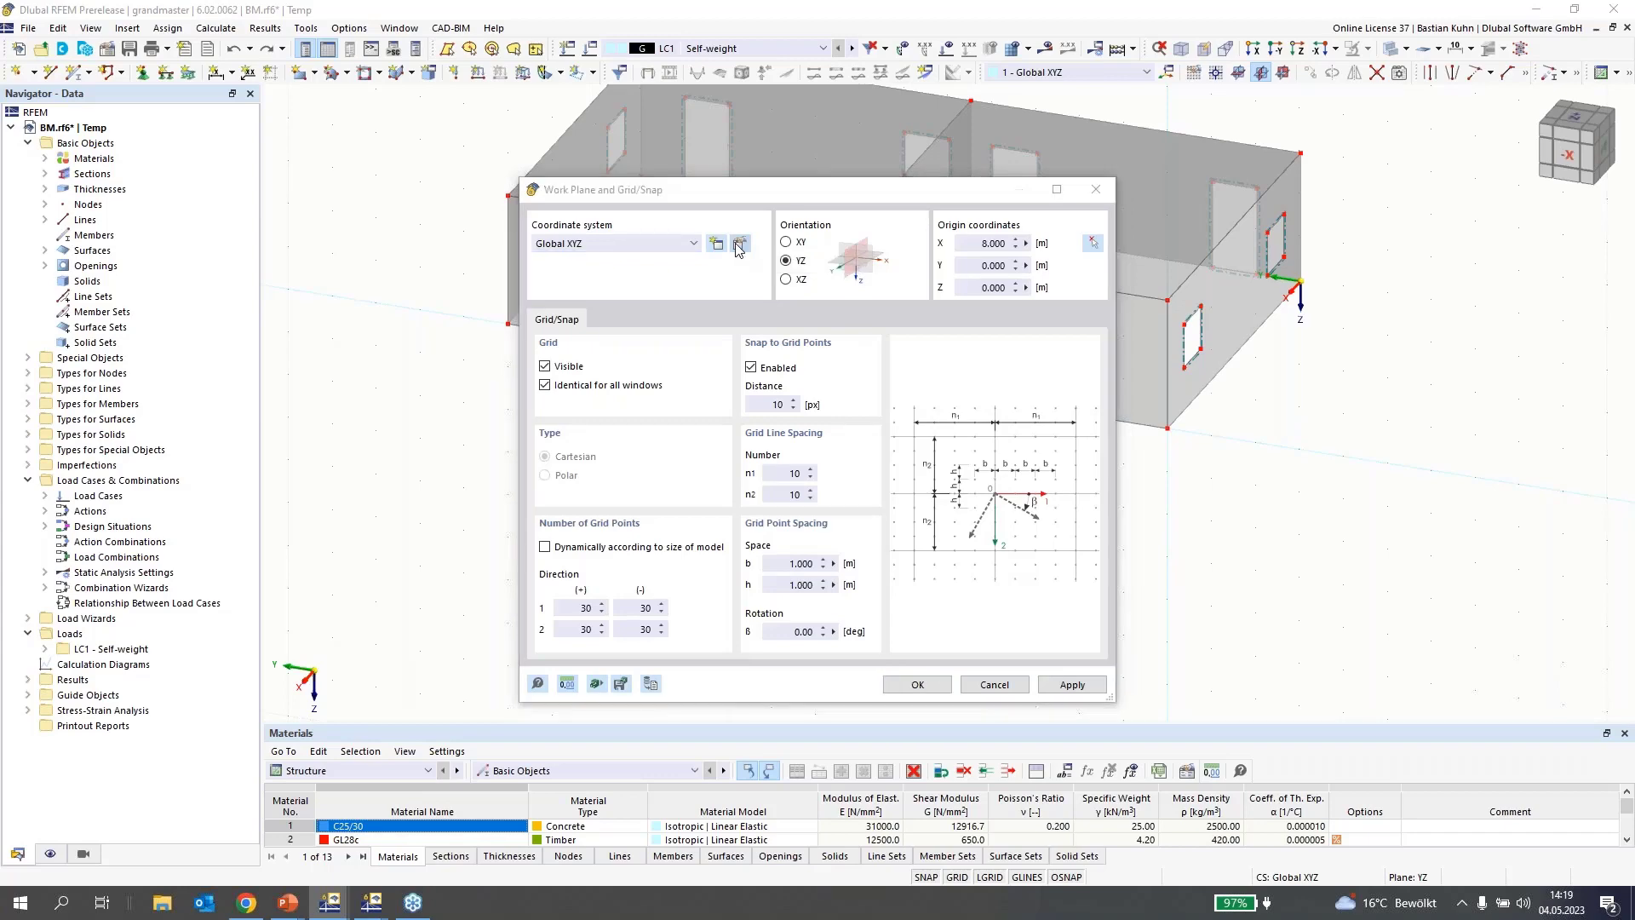
{"action": "left_click", "coordinate": [375, 682]}
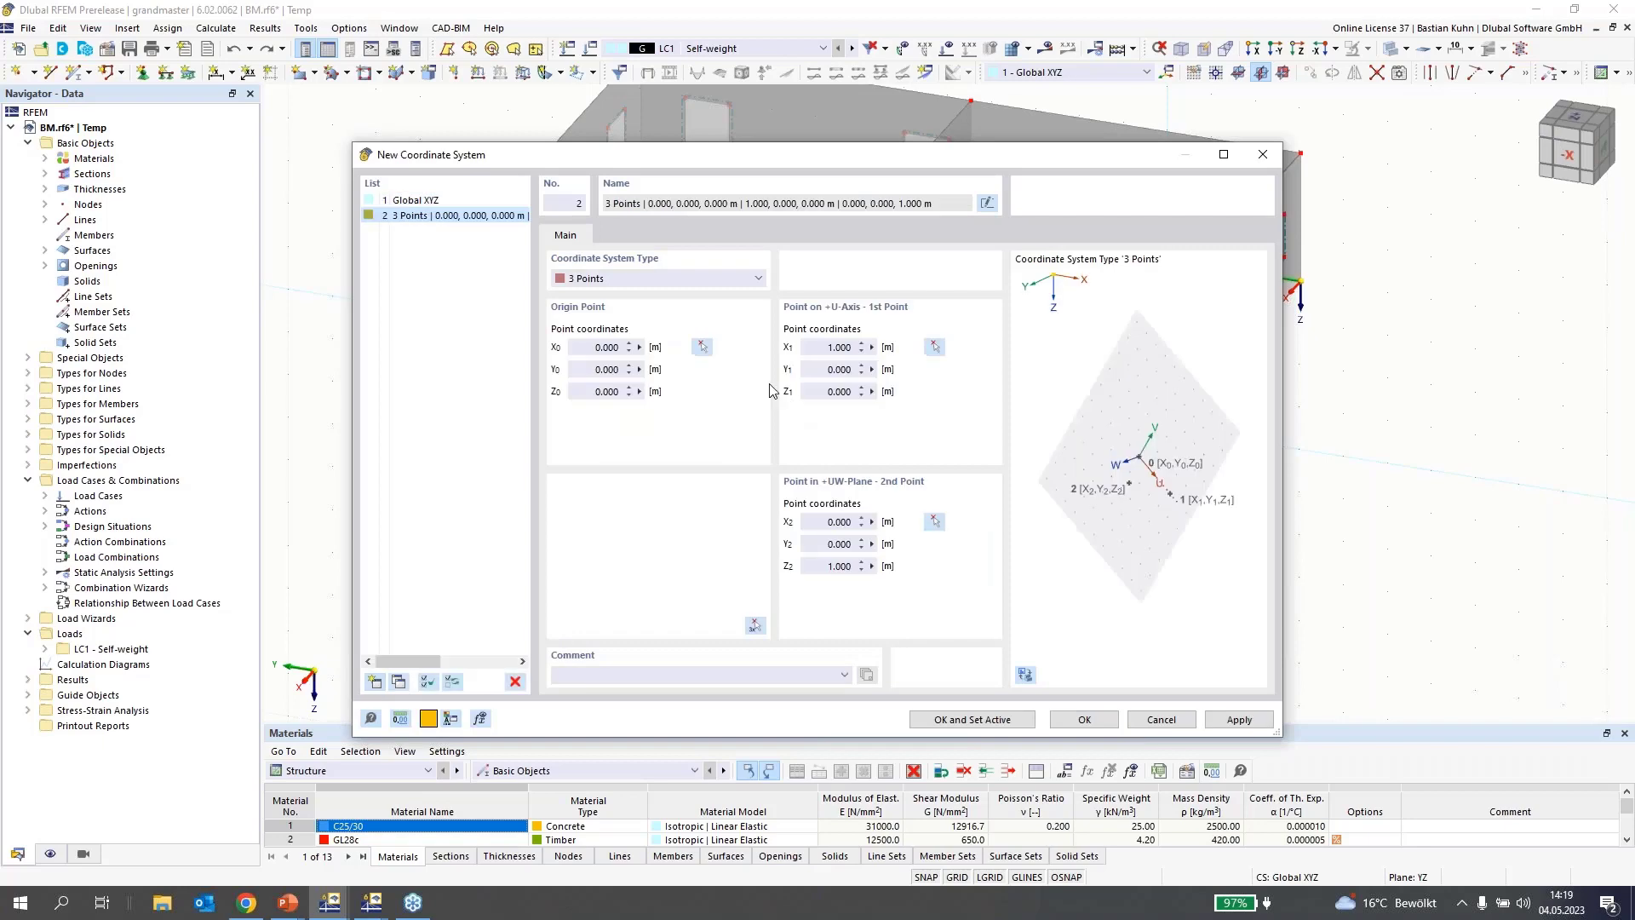
{"action": "left_click", "coordinate": [755, 626]}
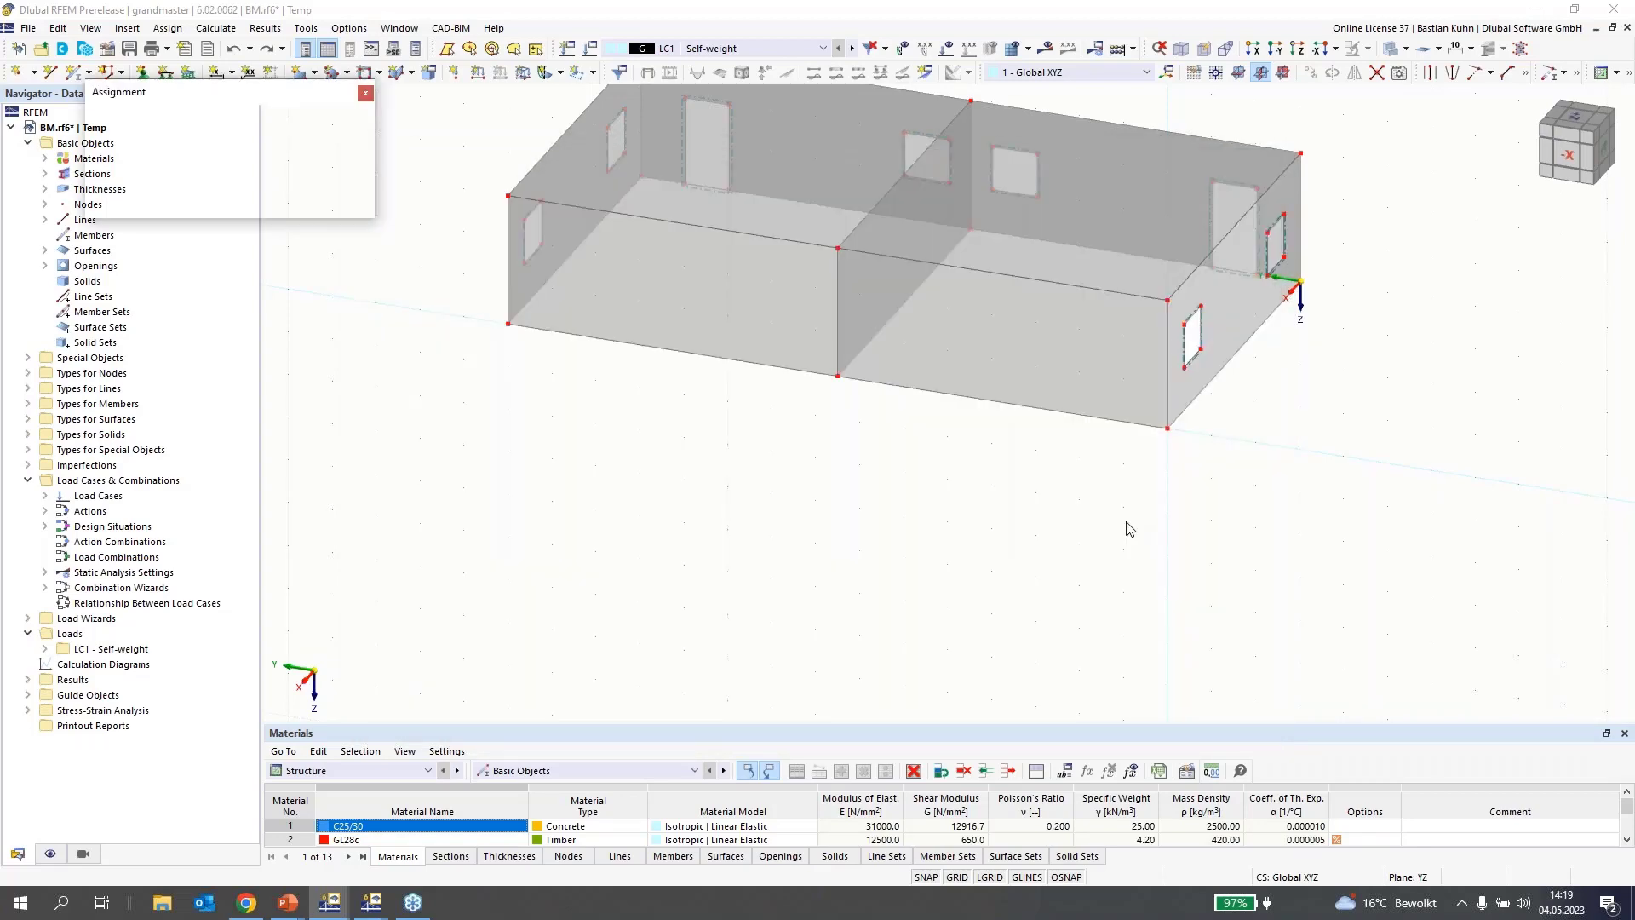
{"action": "left_click", "coordinate": [1166, 430]}
{"action": "left_click", "coordinate": [1301, 281]}
{"action": "left_click", "coordinate": [1166, 300]}
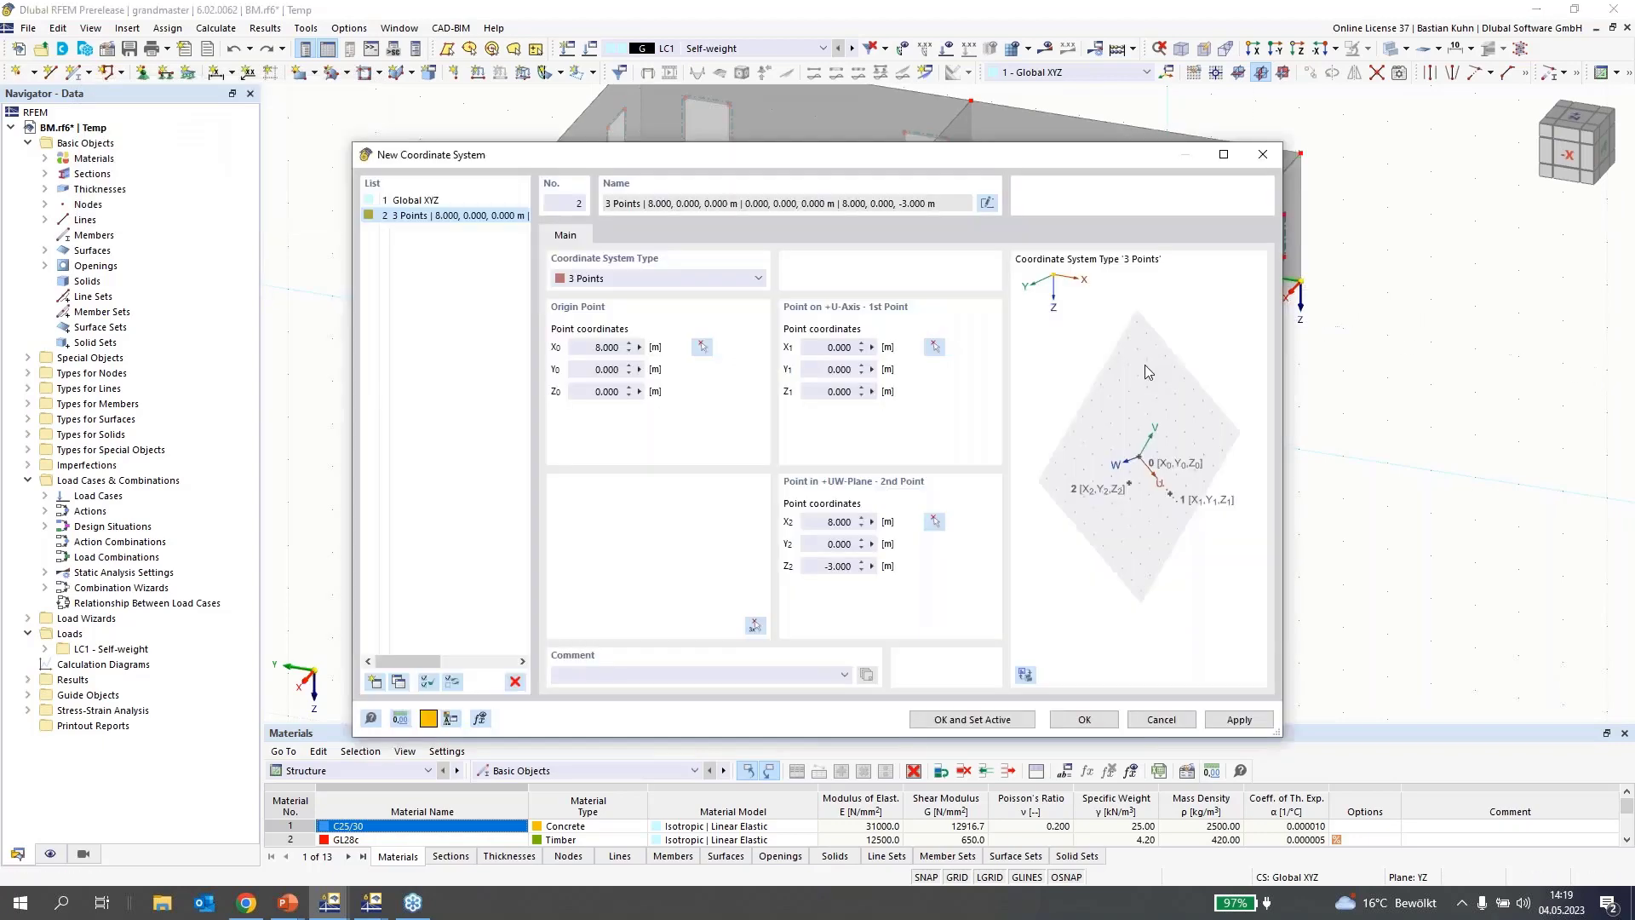
{"action": "left_click", "coordinate": [979, 718]}
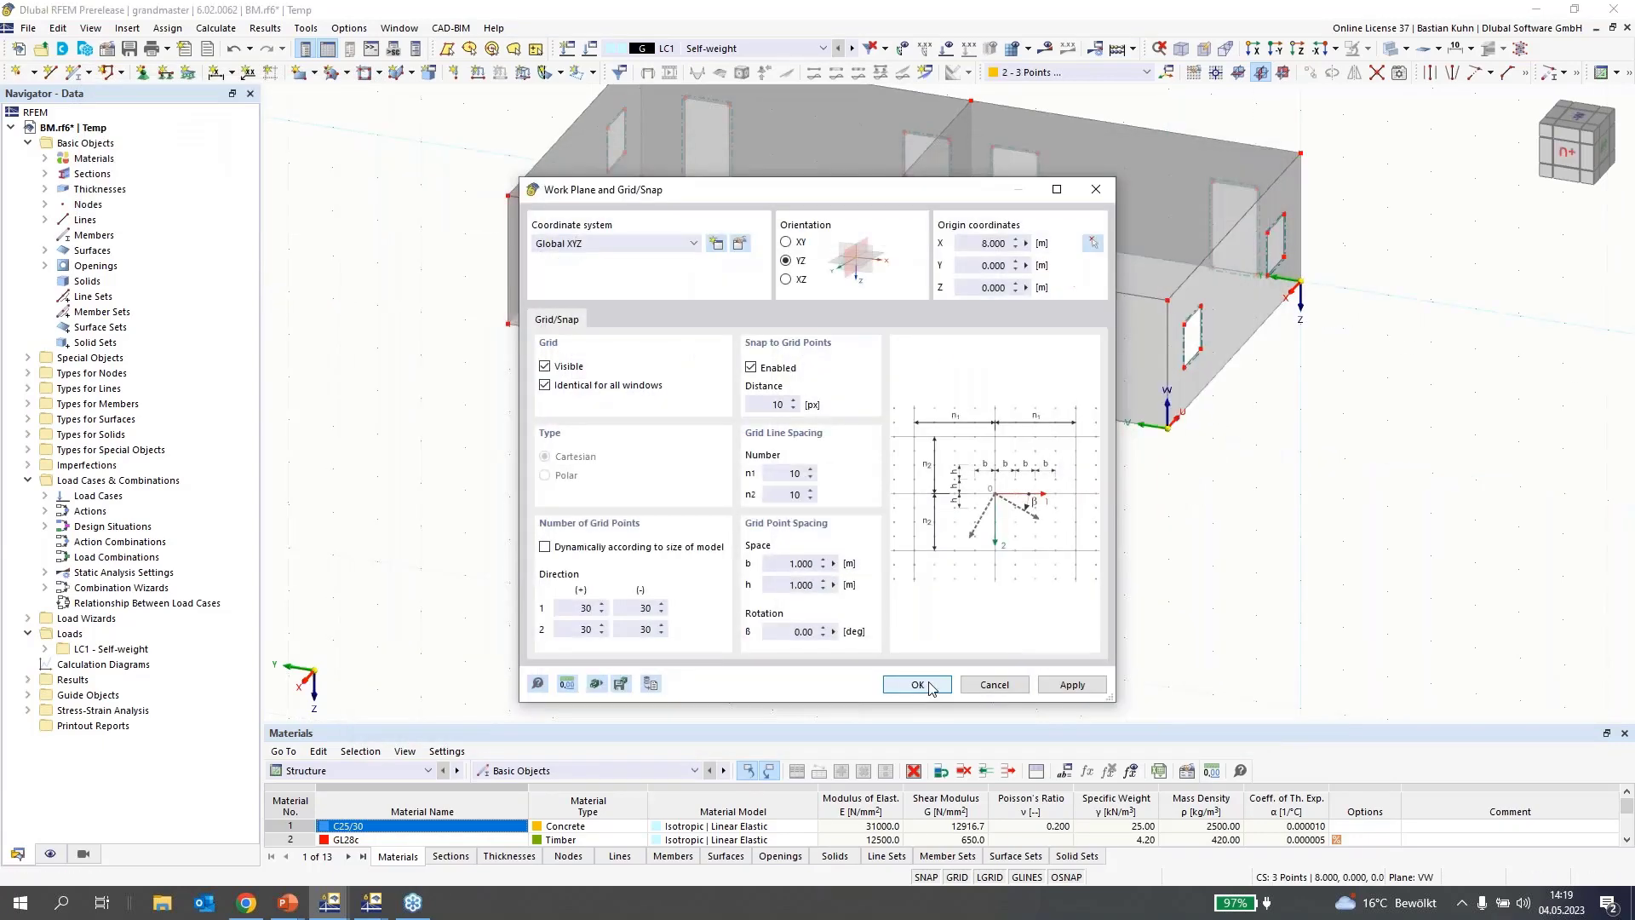
{"action": "left_click", "coordinate": [929, 688]}
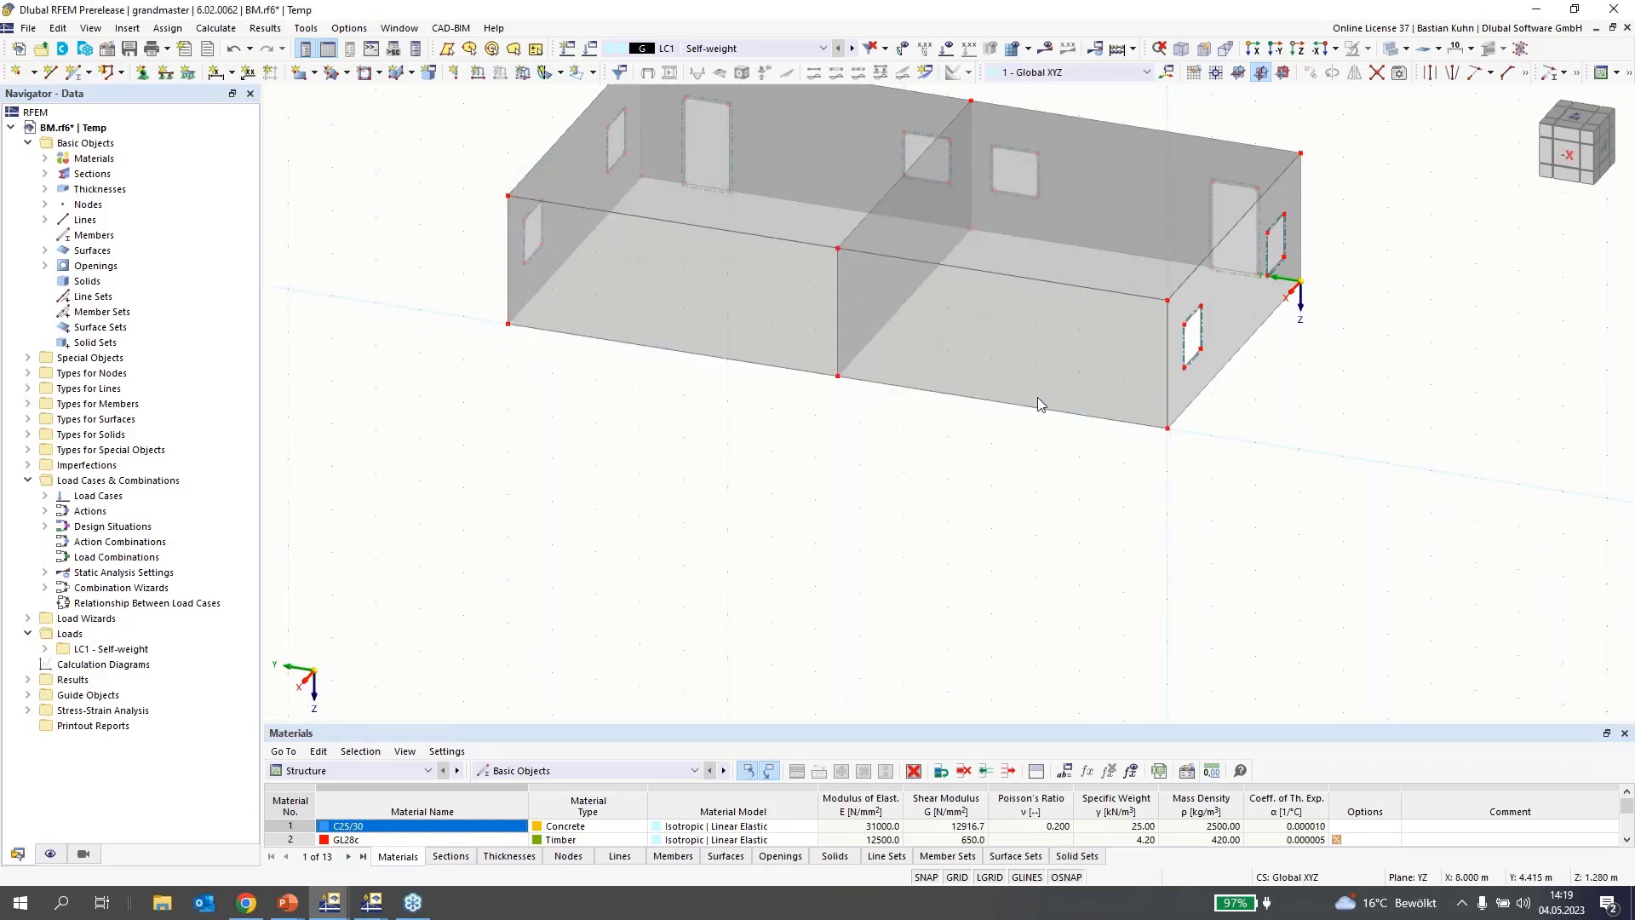
Copy the partition wall's base node at X 8 m, Y 7.5 m by -4 m in the Y direction
{"action": "left_click", "coordinate": [1054, 381]}
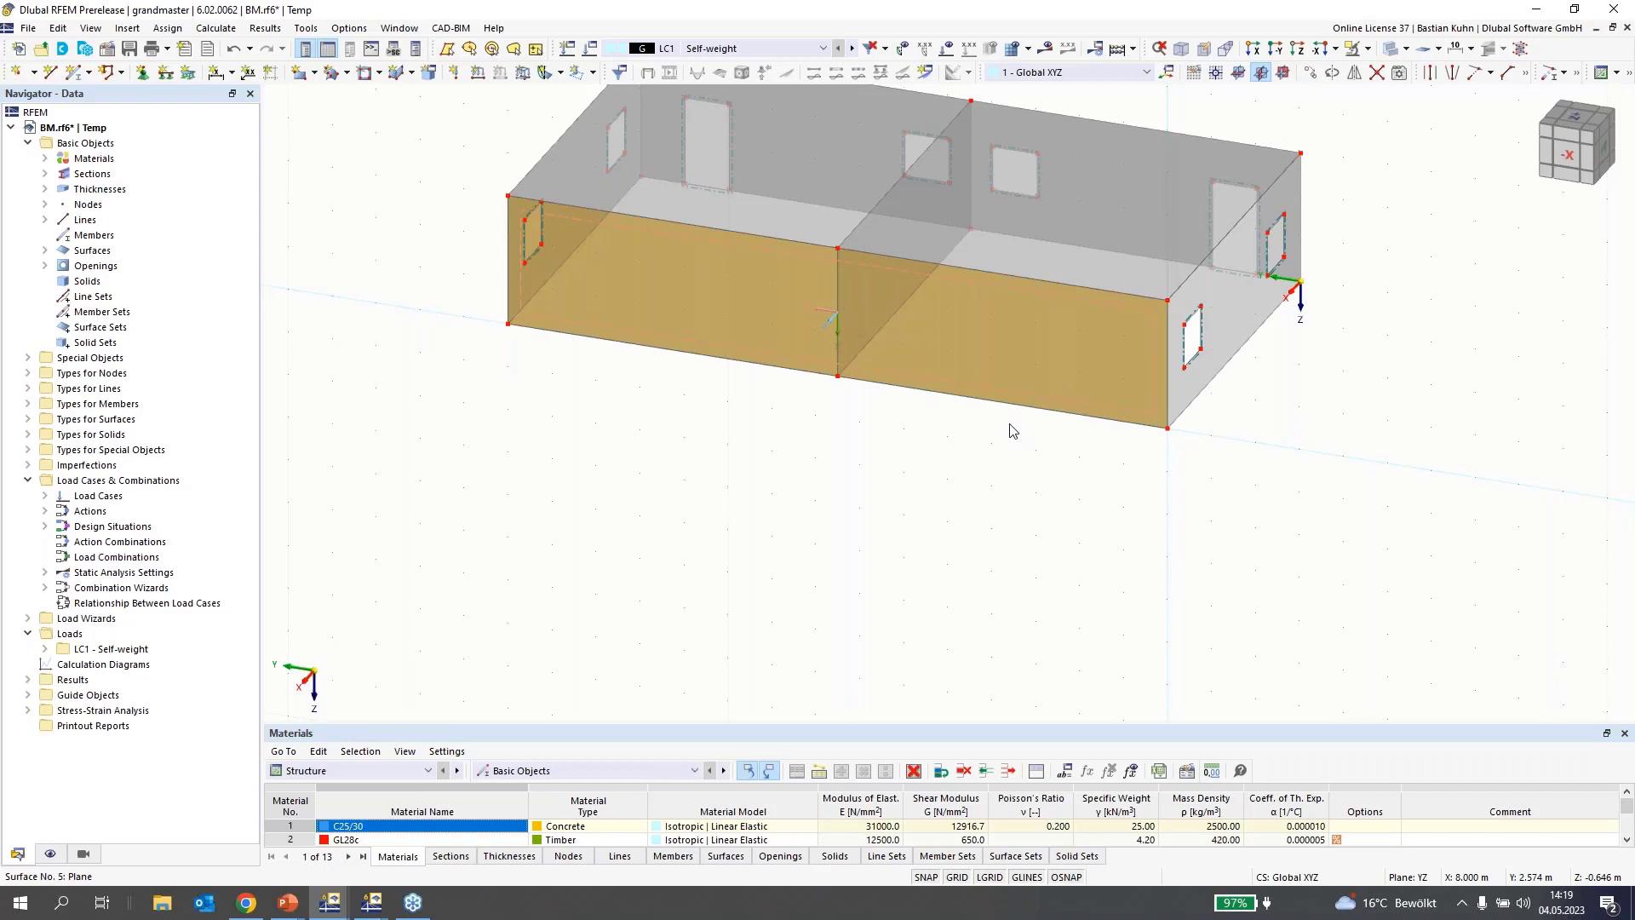
{"action": "middle_click_drag", "start_coordinate": [959, 551], "coordinate": [855, 587]}
{"action": "scroll", "coordinate": [856, 586], "scroll_direction": "up", "scroll_amount": 1}
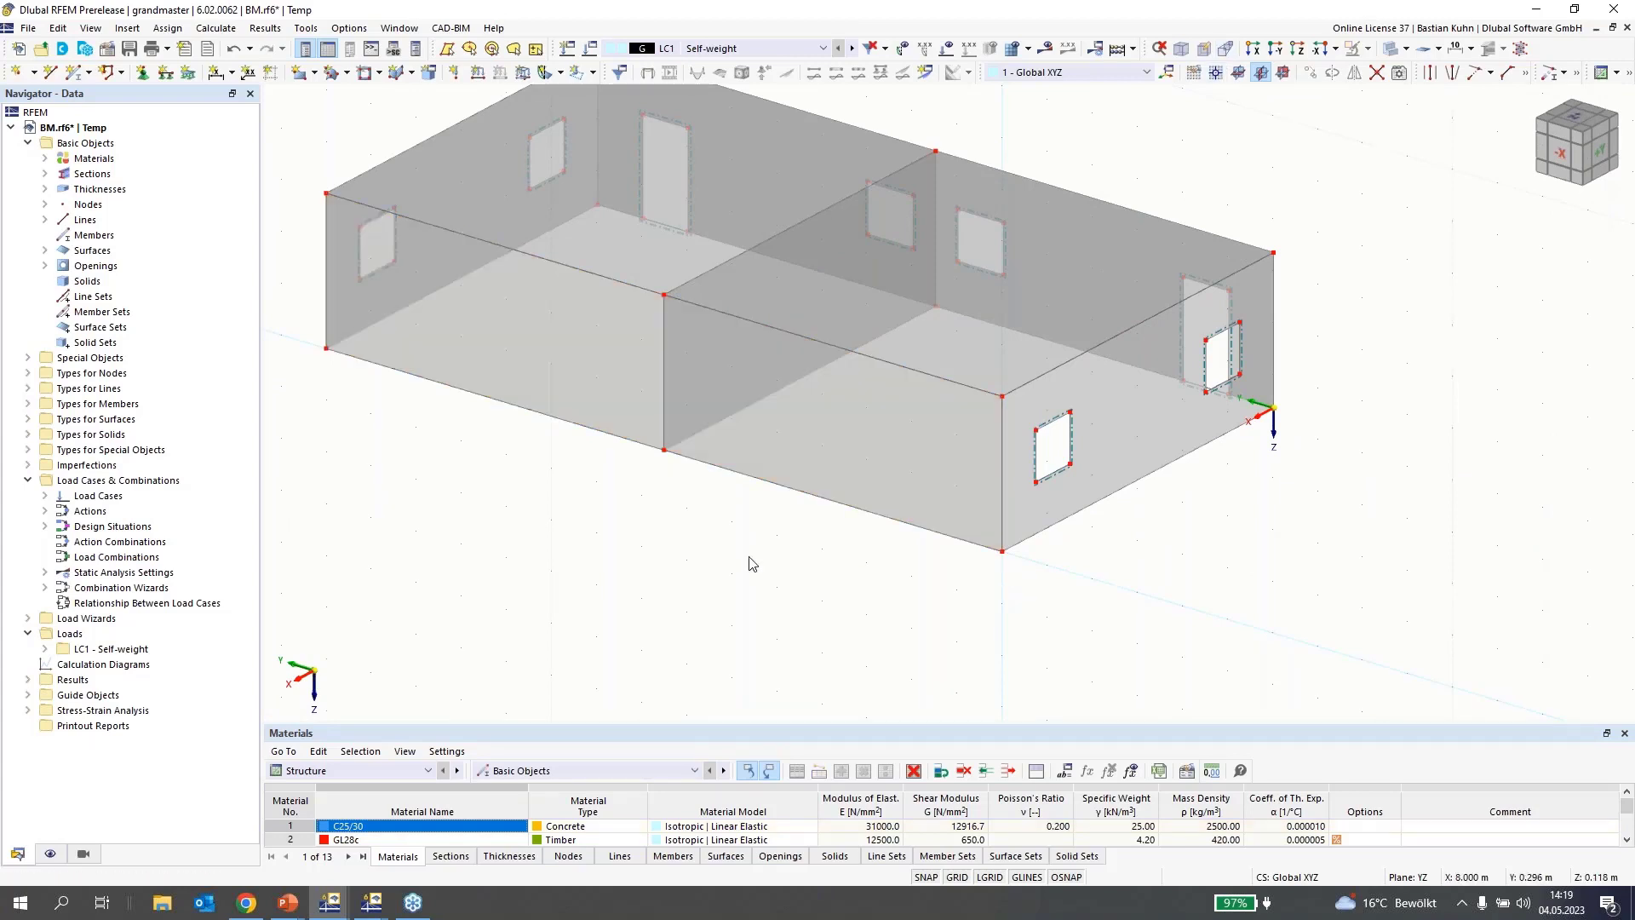
{"action": "right_click", "coordinate": [664, 450]}
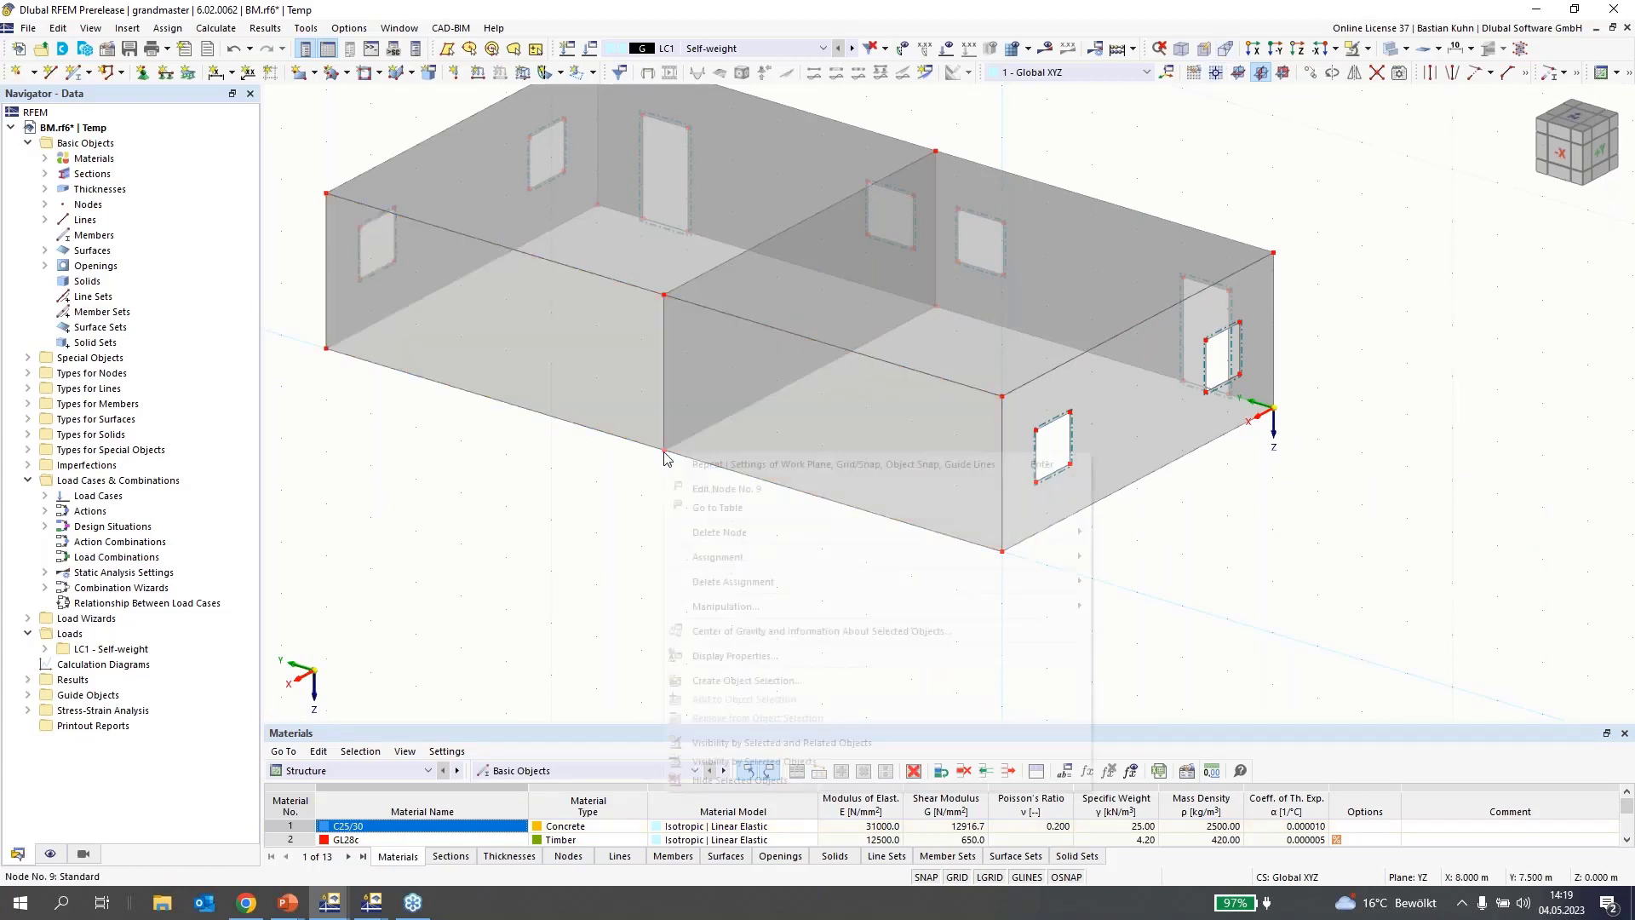
{"action": "key", "text": "Escape"}
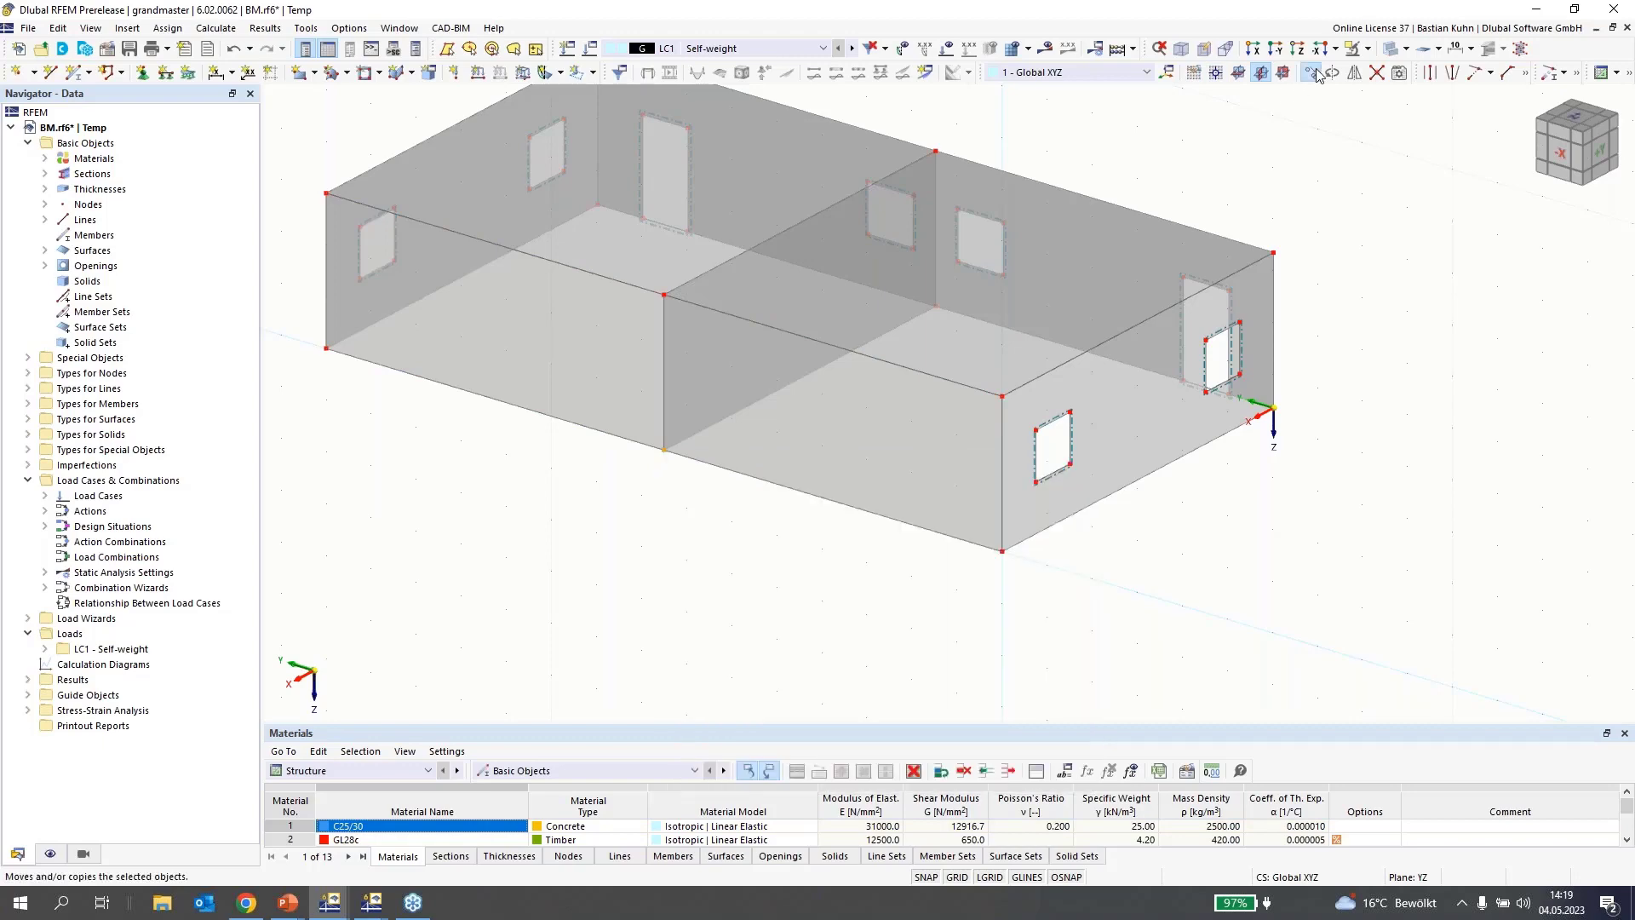
{"action": "left_click", "coordinate": [1312, 73]}
{"action": "left_click_drag", "start_coordinate": [819, 227], "coordinate": [906, 254]}
{"action": "double_click", "coordinate": [703, 545]}
{"action": "type", "text": "-4"}
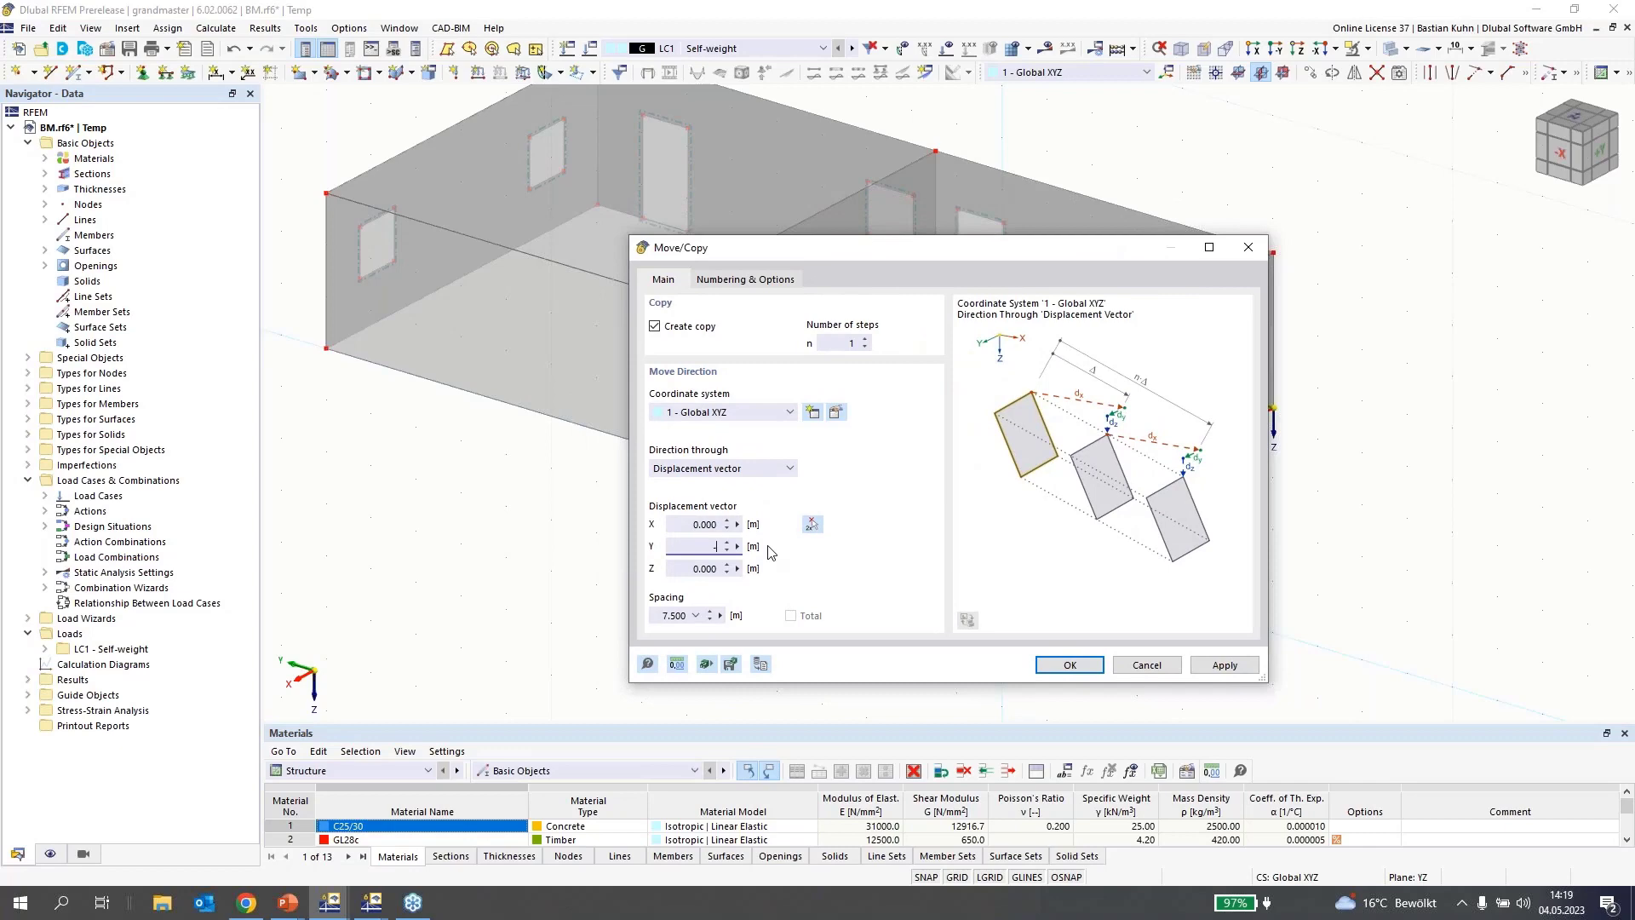
{"action": "left_click", "coordinate": [1049, 667]}
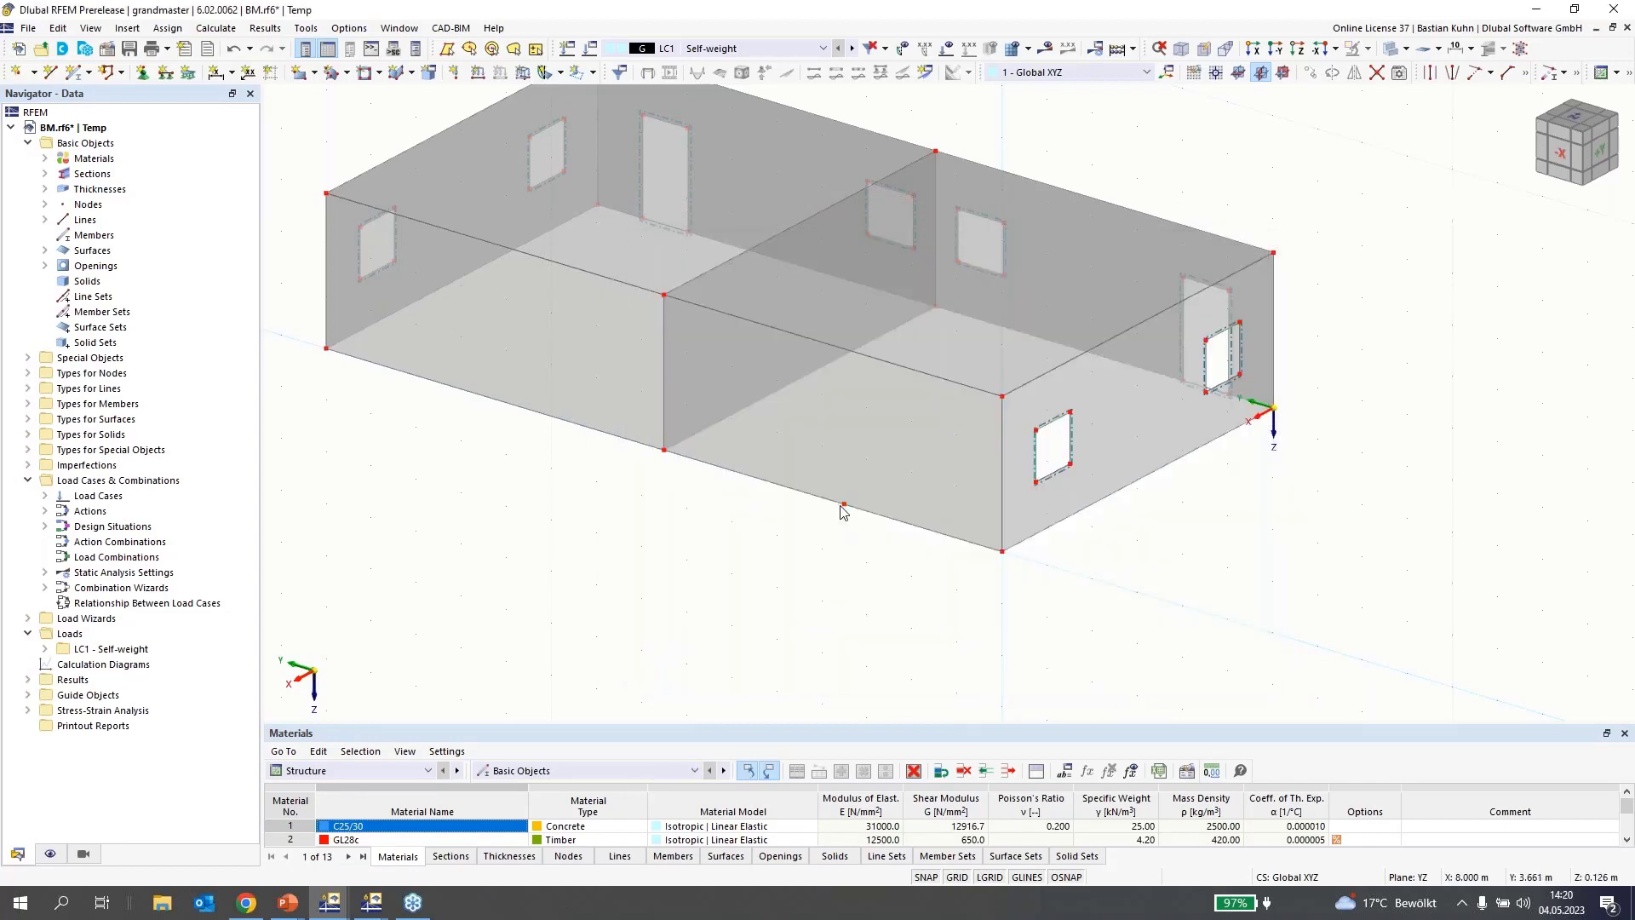
Copy the new base node at Y 3.5 m by 3 m in the Y direction
{"action": "right_click", "coordinate": [843, 509]}
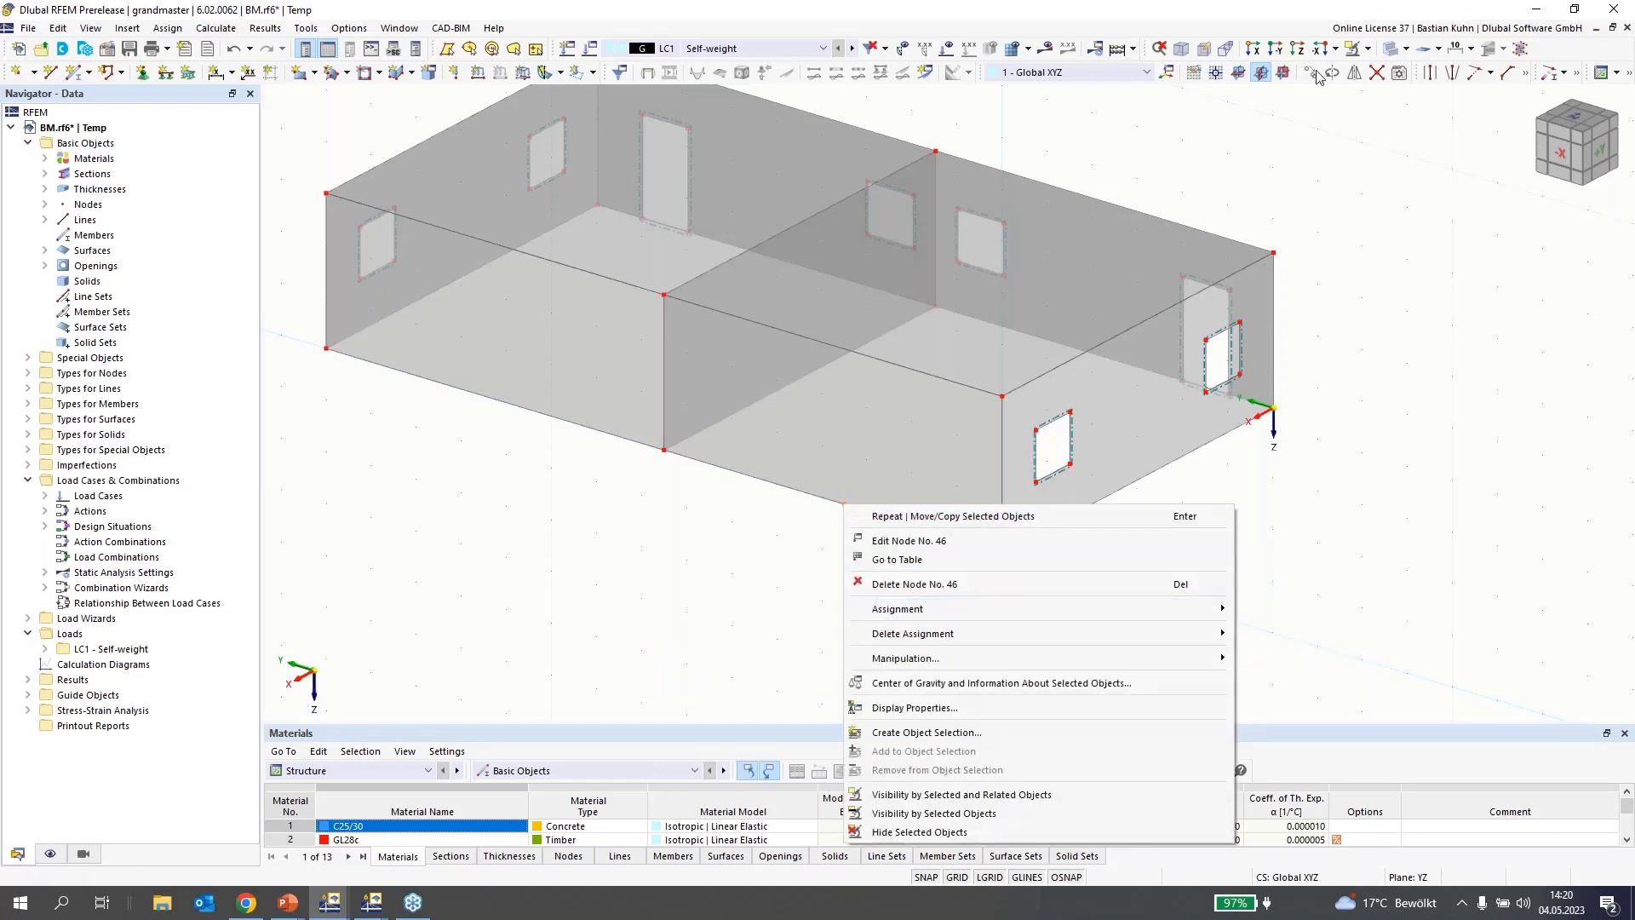
{"action": "key", "text": "Return"}
{"action": "type", "text": "3"}
{"action": "key", "text": "Return"}
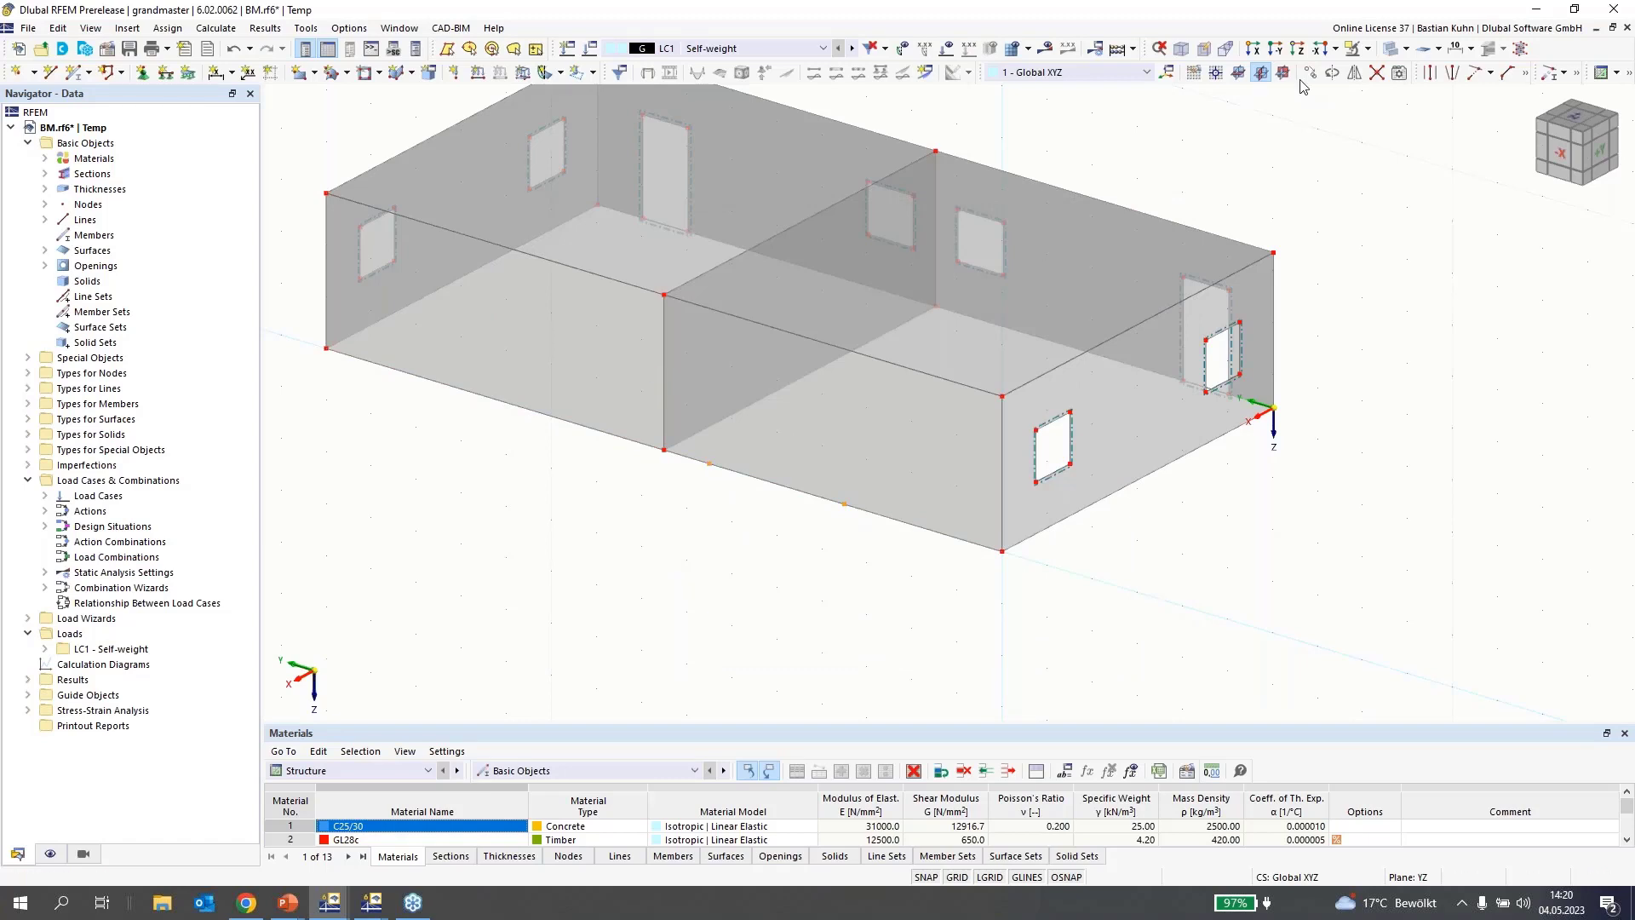
Copy both new base nodes upward with a displacement of -2 m in Z
{"action": "left_click", "coordinate": [1354, 73]}
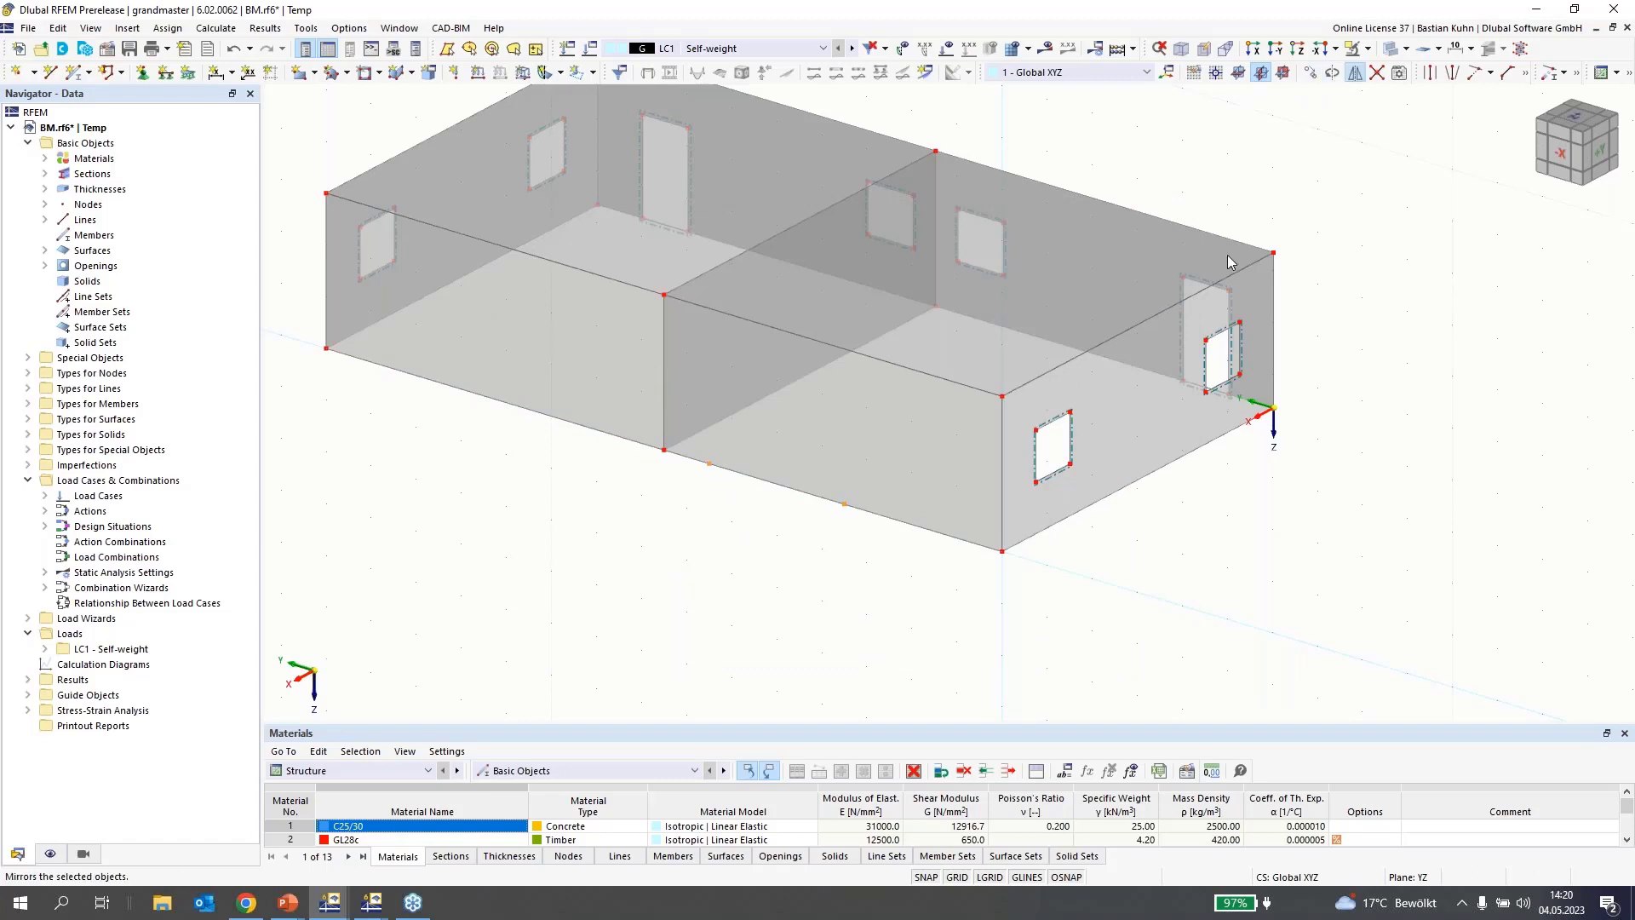
{"action": "left_click", "coordinate": [997, 642]}
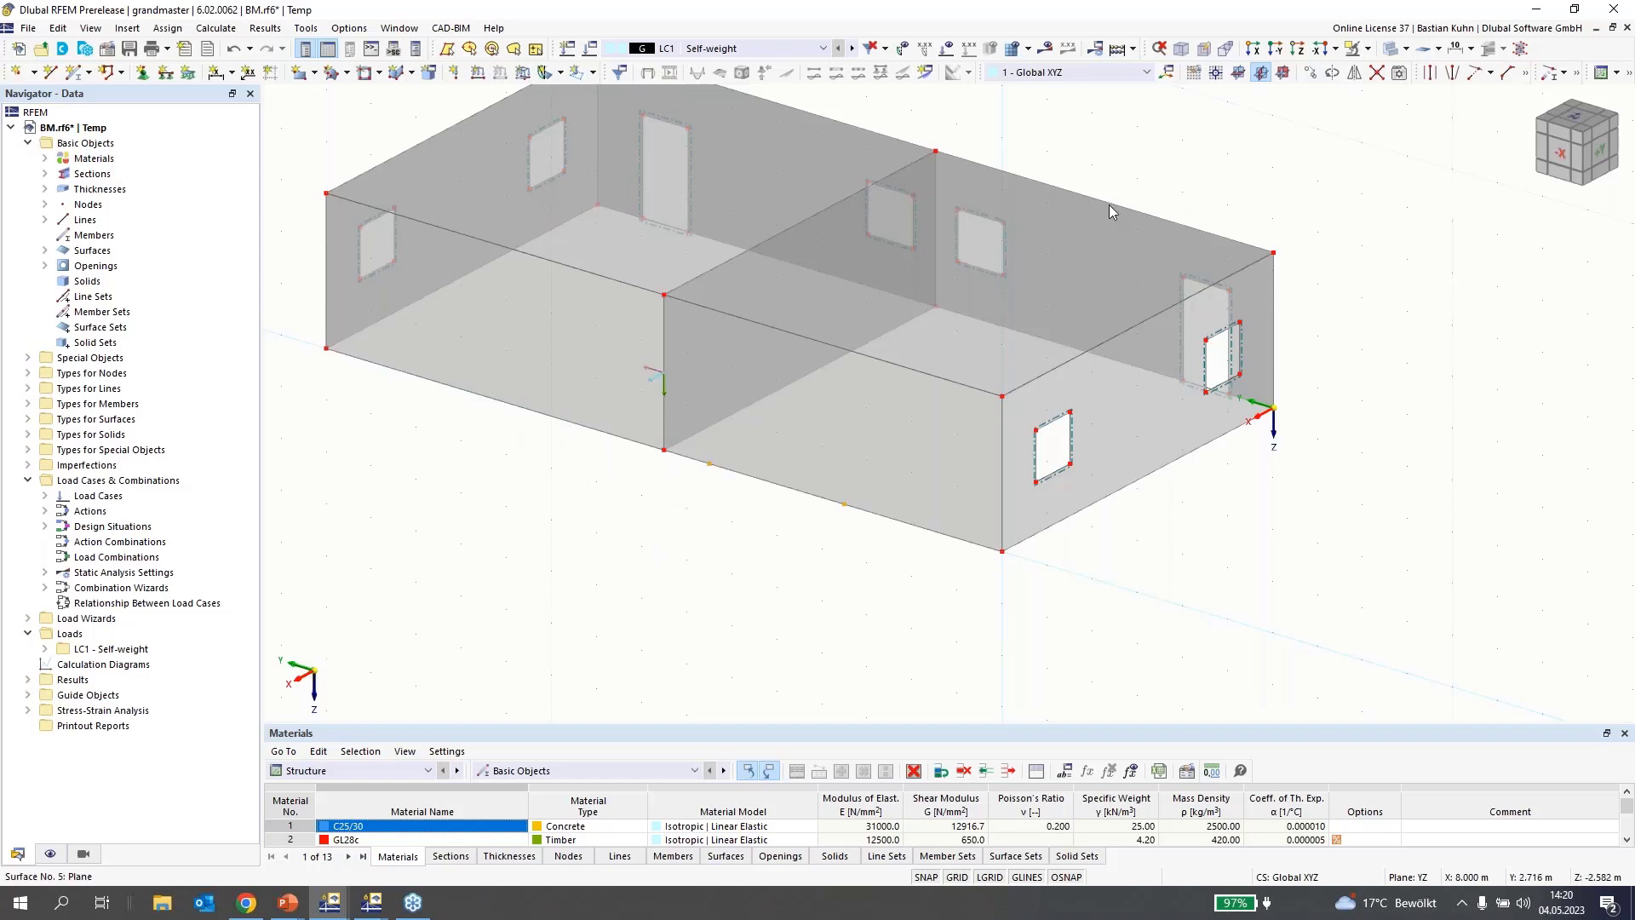
{"action": "left_click", "coordinate": [1310, 76]}
{"action": "left_click", "coordinate": [608, 542]}
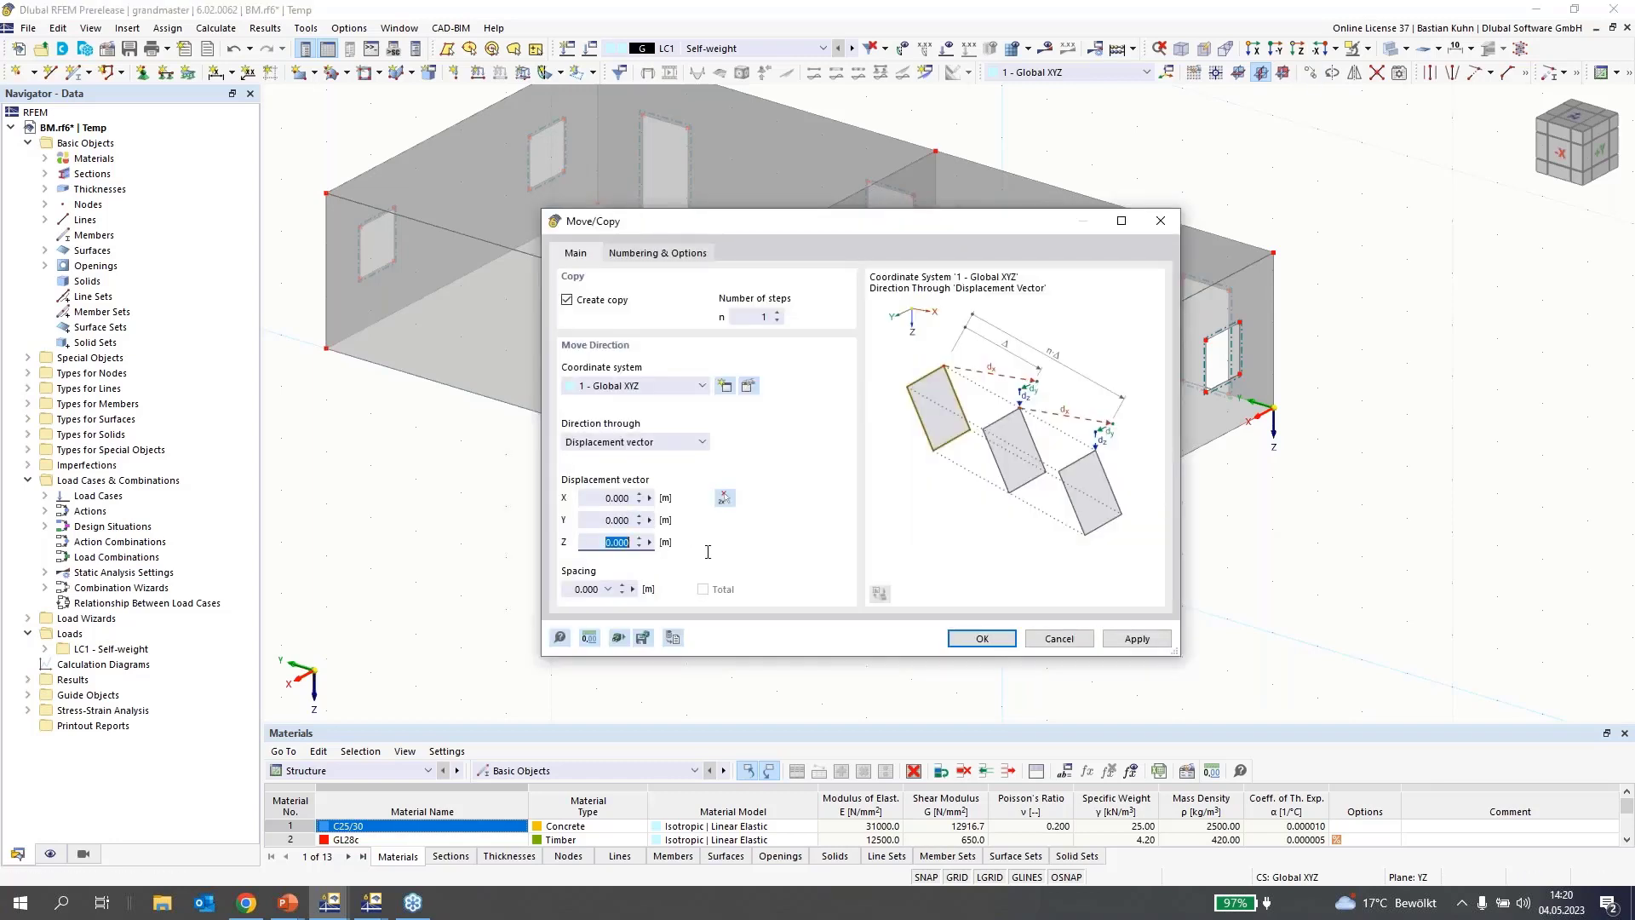
{"action": "type", "text": "-2"}
{"action": "left_click", "coordinate": [968, 649]}
{"action": "left_click", "coordinate": [979, 639]}
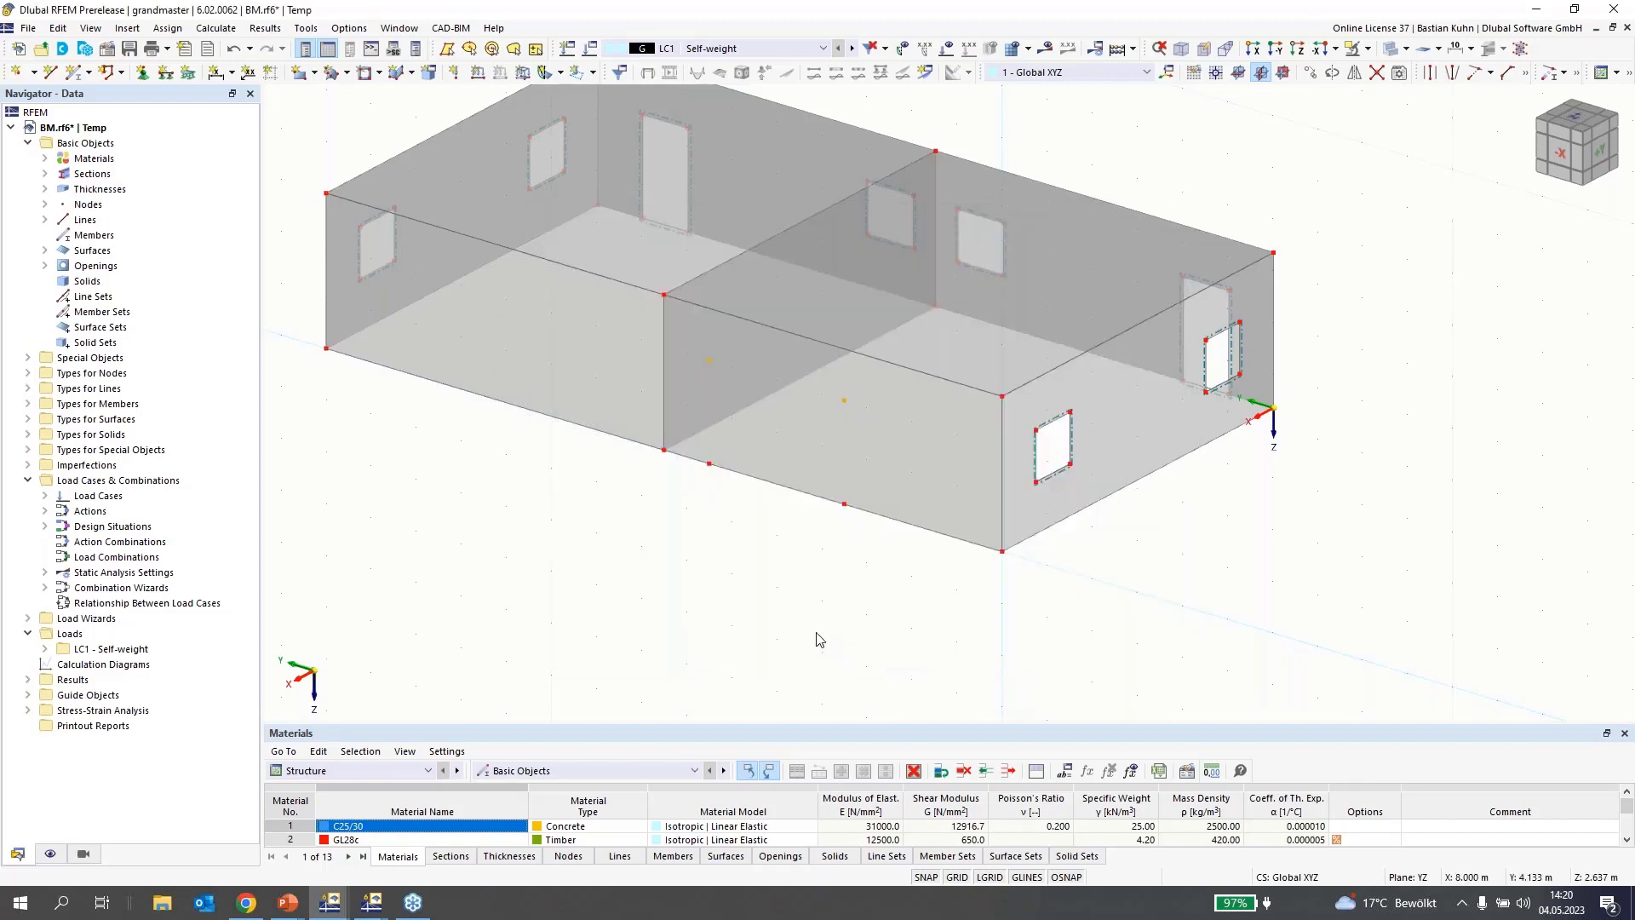
Draw a rectangular opening through the four new nodes in the X 8 m wall, from Y 6.5 m, Z 0 to Y 3.5 m, Z -2 m
{"action": "left_click", "coordinate": [364, 73]}
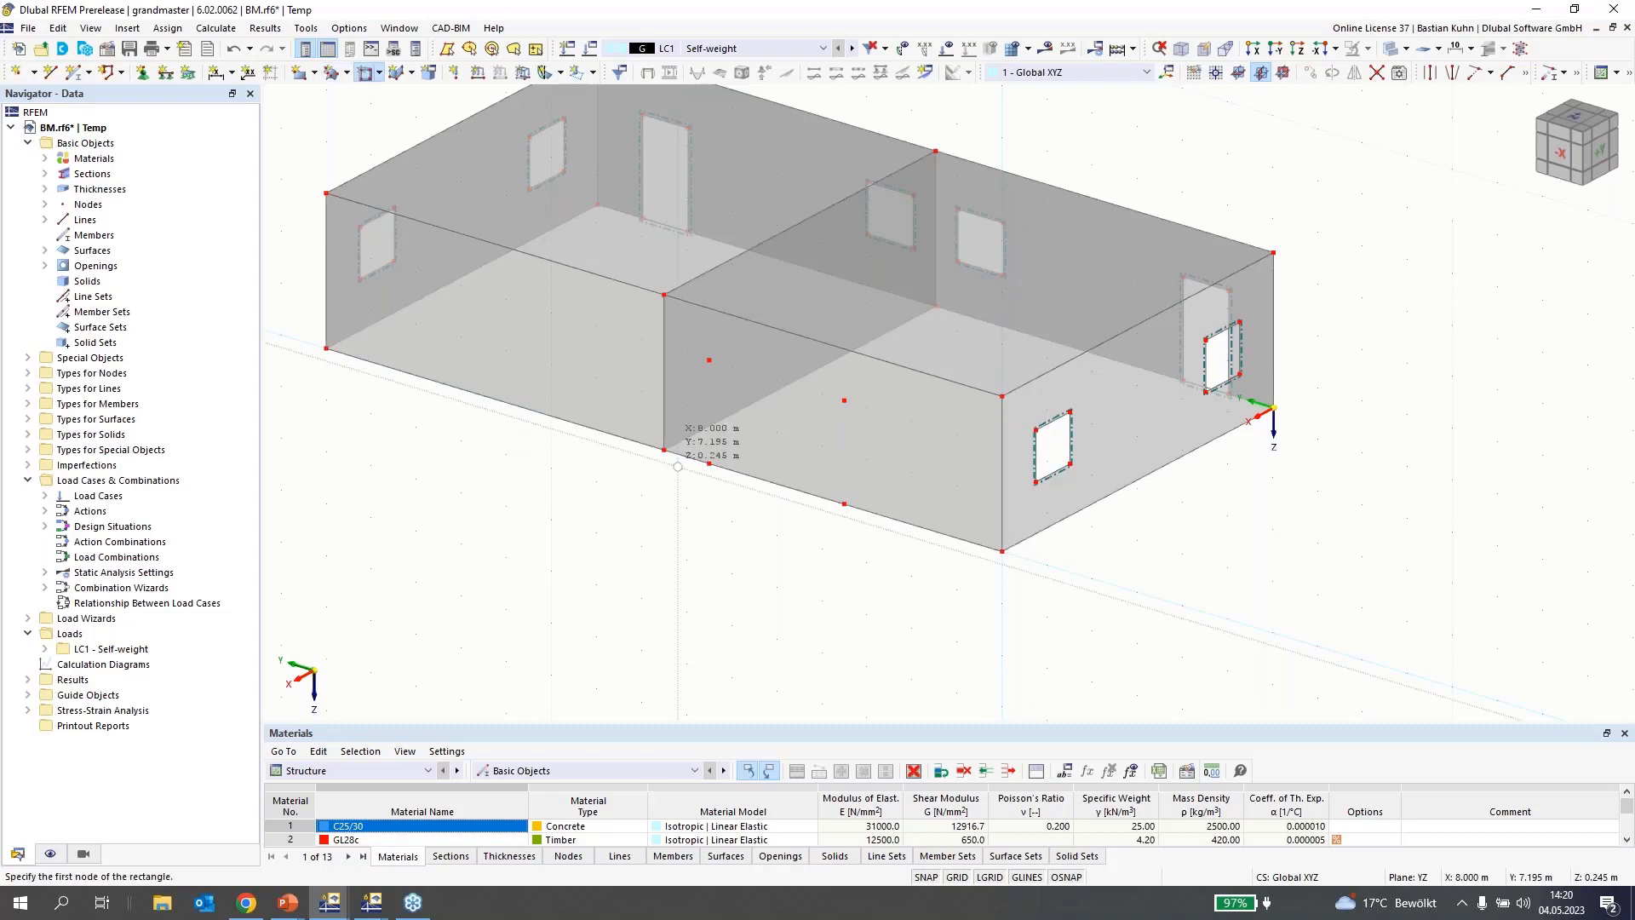
{"action": "left_click", "coordinate": [788, 451]}
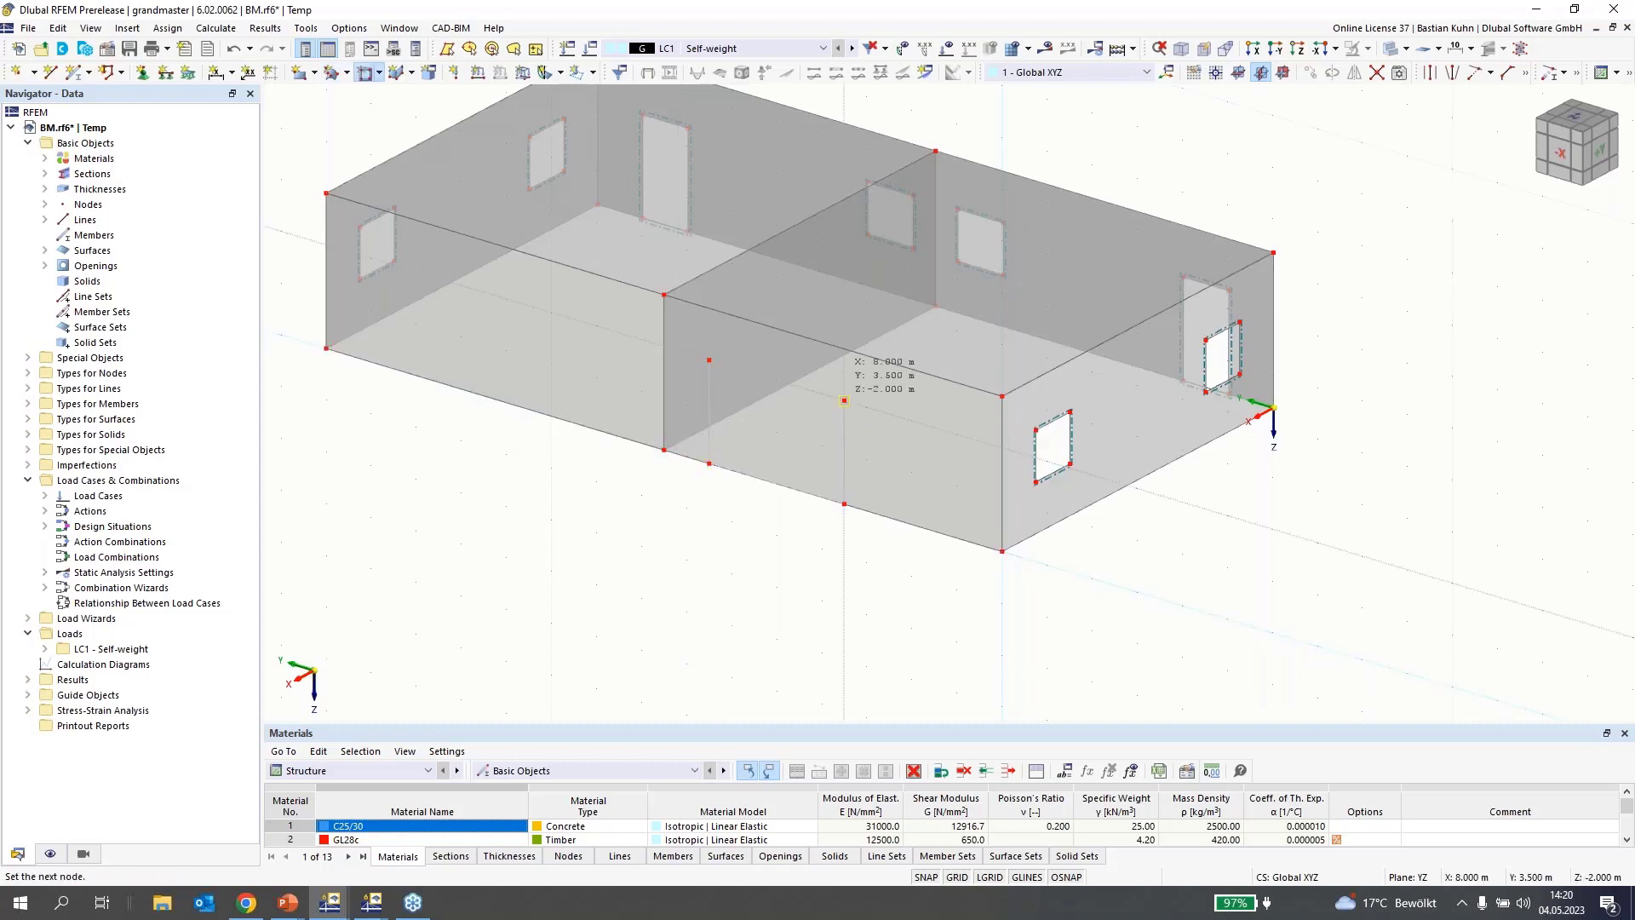
{"action": "left_click", "coordinate": [843, 400]}
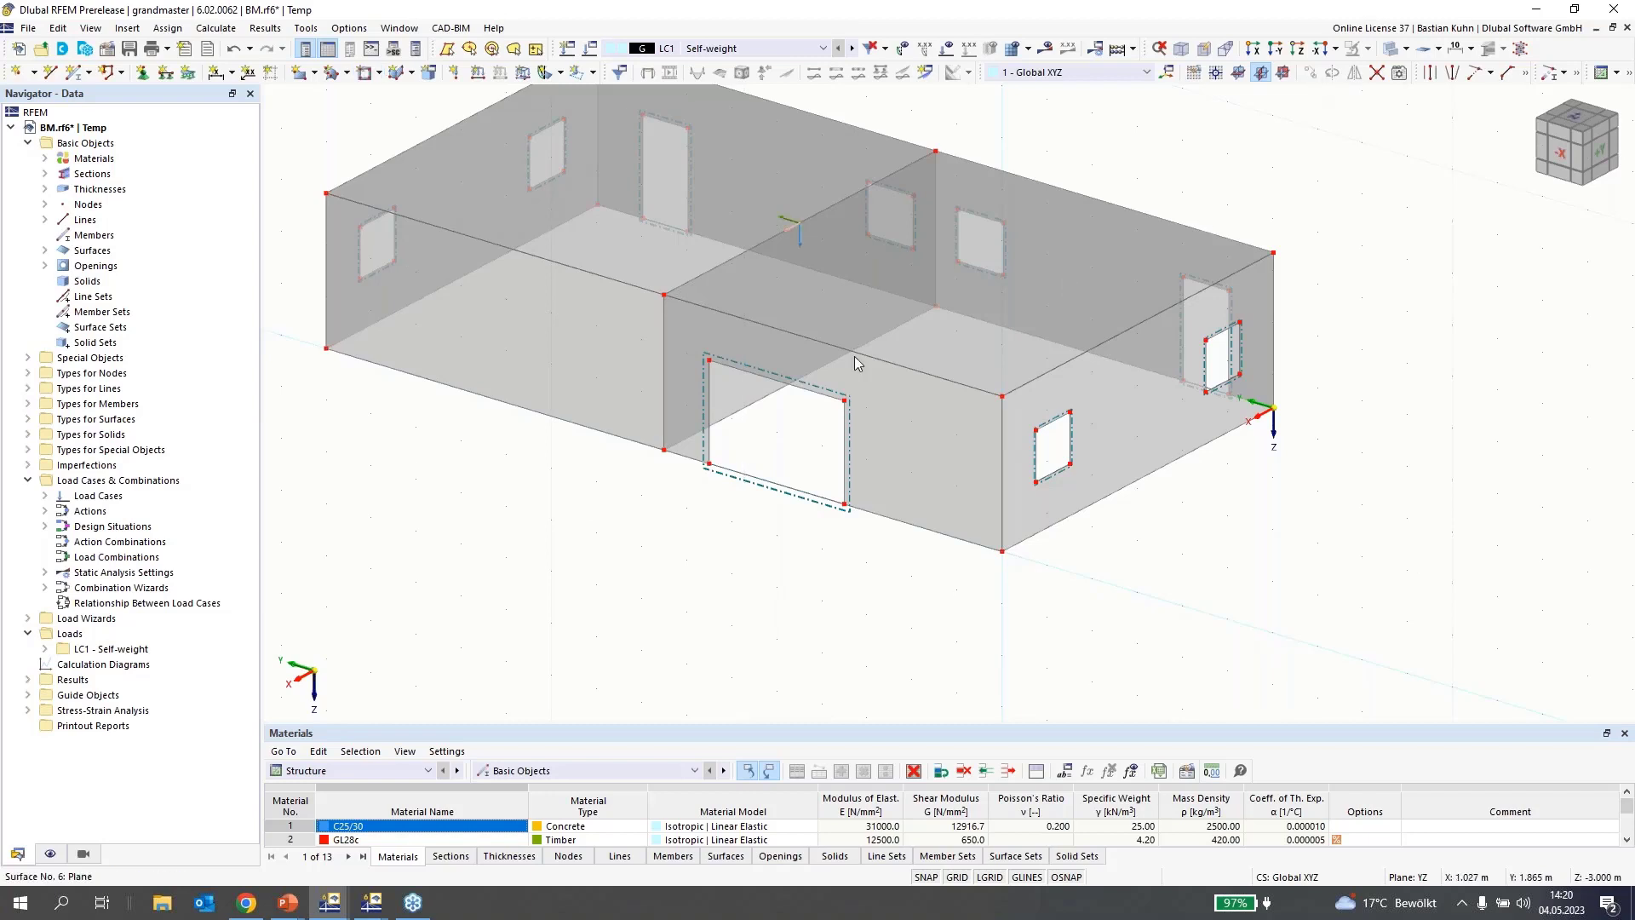
Mirror a copy of the large opening about the XZ plane through the partition wall's base node at X 8 m, Y 7.5 m, Z 0
{"action": "right_click", "coordinate": [721, 529]}
{"action": "left_click", "coordinate": [737, 482]}
{"action": "left_click", "coordinate": [737, 482]}
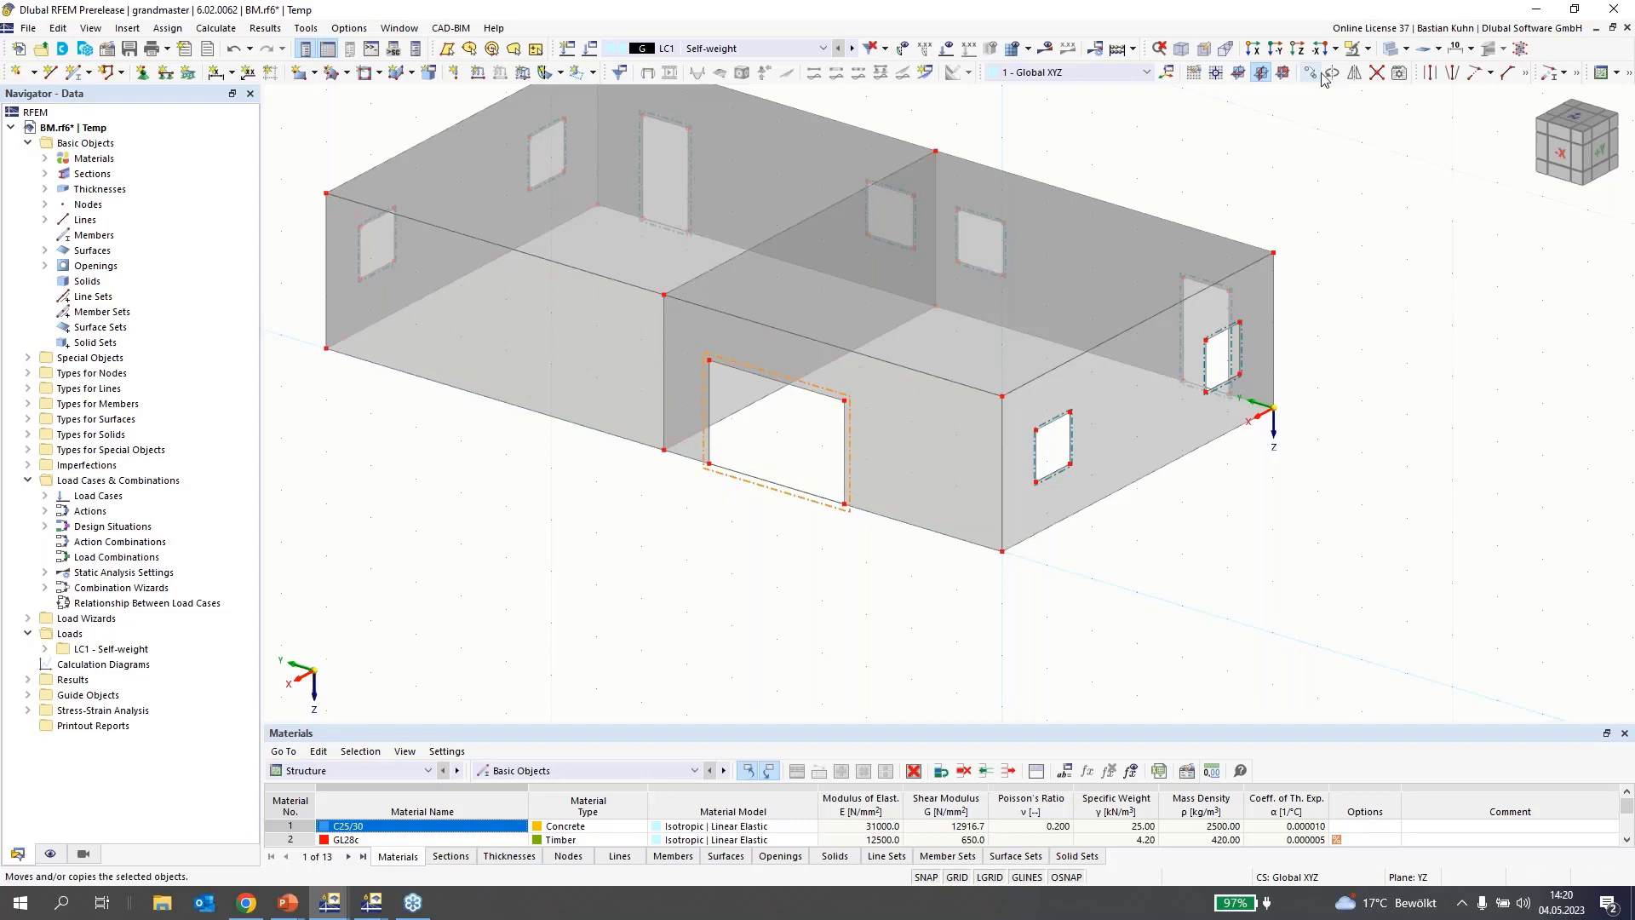
{"action": "left_click", "coordinate": [1355, 75]}
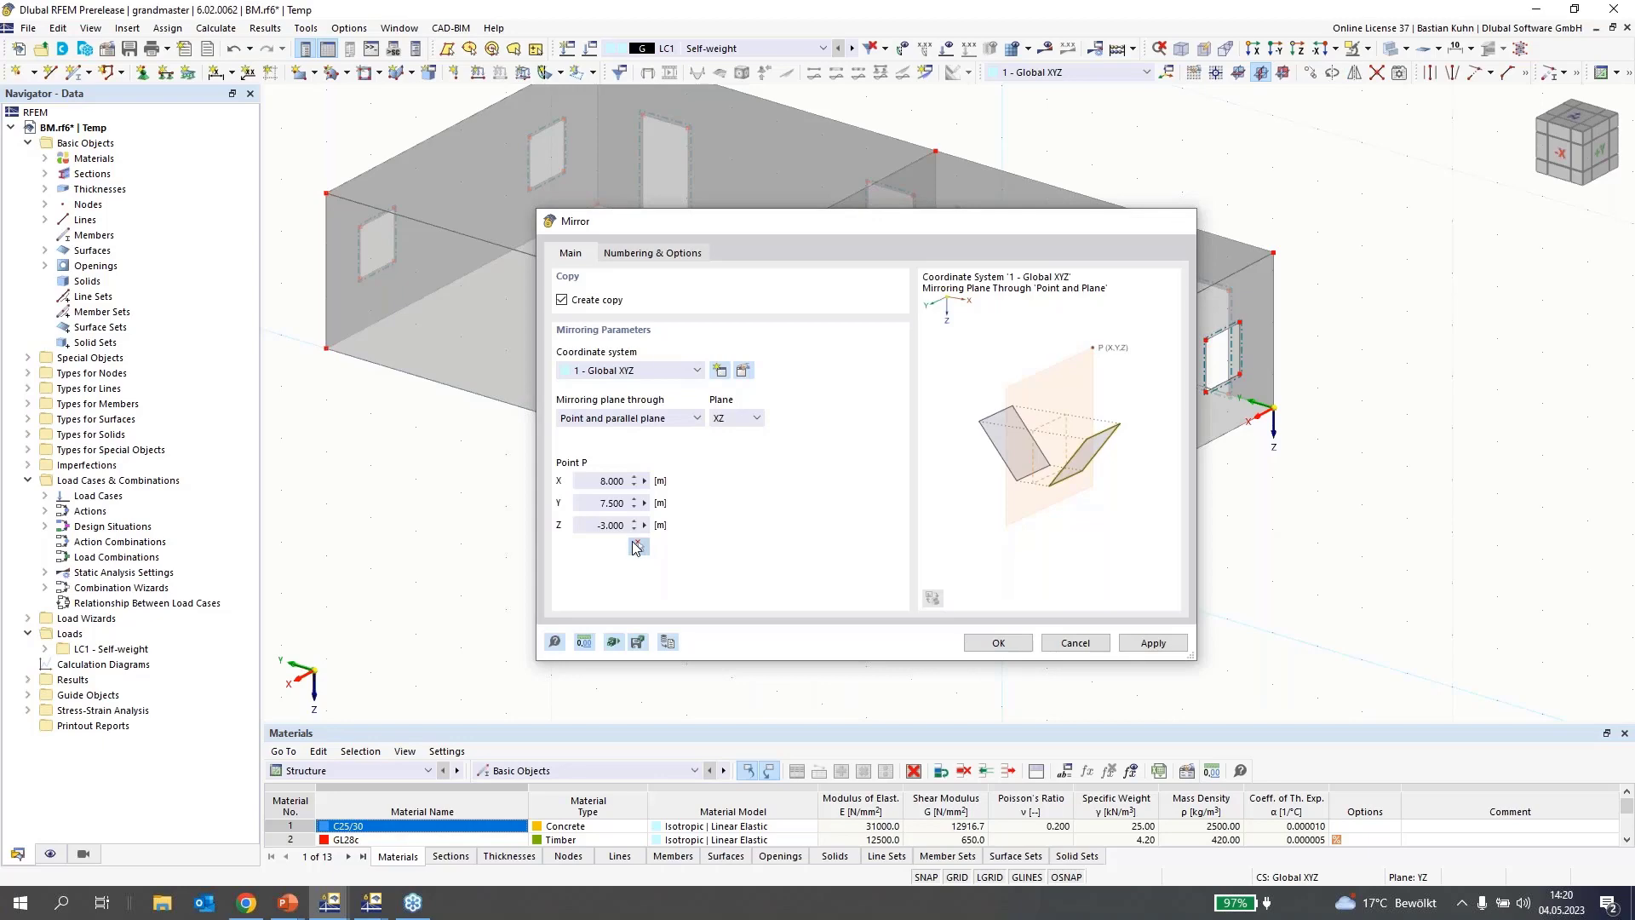
{"action": "left_click", "coordinate": [637, 546]}
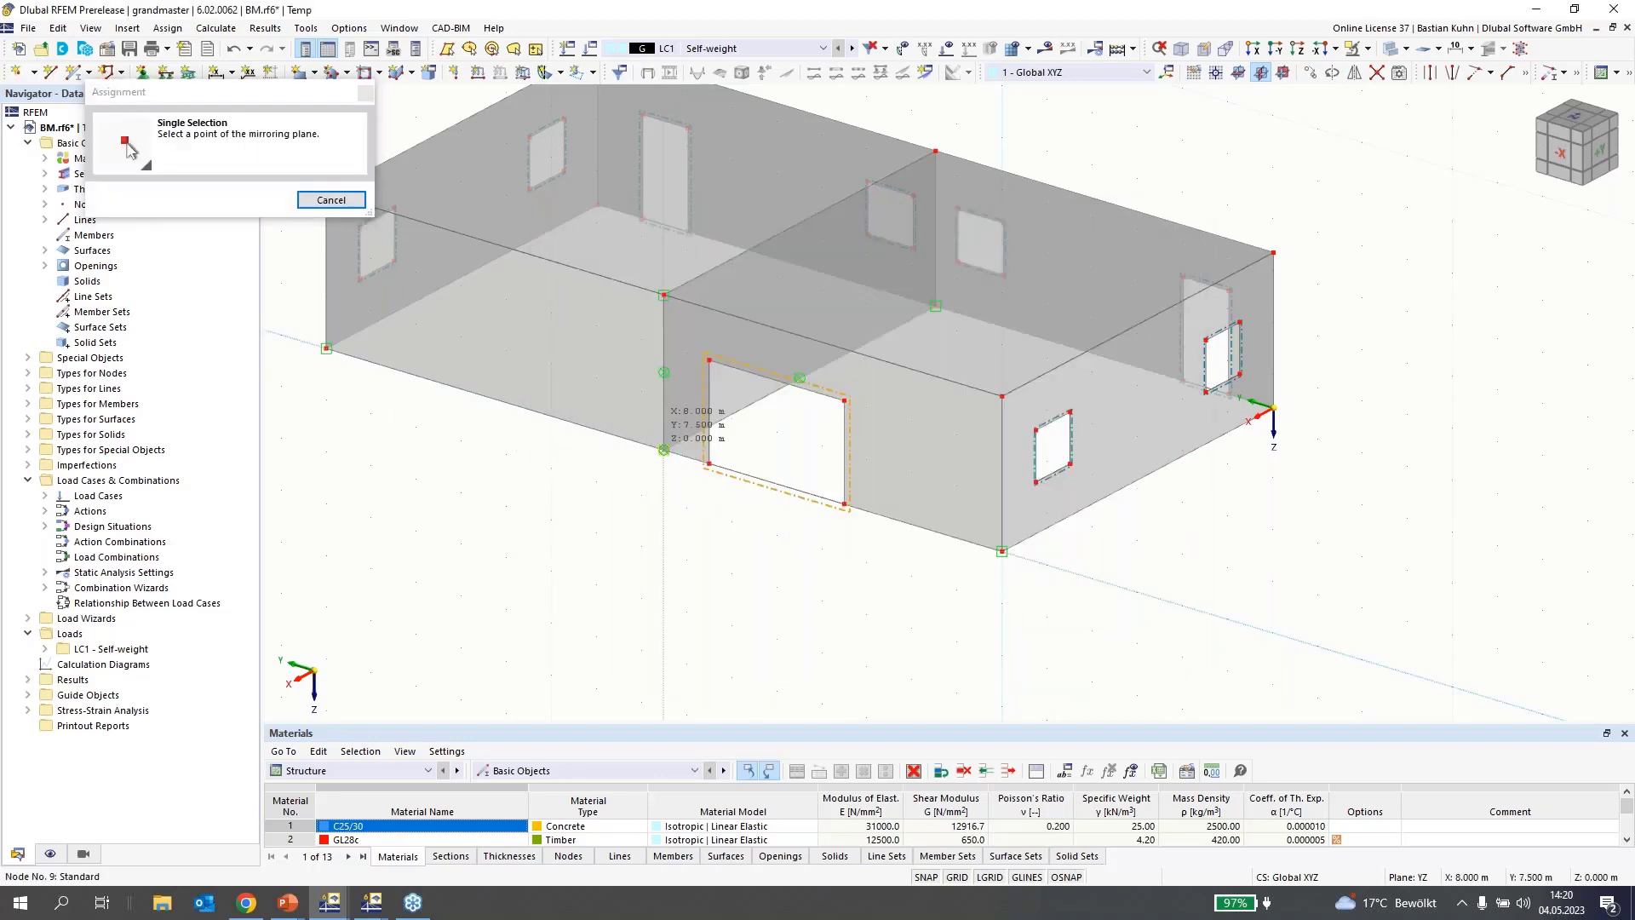
{"action": "left_click", "coordinate": [663, 449]}
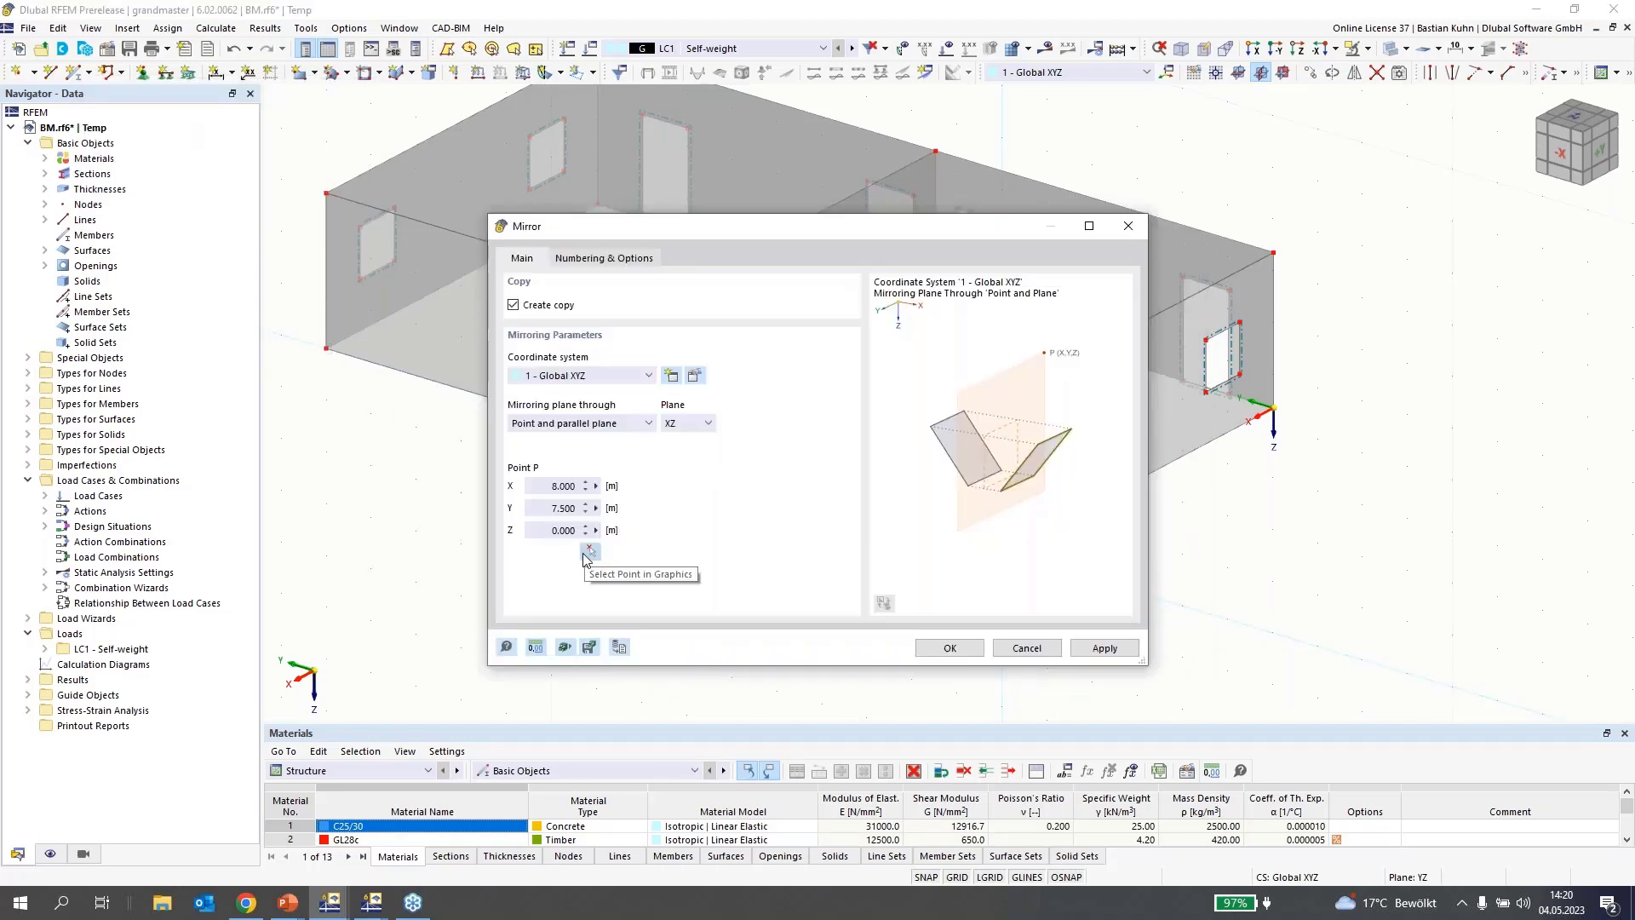
{"action": "left_click", "coordinate": [950, 649]}
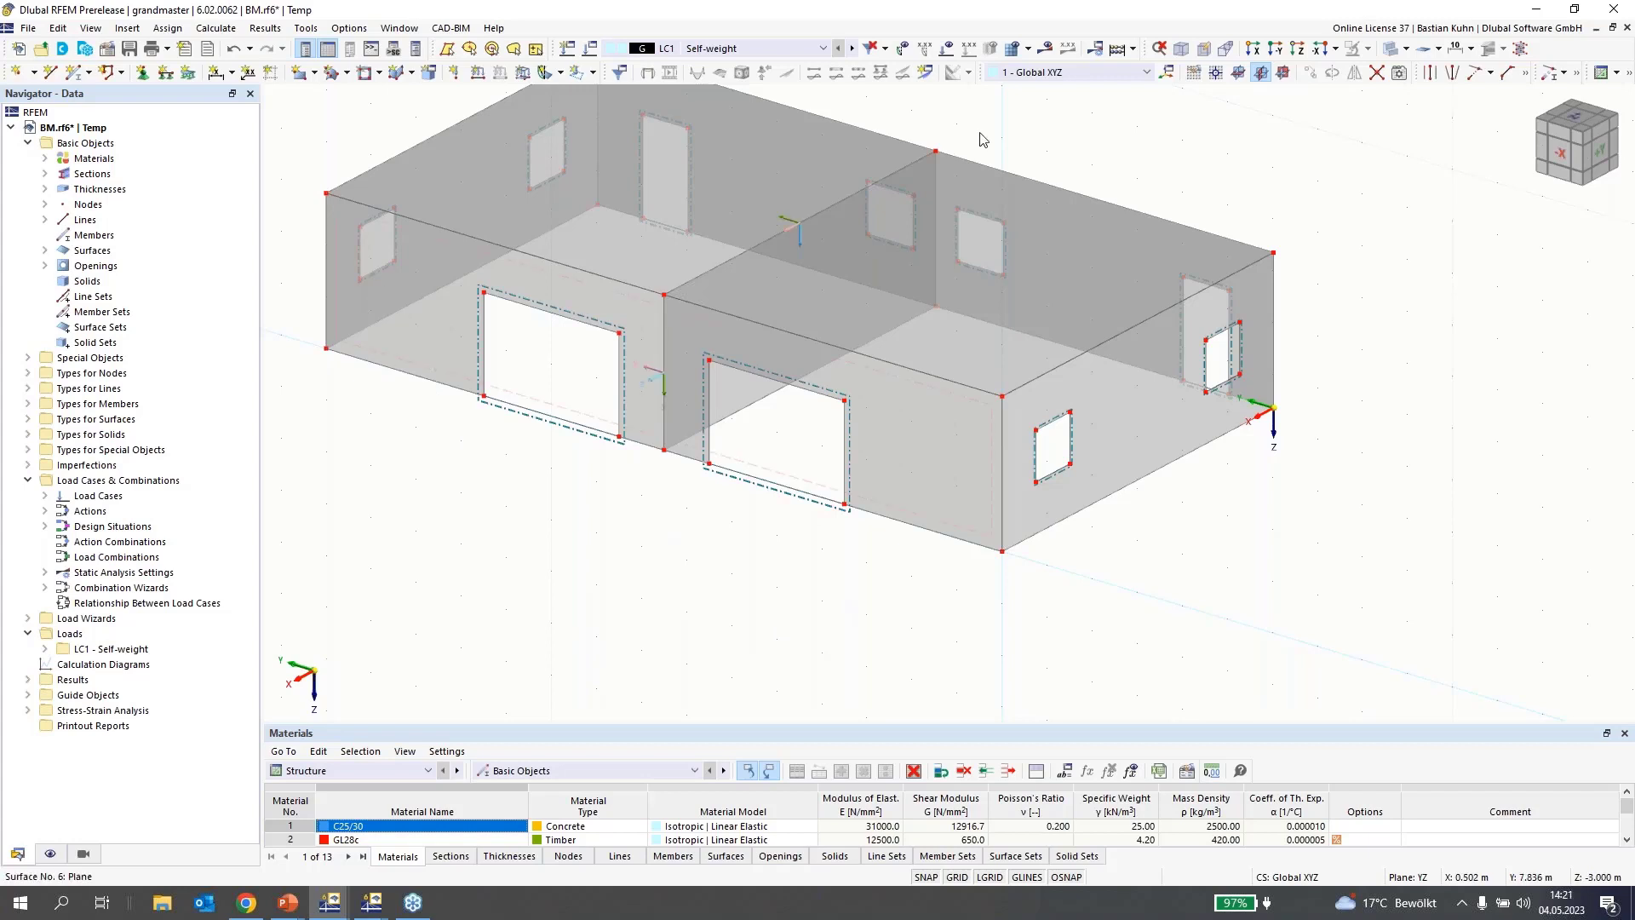
Select the whole storey and copy it once by -3 m in Z to create the upper floor
{"action": "left_click", "coordinate": [1270, 51]}
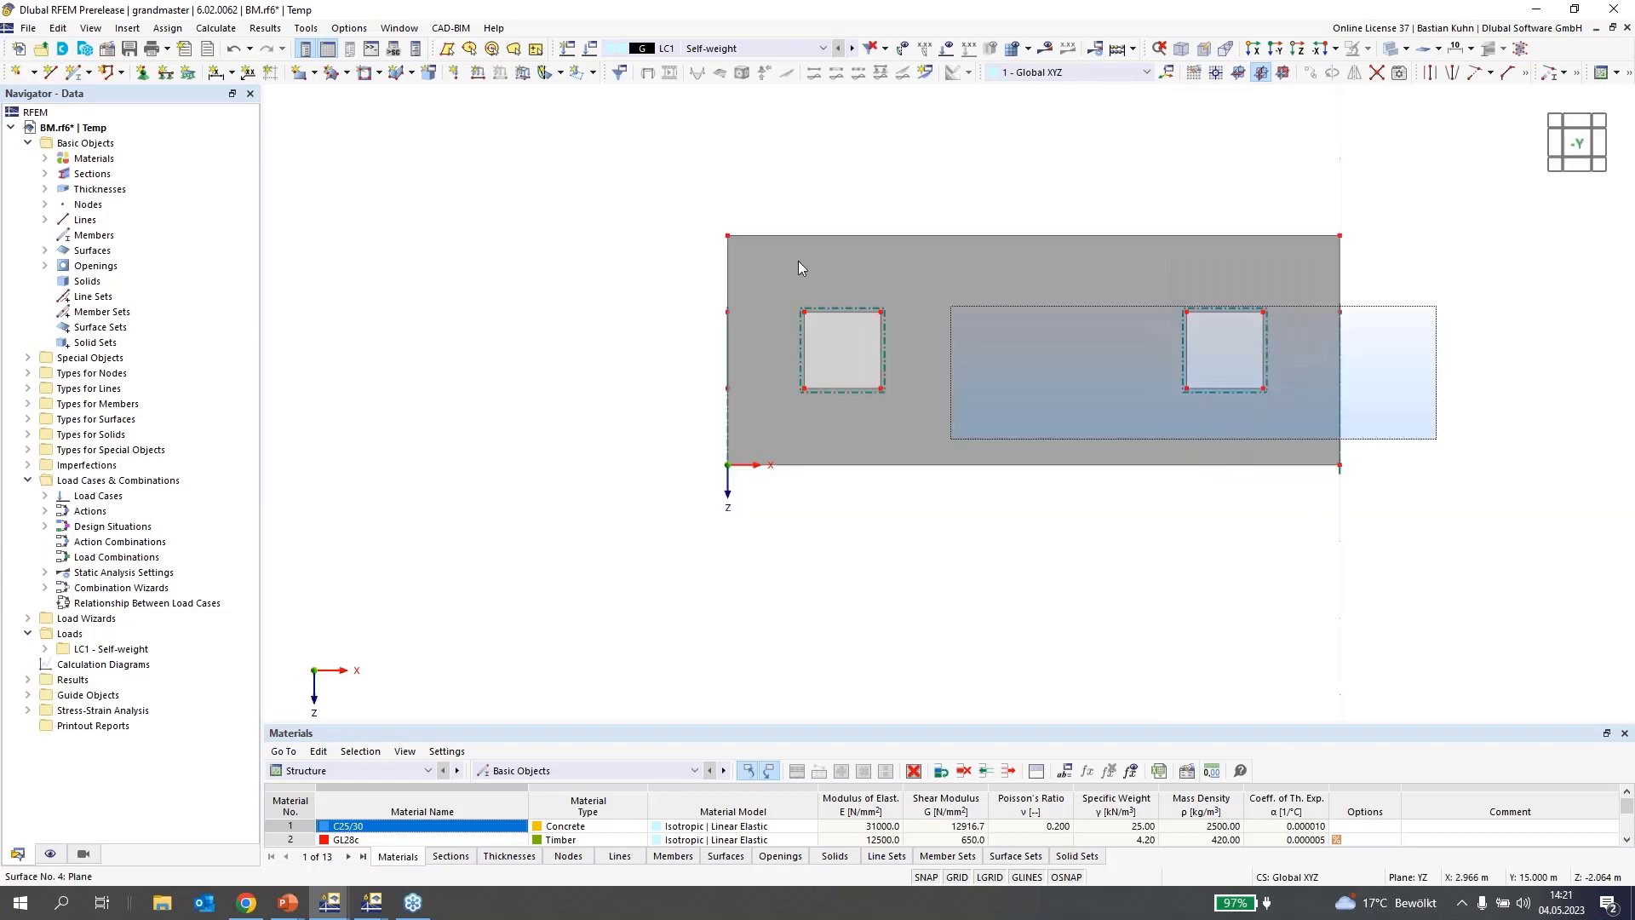
{"action": "left_click_drag", "start_coordinate": [798, 267], "coordinate": [665, 214]}
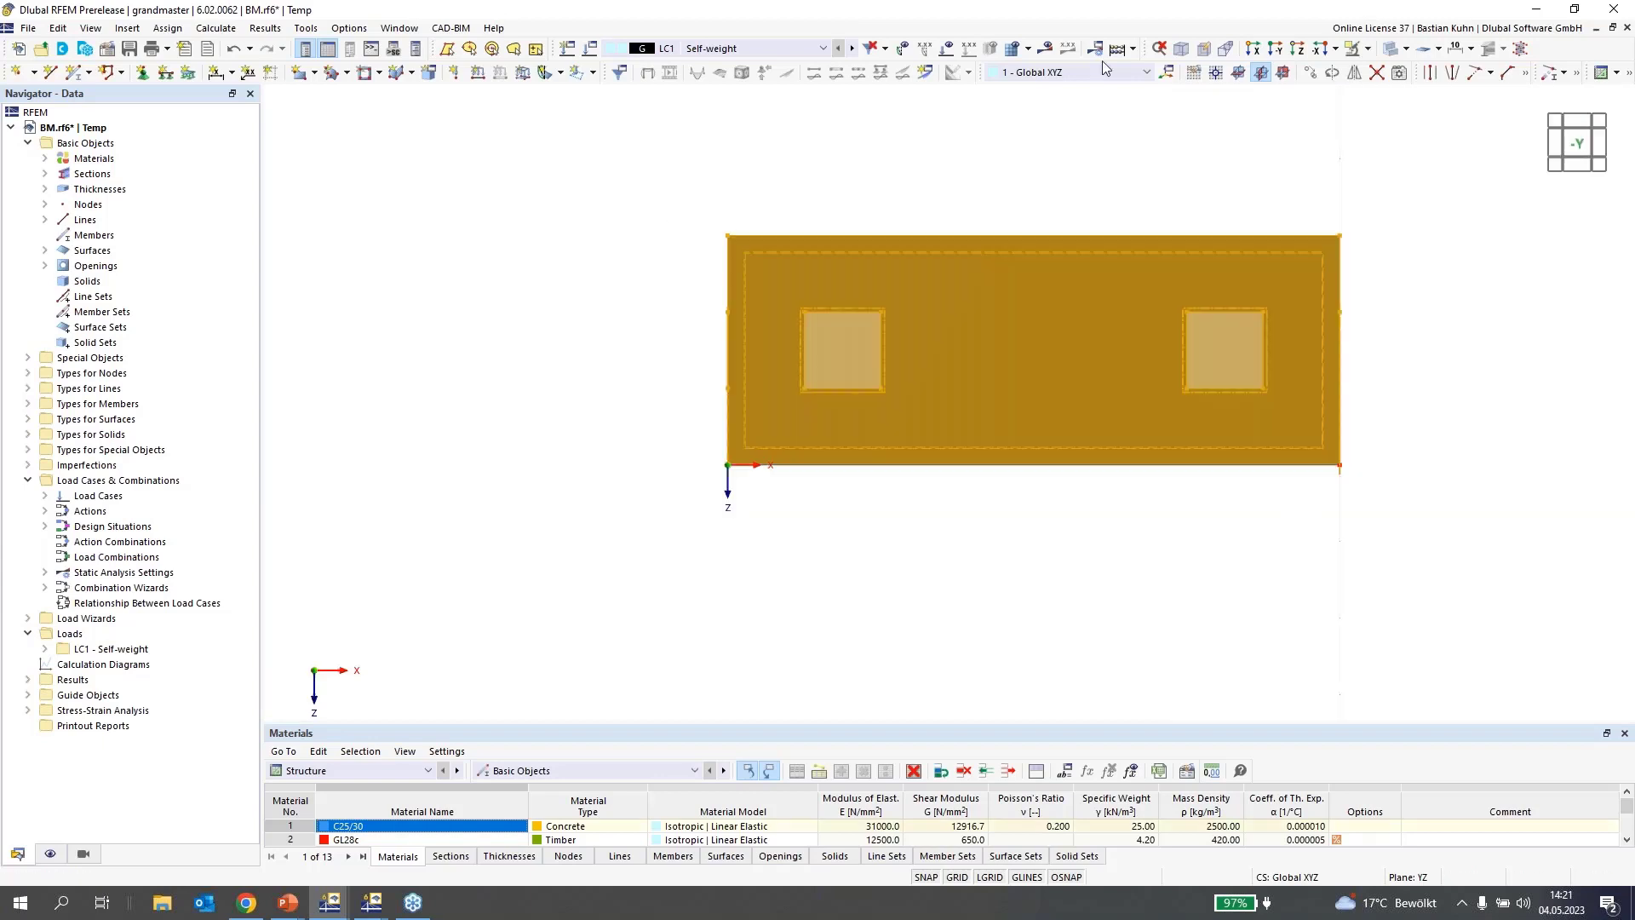
{"action": "left_click", "coordinate": [1308, 75]}
{"action": "double_click", "coordinate": [626, 542]}
{"action": "key", "text": "BackSpace"}
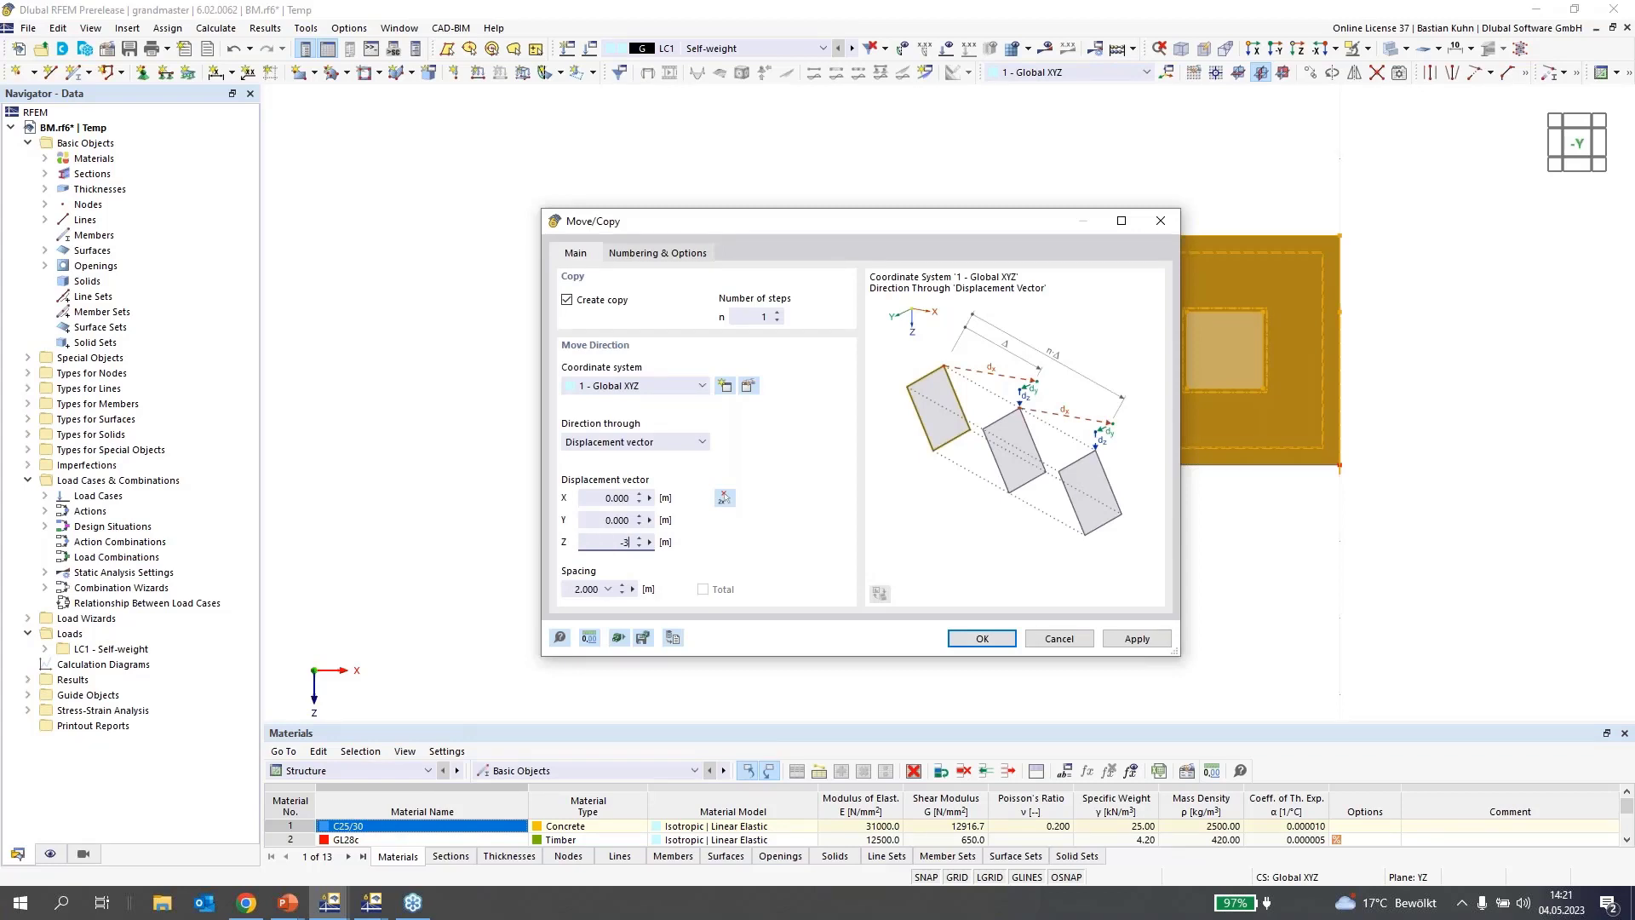
{"action": "key", "text": "Return"}
{"action": "left_click", "coordinate": [796, 565]}
Copy the bottom edges of the two large upper-floor openings in the X 8 m wall by -1 m in Z
{"action": "scroll", "coordinate": [798, 564], "scroll_direction": "down", "scroll_amount": 2}
{"action": "middle_click_drag", "start_coordinate": [573, 434], "coordinate": [469, 409]}
{"action": "middle_click_drag", "start_coordinate": [627, 447], "coordinate": [502, 268], "text": "ctrl"}
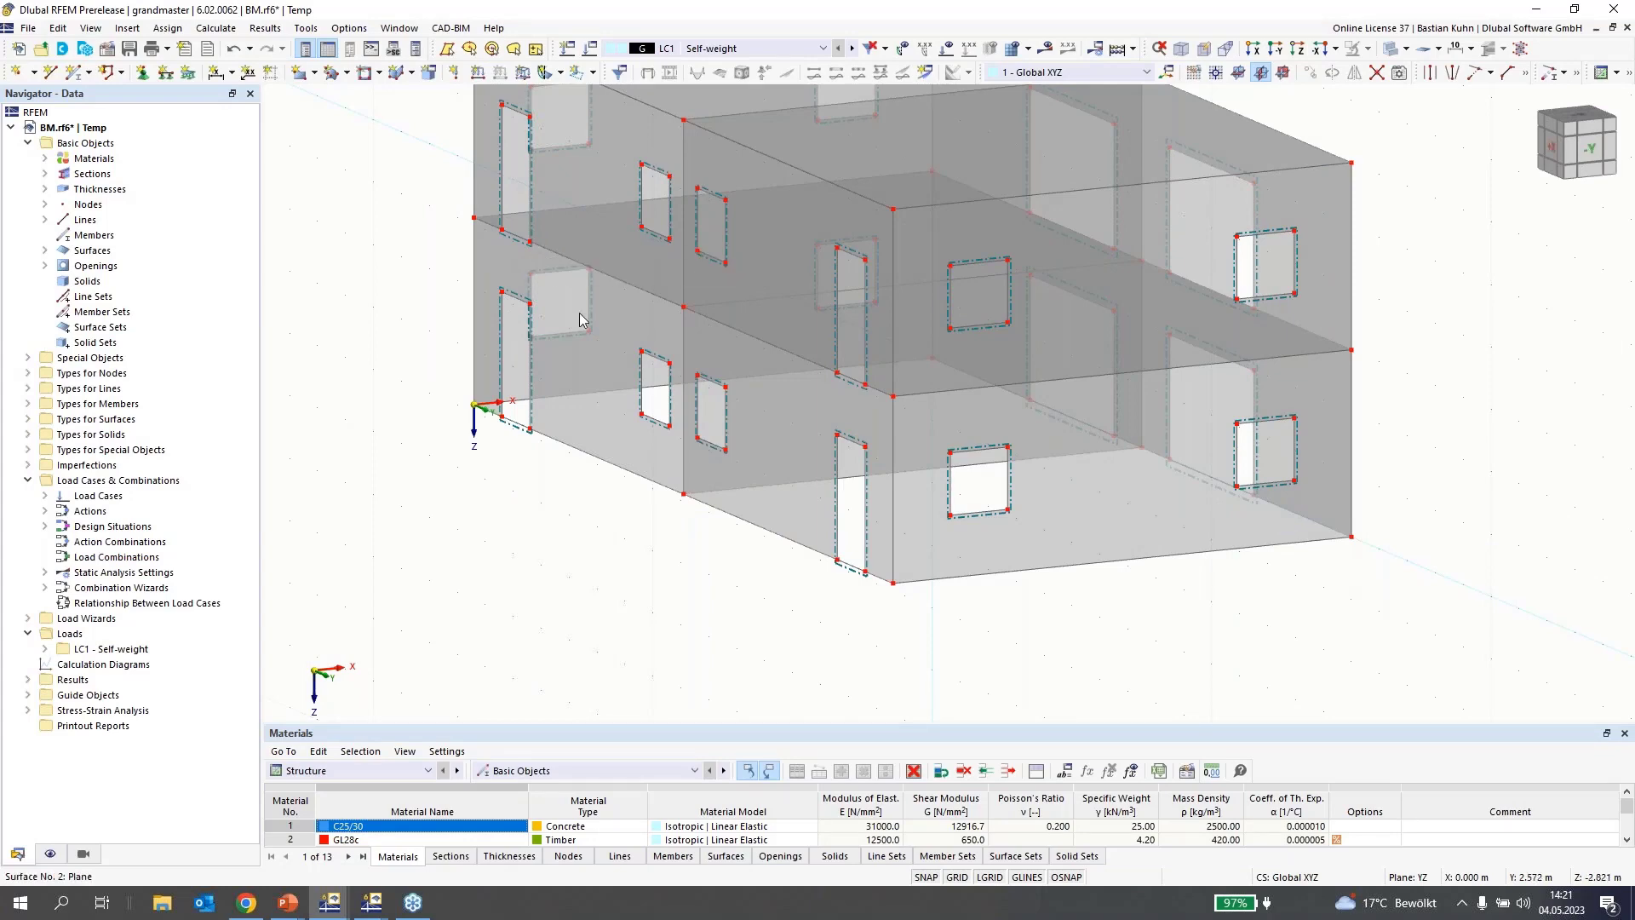
{"action": "middle_click_drag", "start_coordinate": [1366, 386], "coordinate": [566, 392]}
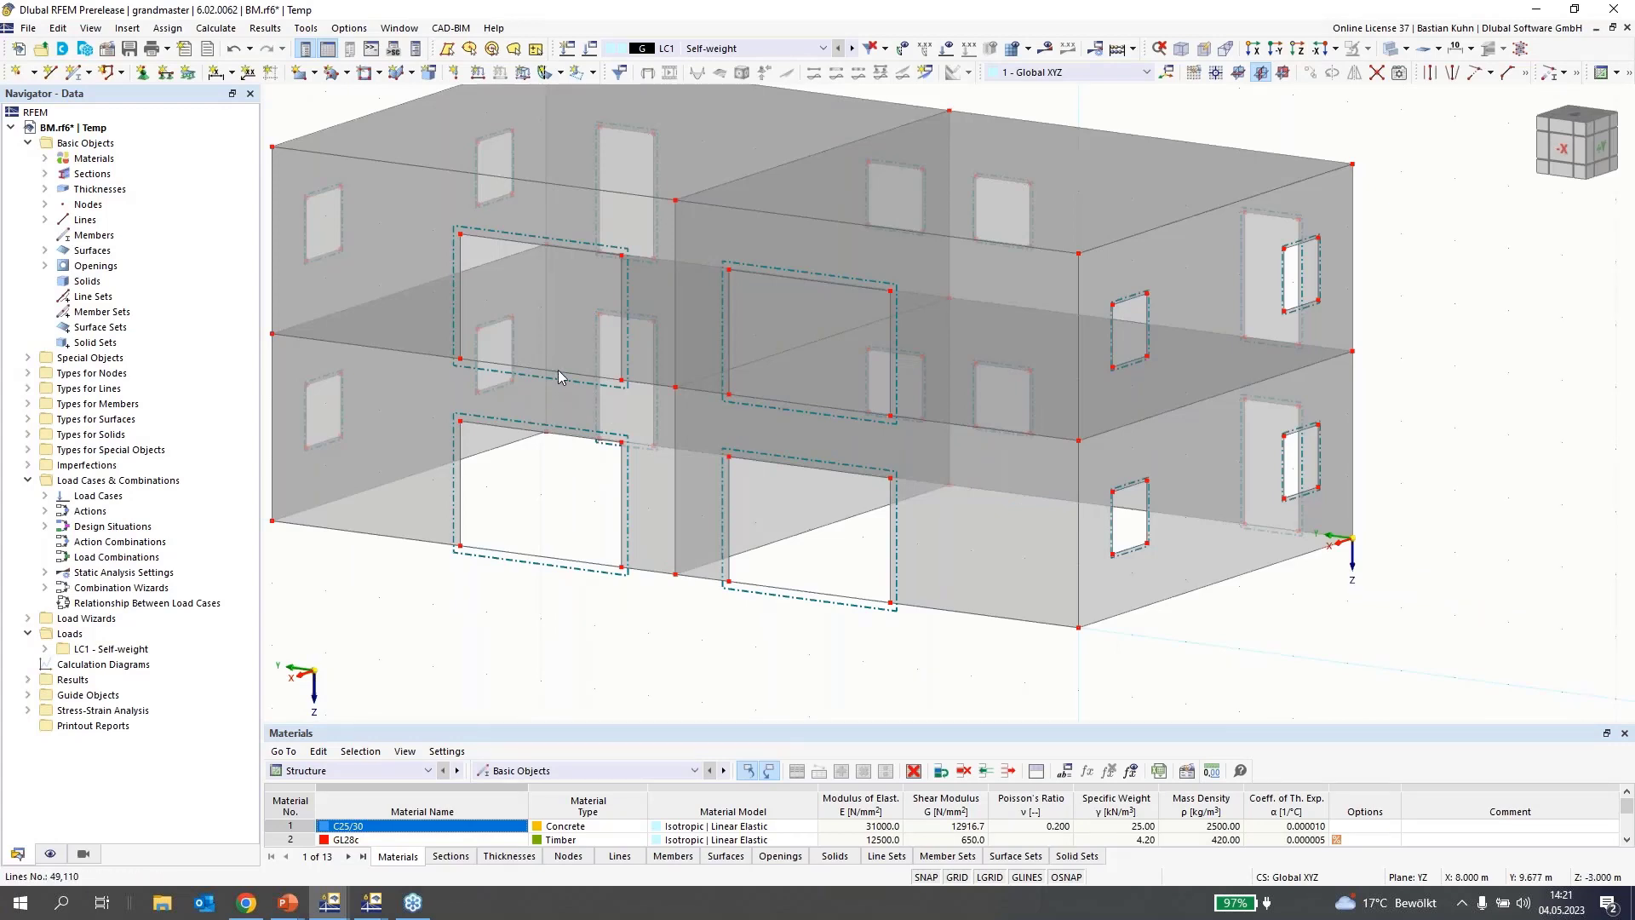
{"action": "left_click", "coordinate": [558, 369]}
{"action": "left_click", "coordinate": [968, 560]}
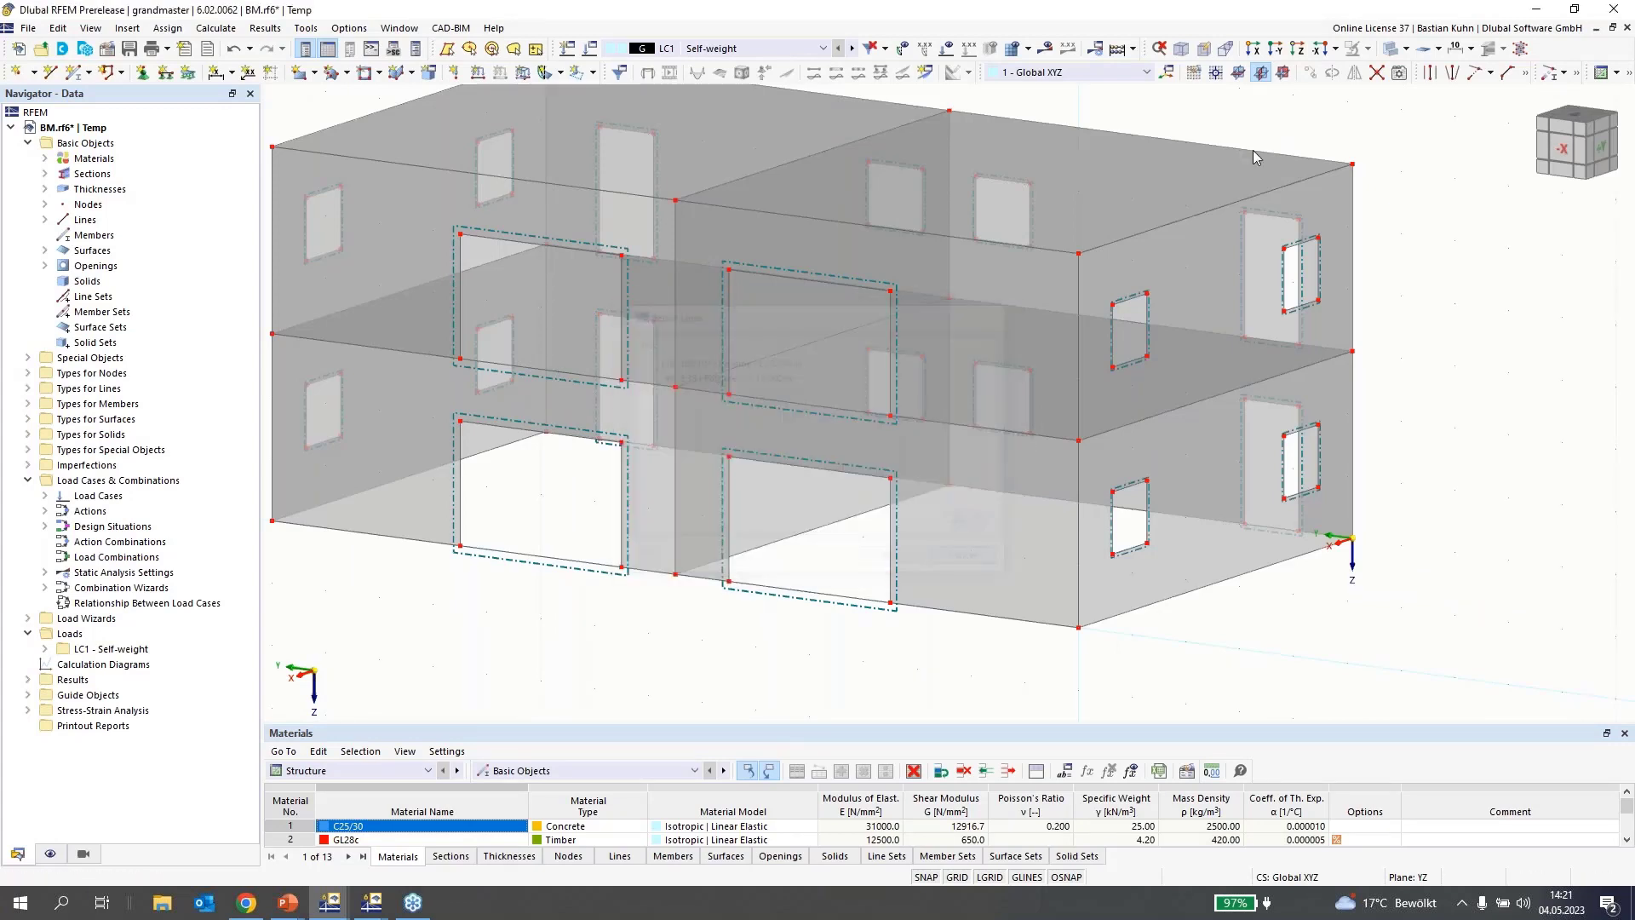
{"action": "left_click_drag", "start_coordinate": [1005, 664], "coordinate": [264, 211]}
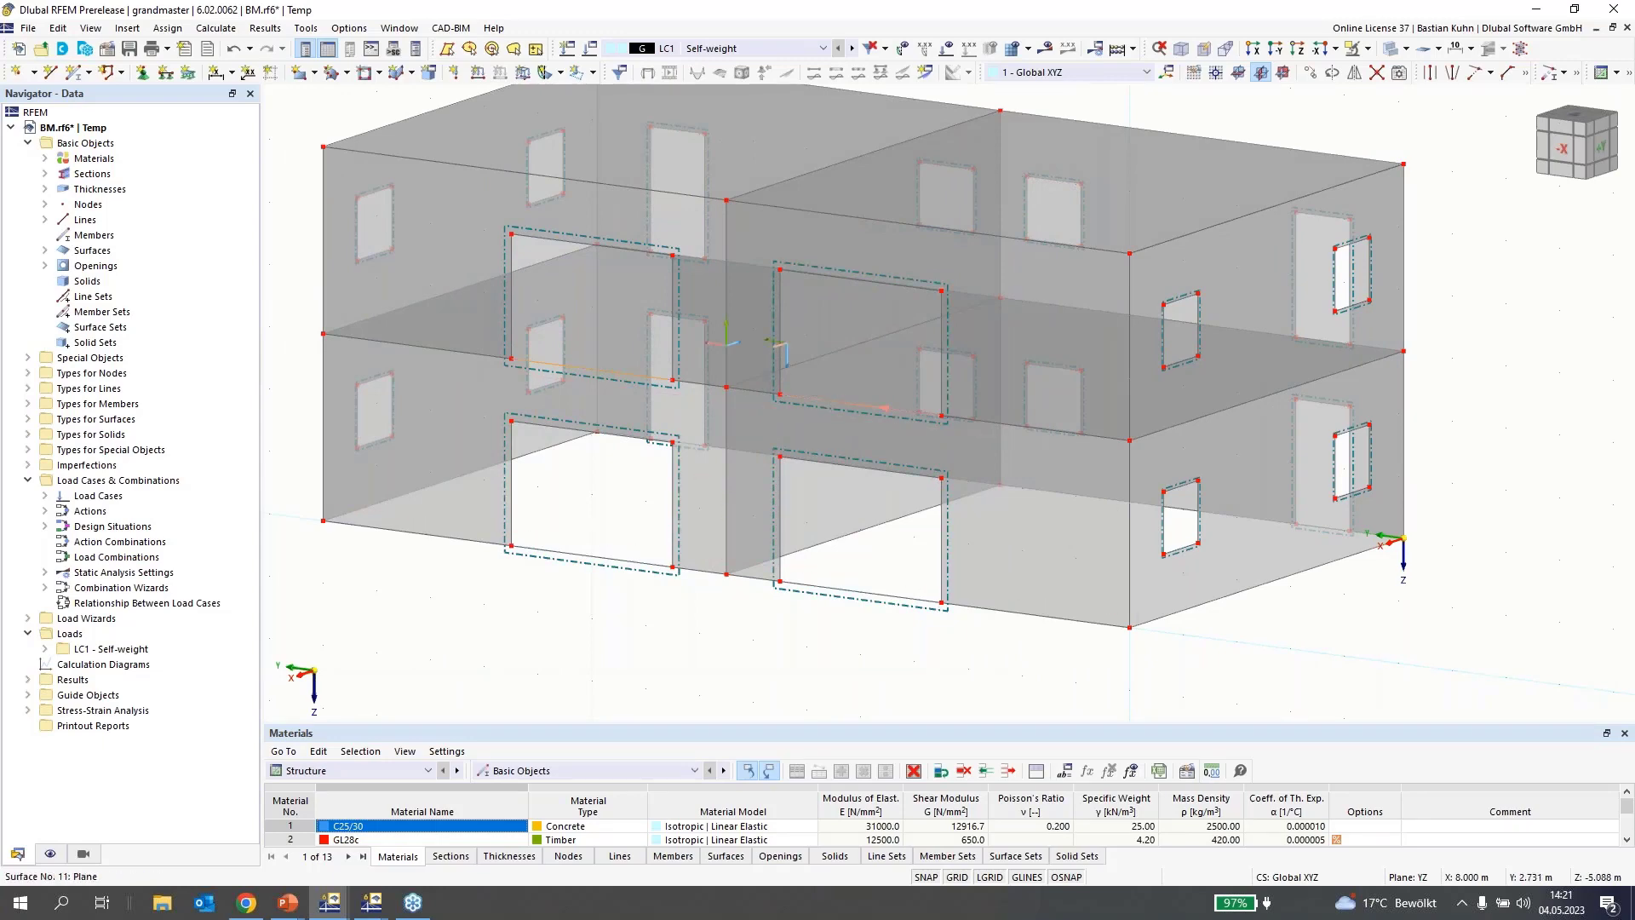
{"action": "left_click", "coordinate": [1310, 72]}
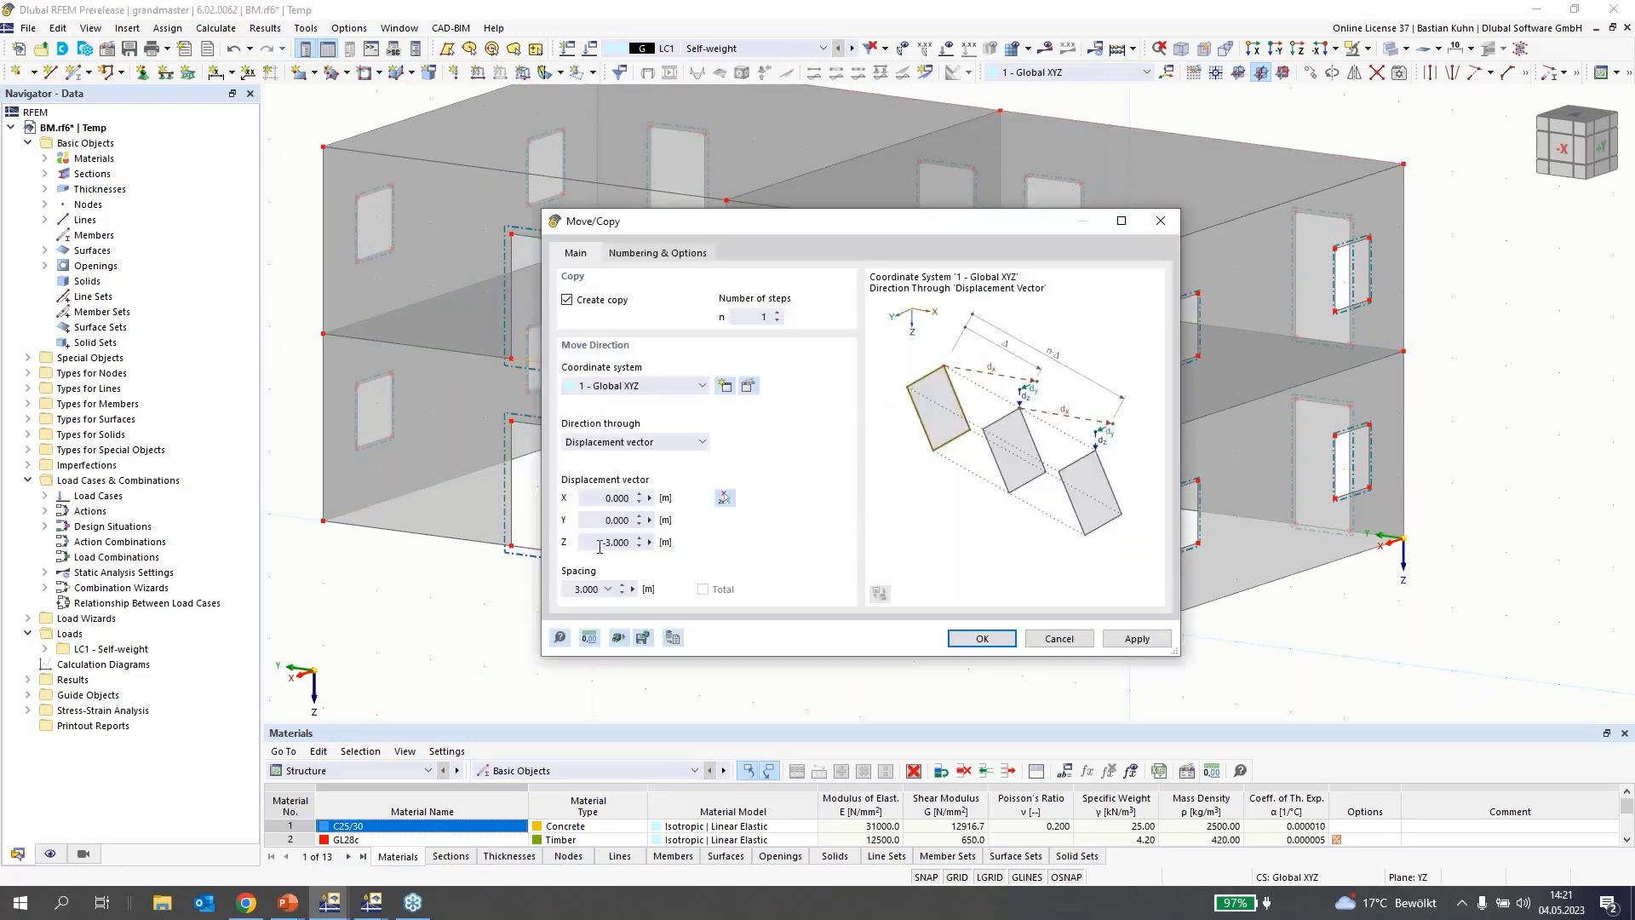
{"action": "type", "text": "-"}
{"action": "left_click", "coordinate": [966, 639]}
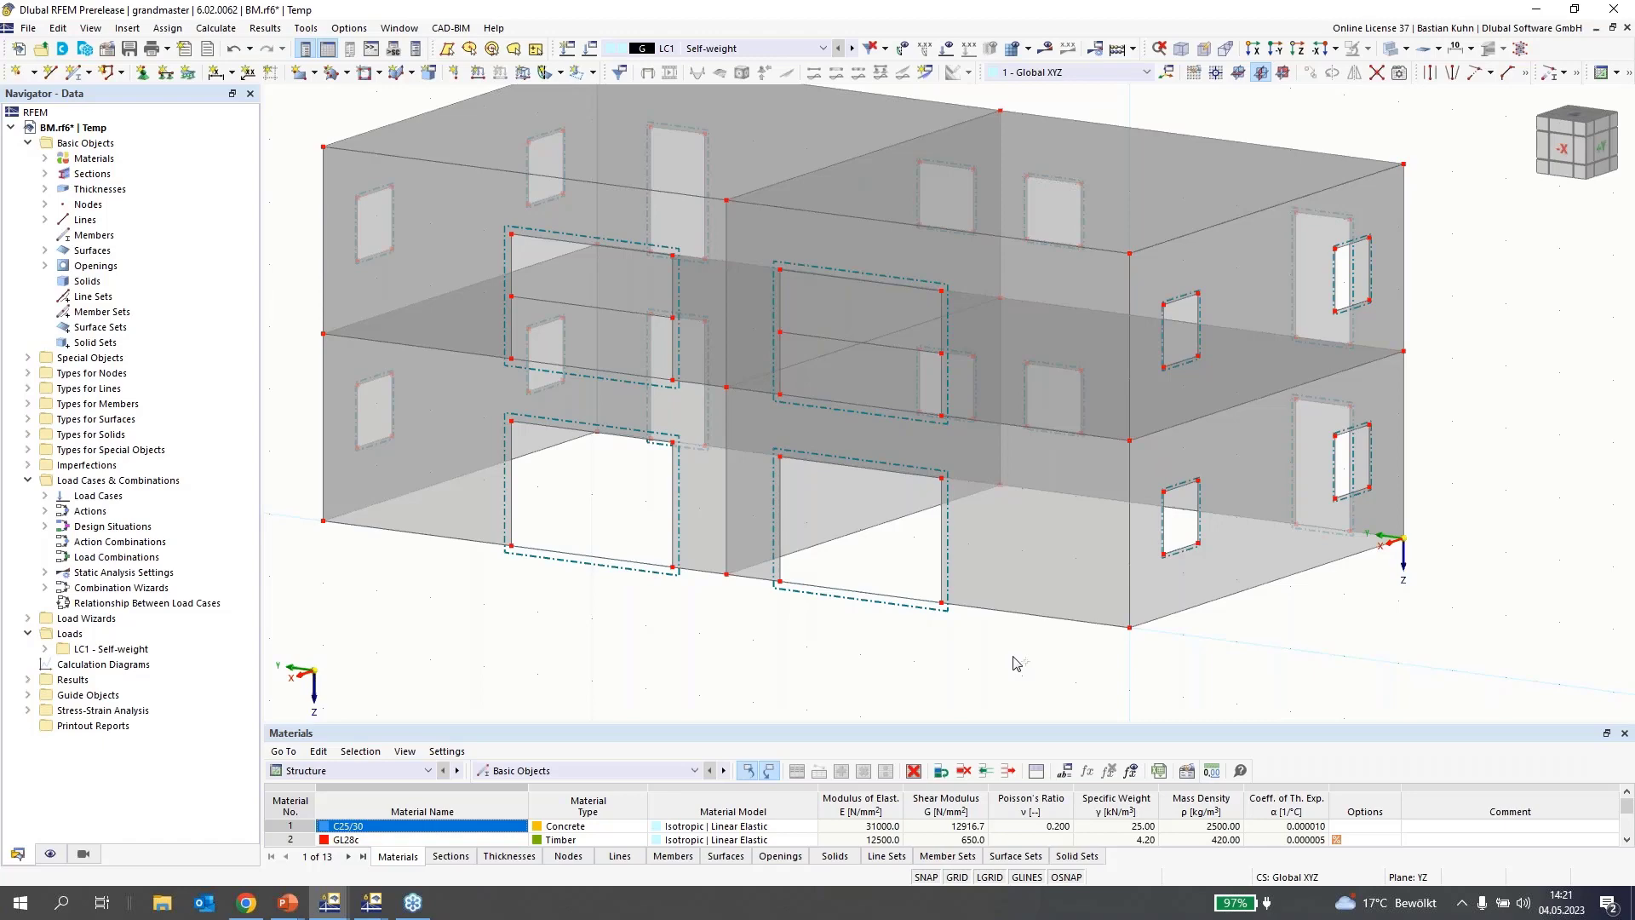
Redefine the upper-floor opening between the Y 10 m sides with boundary lines 131, 111, 112 and 136, using the copied line as sill
{"action": "double_click", "coordinate": [504, 317]}
{"action": "left_click", "coordinate": [1131, 231]}
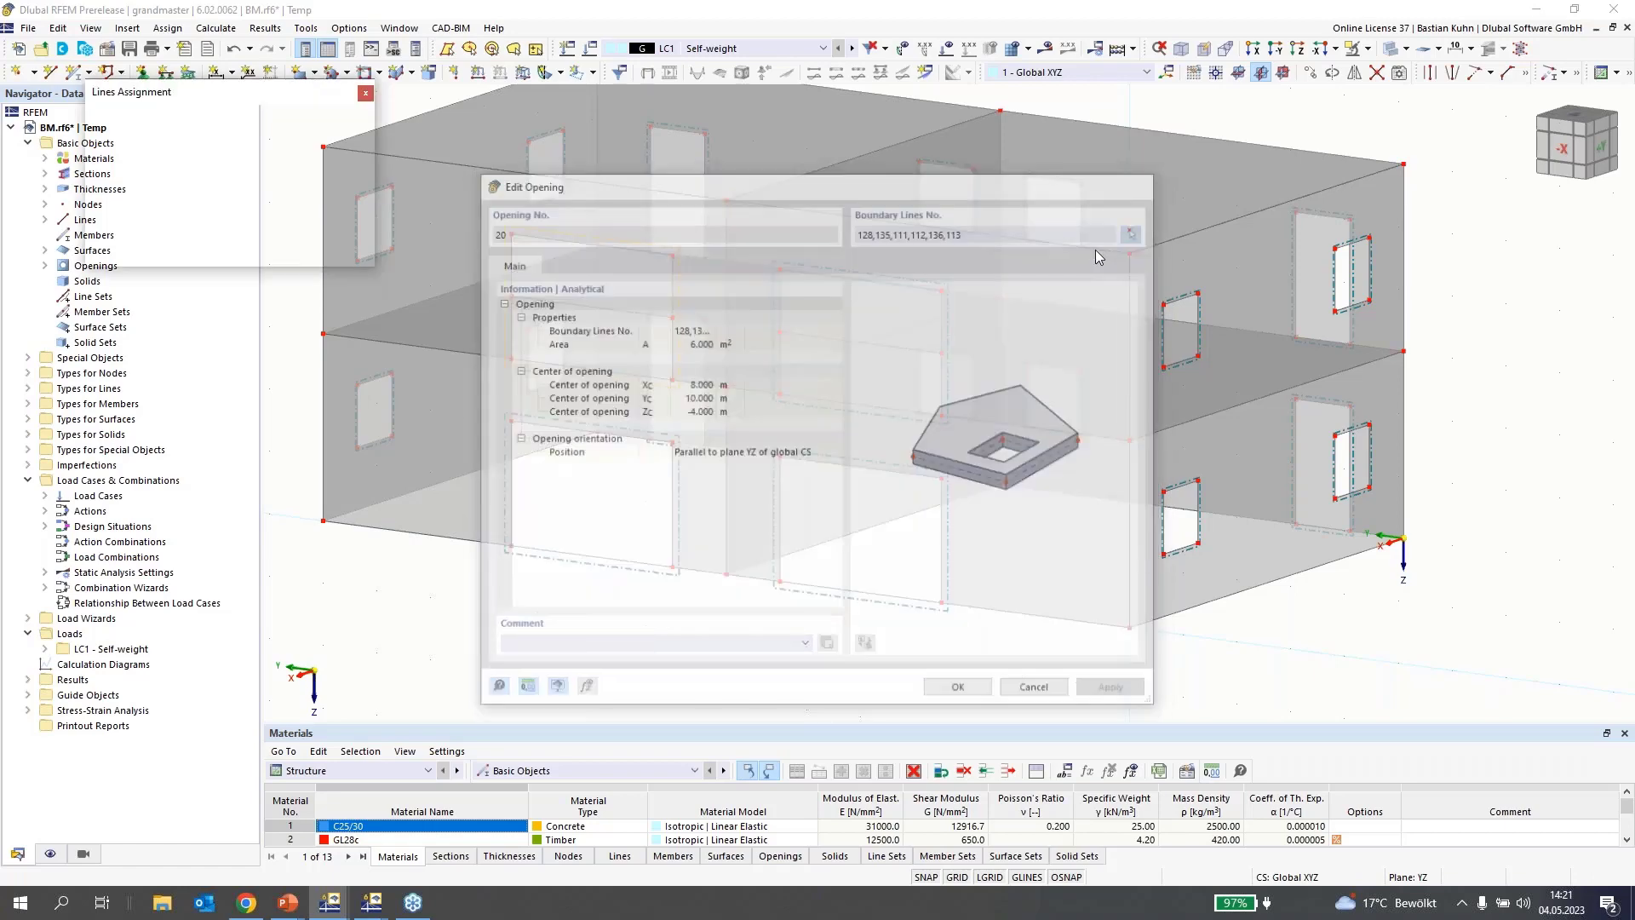
{"action": "left_click", "coordinate": [351, 212]}
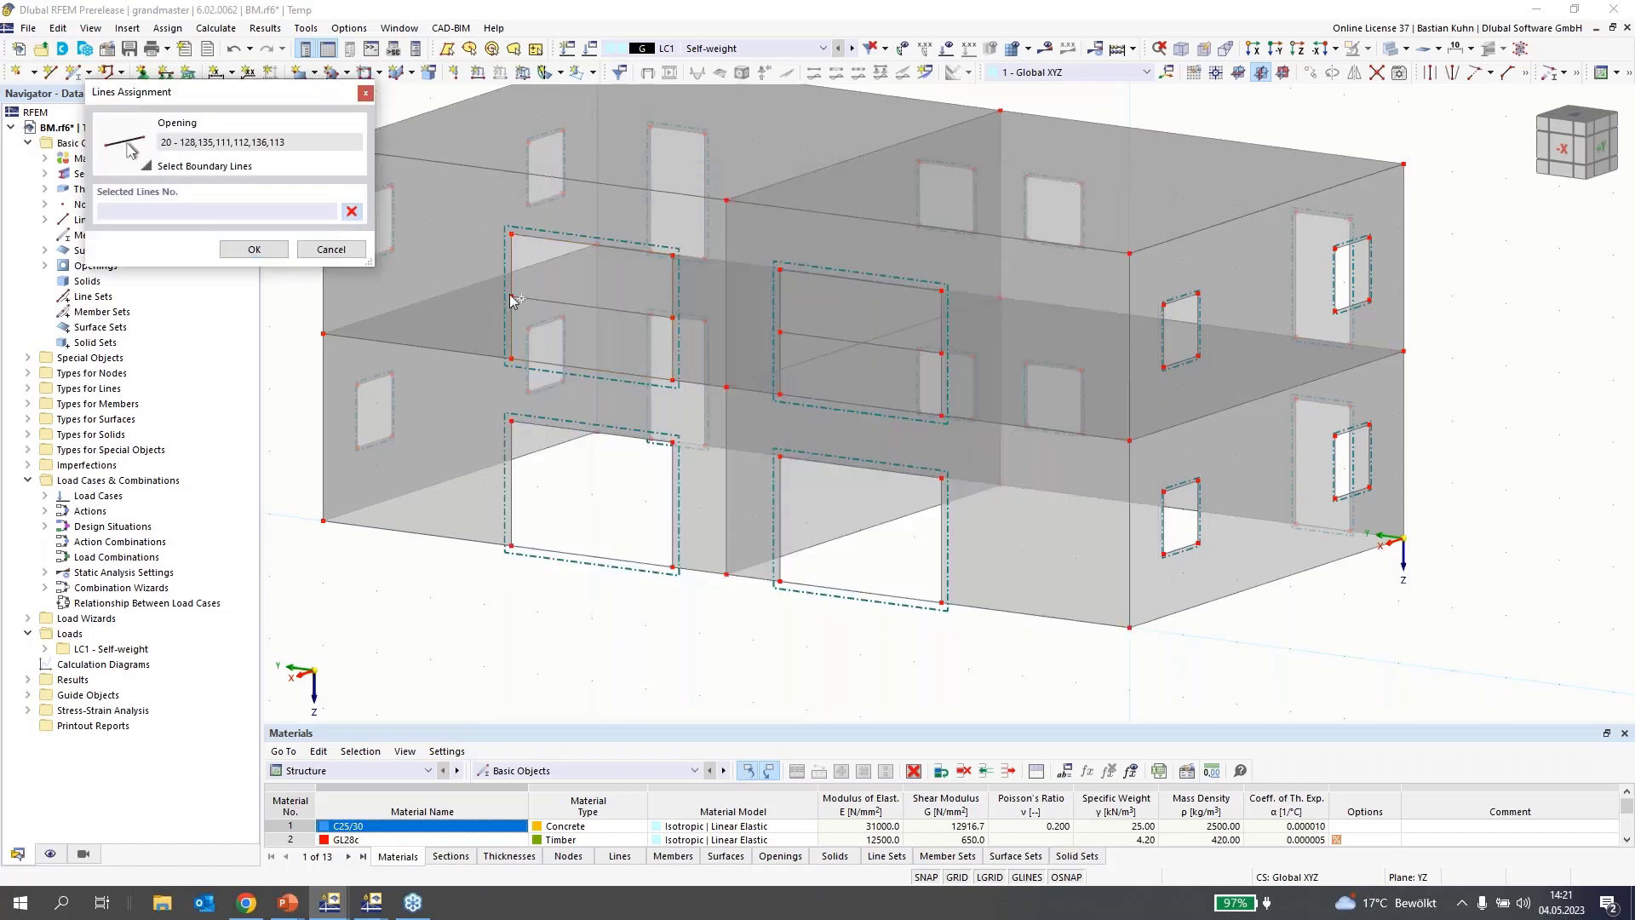
{"action": "left_click", "coordinate": [525, 296]}
{"action": "left_click", "coordinate": [513, 259]}
{"action": "left_click", "coordinate": [541, 238]}
{"action": "left_click", "coordinate": [672, 287]}
{"action": "left_click", "coordinate": [287, 250]}
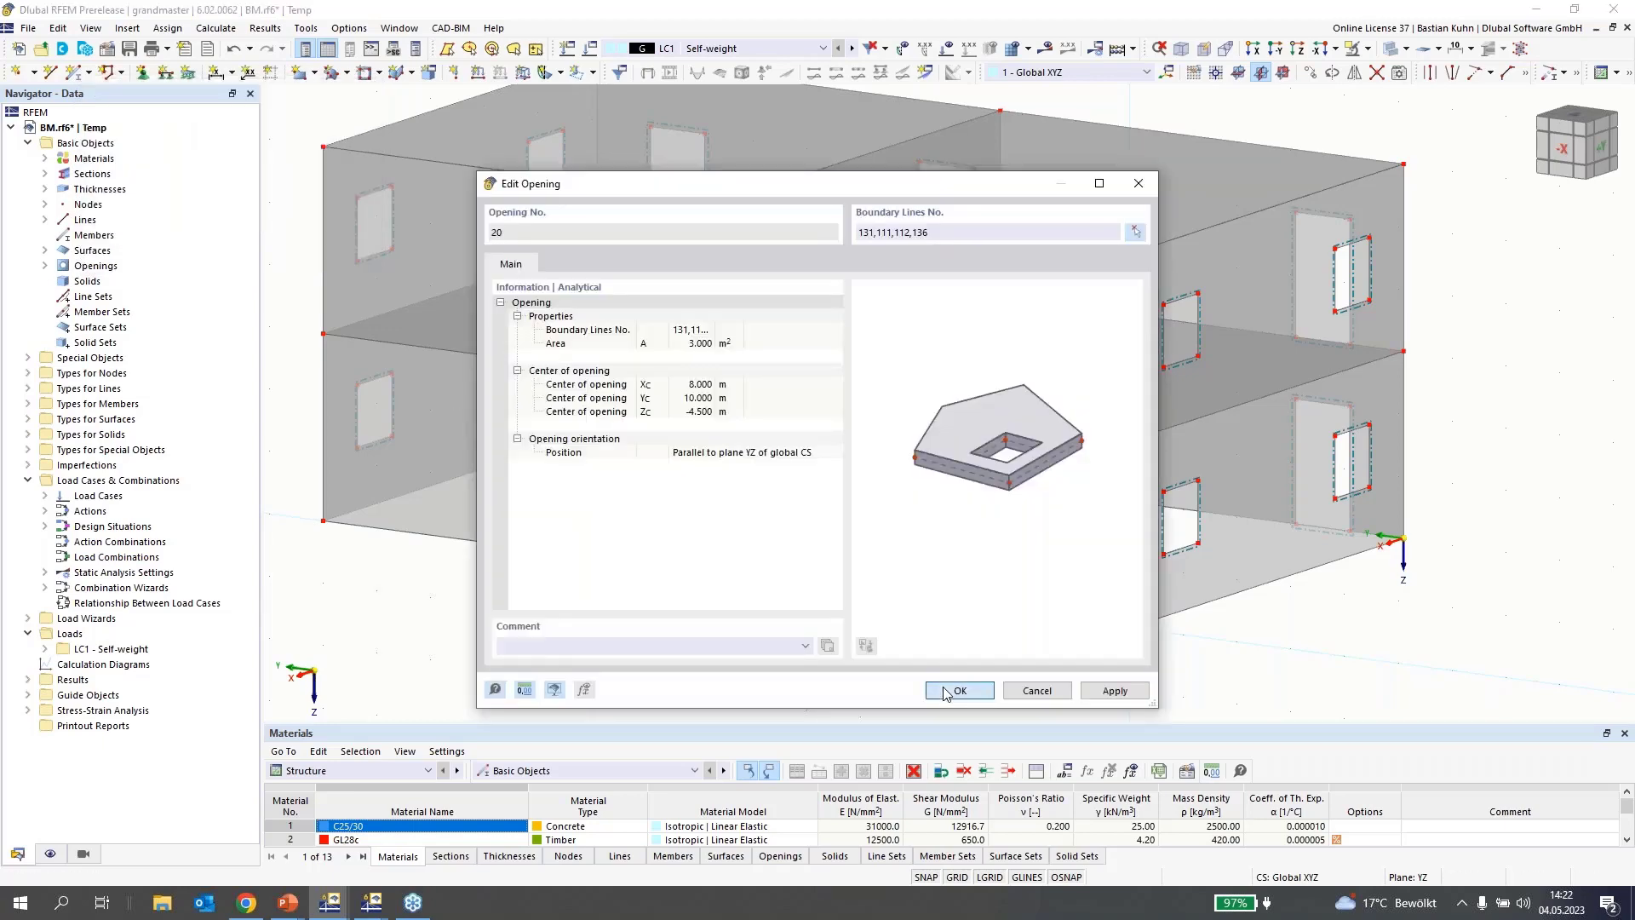
{"action": "left_click", "coordinate": [947, 685]}
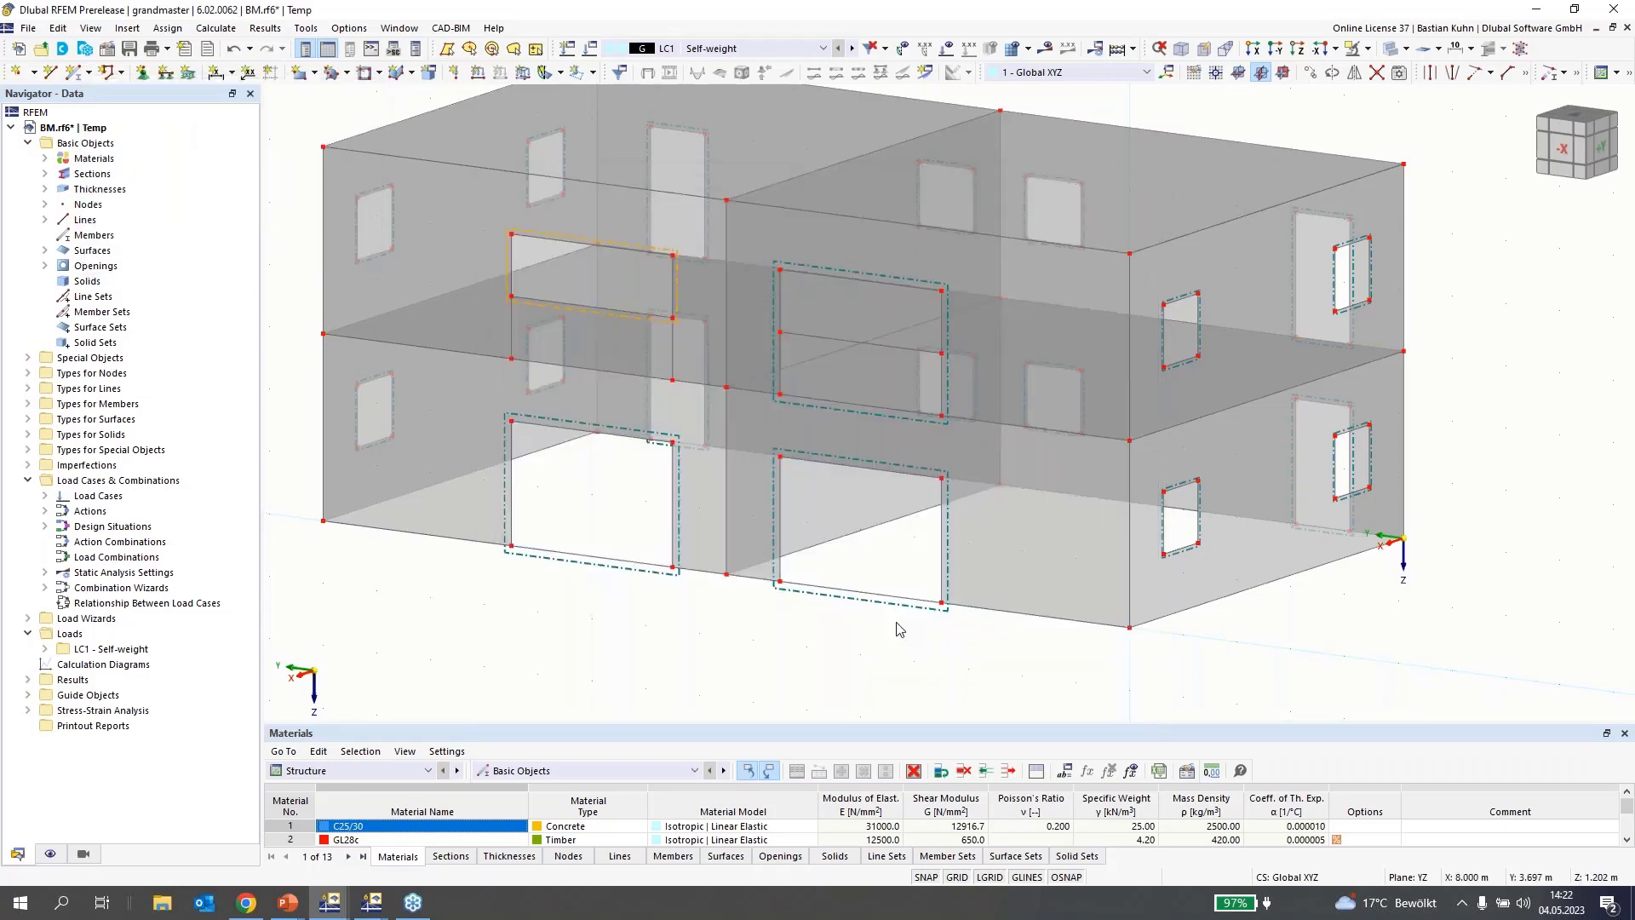
Redefine the neighbouring upper-floor opening centred at Y 5 m with boundary lines 109, 130, 133 and 108
{"action": "double_click", "coordinate": [821, 407]}
{"action": "left_click", "coordinate": [1134, 235]}
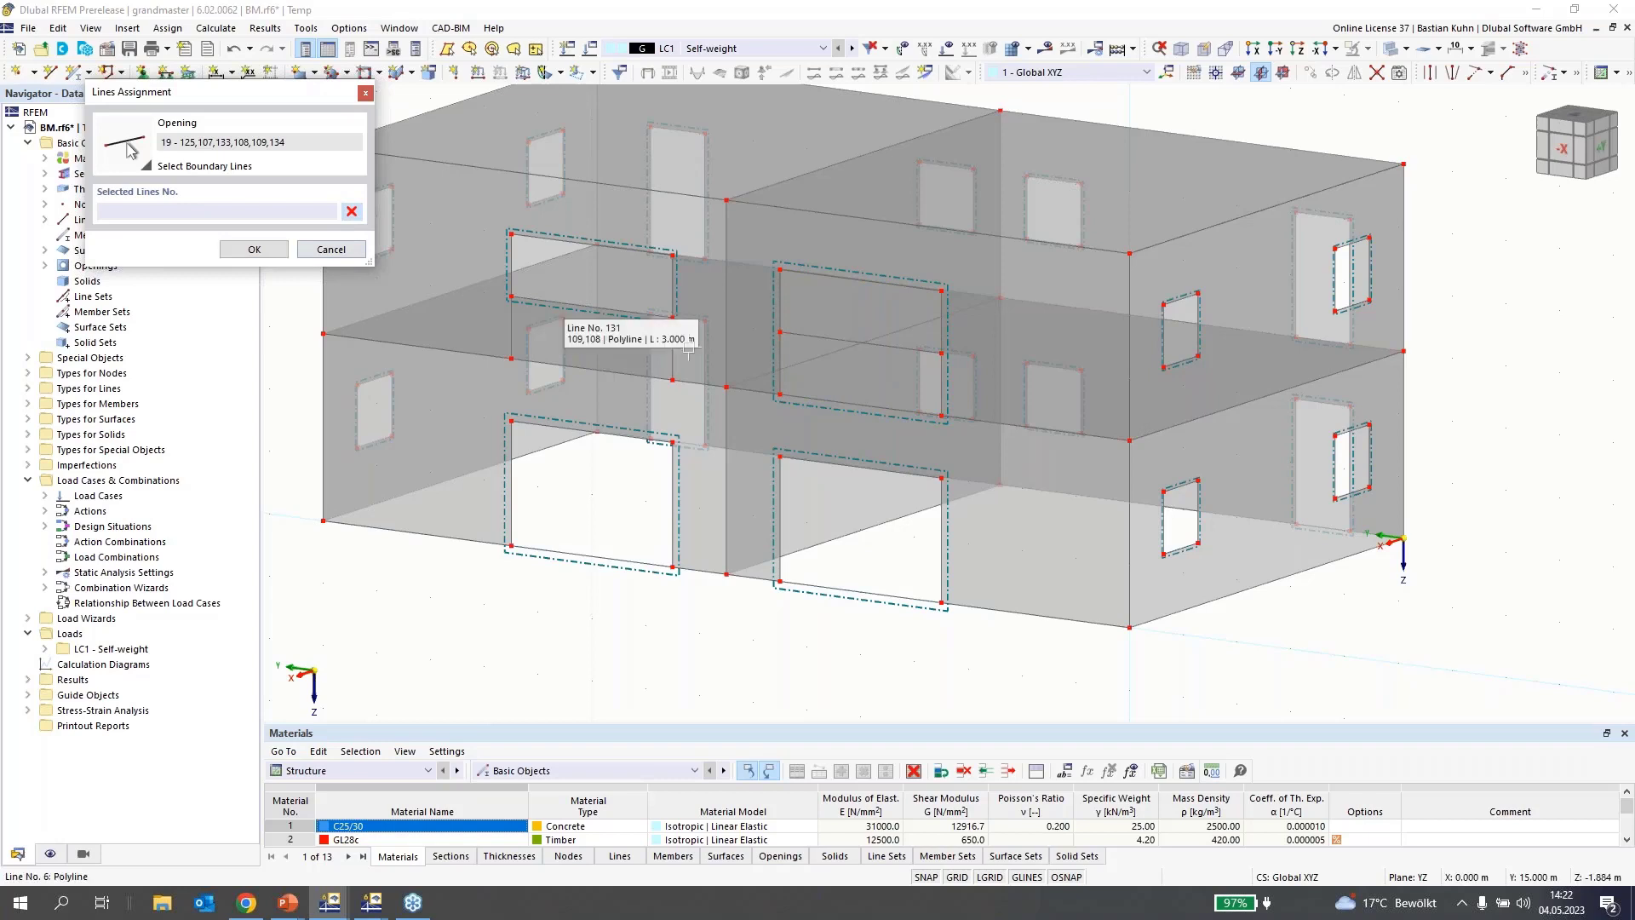
{"action": "left_click", "coordinate": [780, 322]}
{"action": "left_click", "coordinate": [860, 342]}
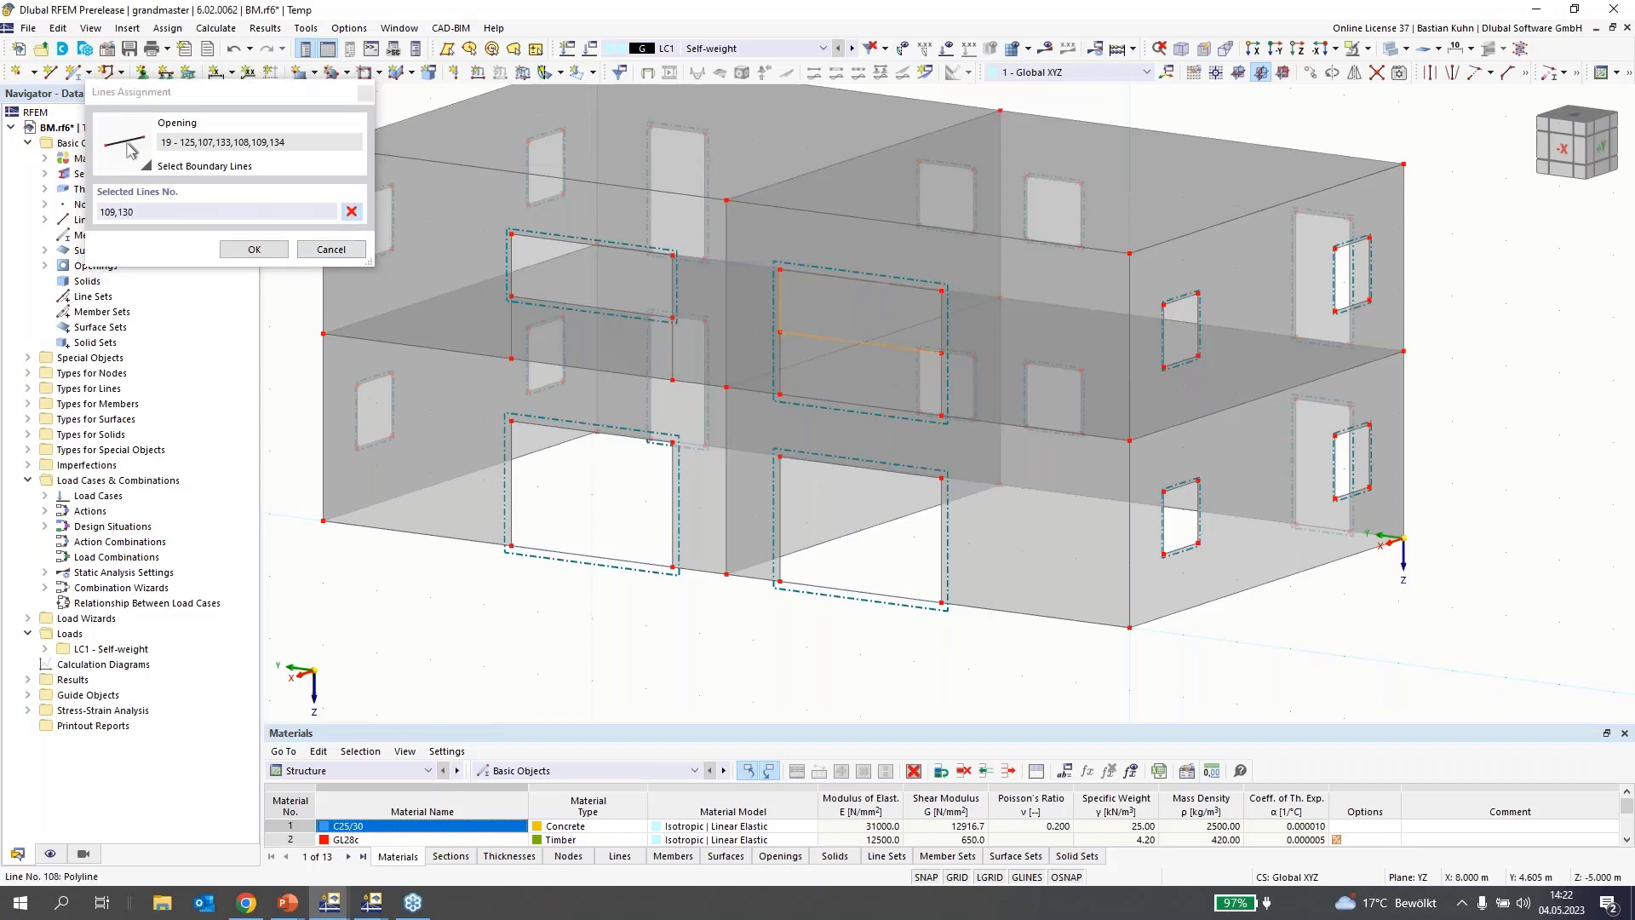
{"action": "left_click", "coordinate": [882, 284]}
{"action": "key", "text": "Return"}
{"action": "left_click", "coordinate": [933, 690]}
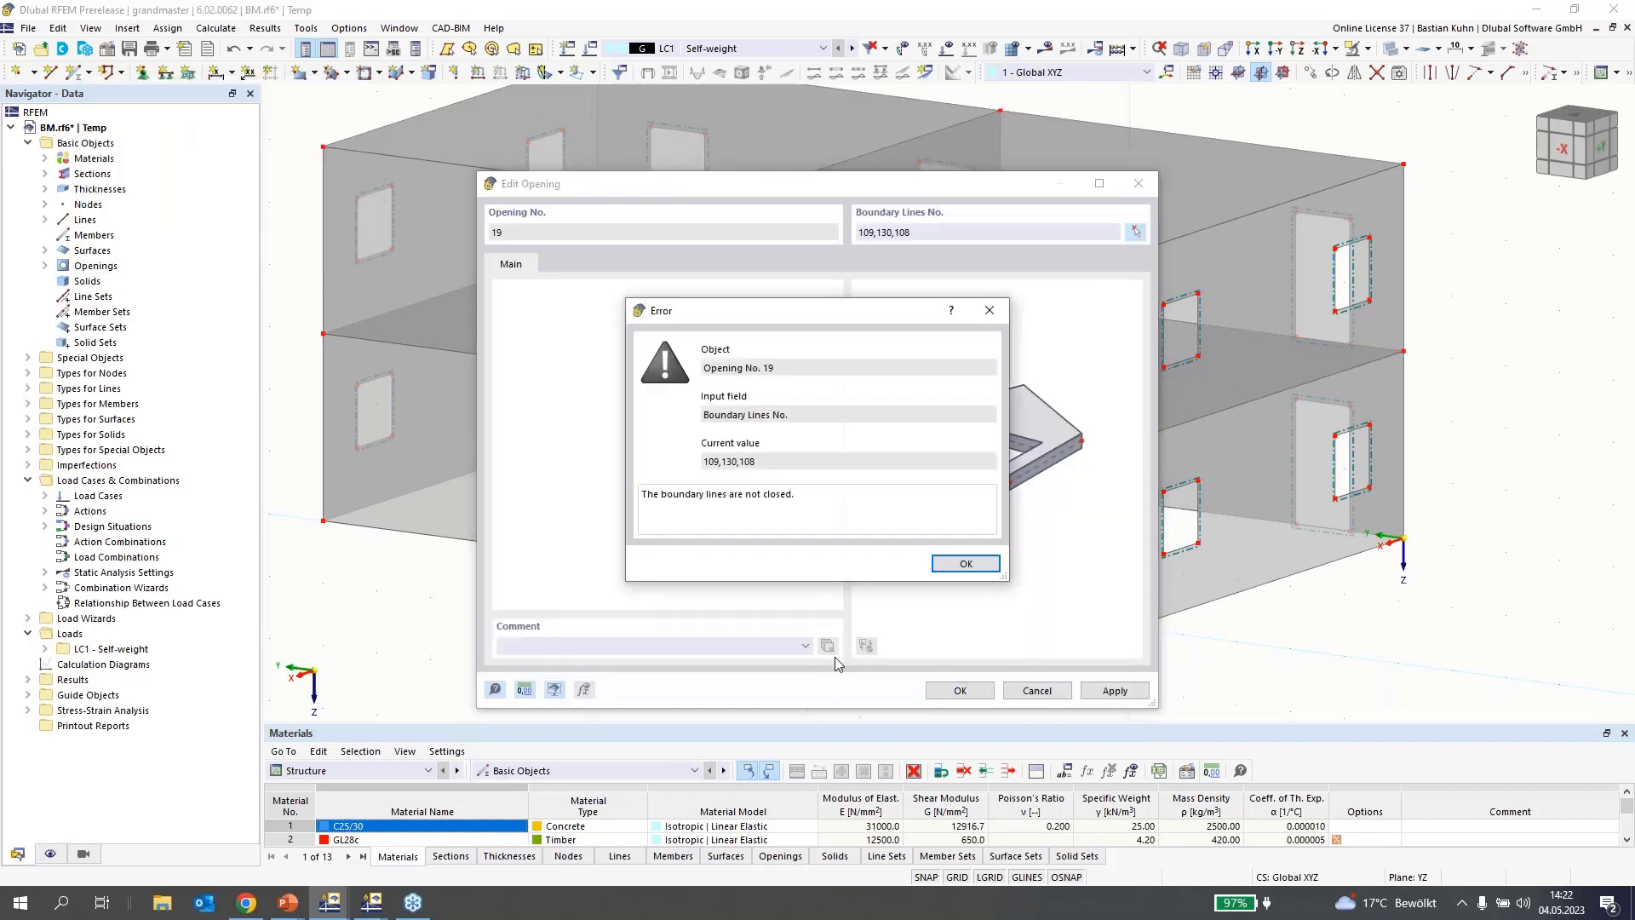
{"action": "left_click", "coordinate": [957, 565]}
{"action": "left_click", "coordinate": [1134, 233]}
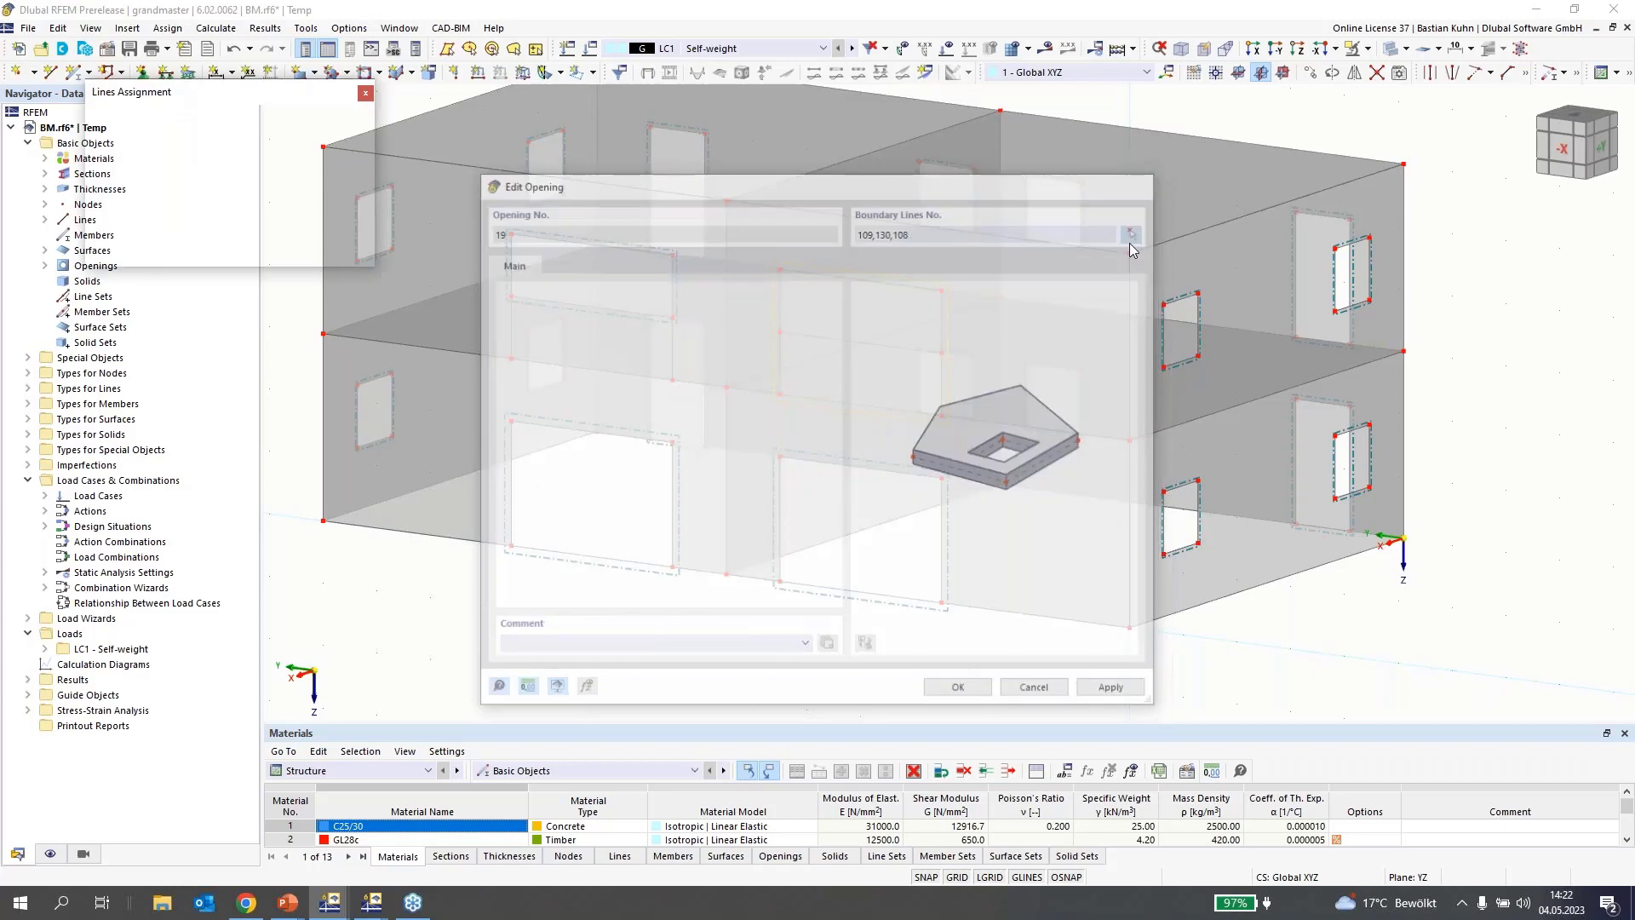
{"action": "left_click", "coordinate": [940, 343]}
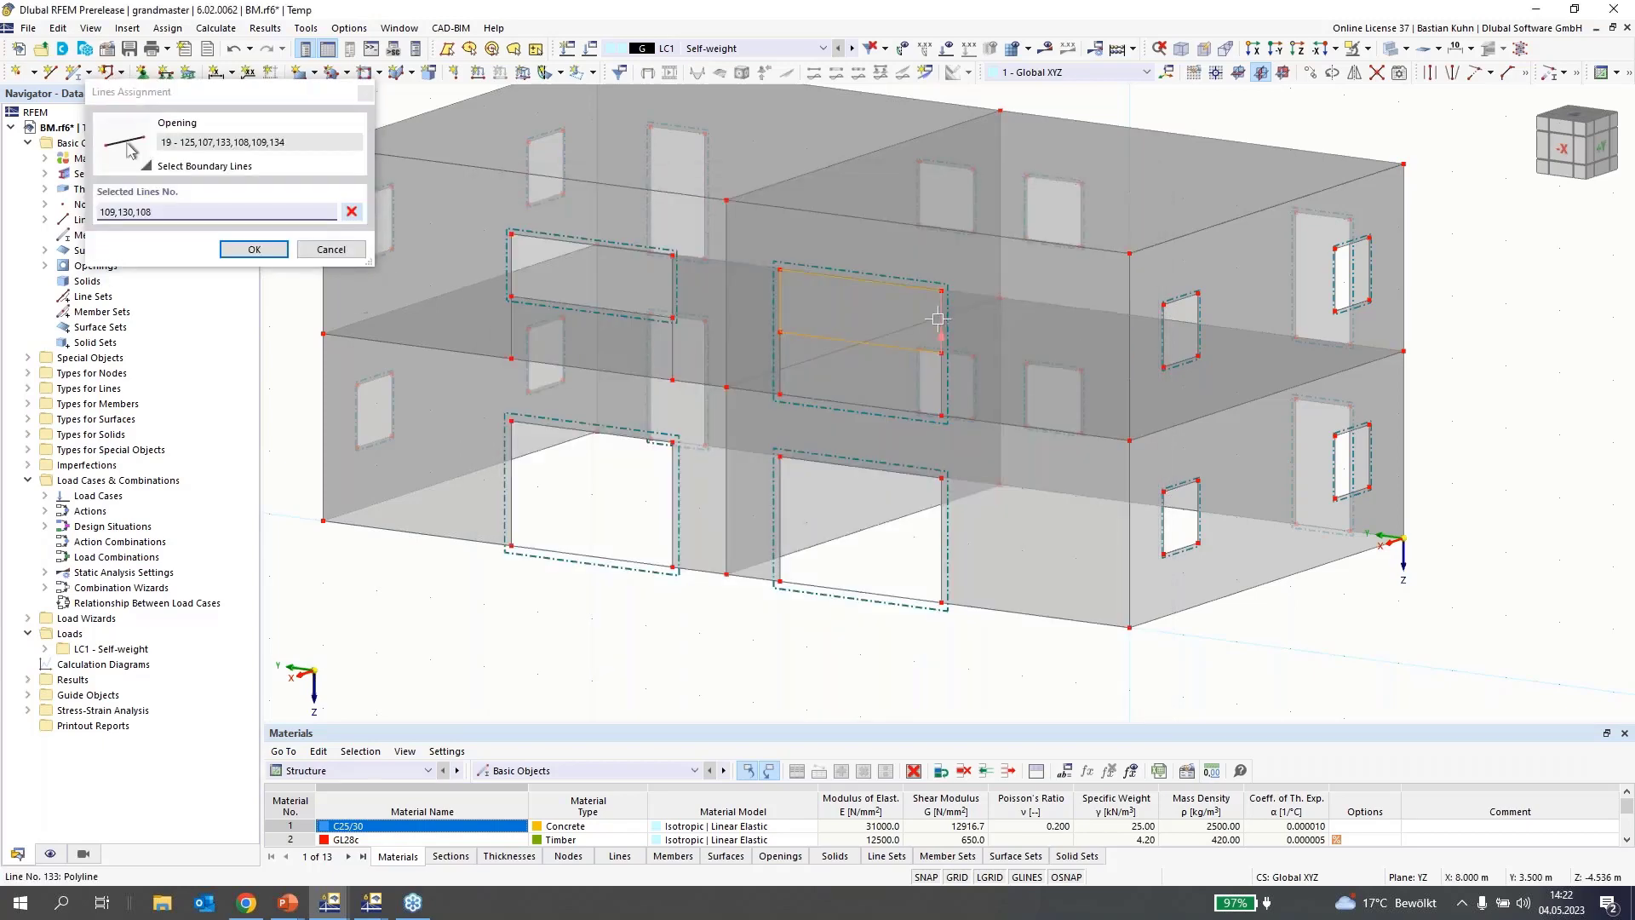
{"action": "left_click", "coordinate": [254, 249]}
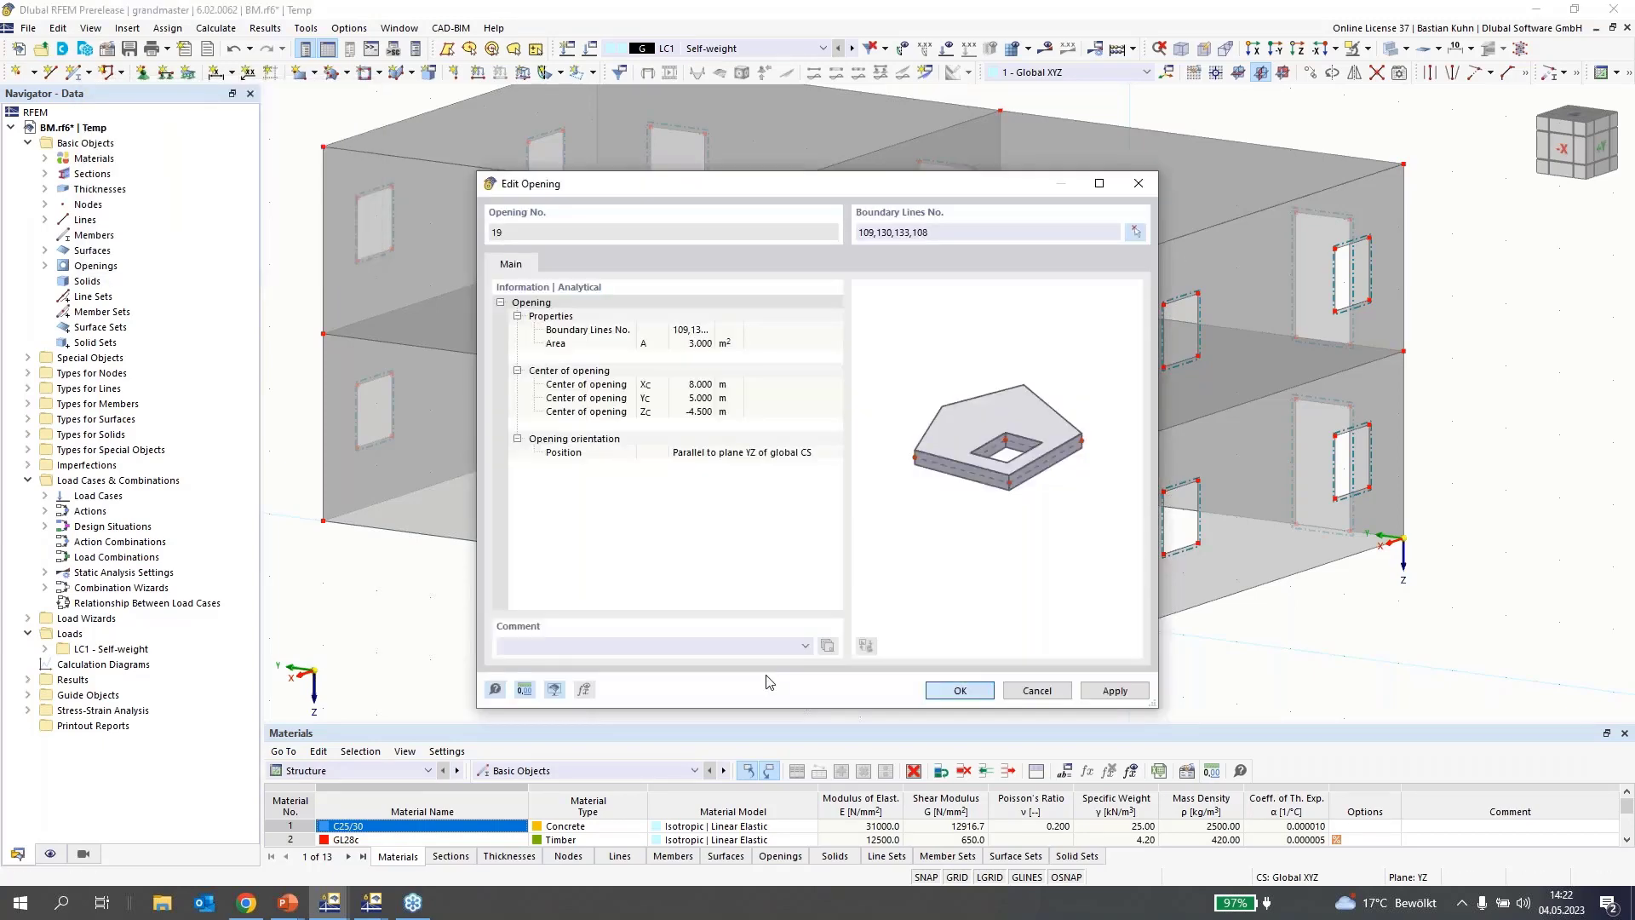
{"action": "key", "text": "Return"}
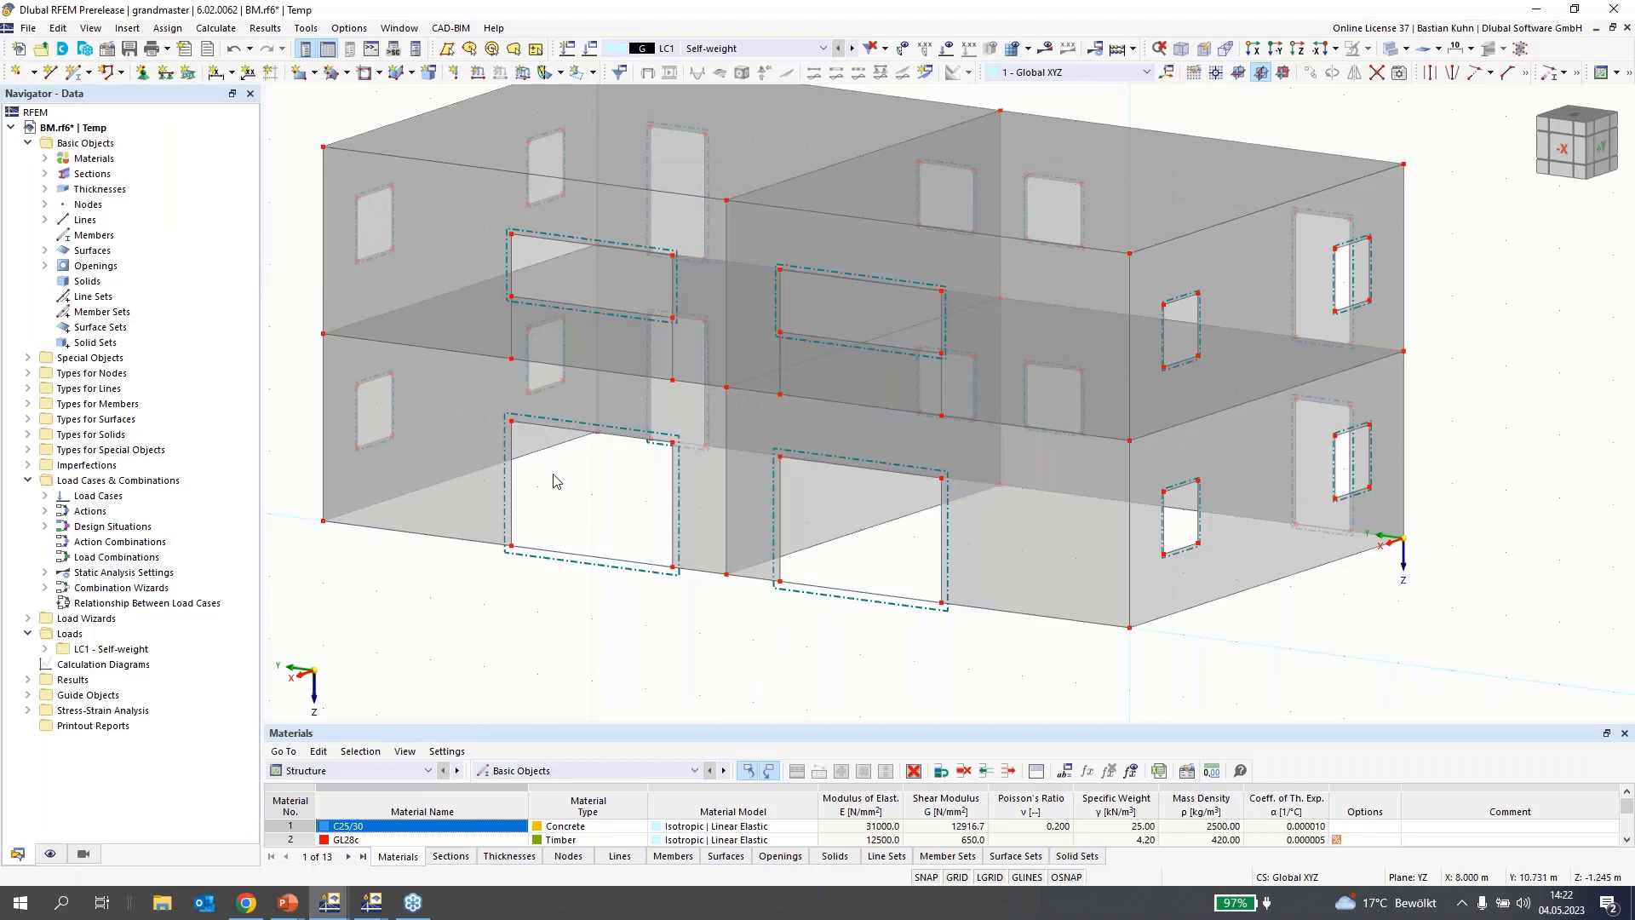
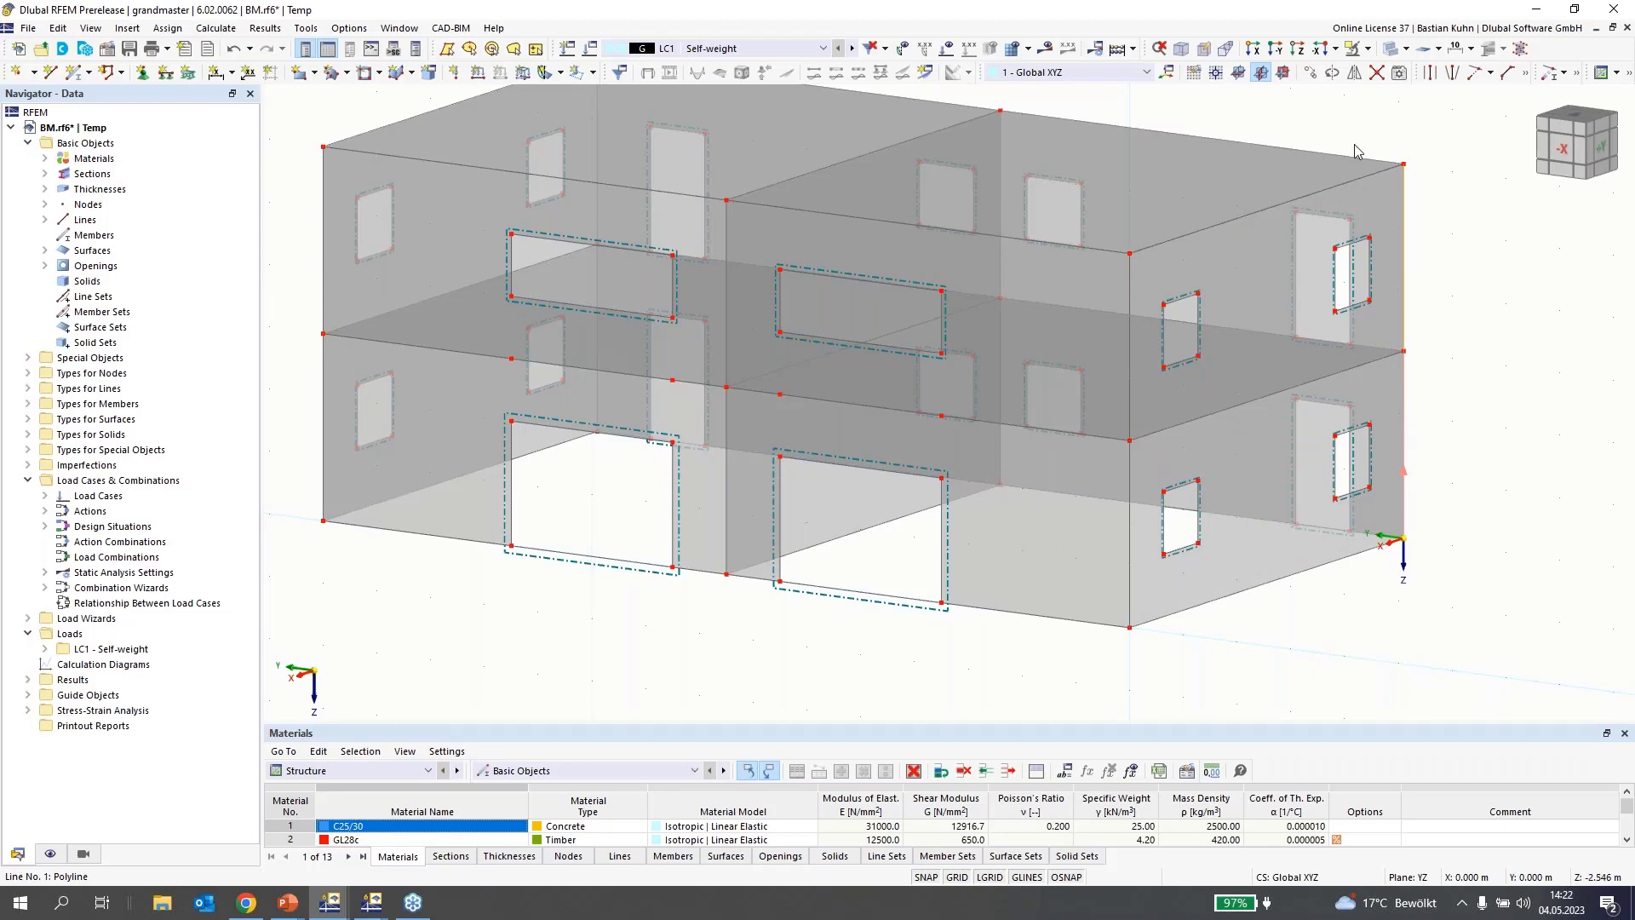
Copy the vertical corner lines at X 0, Y 0 on both storeys in two steps of 1 m in Y
{"action": "left_click", "coordinate": [1303, 73]}
{"action": "left_click", "coordinate": [593, 521]}
{"action": "type", "text": "1"}
{"action": "key", "text": "Tab"}
{"action": "type", "text": "0"}
{"action": "left_click", "coordinate": [776, 313]}
{"action": "left_click", "coordinate": [964, 639]}
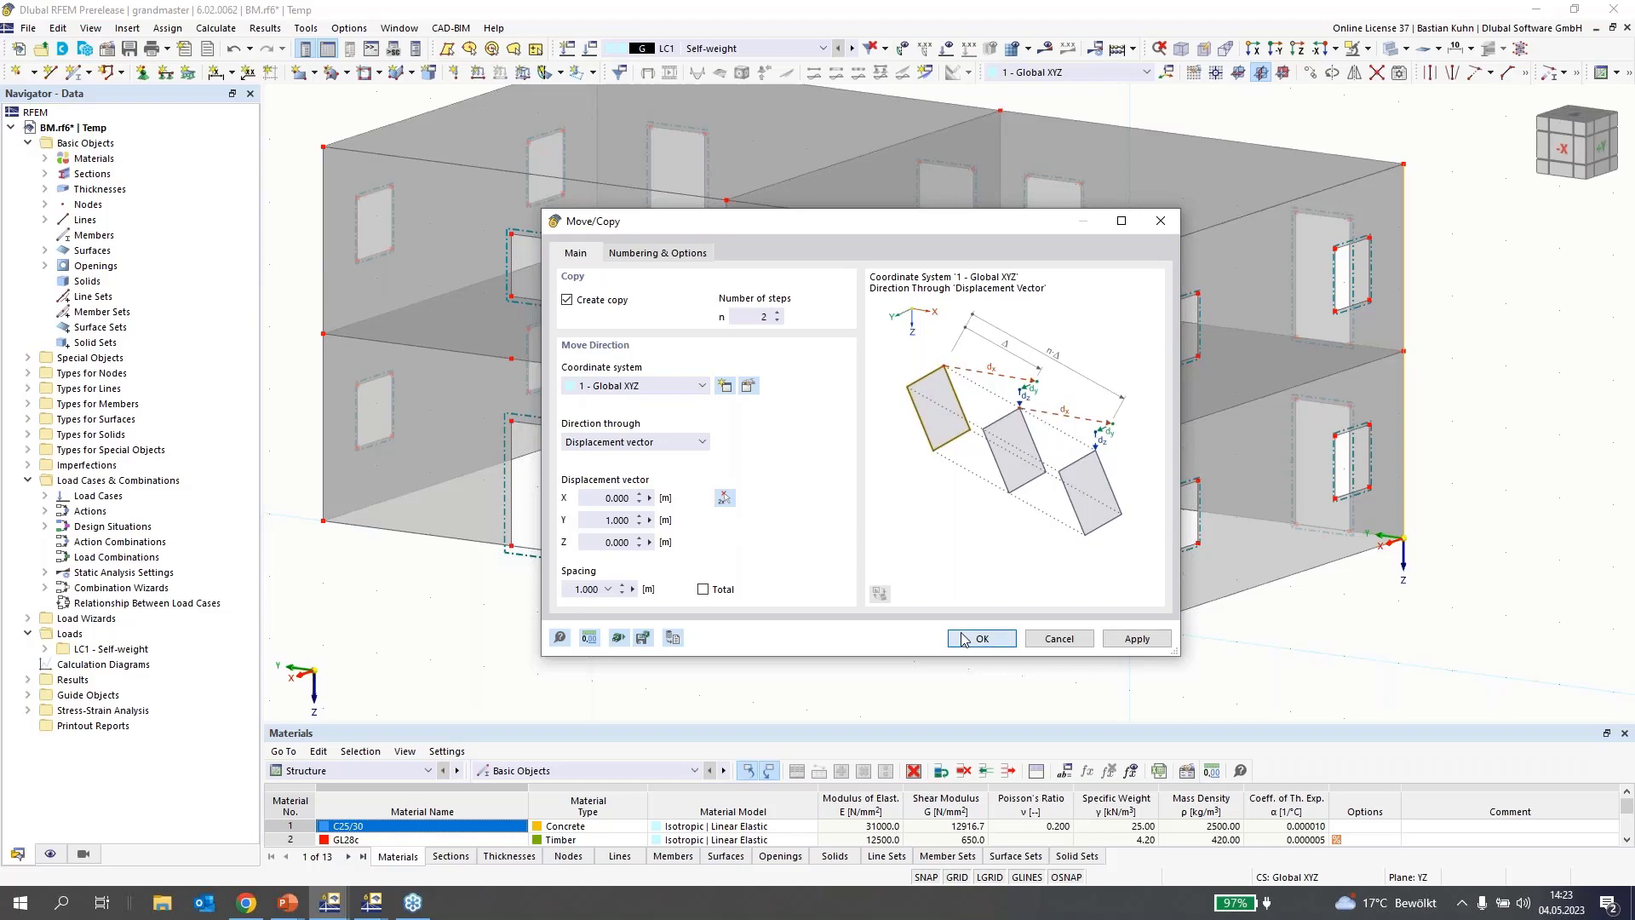
Switch the model display to opaque solid rendering with the X 0 facade in front
{"action": "middle_click_drag", "start_coordinate": [1263, 668], "coordinate": [1030, 626]}
{"action": "left_click", "coordinate": [1388, 76]}
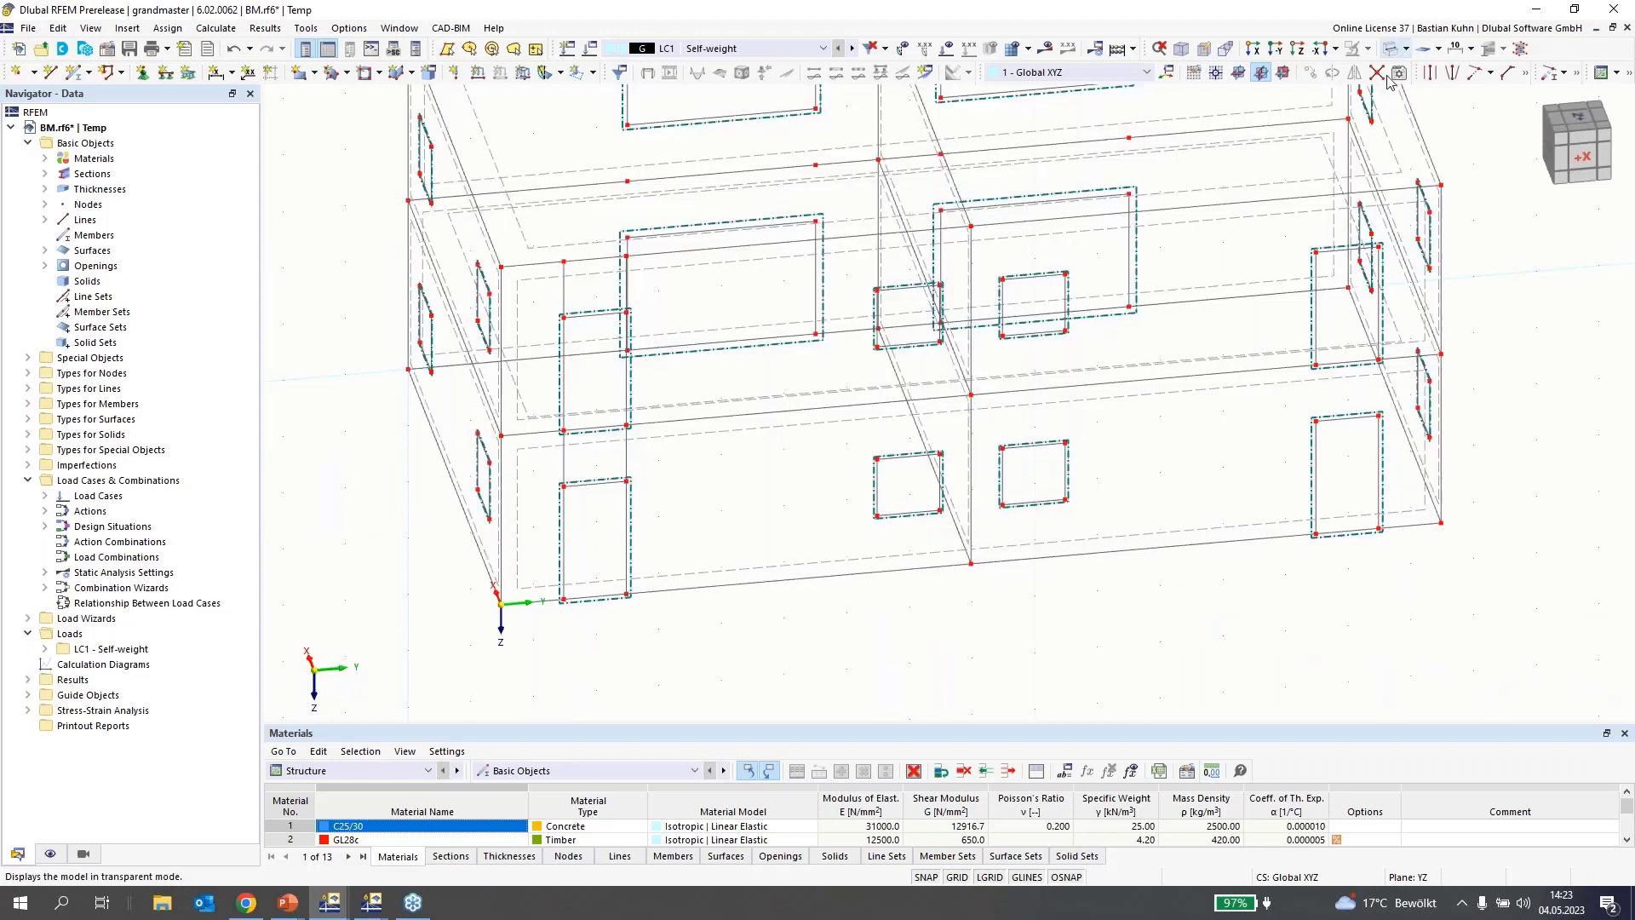
{"action": "left_click", "coordinate": [1391, 49]}
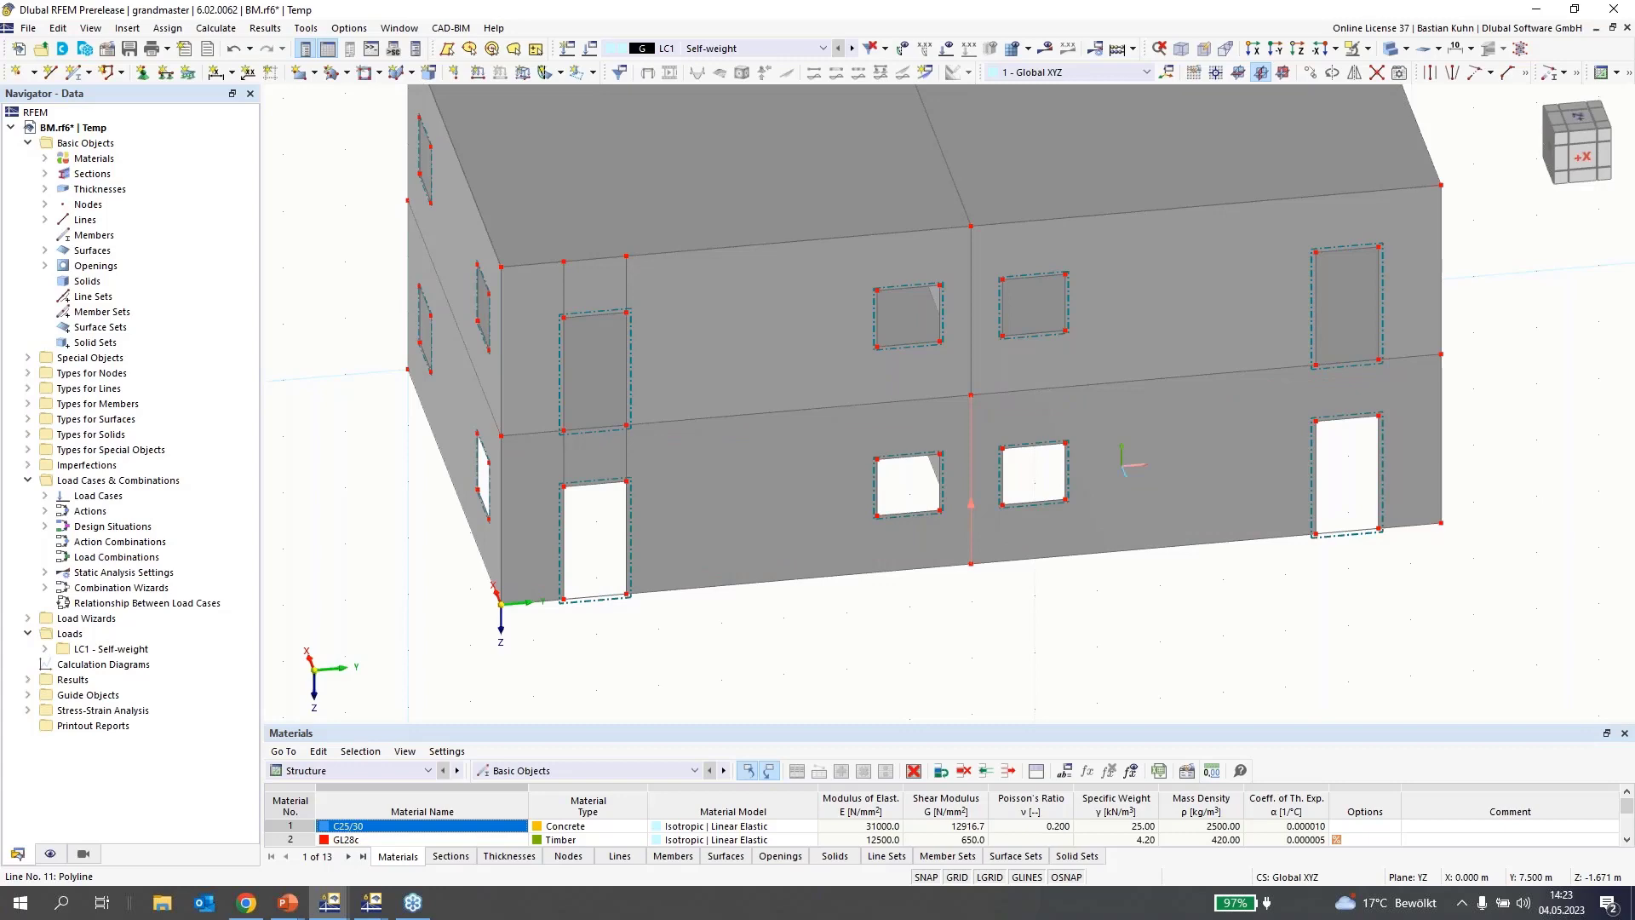
Copy the partition wall's vertical lines at X 0, Y 7.5 m once by -0.5 m in Y and 0 m in Z
{"action": "right_click", "coordinate": [973, 362]}
{"action": "left_click", "coordinate": [1377, 9]}
{"action": "left_click", "coordinate": [1310, 73]}
{"action": "left_click", "coordinate": [777, 320]}
{"action": "left_click", "coordinate": [724, 500]}
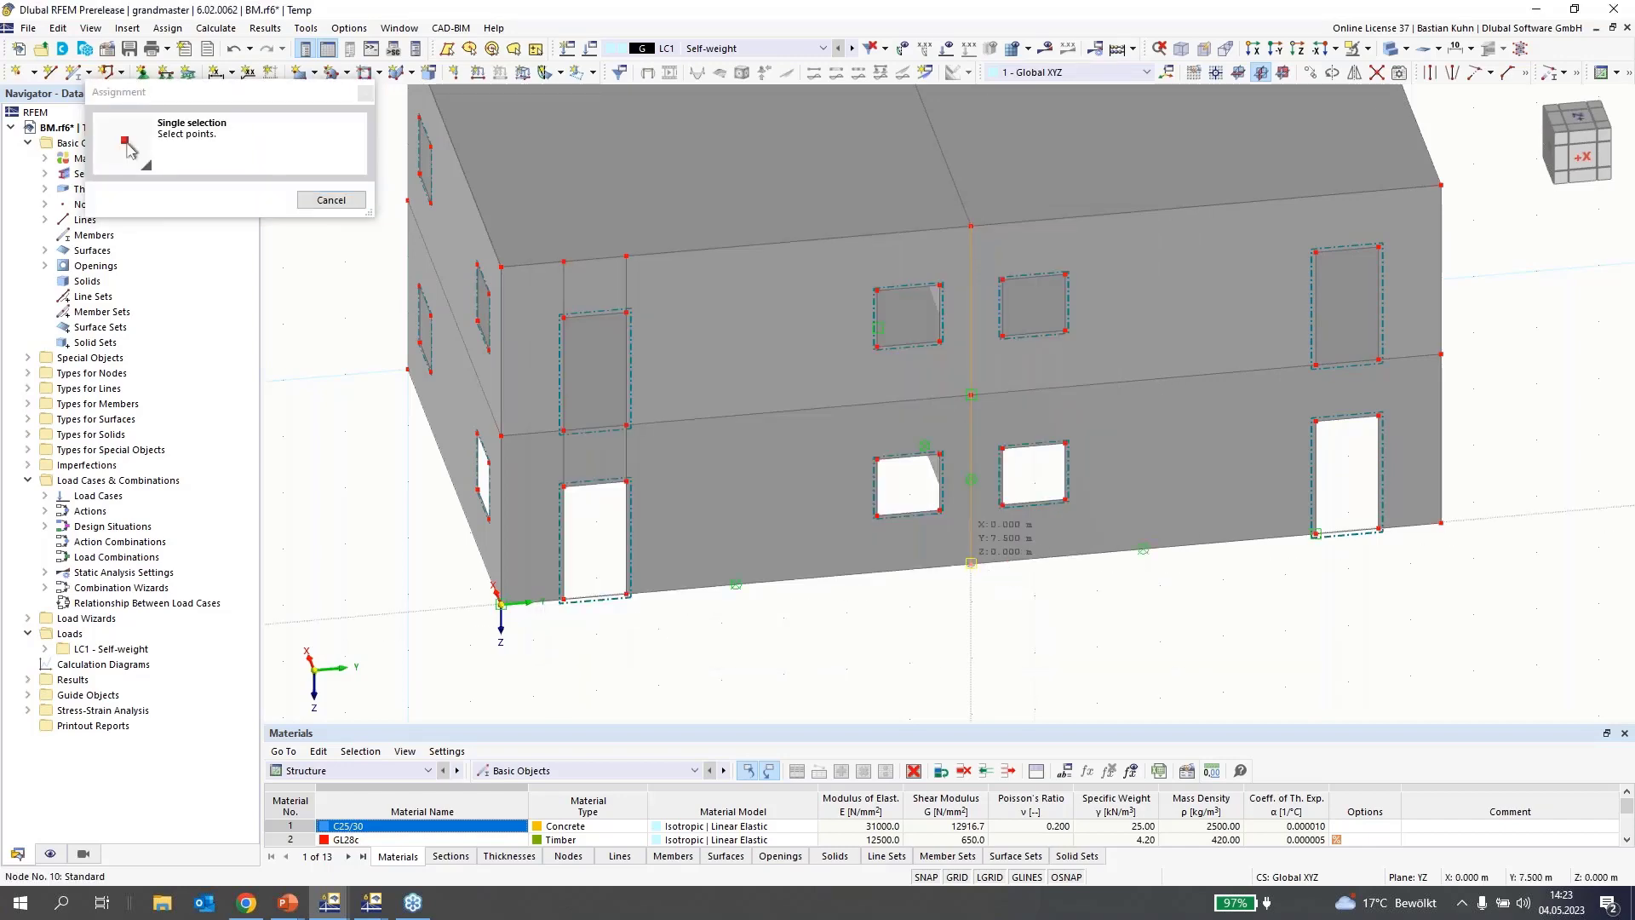
{"action": "left_click", "coordinate": [970, 562]}
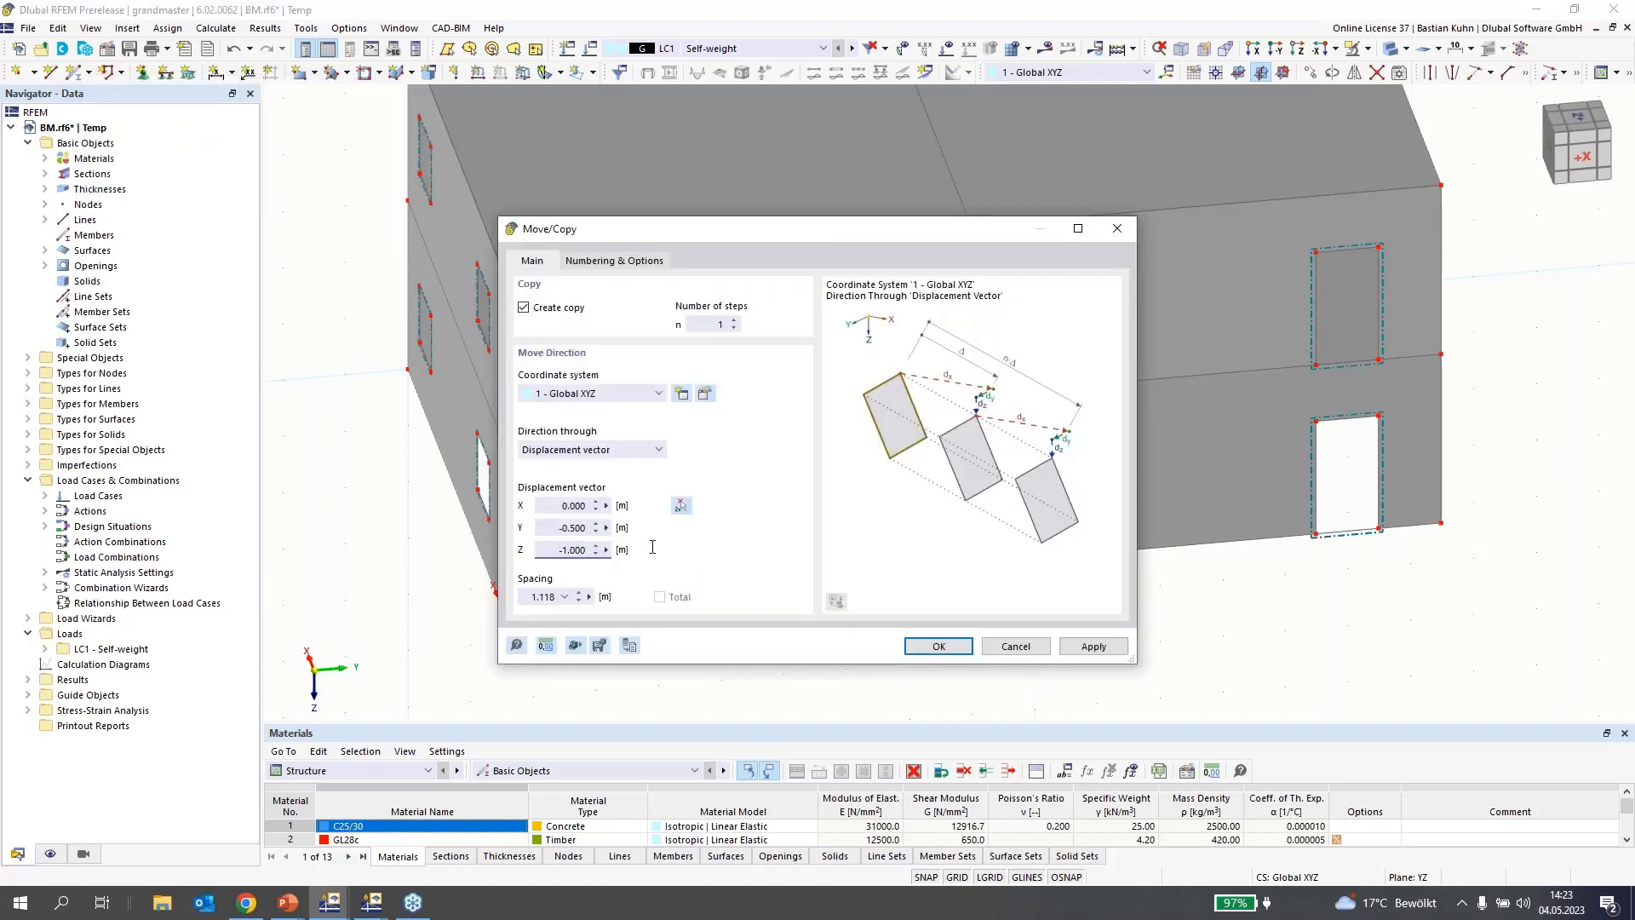
{"action": "double_click", "coordinate": [572, 549]}
{"action": "type", "text": "0"}
{"action": "left_click", "coordinate": [935, 648]}
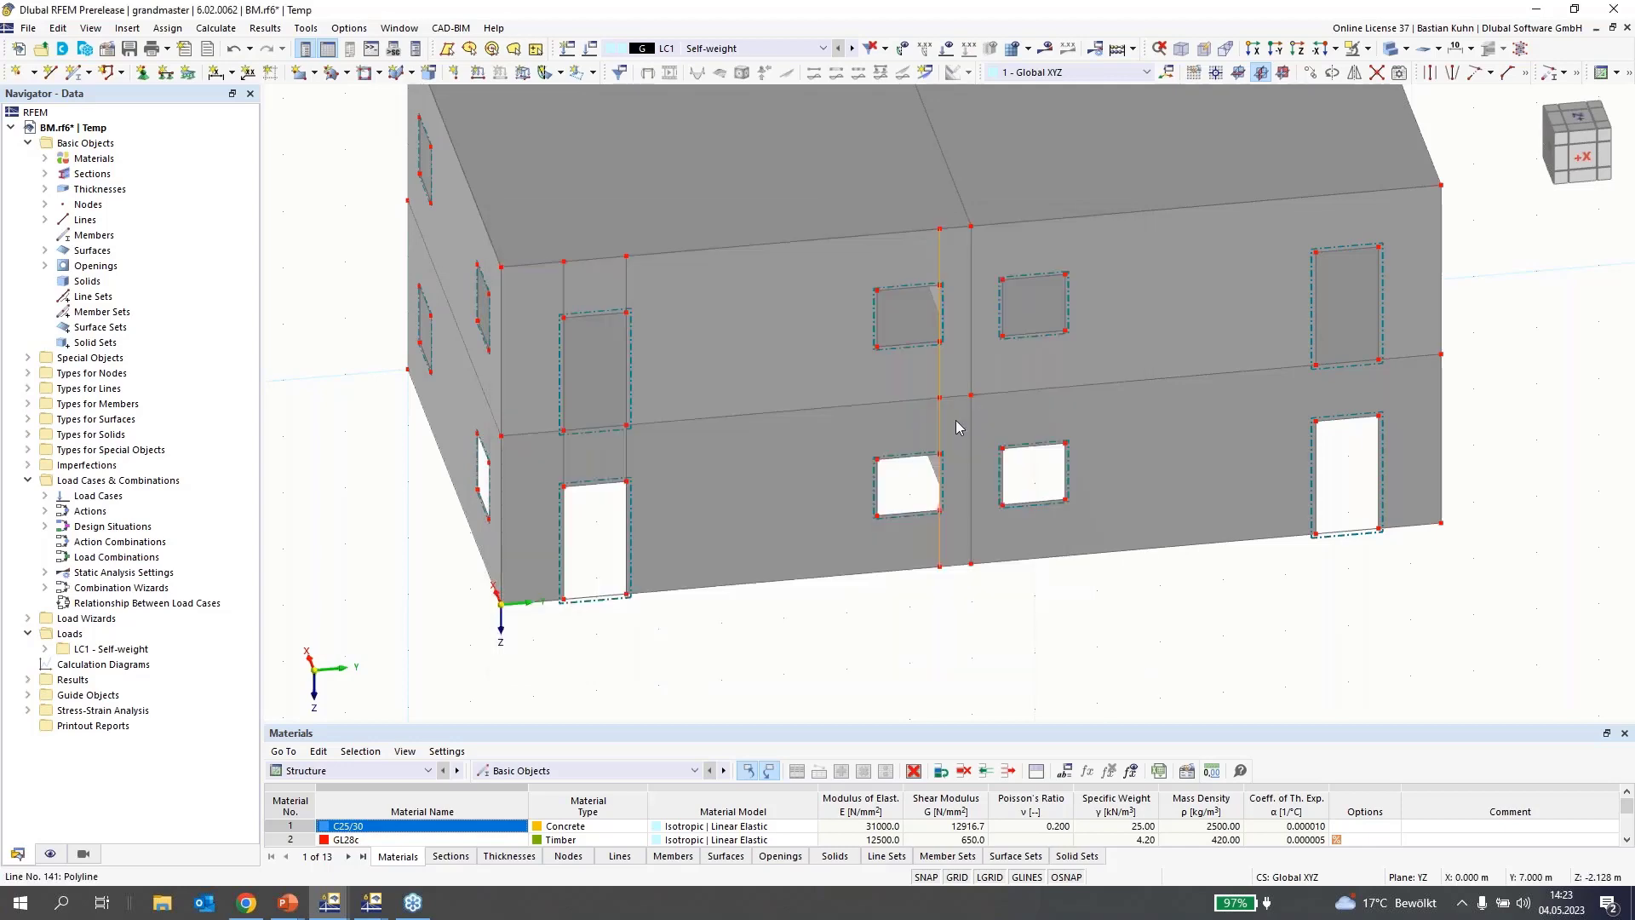
Copy the new vertical lines at Y 7 m by -1 m in Y to the window's other side
{"action": "left_click", "coordinate": [1309, 75]}
{"action": "double_click", "coordinate": [613, 519]}
{"action": "type", "text": "-1"}
{"action": "key", "text": "Return"}
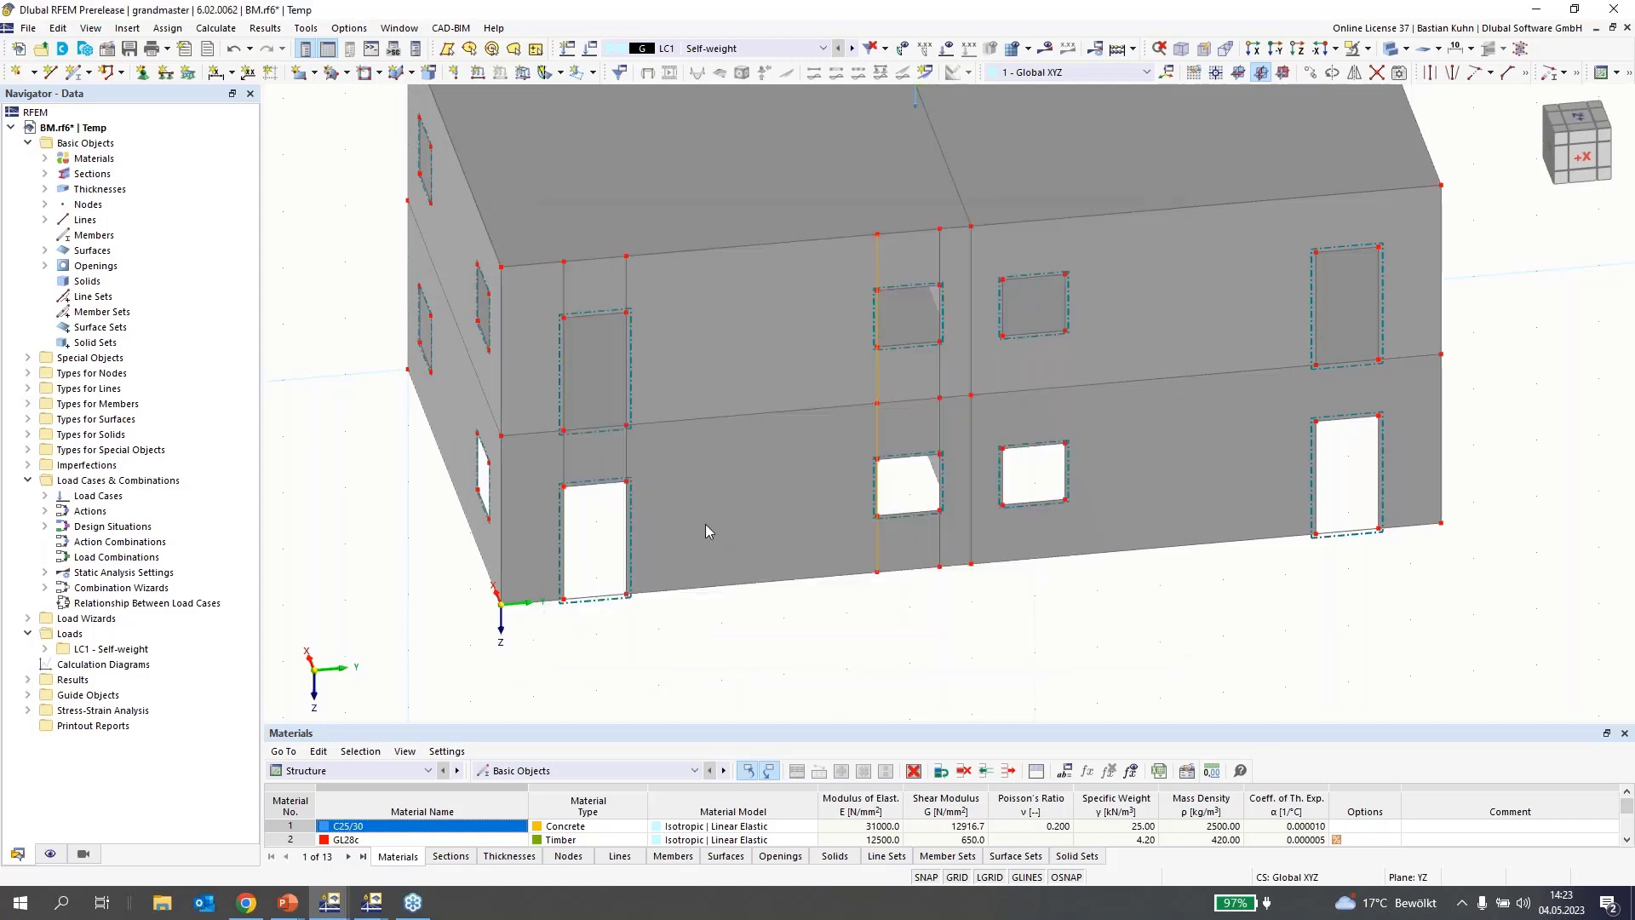
Copy the vertical lines at Y 6 m and Y 7 m on both storeys by 2 m in Y to flank the second window
{"action": "left_click", "coordinate": [941, 437], "text": "ctrl"}
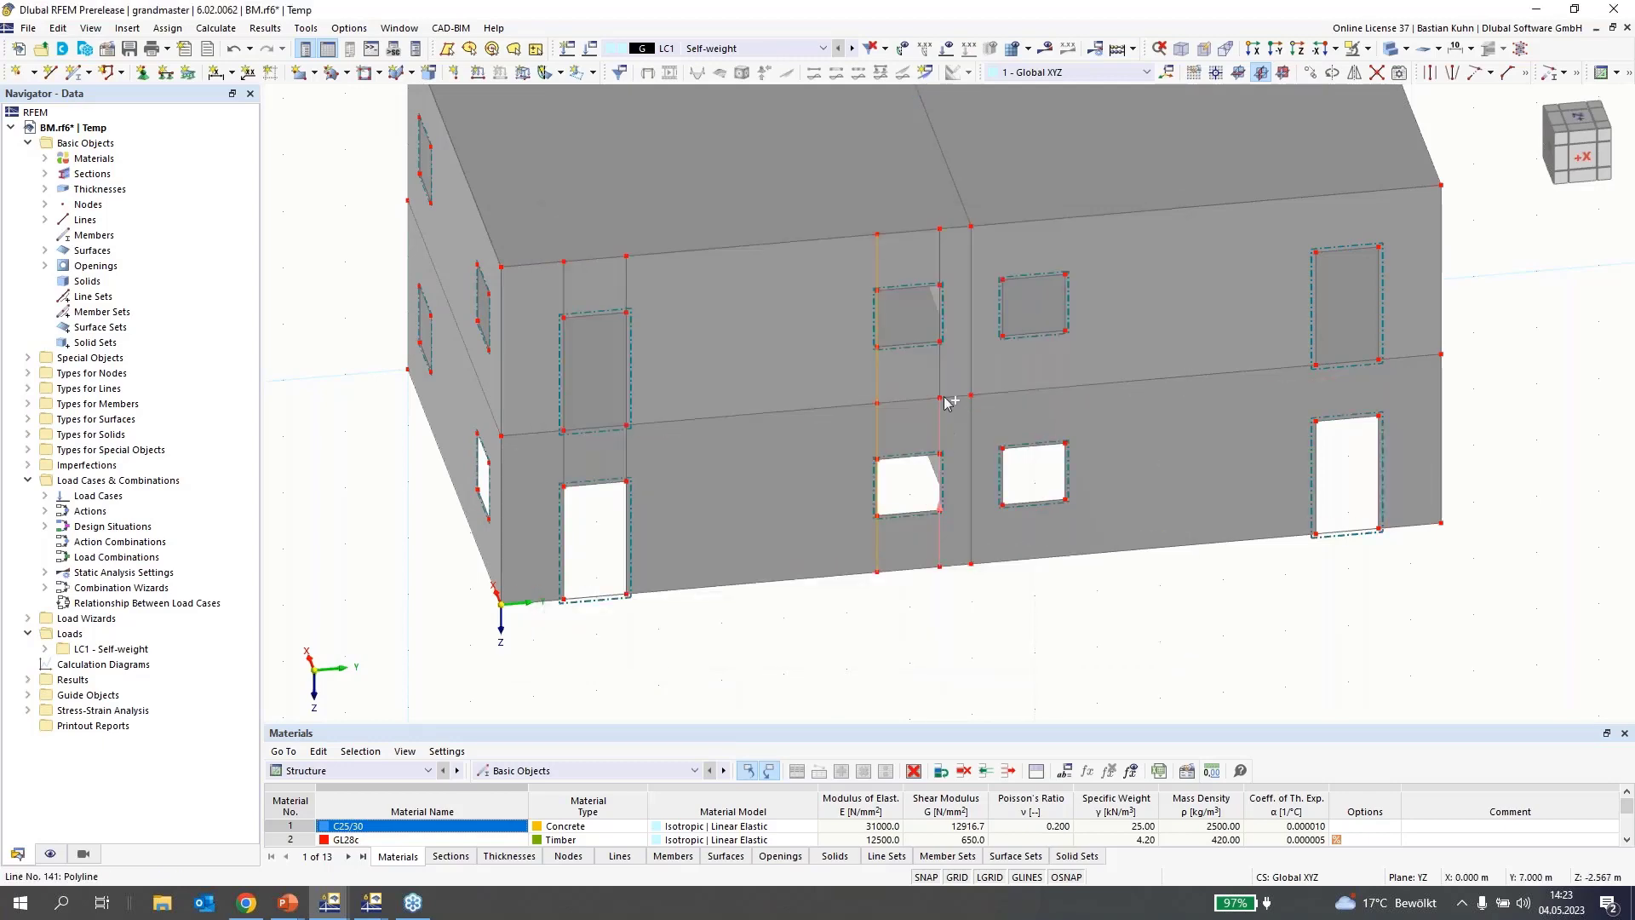
{"action": "left_click", "coordinate": [939, 385], "text": "ctrl"}
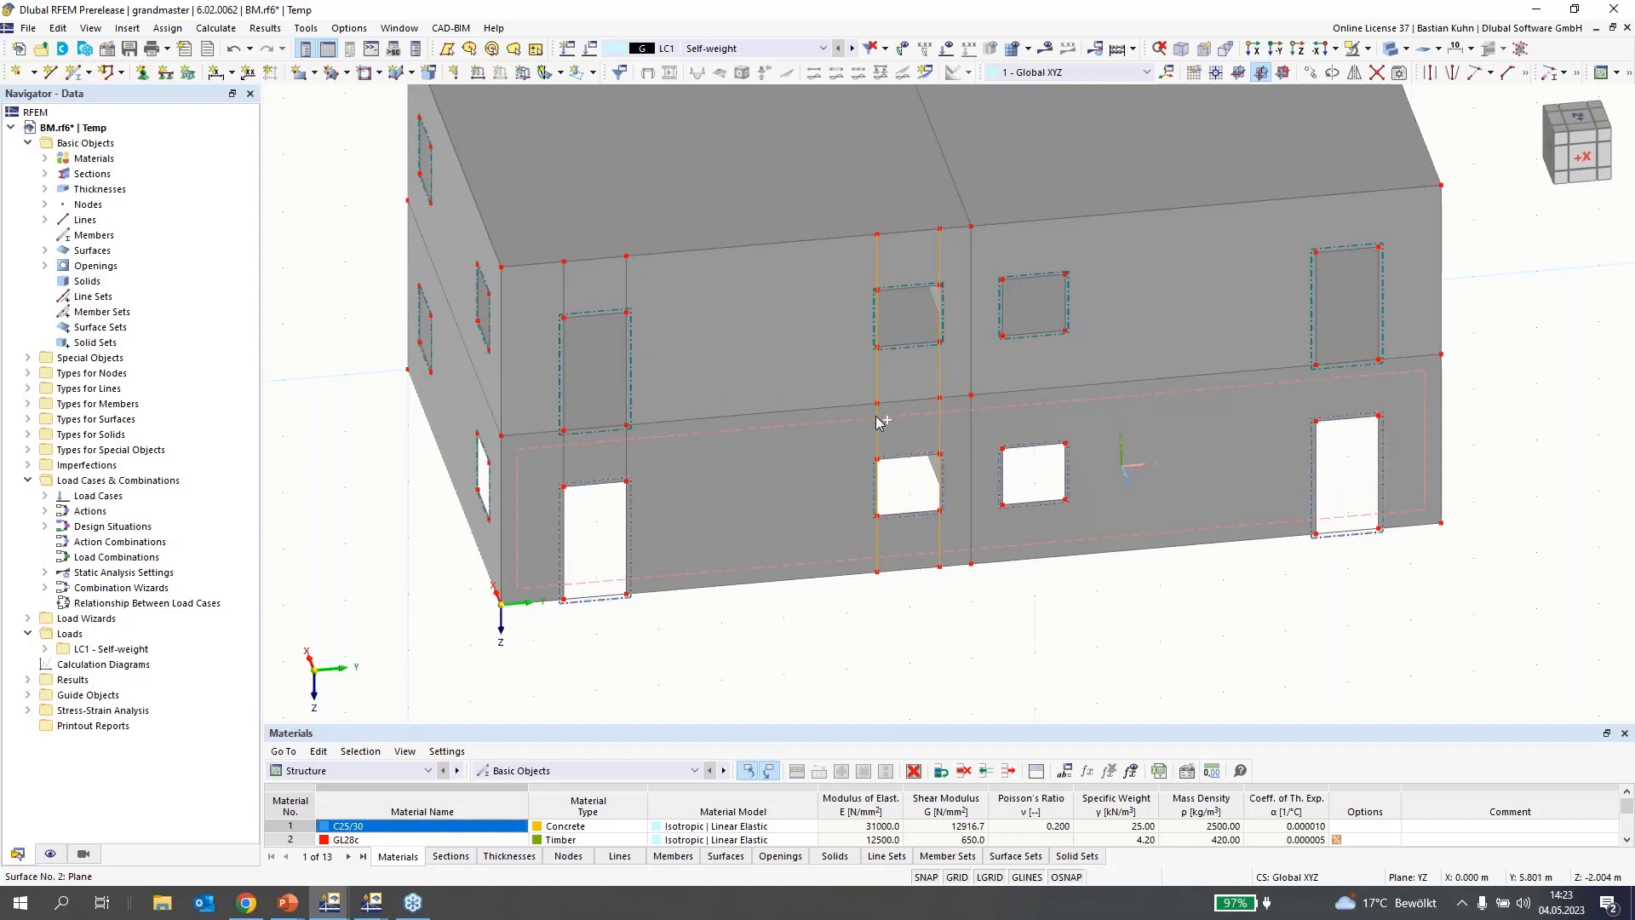
{"action": "left_click", "coordinate": [1260, 75]}
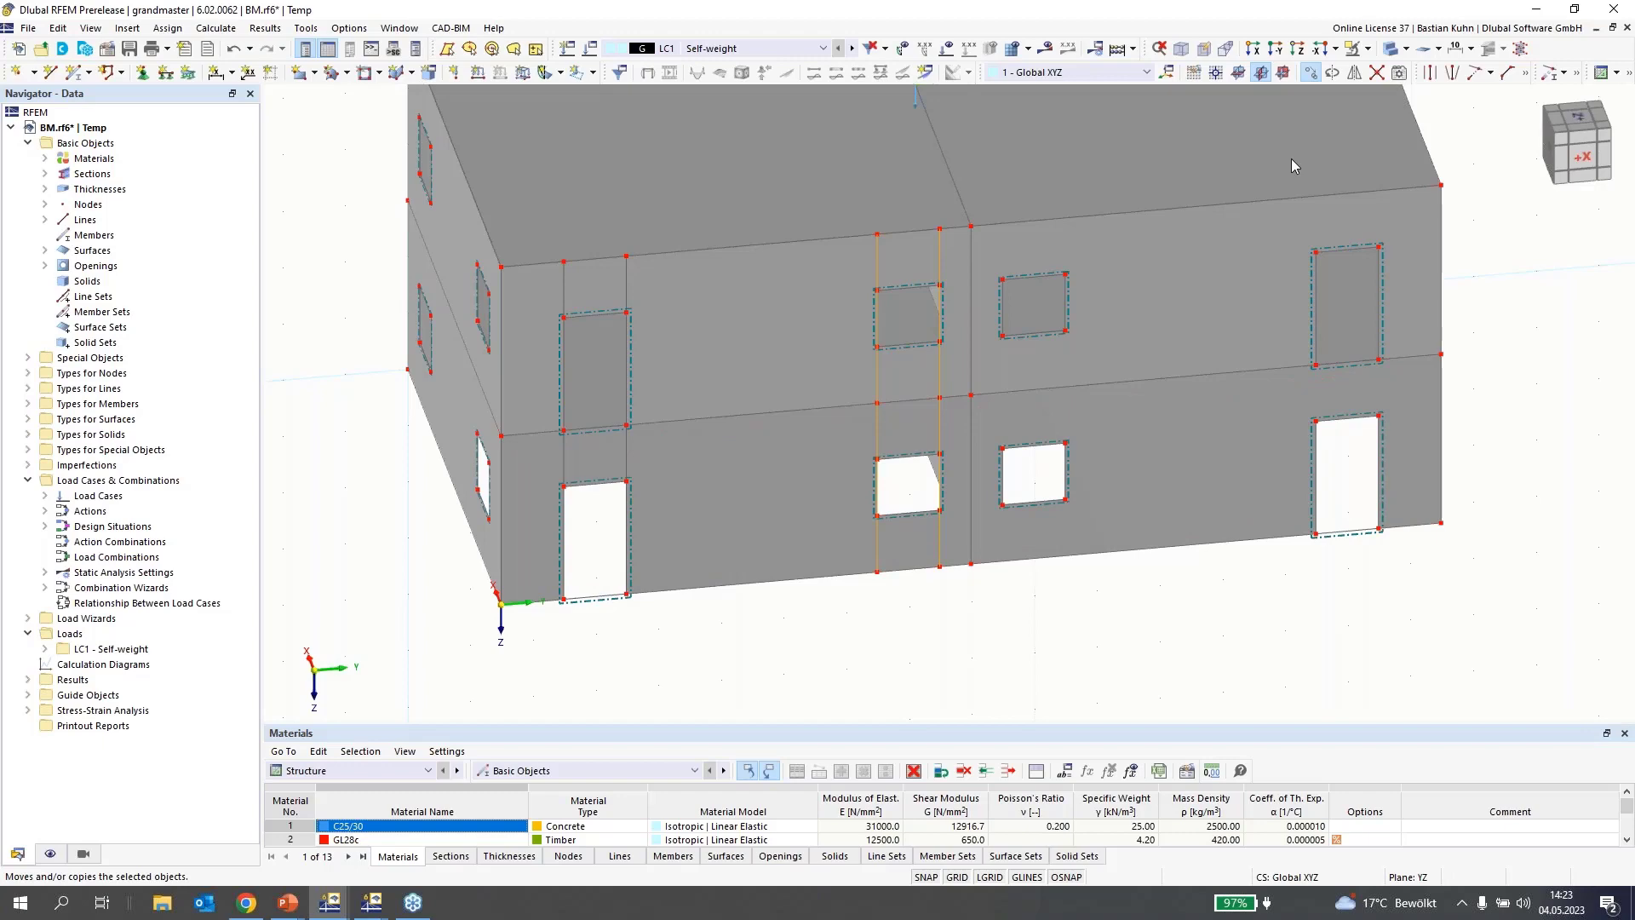
{"action": "left_click", "coordinate": [722, 499]}
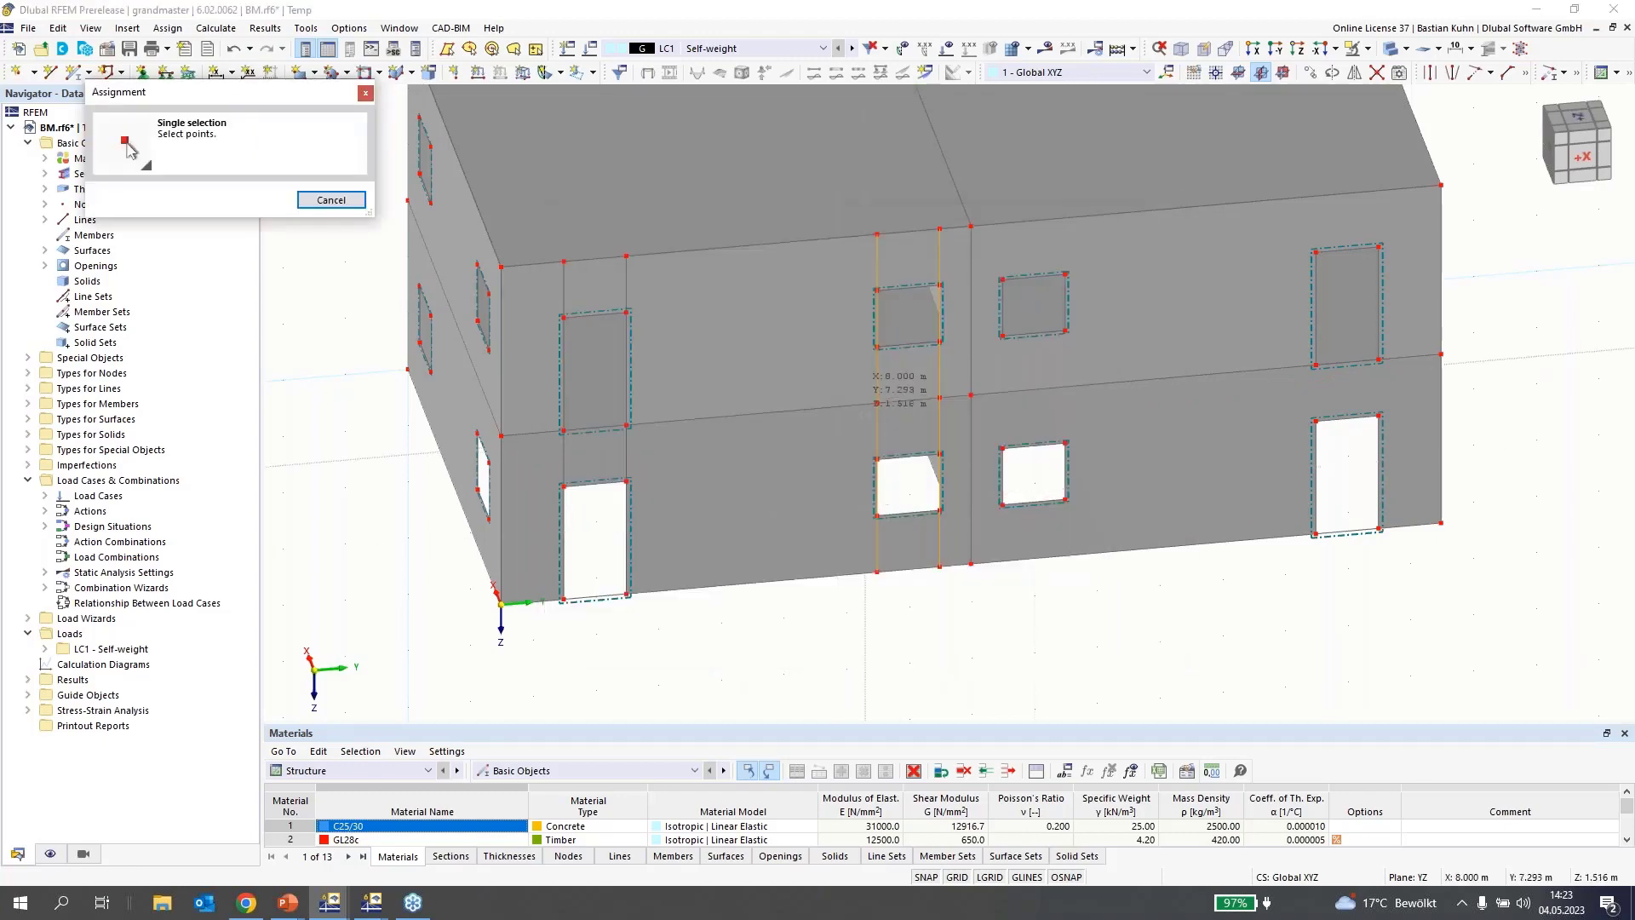
{"action": "left_click", "coordinate": [1001, 447]}
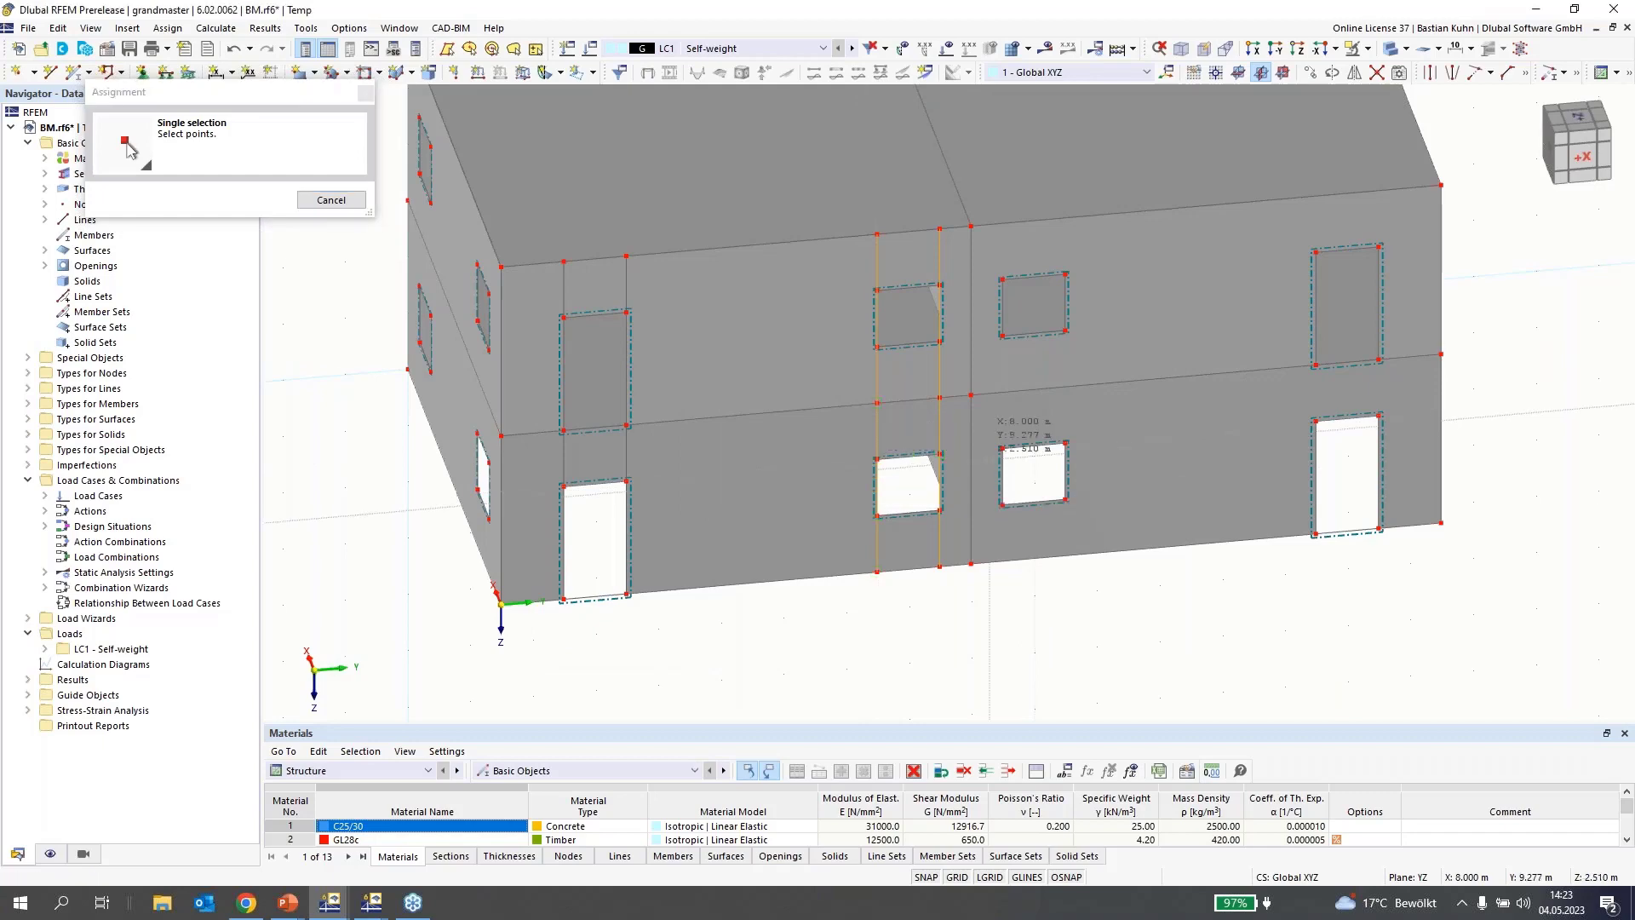
{"action": "left_click", "coordinate": [940, 645]}
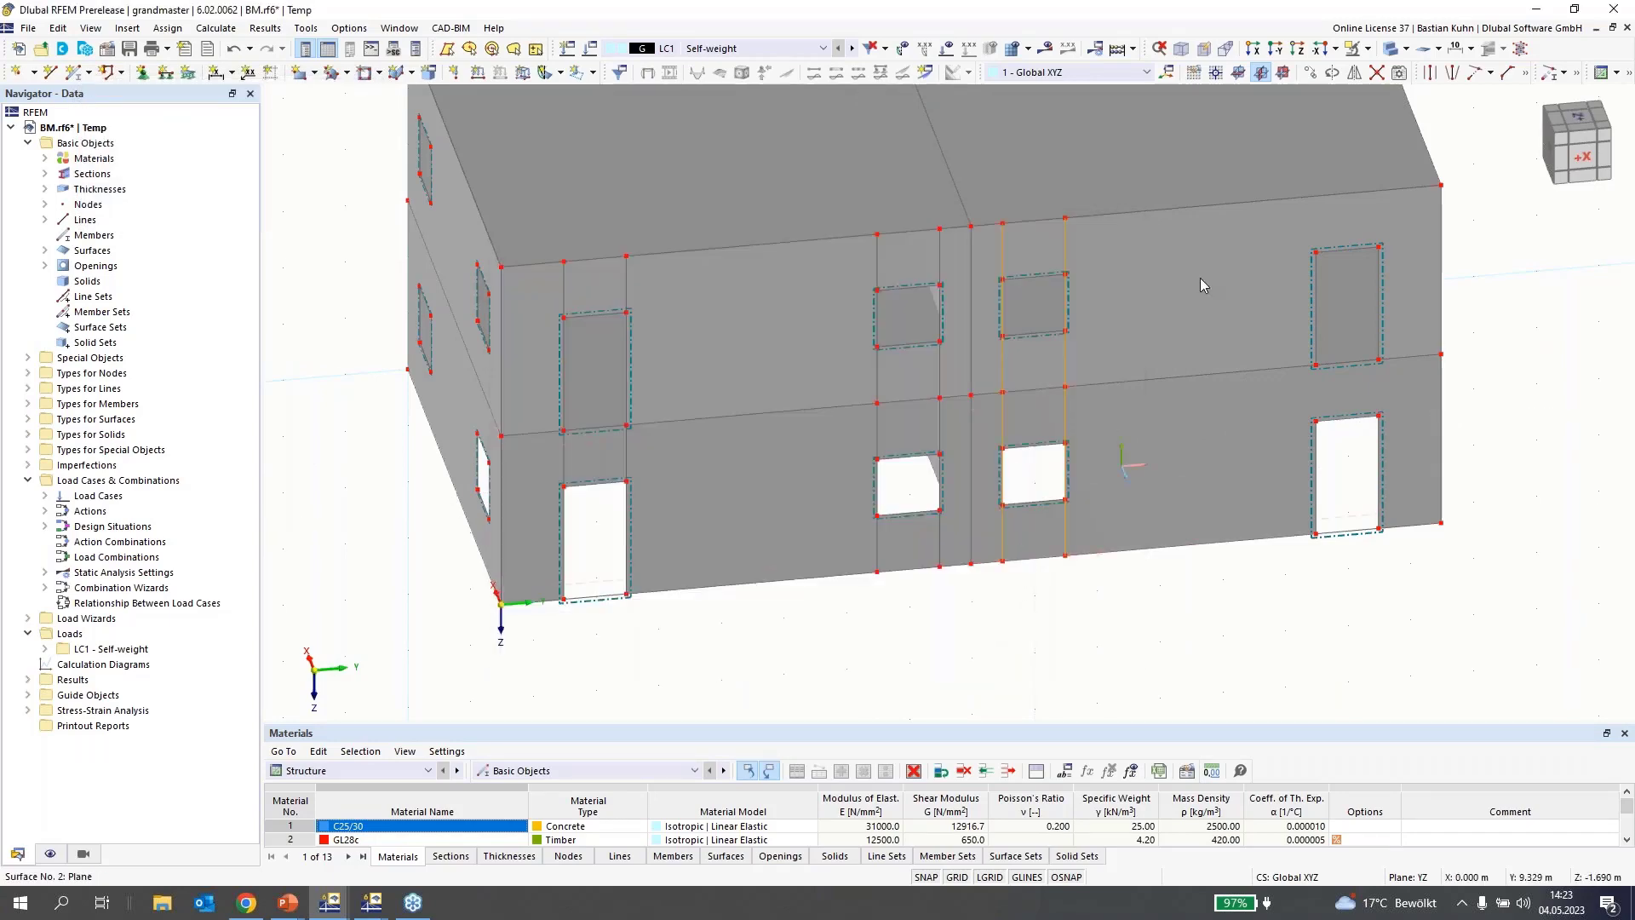
Copy the vertical lines flanking the second window to the far door, taking the displacement from the window line's storey-level node to the upper door's bottom corner
{"action": "left_click", "coordinate": [1308, 75]}
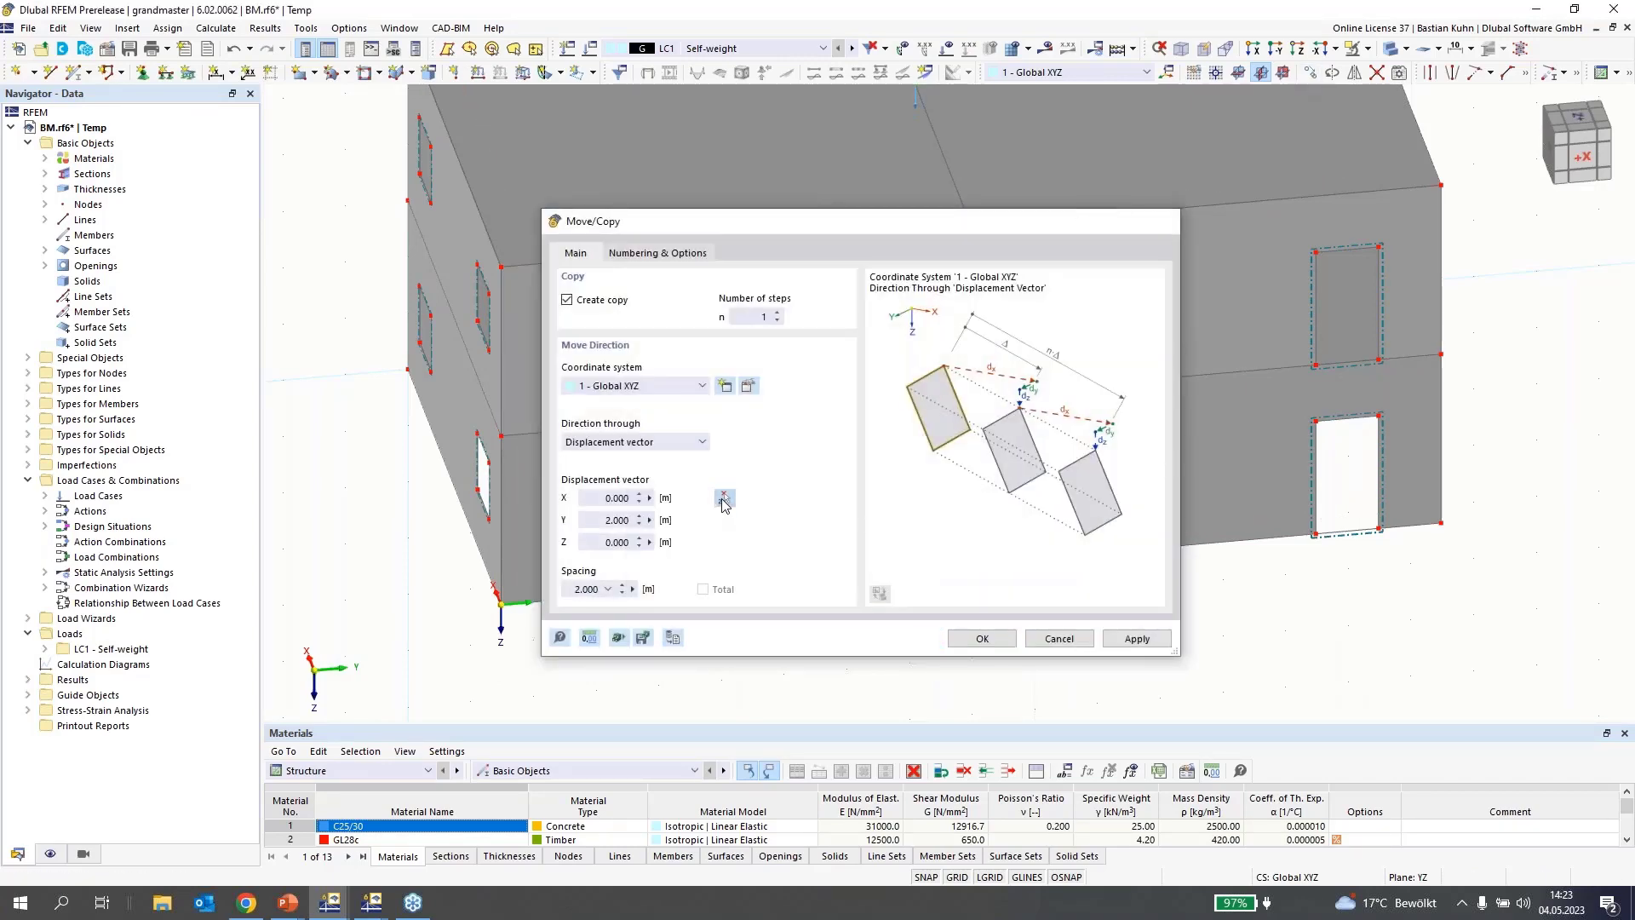
{"action": "left_click", "coordinate": [724, 498]}
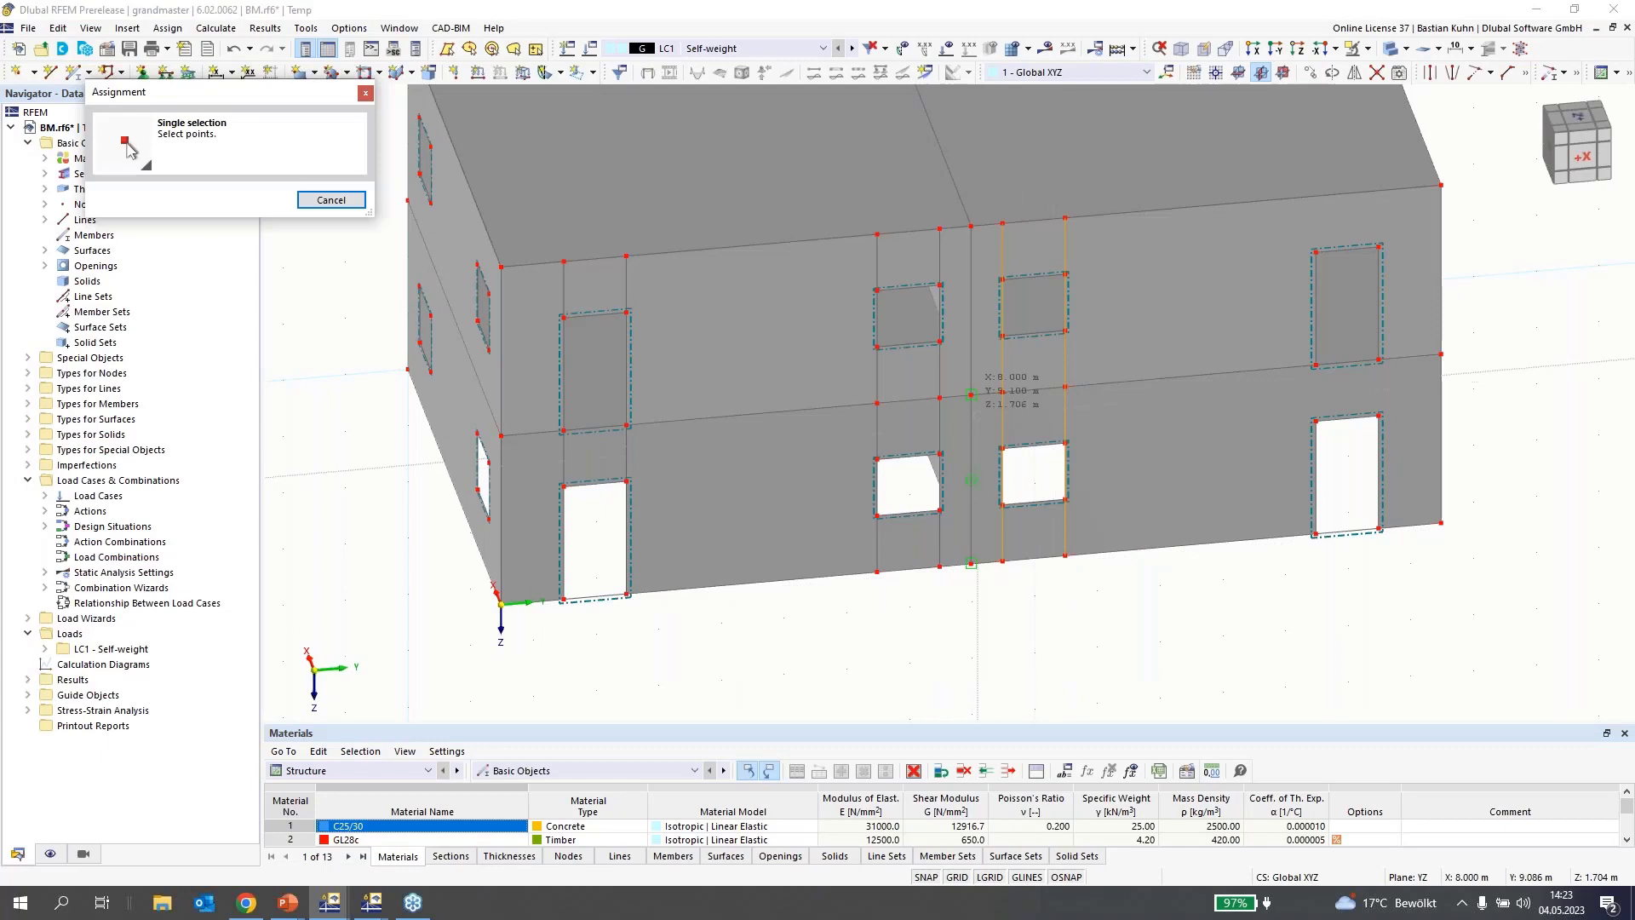
{"action": "left_click", "coordinate": [1003, 393]}
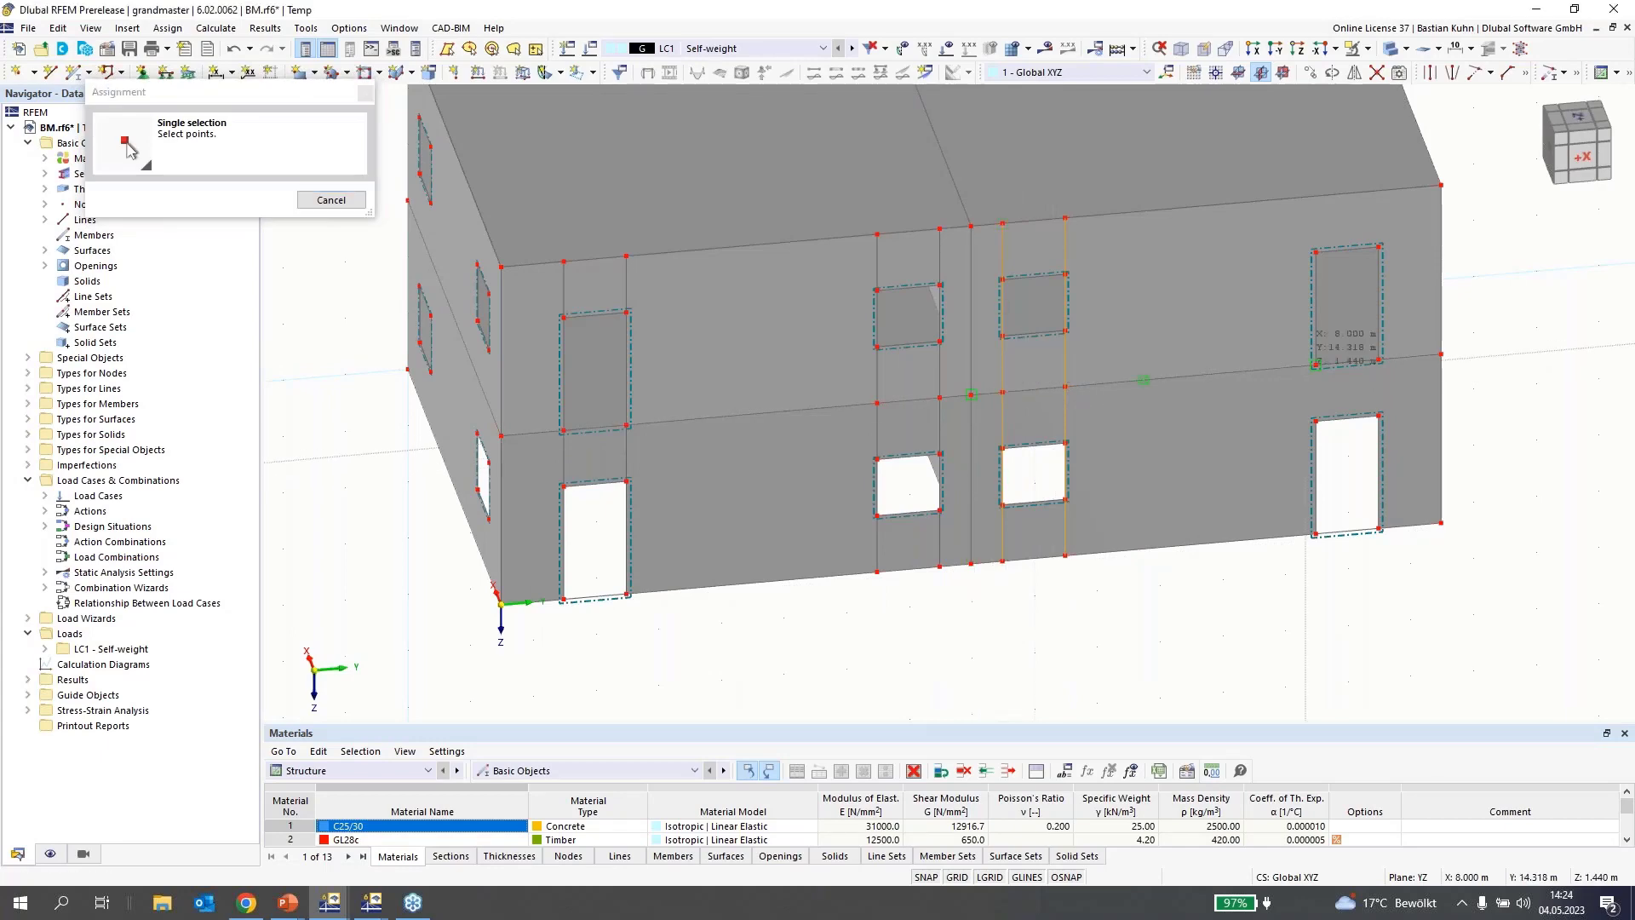
{"action": "left_click", "coordinate": [1313, 368]}
{"action": "left_click", "coordinate": [990, 646]}
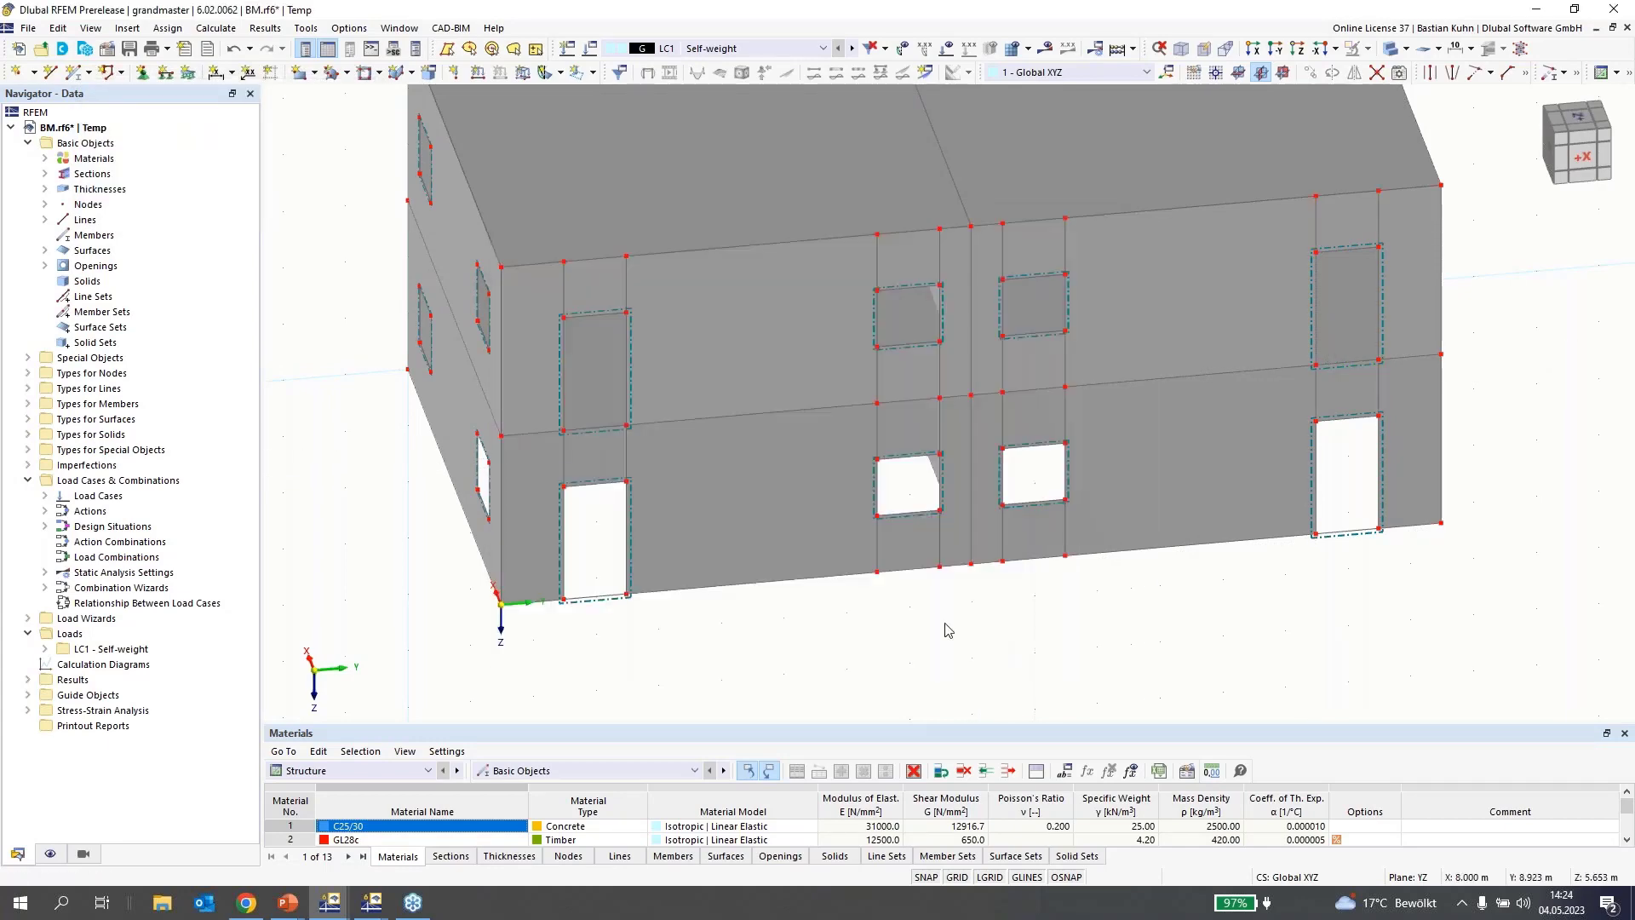
Copy the vertical corner lines at X 0 on both end walls twice by 1 m in X and 0 m in Y
{"action": "scroll", "coordinate": [941, 631], "scroll_direction": "down", "scroll_amount": 3}
{"action": "middle_click_drag", "start_coordinate": [889, 501], "coordinate": [898, 626], "text": "ctrl"}
{"action": "scroll", "coordinate": [886, 626], "scroll_direction": "up", "scroll_amount": 1}
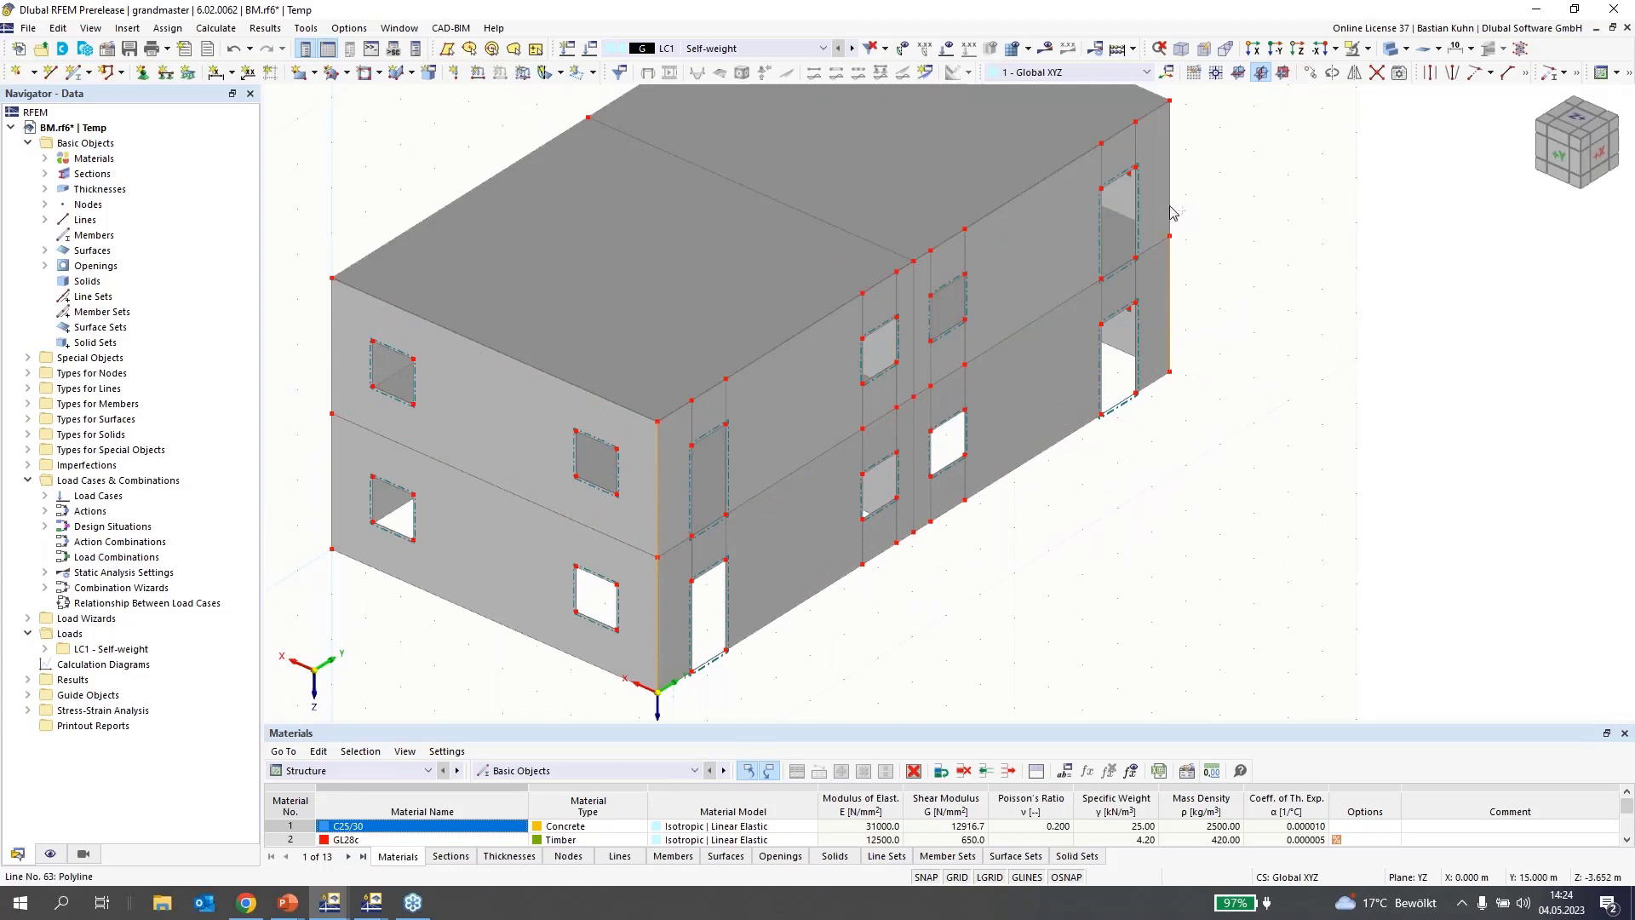
{"action": "left_click", "coordinate": [1310, 74]}
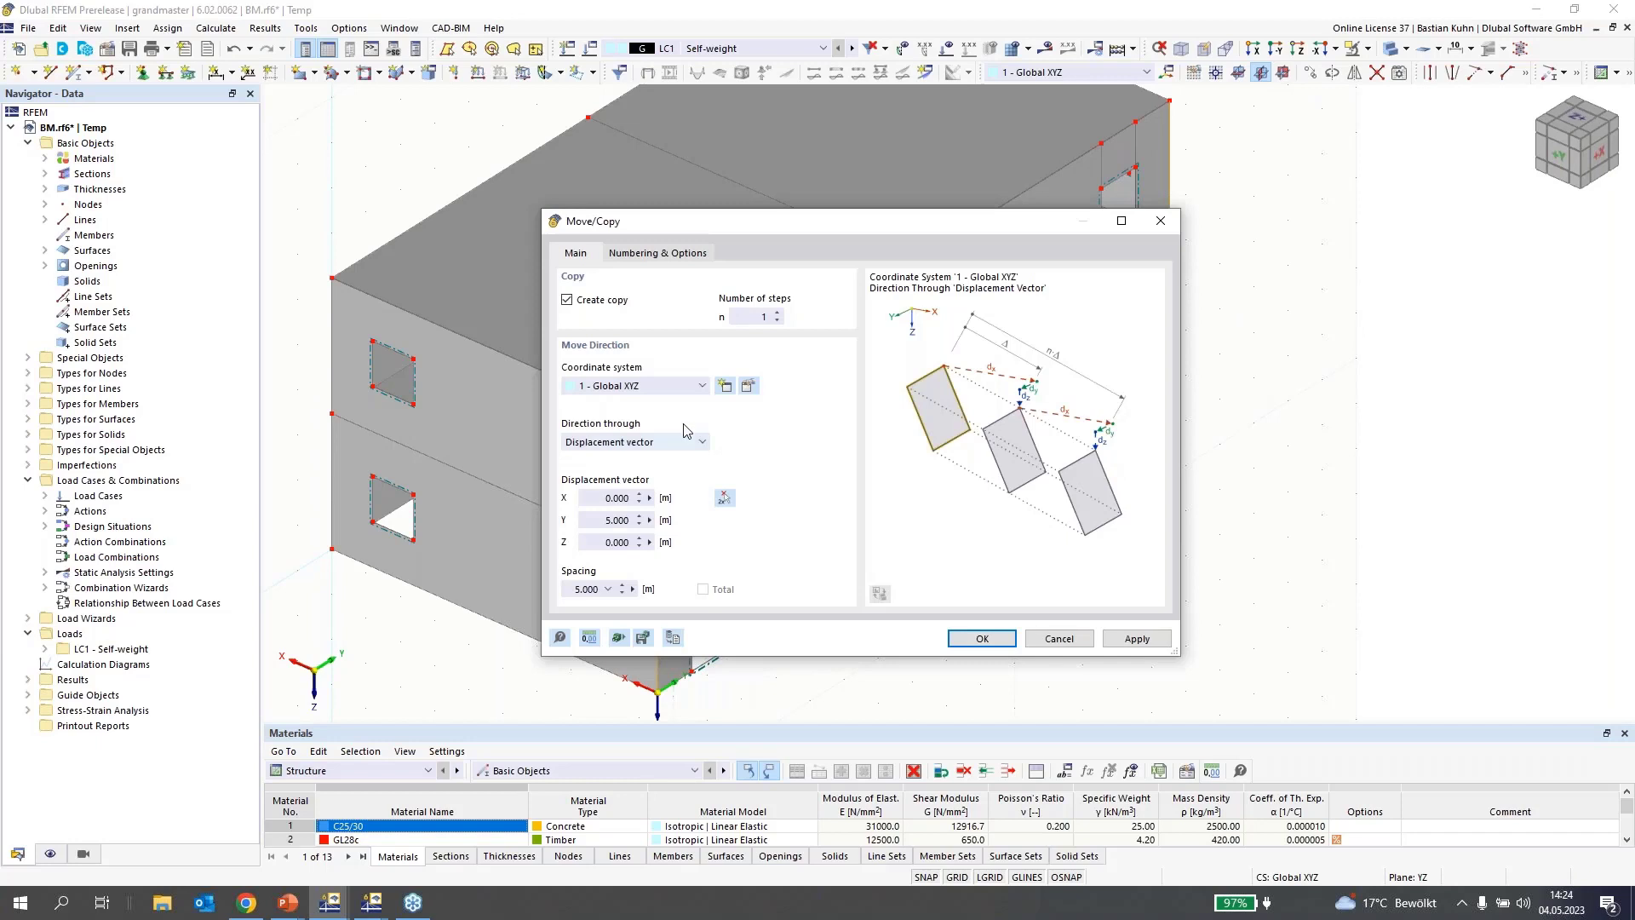
{"action": "left_click", "coordinate": [626, 496]}
{"action": "type", "text": "1"}
{"action": "left_click", "coordinate": [607, 520]}
{"action": "type", "text": "0"}
{"action": "left_click", "coordinate": [986, 637]}
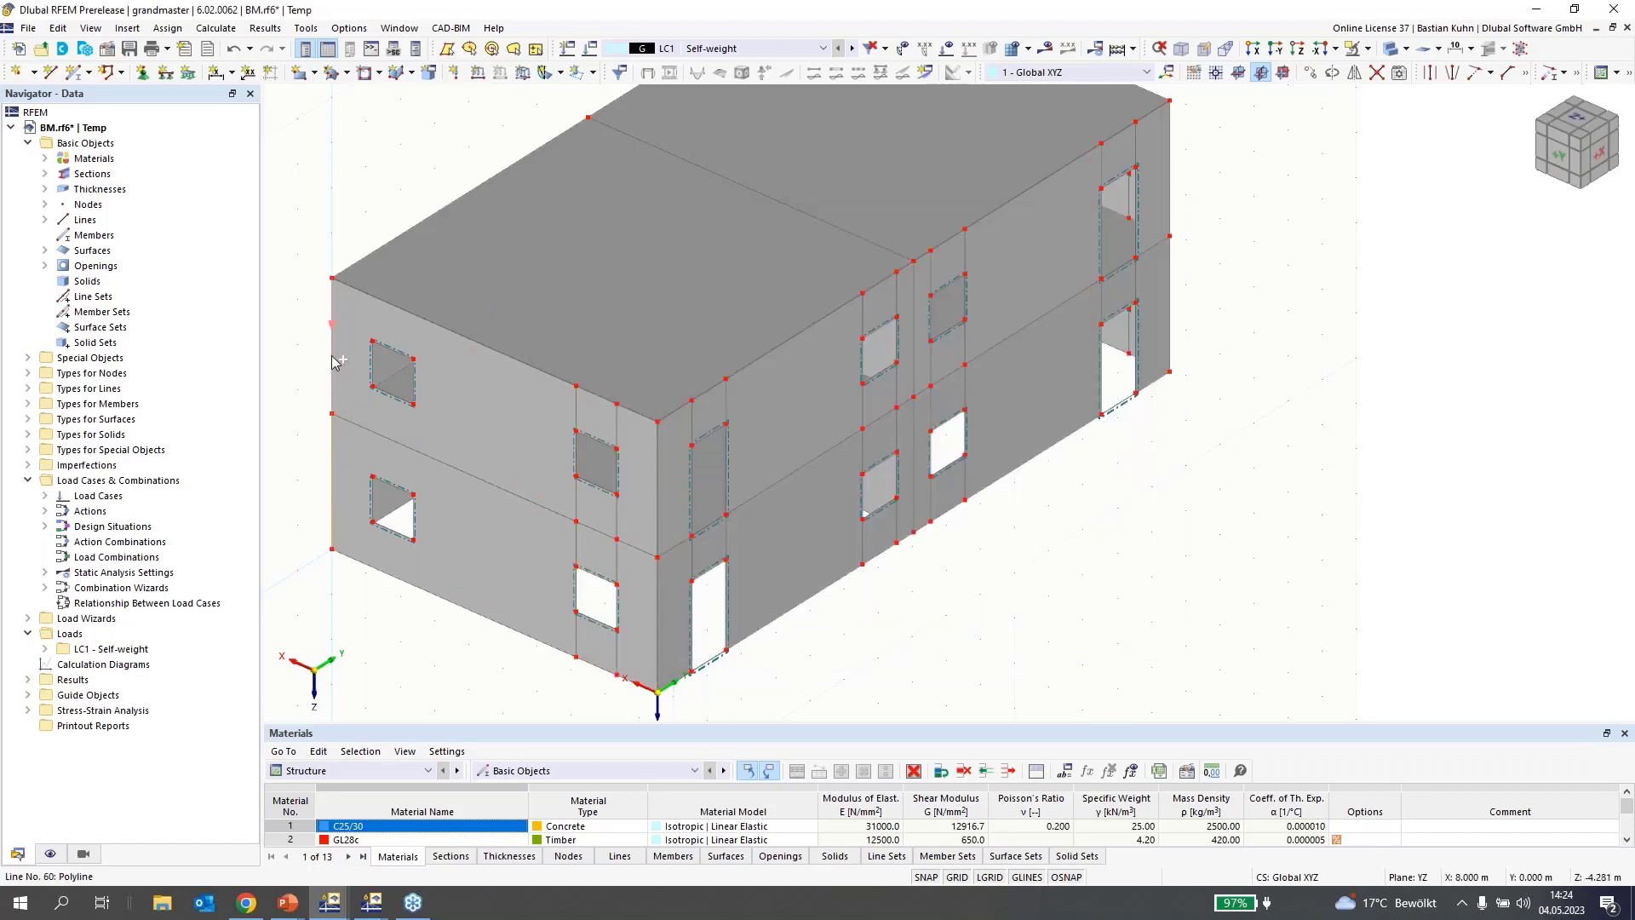
Copy the vertical corner lines at X 8 m on both end walls twice by -1 m in X to flank the remaining windows
{"action": "middle_click_drag", "start_coordinate": [321, 304], "coordinate": [1099, 298]}
{"action": "scroll", "coordinate": [801, 341], "scroll_direction": "up", "scroll_amount": 1}
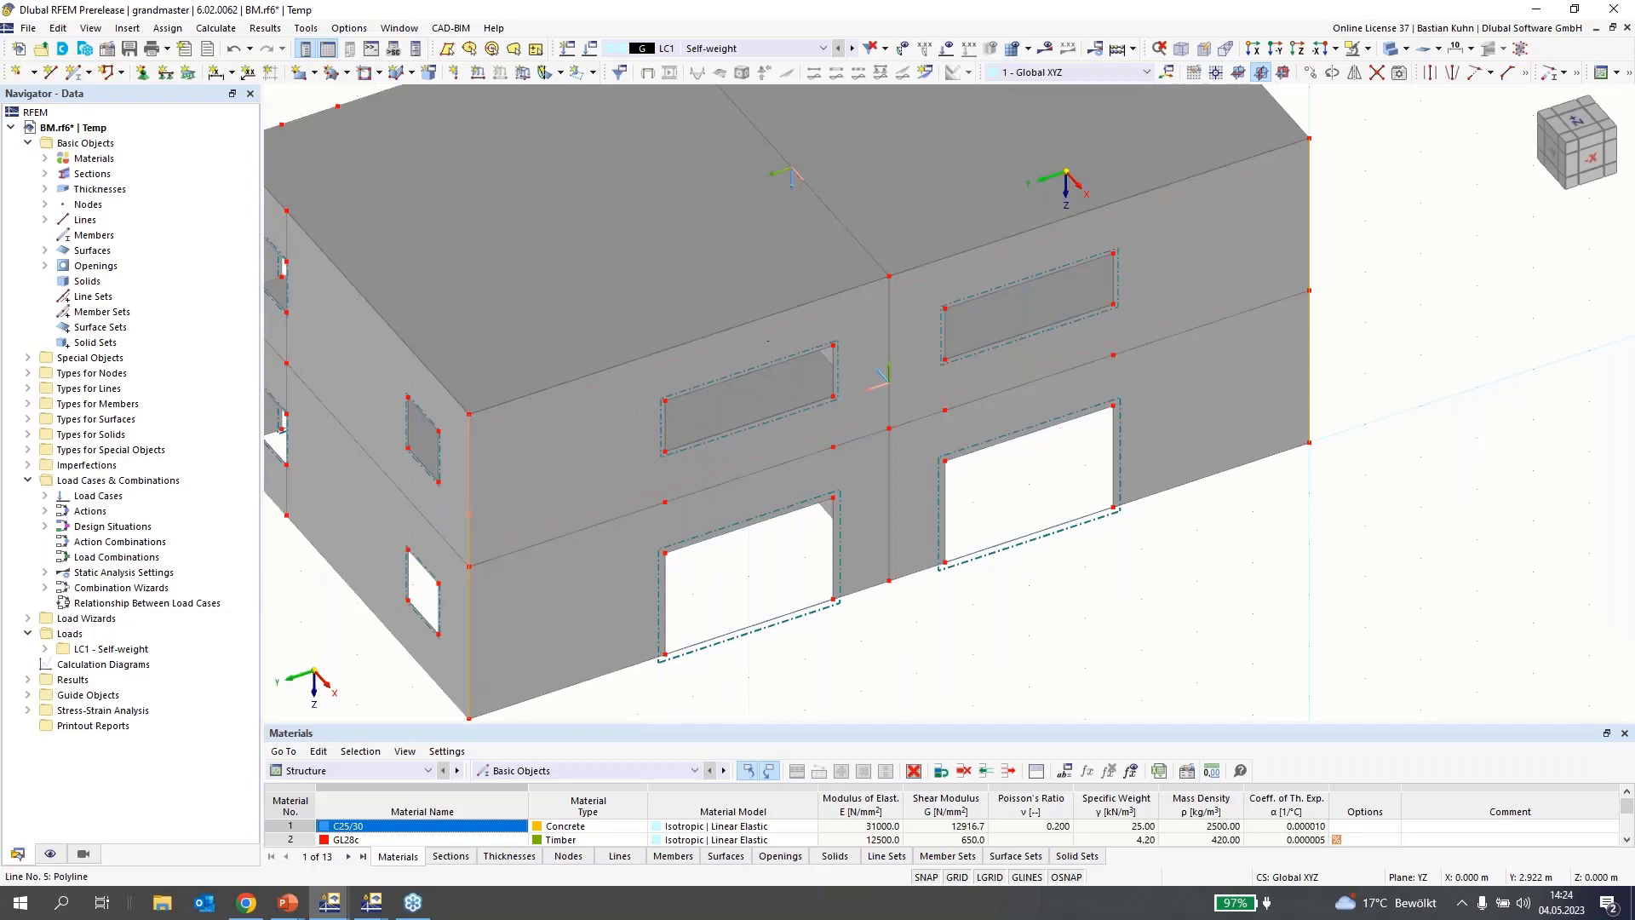
{"action": "left_click", "coordinate": [1310, 73]}
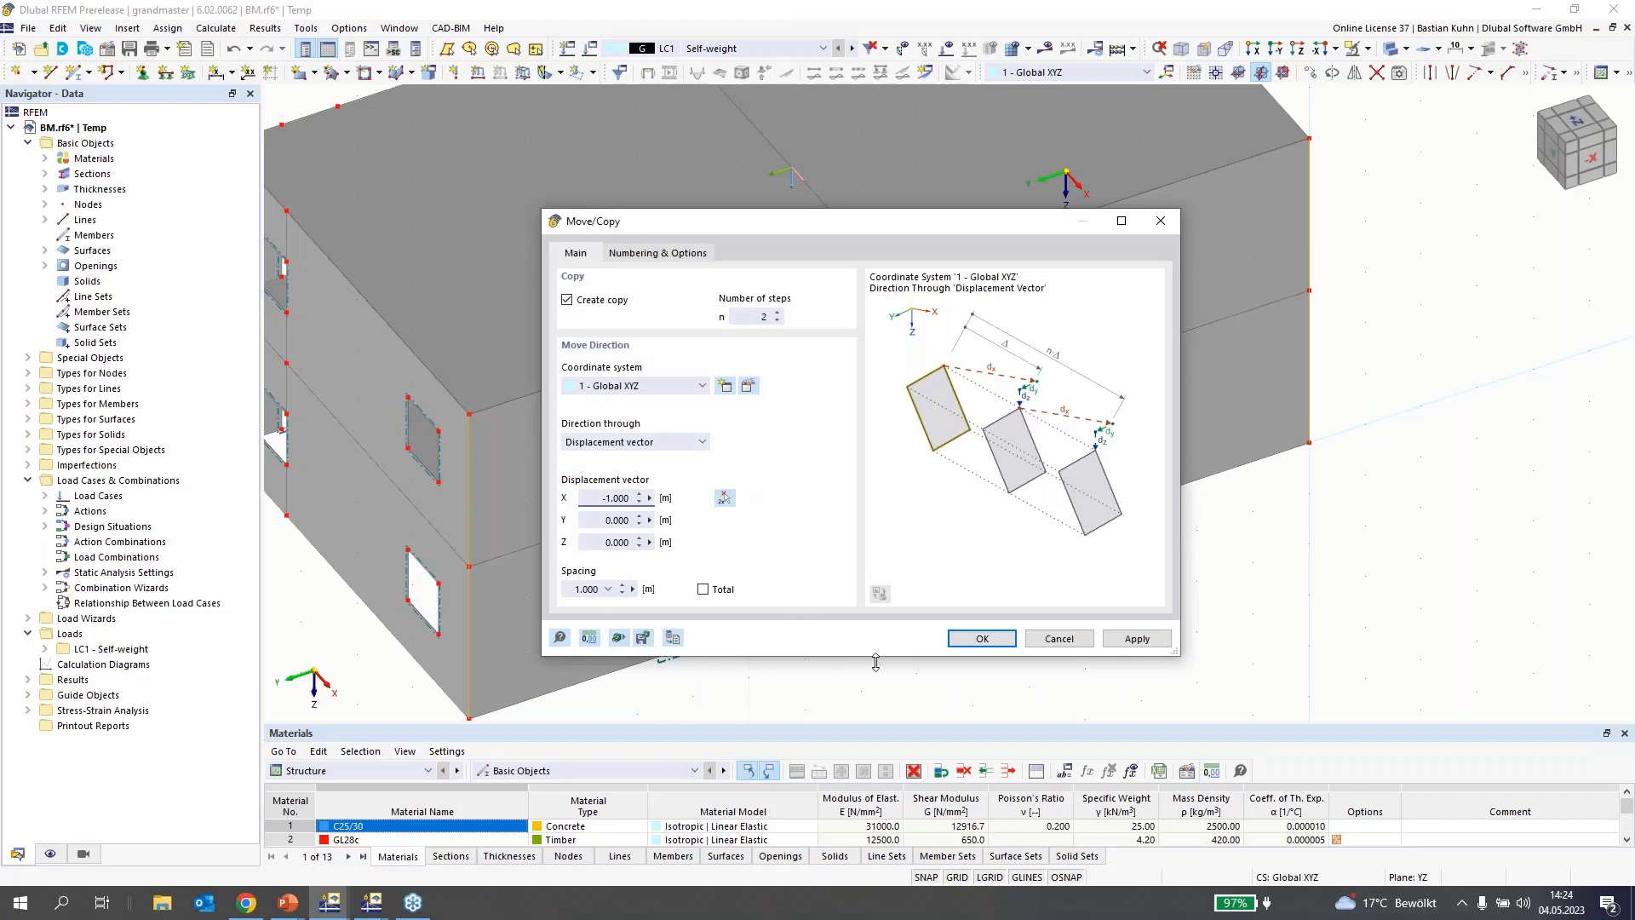
{"action": "left_click", "coordinate": [974, 645]}
Copy the partition wall's vertical lines at X 8 m once by -1 m in Y, picking the displacement to the adjacent large opening's storey-level node
{"action": "scroll", "coordinate": [989, 642], "scroll_direction": "down", "scroll_amount": 3}
{"action": "middle_click_drag", "start_coordinate": [1056, 545], "coordinate": [906, 370], "text": "ctrl"}
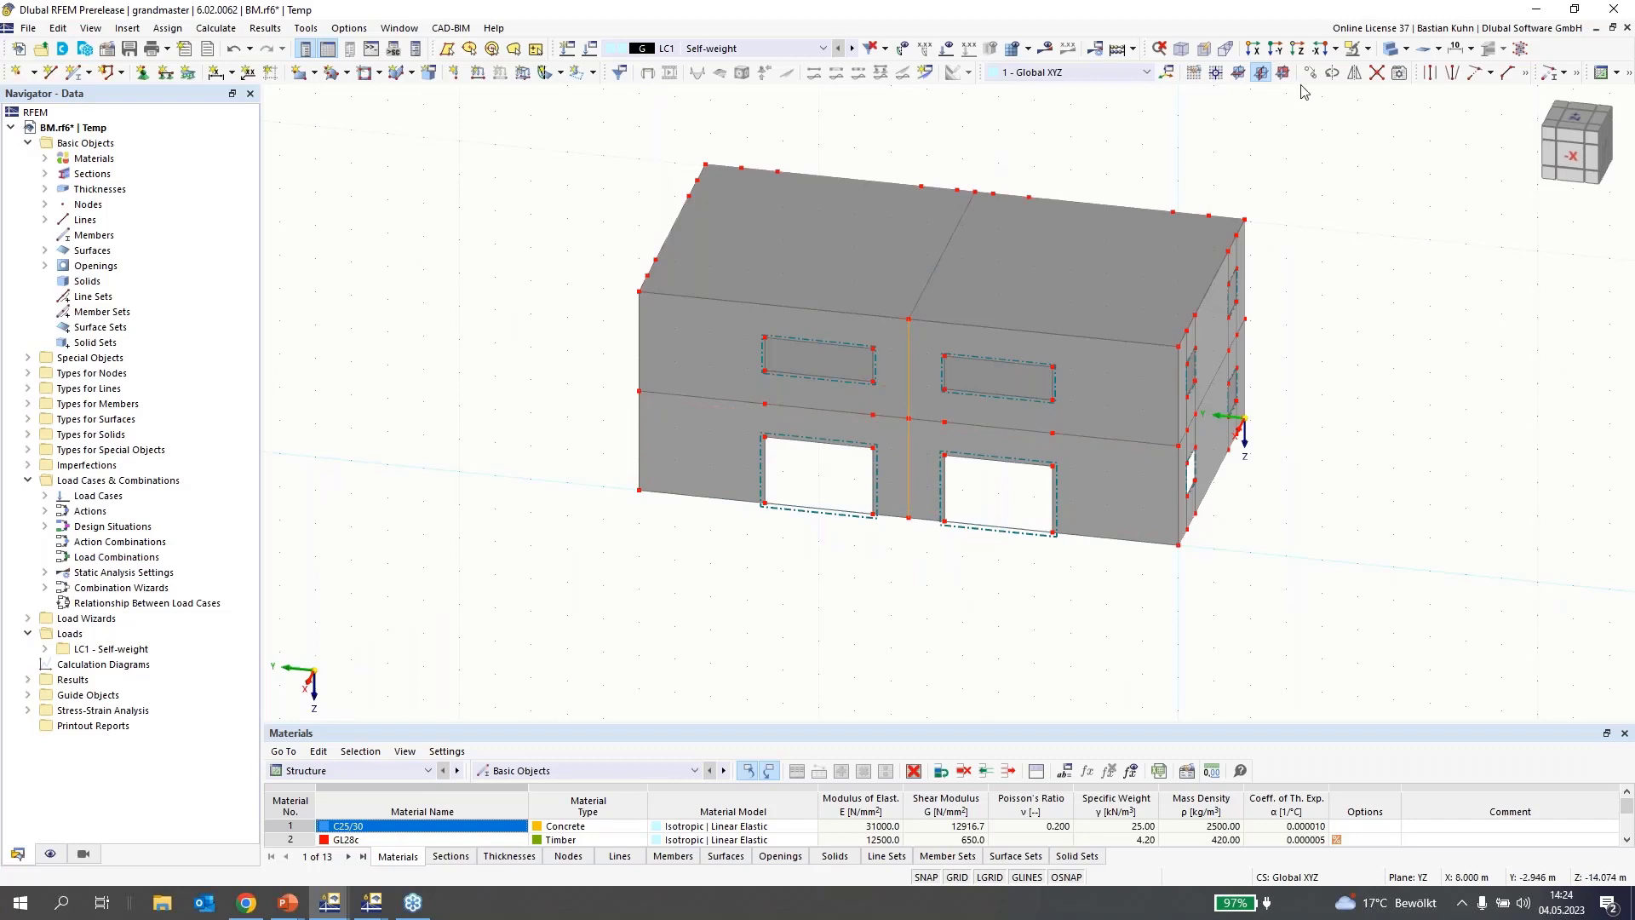
{"action": "left_click", "coordinate": [1309, 71]}
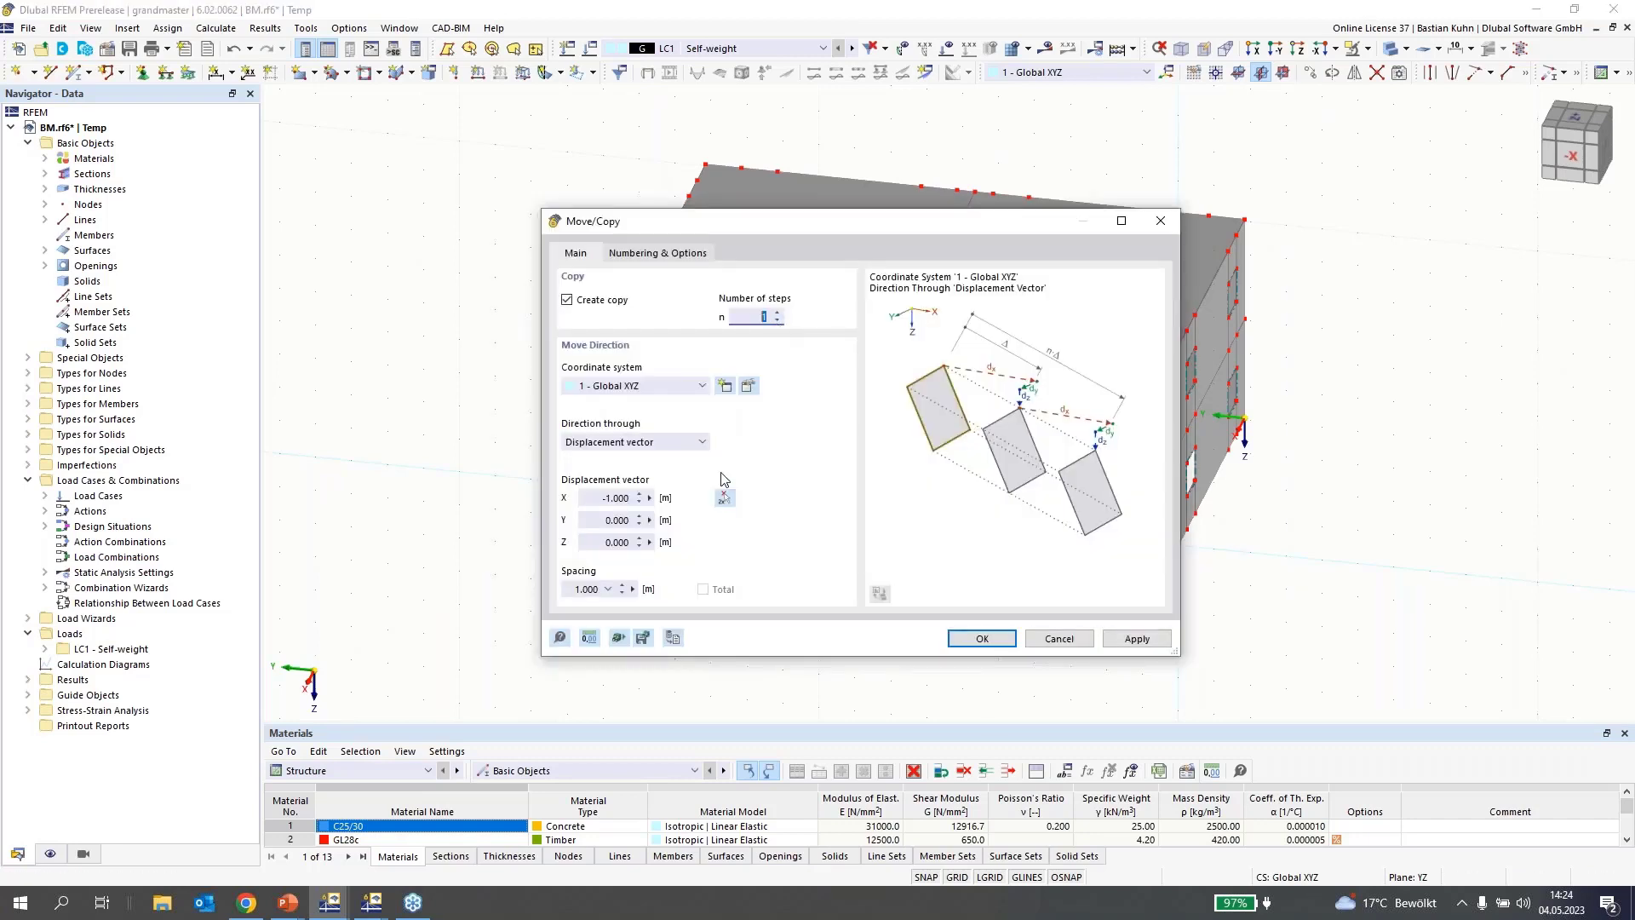
{"action": "left_click", "coordinate": [724, 501]}
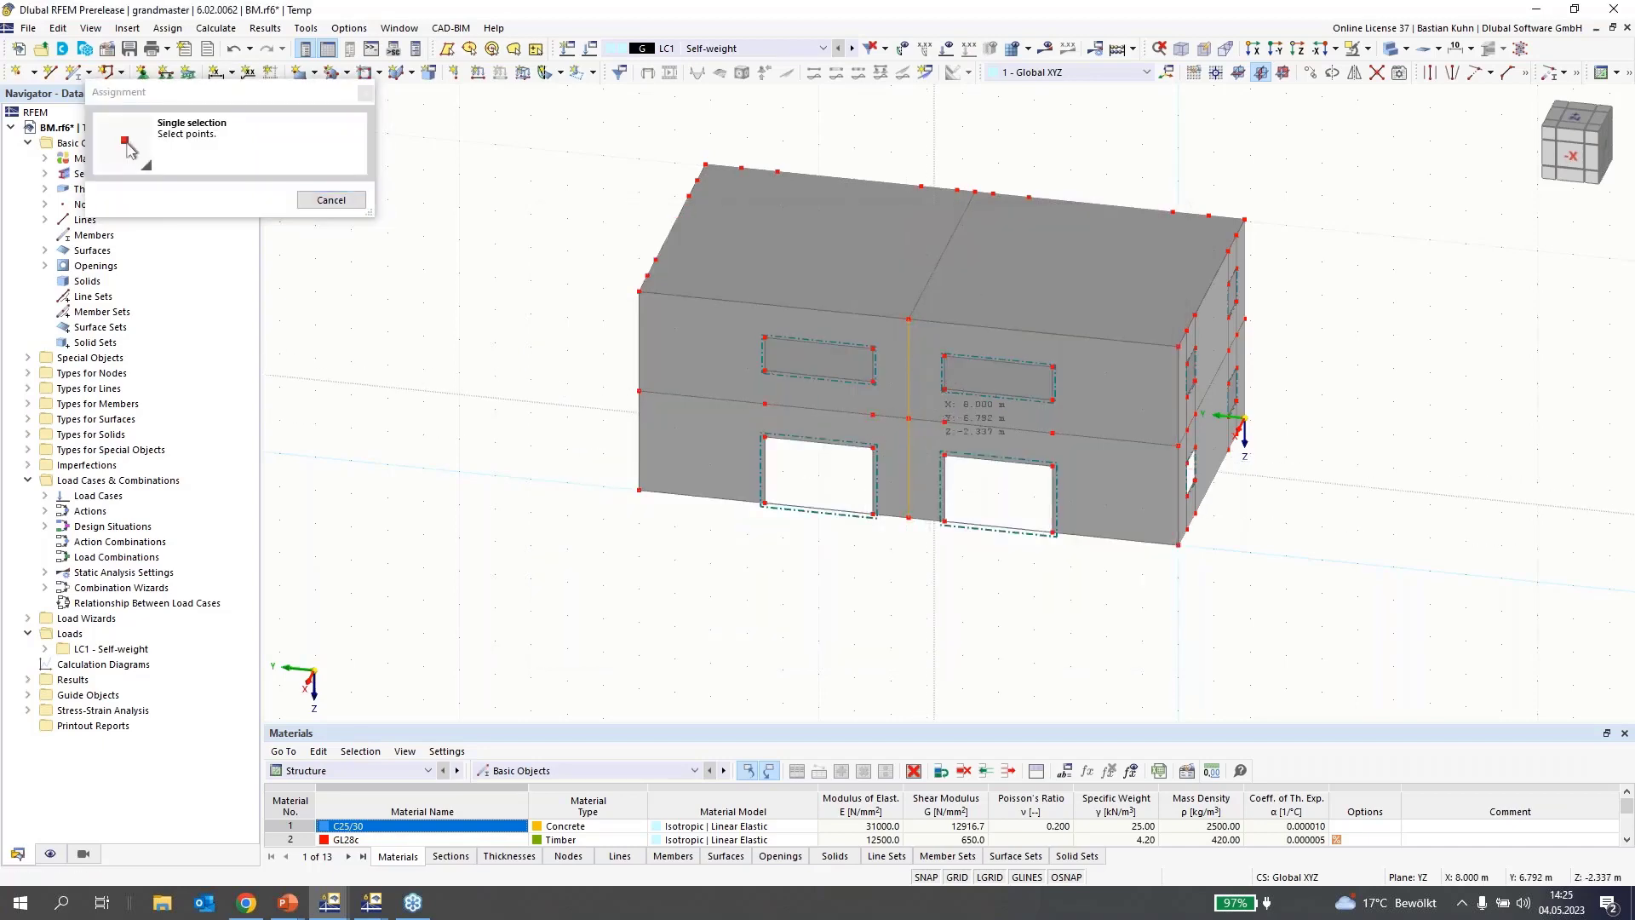
{"action": "left_click", "coordinate": [945, 422]}
{"action": "left_click", "coordinate": [926, 649]}
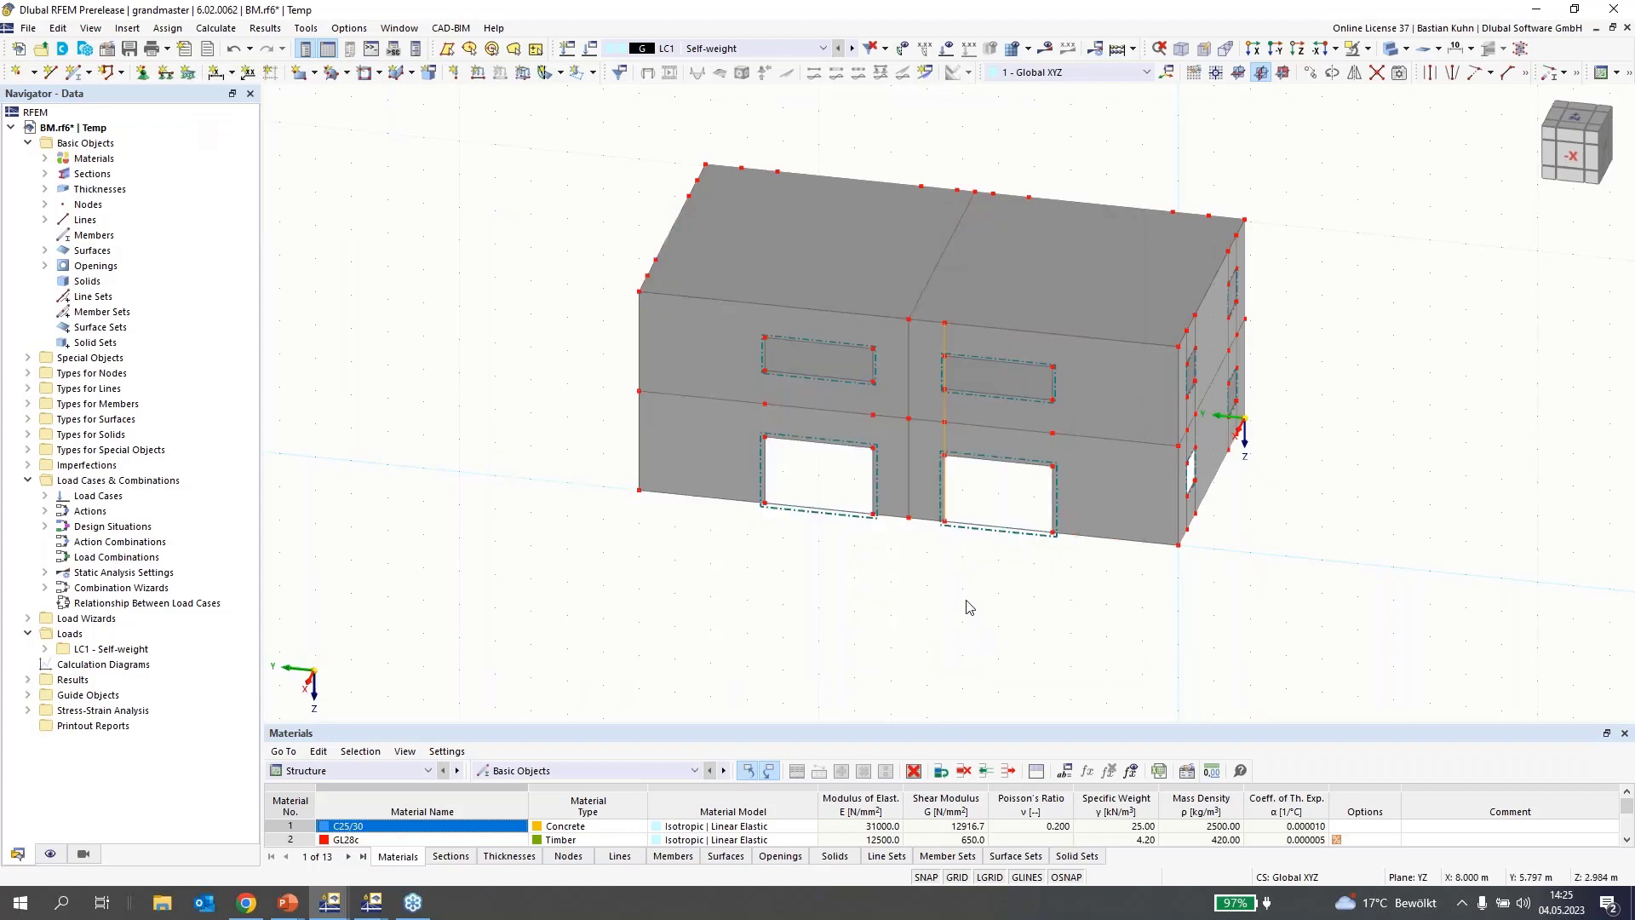
Copy the new vertical lines to the large opening's opposite edge, picking the displacement between the storey-level nodes
{"action": "left_click", "coordinate": [1313, 75]}
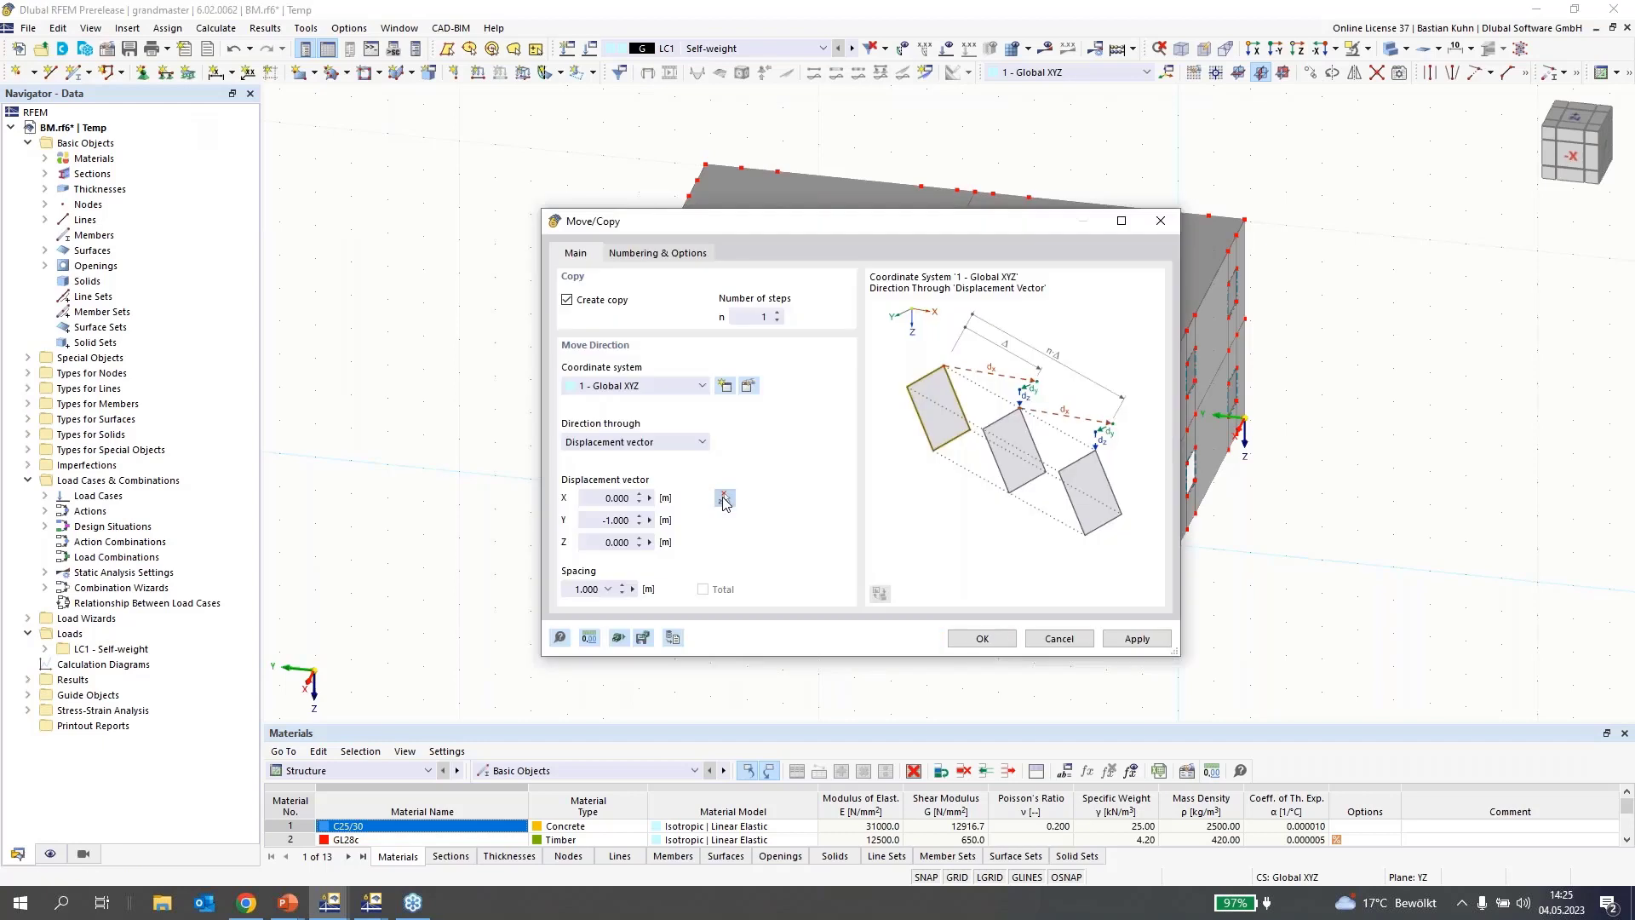
{"action": "left_click", "coordinate": [724, 498]}
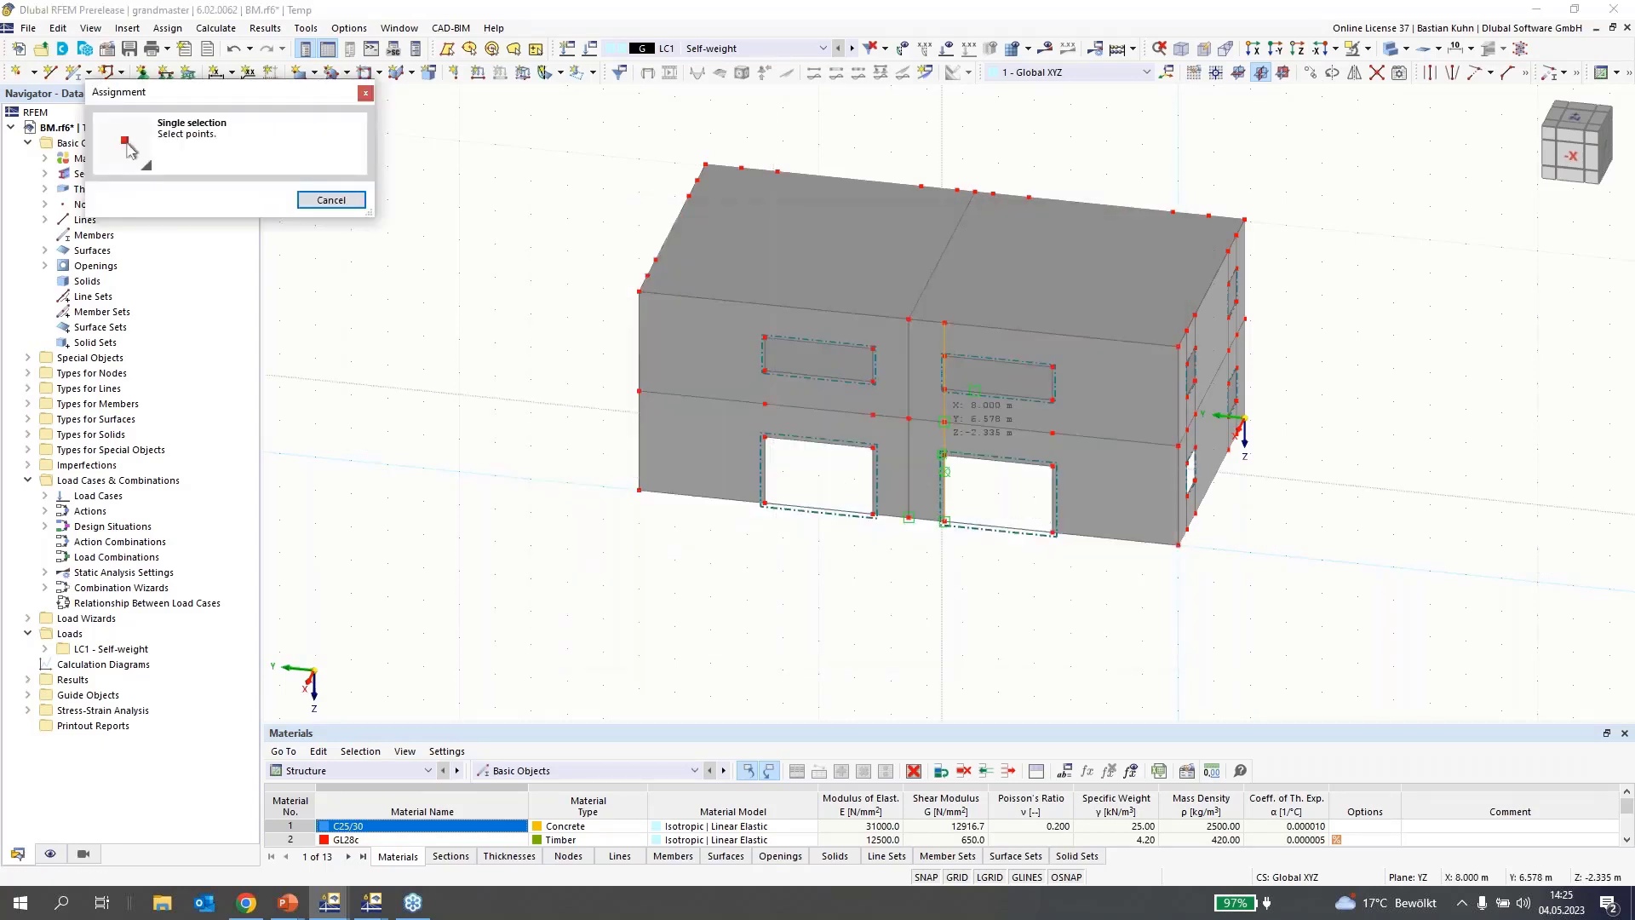
{"action": "left_click", "coordinate": [943, 423]}
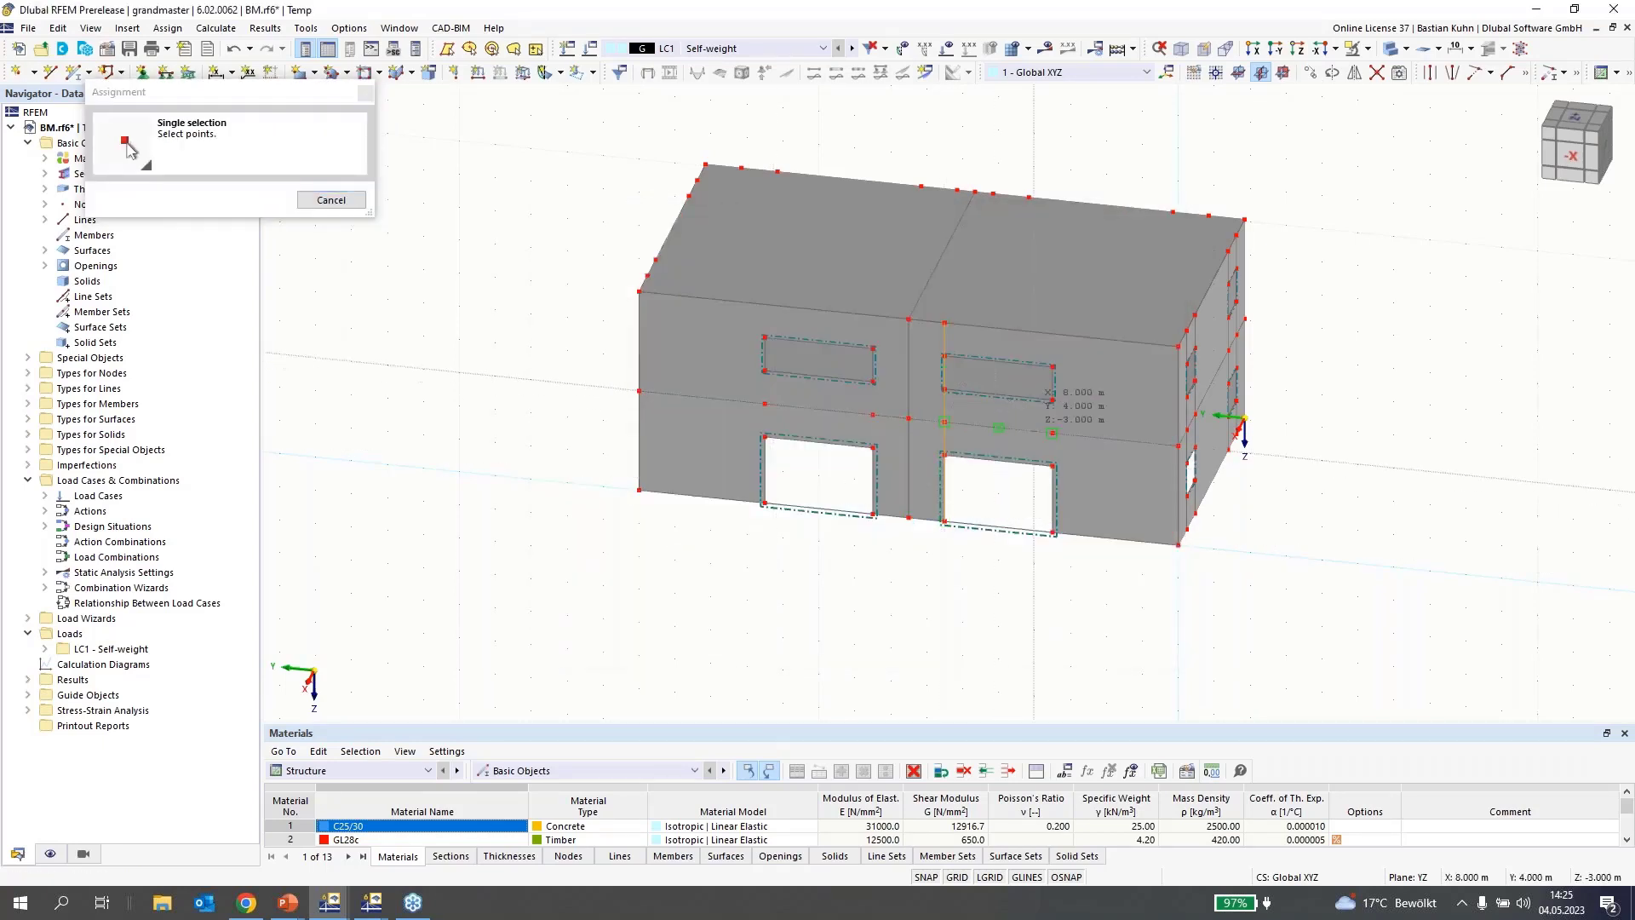
Copy the vertical line at the gate opening by -3 m in Y to the opening's other edge
{"action": "left_click", "coordinate": [1053, 433]}
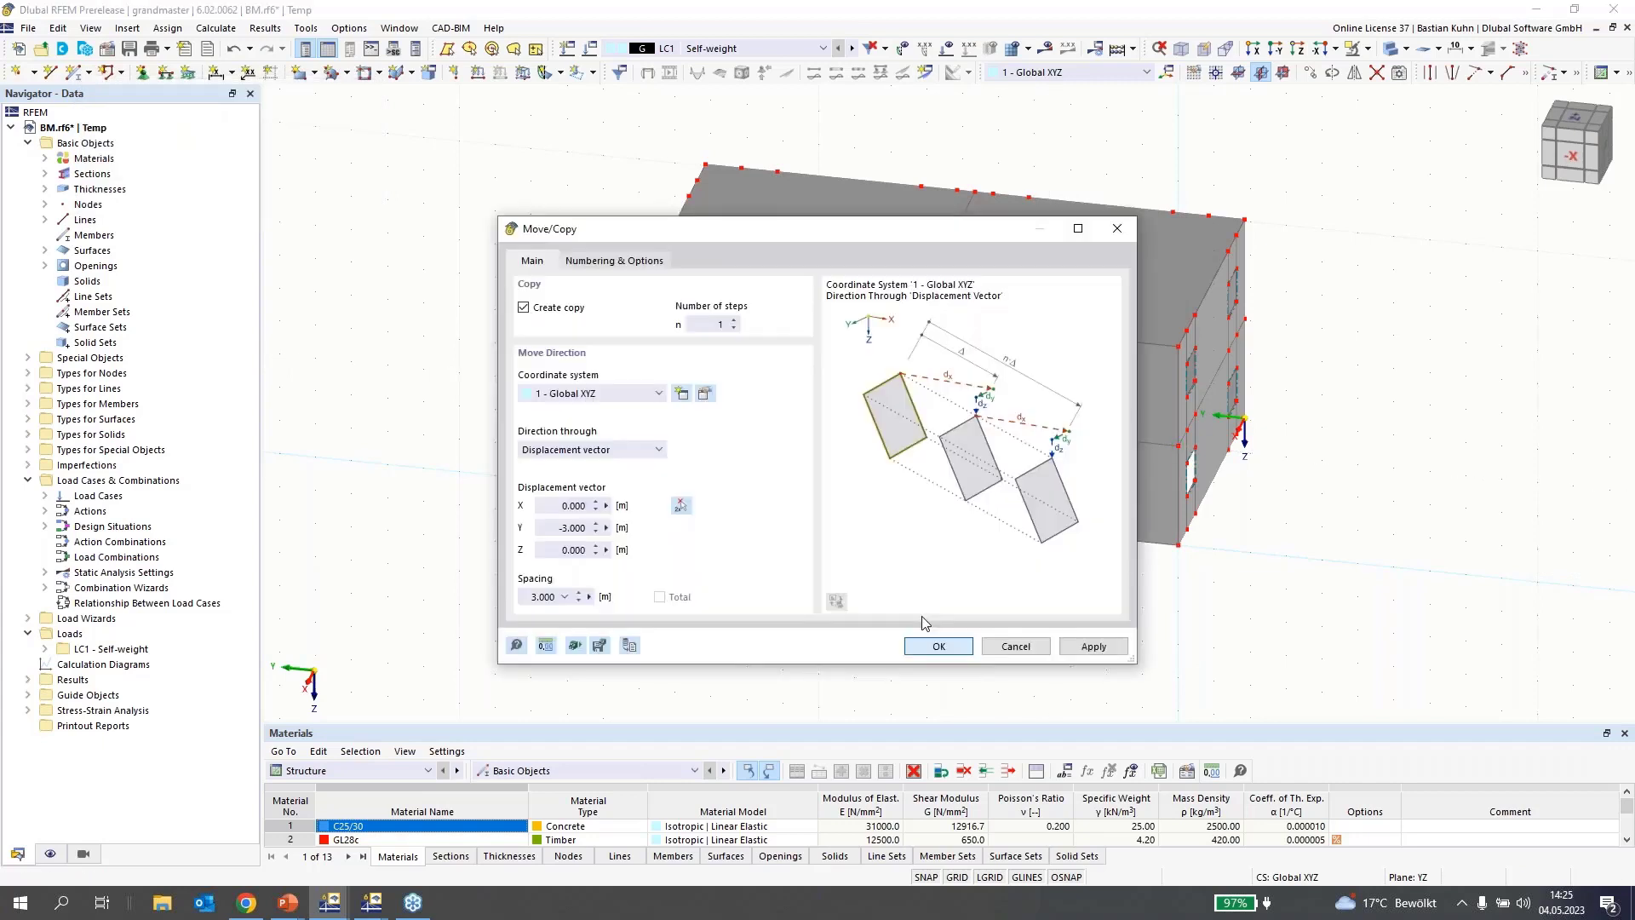
{"action": "left_click", "coordinate": [936, 643]}
Copy both vertical lines to the neighbouring gate opening's edges and connect the building's lines at their intersections
{"action": "left_click", "coordinate": [944, 413], "text": "ctrl"}
{"action": "left_click", "coordinate": [946, 437], "text": "ctrl"}
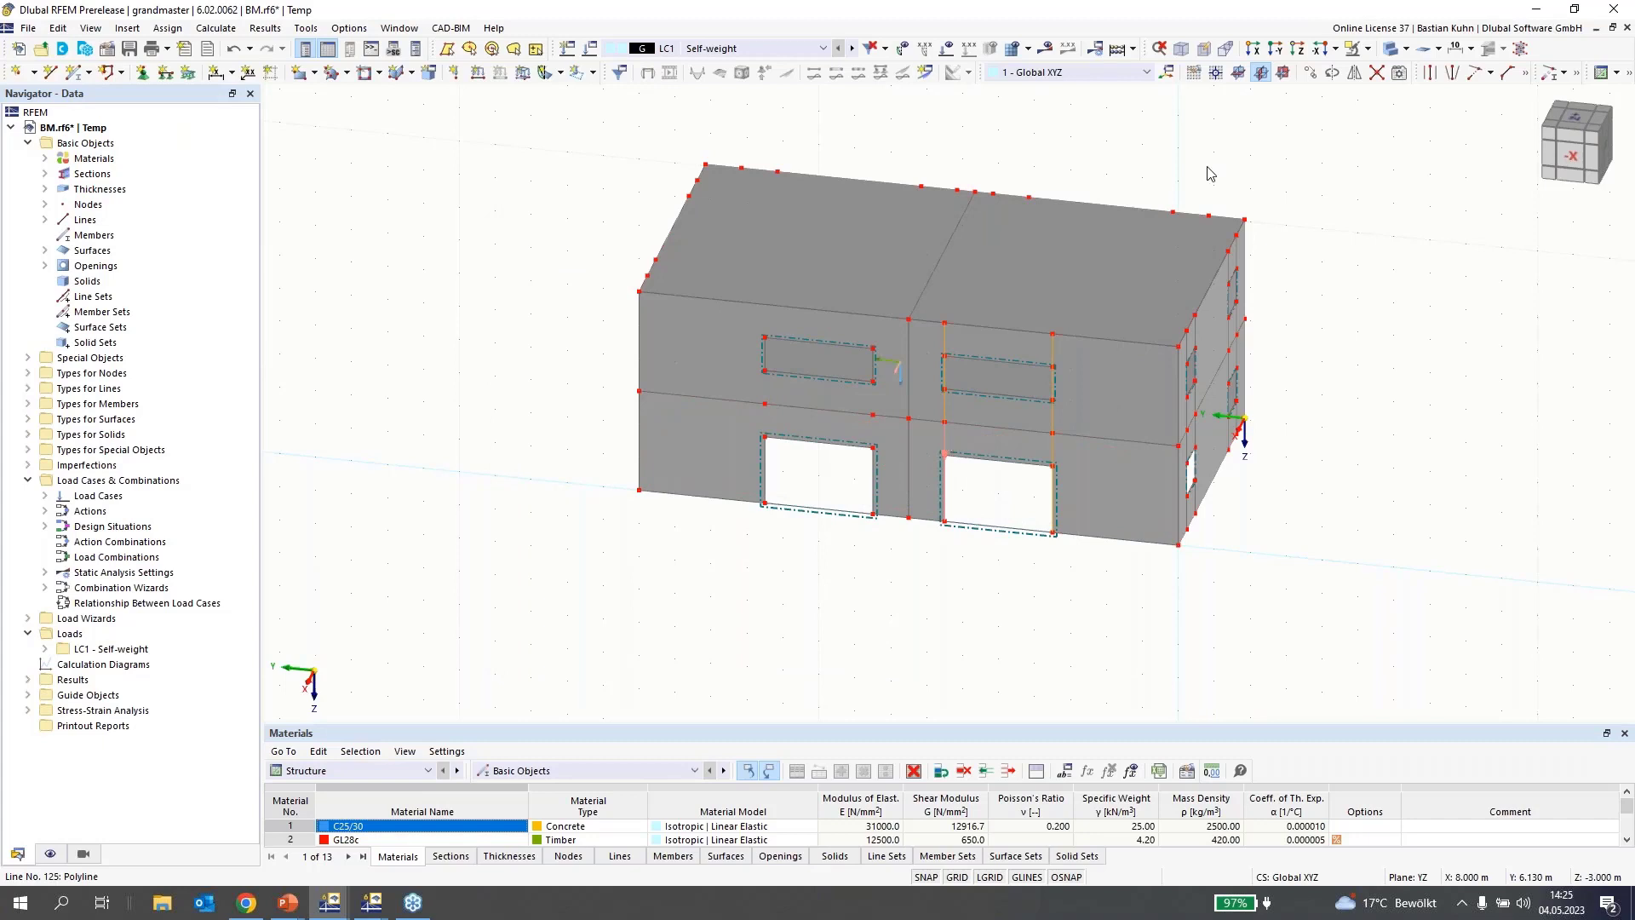
{"action": "left_click", "coordinate": [1311, 74]}
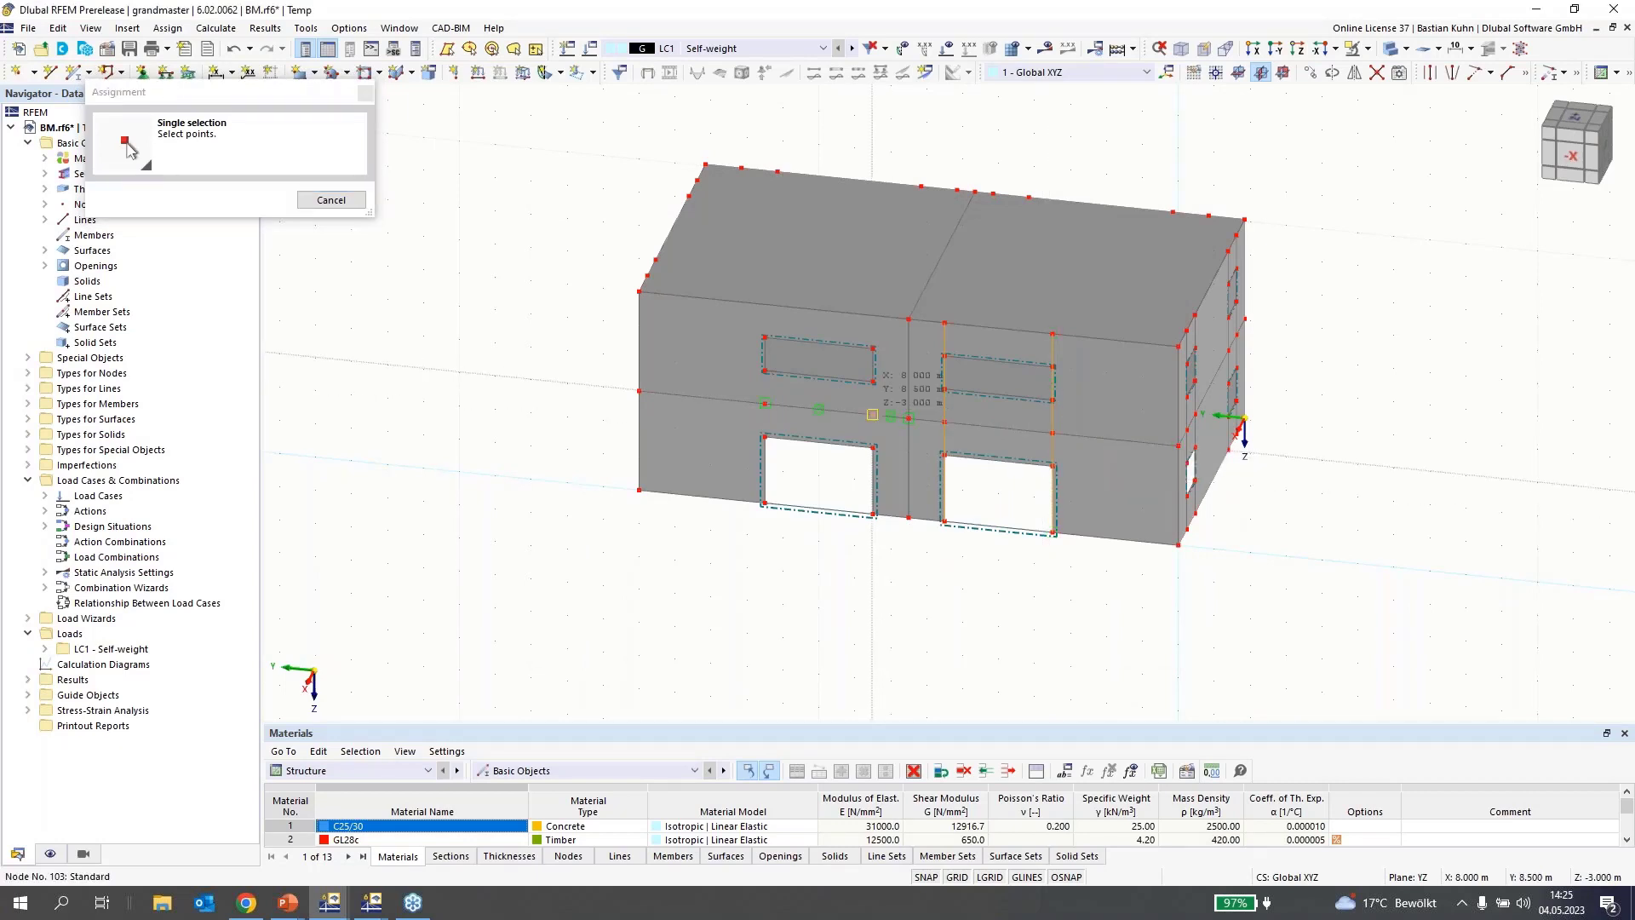
{"action": "left_click", "coordinate": [909, 414]}
{"action": "left_click", "coordinate": [937, 646]}
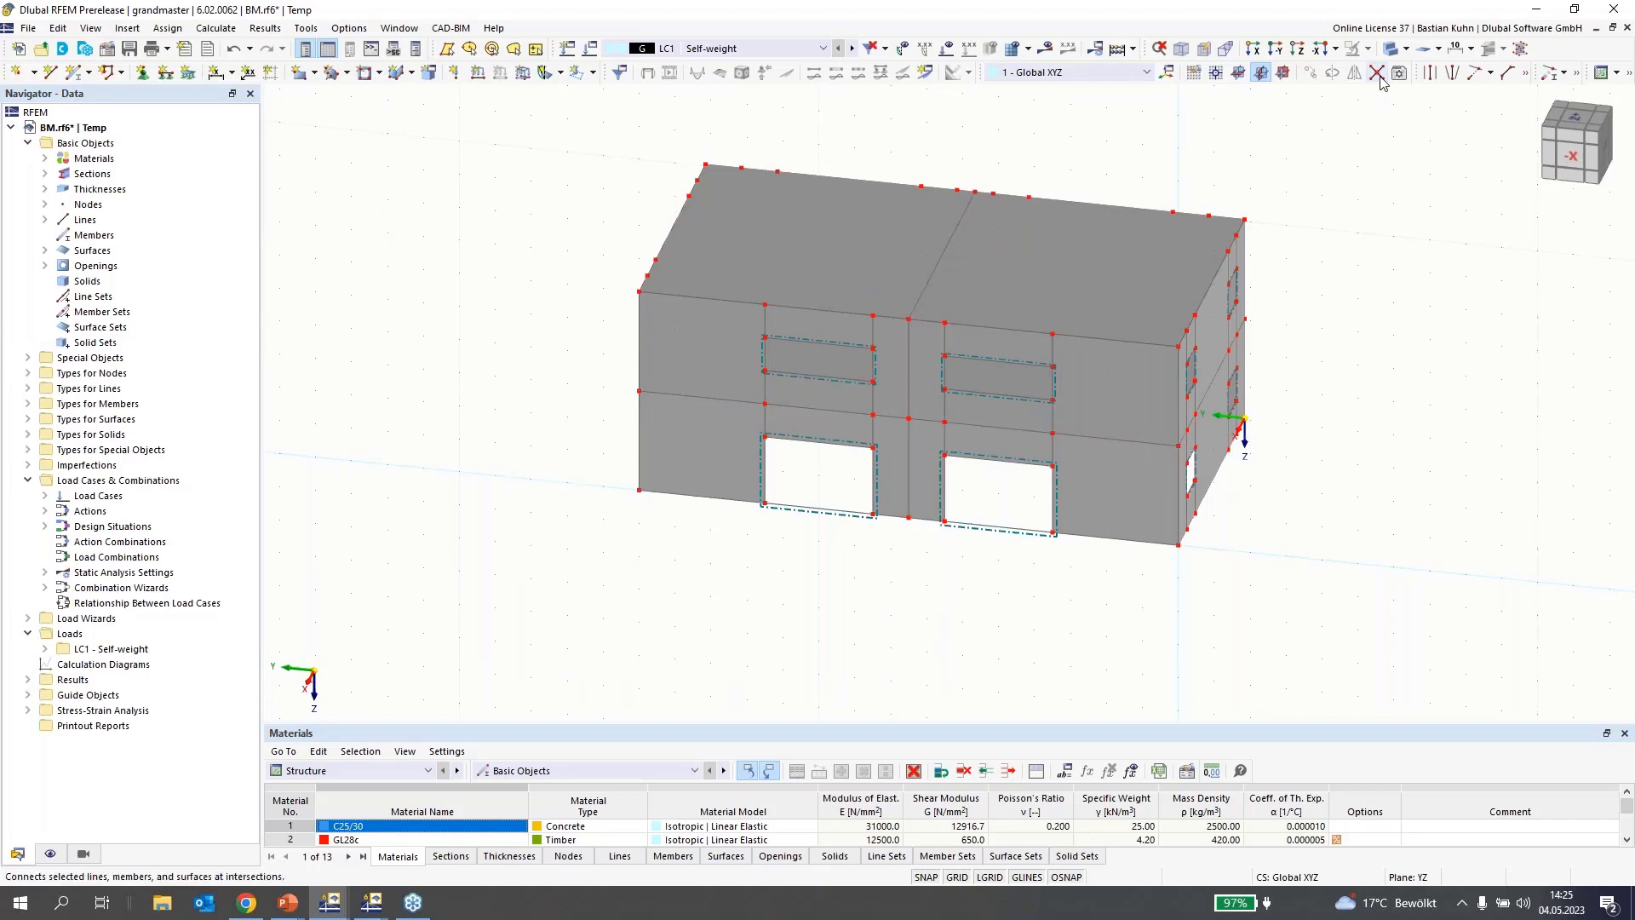
{"action": "left_click_drag", "start_coordinate": [1353, 92], "coordinate": [589, 628]}
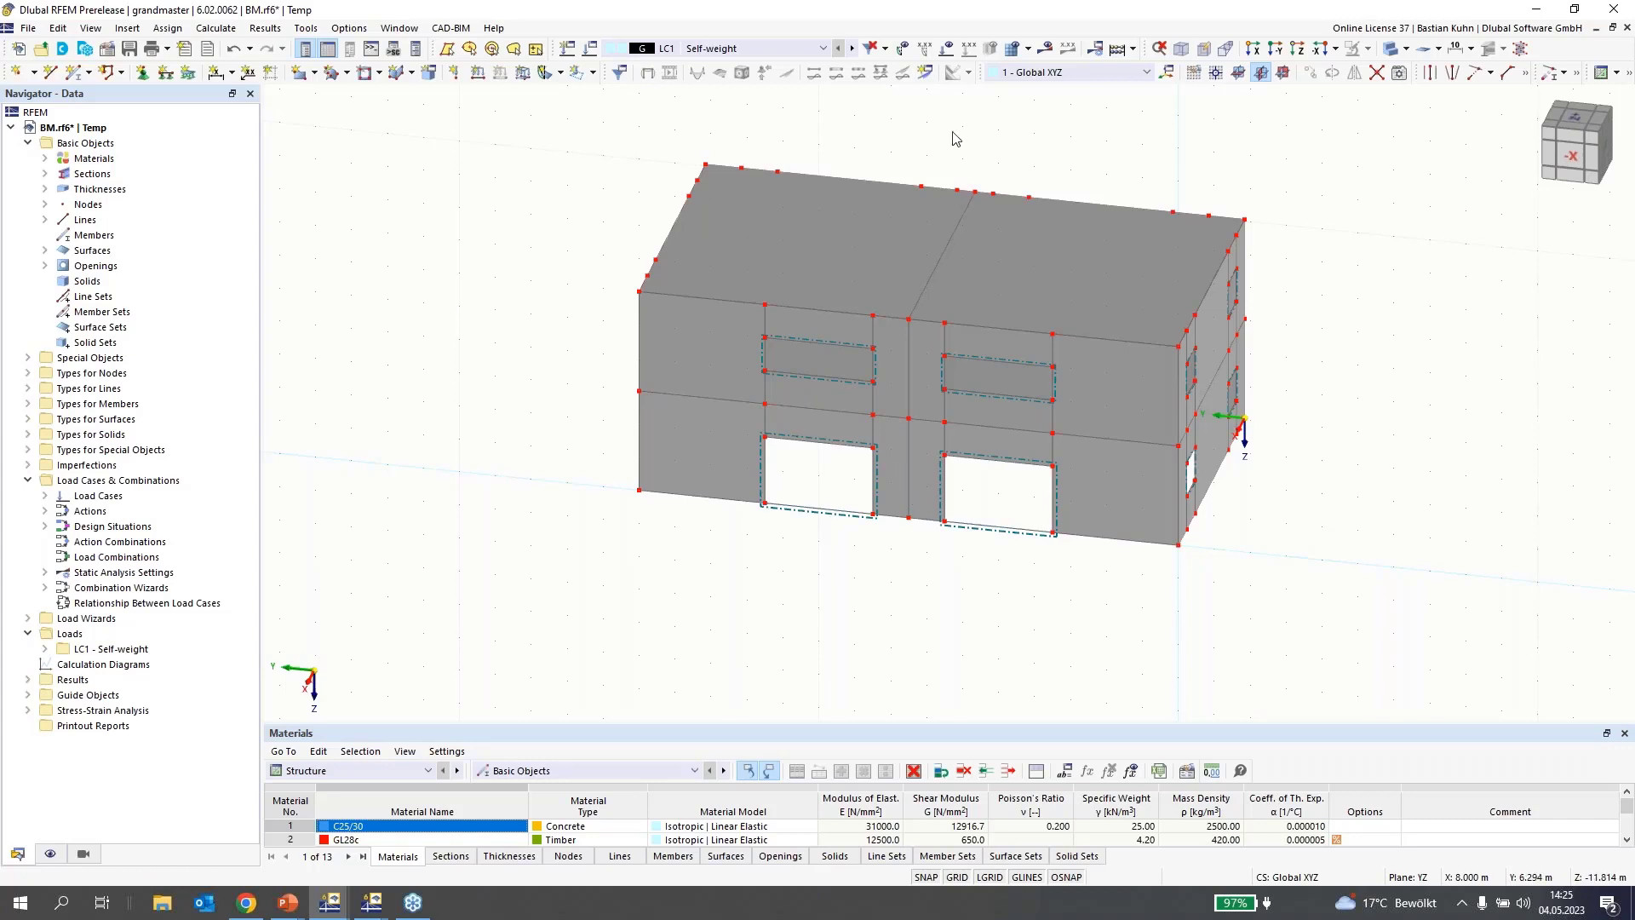
Set the Hinged line support to the local xyz system, with ux released and a spring constant of 1 kN/m²
{"action": "left_click", "coordinate": [1252, 49]}
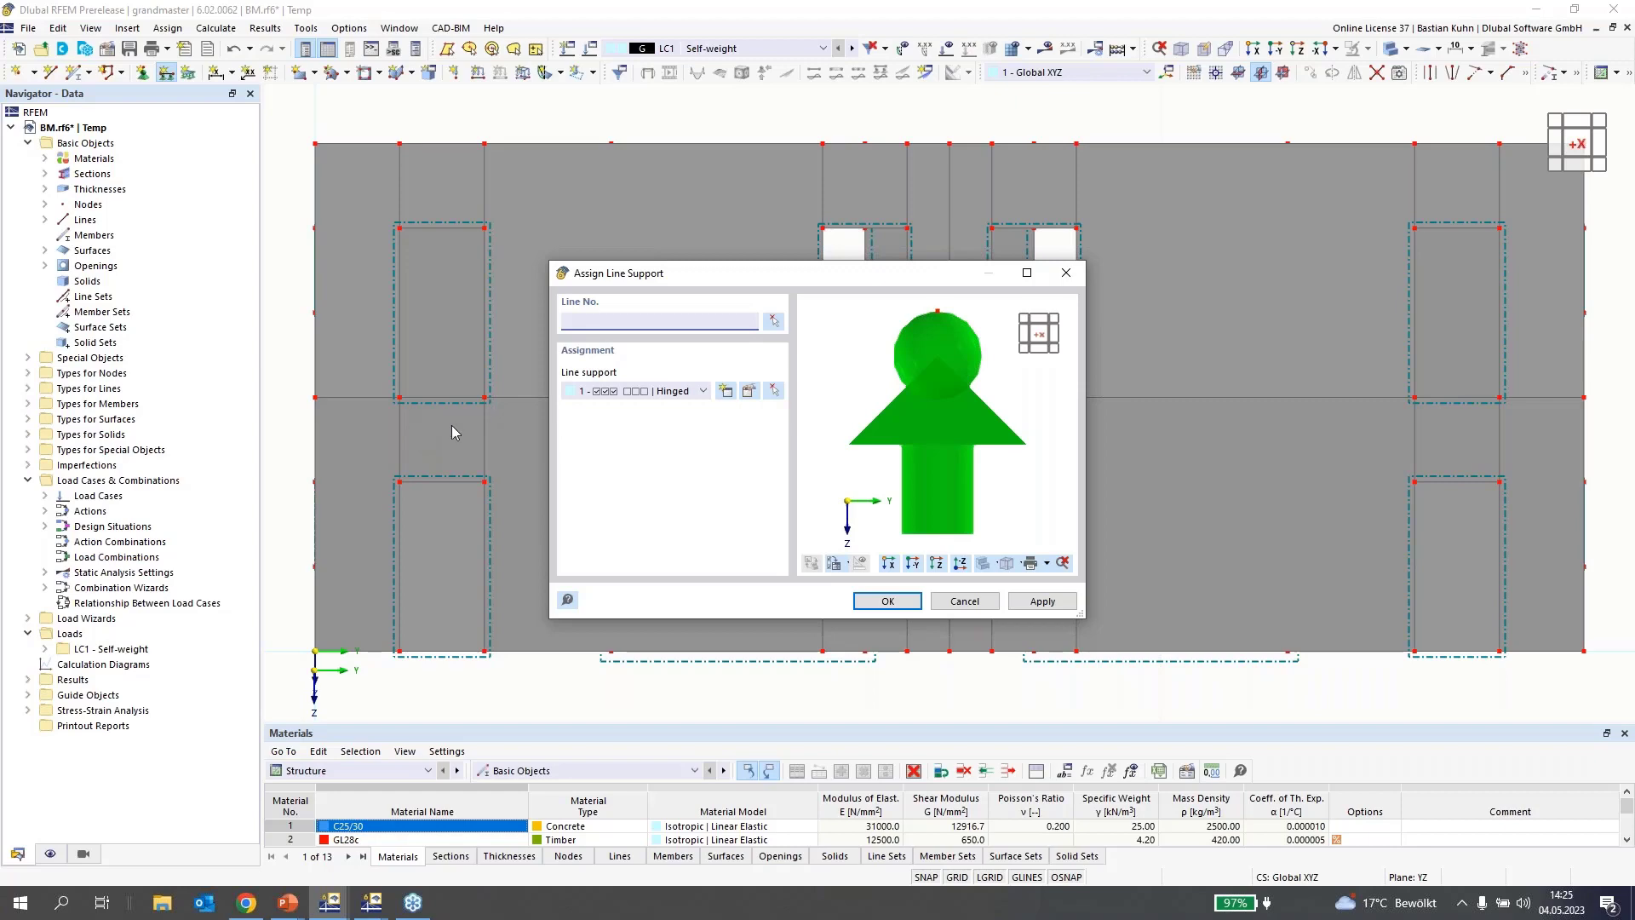
{"action": "left_click", "coordinate": [749, 392]}
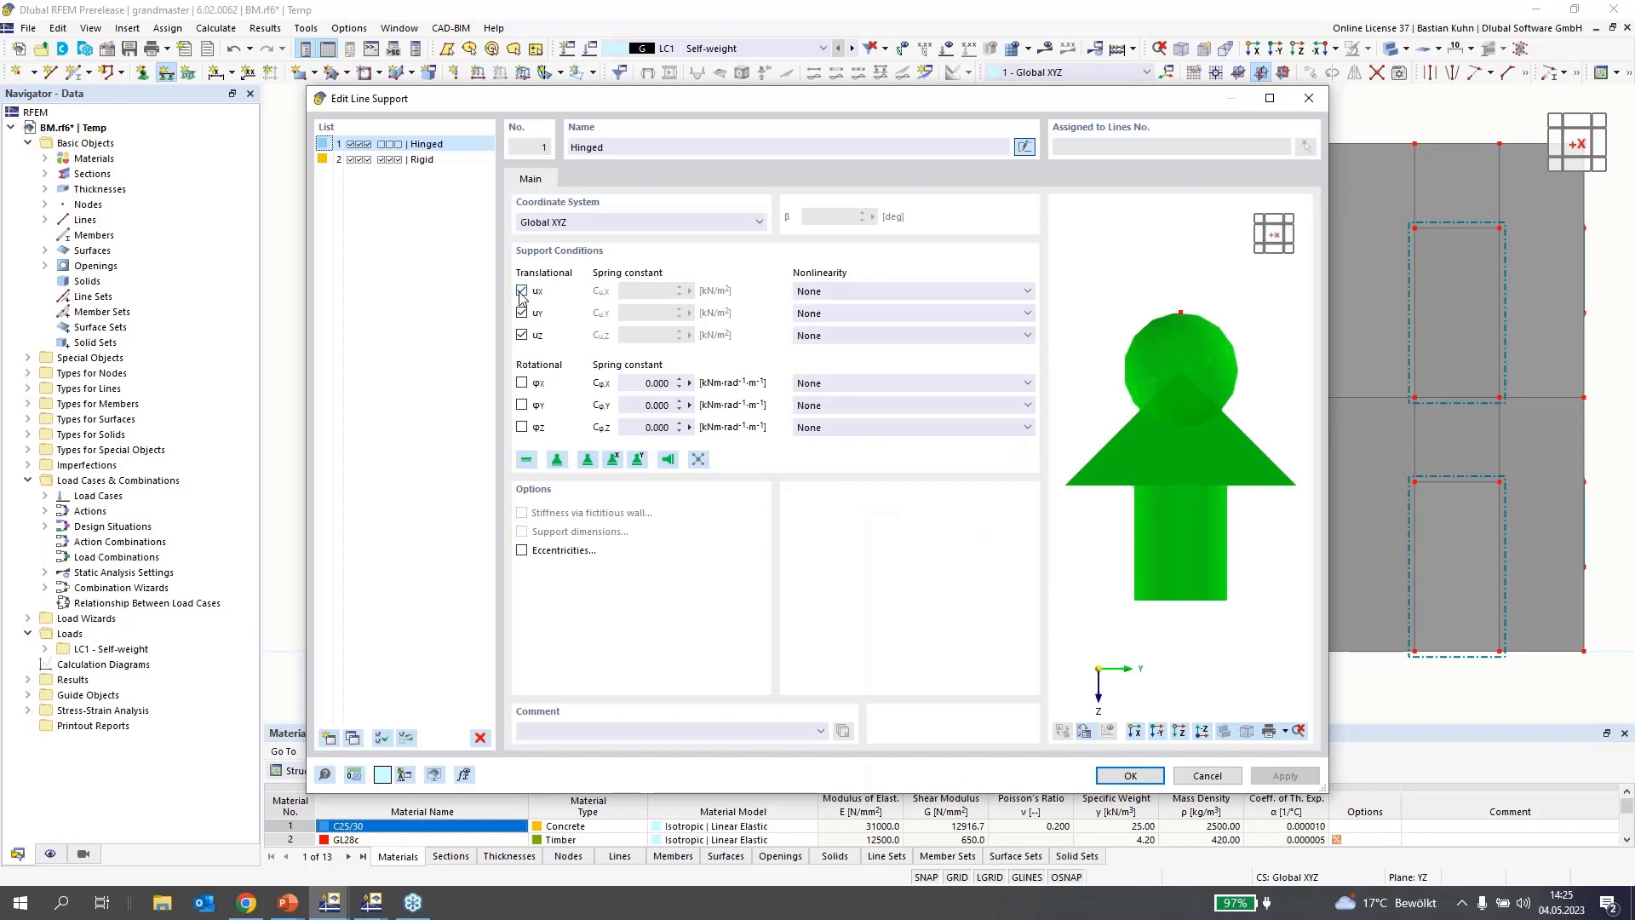
{"action": "left_click", "coordinate": [522, 291]}
{"action": "double_click", "coordinate": [657, 291]}
{"action": "type", "text": "1"}
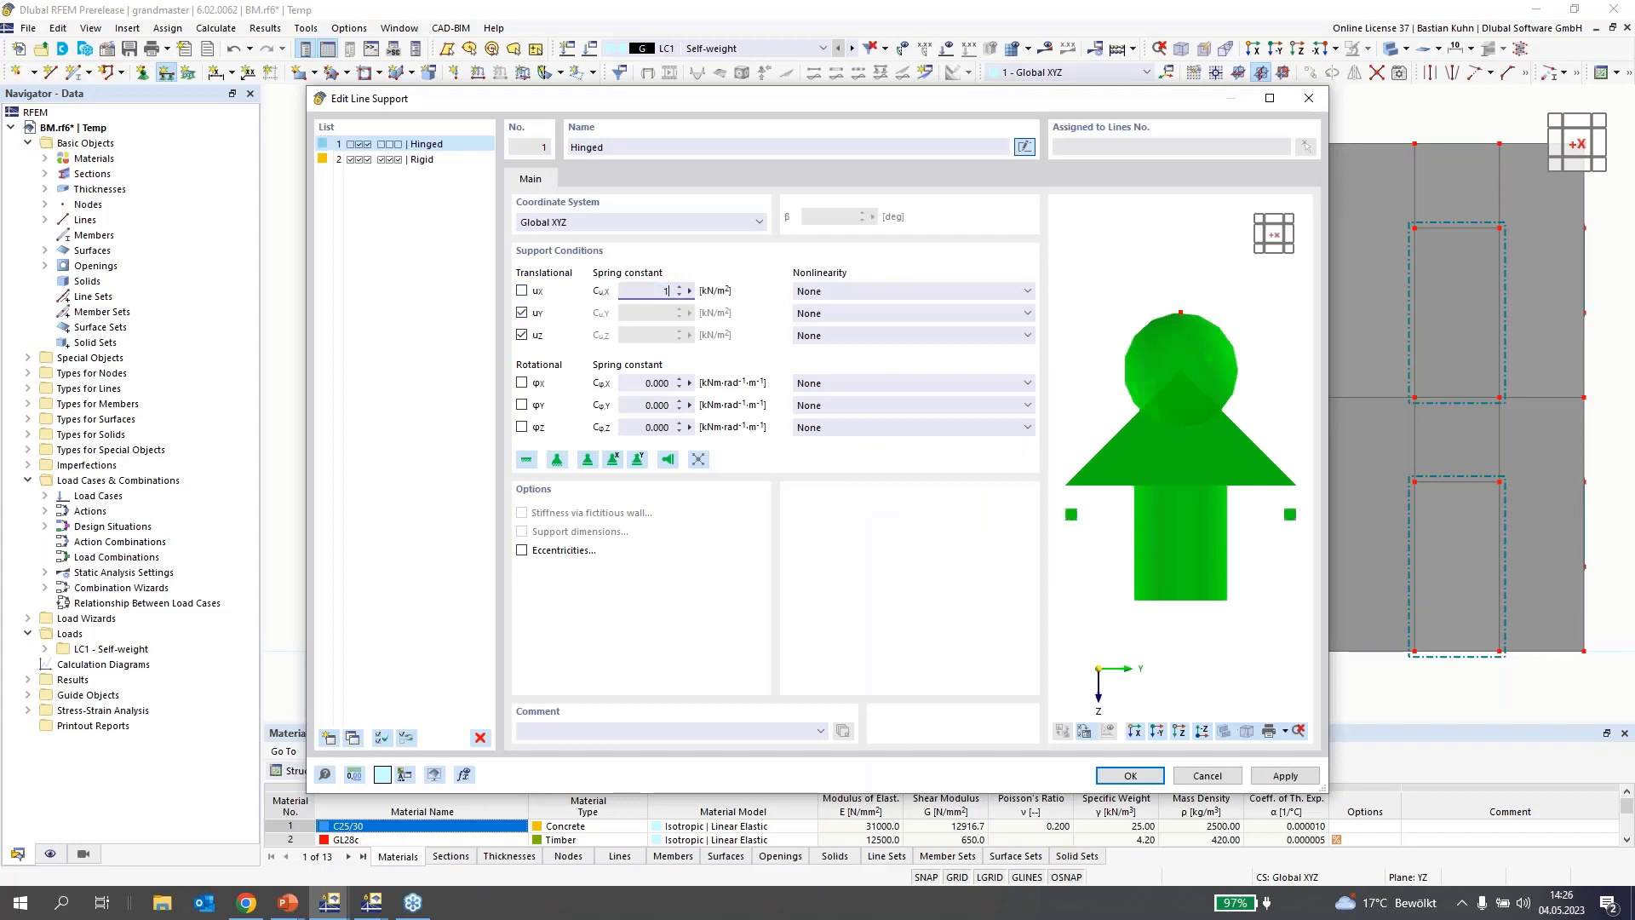
{"action": "left_click", "coordinate": [761, 226]}
{"action": "left_click", "coordinate": [737, 236]}
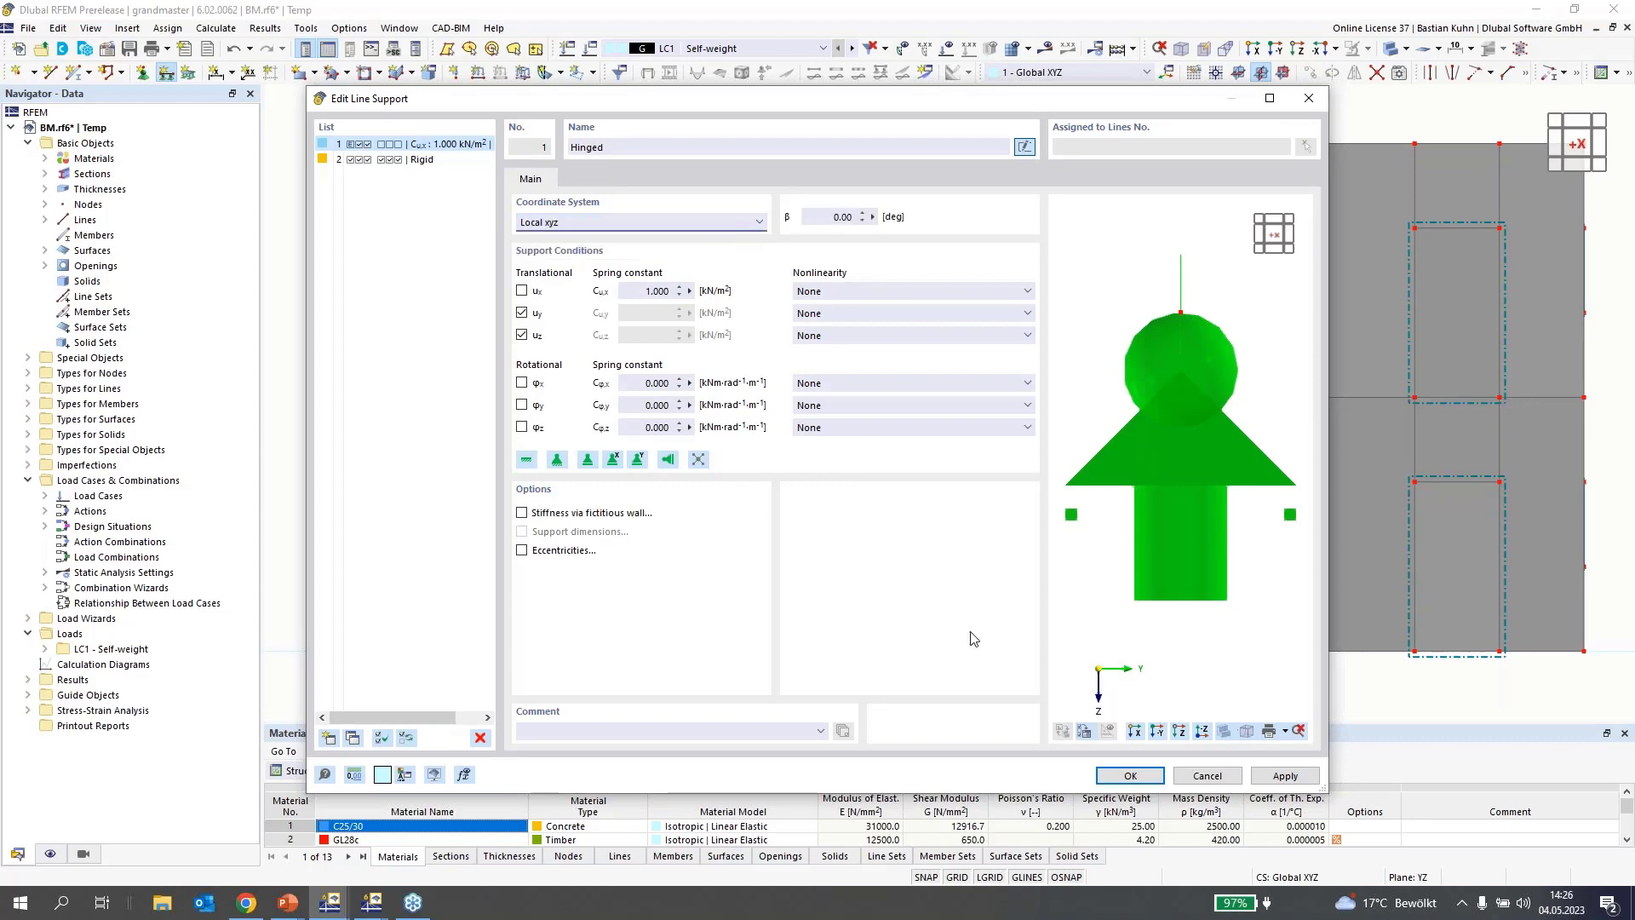
{"action": "left_click", "coordinate": [1117, 780]}
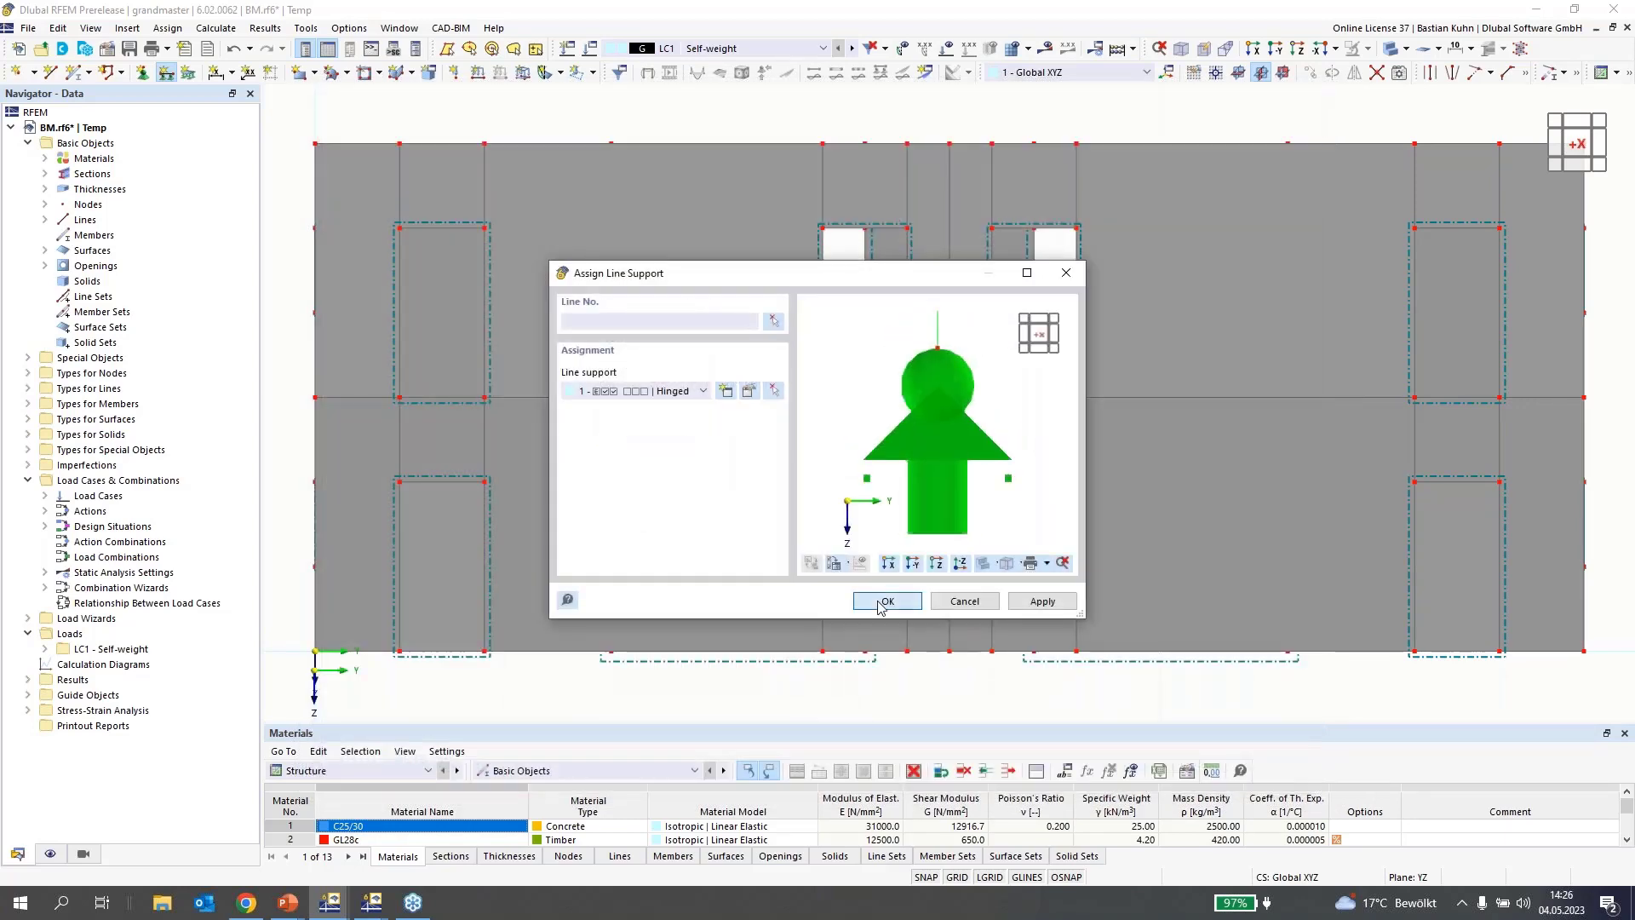
Assign the Hinged line support to all base lines of the building
{"action": "left_click", "coordinate": [891, 602]}
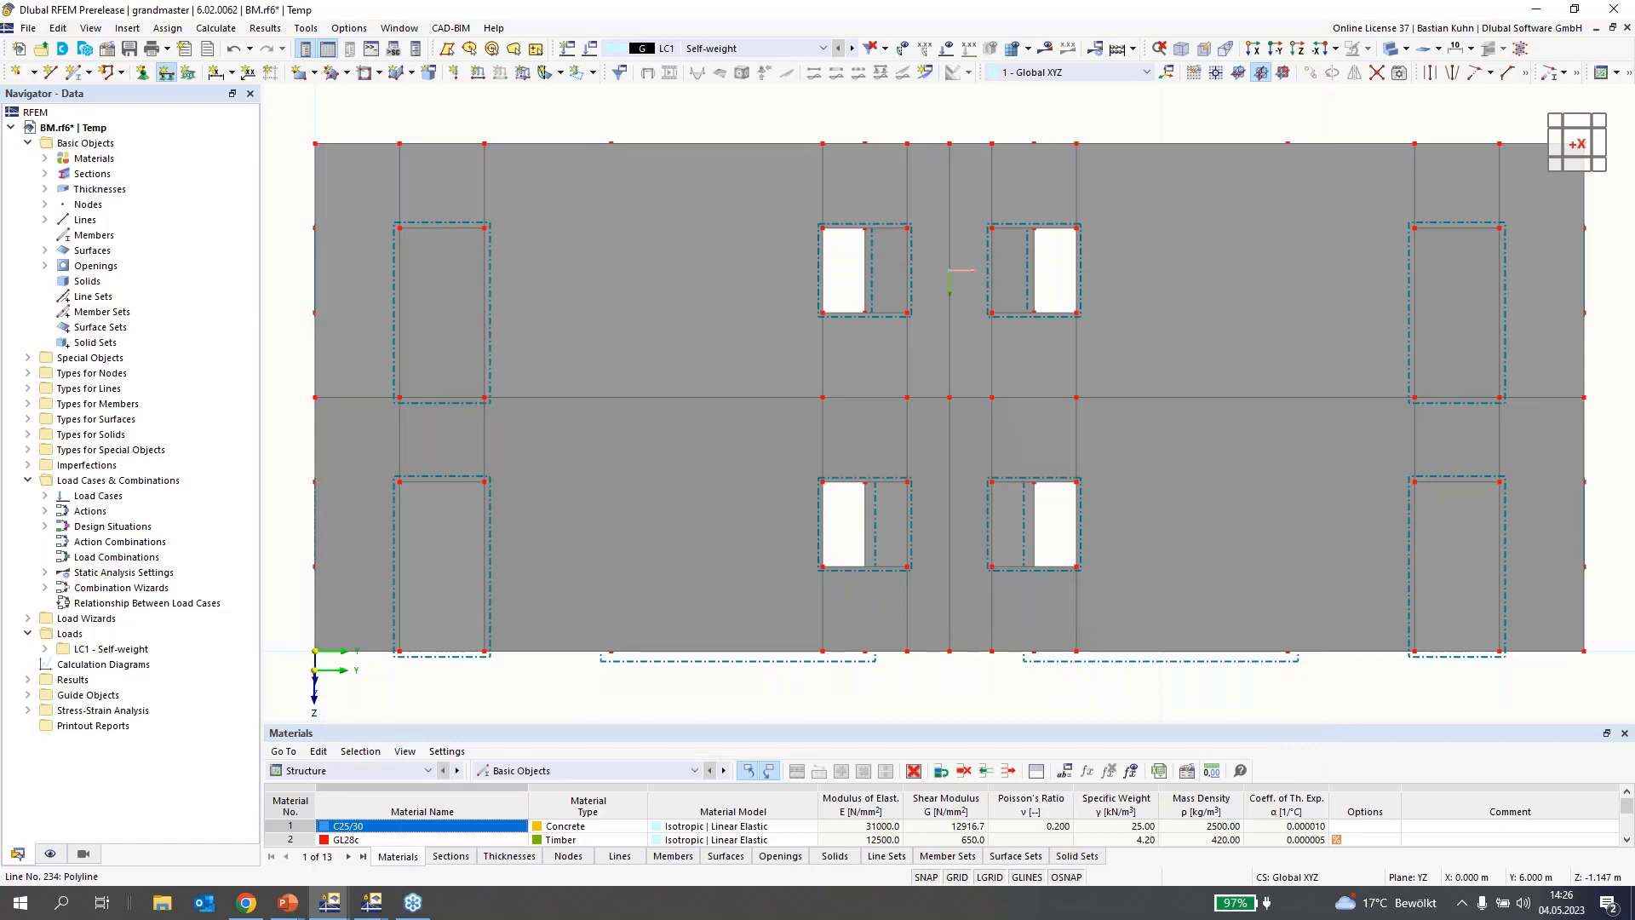
{"action": "scroll", "coordinate": [784, 500], "scroll_direction": "down", "scroll_amount": 4}
{"action": "left_click_drag", "start_coordinate": [516, 433], "coordinate": [1350, 574]}
{"action": "middle_click_drag", "start_coordinate": [1149, 539], "coordinate": [860, 600], "text": "ctrl"}
{"action": "scroll", "coordinate": [634, 380], "scroll_direction": "up", "scroll_amount": 2}
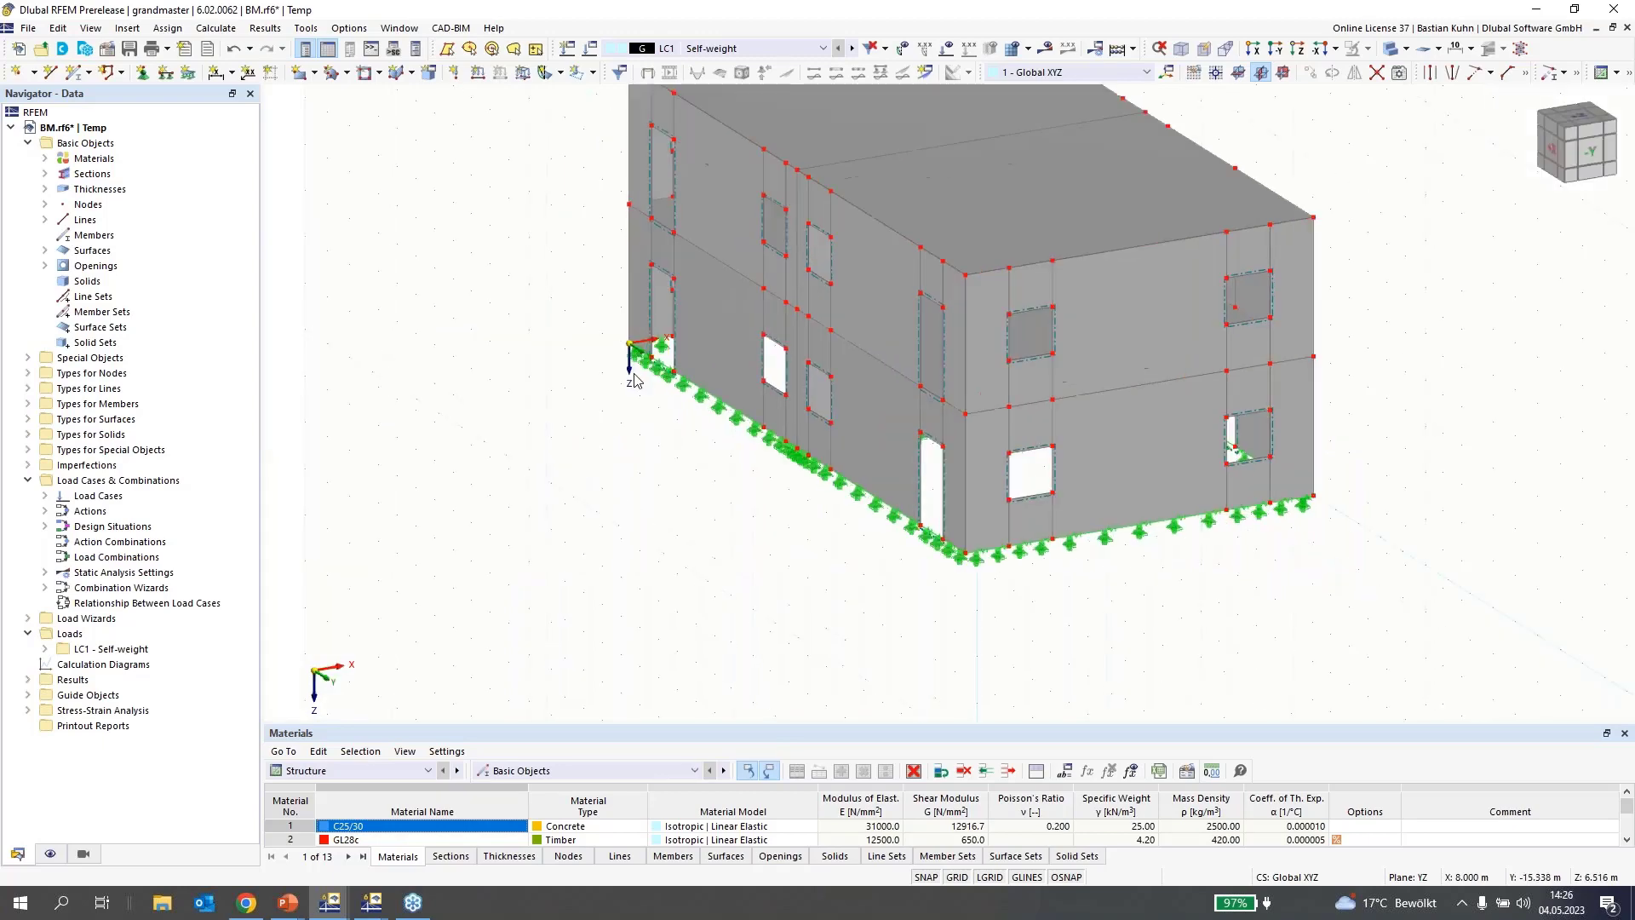
Delete the line supports beneath the door openings and the two large gate openings
{"action": "scroll", "coordinate": [634, 381], "scroll_direction": "up", "scroll_amount": 2}
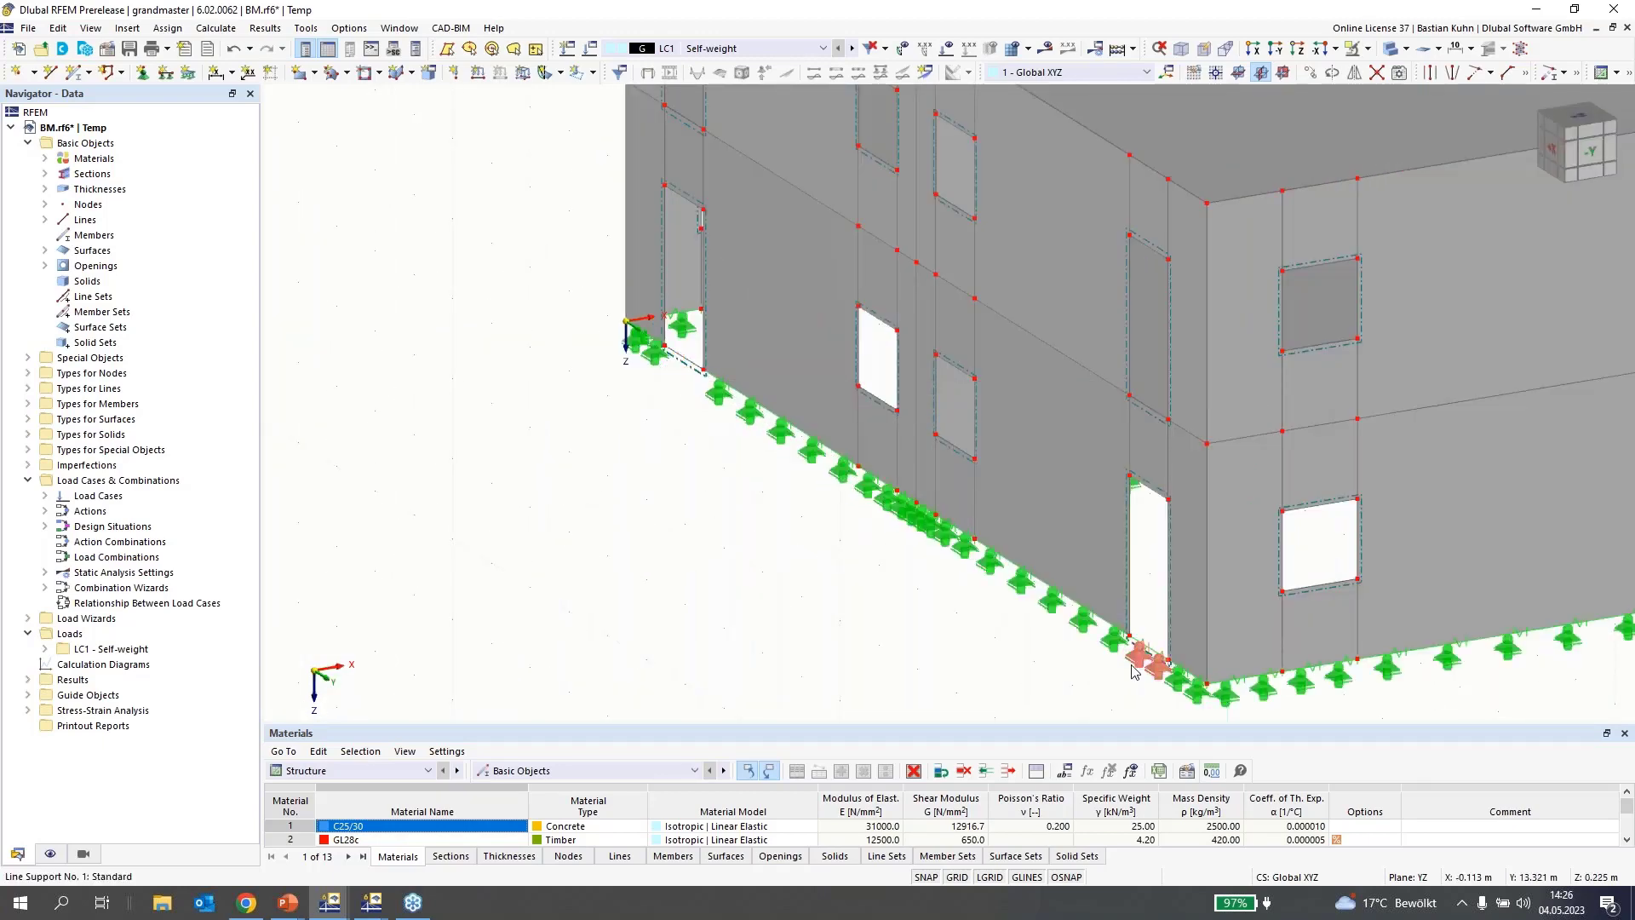
{"action": "scroll", "coordinate": [1133, 664], "scroll_direction": "down", "scroll_amount": 3}
{"action": "middle_click_drag", "start_coordinate": [1081, 653], "coordinate": [575, 495]}
{"action": "left_click", "coordinate": [909, 436]}
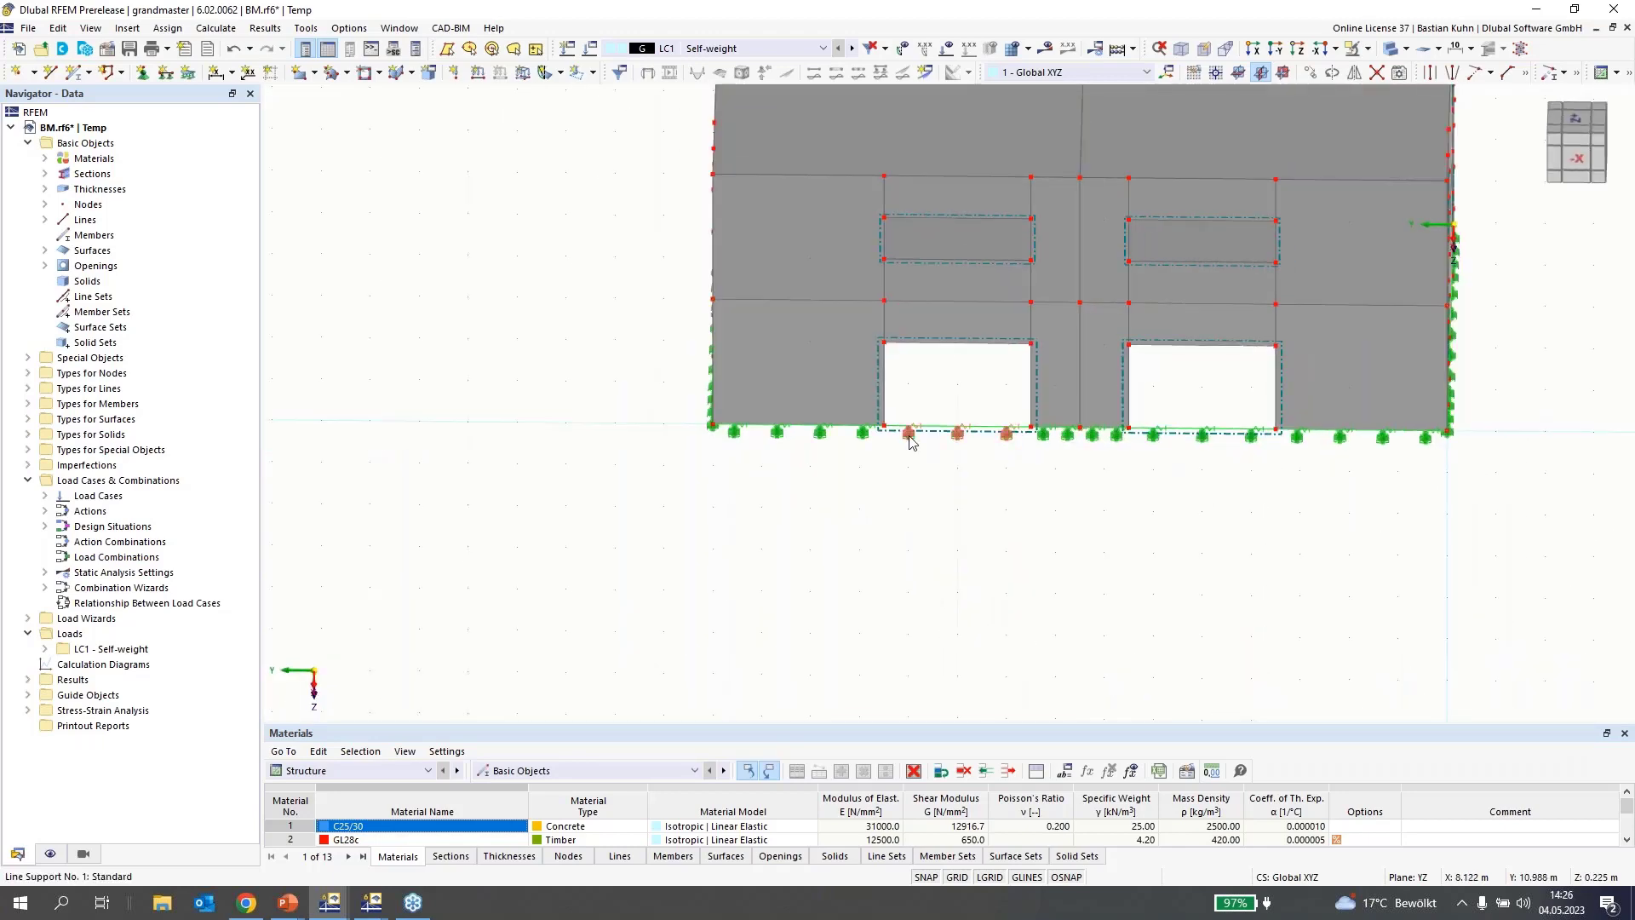
{"action": "key", "text": "Delete"}
{"action": "left_click", "coordinate": [1154, 439]}
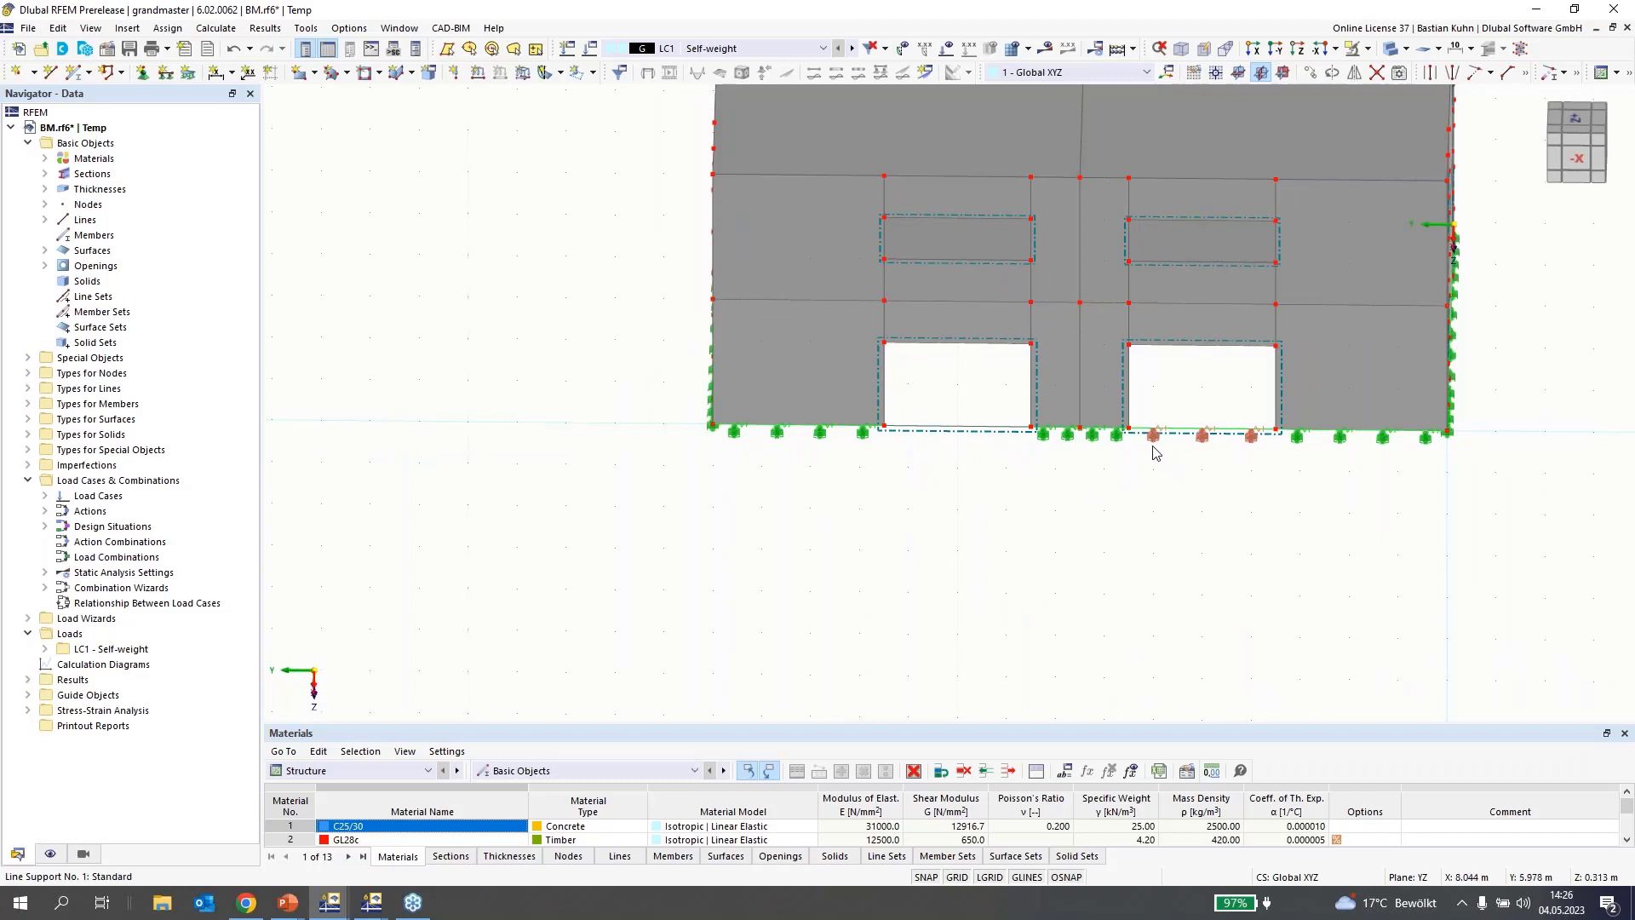
{"action": "key", "text": "Delete"}
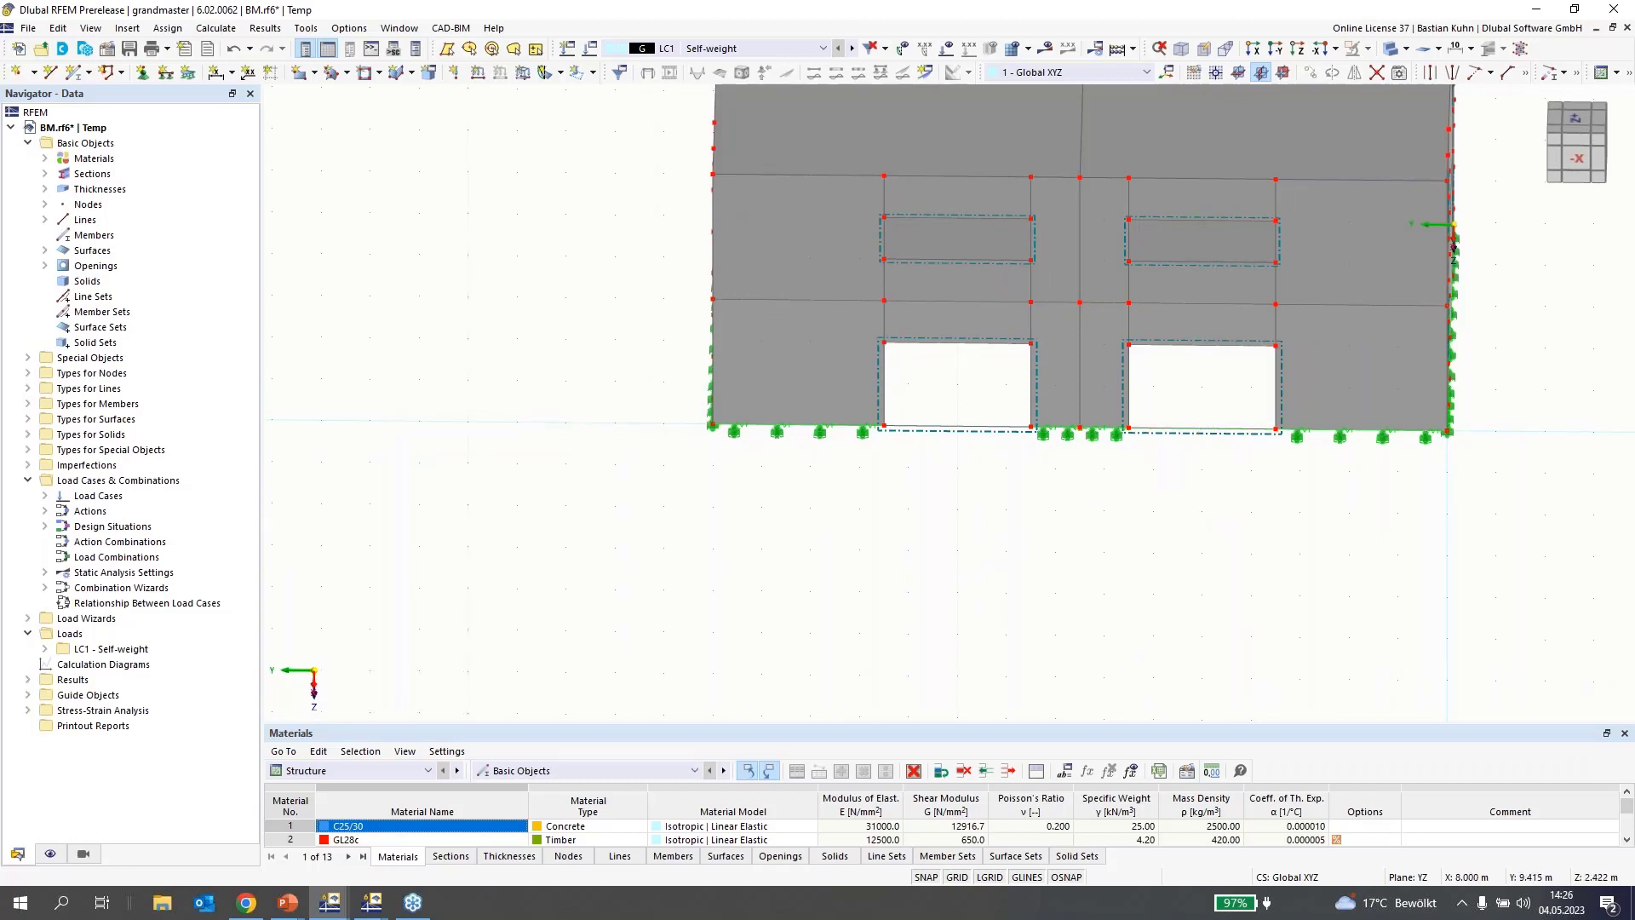
Release uZ and φZ in the Hinged nodal support and assign it to the base corner between the gate facade and the windowed side wall
{"action": "middle_click_drag", "start_coordinate": [891, 543], "coordinate": [682, 524]}
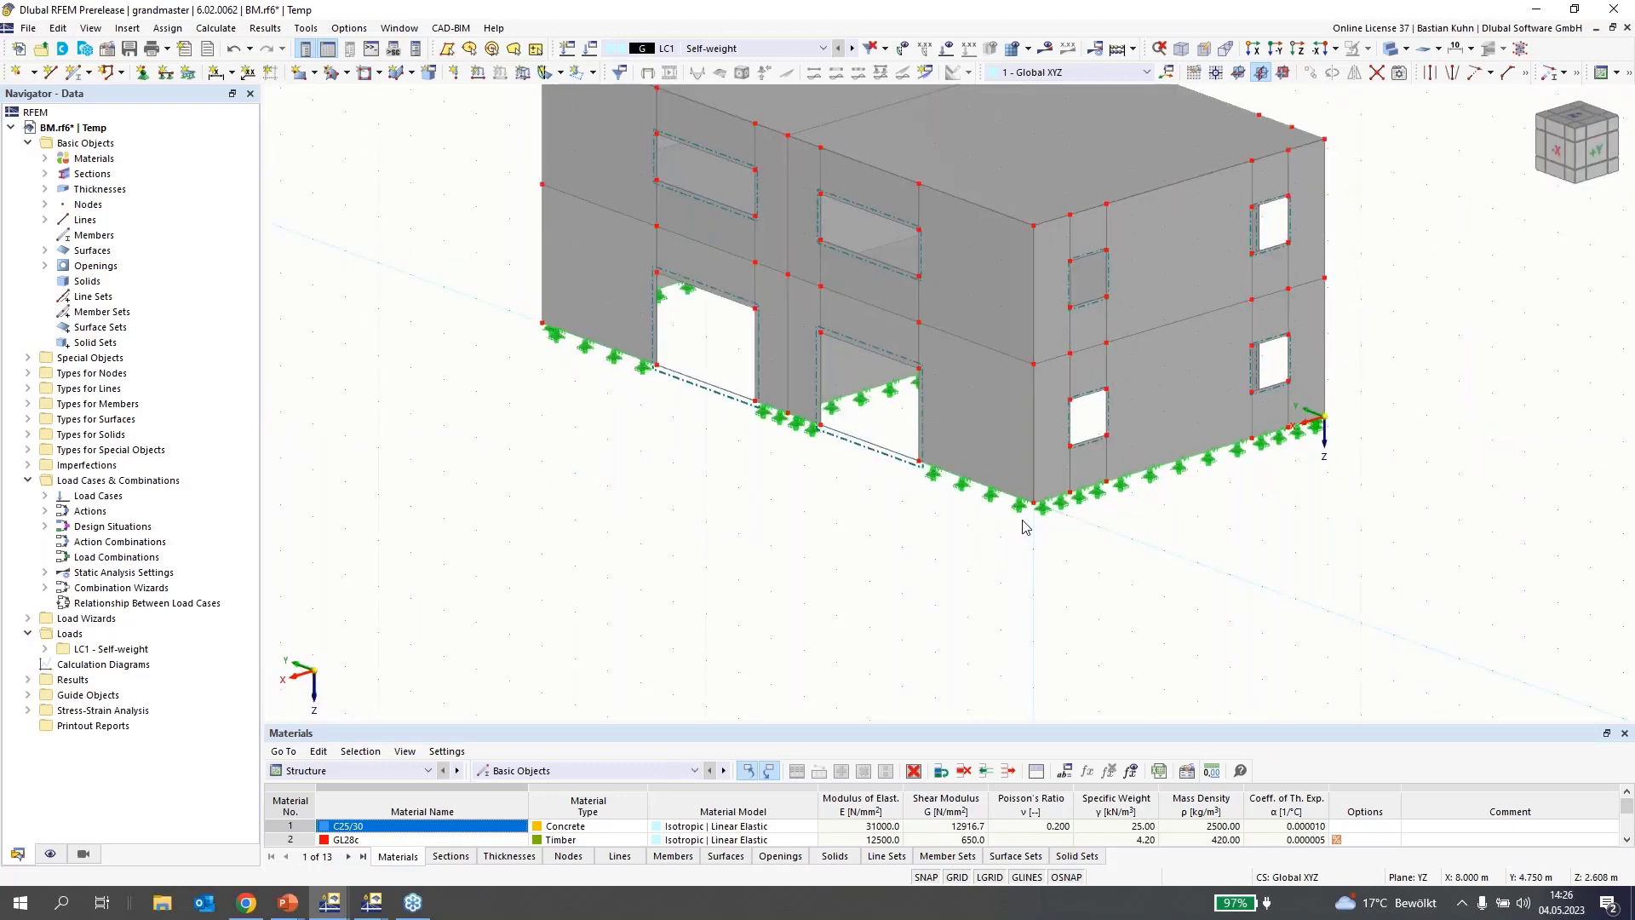
{"action": "mouse_move", "coordinate": [1034, 514]}
{"action": "left_click", "coordinate": [142, 72]}
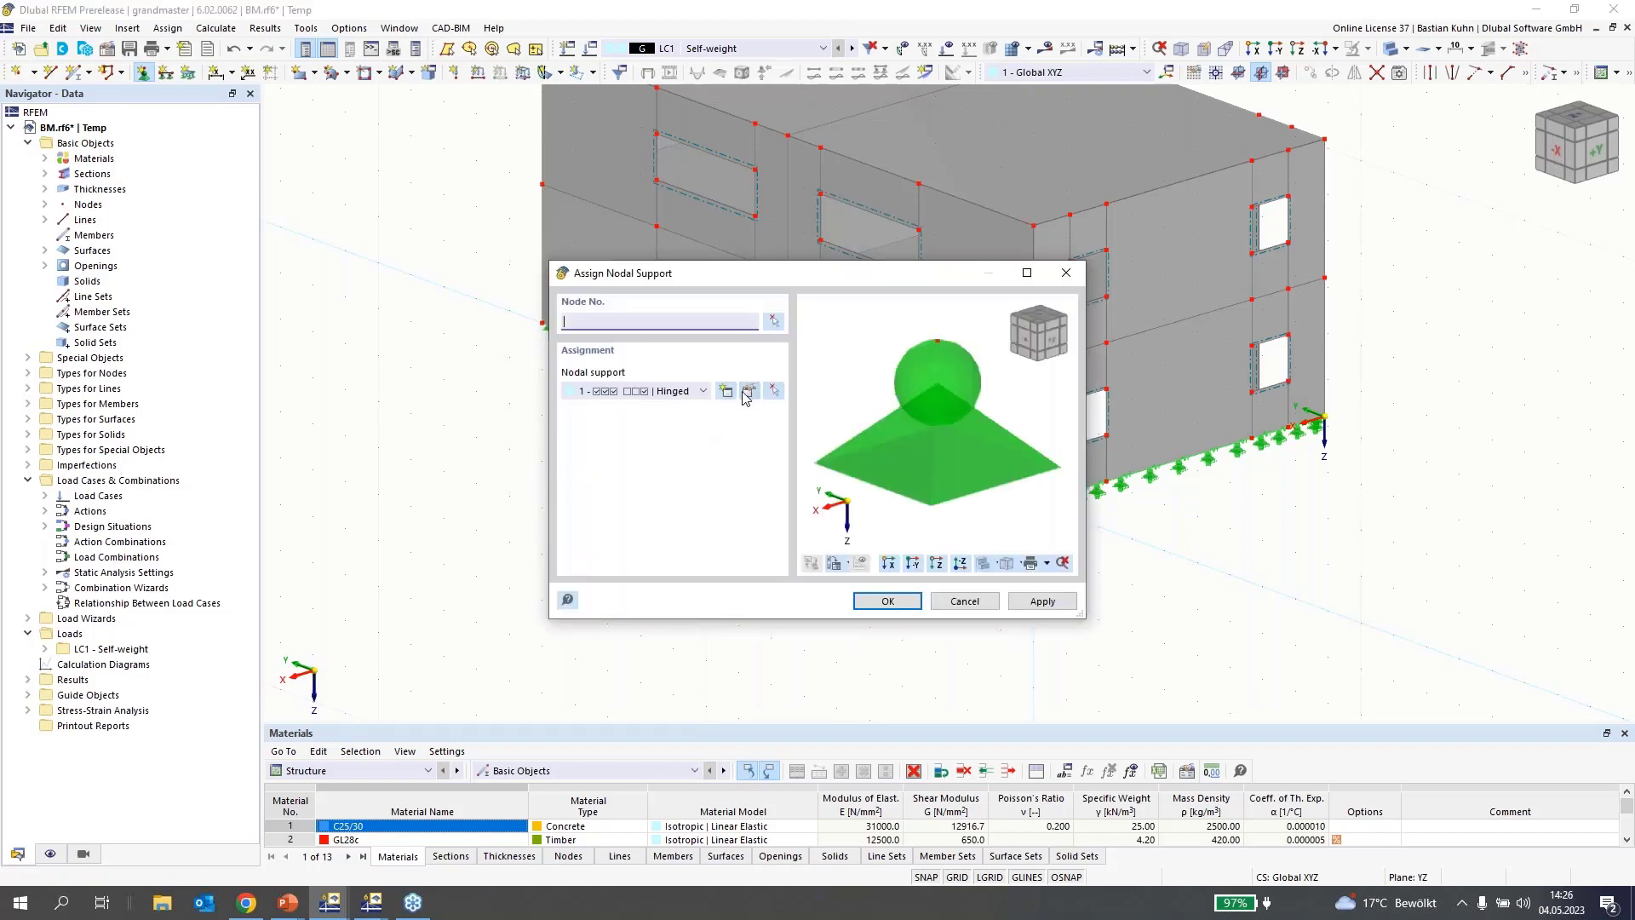
{"action": "left_click", "coordinate": [747, 391]}
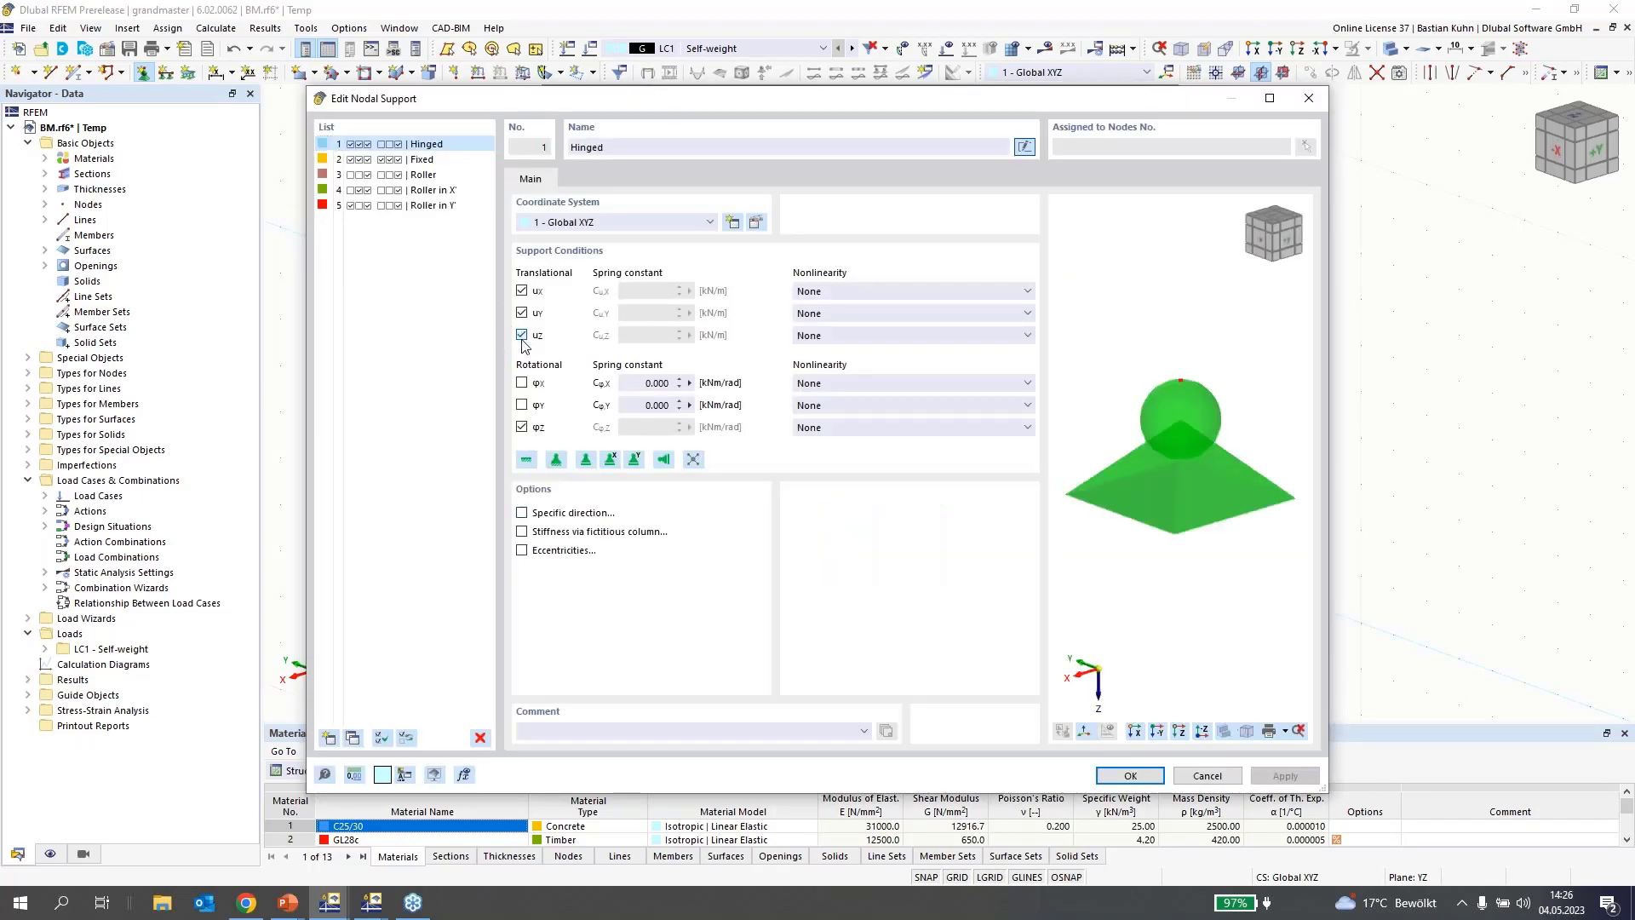
{"action": "left_click", "coordinate": [521, 335]}
{"action": "left_click", "coordinate": [521, 427]}
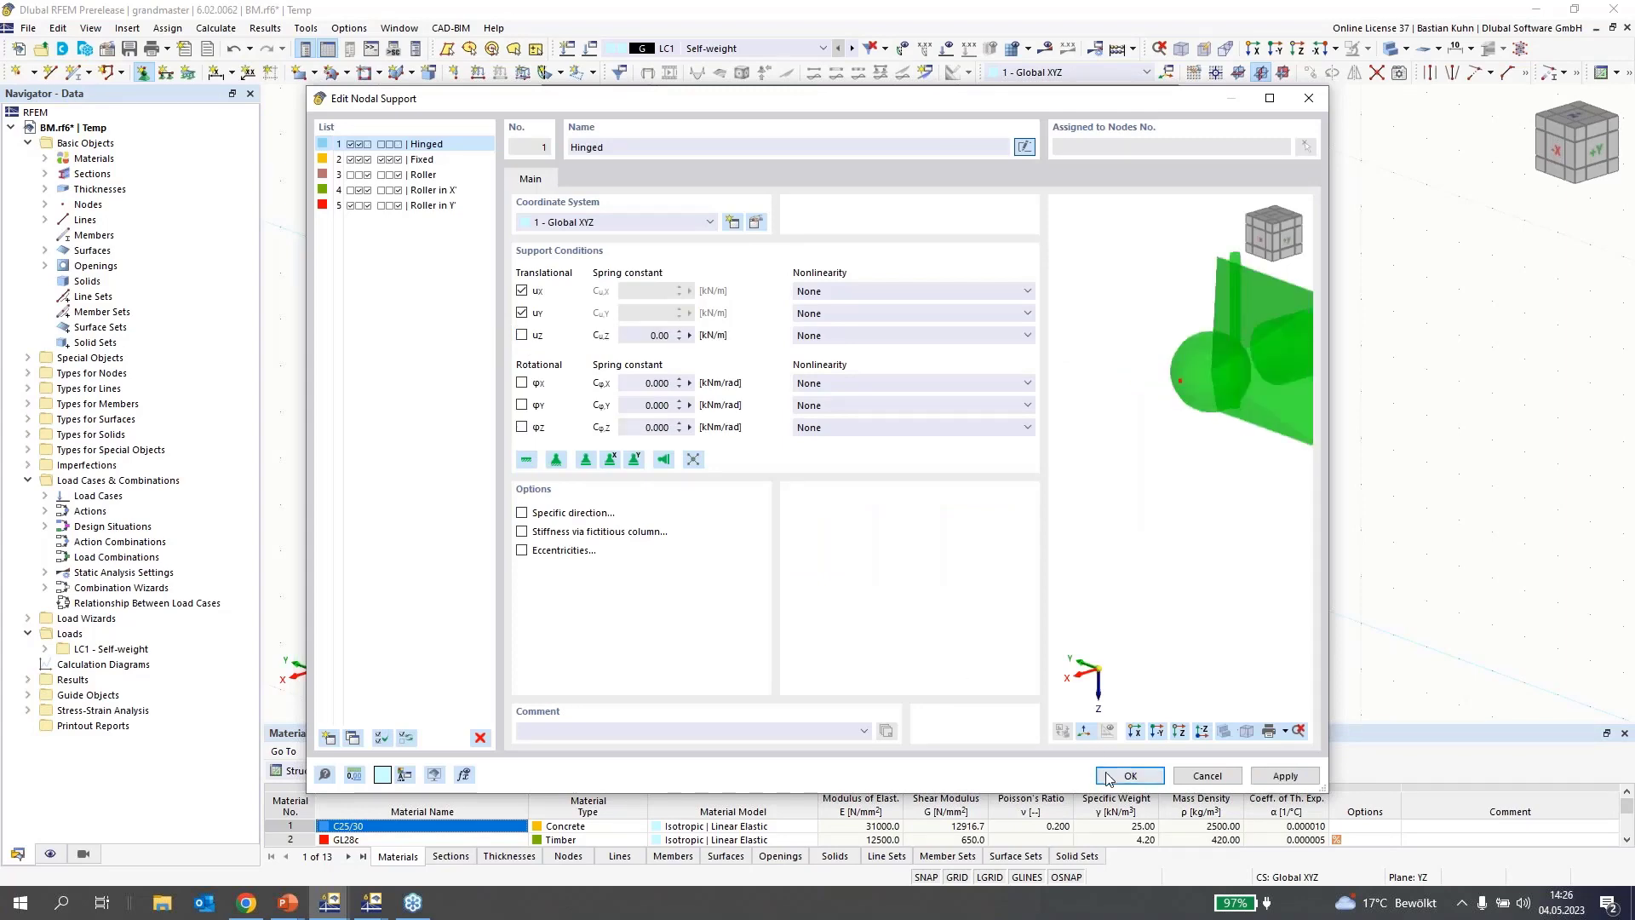
{"action": "left_click", "coordinate": [1129, 776]}
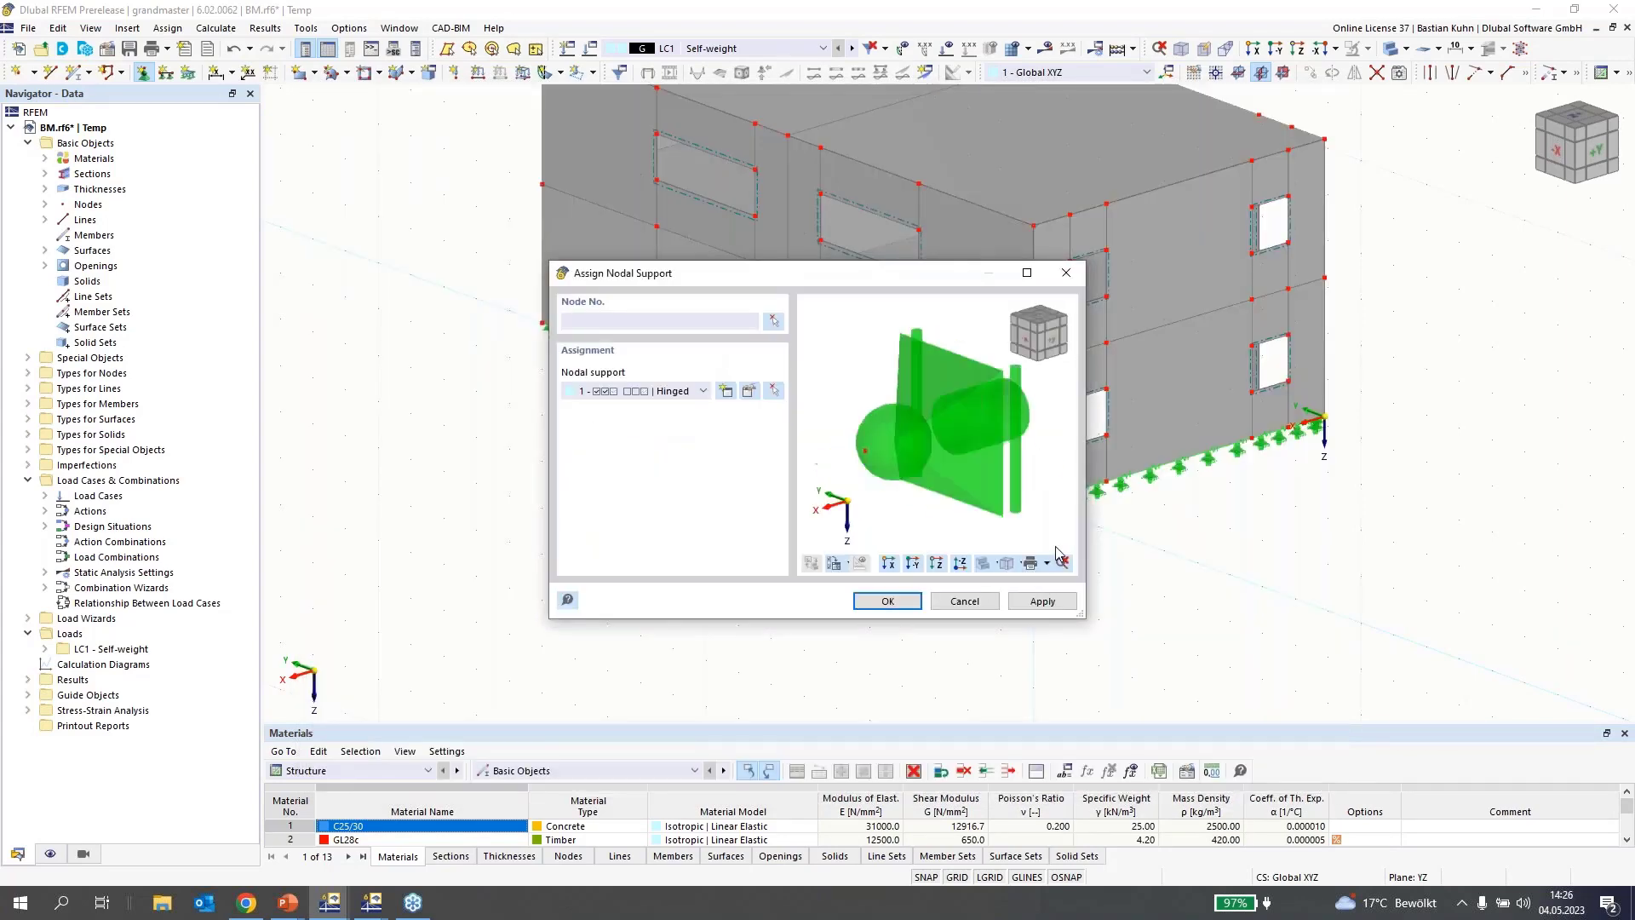
{"action": "key", "text": "Return"}
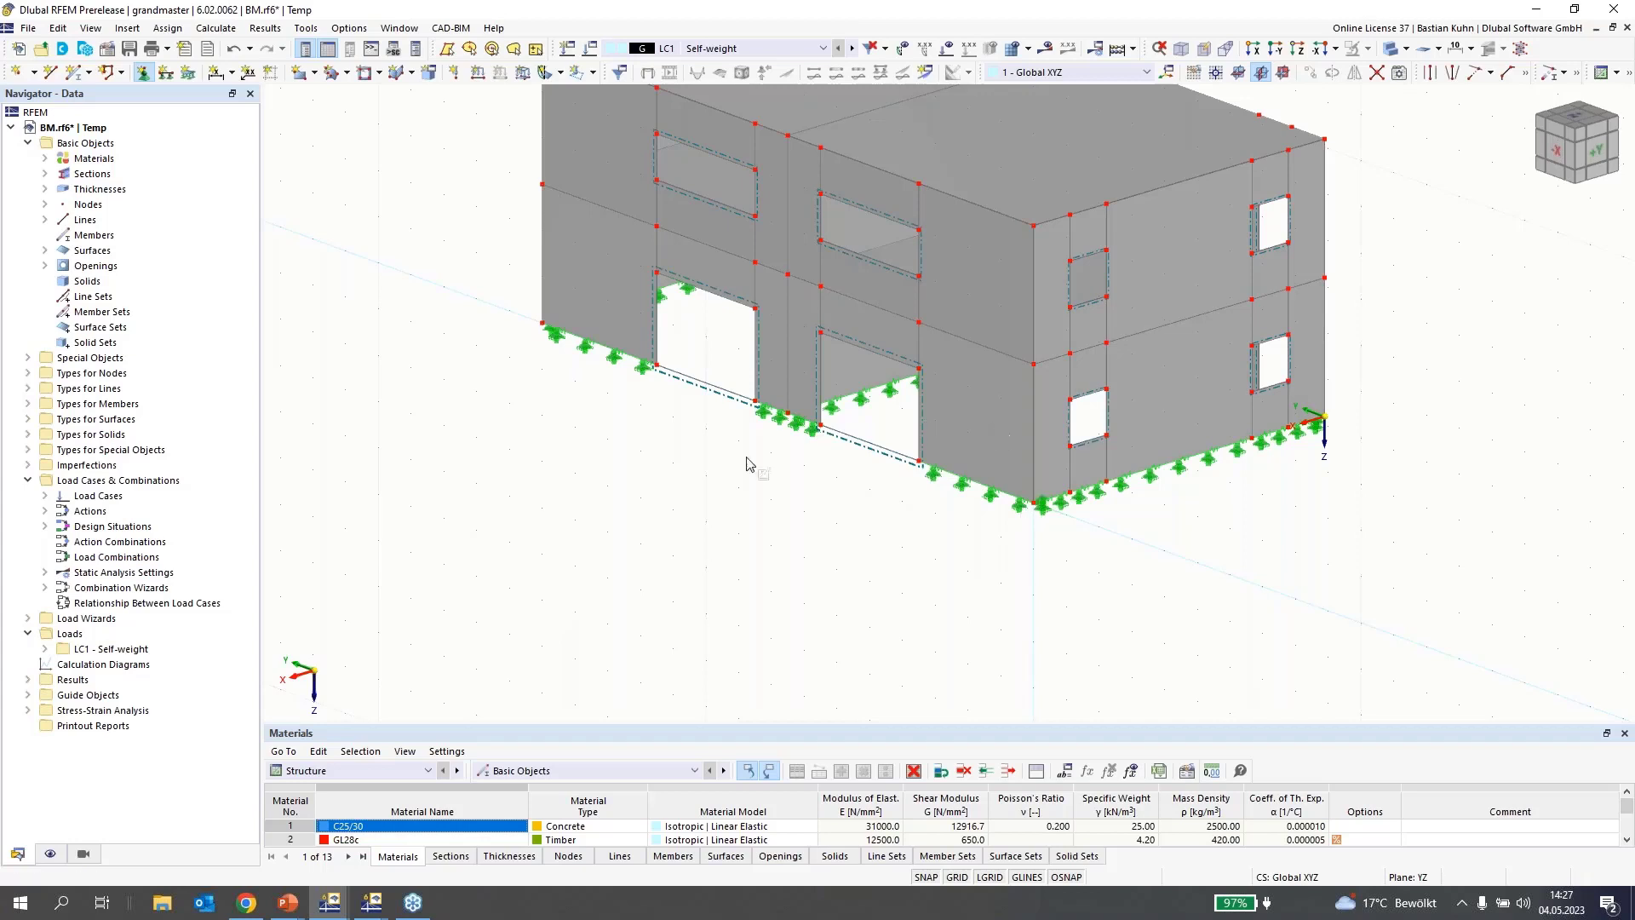
Create a nodal support fixed only in uX and assign it to the gate facade's other base corner
{"action": "left_click", "coordinate": [145, 75]}
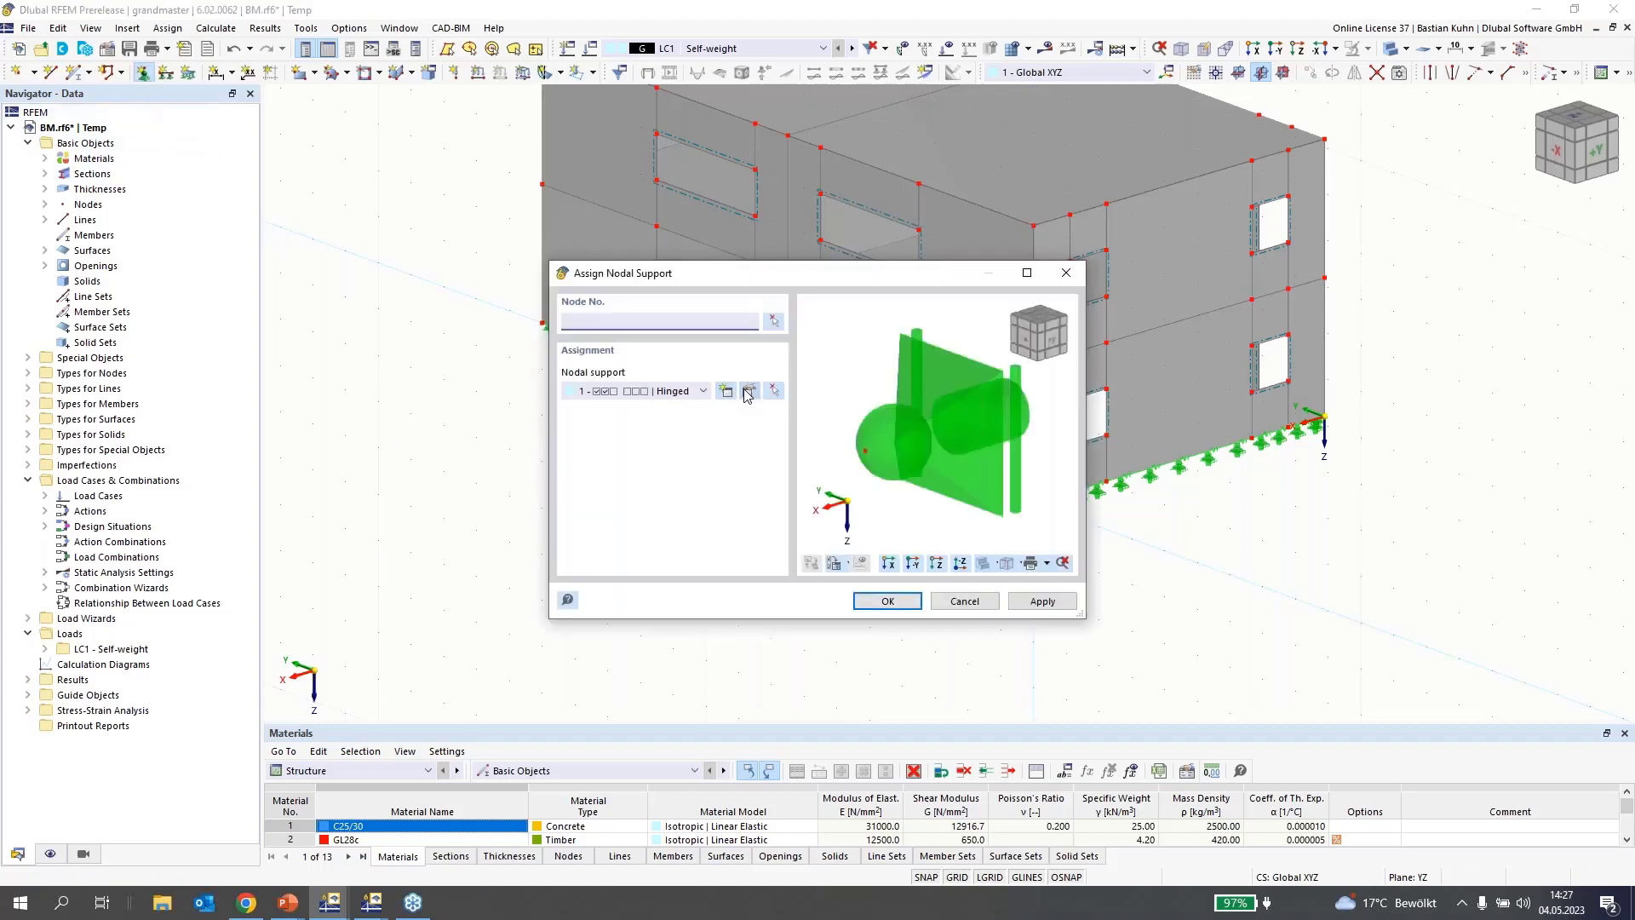
{"action": "left_click", "coordinate": [728, 394]}
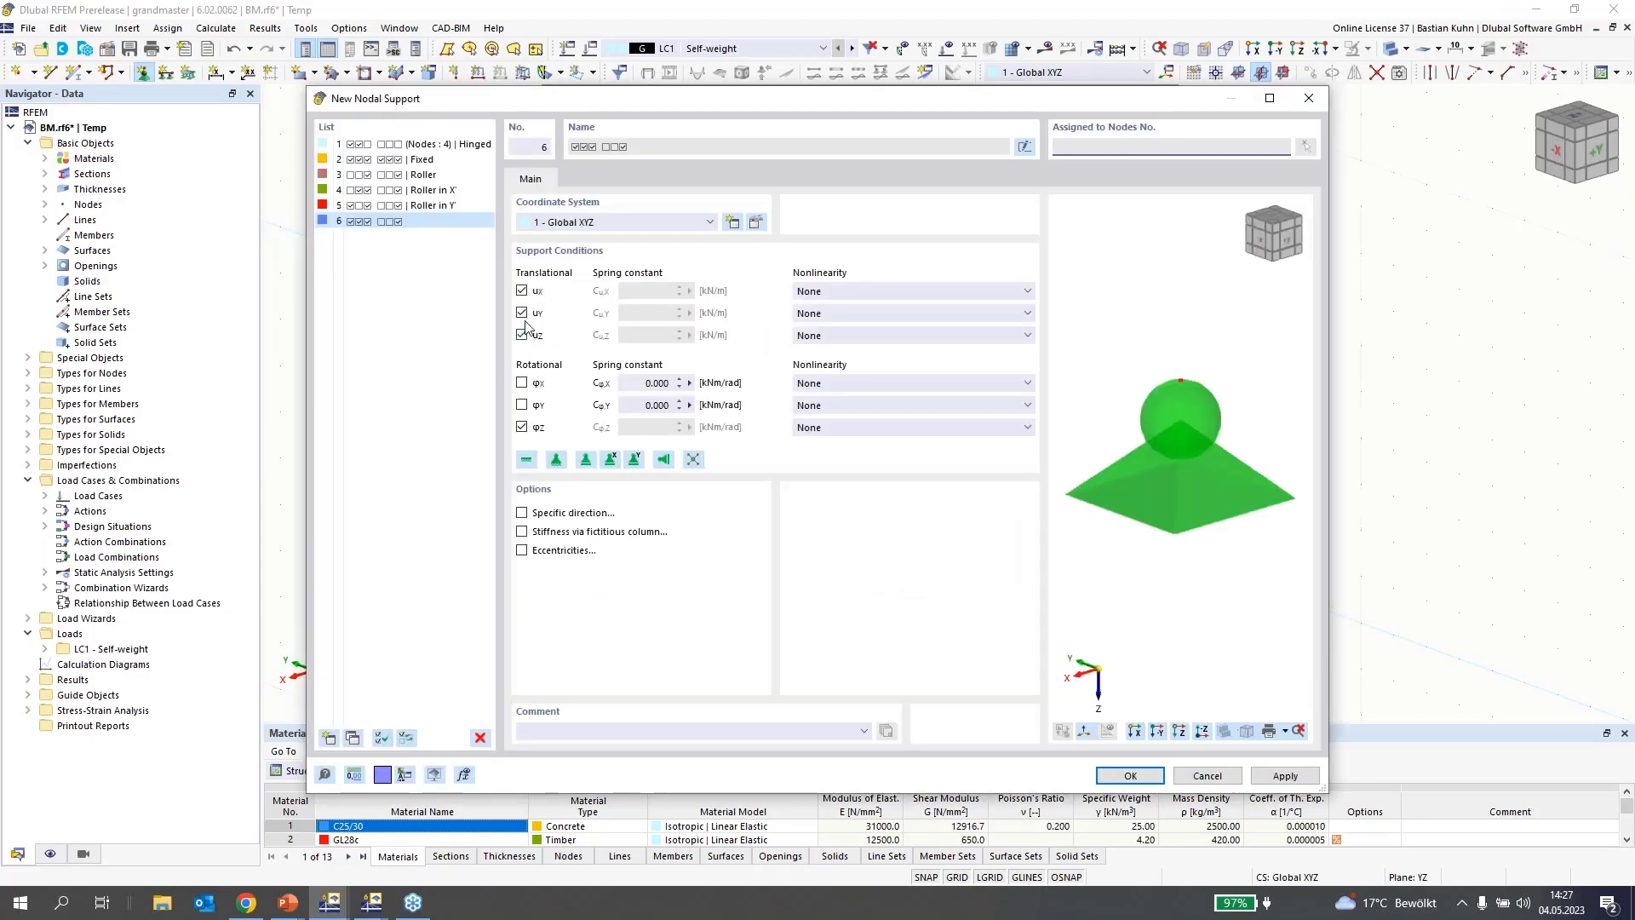
{"action": "left_click", "coordinate": [521, 313]}
{"action": "left_click", "coordinate": [522, 335]}
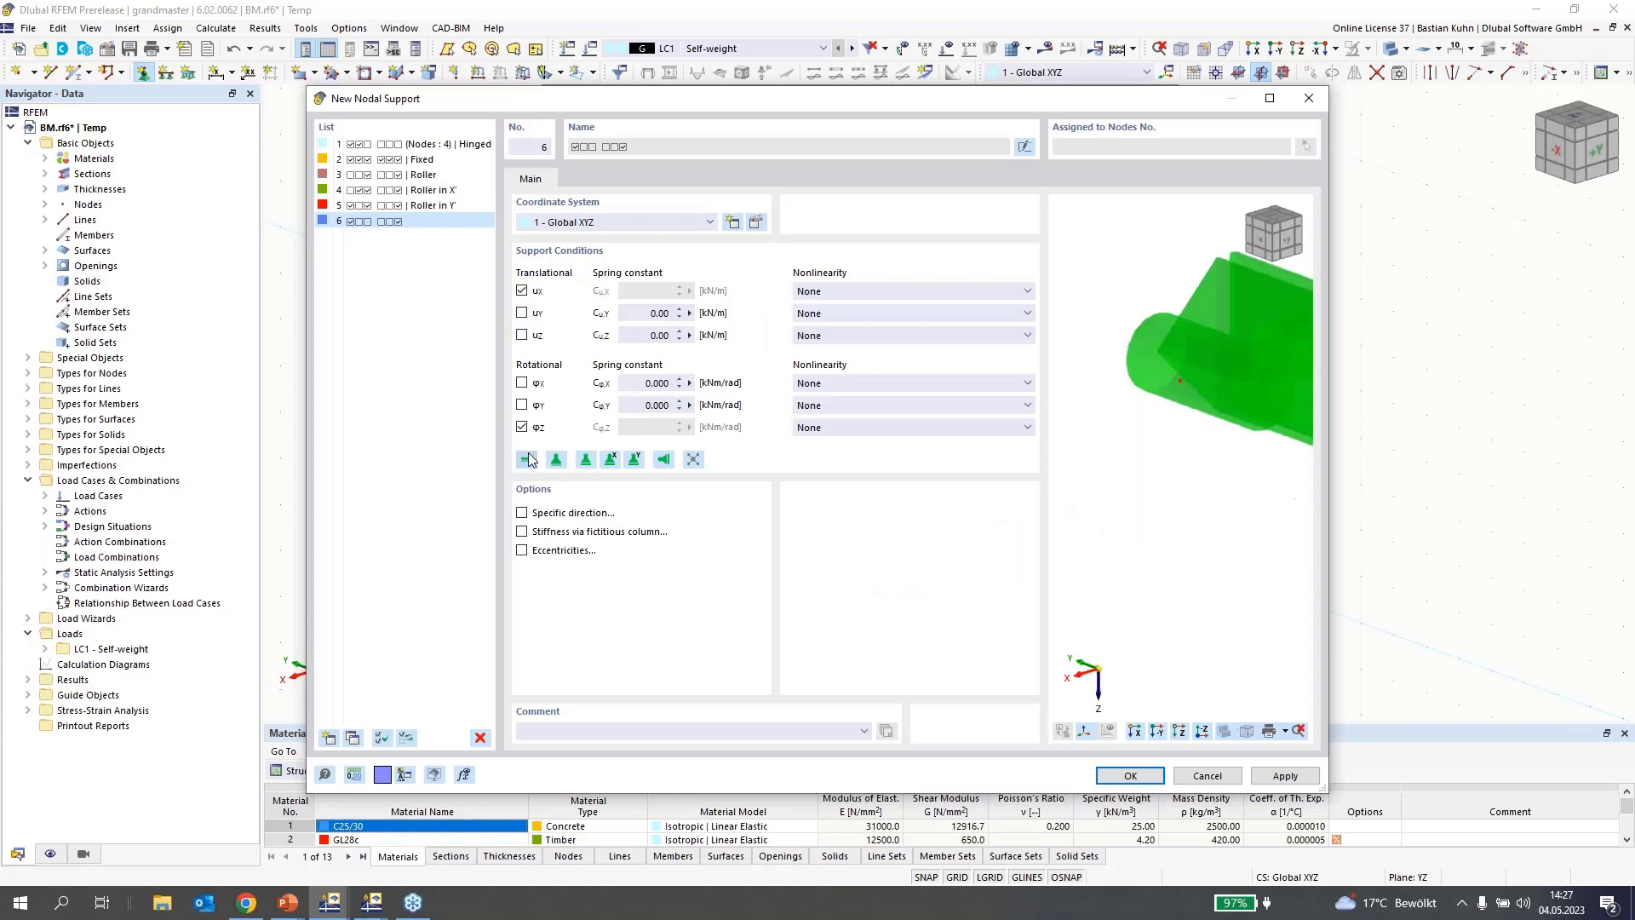
{"action": "left_click", "coordinate": [521, 427]}
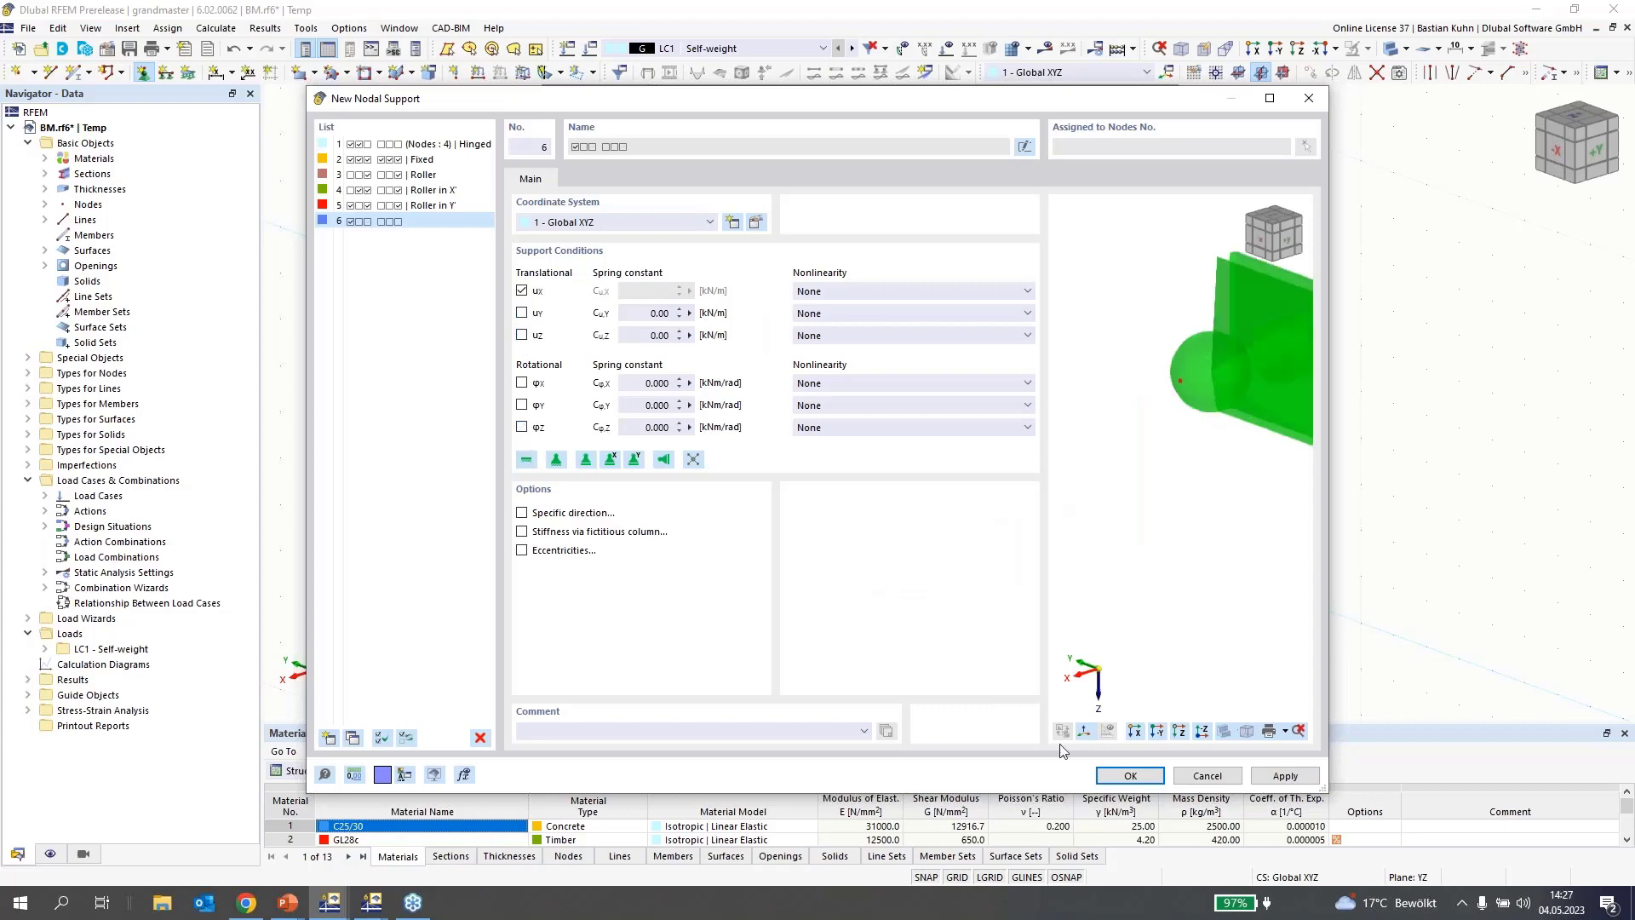
{"action": "left_click", "coordinate": [1103, 777]}
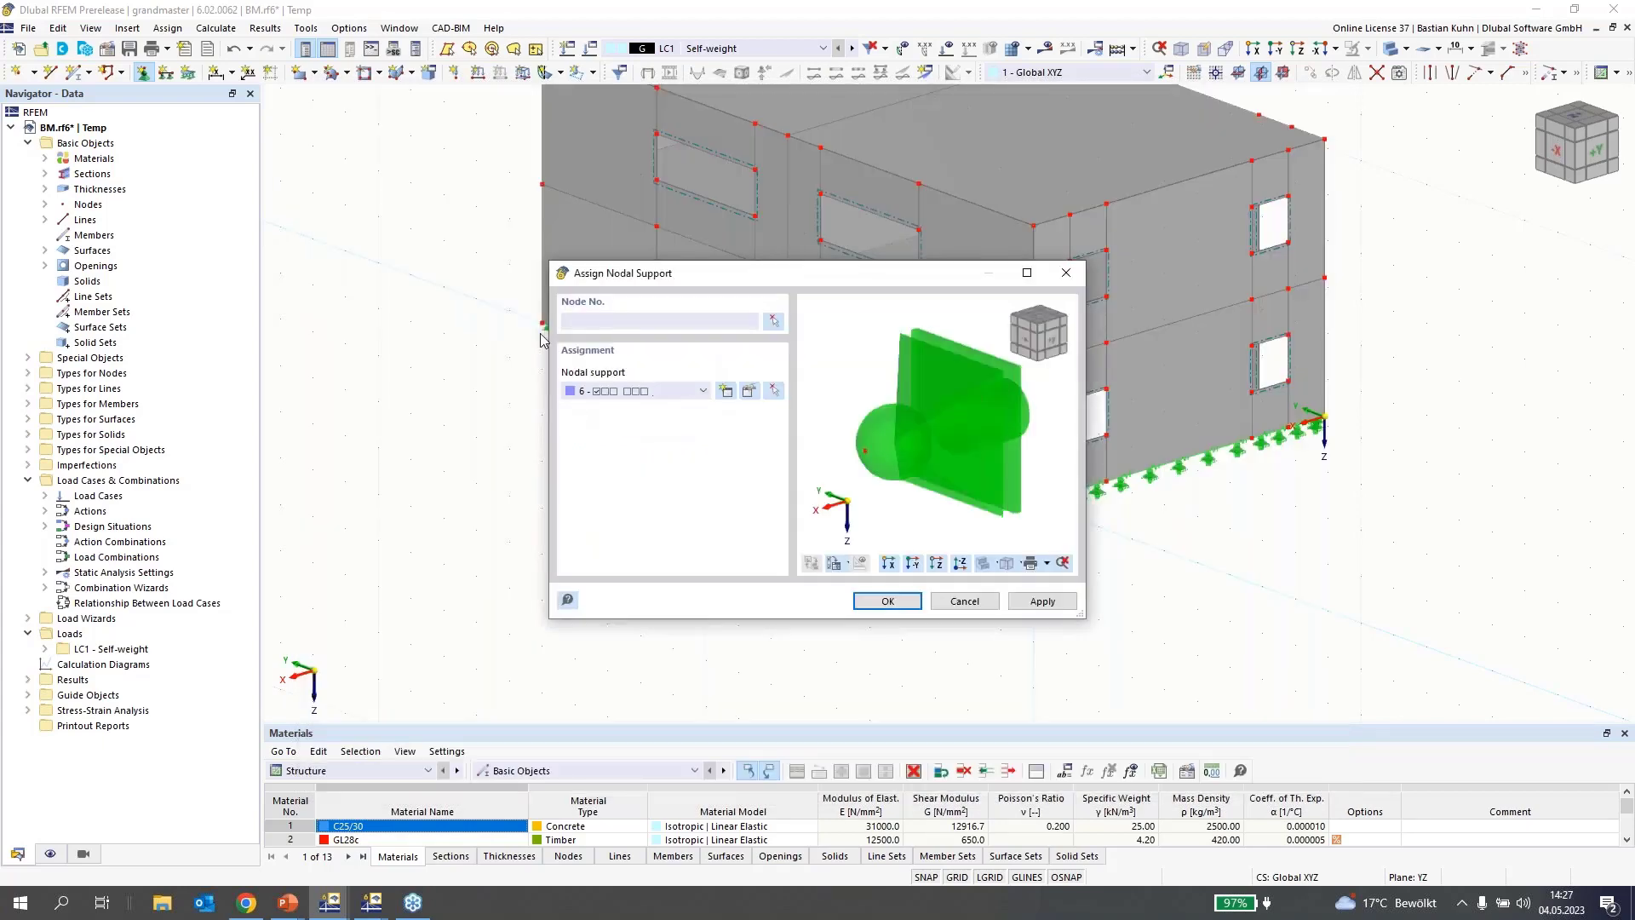
{"action": "key", "text": "Return"}
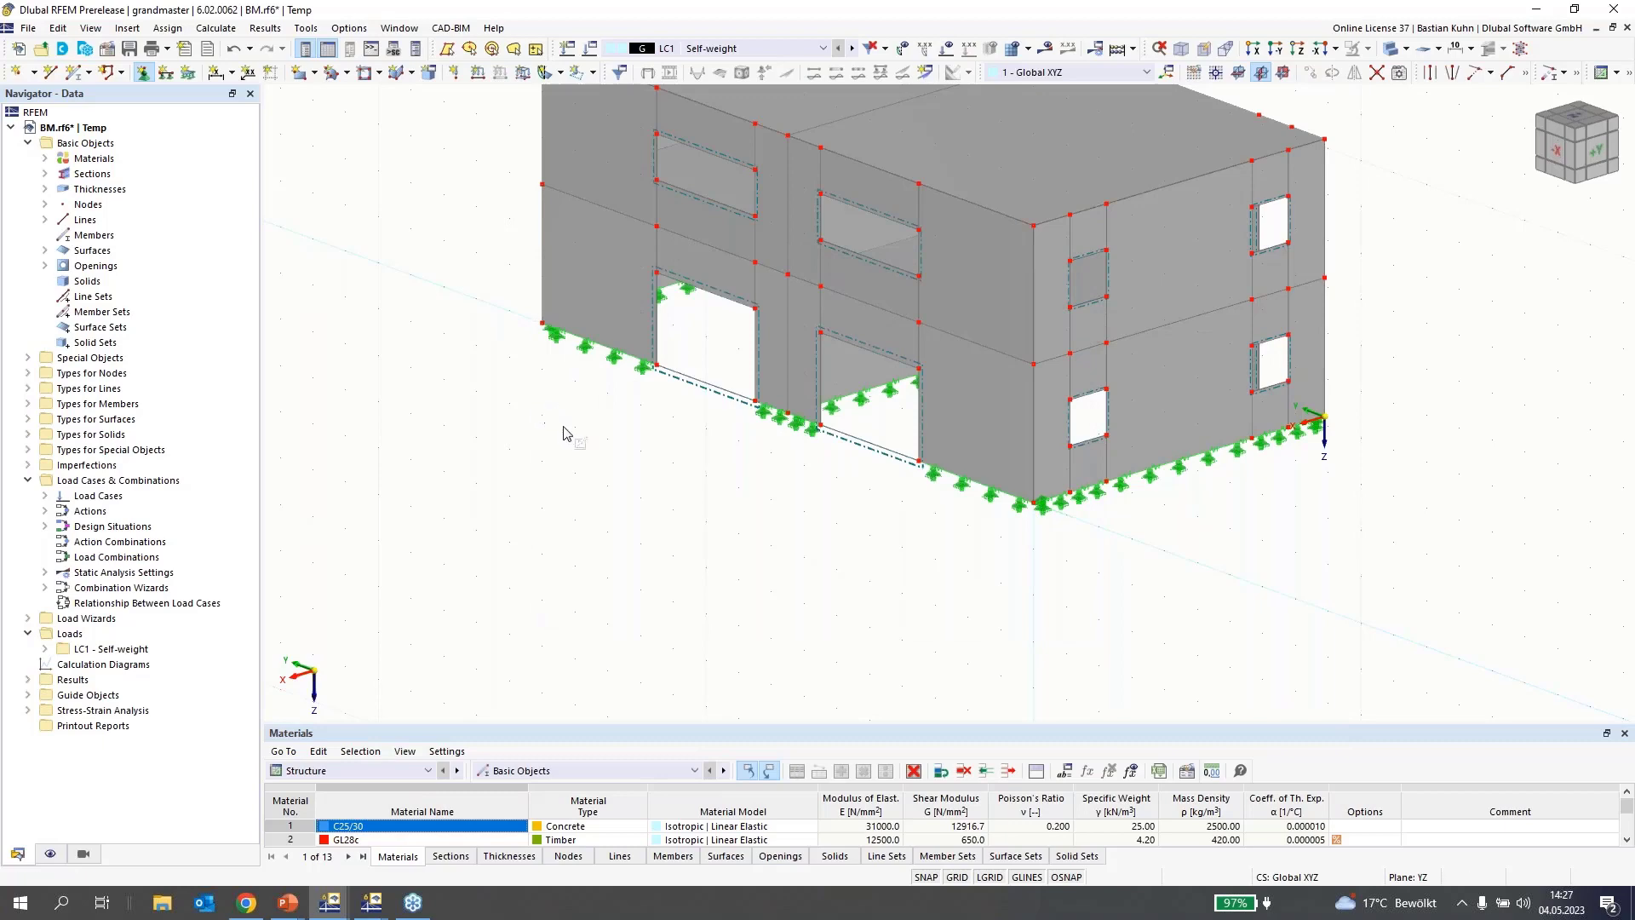
Enlarge the displayed size of the nodal support symbols
{"action": "scroll", "coordinate": [1034, 504], "scroll_direction": "up", "scroll_amount": 5}
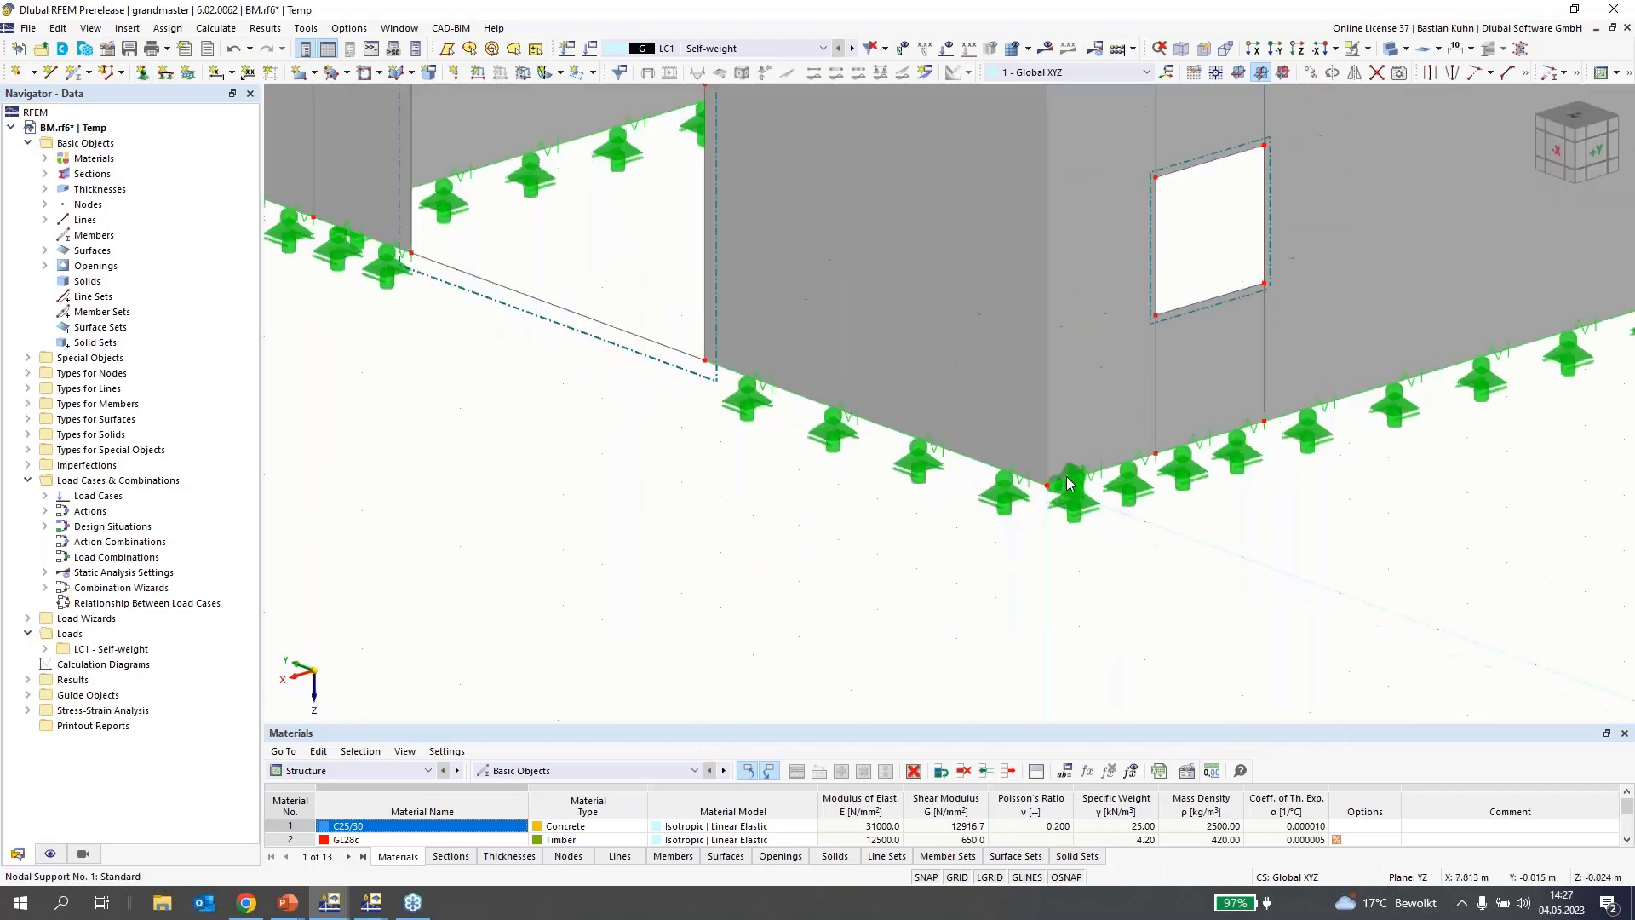
{"action": "right_click", "coordinate": [1071, 485]}
{"action": "left_click_drag", "start_coordinate": [1113, 637], "coordinate": [1212, 644]}
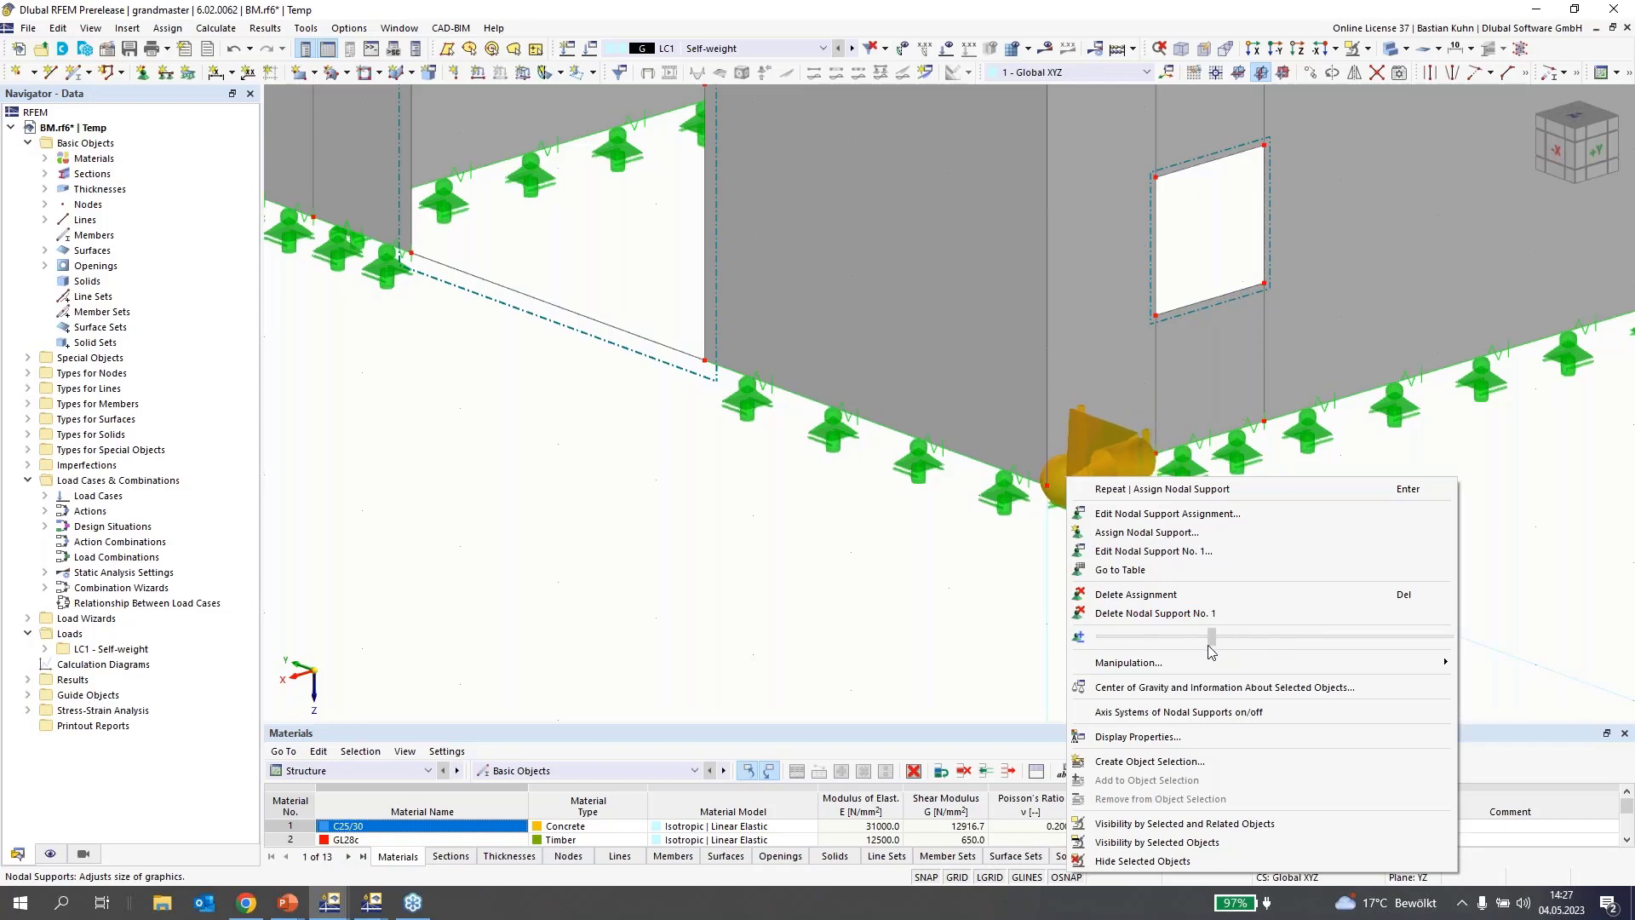
{"action": "left_click", "coordinate": [944, 624]}
Generate the finite element mesh for the whole building model
{"action": "scroll", "coordinate": [944, 624], "scroll_direction": "down", "scroll_amount": 5}
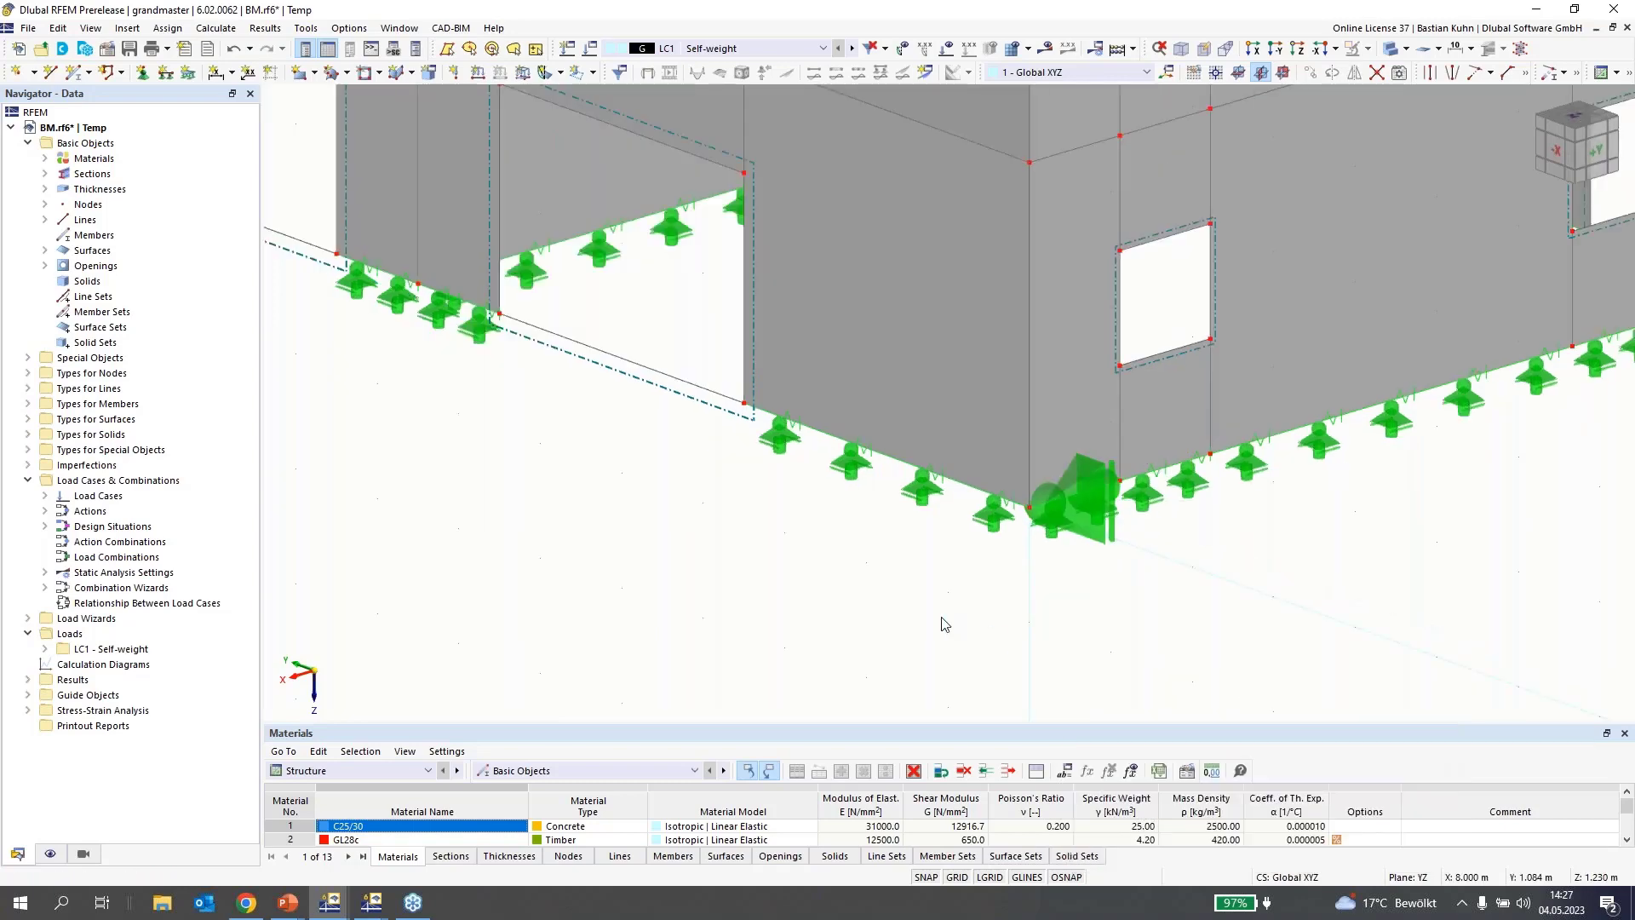
{"action": "middle_click_drag", "start_coordinate": [867, 569], "coordinate": [731, 610]}
{"action": "left_click", "coordinate": [218, 29]}
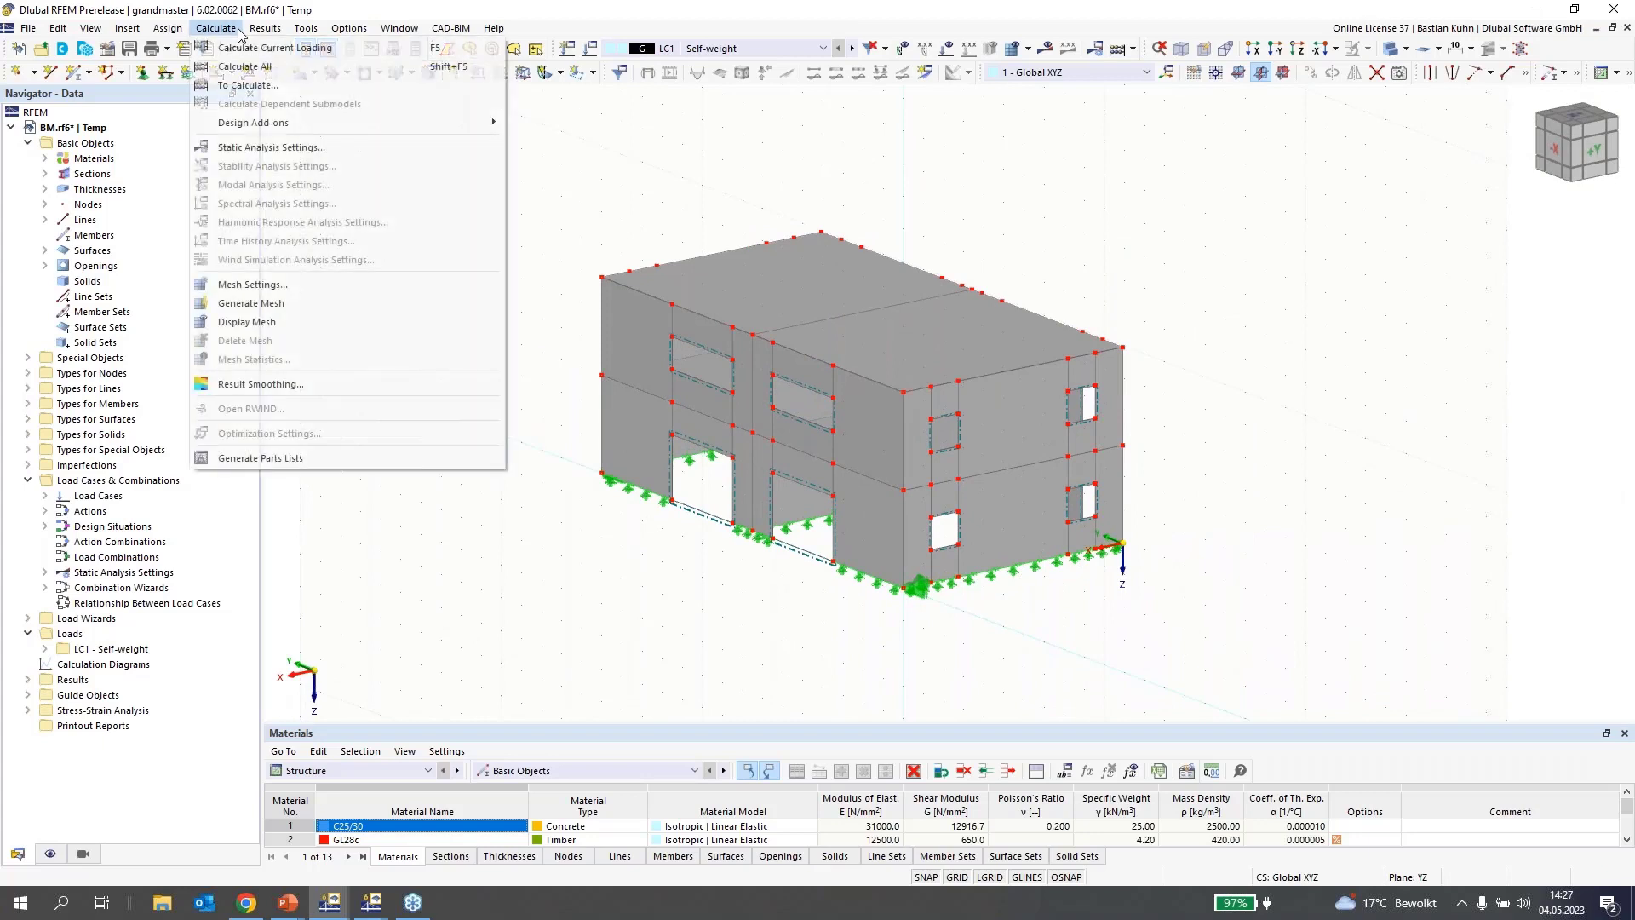
{"action": "left_click", "coordinate": [240, 304]}
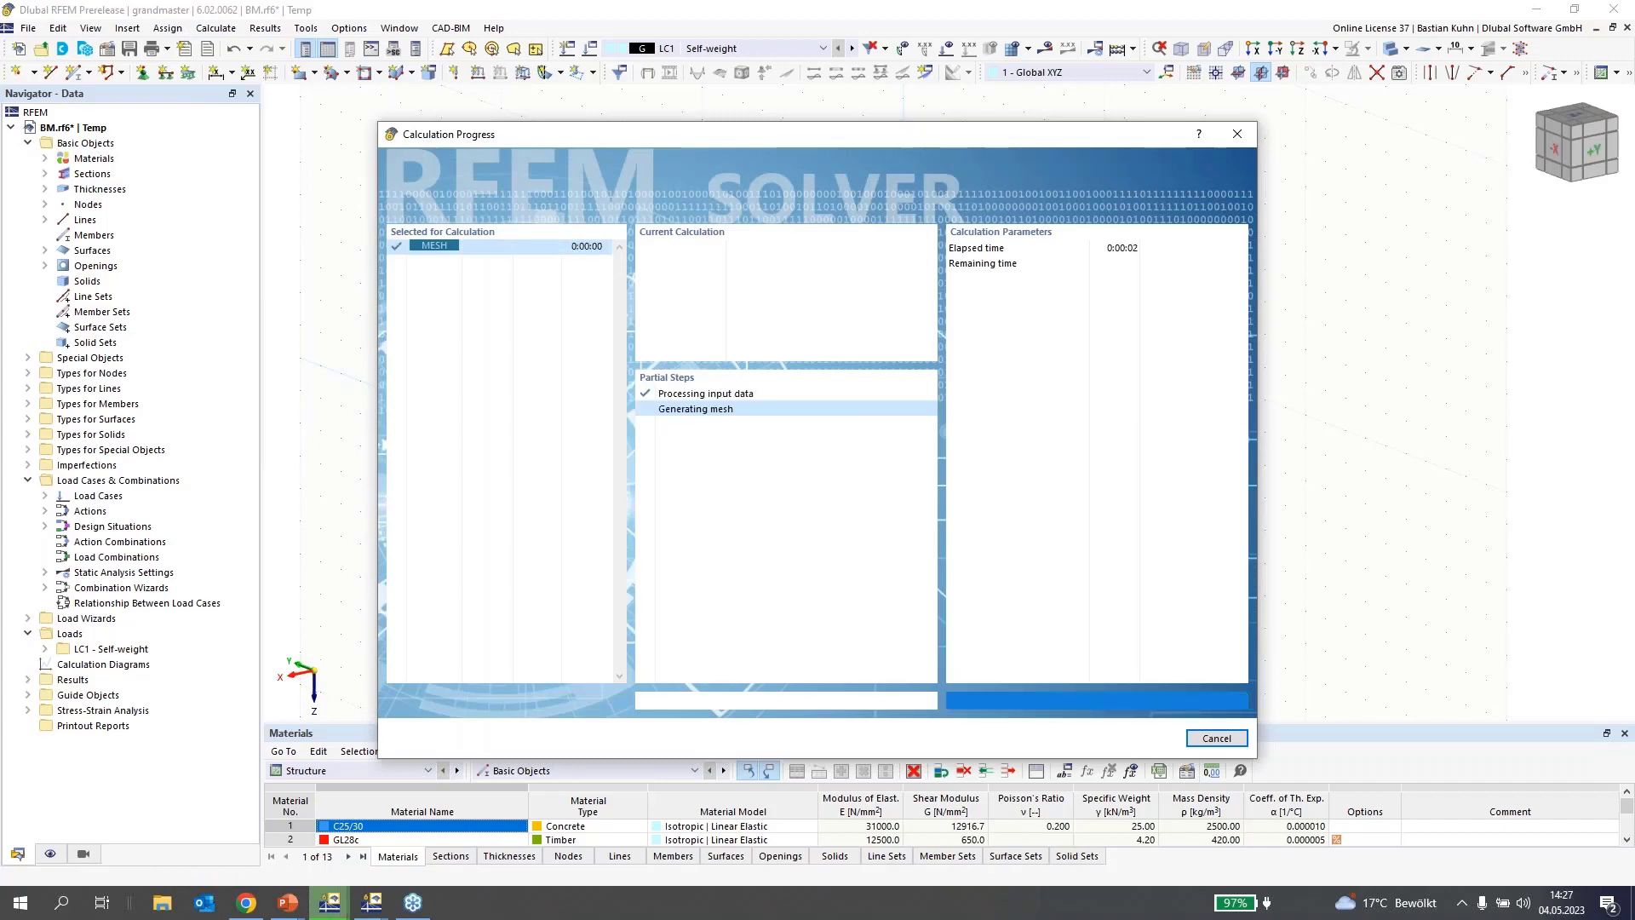
Hide the FE mesh in the model display
{"action": "left_click", "coordinate": [49, 854]}
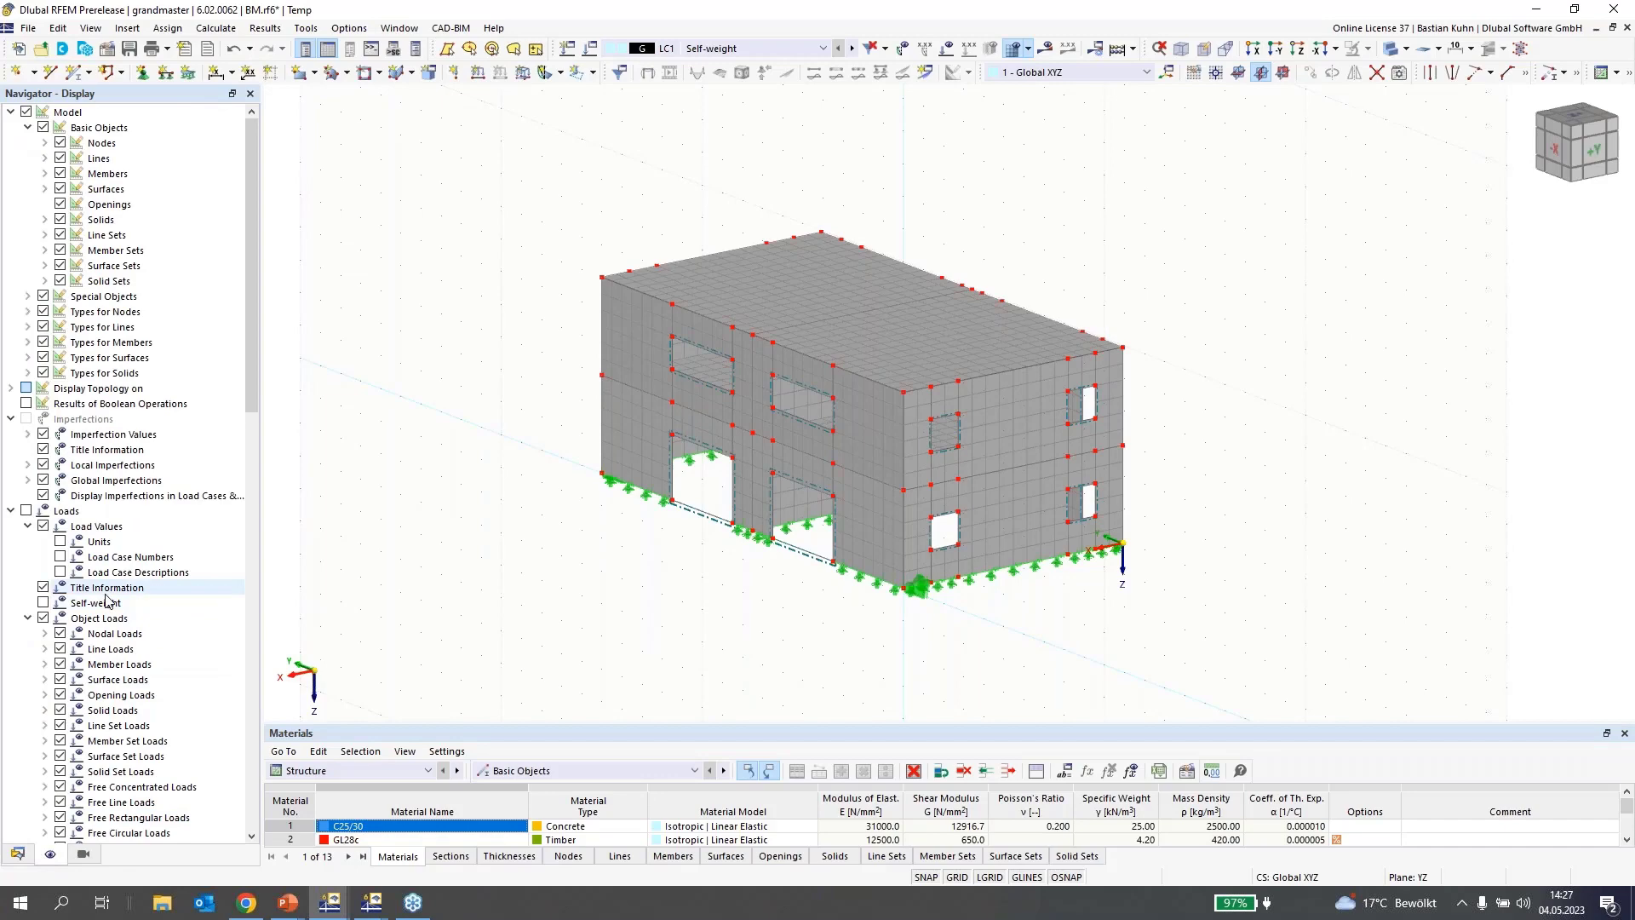
{"action": "scroll", "coordinate": [107, 601], "scroll_direction": "down", "scroll_amount": 13}
{"action": "scroll", "coordinate": [106, 598], "scroll_direction": "down", "scroll_amount": 3}
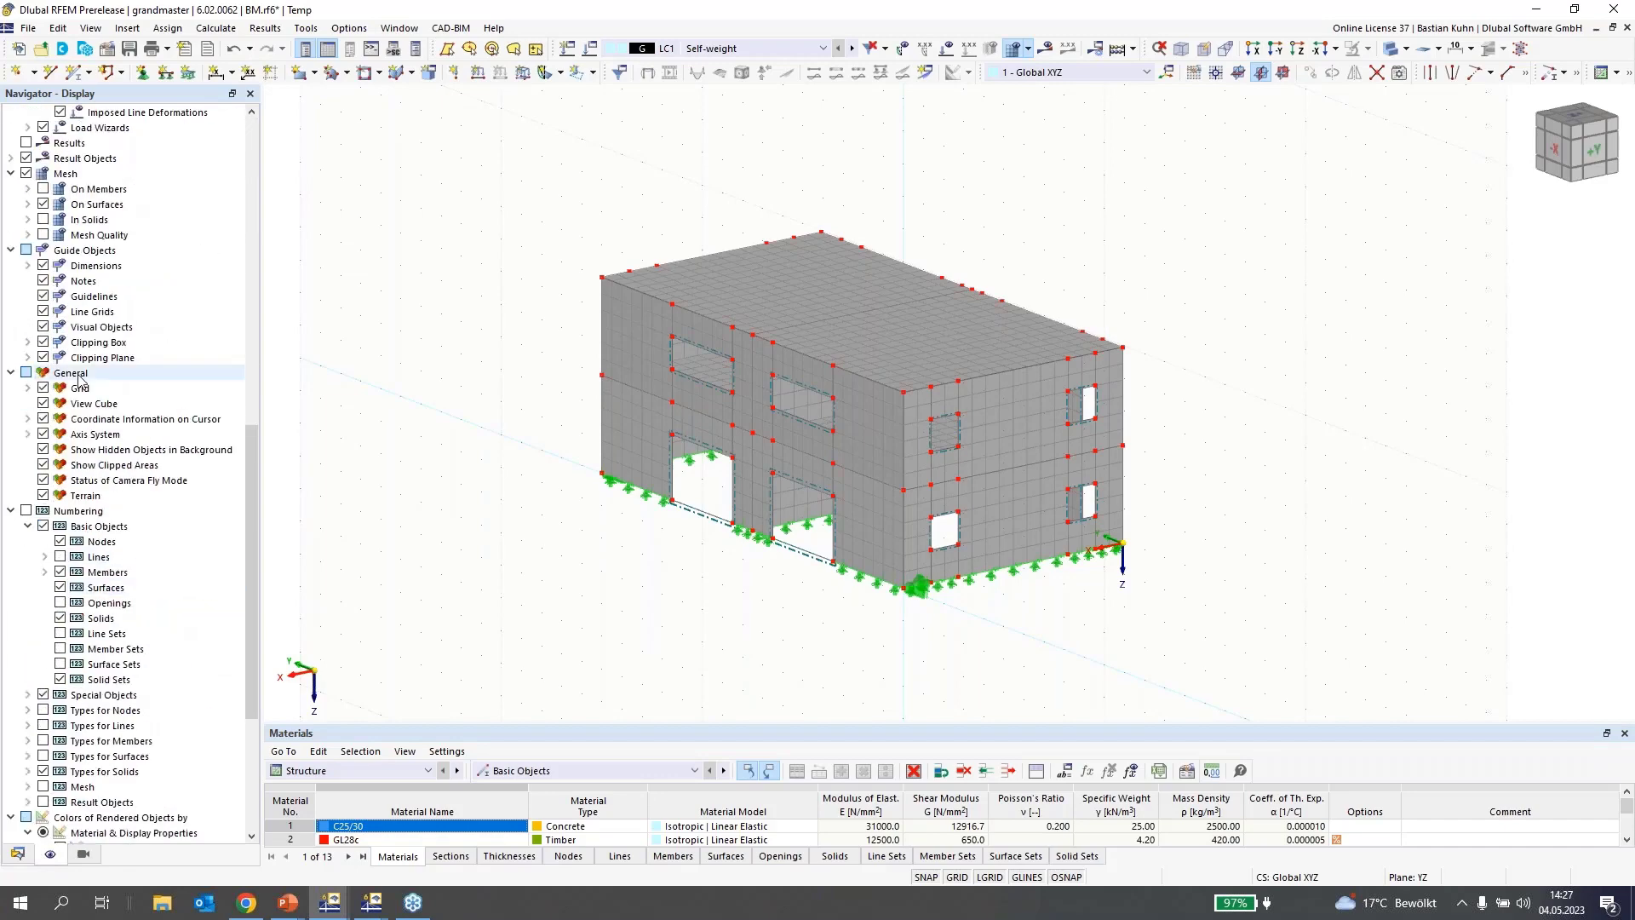
{"action": "left_click", "coordinate": [26, 174]}
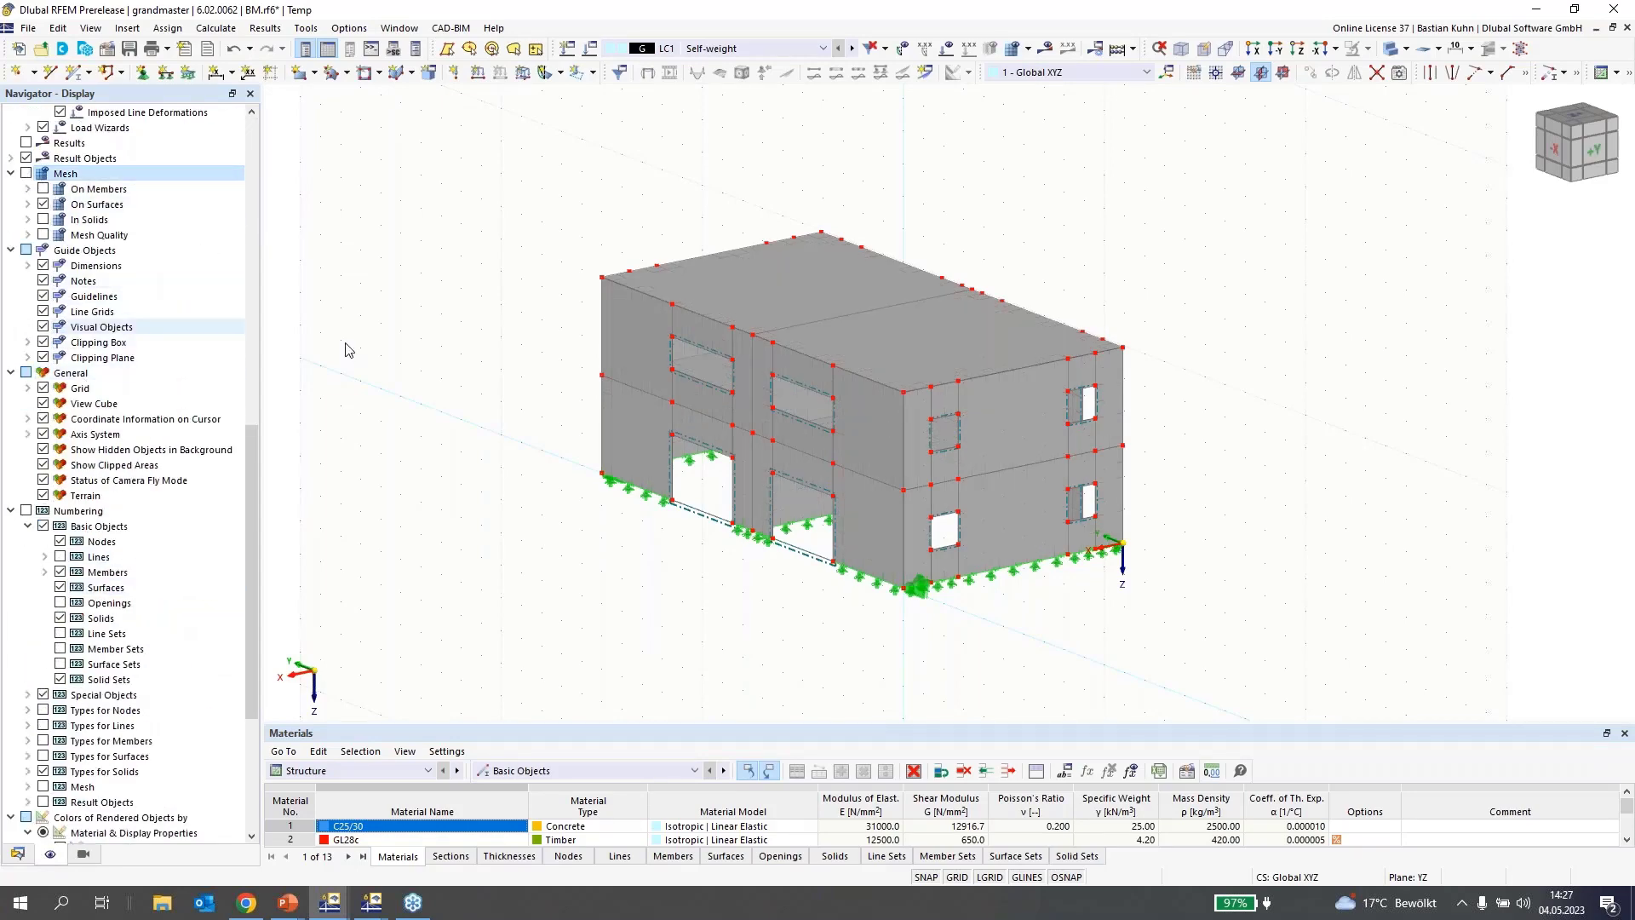
Copy the upper storey with its roof slab two times upward along negative Z, stacking two additional storeys on the building
{"action": "middle_click_drag", "start_coordinate": [494, 387], "coordinate": [533, 347]}
{"action": "left_click", "coordinate": [1274, 49]}
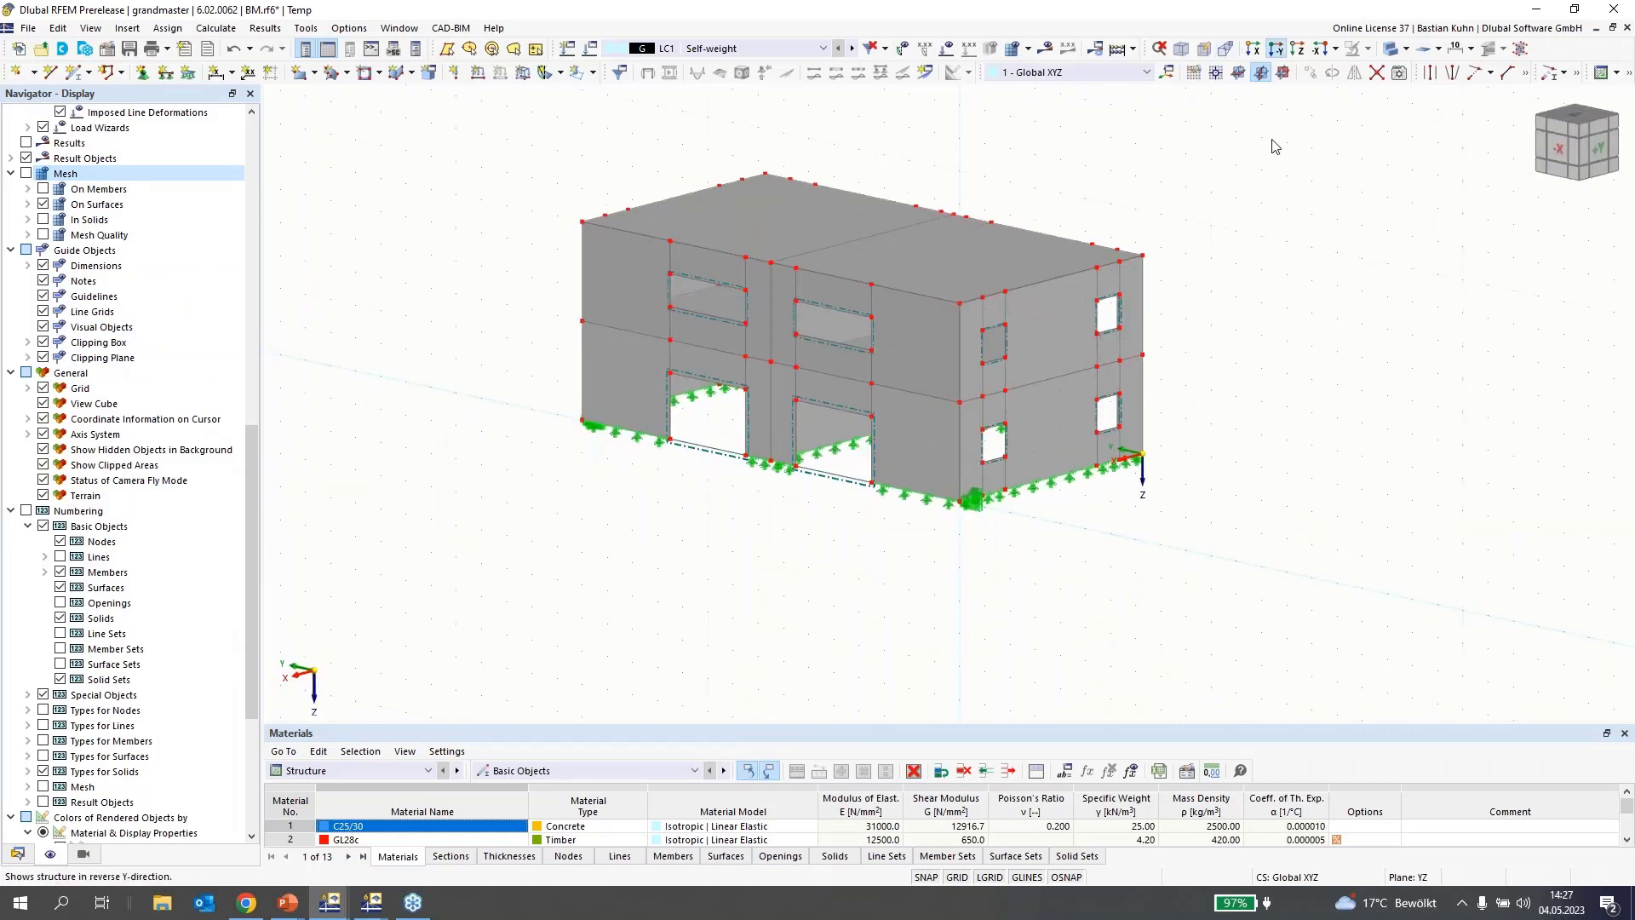
{"action": "left_click_drag", "start_coordinate": [1141, 301], "coordinate": [470, 97]}
{"action": "left_click", "coordinate": [1312, 72]}
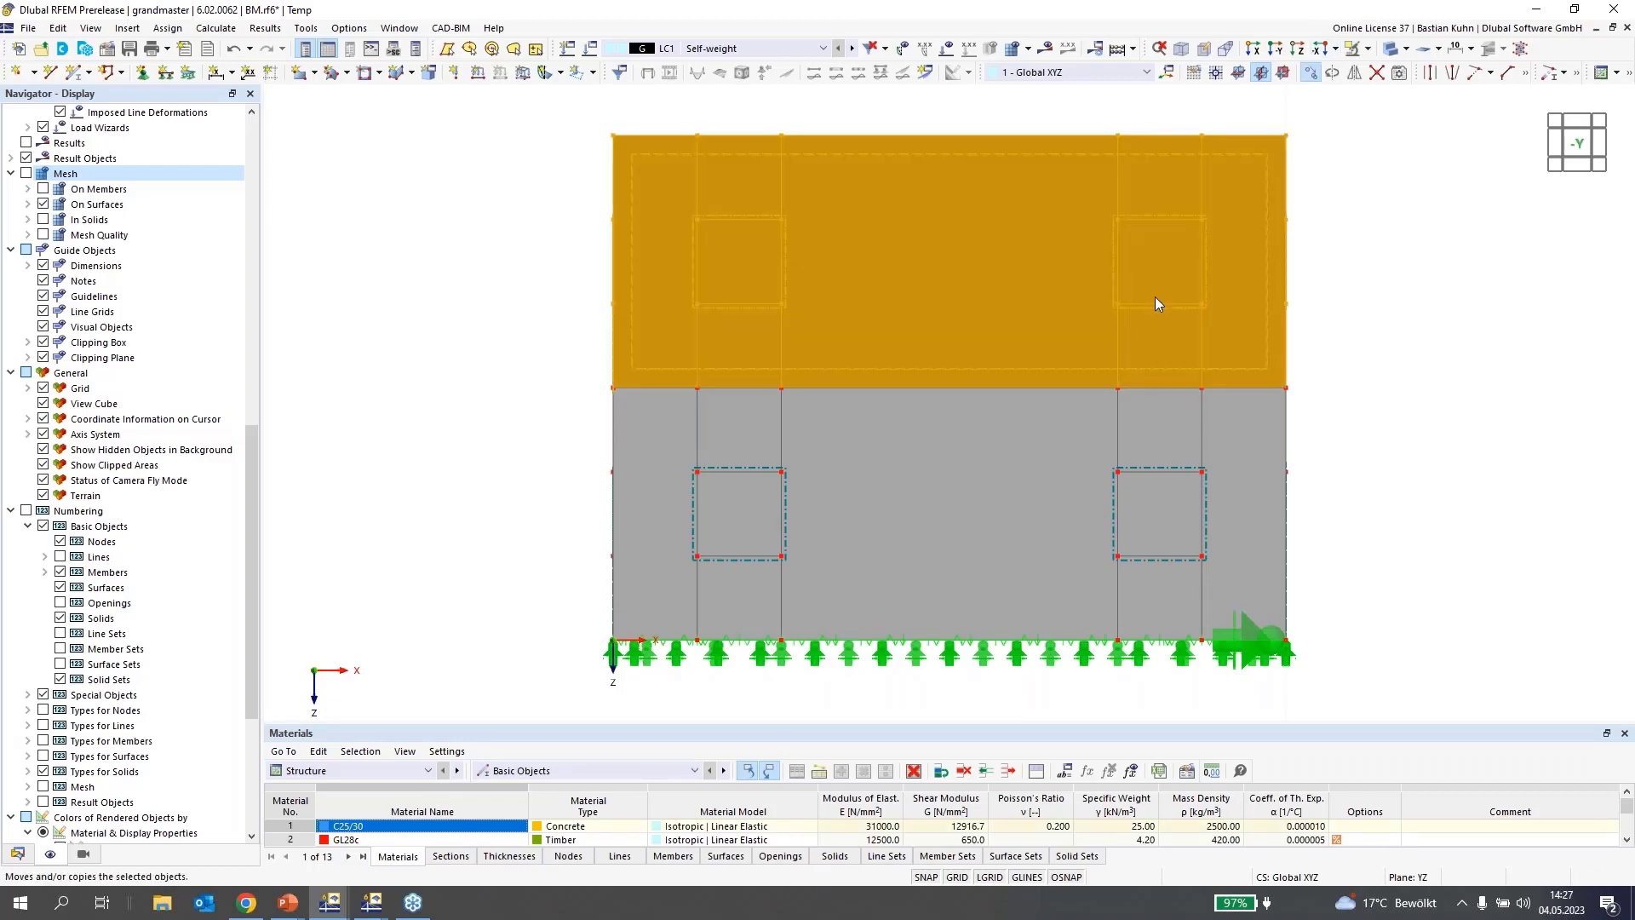
{"action": "left_click", "coordinate": [598, 521]}
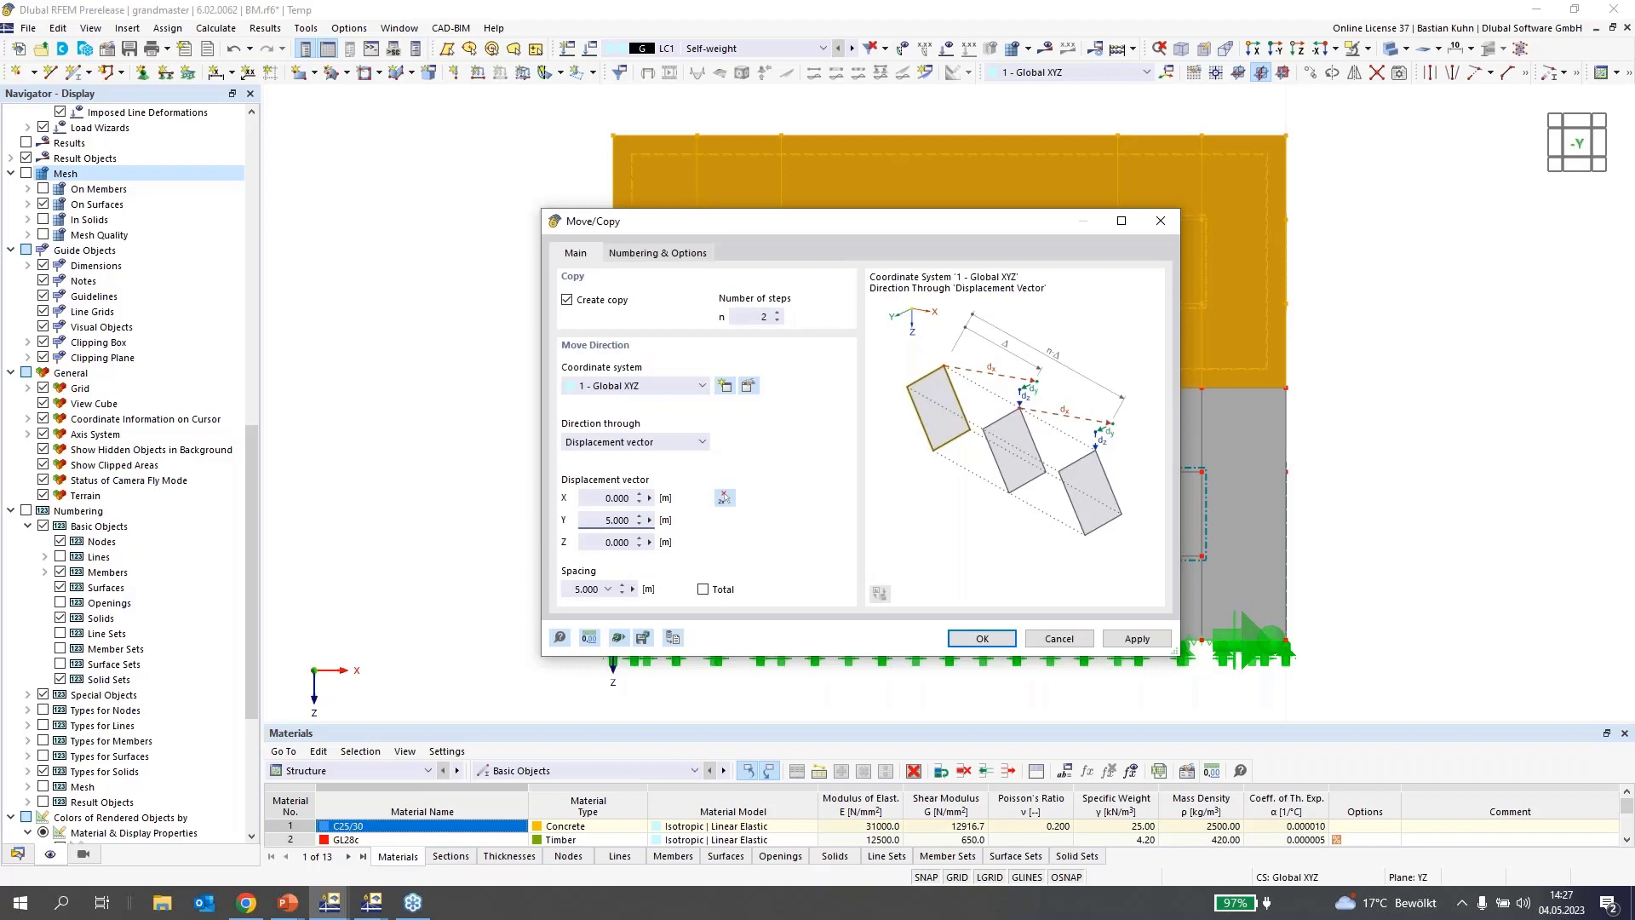
{"action": "key", "text": "Tab"}
{"action": "type", "text": "-"}
{"action": "left_click", "coordinate": [970, 640]}
{"action": "left_click", "coordinate": [886, 526]}
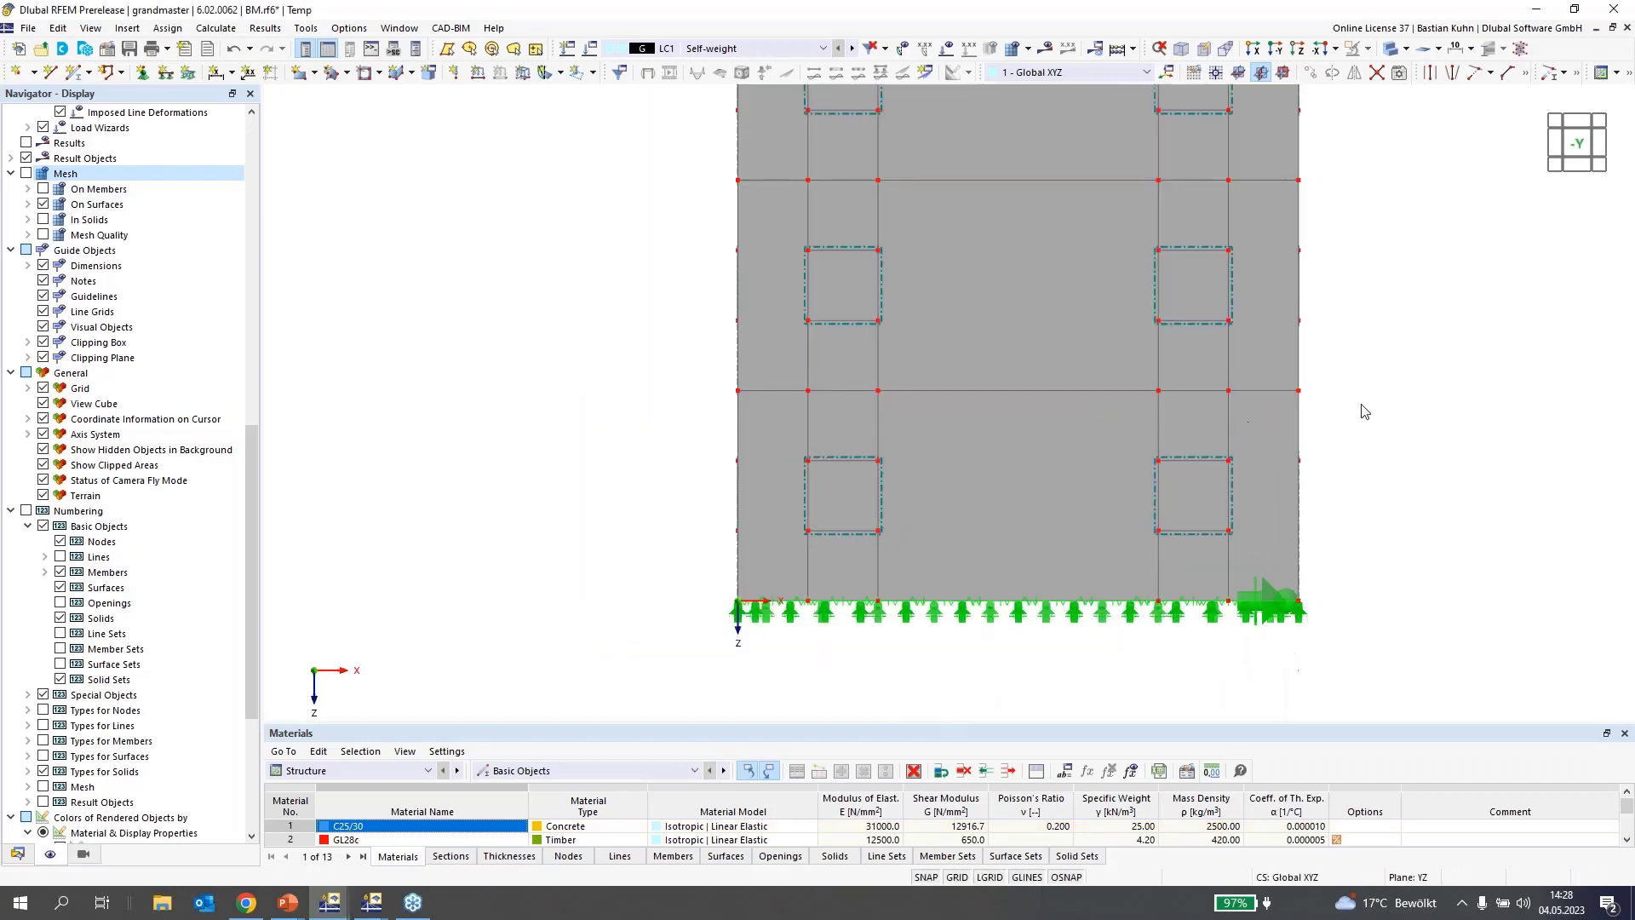
{"action": "middle_click_drag", "start_coordinate": [1165, 523], "coordinate": [1088, 512], "text": "ctrl"}
{"action": "scroll", "coordinate": [1071, 510], "scroll_direction": "down", "scroll_amount": 4}
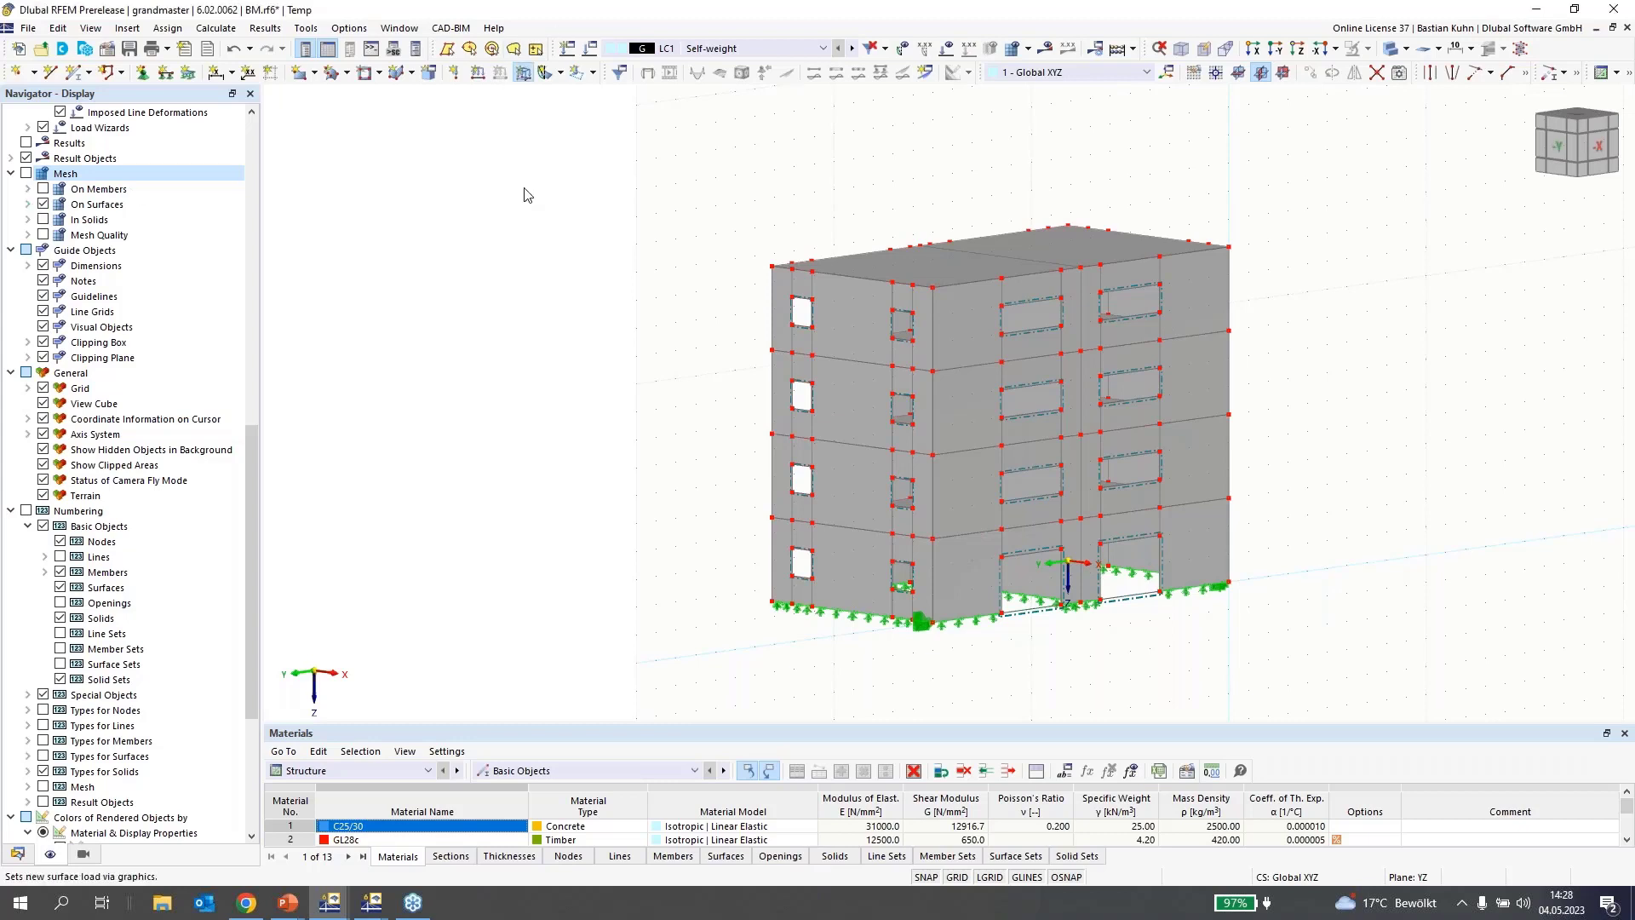
Apply a uniform 2 kN/m² surface load in LC1 - Self-weight to the three intermediate floor slabs and the roof
{"action": "type", "text": "2"}
{"action": "left_click", "coordinate": [1223, 176]}
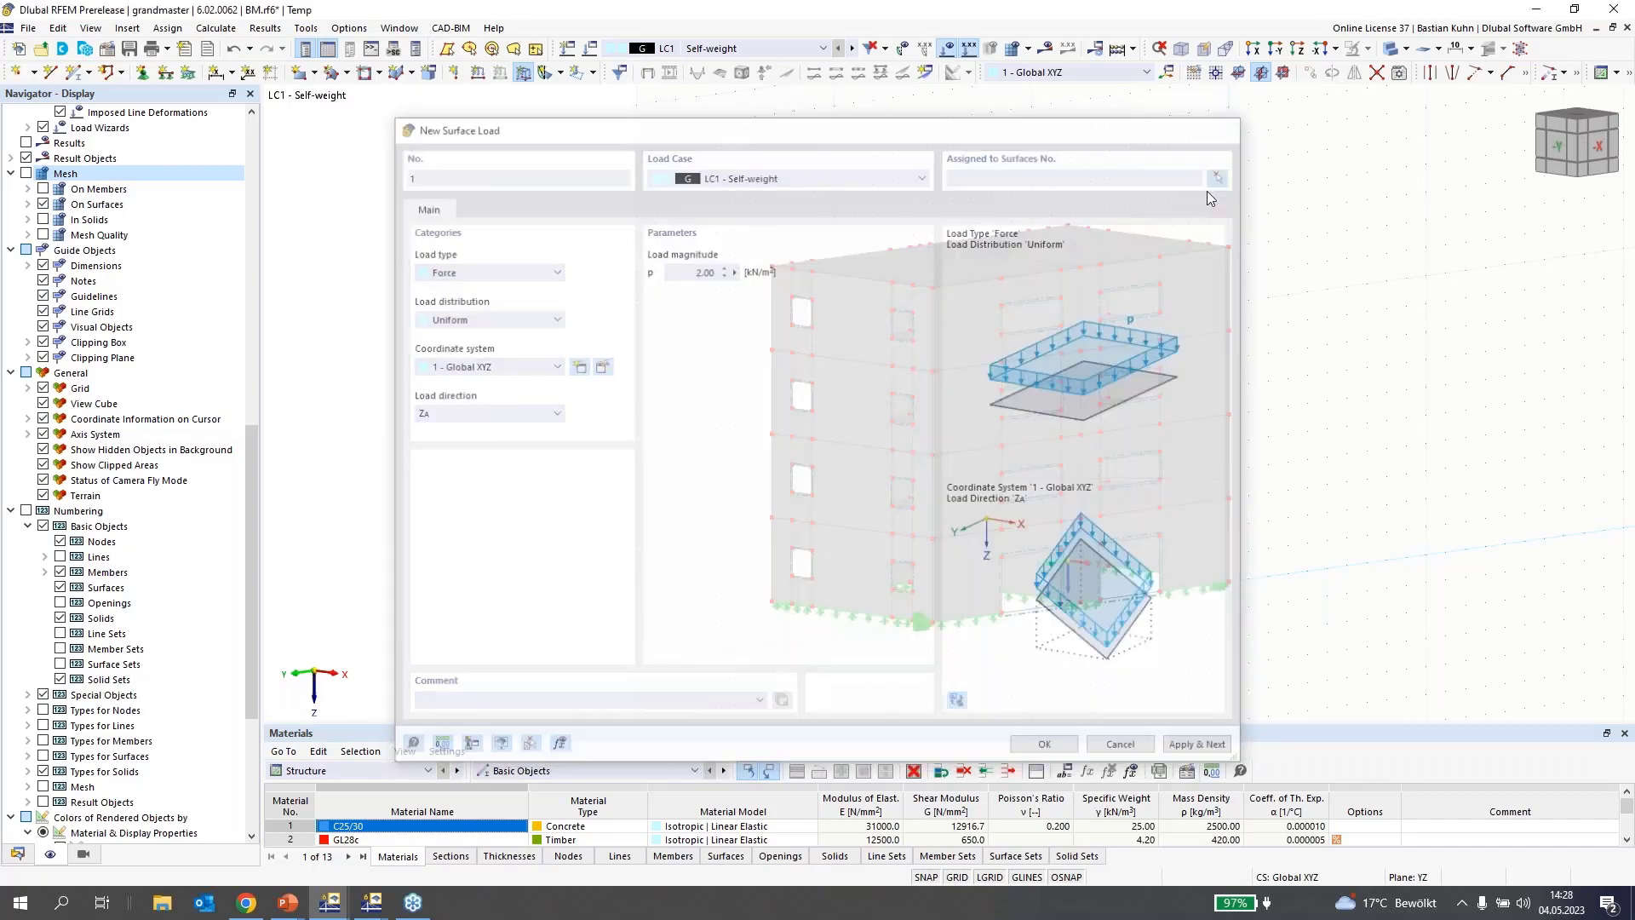
{"action": "left_click", "coordinate": [1255, 49]}
{"action": "left_click_drag", "start_coordinate": [607, 249], "coordinate": [1341, 296]}
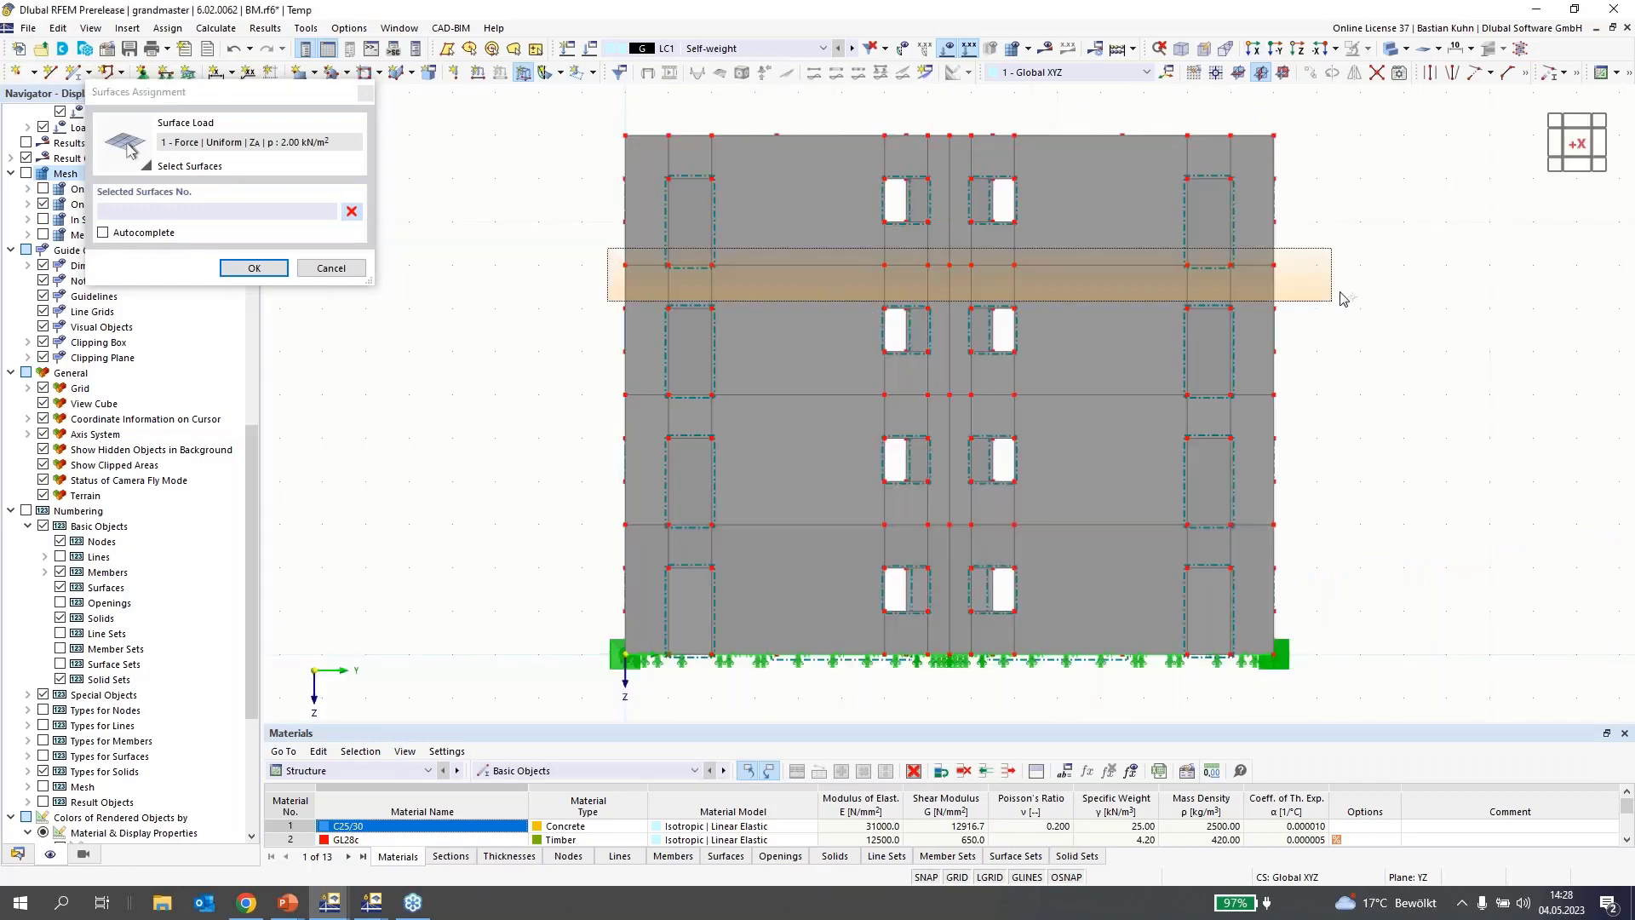
{"action": "left_click_drag", "start_coordinate": [615, 383], "coordinate": [1316, 418]}
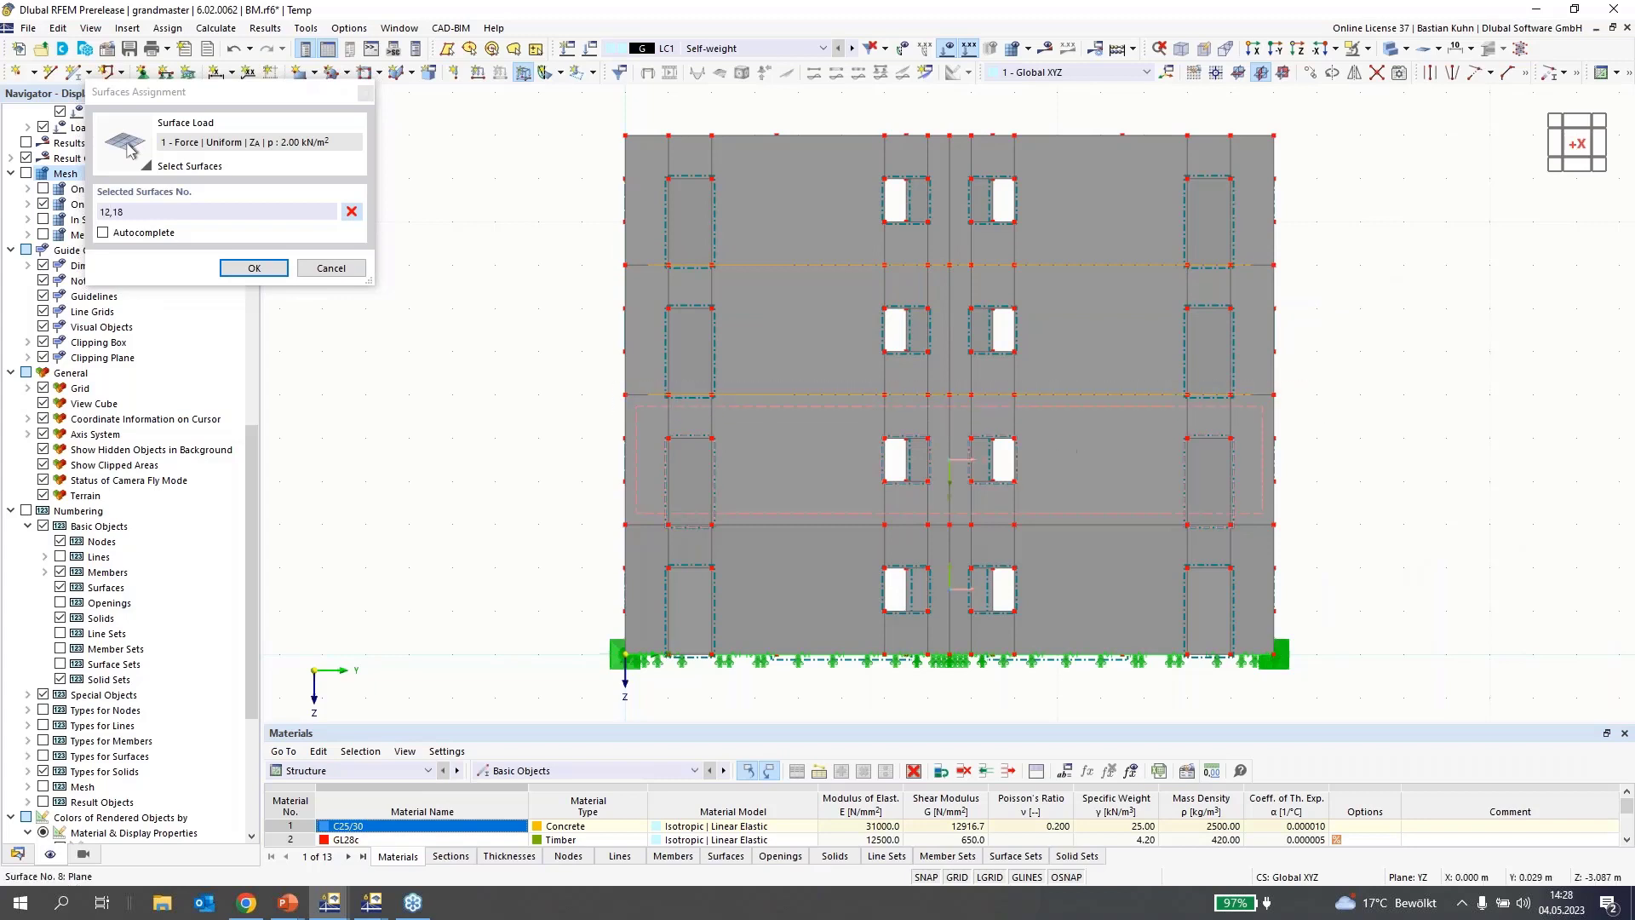
{"action": "left_click_drag", "start_coordinate": [606, 518], "coordinate": [1311, 538]}
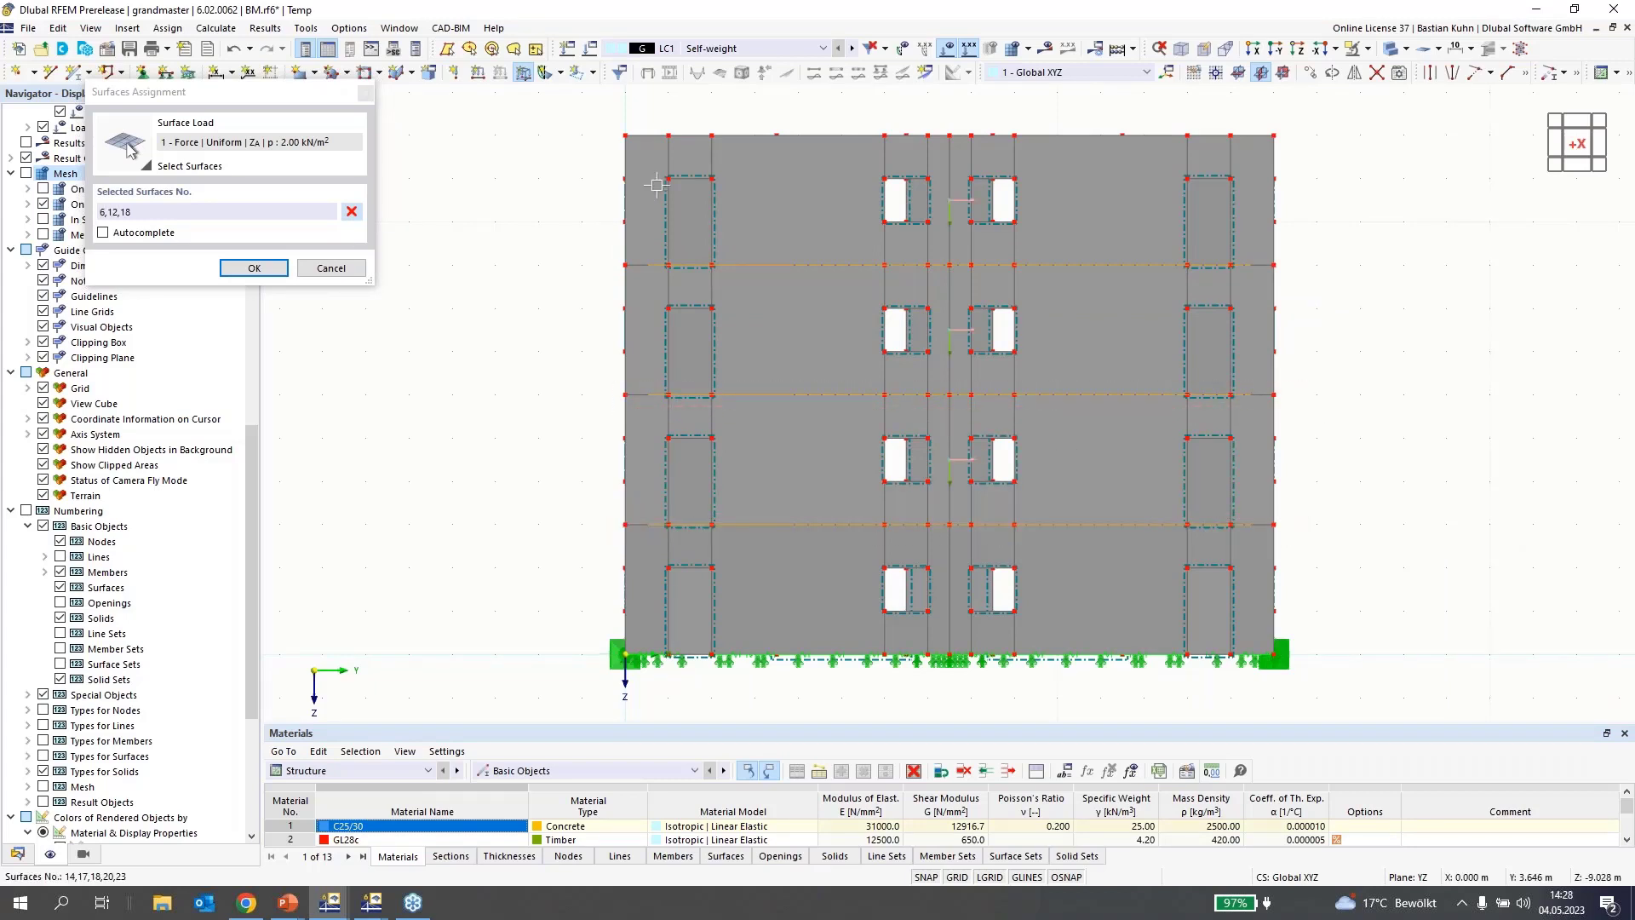
{"action": "left_click_drag", "start_coordinate": [606, 118], "coordinate": [1317, 150]}
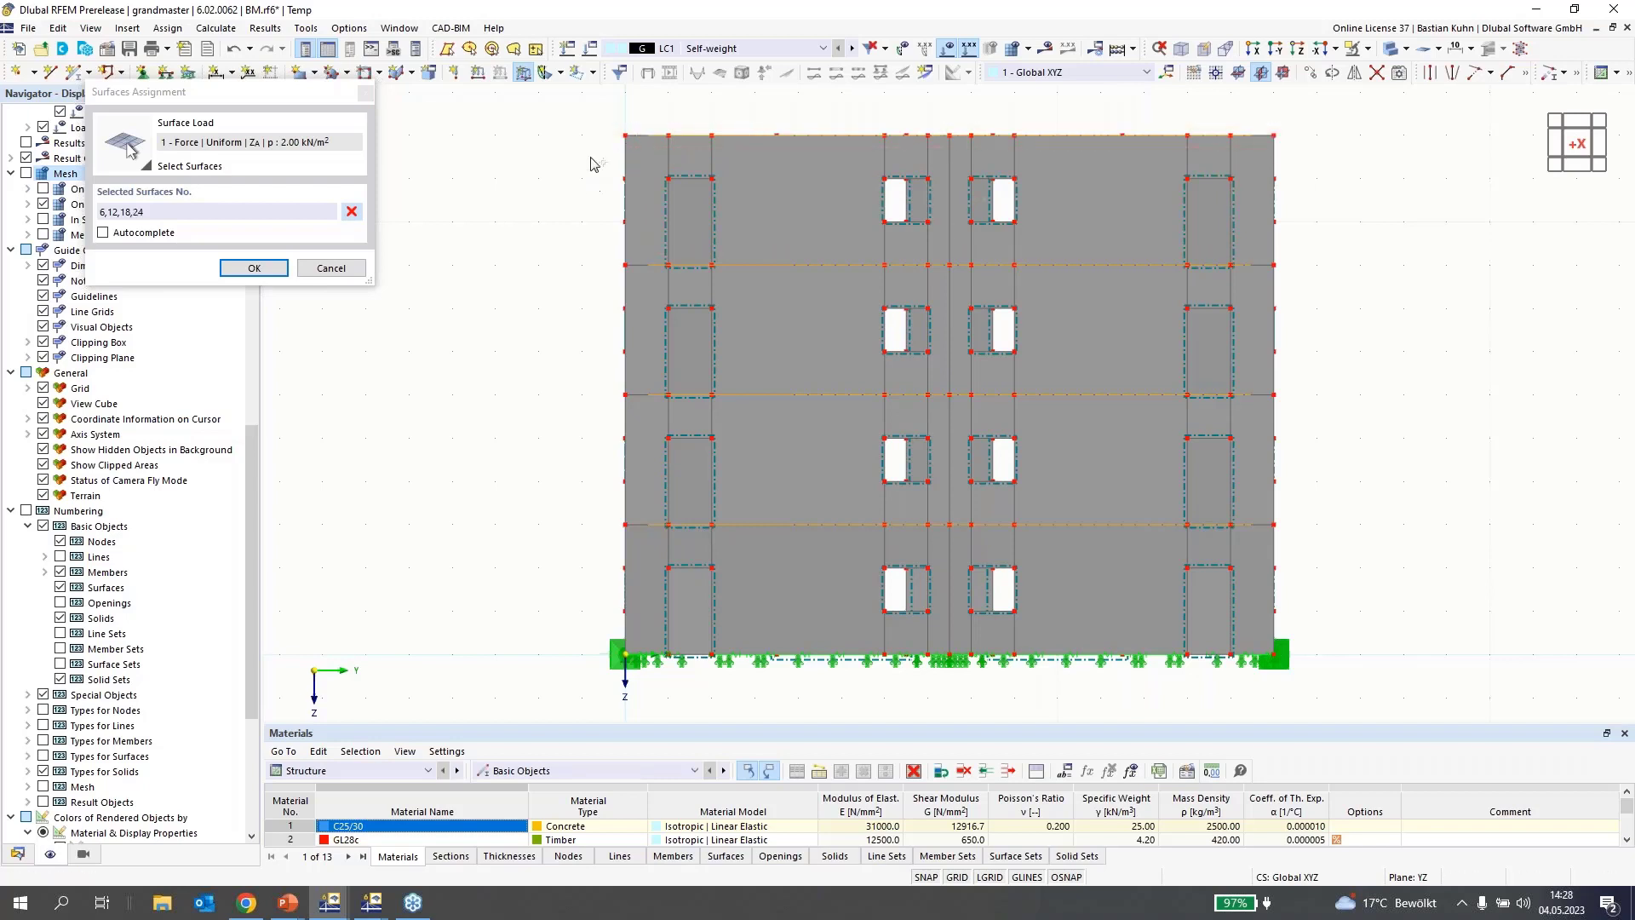
{"action": "left_click", "coordinate": [254, 268]}
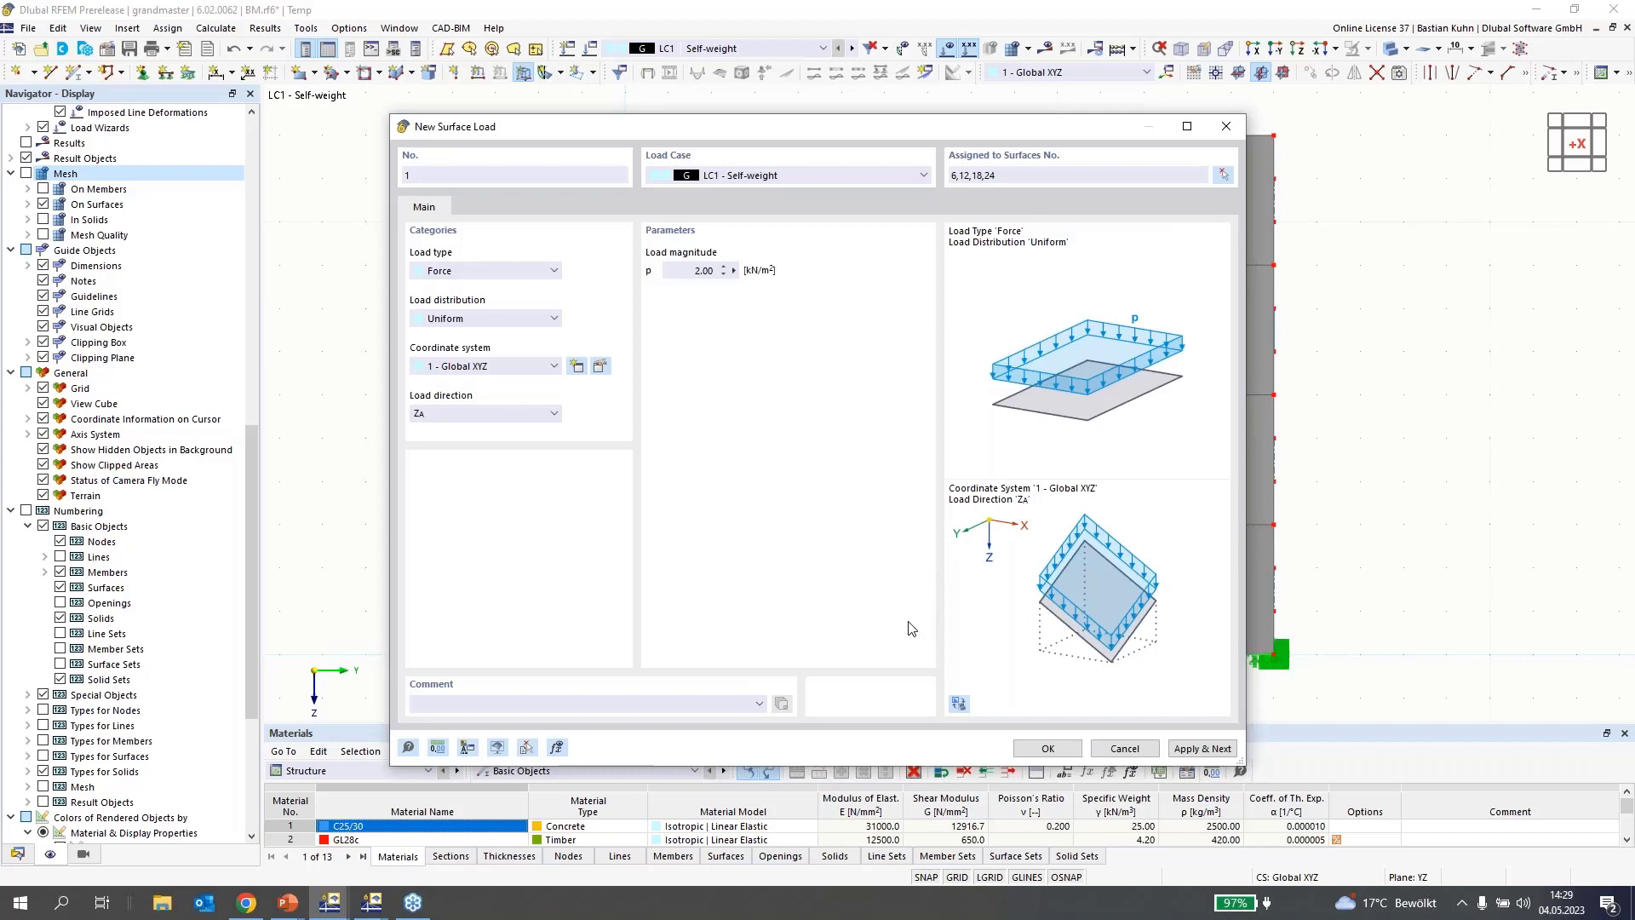
{"action": "left_click", "coordinate": [1201, 748]}
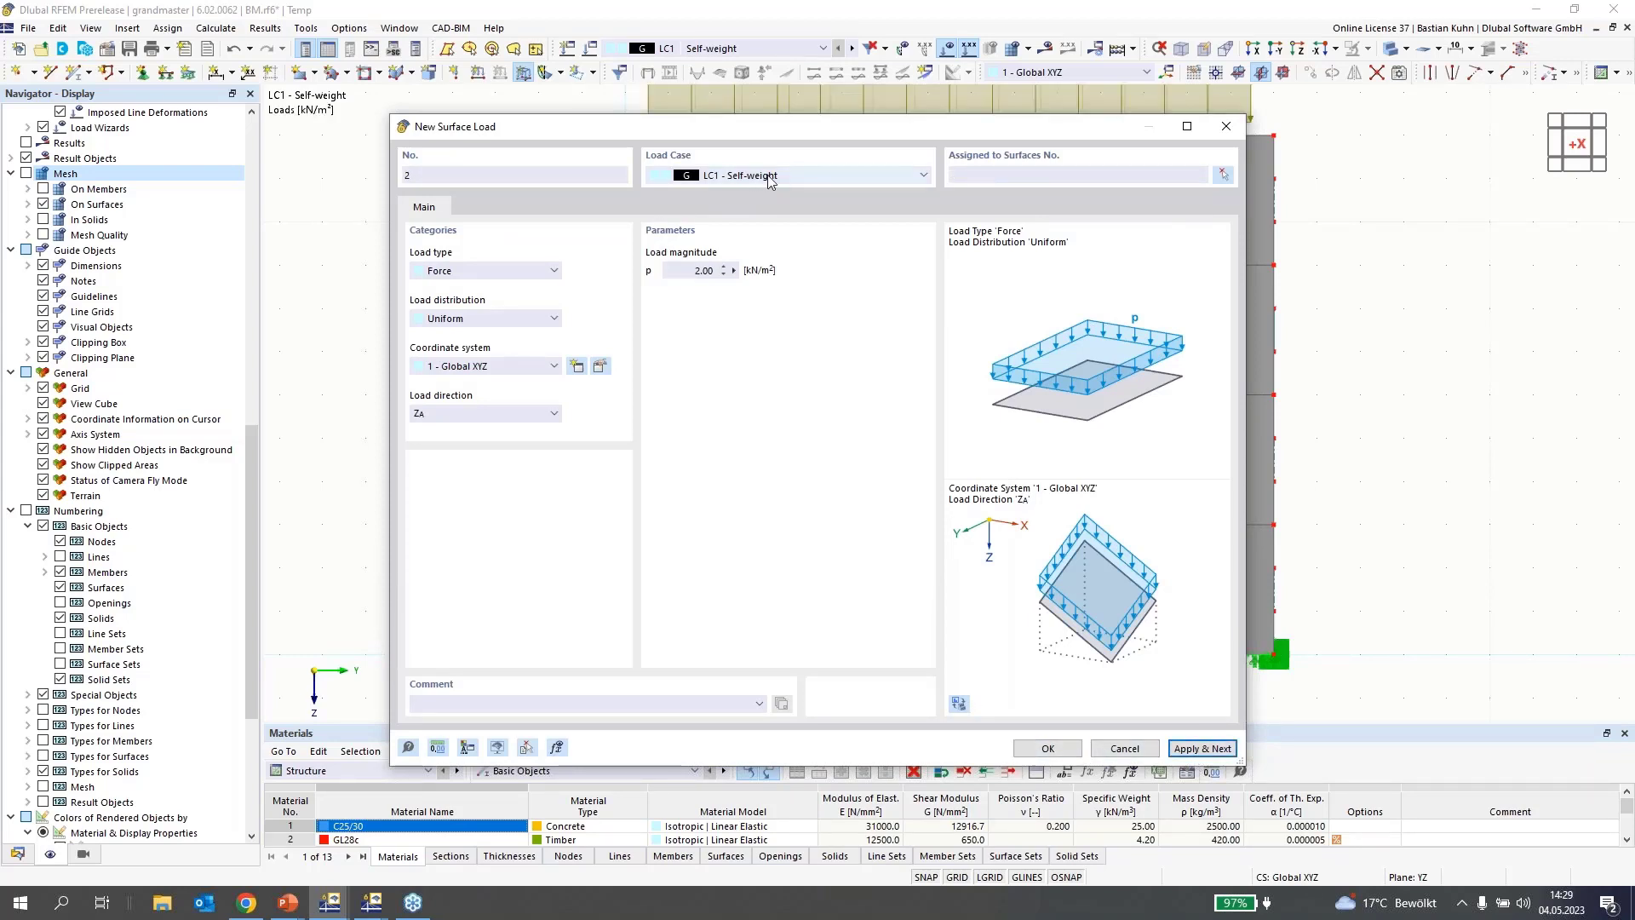
{"action": "left_click", "coordinate": [1048, 748]}
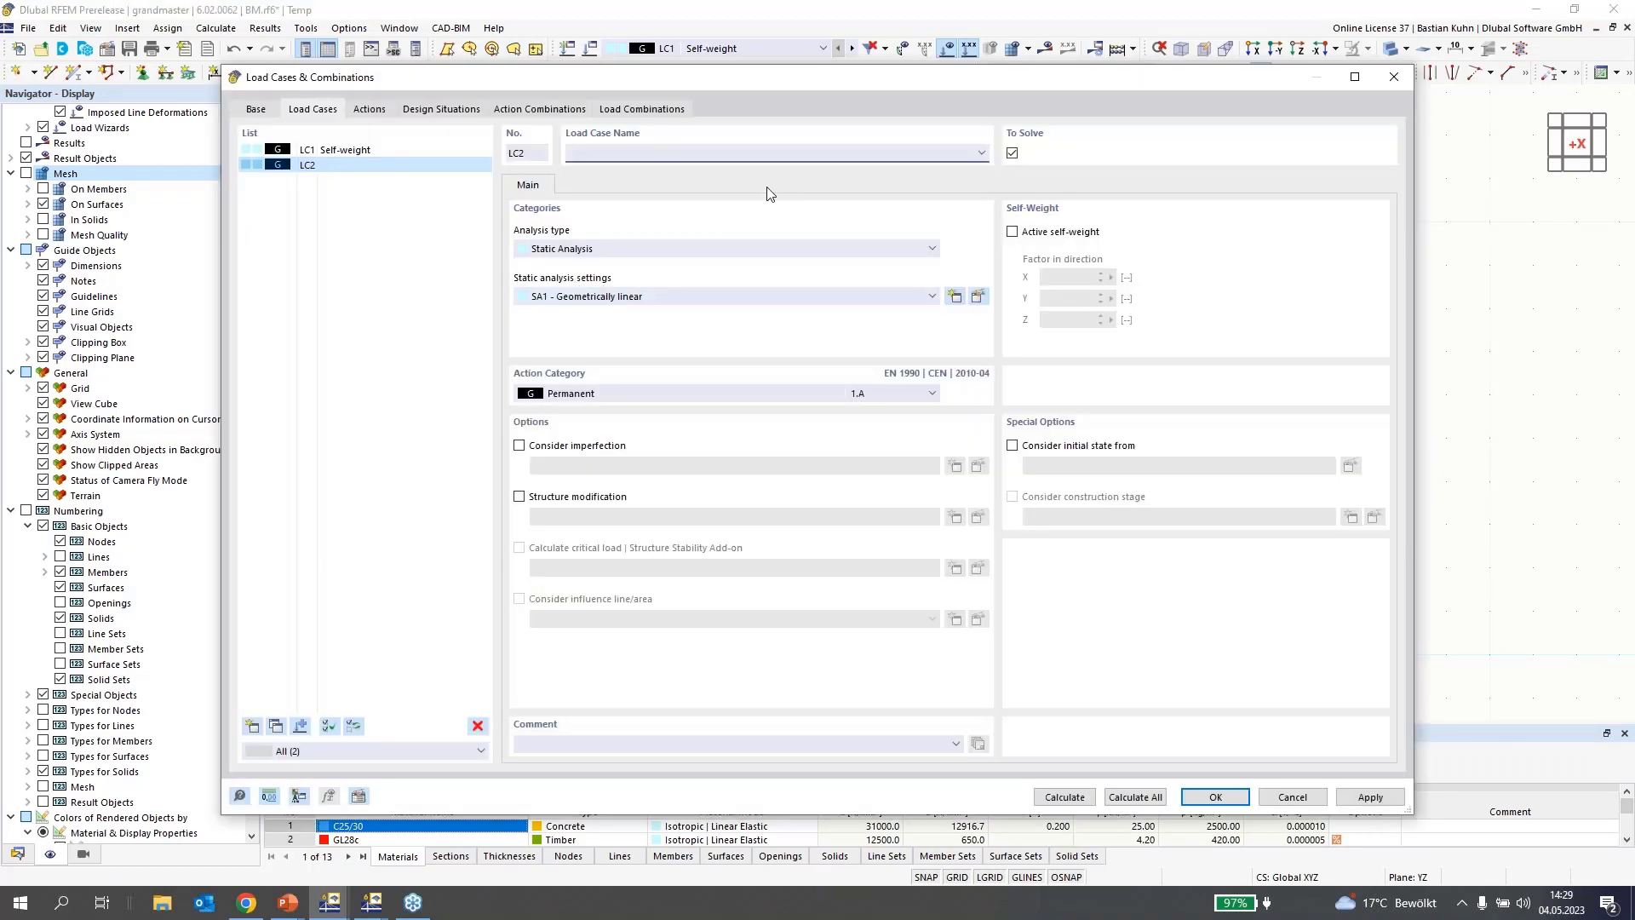
Assign LC2 to imposed loads category A: domestic, residential areas, and add load case LC3 with the Wind action category
{"action": "left_click", "coordinate": [594, 393]}
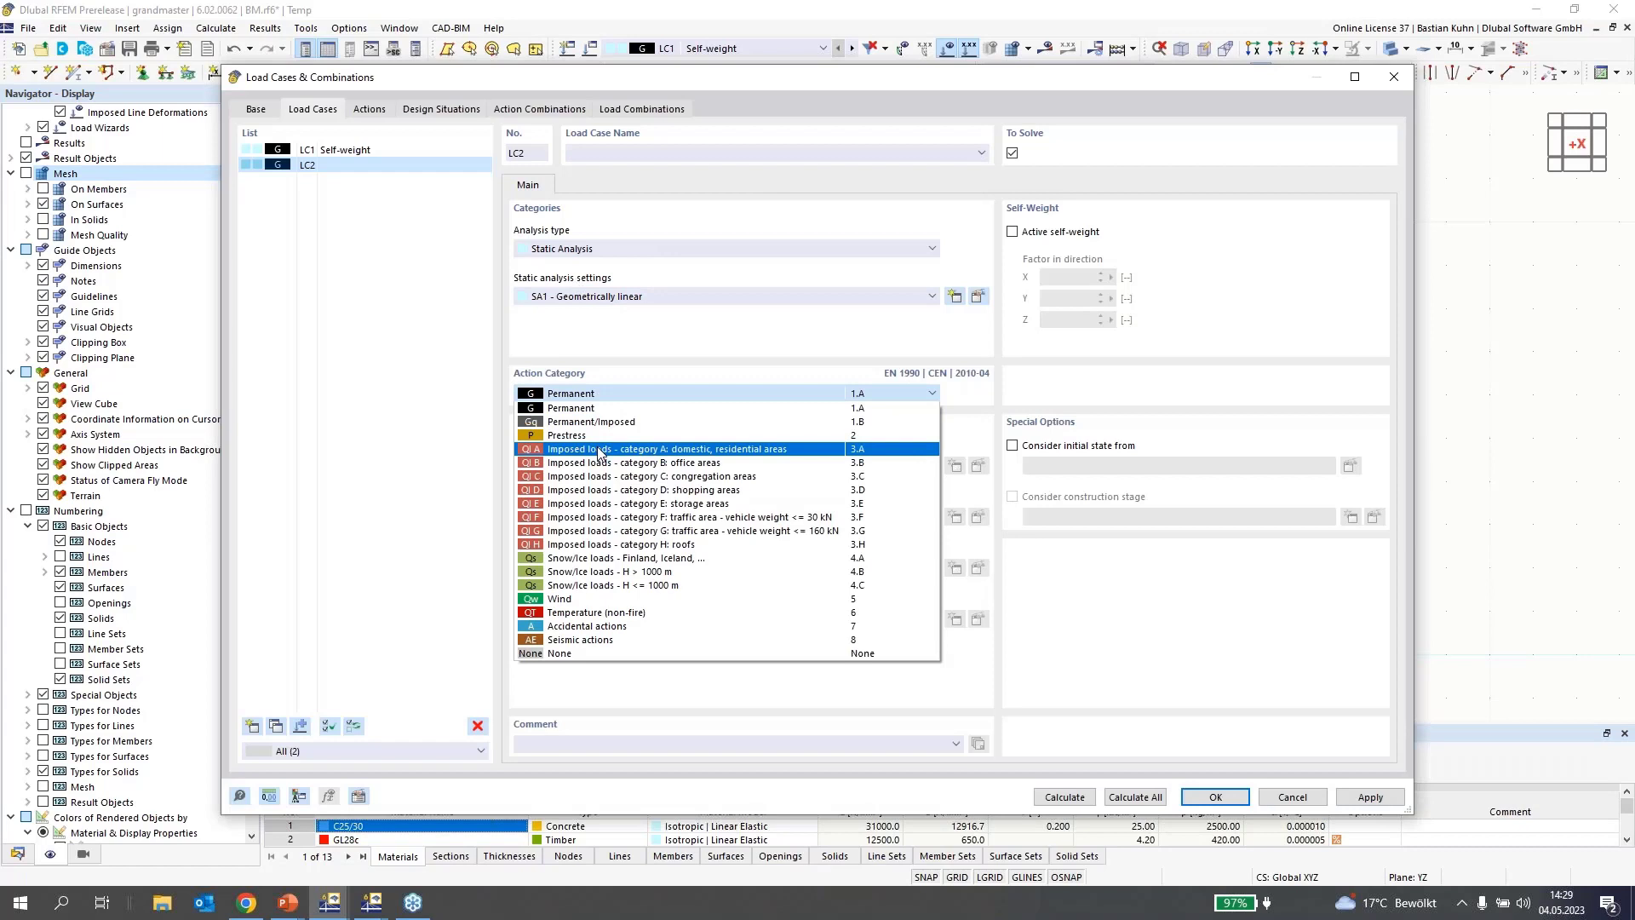
{"action": "left_click", "coordinate": [647, 446]}
{"action": "left_click", "coordinate": [252, 727]}
{"action": "left_click", "coordinate": [596, 394]}
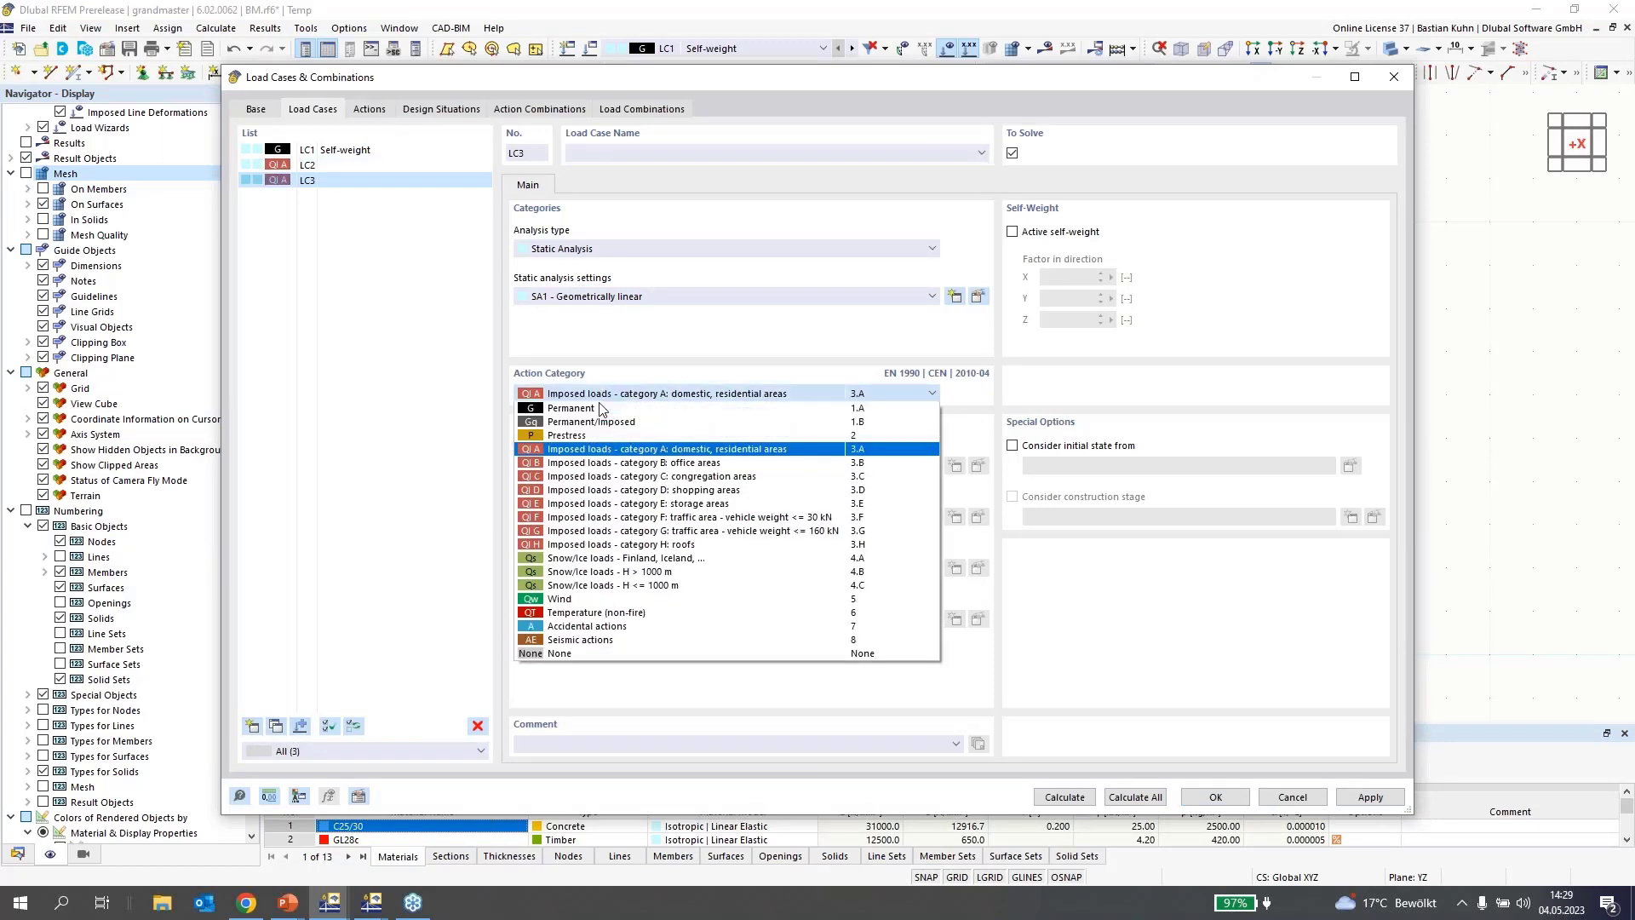
{"action": "left_click", "coordinate": [596, 599]}
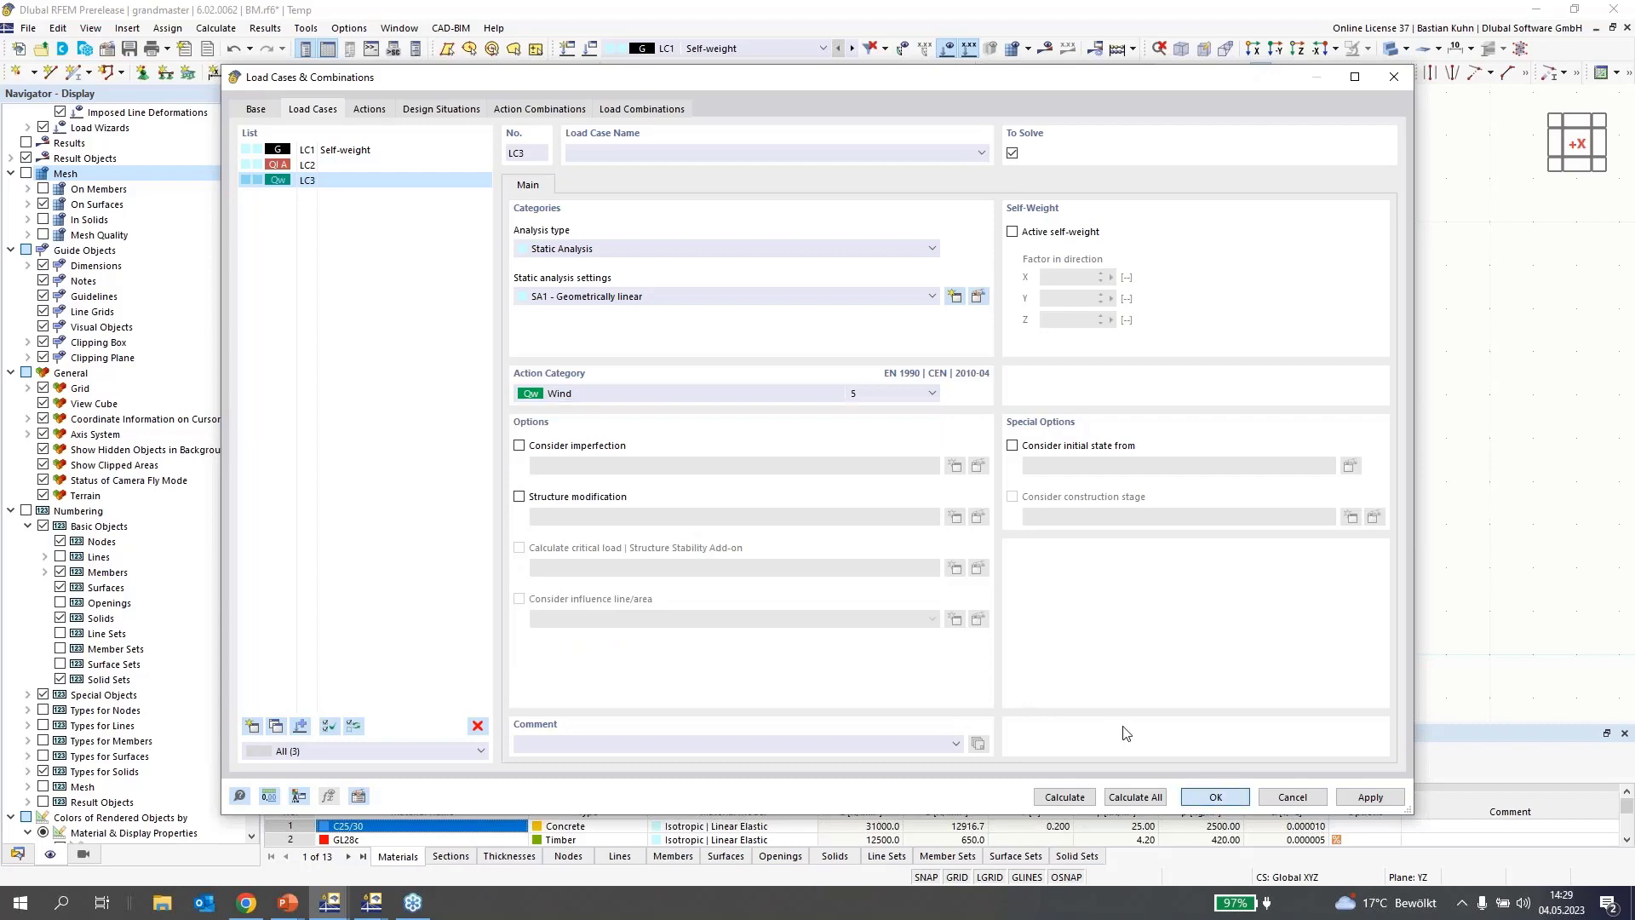
{"action": "key", "text": "Return"}
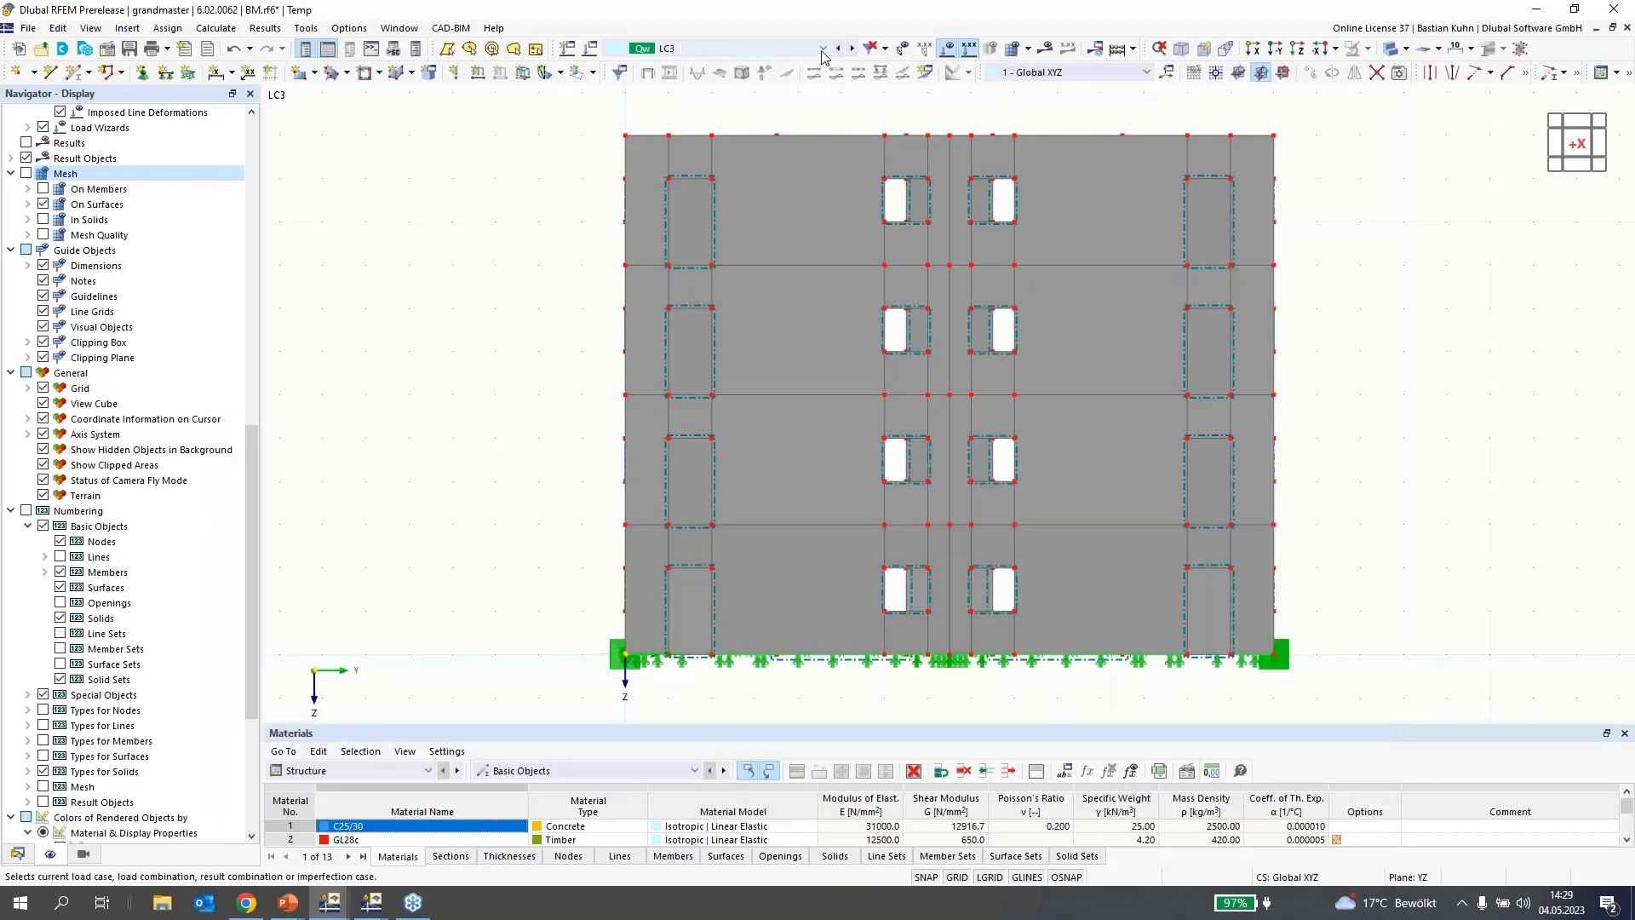
Apply a uniform 5 kN/m² surface load in LC2 to the three intermediate floor slabs, leaving out the roof
{"action": "left_click", "coordinate": [839, 49]}
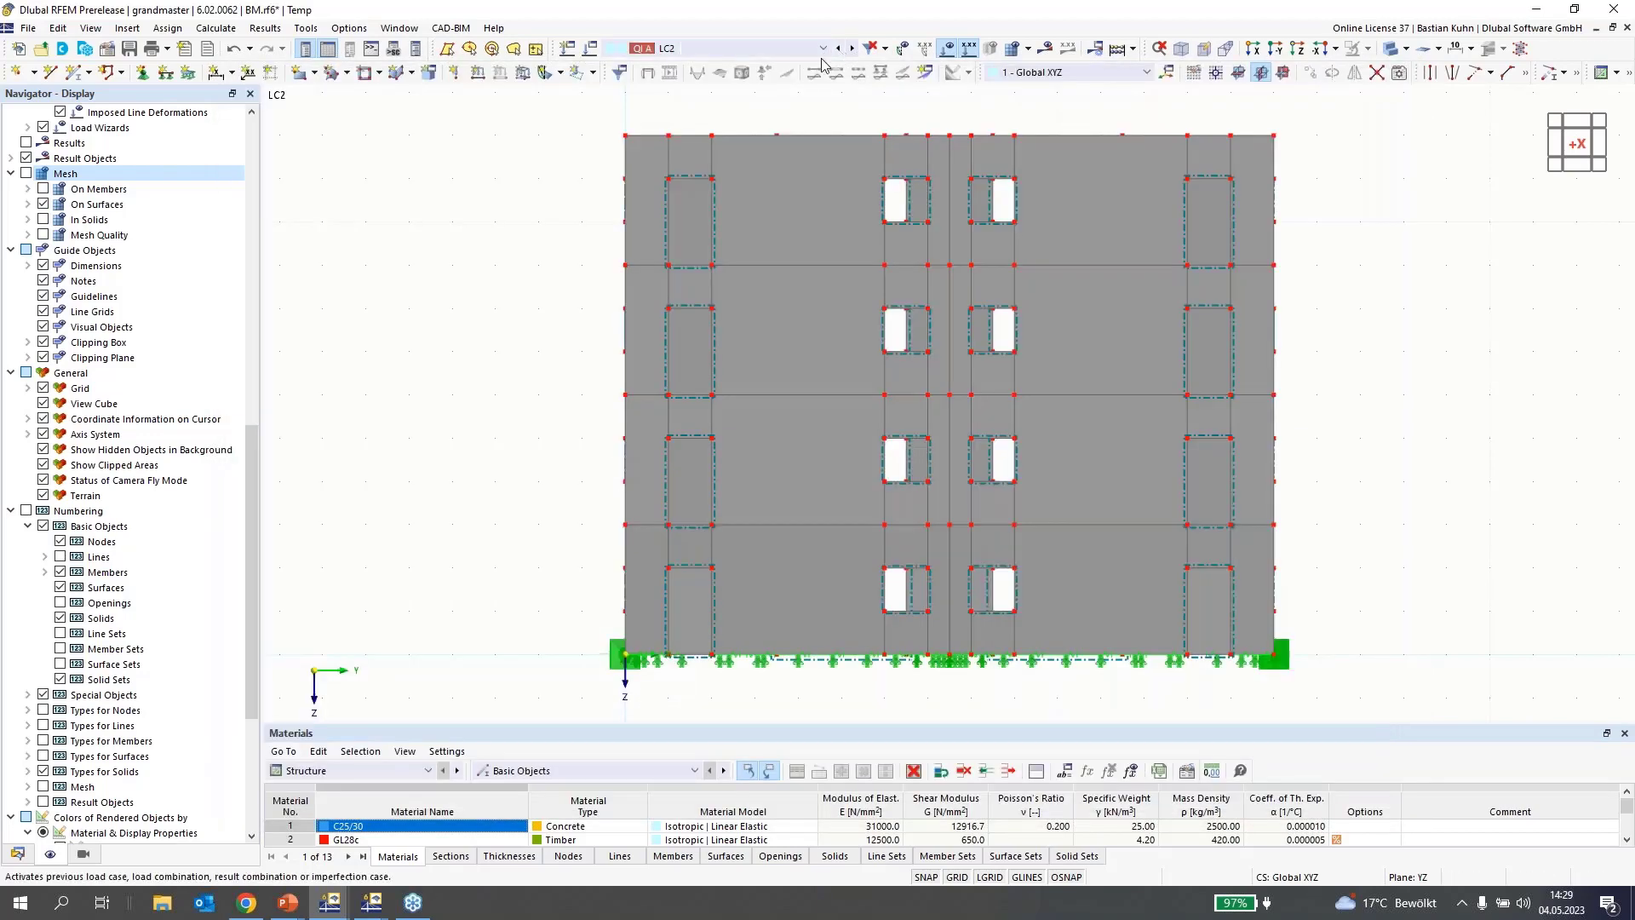
{"action": "left_click", "coordinate": [523, 73]}
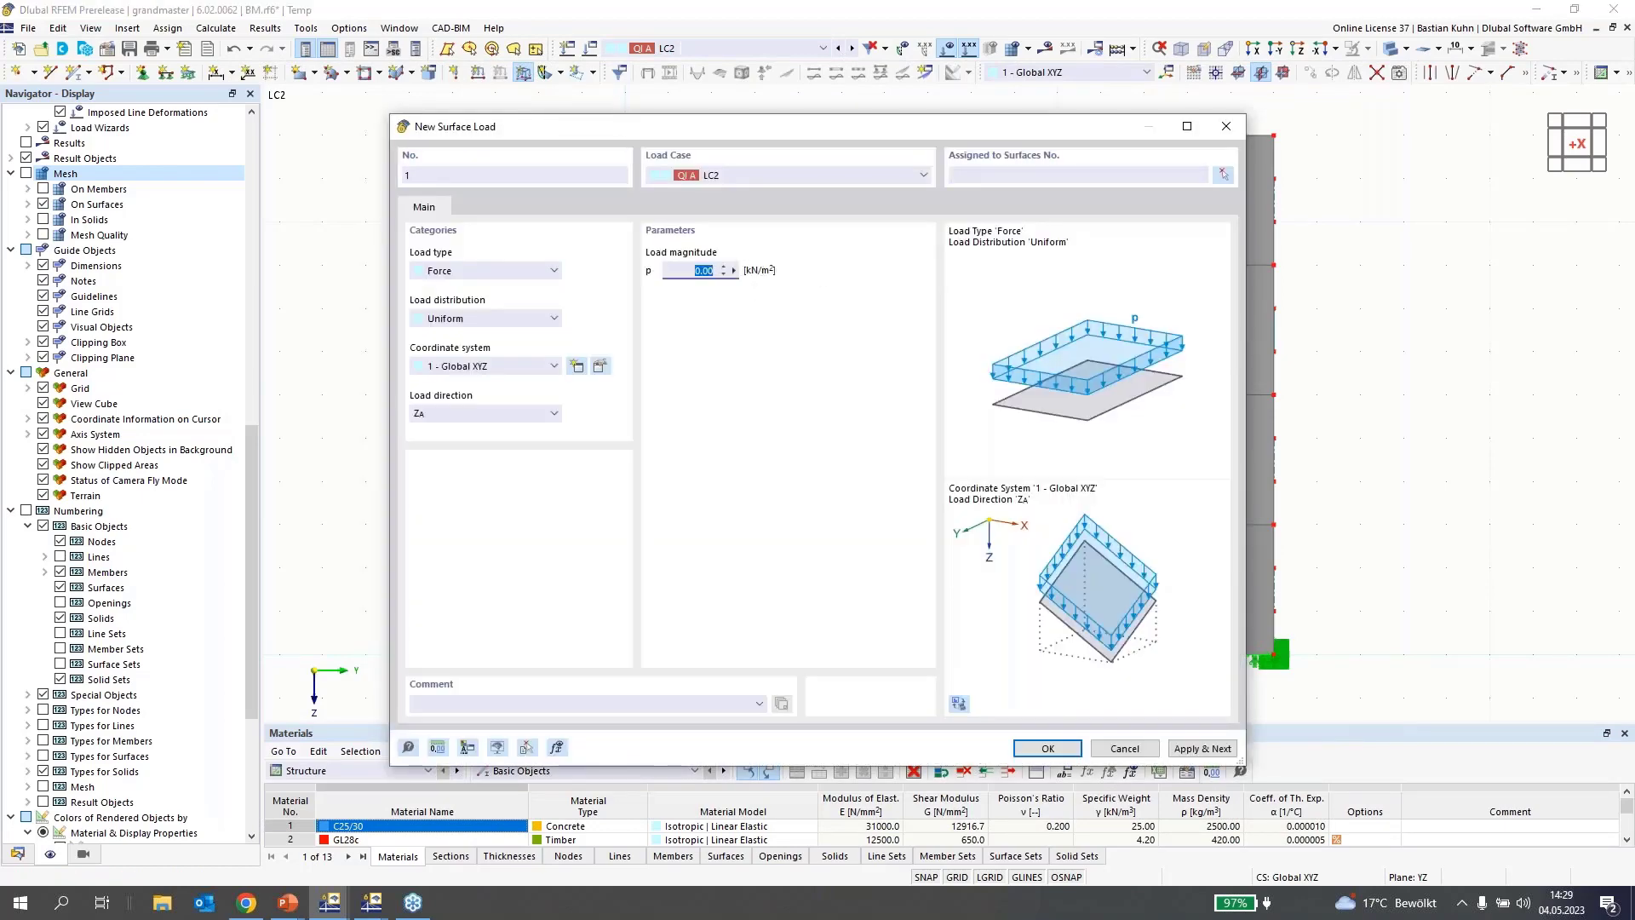
{"action": "key", "text": "Return"}
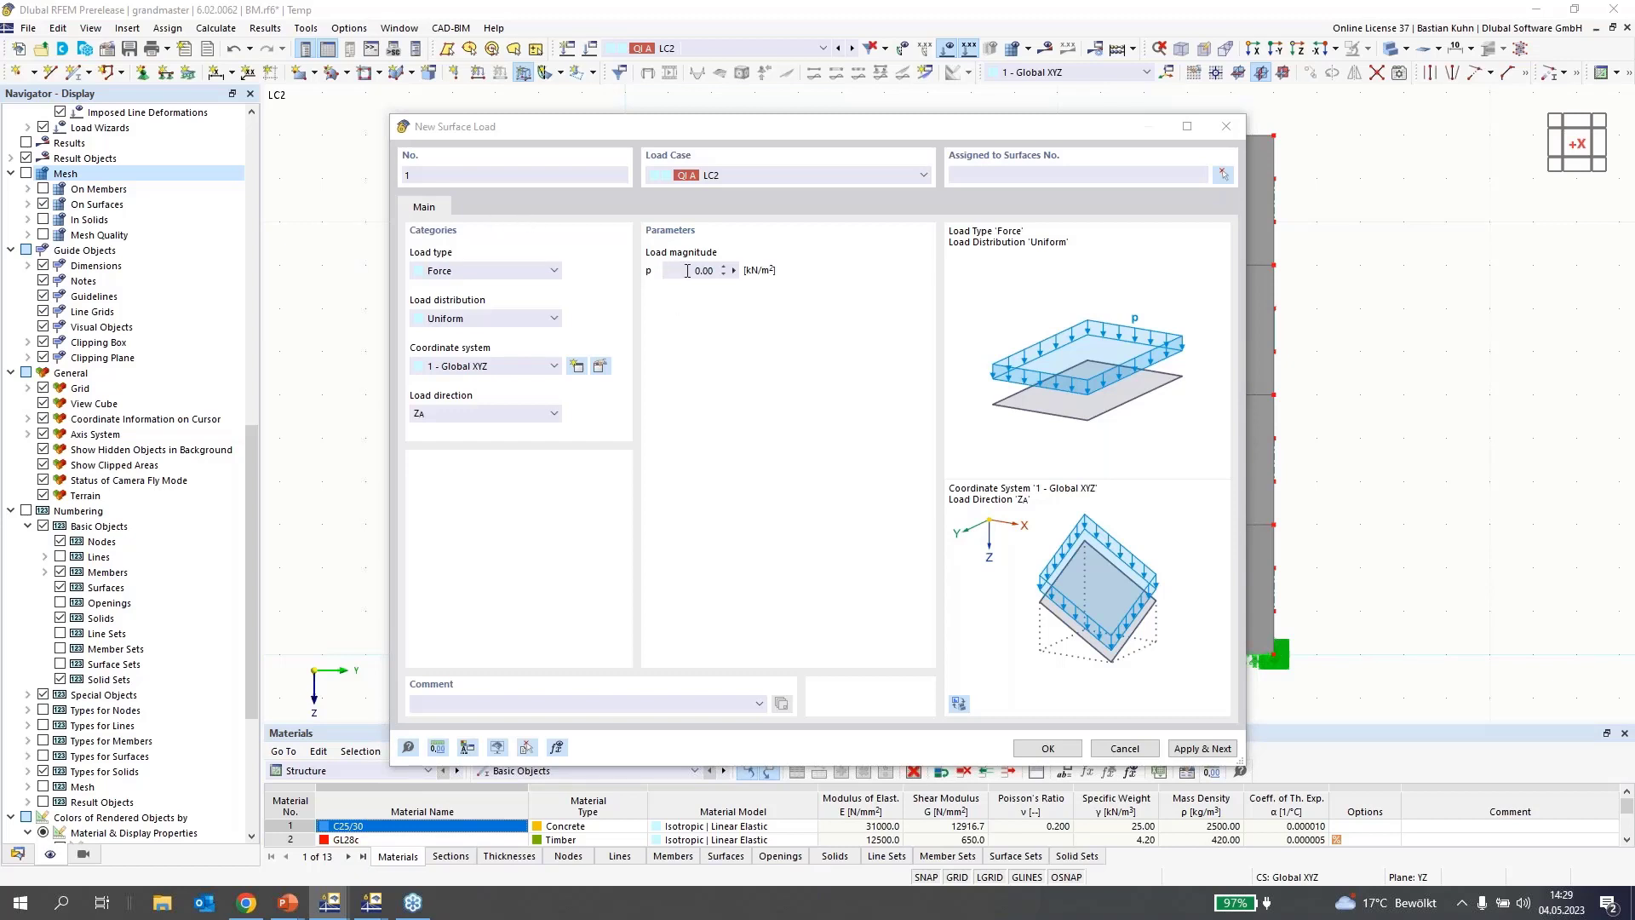
{"action": "type", "text": "5"}
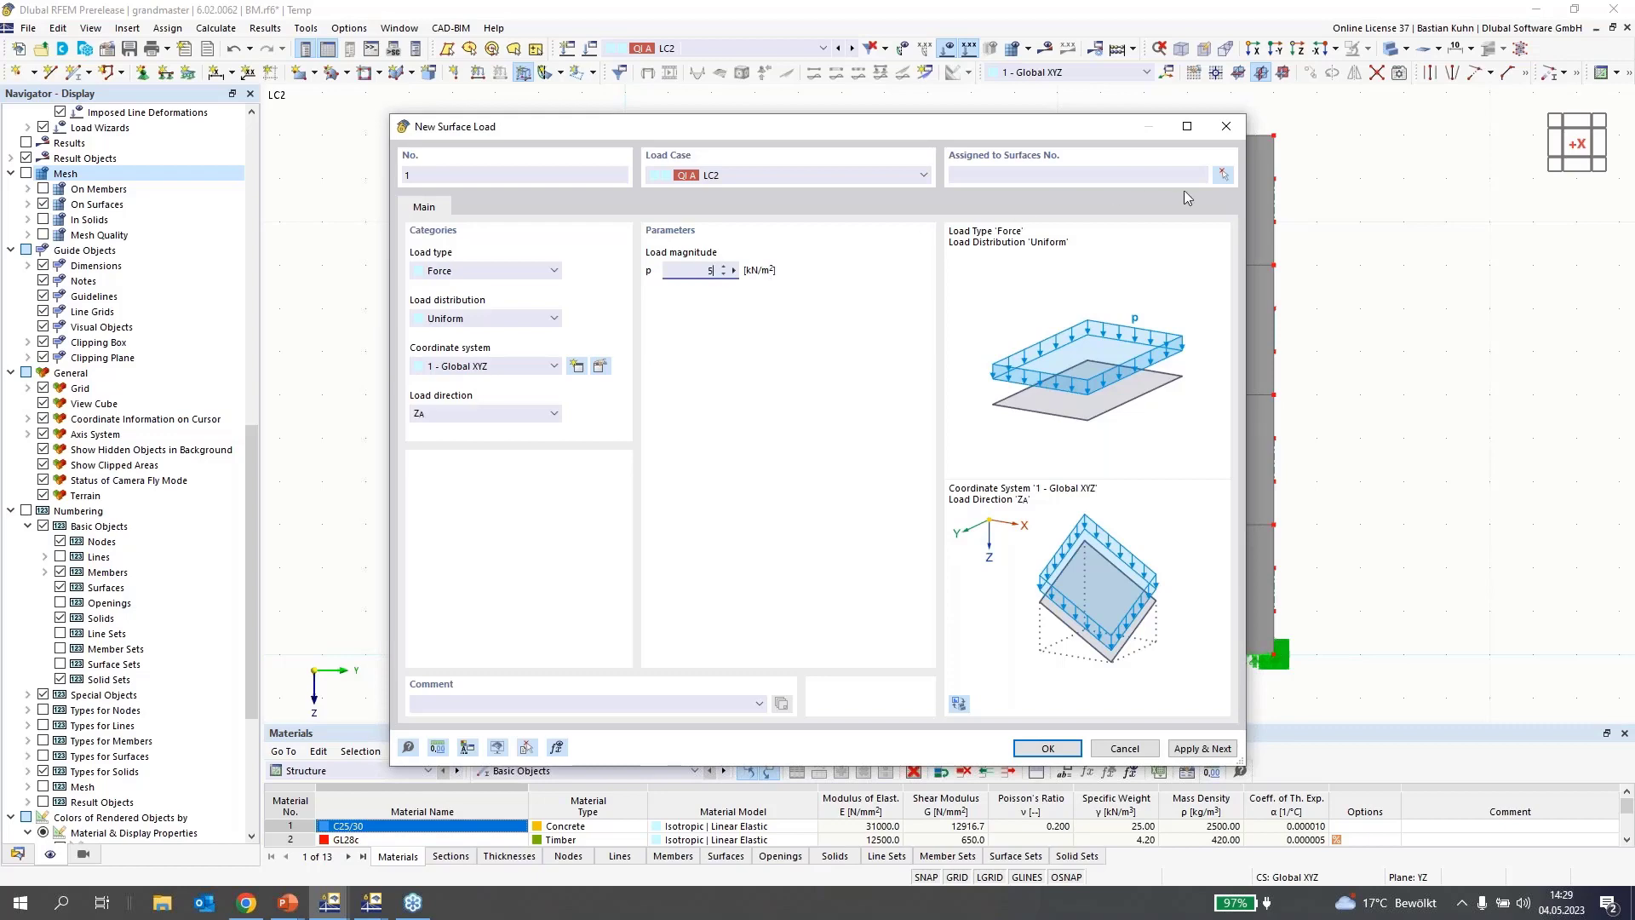
{"action": "left_click", "coordinate": [1224, 176]}
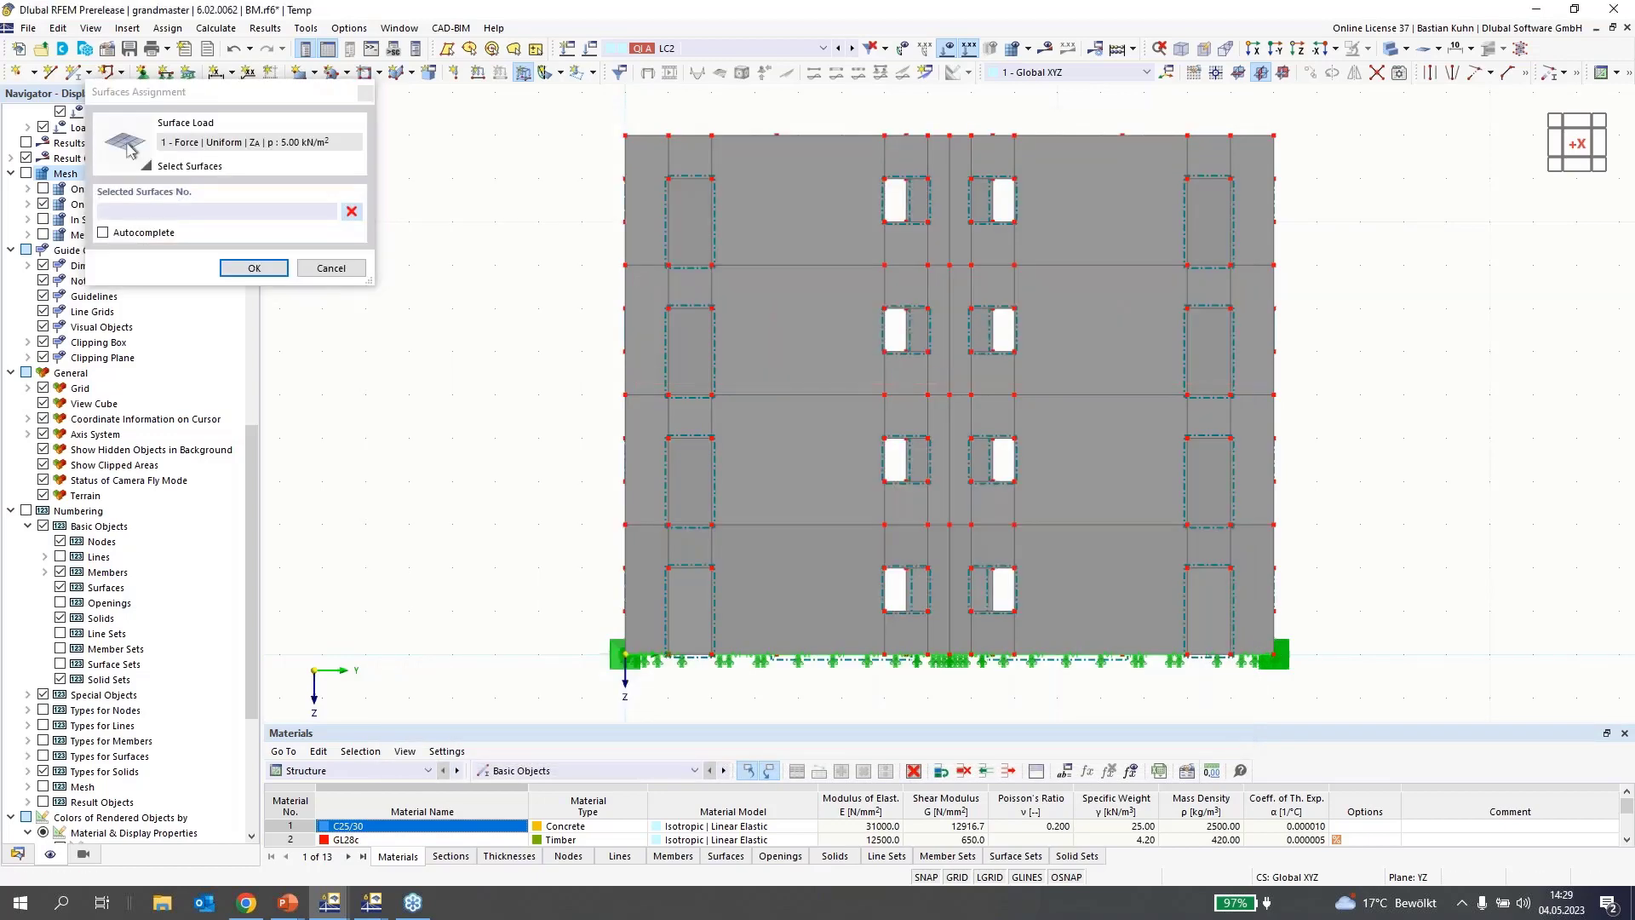
{"action": "left_click_drag", "start_coordinate": [595, 246], "coordinate": [1322, 287]}
{"action": "left_click_drag", "start_coordinate": [595, 387], "coordinate": [1175, 435]}
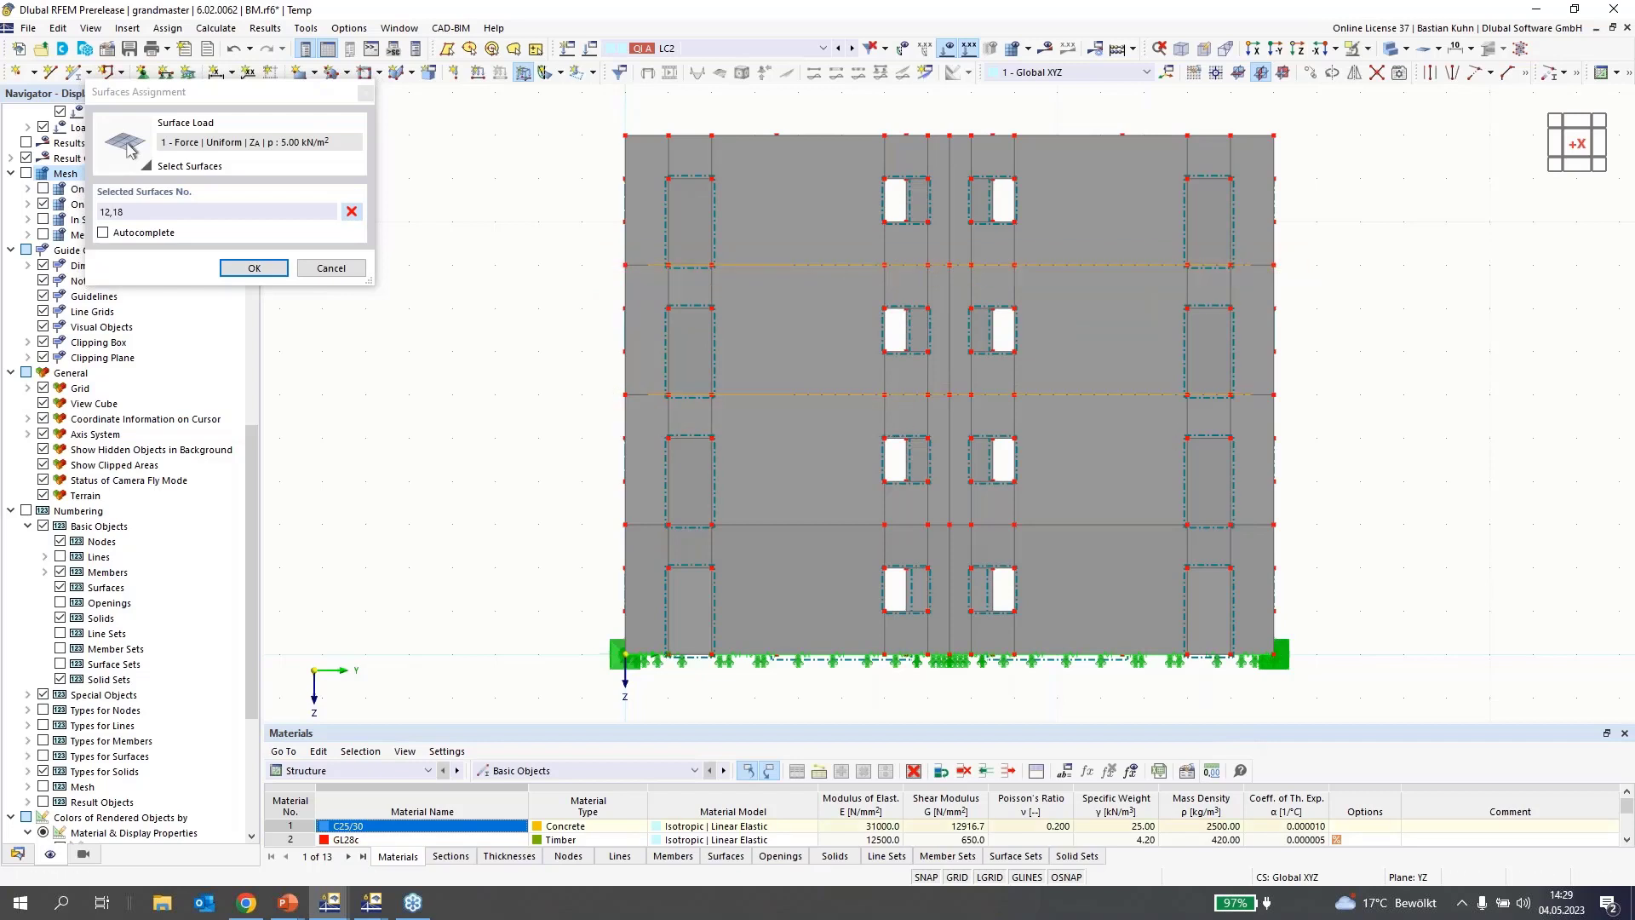
{"action": "left_click_drag", "start_coordinate": [611, 513], "coordinate": [1268, 542]}
{"action": "left_click", "coordinate": [254, 267]}
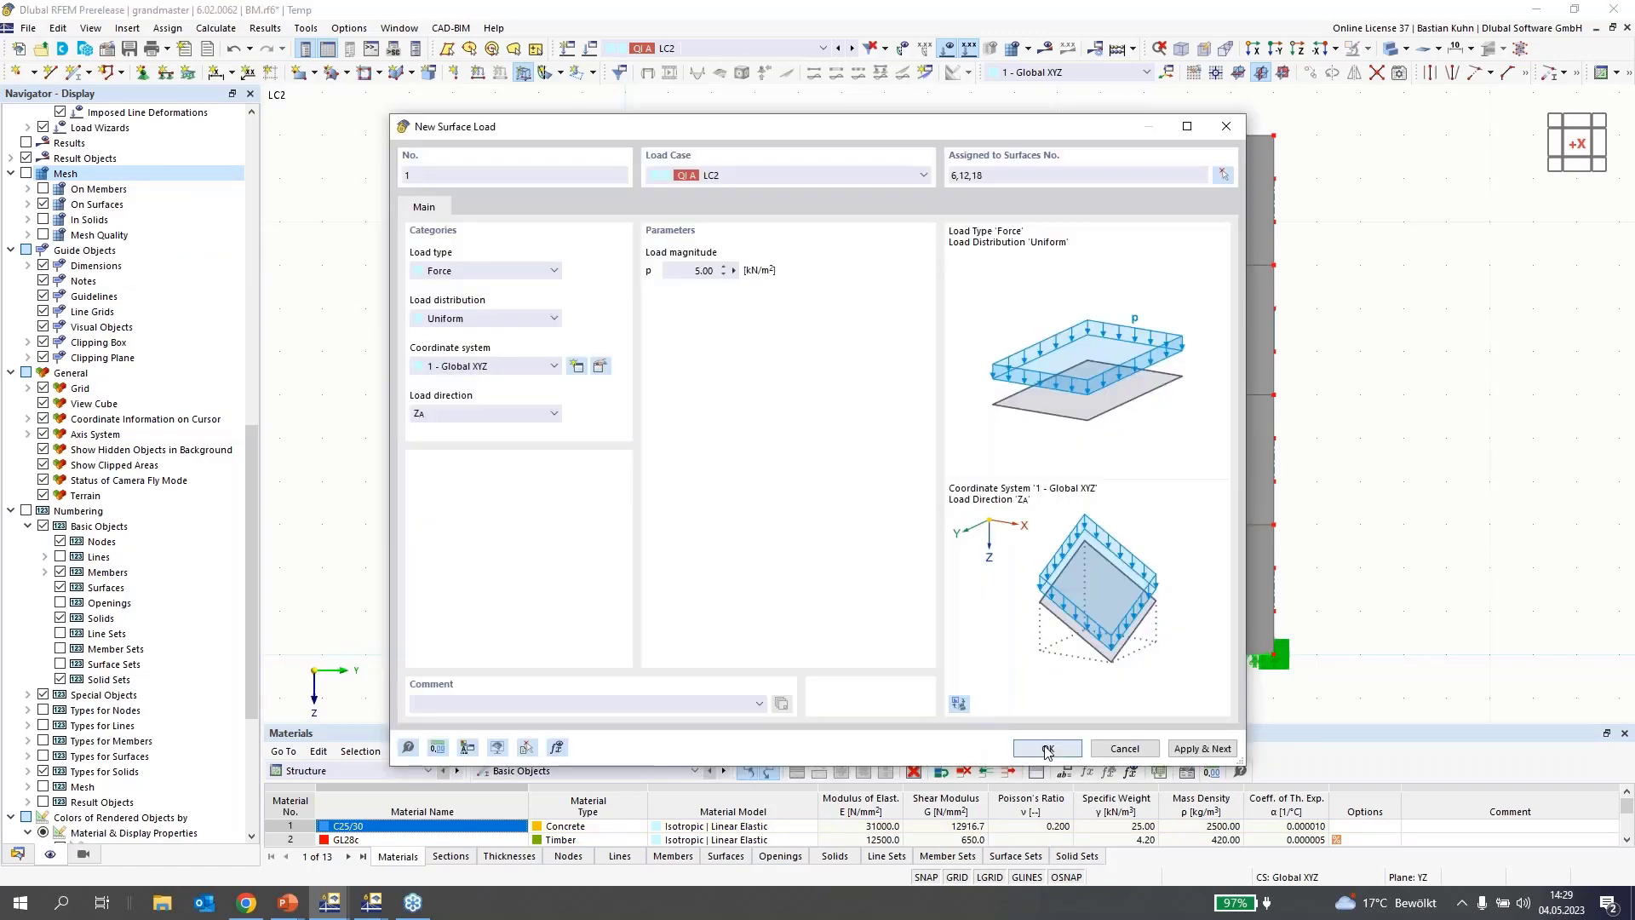
{"action": "left_click", "coordinate": [1047, 750]}
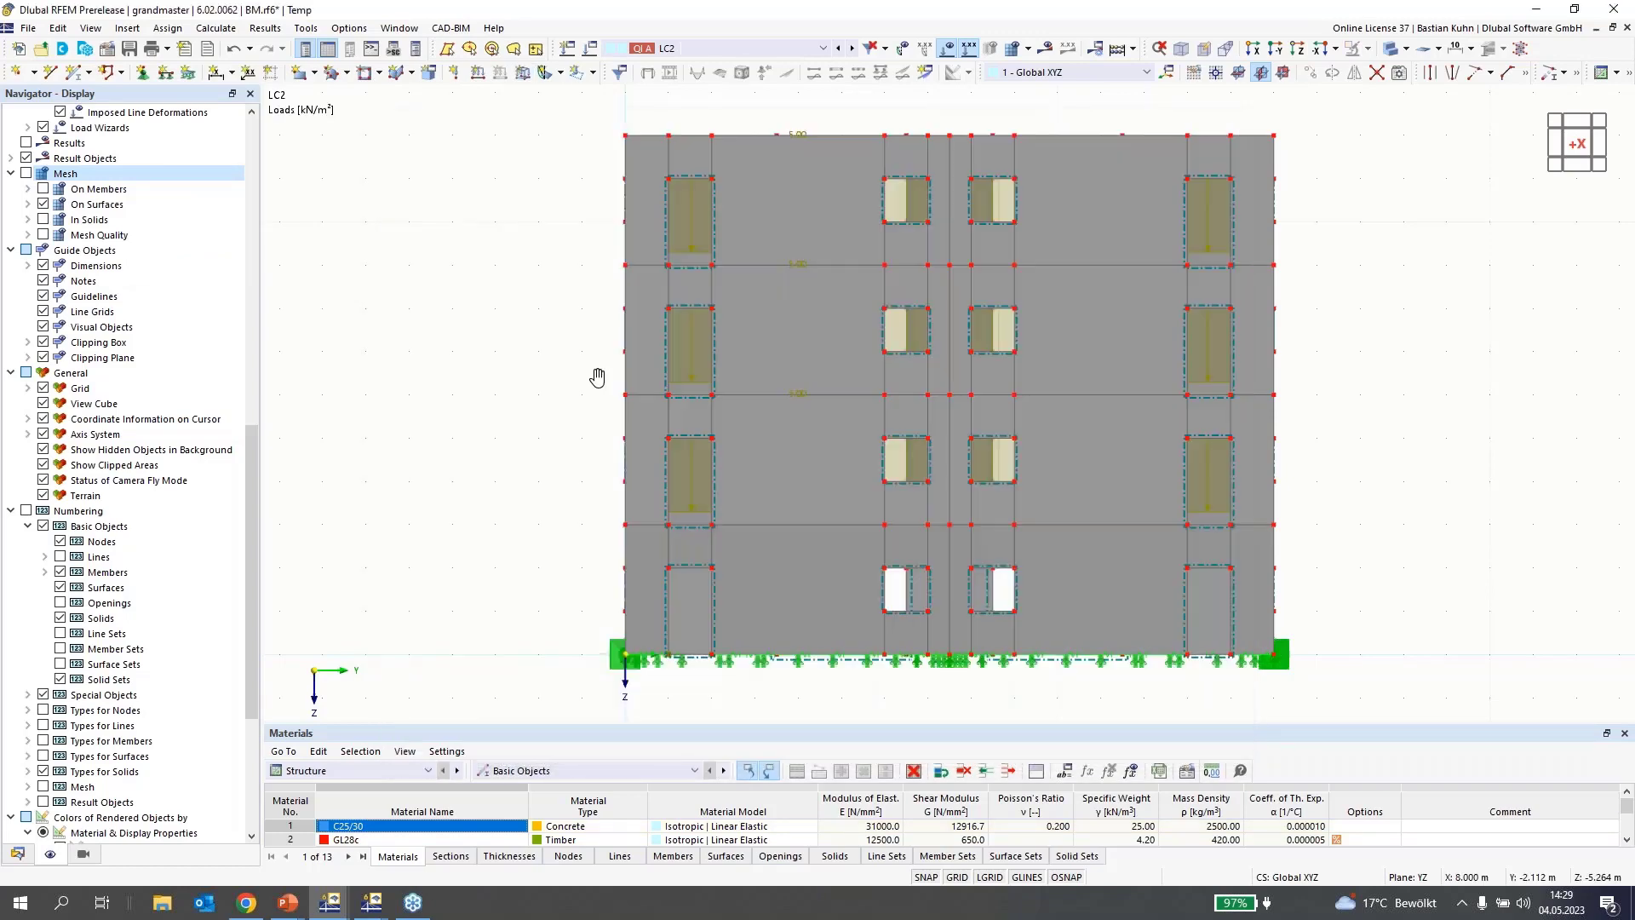
Show the model surfaces transparently to examine the imposed loads on the floors inside the building
{"action": "middle_click_drag", "start_coordinate": [602, 375], "coordinate": [522, 412]}
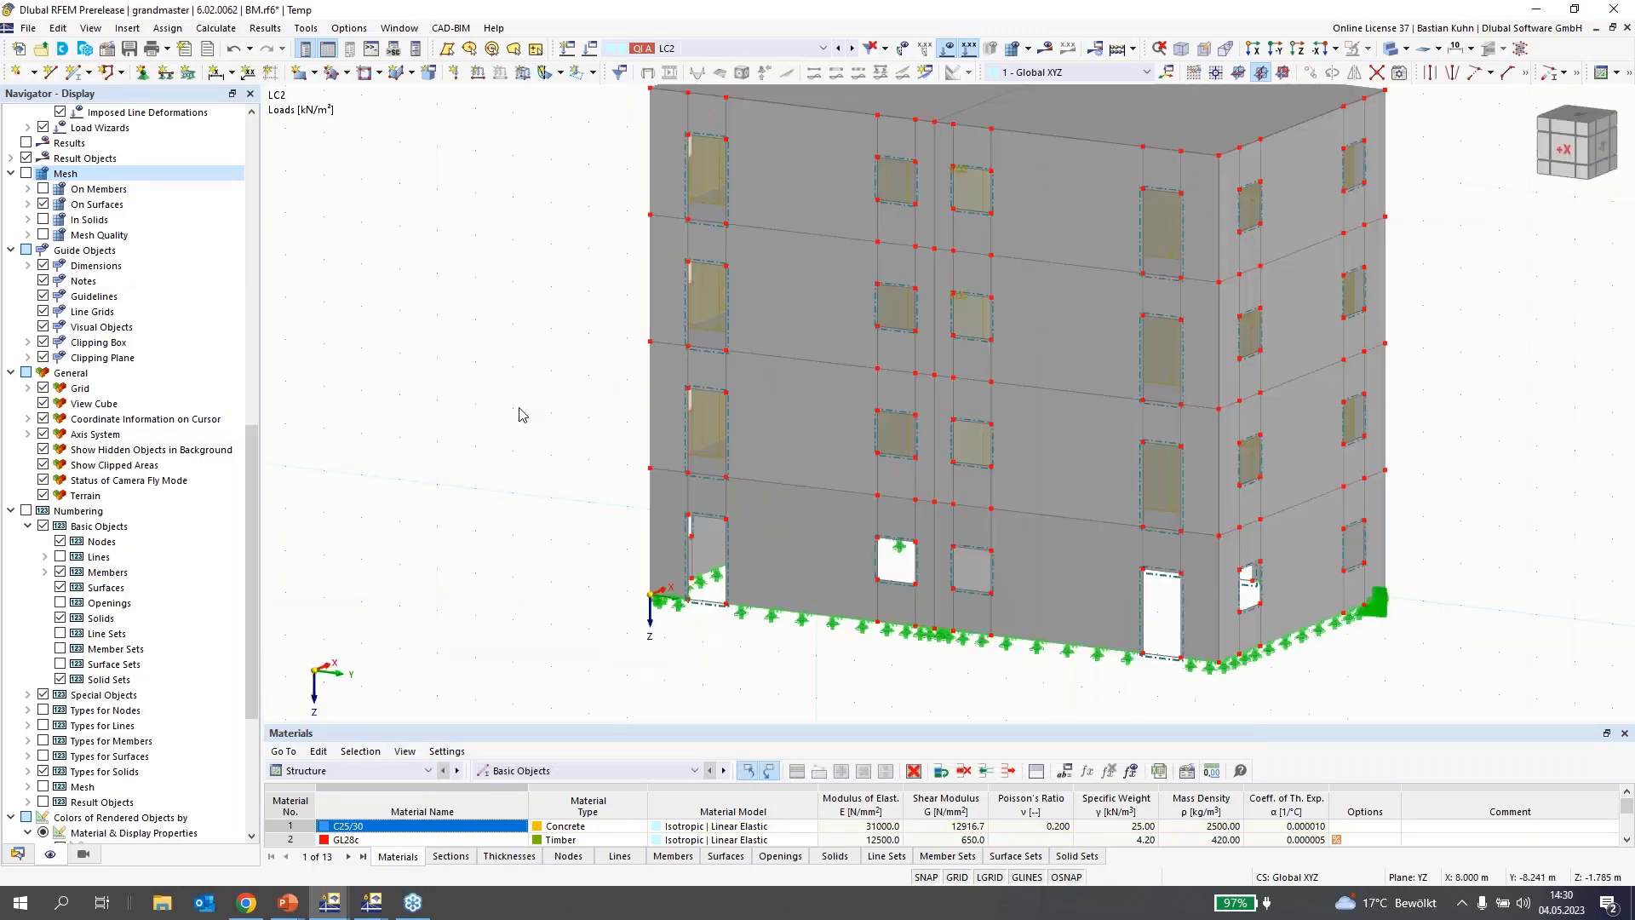
{"action": "left_click", "coordinate": [1394, 48]}
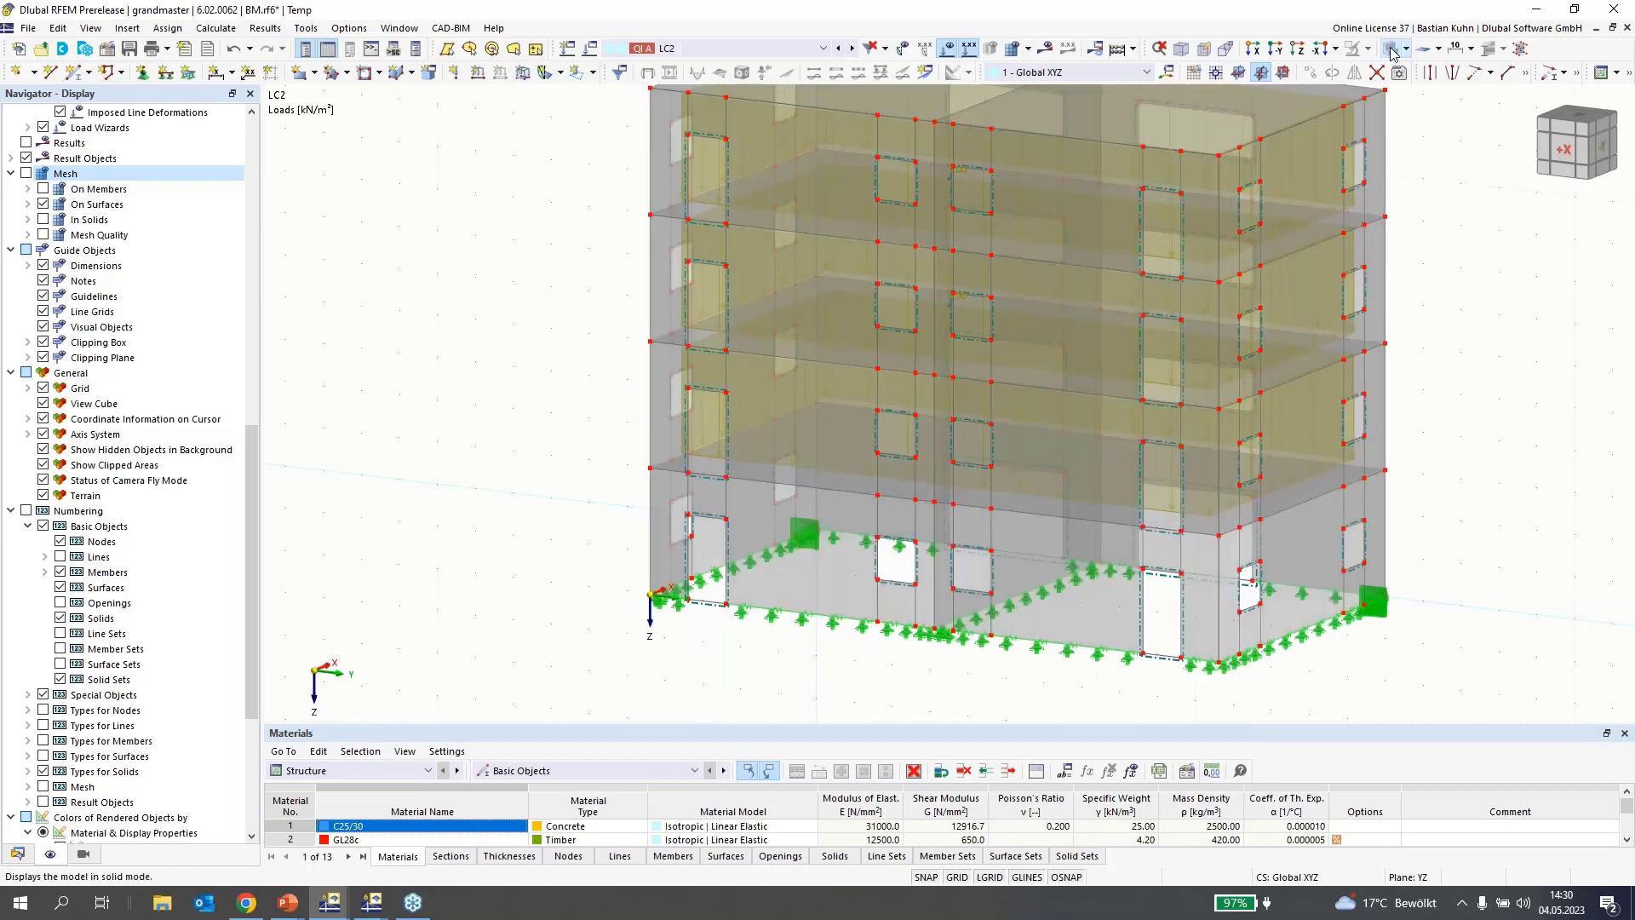
{"action": "middle_click_drag", "start_coordinate": [1391, 98], "coordinate": [1340, 116]}
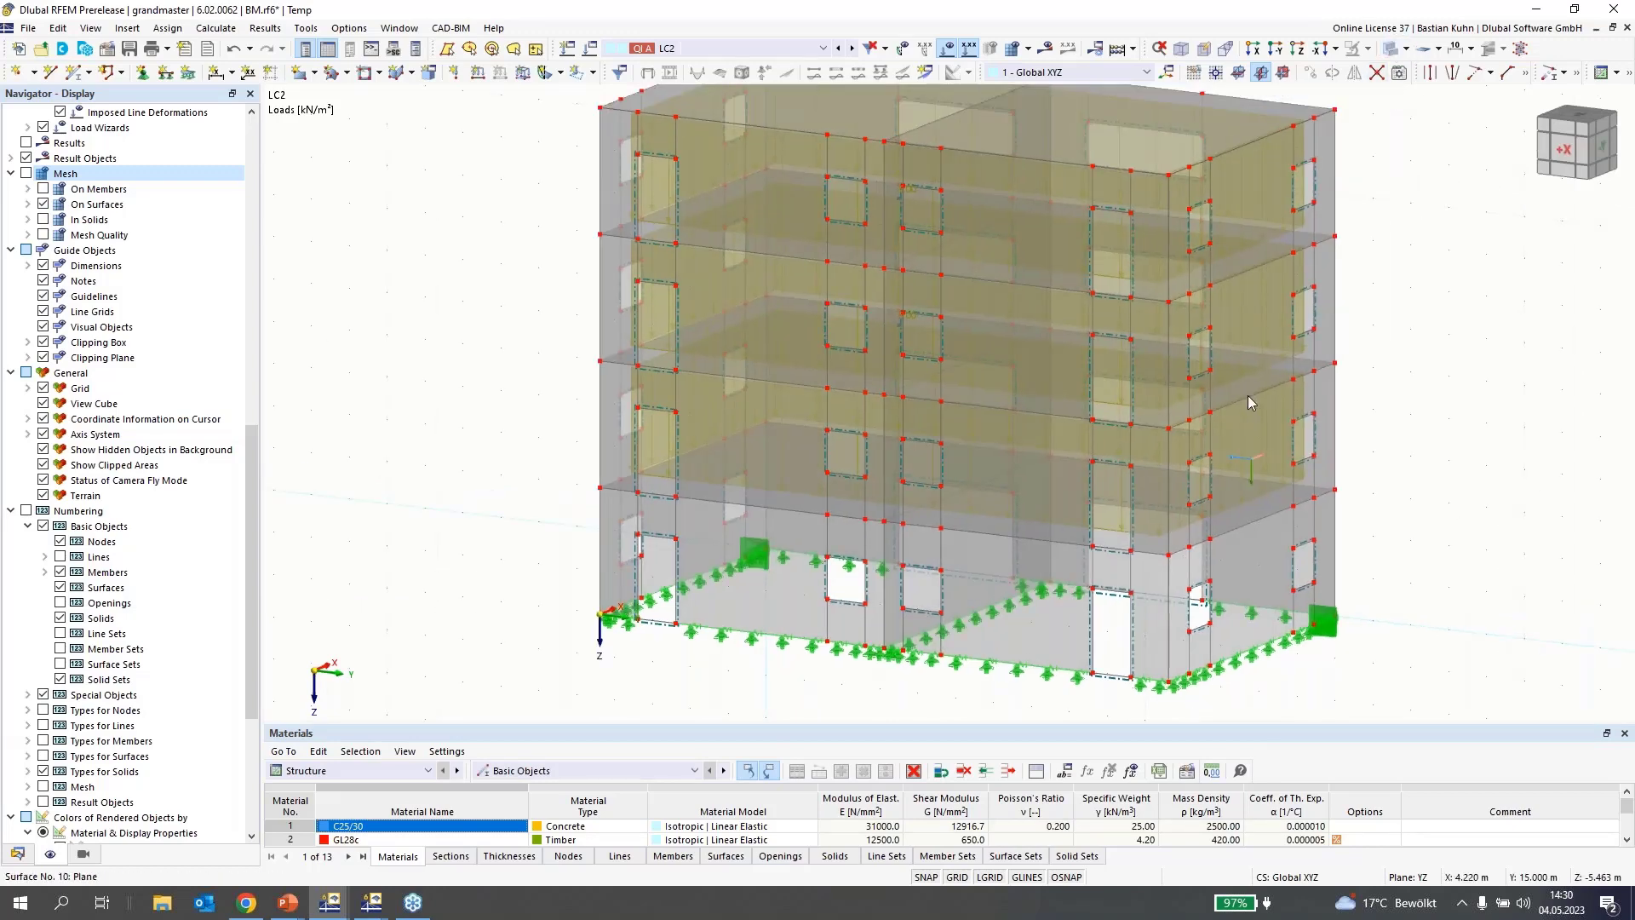
{"action": "middle_click_drag", "start_coordinate": [1113, 247], "coordinate": [951, 298]}
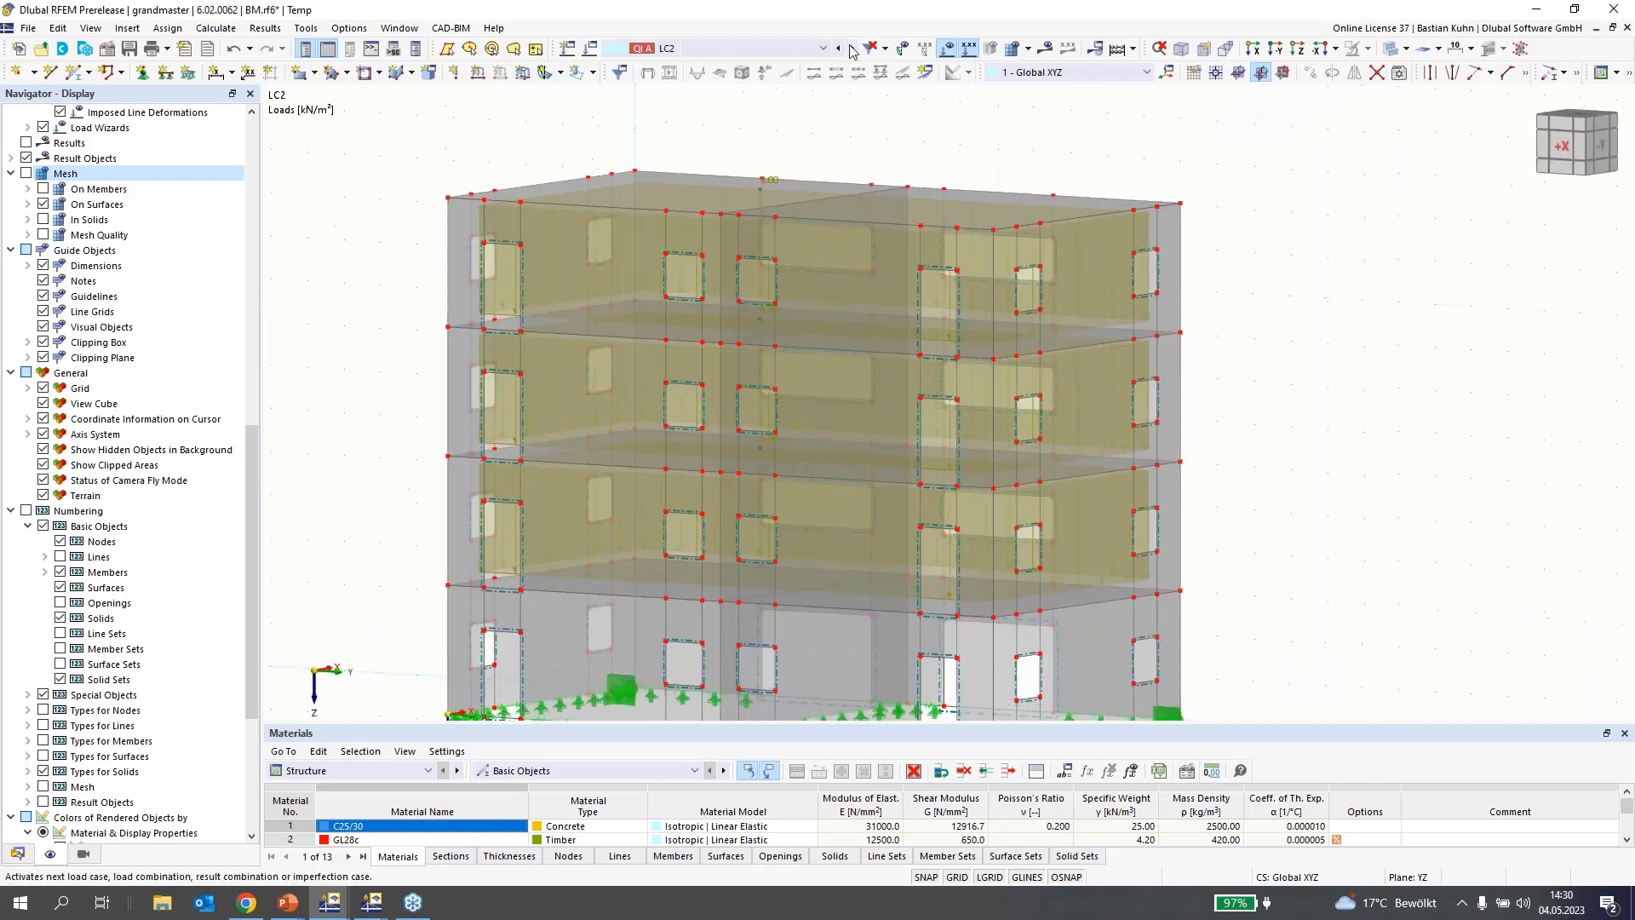
Create a wind load wizard for vertical walls with flat/monopitch roof, with LC3 as the current load case
{"action": "left_click", "coordinate": [852, 49]}
{"action": "left_click", "coordinate": [17, 853]}
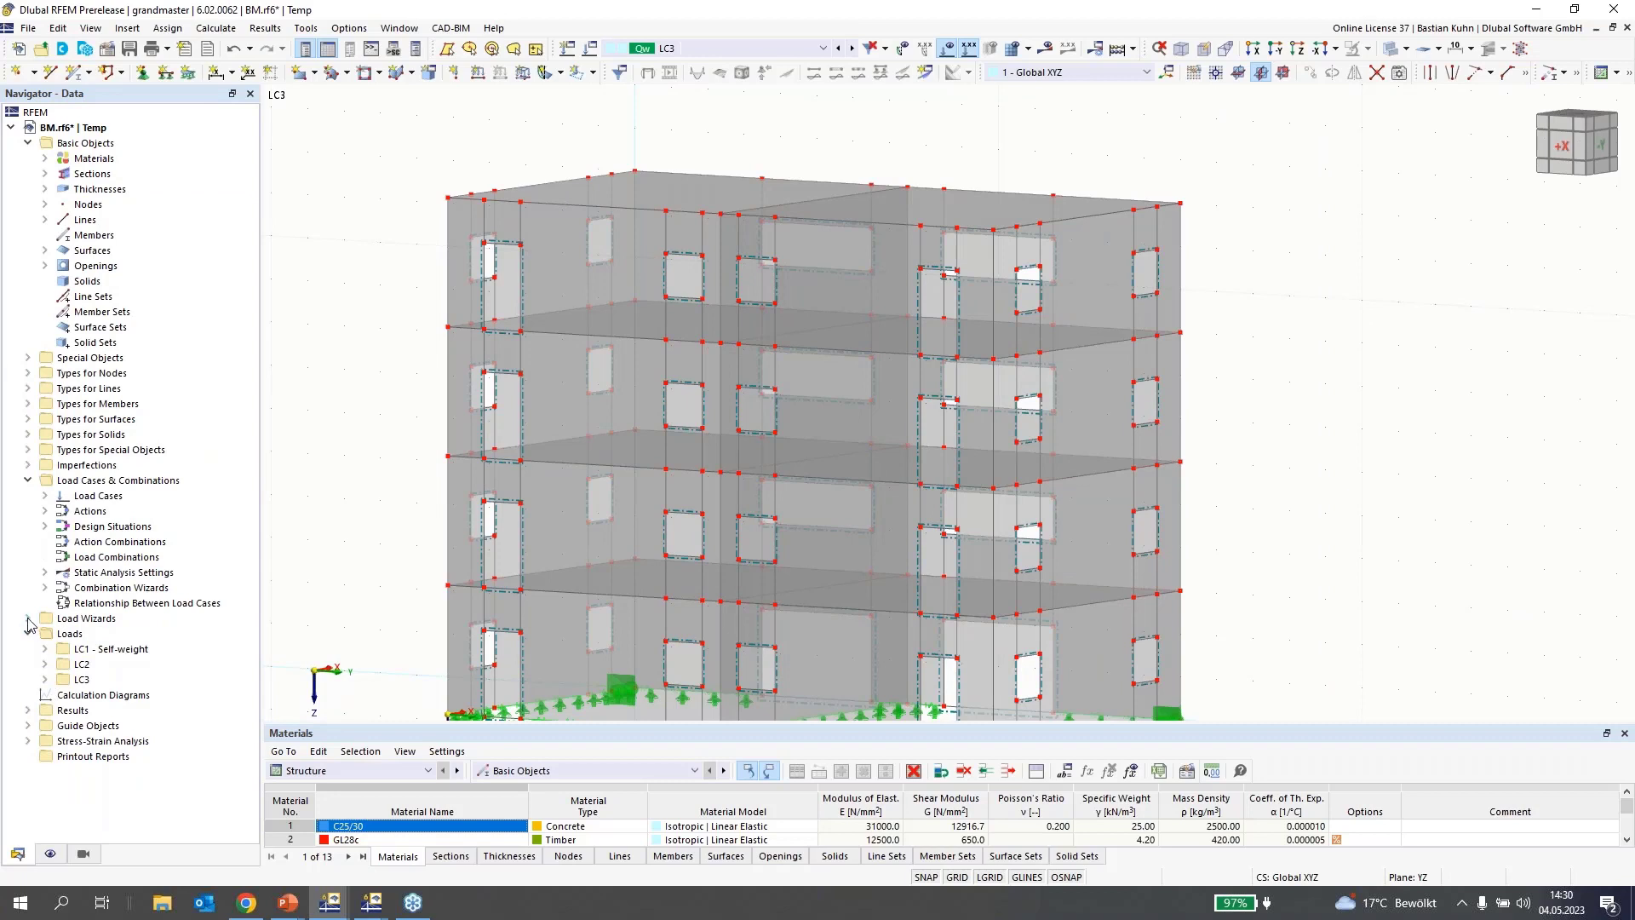
{"action": "left_click", "coordinate": [28, 619]}
{"action": "right_click", "coordinate": [94, 695]}
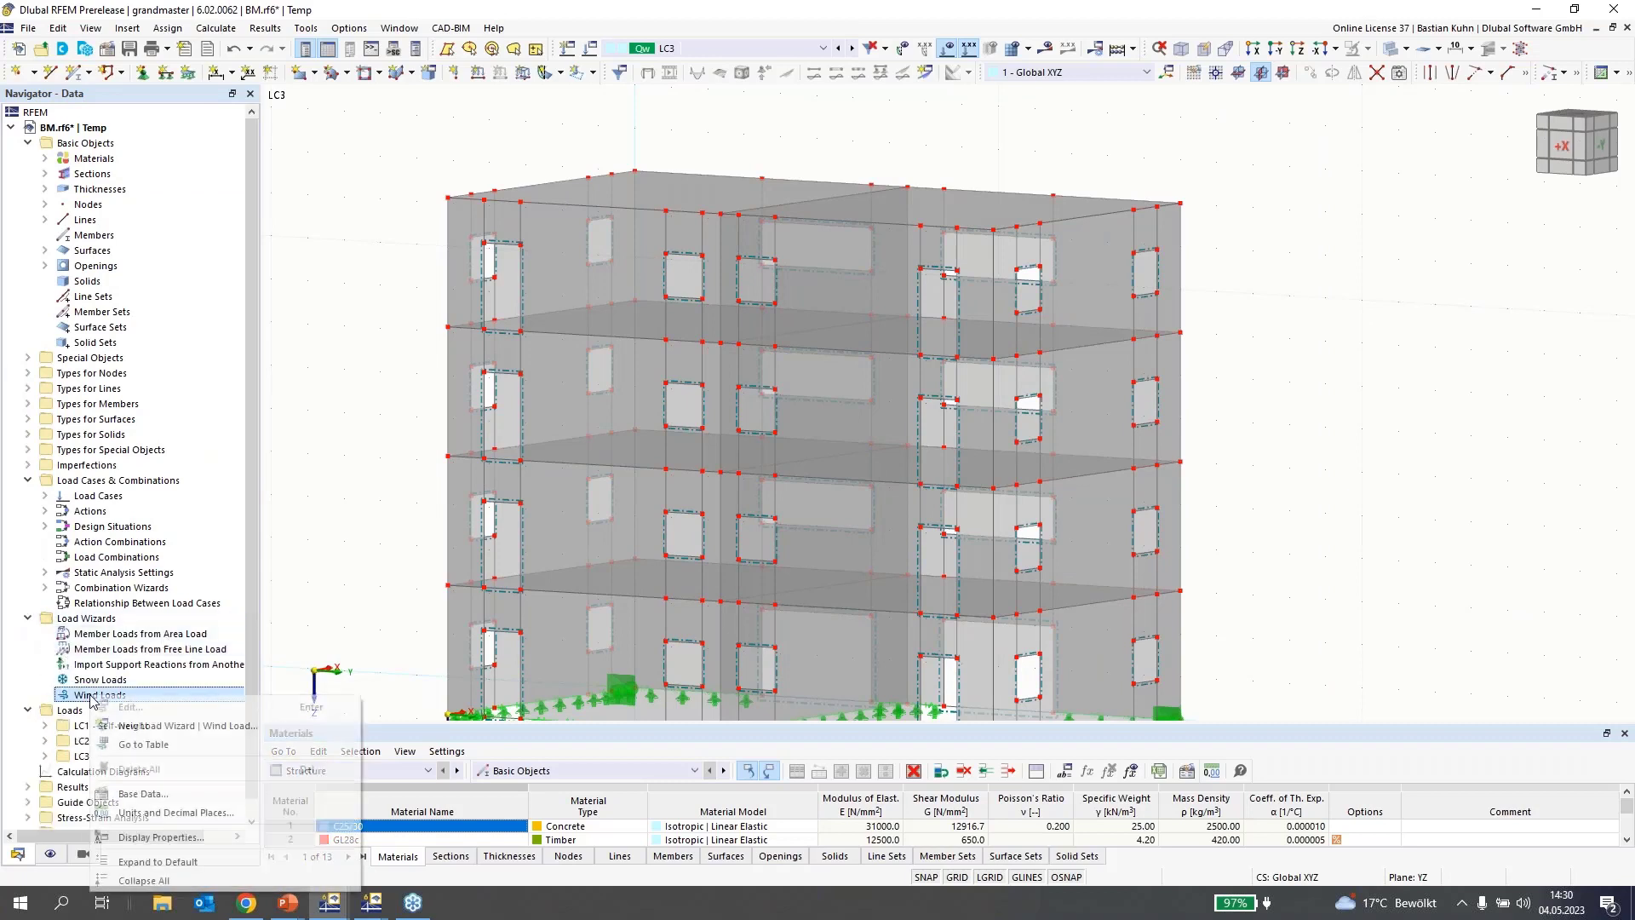
{"action": "left_click", "coordinate": [140, 726]}
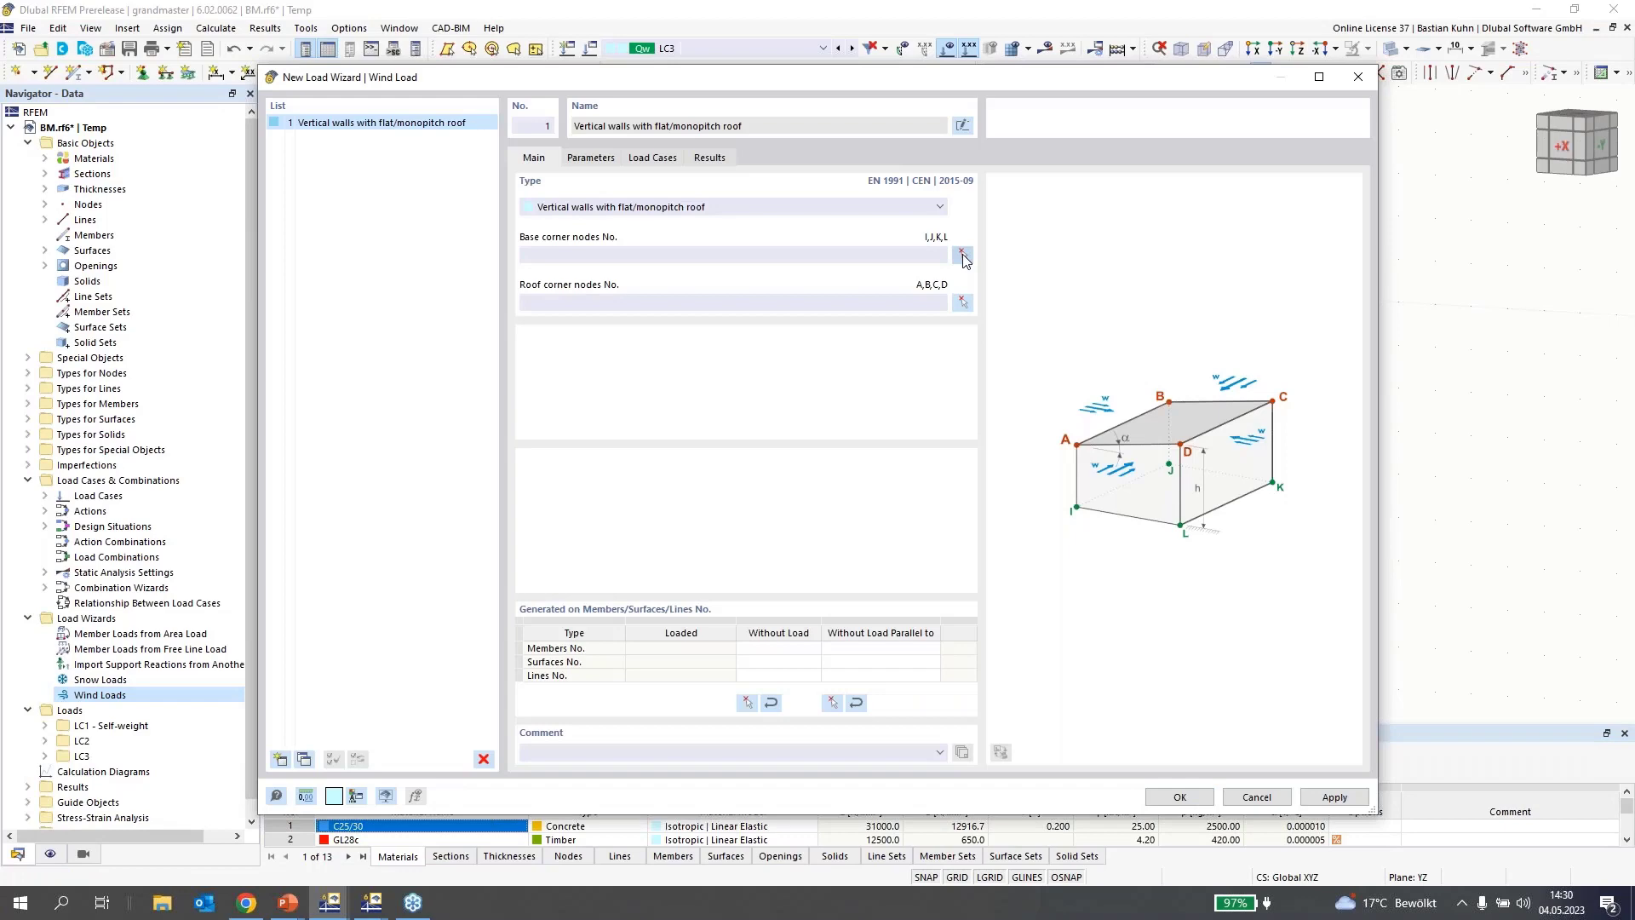
{"action": "left_click", "coordinate": [962, 255]}
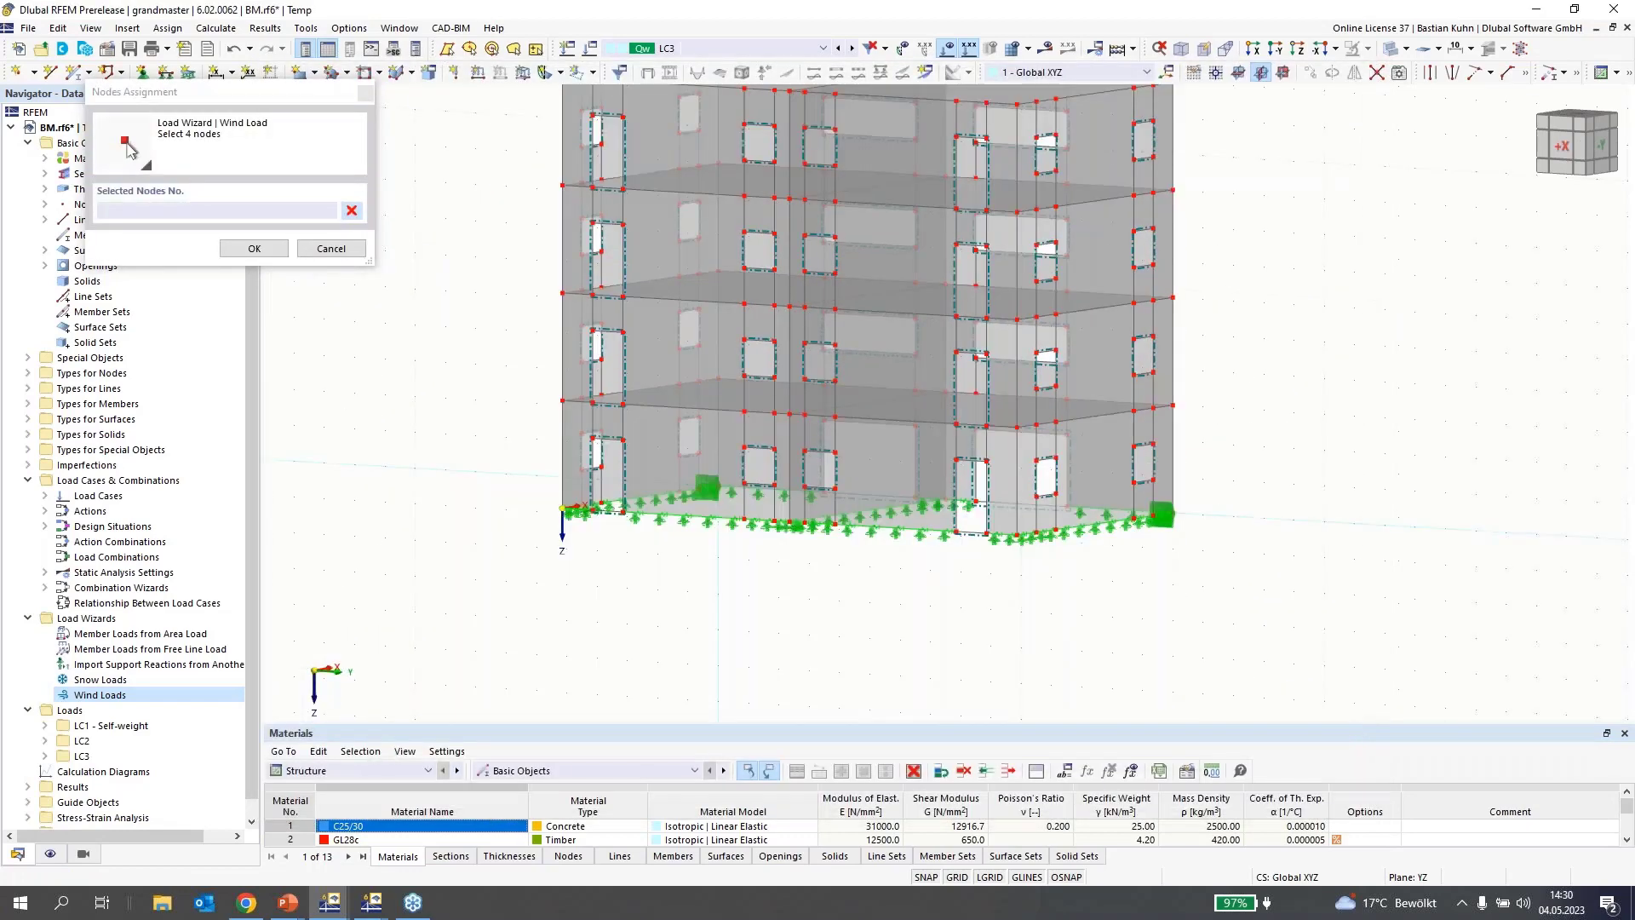
{"action": "left_click", "coordinate": [1127, 469]}
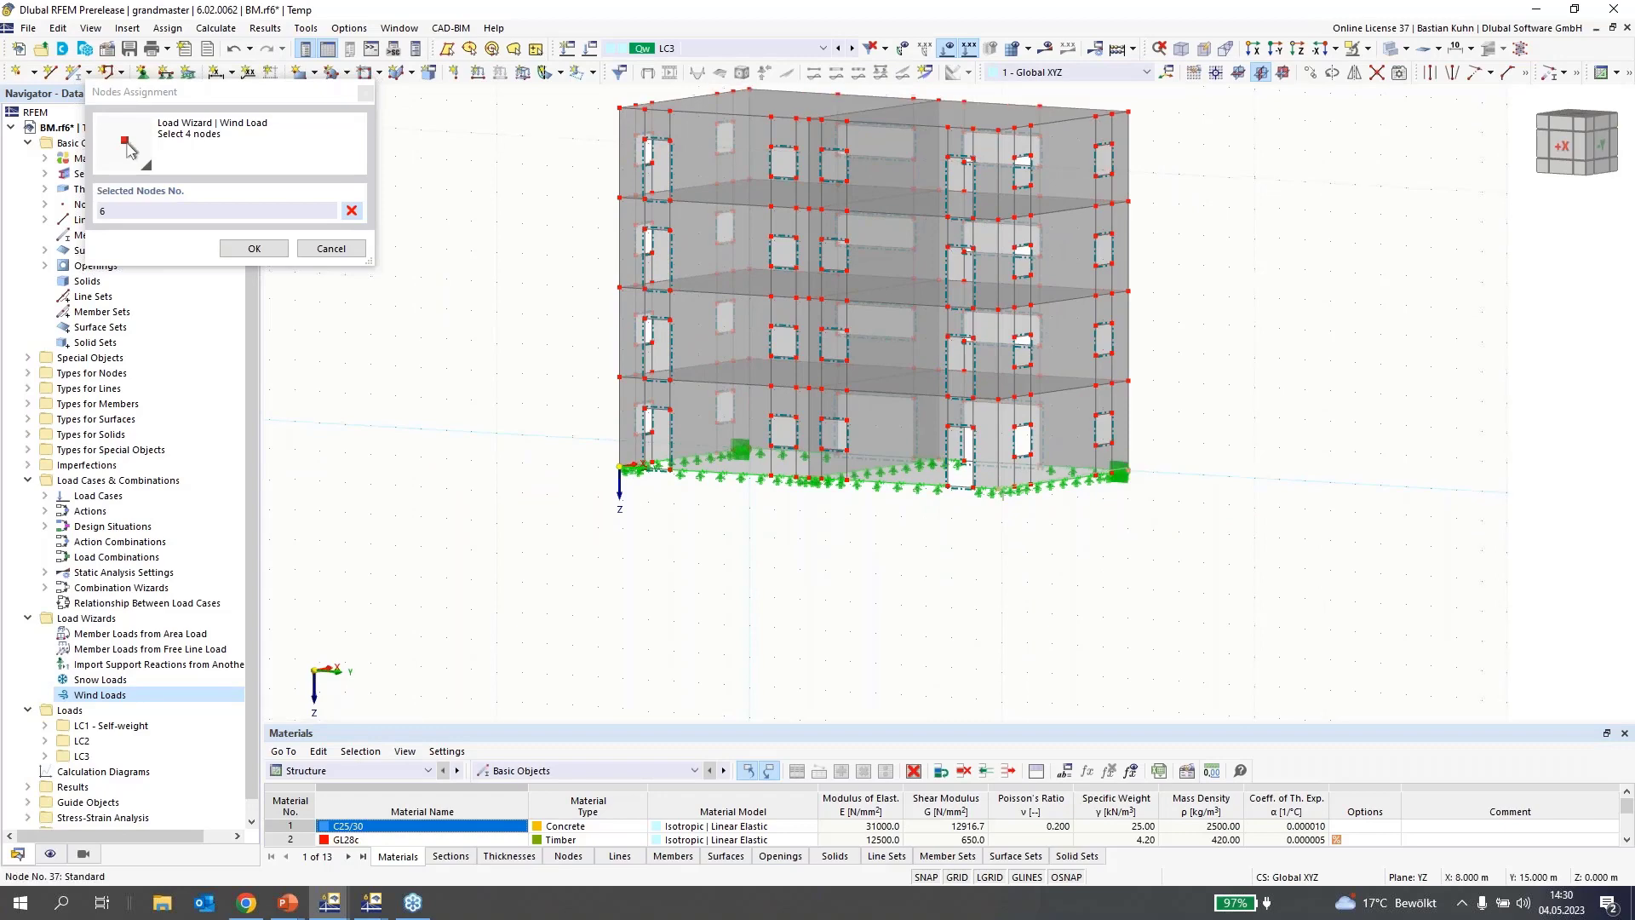
{"action": "left_click", "coordinate": [619, 466]}
{"action": "middle_click_drag", "start_coordinate": [619, 467], "coordinate": [986, 509], "text": "ctrl"}
{"action": "scroll", "coordinate": [631, 441], "scroll_direction": "up", "scroll_amount": 6}
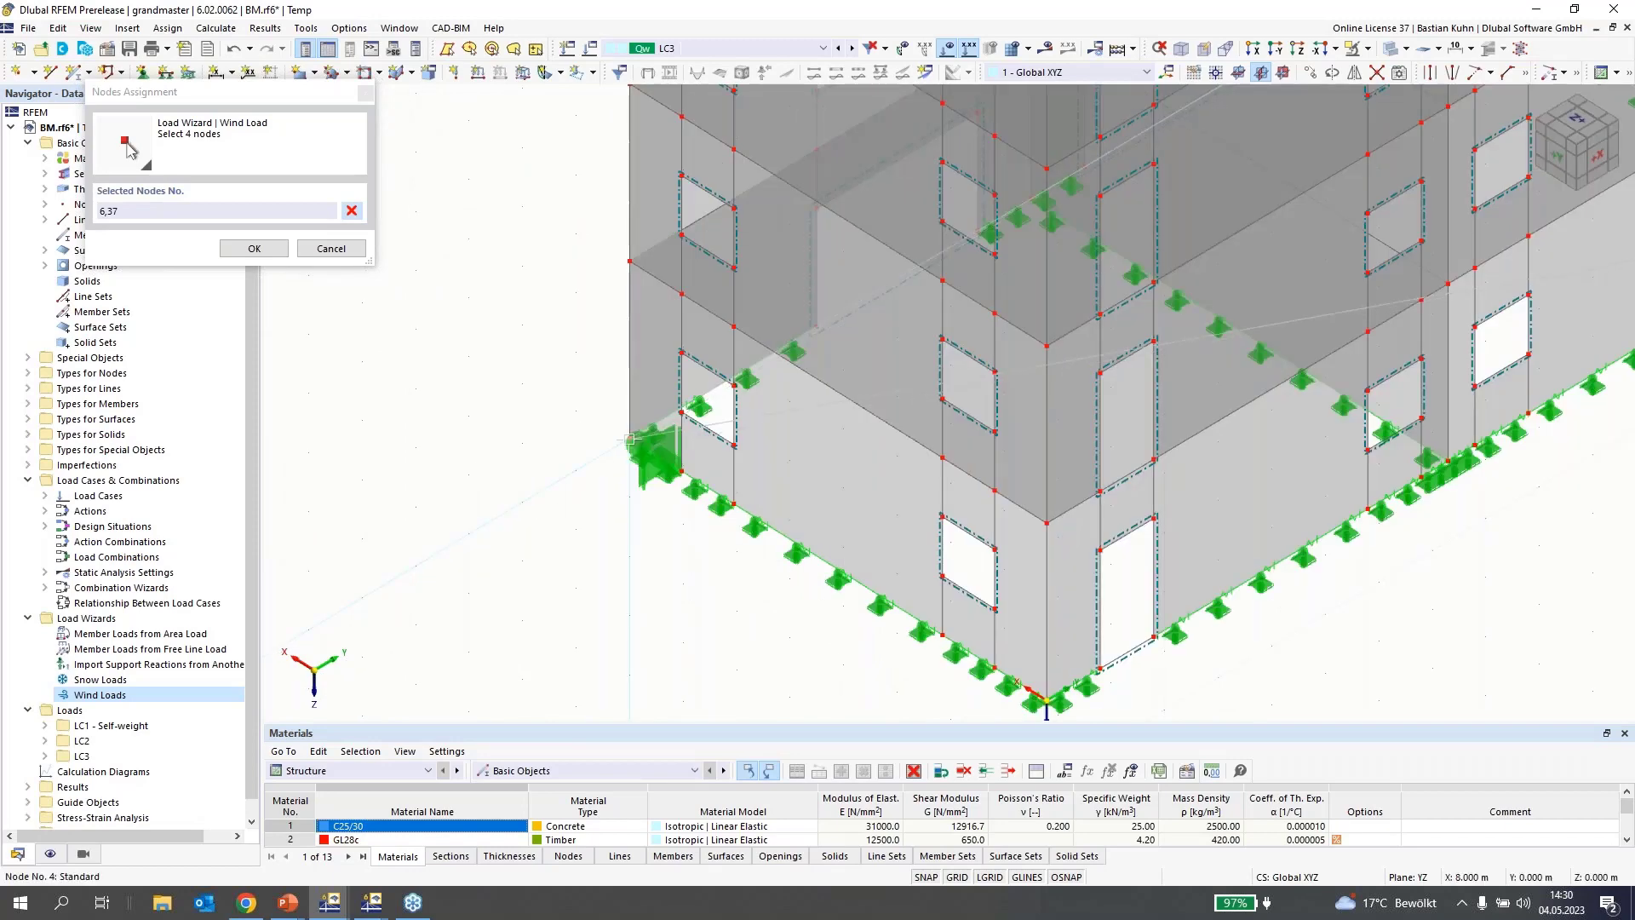
{"action": "left_click", "coordinate": [631, 441]}
{"action": "left_click", "coordinate": [365, 253]}
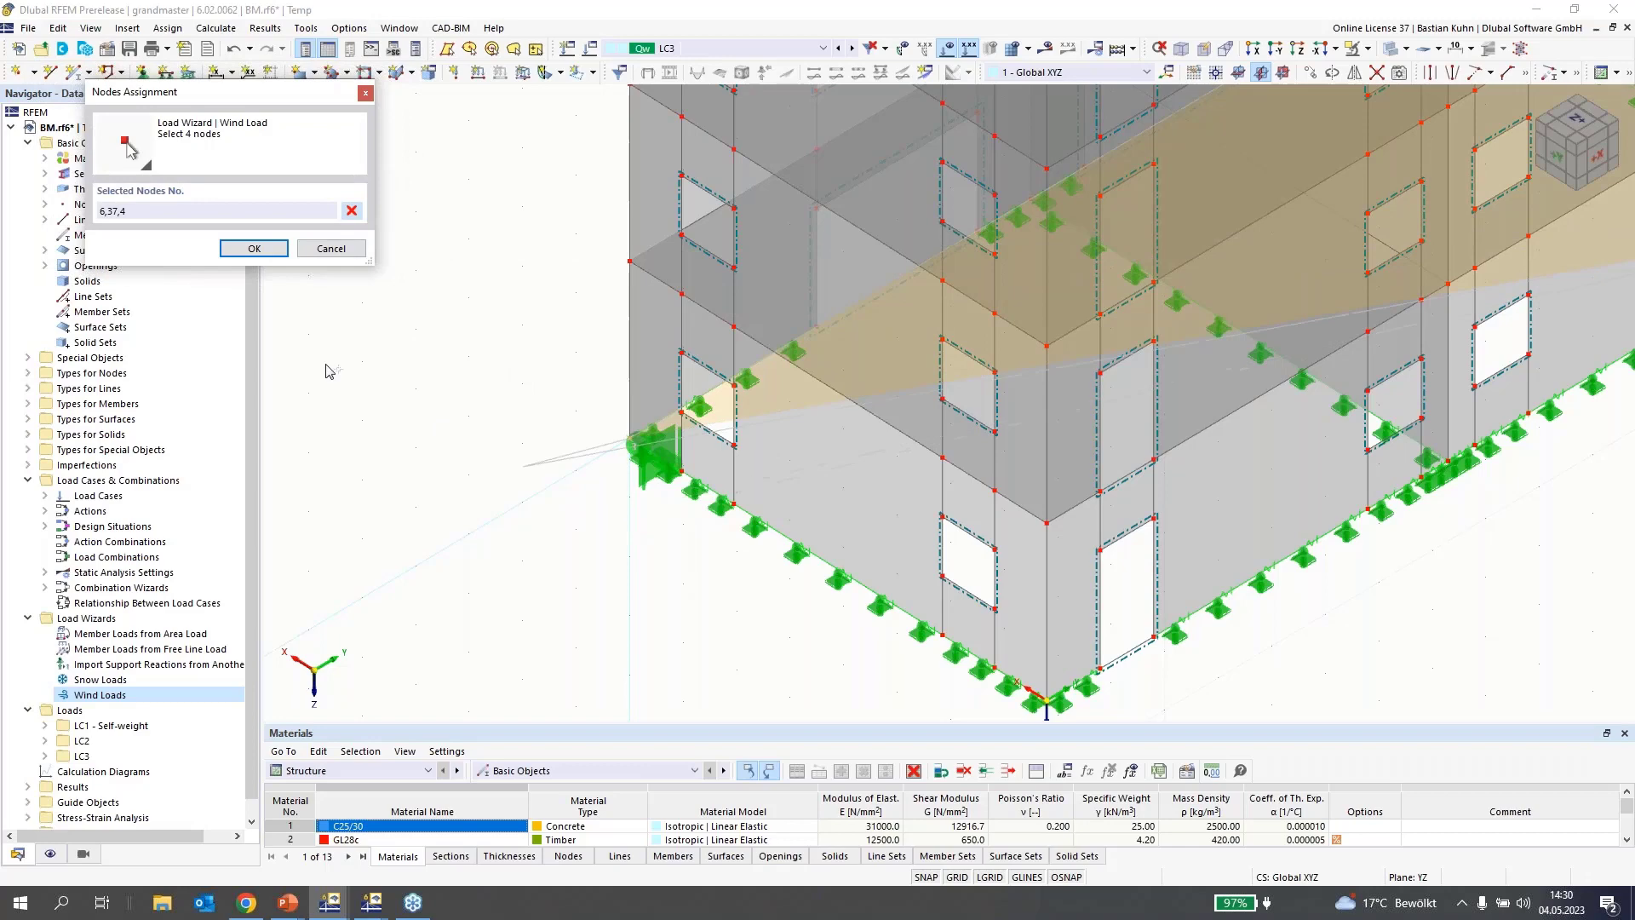
{"action": "left_click", "coordinate": [331, 251]}
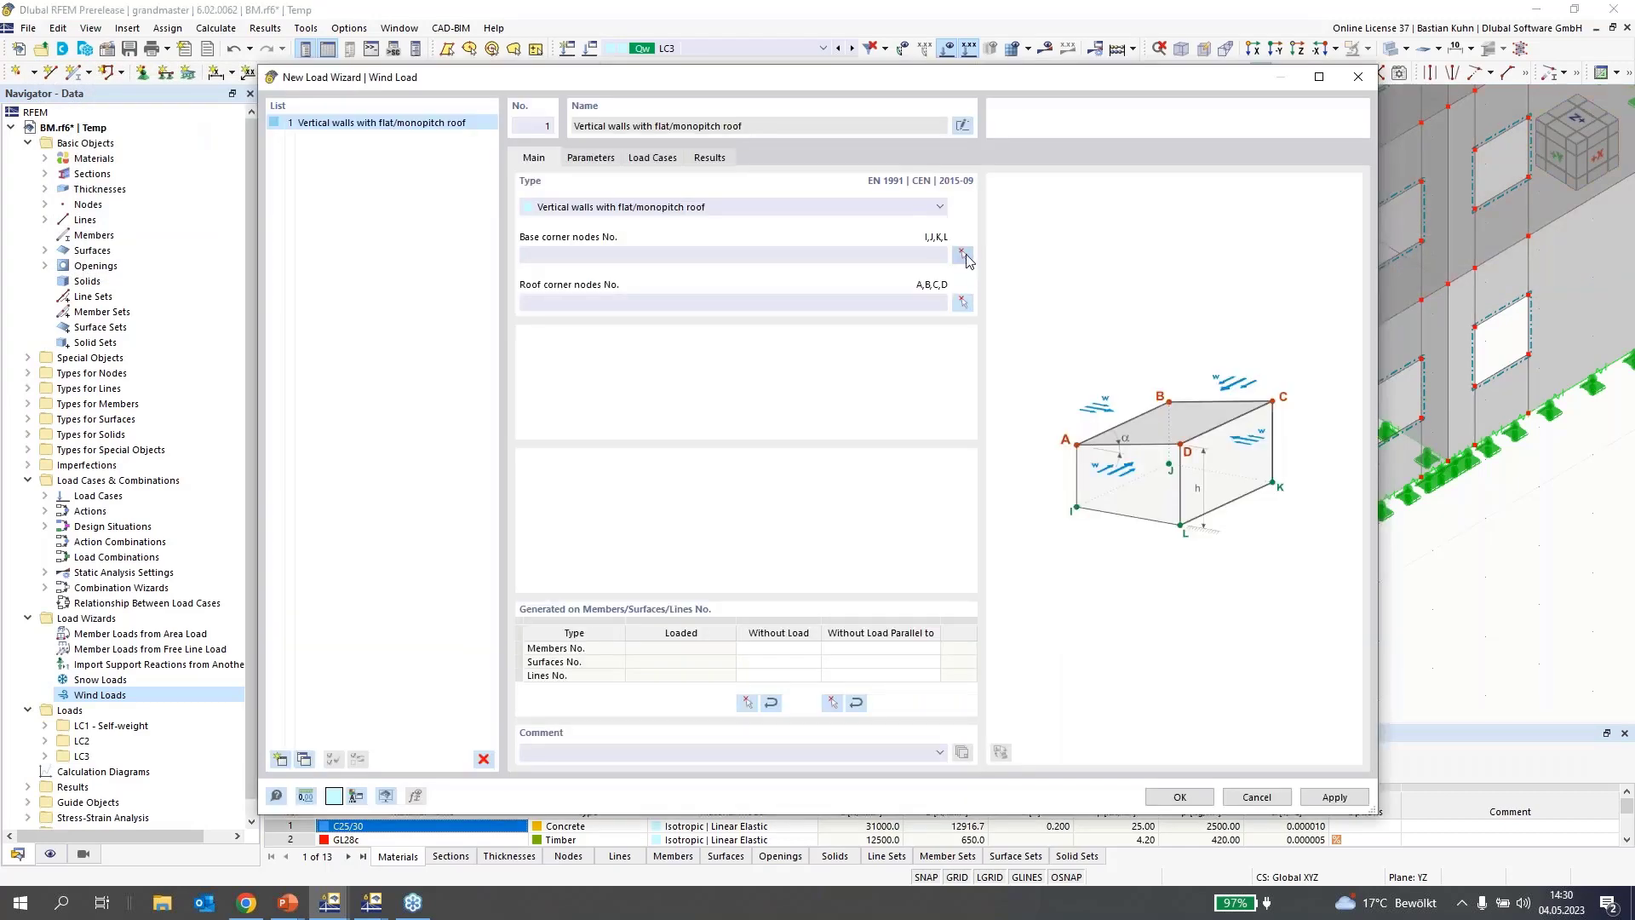
Assign the building's four ground-level corner nodes 1, 6, 37 and 4 as the wind load's base corners
{"action": "left_click", "coordinate": [966, 259]}
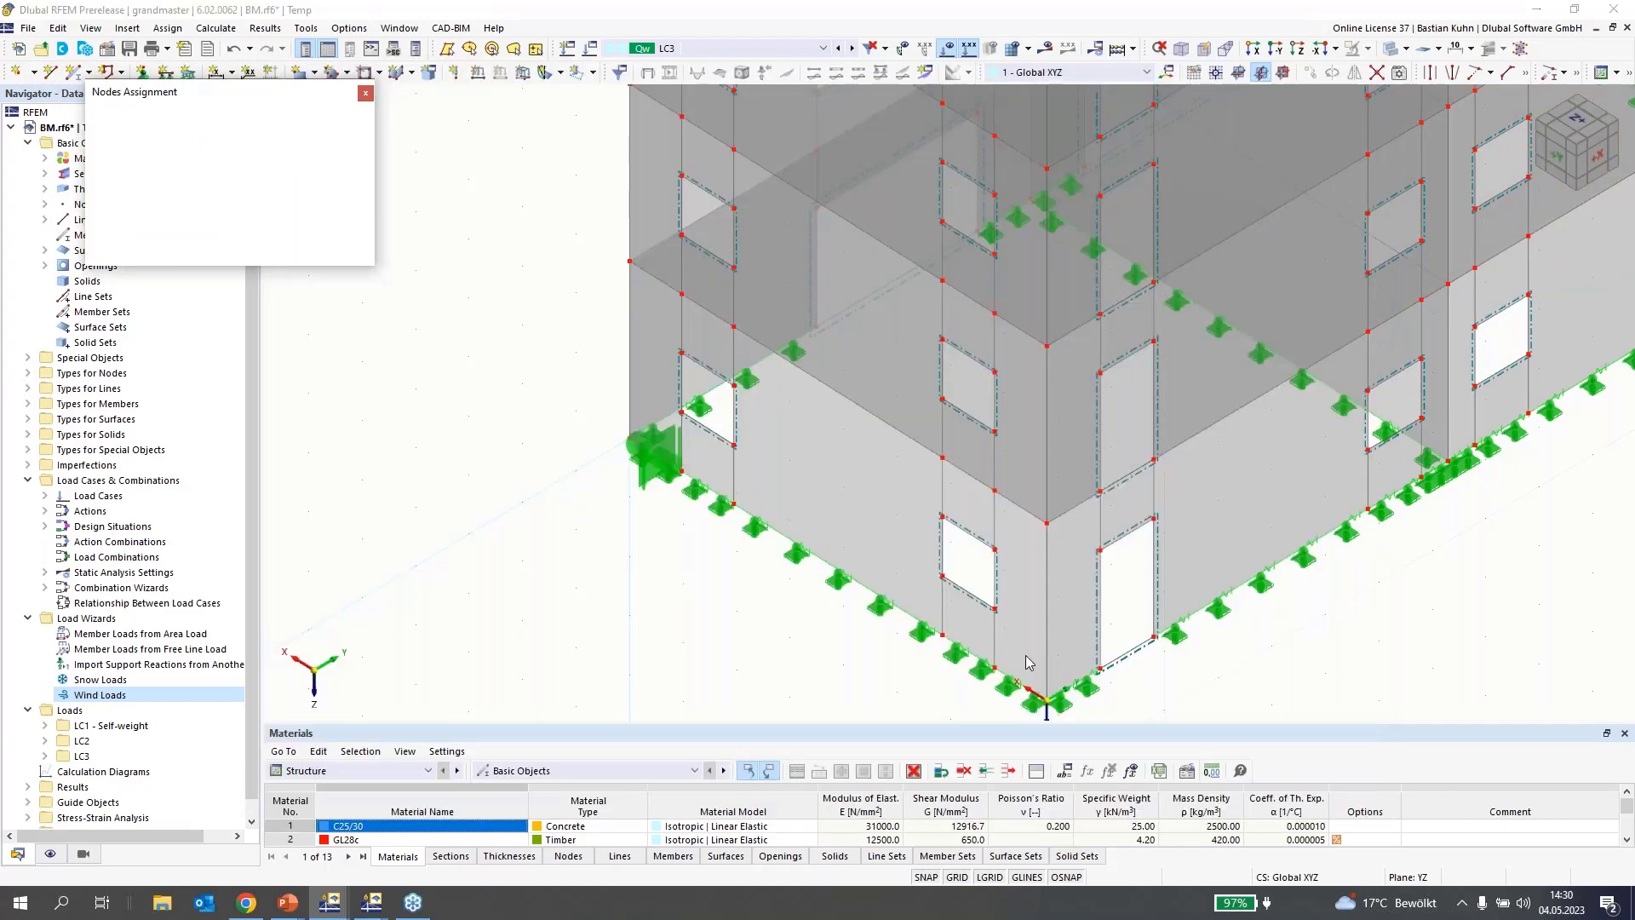
{"action": "left_click", "coordinate": [1047, 700]}
{"action": "scroll", "coordinate": [1107, 673], "scroll_direction": "down", "scroll_amount": 5}
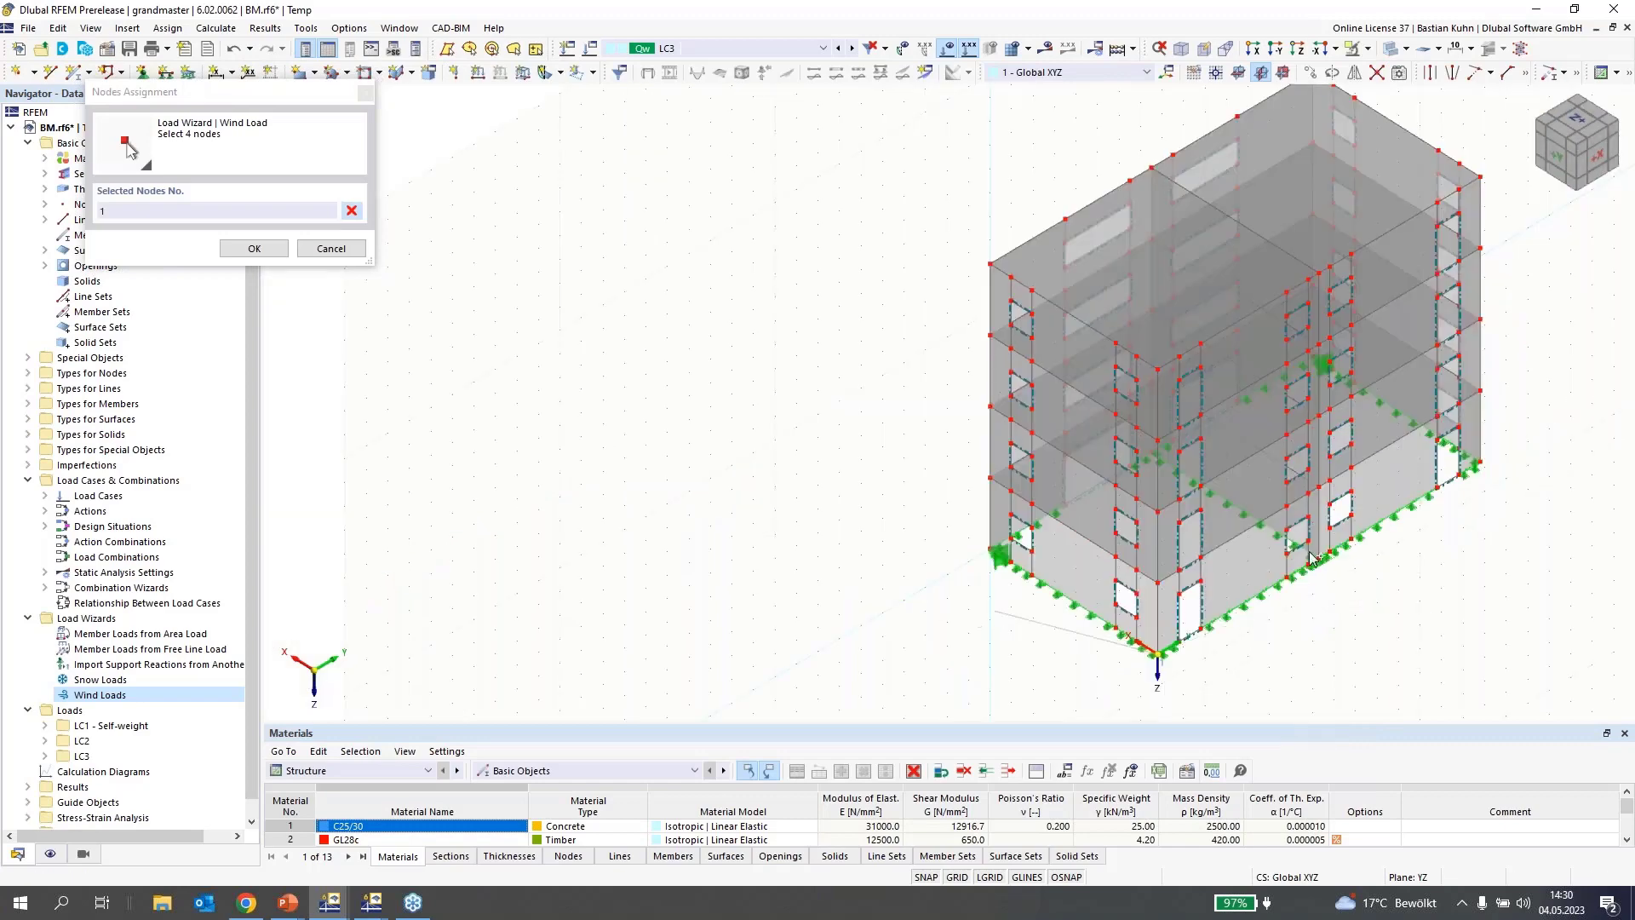
{"action": "scroll", "coordinate": [1107, 477], "scroll_direction": "up", "scroll_amount": 5}
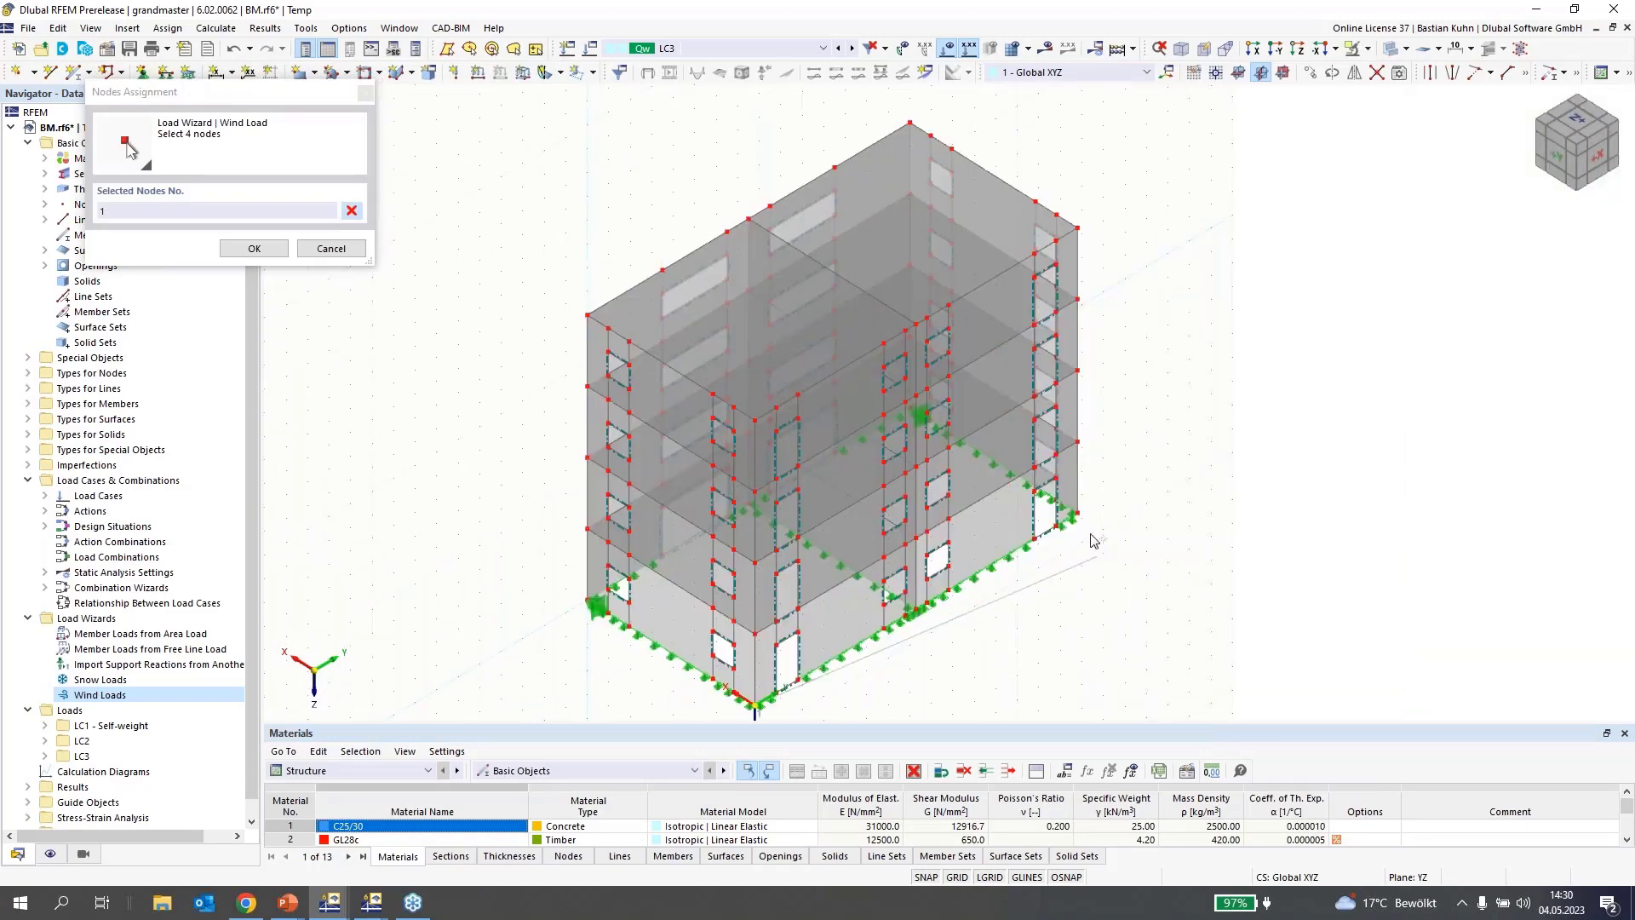
{"action": "left_click", "coordinate": [1053, 469]}
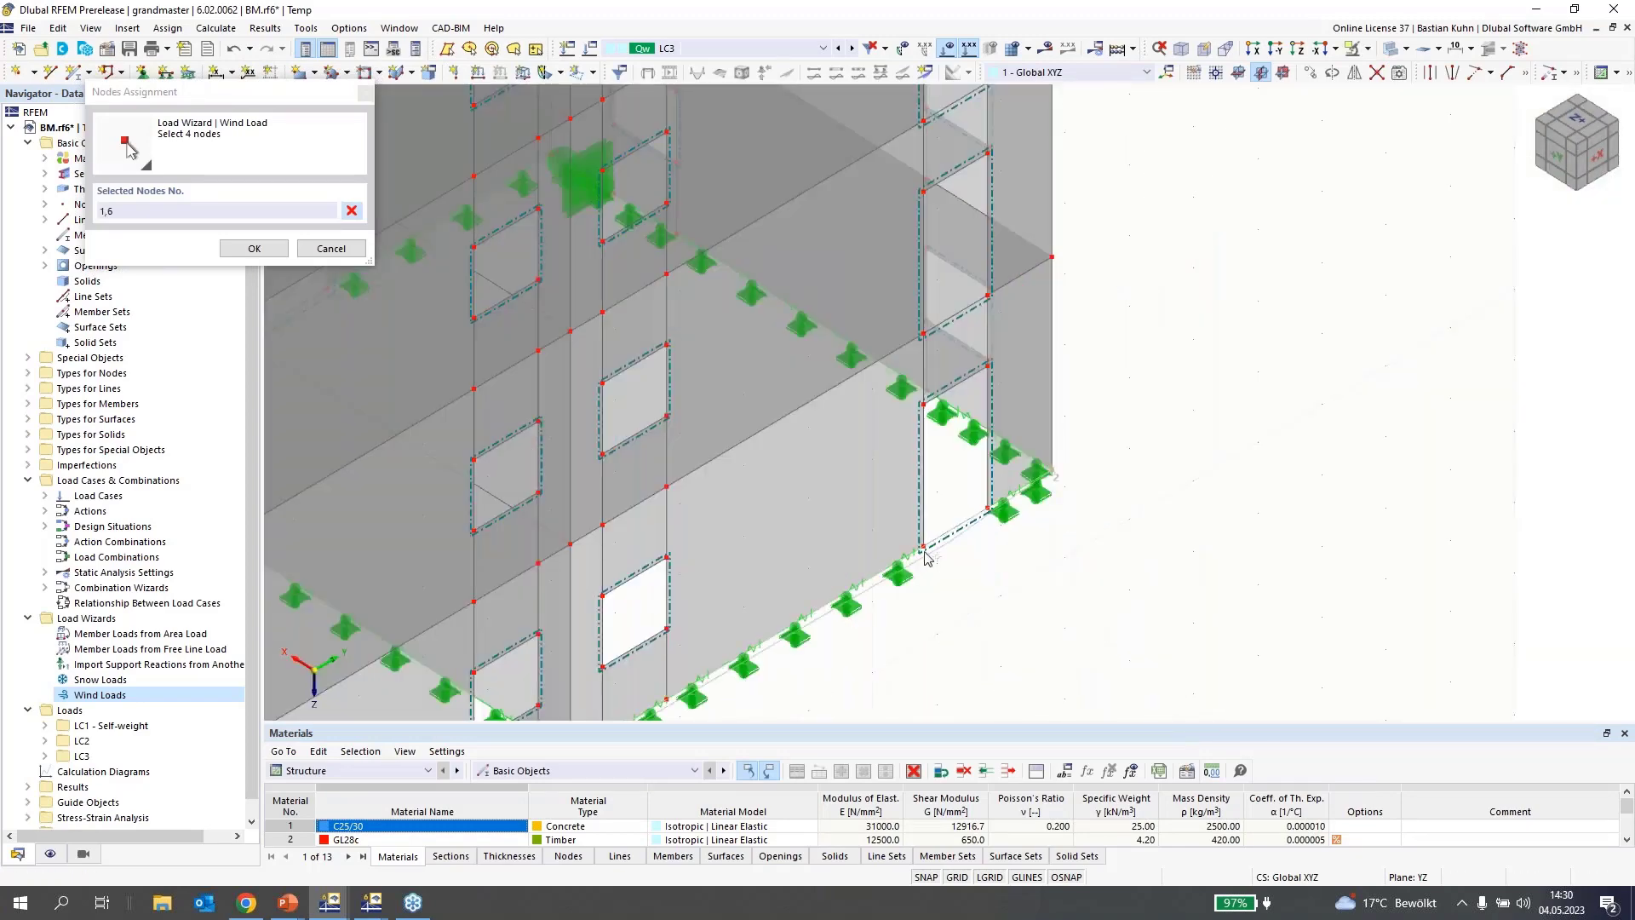
{"action": "scroll", "coordinate": [783, 543], "scroll_direction": "down", "scroll_amount": 3}
{"action": "middle_click_drag", "start_coordinate": [783, 543], "coordinate": [511, 409], "text": "ctrl"}
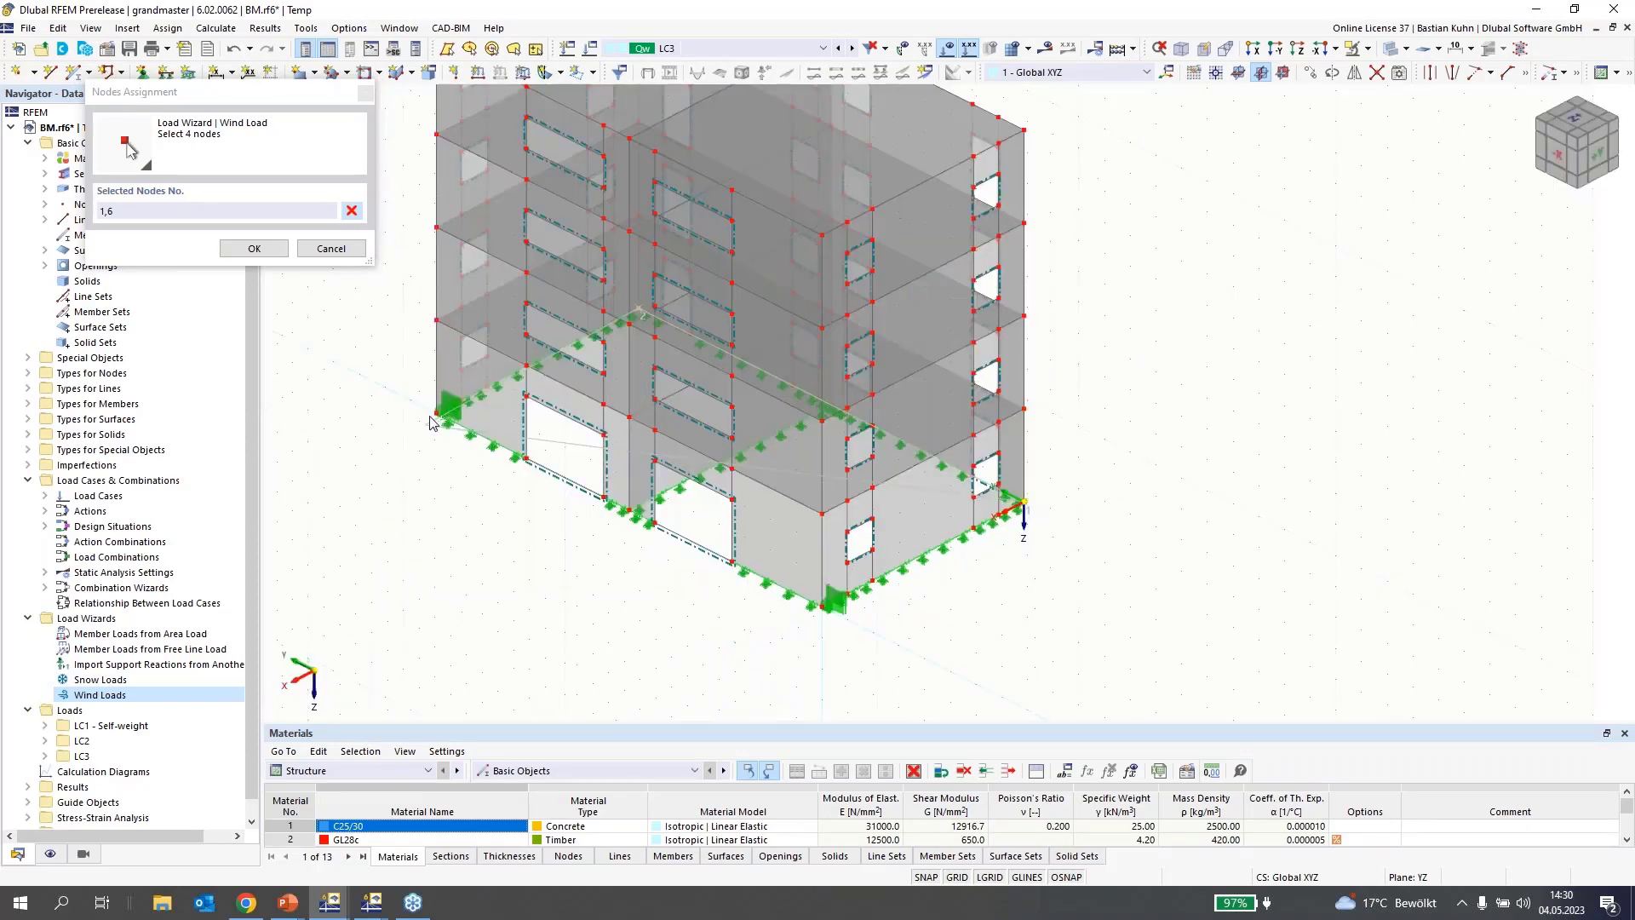
{"action": "left_click", "coordinate": [438, 411]}
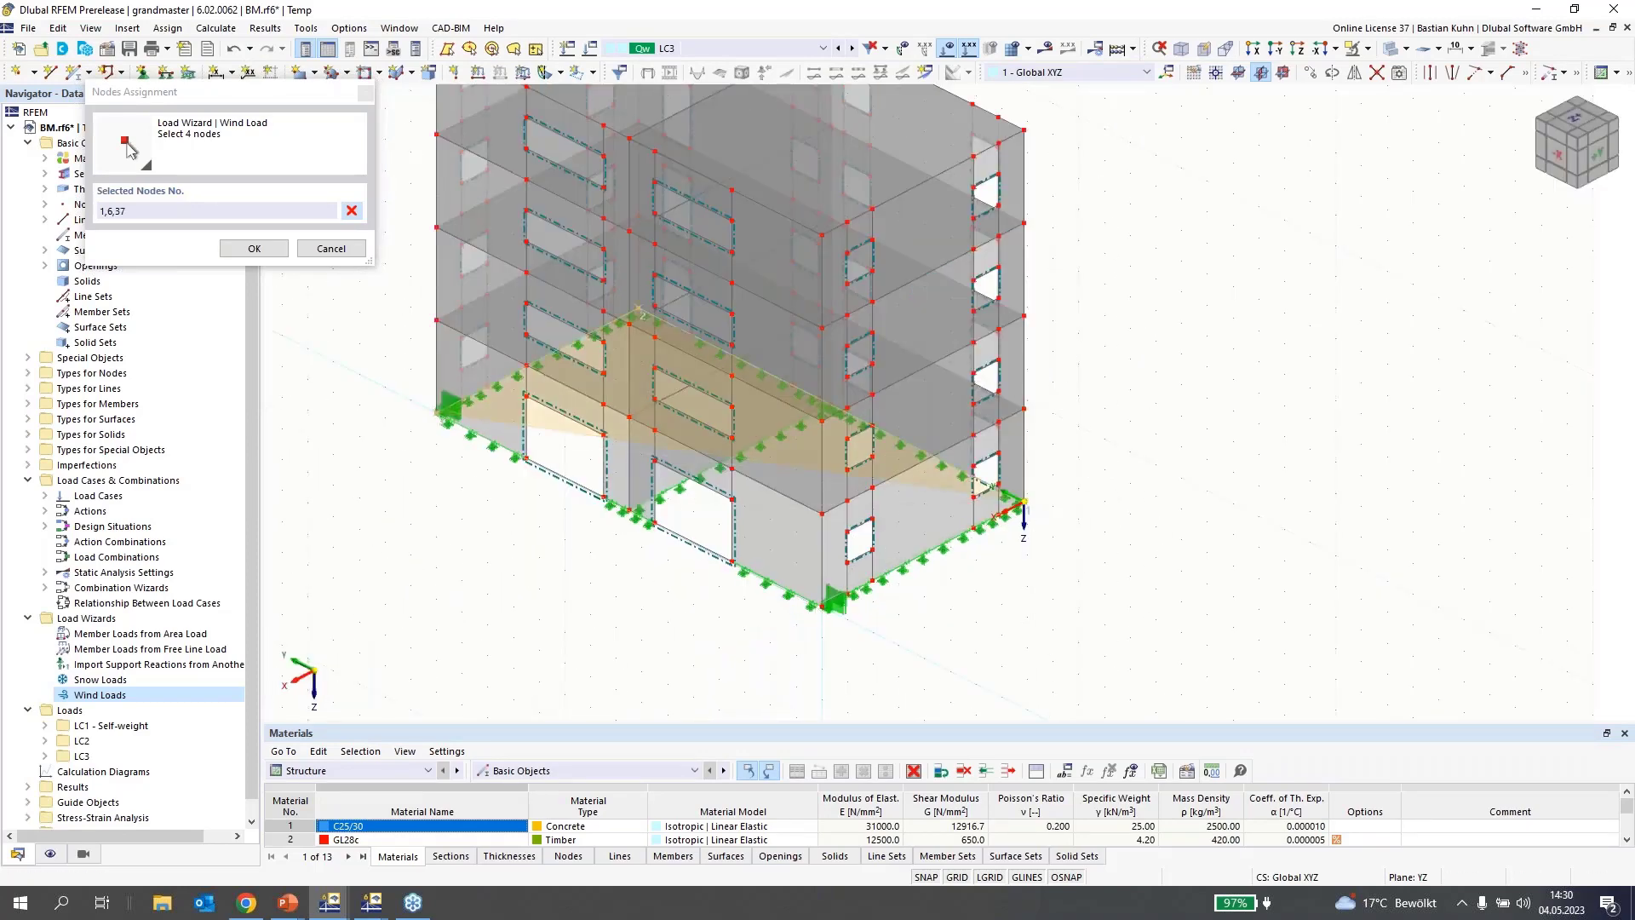
{"action": "left_click", "coordinate": [810, 615]}
Assign the four roof corner nodes 252, 254, 277 and 253 as the wind load's roof corners
{"action": "left_click", "coordinate": [962, 301]}
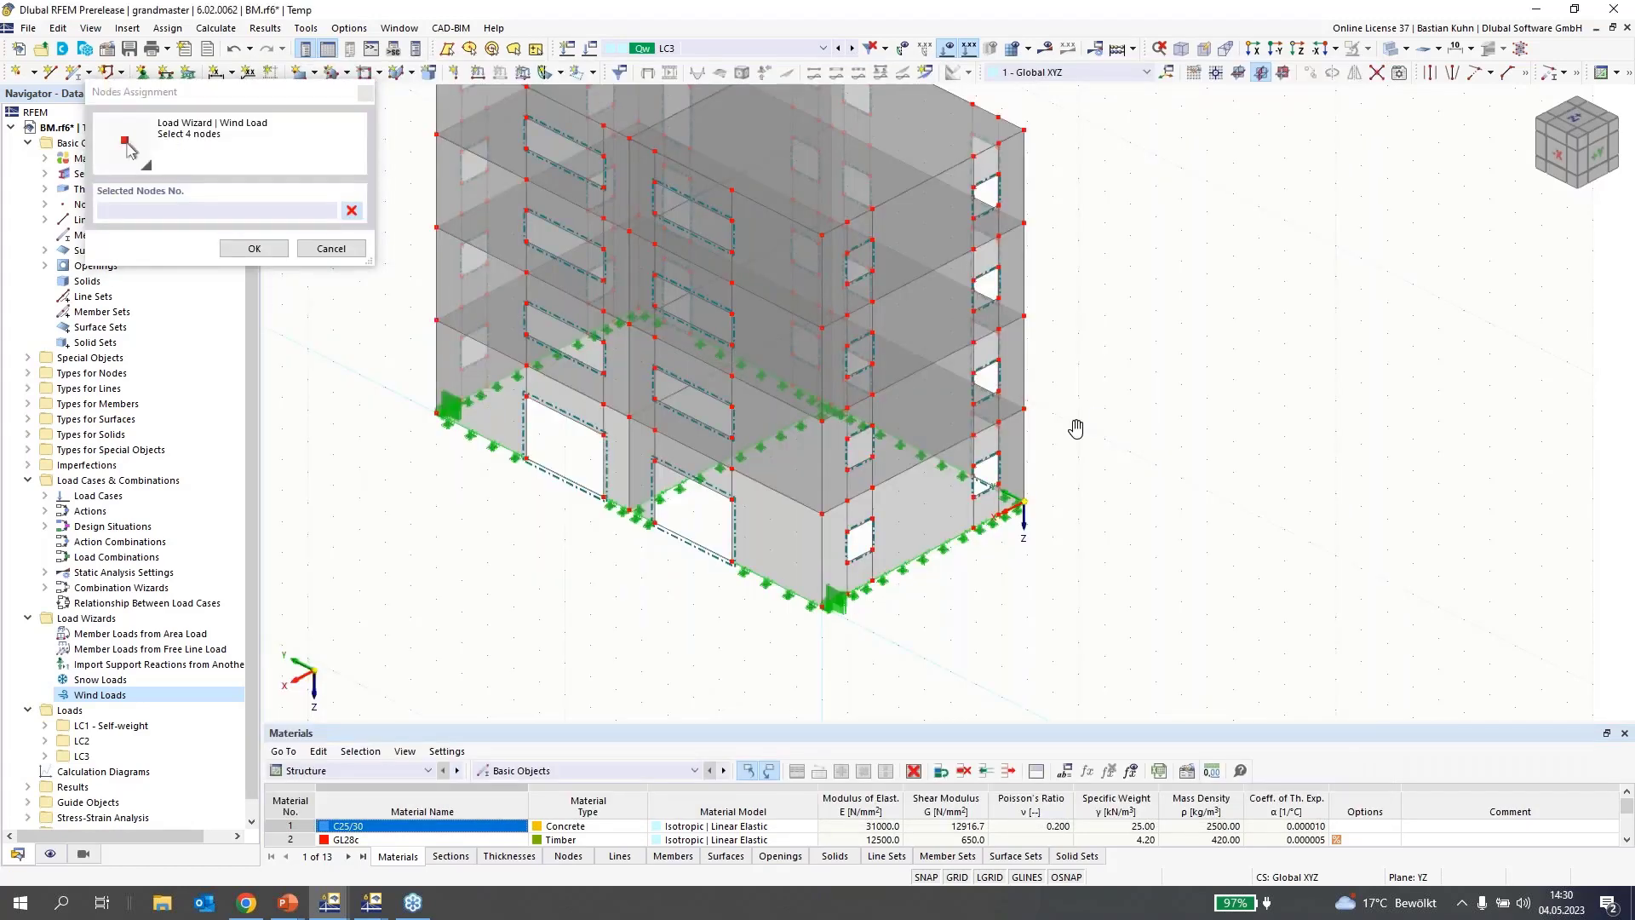
{"action": "middle_click_drag", "start_coordinate": [1043, 461], "coordinate": [610, 526]}
{"action": "left_click", "coordinate": [448, 332]}
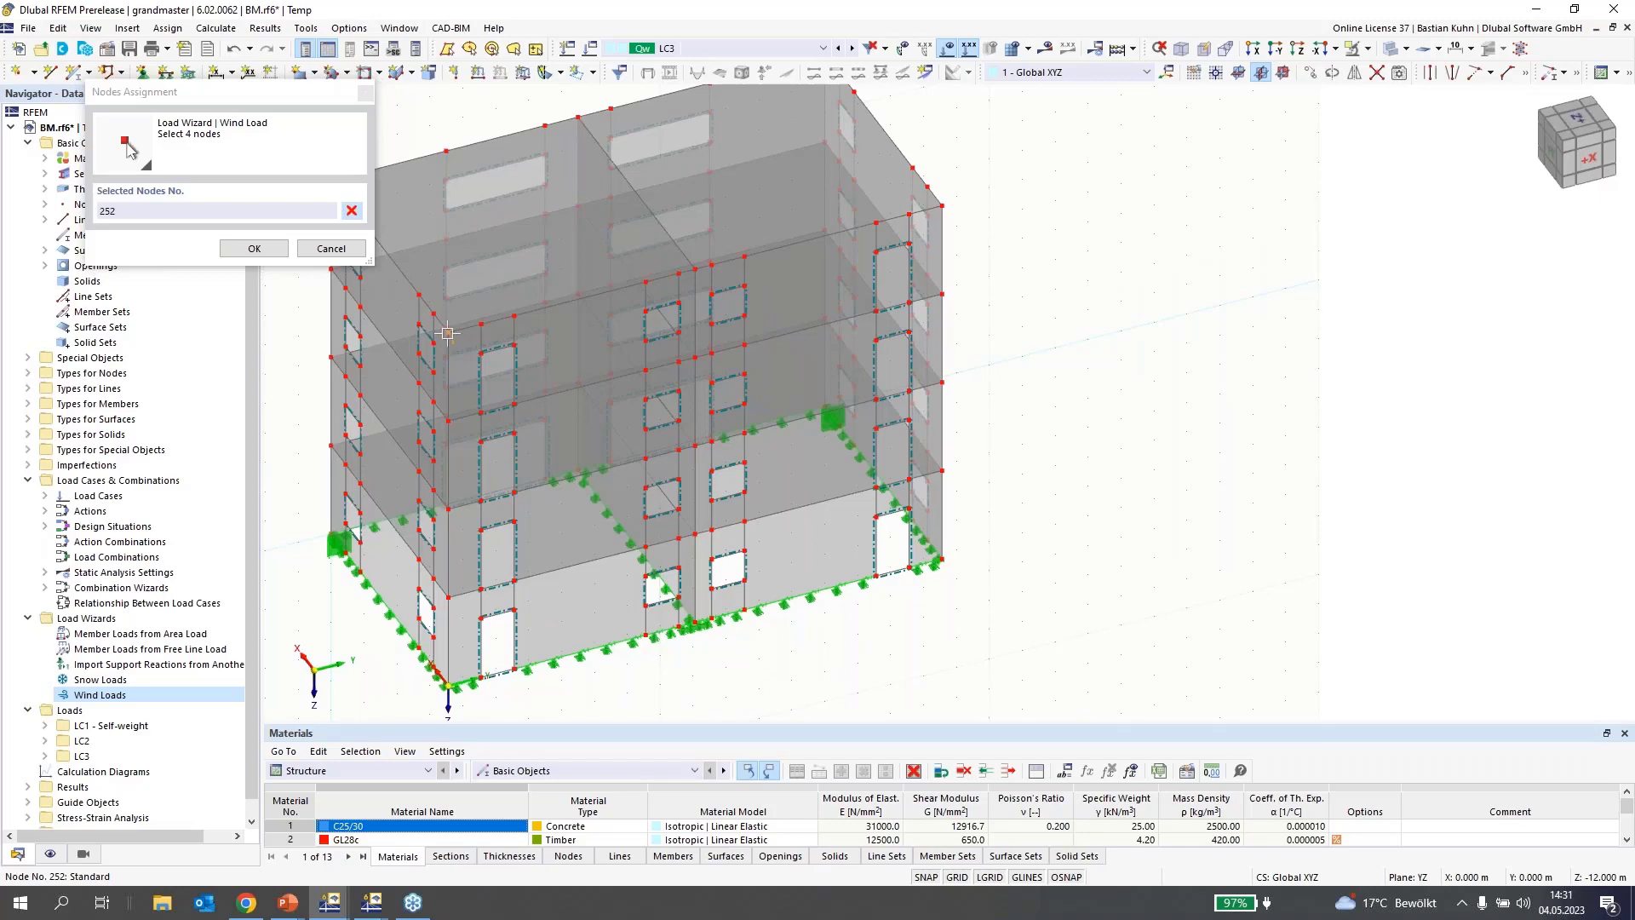
{"action": "left_click", "coordinate": [946, 206]}
{"action": "scroll", "coordinate": [838, 195], "scroll_direction": "up", "scroll_amount": 2}
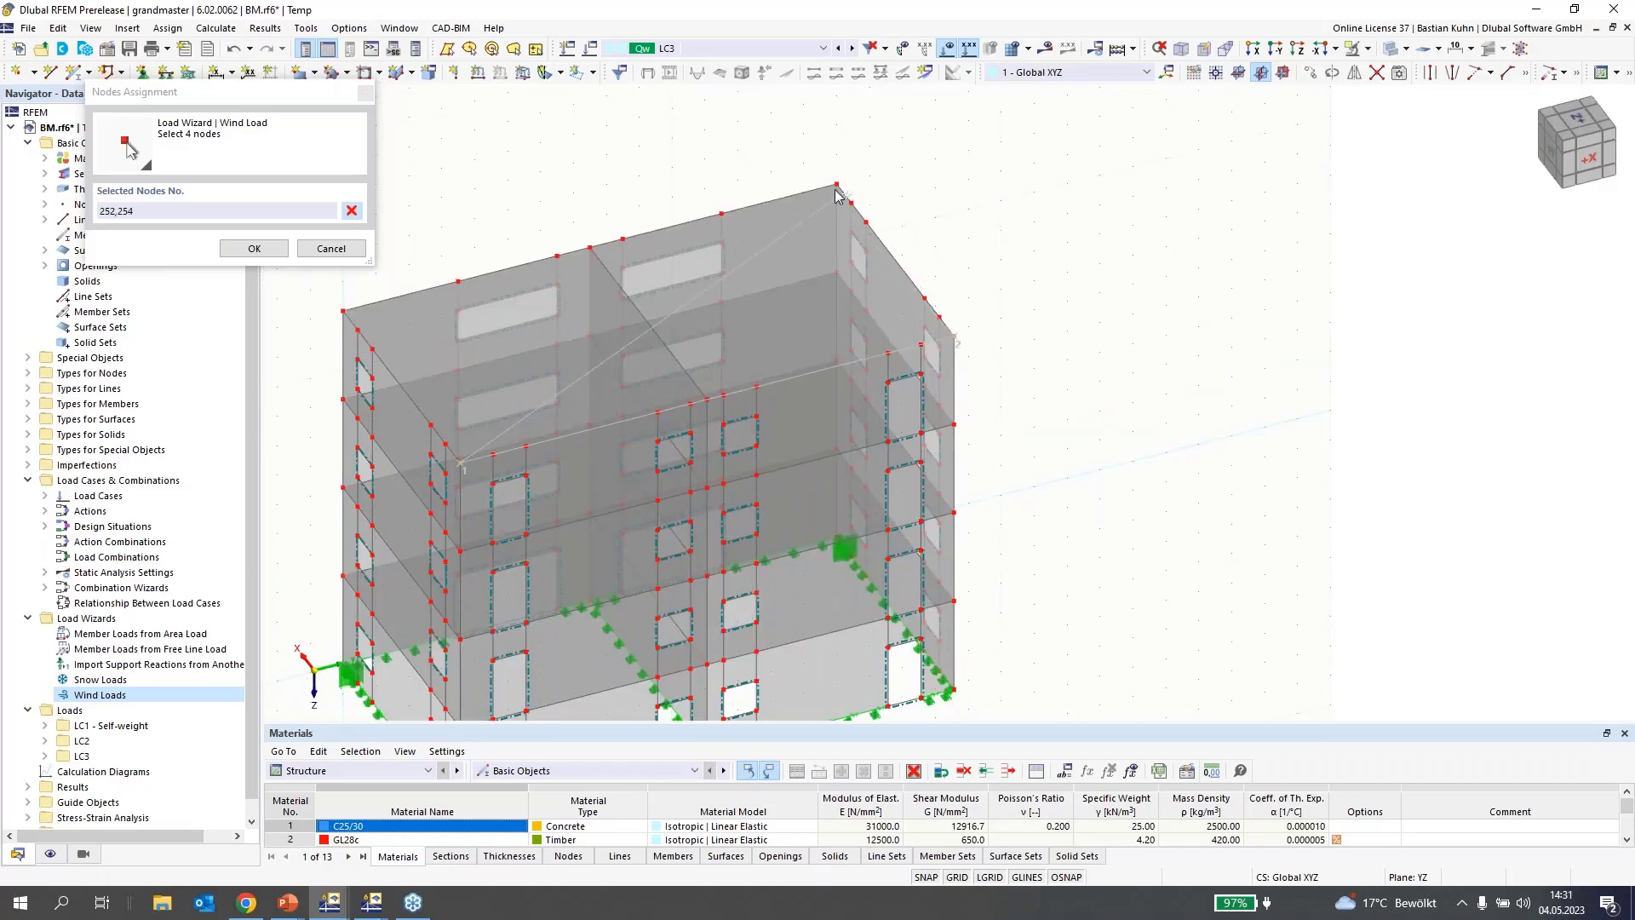
{"action": "left_click", "coordinate": [837, 185]}
{"action": "left_click", "coordinate": [371, 304]}
Apply wind perpendicular to Wall 1 (A-B) only and generate just case w+ into LC3, leaving out case w-
{"action": "left_click", "coordinate": [531, 396]}
{"action": "left_click", "coordinate": [531, 410]}
{"action": "left_click", "coordinate": [532, 423]}
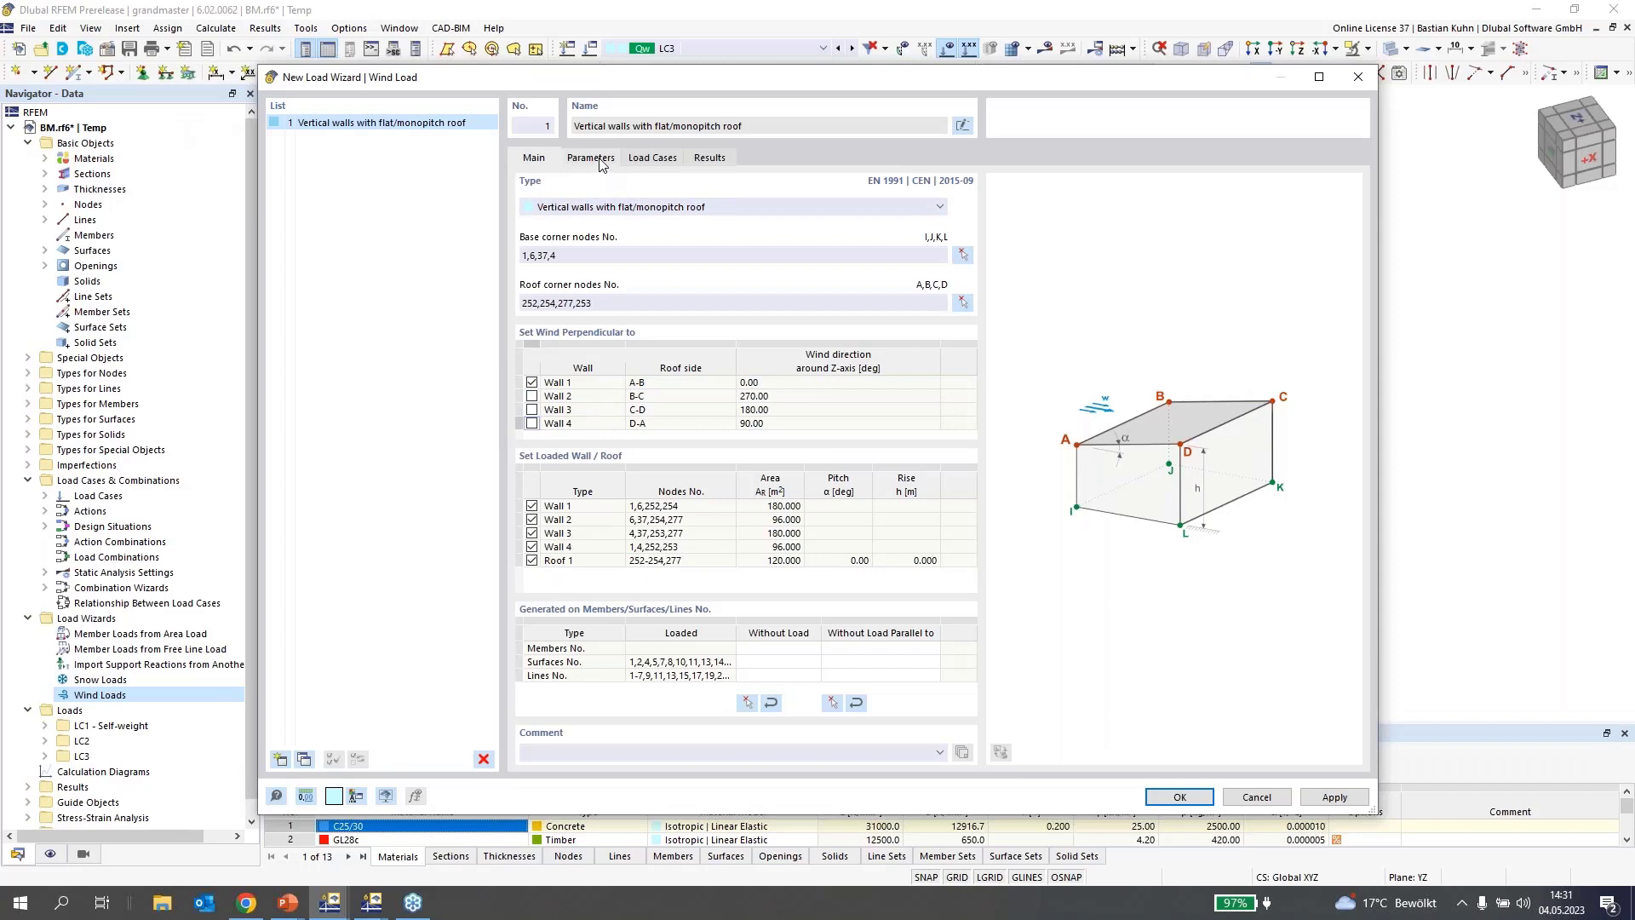
{"action": "left_click", "coordinate": [591, 158]}
{"action": "left_click", "coordinate": [650, 160]}
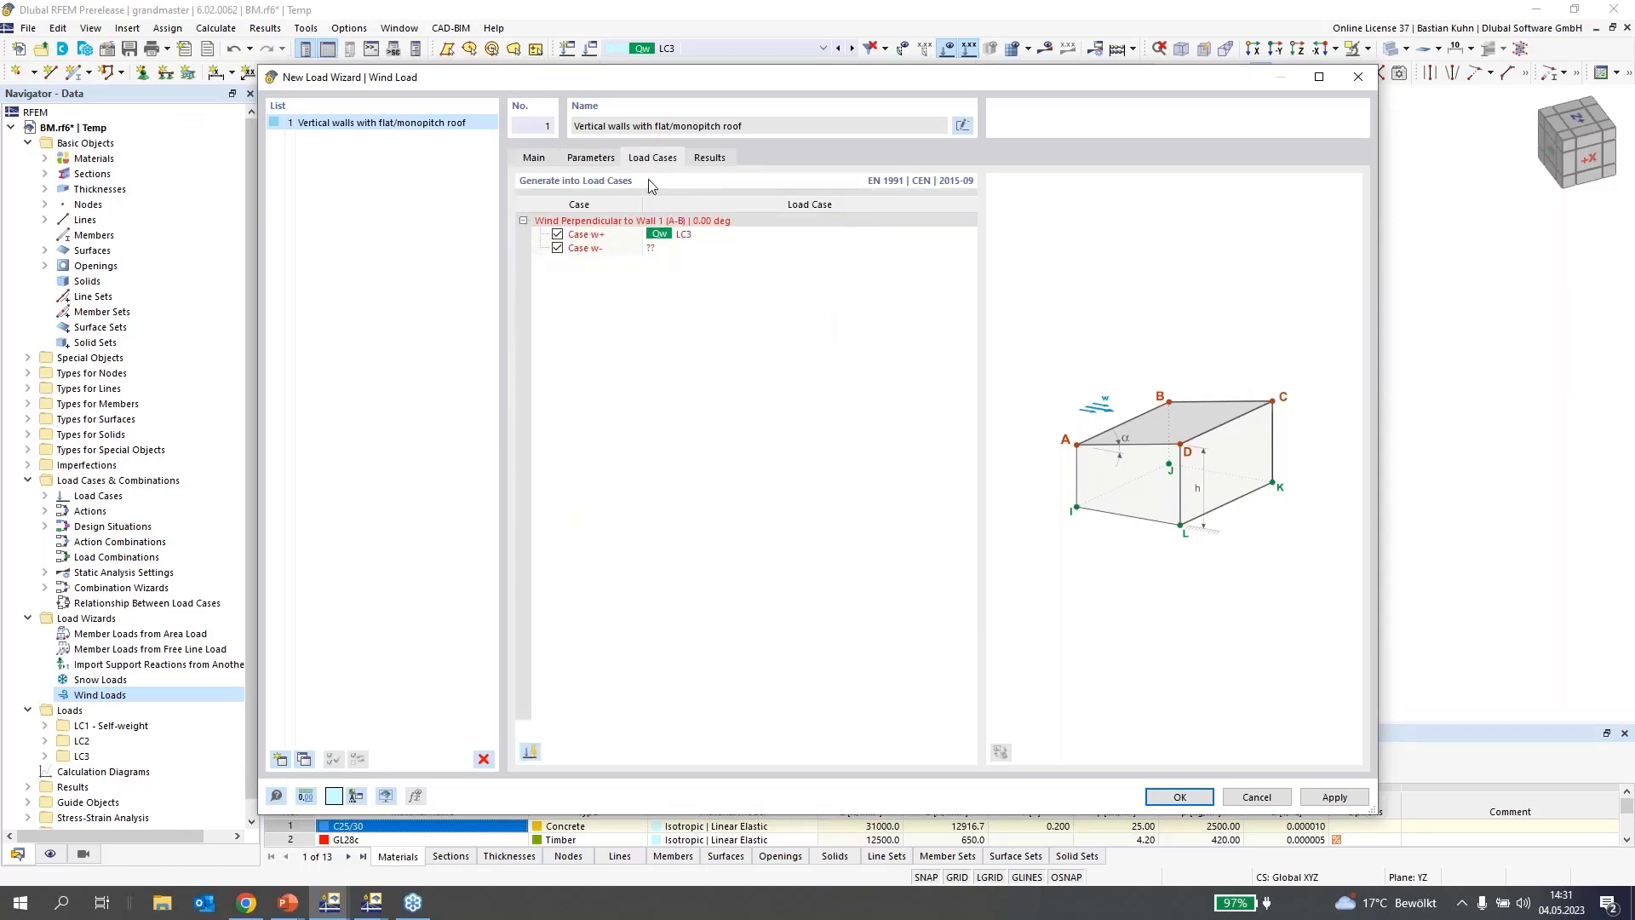
{"action": "left_click", "coordinate": [557, 248]}
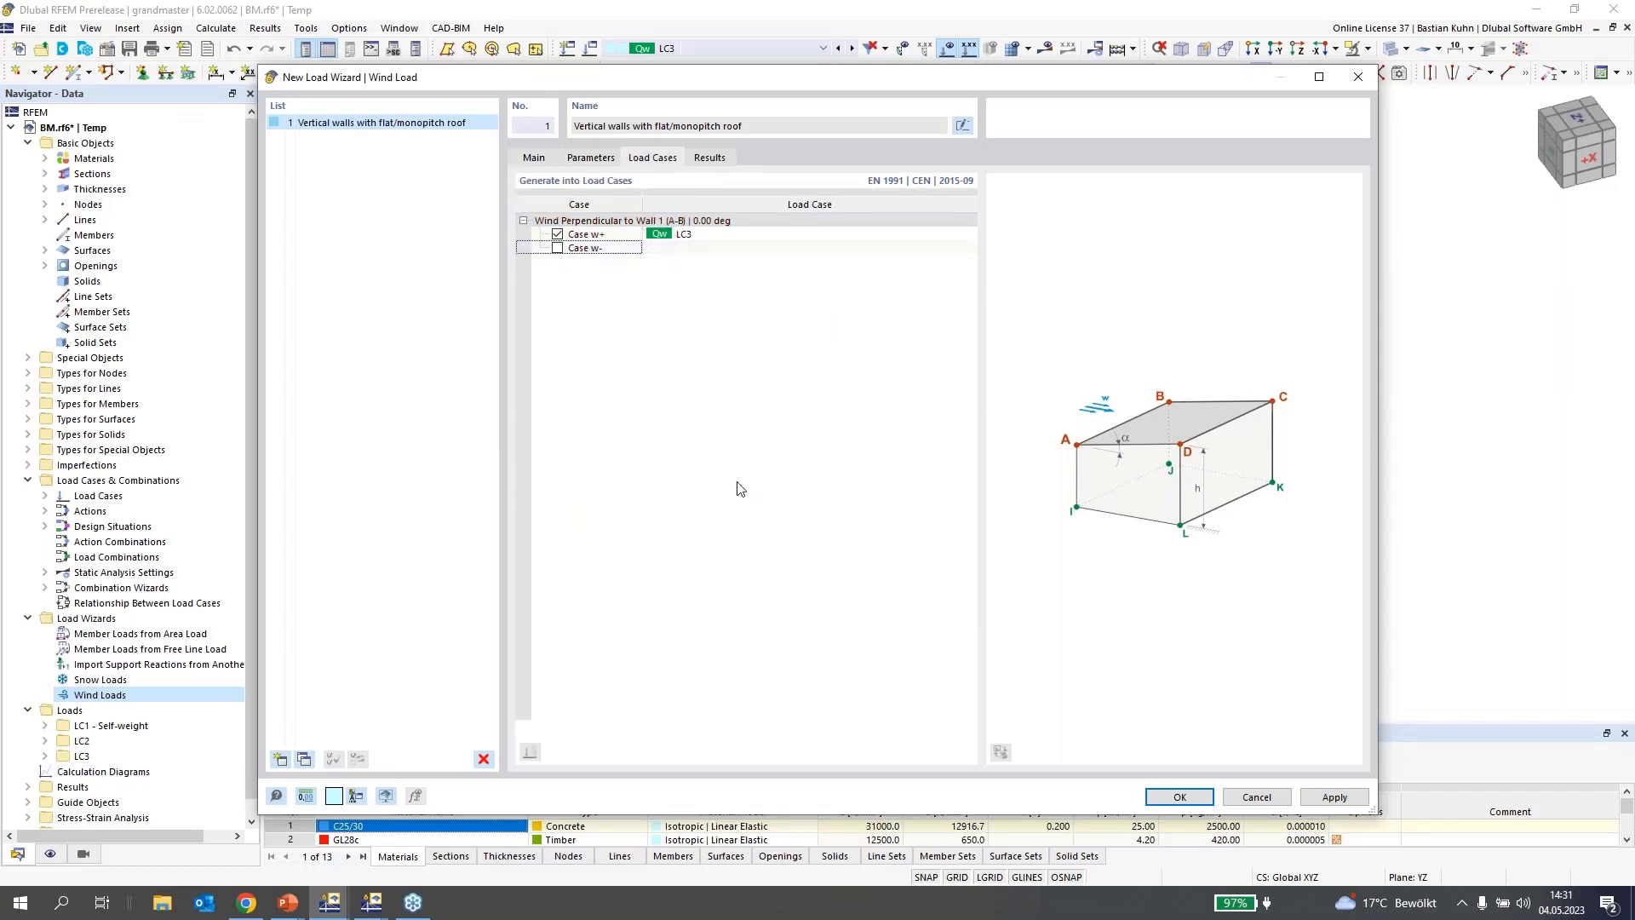
{"action": "left_click", "coordinate": [1165, 798]}
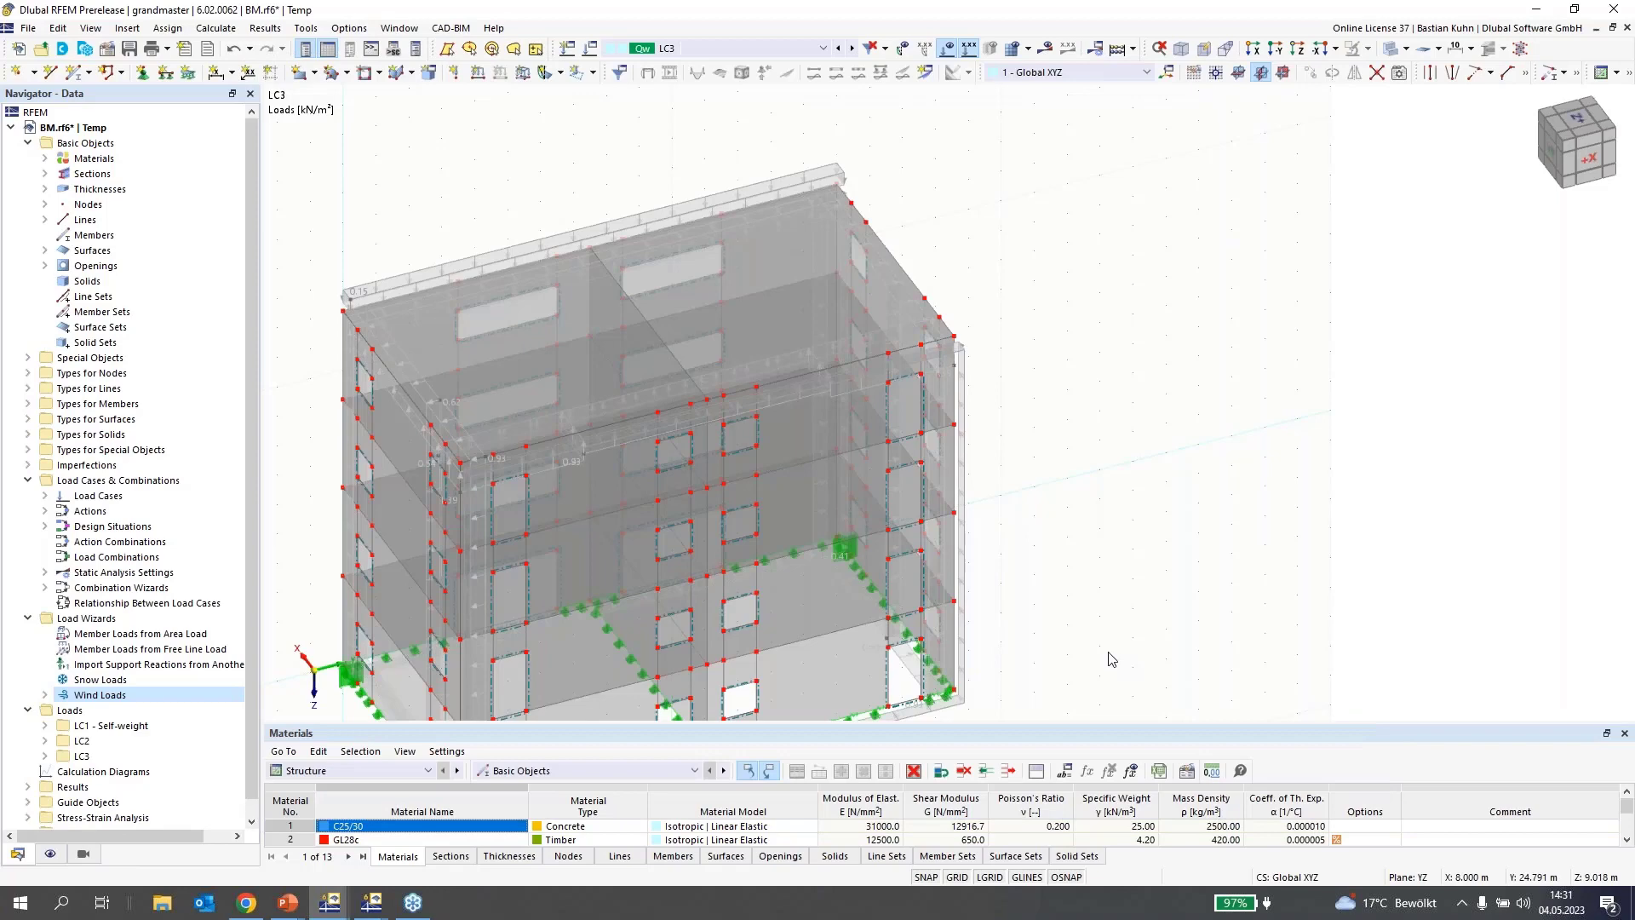
Delete the SLS design situations DS2 to DS4 (Characteristic, Frequent and Quasi-permanent)
{"action": "middle_click_drag", "start_coordinate": [1104, 529], "coordinate": [918, 486]}
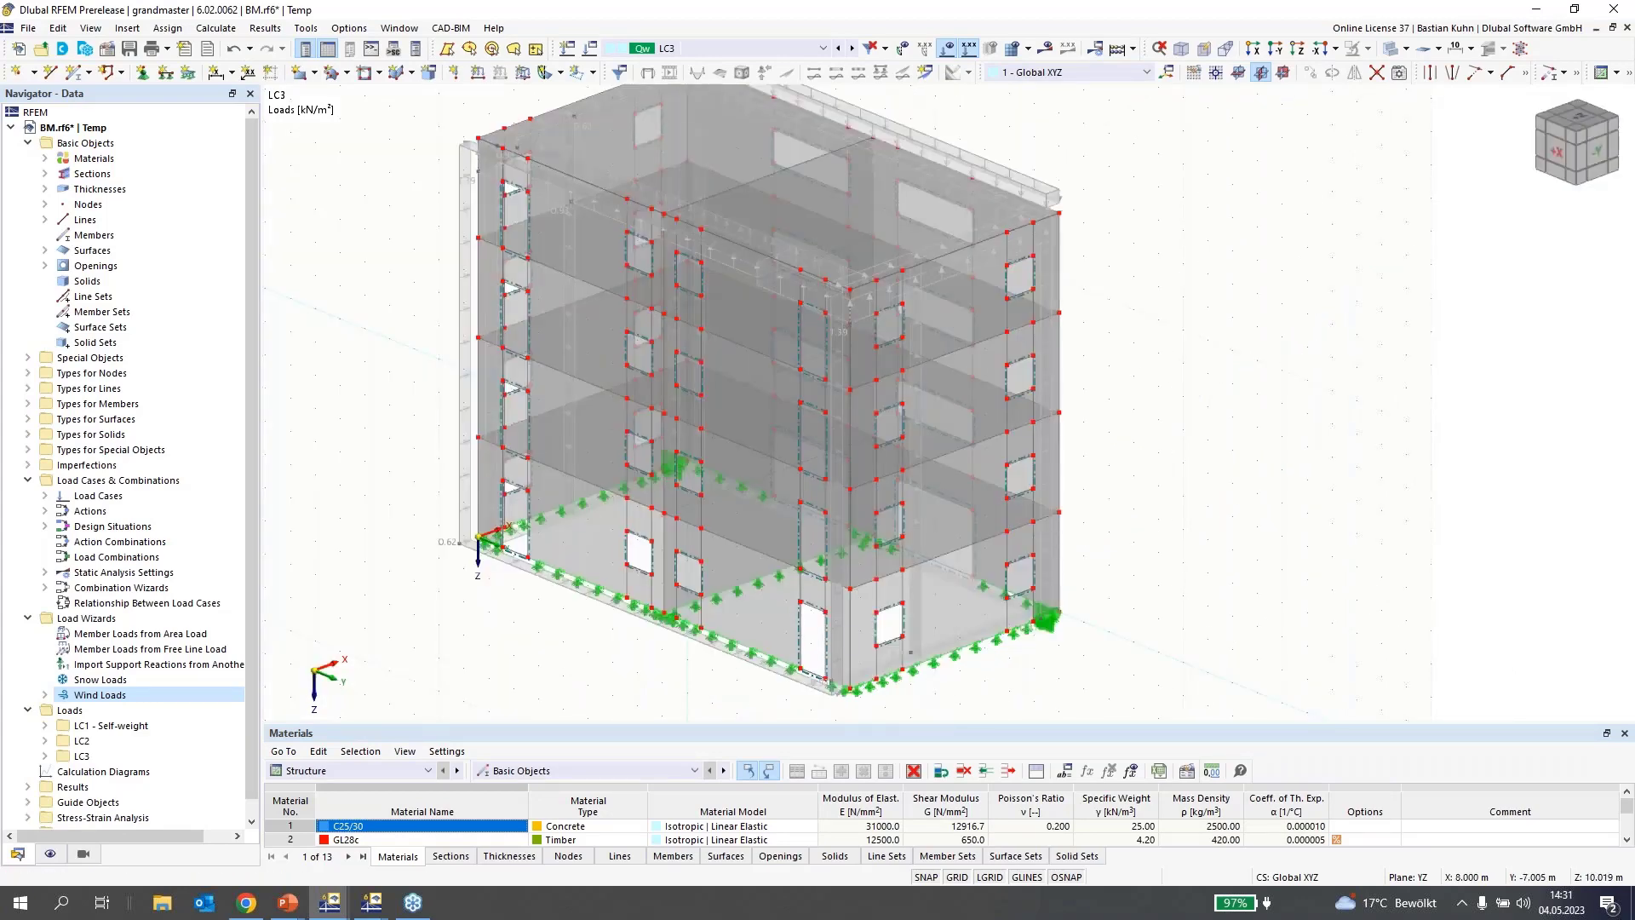
{"action": "right_click", "coordinate": [88, 486]}
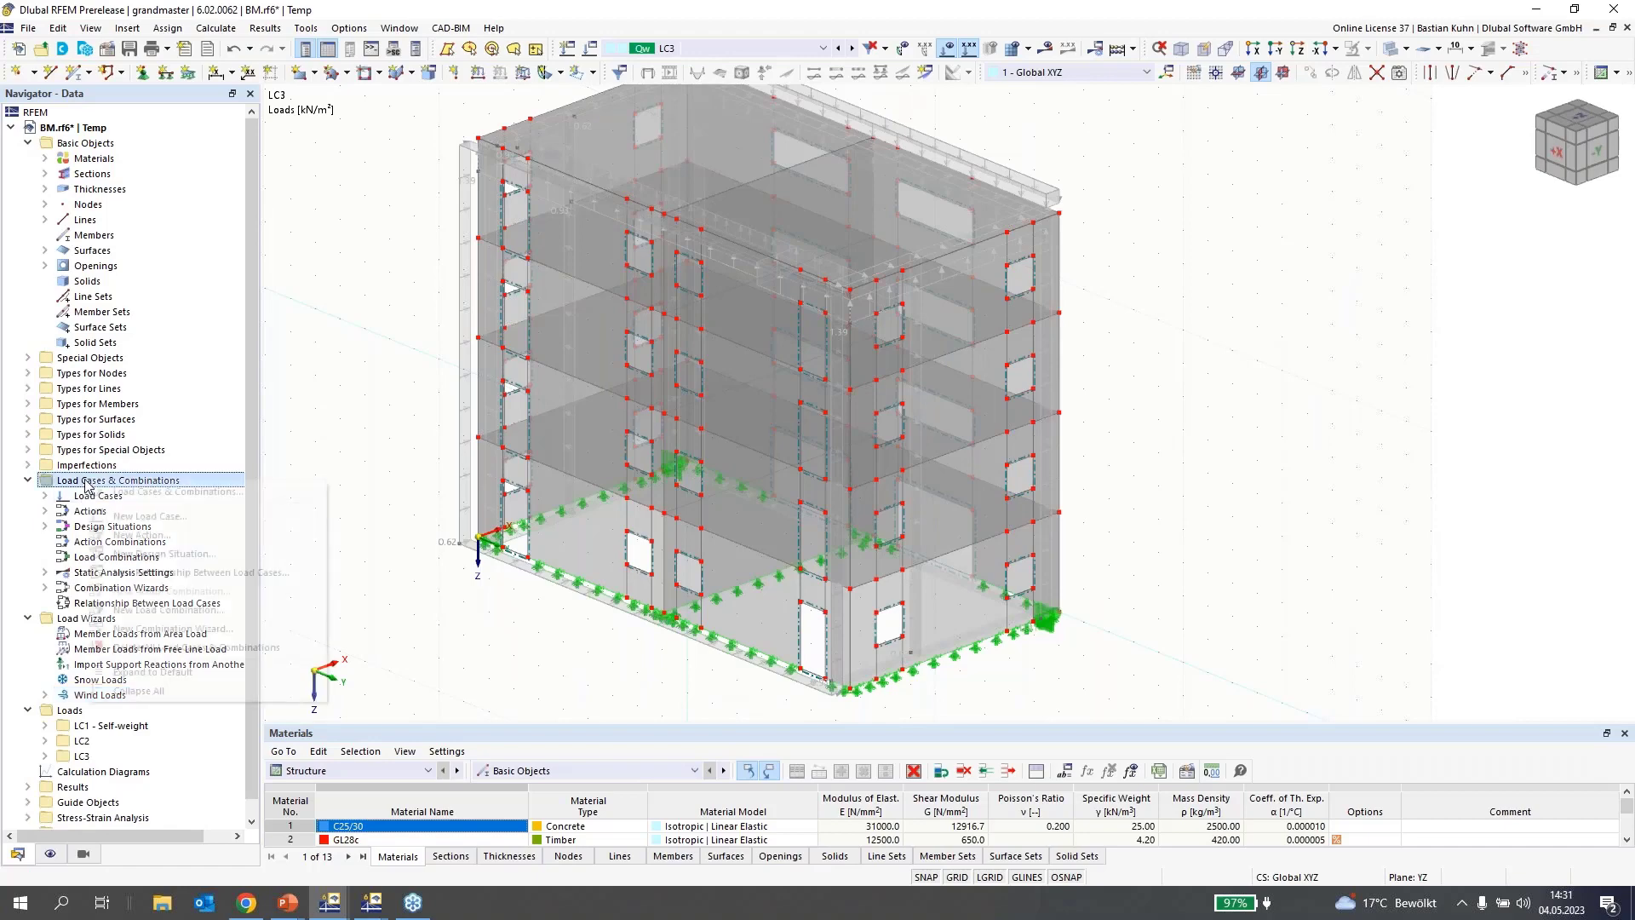
{"action": "left_click", "coordinate": [119, 500]}
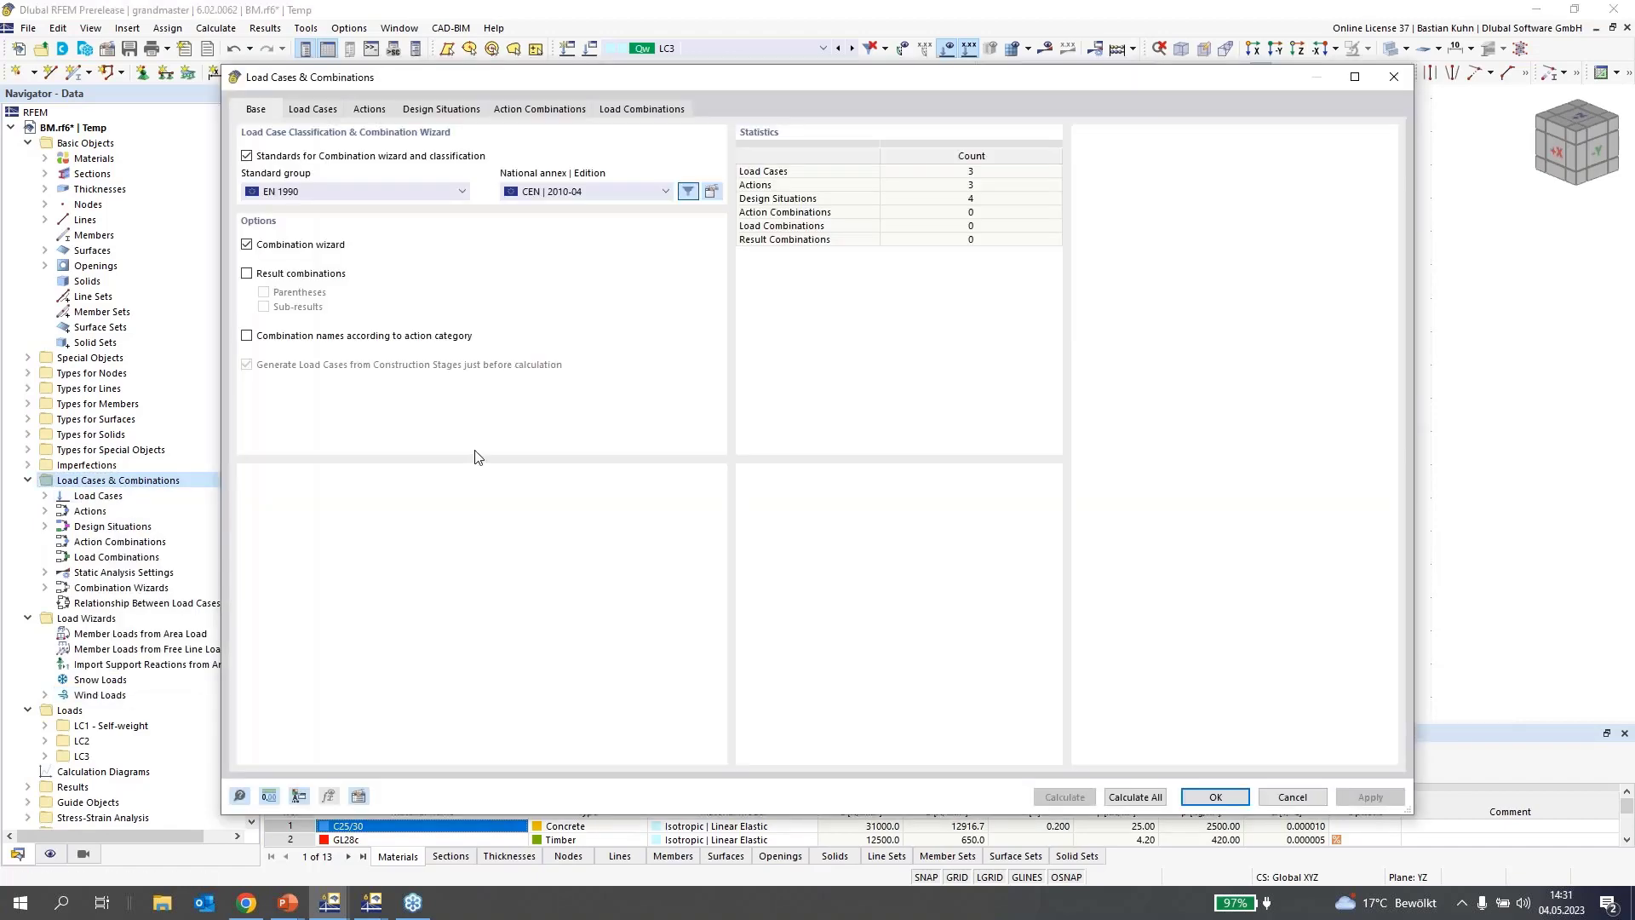
{"action": "left_click", "coordinate": [441, 109]}
{"action": "left_click", "coordinate": [351, 165]}
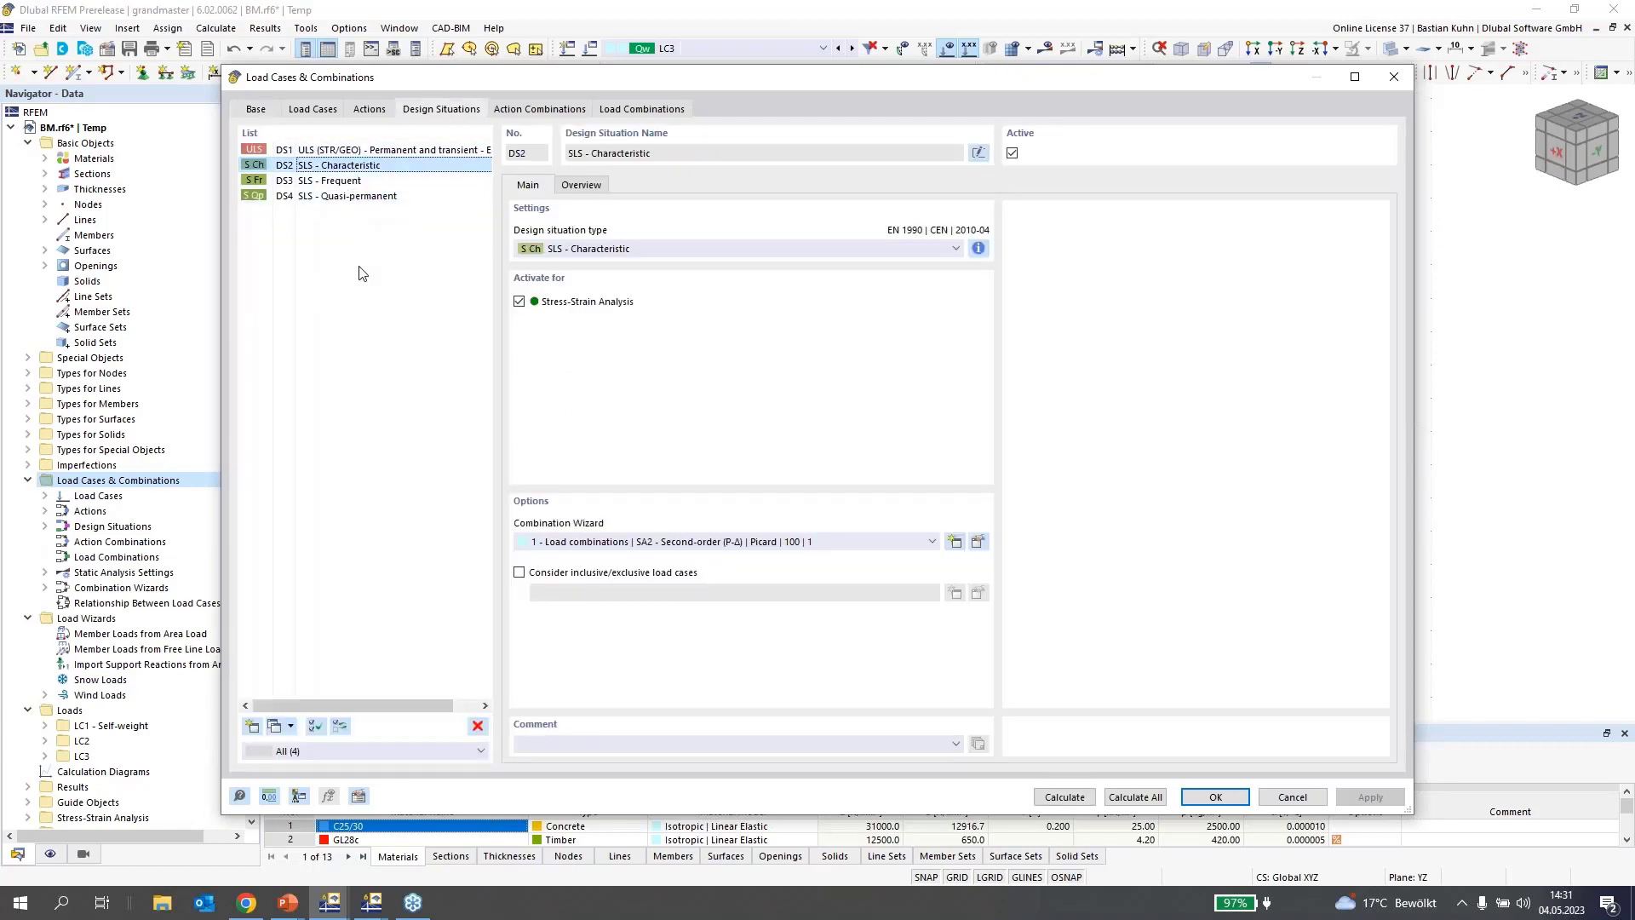
{"action": "left_click", "coordinate": [356, 196], "text": "shift"}
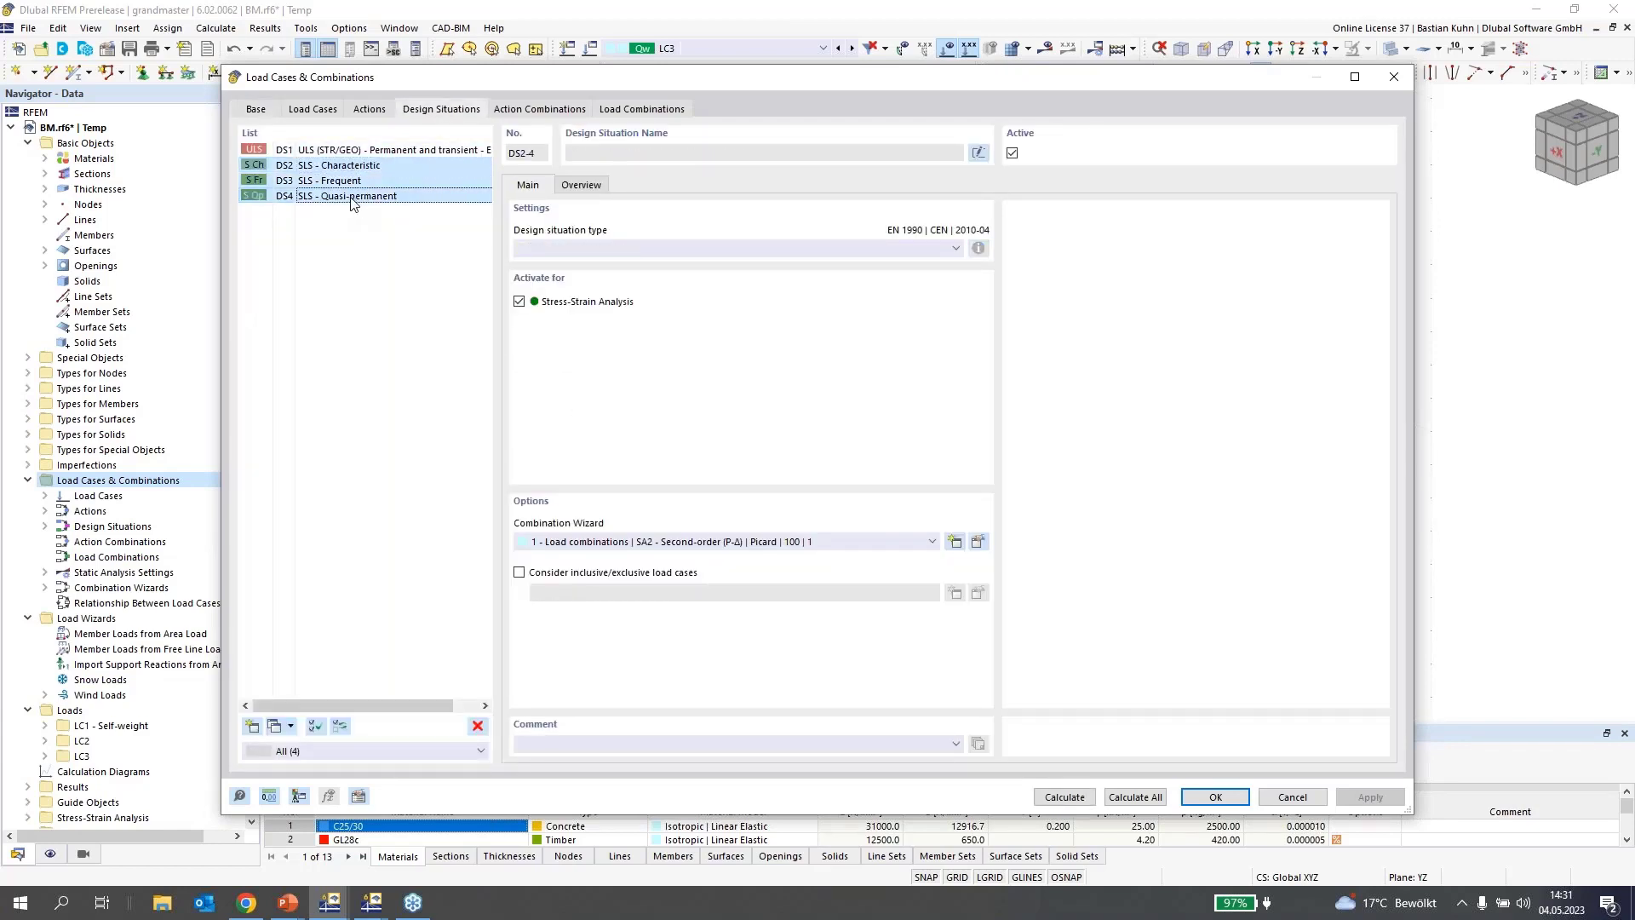
{"action": "left_click", "coordinate": [477, 728]}
Set the combination wizard of design situation DS1 to load combinations with SA1 - Geometrically linear
{"action": "left_click", "coordinate": [840, 511]}
{"action": "left_click", "coordinate": [643, 546]}
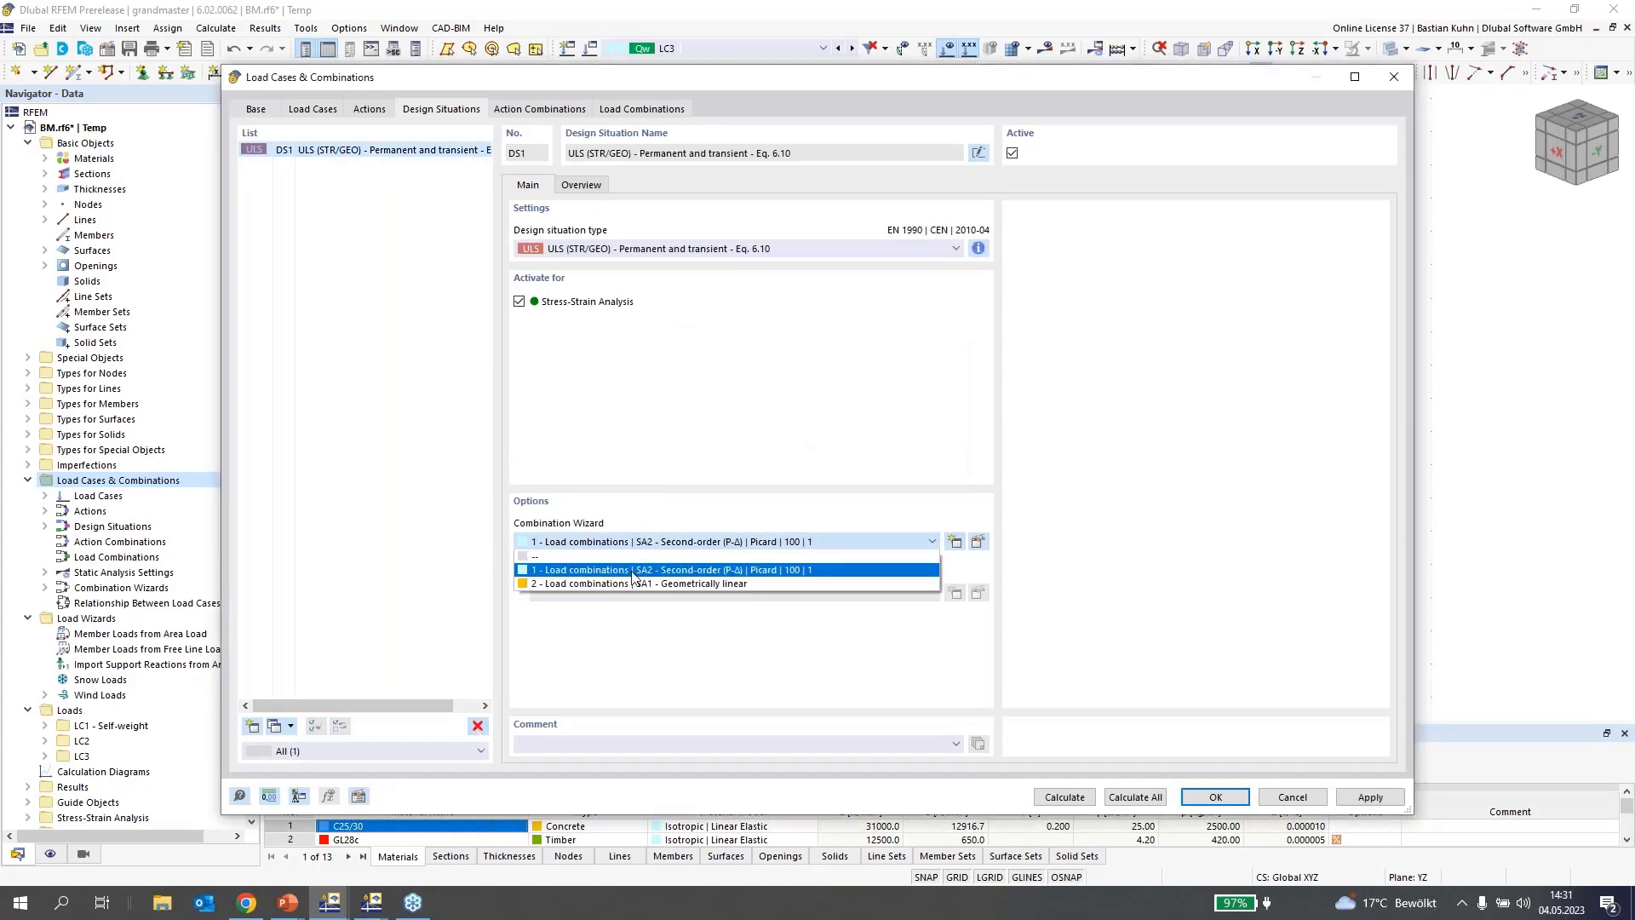
{"action": "left_click", "coordinate": [631, 580]}
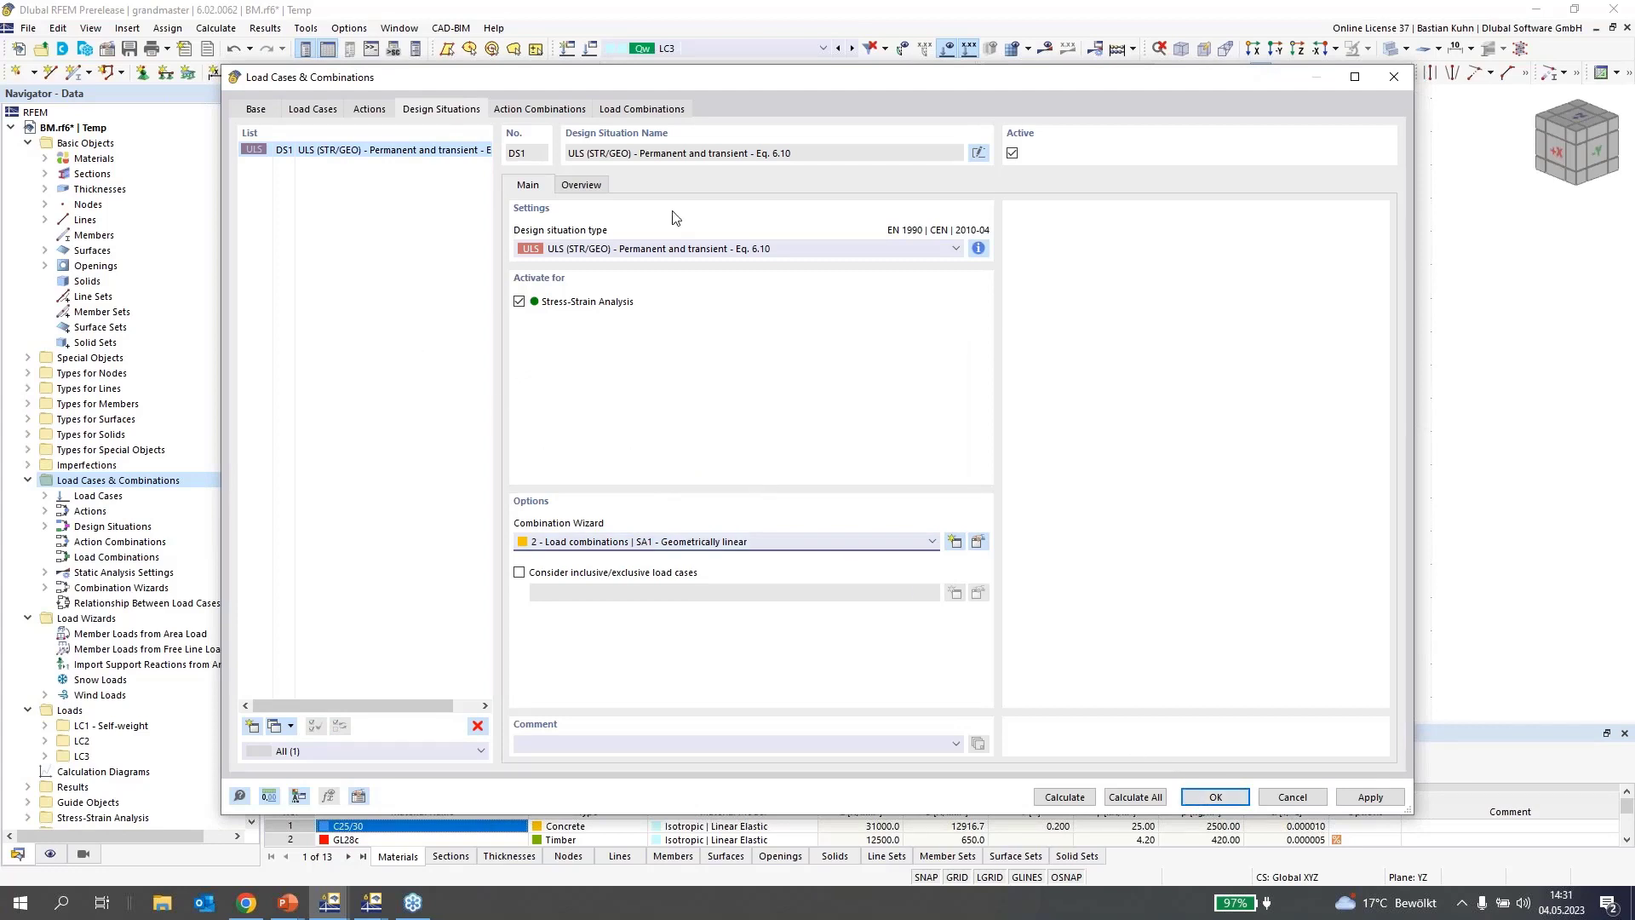
Generate the load combinations and display the loads of CO5, 1.35 * LC1 + 1.05 * LC2 + 1.50 * LC3, on the model
{"action": "left_click", "coordinate": [648, 109]}
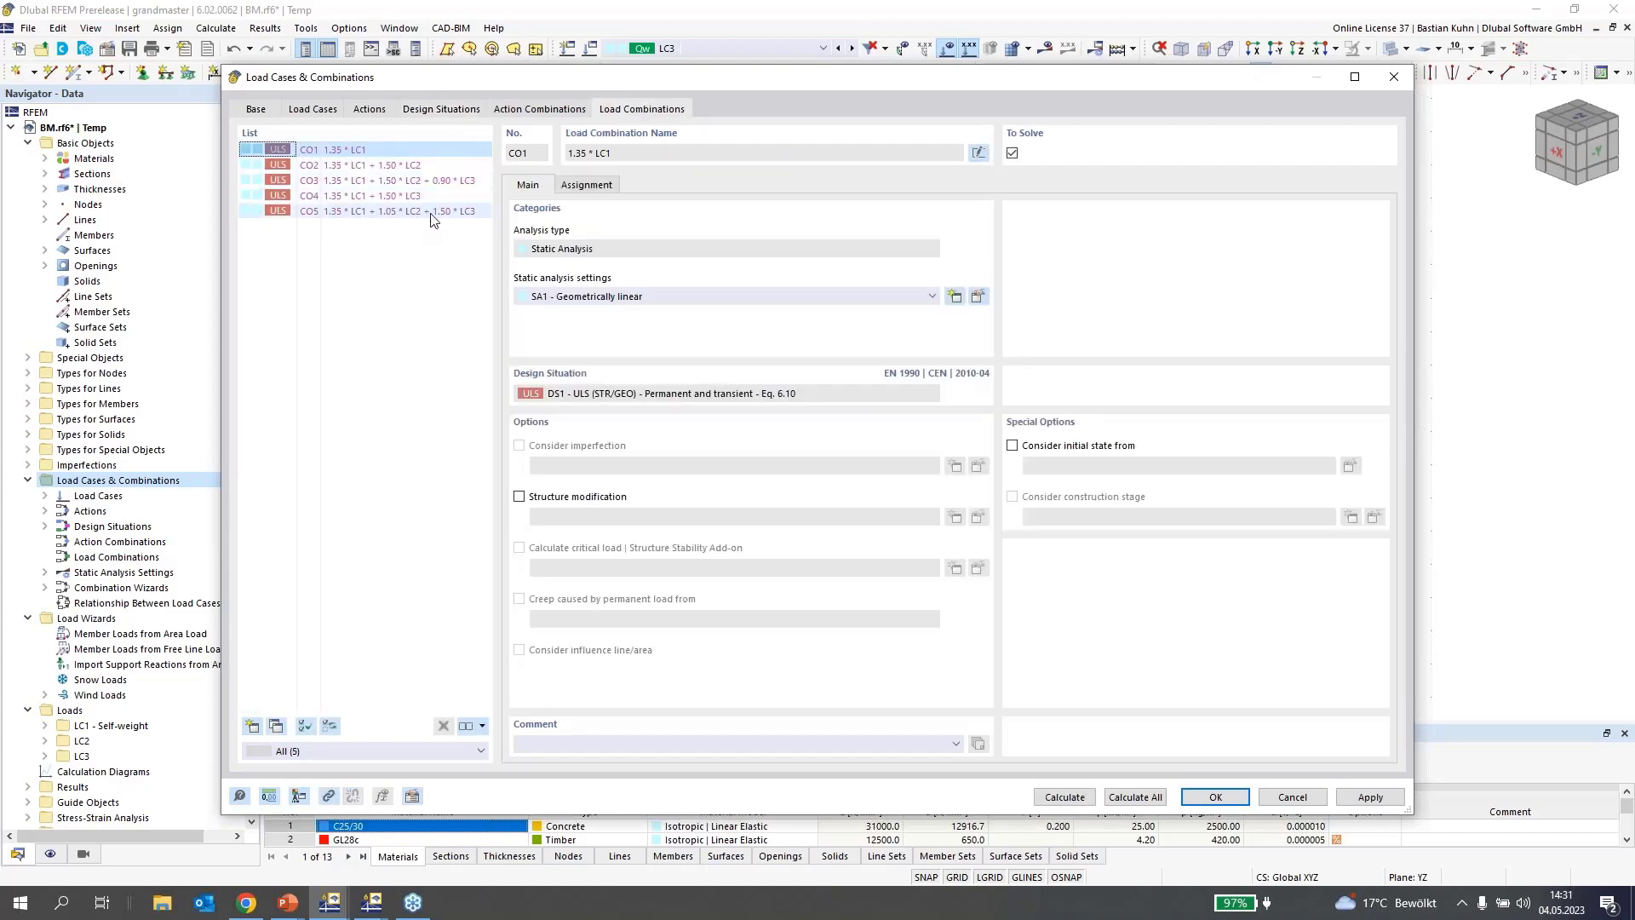
{"action": "left_click", "coordinate": [454, 213]}
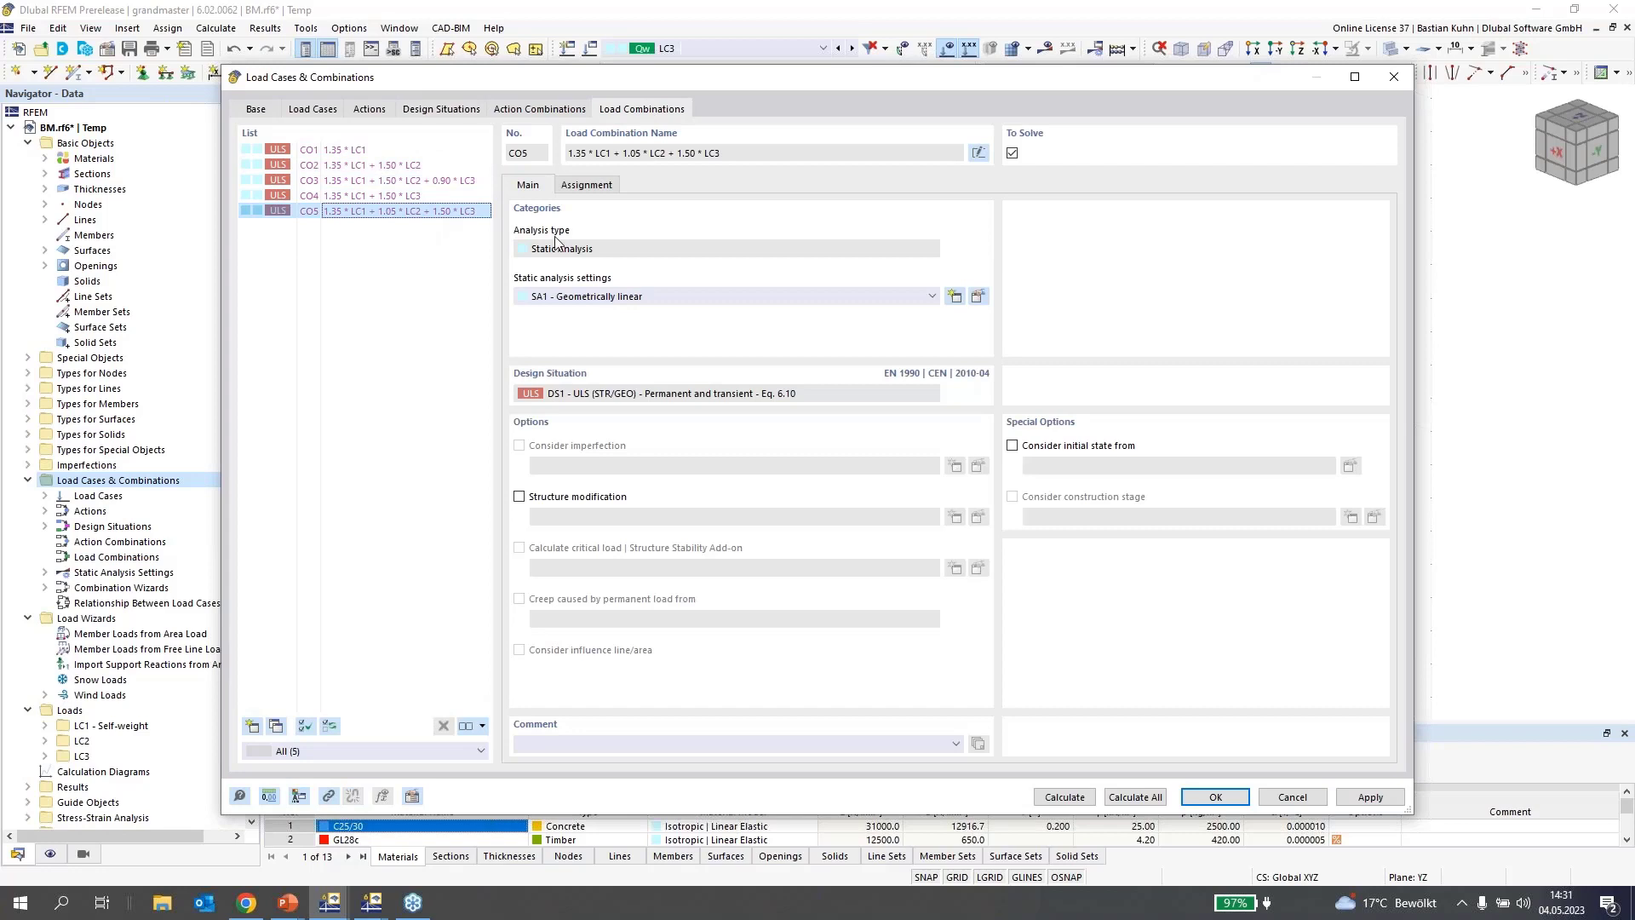
{"action": "left_click", "coordinate": [601, 186]}
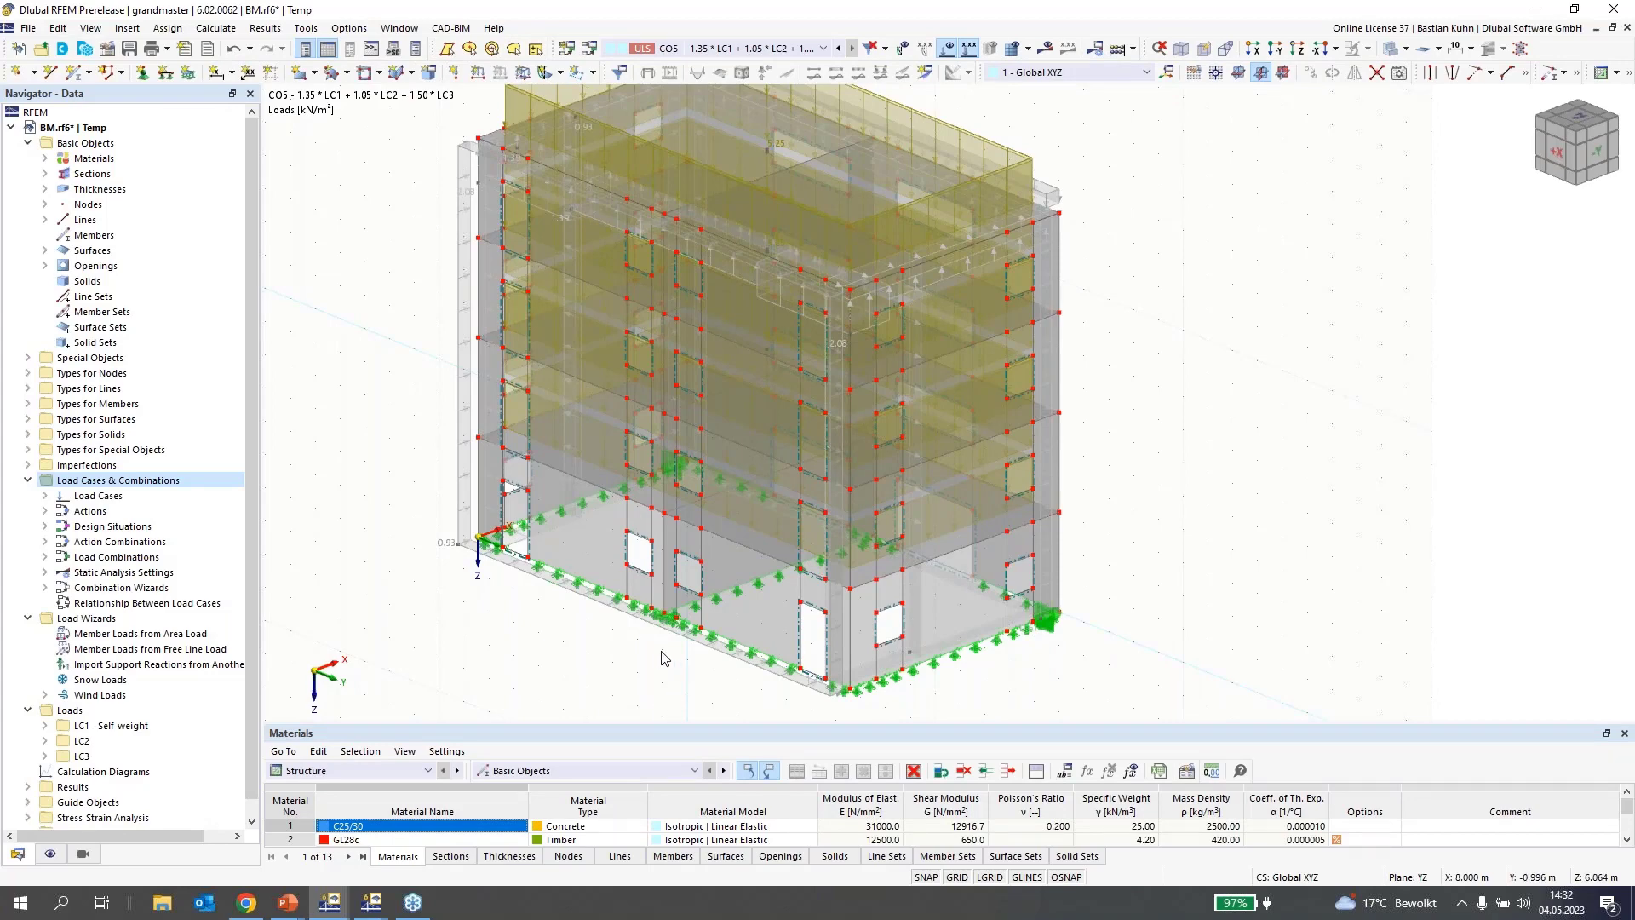
{"action": "middle_click_drag", "start_coordinate": [528, 613], "coordinate": [564, 645]}
{"action": "scroll", "coordinate": [588, 621], "scroll_direction": "down", "scroll_amount": 3}
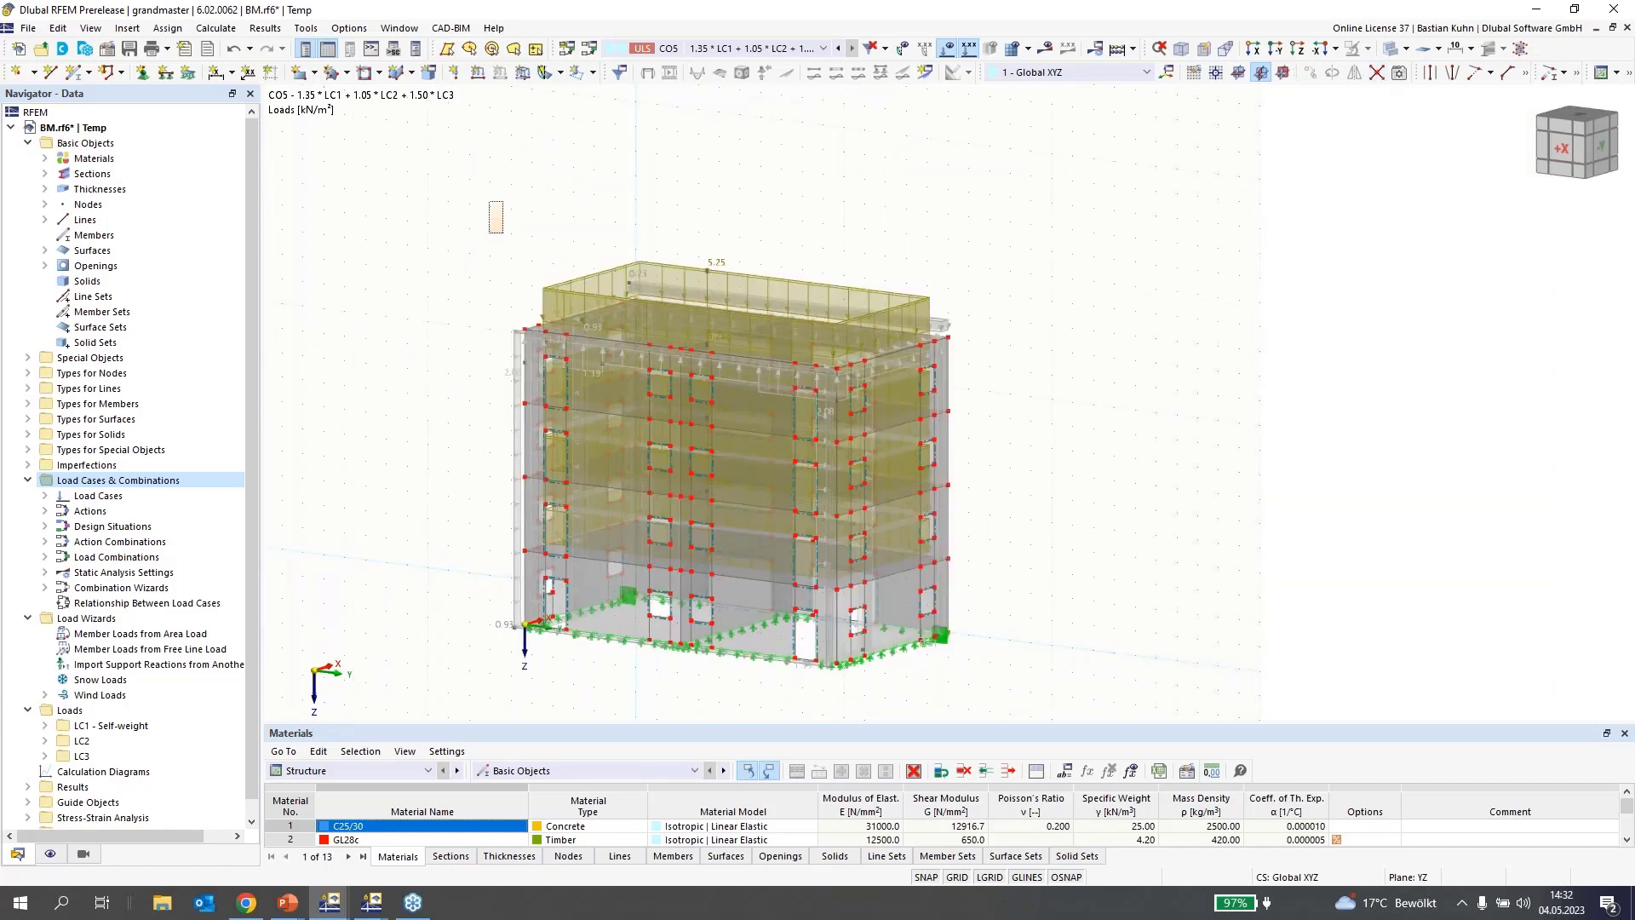
Activate the Building Model add-on in the model's base data
{"action": "left_click_drag", "start_coordinate": [503, 232], "coordinate": [1036, 659]}
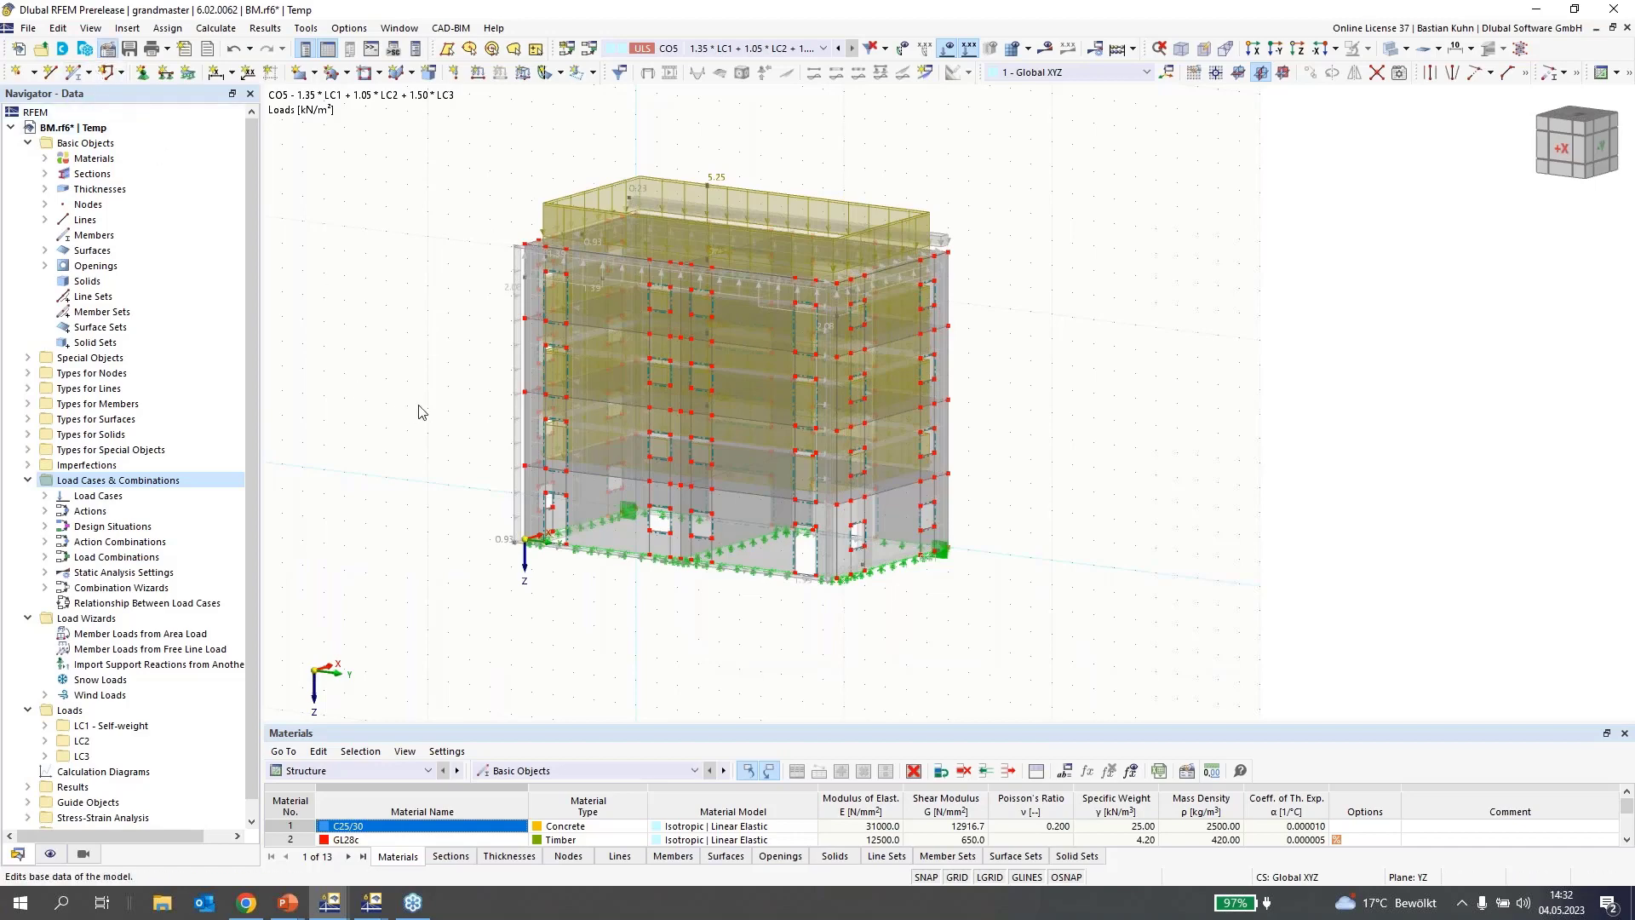
{"action": "left_click", "coordinate": [539, 124]}
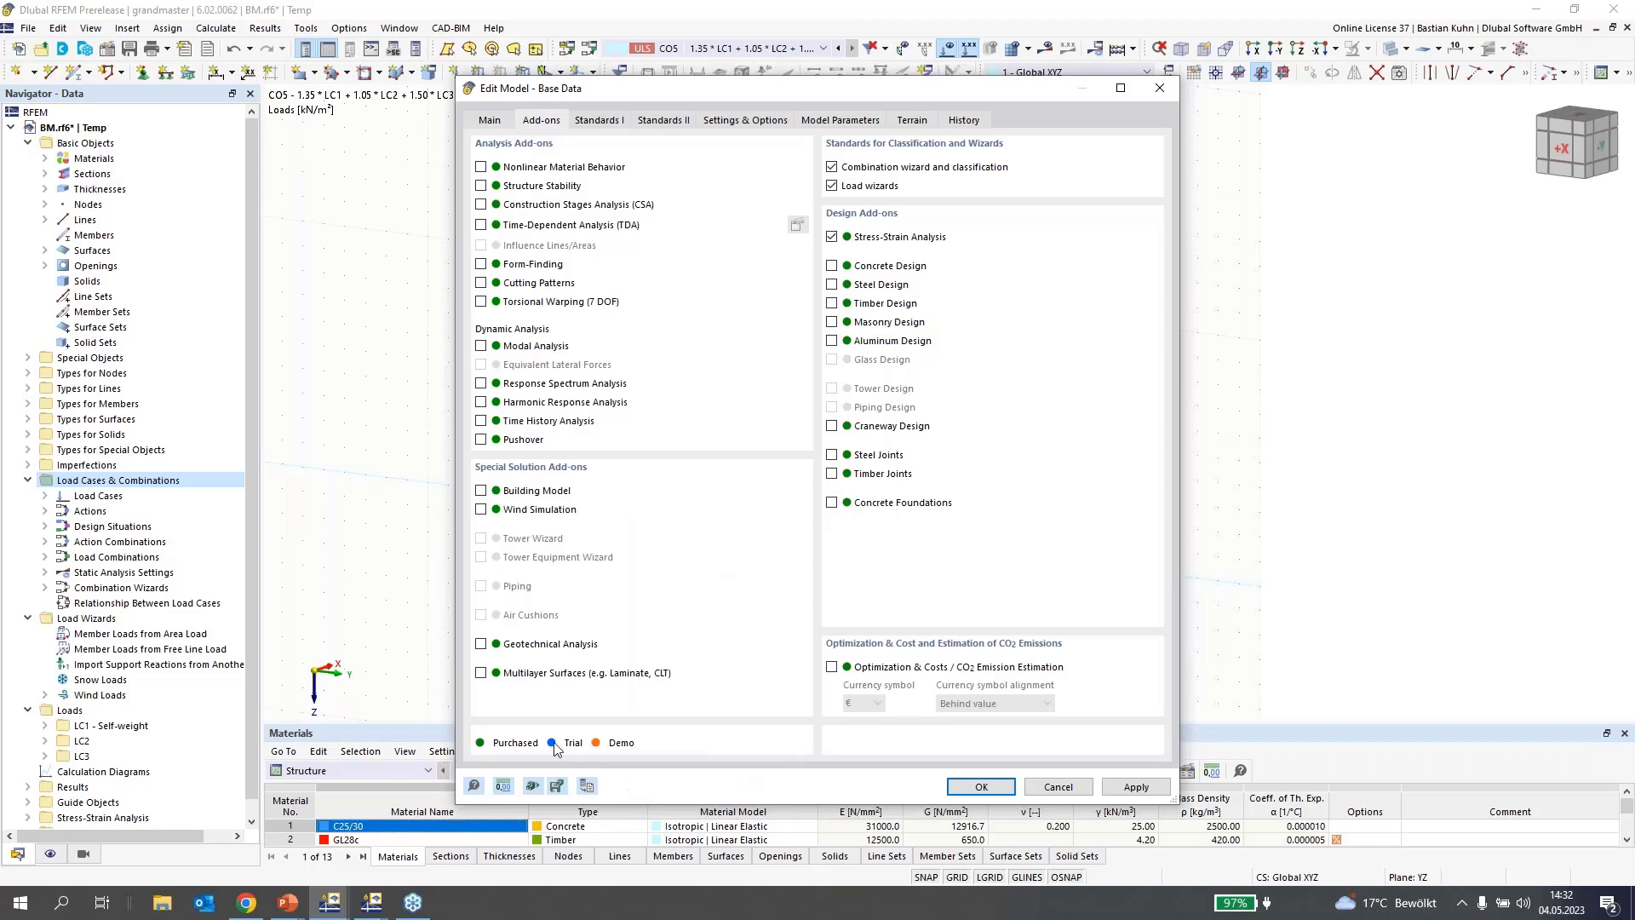
{"action": "left_click", "coordinate": [481, 491]}
{"action": "left_click", "coordinate": [977, 790]}
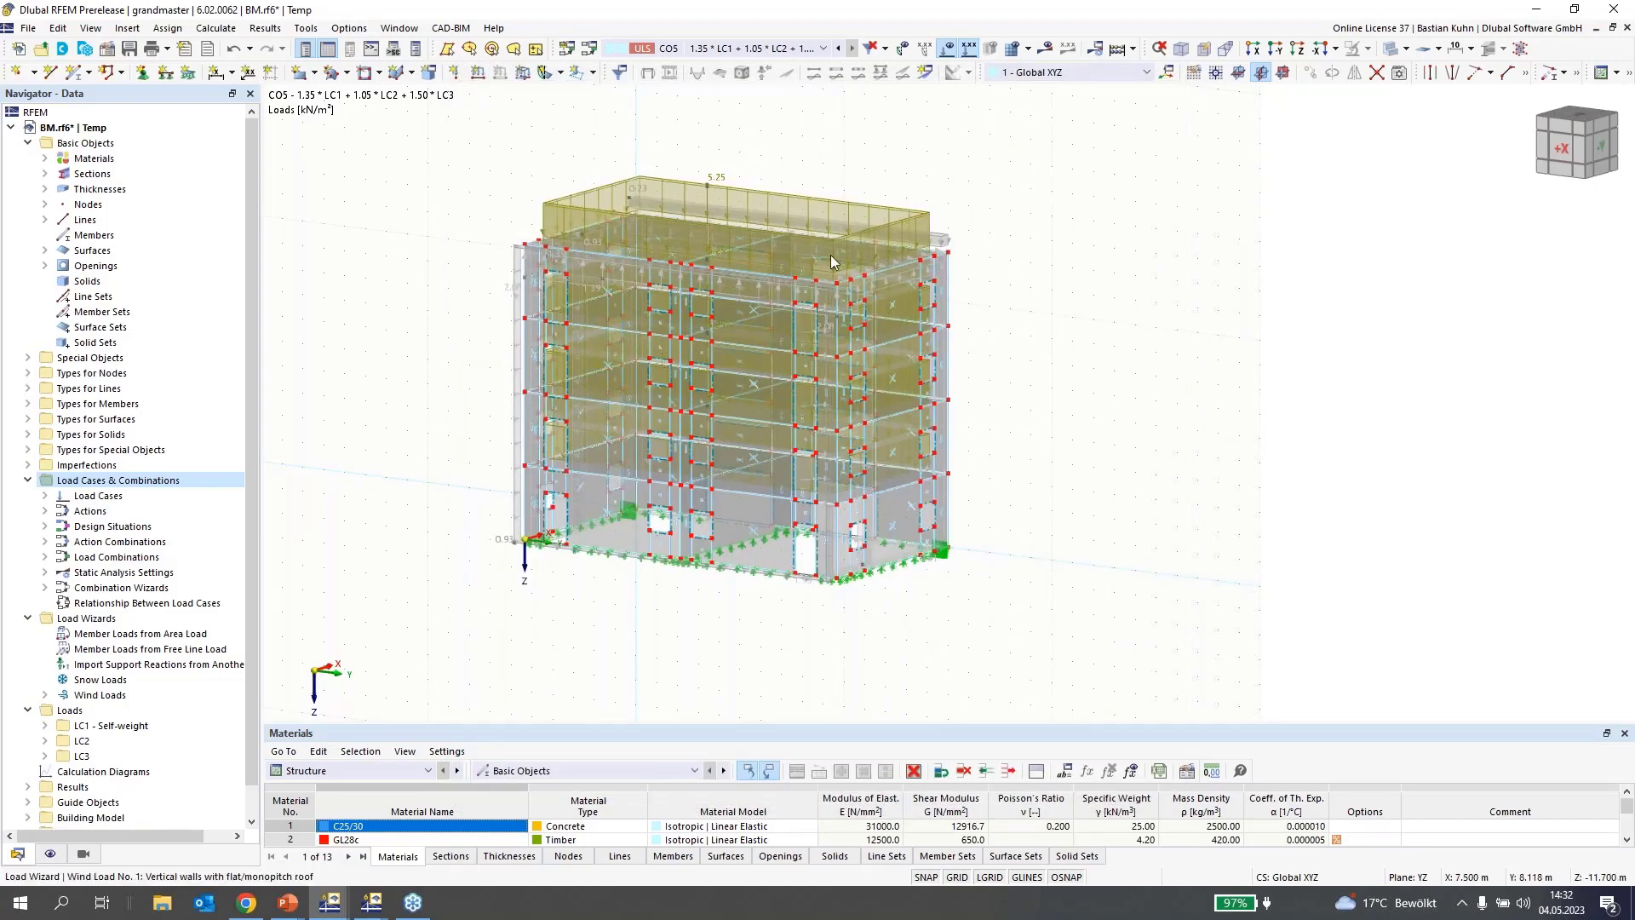
Hide the load display on the model and examine the bare four-storey structure up close
{"action": "left_click", "coordinate": [926, 74]}
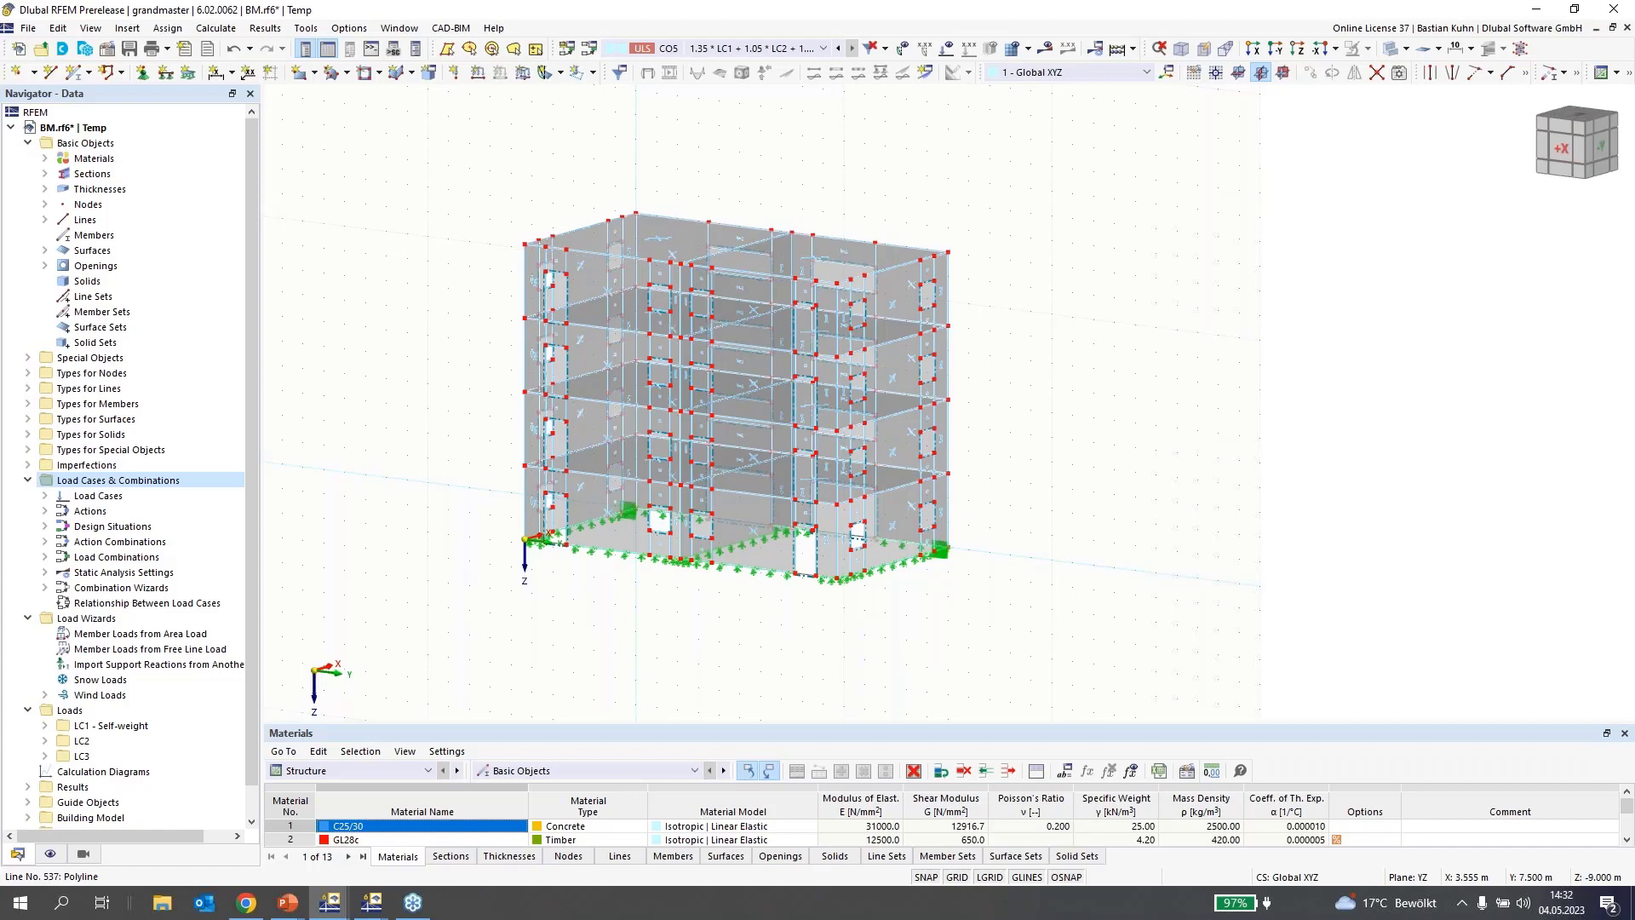
{"action": "middle_click_drag", "start_coordinate": [758, 315], "coordinate": [960, 388], "text": "ctrl"}
{"action": "scroll", "coordinate": [960, 388], "scroll_direction": "up", "scroll_amount": 4}
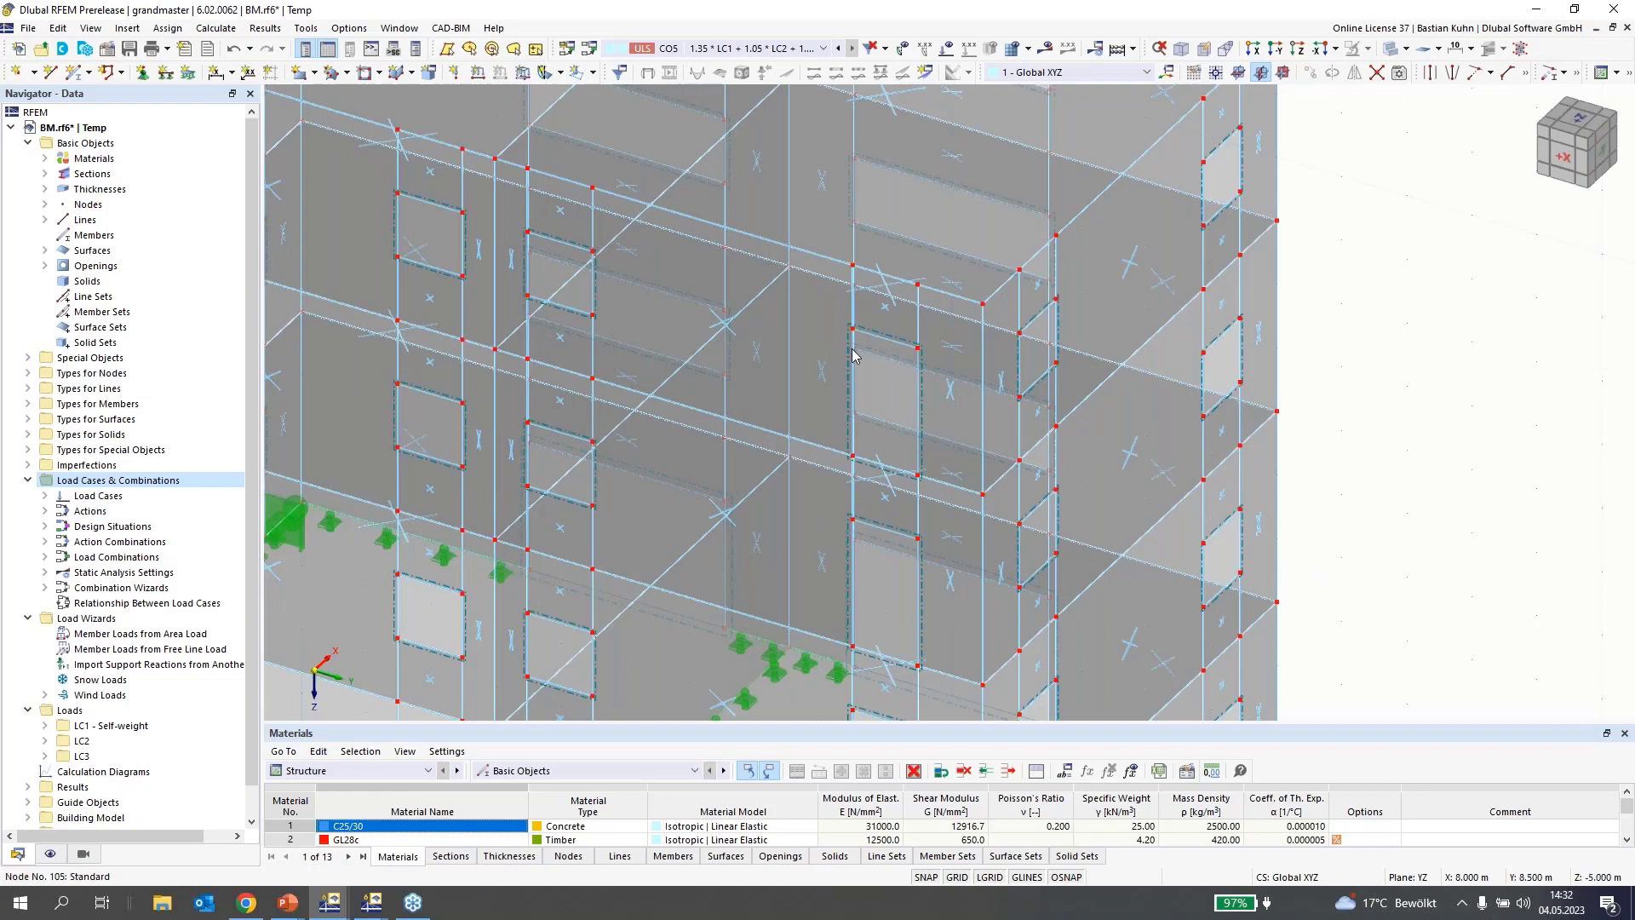
{"action": "scroll", "coordinate": [854, 356], "scroll_direction": "down", "scroll_amount": 5}
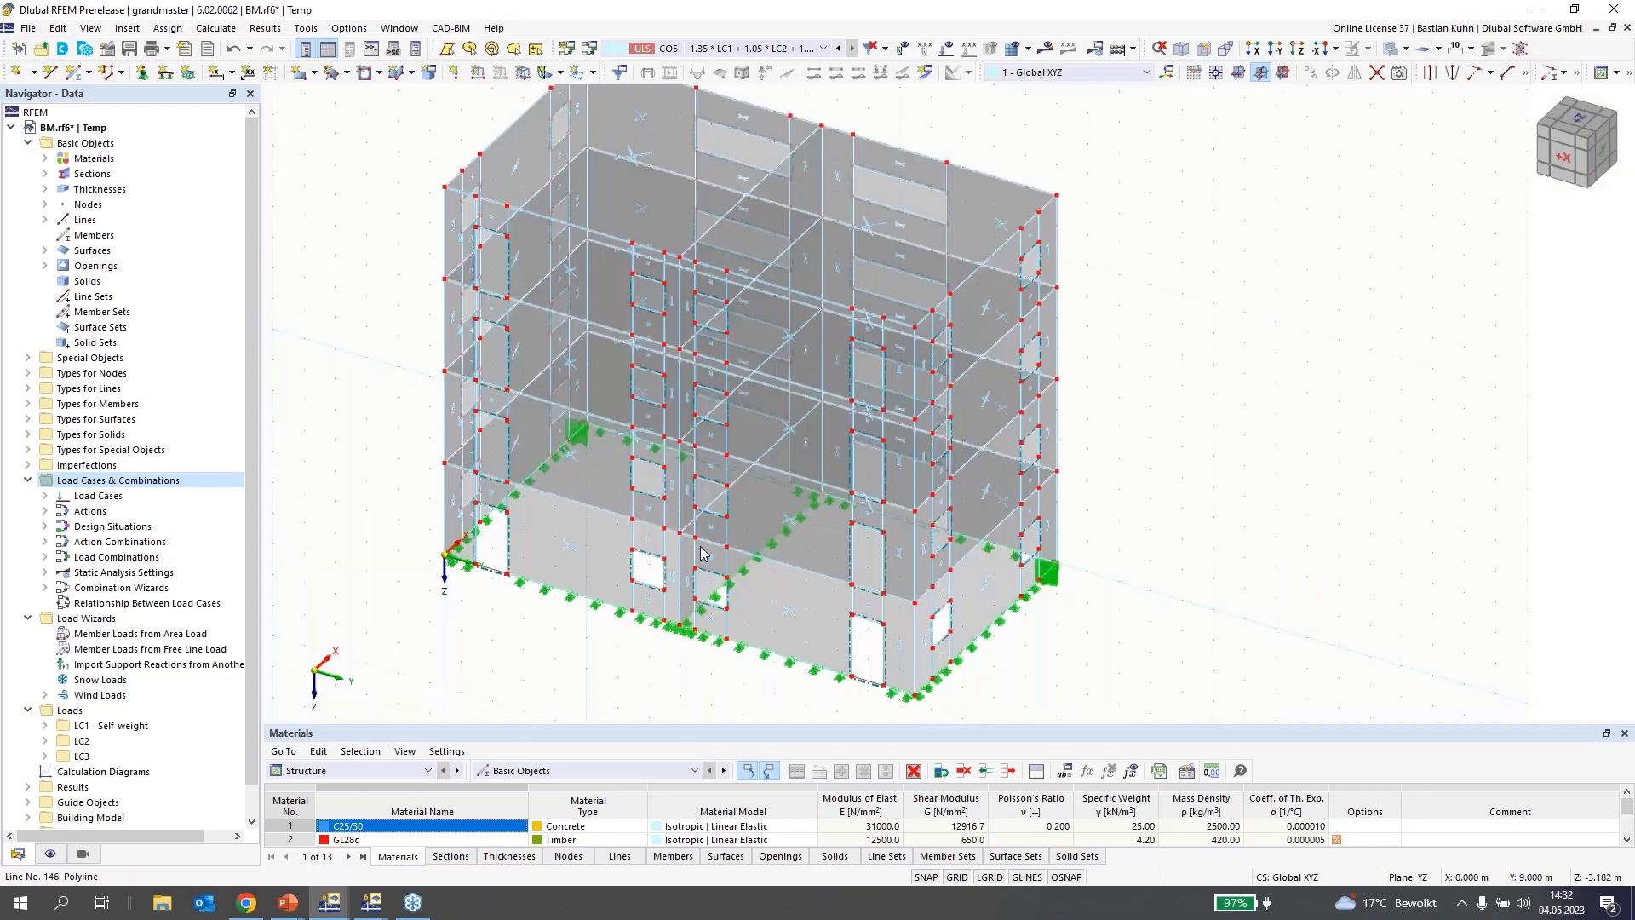
Look through the model display options for surfaces and special objects
{"action": "left_click", "coordinate": [50, 853]}
{"action": "scroll", "coordinate": [170, 572], "scroll_direction": "down", "scroll_amount": 3}
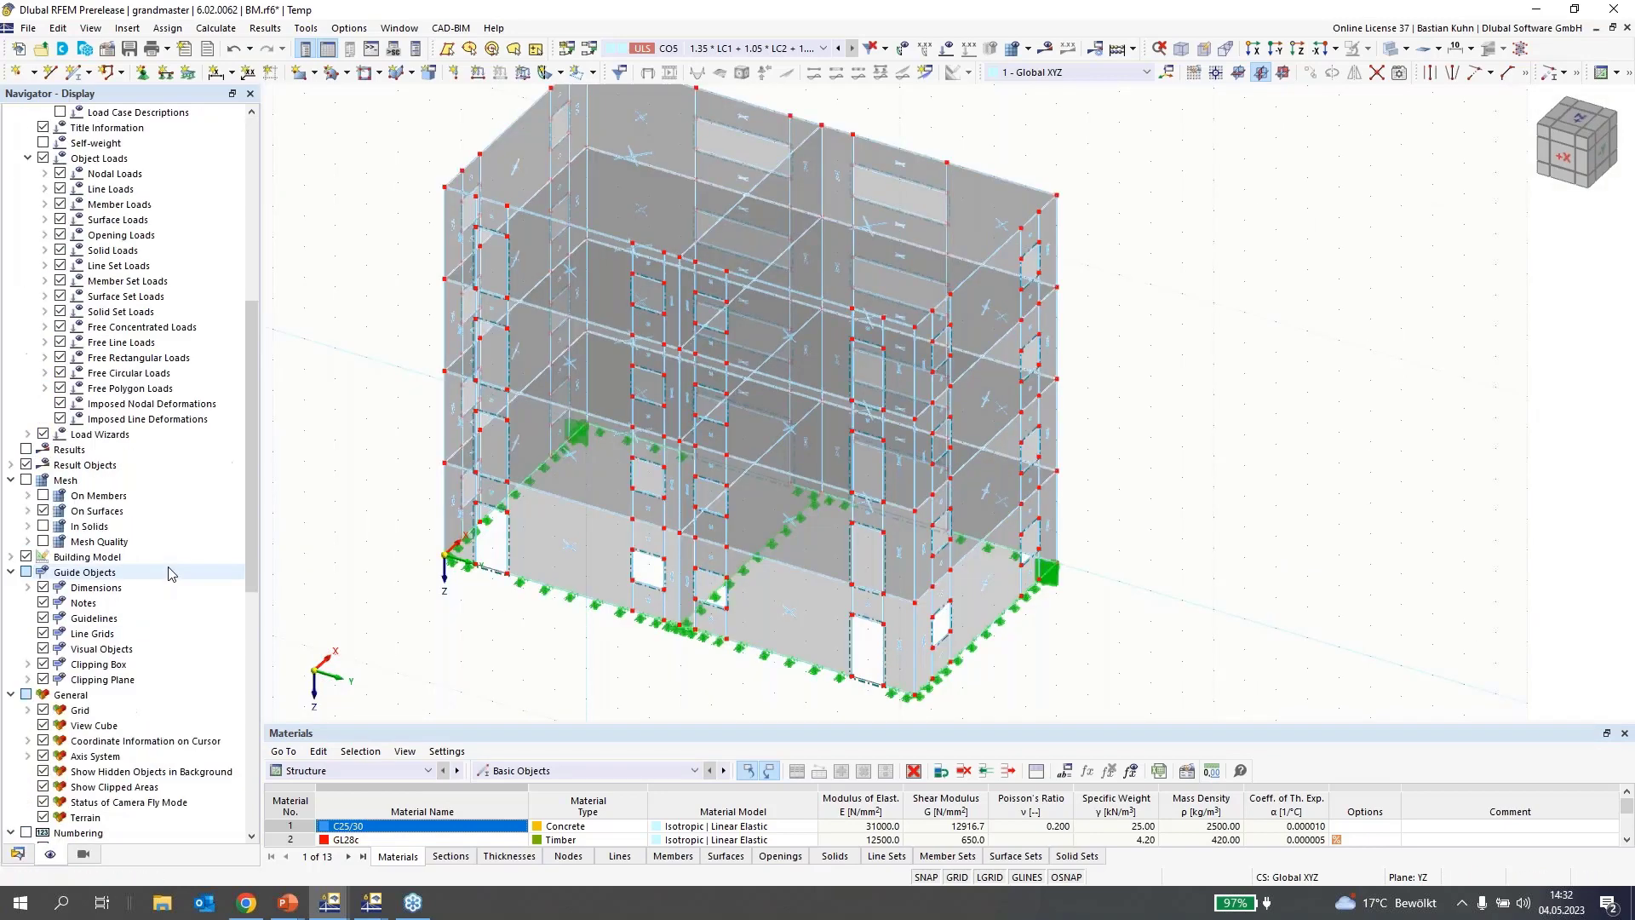
{"action": "scroll", "coordinate": [168, 572], "scroll_direction": "up", "scroll_amount": 10}
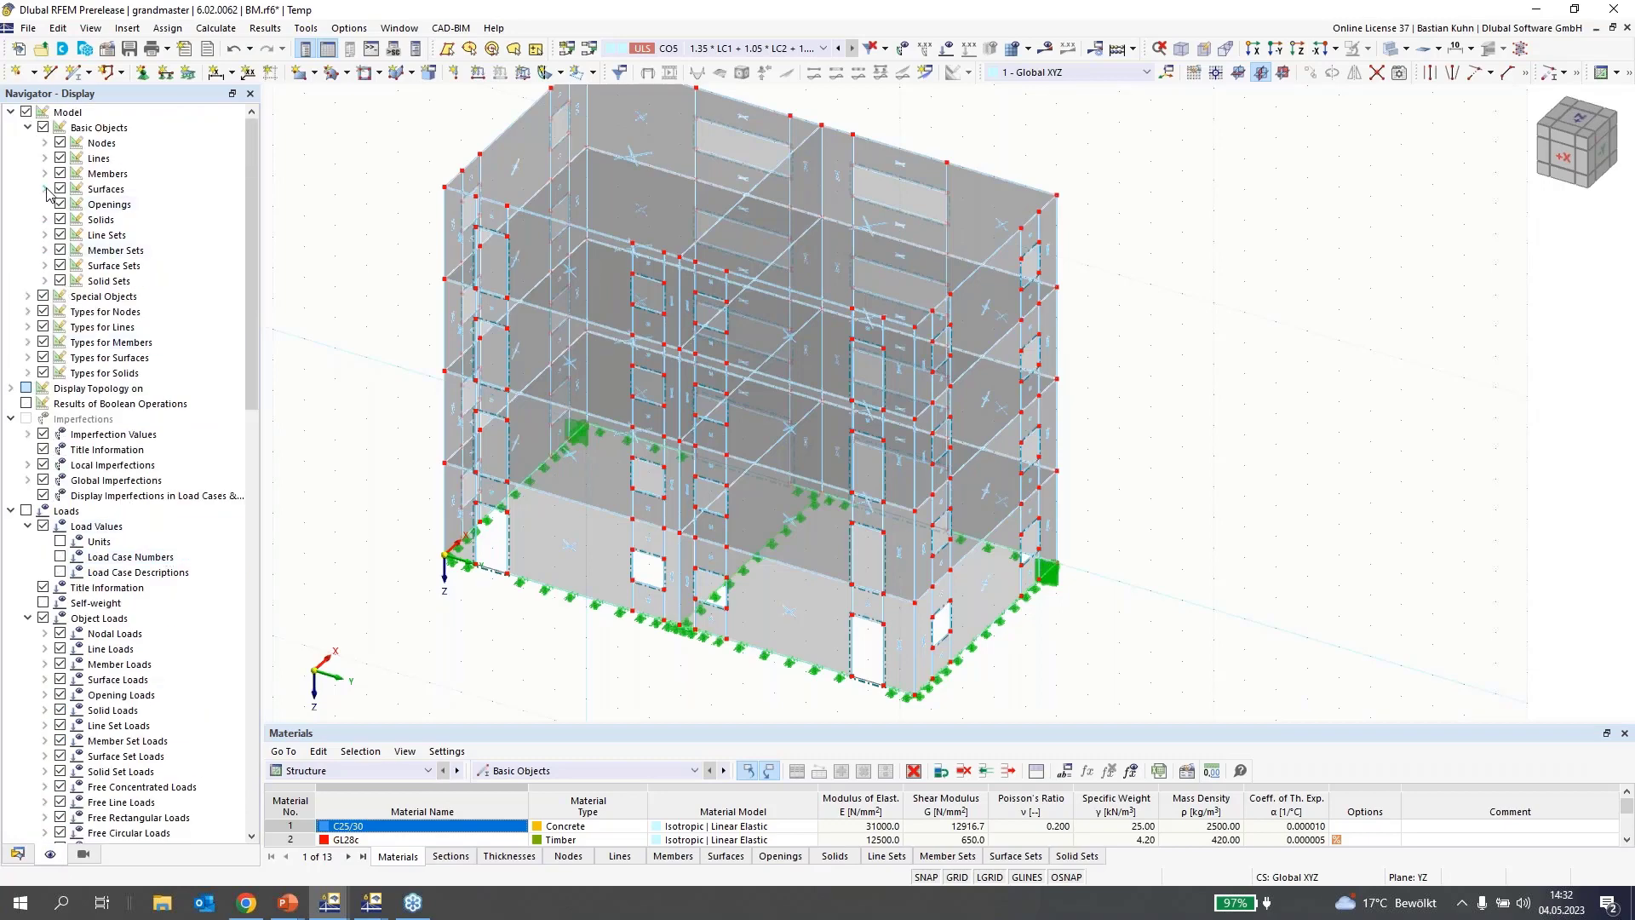
{"action": "left_click", "coordinate": [45, 189]}
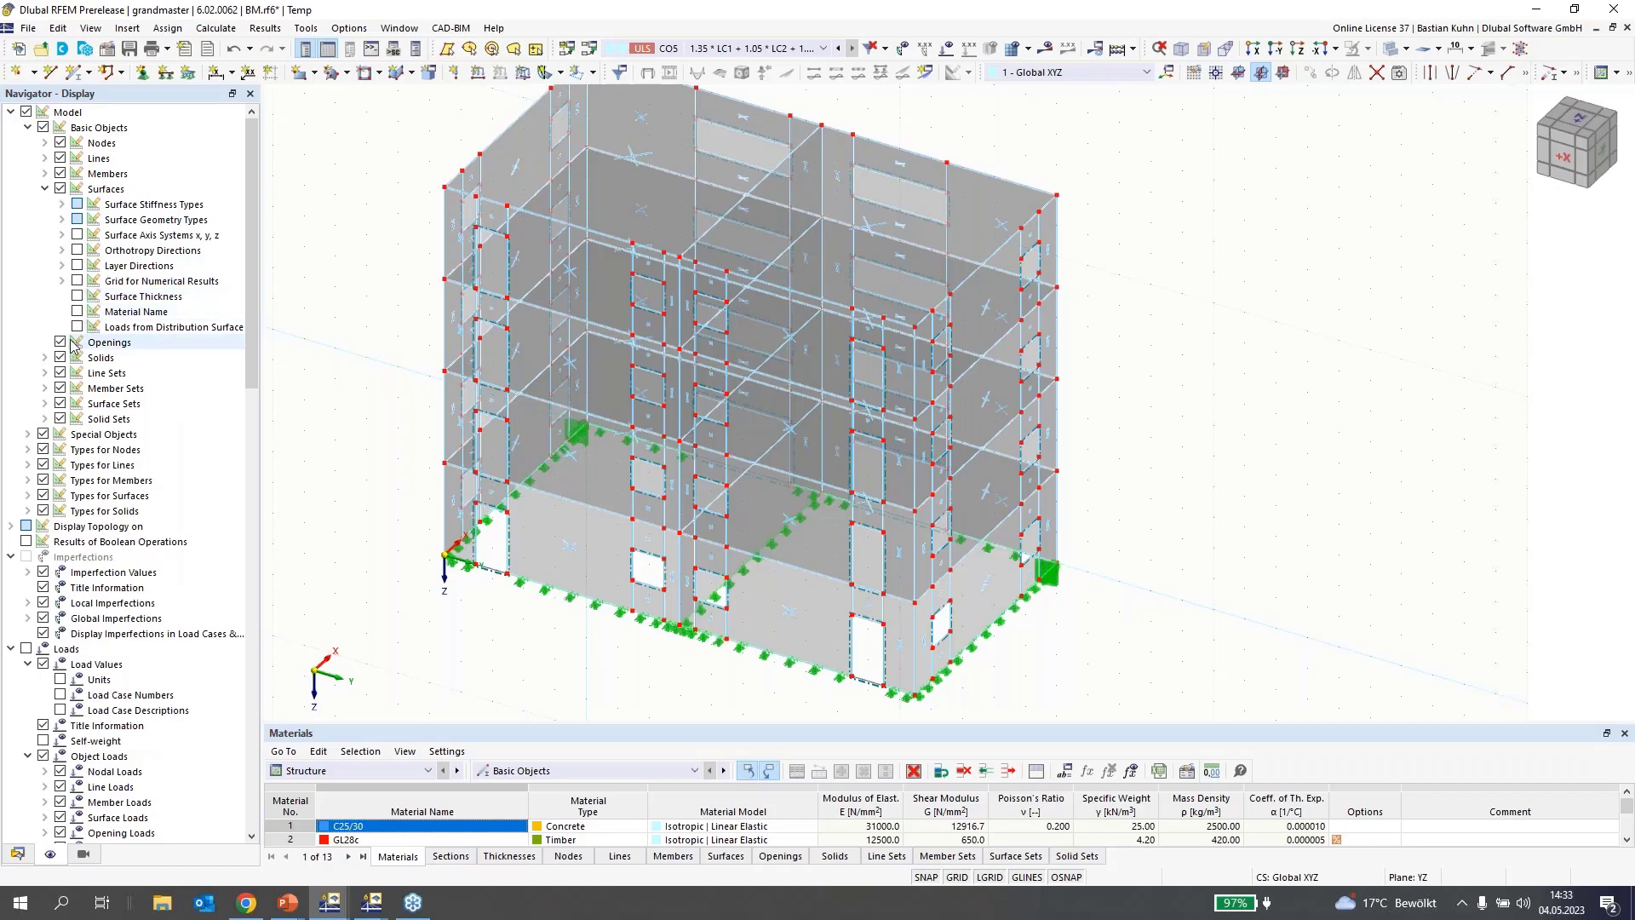
{"action": "left_click", "coordinate": [30, 435]}
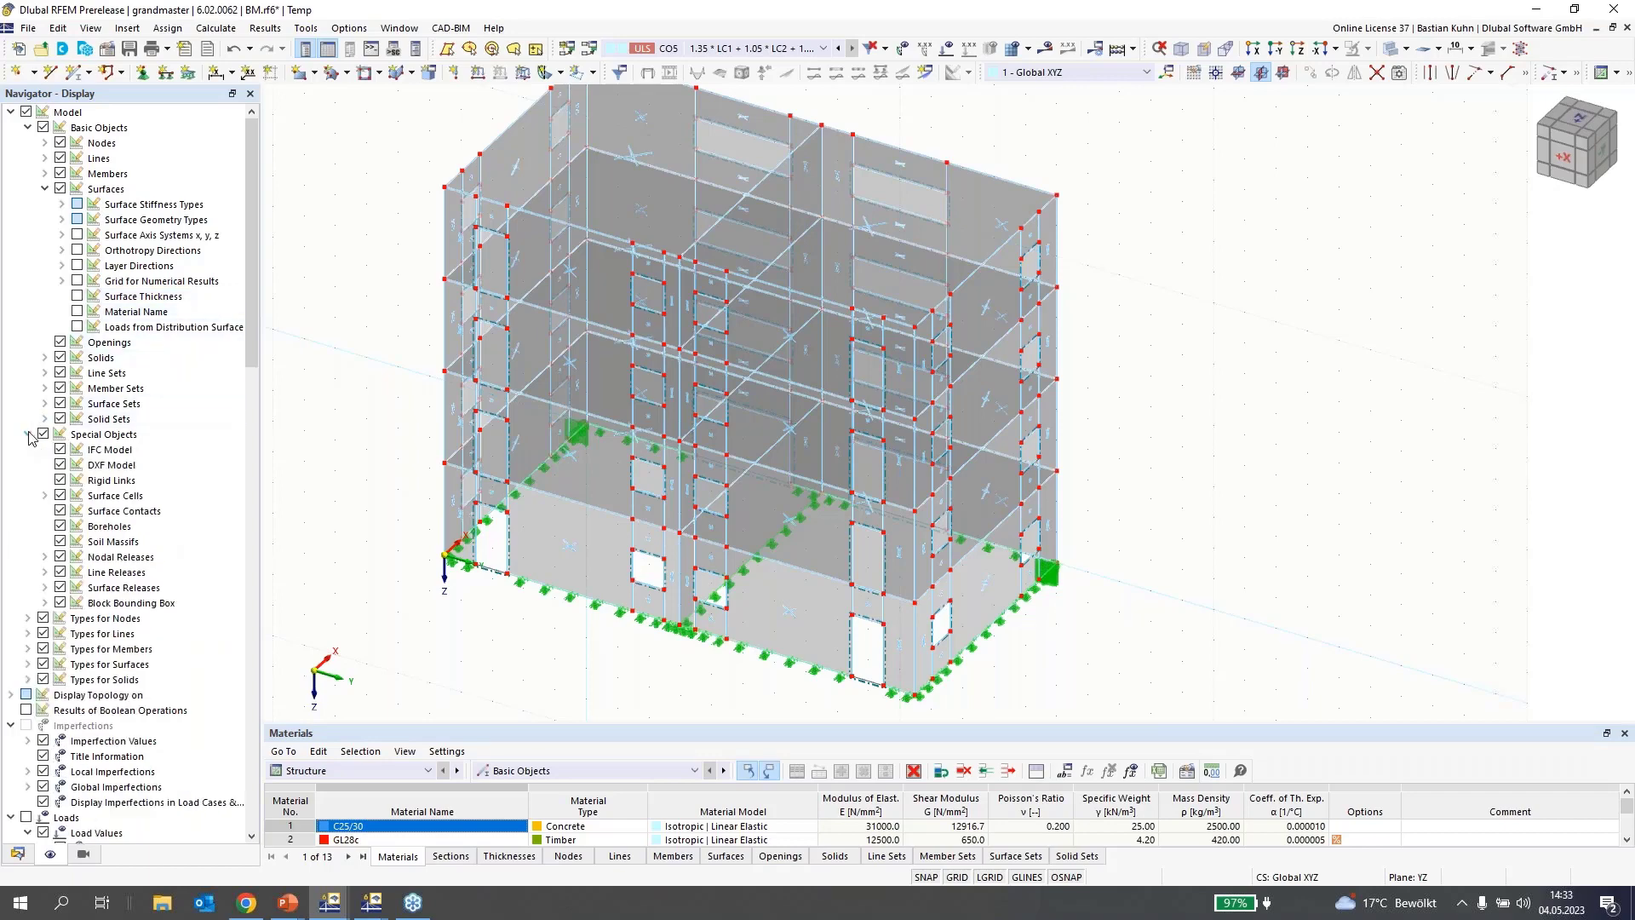
{"action": "left_click", "coordinate": [106, 502]}
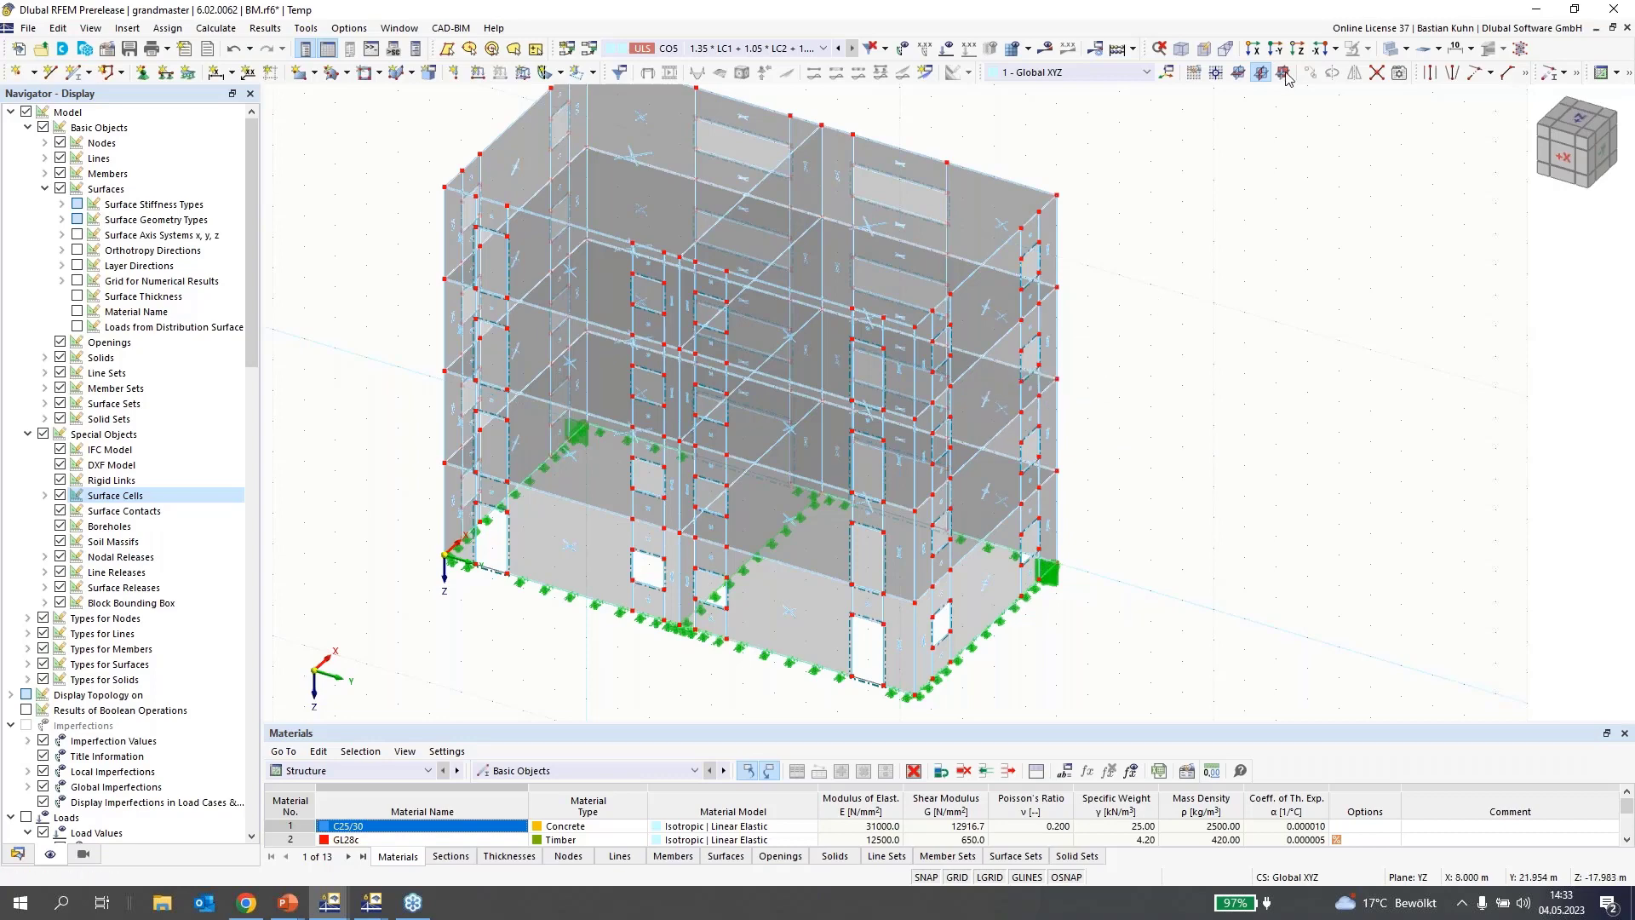
Display the model as an opaque solid and examine its walls, openings and line supports from several sides
{"action": "left_click", "coordinate": [1391, 50]}
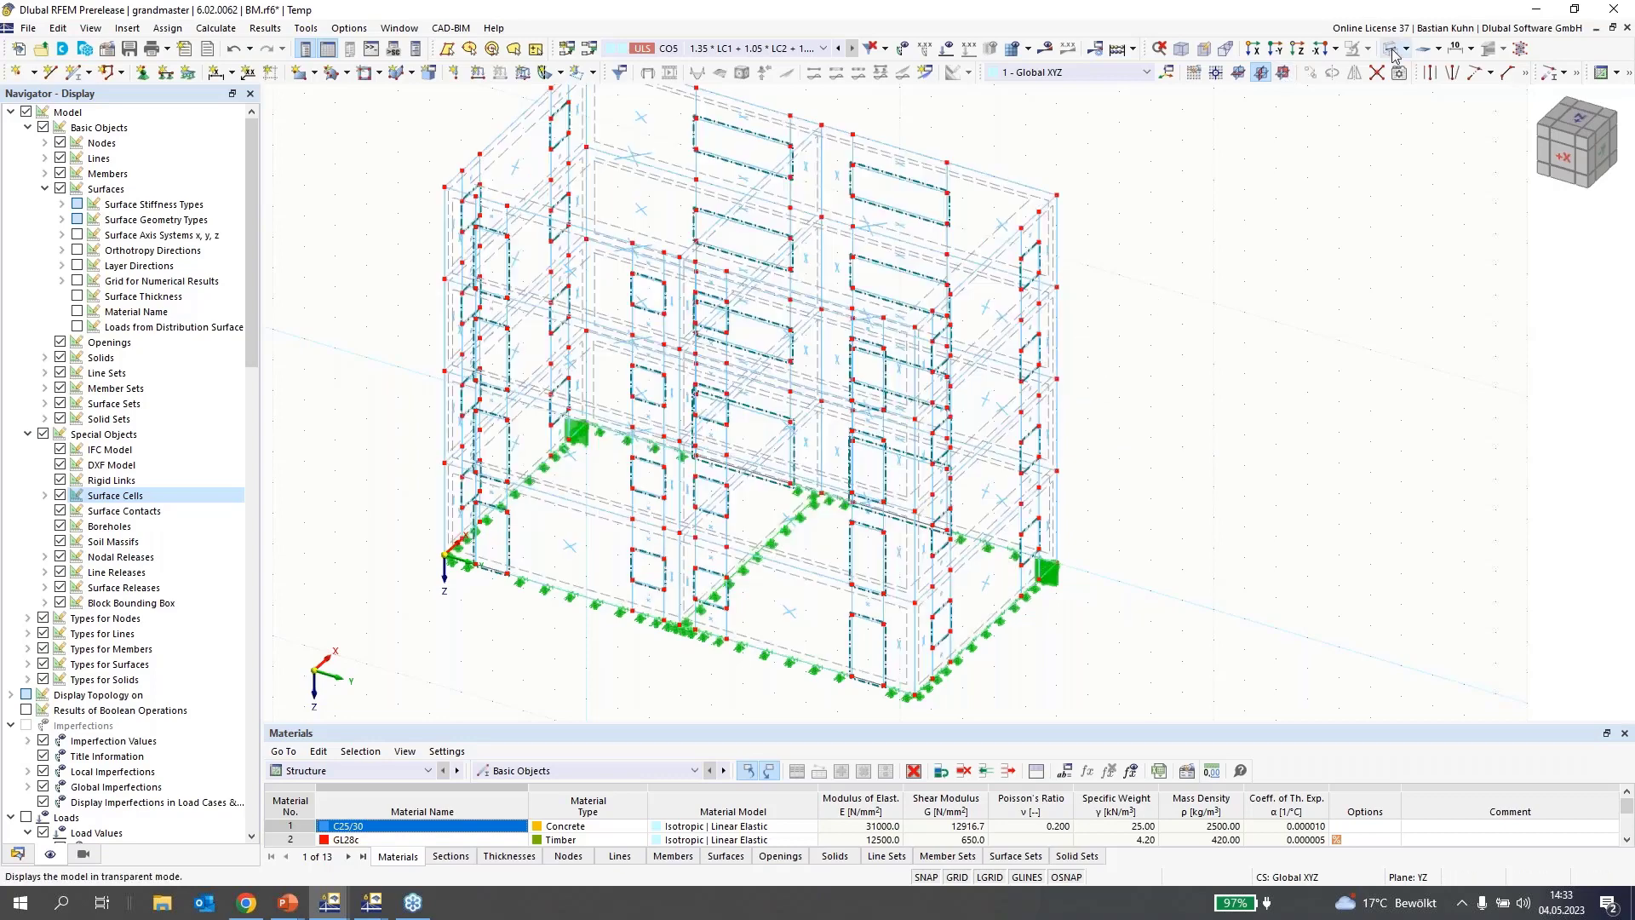
{"action": "left_click", "coordinate": [1392, 50]}
{"action": "middle_click_drag", "start_coordinate": [980, 434], "coordinate": [685, 455]}
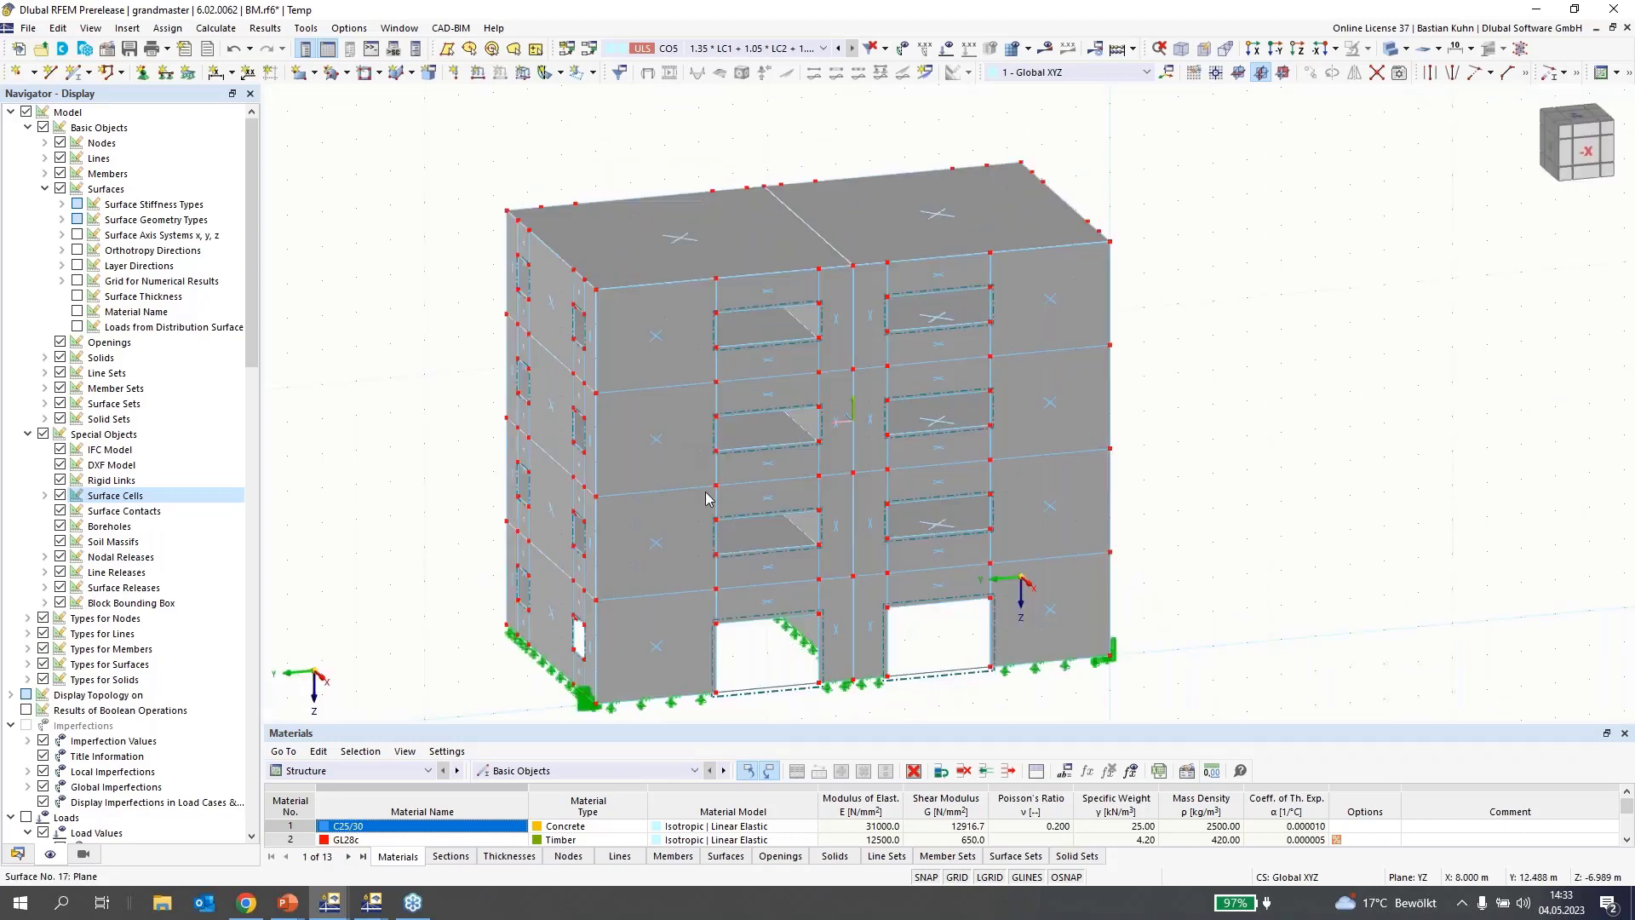
{"action": "scroll", "coordinate": [757, 590], "scroll_direction": "up", "scroll_amount": 2}
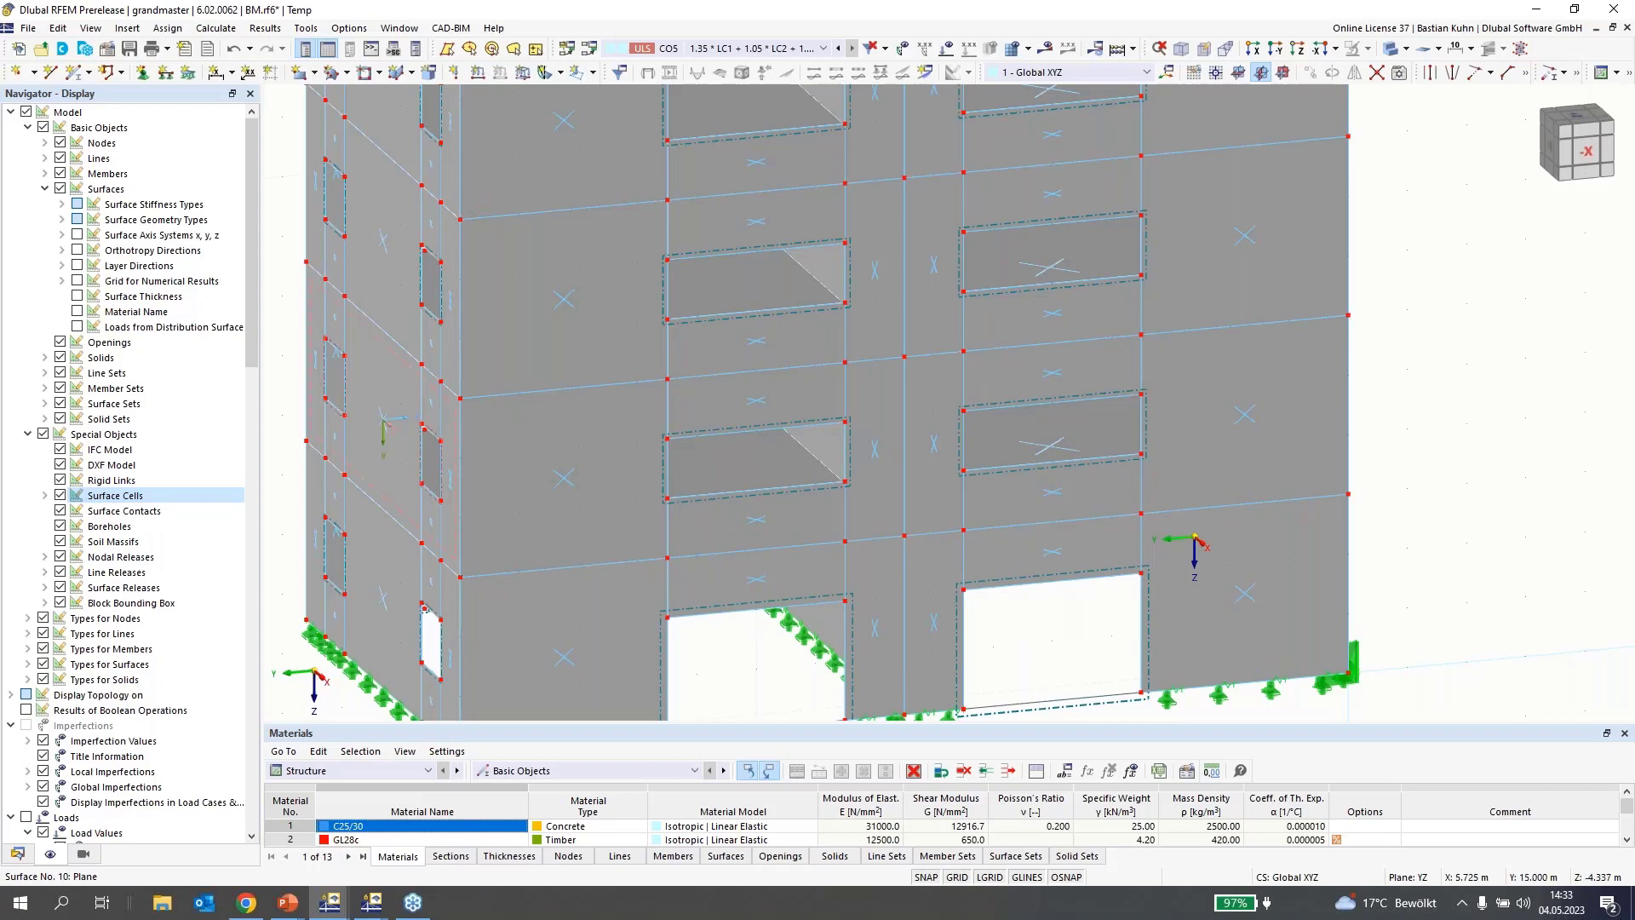
{"action": "middle_click_drag", "start_coordinate": [414, 454], "coordinate": [808, 390]}
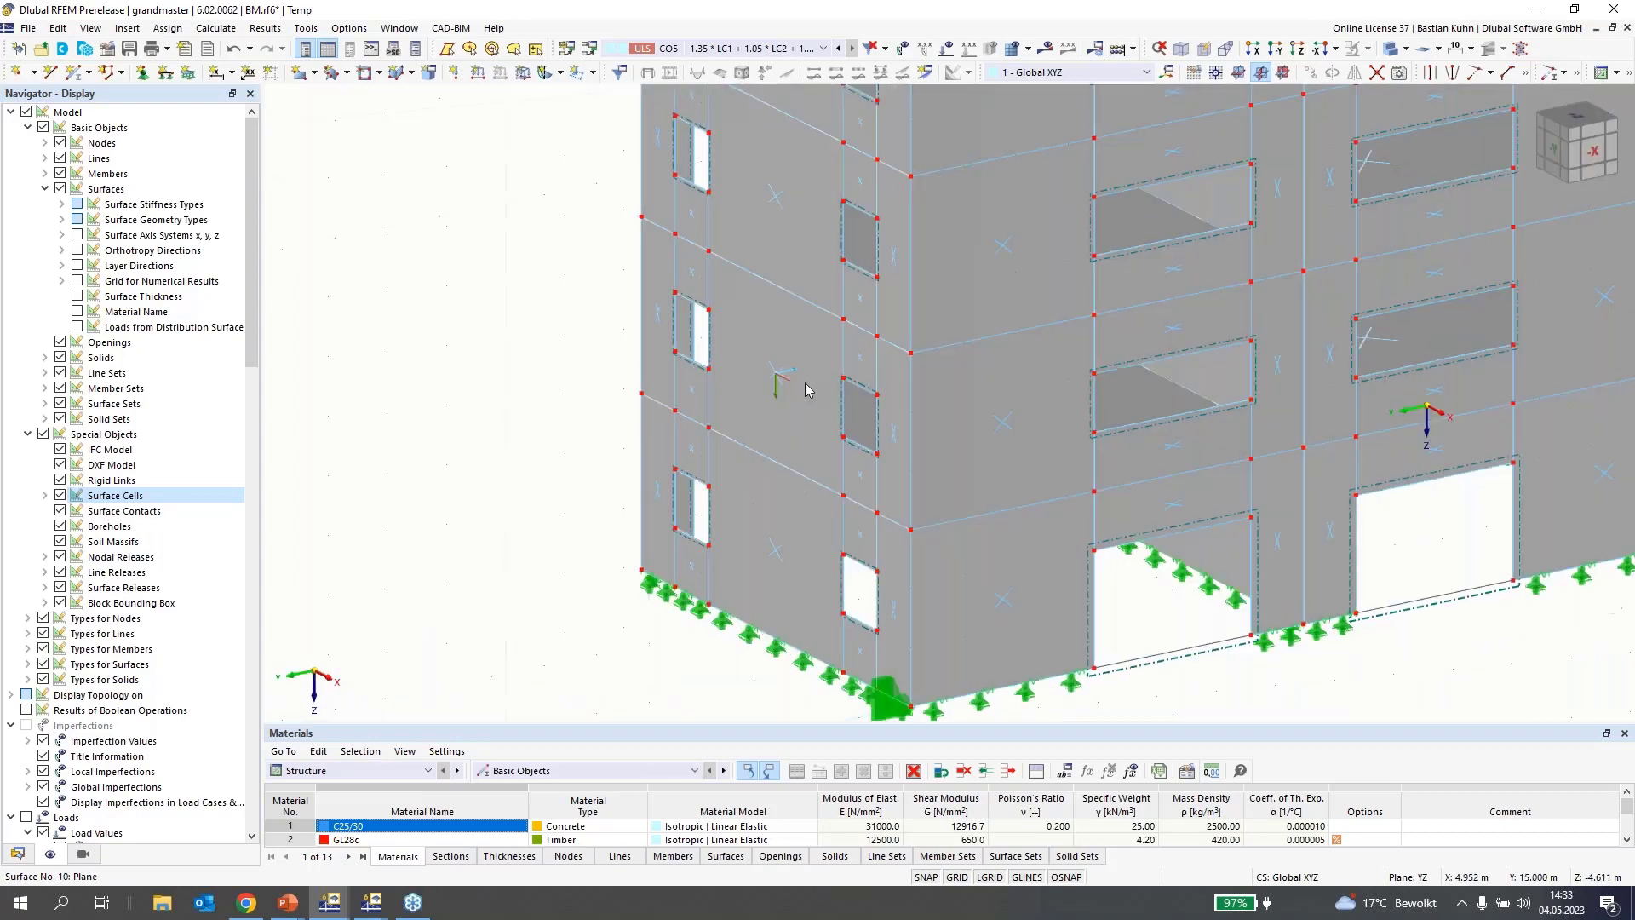
{"action": "scroll", "coordinate": [807, 390], "scroll_direction": "down", "scroll_amount": 3}
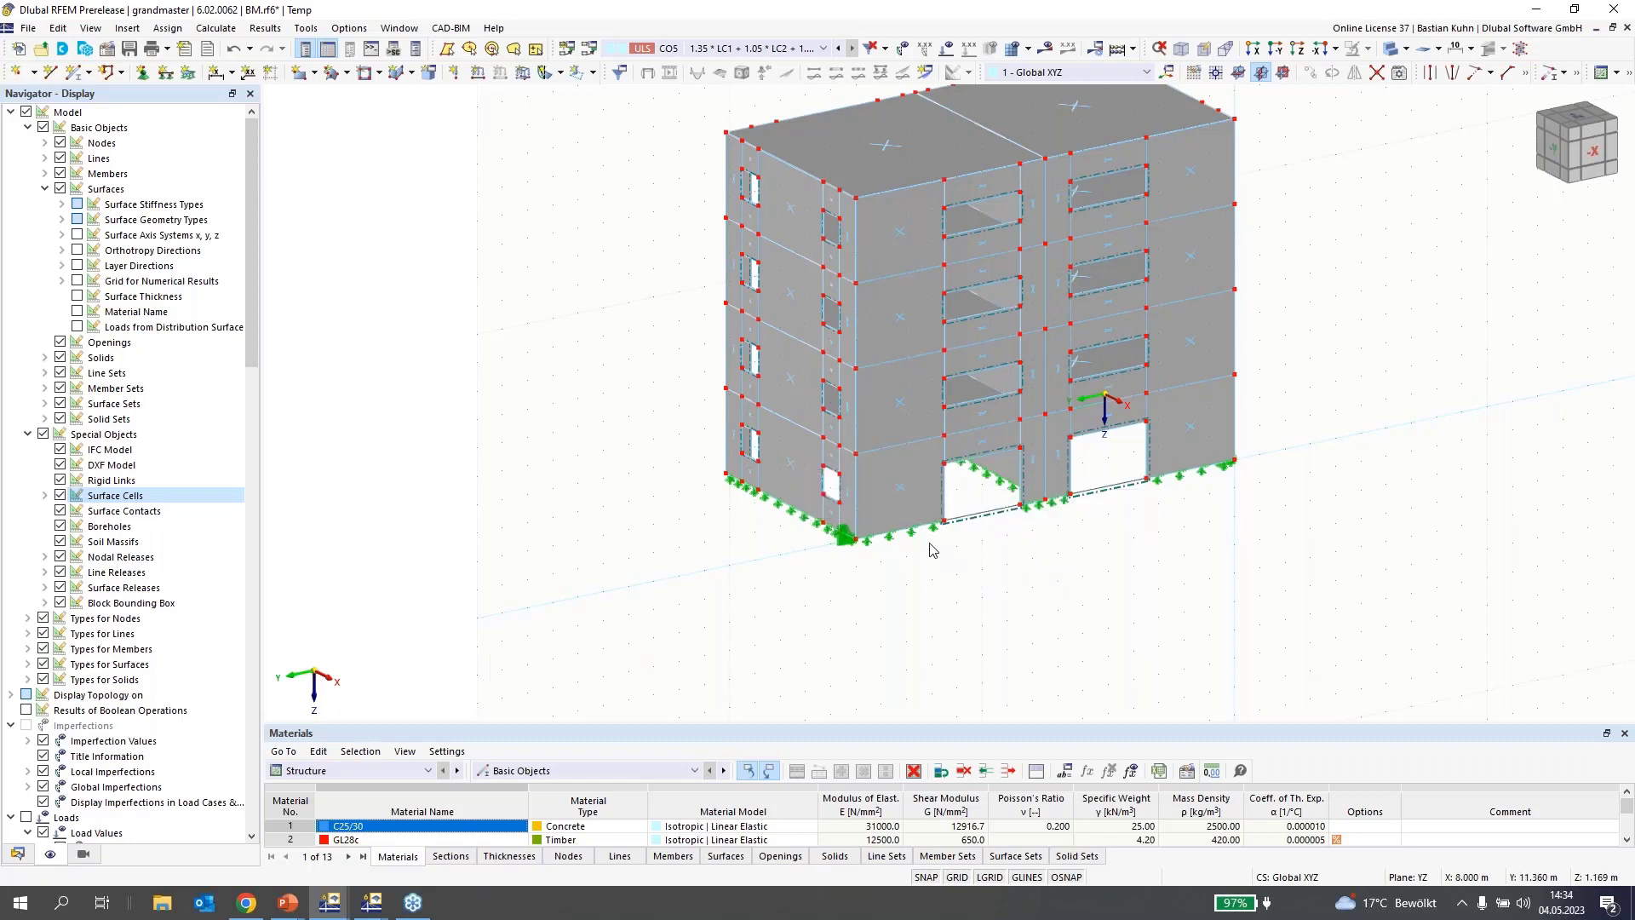
{"action": "middle_click_drag", "start_coordinate": [740, 524], "coordinate": [1058, 558], "text": "ctrl"}
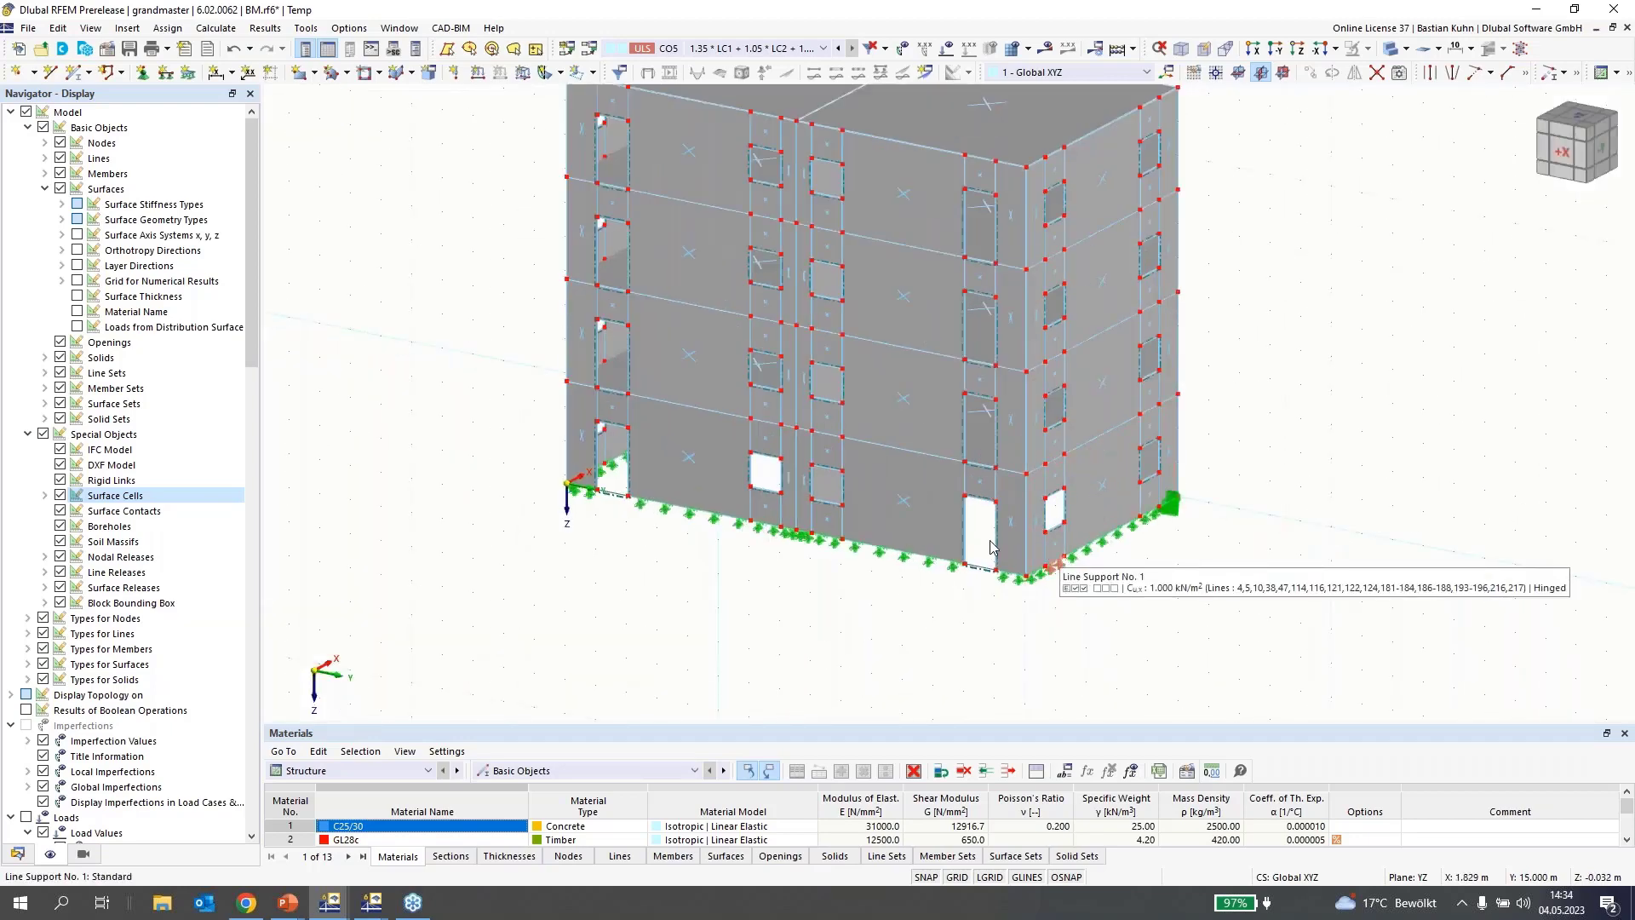
{"action": "middle_click_drag", "start_coordinate": [937, 638], "coordinate": [763, 303]}
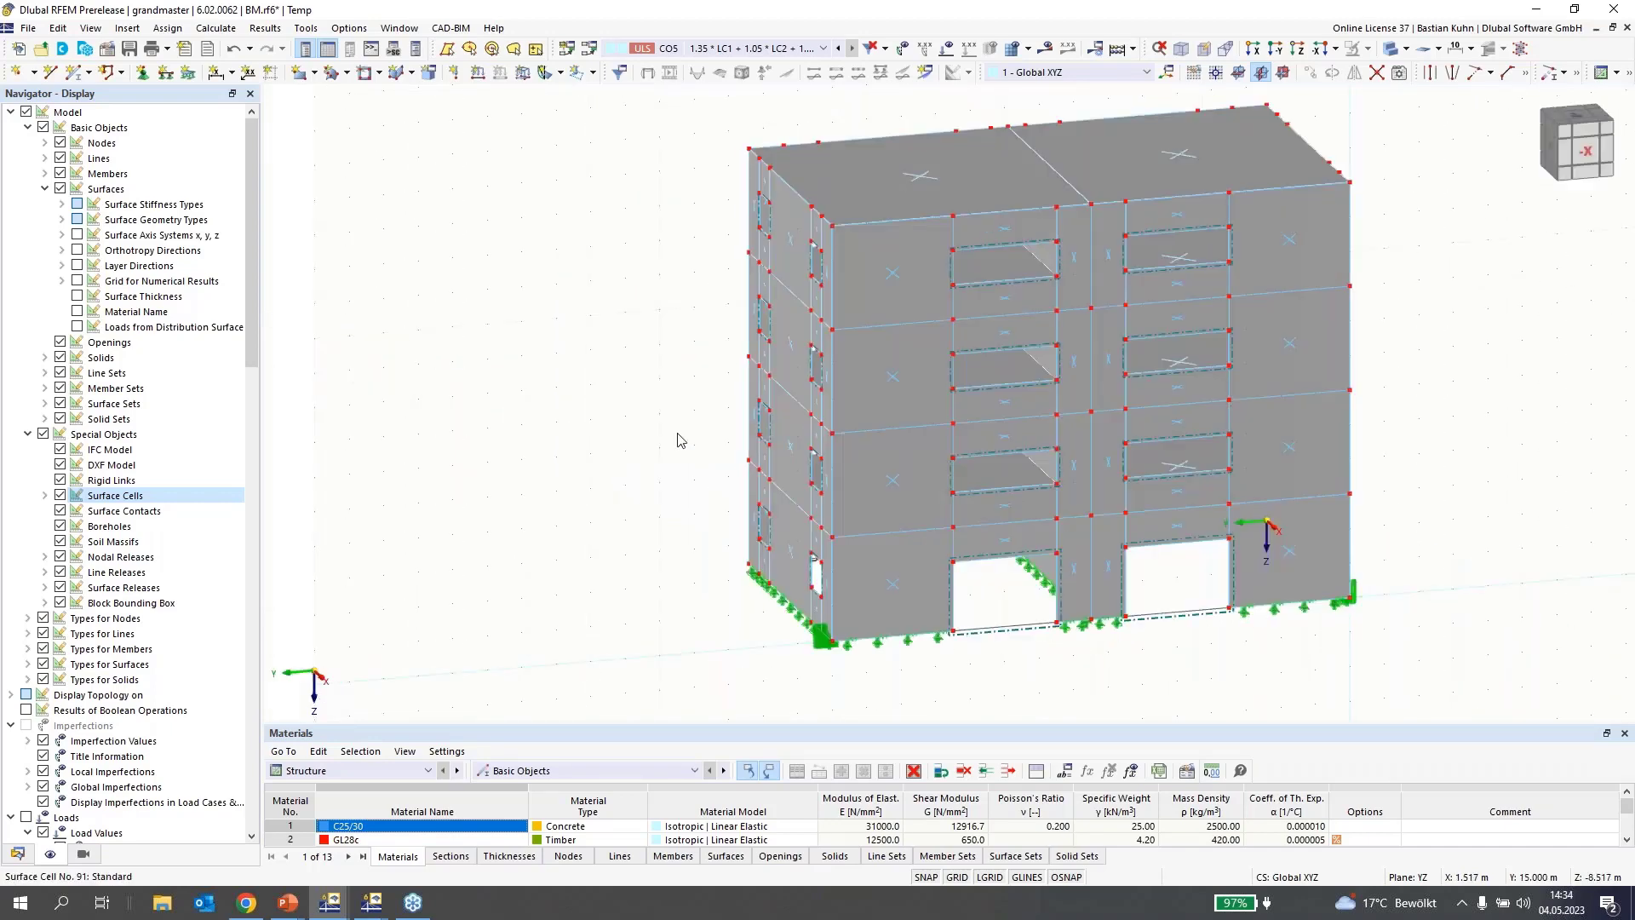
Create a building story in the Building Model with its top elevation picked at the lowest slab's corner node, -3.000 m, using the model preview
{"action": "left_click", "coordinate": [17, 854]}
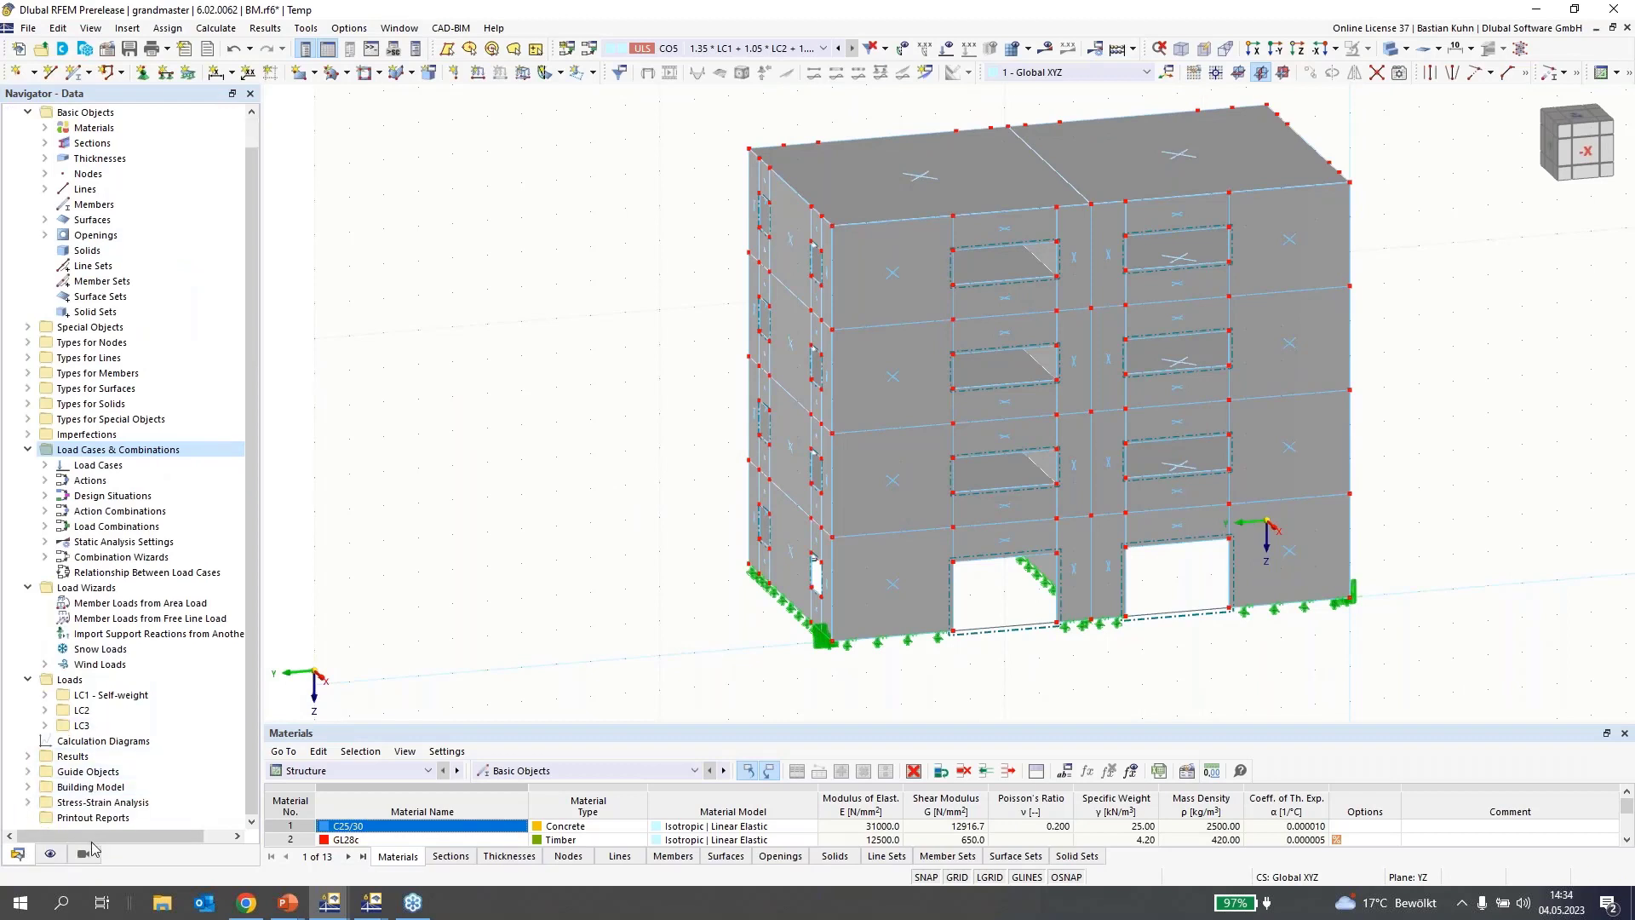
{"action": "left_click", "coordinate": [28, 787]}
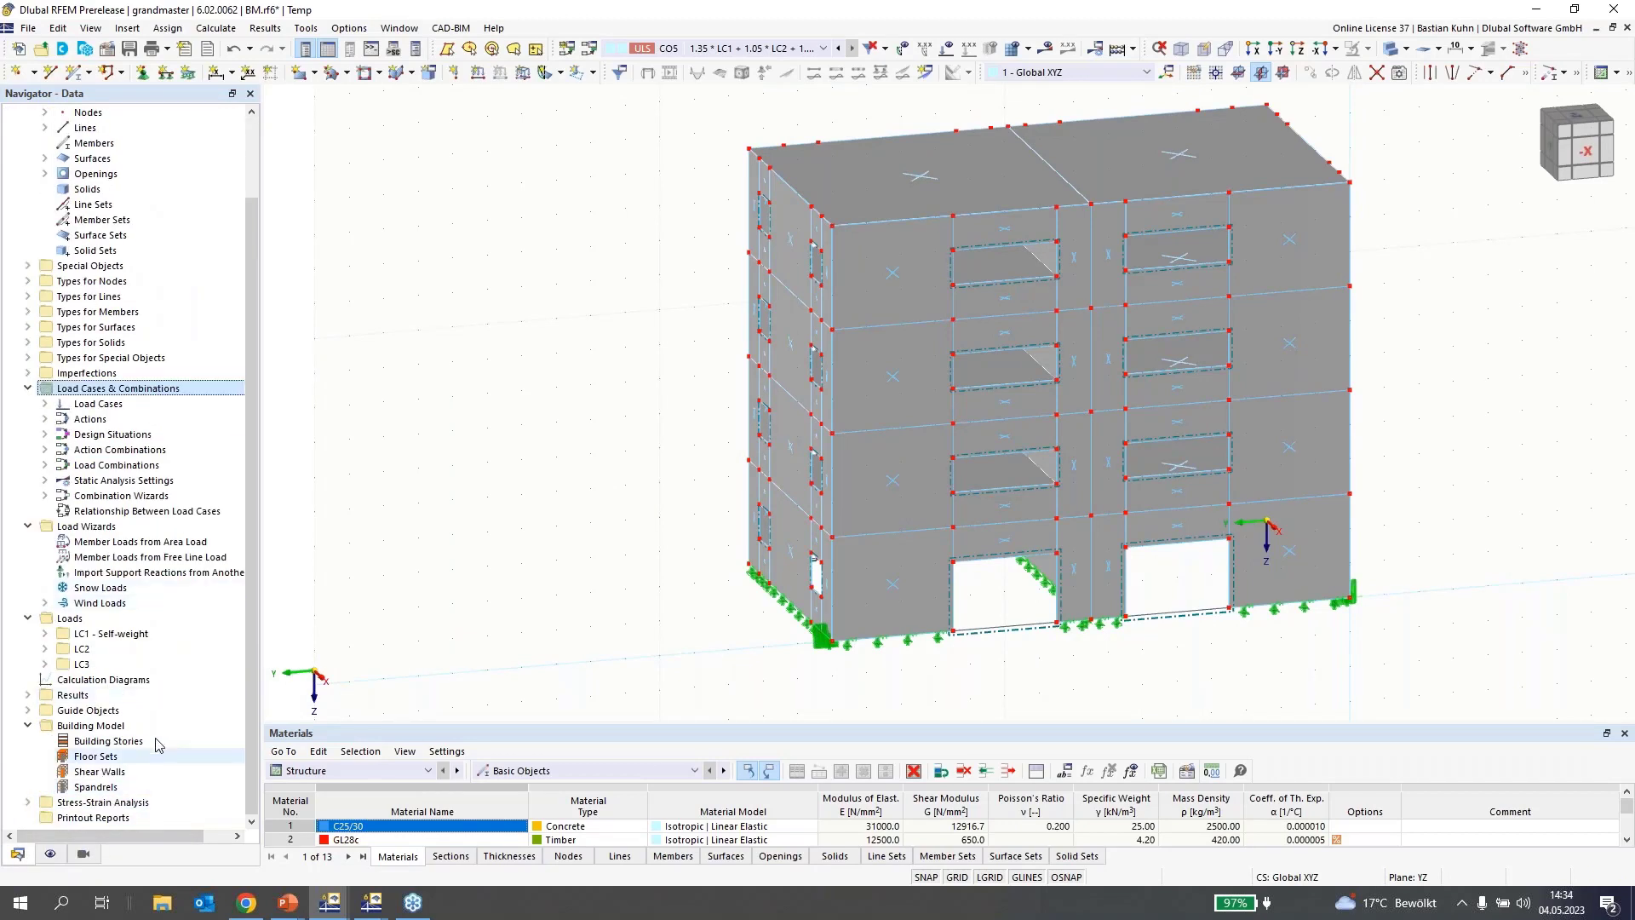
{"action": "left_click", "coordinate": [87, 744]}
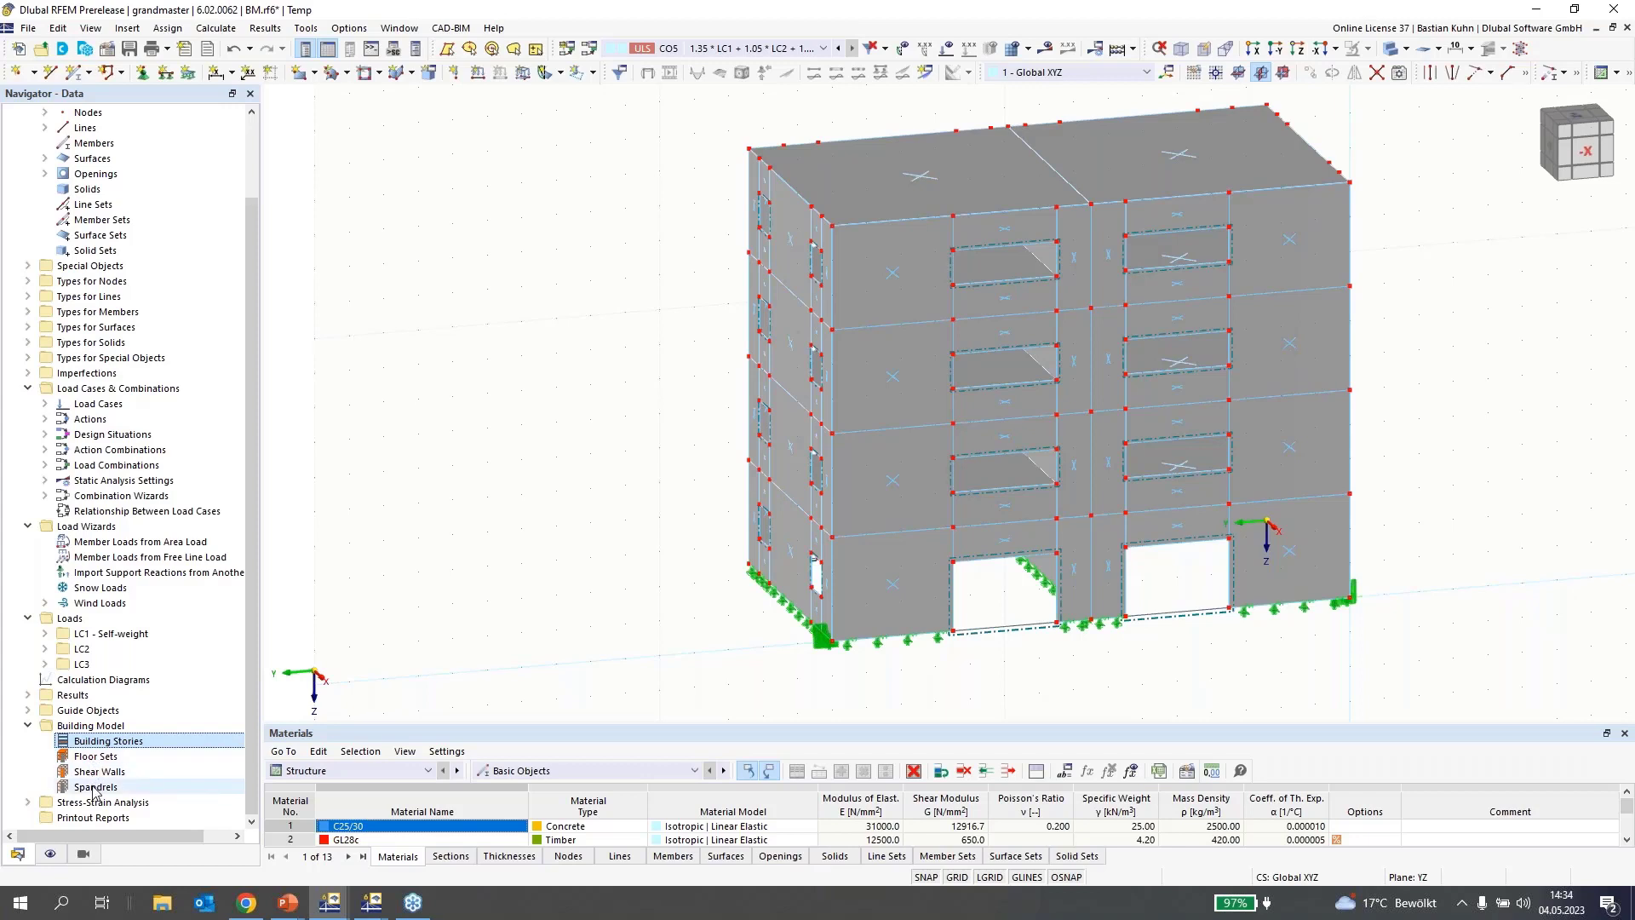
{"action": "right_click", "coordinate": [97, 742]}
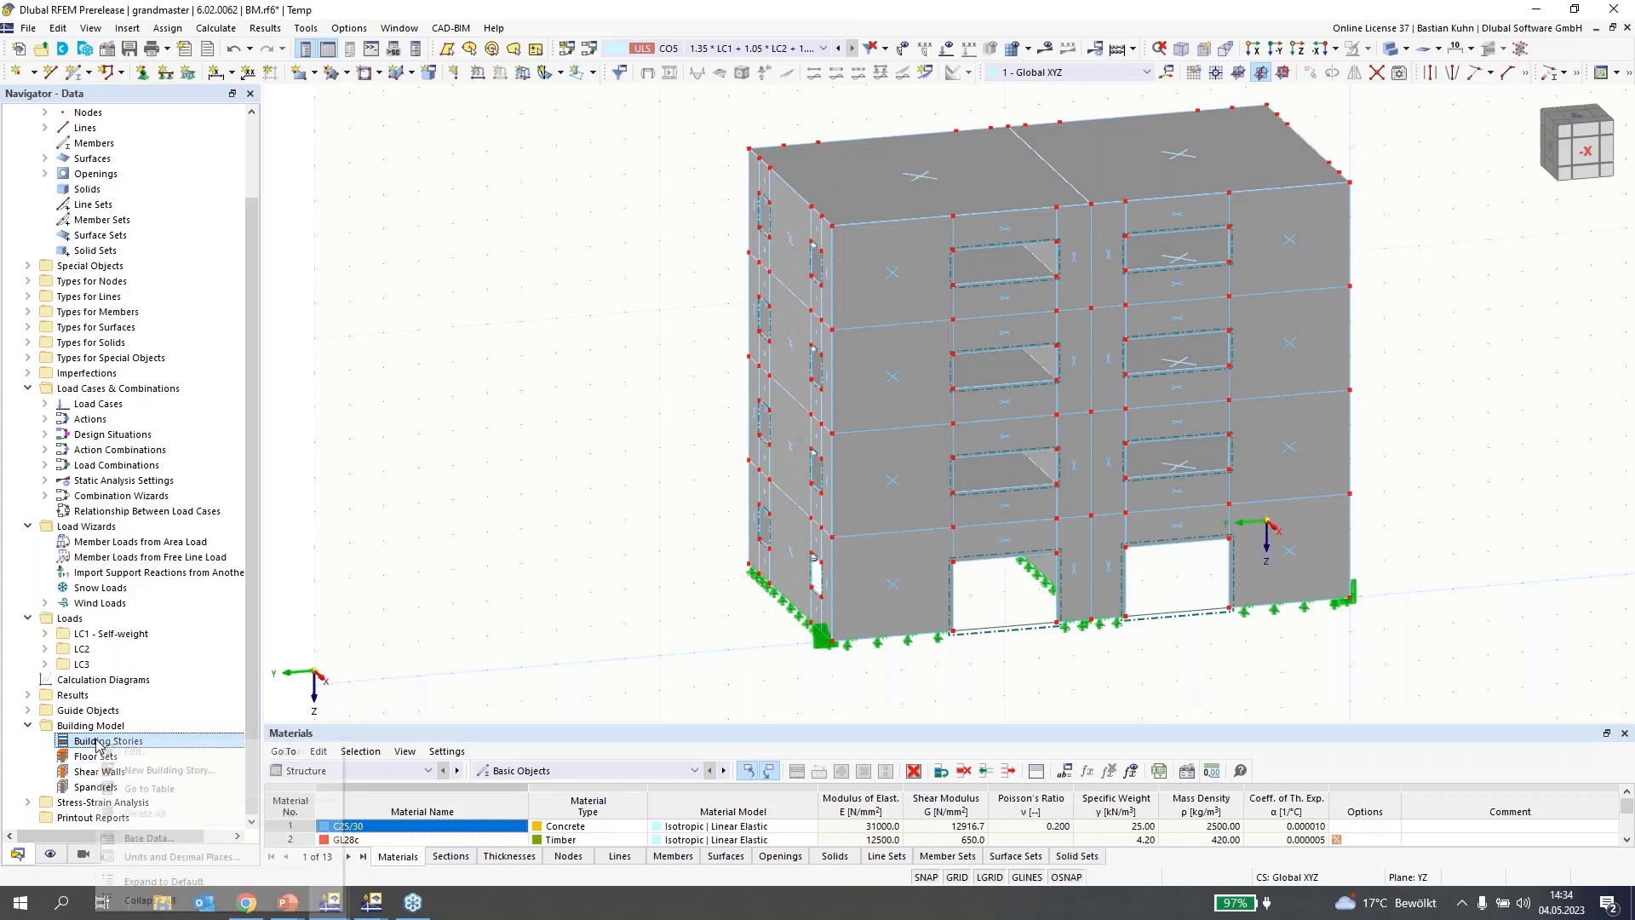
{"action": "left_click", "coordinate": [155, 771]}
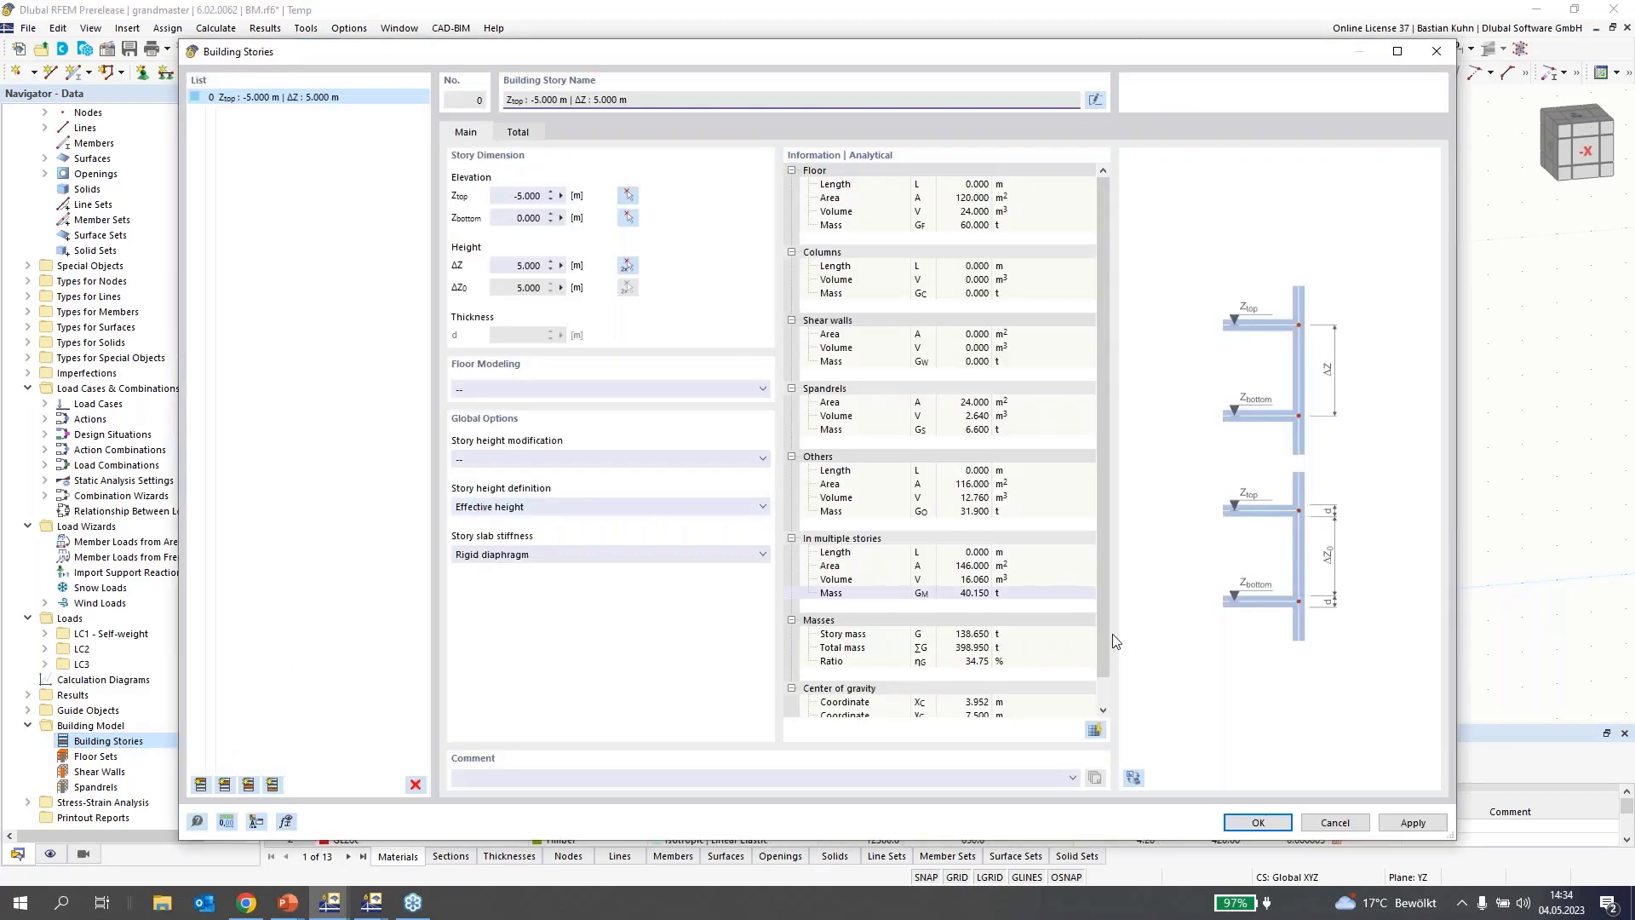
{"action": "left_click", "coordinate": [1134, 777]}
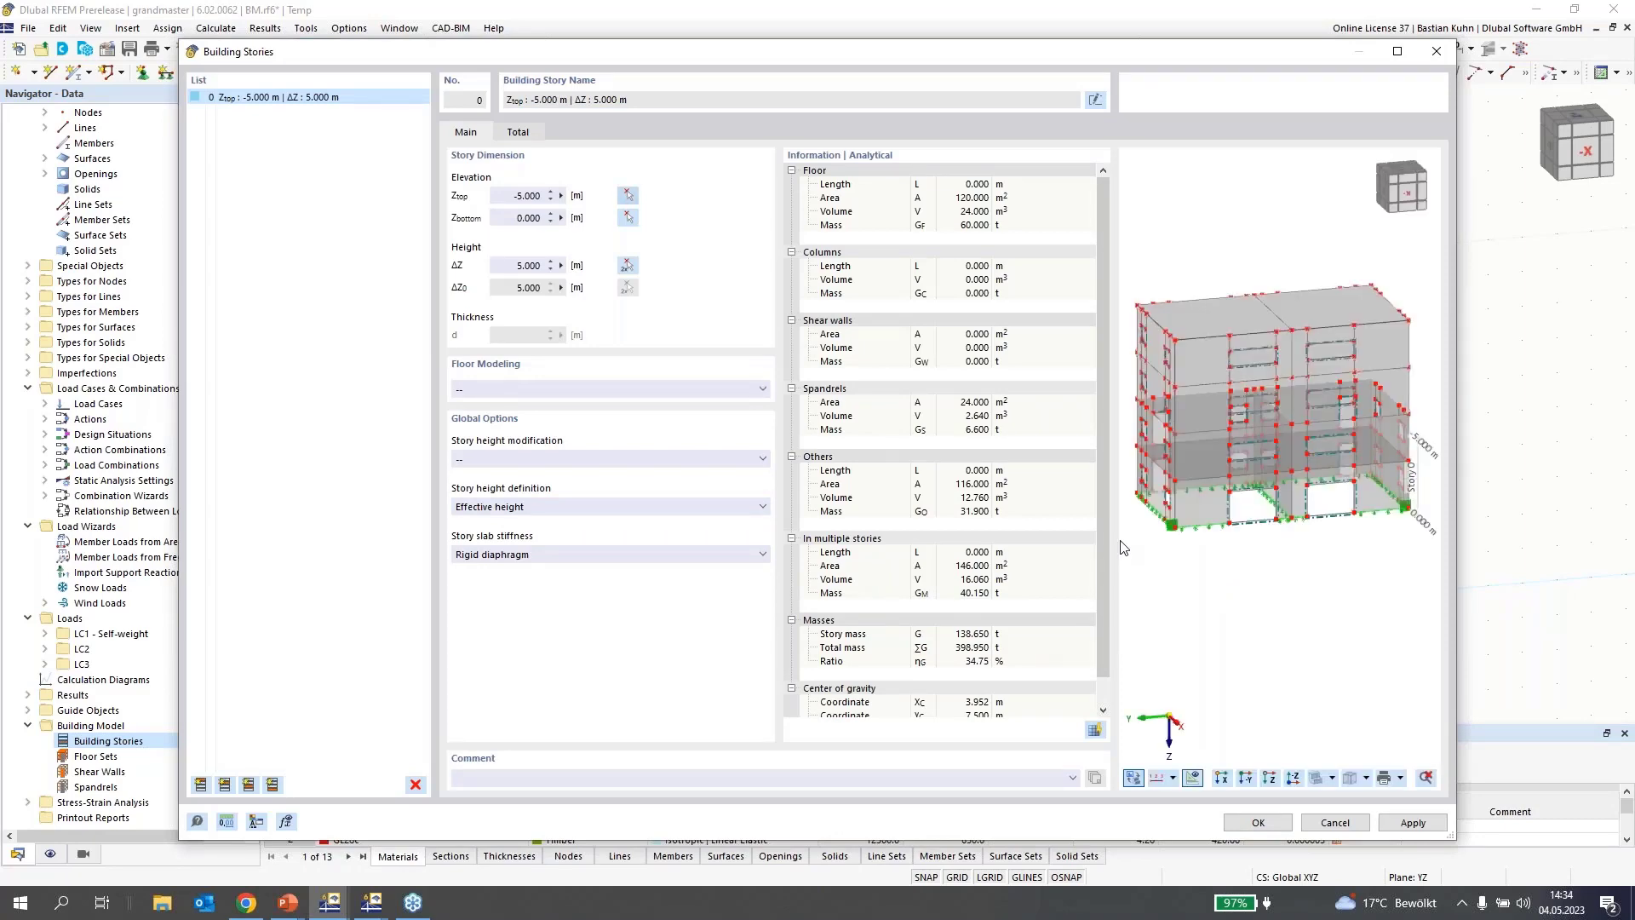
{"action": "left_click", "coordinate": [628, 195]}
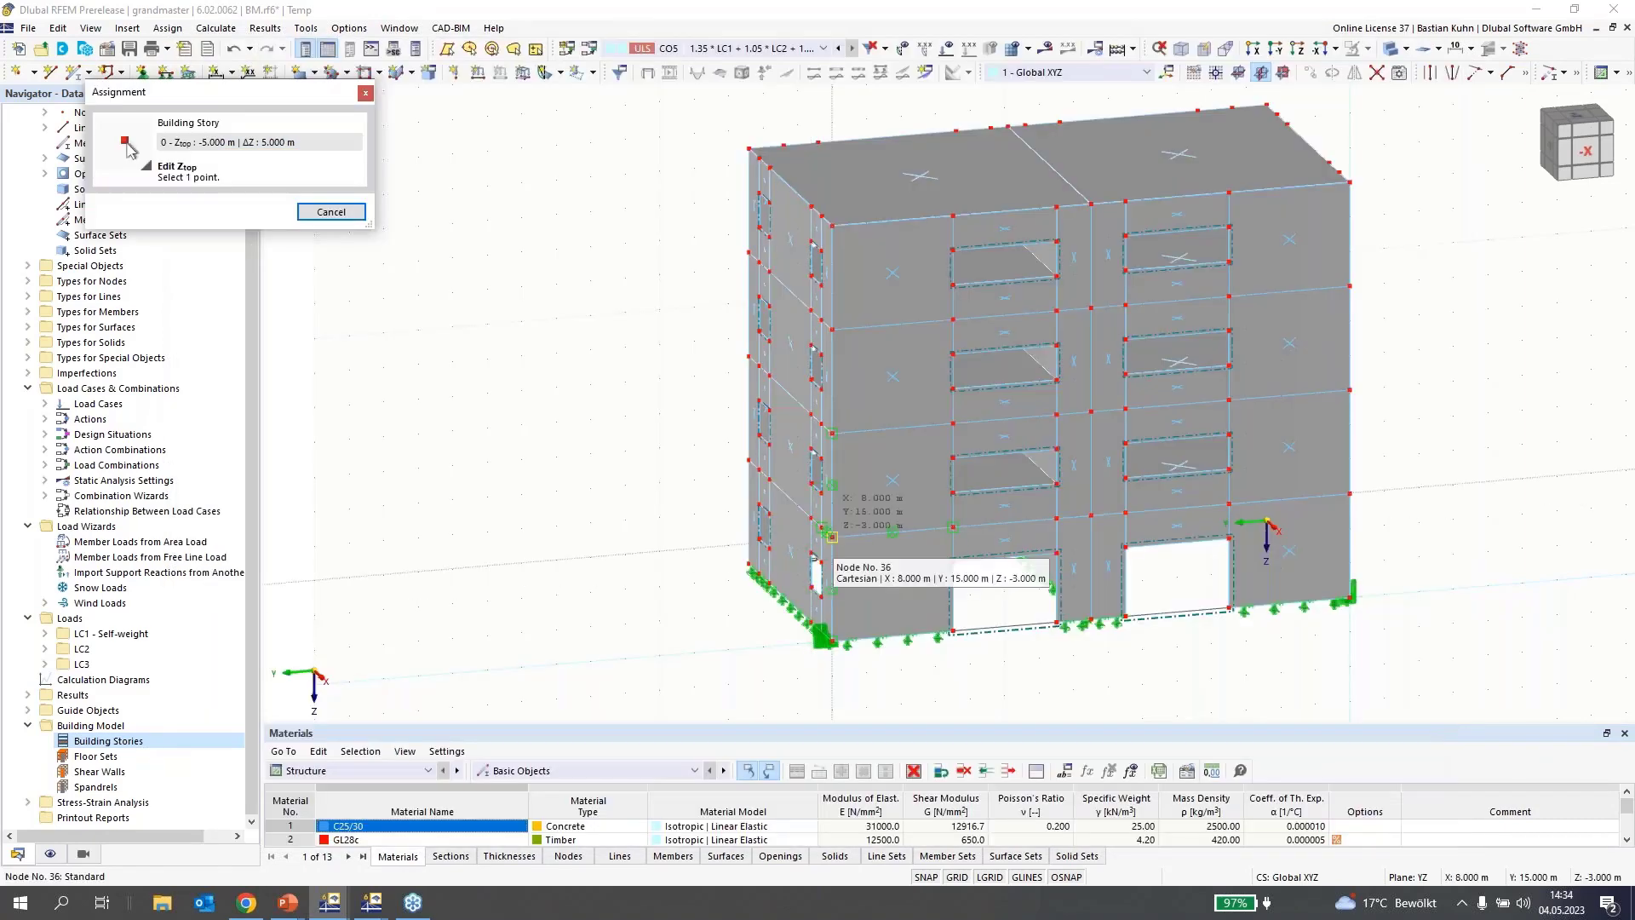
{"action": "left_click", "coordinate": [832, 539]}
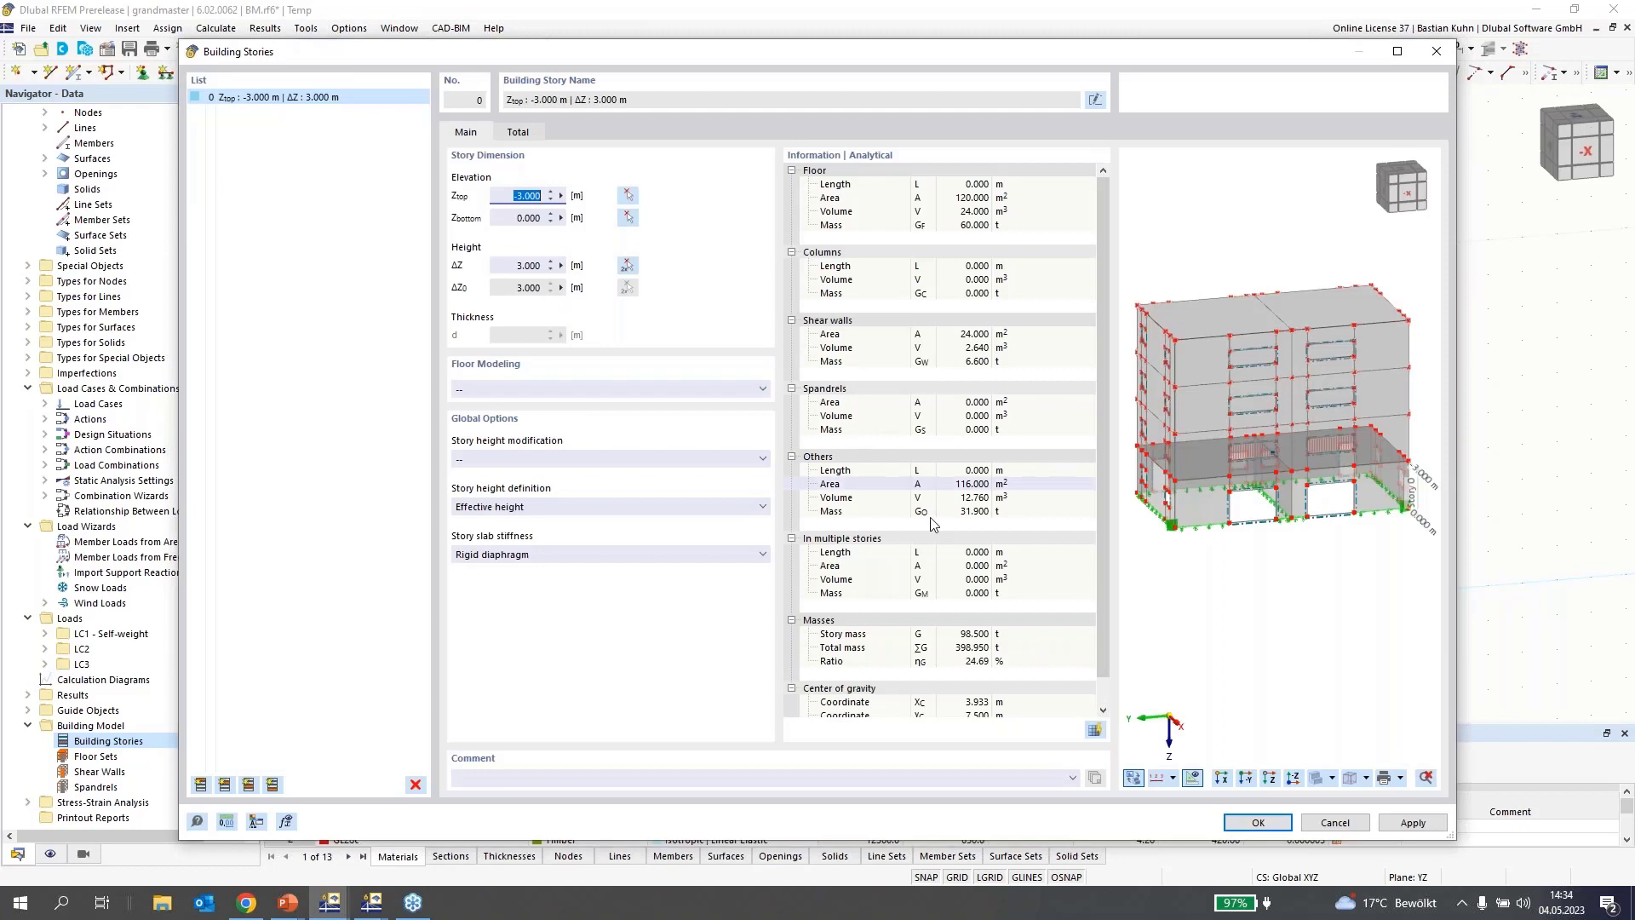
{"action": "scroll", "coordinate": [1211, 496], "scroll_direction": "up", "scroll_amount": 2}
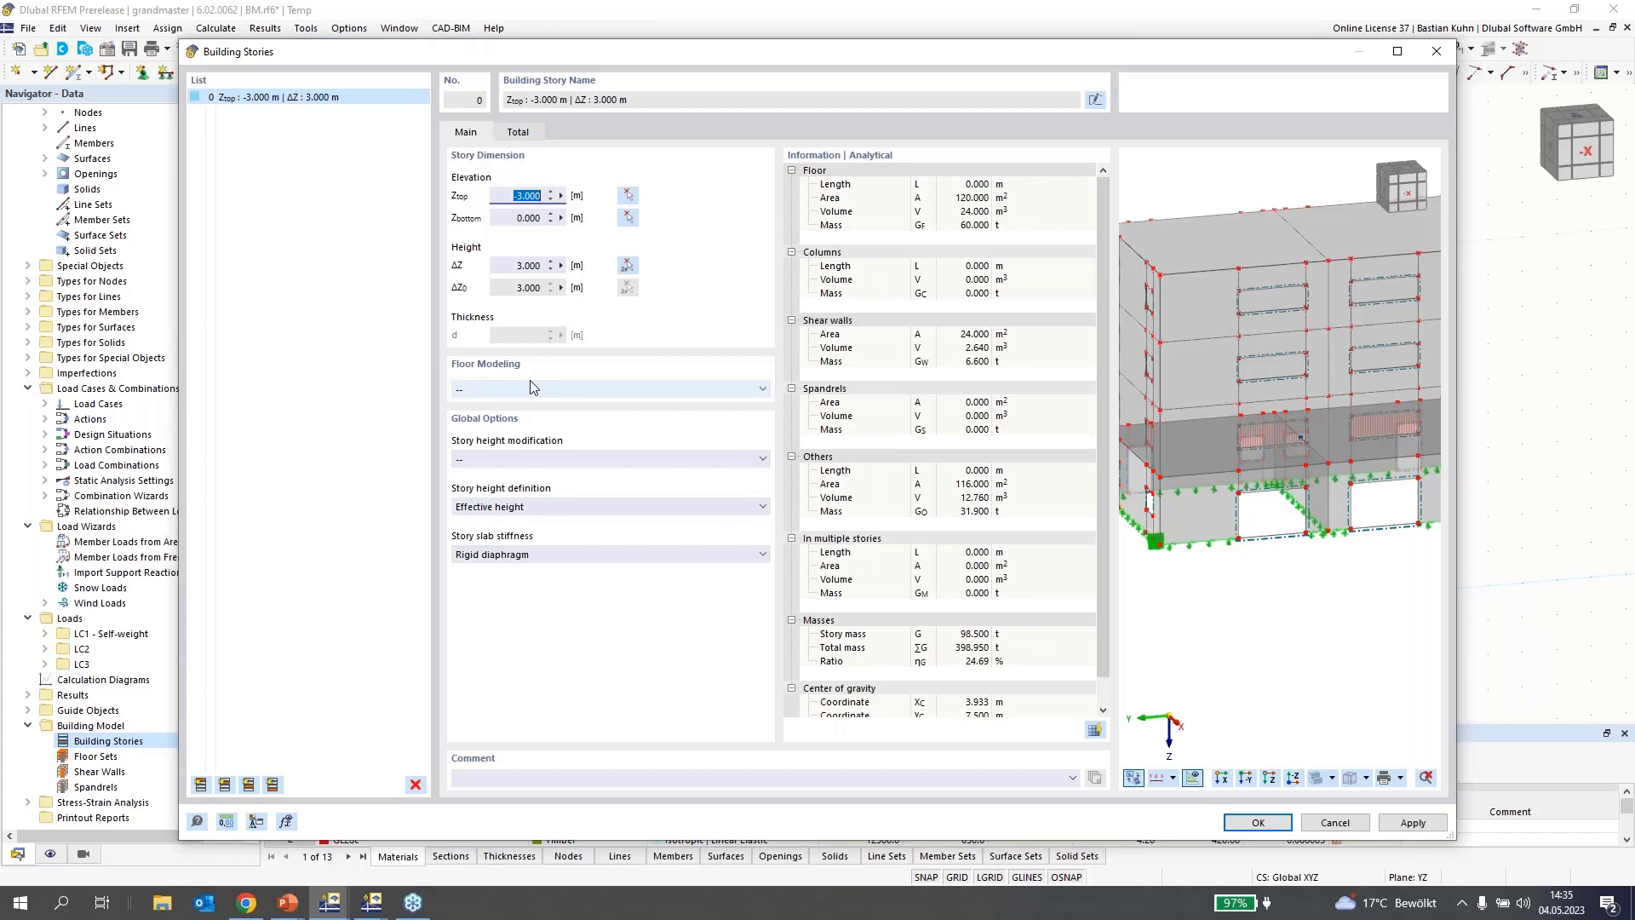
Review the story's floor modeling options and set the global story slab stiffness to "--"
{"action": "left_click", "coordinate": [567, 388]}
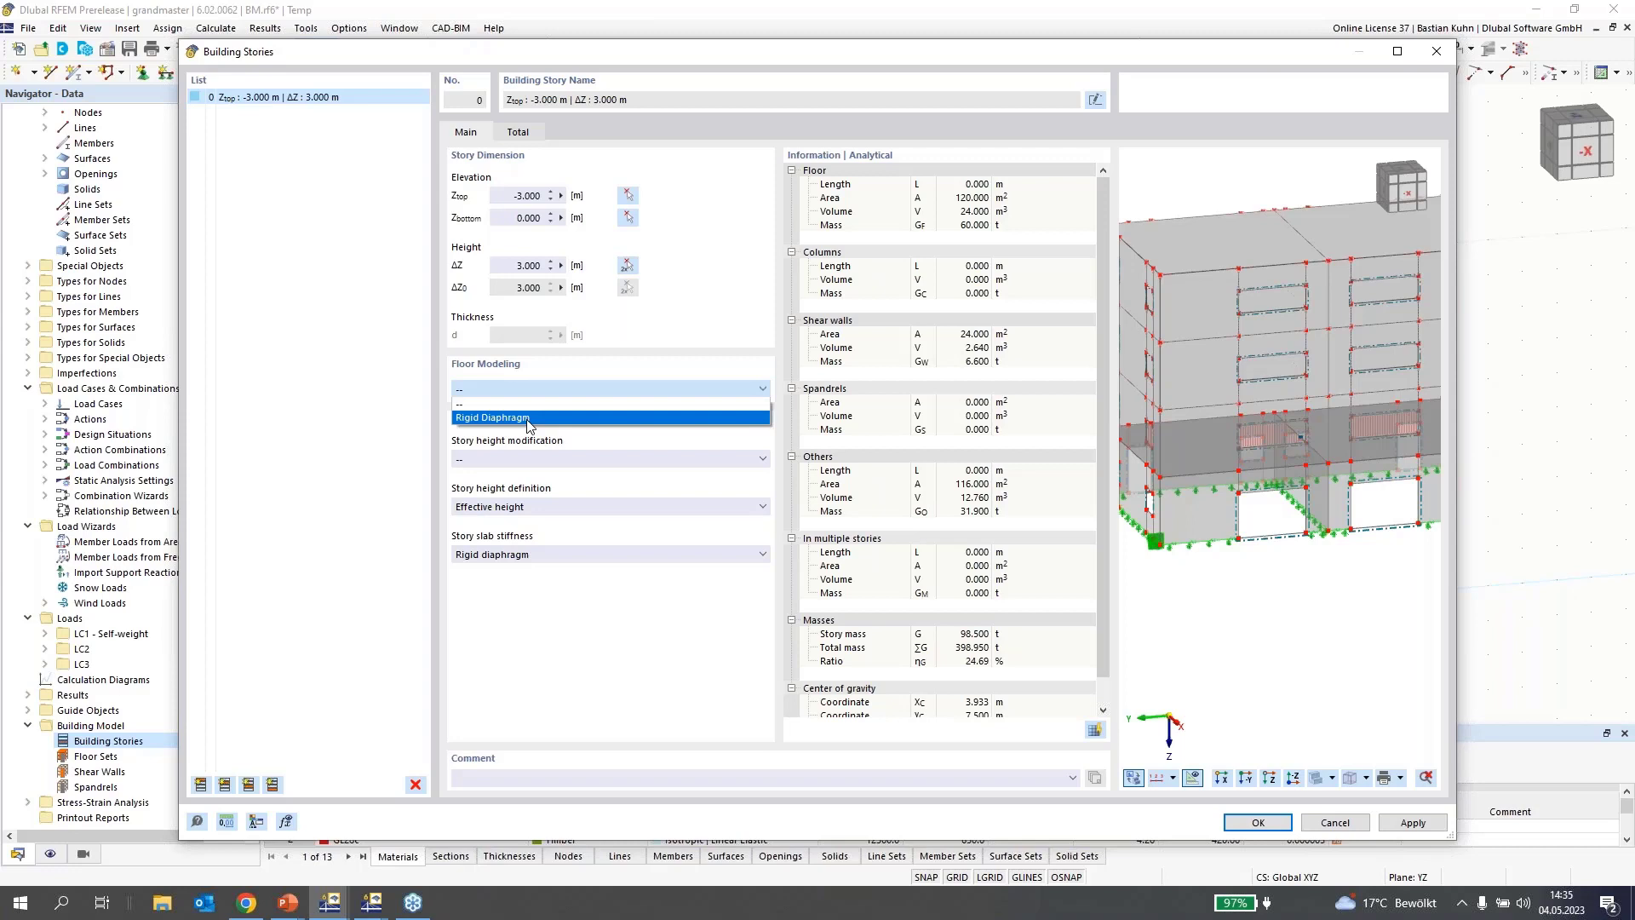
{"action": "left_click", "coordinate": [586, 367]}
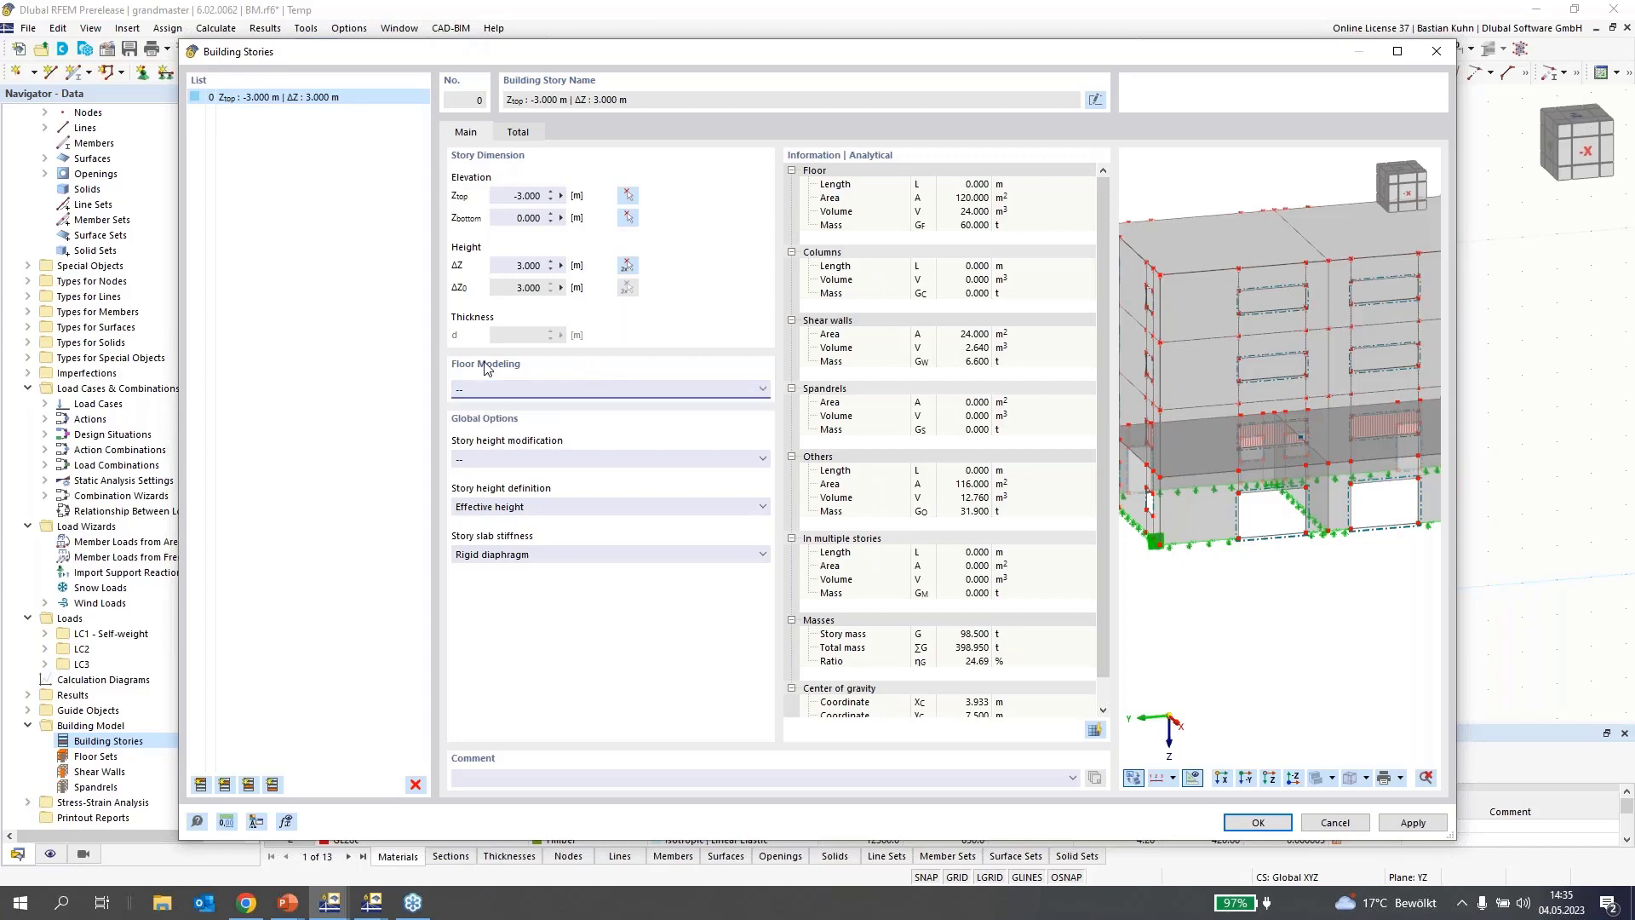
{"action": "left_click", "coordinate": [558, 554]}
{"action": "left_click", "coordinate": [553, 568]}
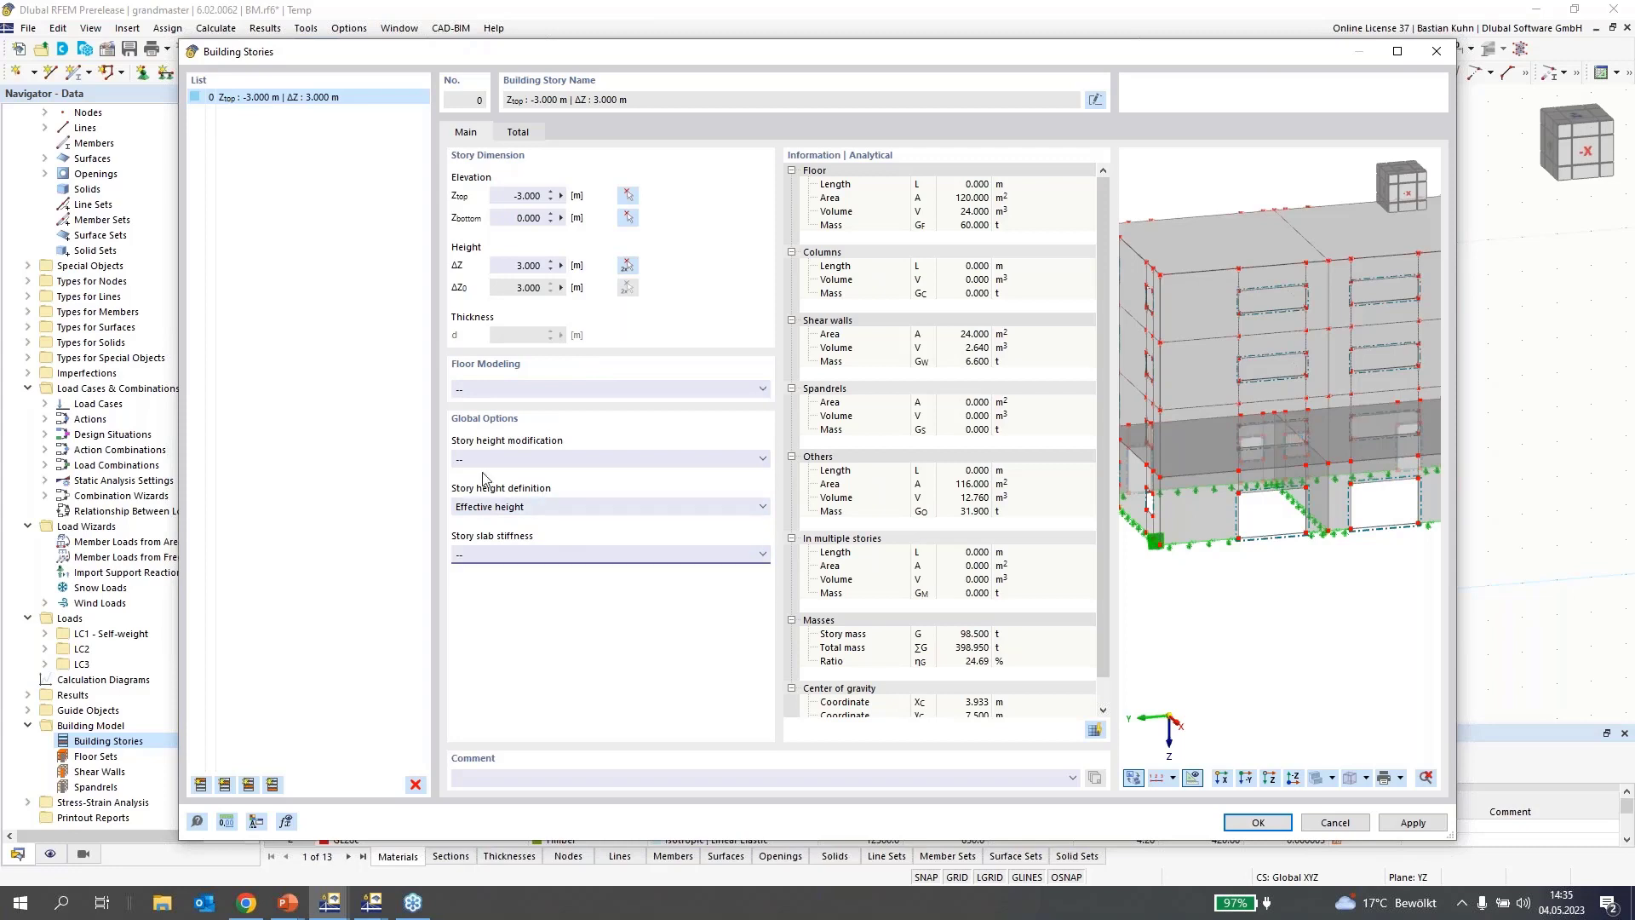
Add three more 3.000 m high building stories above the first, up to -12.000 m
{"action": "left_click", "coordinate": [226, 786]}
{"action": "left_click", "coordinate": [226, 785]}
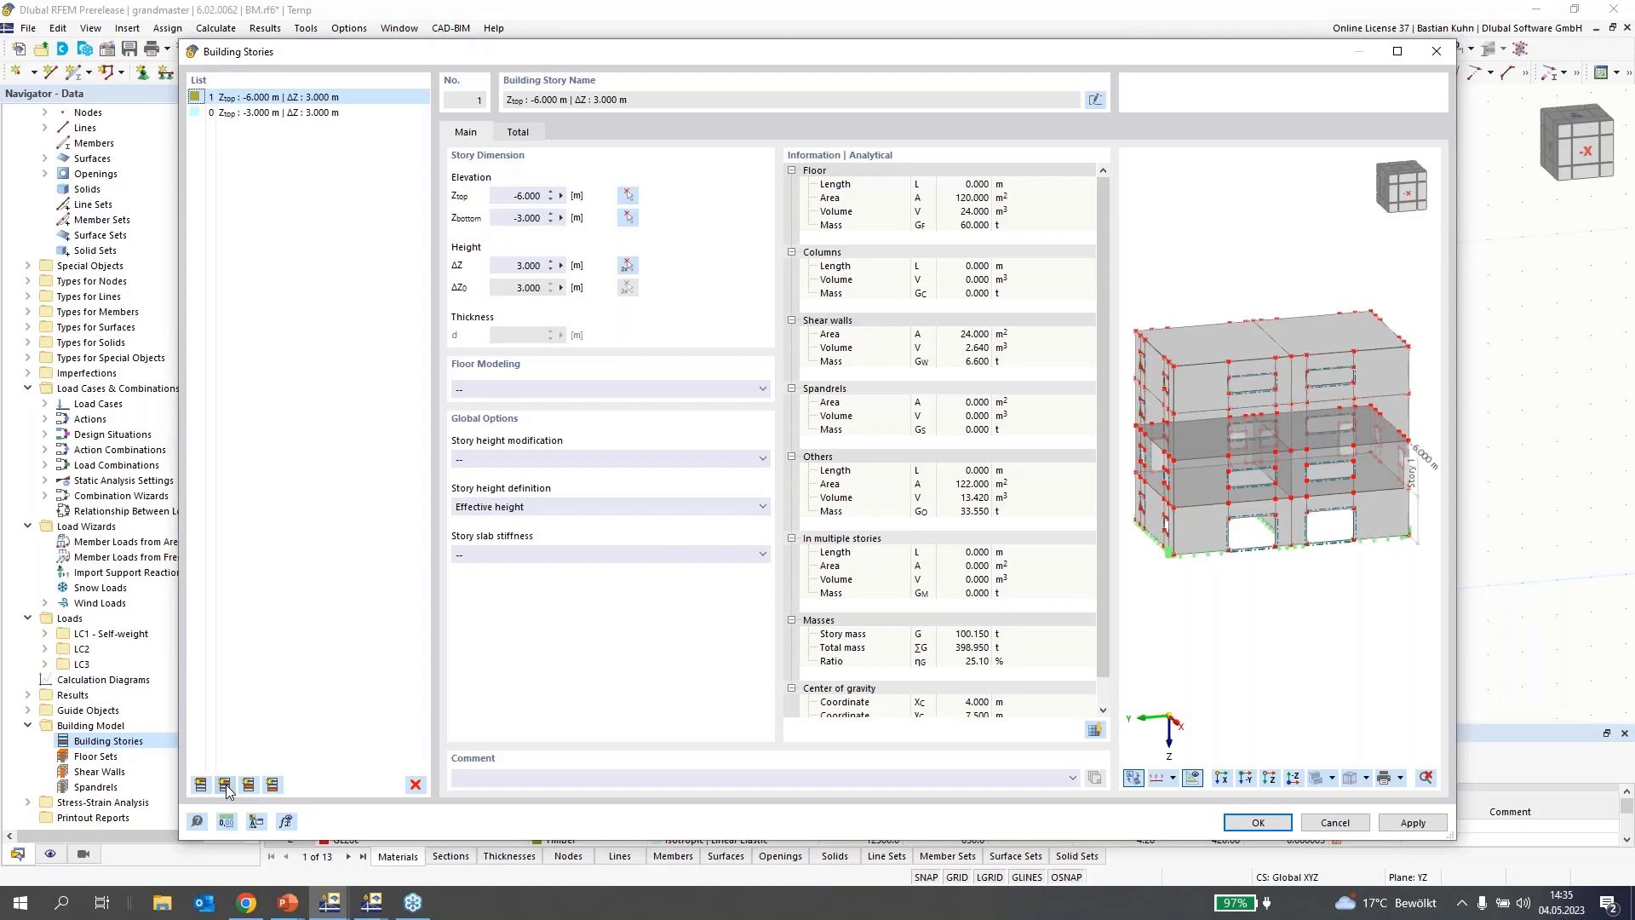
{"action": "left_click", "coordinate": [226, 785]}
{"action": "left_click", "coordinate": [225, 785]}
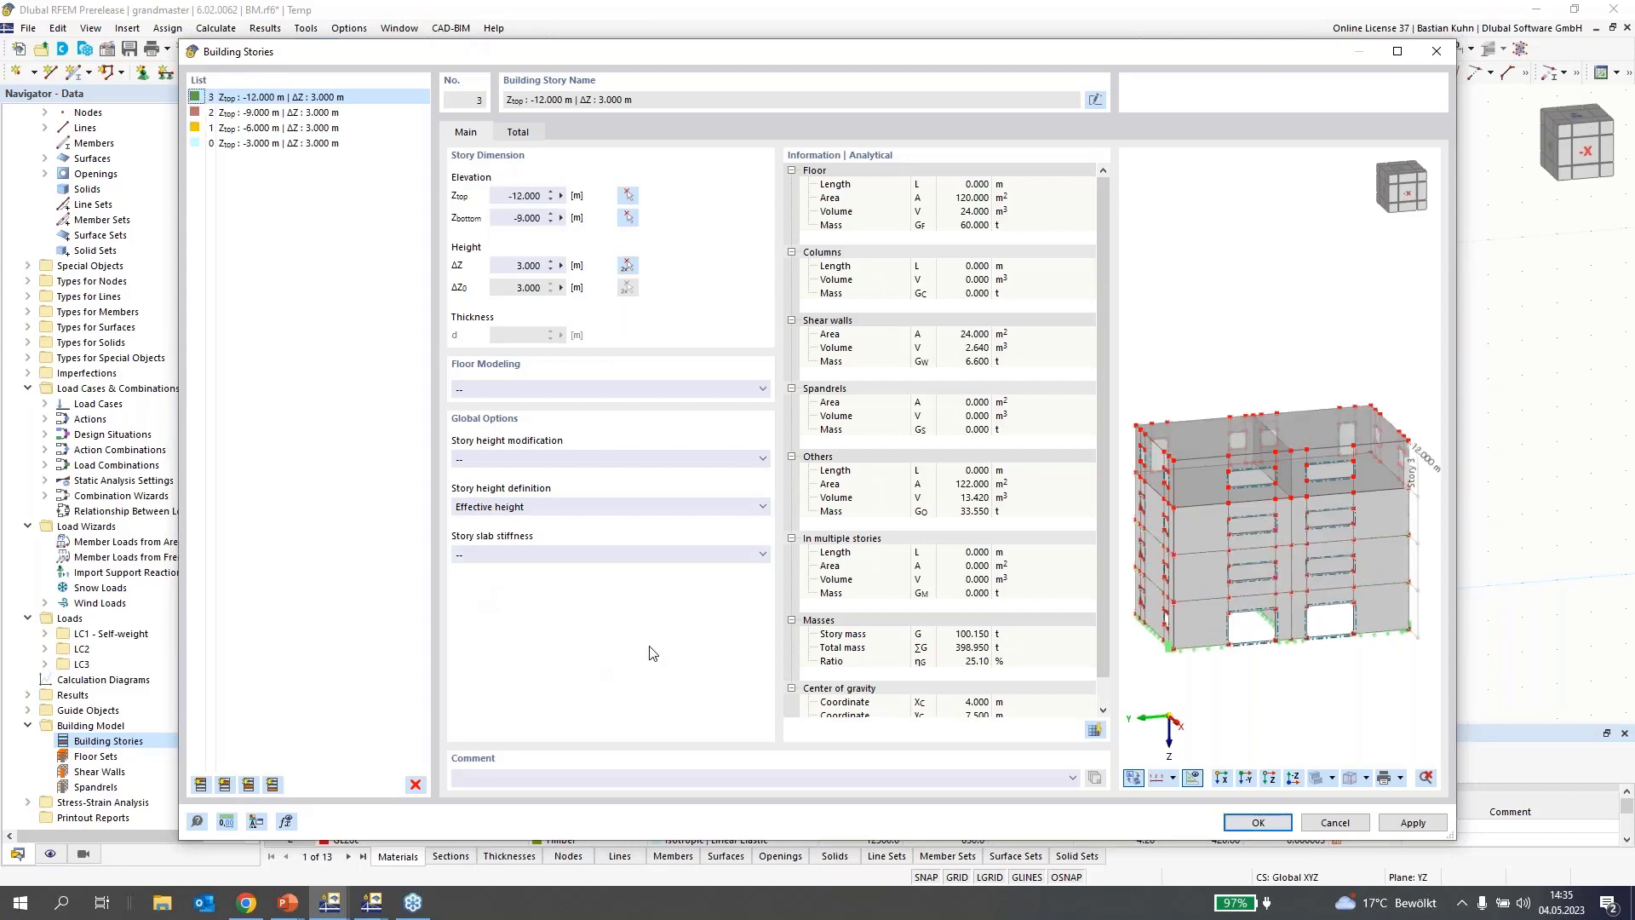
Set the floor modeling of the top story, No. 3, to Rigid Diaphragm and apply the building stories
{"action": "left_click", "coordinate": [679, 390]}
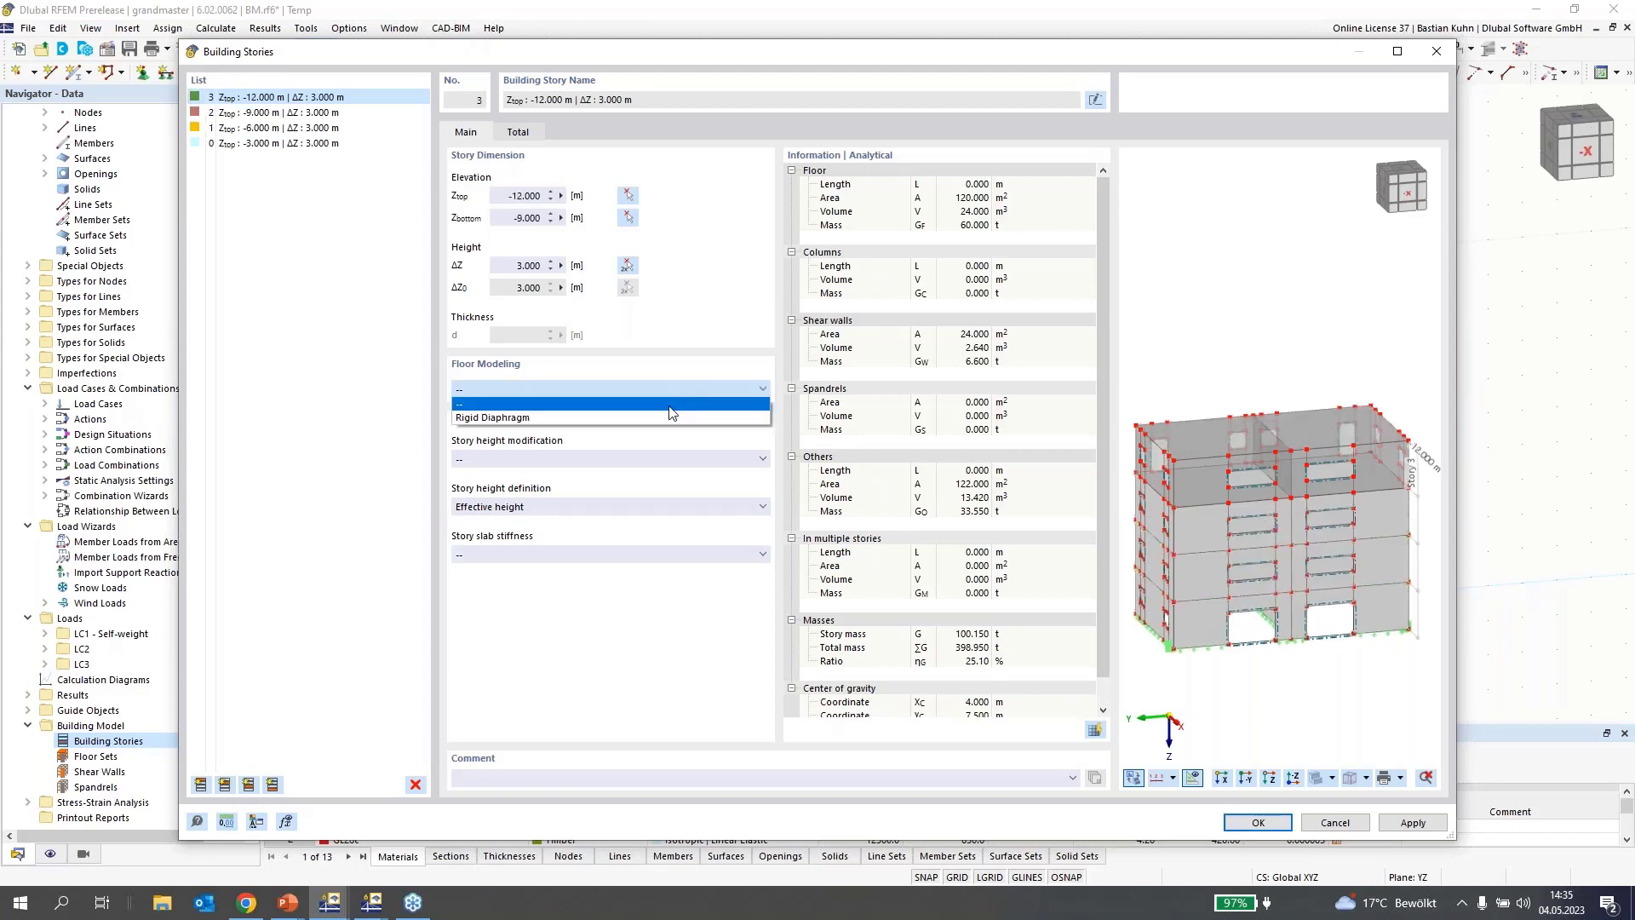
{"action": "left_click", "coordinate": [668, 417]}
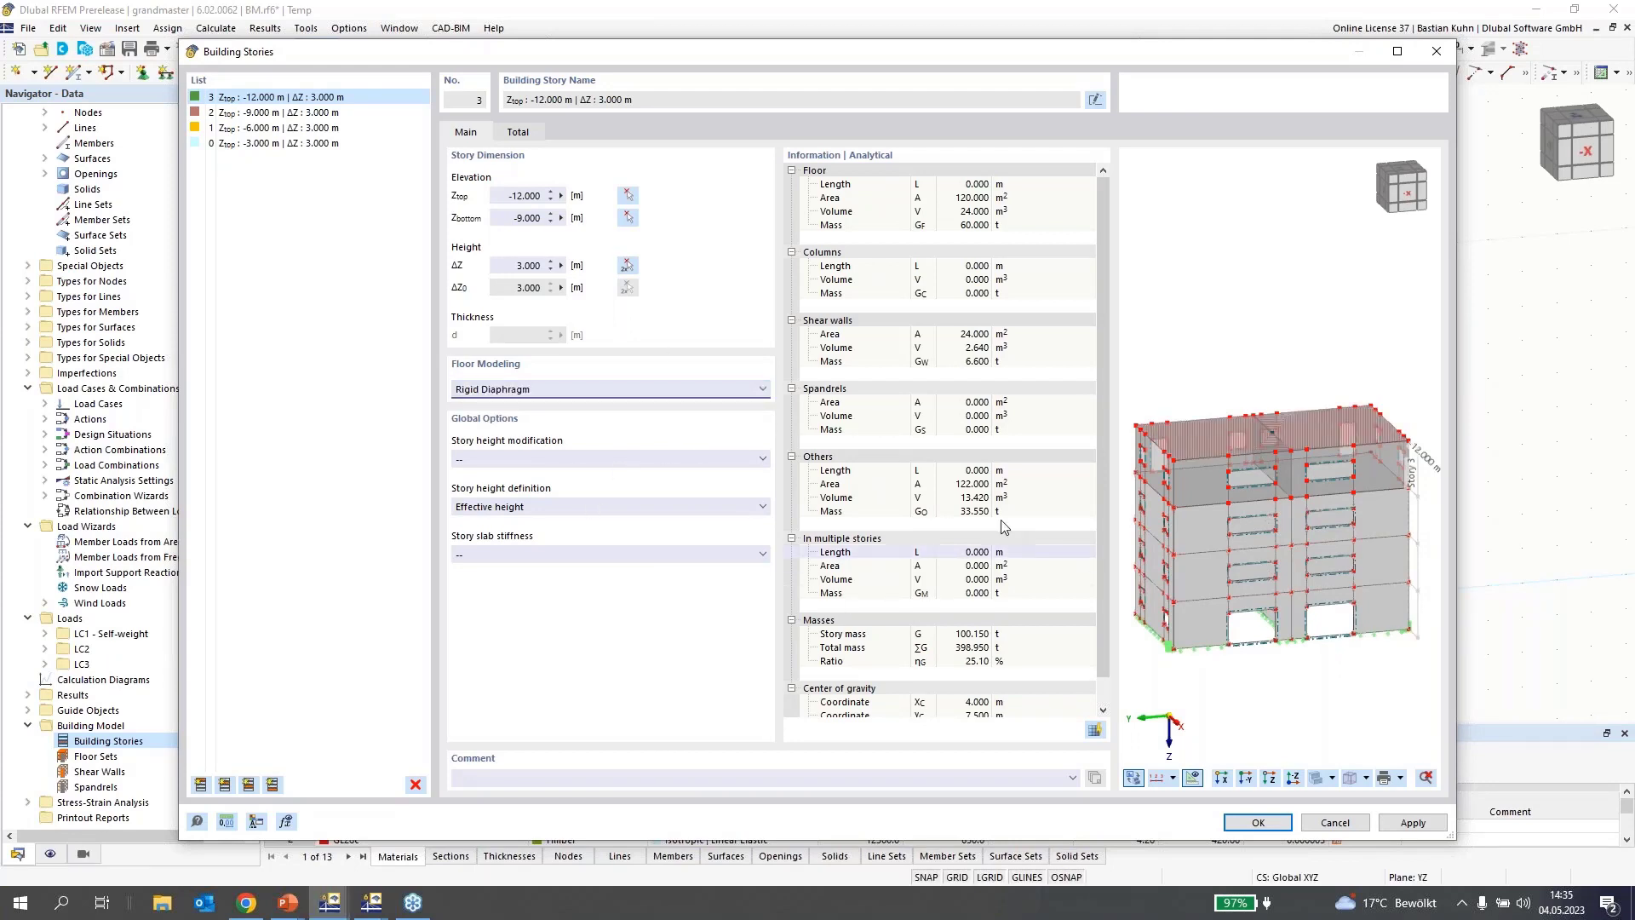
{"action": "left_click", "coordinate": [1257, 822]}
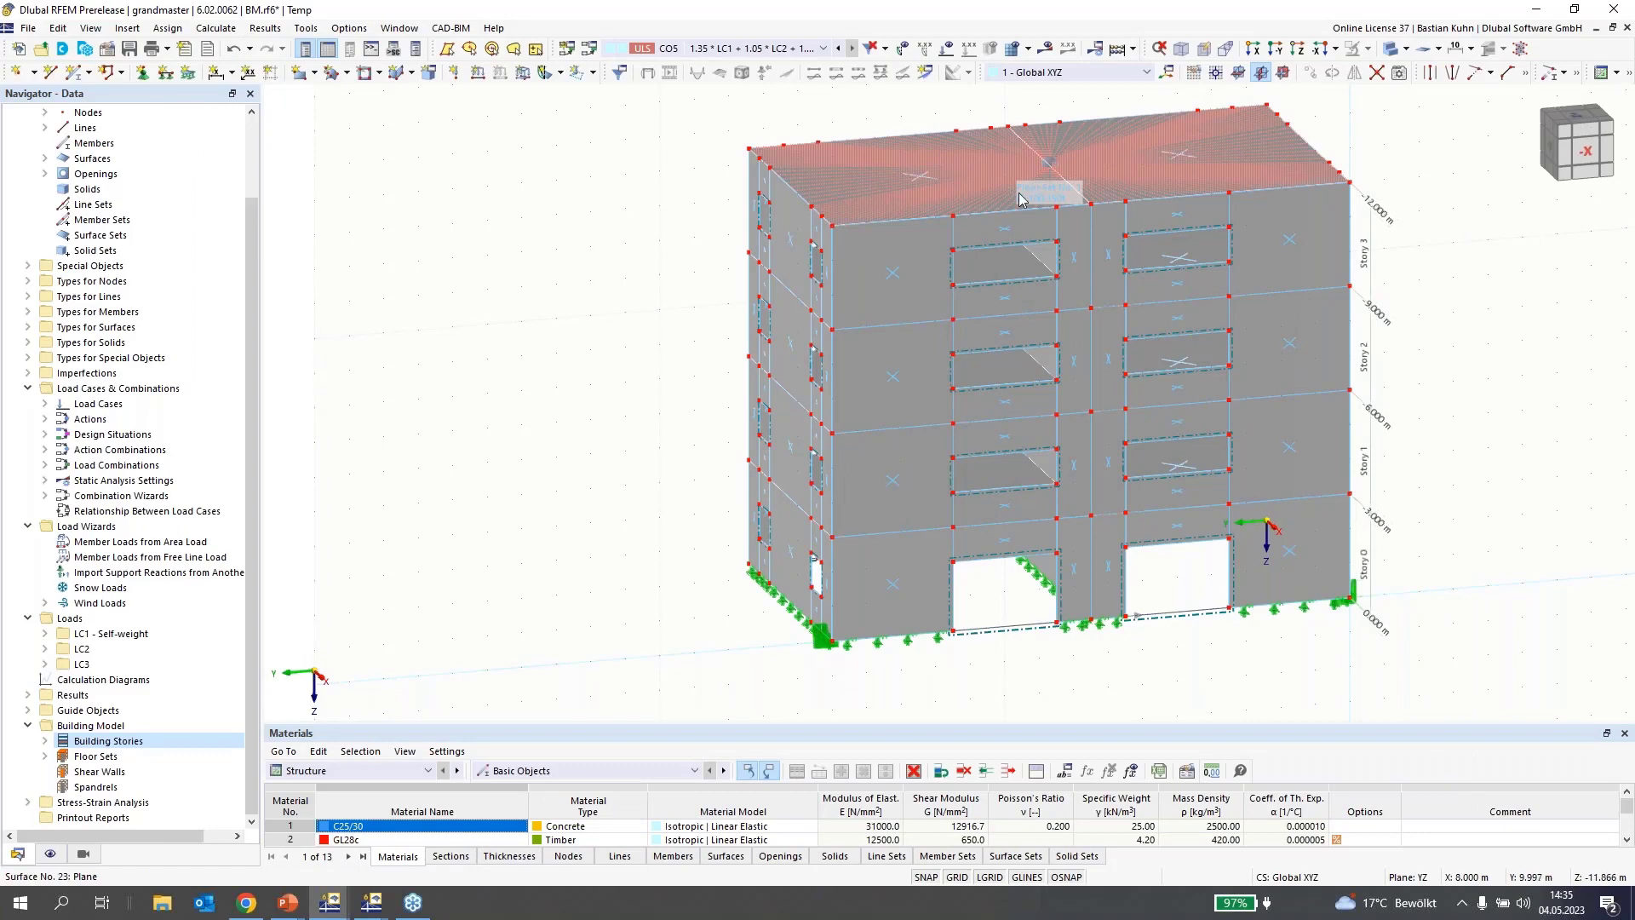
Inspect the properties of the floor slab surface at -9.000 m, one level below the rigid diaphragm
{"action": "scroll", "coordinate": [870, 155], "scroll_direction": "up", "scroll_amount": 5}
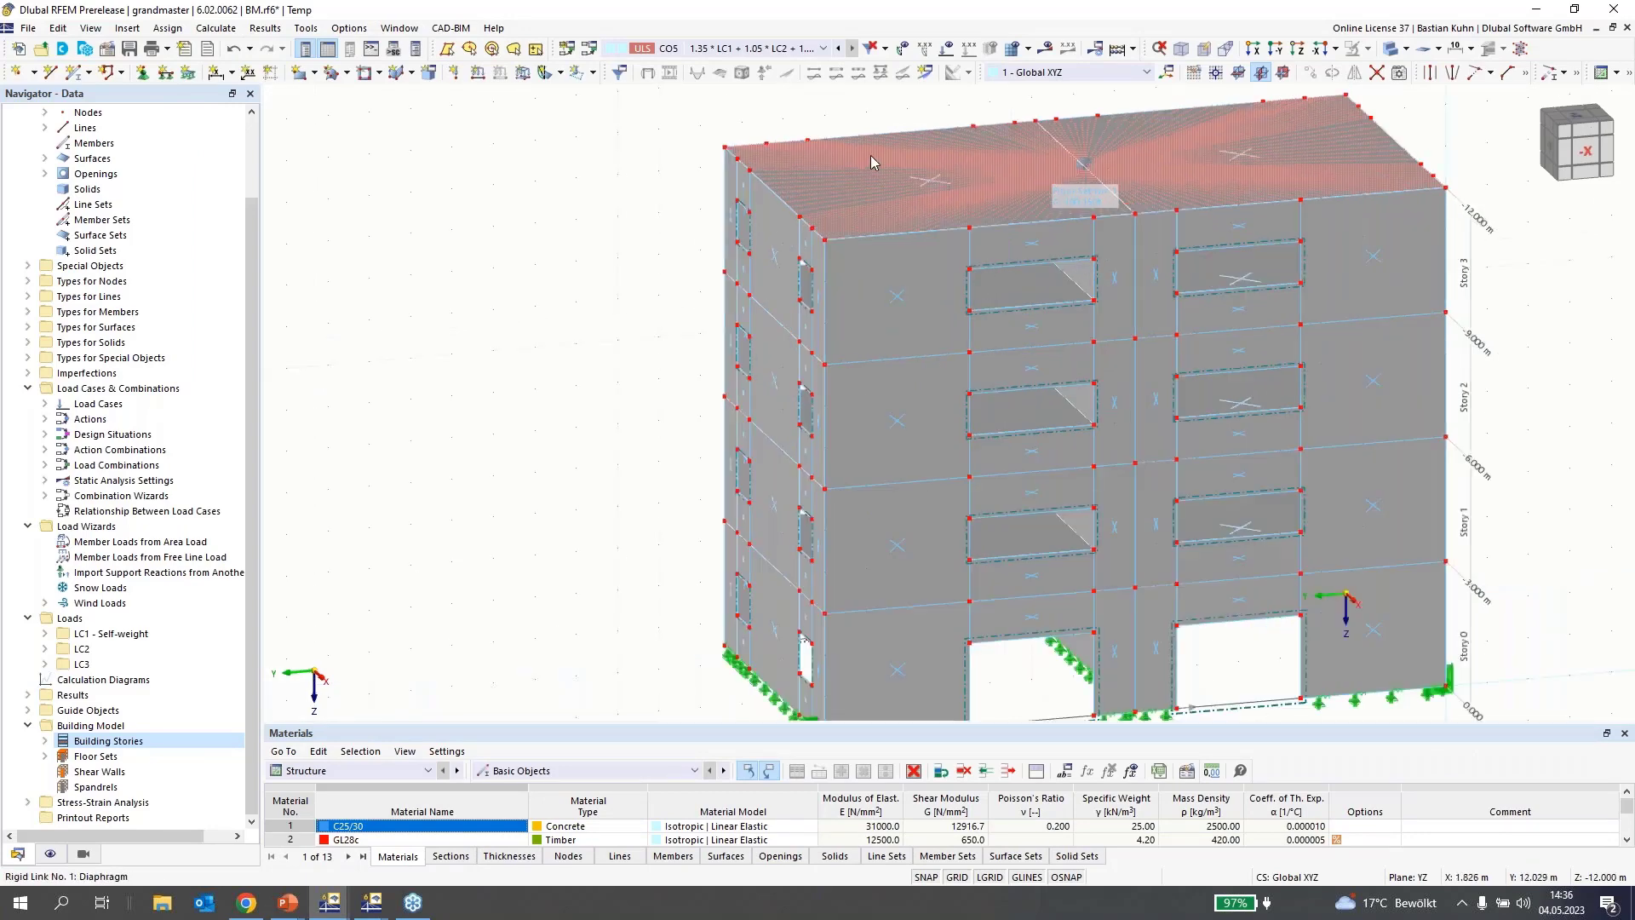
{"action": "left_click", "coordinate": [1137, 438]}
{"action": "double_click", "coordinate": [1138, 438]}
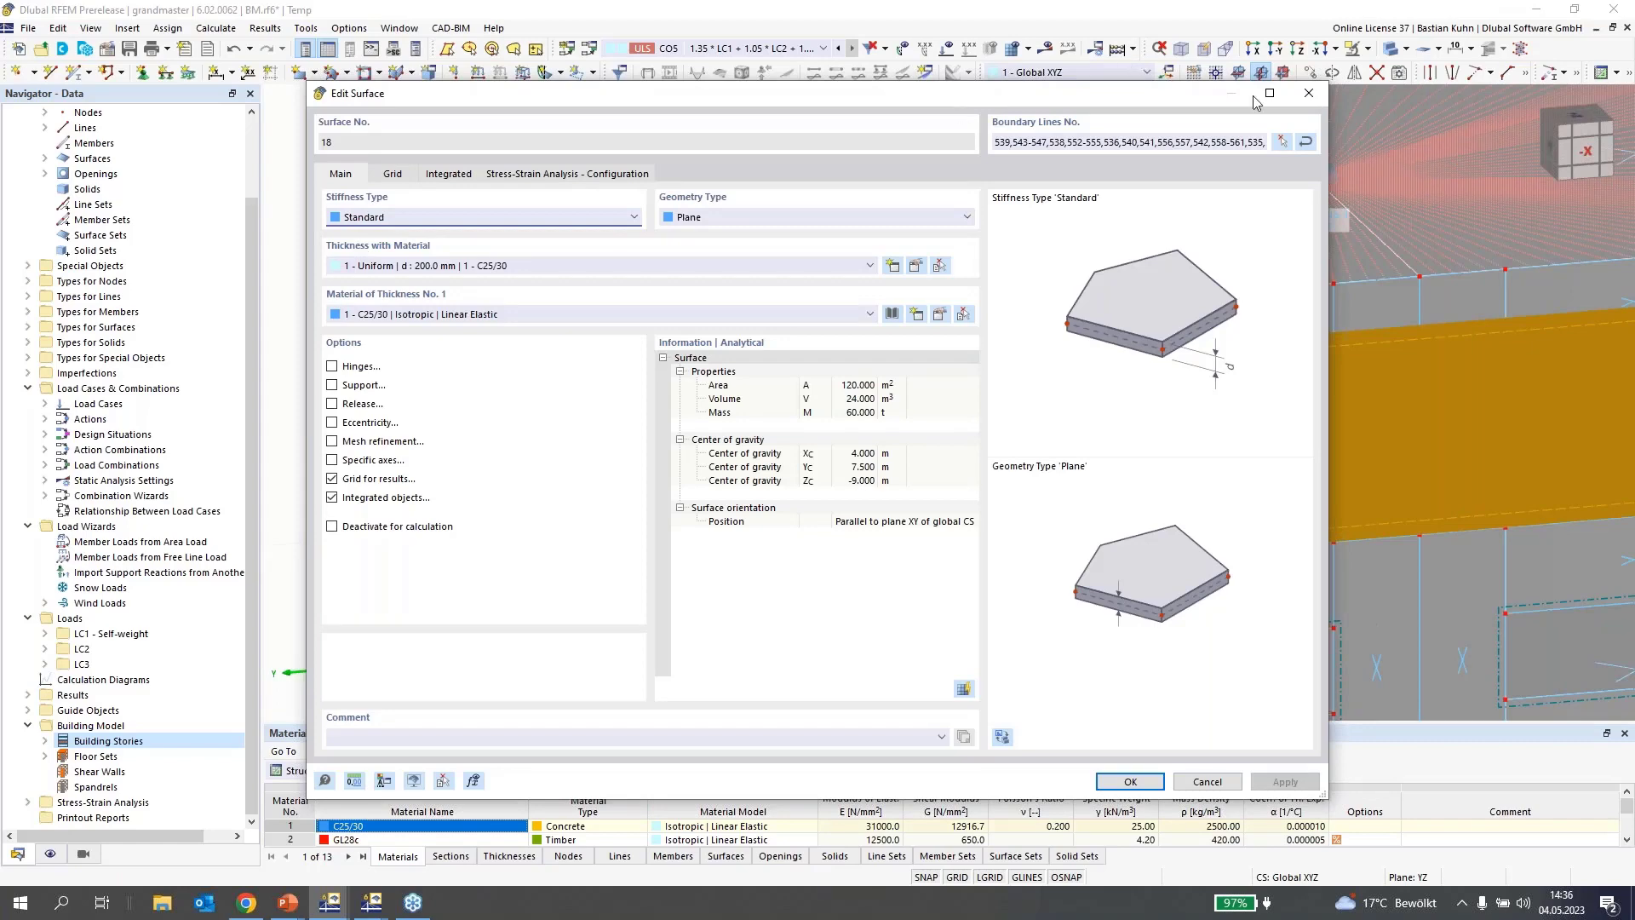
{"action": "left_click", "coordinate": [1282, 142]}
{"action": "scroll", "coordinate": [1203, 287], "scroll_direction": "down", "scroll_amount": 1}
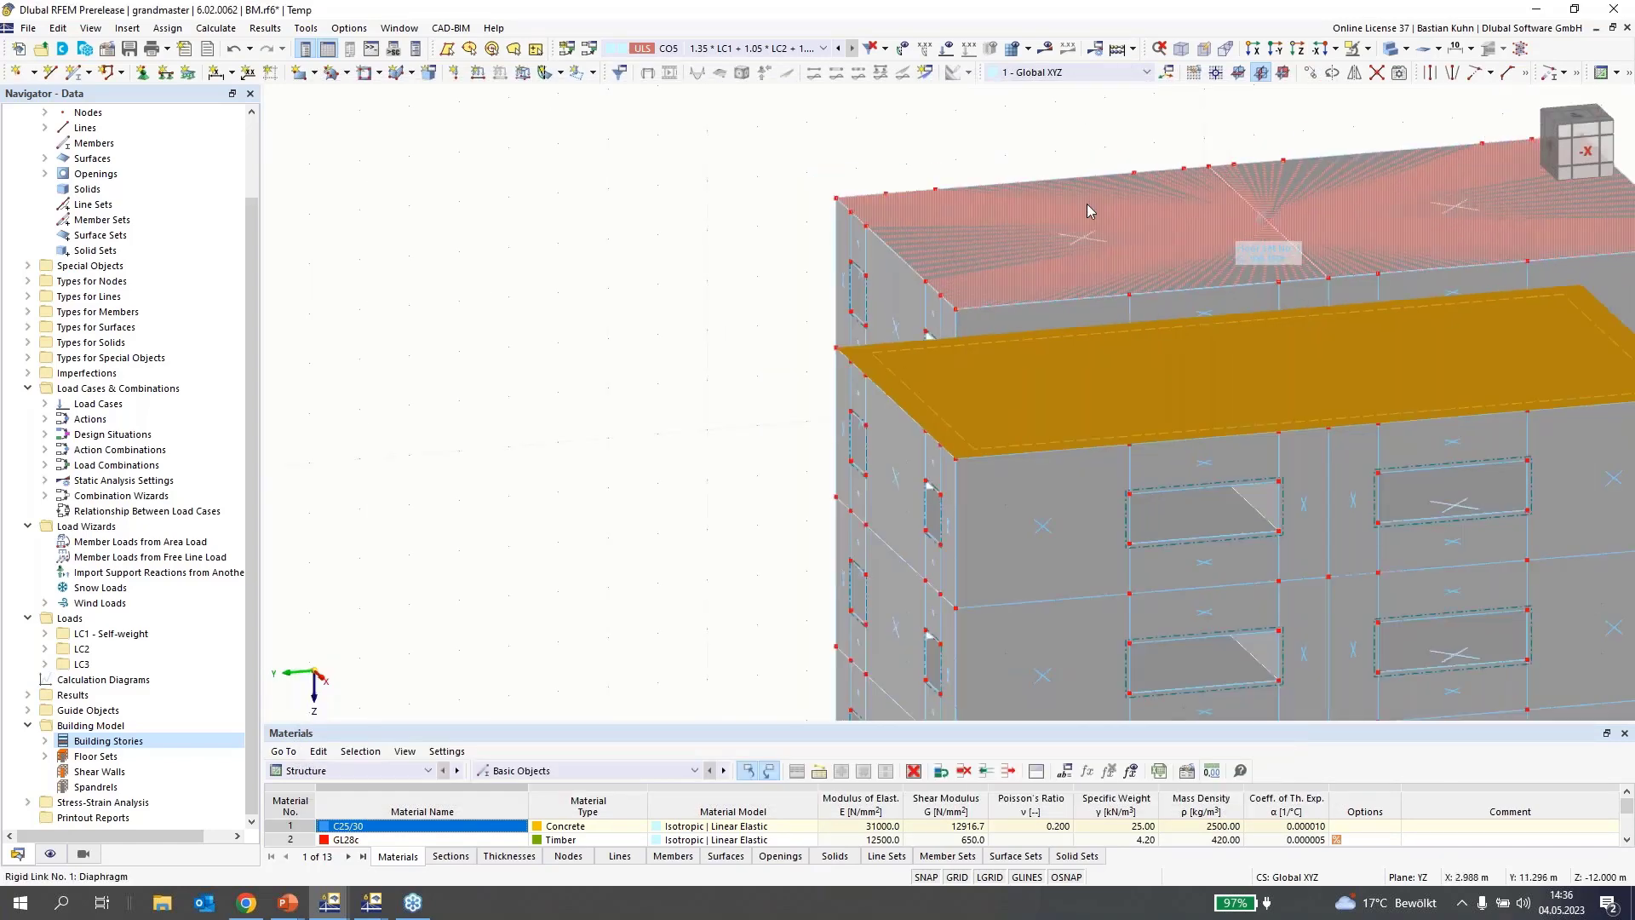
Inspect the properties of the top floor slab surface at -12.000 m, including its stiffness type
{"action": "right_click", "coordinate": [969, 254]}
{"action": "left_click", "coordinate": [904, 137]}
{"action": "scroll", "coordinate": [1139, 197], "scroll_direction": "up", "scroll_amount": 1}
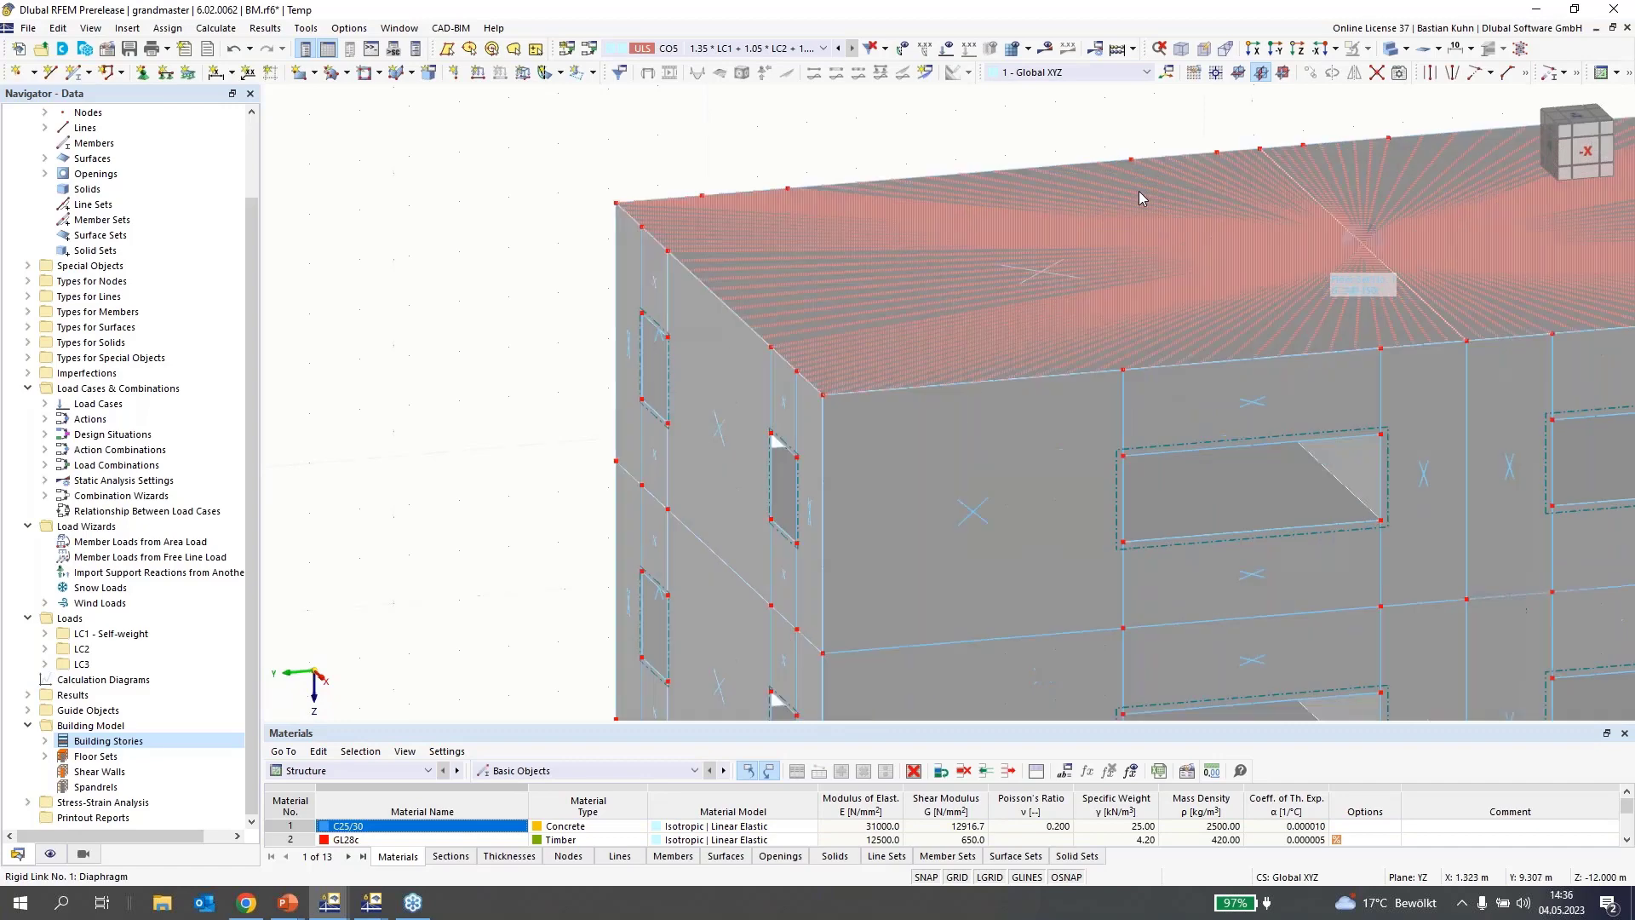
{"action": "double_click", "coordinate": [1397, 158]}
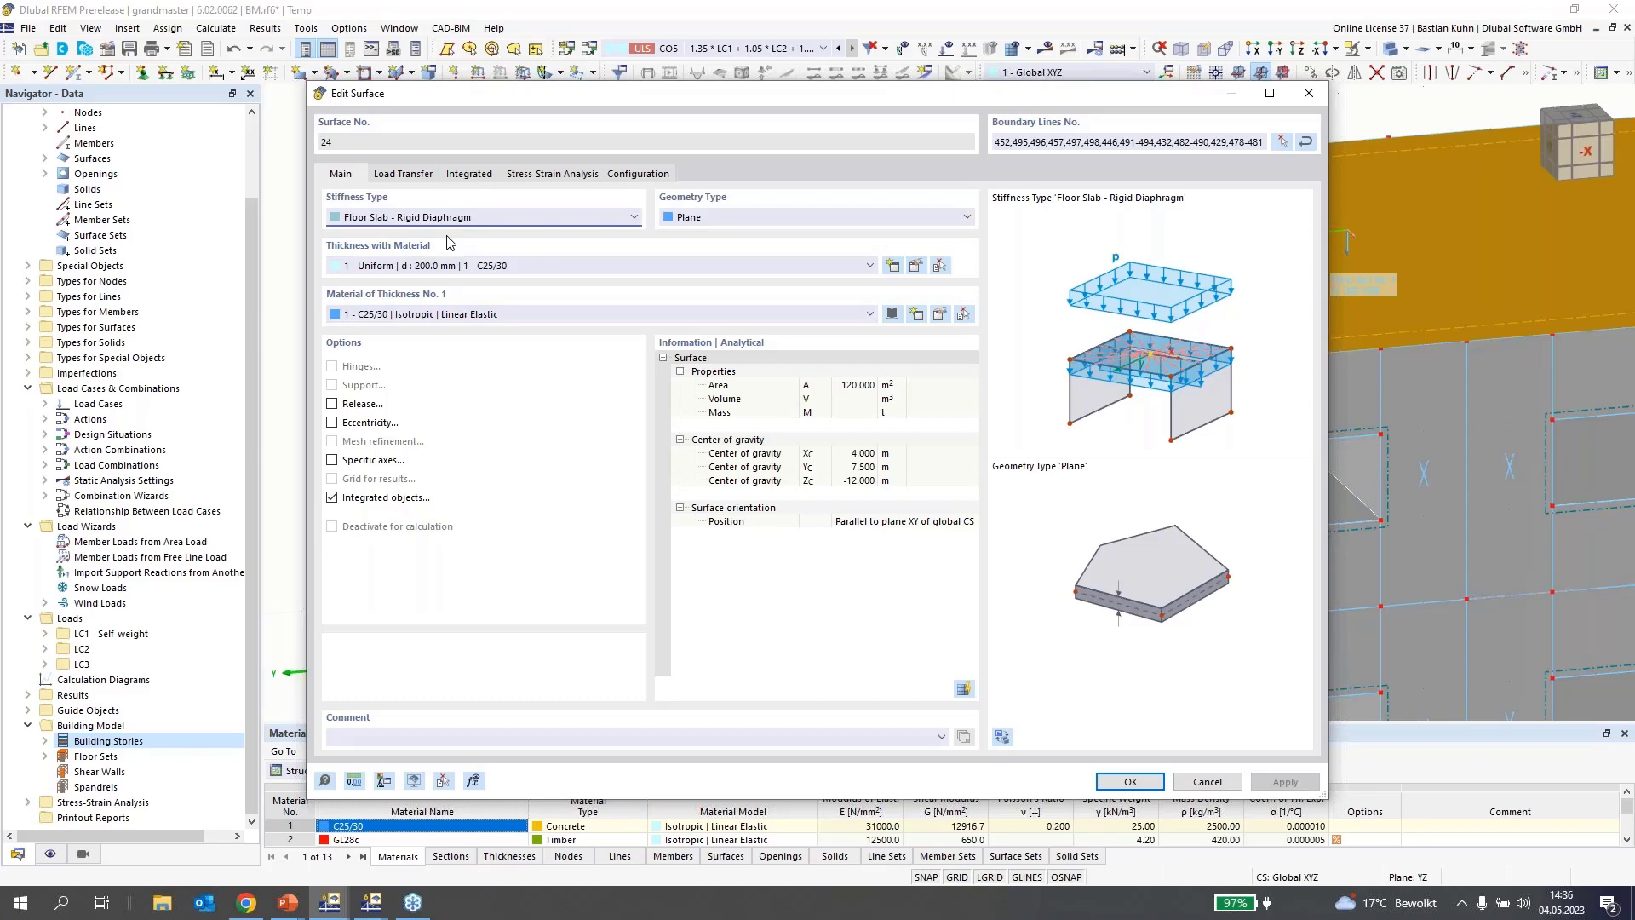
{"action": "left_click", "coordinate": [1309, 96]}
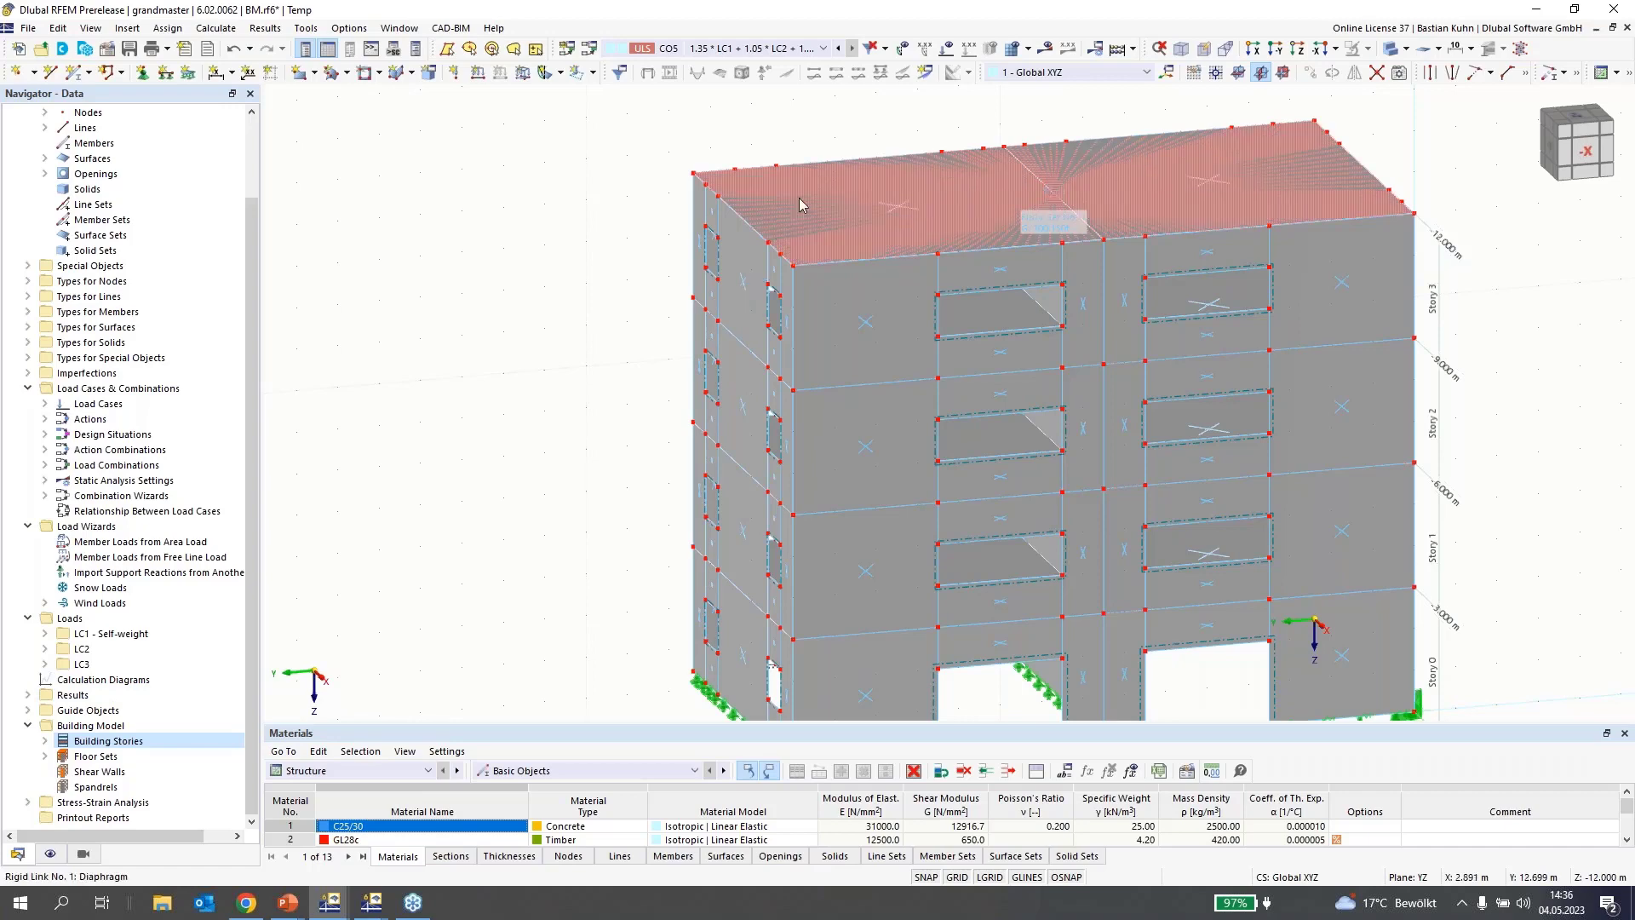
Inspect the floor set of building story 3, including its connected surfaces
{"action": "left_click", "coordinate": [45, 756]}
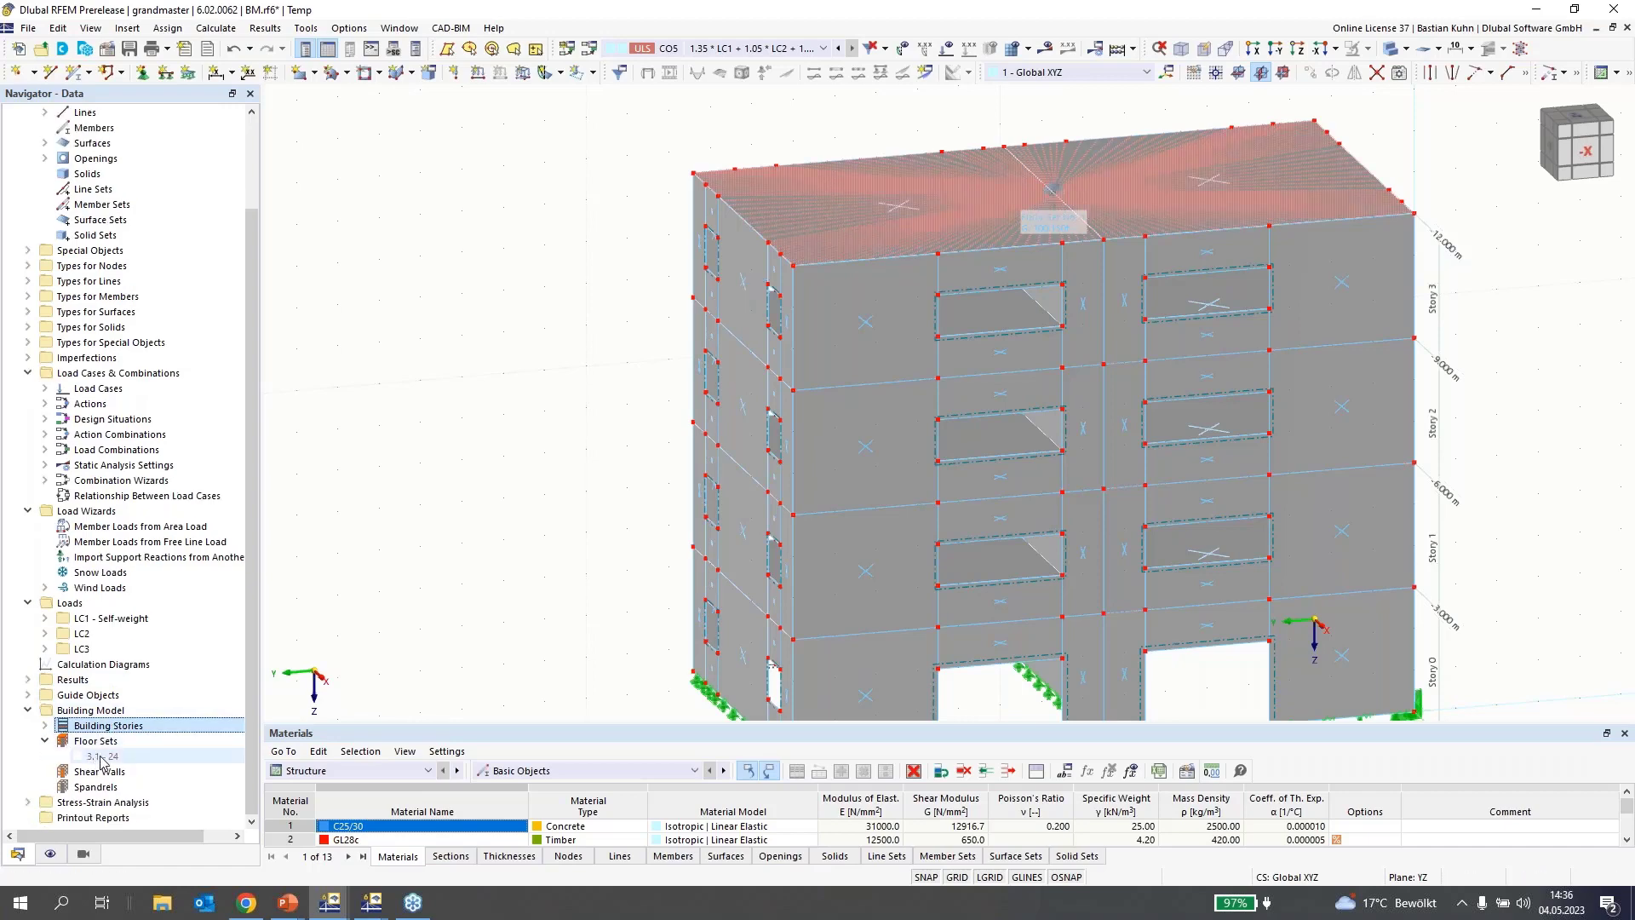
{"action": "left_click", "coordinate": [101, 757]}
{"action": "double_click", "coordinate": [101, 757]}
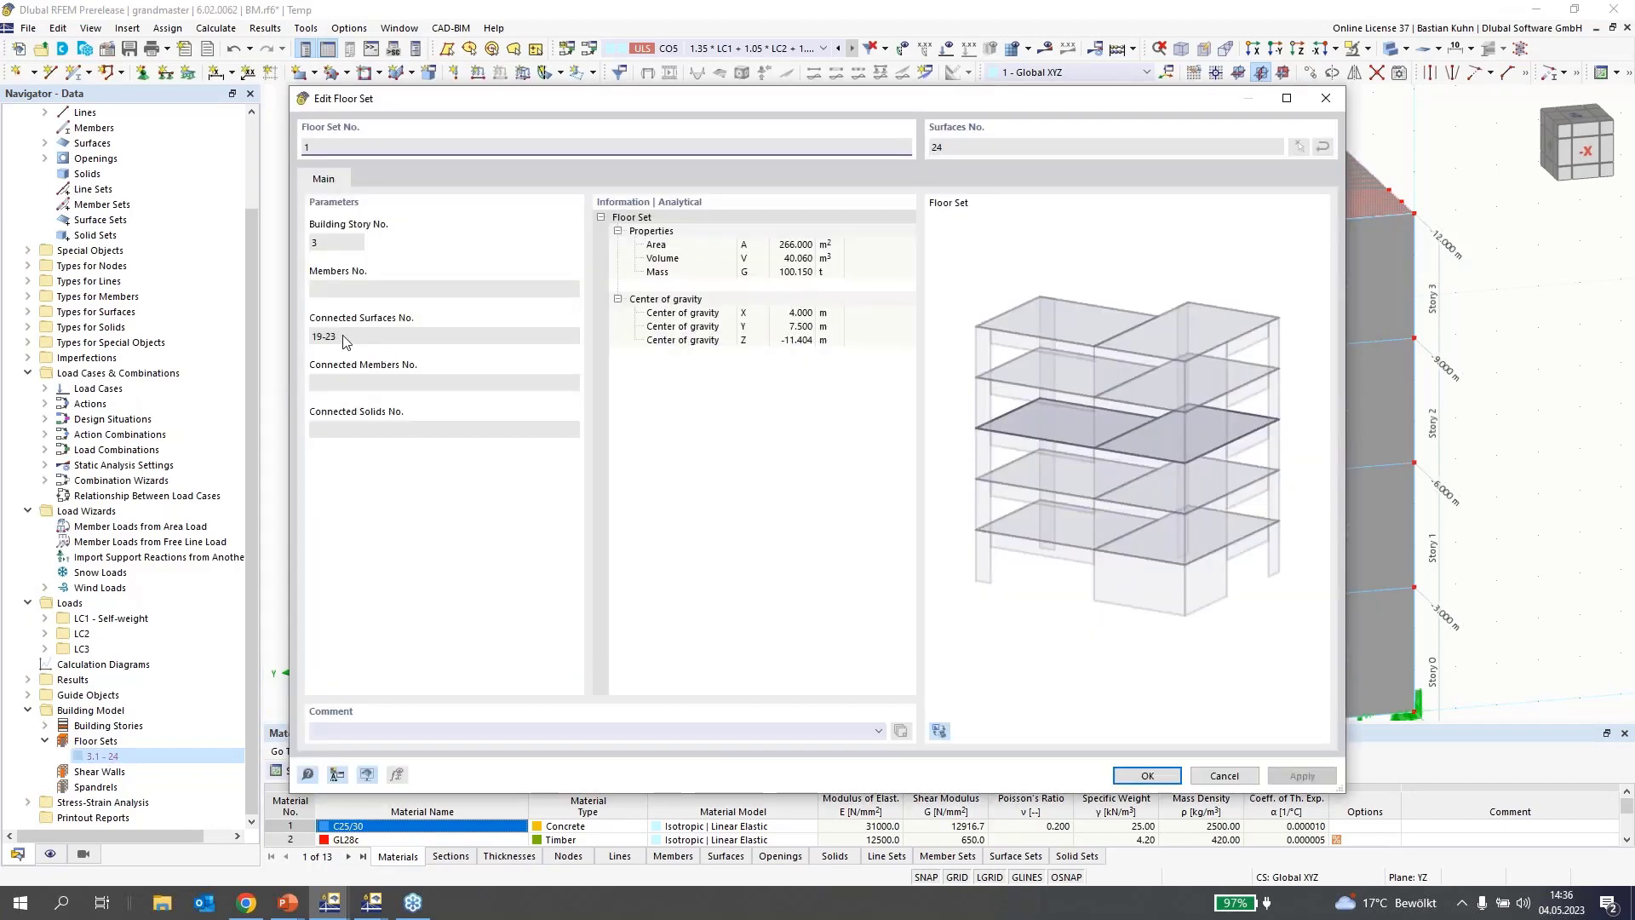
{"action": "left_click_drag", "start_coordinate": [343, 336], "coordinate": [277, 334]}
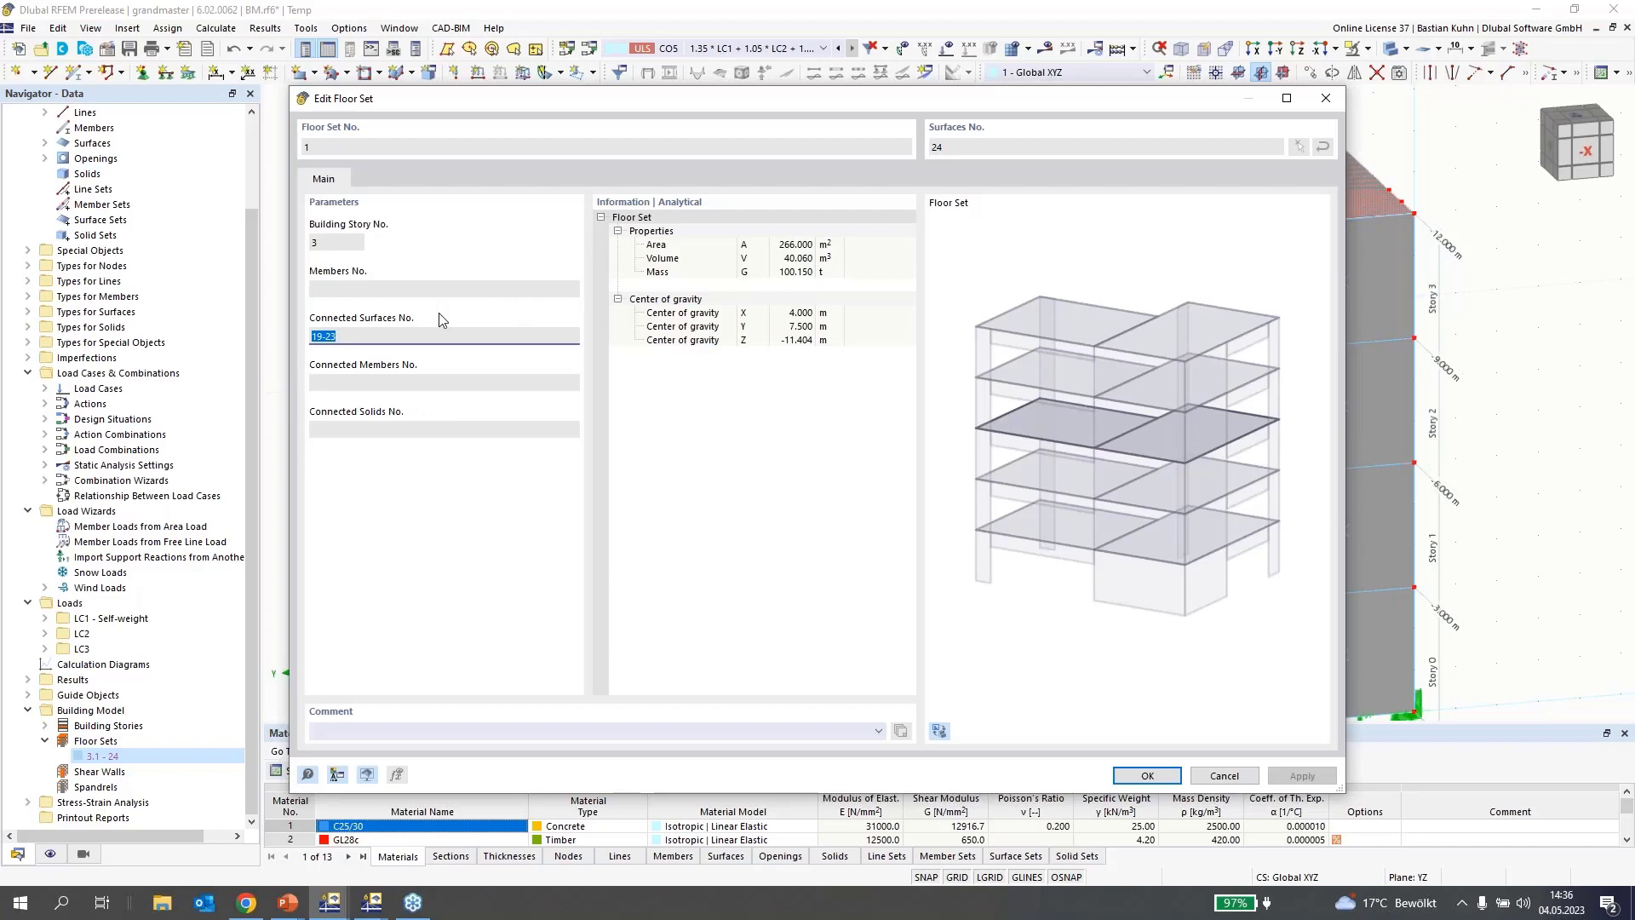
{"action": "left_click", "coordinate": [1209, 778]}
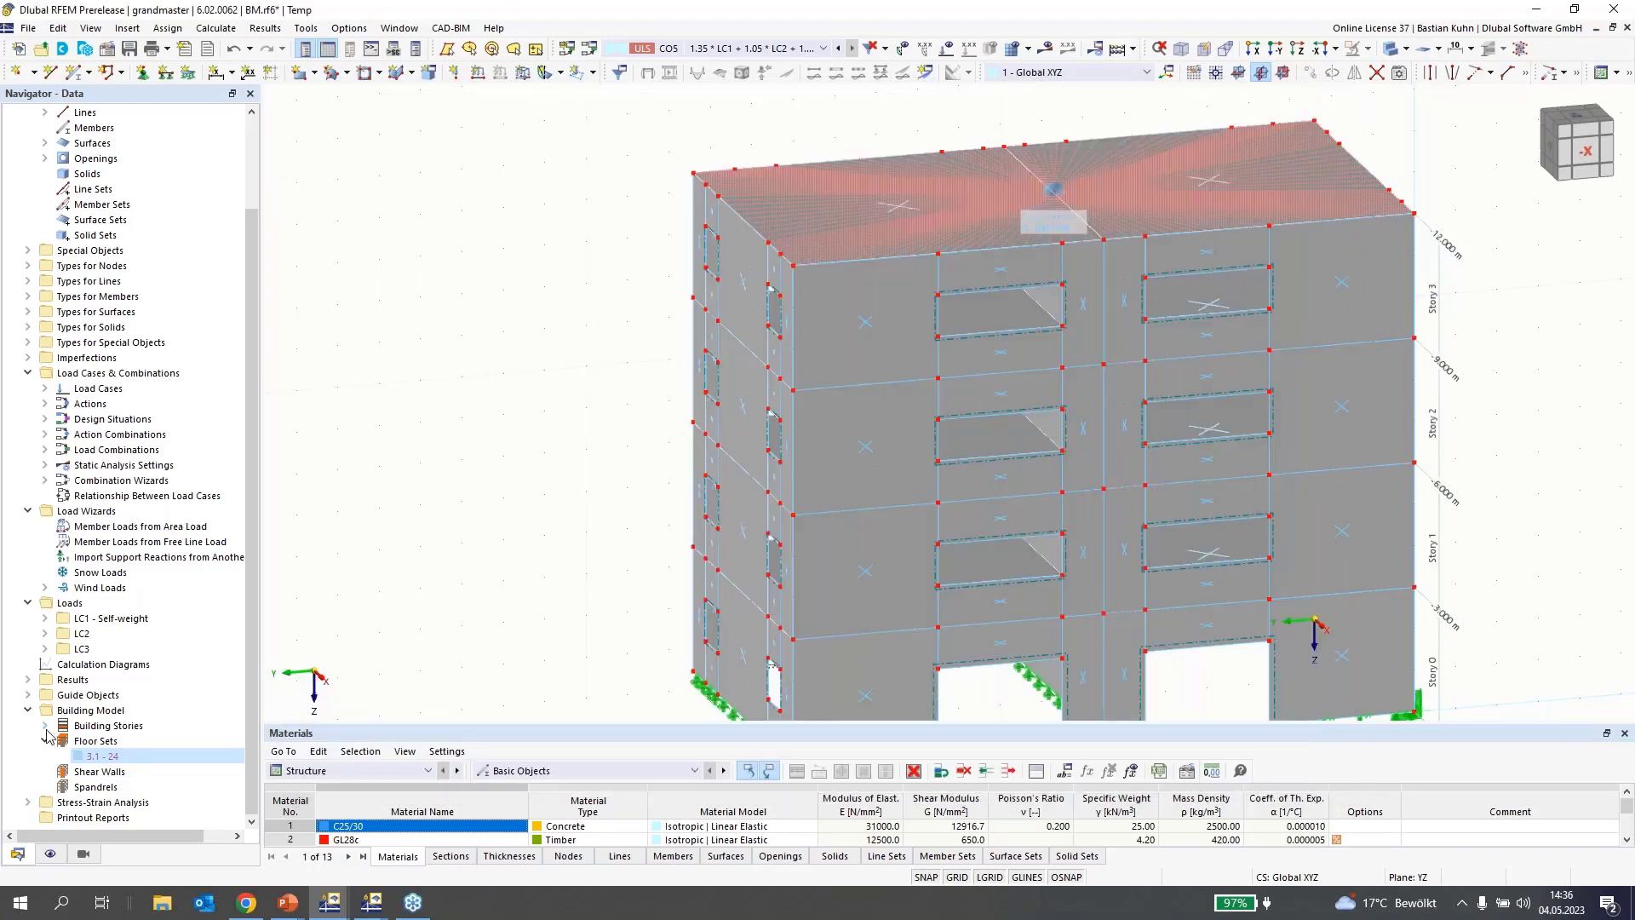
Set the floor modeling of building story 3 to "--" and confirm the building stories
{"action": "left_click", "coordinate": [45, 726]}
{"action": "left_click", "coordinate": [117, 743]}
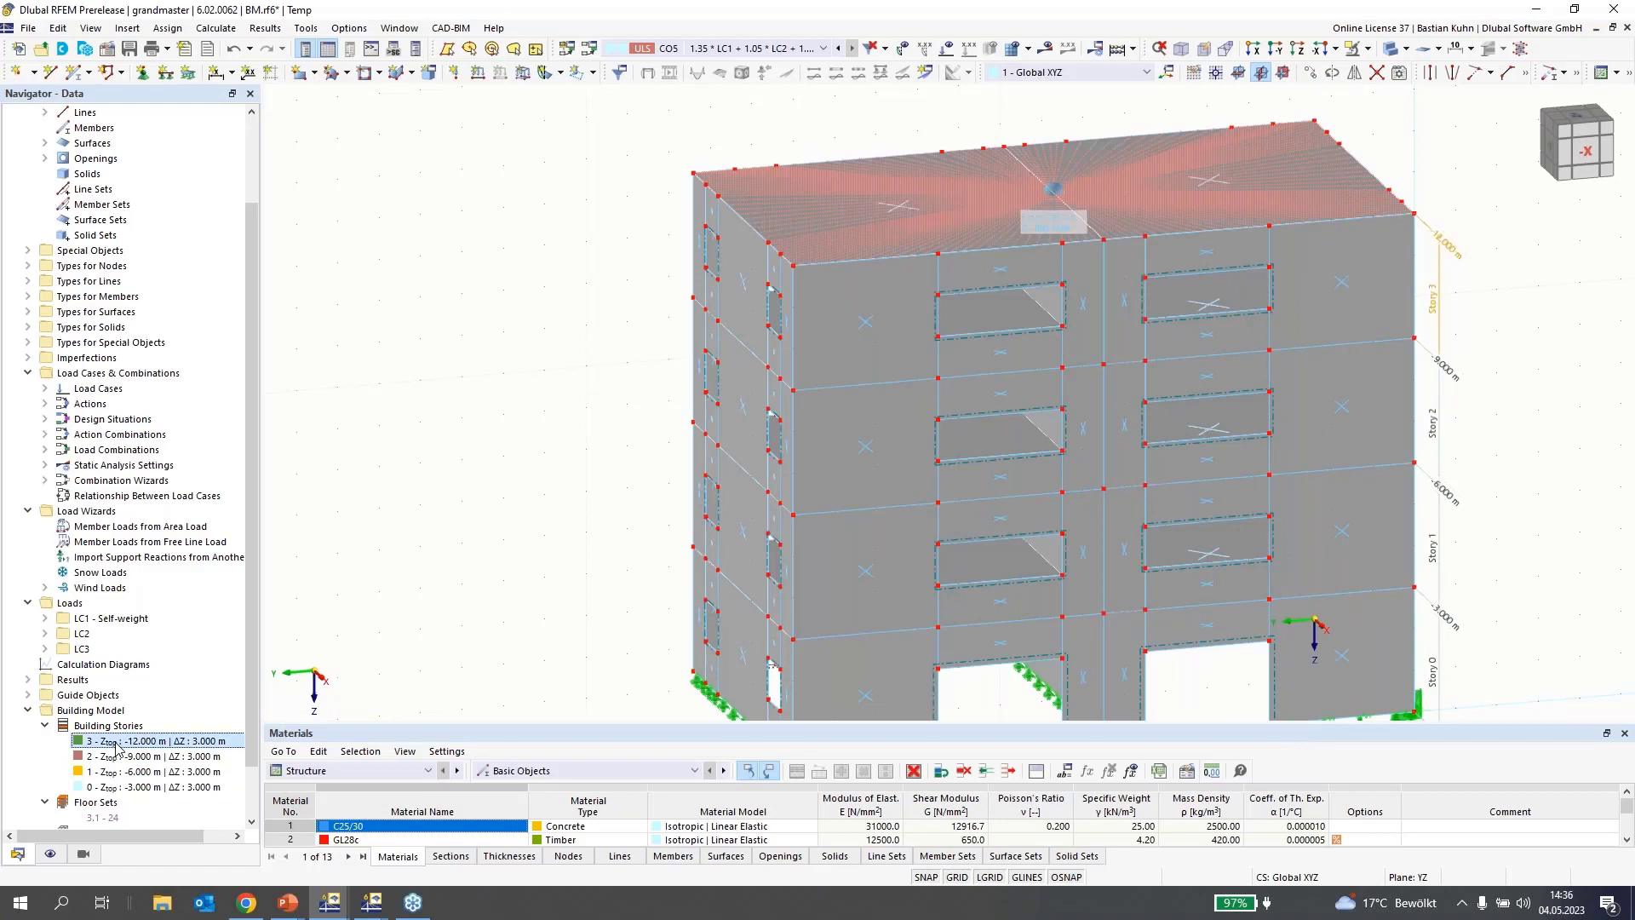
{"action": "double_click", "coordinate": [117, 743]}
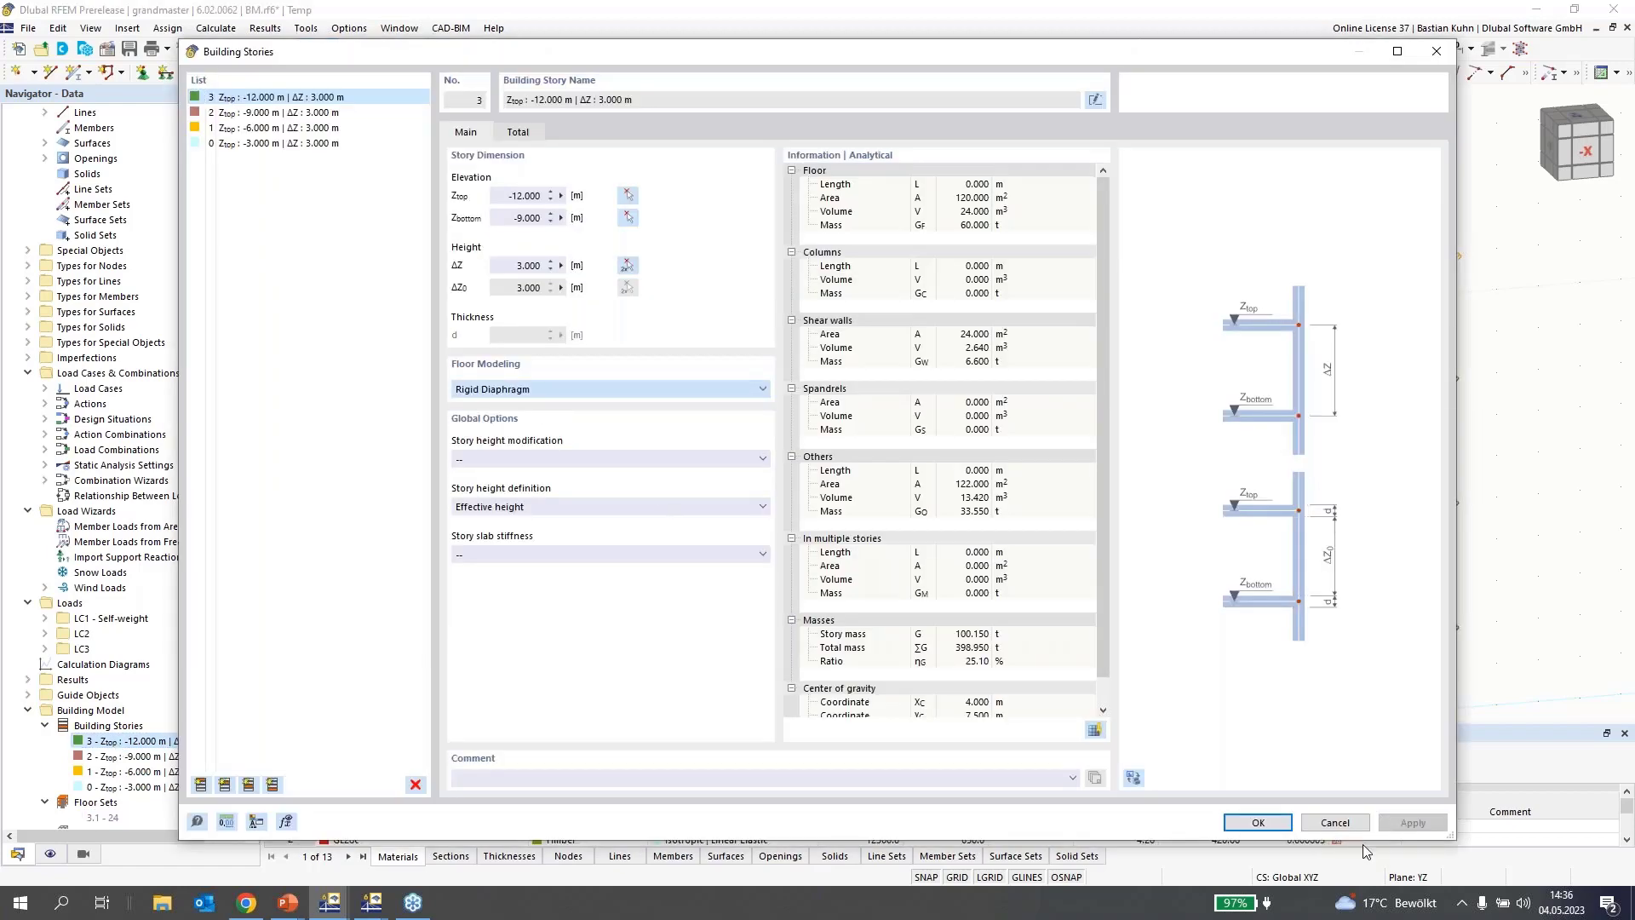
{"action": "key", "text": "Up"}
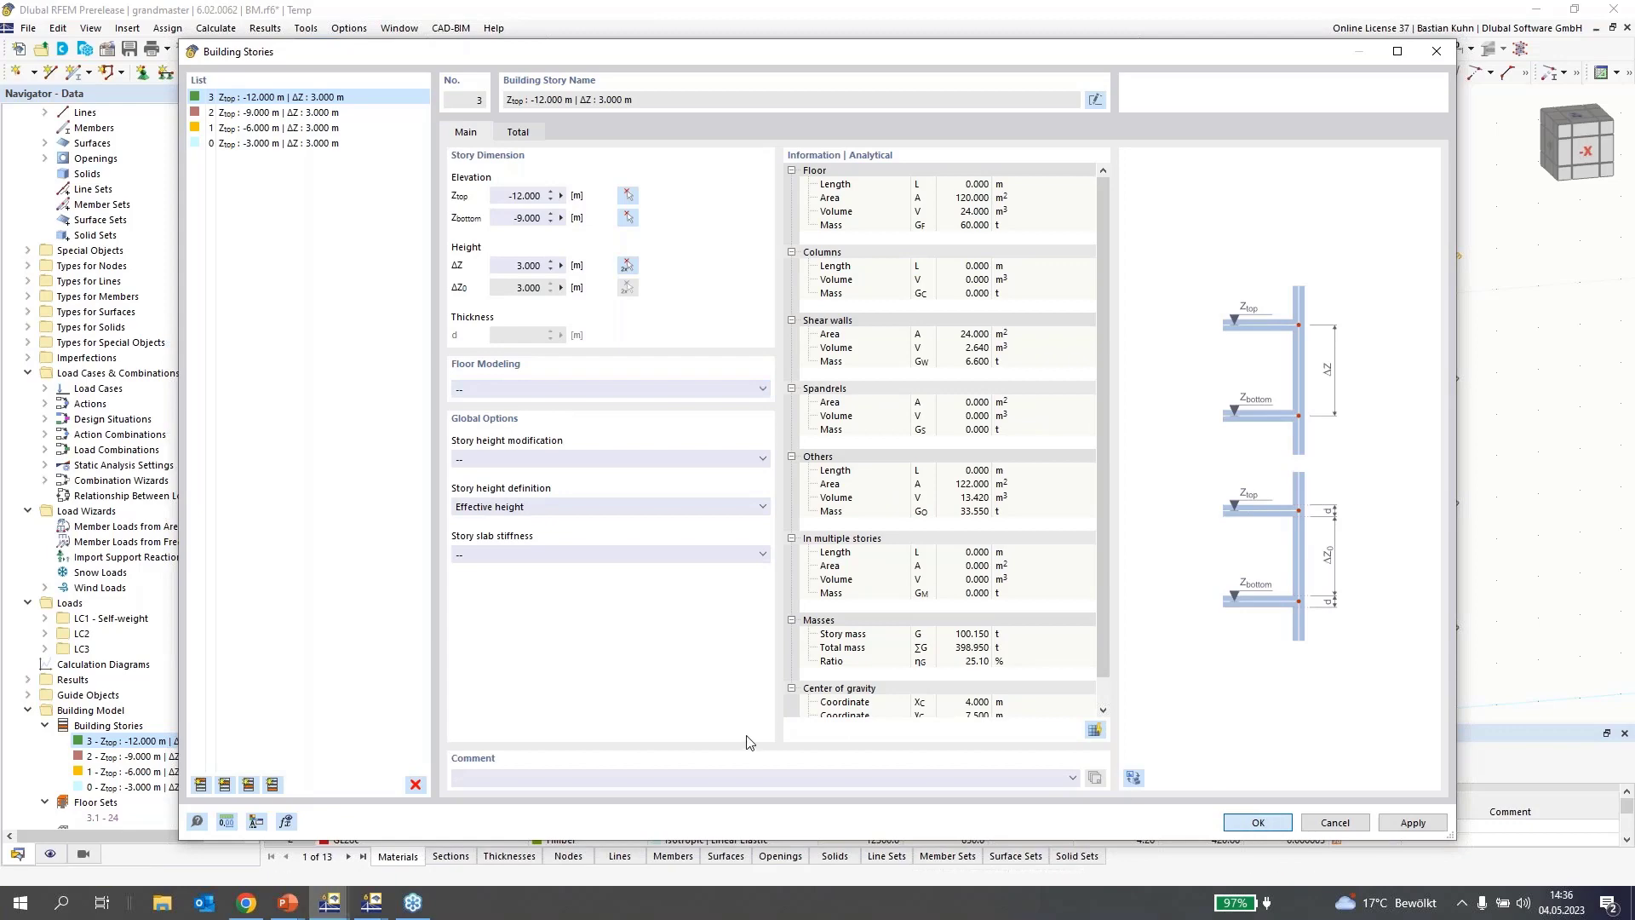
{"action": "key", "text": "Return"}
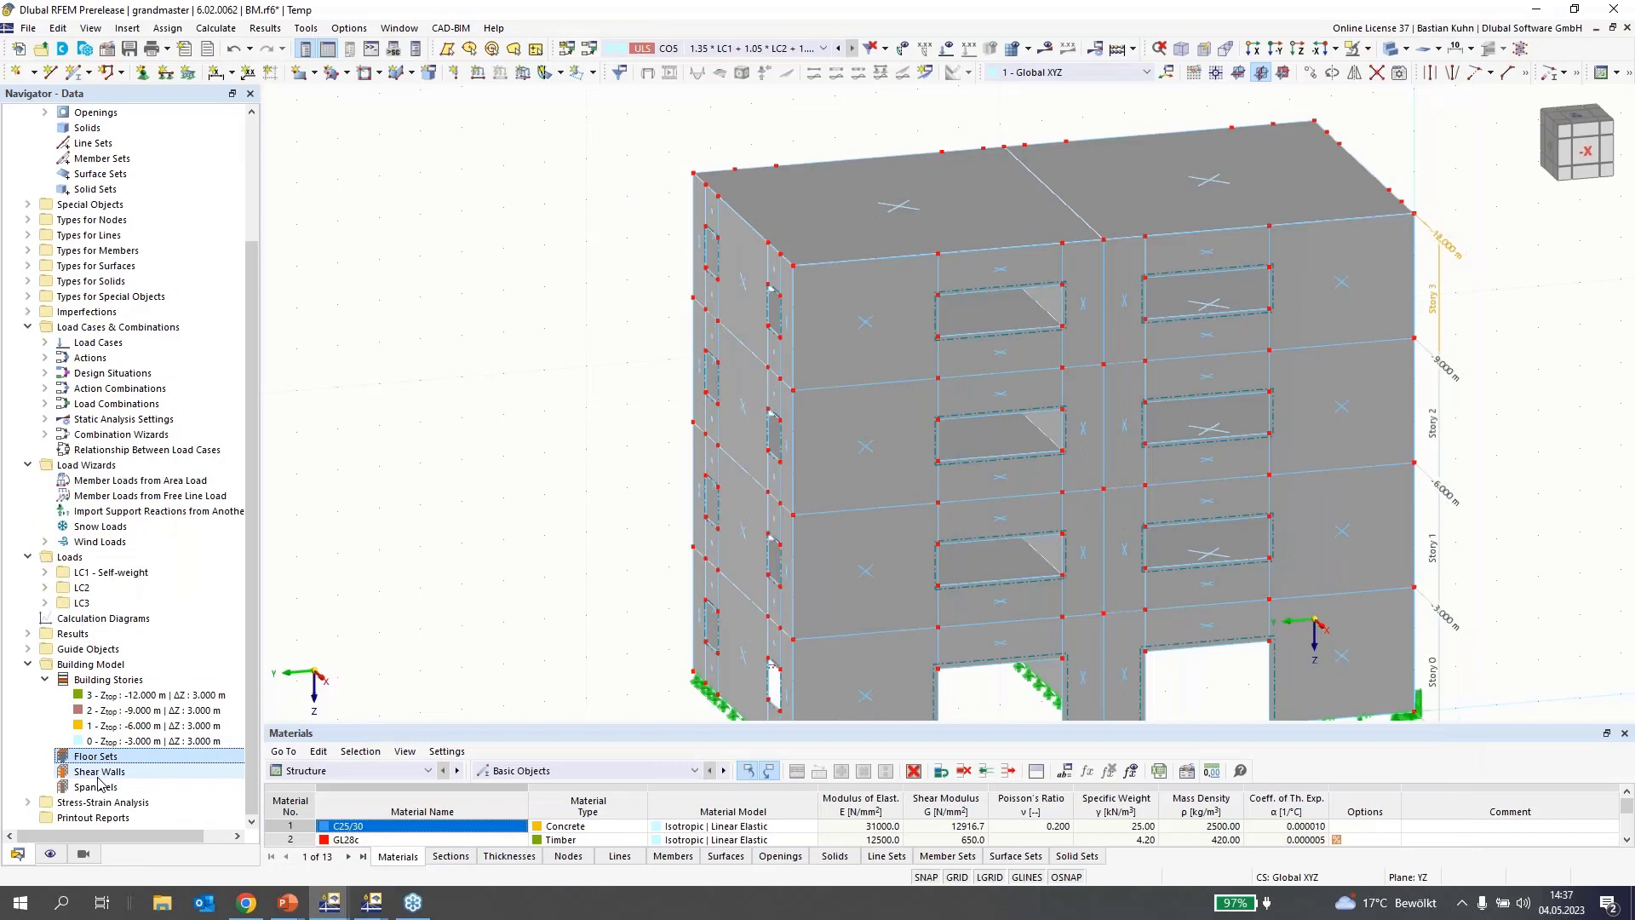
Create a shear wall from surface cells 22, 56, 92 and 128, the four stacked middle cells of the facade at Y = 15 m
{"action": "left_click", "coordinate": [98, 772]}
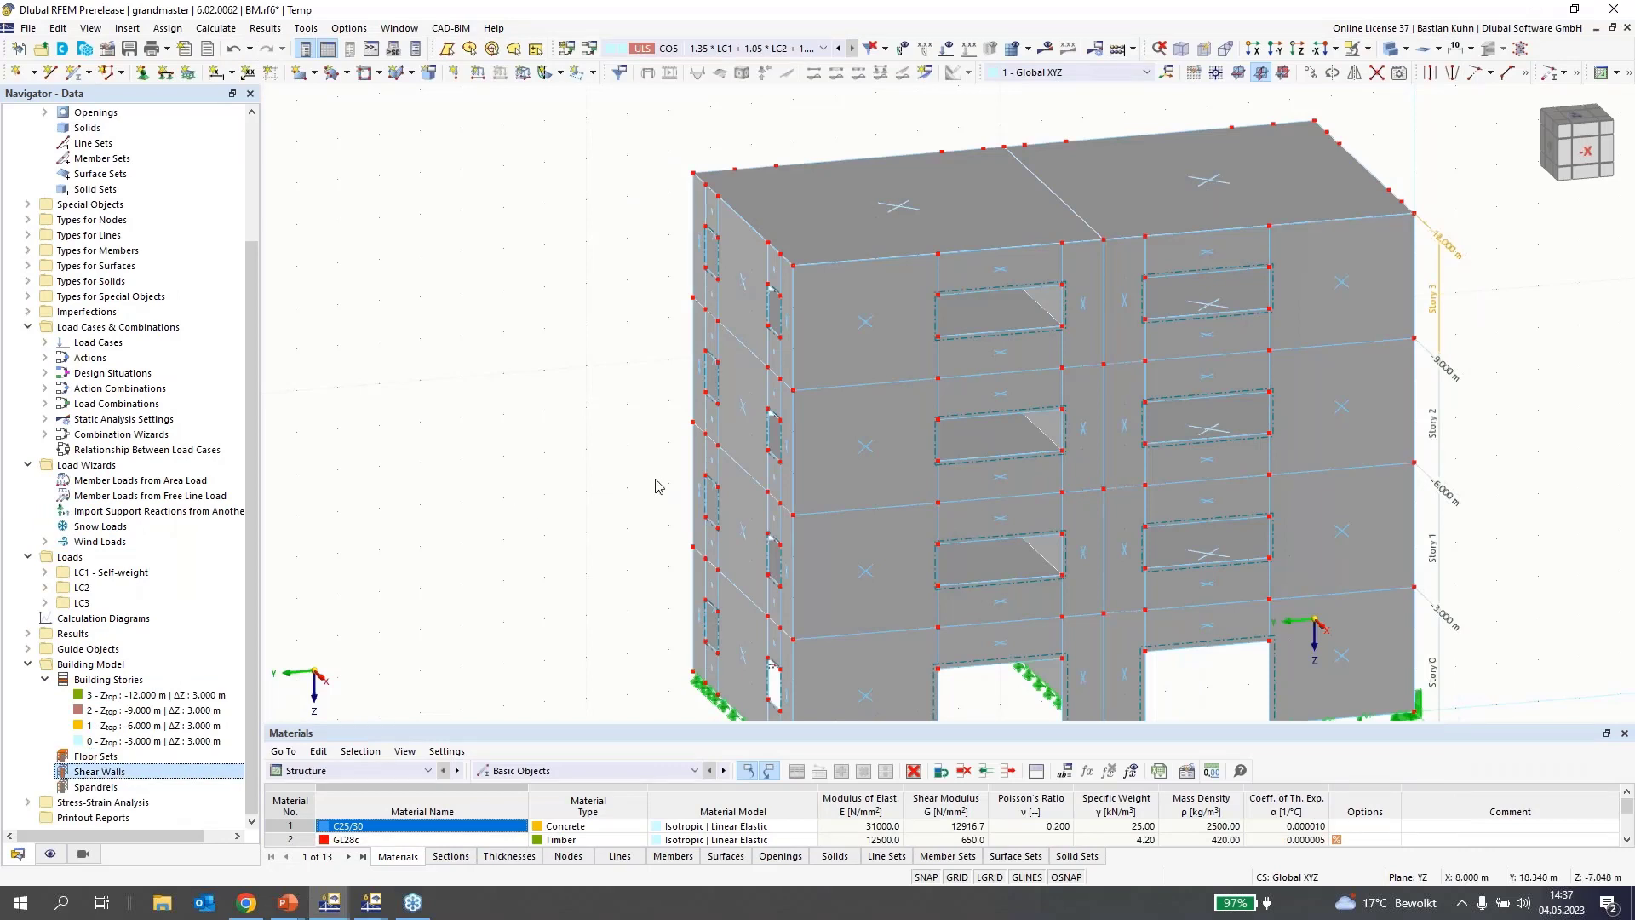
{"action": "middle_click_drag", "start_coordinate": [588, 375], "coordinate": [570, 363]}
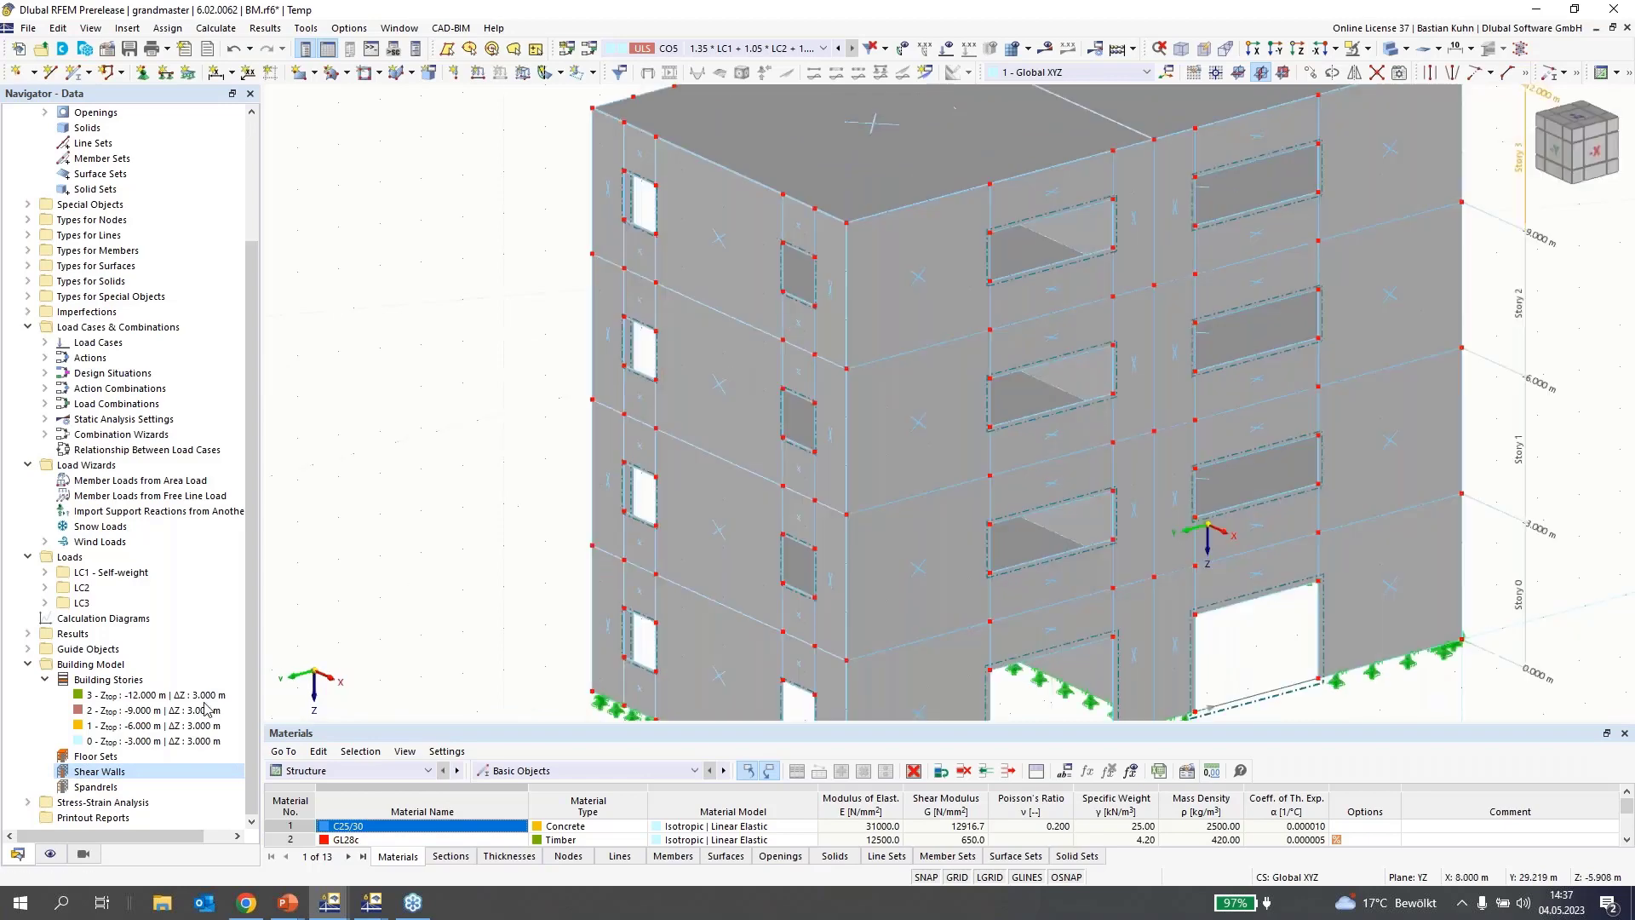
{"action": "right_click", "coordinate": [126, 773]}
{"action": "left_click", "coordinate": [176, 609]}
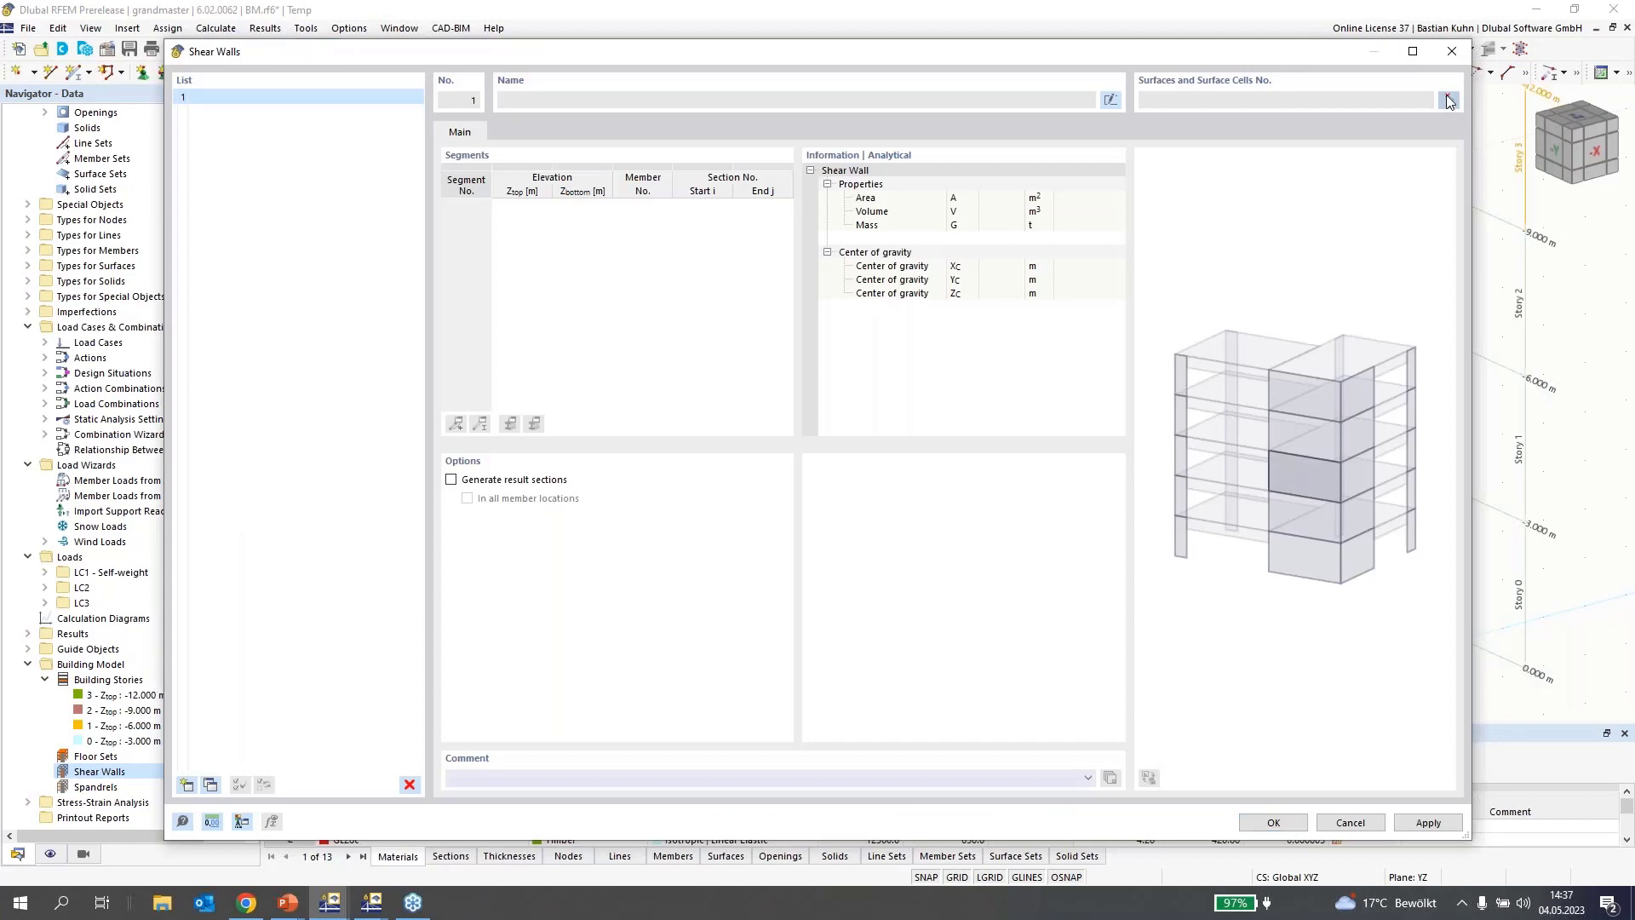
{"action": "left_click", "coordinate": [1448, 100]}
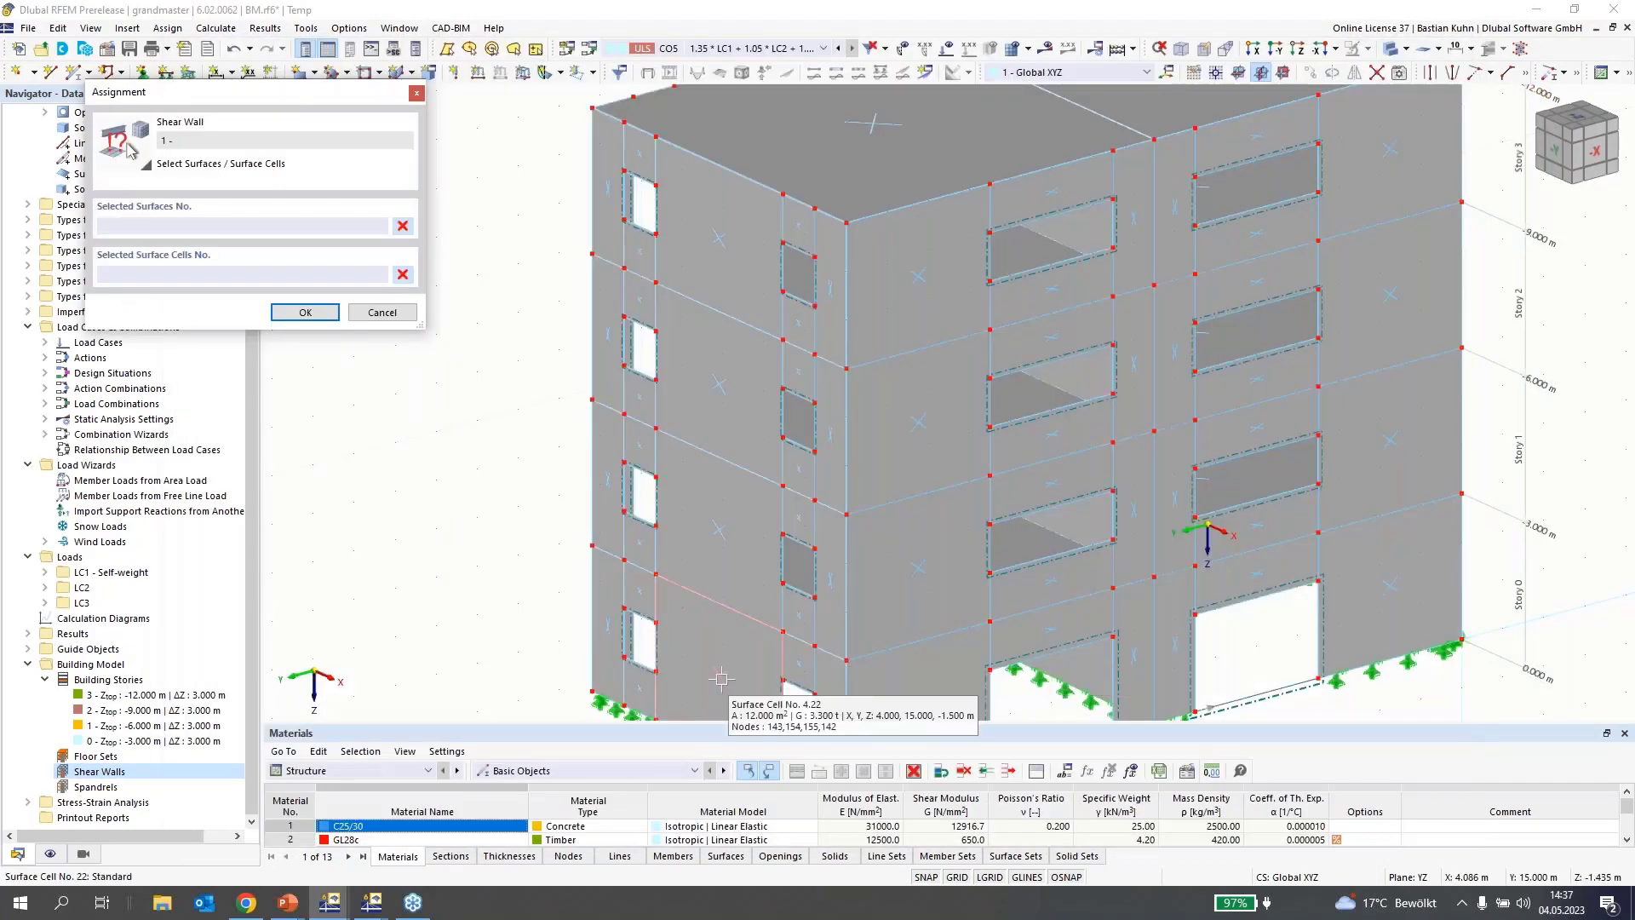
{"action": "left_click", "coordinate": [721, 678]}
{"action": "left_click", "coordinate": [718, 528]}
{"action": "left_click", "coordinate": [718, 387]}
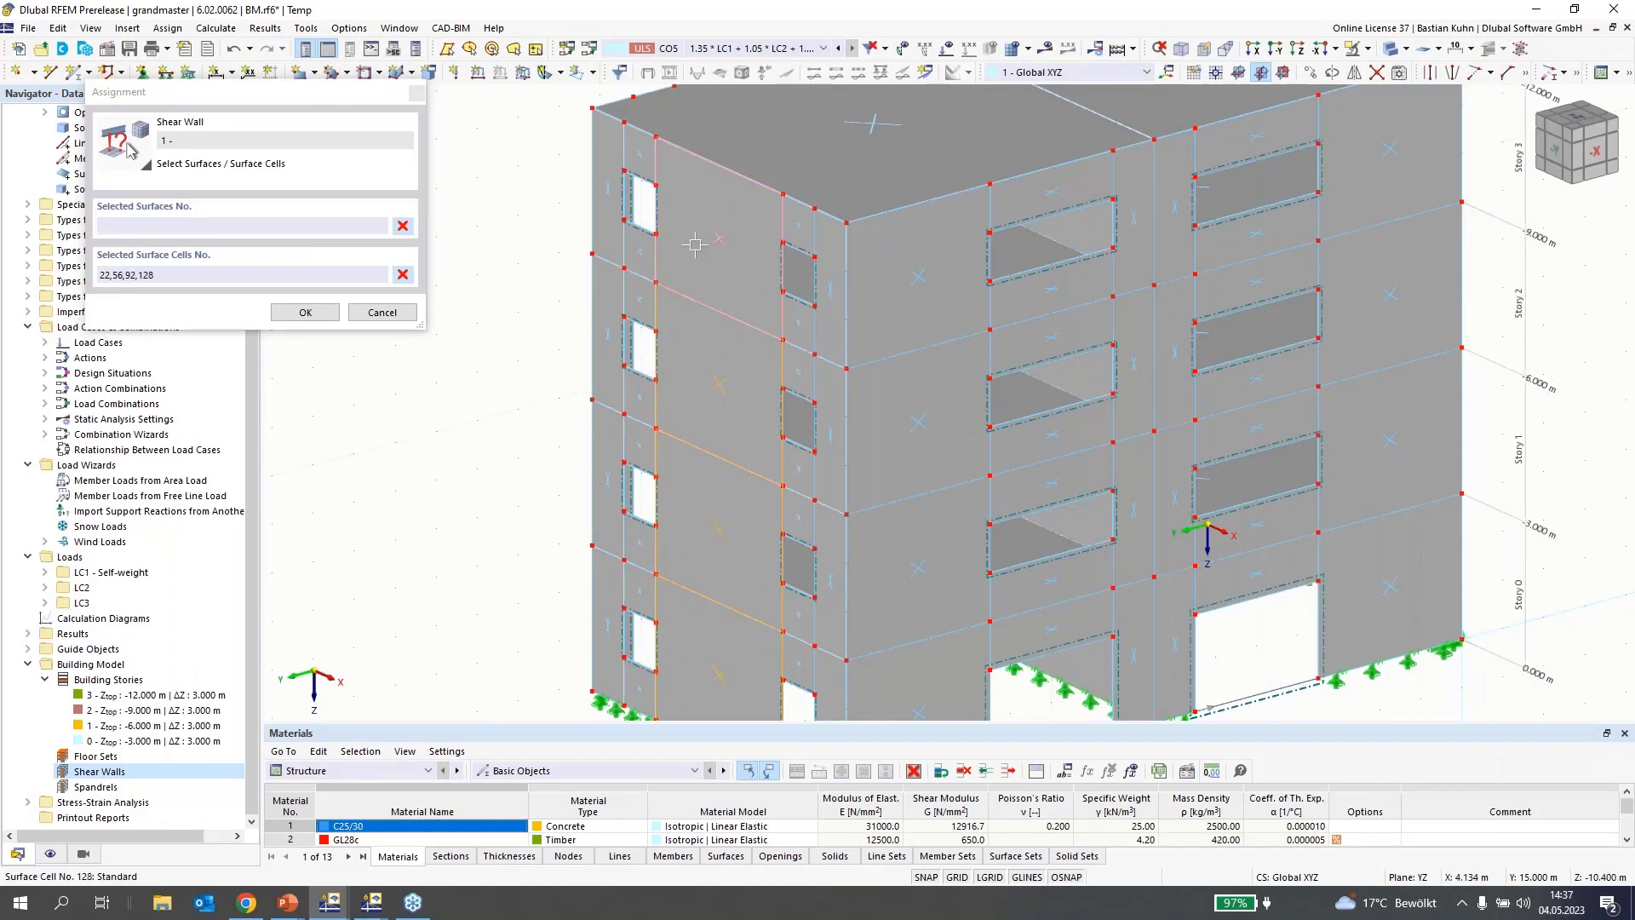
{"action": "left_click", "coordinate": [304, 311]}
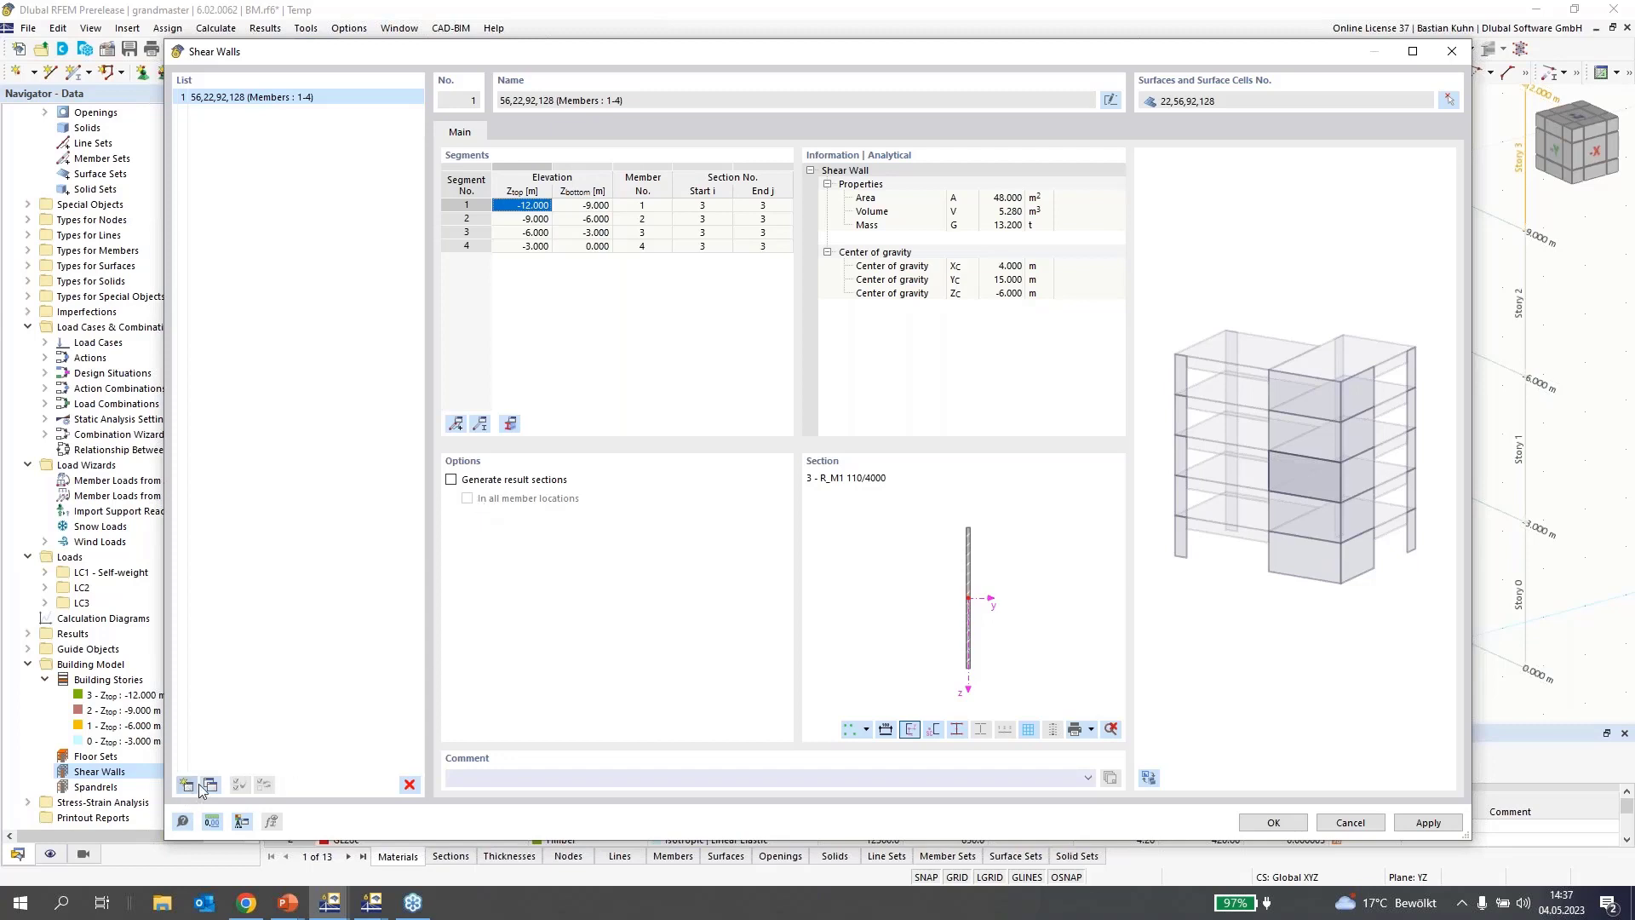
Add a second shear wall from surface cells 3, 37, 73 and 109, the stacked middle cells of the opposite end facade
{"action": "left_click", "coordinate": [186, 785]}
{"action": "left_click", "coordinate": [1448, 99]}
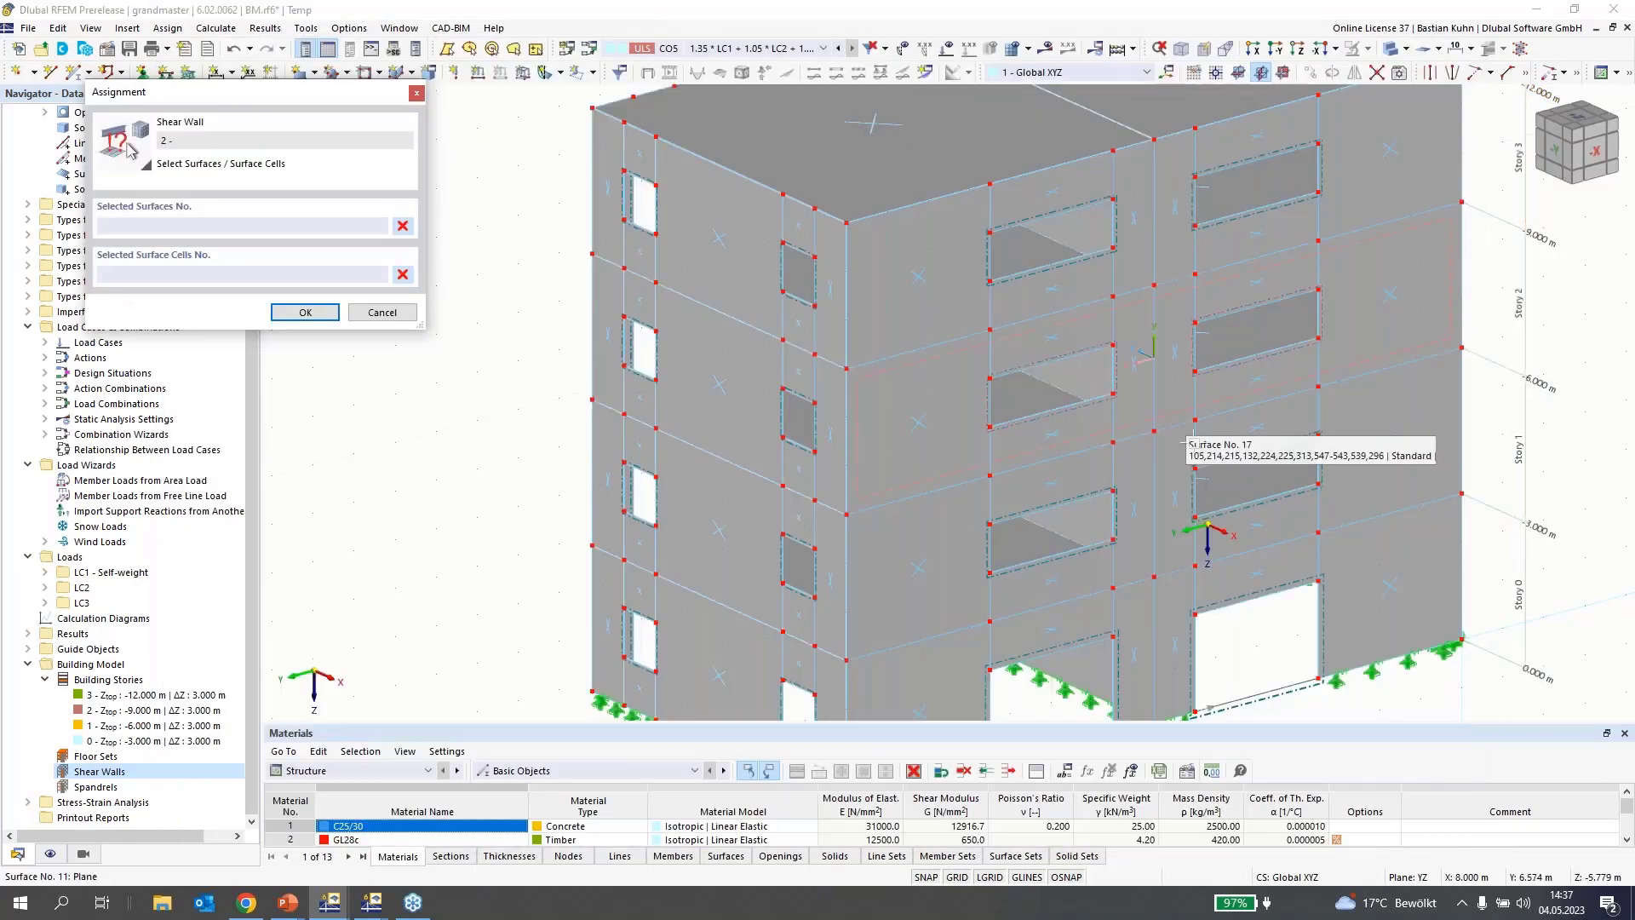
{"action": "middle_click_drag", "start_coordinate": [1192, 443], "coordinate": [740, 368]}
{"action": "scroll", "coordinate": [1189, 680], "scroll_direction": "down", "scroll_amount": 1}
{"action": "scroll", "coordinate": [1183, 586], "scroll_direction": "down", "scroll_amount": 1}
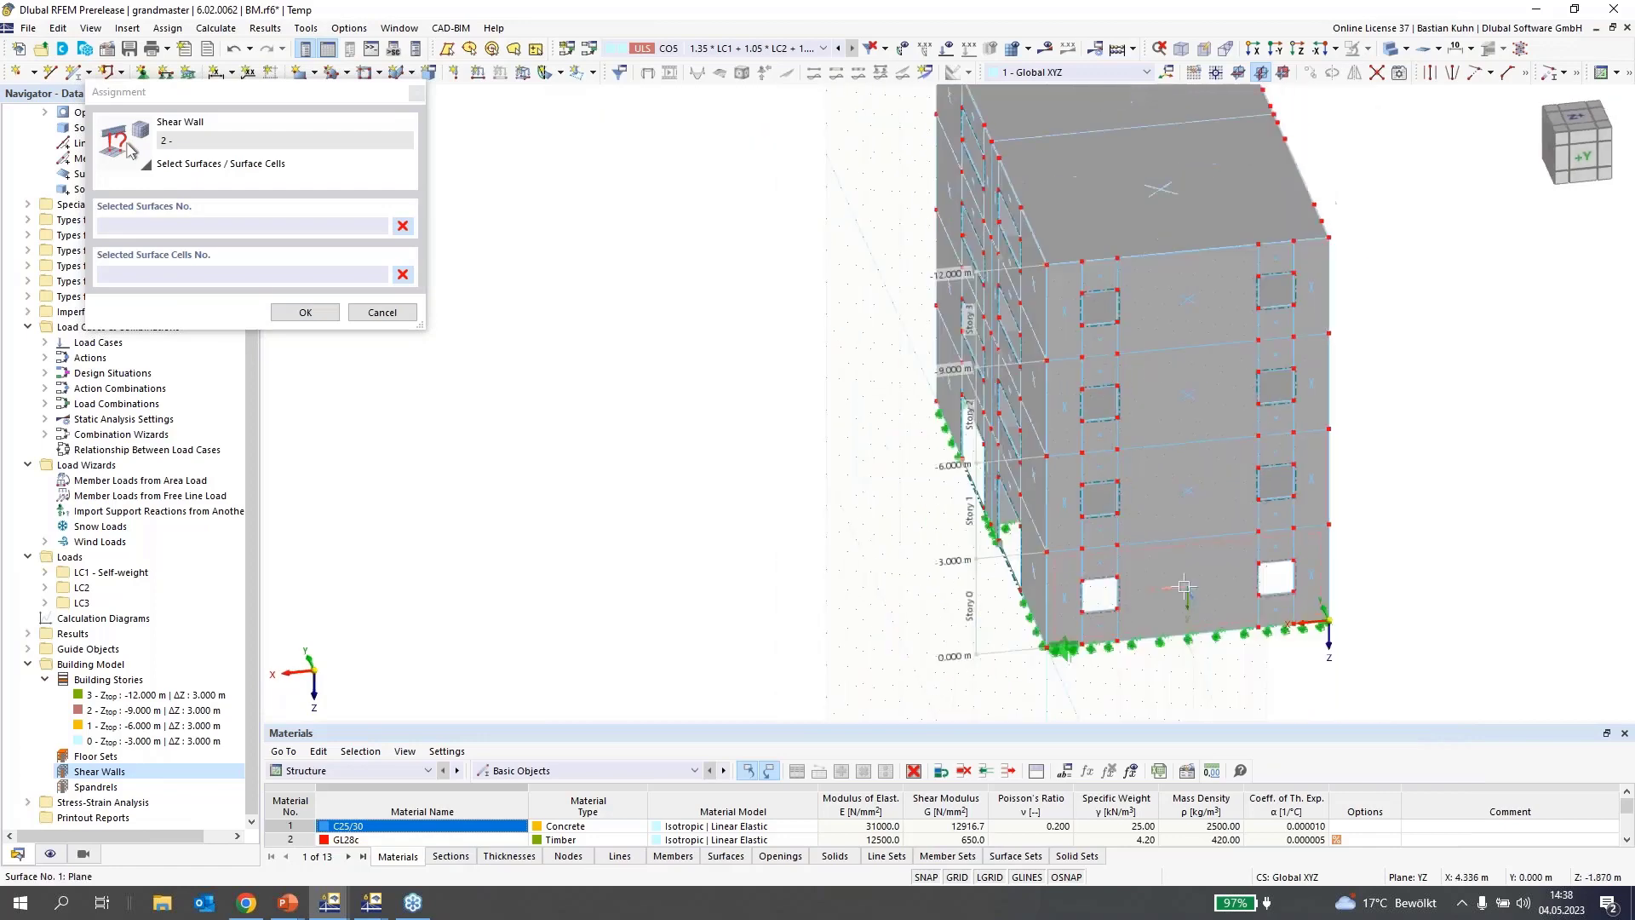
{"action": "left_click", "coordinate": [1184, 585]}
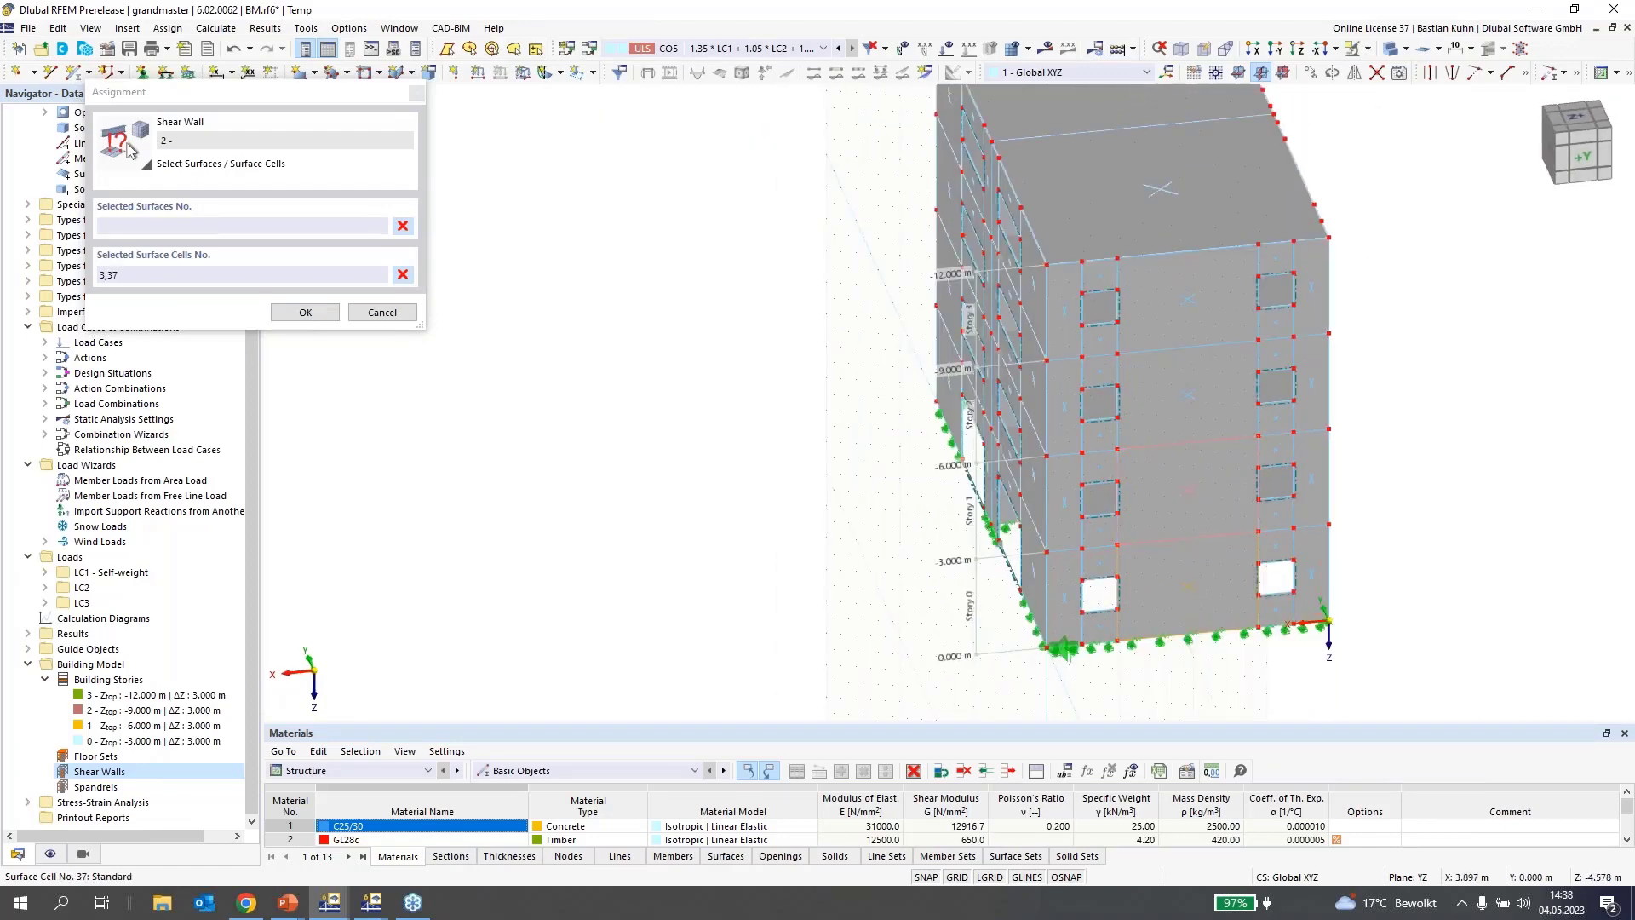
{"action": "left_click", "coordinate": [1188, 396]}
{"action": "left_click", "coordinate": [1188, 300]}
{"action": "left_click", "coordinate": [307, 312]}
Add an L-shaped third shear wall from corner surface cells 1, 8, 35, 49, 71, 85, 107 and 121, preview it and confirm the shear walls
{"action": "left_click", "coordinate": [189, 785]}
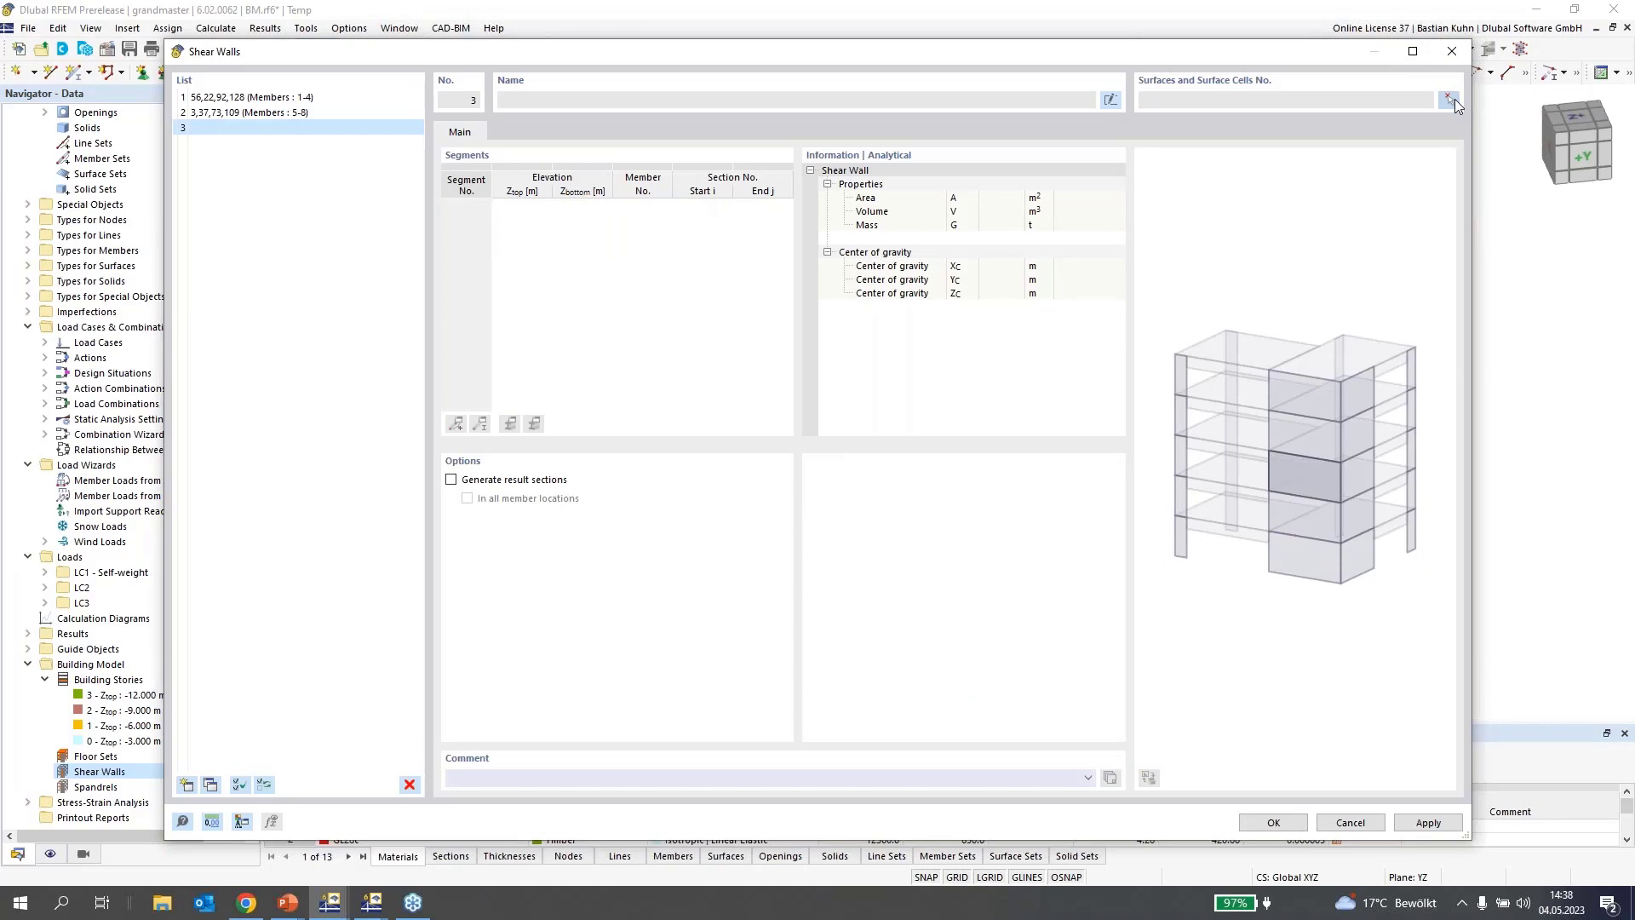
{"action": "left_click", "coordinate": [1448, 100]}
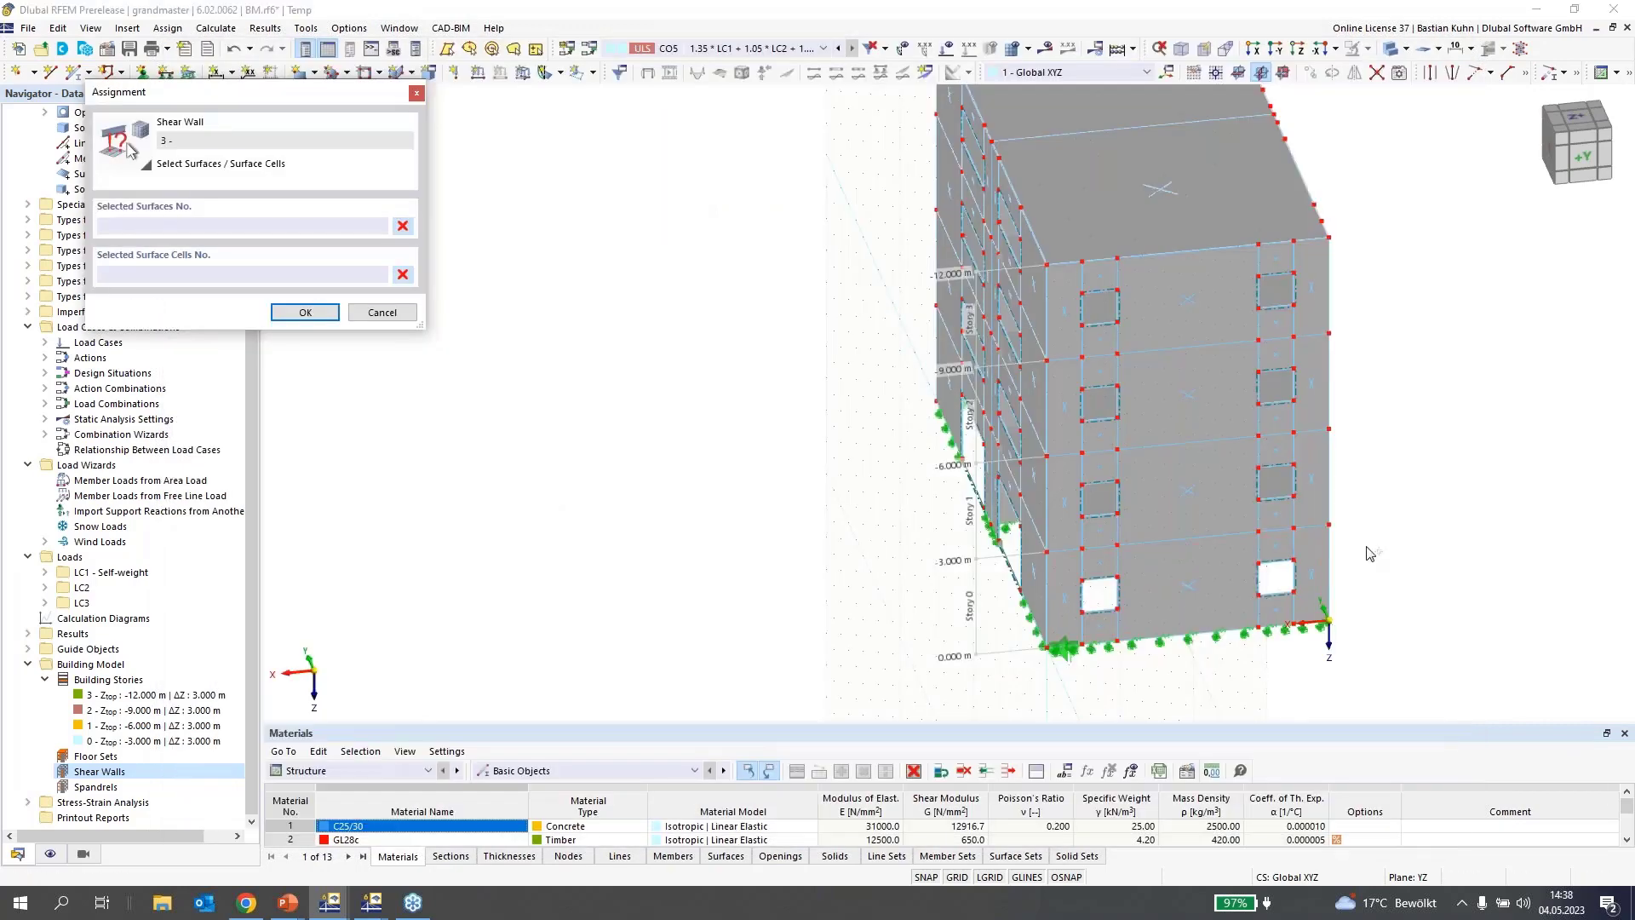
{"action": "middle_click_drag", "start_coordinate": [1368, 553], "coordinate": [865, 515]}
{"action": "left_click", "coordinate": [859, 532]}
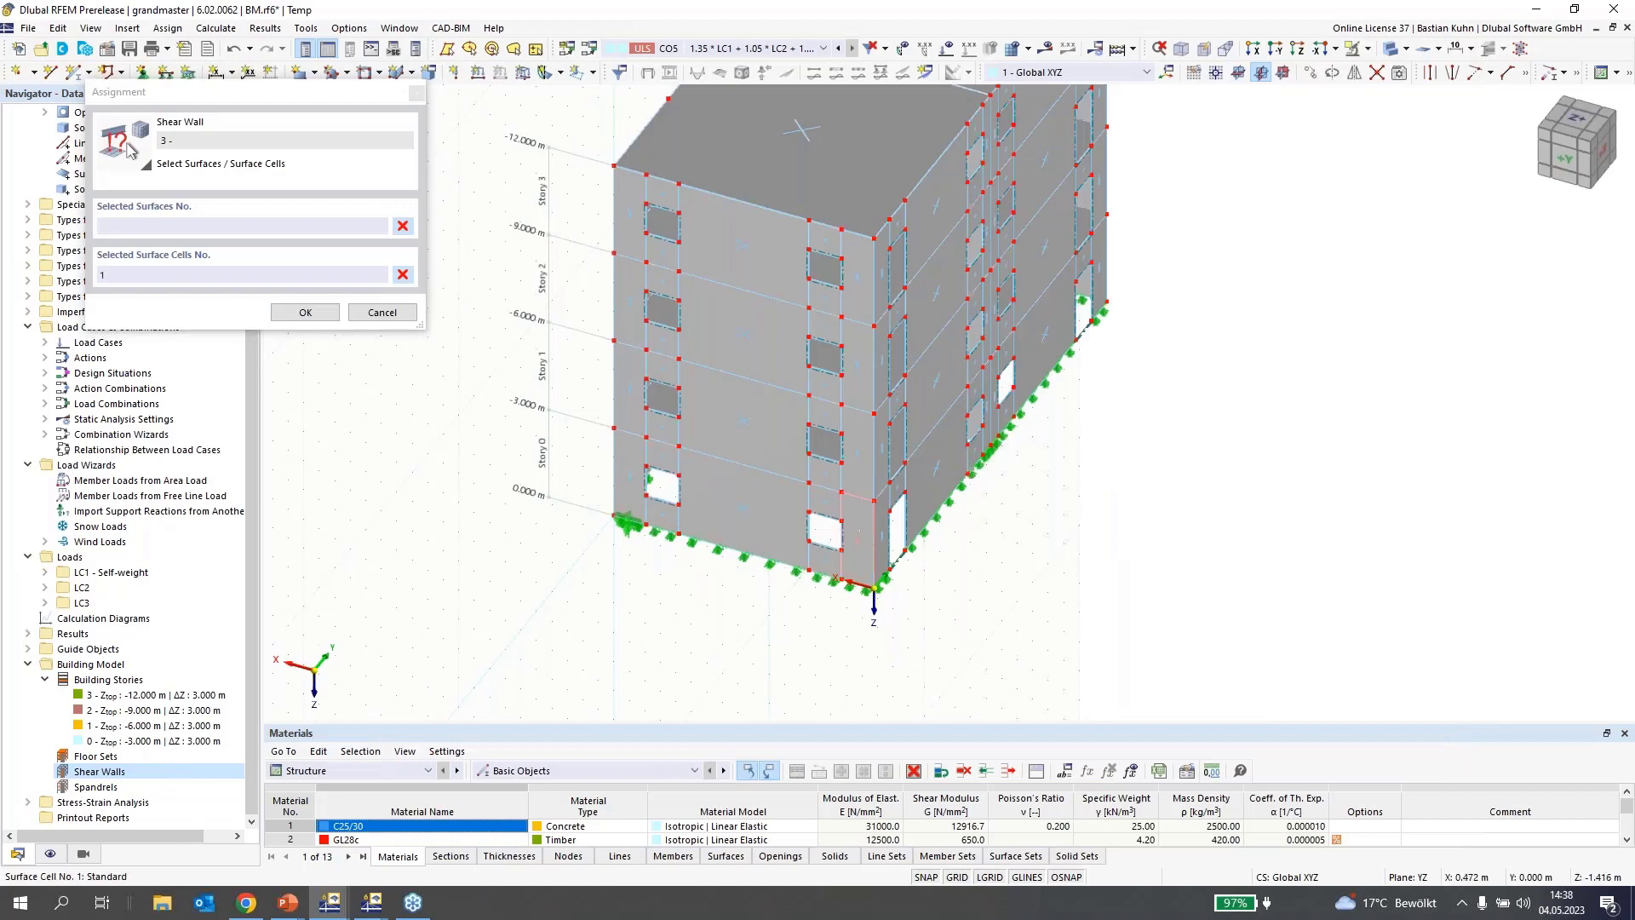
{"action": "left_click", "coordinate": [993, 392]}
{"action": "left_click", "coordinate": [880, 449]}
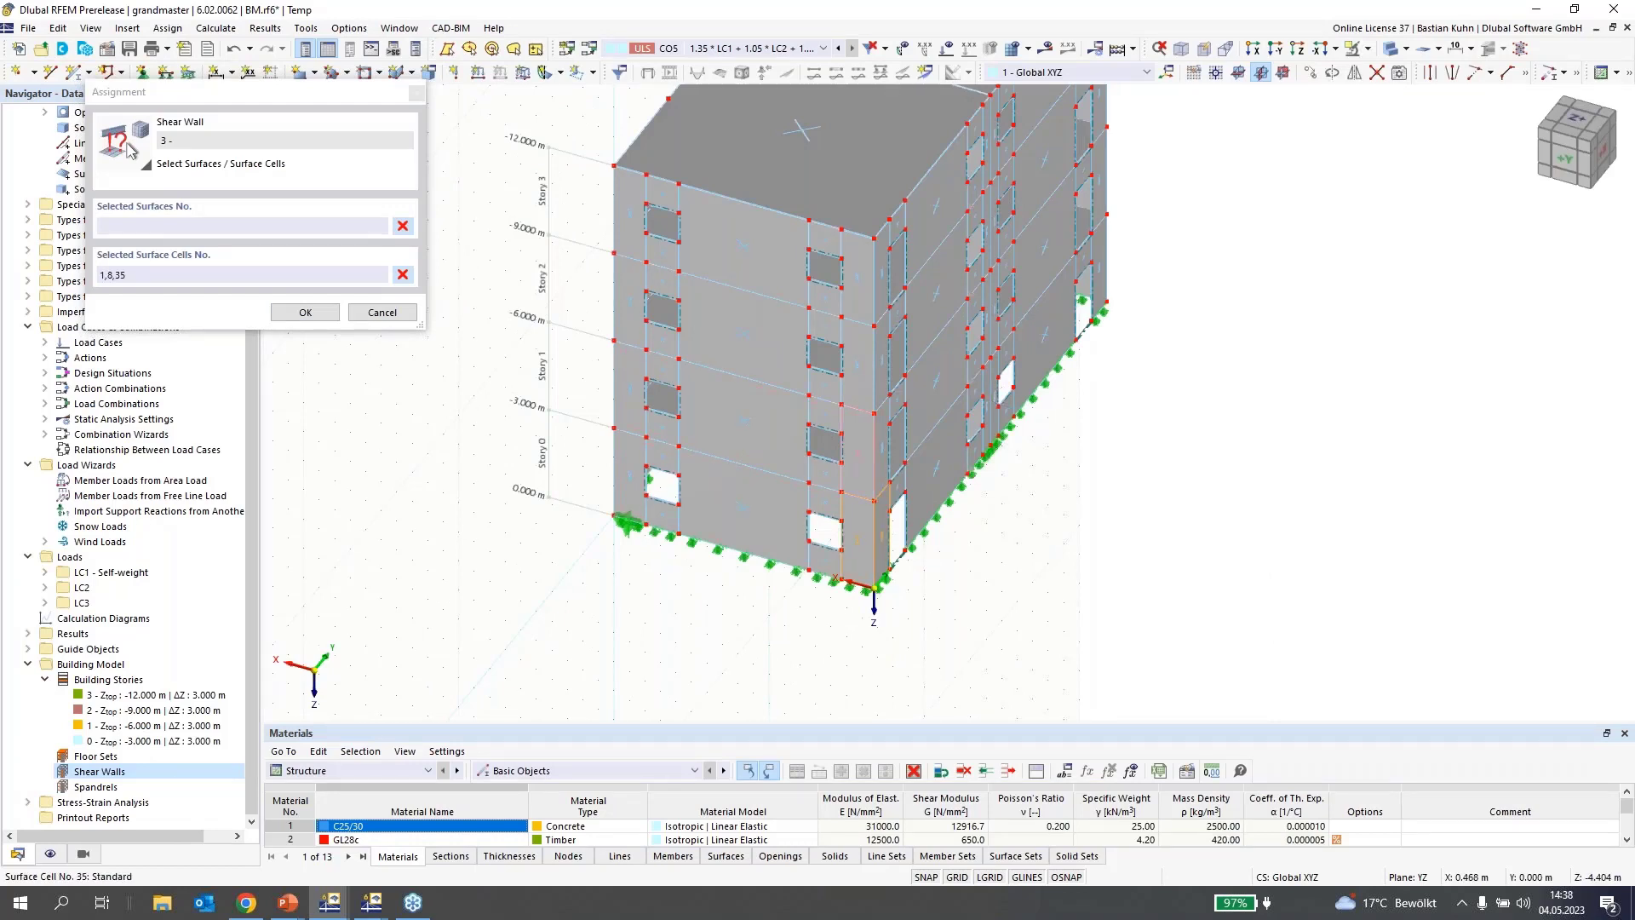
{"action": "left_click", "coordinate": [883, 448]}
{"action": "left_click", "coordinate": [882, 364]}
{"action": "left_click", "coordinate": [886, 363]}
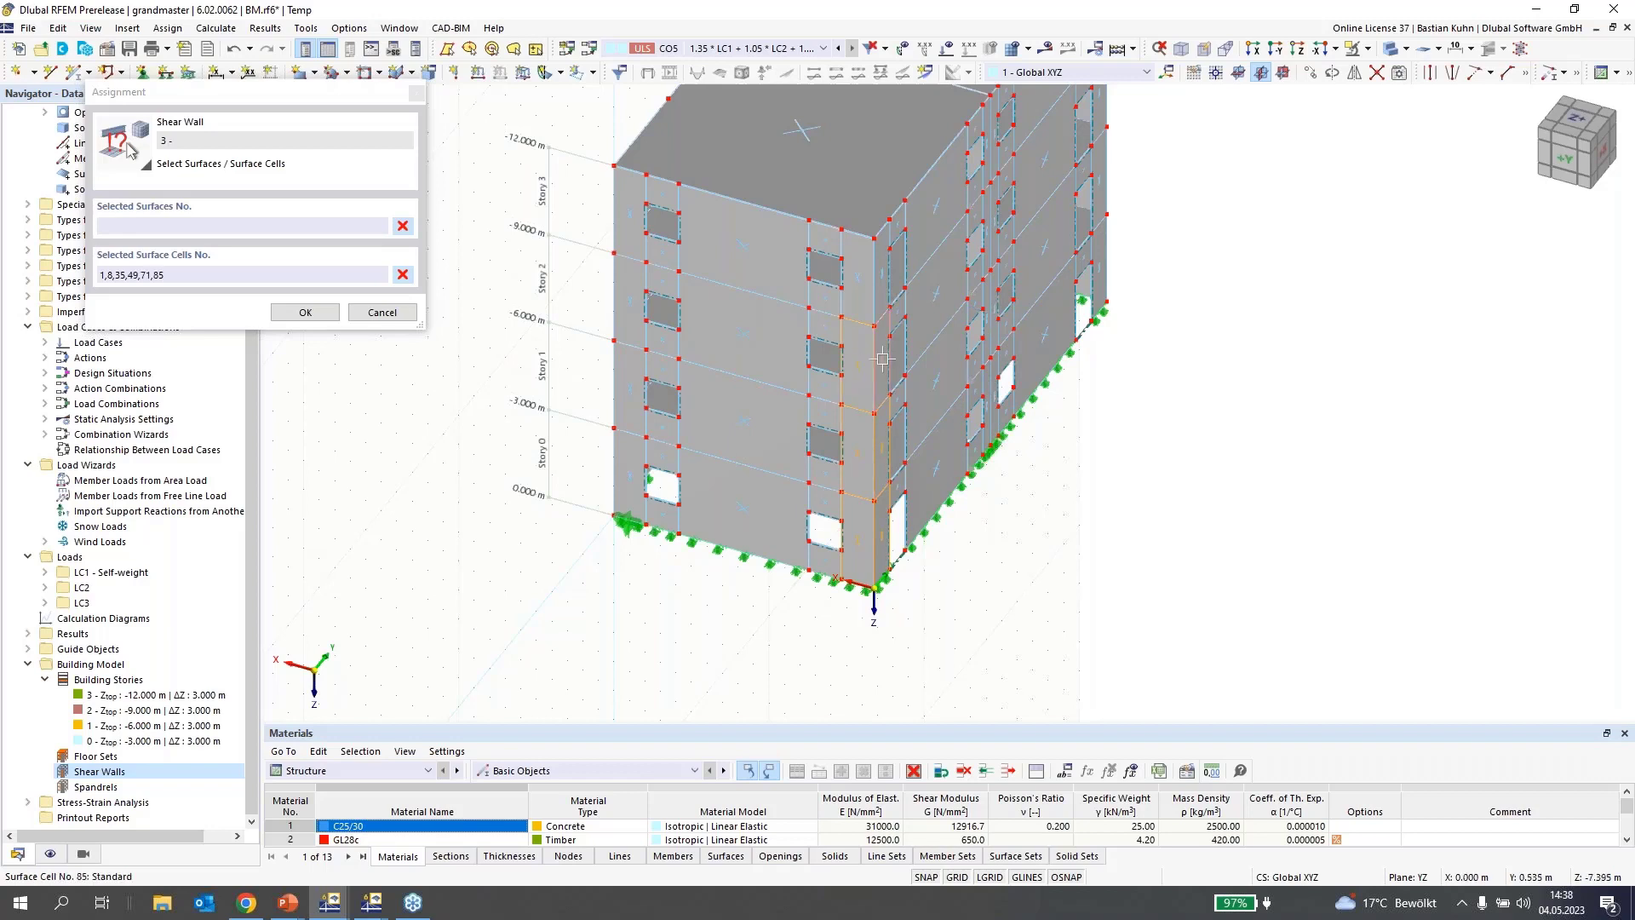
{"action": "left_click", "coordinate": [859, 280]}
{"action": "left_click", "coordinate": [882, 273]}
{"action": "left_click", "coordinate": [328, 314]}
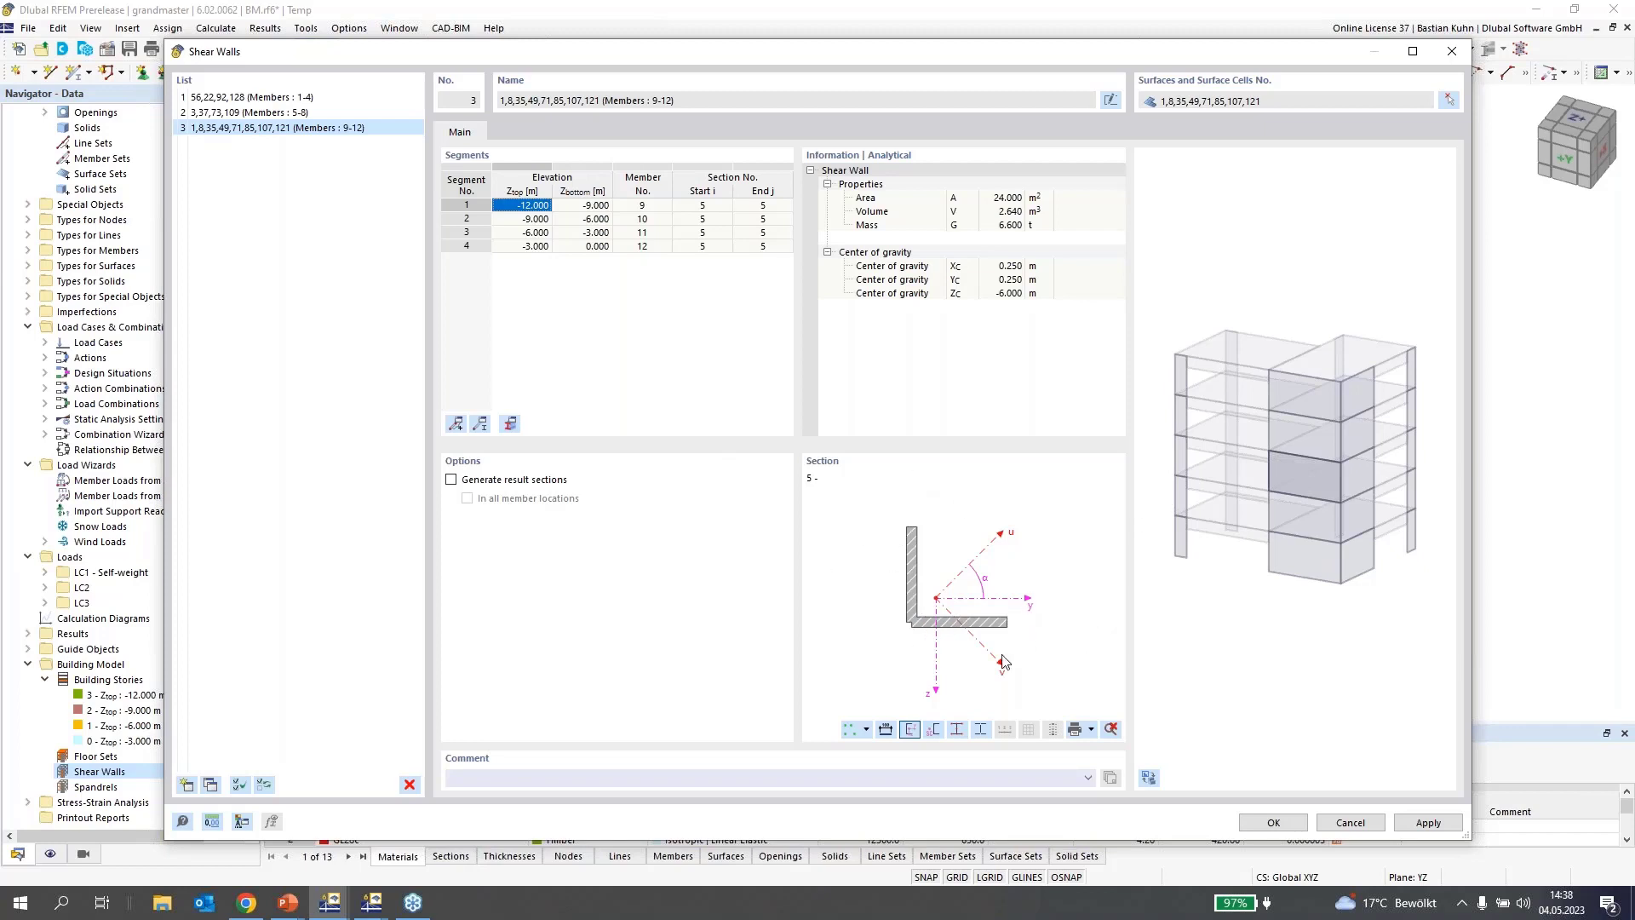
{"action": "left_click", "coordinate": [1148, 778]}
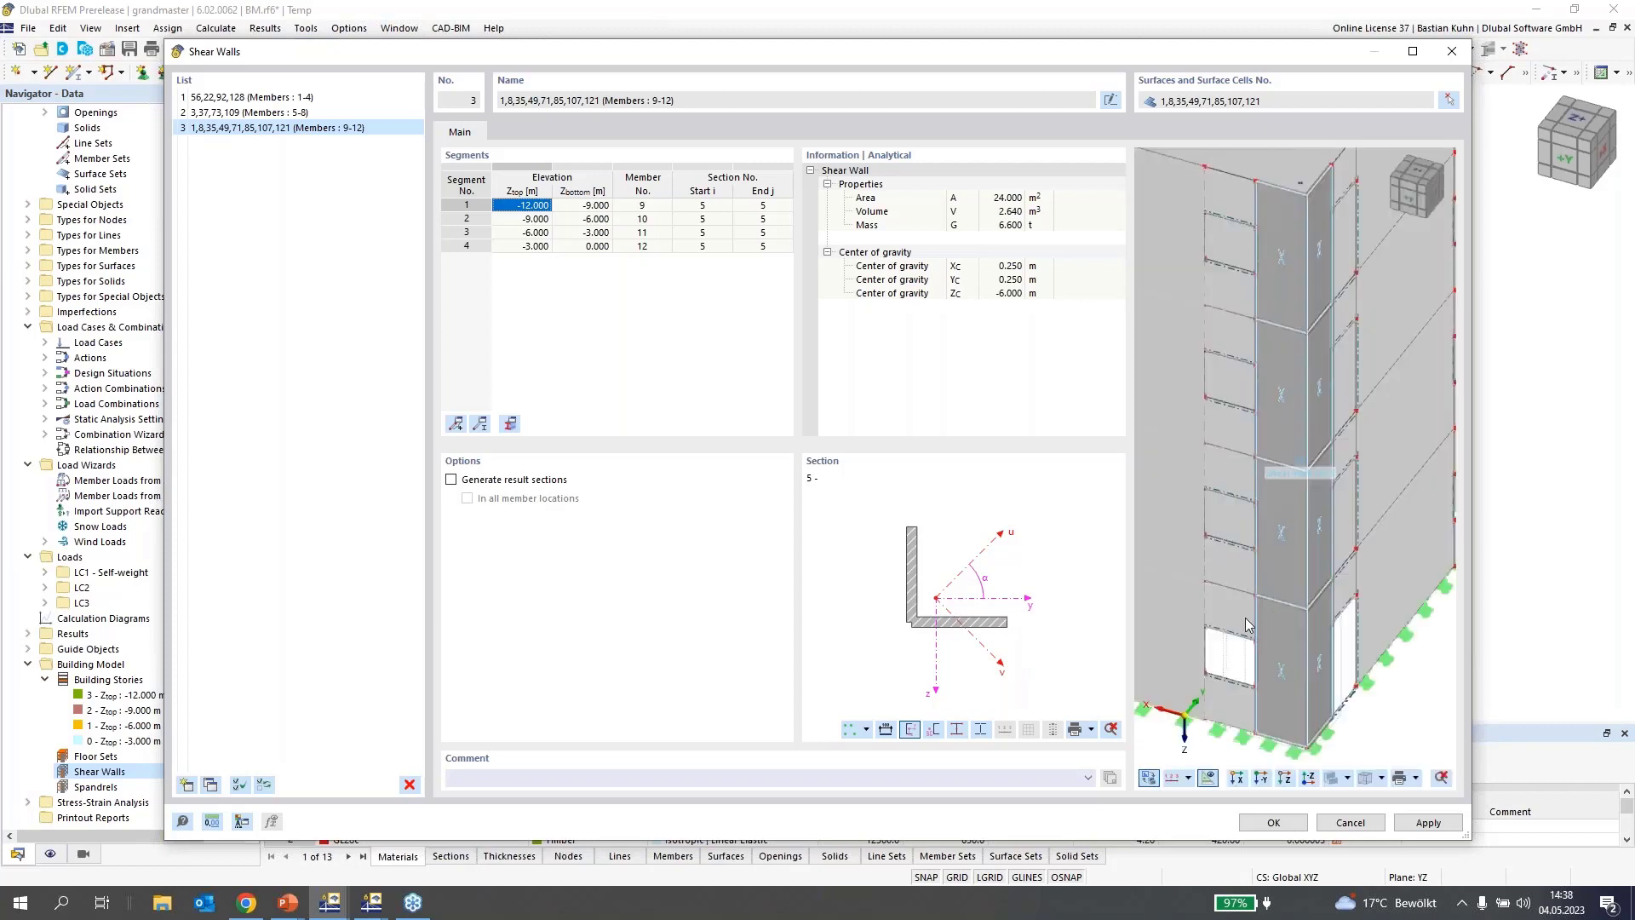
{"action": "left_click", "coordinate": [1276, 823]}
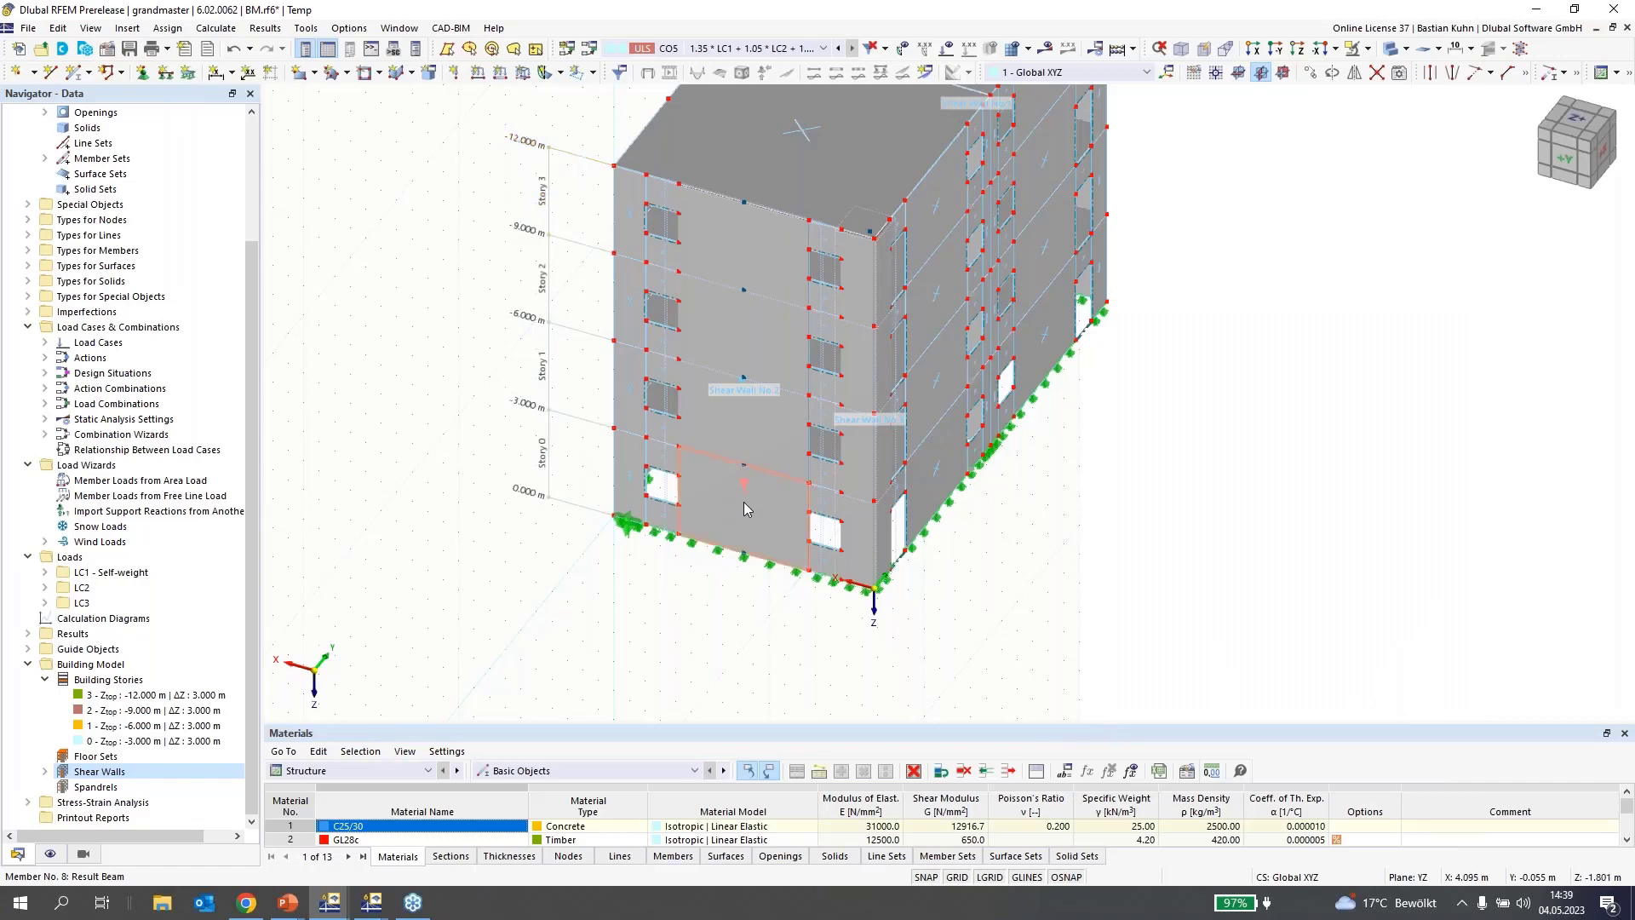
Inspect the lowest result beam of the second shear wall: its included surface cells, section and stress-strain configuration
{"action": "mouse_move", "coordinate": [745, 502]}
{"action": "double_click", "coordinate": [744, 502]}
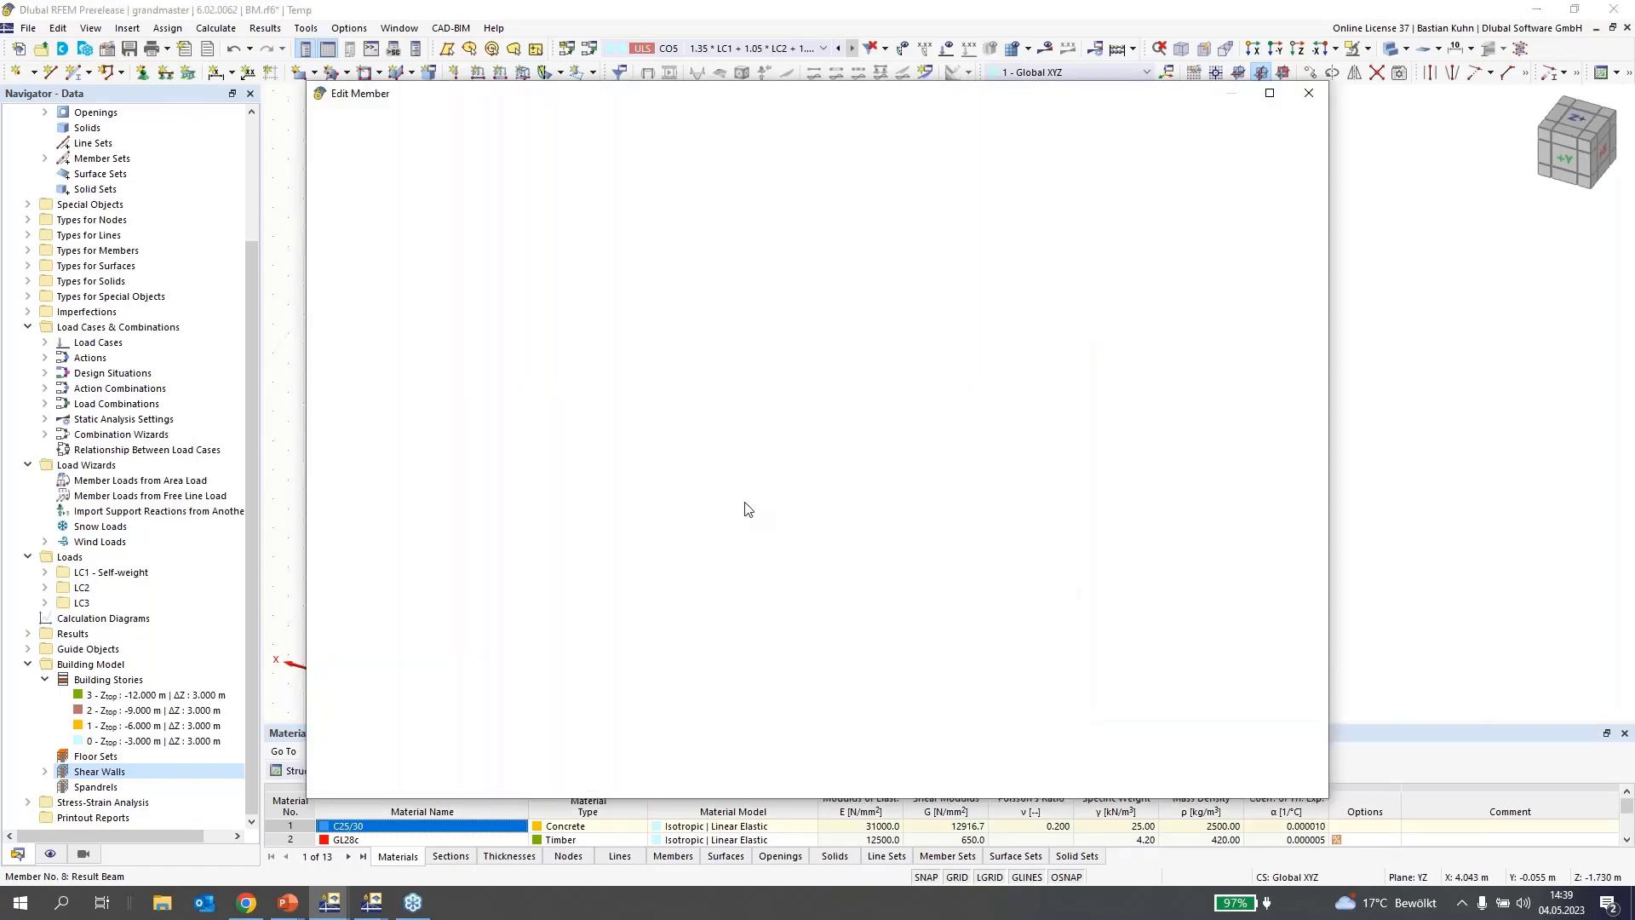
{"action": "left_click", "coordinate": [402, 175]}
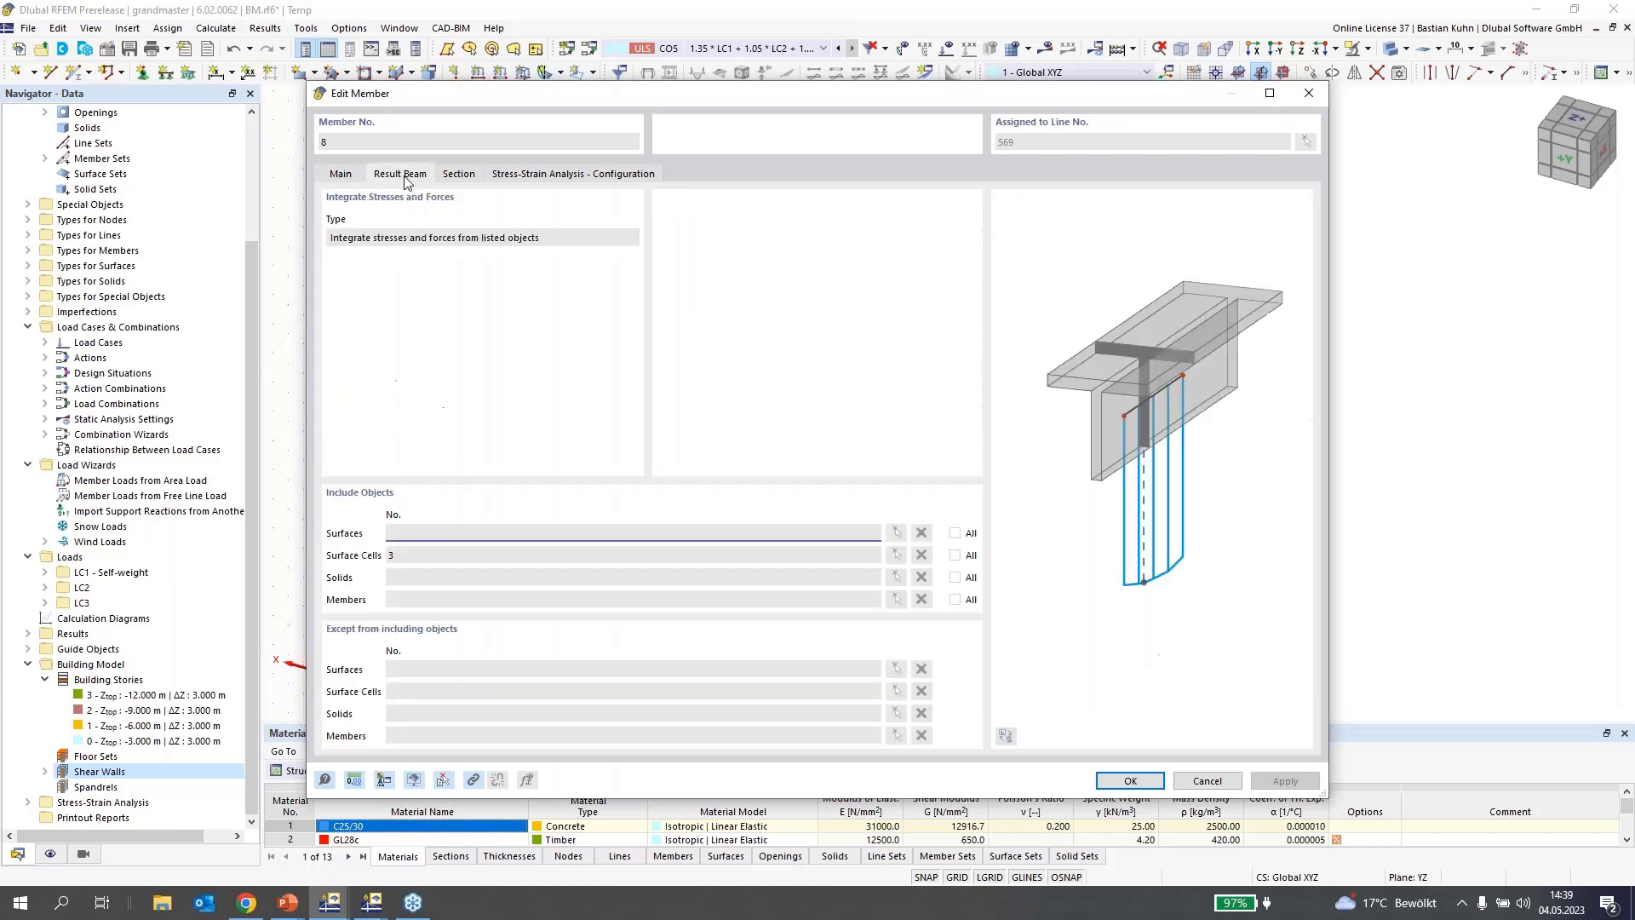
{"action": "left_click", "coordinate": [396, 558]}
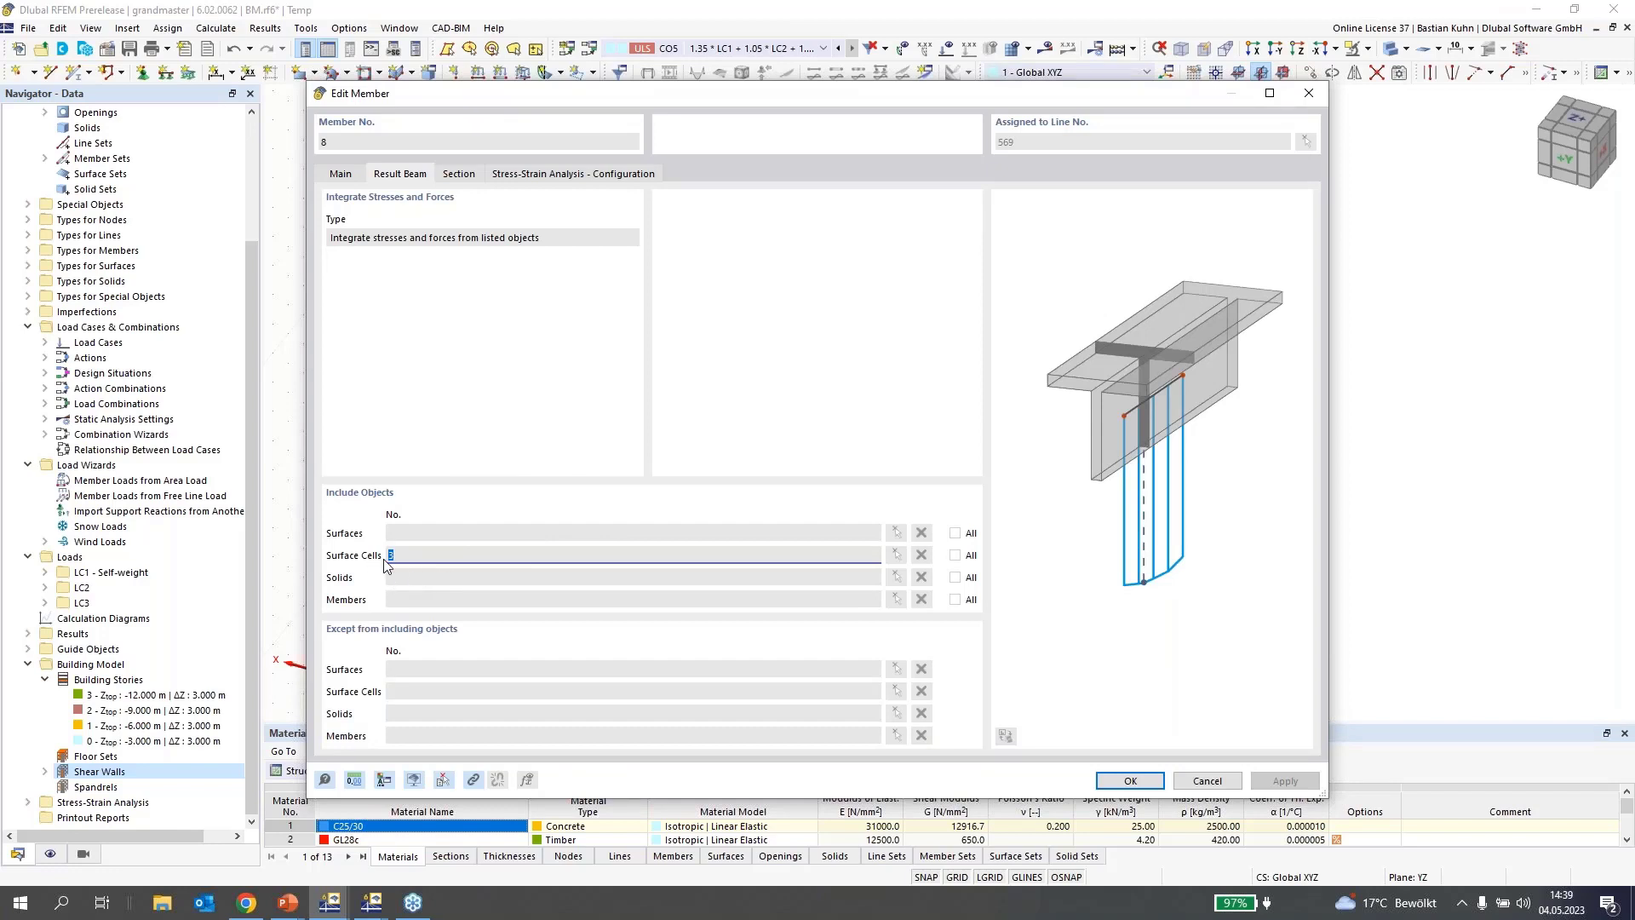
{"action": "left_click", "coordinate": [458, 174]}
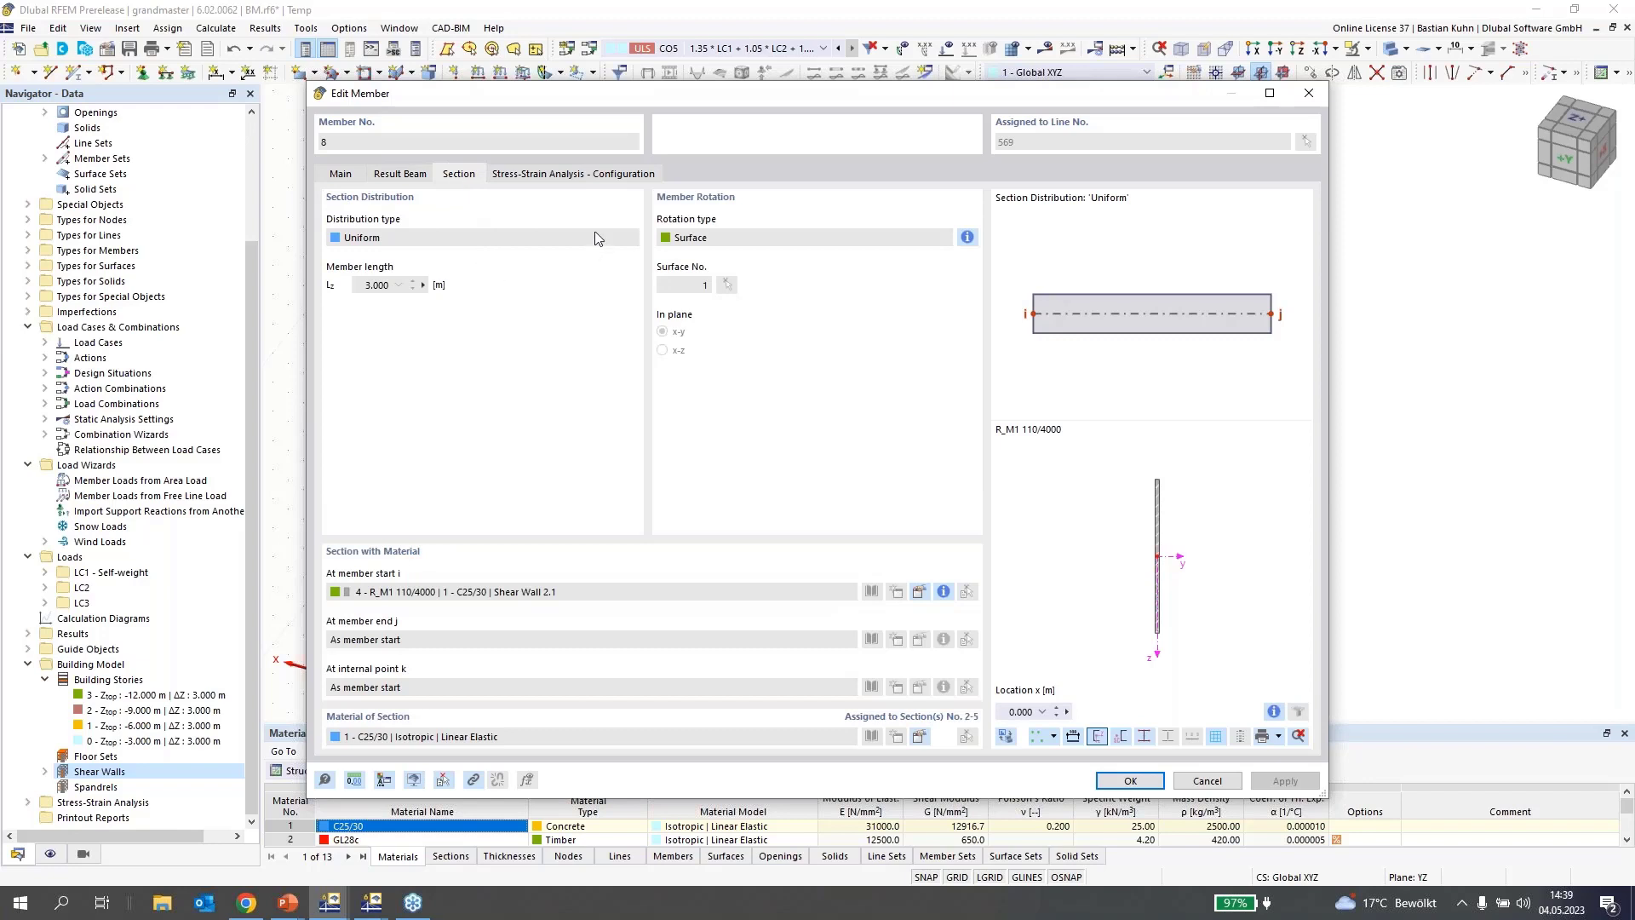
{"action": "left_click", "coordinate": [574, 175]}
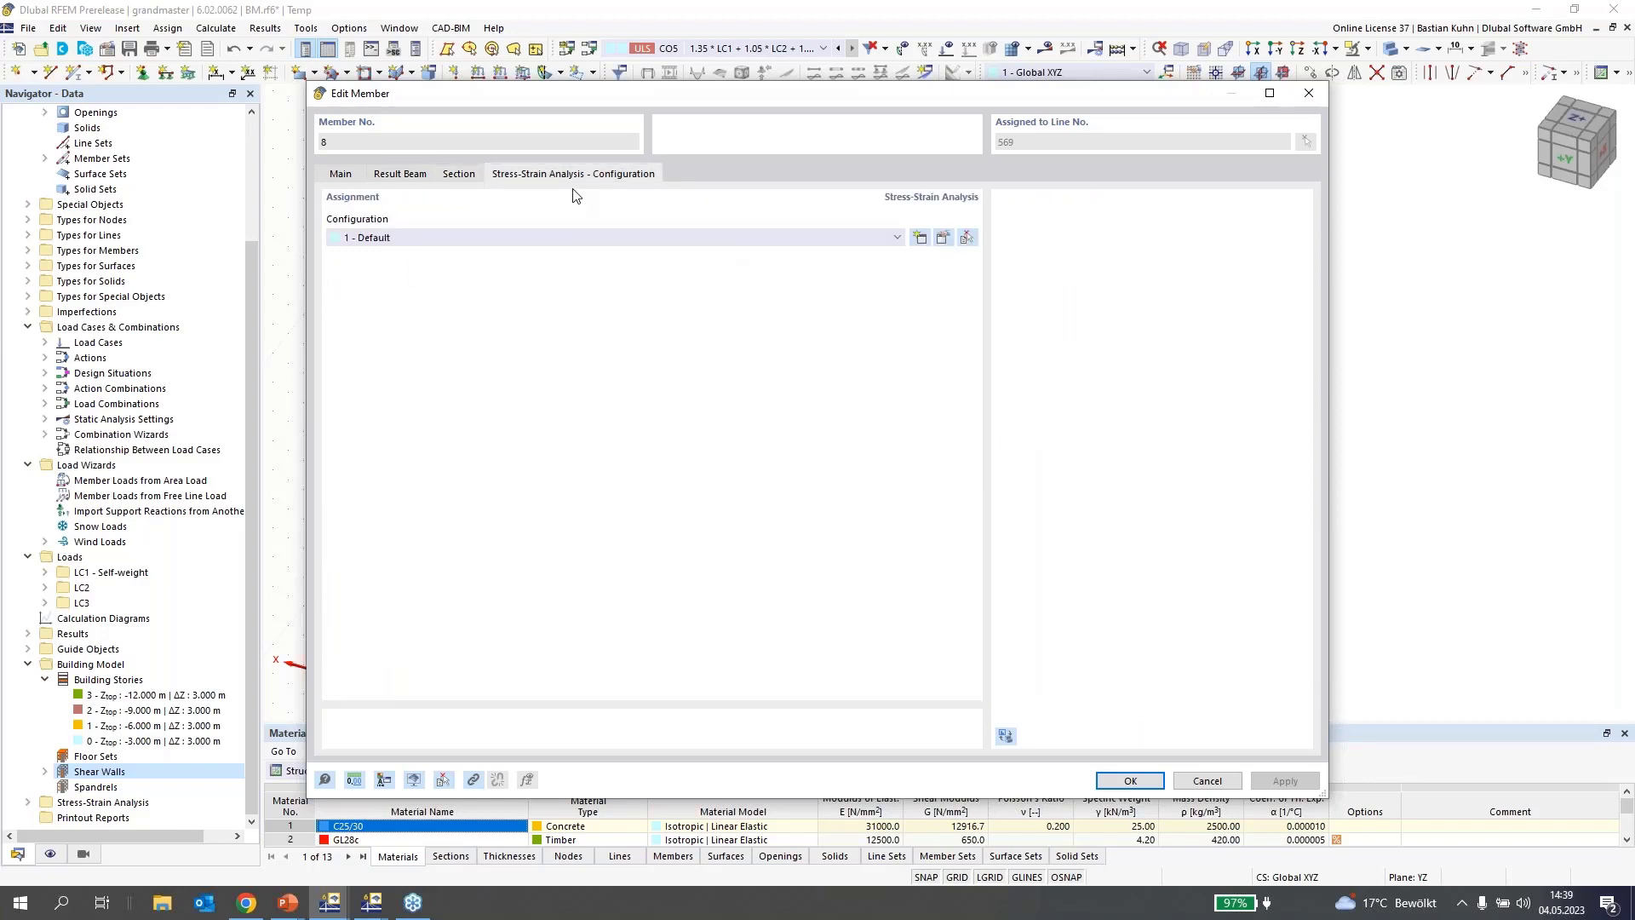
Enable the axial-force stress σx (N) in the default member stress-strain configuration with a user-defined limit of 240 N/mm² and confirm the member
{"action": "left_click", "coordinate": [942, 241]}
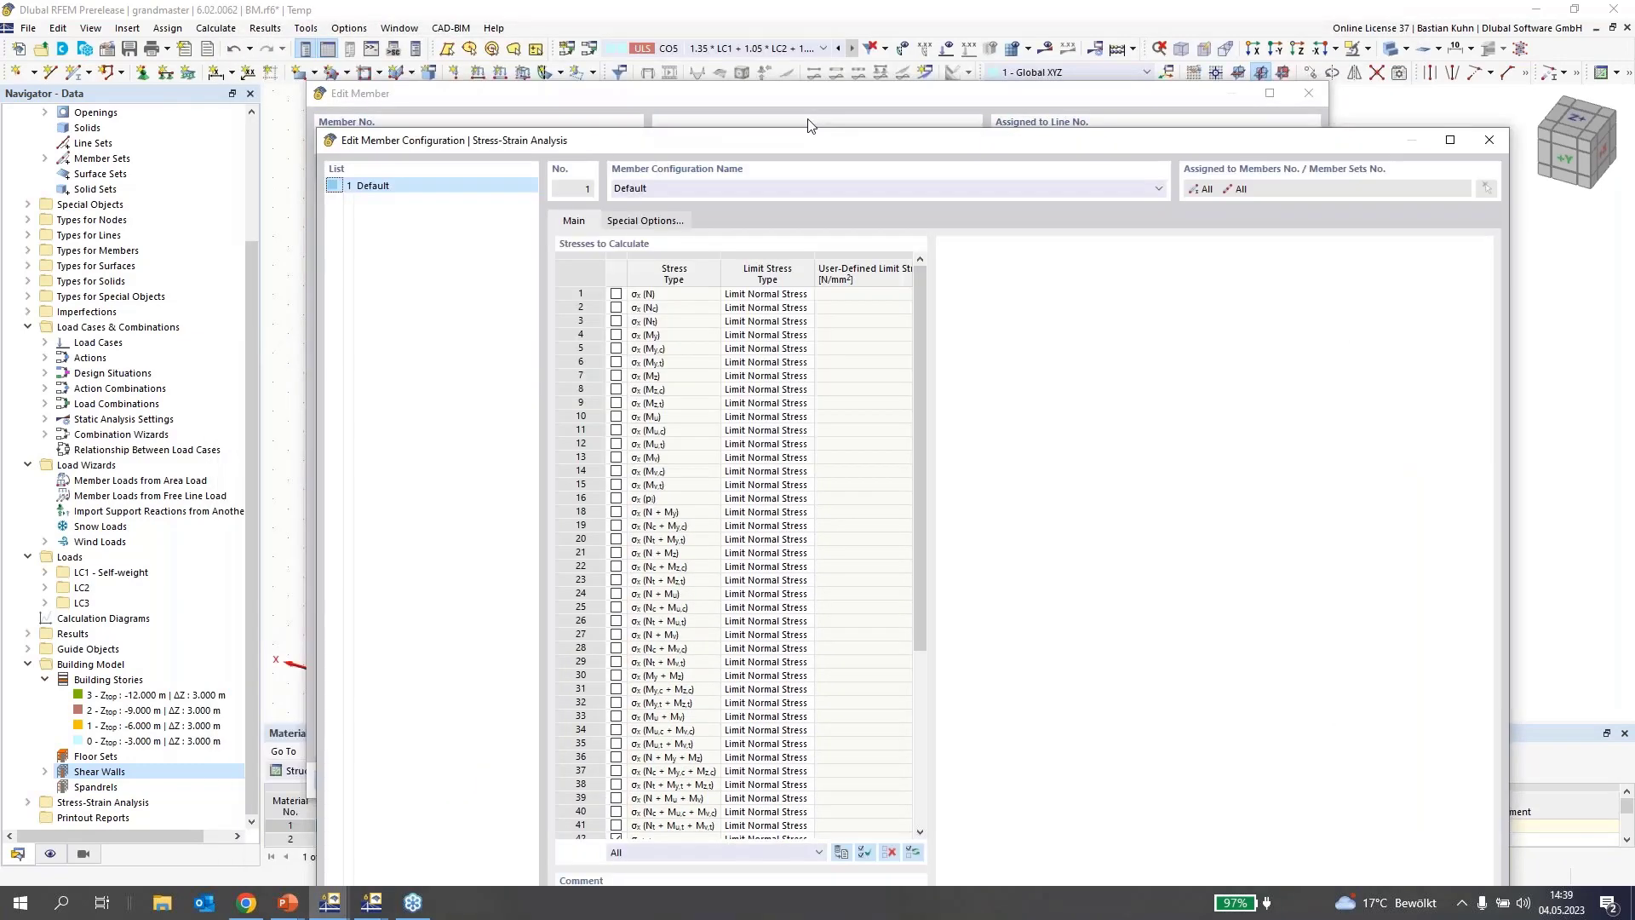
{"action": "left_click", "coordinate": [639, 219]}
{"action": "left_click", "coordinate": [818, 219]}
{"action": "left_click", "coordinate": [830, 220]}
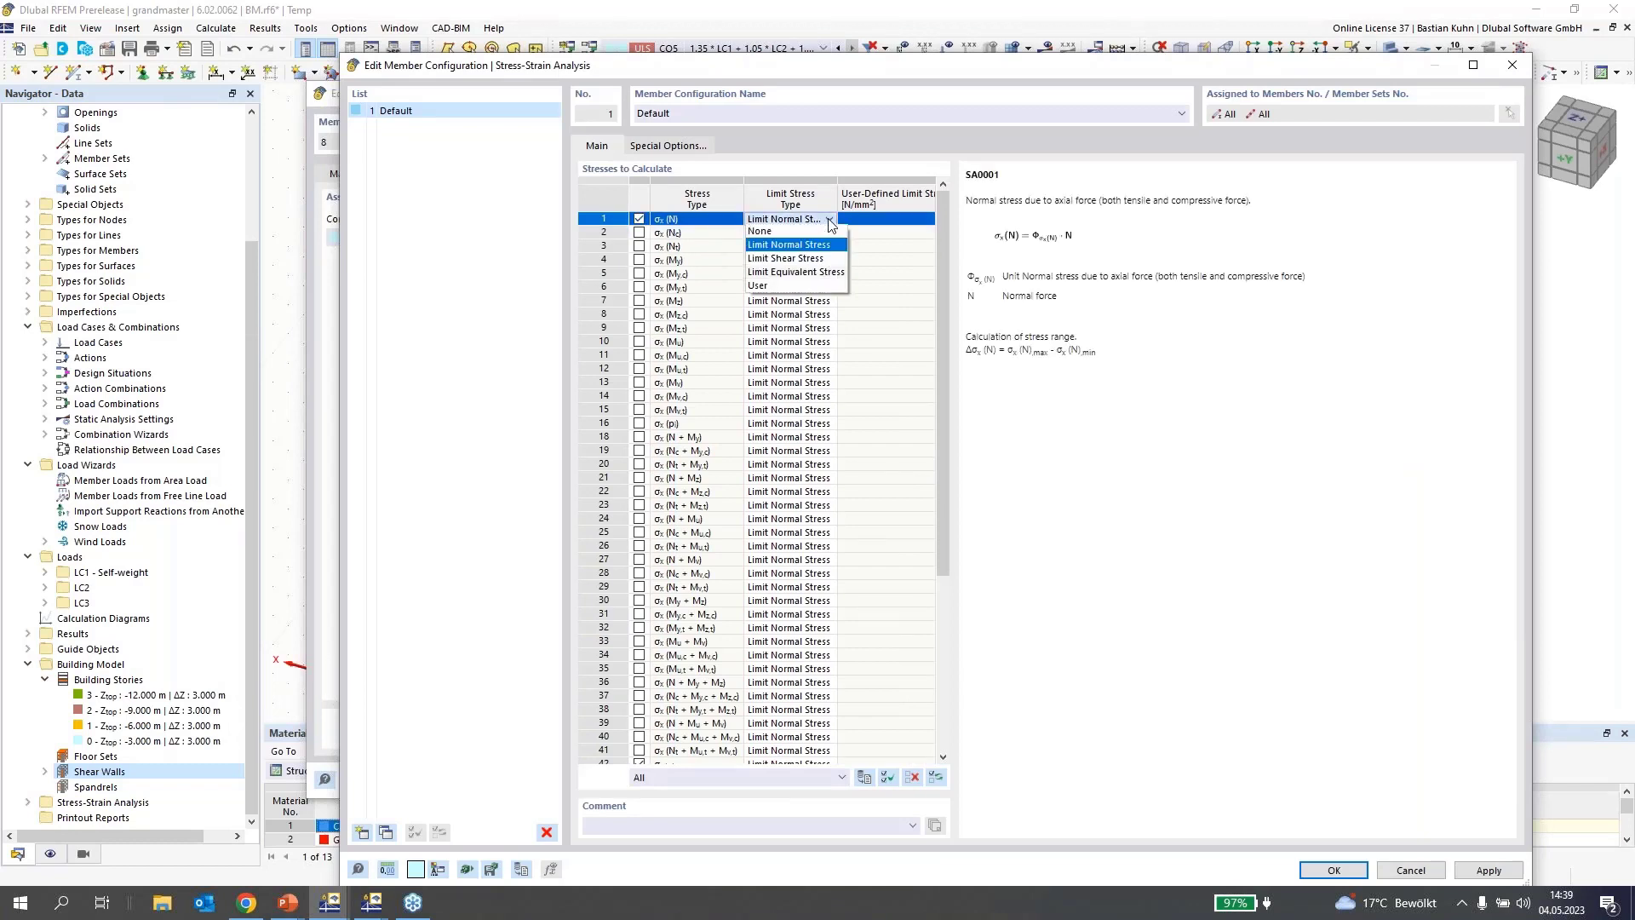
{"action": "left_click", "coordinate": [804, 286]}
{"action": "left_click", "coordinate": [875, 220]}
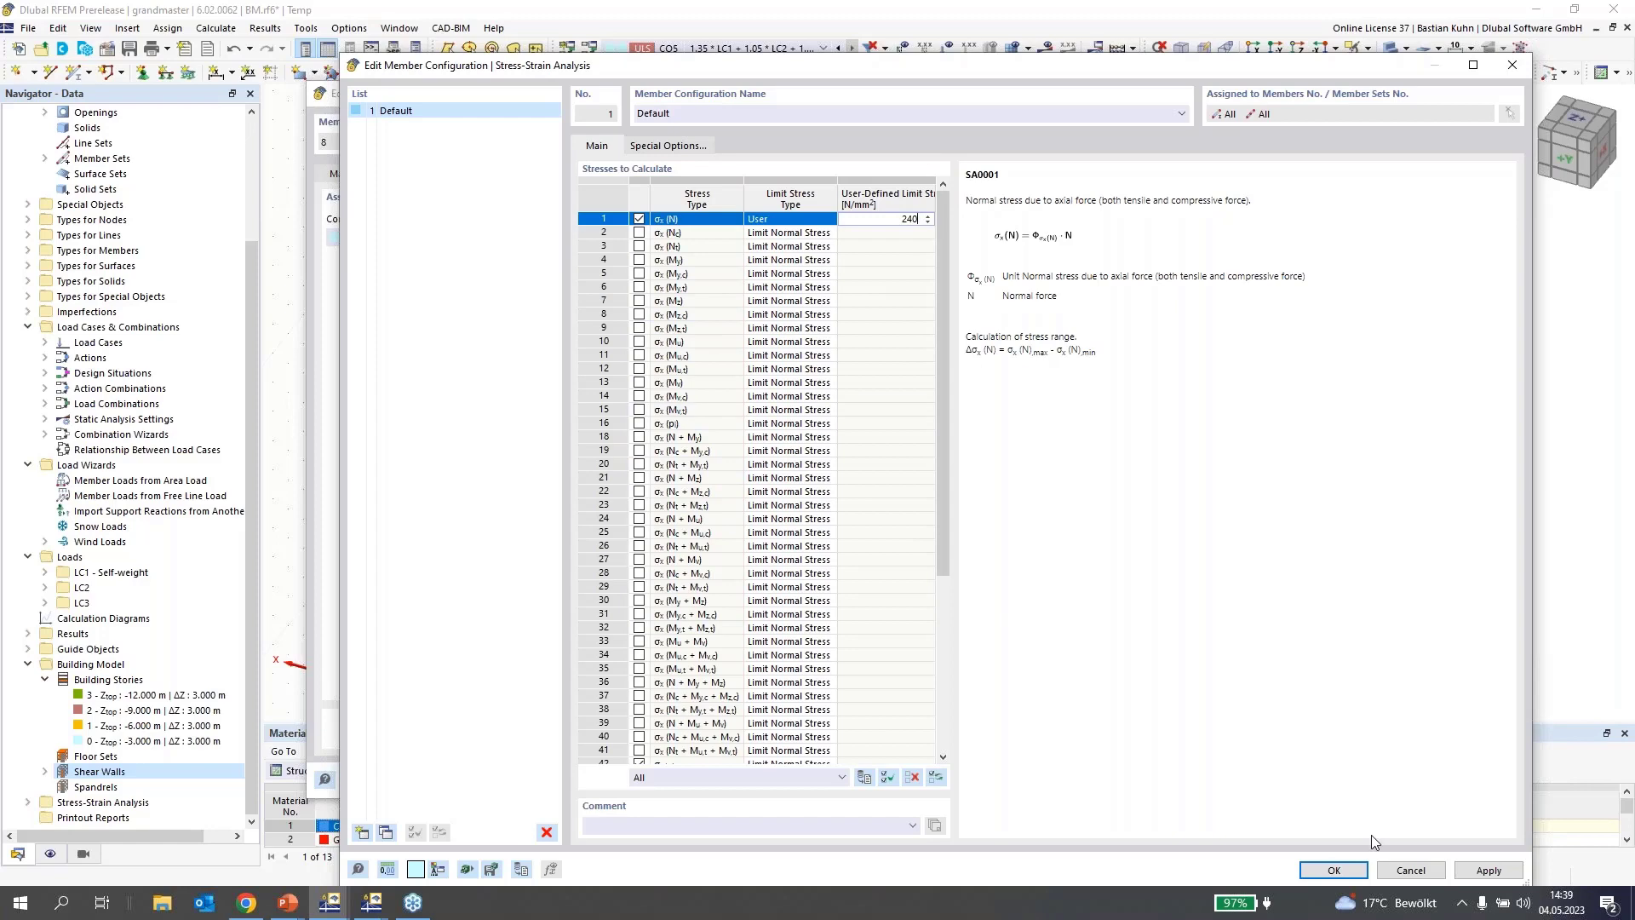
{"action": "left_click", "coordinate": [1347, 875]}
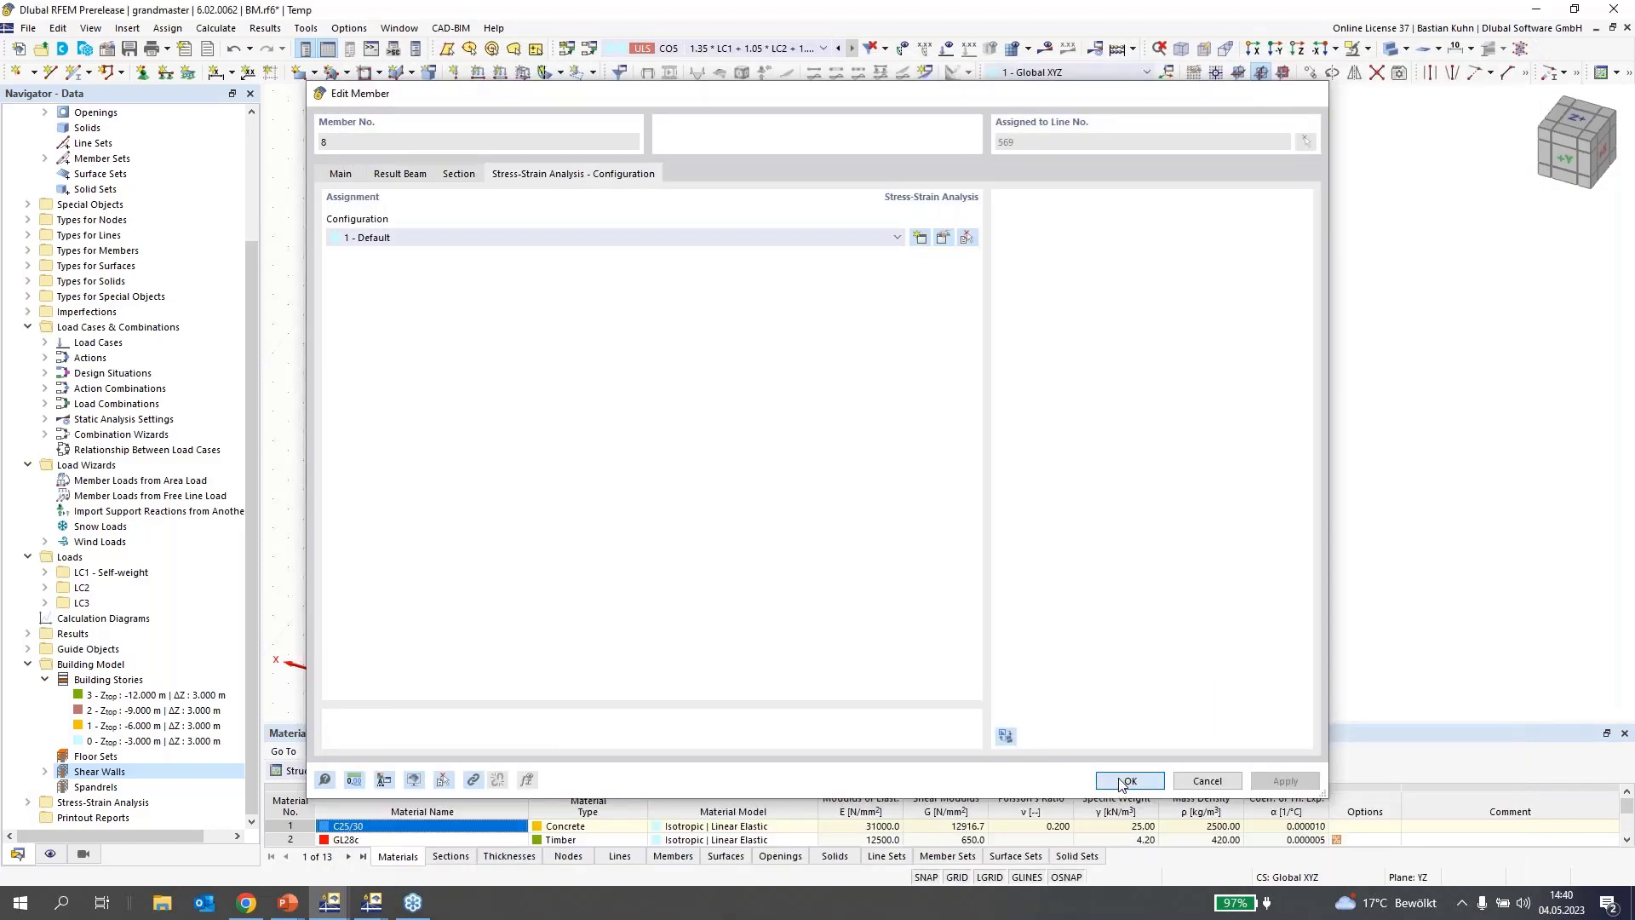
{"action": "left_click", "coordinate": [1126, 782]}
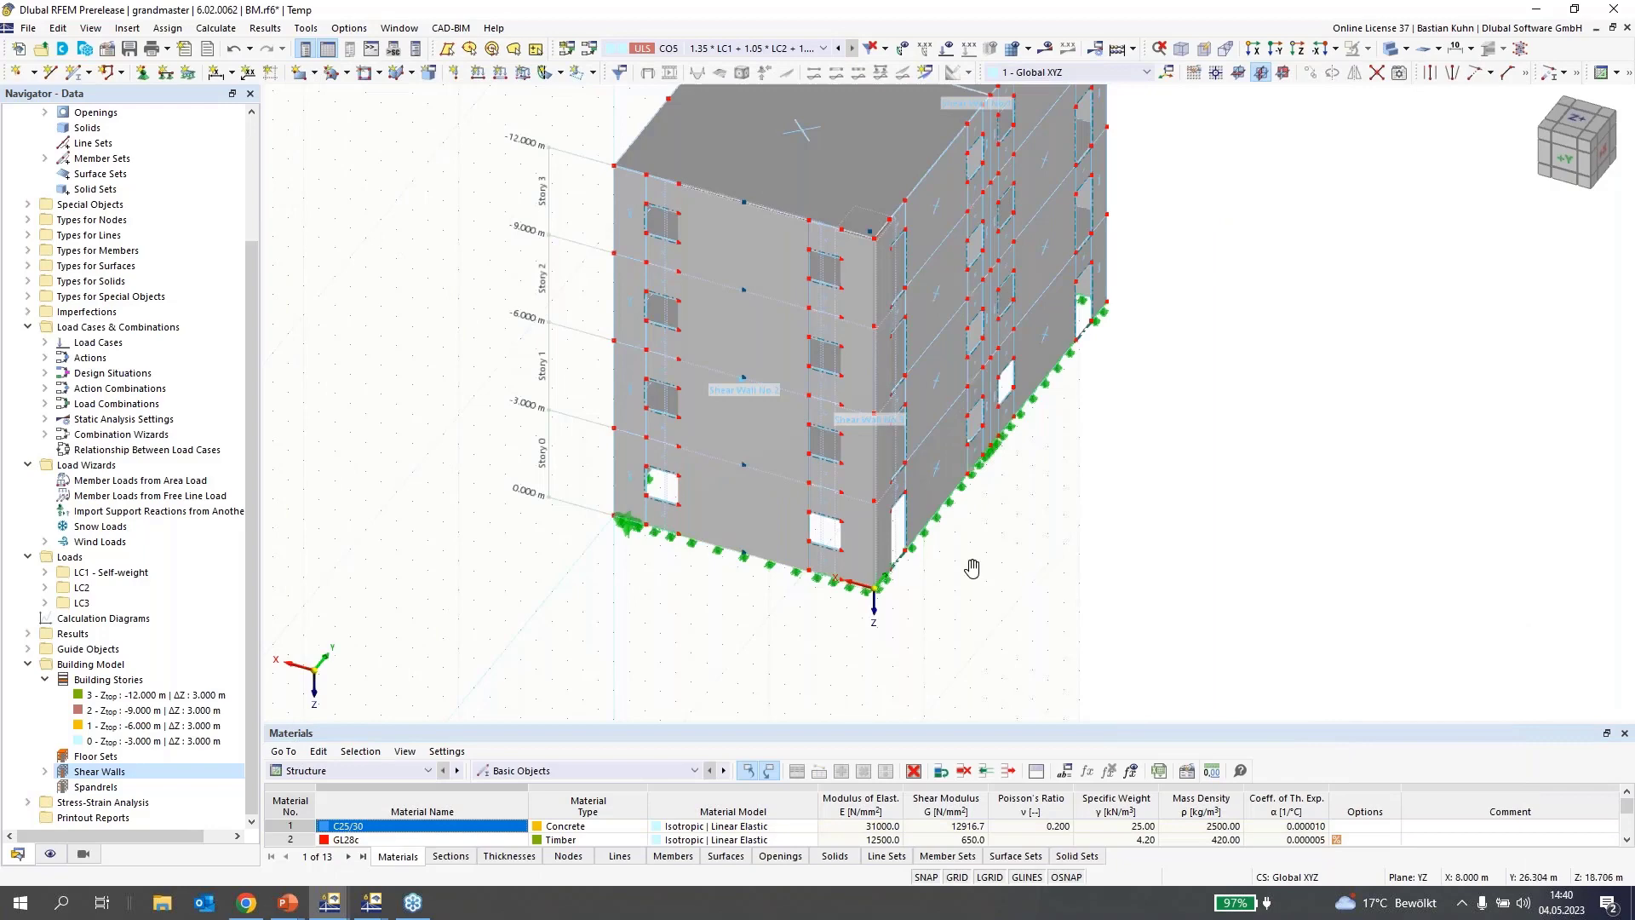
Create a spandrel from surface cells 32 and 65, between the ground-floor opening and the window above it on the long facade
{"action": "middle_click_drag", "start_coordinate": [914, 580], "coordinate": [1277, 555], "text": "ctrl"}
{"action": "scroll", "coordinate": [464, 432], "scroll_direction": "up", "scroll_amount": 3}
{"action": "middle_click_drag", "start_coordinate": [464, 432], "coordinate": [967, 527]}
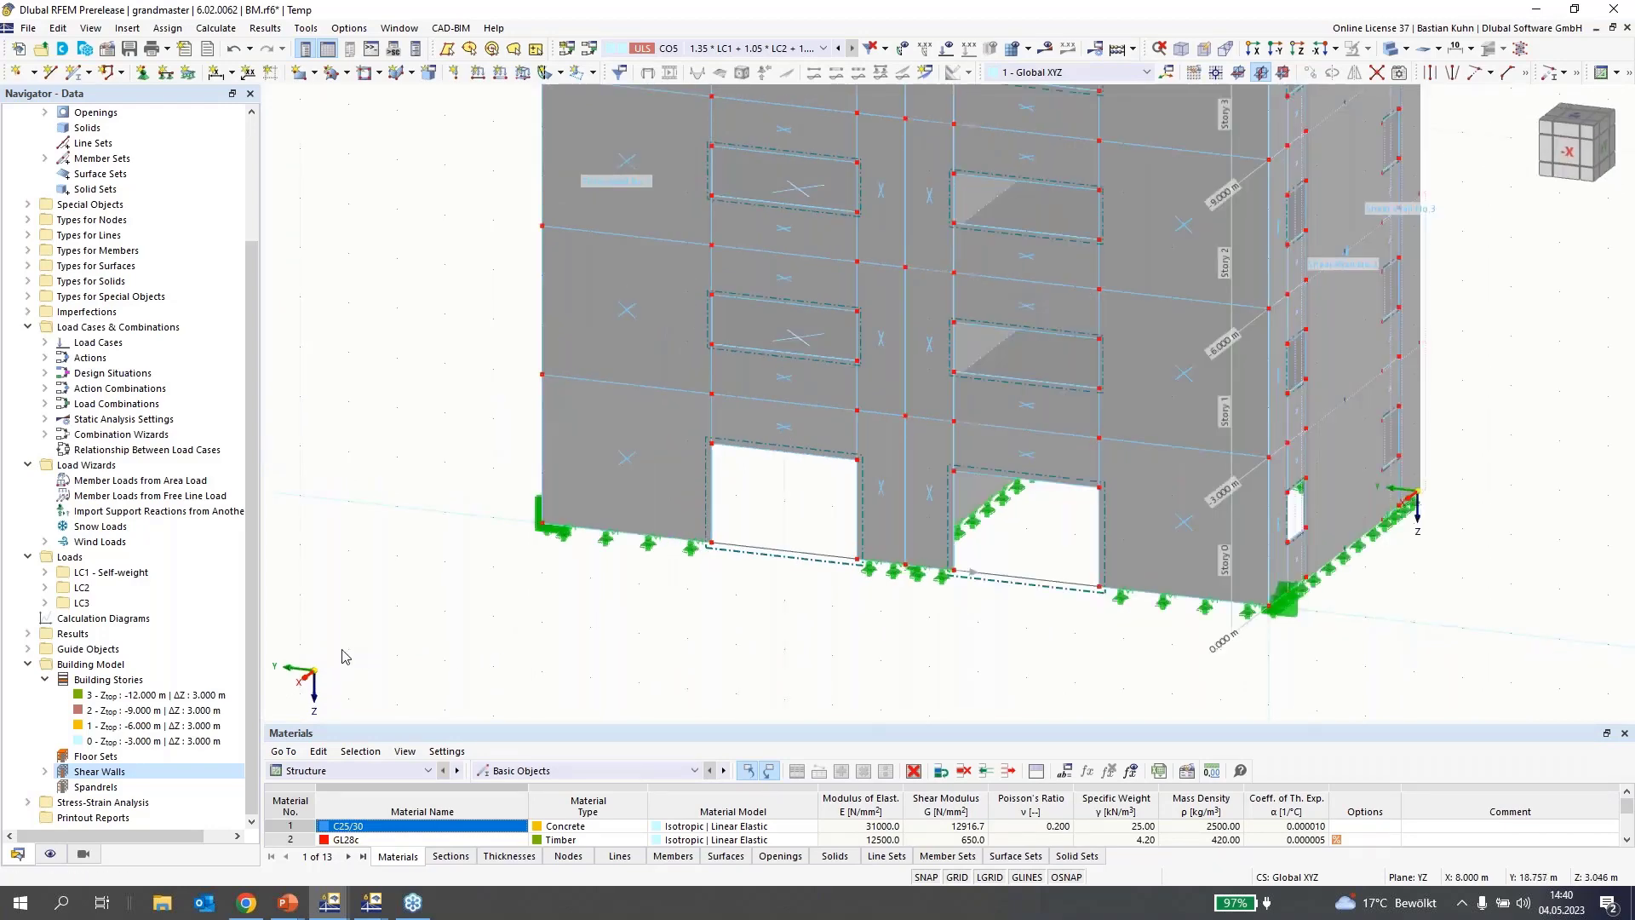
{"action": "right_click", "coordinate": [101, 786]}
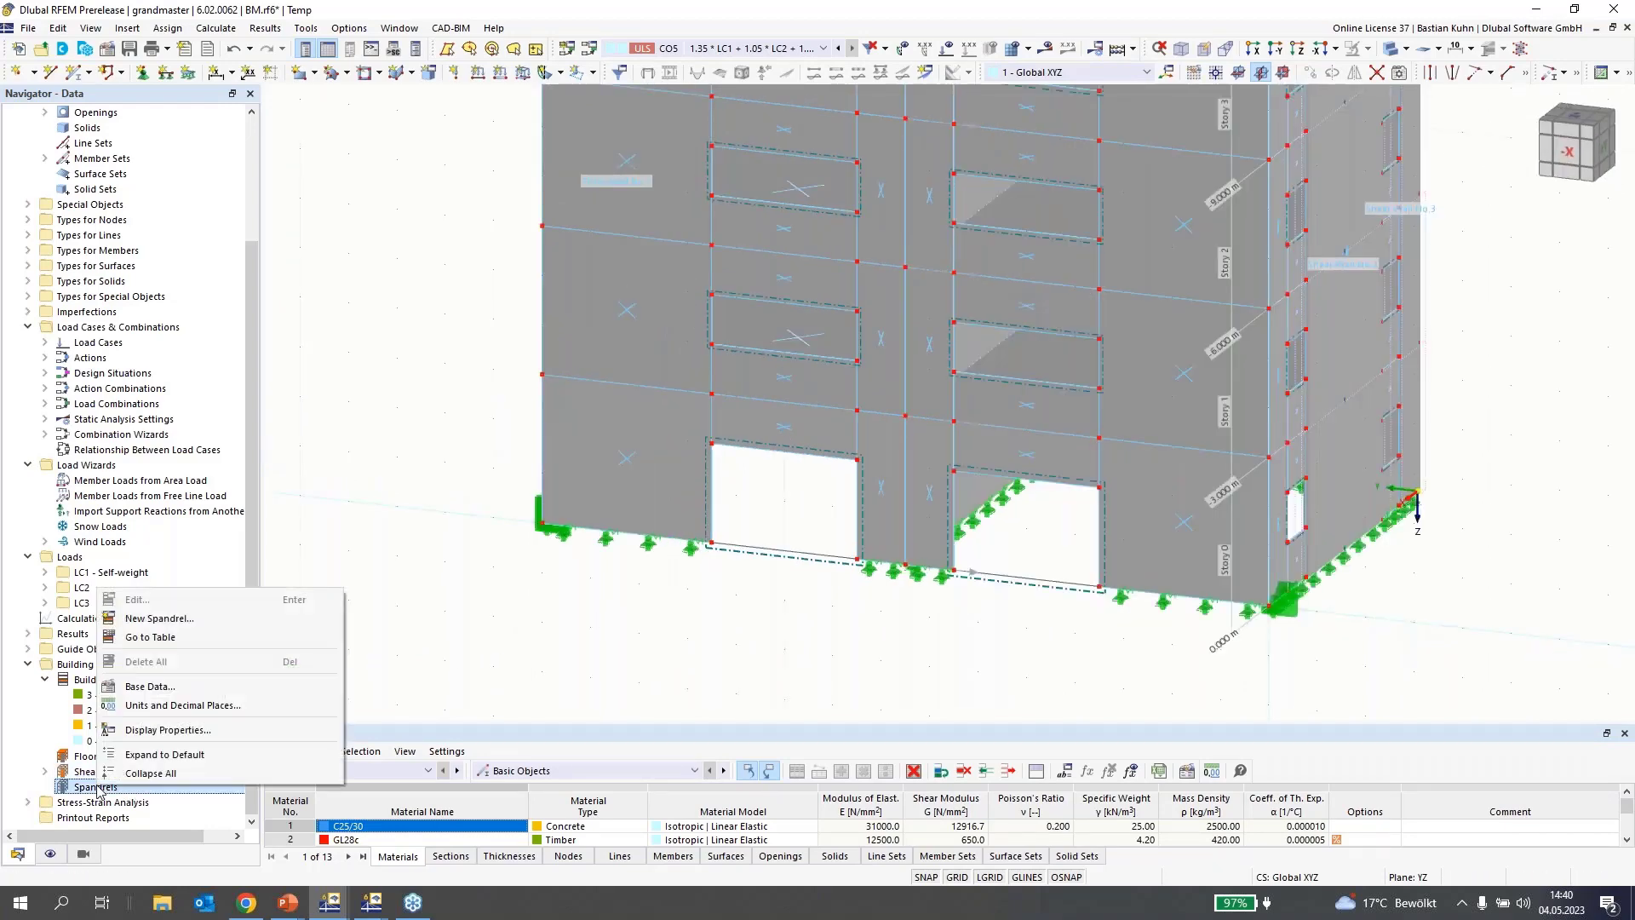
{"action": "left_click", "coordinate": [136, 619]}
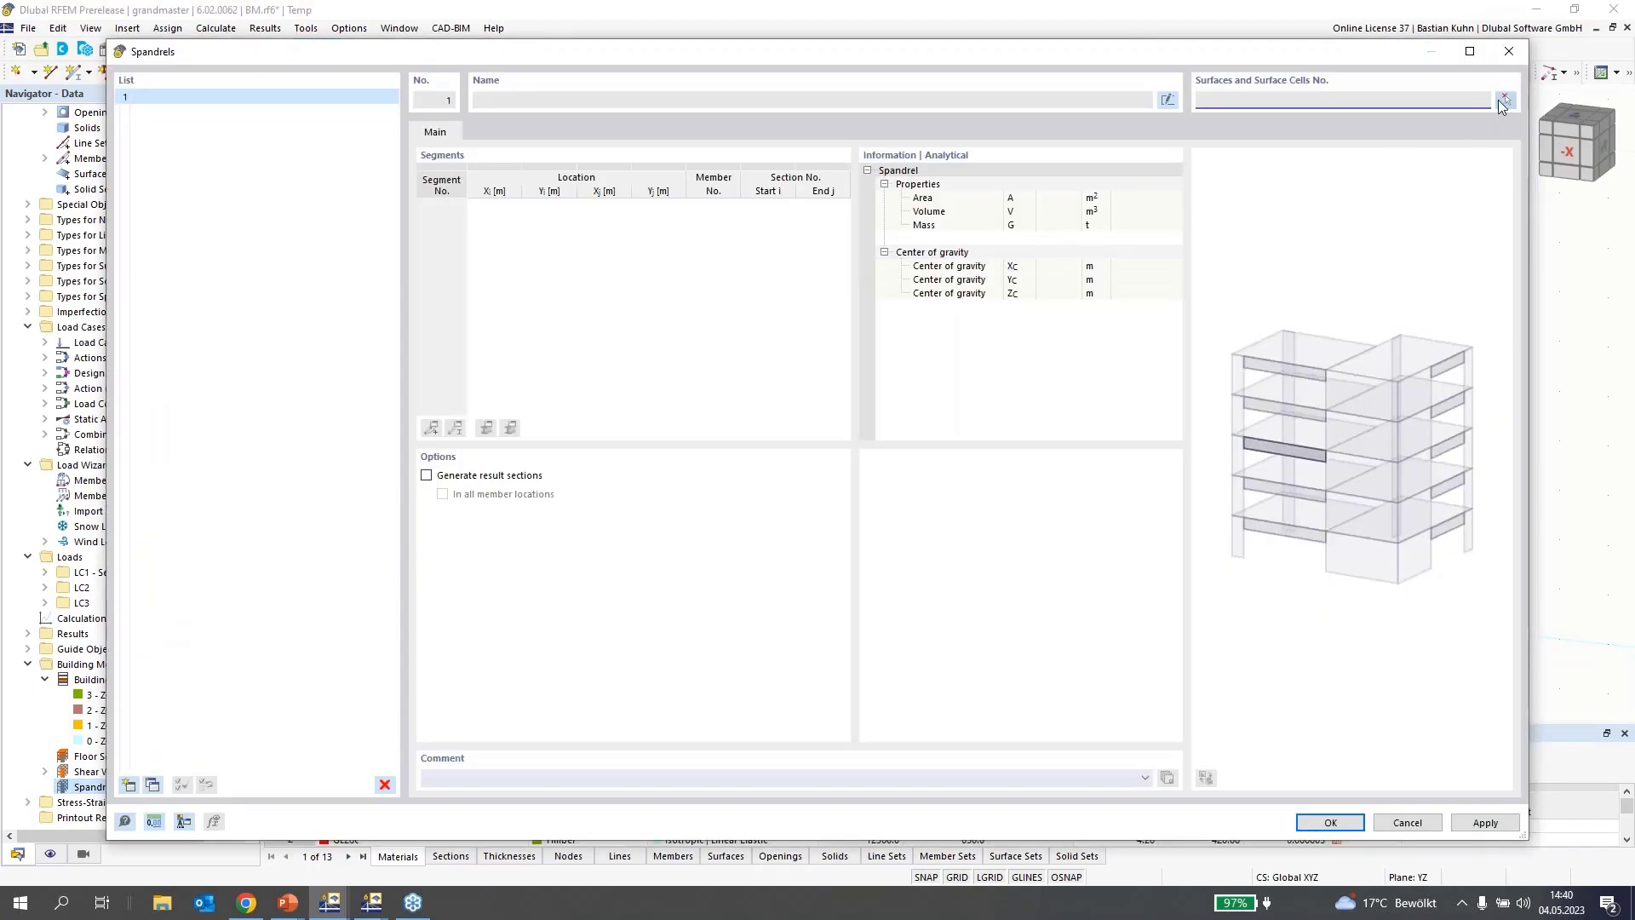
{"action": "left_click", "coordinate": [1504, 101]}
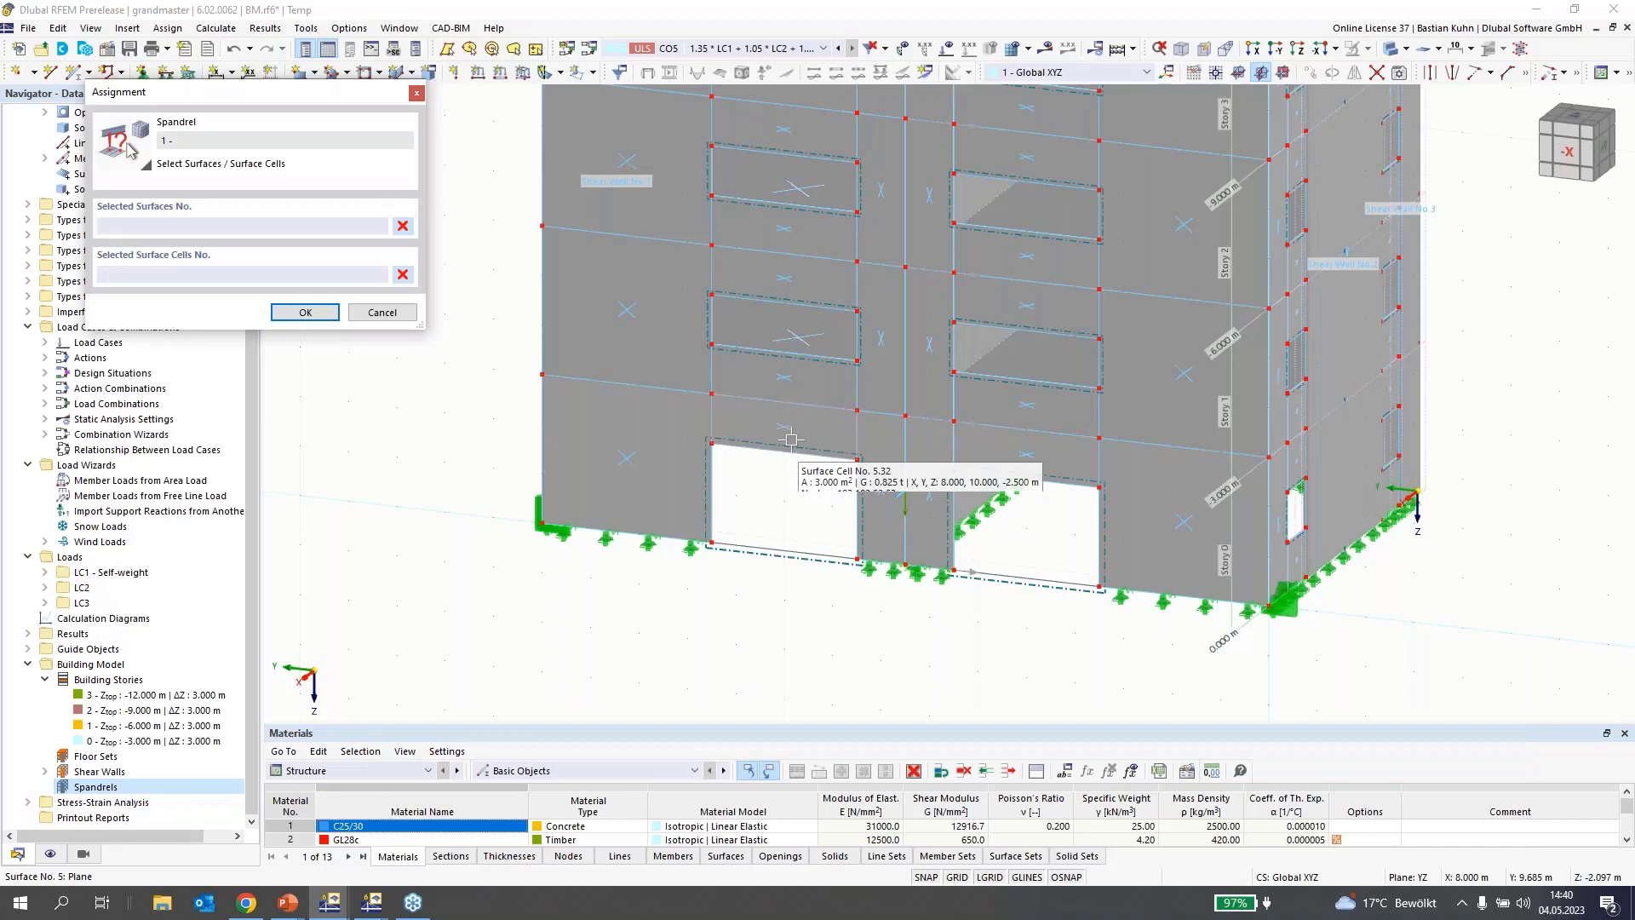
{"action": "left_click", "coordinate": [791, 440]}
{"action": "left_click", "coordinate": [783, 379]}
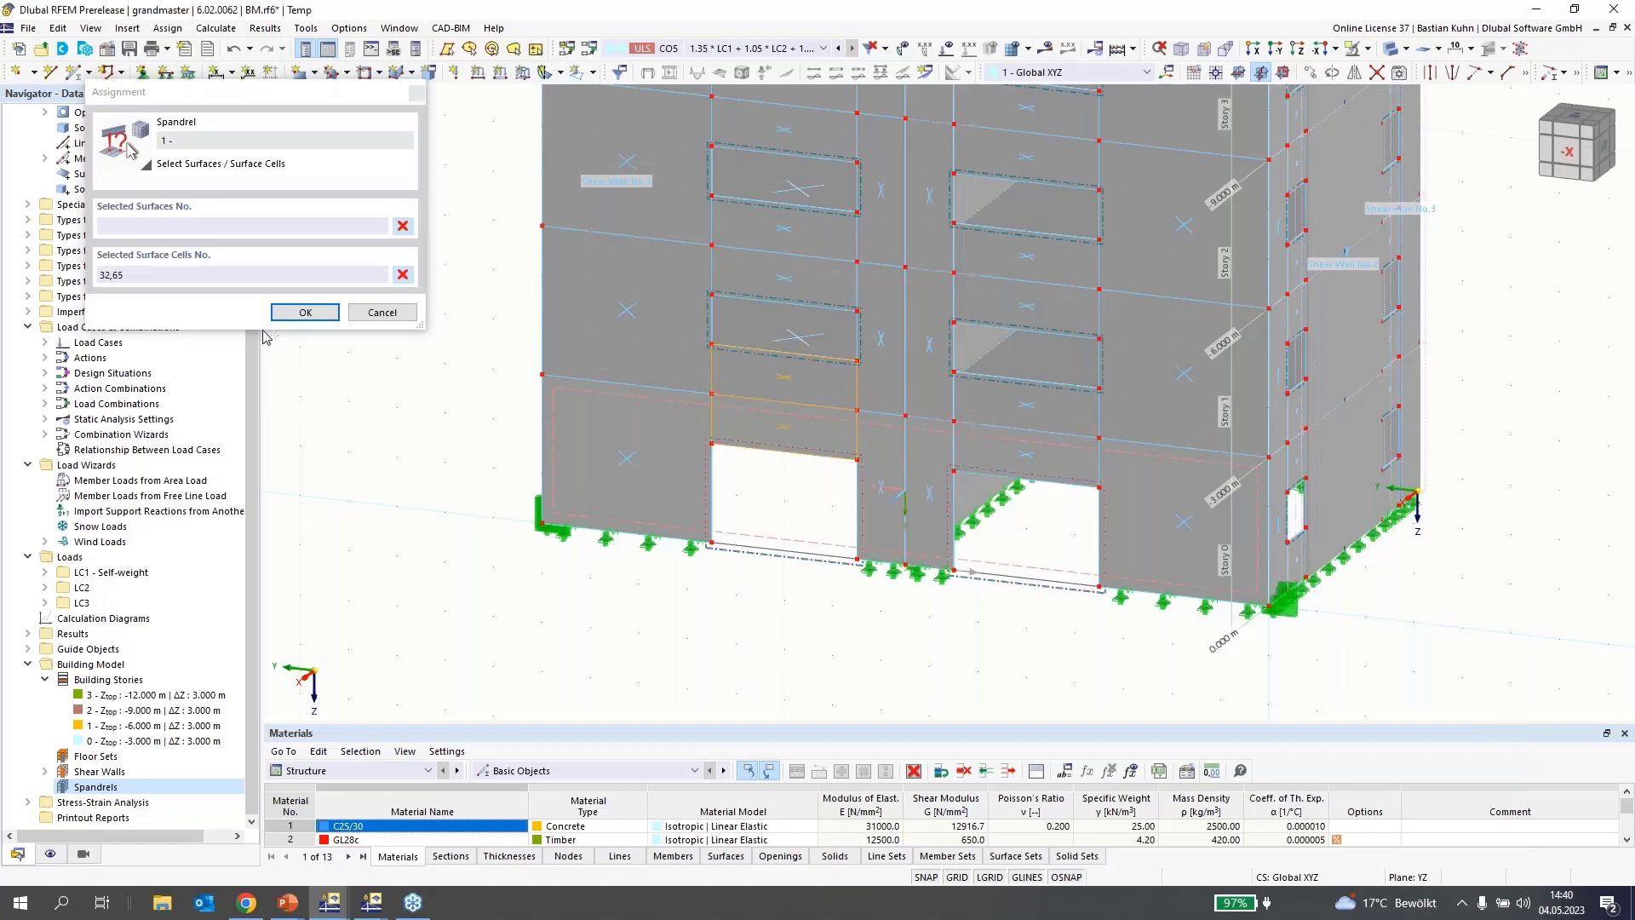
{"action": "left_click", "coordinate": [302, 312]}
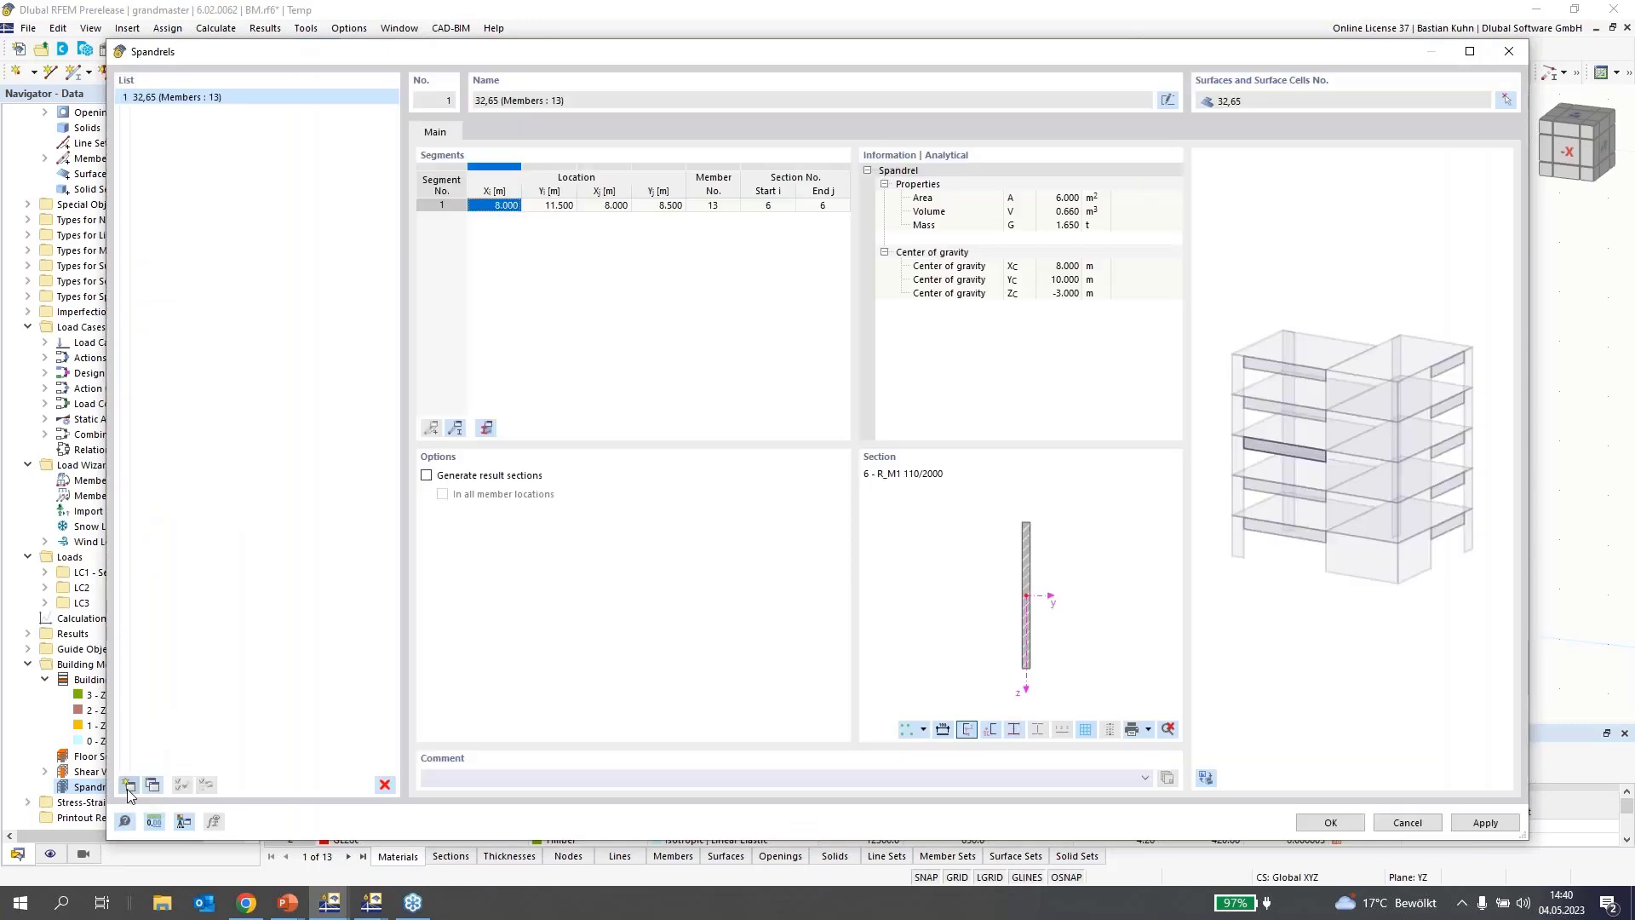
Add a second spandrel from surface cell 31 above the neighbouring ground-floor opening and confirm the spandrels
{"action": "left_click", "coordinate": [128, 784]}
{"action": "left_click", "coordinate": [1504, 101]}
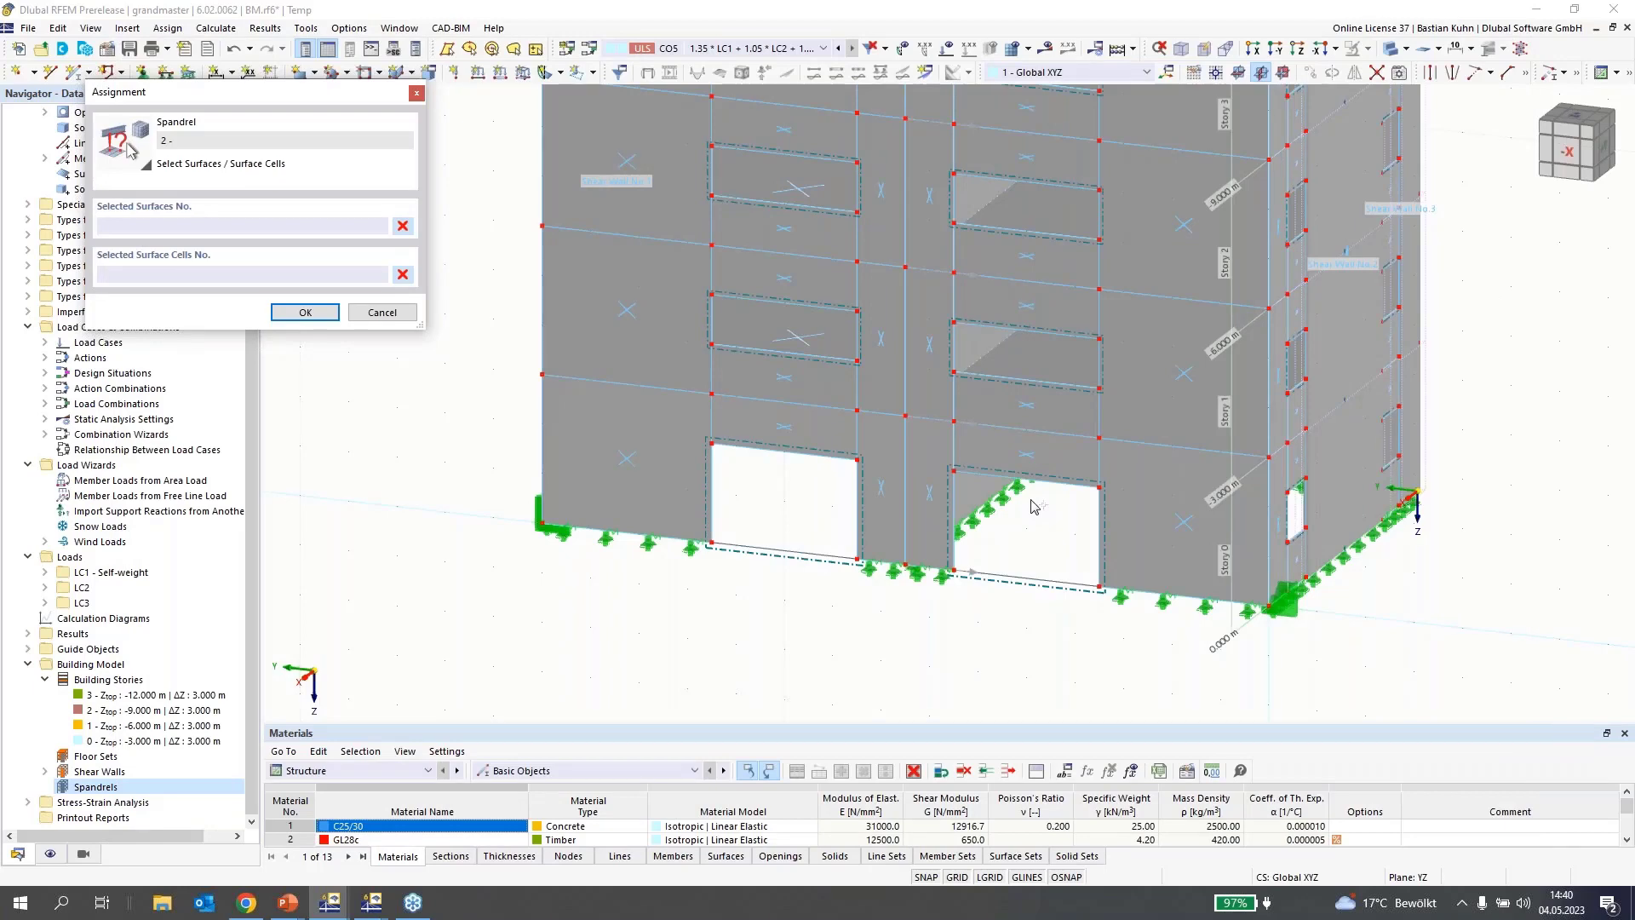
{"action": "left_click", "coordinate": [1026, 453]}
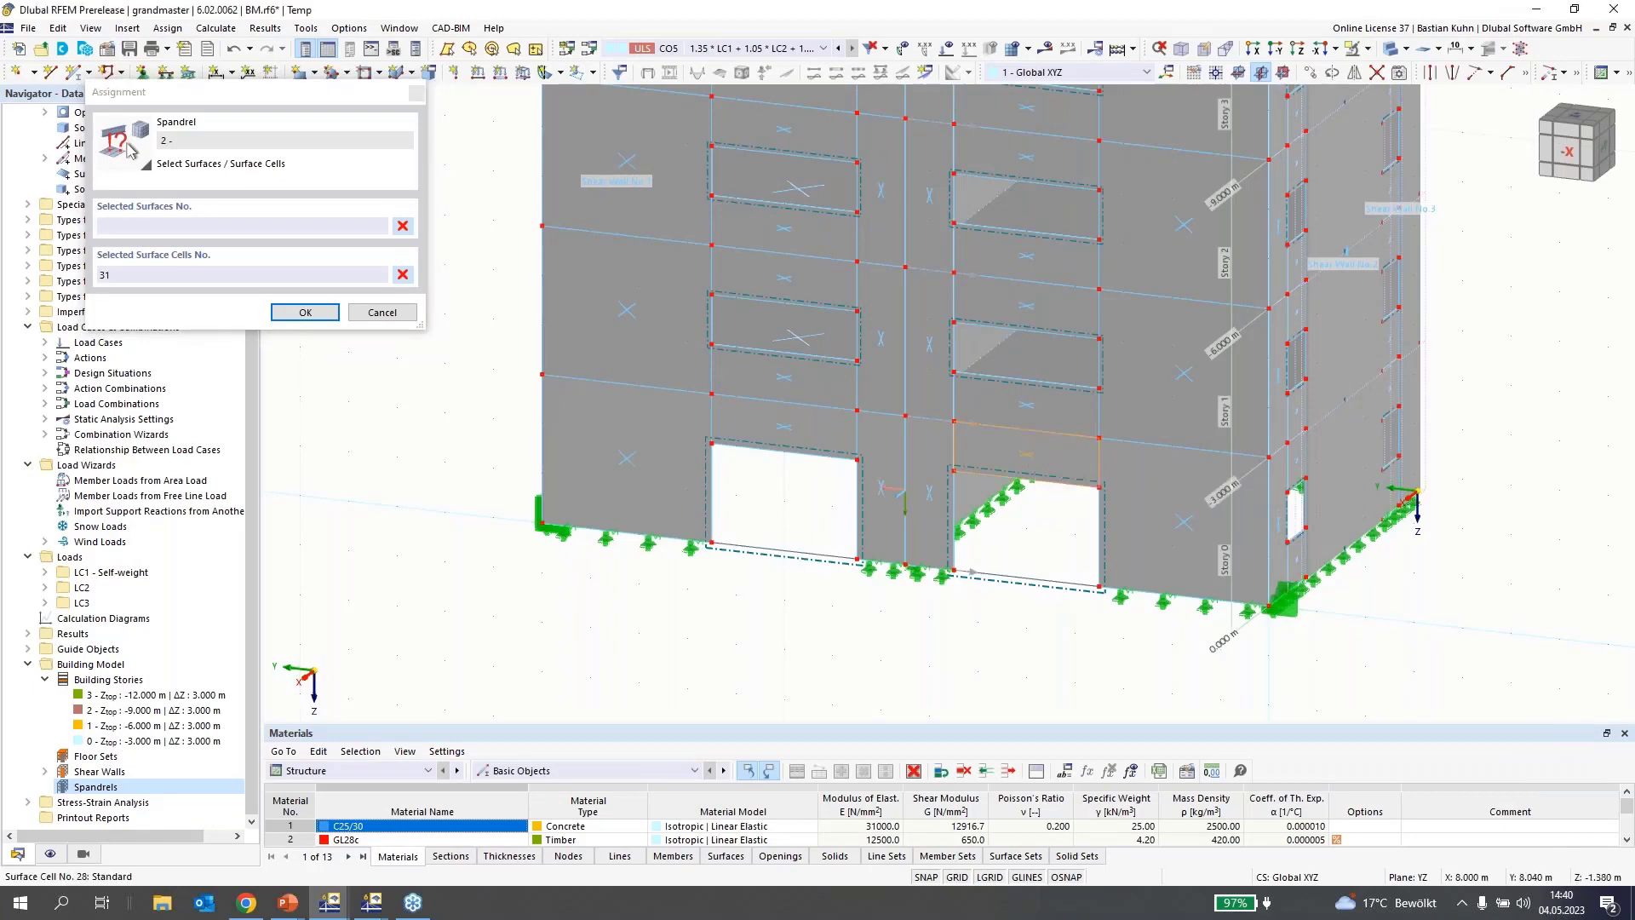
{"action": "left_click", "coordinate": [305, 317]}
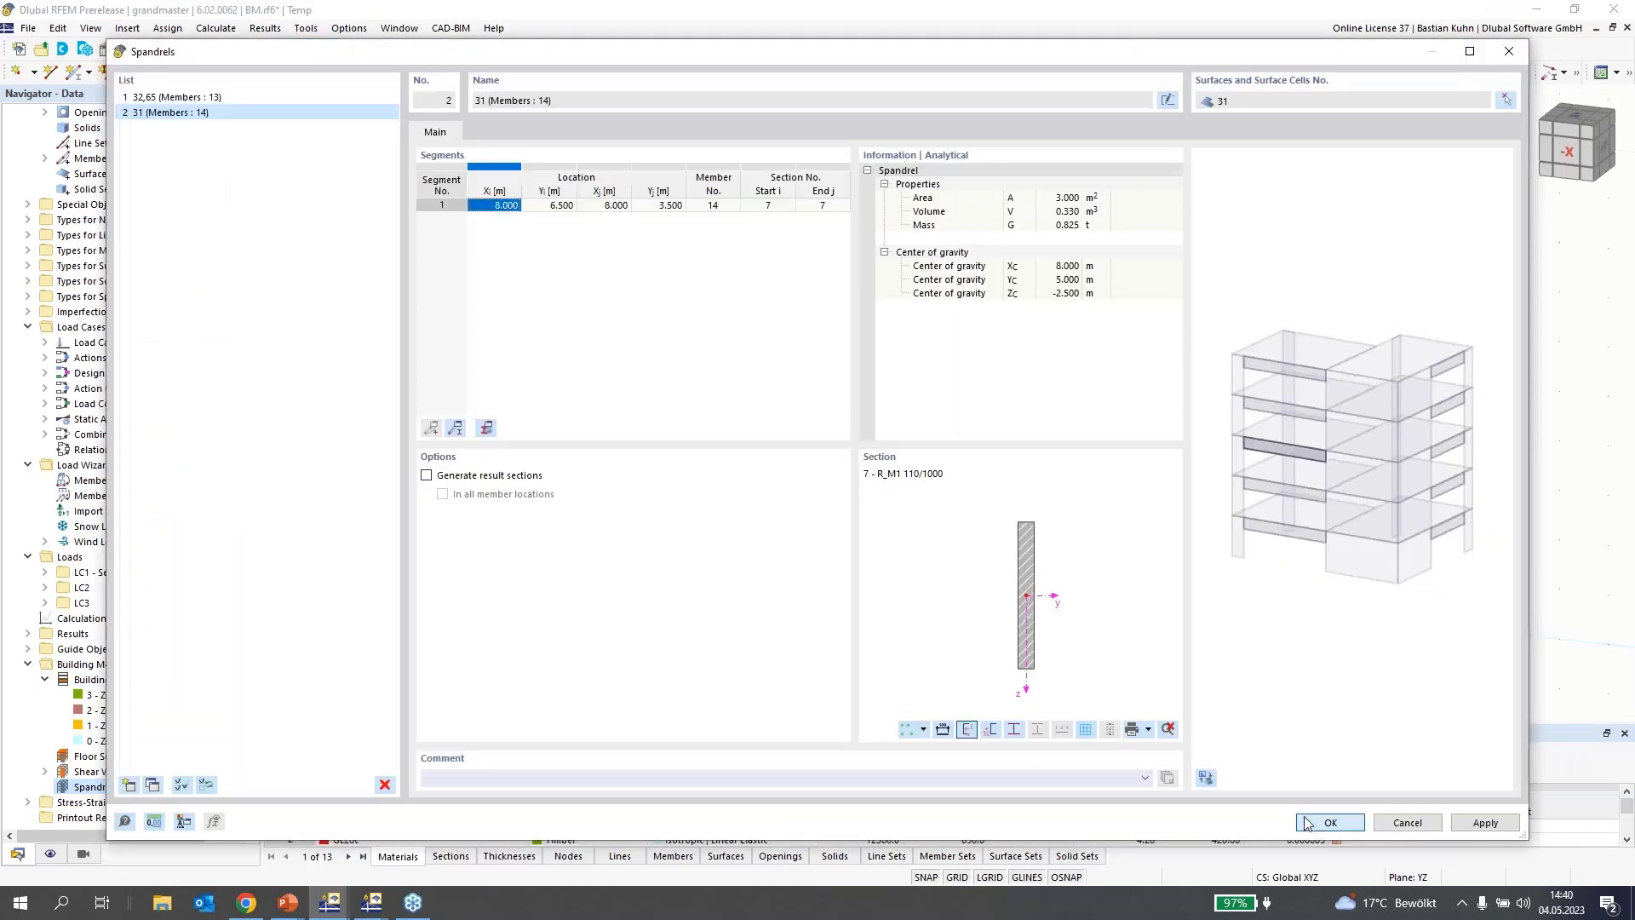
{"action": "left_click", "coordinate": [1306, 823]}
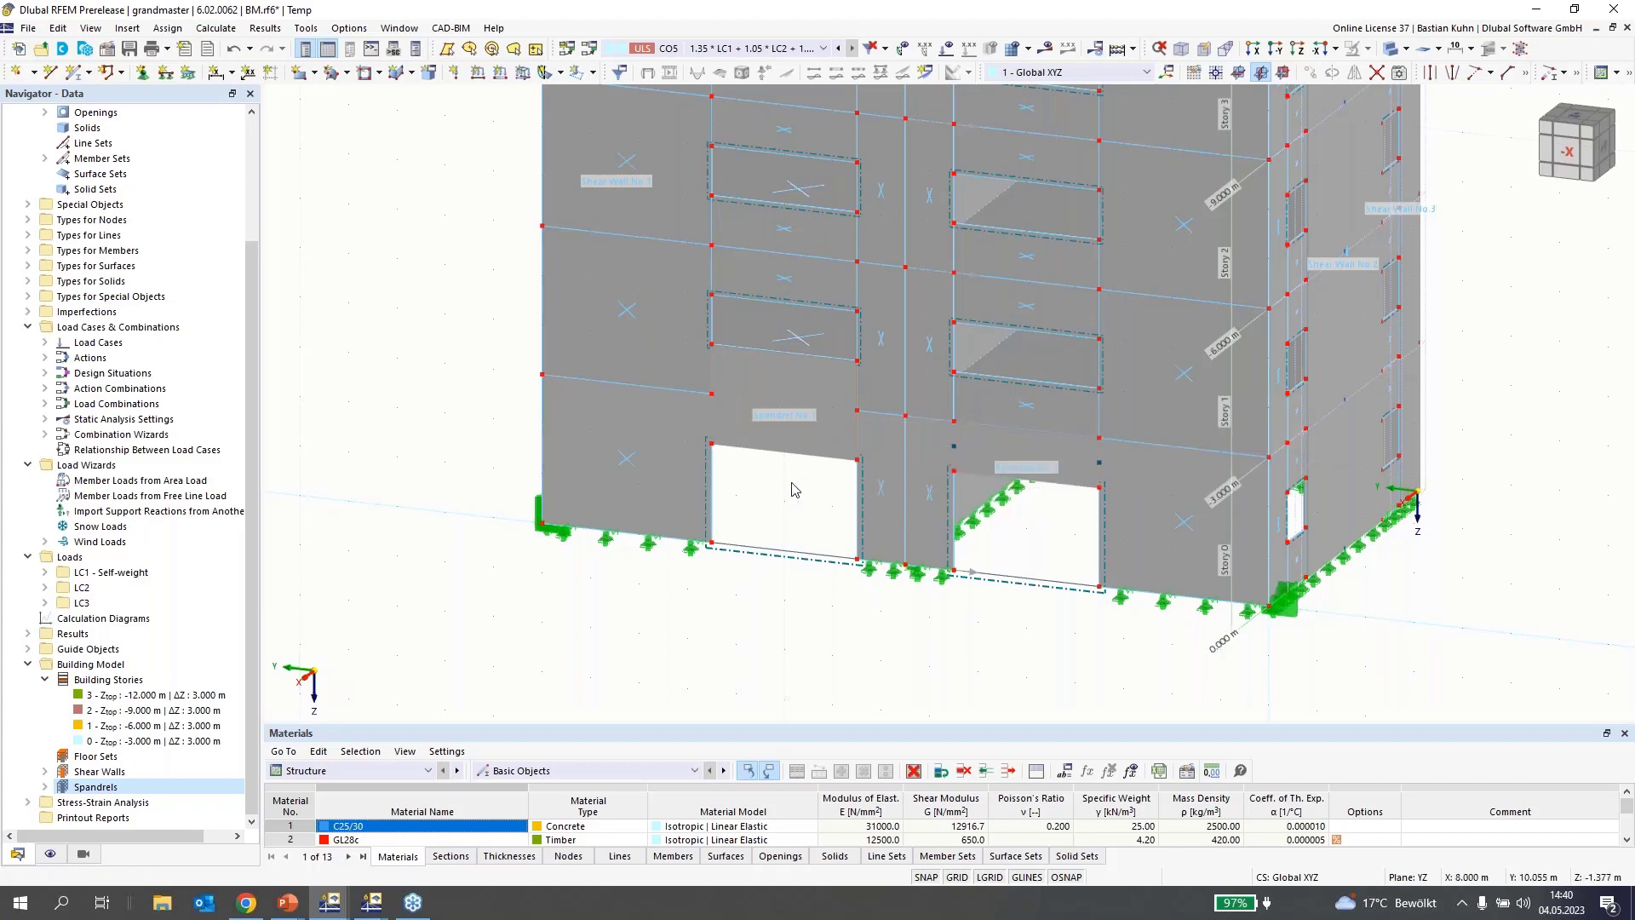
Inspect the first spandrel's result beam and its stress-strain analysis configuration
{"action": "left_click", "coordinate": [742, 443]}
{"action": "double_click", "coordinate": [742, 443]}
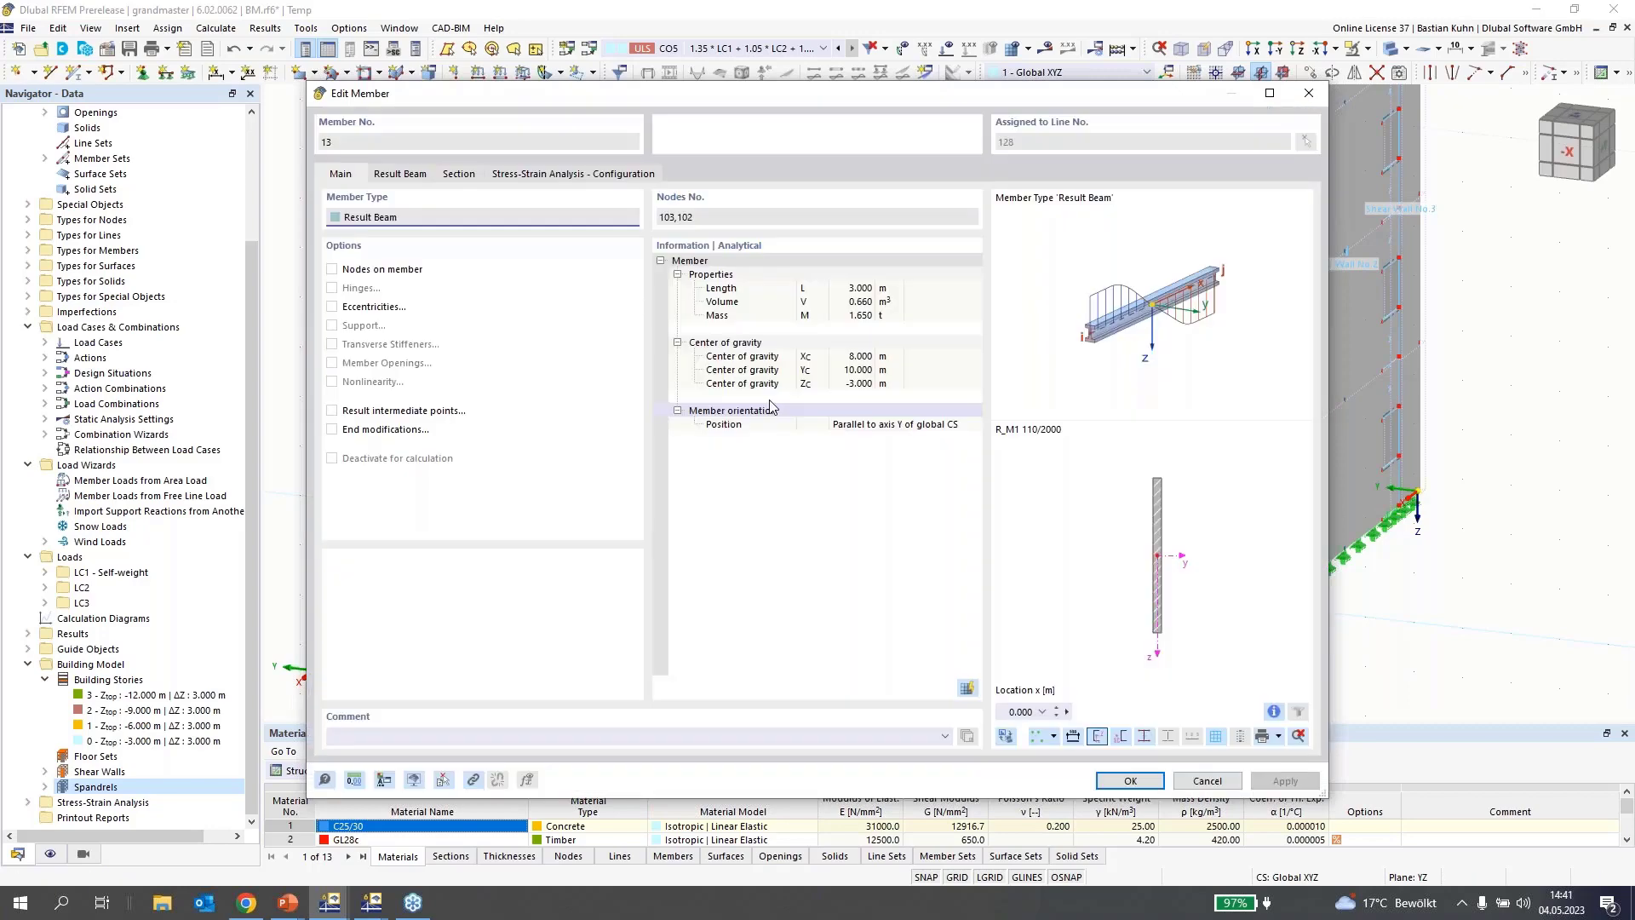
{"action": "left_click", "coordinate": [574, 174]}
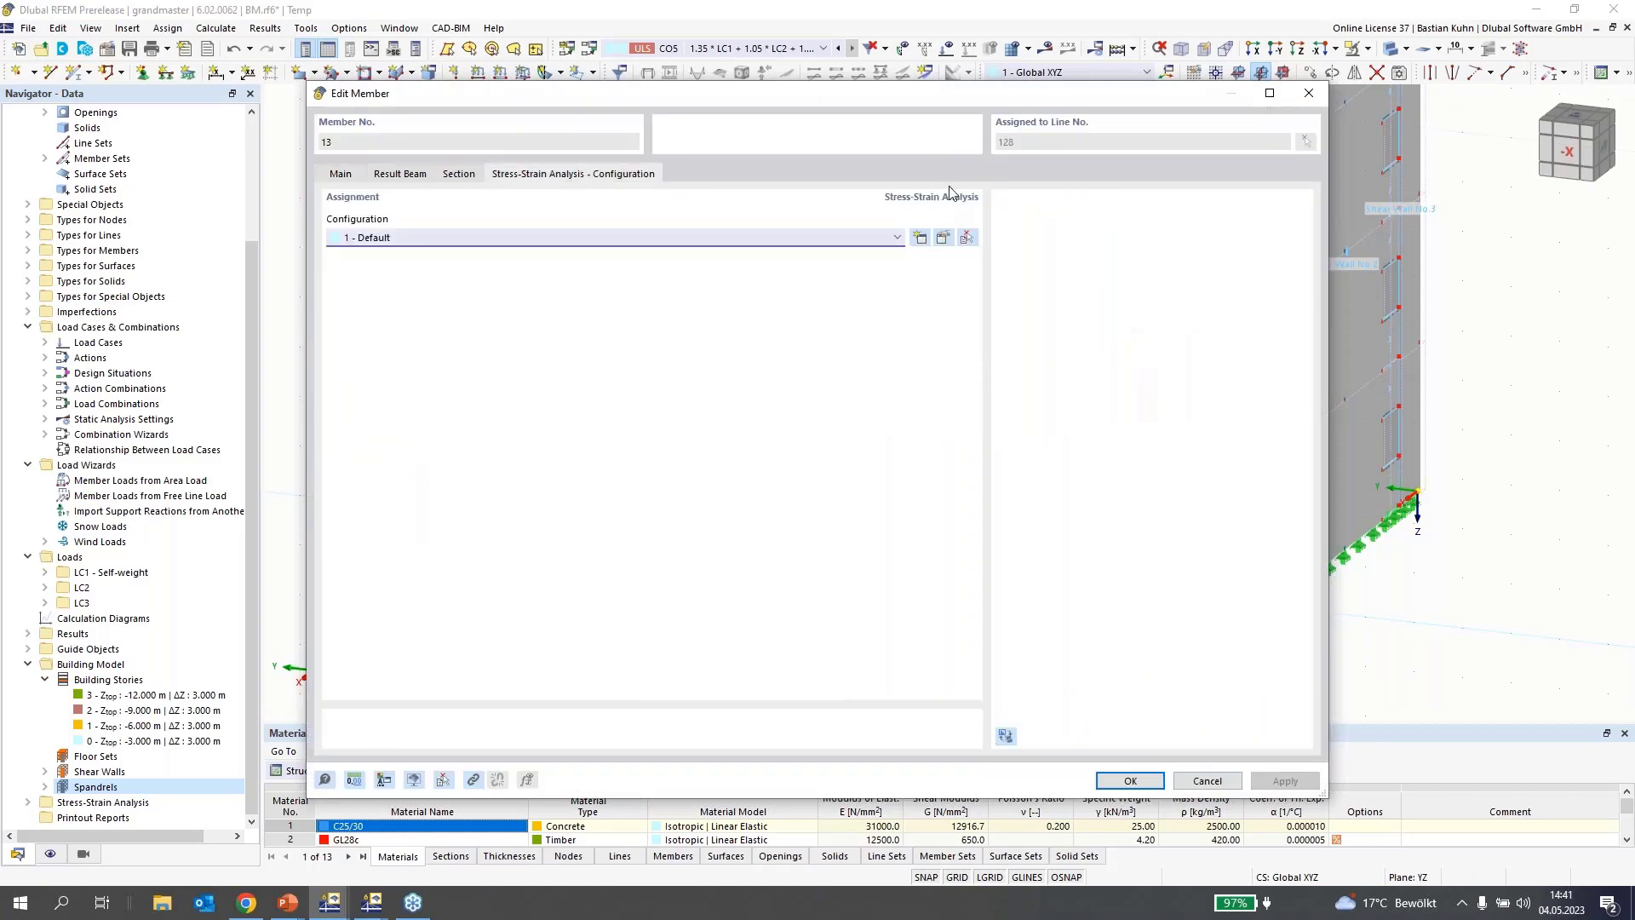
{"action": "left_click", "coordinate": [1291, 100]}
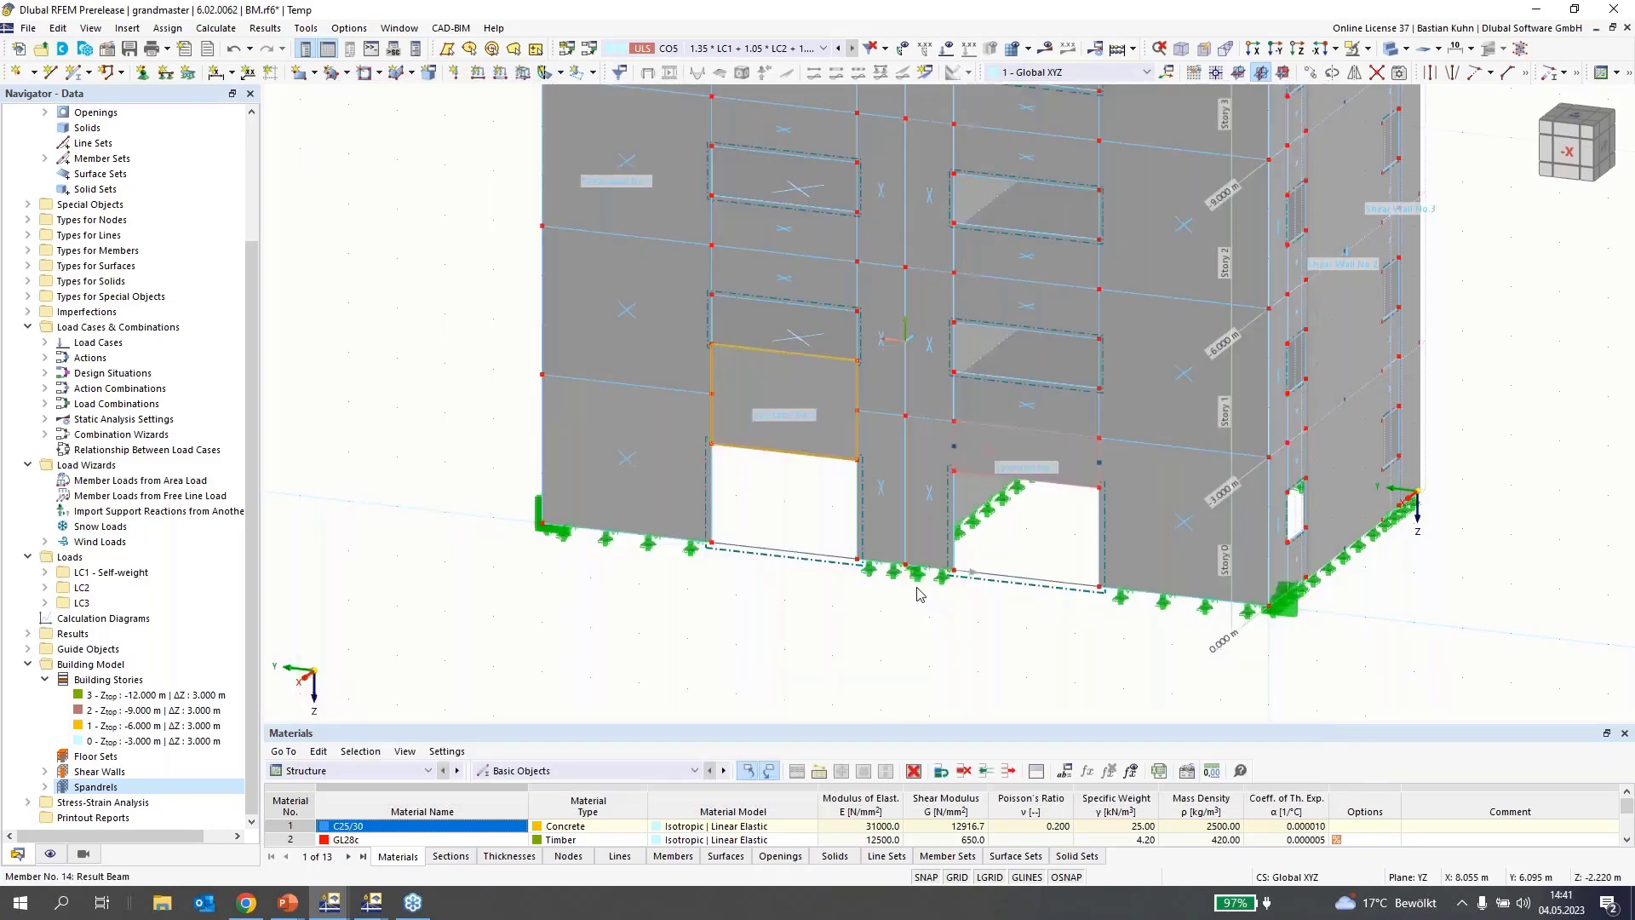
Run the calculation for load case LC3
{"action": "scroll", "coordinate": [918, 594], "scroll_direction": "down", "scroll_amount": 5}
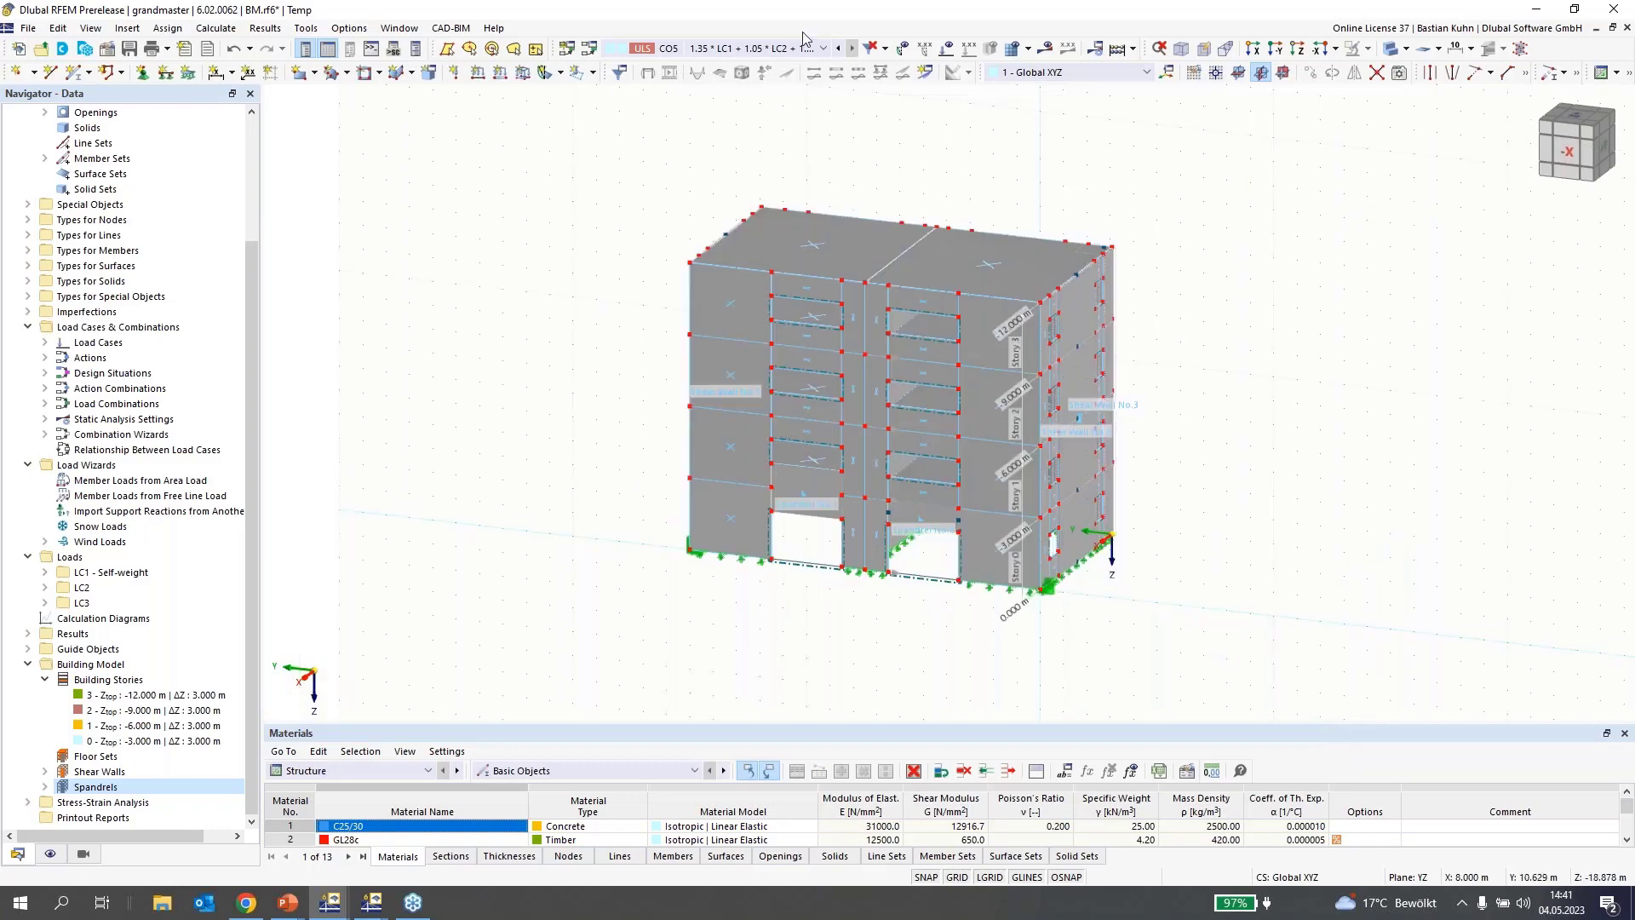
{"action": "left_click", "coordinate": [796, 52]}
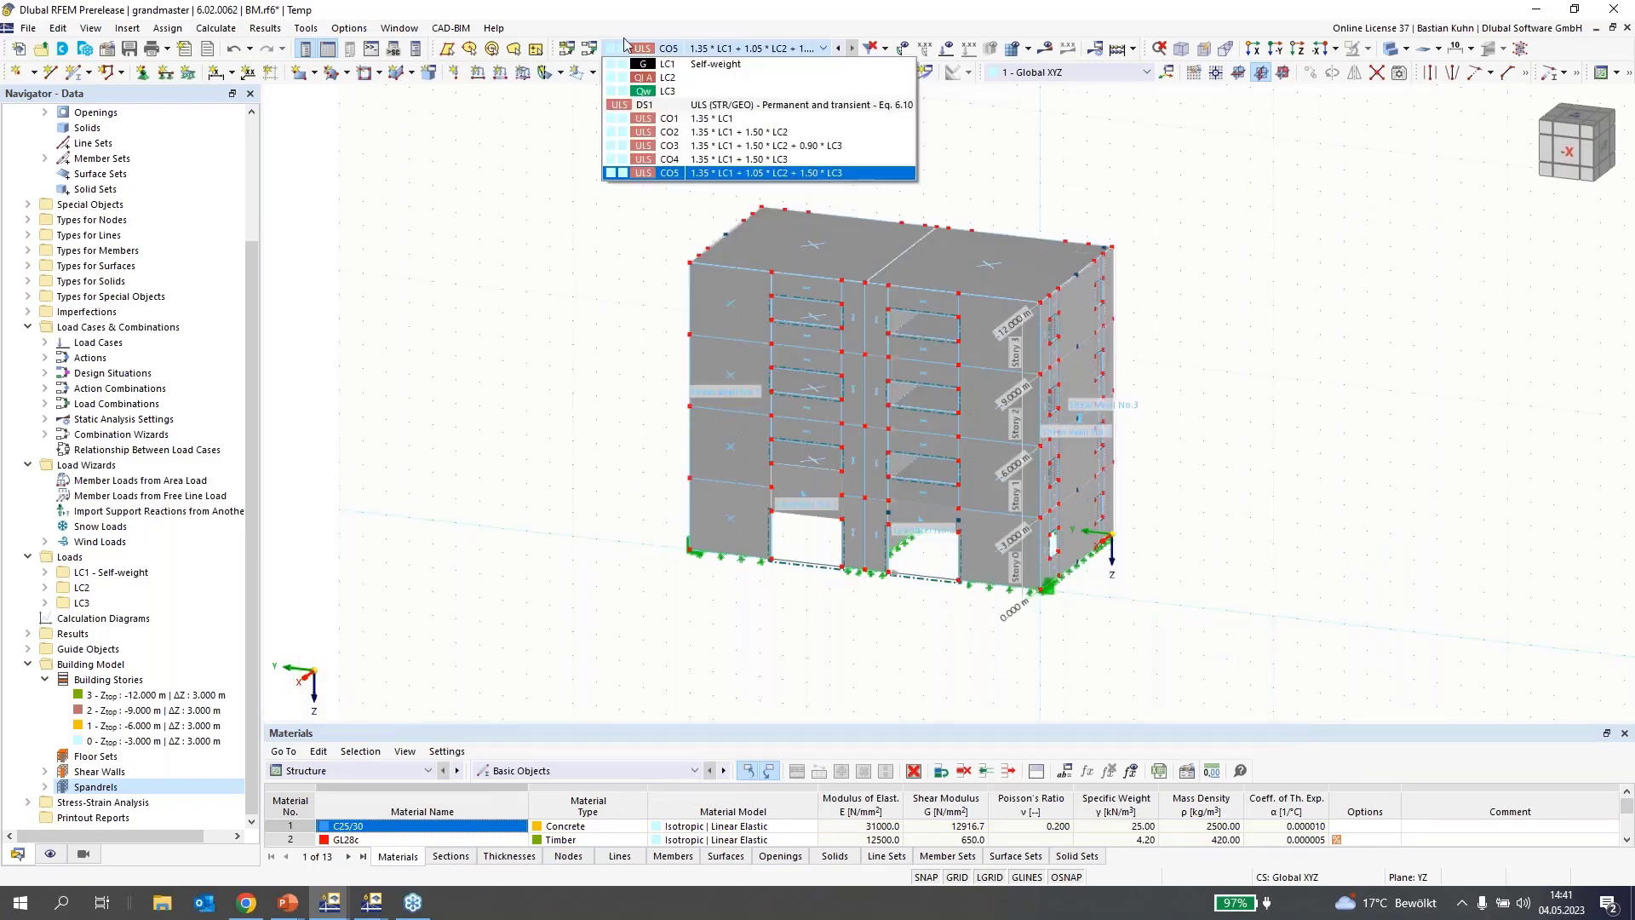
{"action": "left_click", "coordinate": [223, 32]}
{"action": "left_click", "coordinate": [223, 32]}
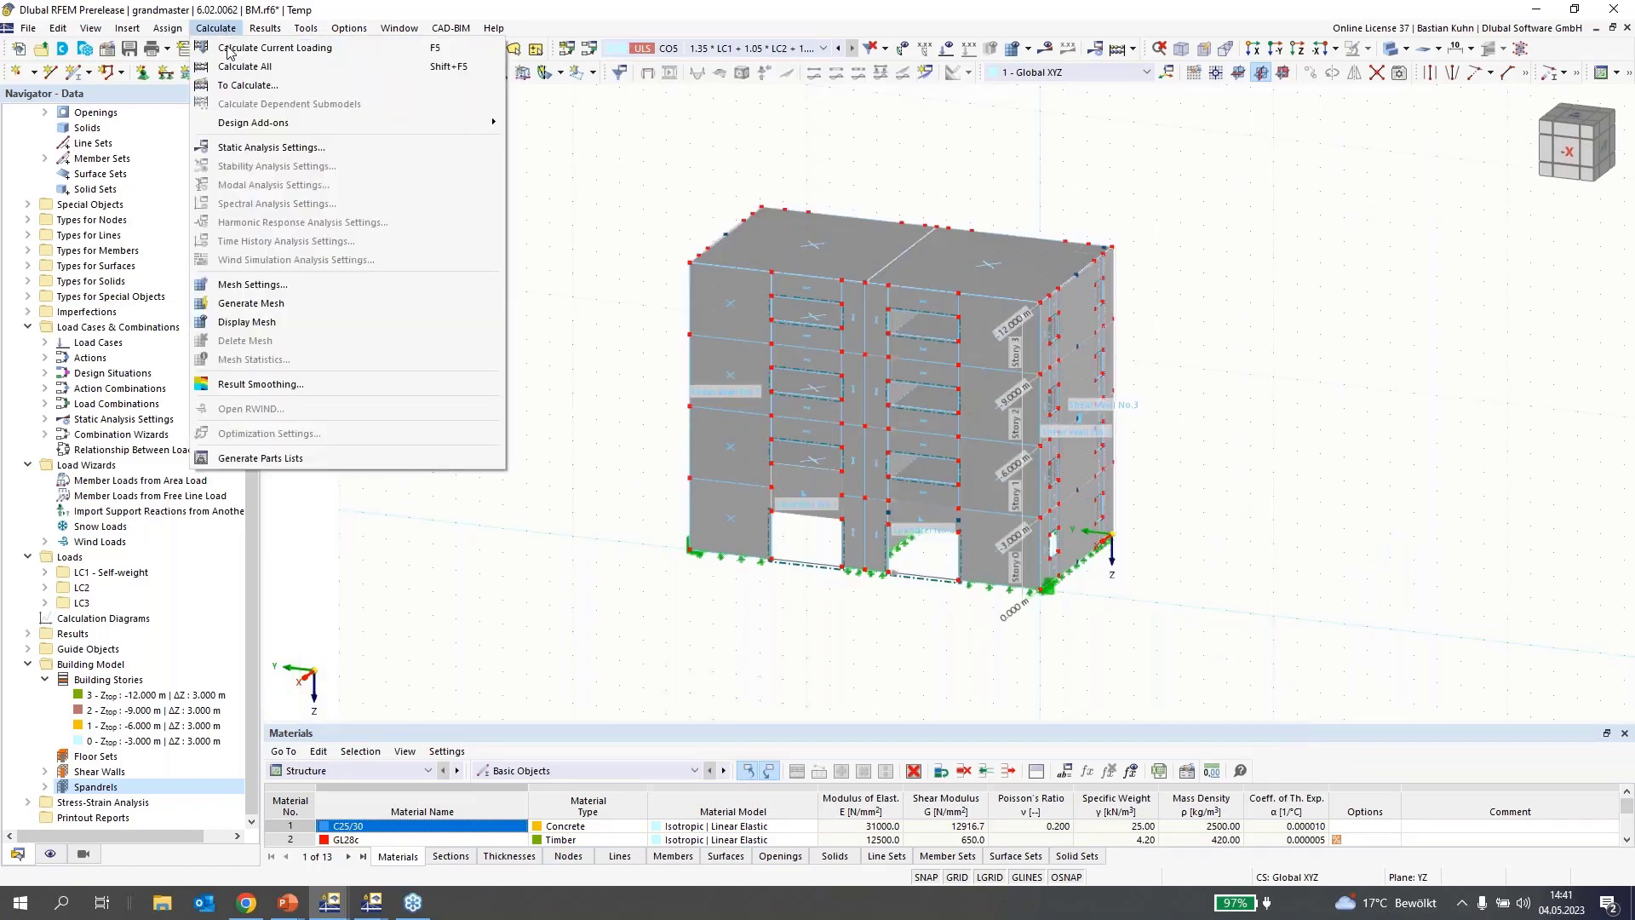
{"action": "left_click", "coordinate": [247, 85]}
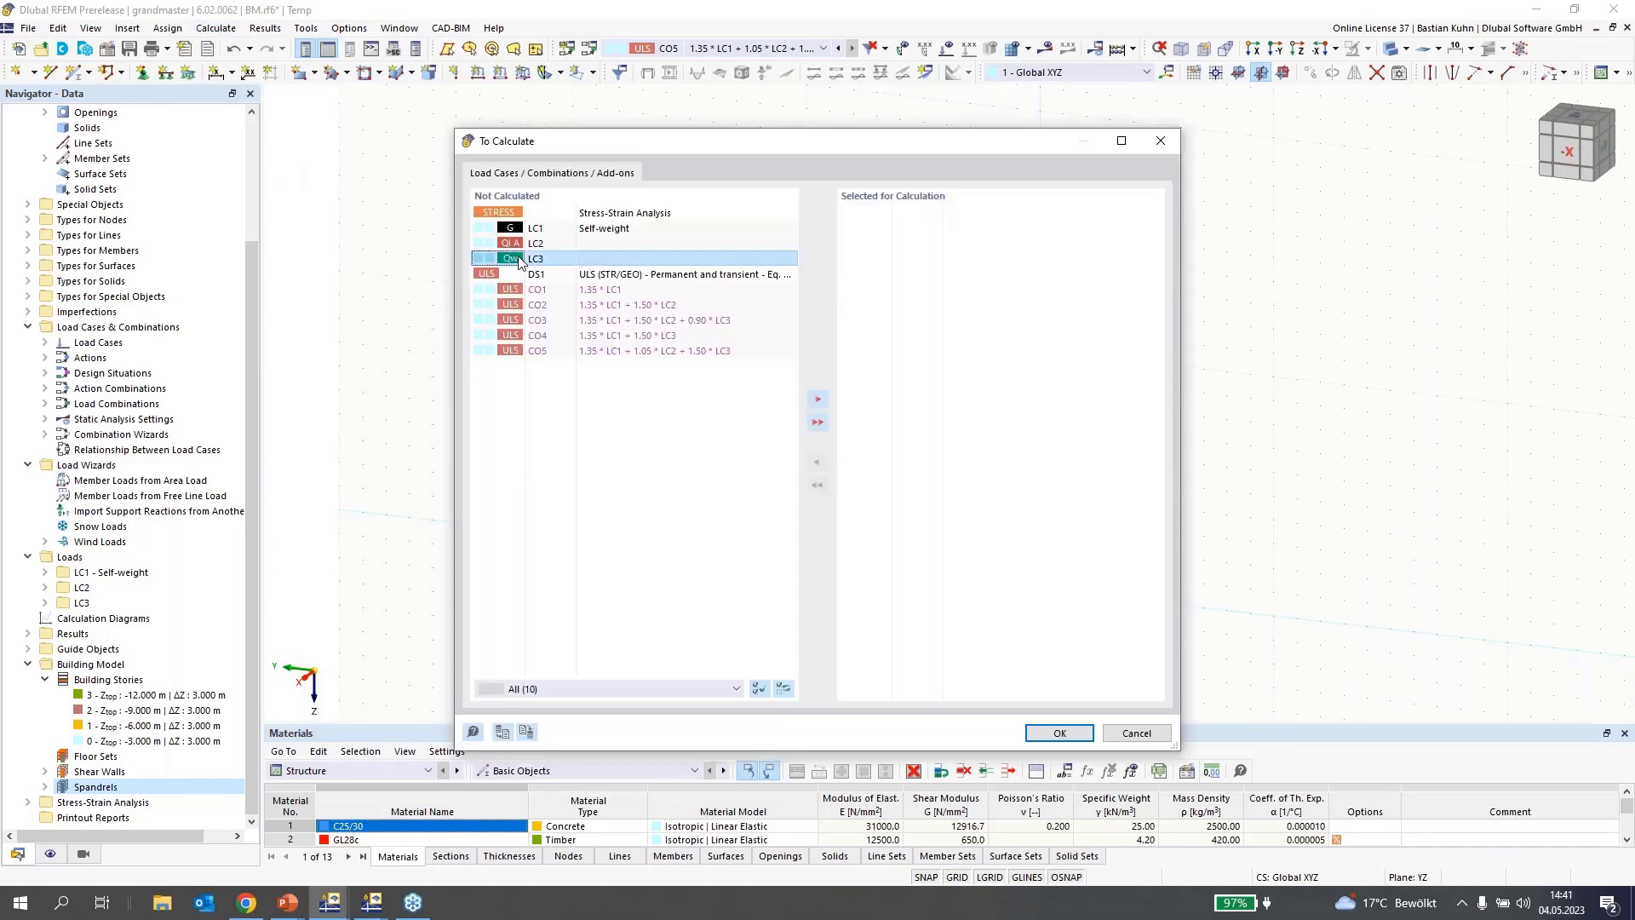
{"action": "double_click", "coordinate": [536, 263]}
{"action": "left_click", "coordinate": [544, 335]}
{"action": "left_click", "coordinate": [1067, 738]}
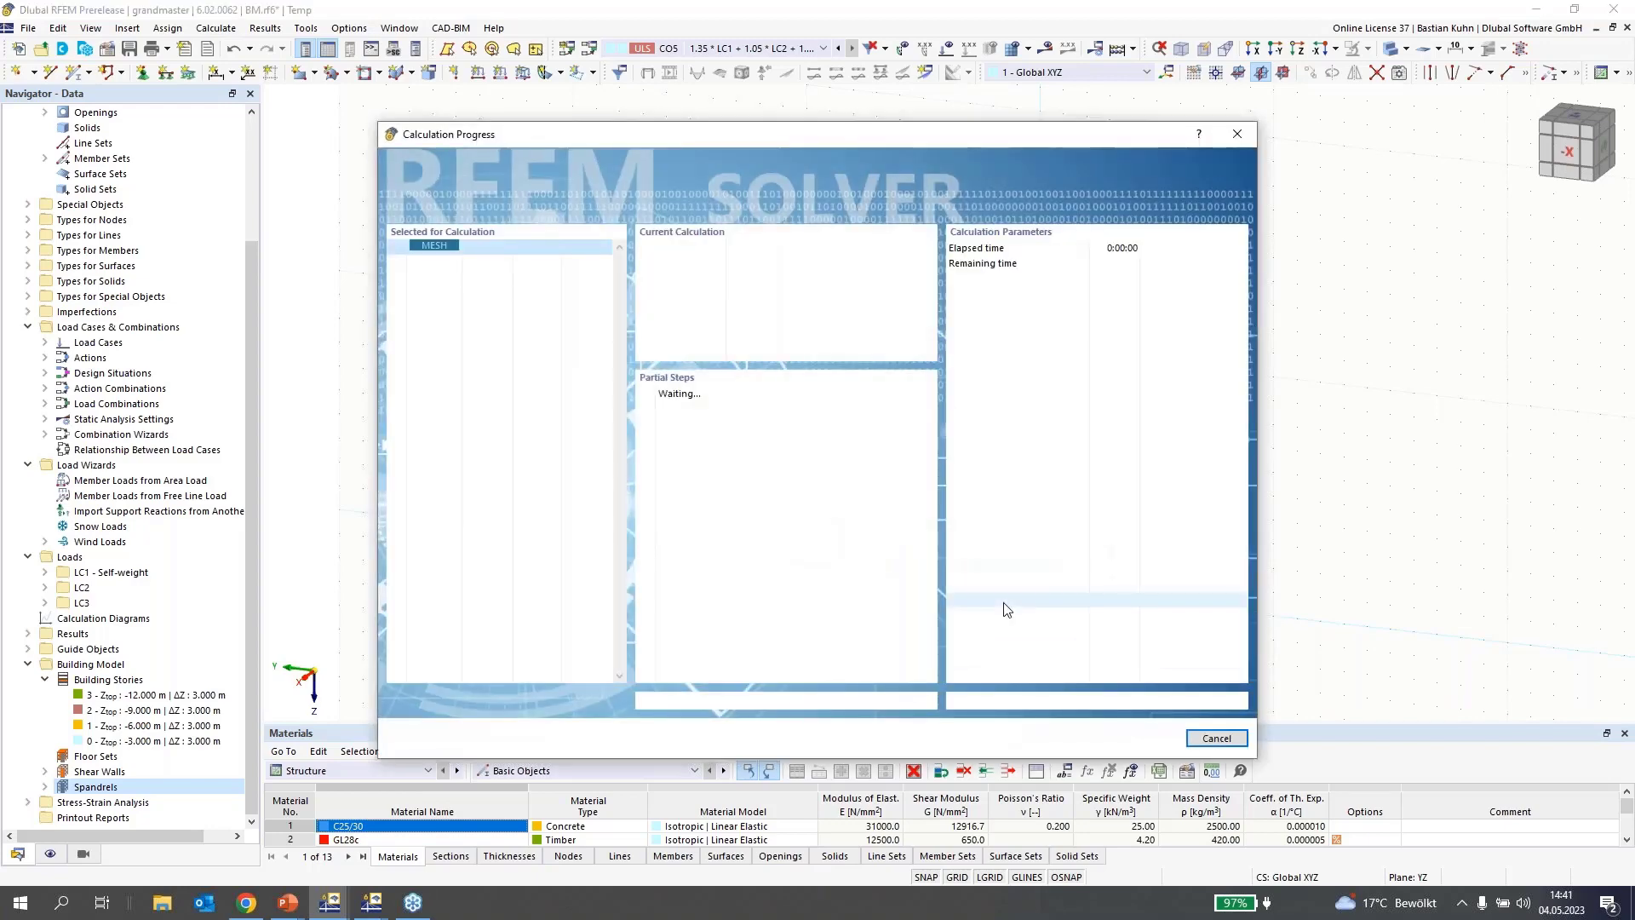
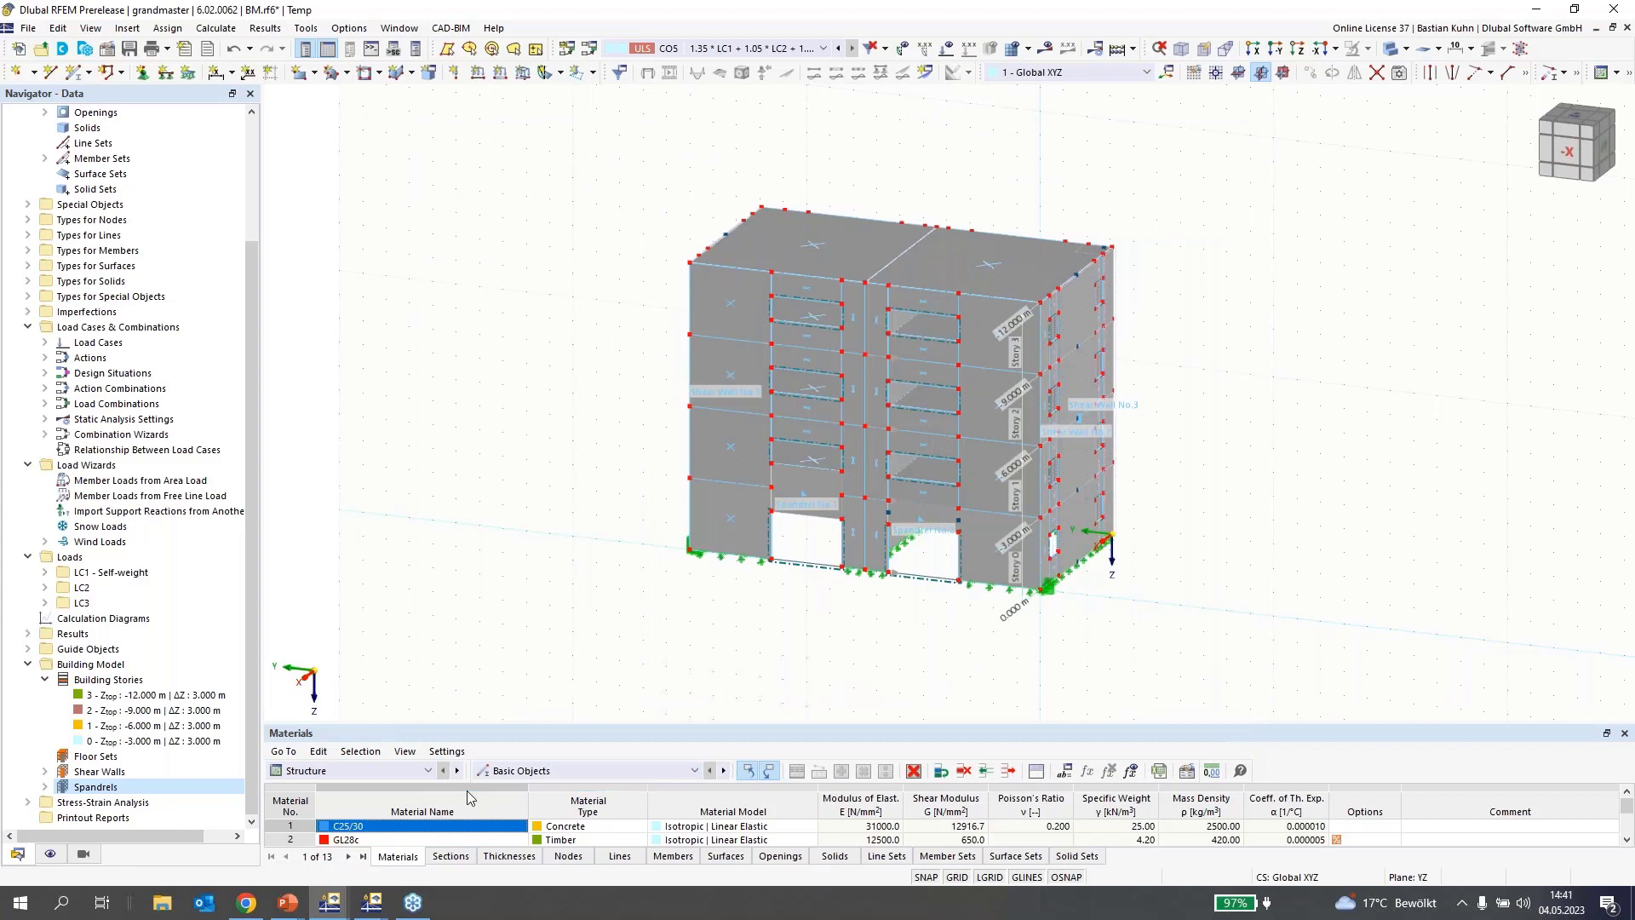
Display the static analysis deformations of LC3 on the model and list the results by stories in an enlarged table
{"action": "left_click", "coordinate": [381, 769]}
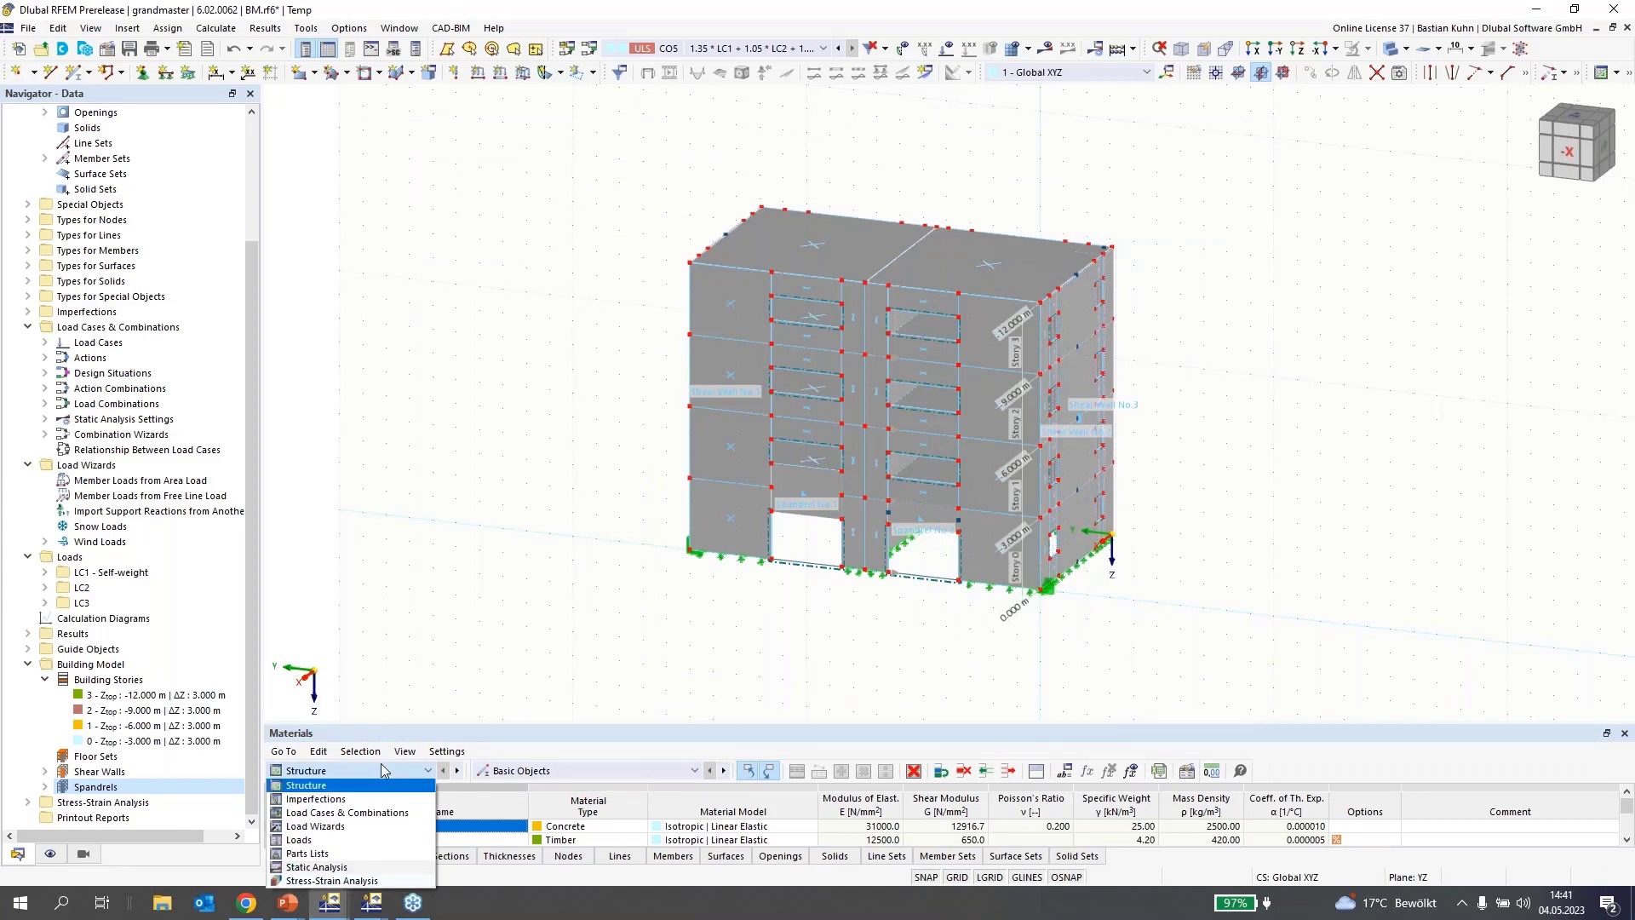
{"action": "left_click", "coordinate": [355, 870]}
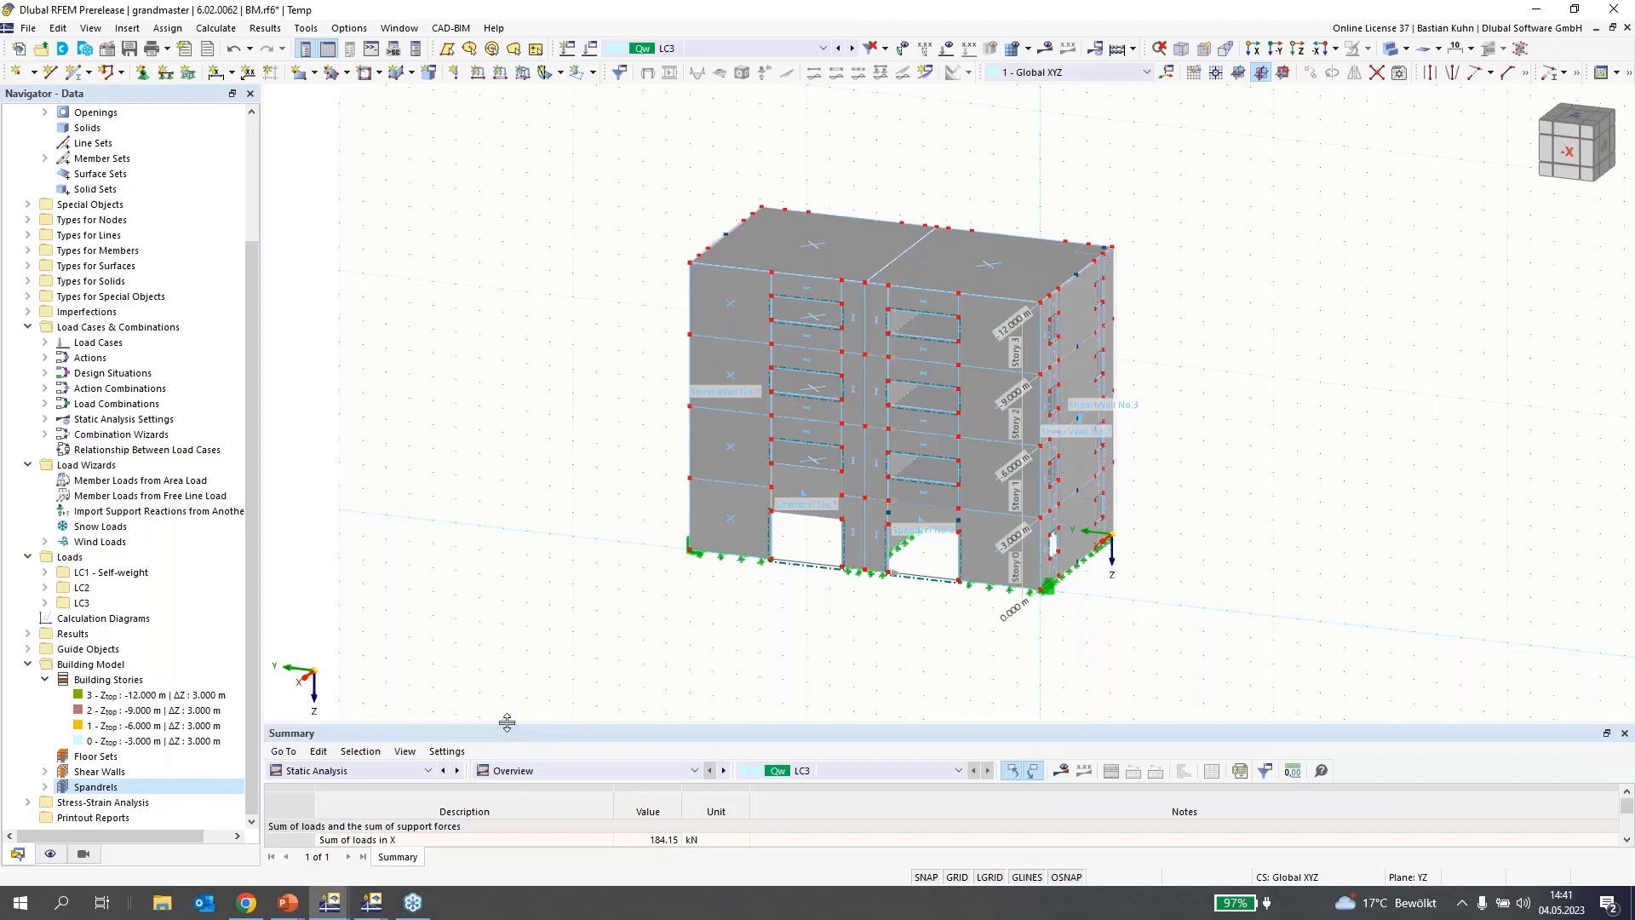
{"action": "left_click_drag", "start_coordinate": [508, 721], "coordinate": [507, 597]}
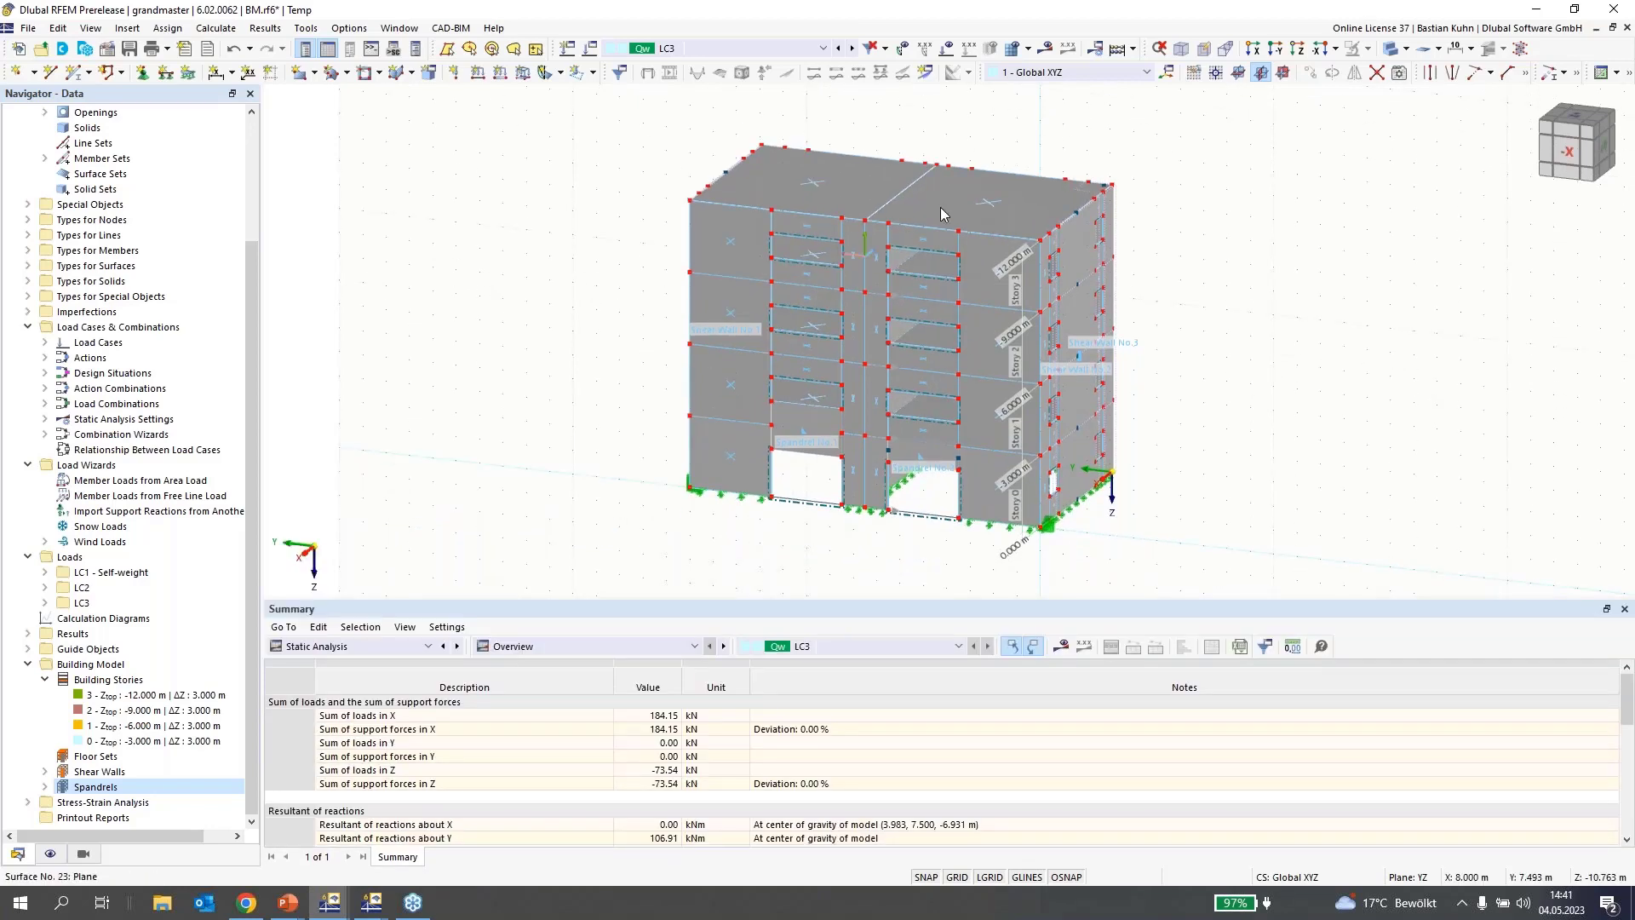
{"action": "left_click", "coordinate": [1046, 50]}
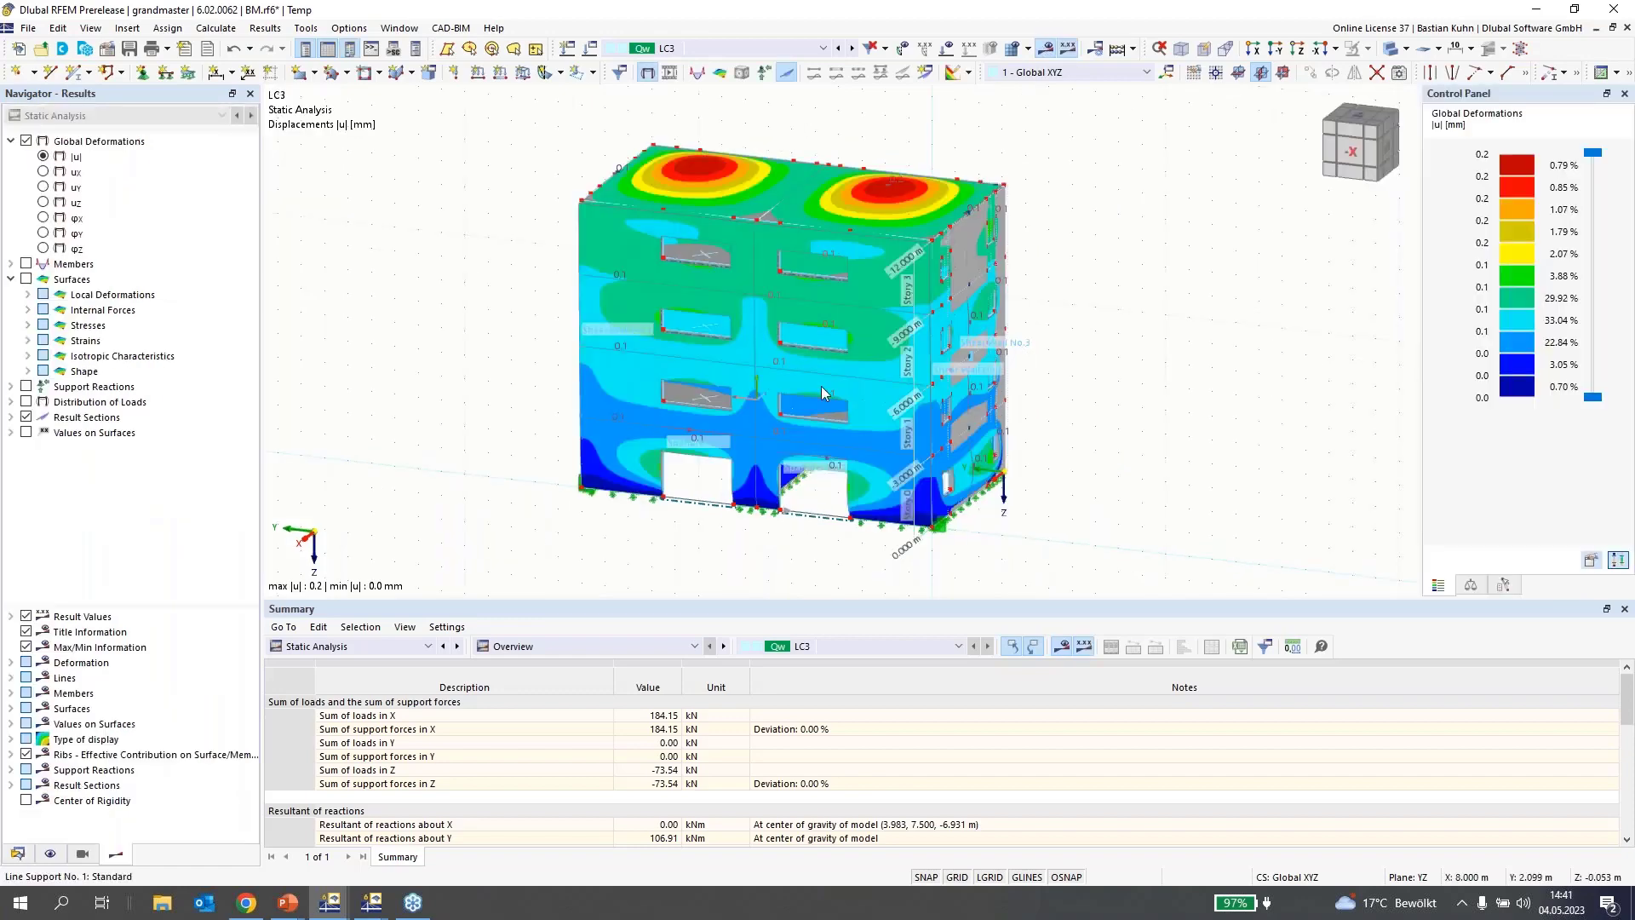
{"action": "left_click", "coordinate": [587, 646]}
{"action": "left_click", "coordinate": [511, 725]}
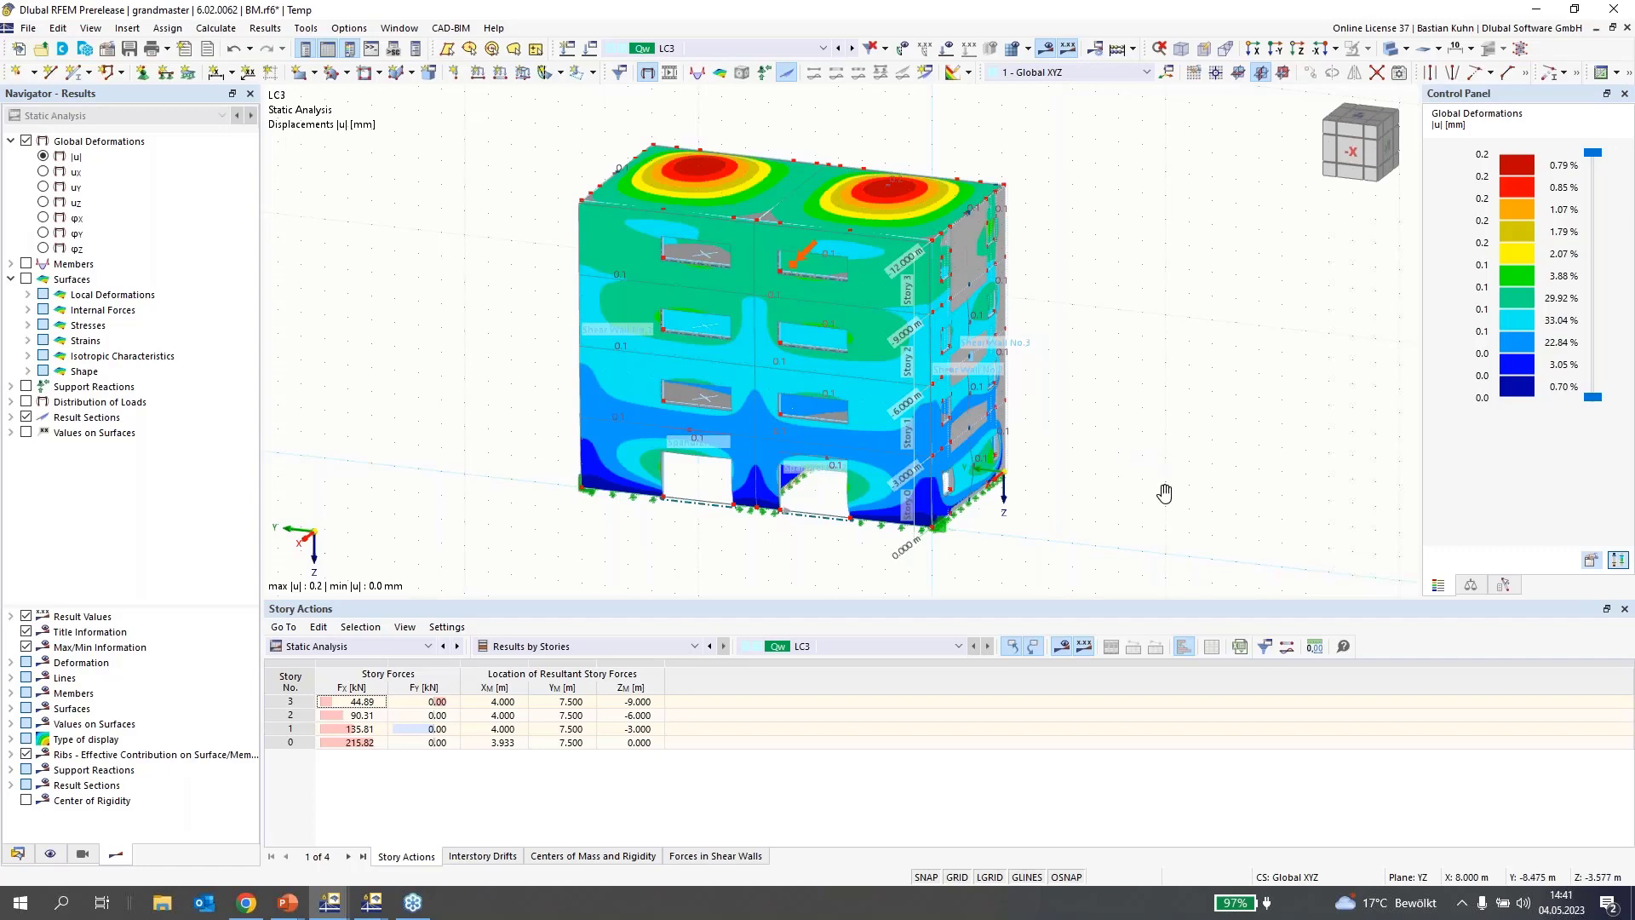
{"action": "middle_click_drag", "start_coordinate": [1164, 493], "coordinate": [1163, 496]}
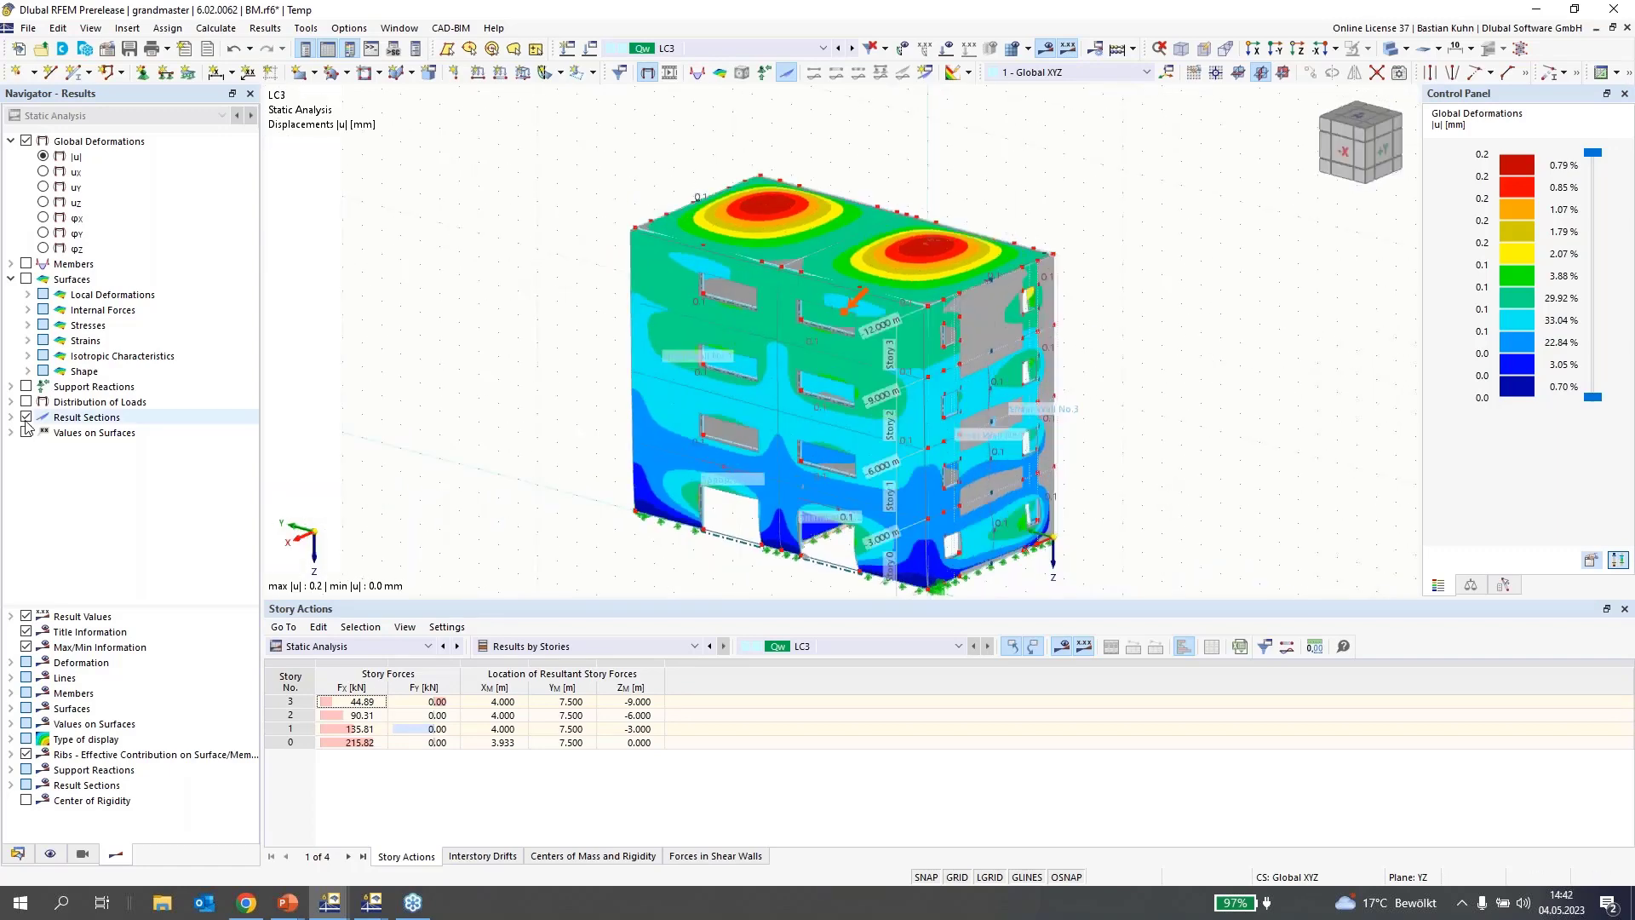
Hide the result sections and show the member axial forces N on a wireframe display of the model
{"action": "left_click", "coordinate": [26, 417]}
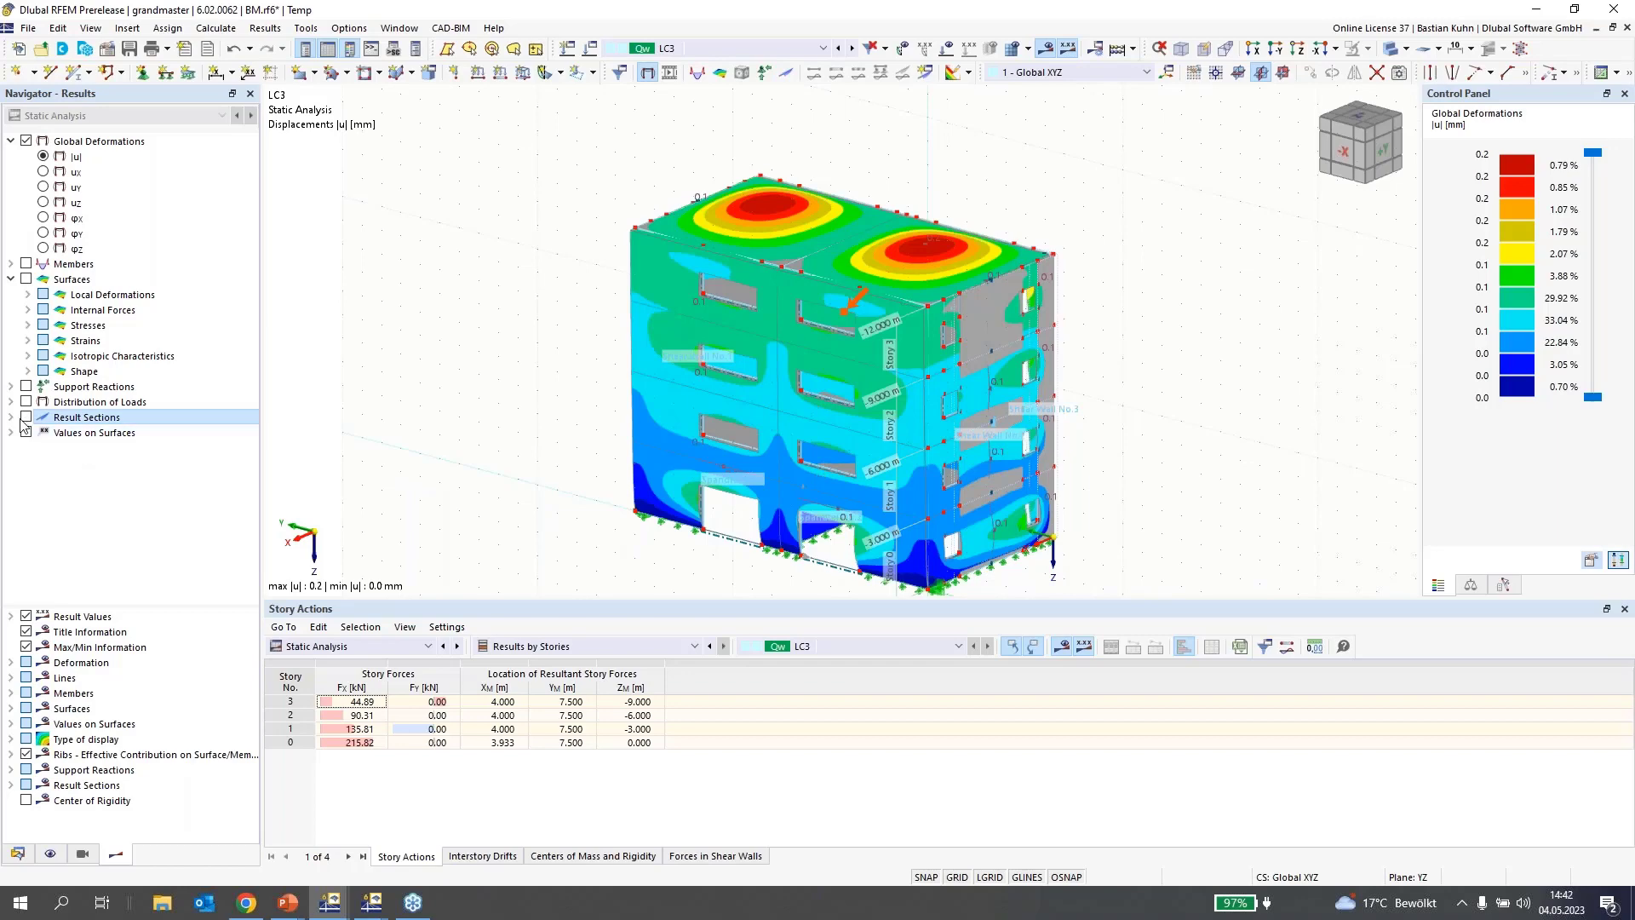
{"action": "left_click", "coordinate": [11, 264]}
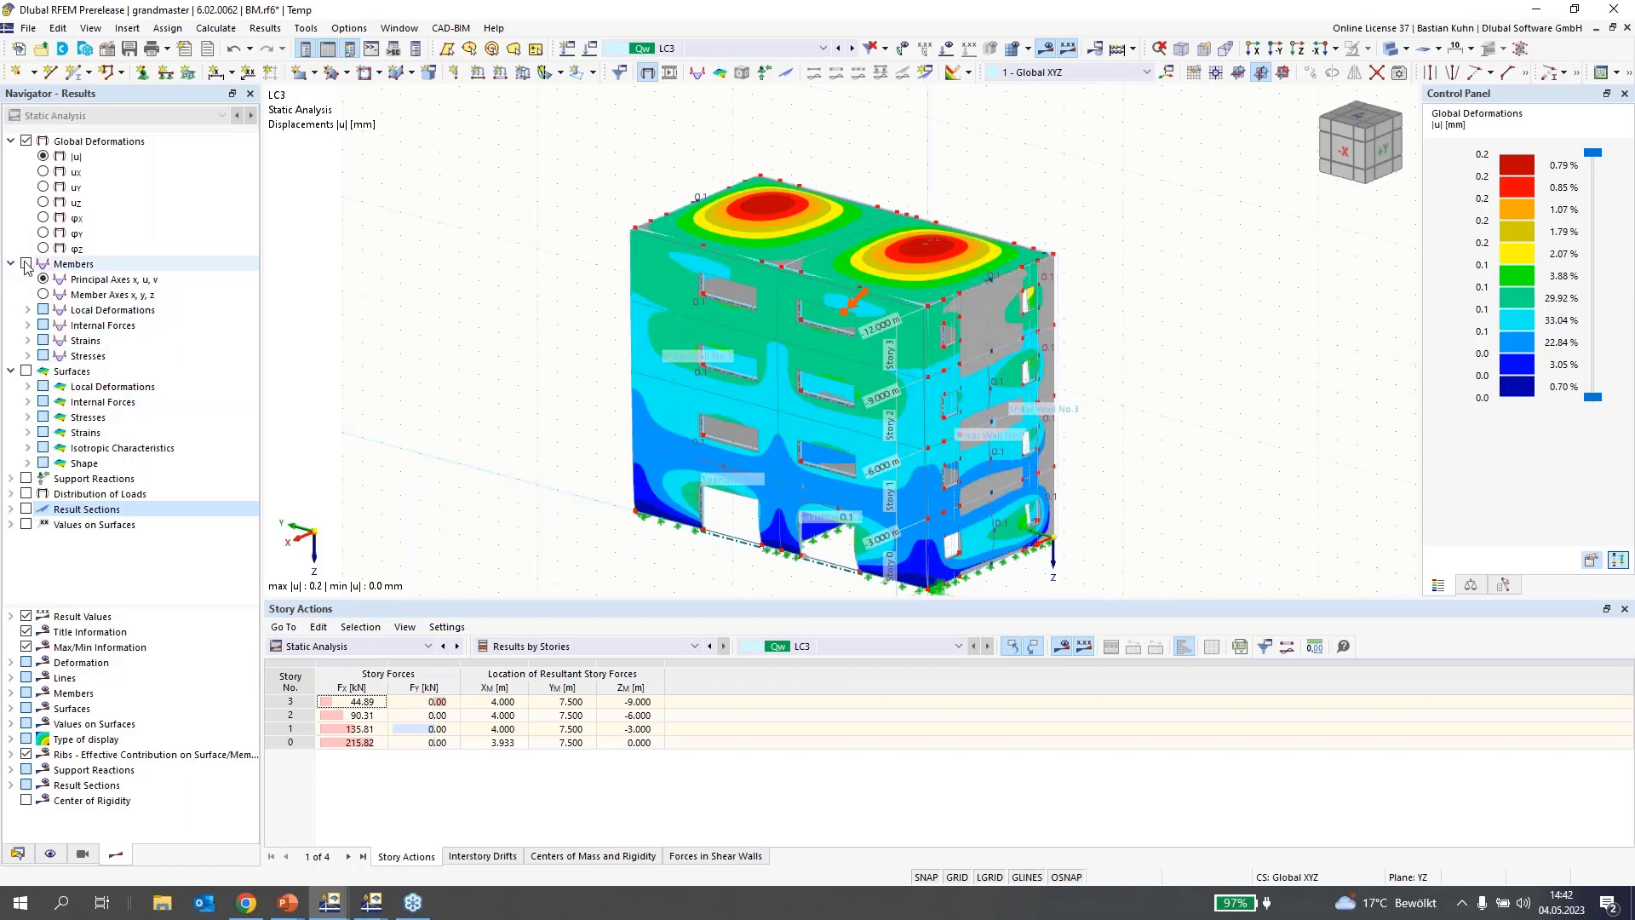
{"action": "left_click", "coordinate": [27, 271]}
{"action": "left_click", "coordinate": [27, 265]}
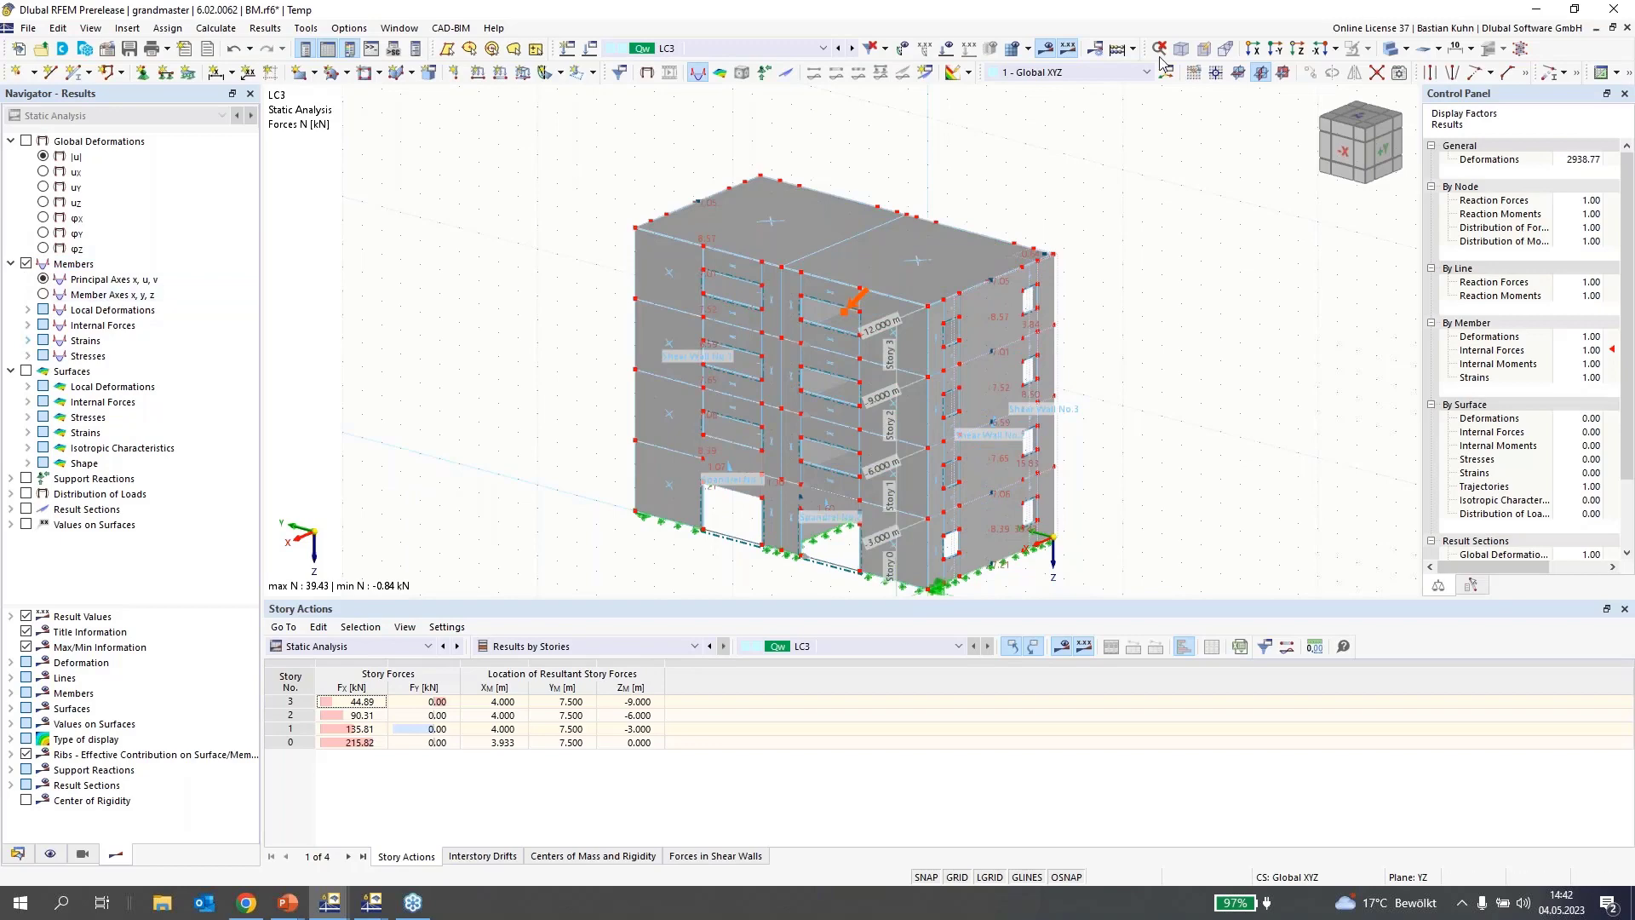
{"action": "left_click", "coordinate": [1392, 51]}
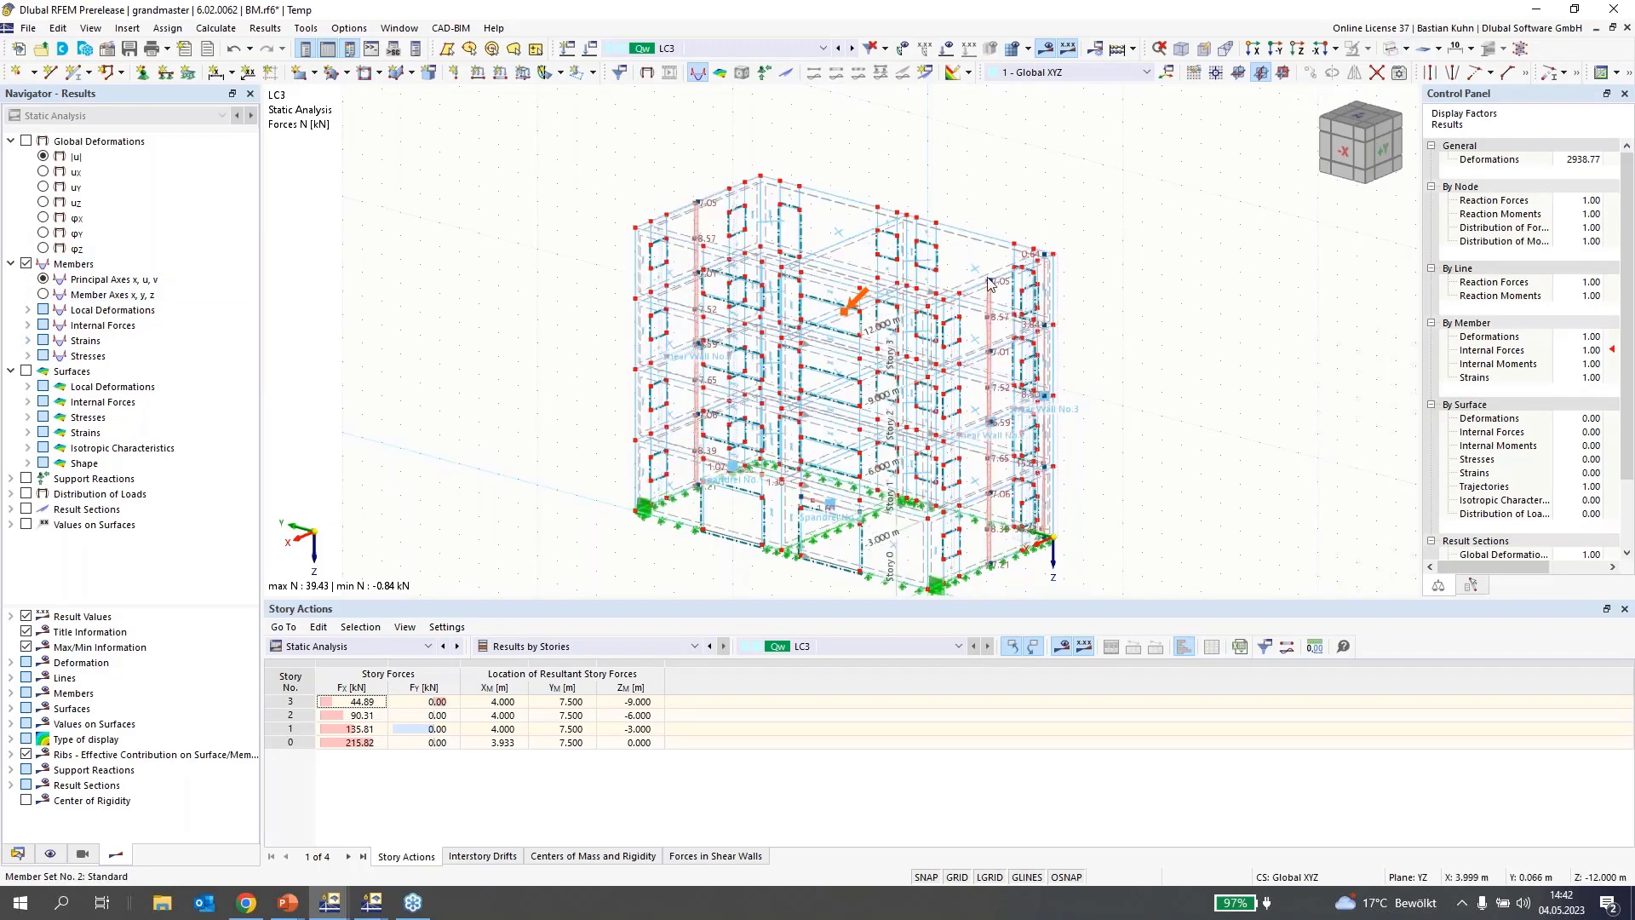
{"action": "scroll", "coordinate": [990, 283], "scroll_direction": "up", "scroll_amount": 2}
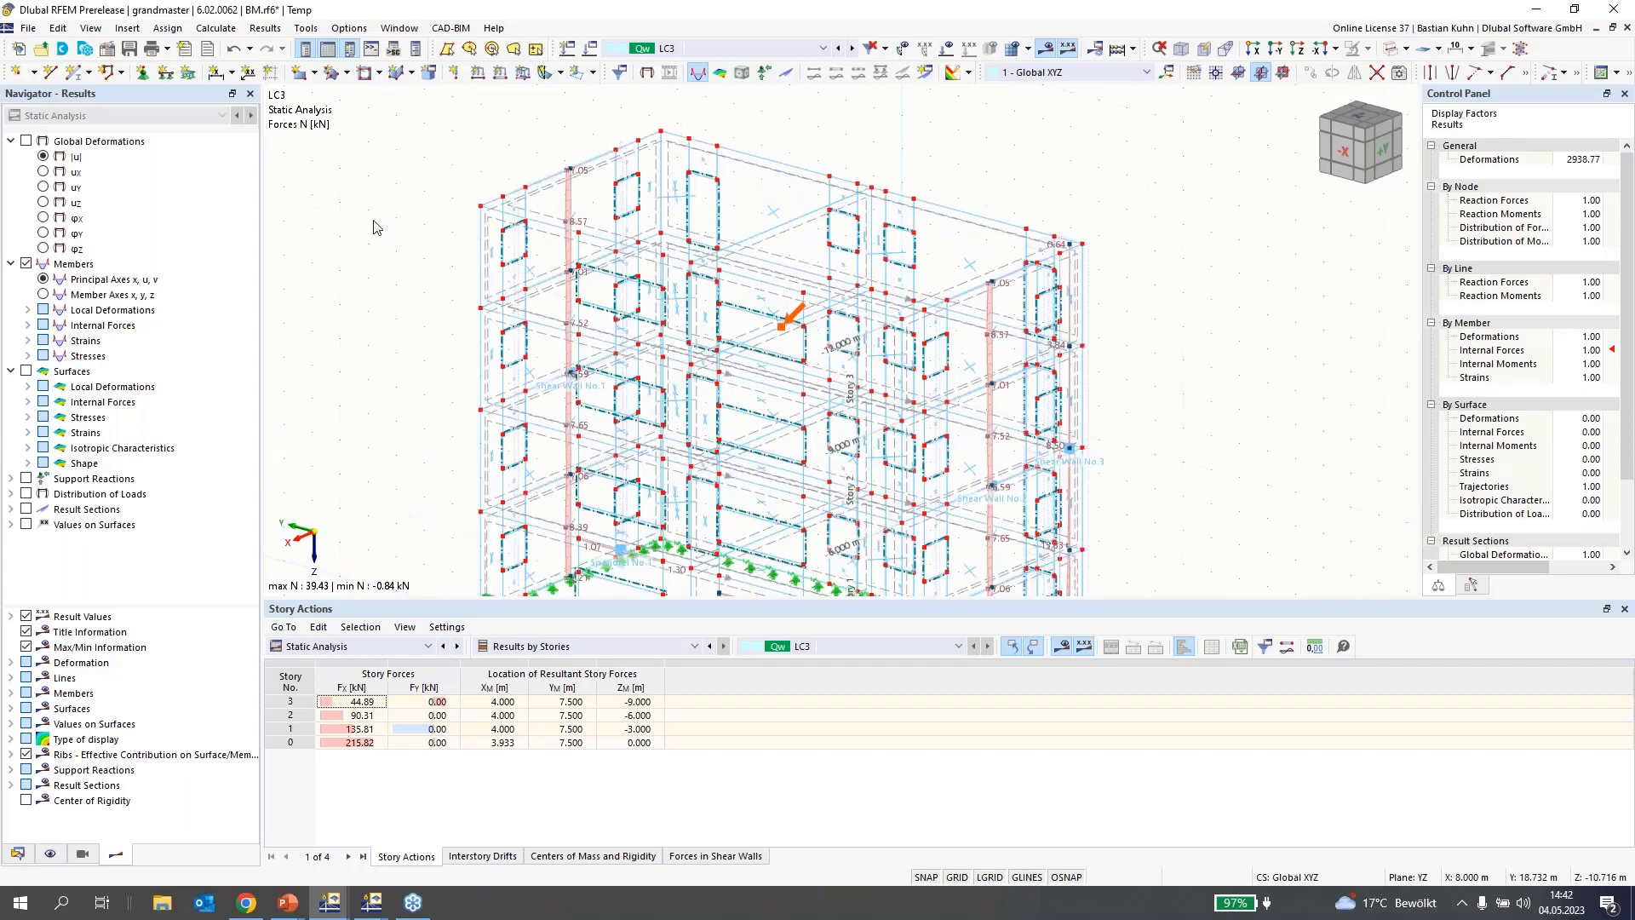
Display the member shear forces Vz/Vv of LC3 and examine them along the shear walls down to the base supports
{"action": "middle_click_drag", "start_coordinate": [376, 225], "coordinate": [350, 140]}
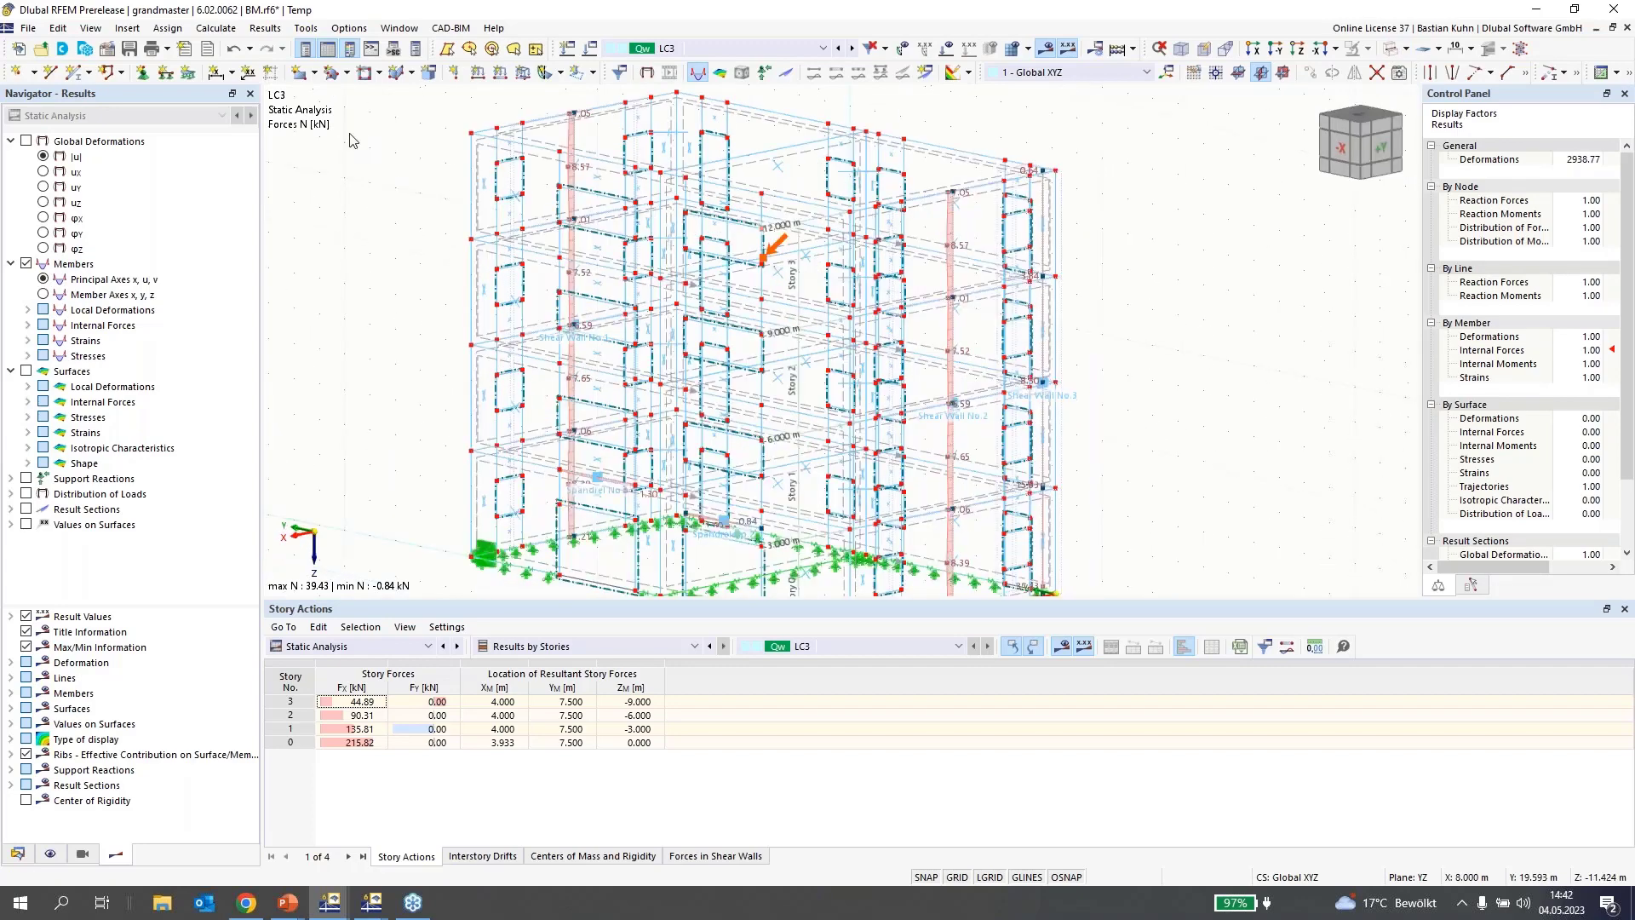
{"action": "left_click", "coordinate": [29, 325]}
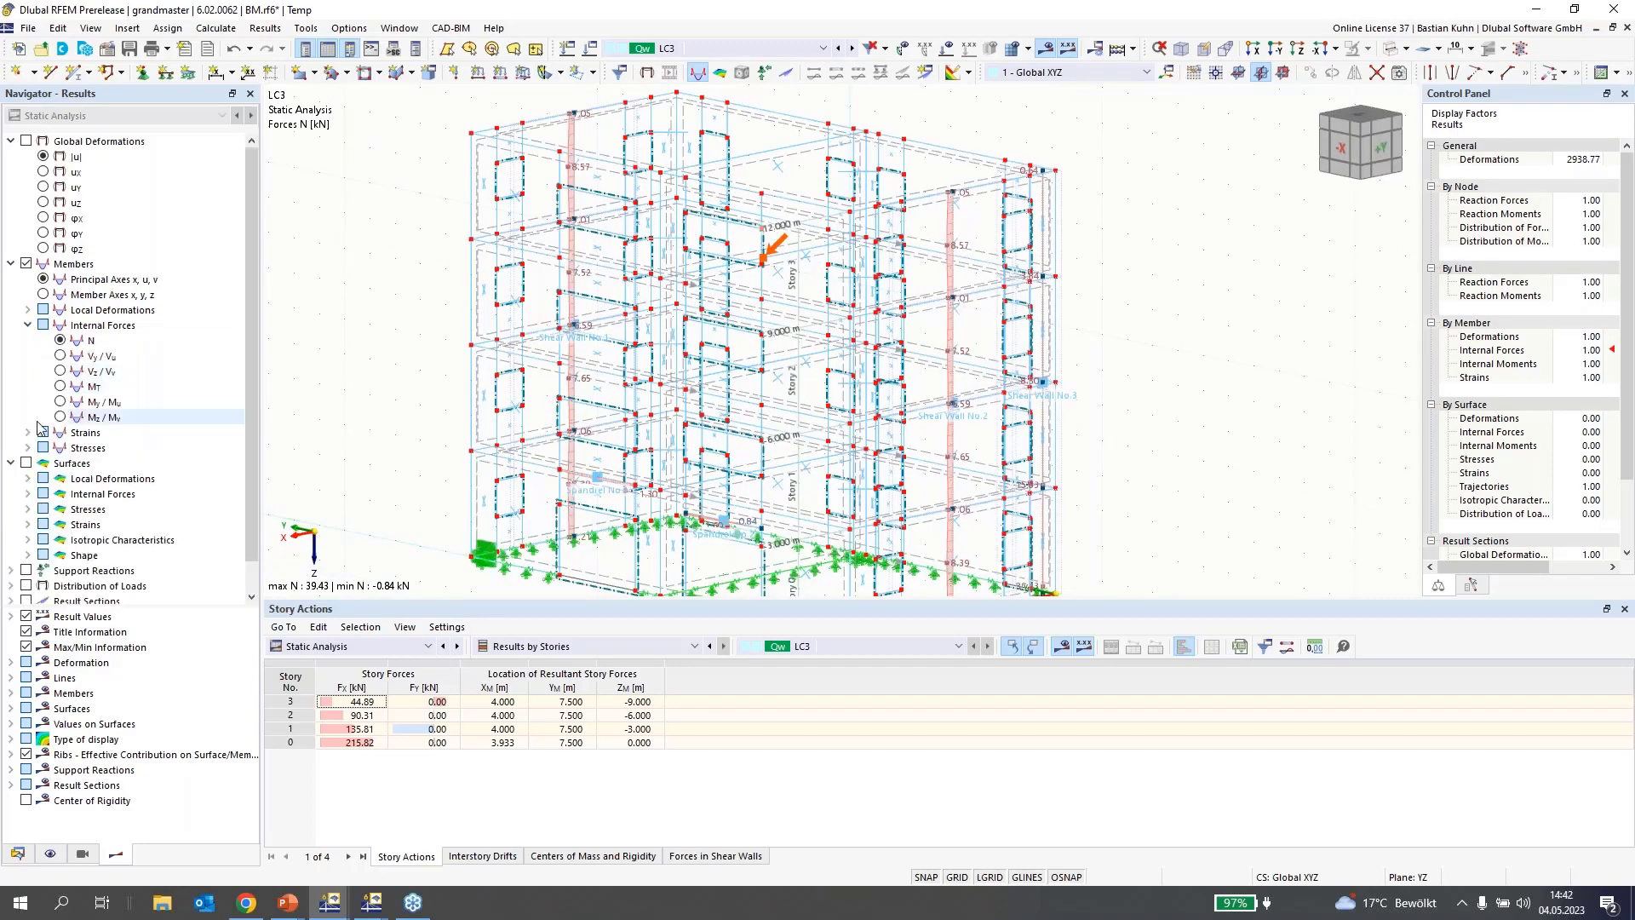
{"action": "left_click", "coordinate": [60, 371]}
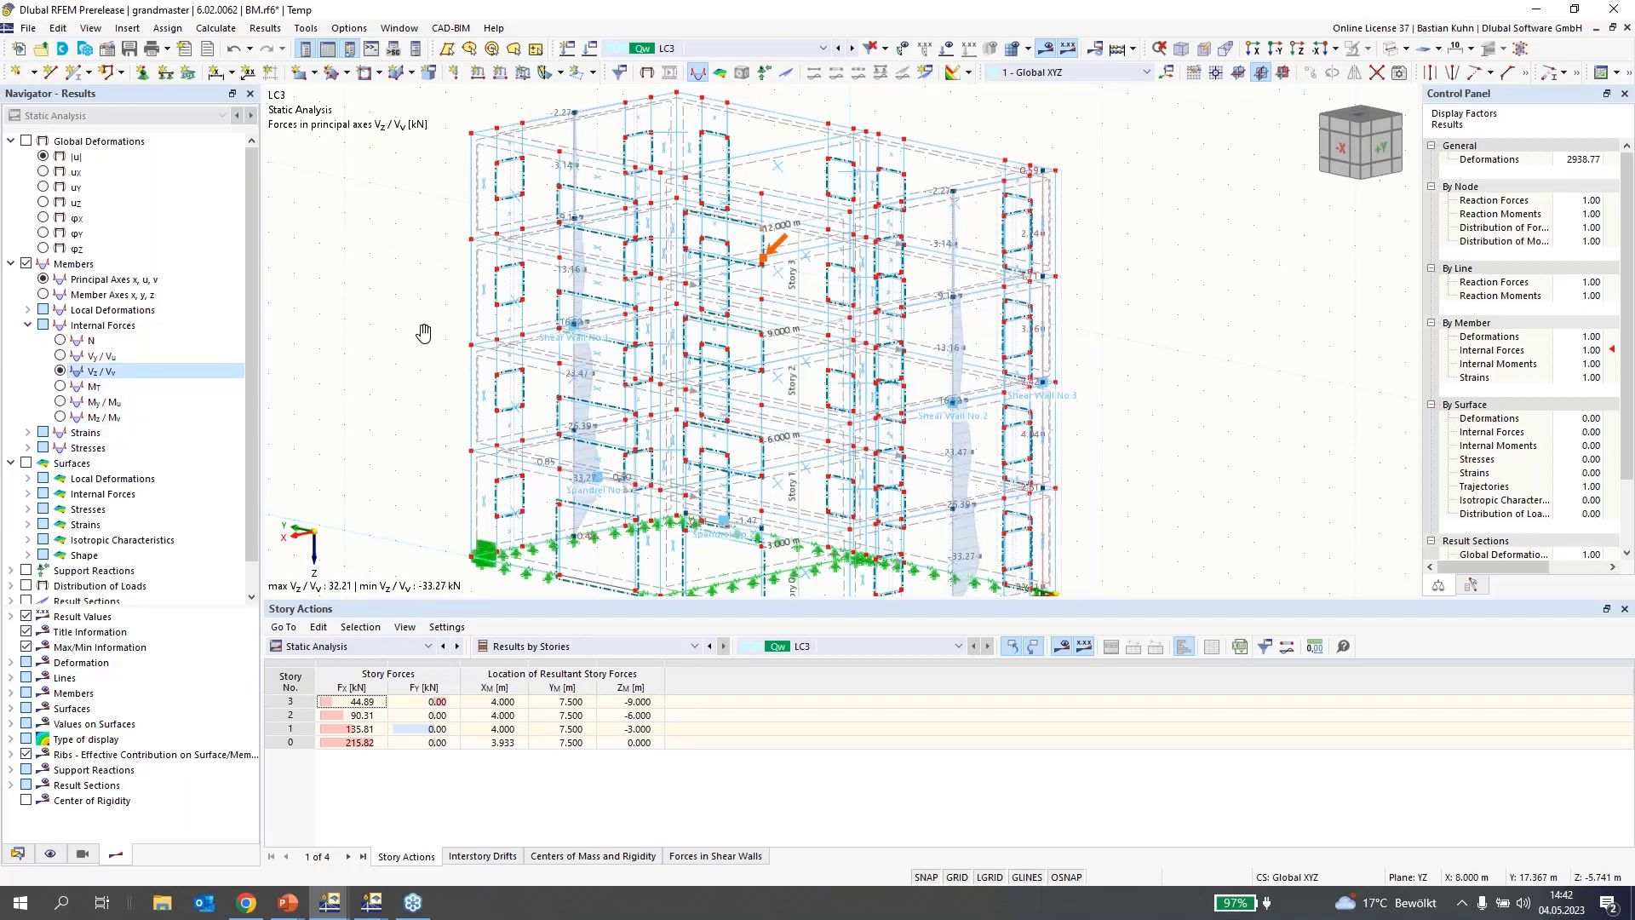
{"action": "scroll", "coordinate": [423, 332], "scroll_direction": "up", "scroll_amount": 1}
{"action": "middle_click_drag", "start_coordinate": [441, 326], "coordinate": [832, 543]}
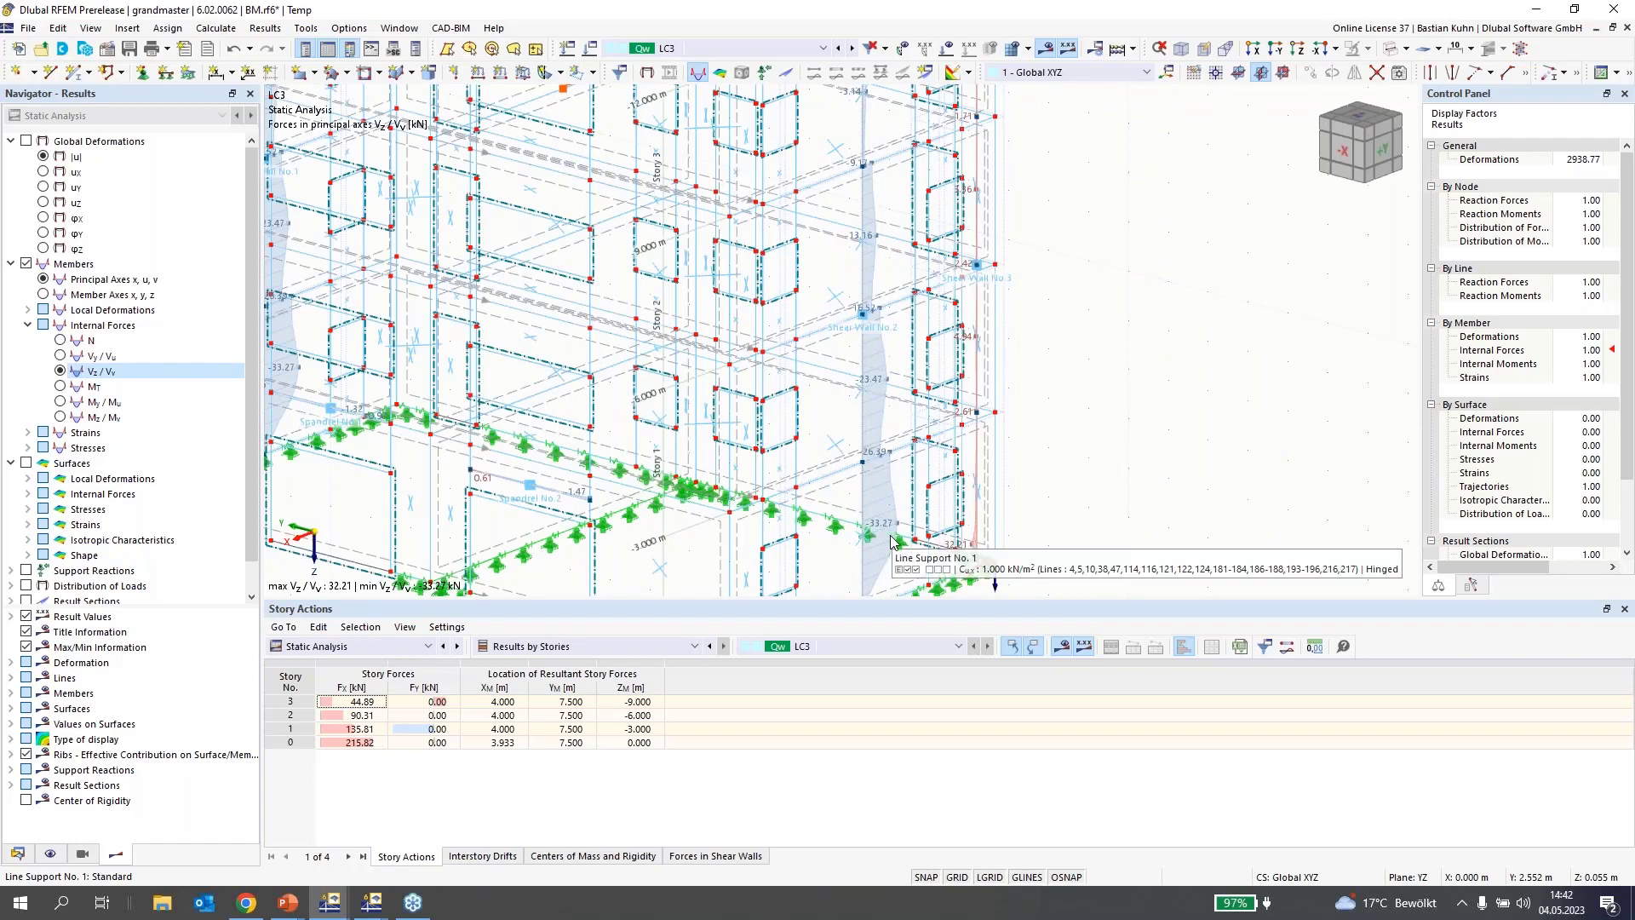
Display the members' local deformations uz/uv for LC3 and view them over the full height of the shear walls
{"action": "left_click", "coordinate": [27, 310]}
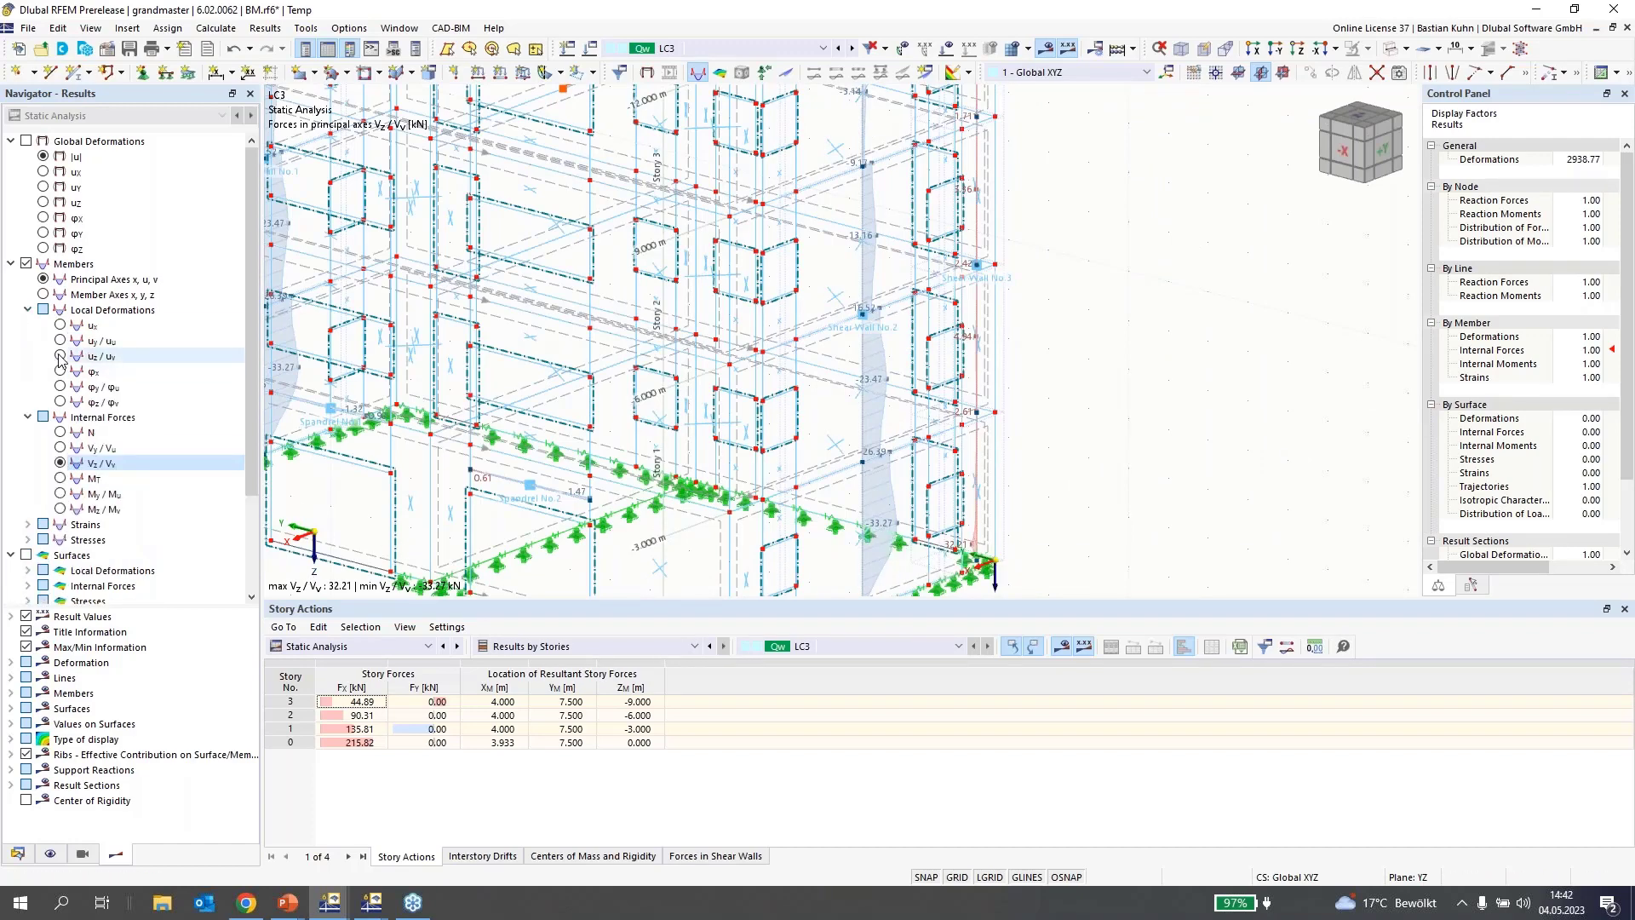
{"action": "left_click", "coordinate": [60, 355]}
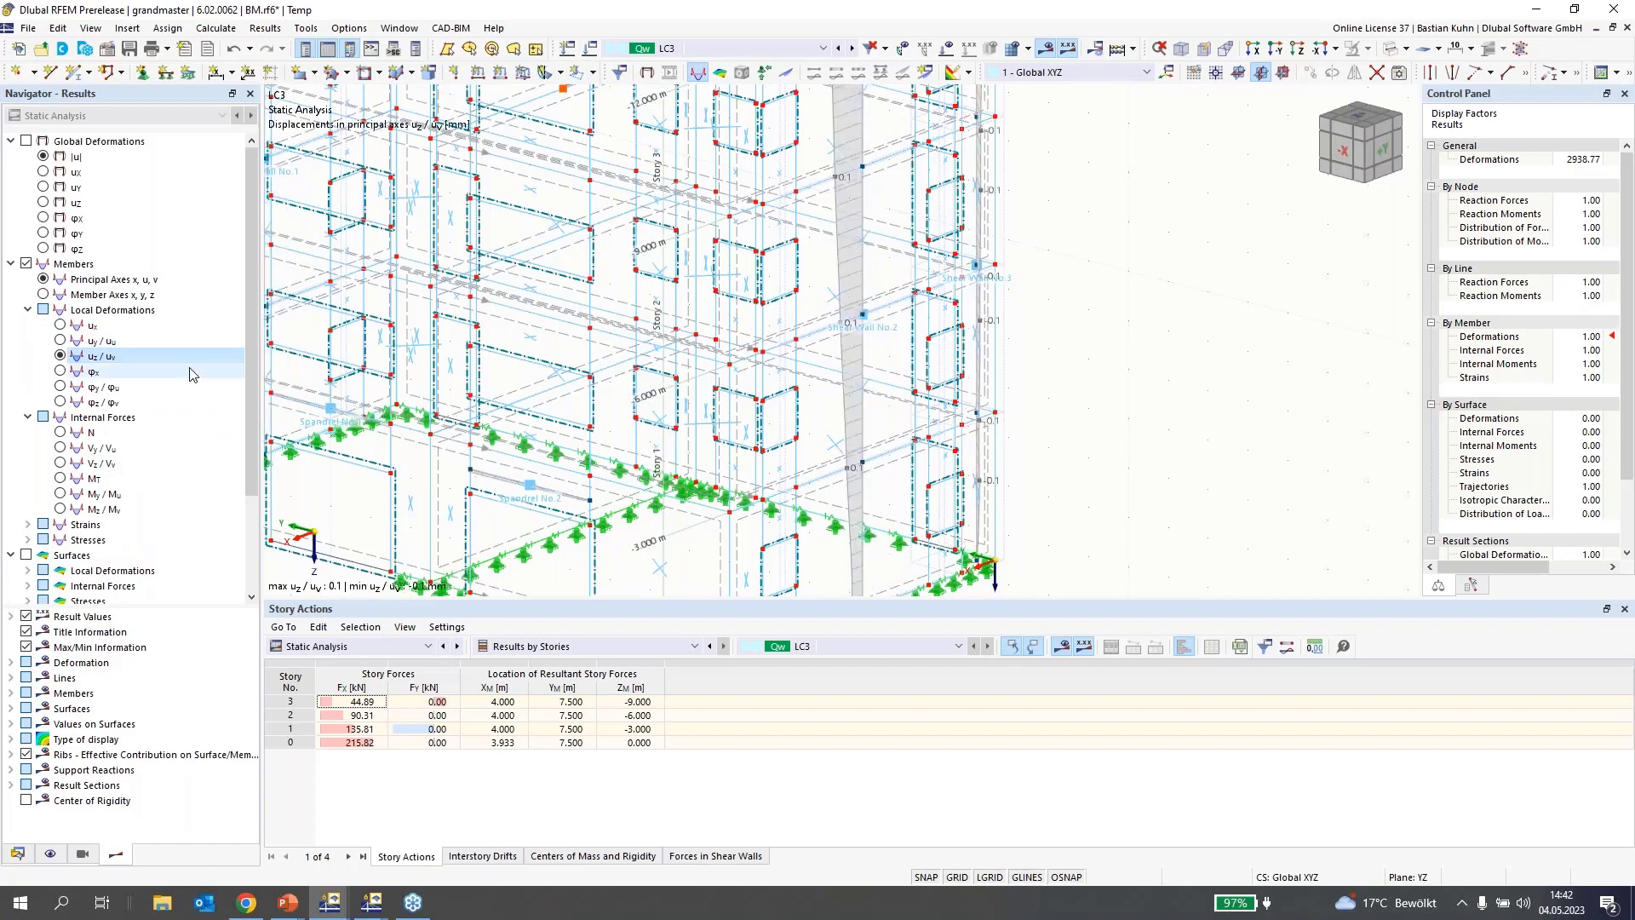
{"action": "scroll", "coordinate": [688, 305], "scroll_direction": "down", "scroll_amount": 1}
{"action": "scroll", "coordinate": [688, 305], "scroll_direction": "down", "scroll_amount": 1}
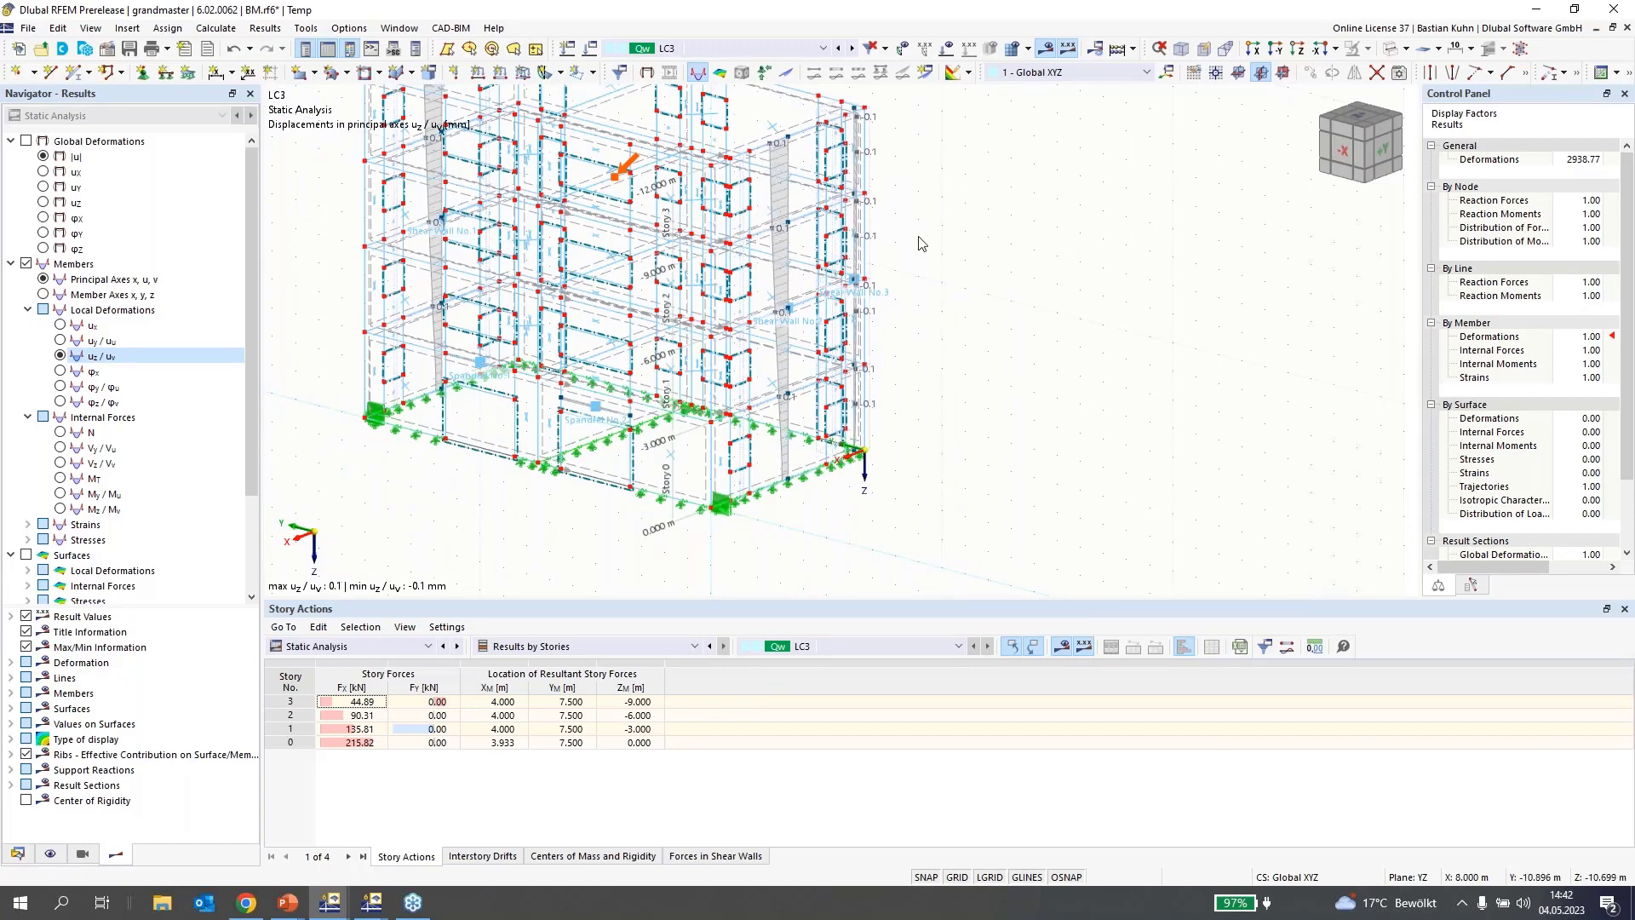
Window-select the end of the building around Shear Wall No. 3 and limit the visibility to the selected objects
{"action": "scroll", "coordinate": [918, 244], "scroll_direction": "up", "scroll_amount": 1}
{"action": "middle_click_drag", "start_coordinate": [907, 231], "coordinate": [852, 247]}
{"action": "scroll", "coordinate": [876, 460], "scroll_direction": "down", "scroll_amount": 2}
{"action": "left_click_drag", "start_coordinate": [872, 534], "coordinate": [807, 151]}
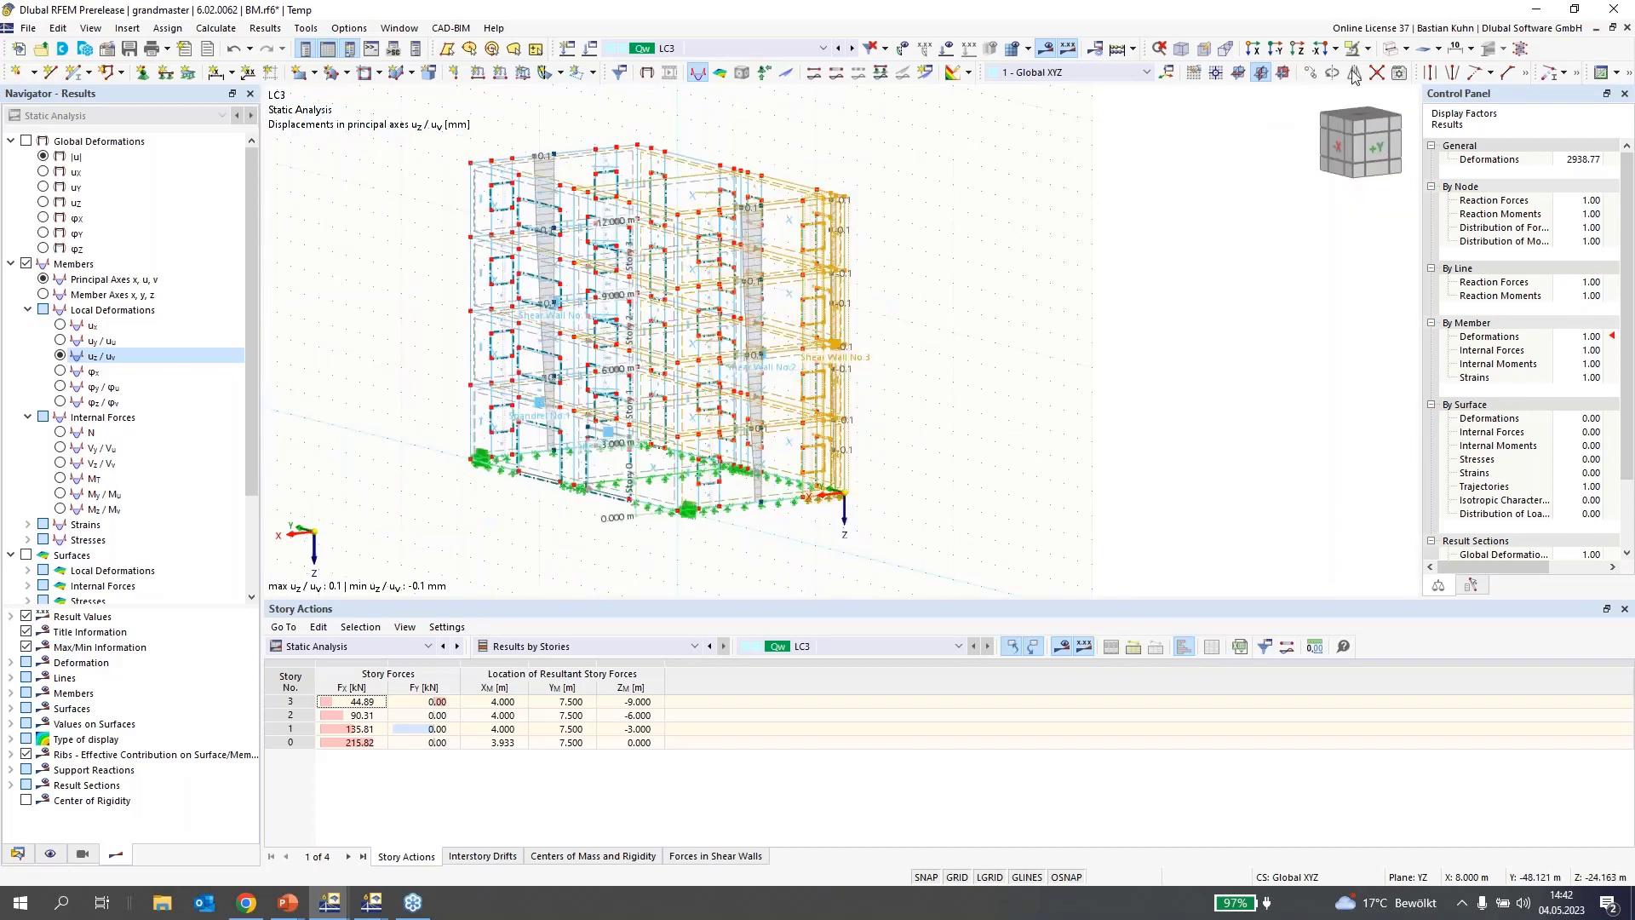
{"action": "left_click", "coordinate": [1367, 49]}
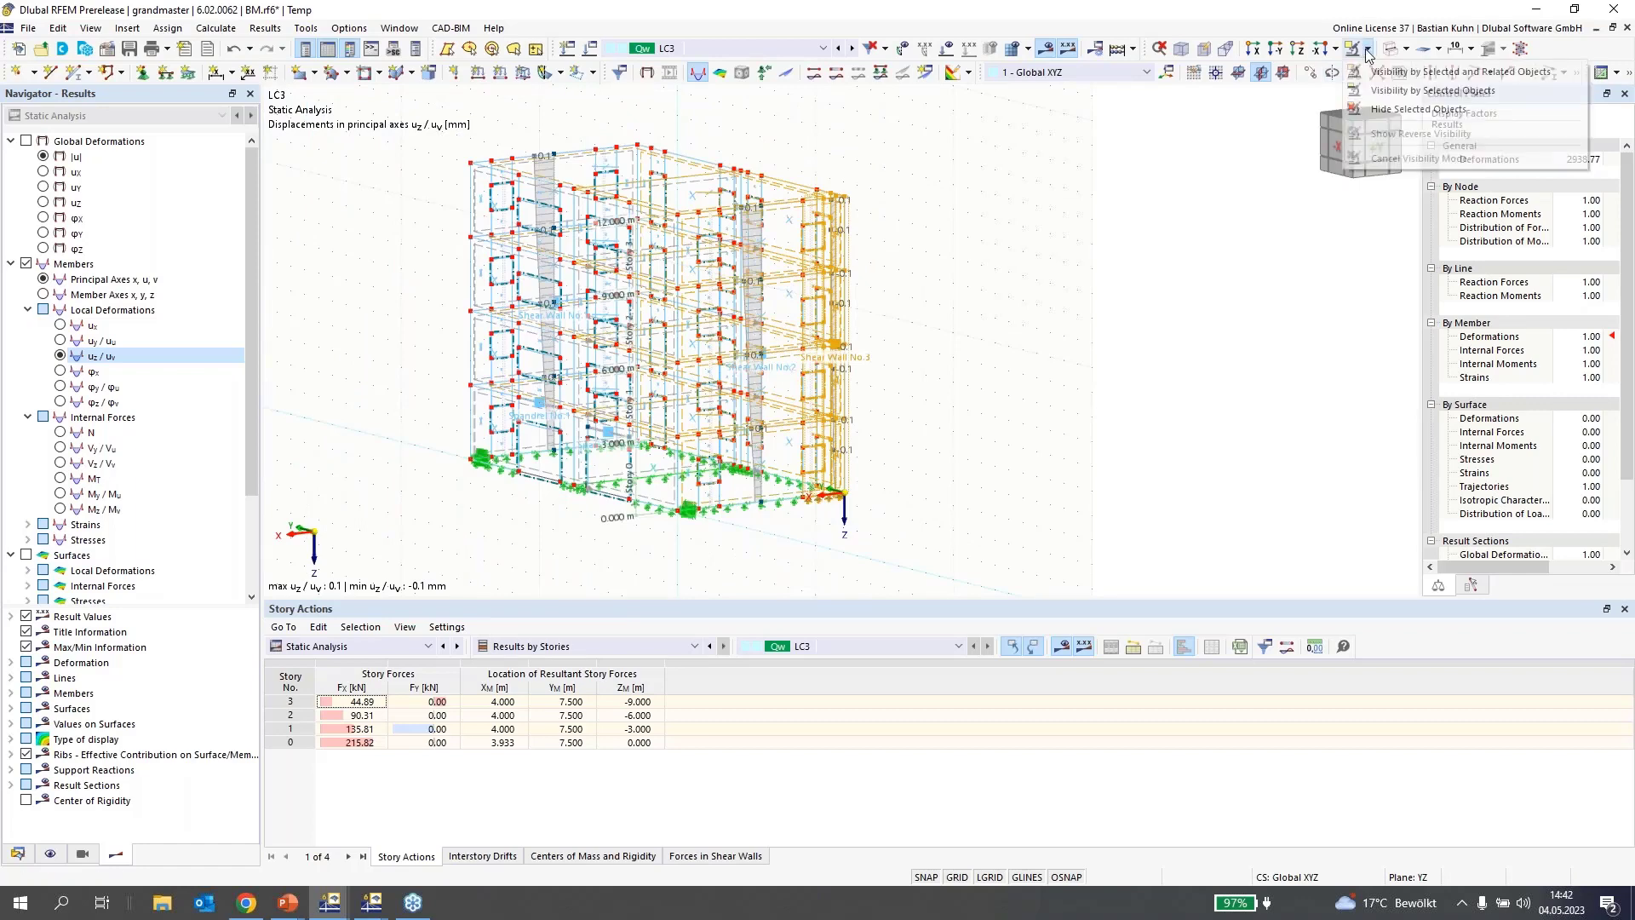
{"action": "left_click", "coordinate": [1433, 90]}
{"action": "left_click", "coordinate": [1034, 310]}
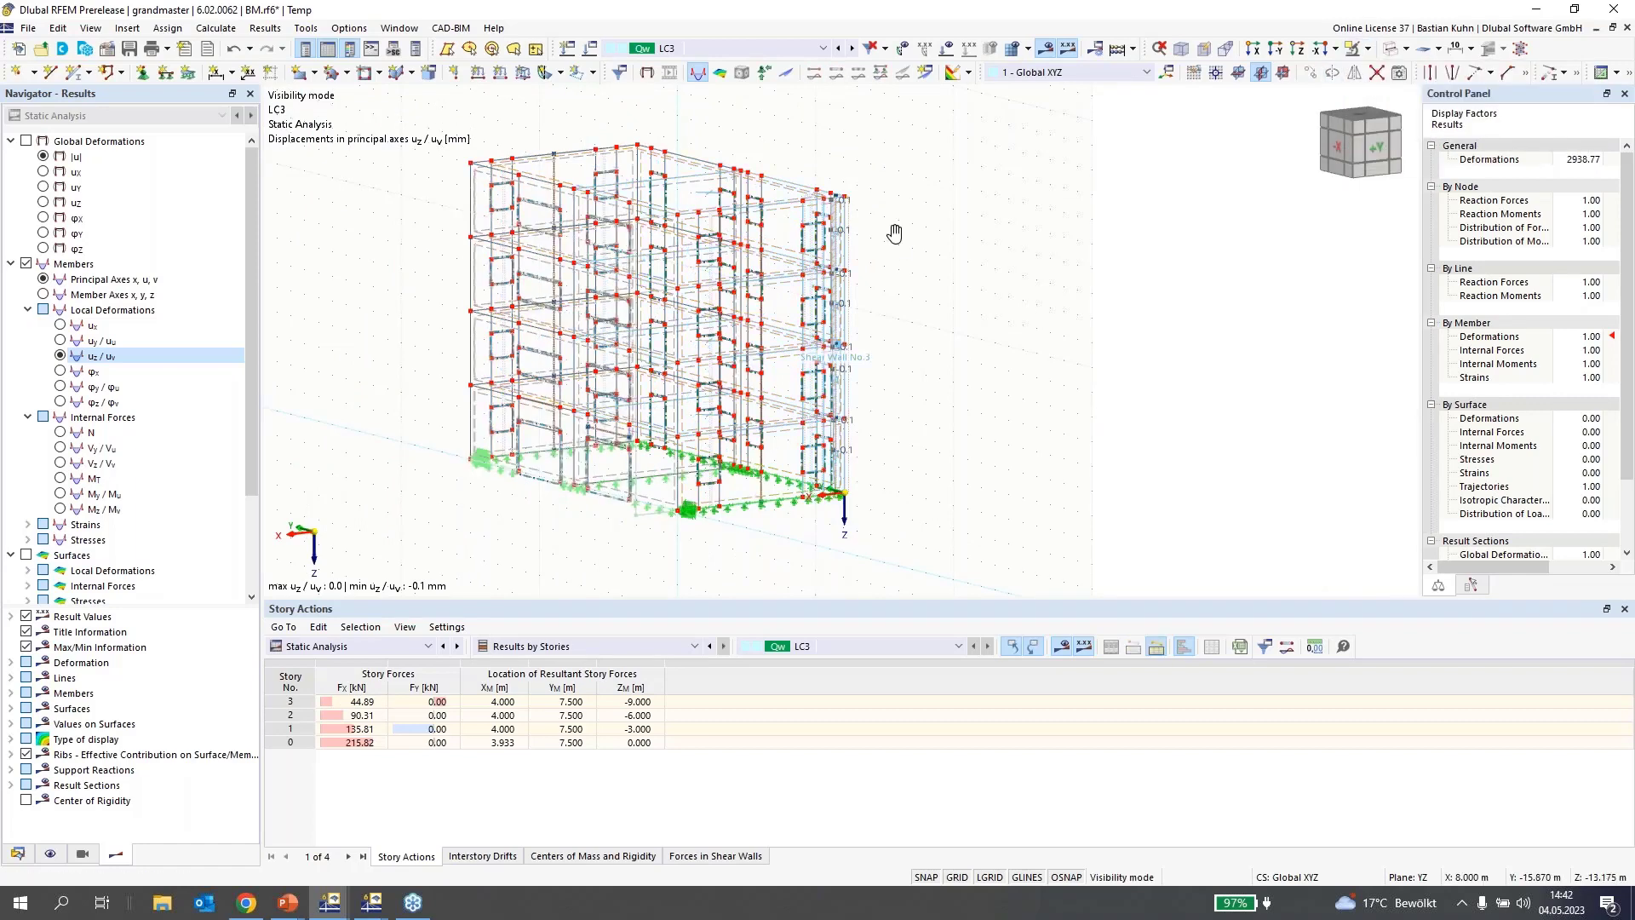
Display the member axial forces N on the isolated Shear Wall No. 3 and examine their distribution
{"action": "middle_click_drag", "start_coordinate": [894, 233], "coordinate": [894, 253]}
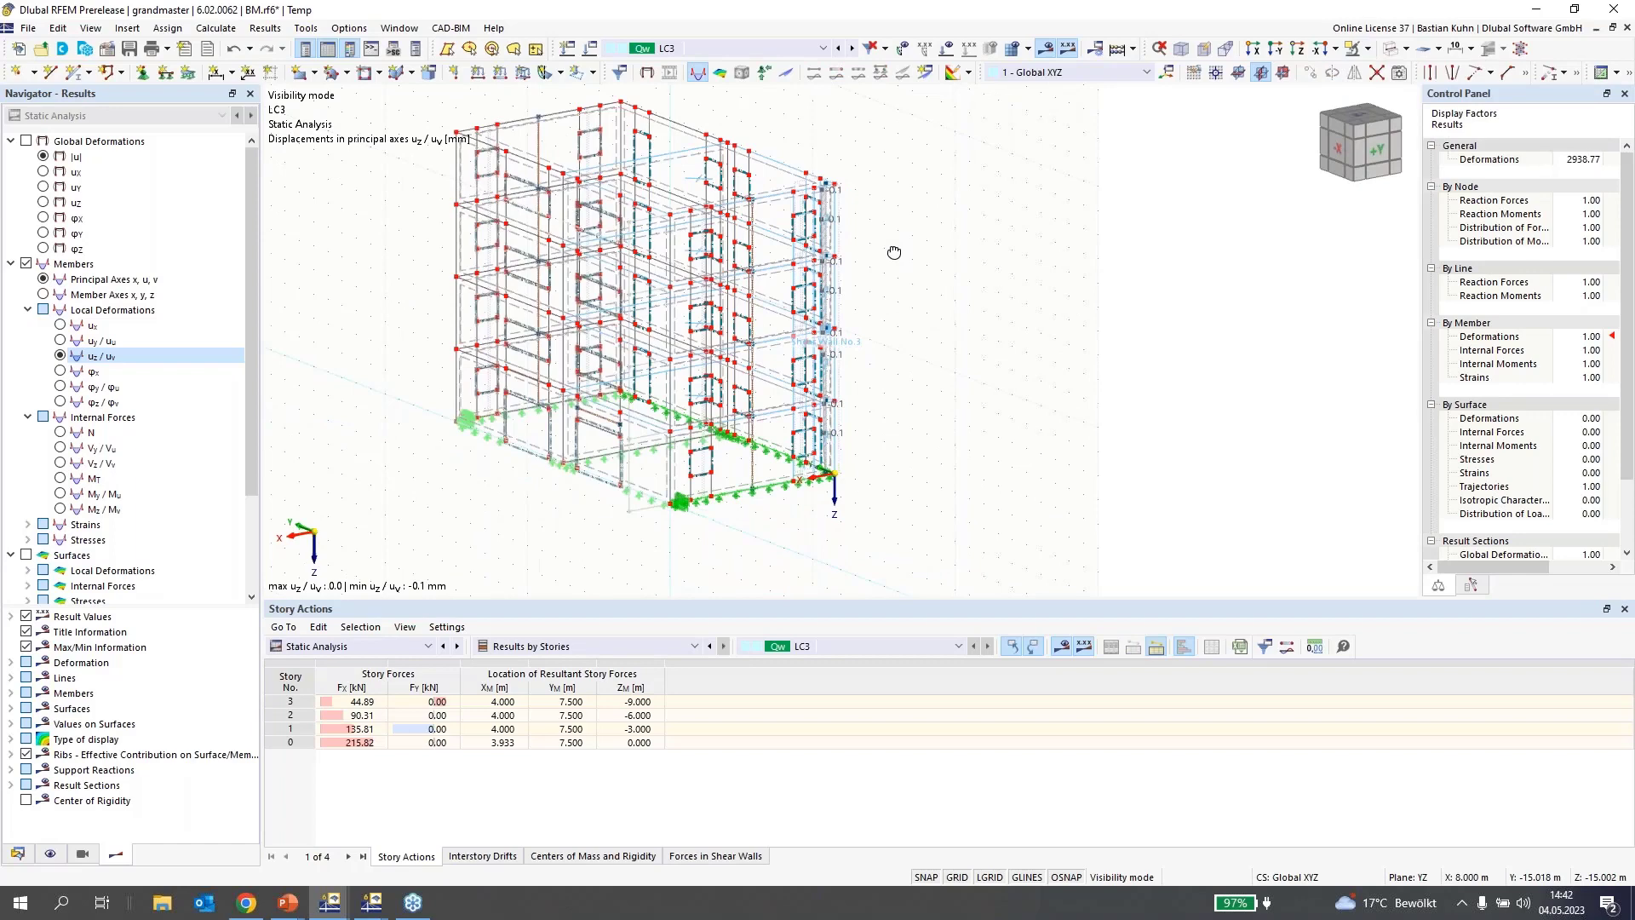
{"action": "scroll", "coordinate": [894, 253], "scroll_direction": "up", "scroll_amount": 1}
{"action": "scroll", "coordinate": [815, 186], "scroll_direction": "up", "scroll_amount": 3}
{"action": "left_click", "coordinate": [92, 432]}
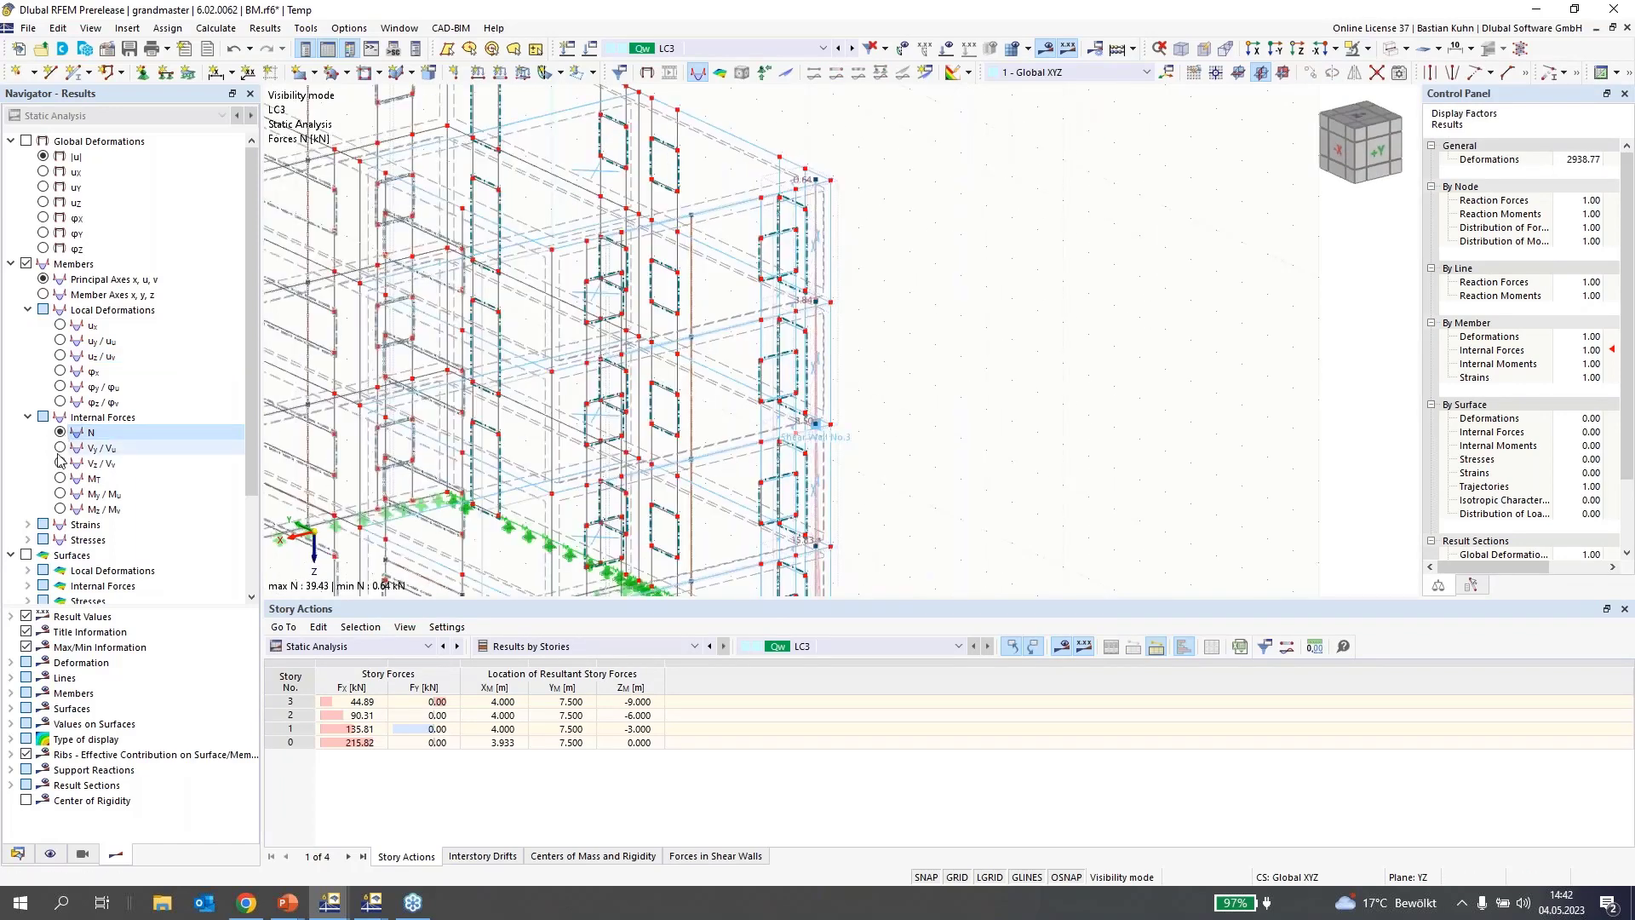
{"action": "scroll", "coordinate": [704, 452], "scroll_direction": "down", "scroll_amount": 1}
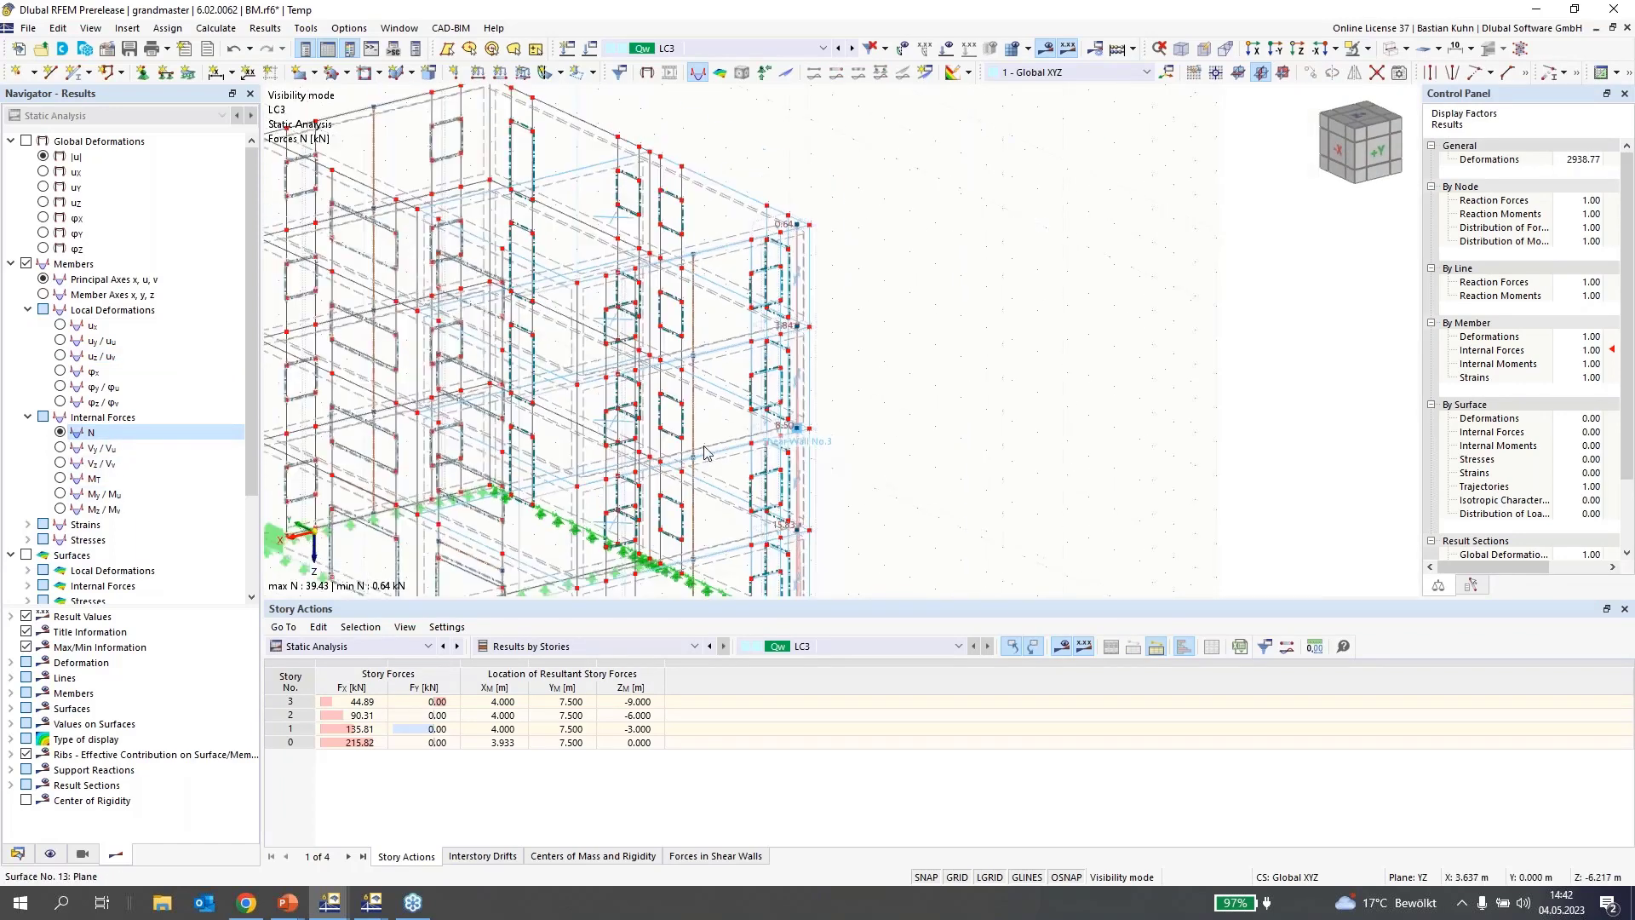
{"action": "scroll", "coordinate": [705, 372], "scroll_direction": "down", "scroll_amount": 1}
{"action": "middle_click_drag", "start_coordinate": [706, 372], "coordinate": [724, 318]}
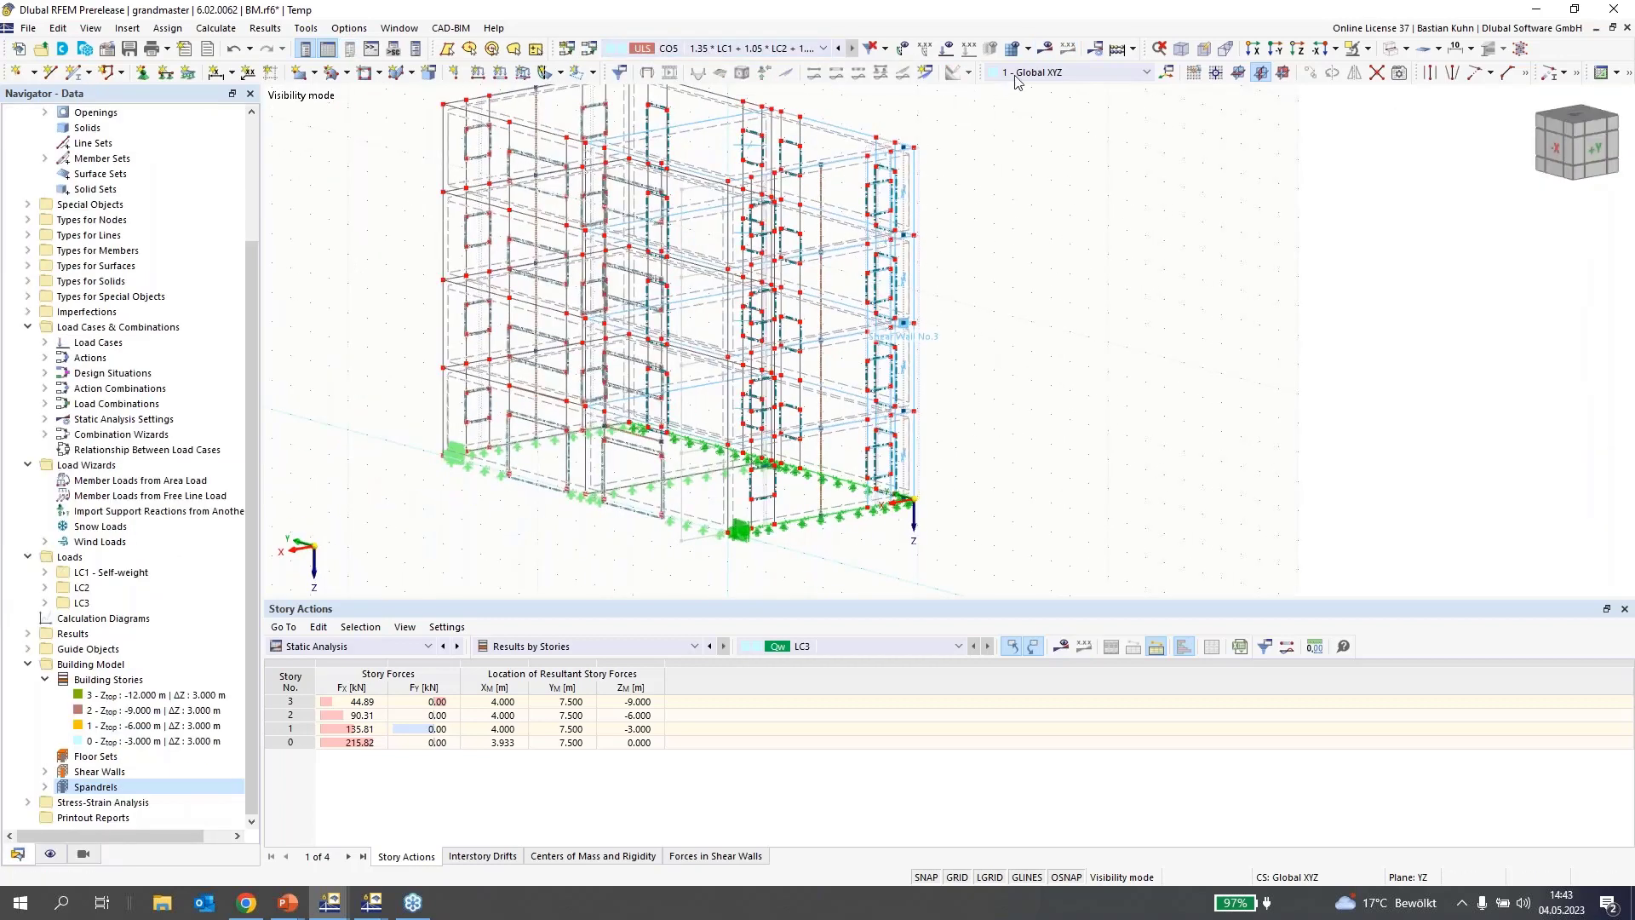
Calculate load combination CO5 and cancel the visibility mode so the whole building is shown with its results
{"action": "left_click", "coordinate": [1045, 50]}
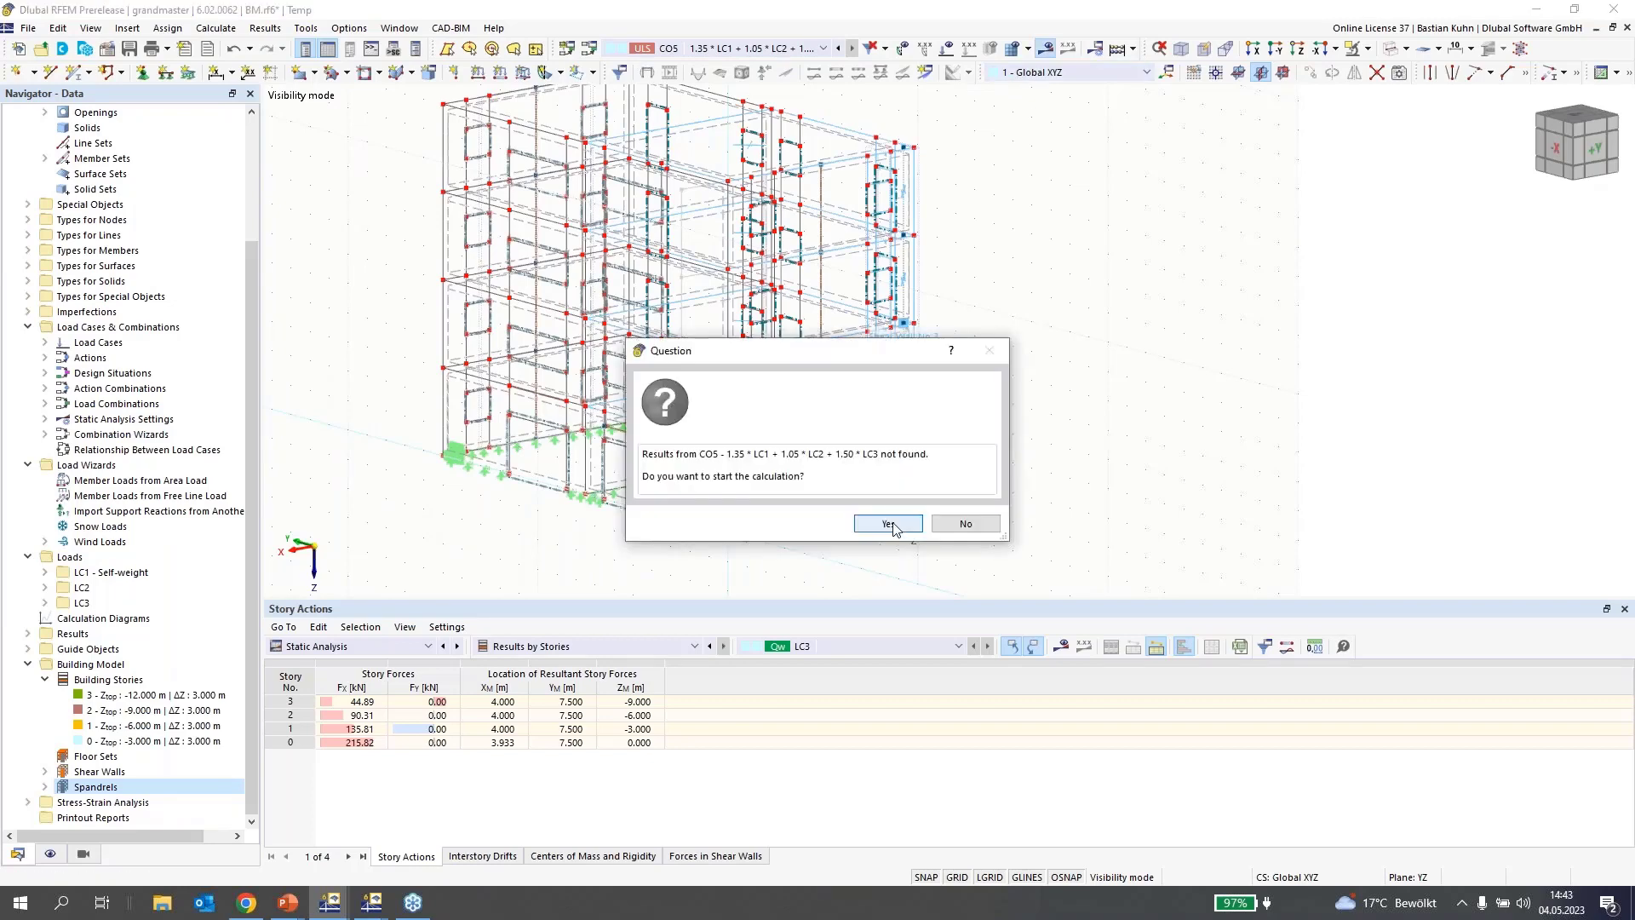
{"action": "left_click", "coordinate": [888, 524]}
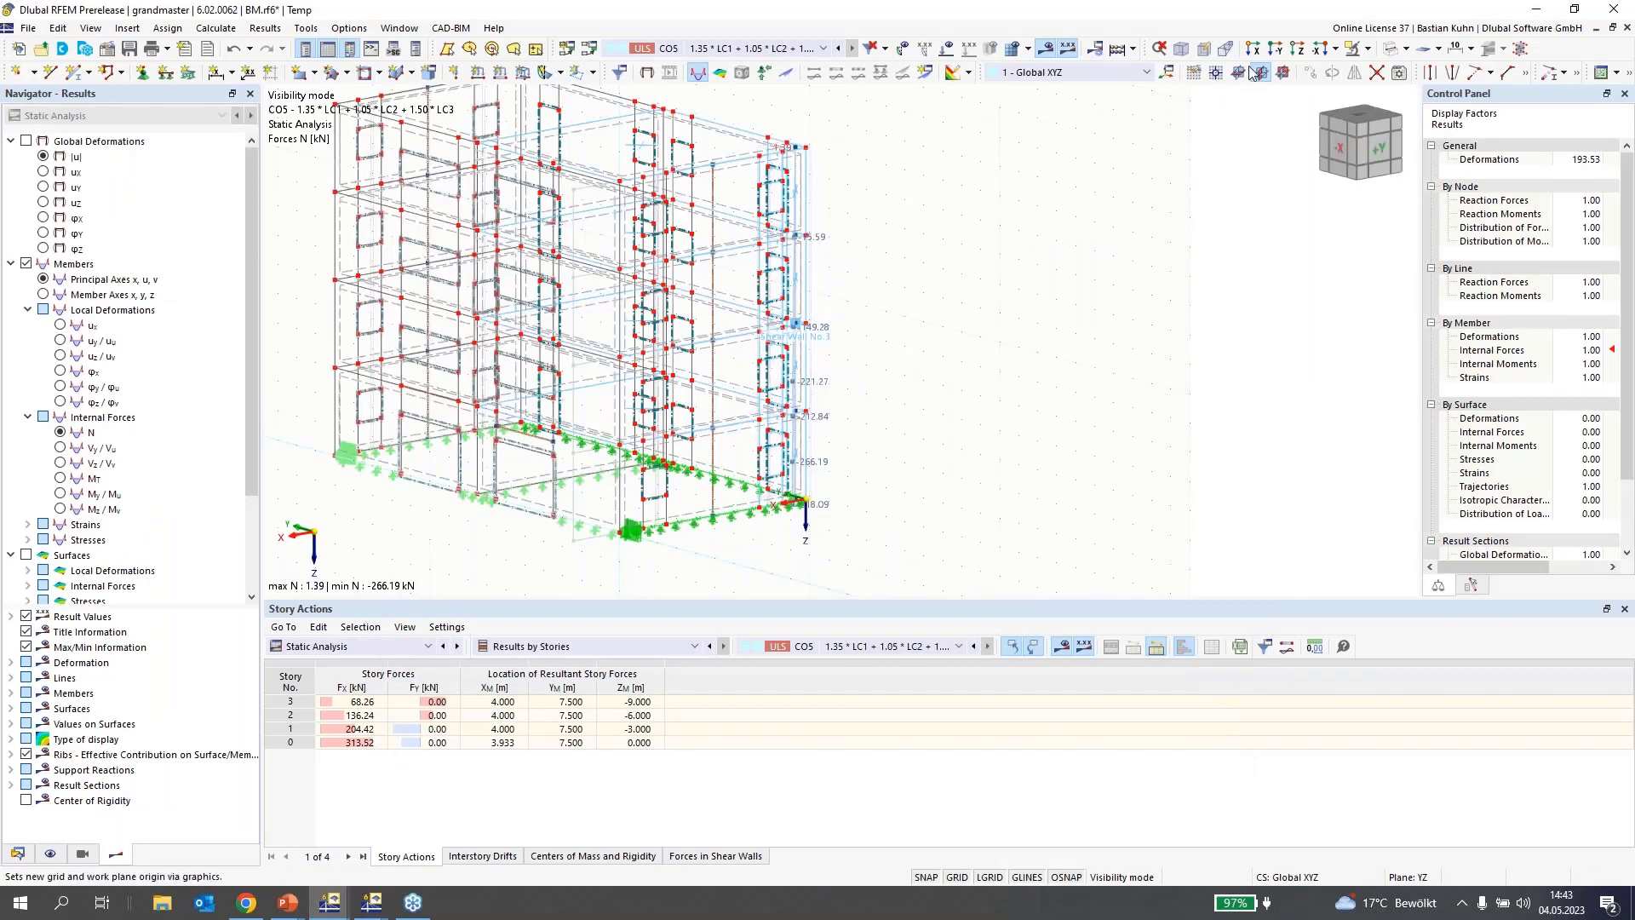
{"action": "left_click", "coordinate": [1367, 48]}
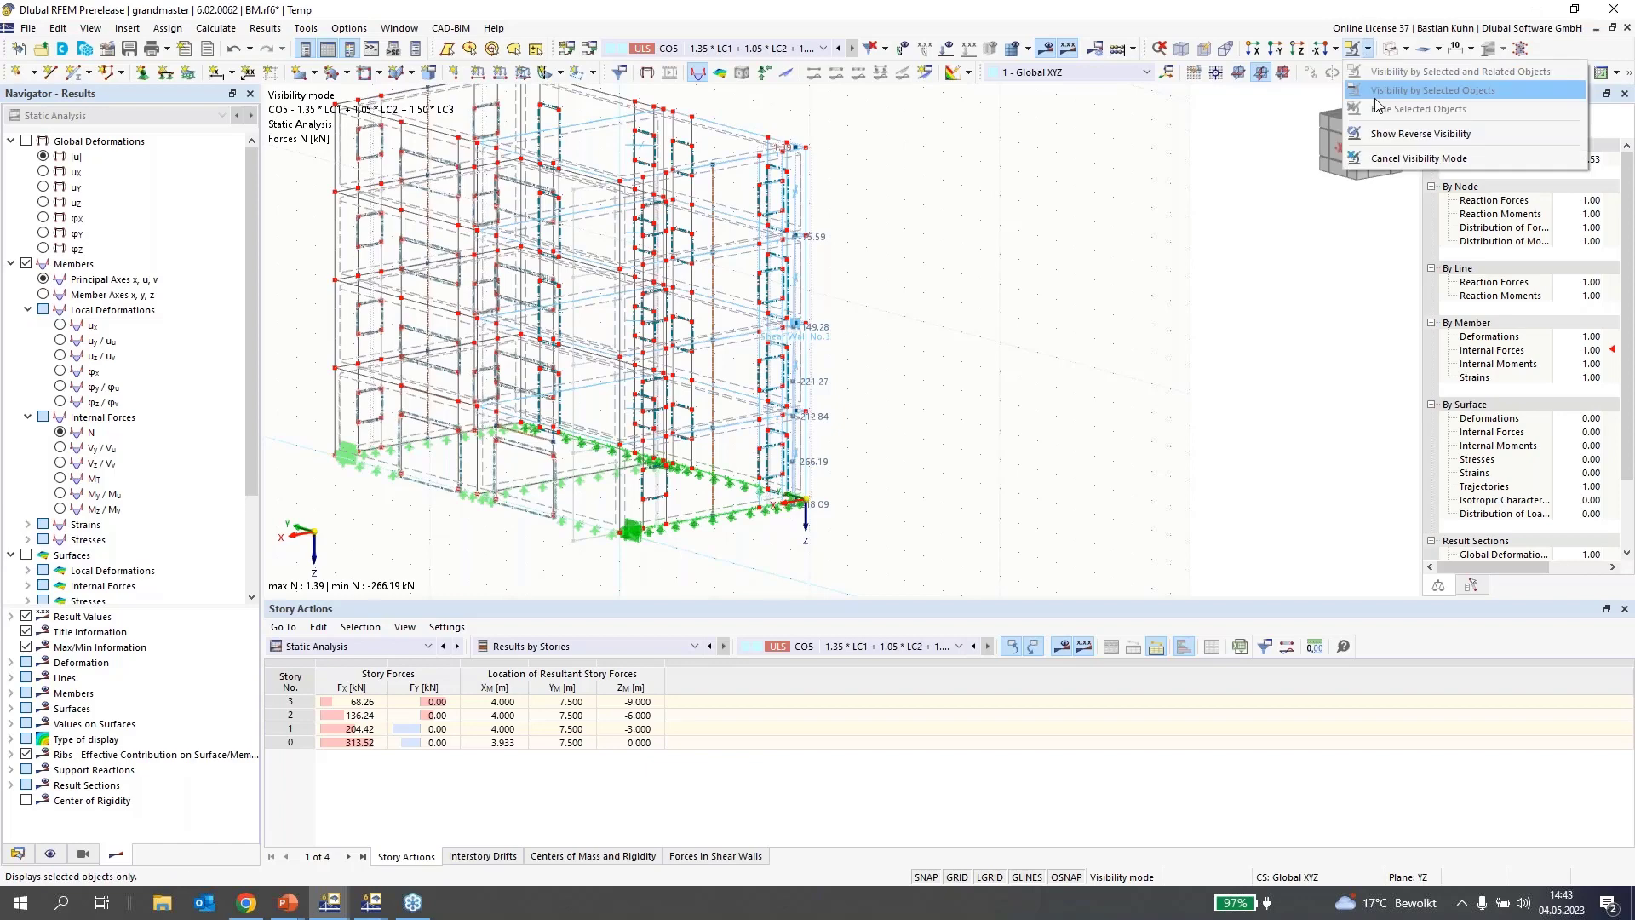
{"action": "left_click", "coordinate": [1390, 160]}
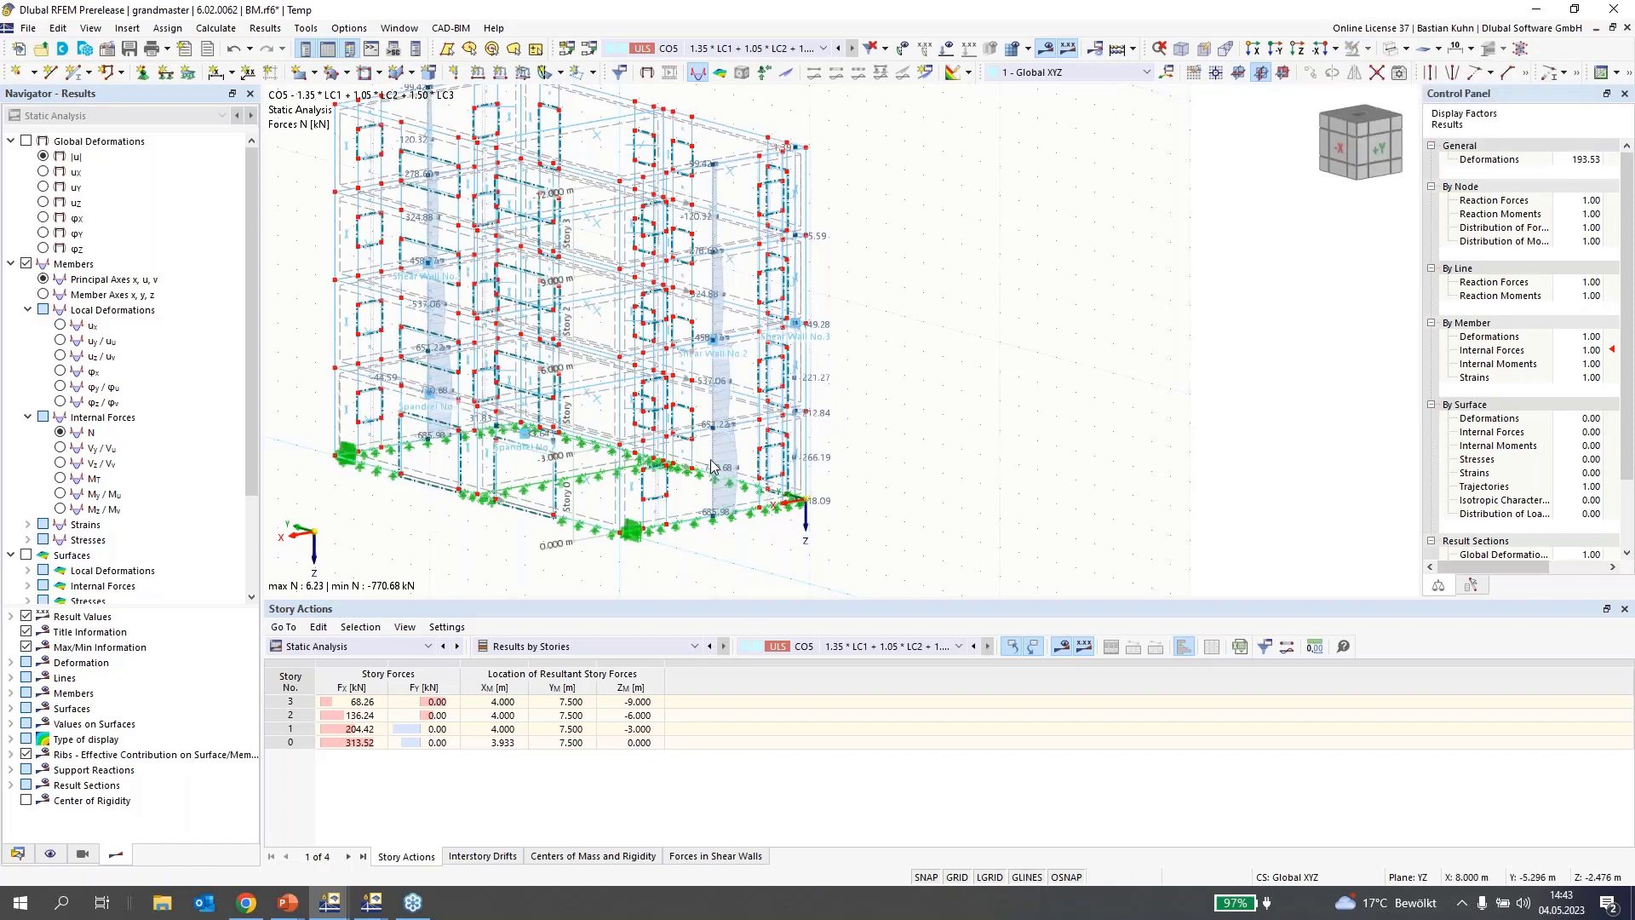
Examine the CO5 axial forces N along Shear Wall No. 2 and around the spandrels above the ground-floor openings
{"action": "scroll", "coordinate": [718, 345], "scroll_direction": "up", "scroll_amount": 1}
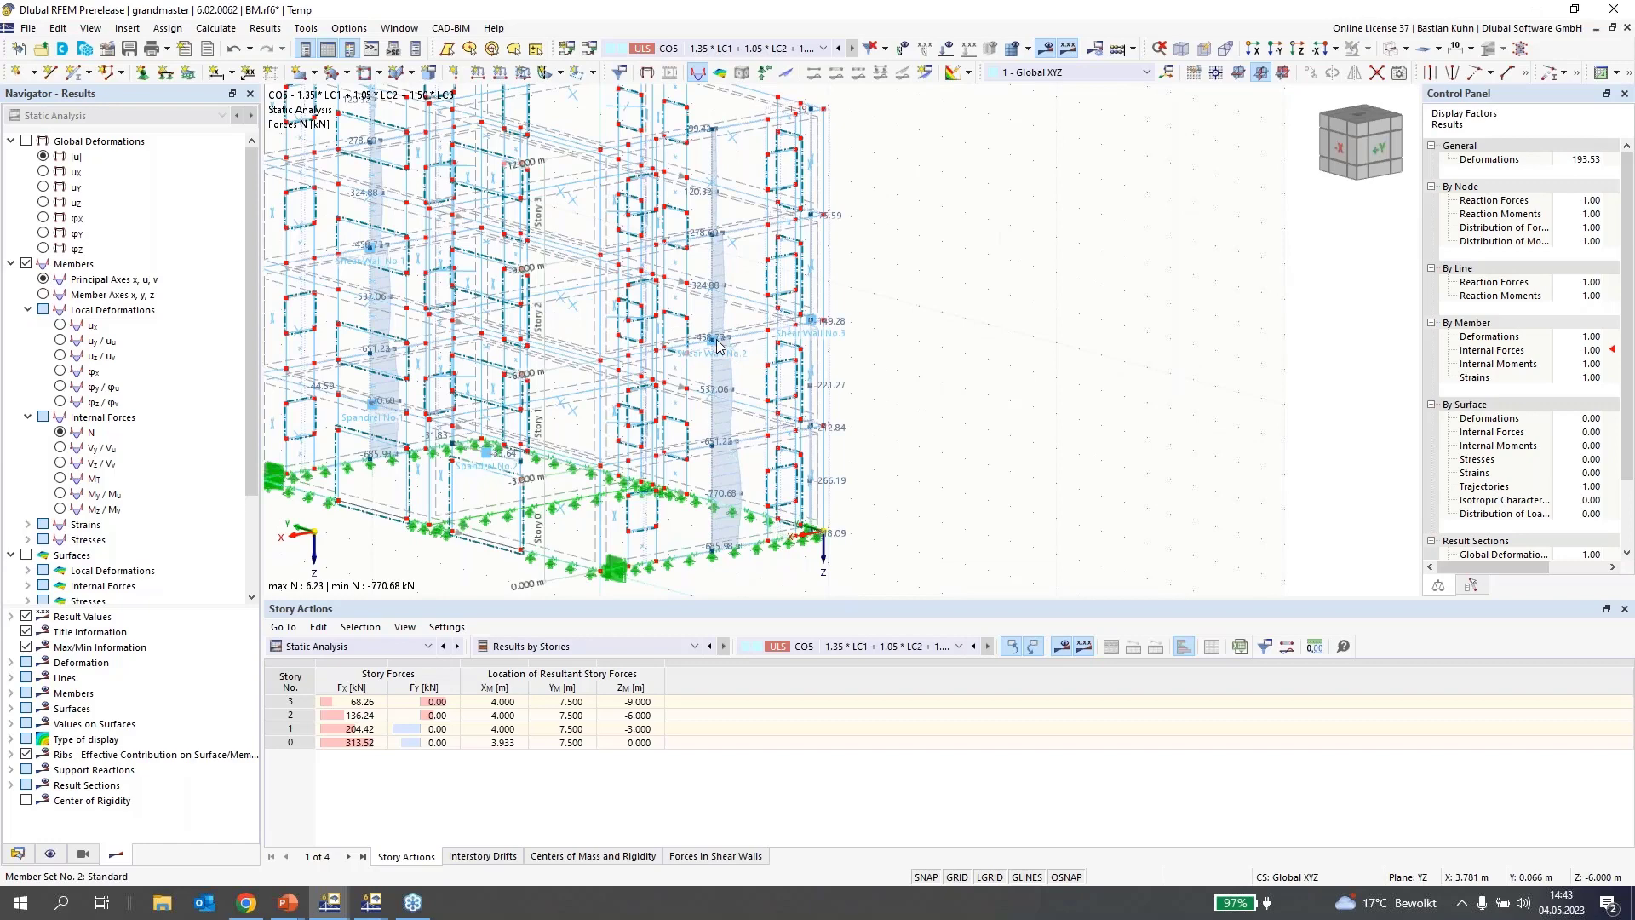
{"action": "scroll", "coordinate": [718, 345], "scroll_direction": "up", "scroll_amount": 1}
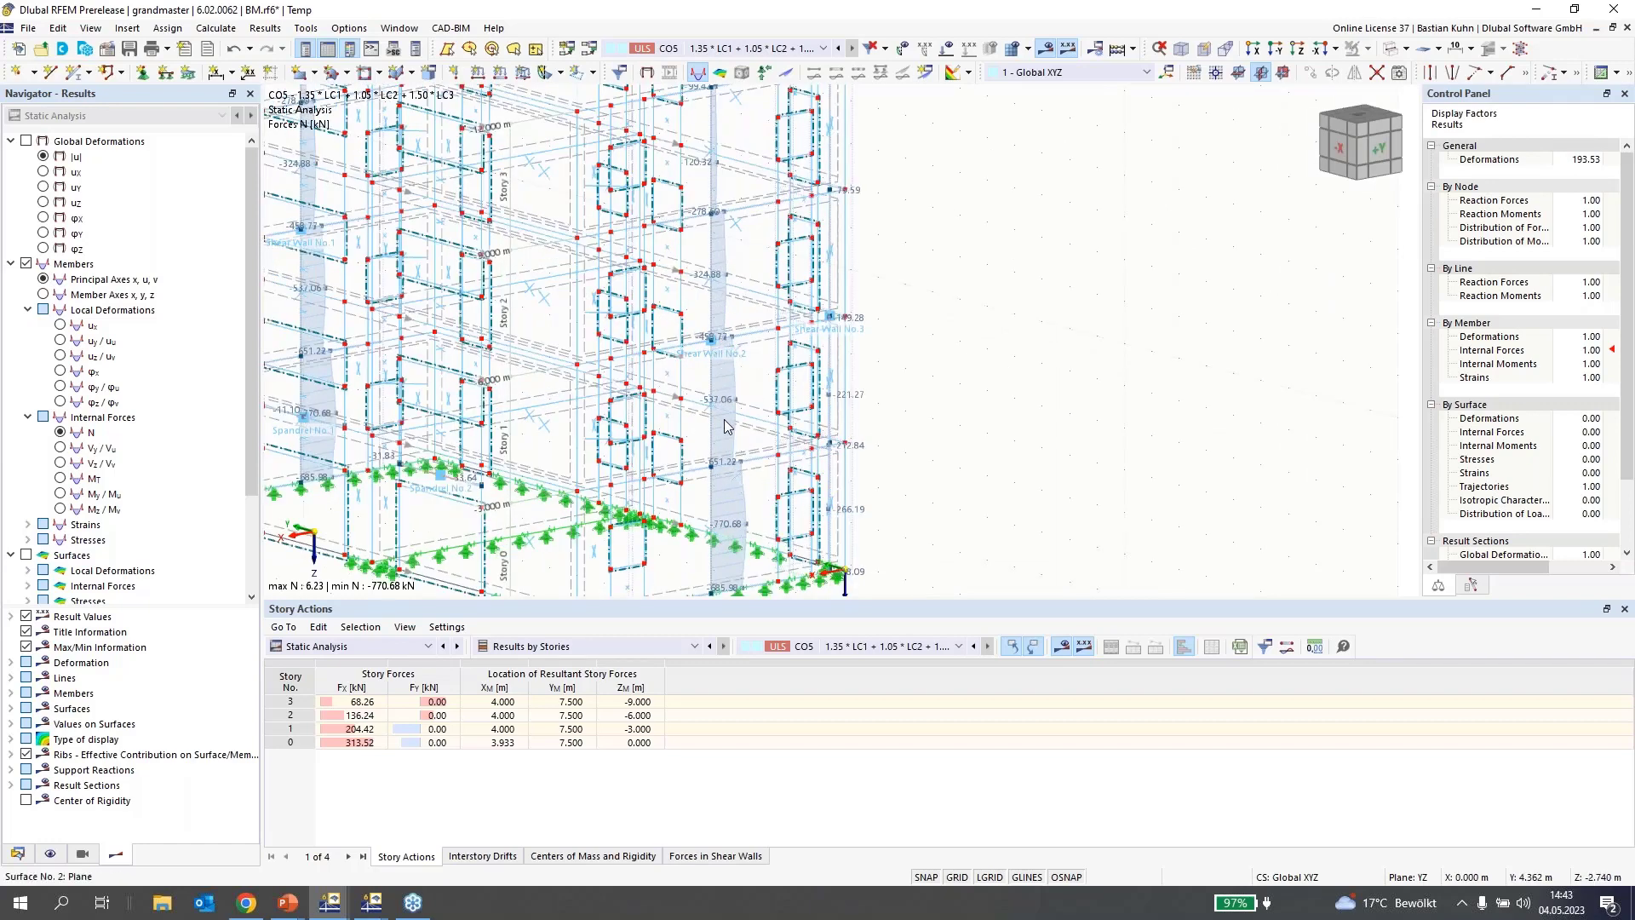
{"action": "scroll", "coordinate": [724, 410], "scroll_direction": "down", "scroll_amount": 2}
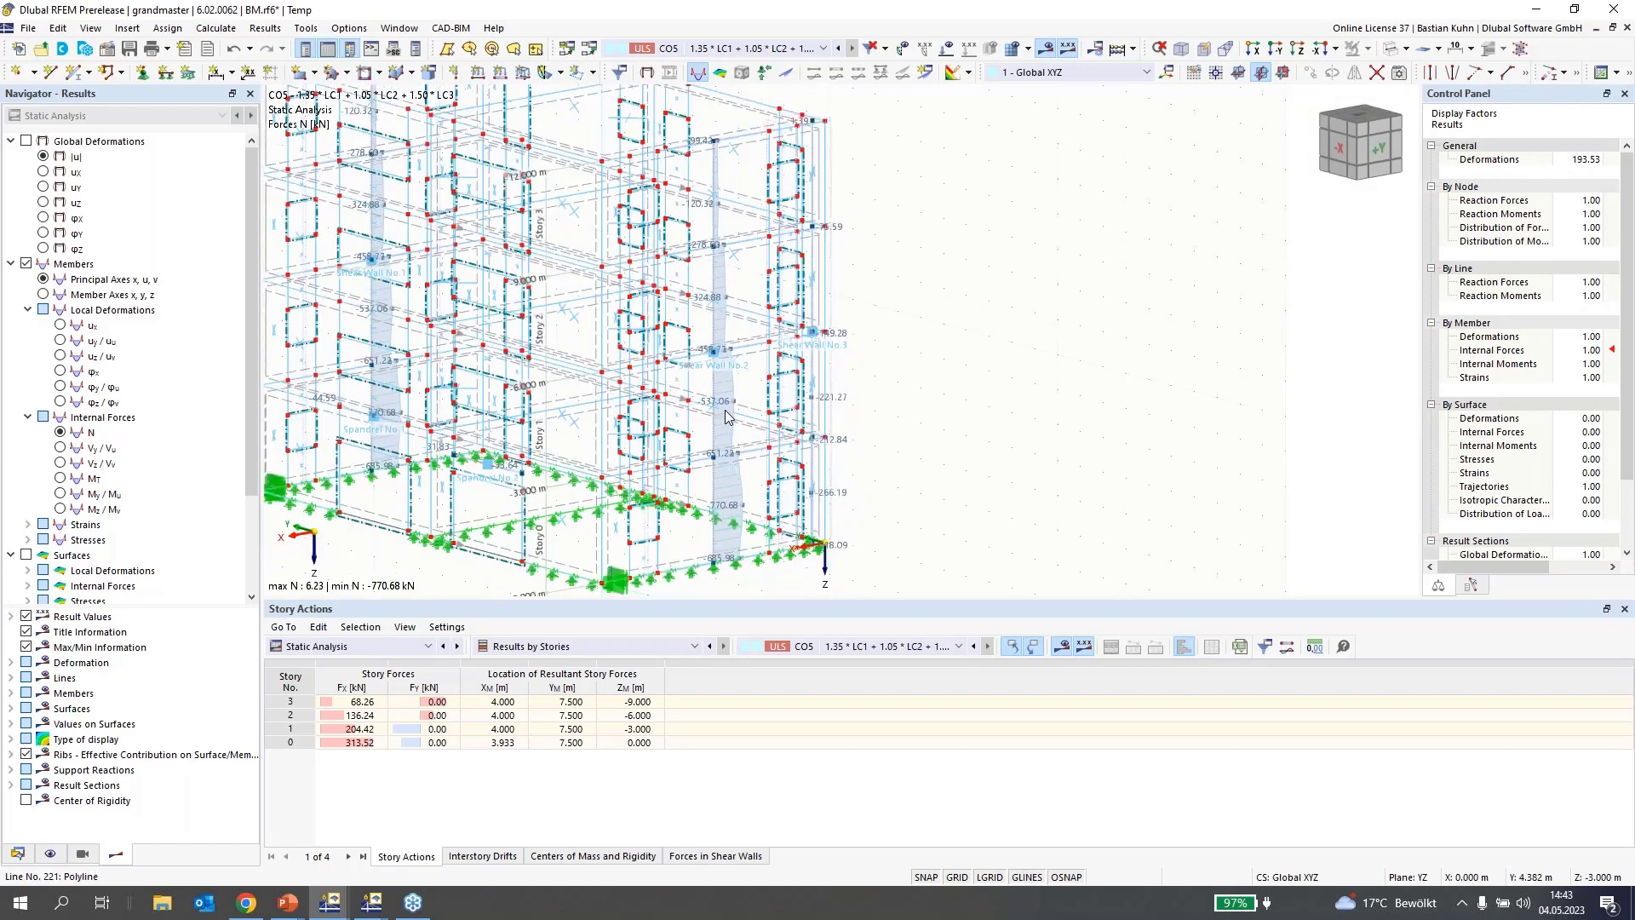
{"action": "scroll", "coordinate": [724, 411], "scroll_direction": "down", "scroll_amount": 2}
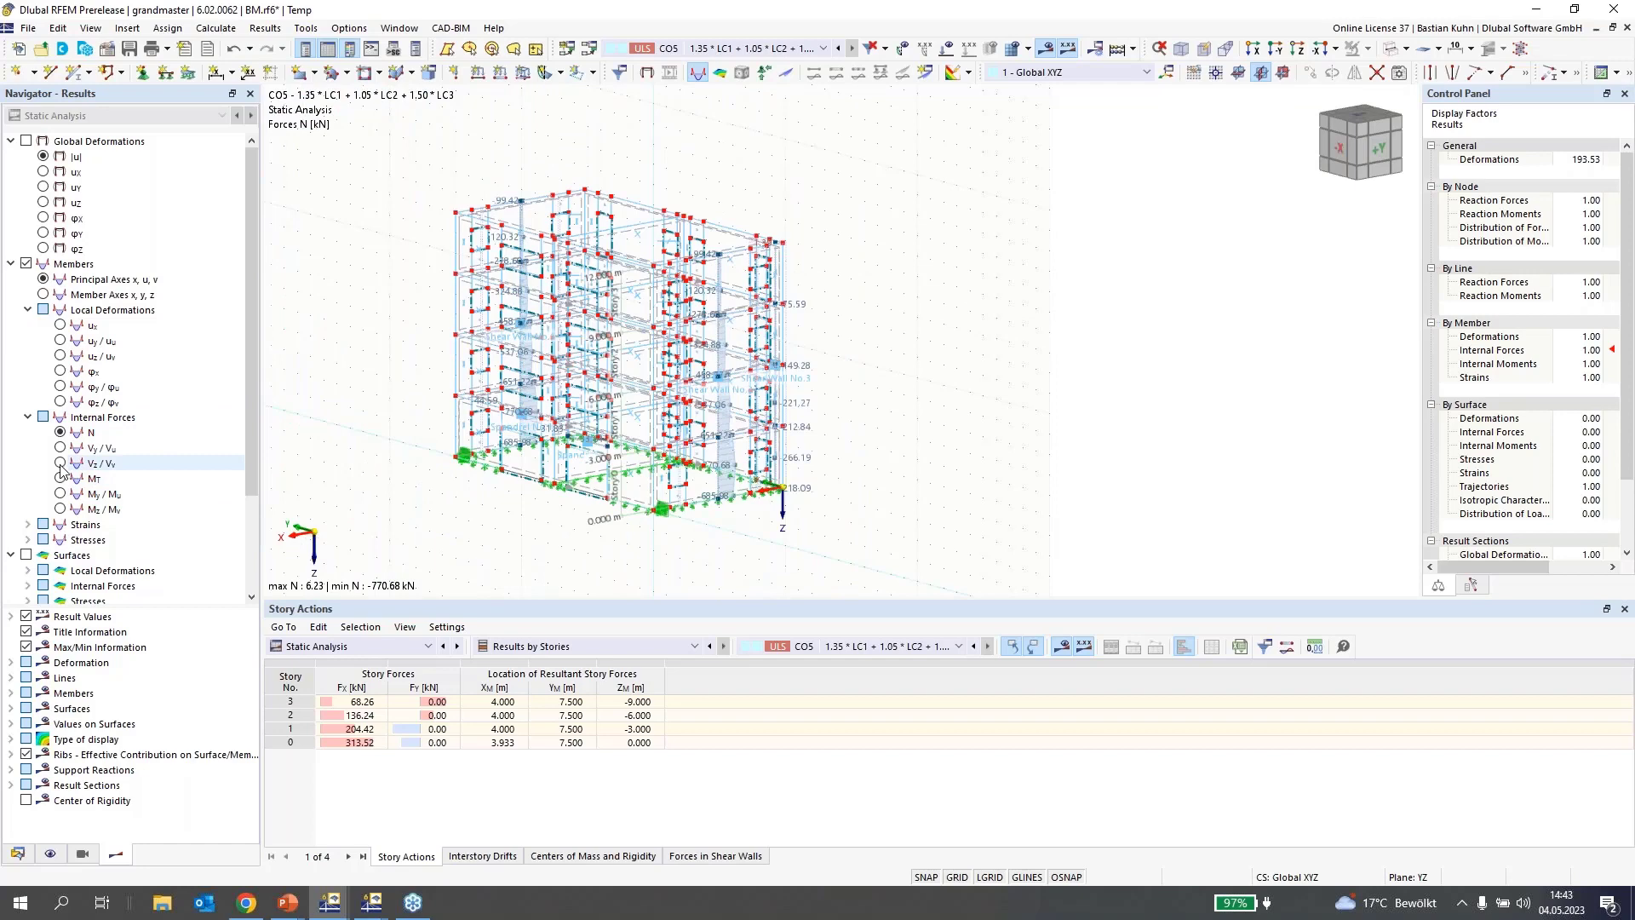
{"action": "middle_click_drag", "start_coordinate": [386, 404], "coordinate": [834, 268]}
{"action": "scroll", "coordinate": [631, 359], "scroll_direction": "up", "scroll_amount": 2}
{"action": "scroll", "coordinate": [631, 360], "scroll_direction": "up", "scroll_amount": 3}
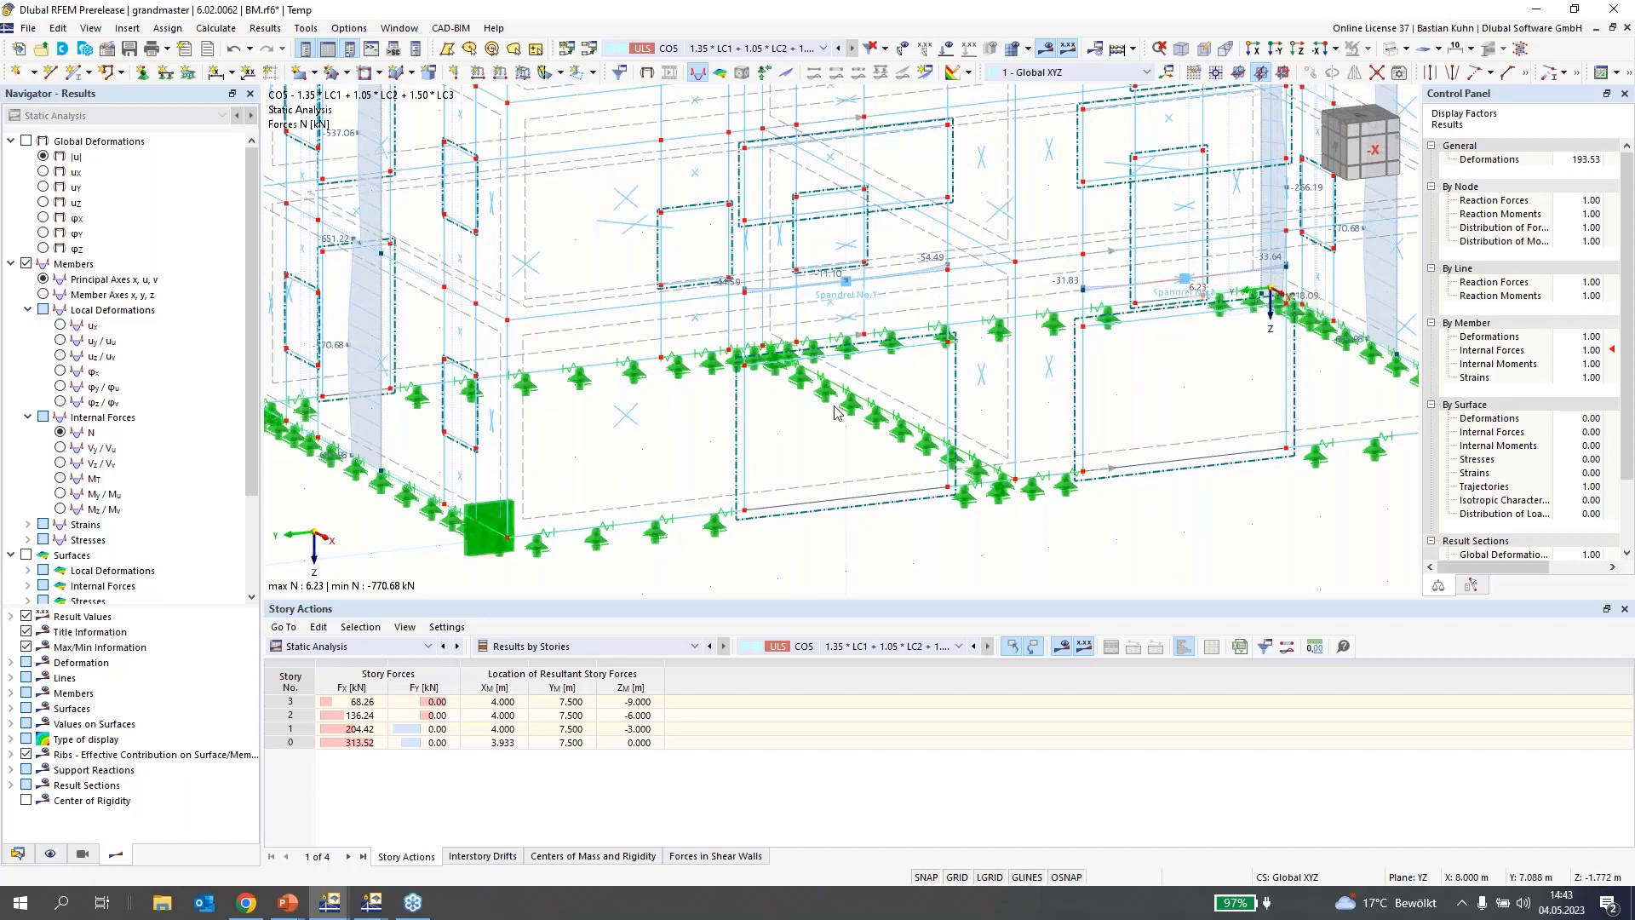
Display the member bending moments My/Mu of CO5 and examine them on the spandrels and shear walls
{"action": "left_click", "coordinate": [61, 496]}
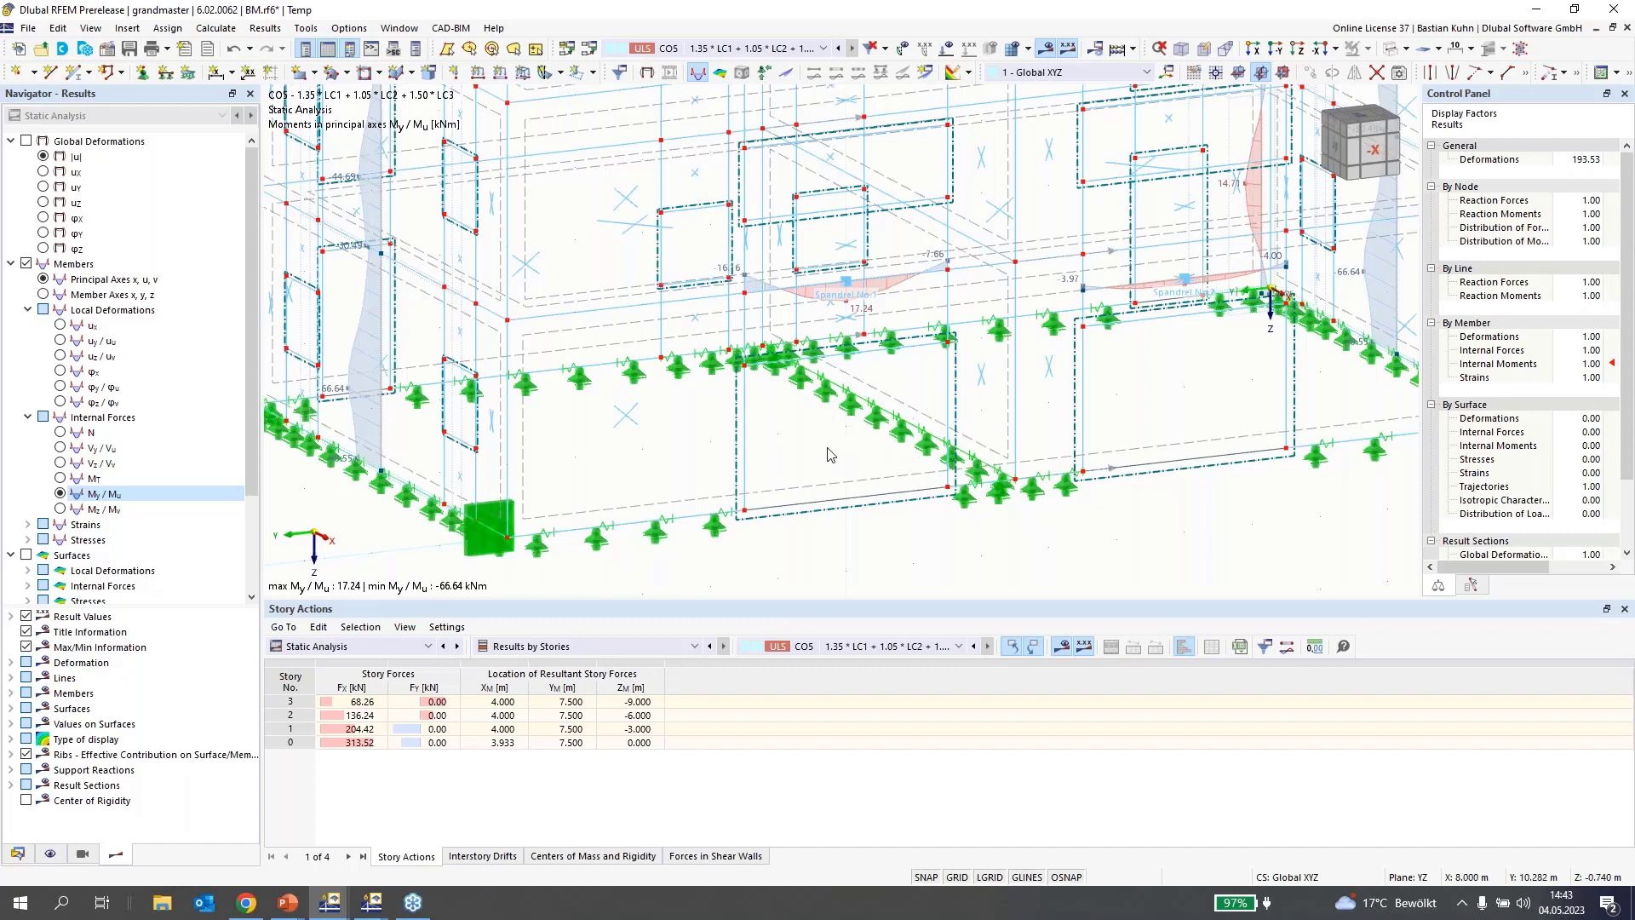
{"action": "scroll", "coordinate": [830, 454], "scroll_direction": "down", "scroll_amount": 2}
{"action": "scroll", "coordinate": [830, 454], "scroll_direction": "down", "scroll_amount": 2}
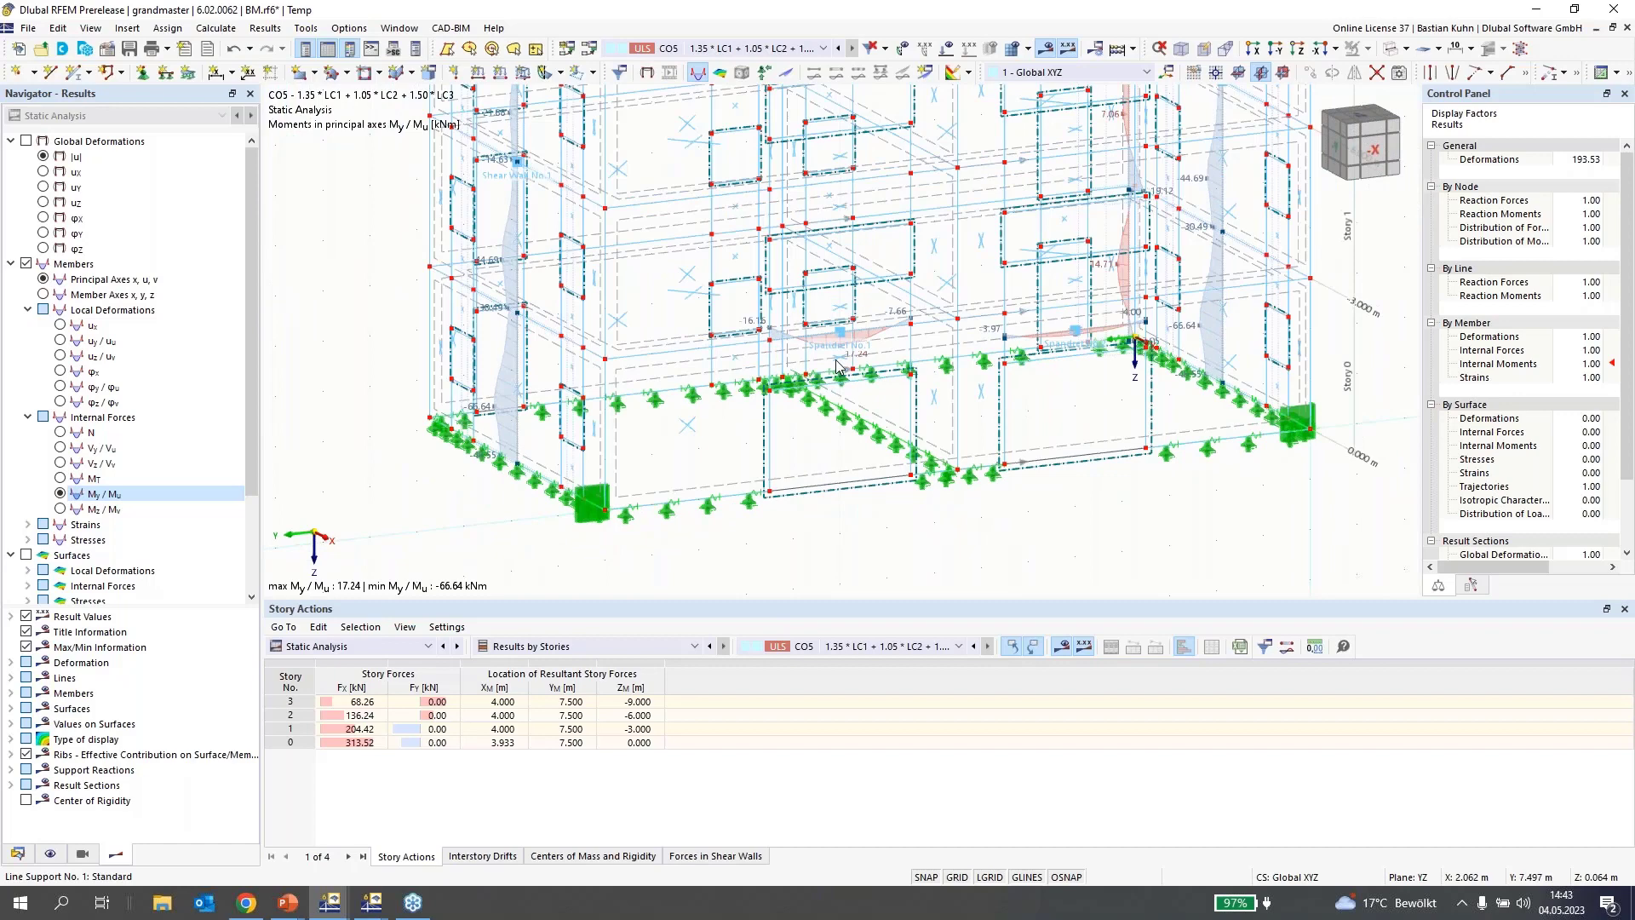
{"action": "scroll", "coordinate": [834, 379], "scroll_direction": "down", "scroll_amount": 2}
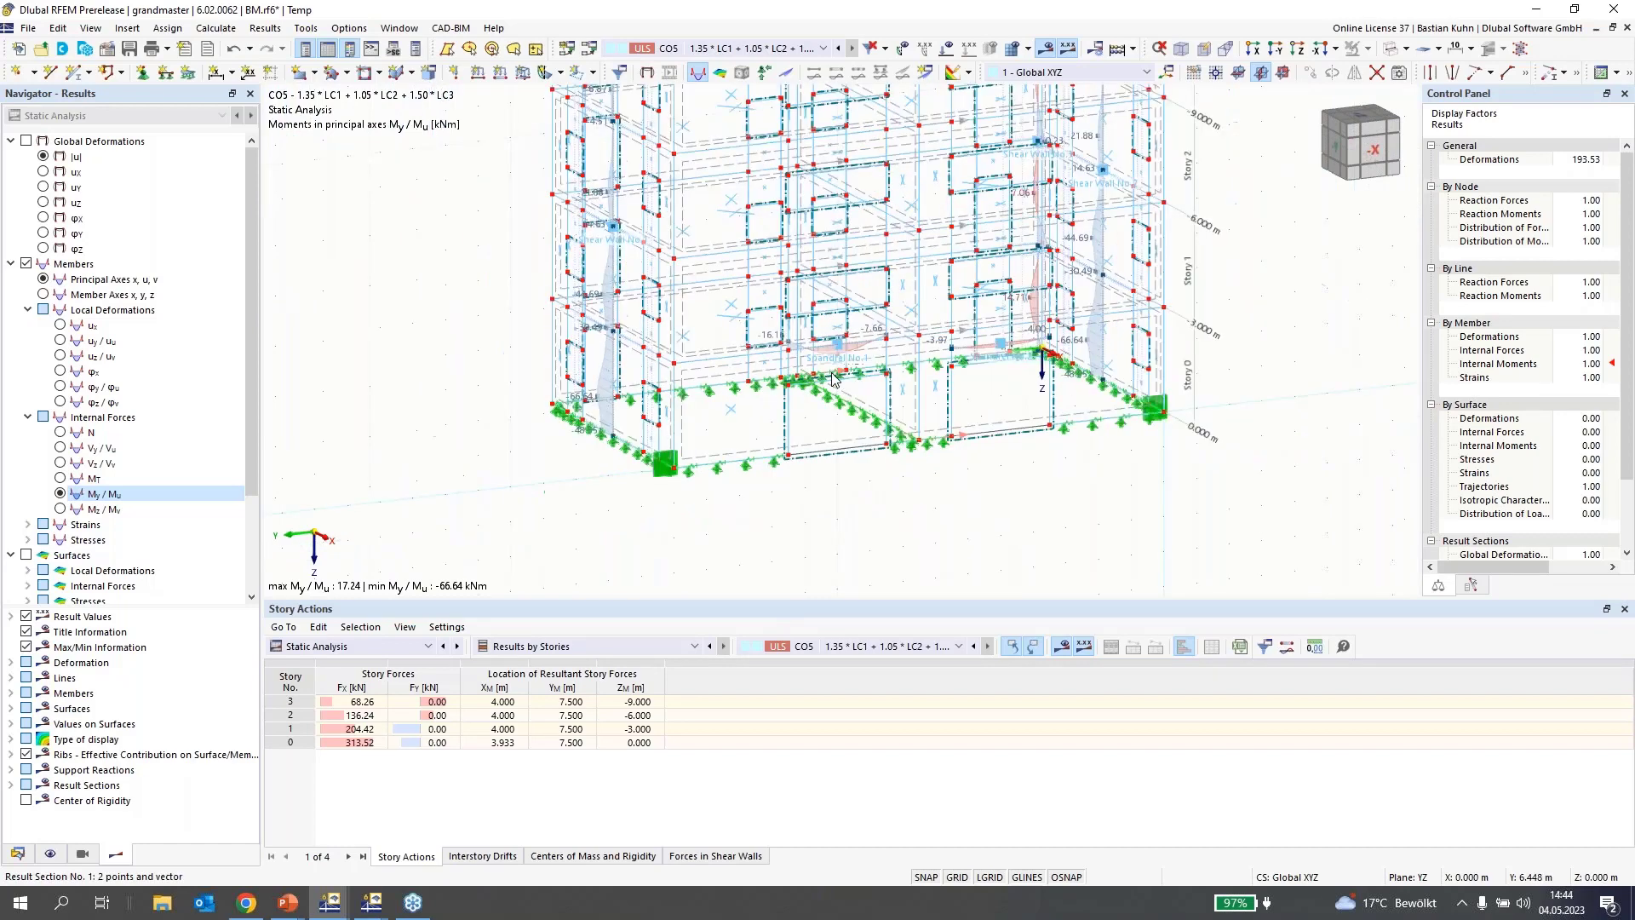
{"action": "scroll", "coordinate": [834, 380], "scroll_direction": "down", "scroll_amount": 1}
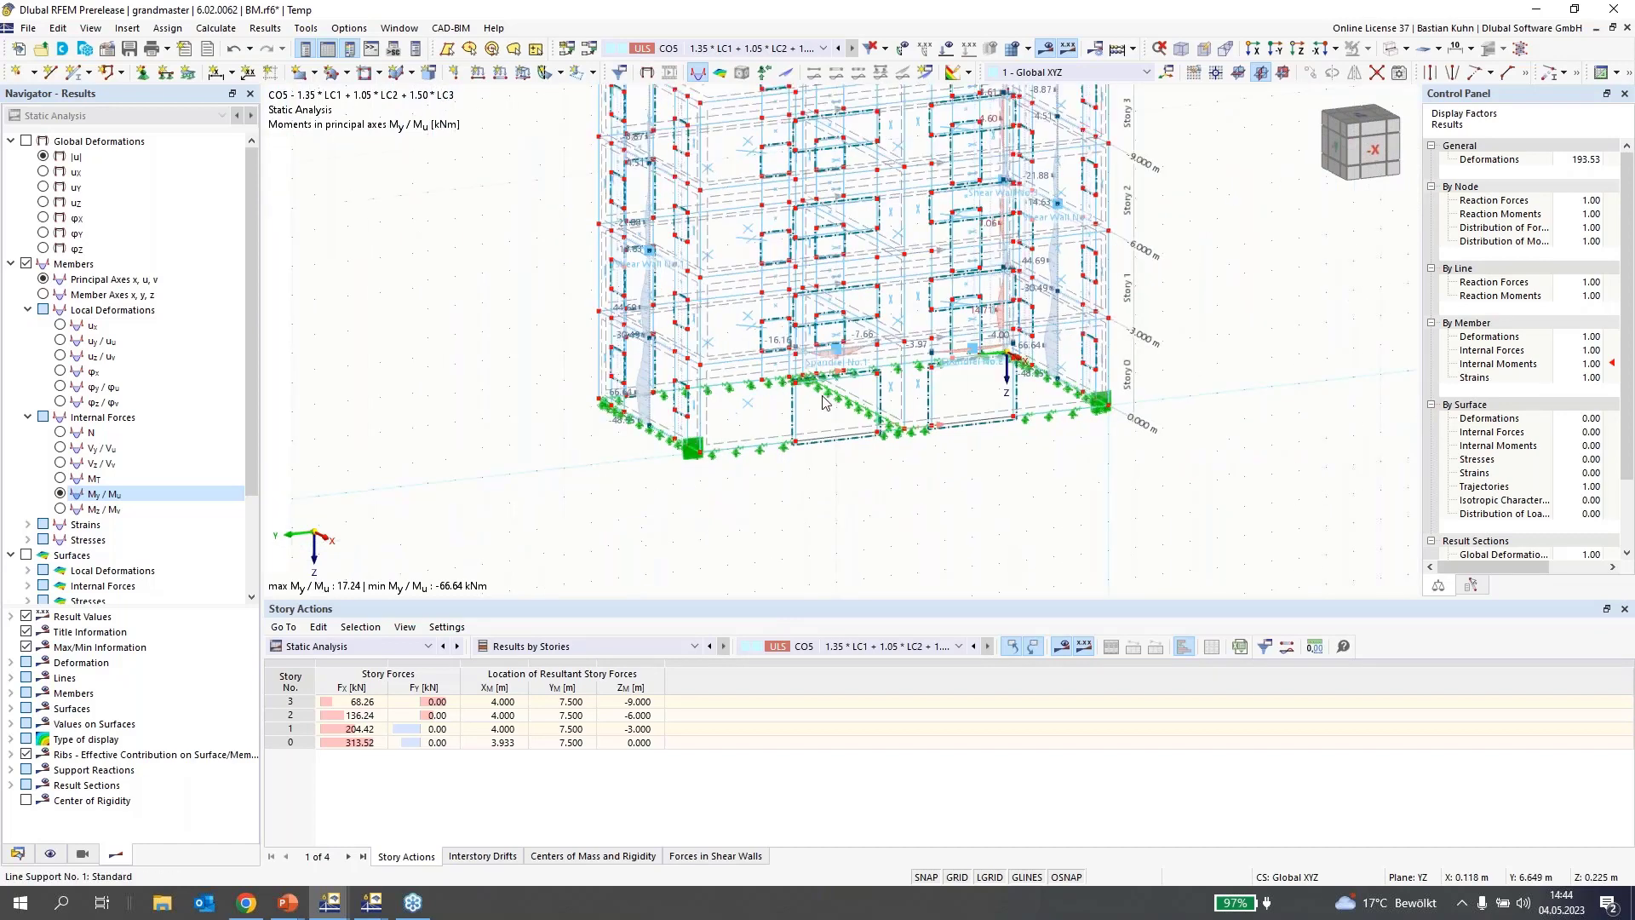
Review the generated load combinations and action combinations in the load cases and combinations settings, without changing anything
{"action": "left_click", "coordinate": [17, 853]}
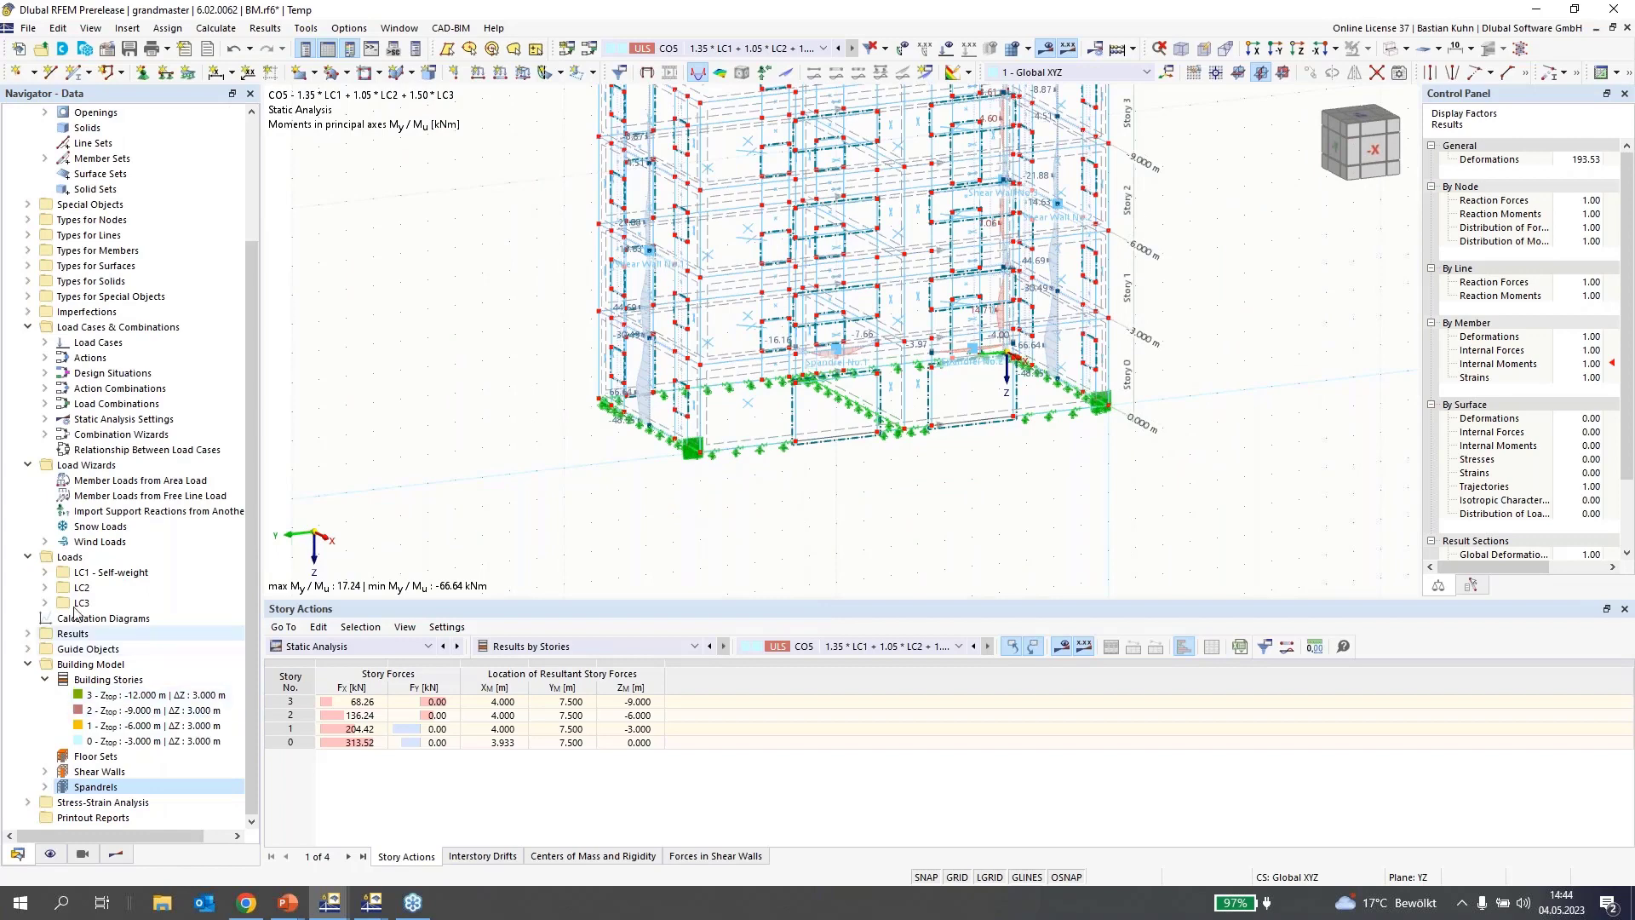
{"action": "right_click", "coordinate": [108, 328]}
{"action": "left_click", "coordinate": [178, 340]}
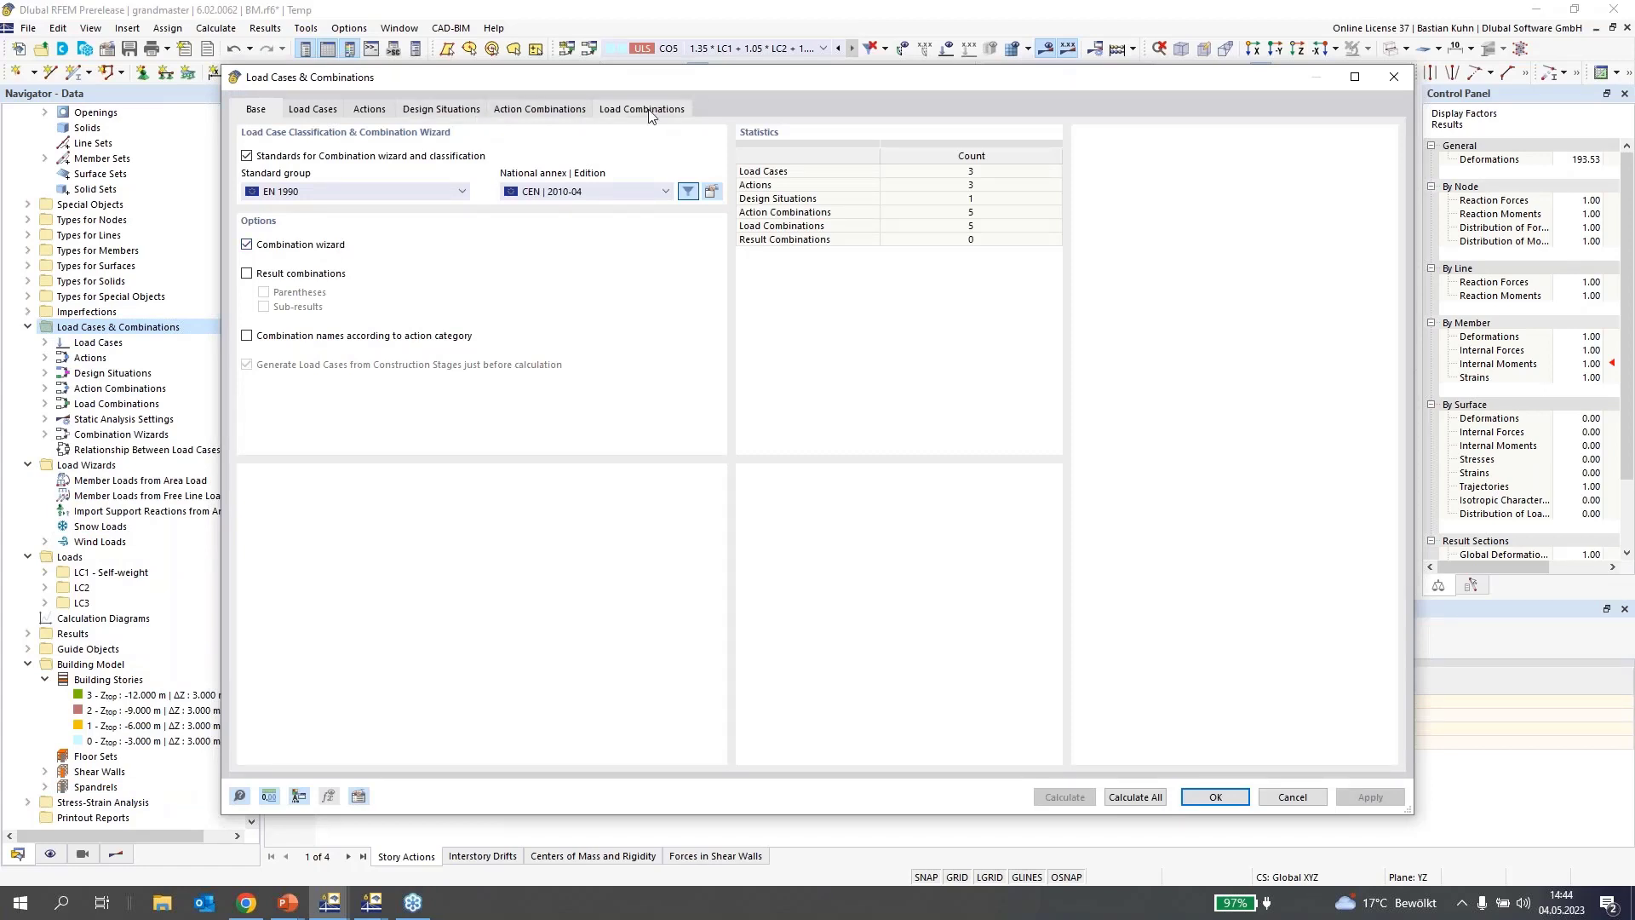
{"action": "left_click", "coordinate": [649, 111]}
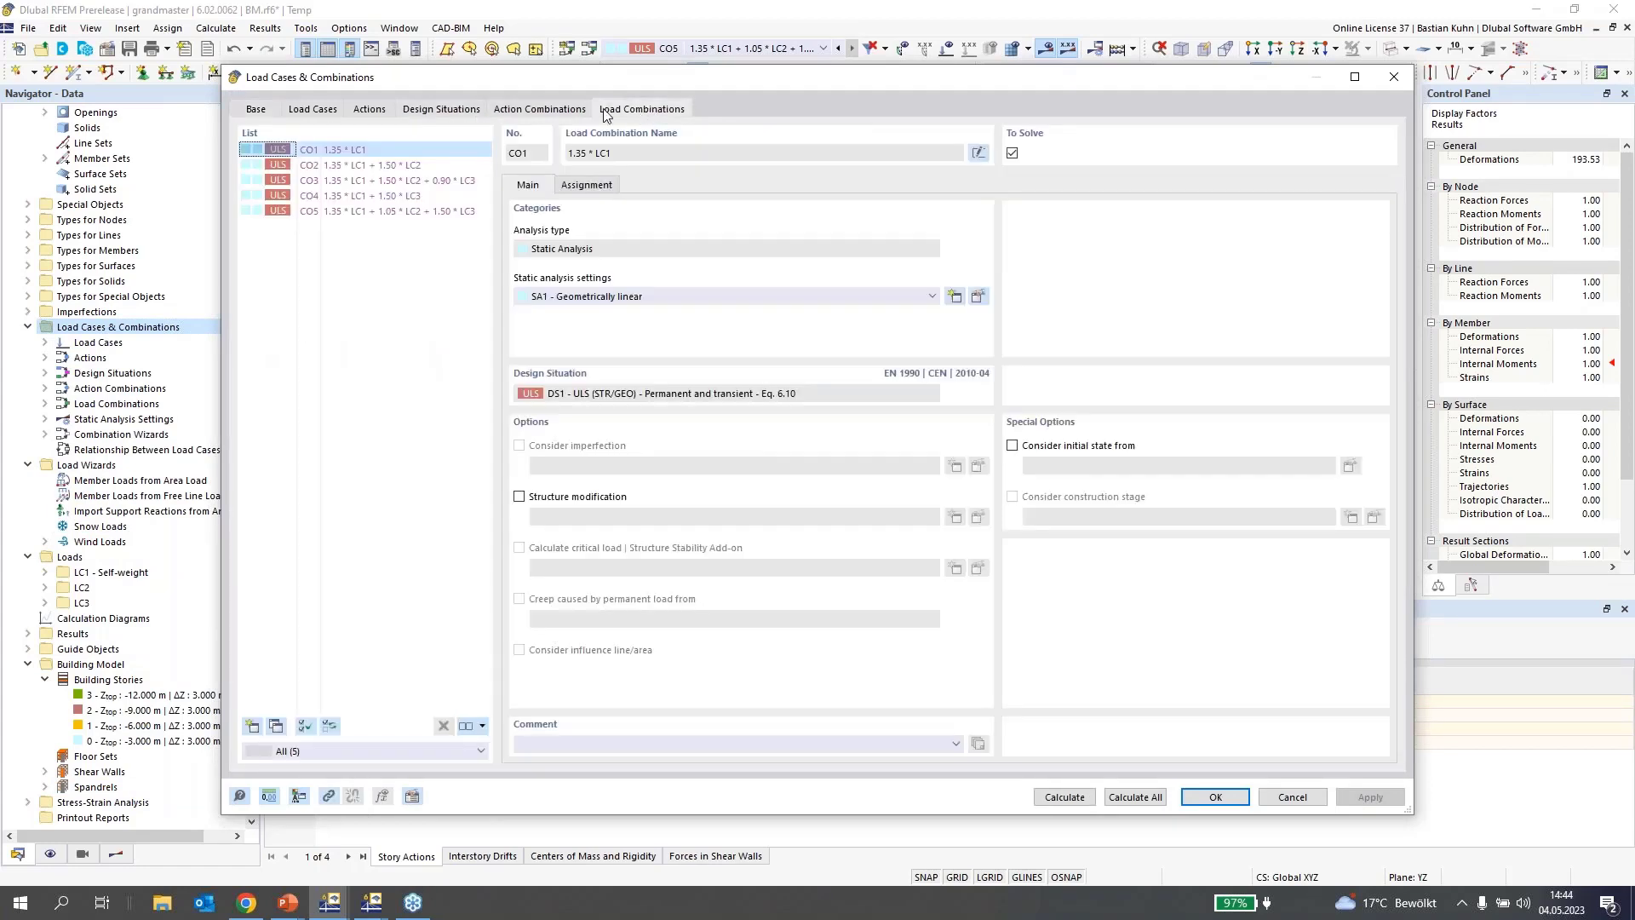
{"action": "left_click", "coordinate": [540, 109]}
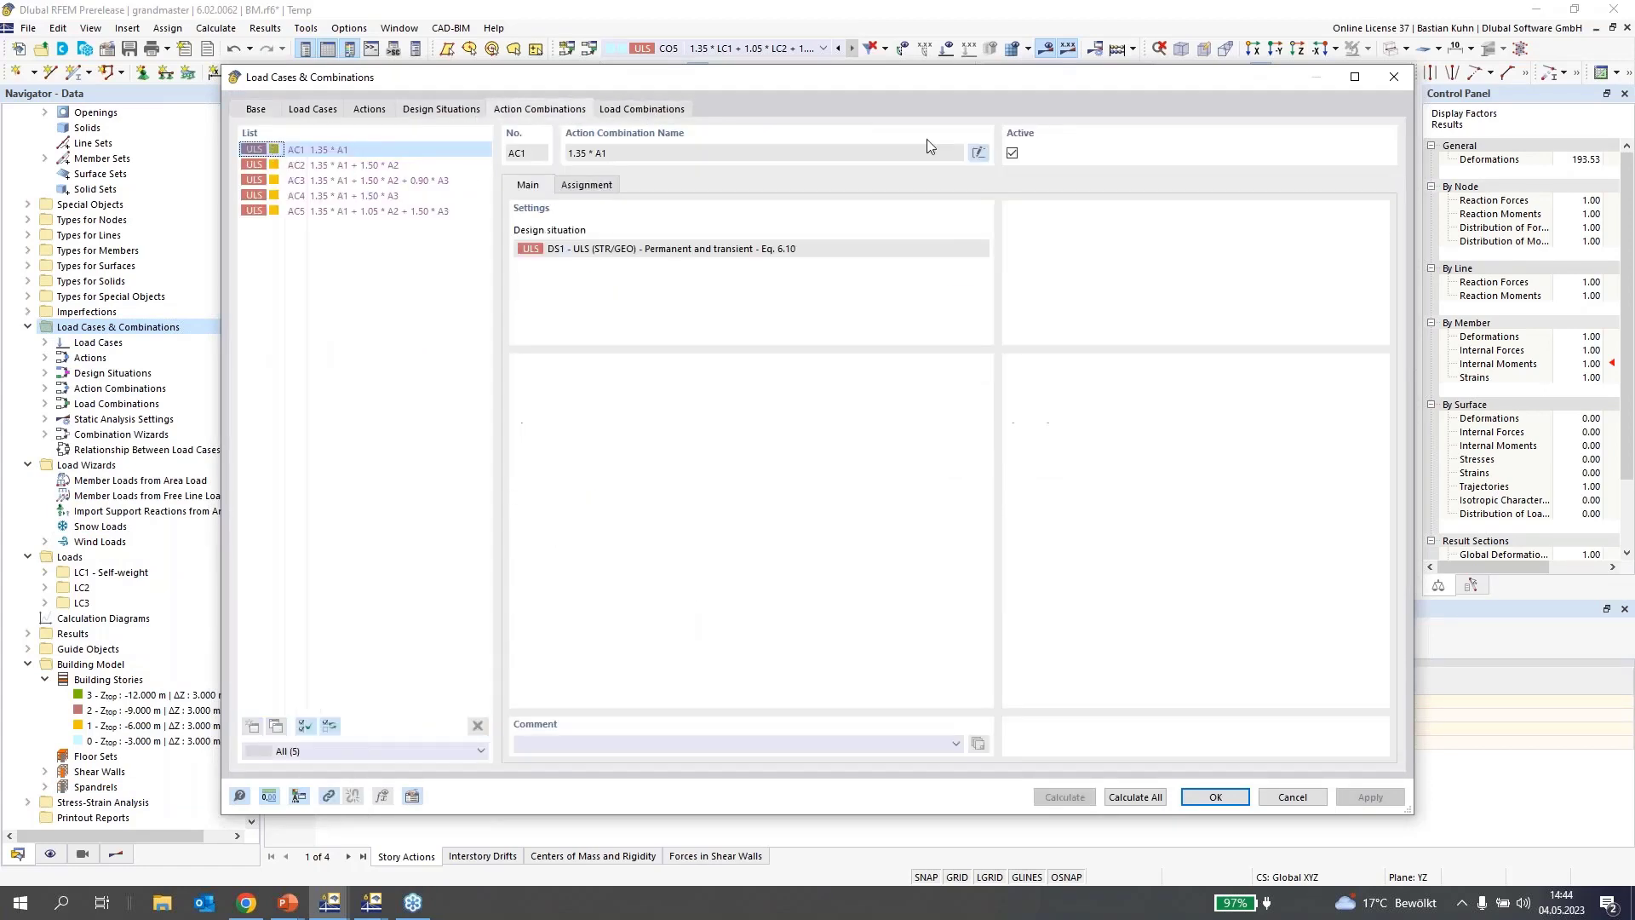
{"action": "left_click", "coordinate": [1401, 75]}
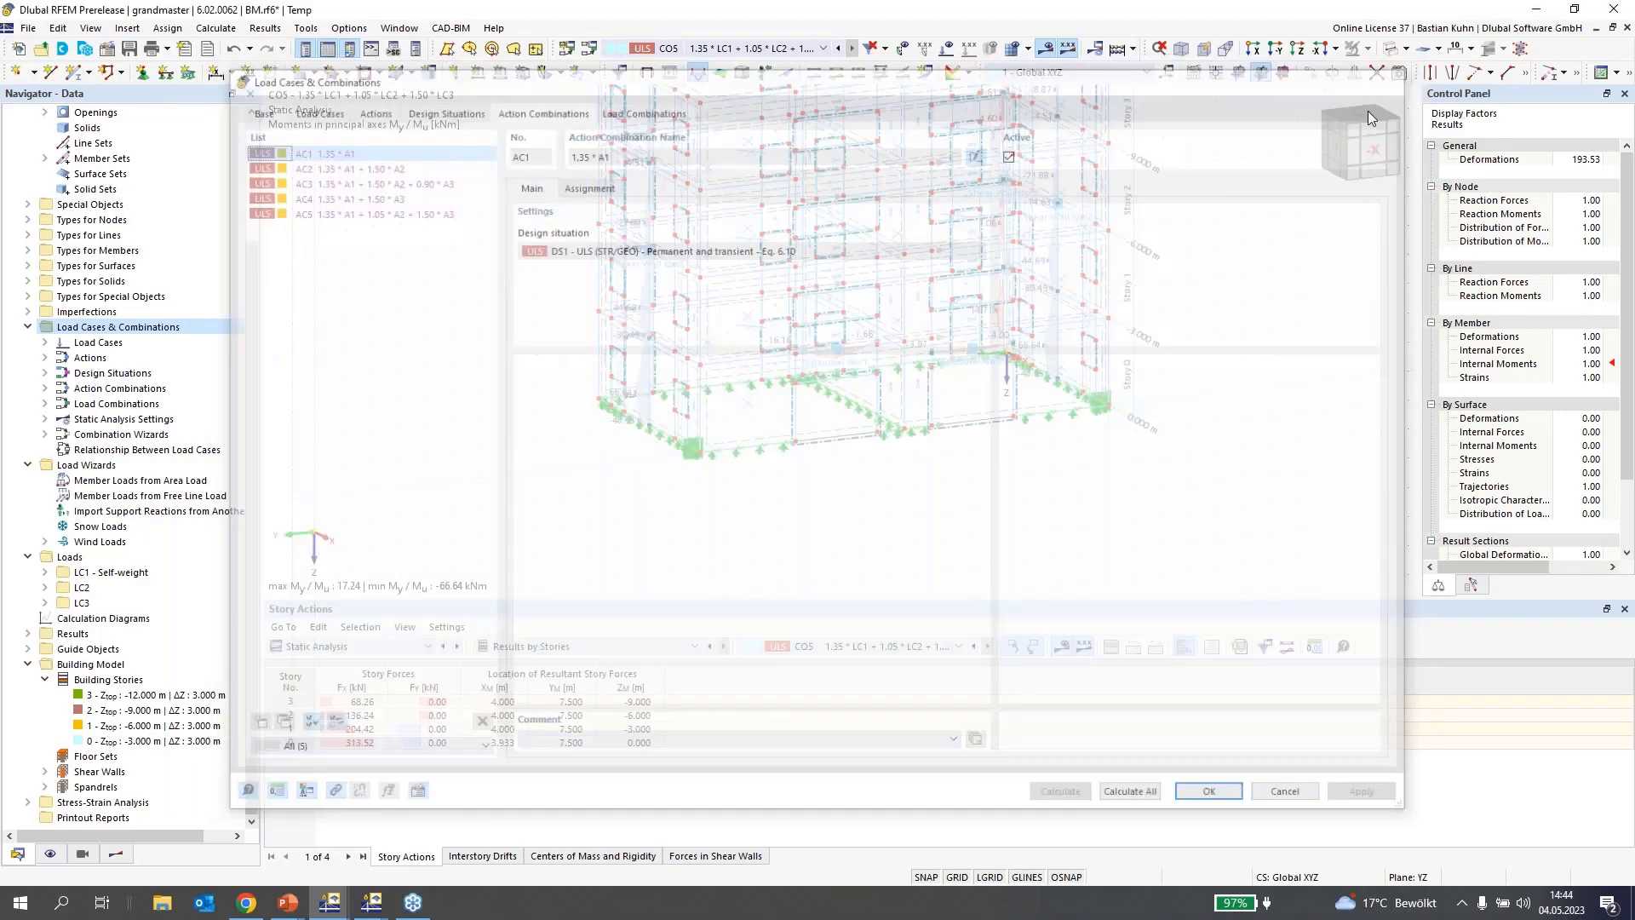
In the stress-strain analysis input data, exclude all surfaces and member sets from the objects to analyze for stresses
{"action": "left_click", "coordinate": [368, 646]}
{"action": "left_click", "coordinate": [332, 756]}
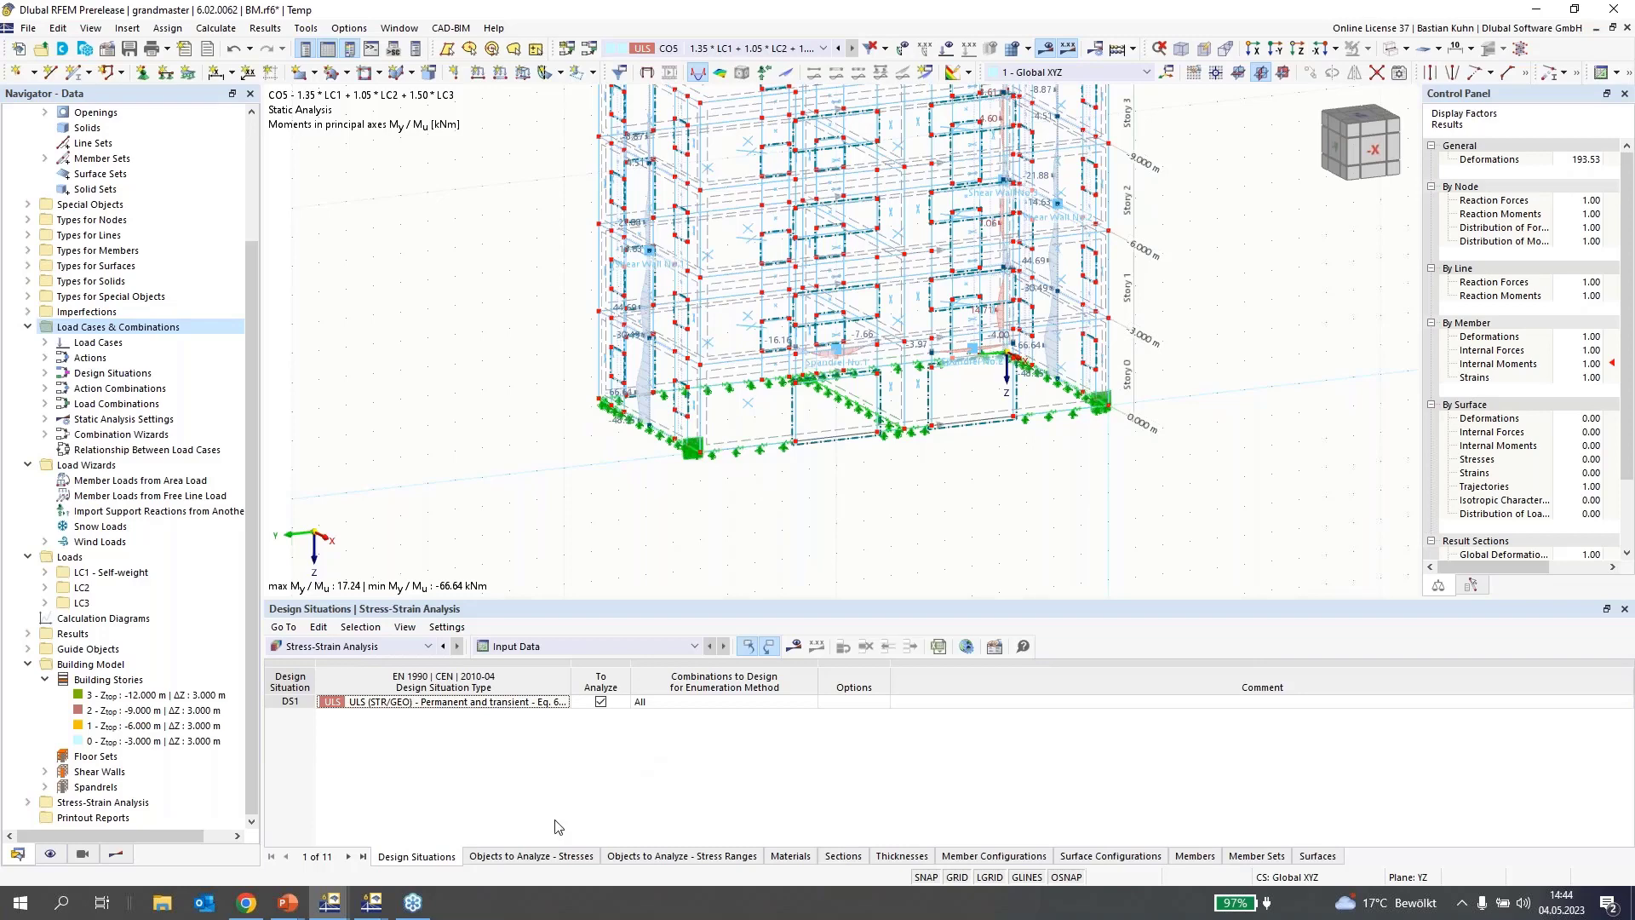
{"action": "left_click", "coordinate": [517, 856]}
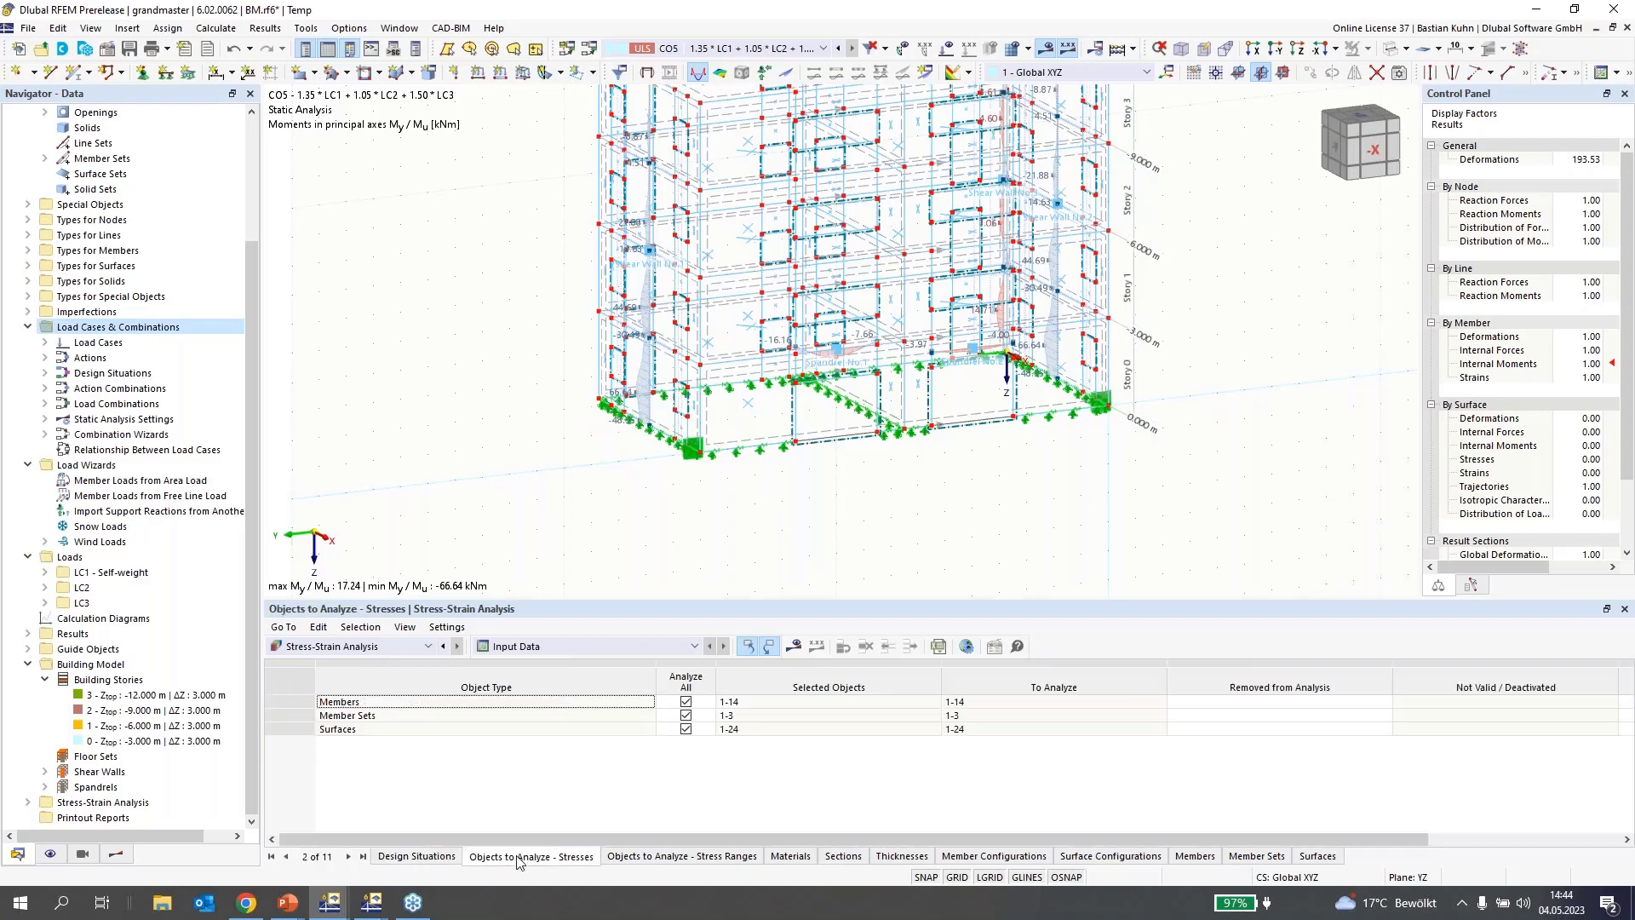
{"action": "left_click", "coordinate": [685, 729]}
{"action": "left_click", "coordinate": [685, 729]}
{"action": "left_click", "coordinate": [685, 716]}
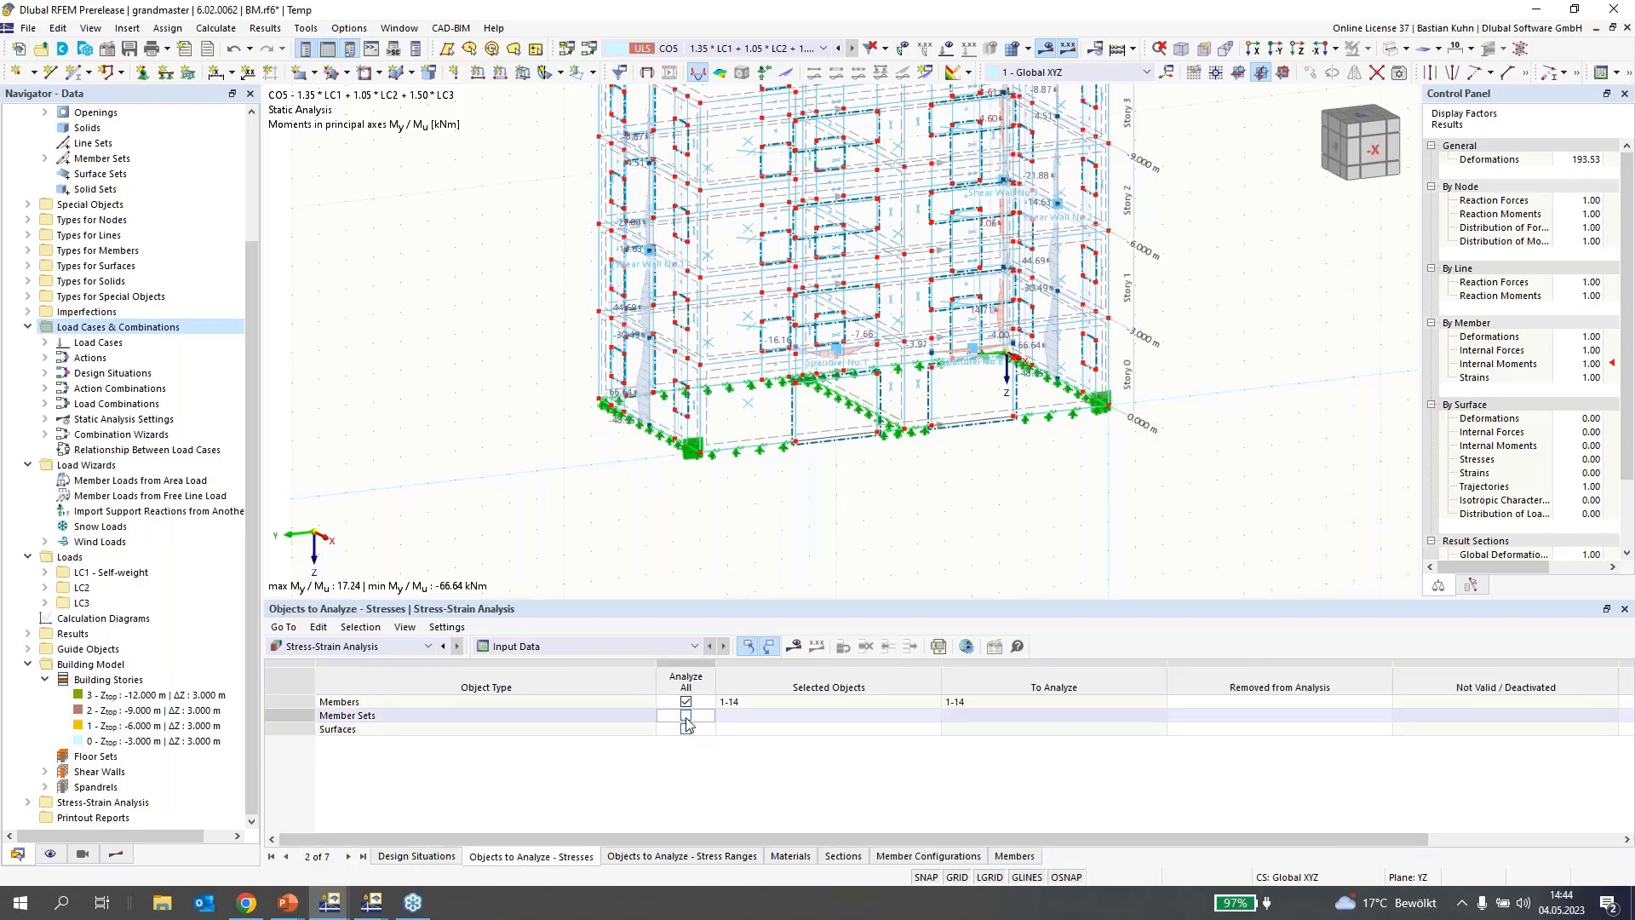
Limit the stress analysis to the result beam of Spandrel No. 1 (member 13) instead of all members
{"action": "left_click", "coordinate": [685, 702]}
{"action": "left_click", "coordinate": [686, 701]}
{"action": "left_click", "coordinate": [749, 702]}
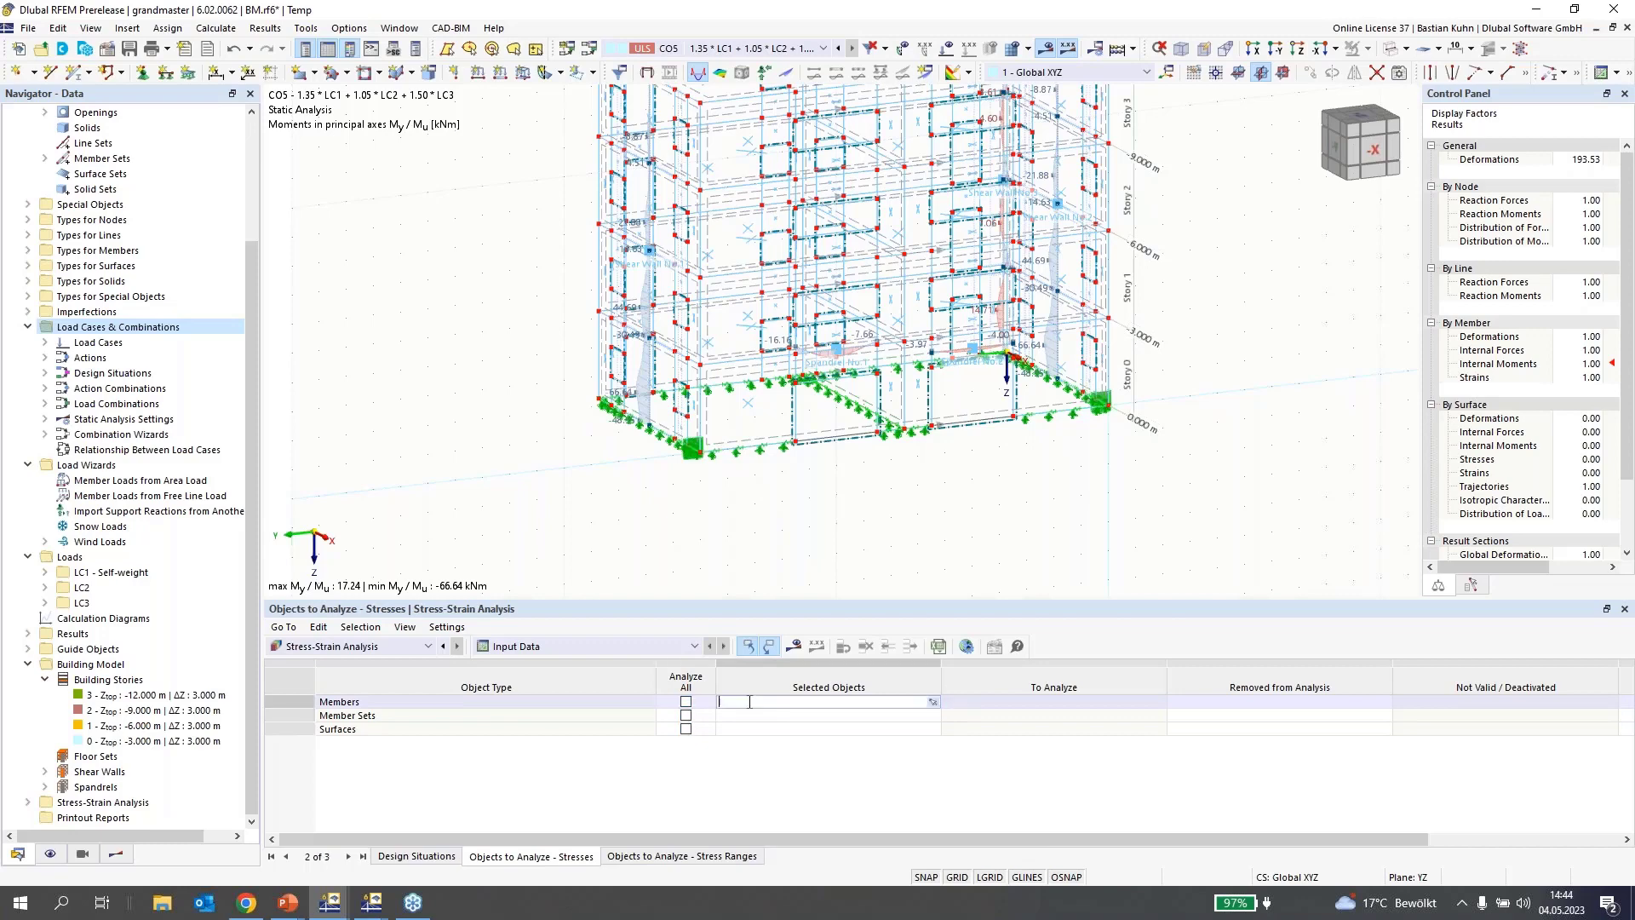
{"action": "left_click", "coordinate": [933, 703]}
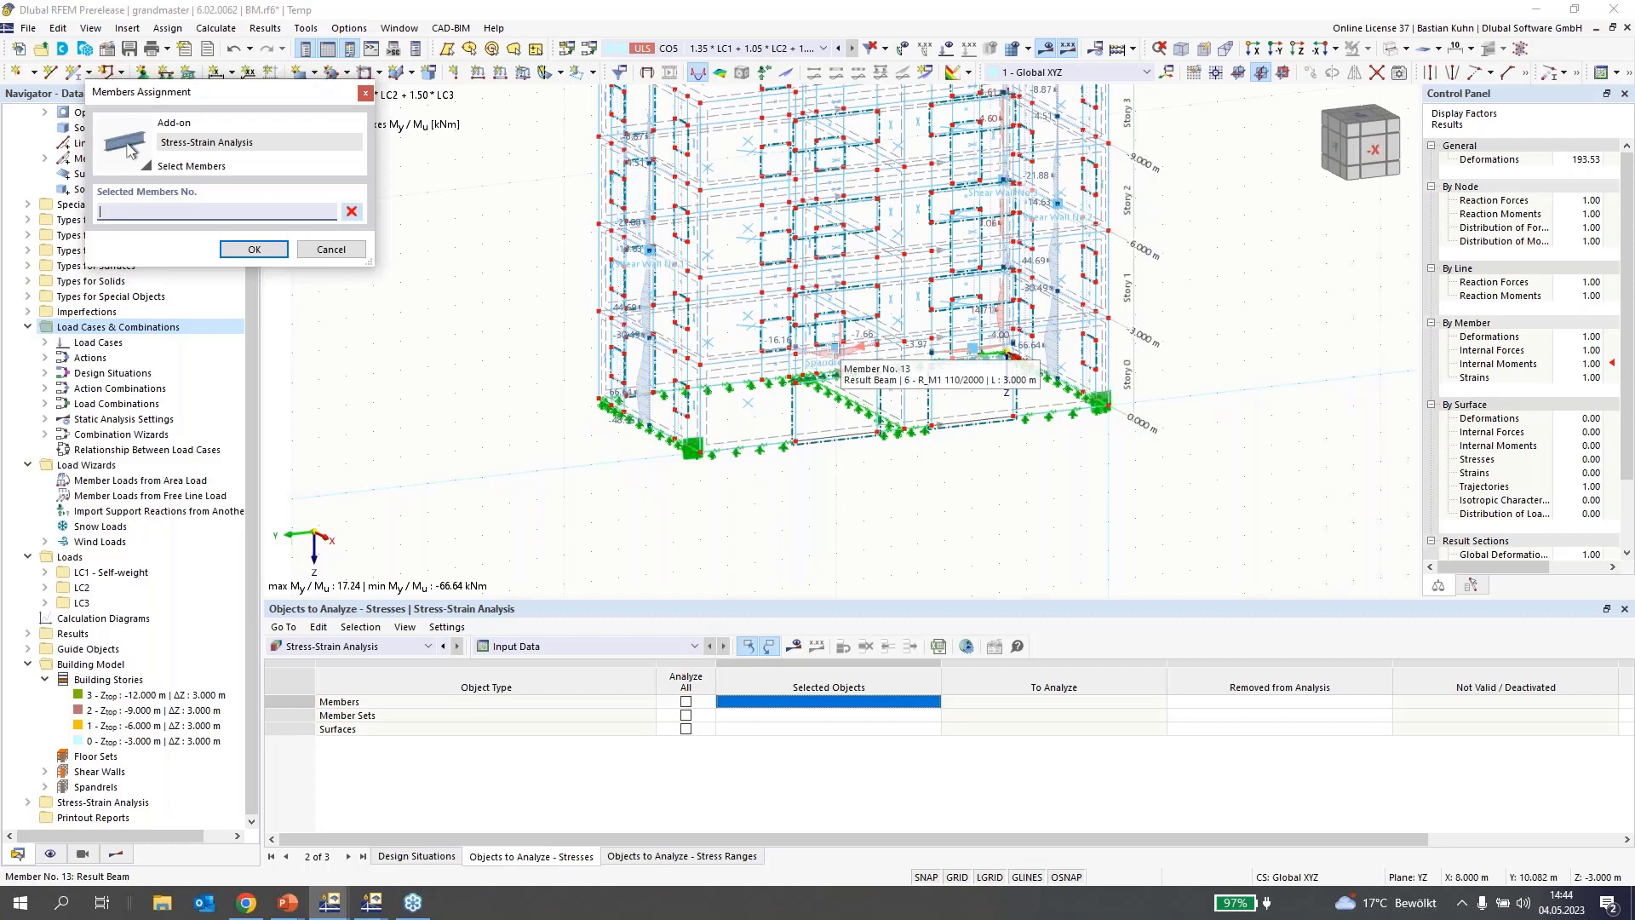
{"action": "left_click", "coordinate": [833, 351]}
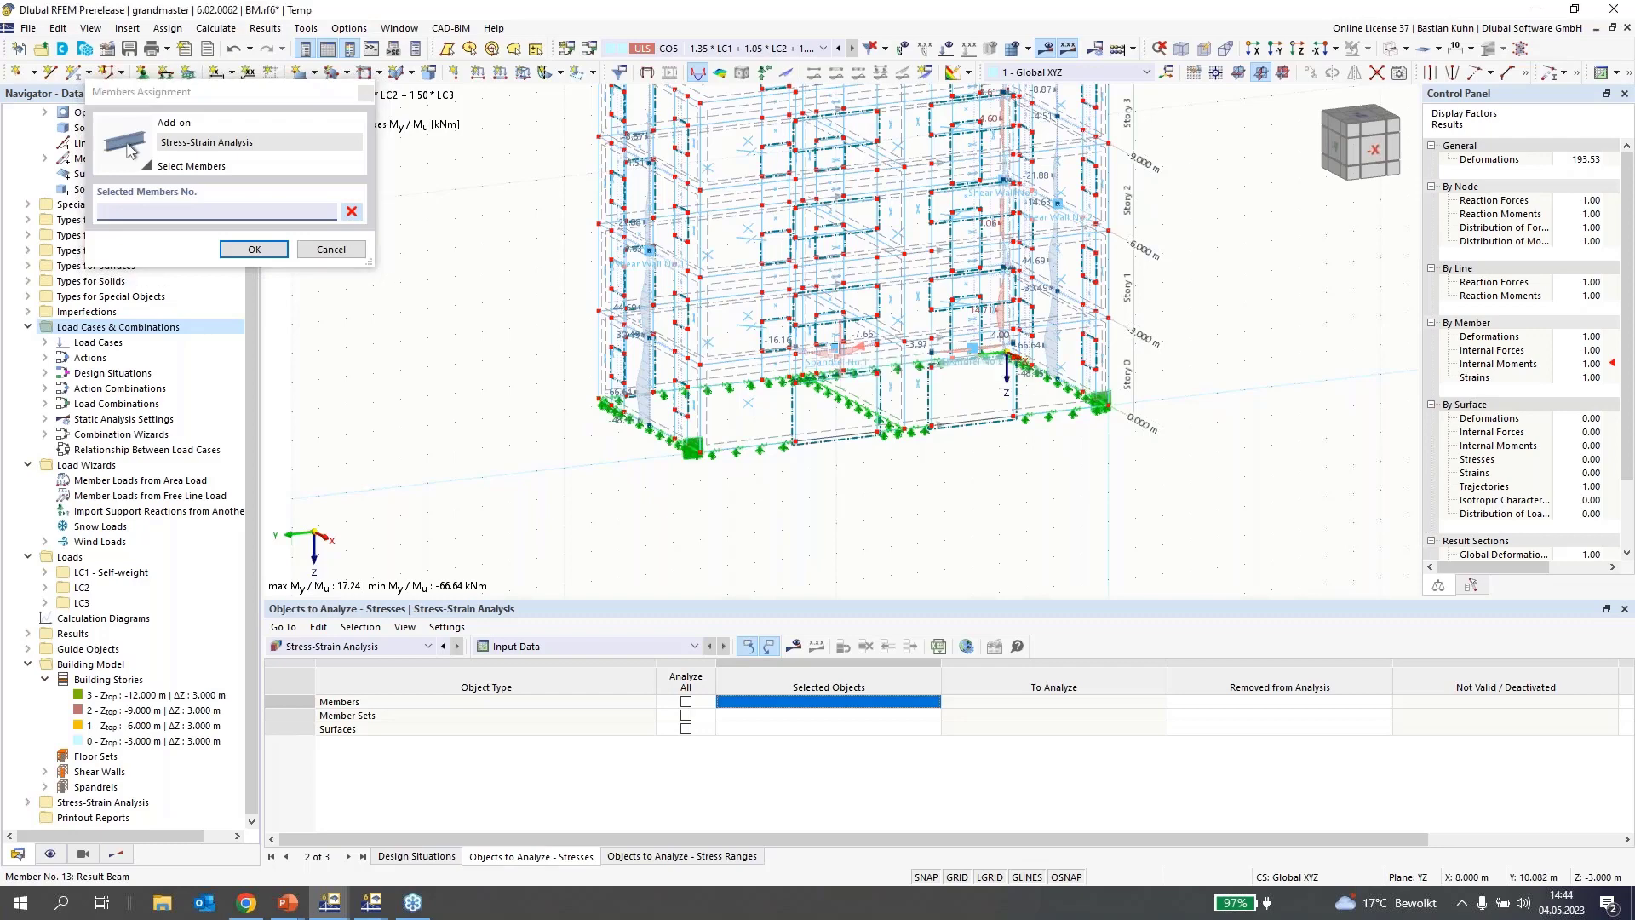
{"action": "left_click", "coordinate": [252, 251]}
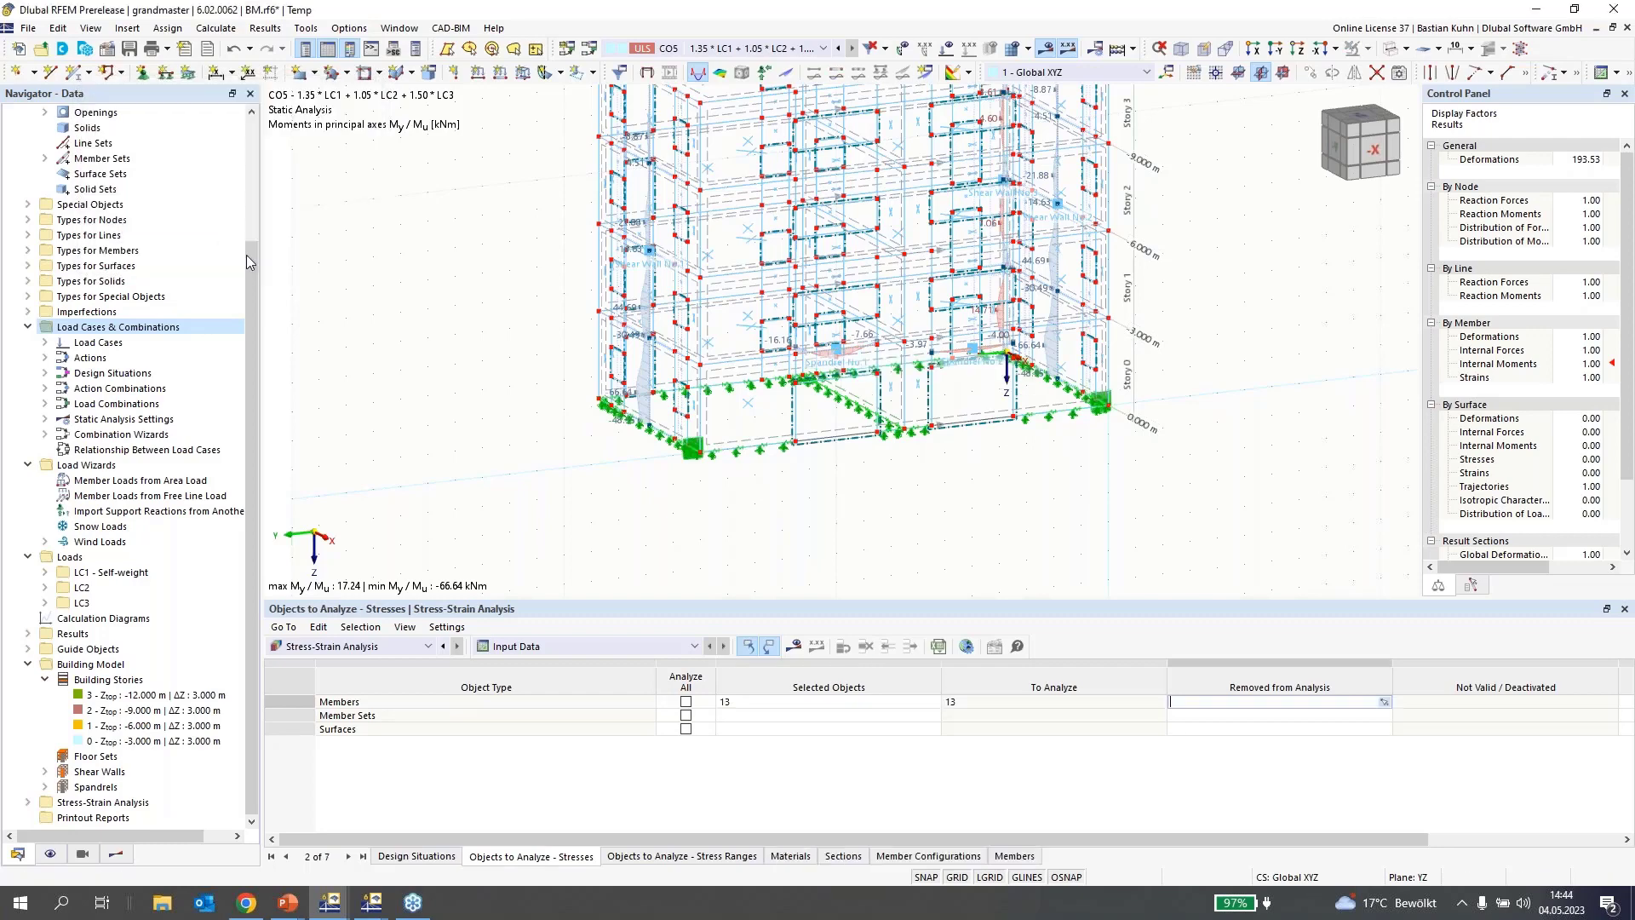
Calculate the stress-strain analysis and show the member stresses by design situation
{"action": "left_click", "coordinate": [791, 649]}
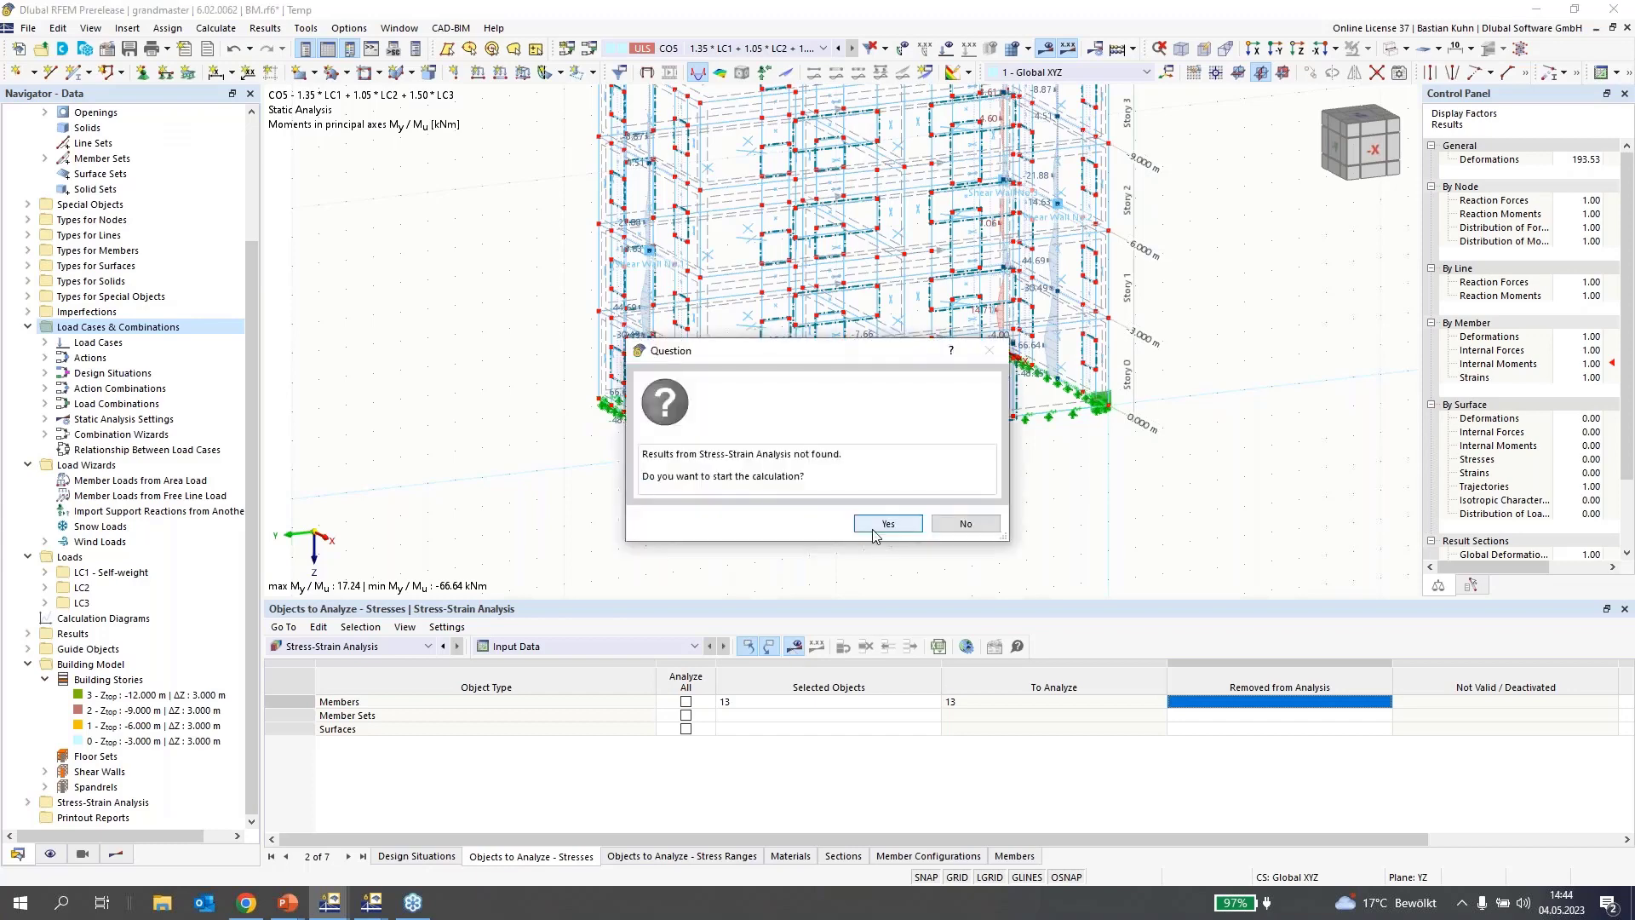
{"action": "left_click", "coordinate": [885, 525]}
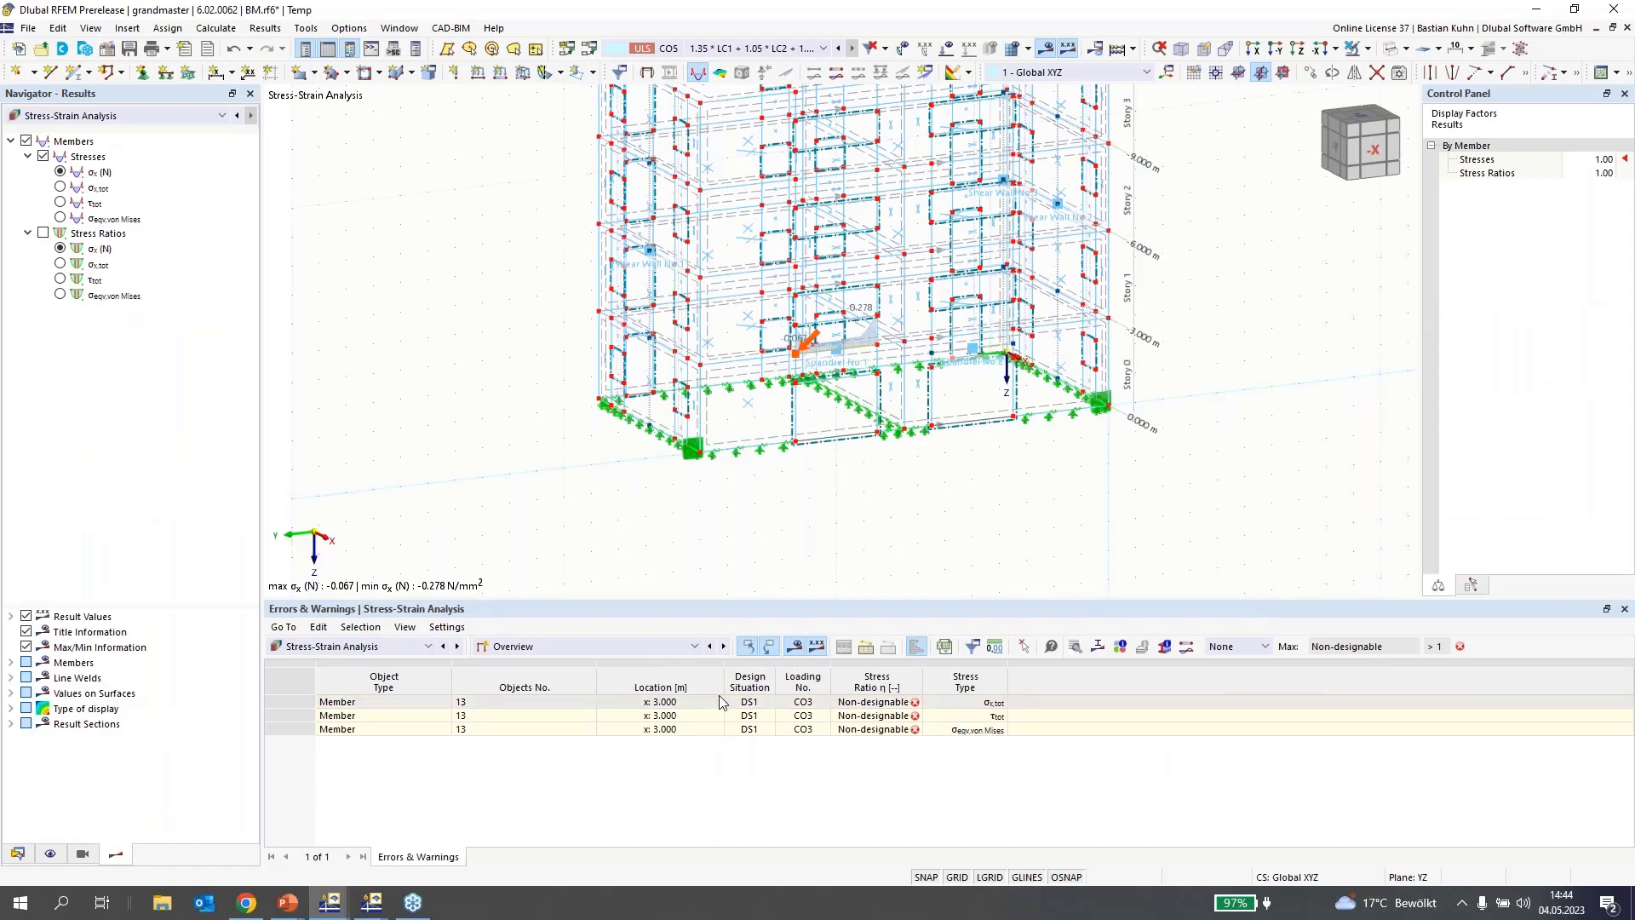
{"action": "left_click", "coordinate": [723, 647]}
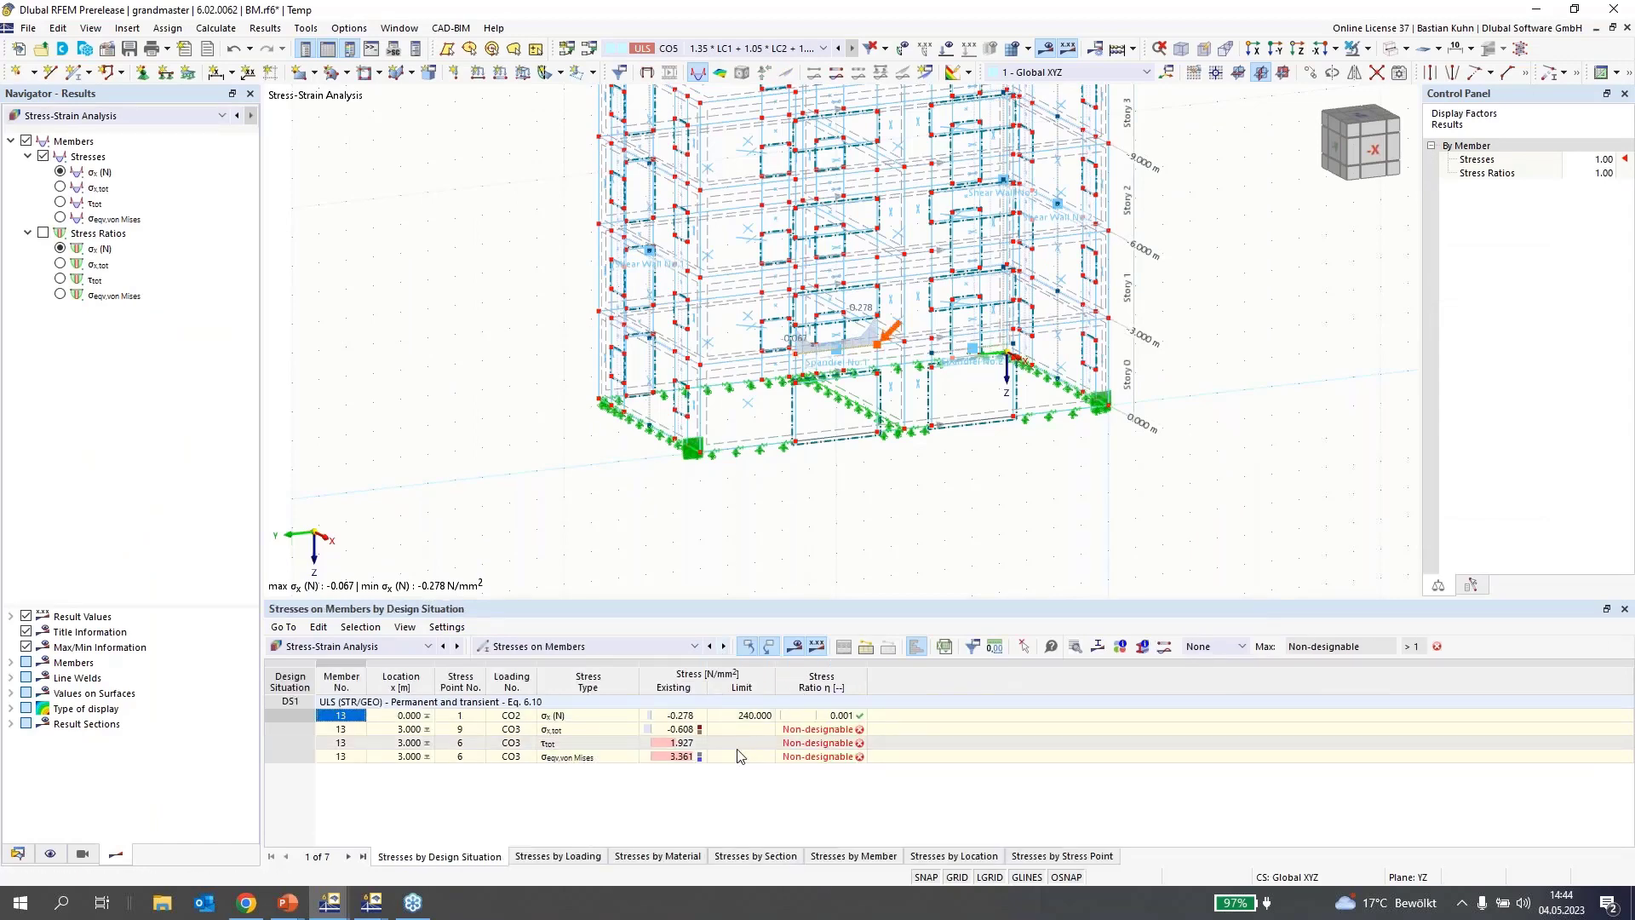
Examine the existing stress, limit stress and stress ratio for σx (N) on member 13
{"action": "left_click", "coordinate": [729, 717]}
{"action": "left_click", "coordinate": [830, 717]}
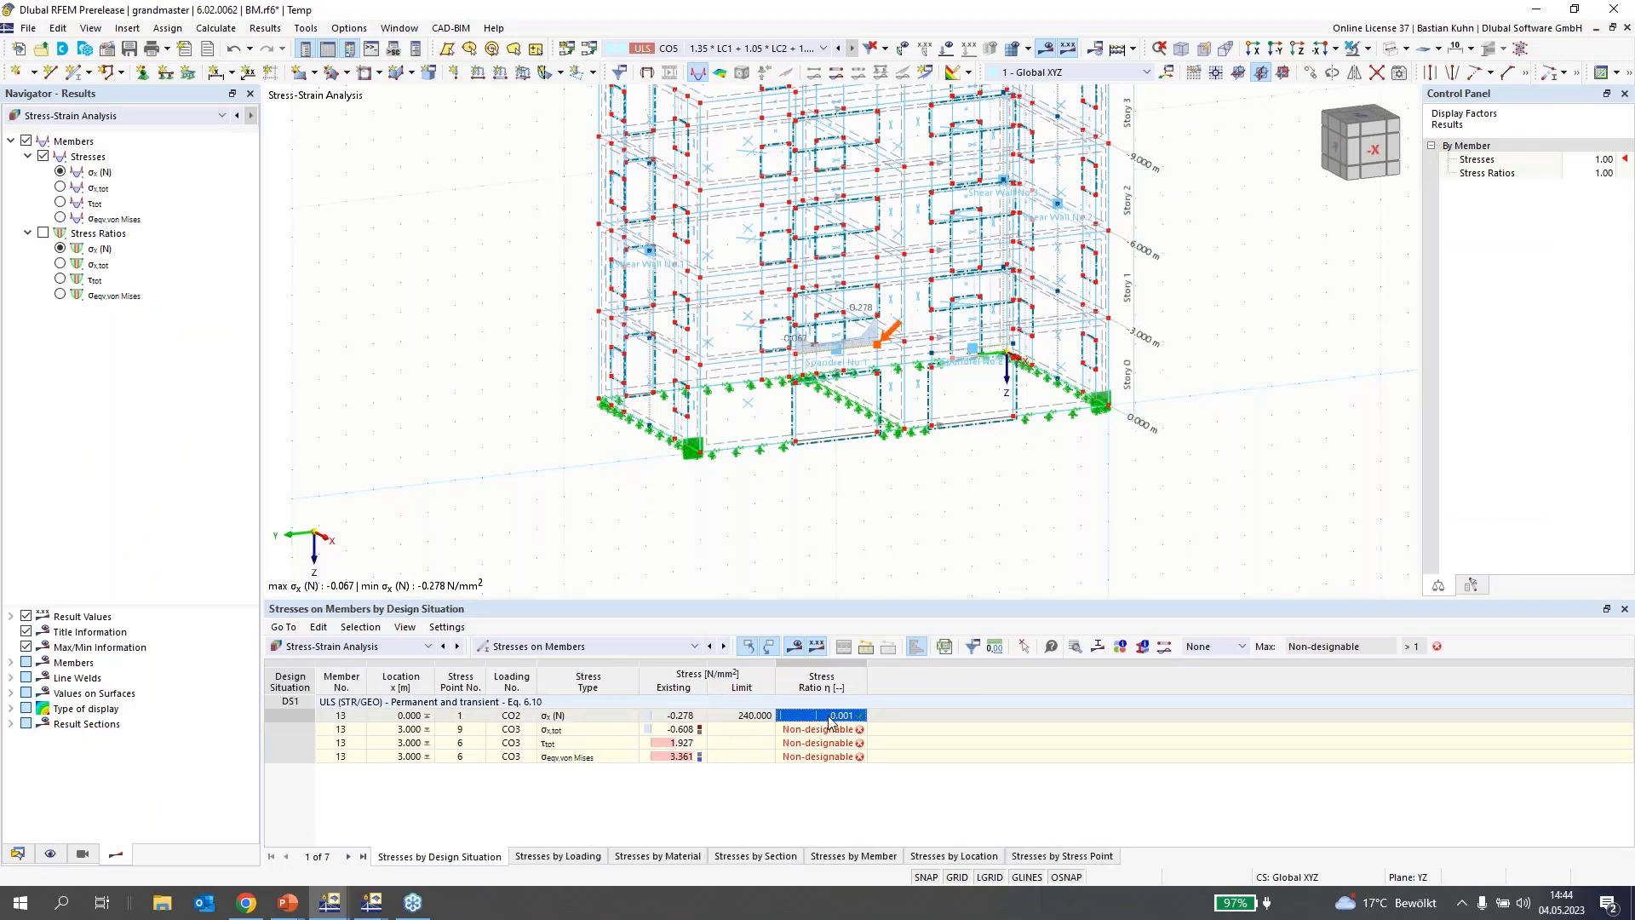
{"action": "left_click", "coordinate": [588, 717]}
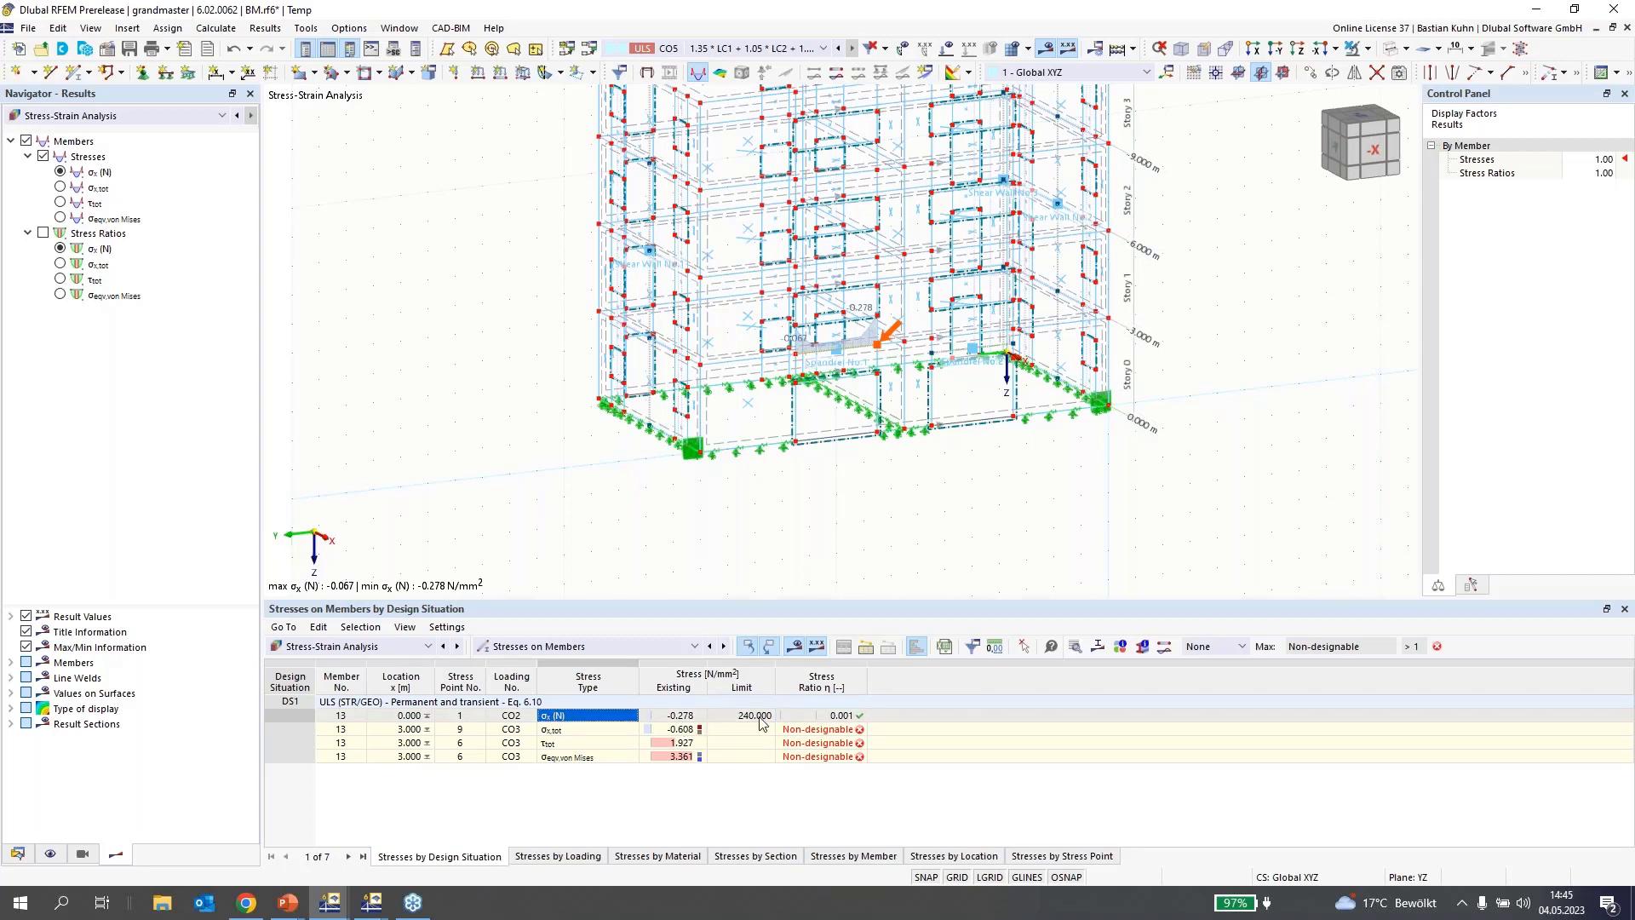
{"action": "left_click", "coordinate": [823, 718]}
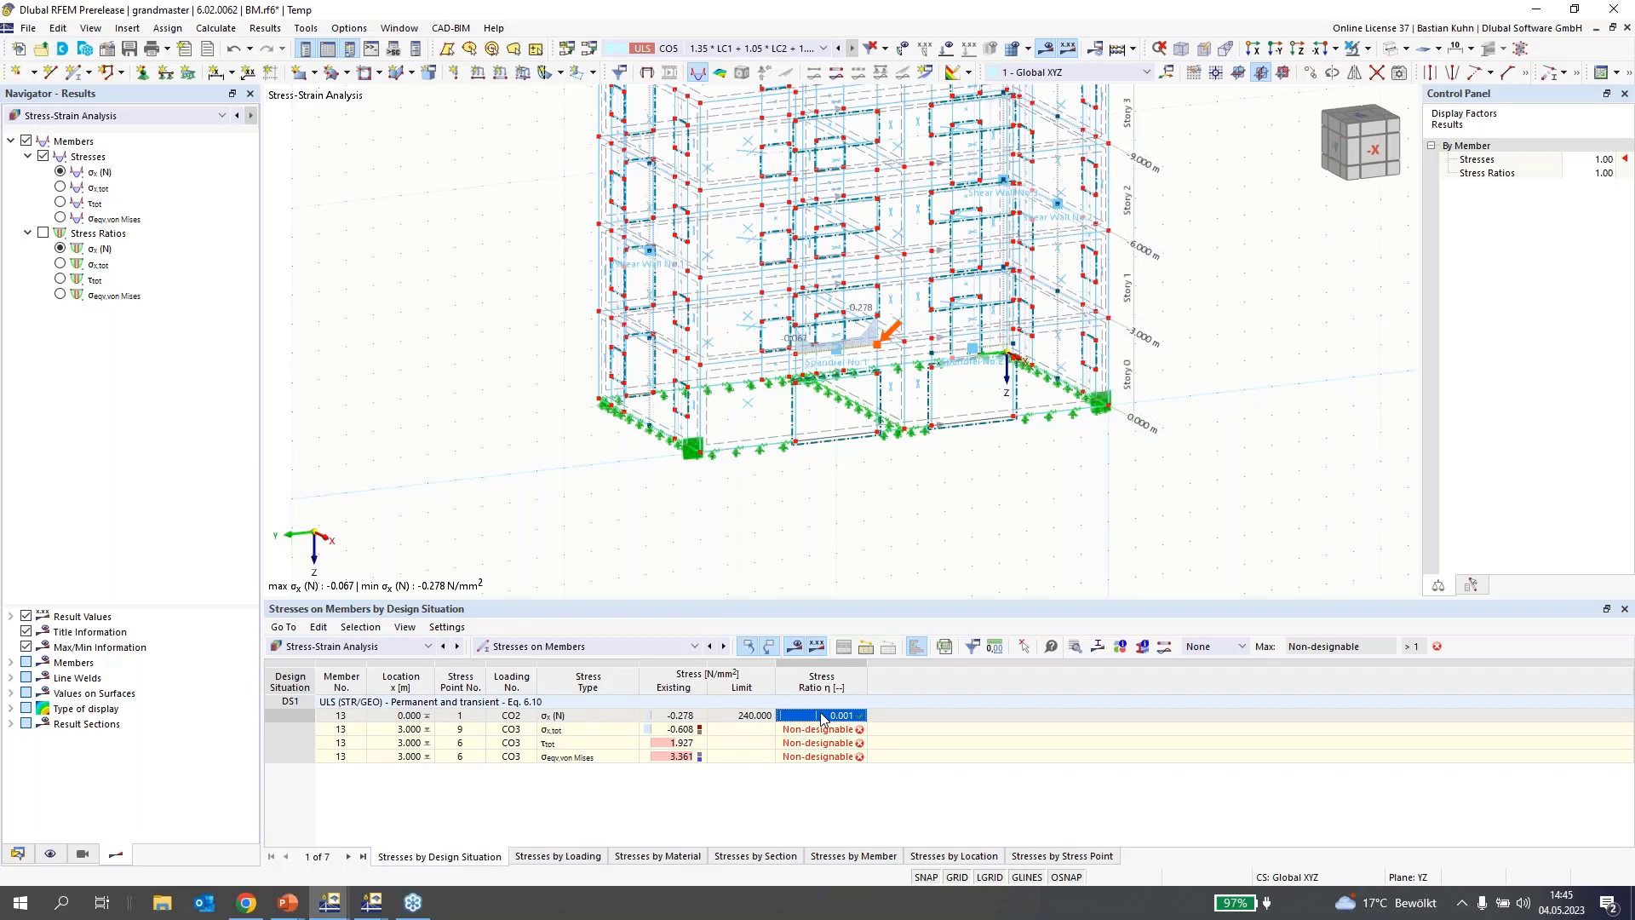
{"action": "double_click", "coordinate": [838, 358]}
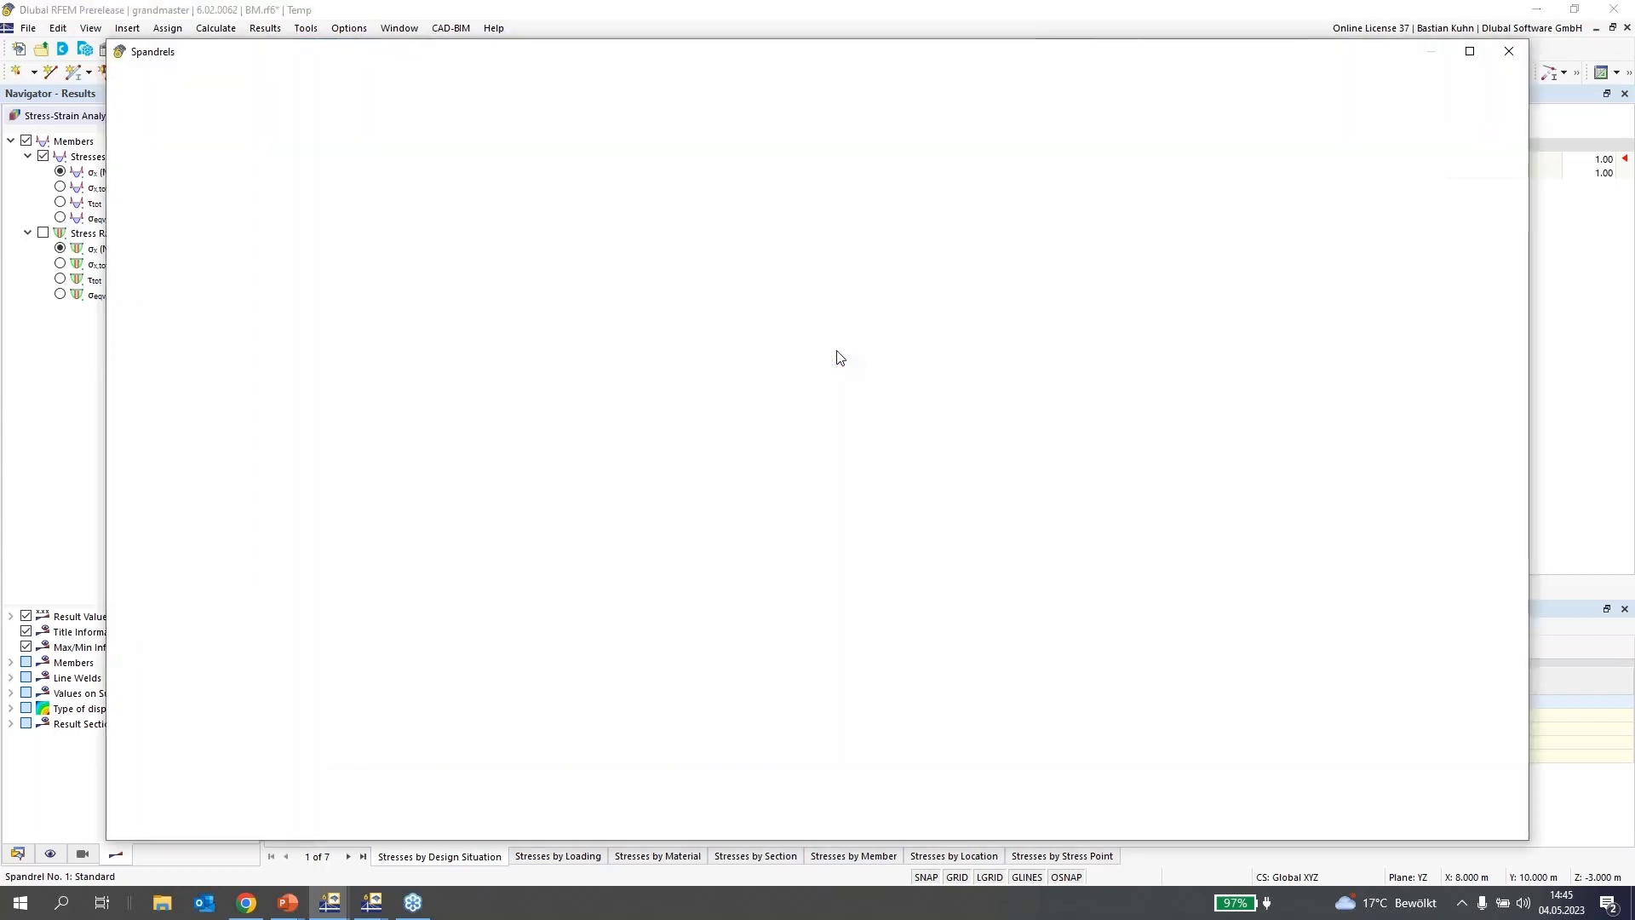
{"action": "left_click", "coordinate": [1504, 54]}
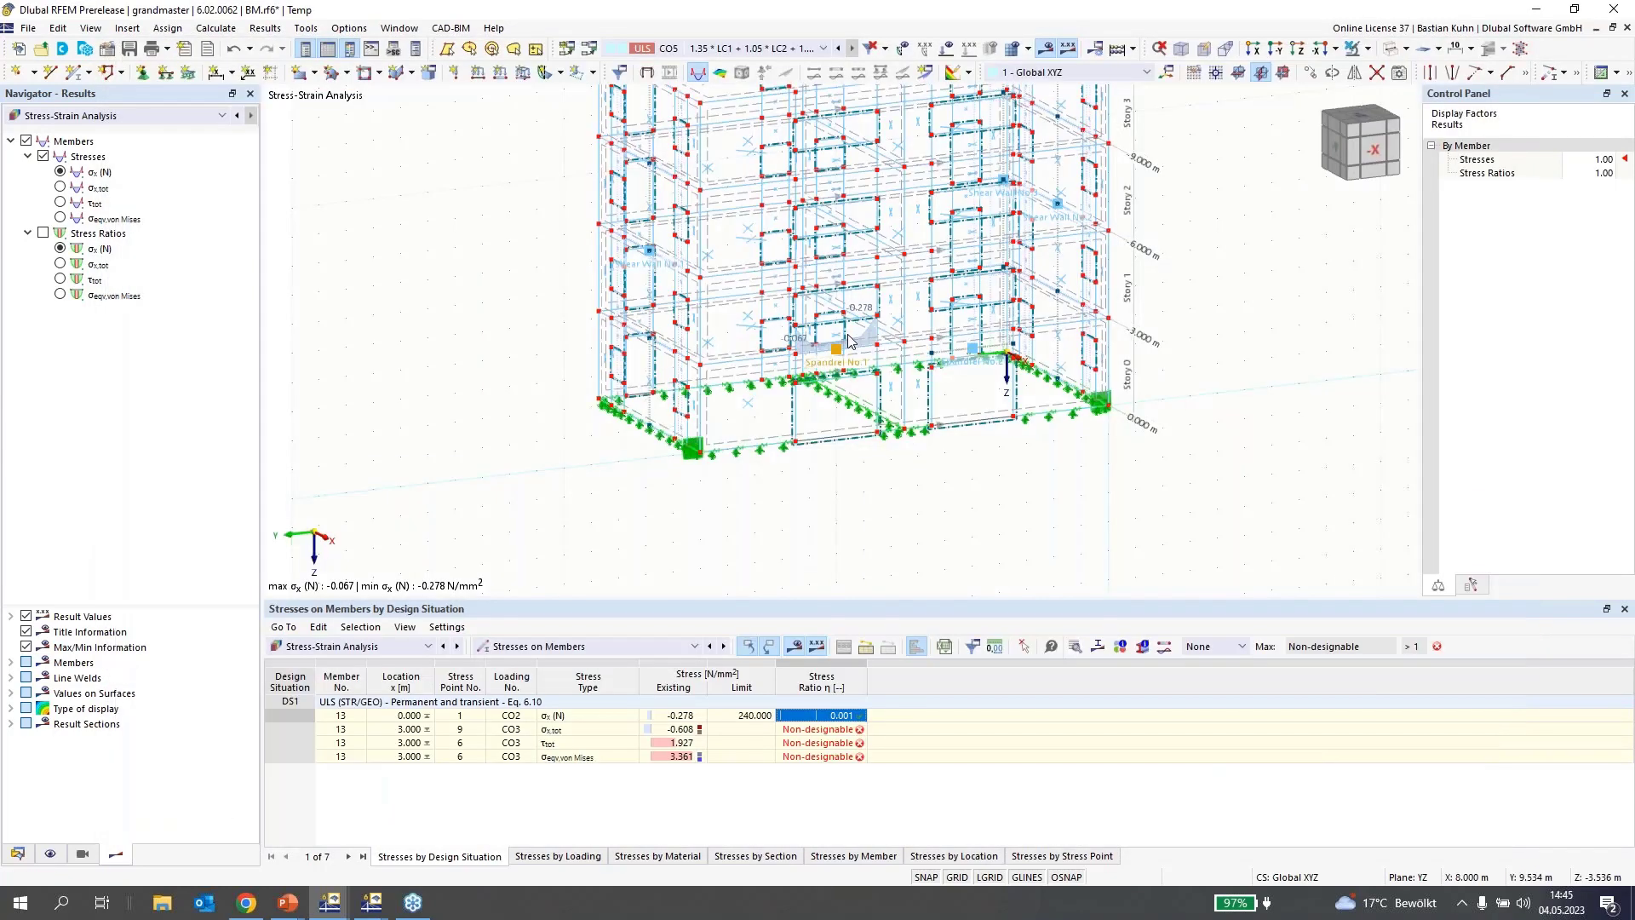
{"action": "scroll", "coordinate": [848, 334], "scroll_direction": "up", "scroll_amount": 6}
{"action": "left_click", "coordinate": [17, 853]}
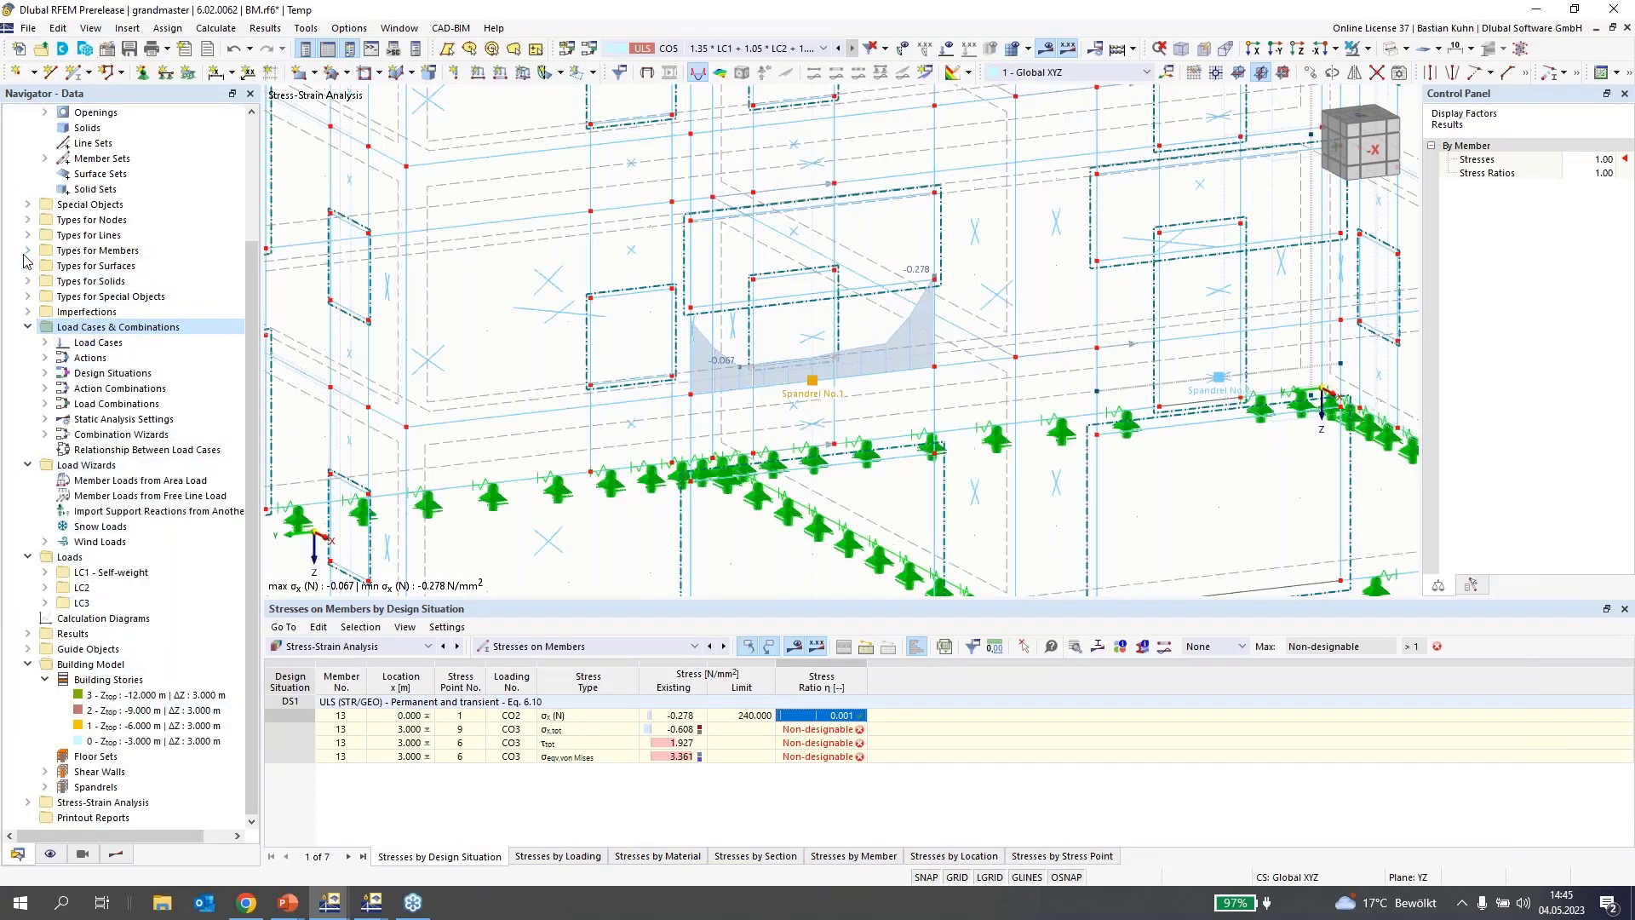
{"action": "scroll", "coordinate": [26, 260], "scroll_direction": "up", "scroll_amount": 4}
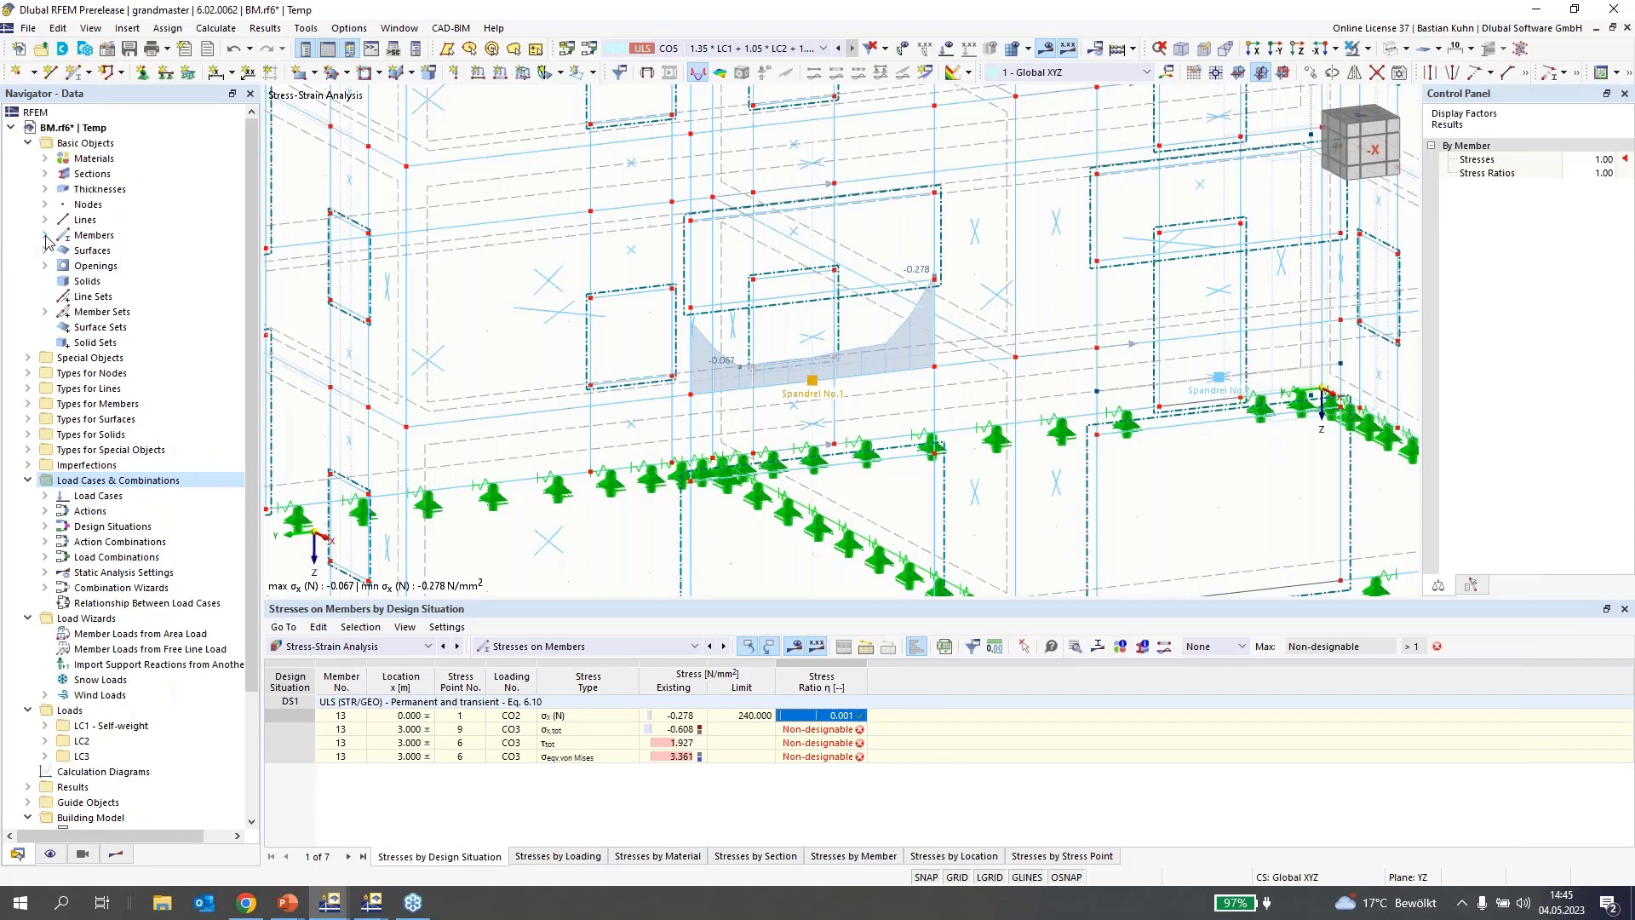
{"action": "left_click", "coordinate": [45, 235]}
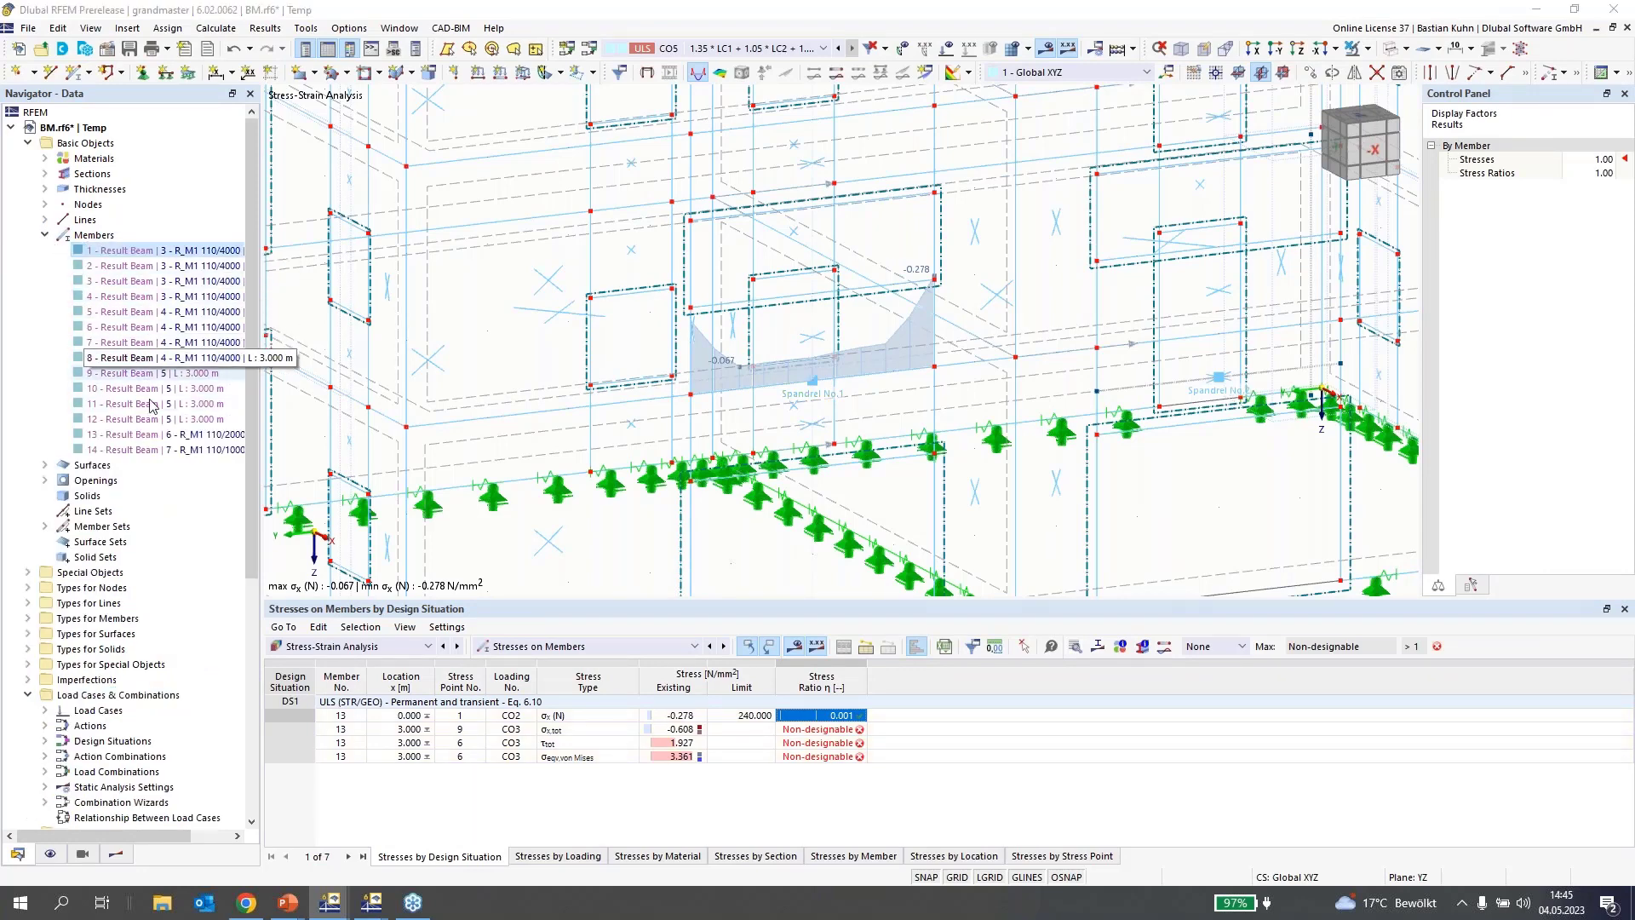
{"action": "left_click", "coordinate": [153, 451]}
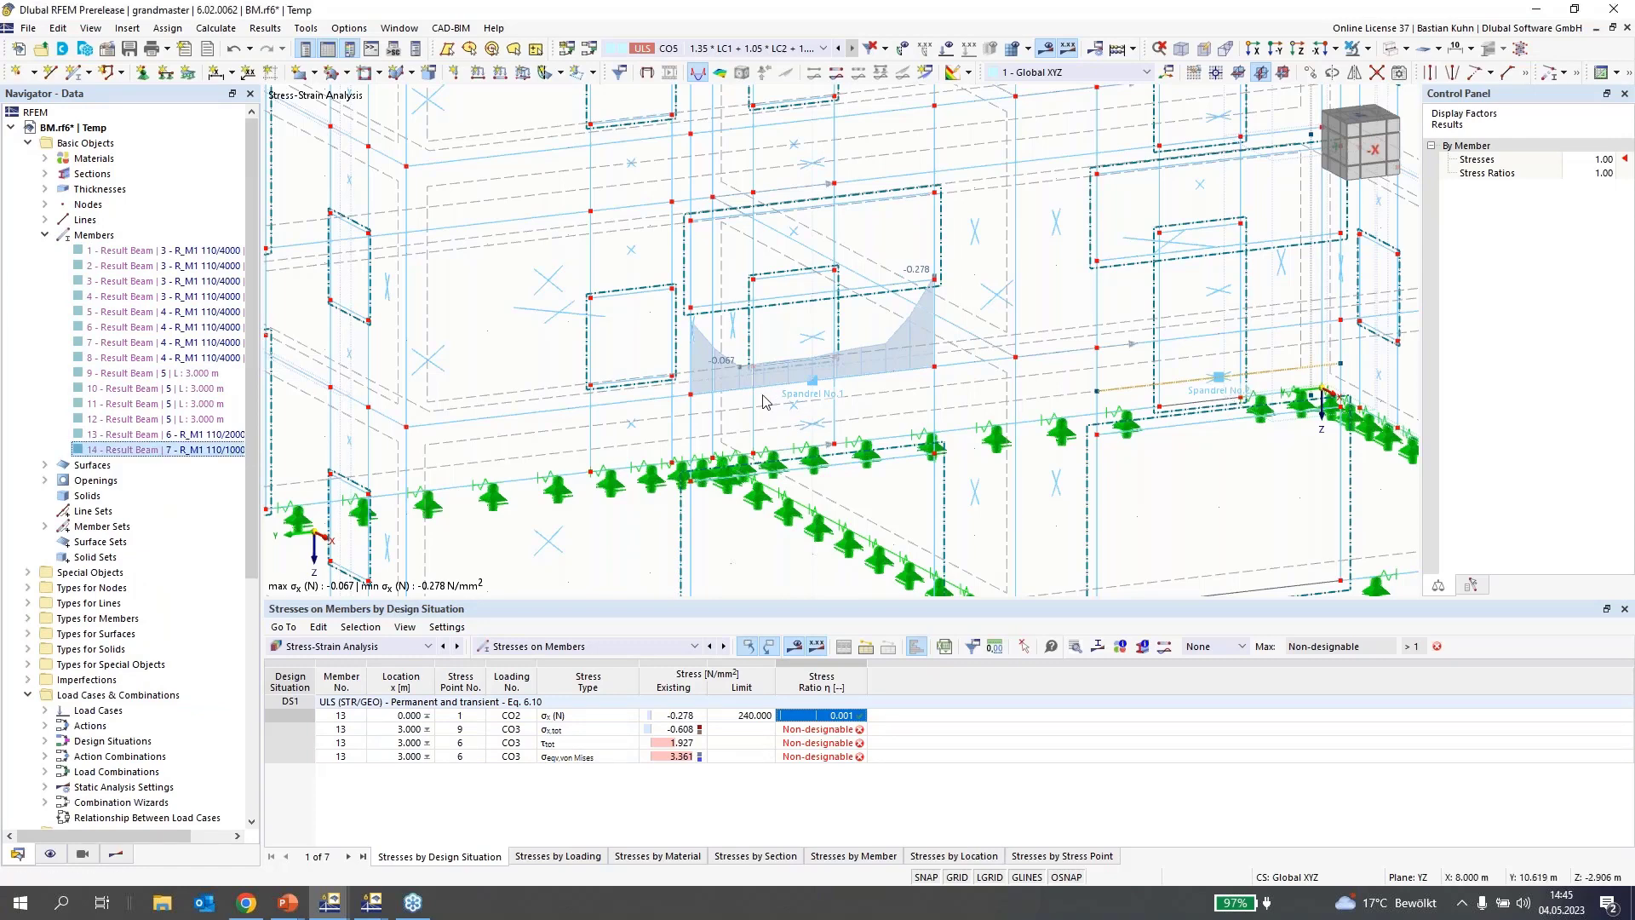
Open the Default stress-strain configuration of member 13 and activate the σx (My) stress for calculation
{"action": "left_click", "coordinate": [726, 396]}
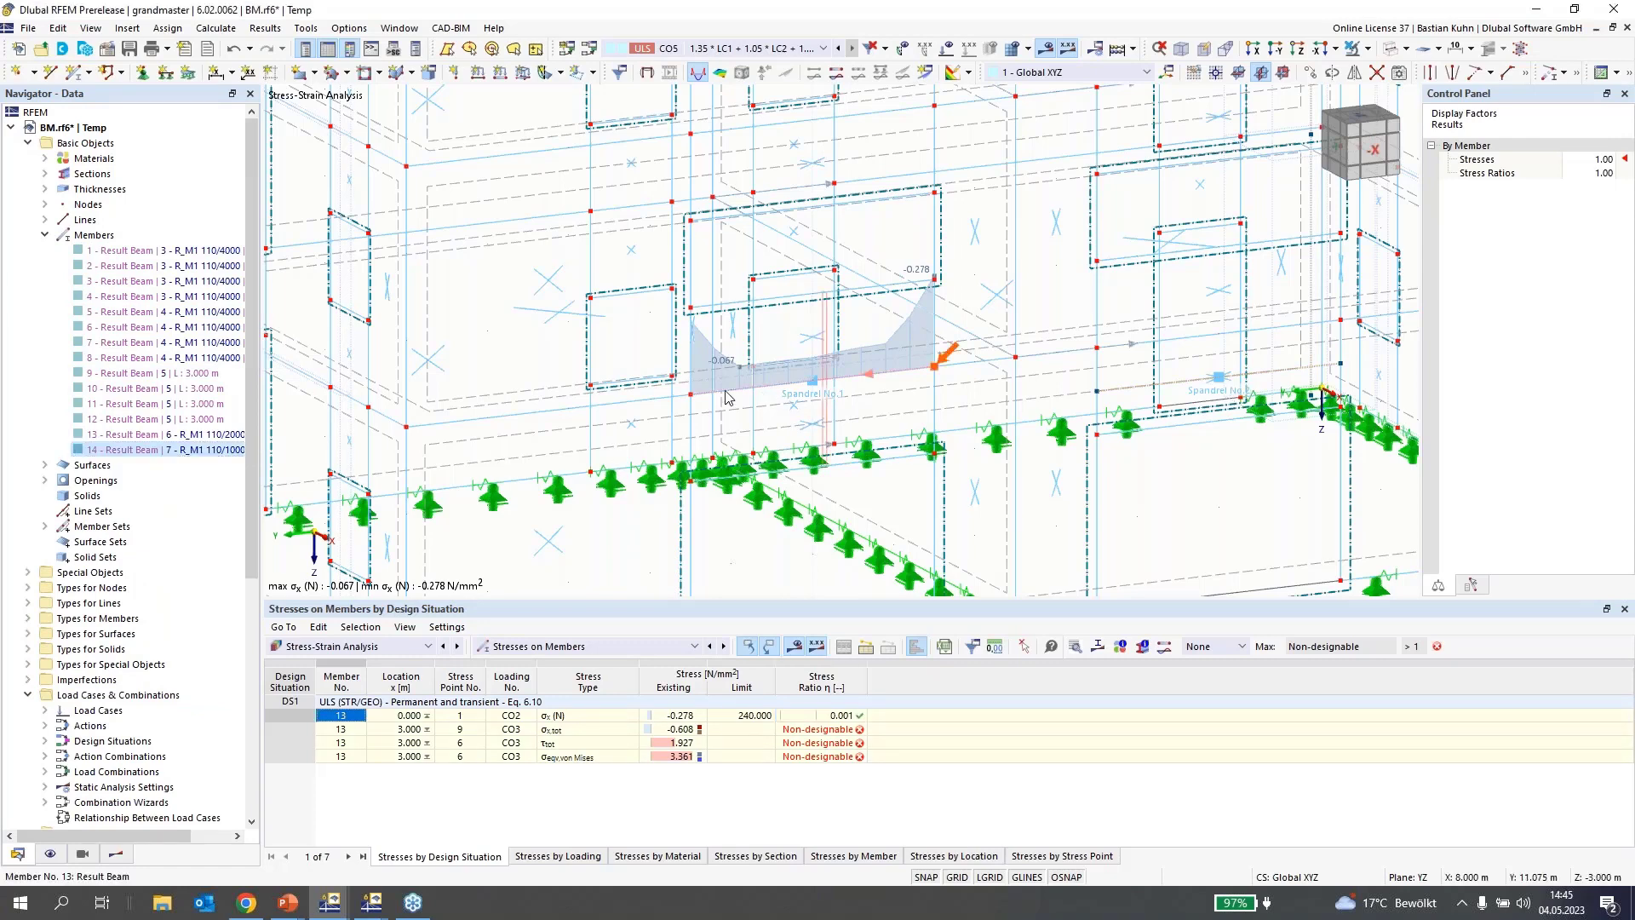
{"action": "double_click", "coordinate": [726, 397]}
{"action": "left_click", "coordinate": [562, 174]}
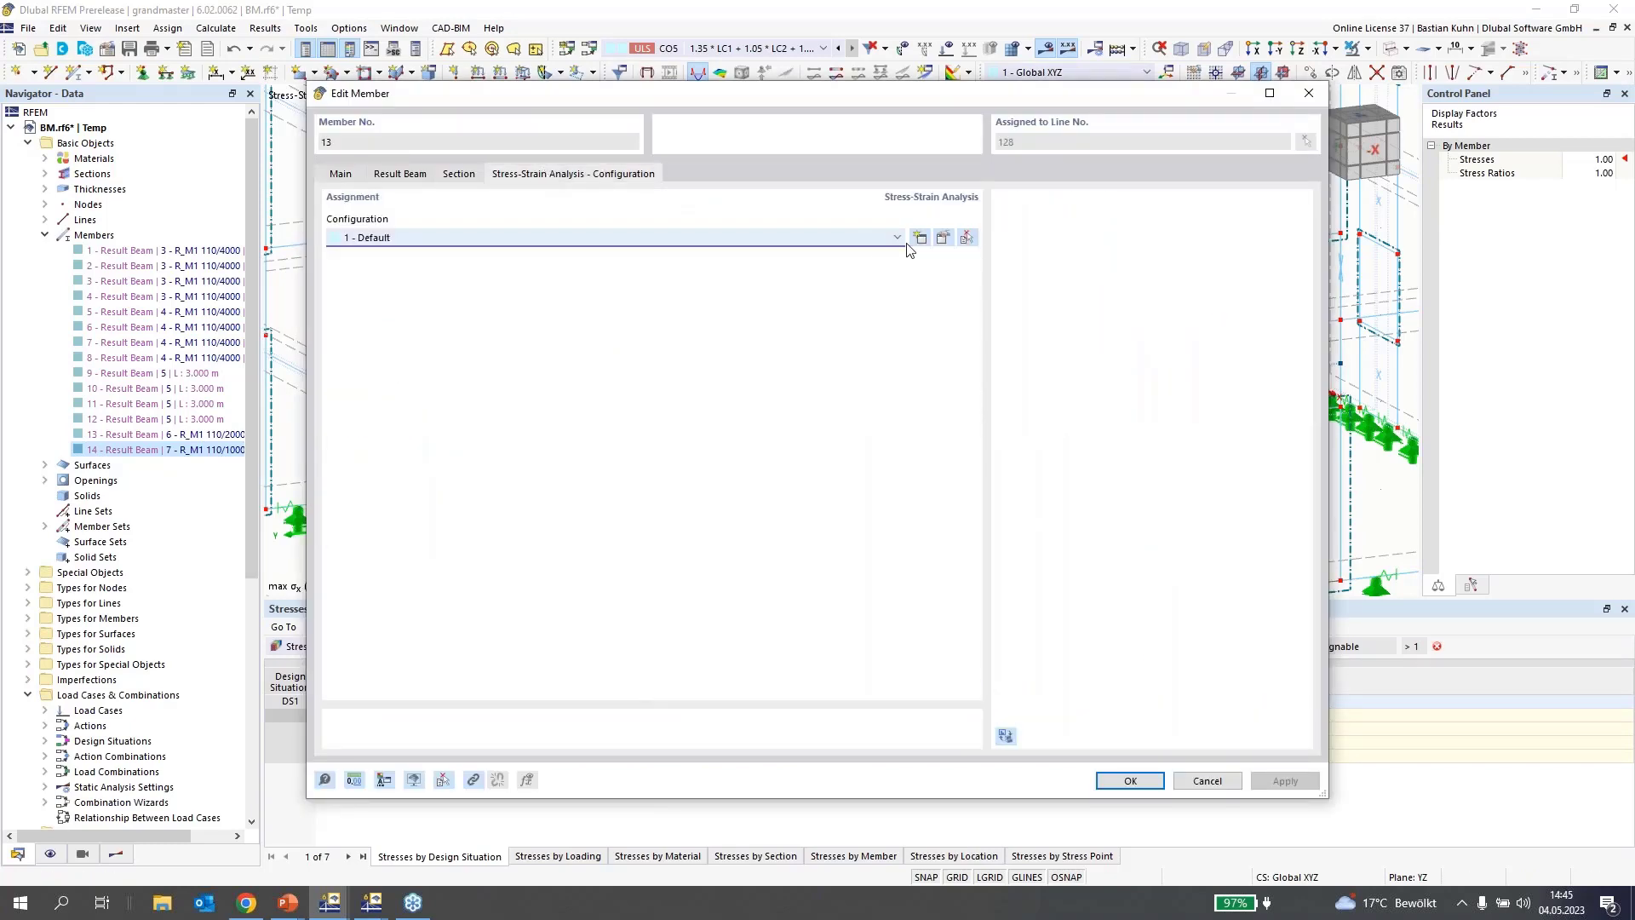
{"action": "left_click", "coordinate": [942, 240]}
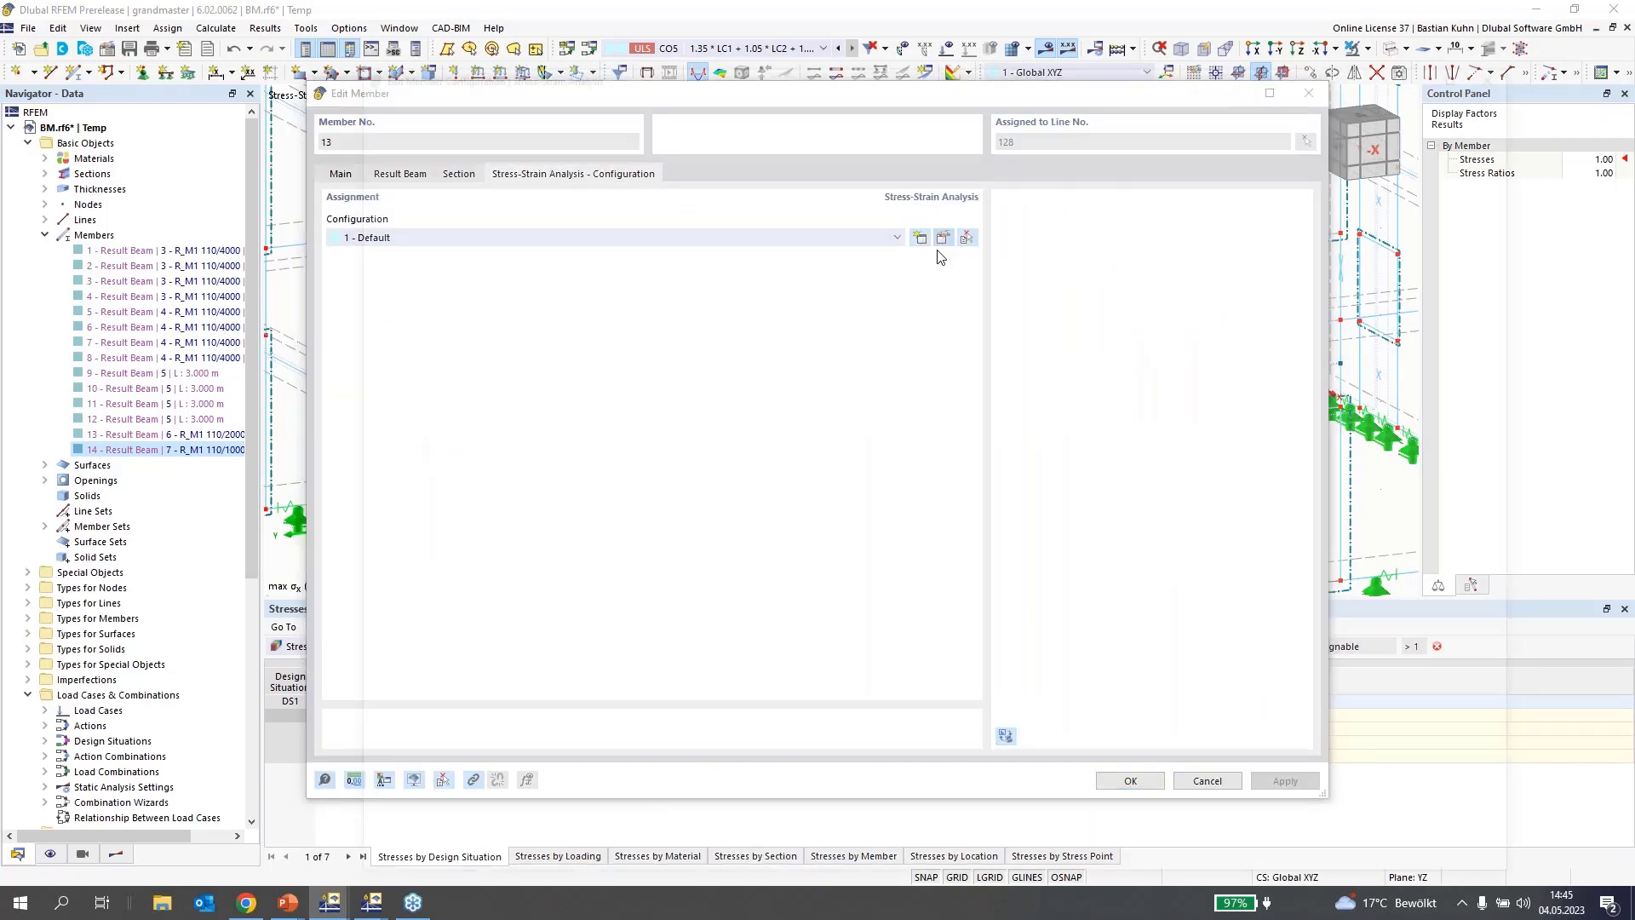
{"action": "left_click", "coordinate": [639, 260]}
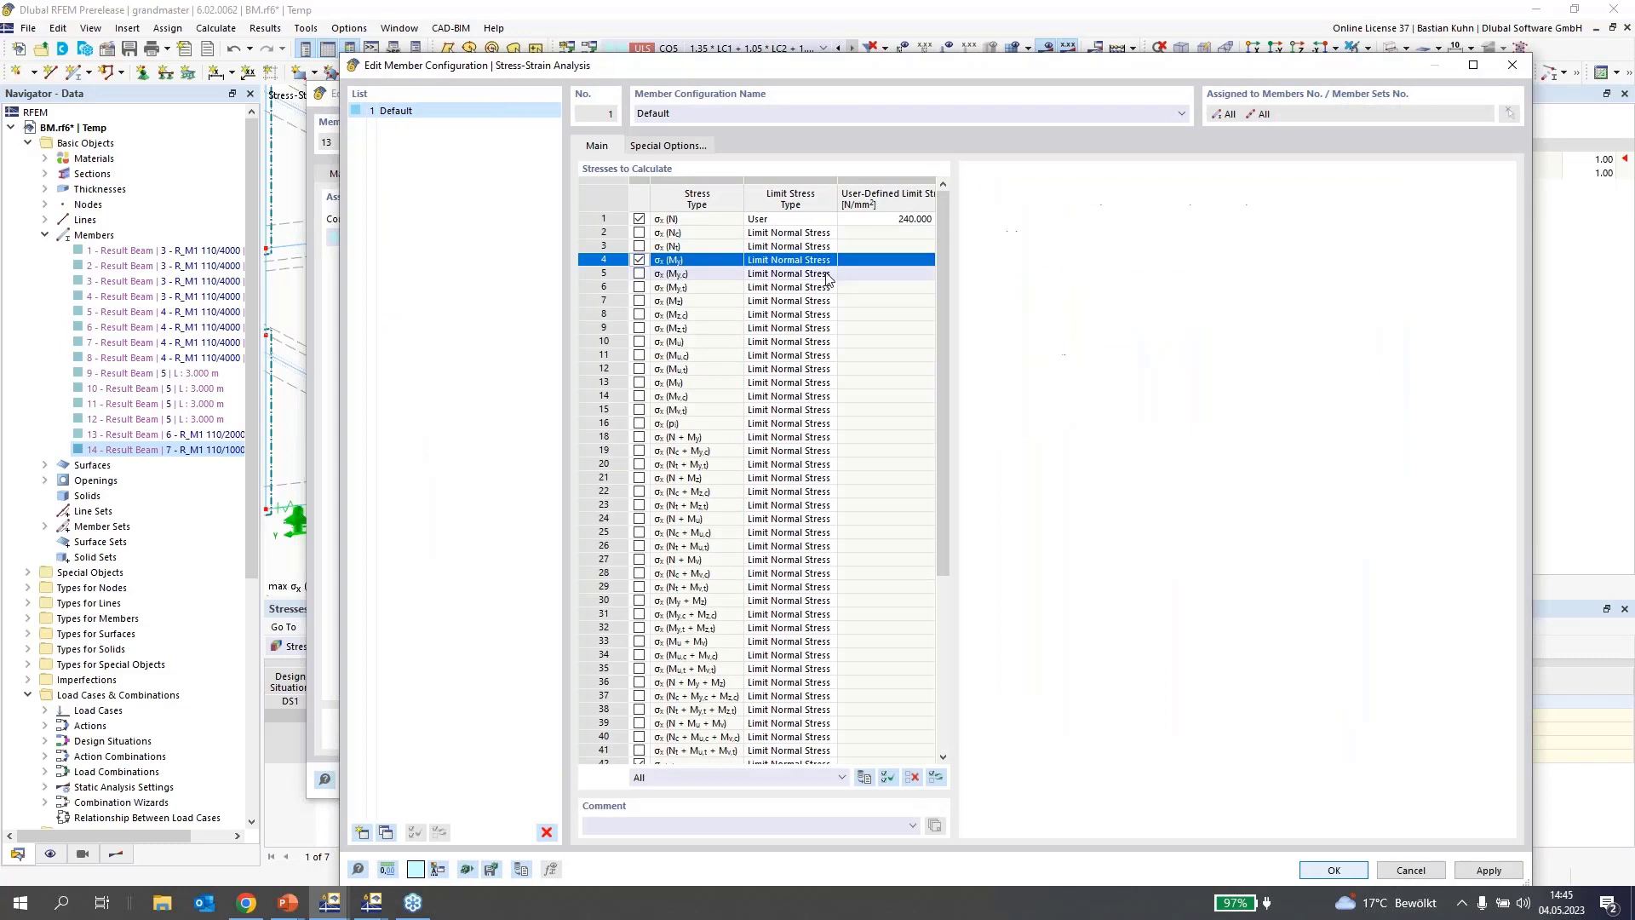
Give σx (My) a user-defined limit stress of 240 N/mm² and accept the configuration and member changes
{"action": "left_click", "coordinate": [829, 263]}
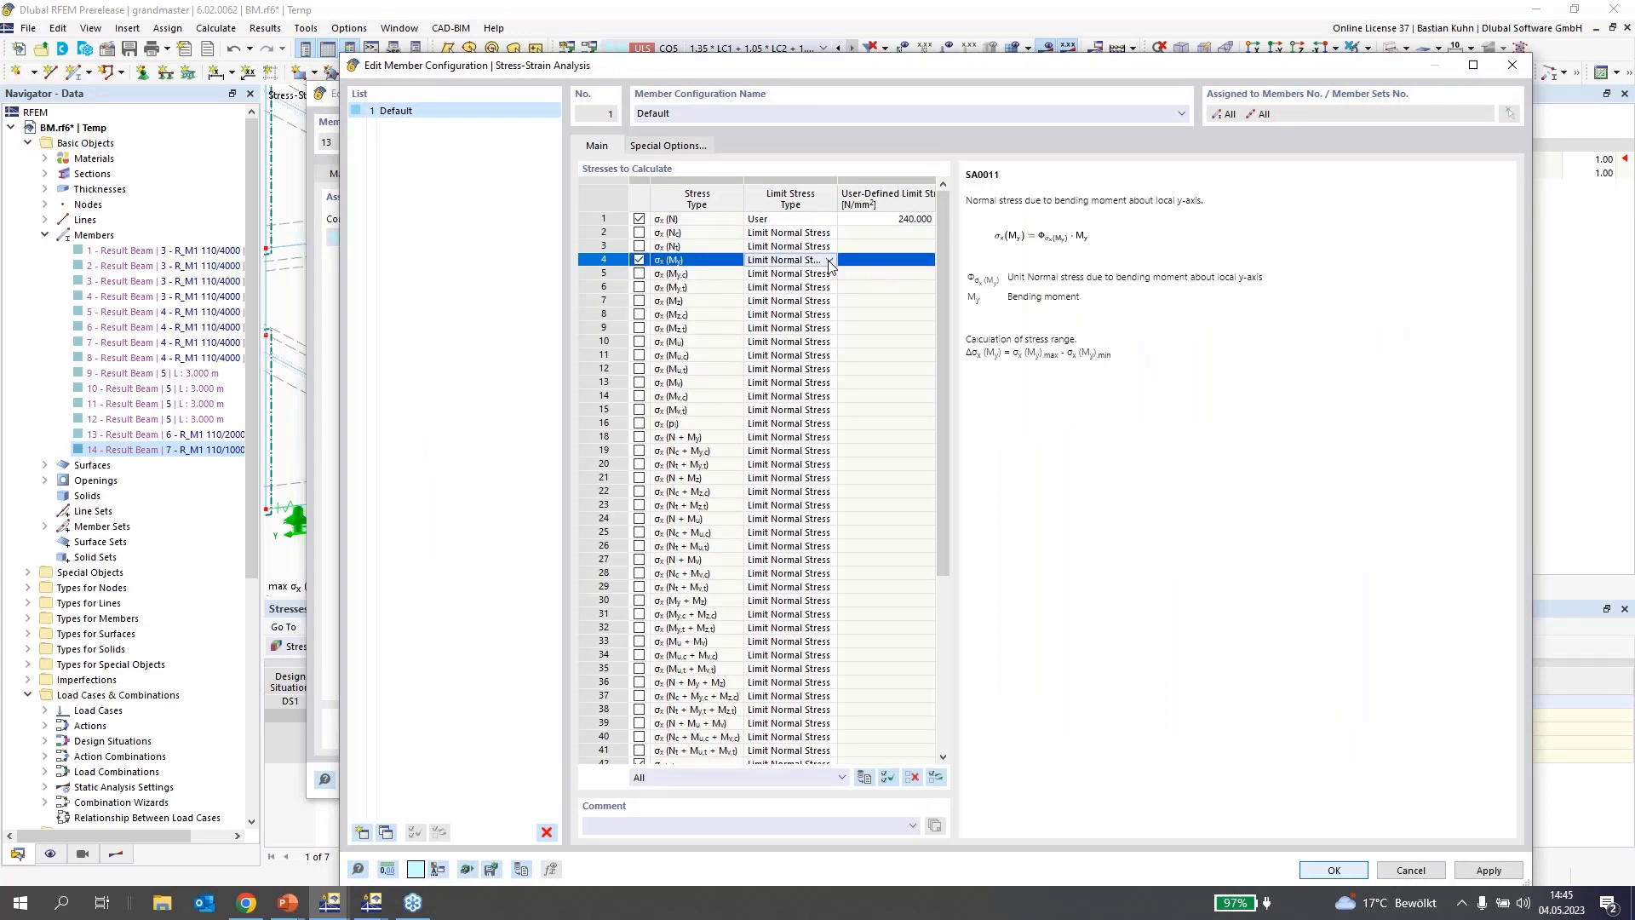
{"action": "left_click", "coordinate": [829, 262]}
{"action": "left_click", "coordinate": [840, 168]}
{"action": "left_click", "coordinate": [830, 260]}
{"action": "left_click", "coordinate": [804, 320]}
{"action": "left_click", "coordinate": [866, 262]}
{"action": "type", "text": "240"}
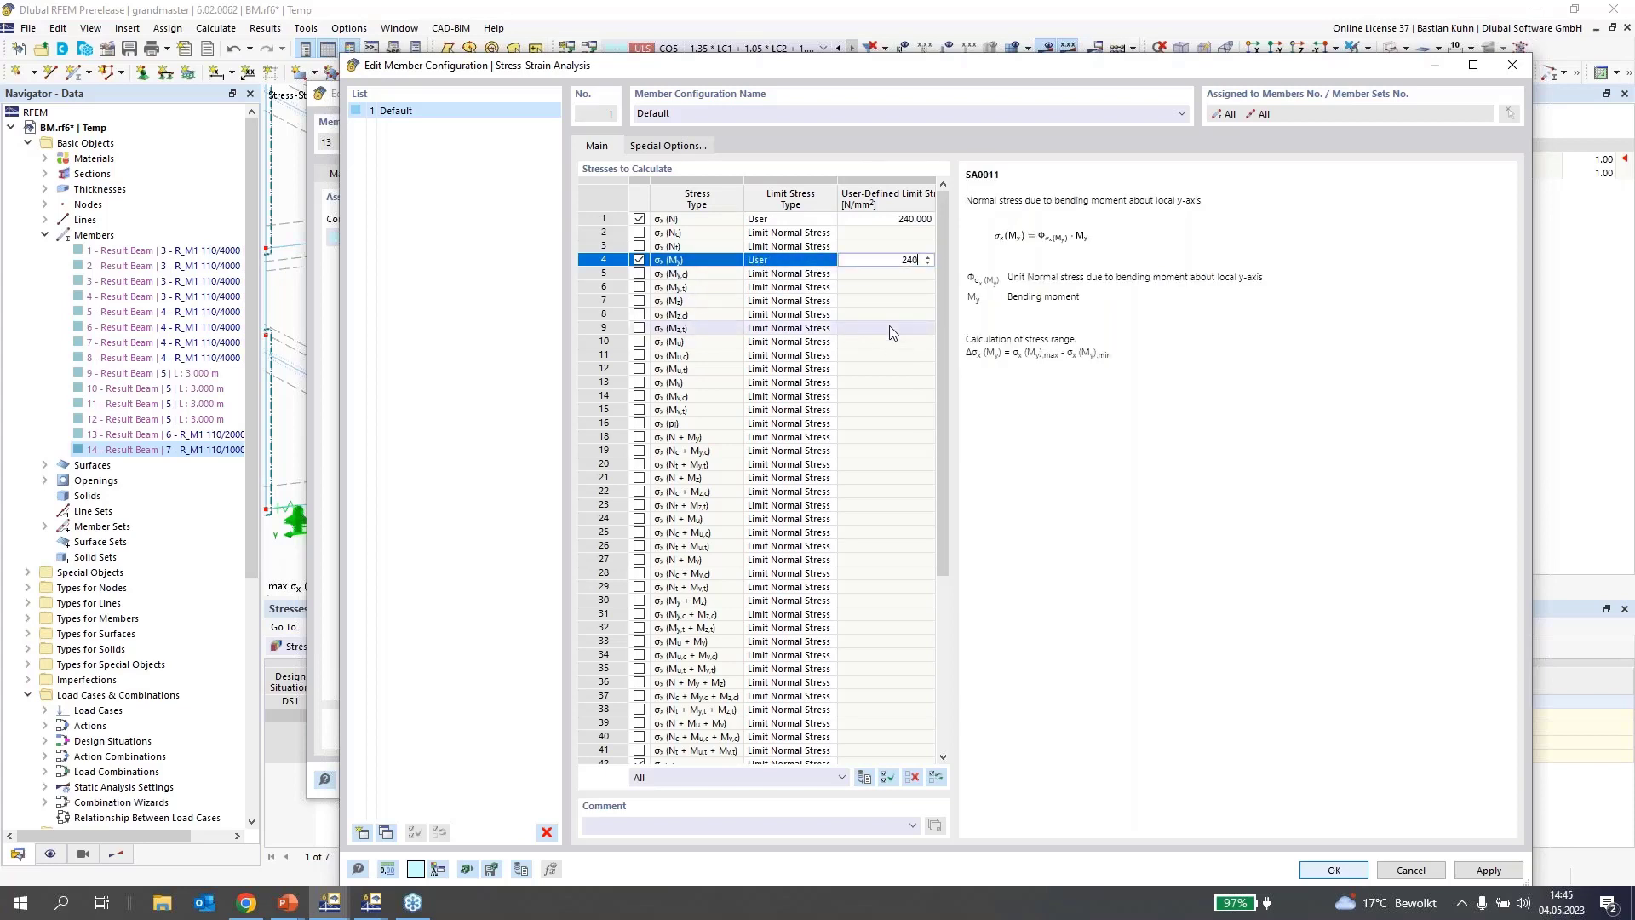
{"action": "left_click", "coordinate": [1328, 870]}
{"action": "left_click", "coordinate": [901, 528]}
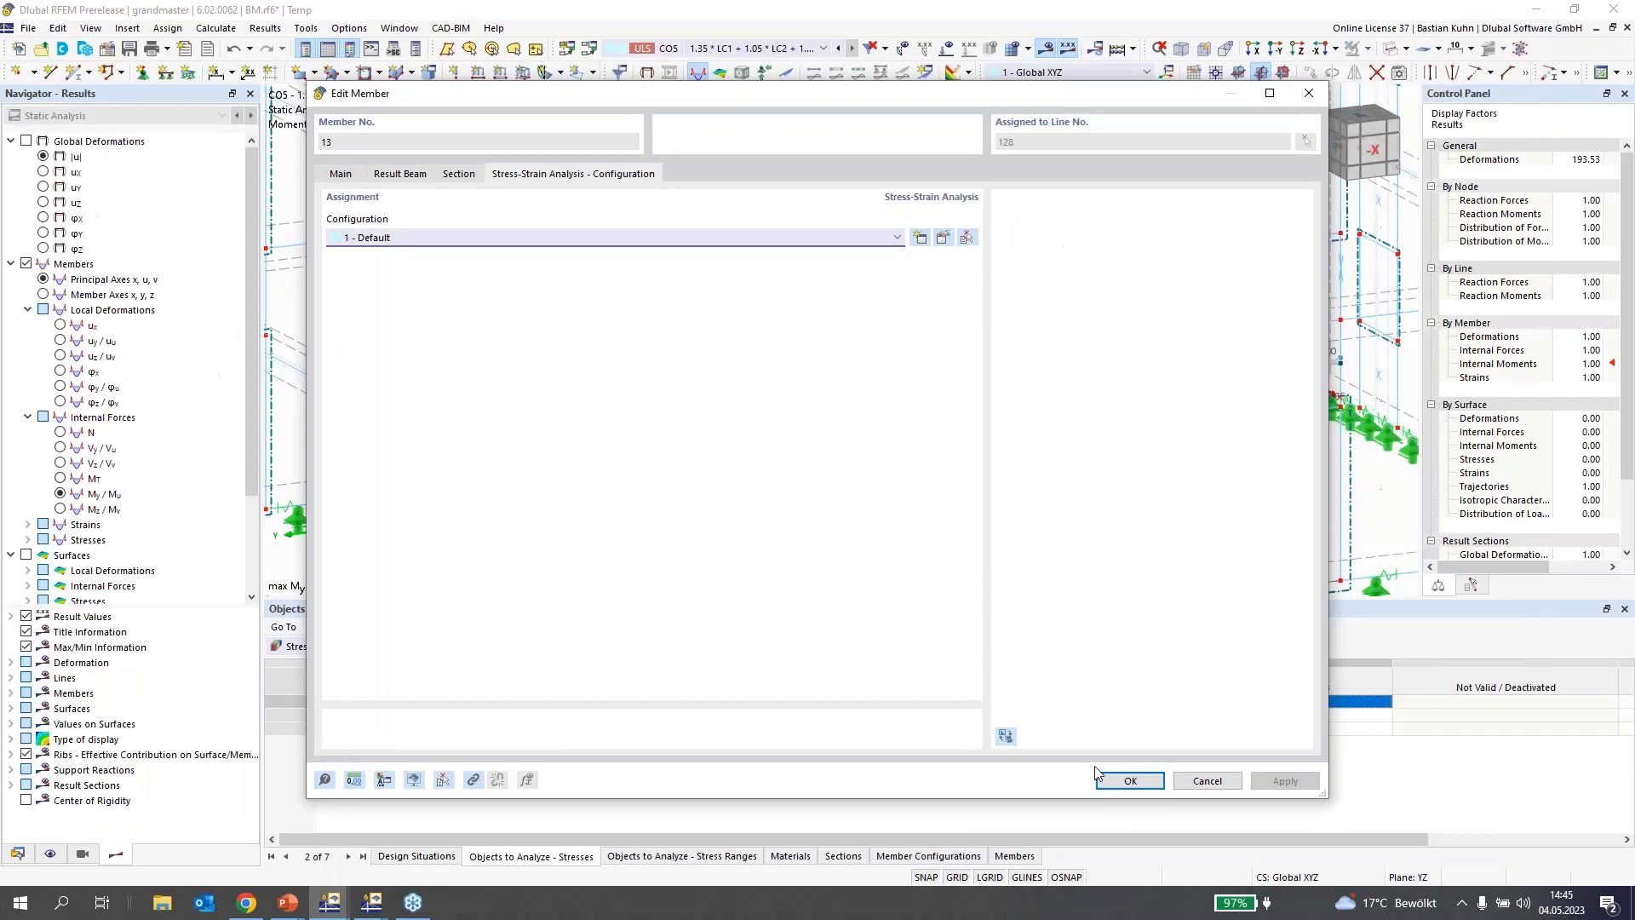
{"action": "left_click", "coordinate": [1115, 781]}
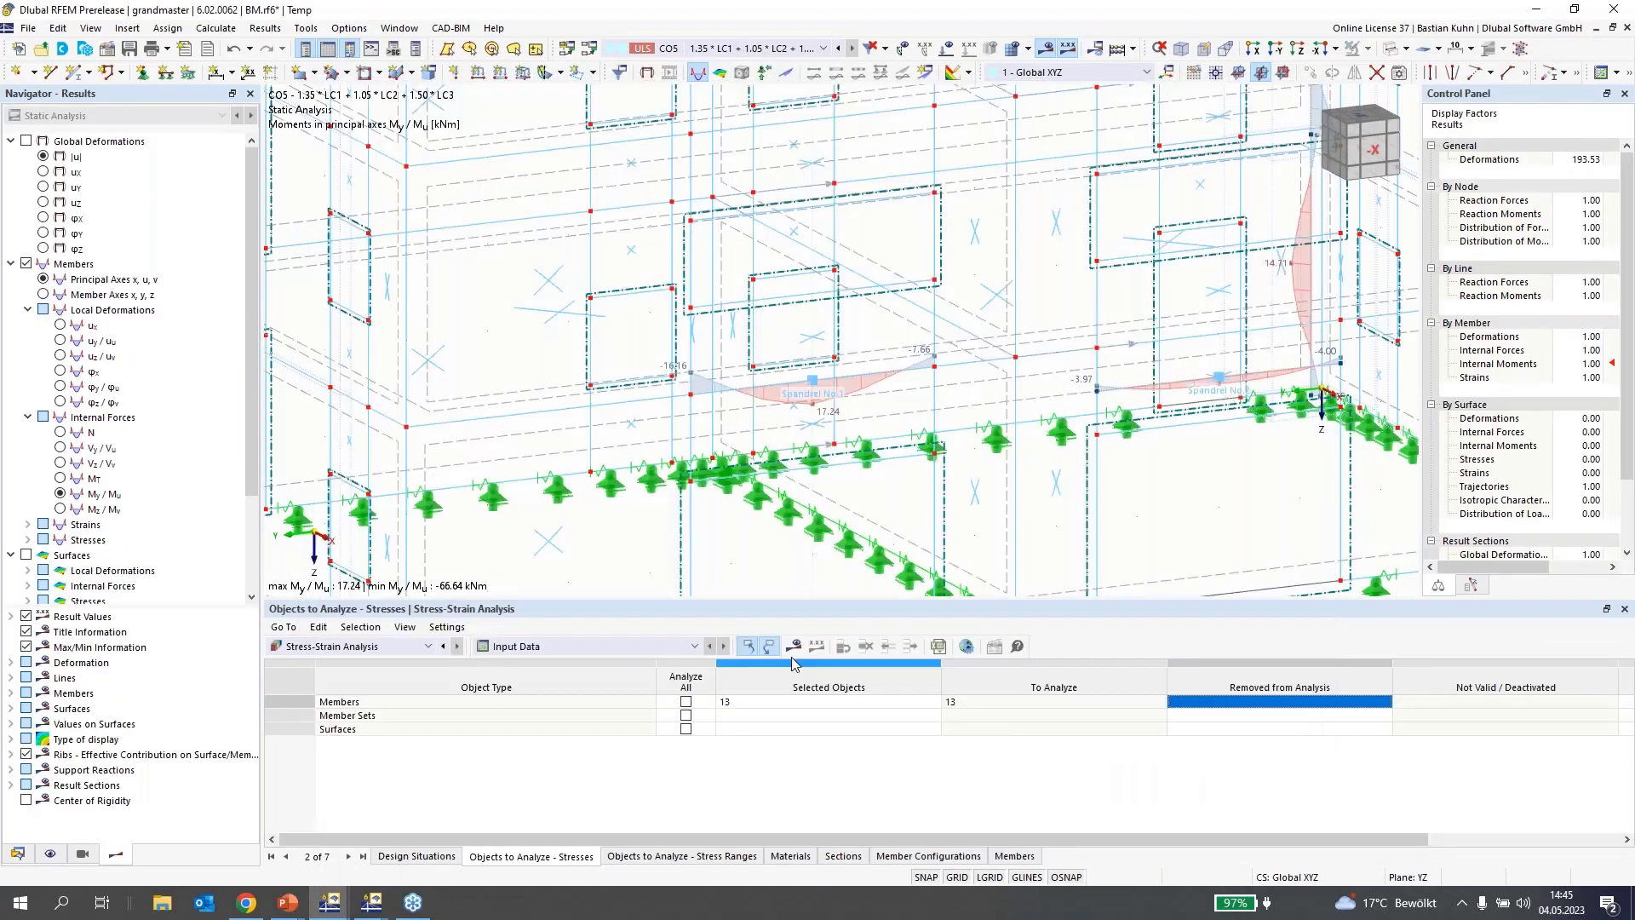
Recalculate the stress-strain analysis and check the σx (My) result of member 13 in the member stresses by design situation
{"action": "left_click", "coordinate": [793, 648]}
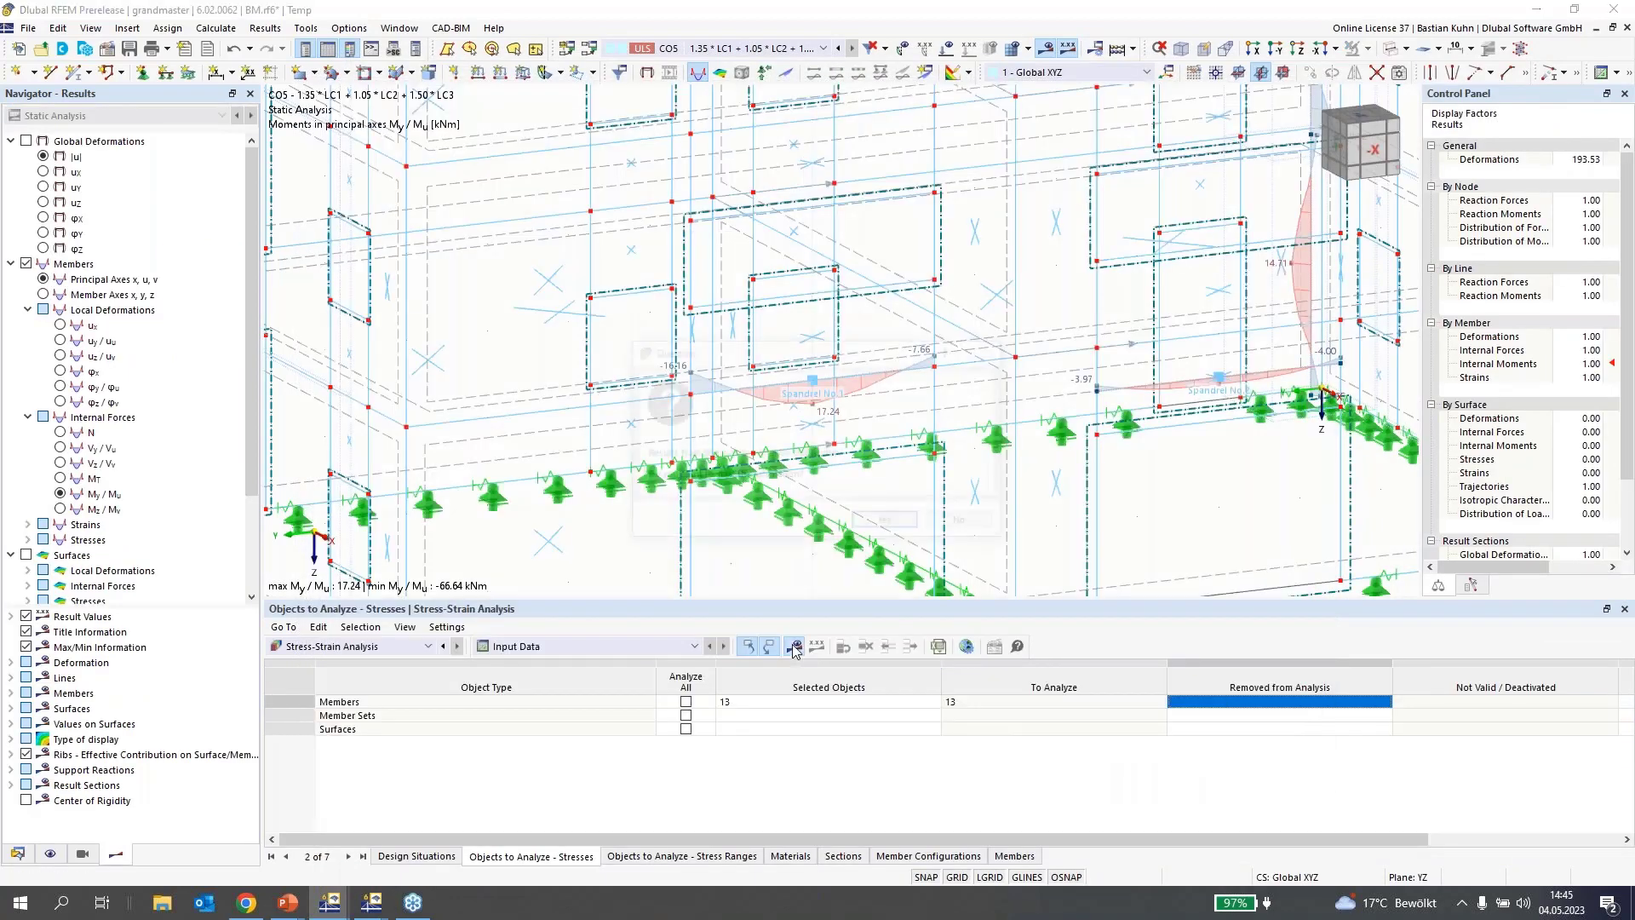
{"action": "left_click", "coordinate": [877, 519]}
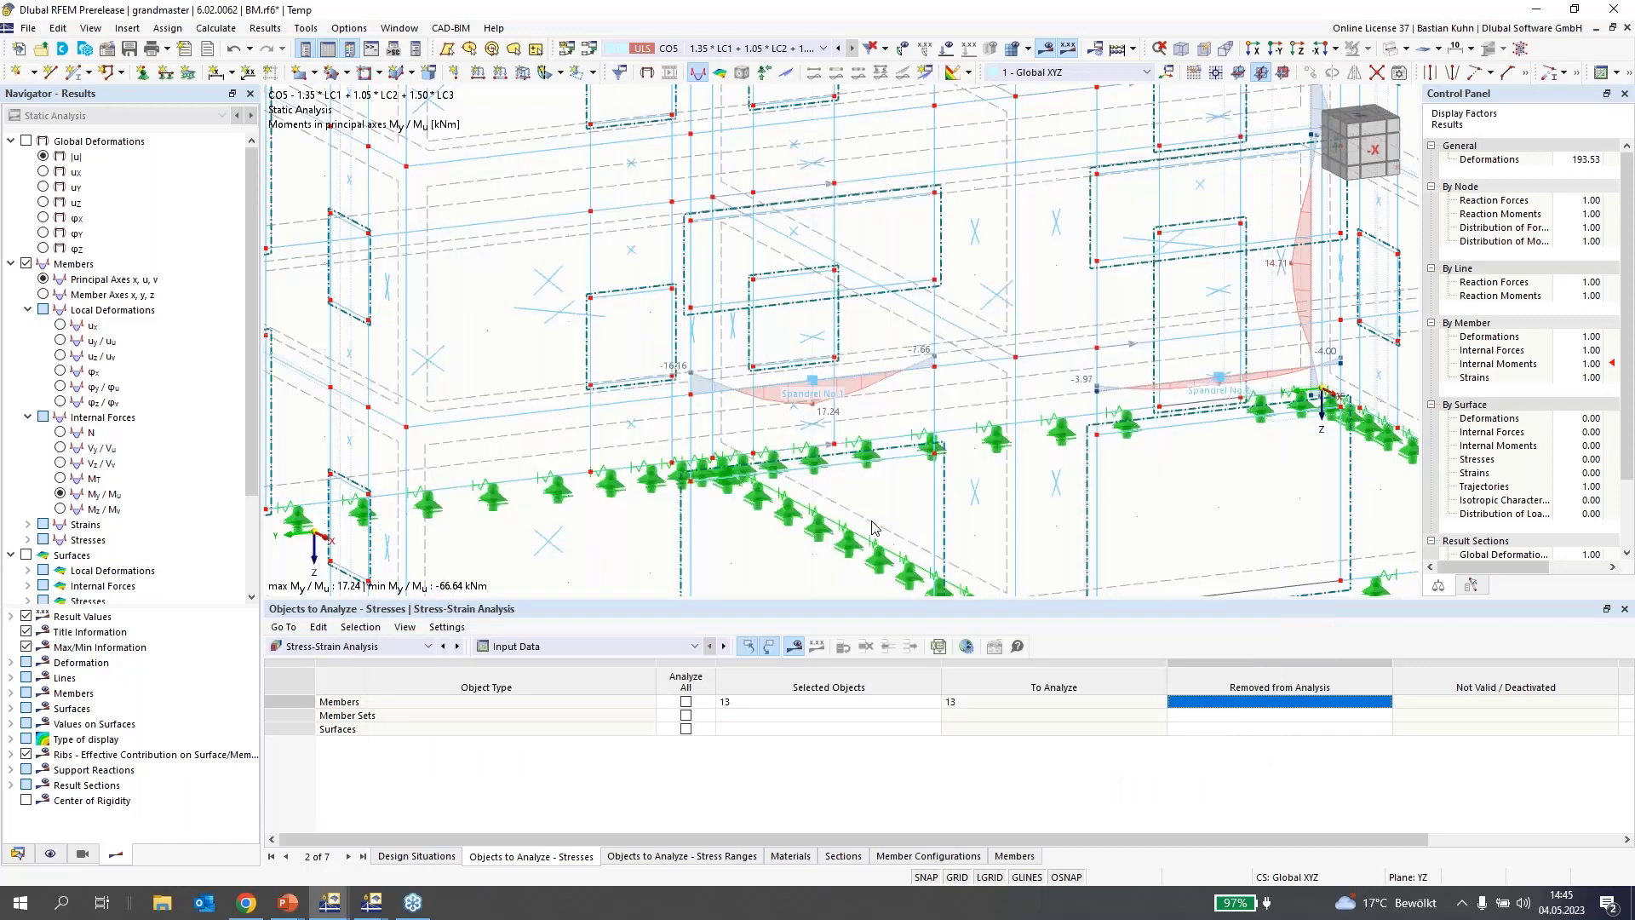
{"action": "left_click", "coordinate": [723, 646]}
{"action": "left_click", "coordinate": [681, 729]}
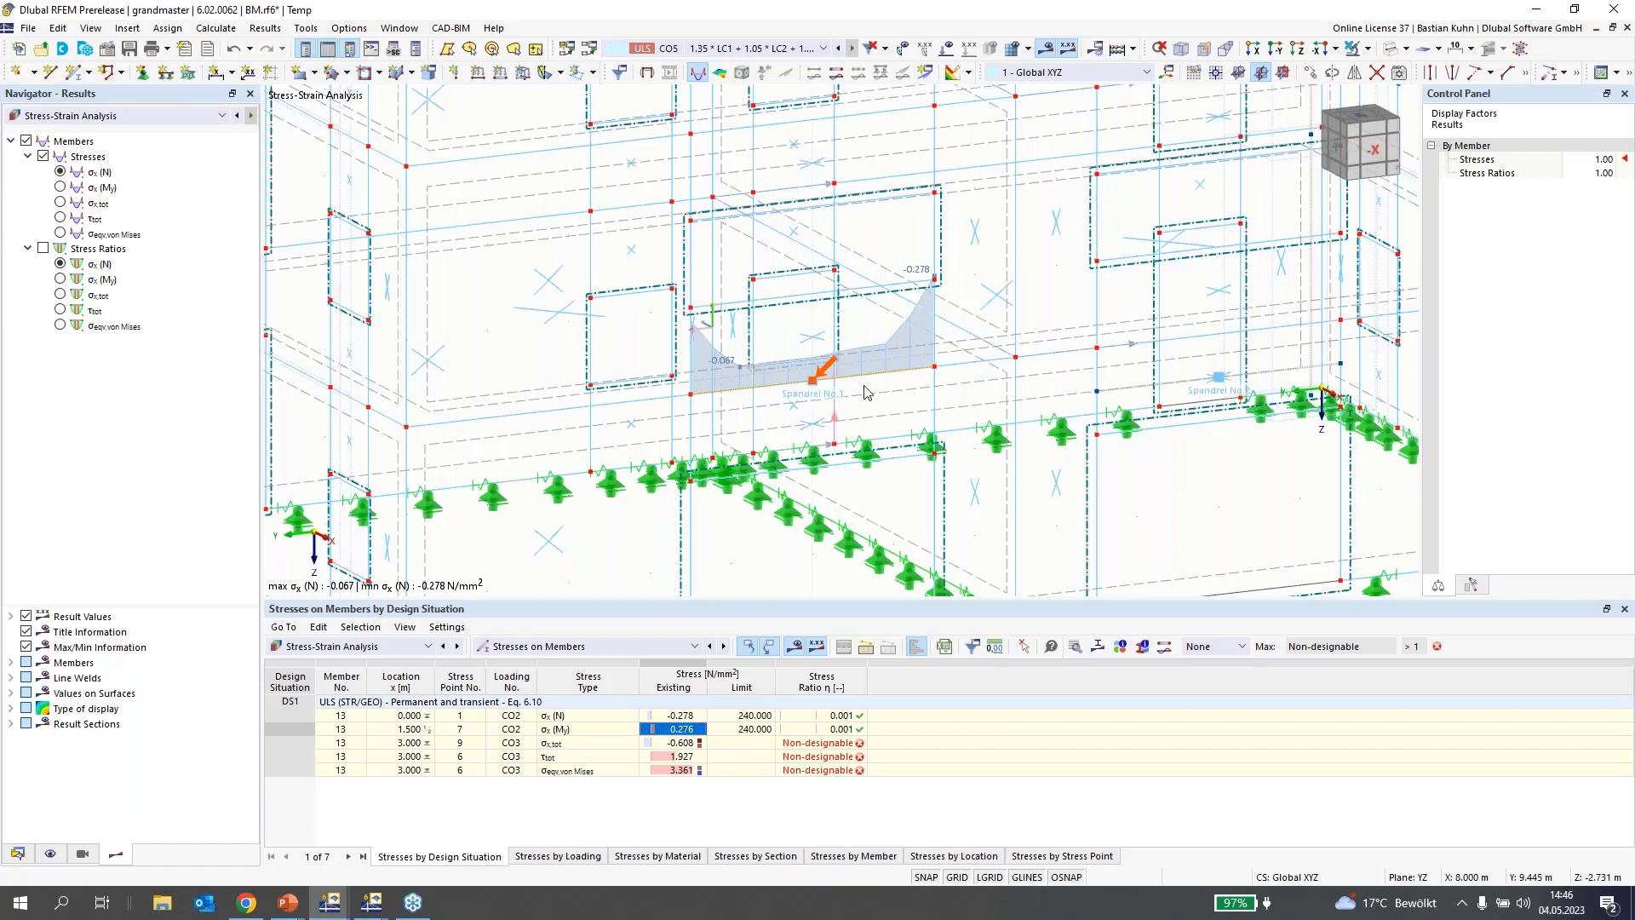
{"action": "scroll", "coordinate": [868, 389], "scroll_direction": "down", "scroll_amount": 3}
{"action": "scroll", "coordinate": [867, 390], "scroll_direction": "down", "scroll_amount": 1}
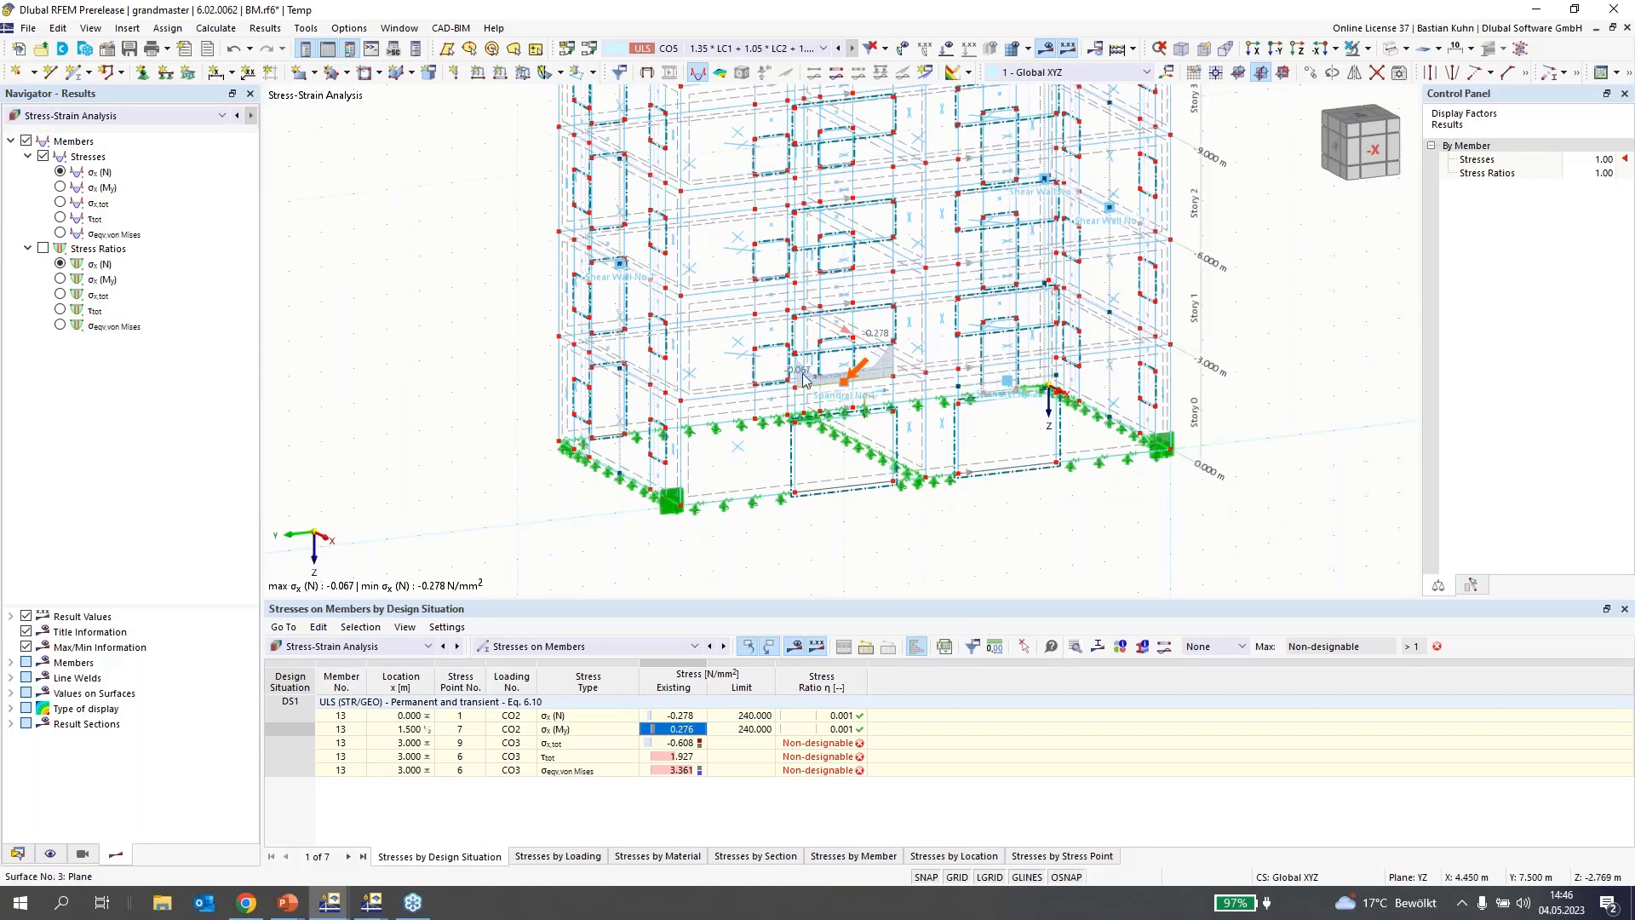
Switch to the browser with the Dlubal website and maximize its window
{"action": "key", "text": "alt+Tab"}
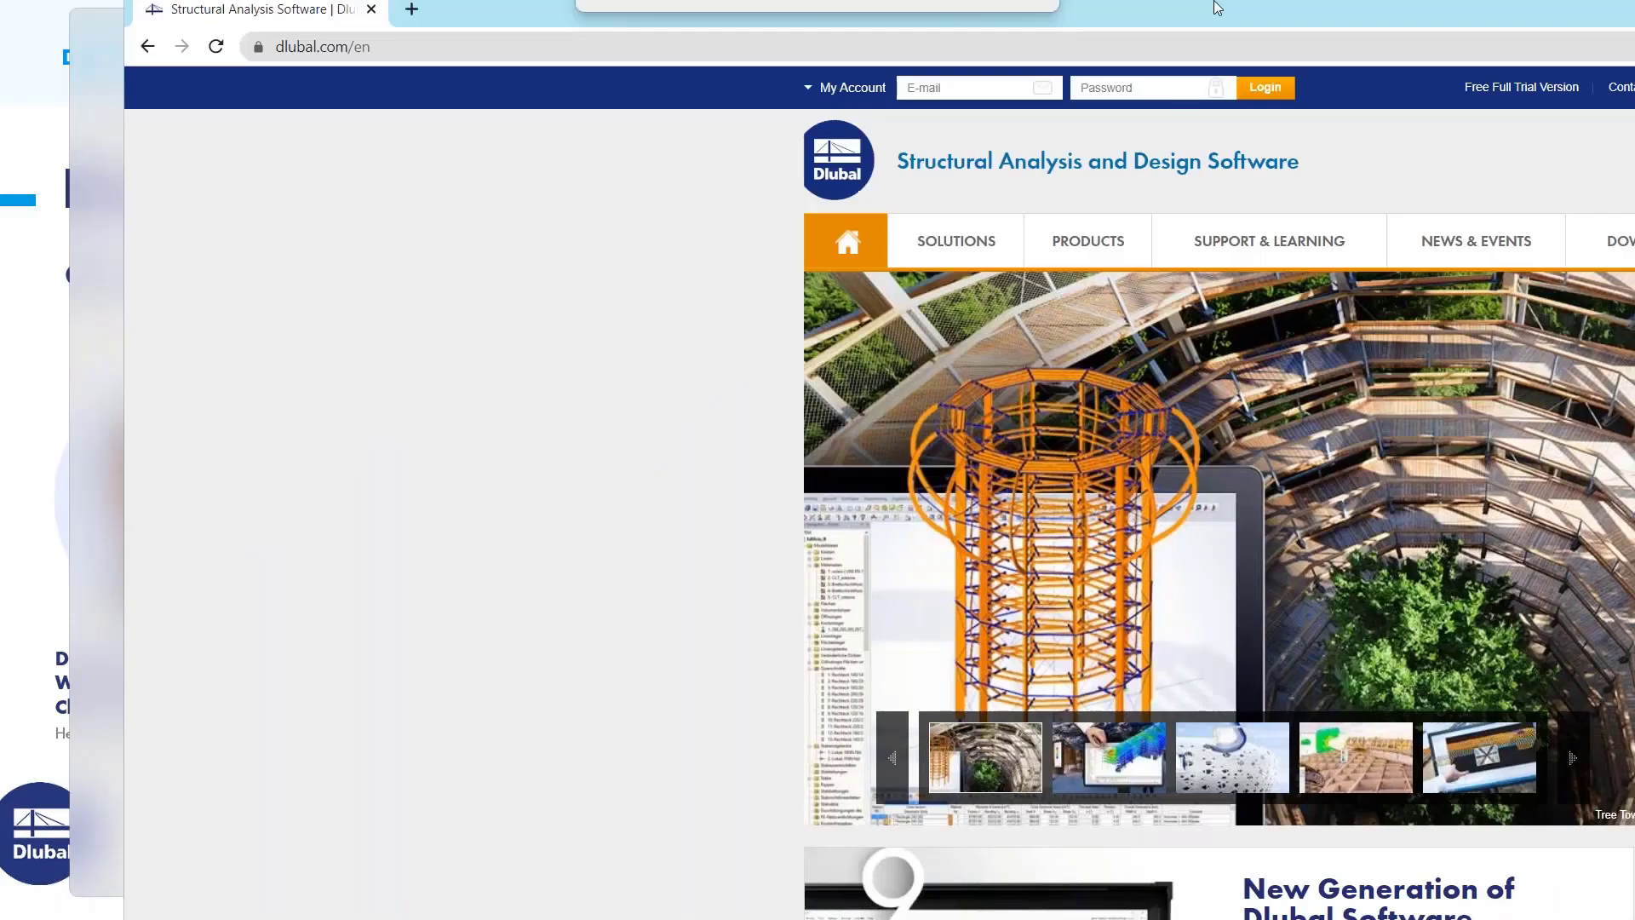
{"action": "left_click_drag", "start_coordinate": [1213, 8], "coordinate": [668, 44]}
{"action": "left_click", "coordinate": [1161, 206]}
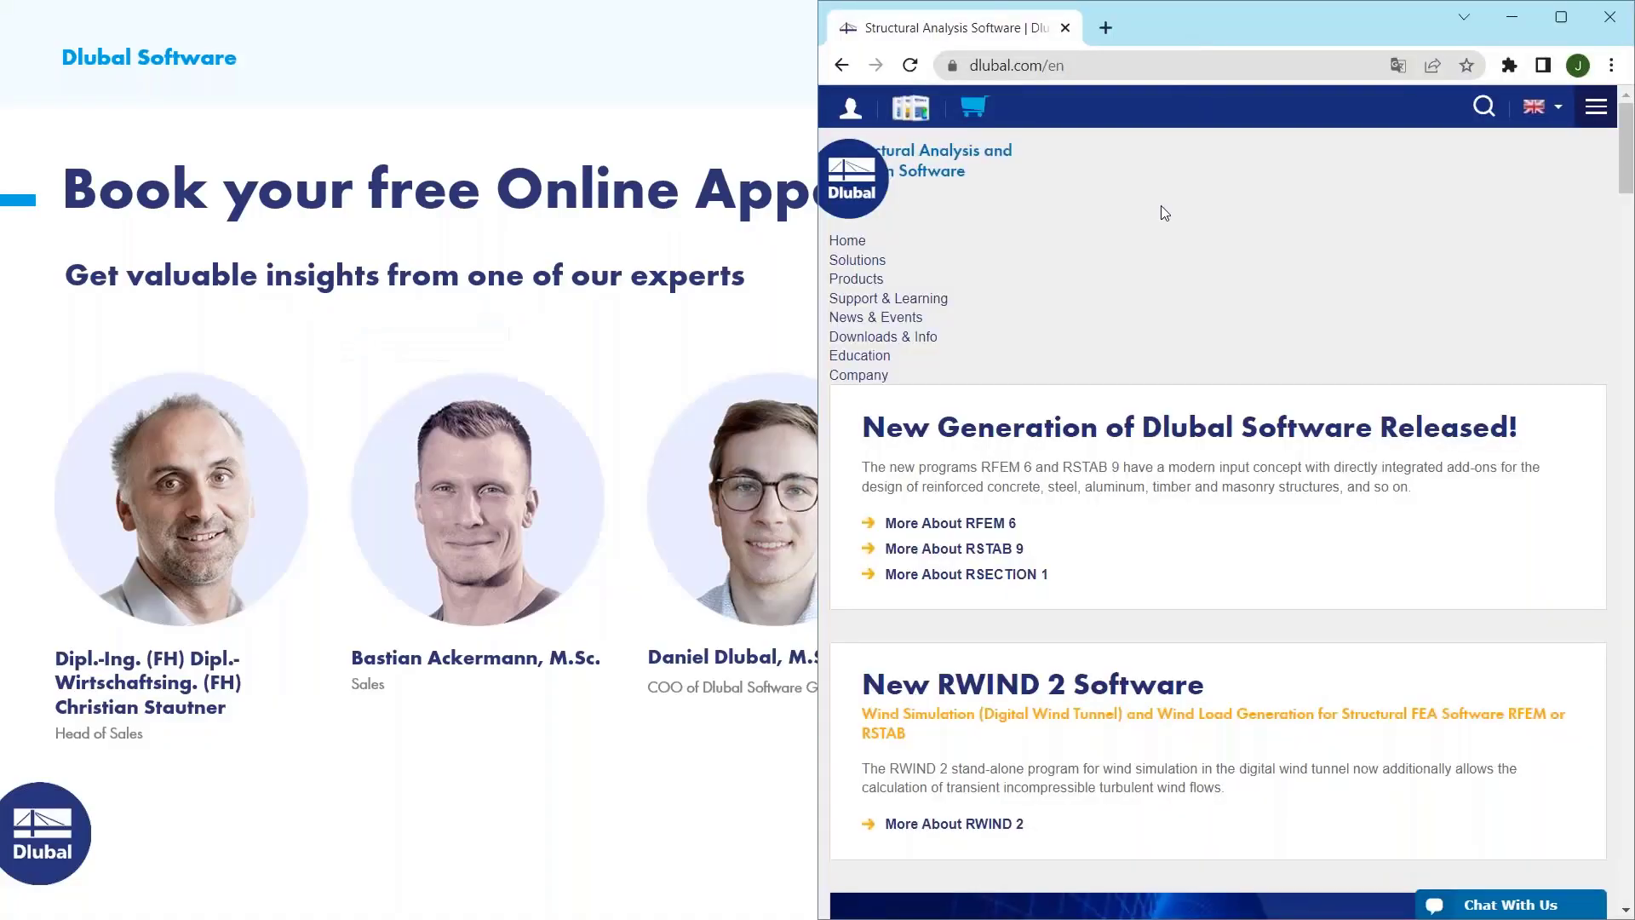
{"action": "left_click_drag", "start_coordinate": [1201, 28], "coordinate": [153, 2]}
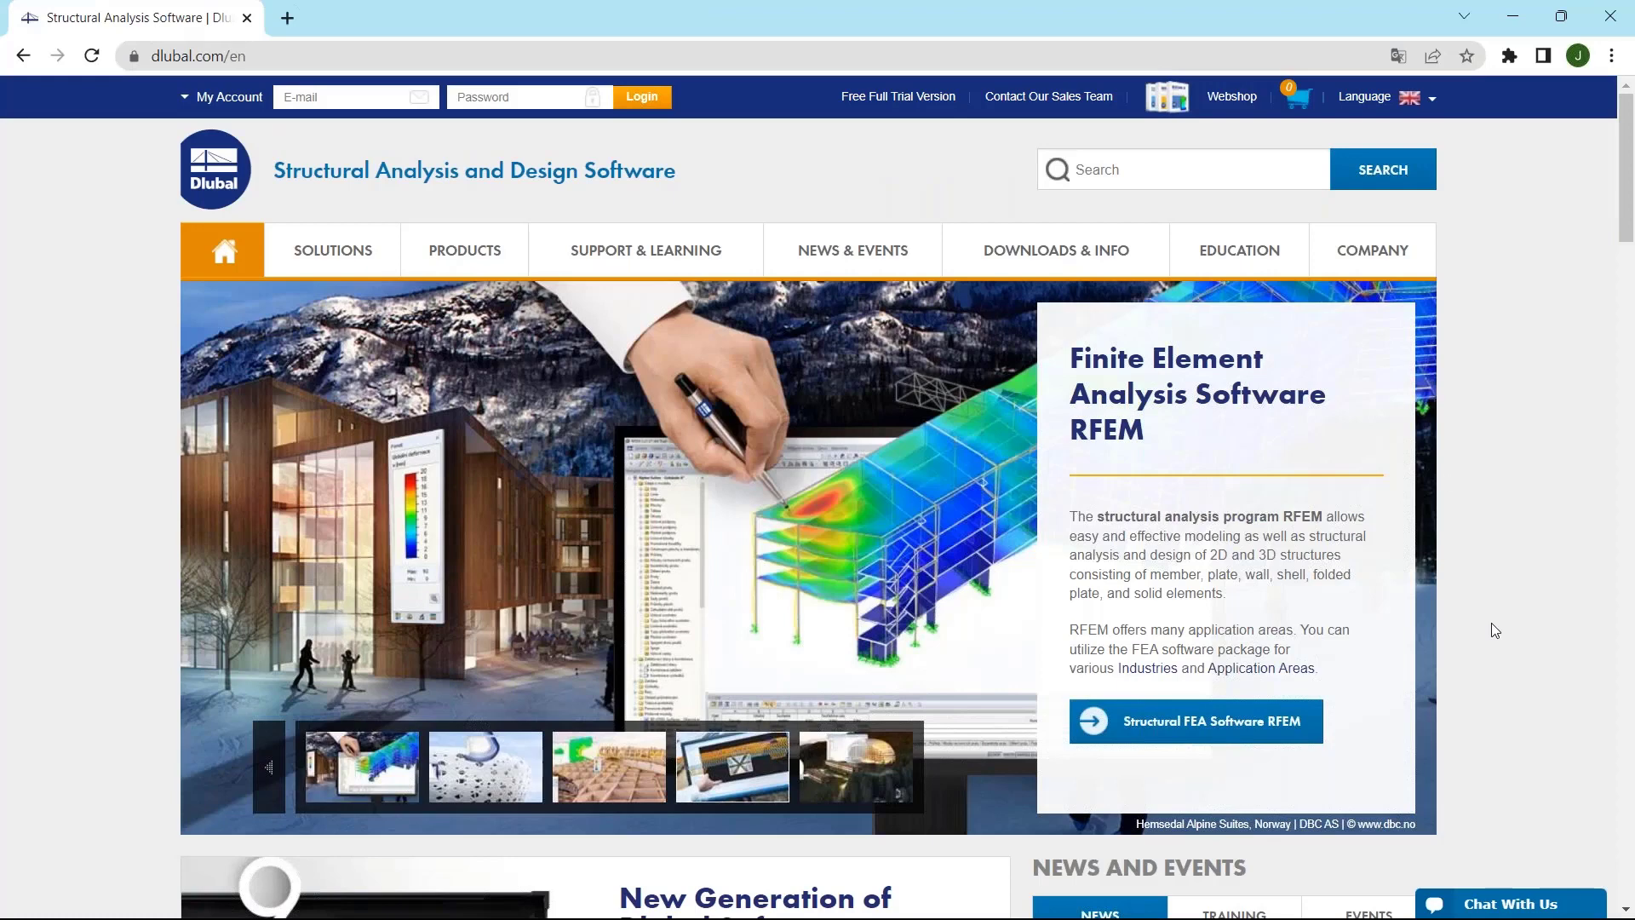
Open the Webinars page from the website's news and events section and look through the upcoming webinars
{"action": "mouse_move", "coordinate": [820, 236]}
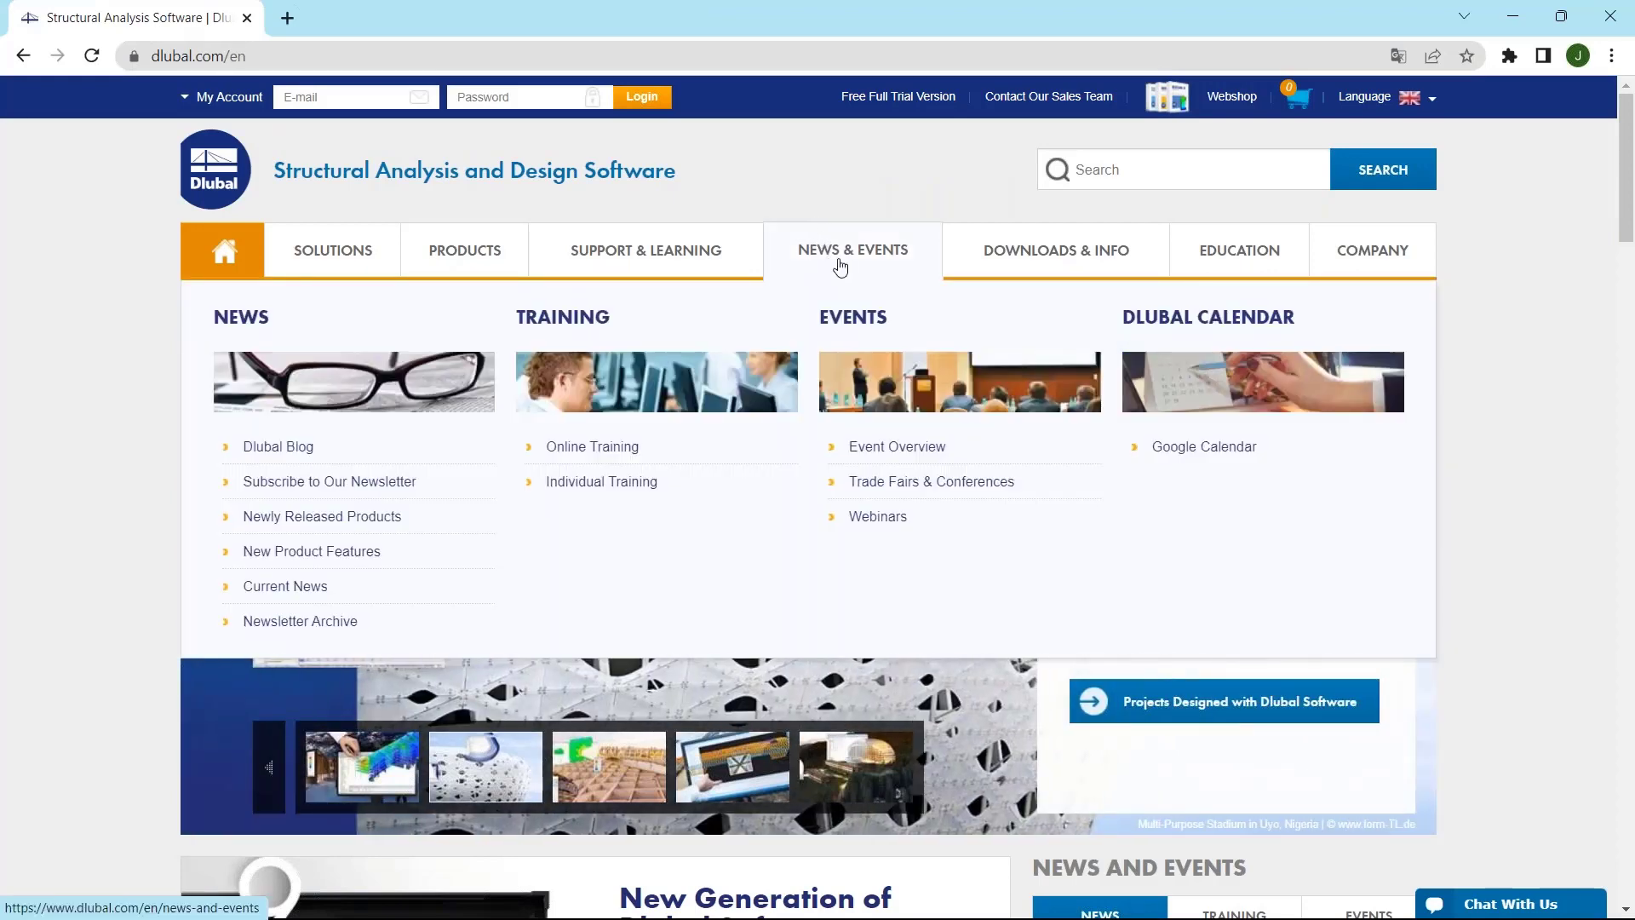
{"action": "left_click", "coordinate": [877, 519]}
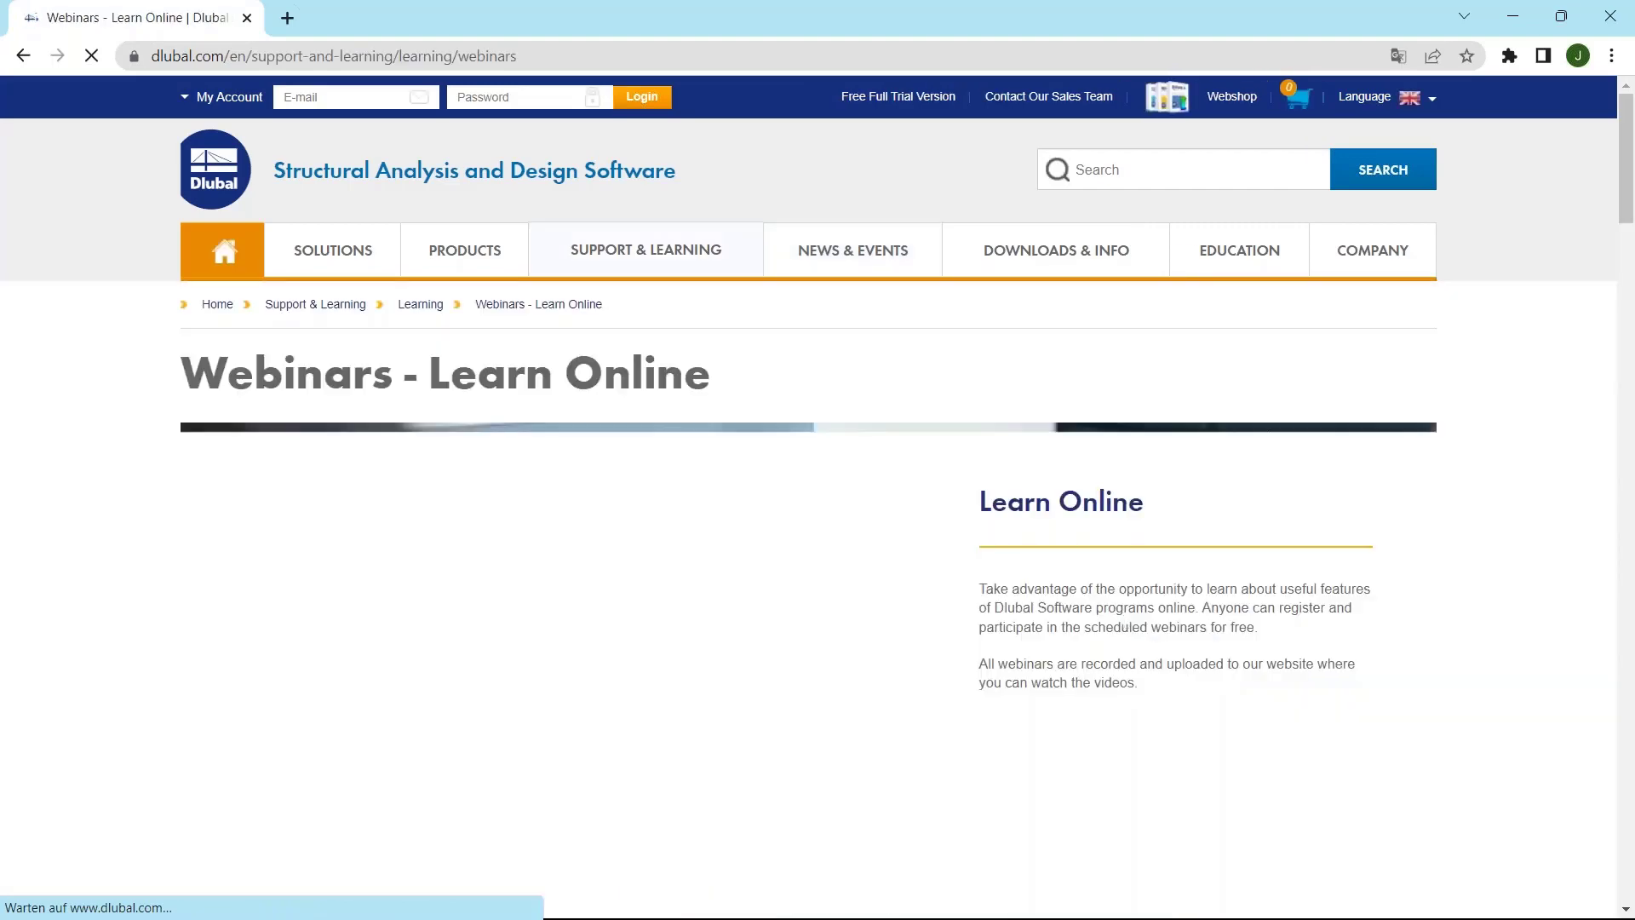
{"action": "scroll", "coordinate": [902, 536], "scroll_direction": "down", "scroll_amount": 10}
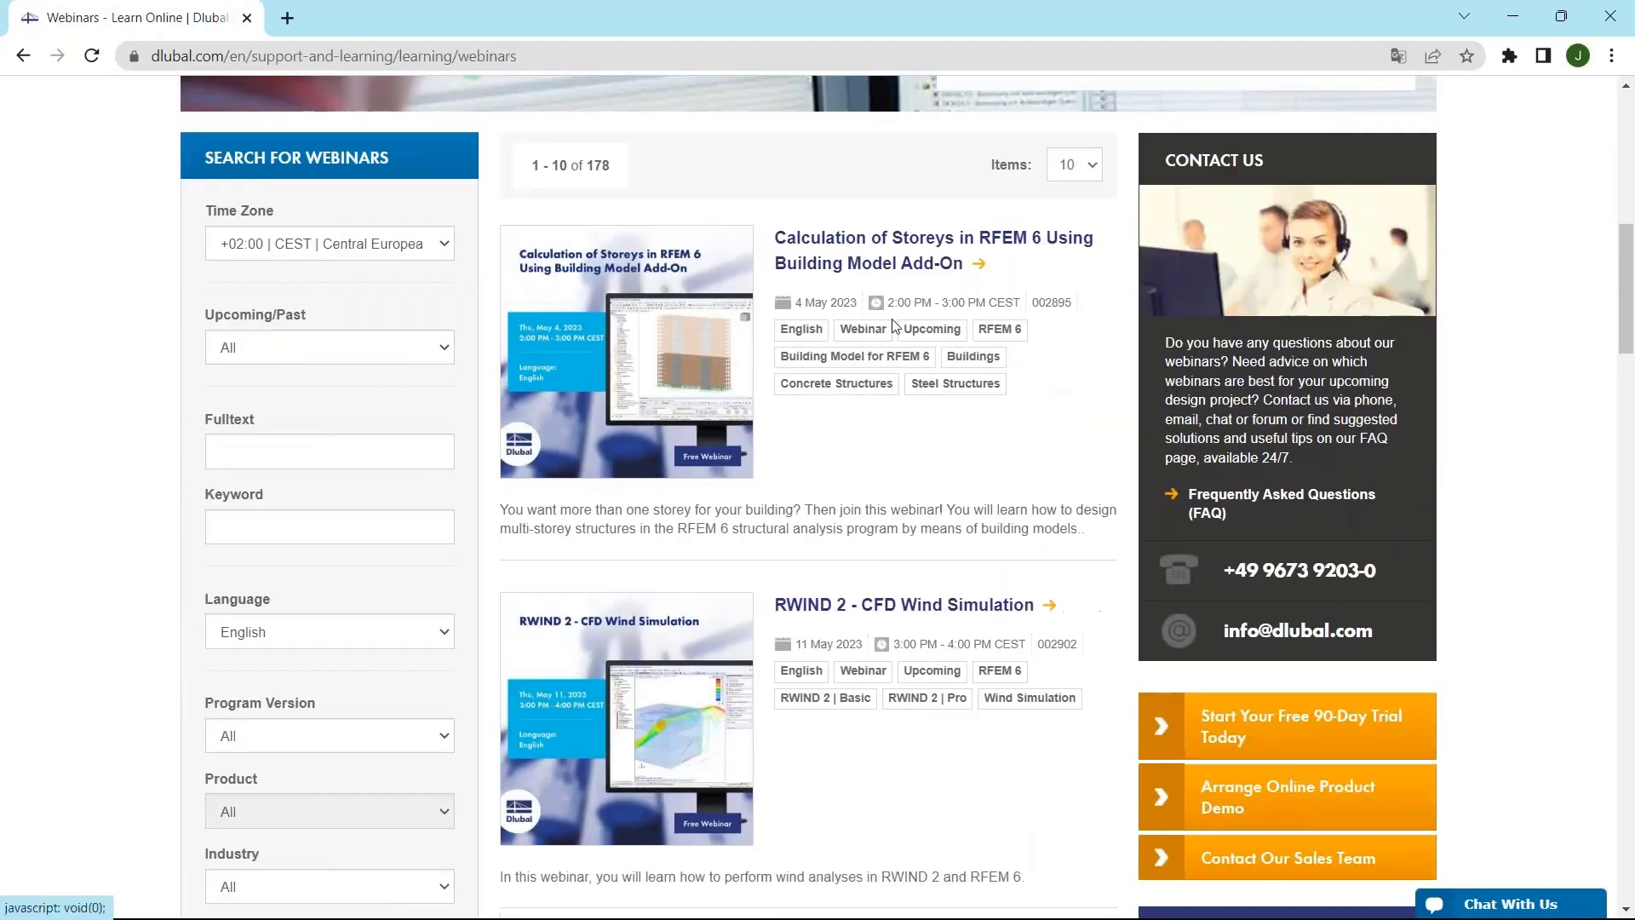
{"action": "scroll", "coordinate": [809, 375], "scroll_direction": "down", "scroll_amount": 3}
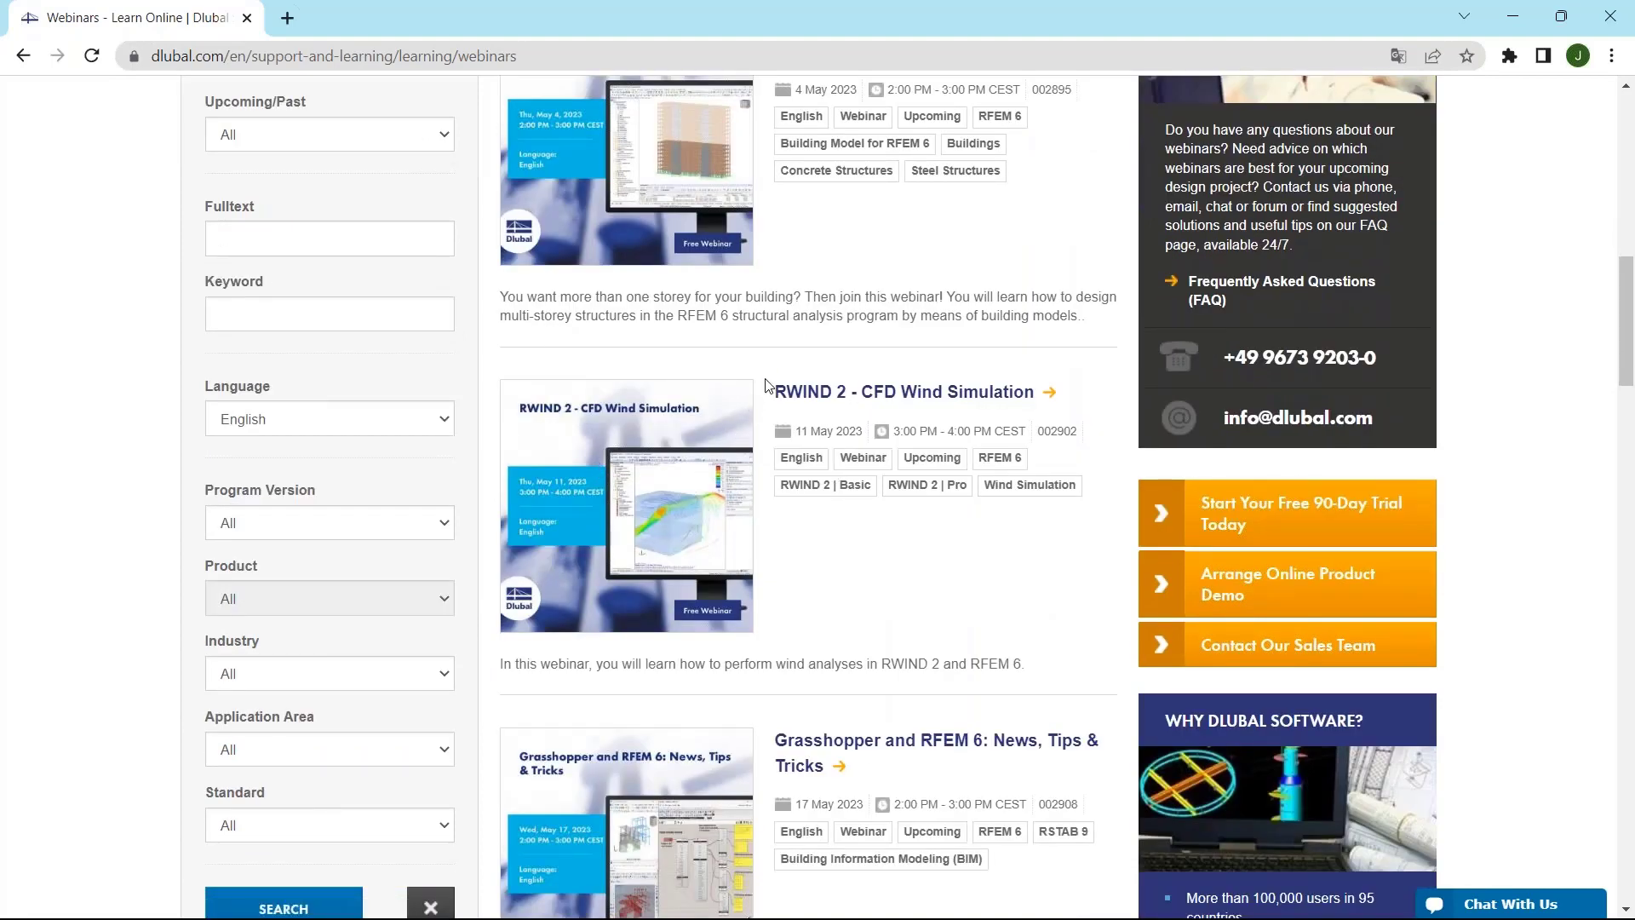
Open the webinar page Calculation of Storeys in RFEM 6 Using Building Model Add-On and look through it down to the downloadable models
{"action": "scroll", "coordinate": [765, 384], "scroll_direction": "up", "scroll_amount": 3}
{"action": "left_click", "coordinate": [873, 264]}
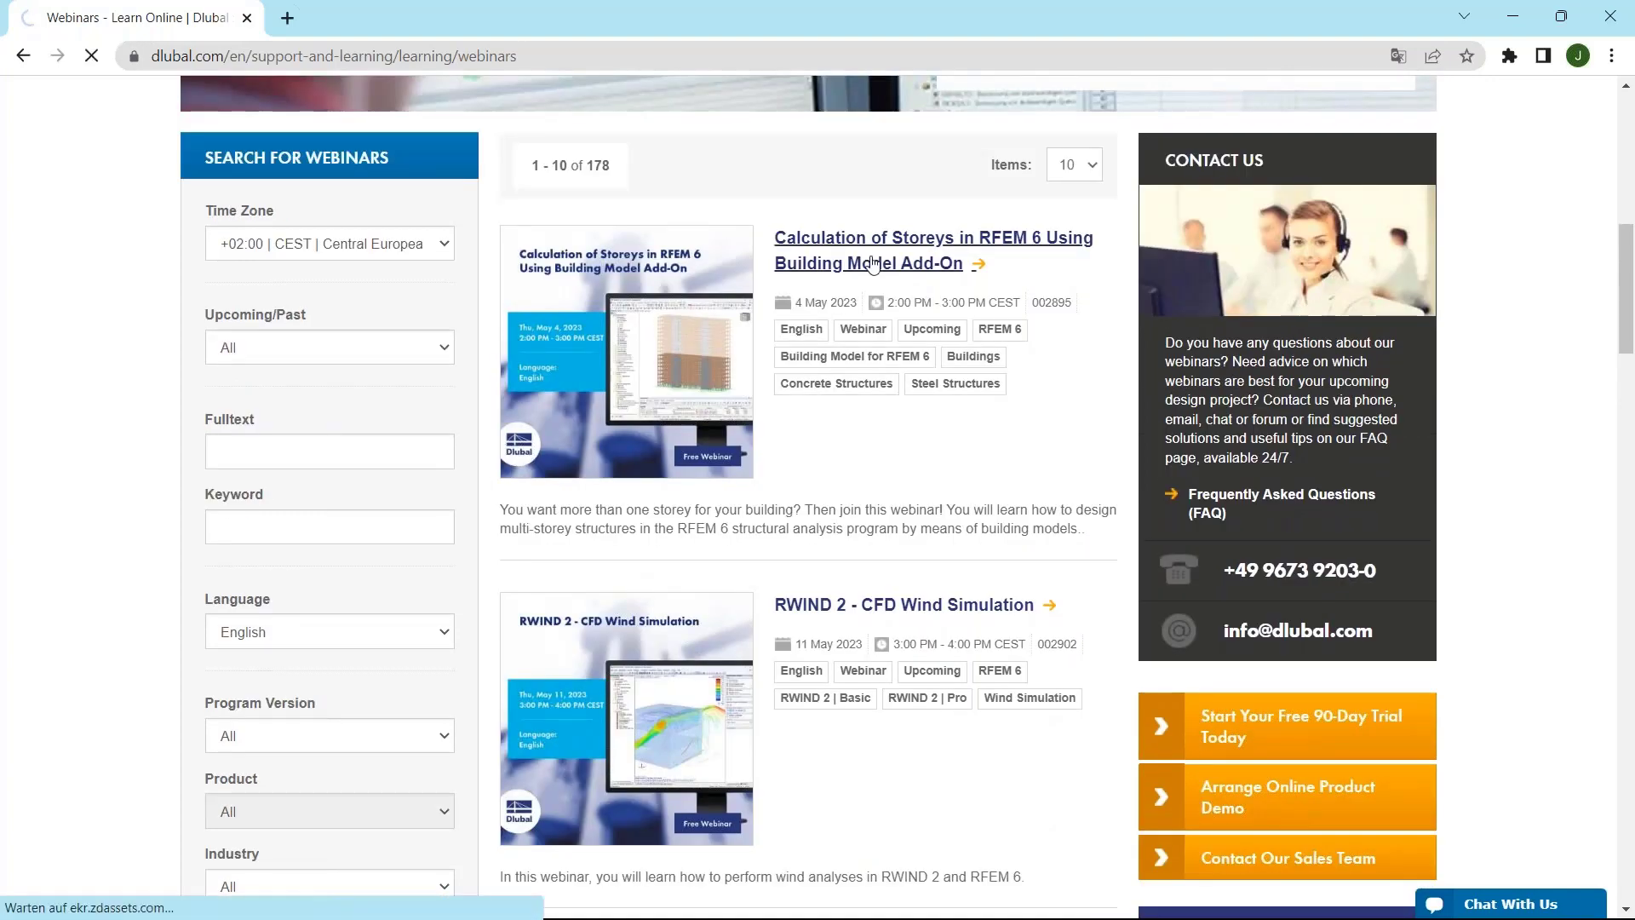
{"action": "scroll", "coordinate": [873, 264], "scroll_direction": "down", "scroll_amount": 6}
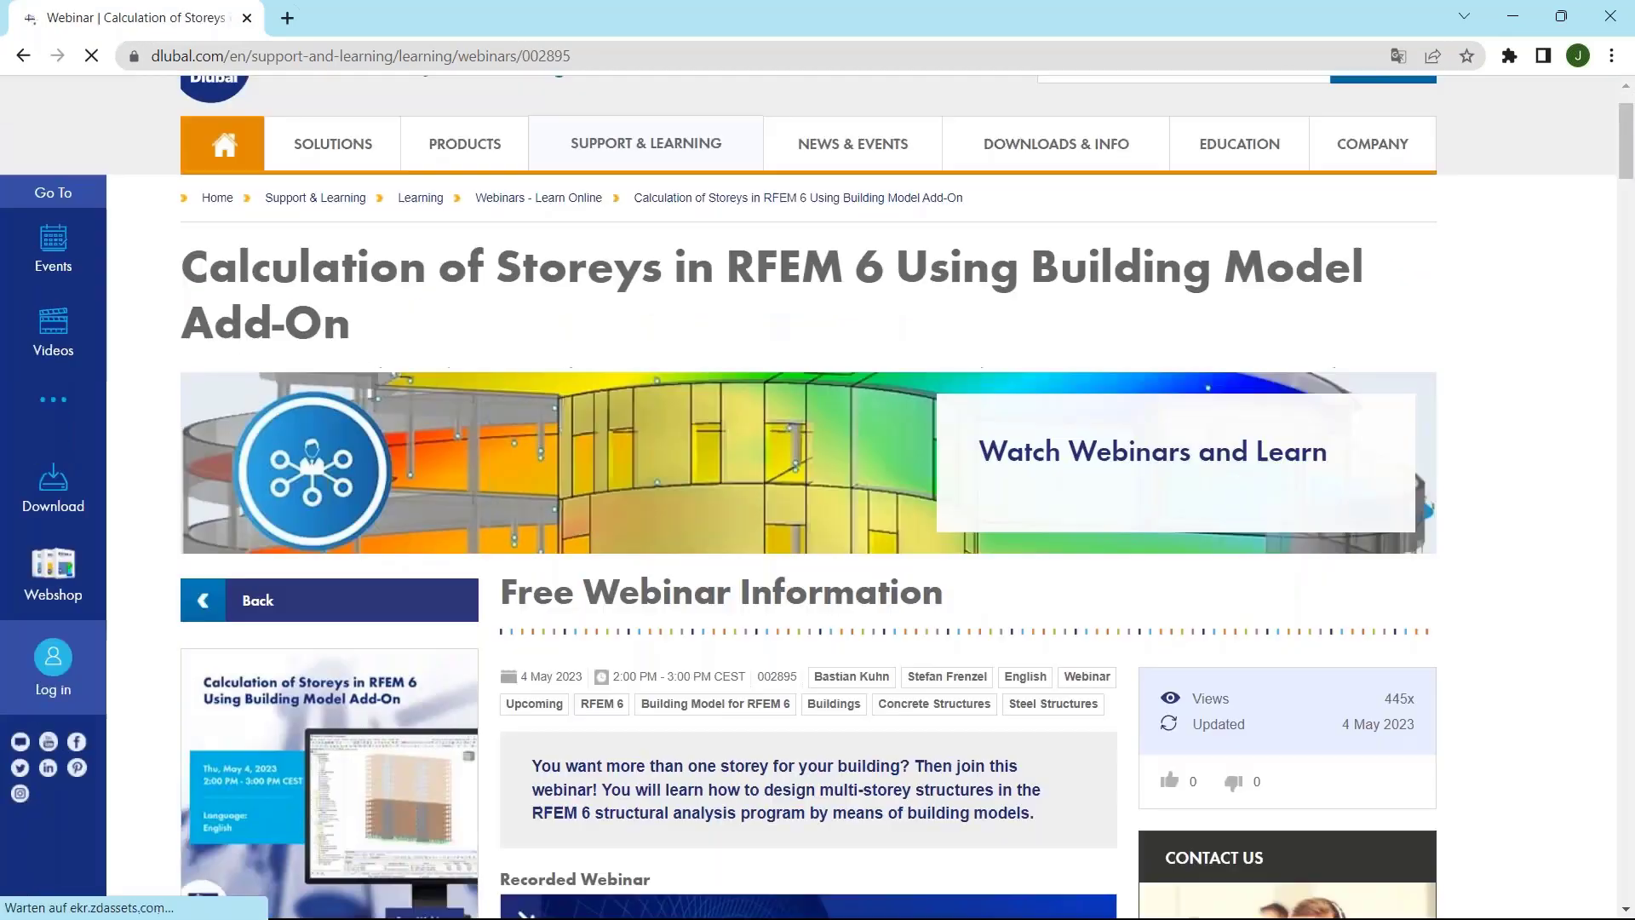
{"action": "scroll", "coordinate": [849, 467], "scroll_direction": "down", "scroll_amount": 1}
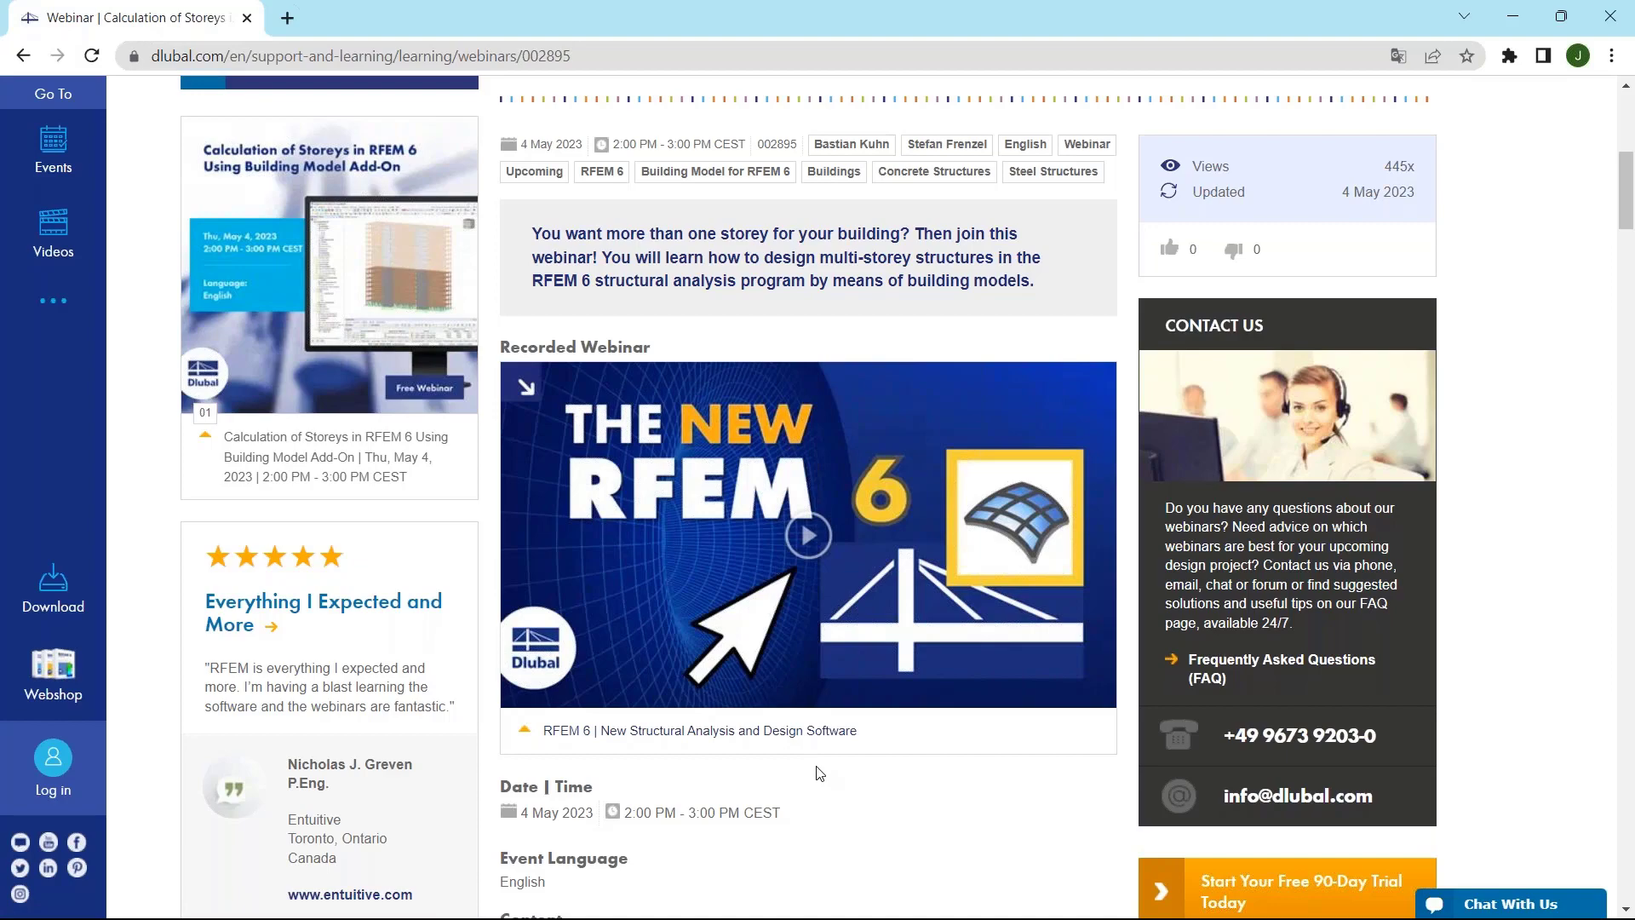
{"action": "scroll", "coordinate": [810, 536], "scroll_direction": "down", "scroll_amount": 8}
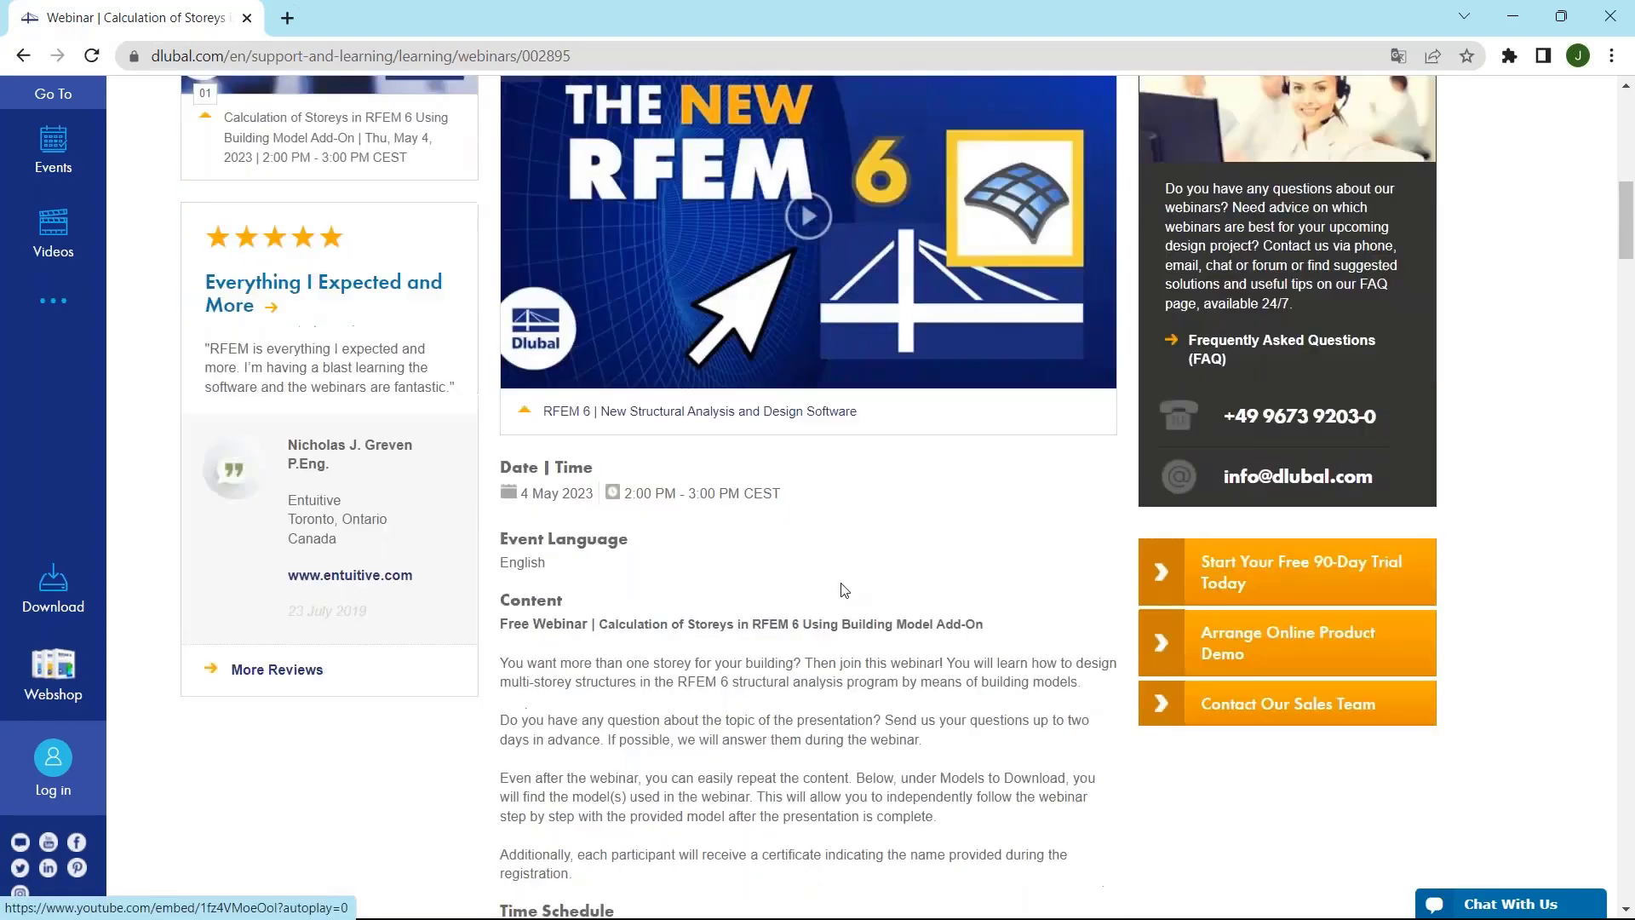
{"action": "scroll", "coordinate": [818, 577], "scroll_direction": "down", "scroll_amount": 8}
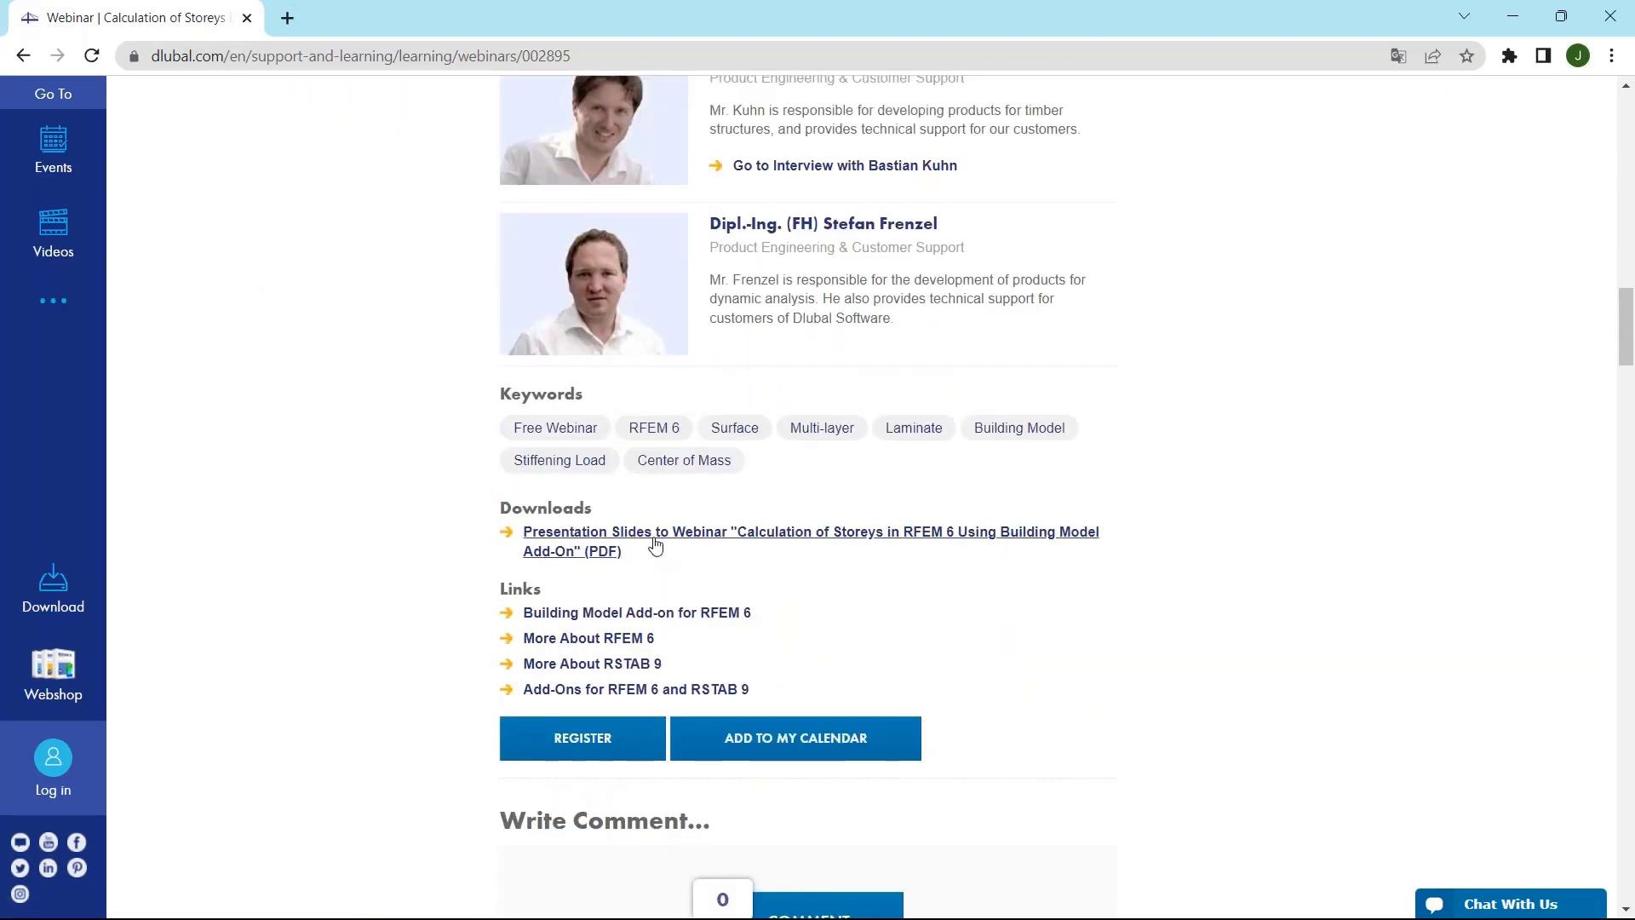
{"action": "scroll", "coordinate": [714, 554], "scroll_direction": "down", "scroll_amount": 16}
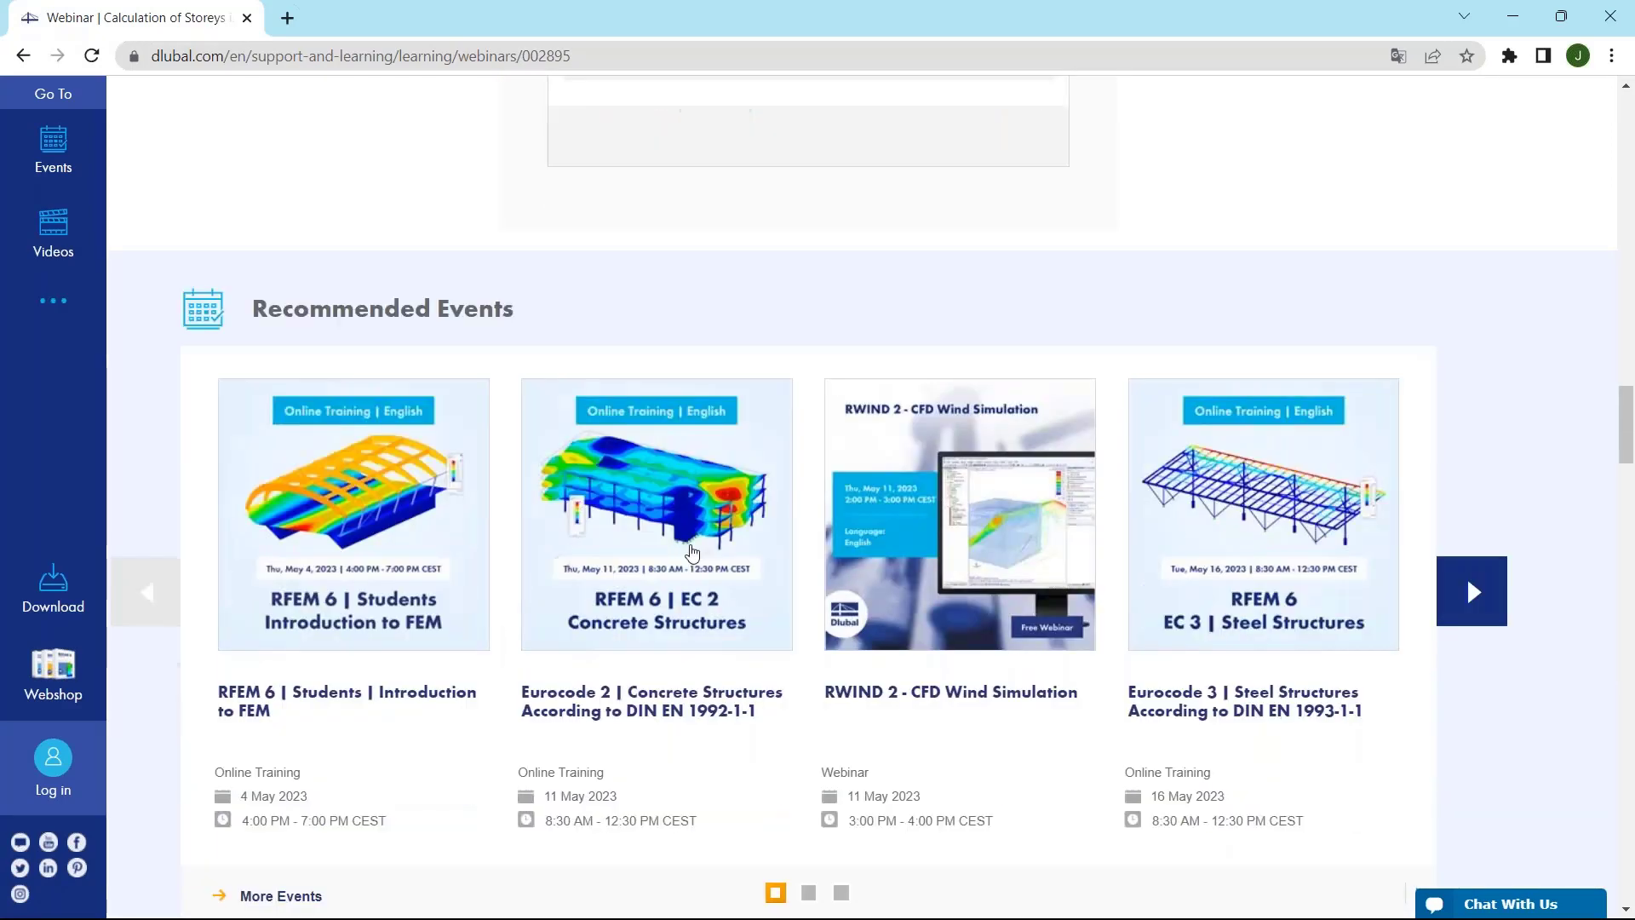
{"action": "scroll", "coordinate": [696, 552], "scroll_direction": "down", "scroll_amount": 9}
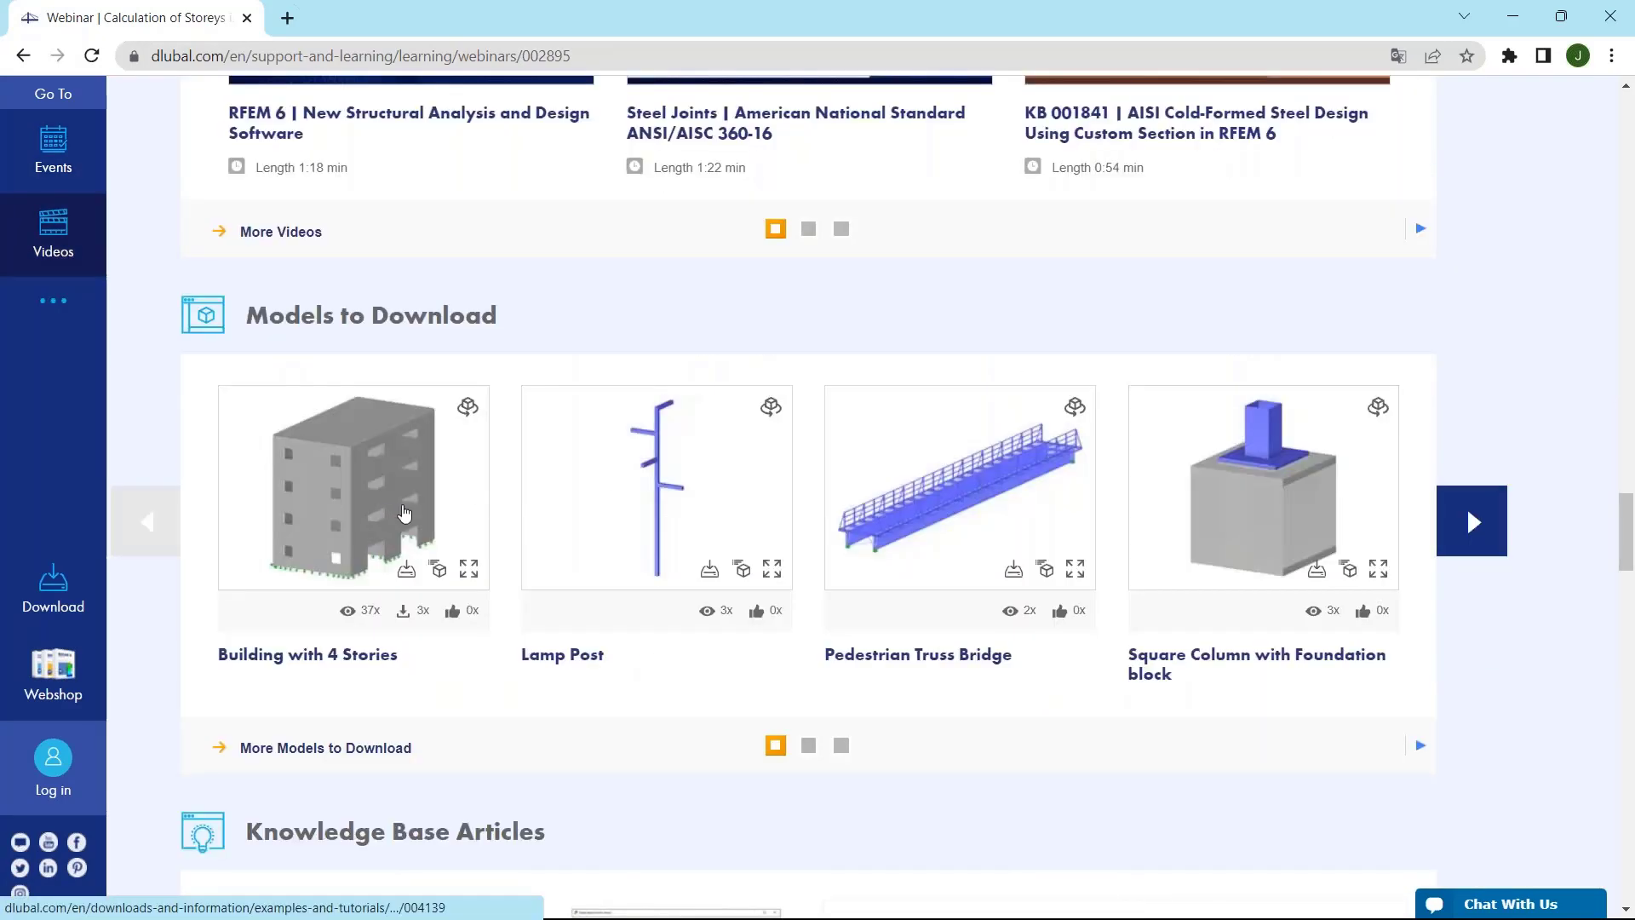